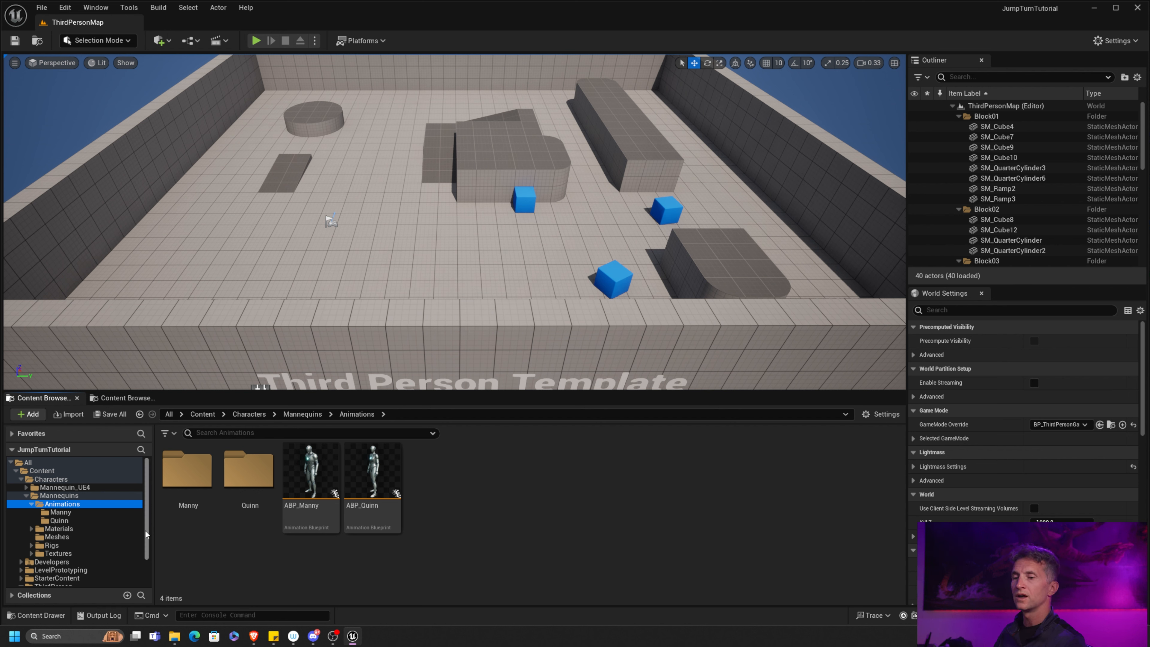
# Create a new level named L_AnimStage in the ThirdPerson project's Maps folder.
pyautogui.moveTo(144, 529); pyautogui.dragTo(146, 555)
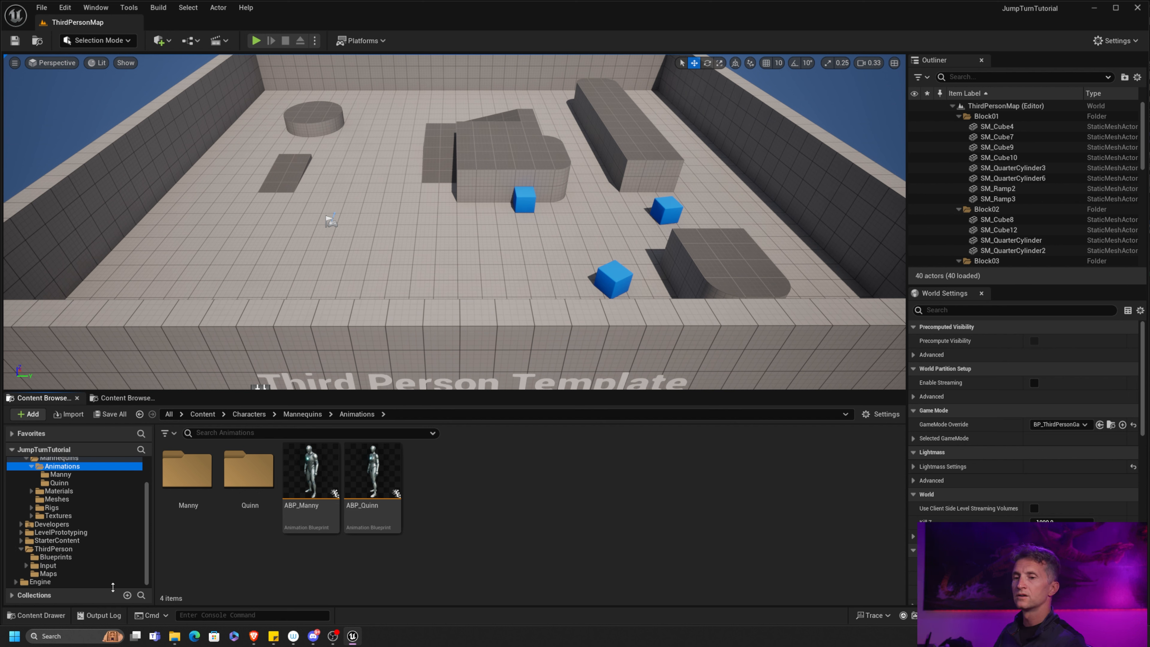
pyautogui.click(82, 573)
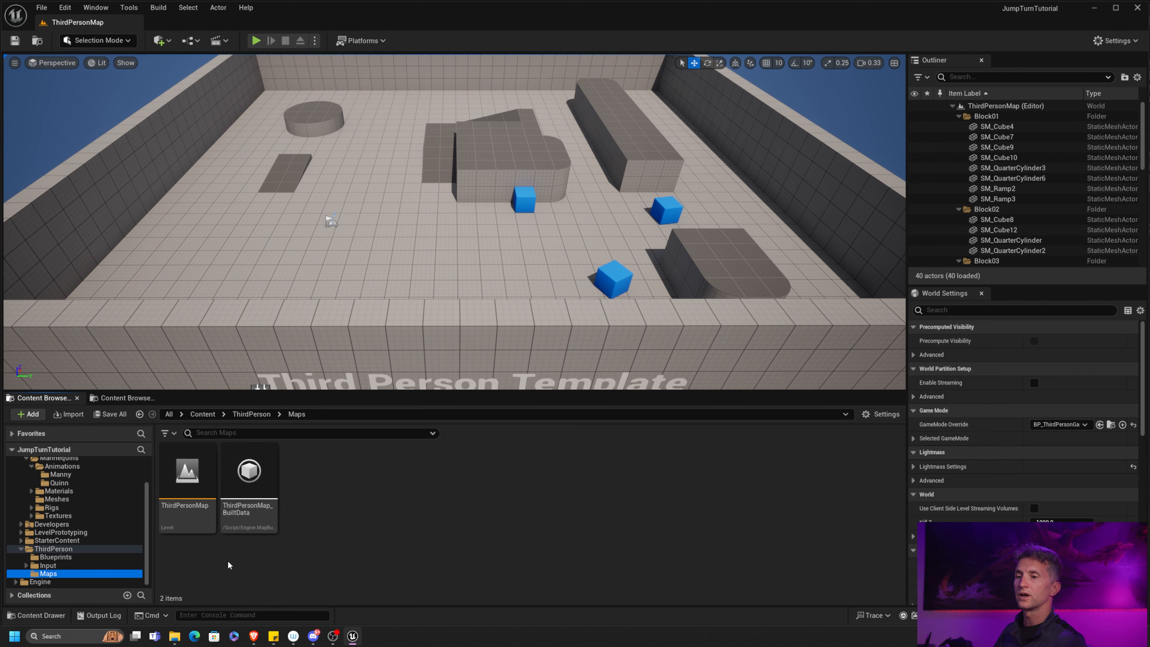
pyautogui.click(399, 474)
pyautogui.rightClick(378, 477)
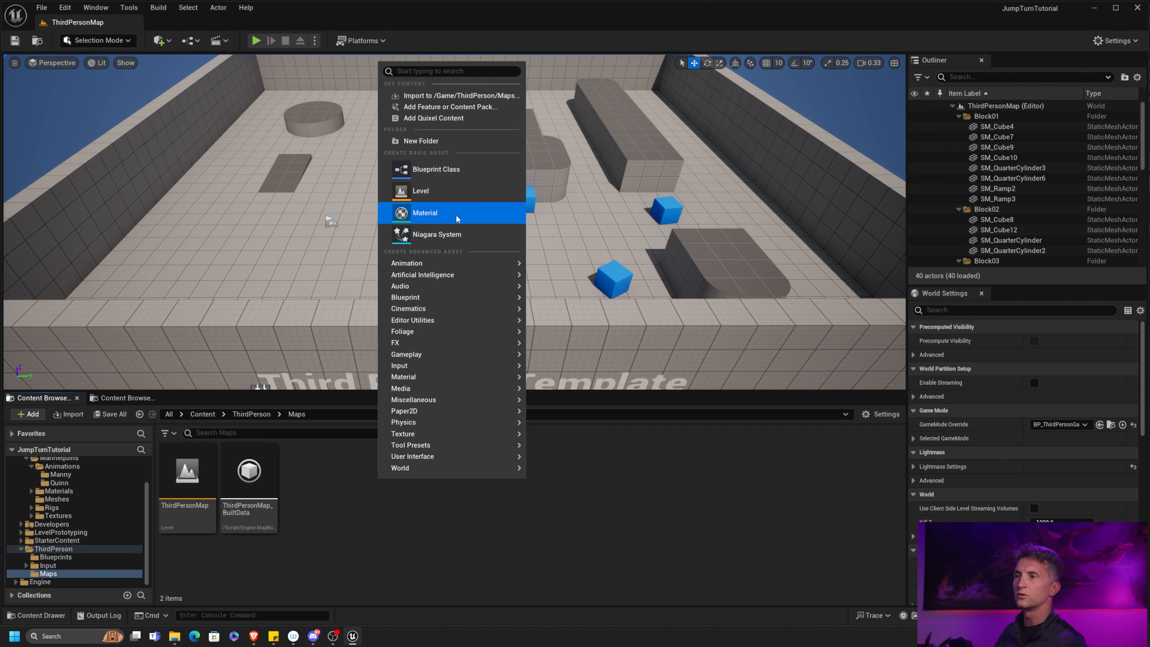
pyautogui.click(461, 194)
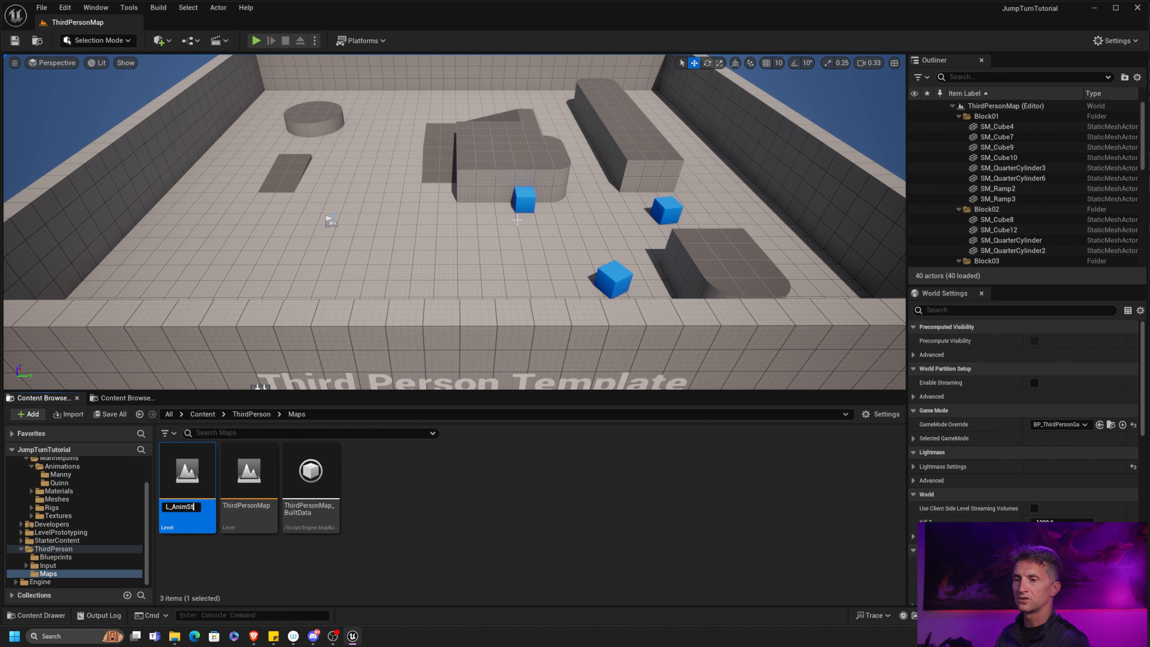
pyautogui.press('Return')
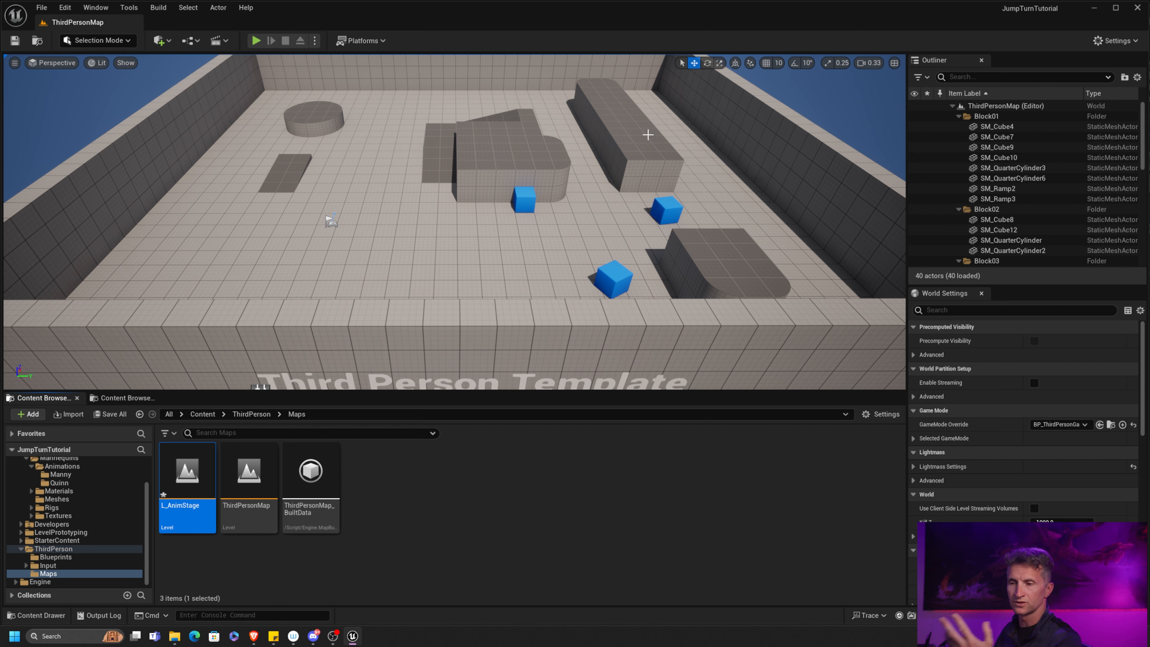
# Save the new L_AnimStage level and open it for editing.
pyautogui.hotkey('ctrl', 'shift', 's')
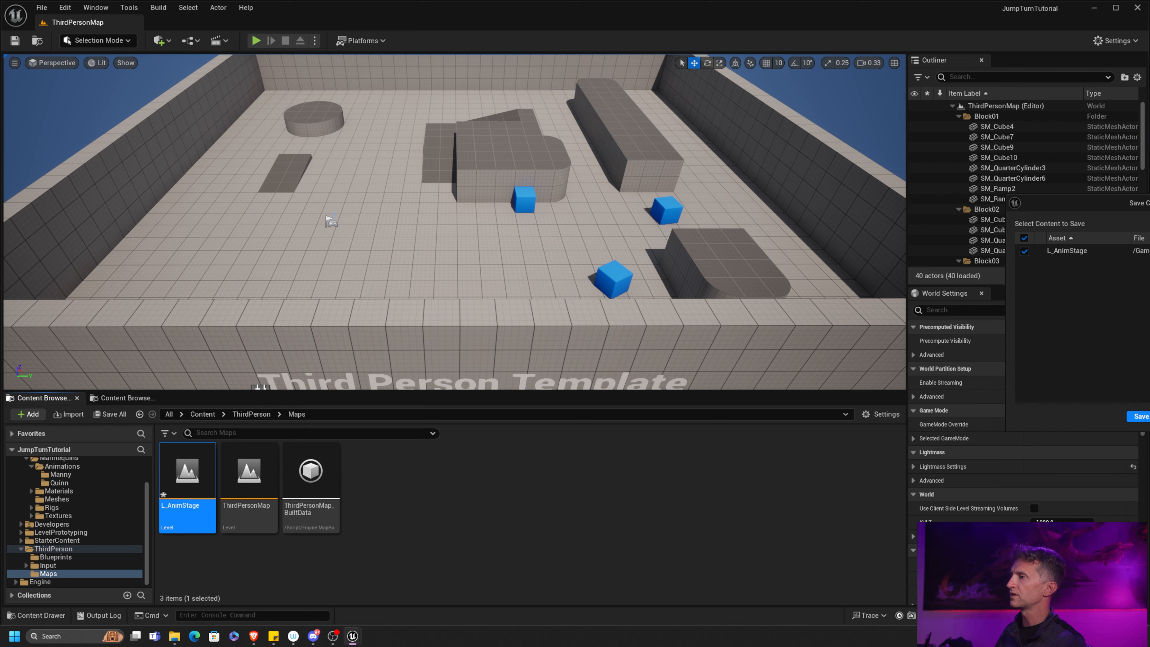
pyautogui.press('Return')
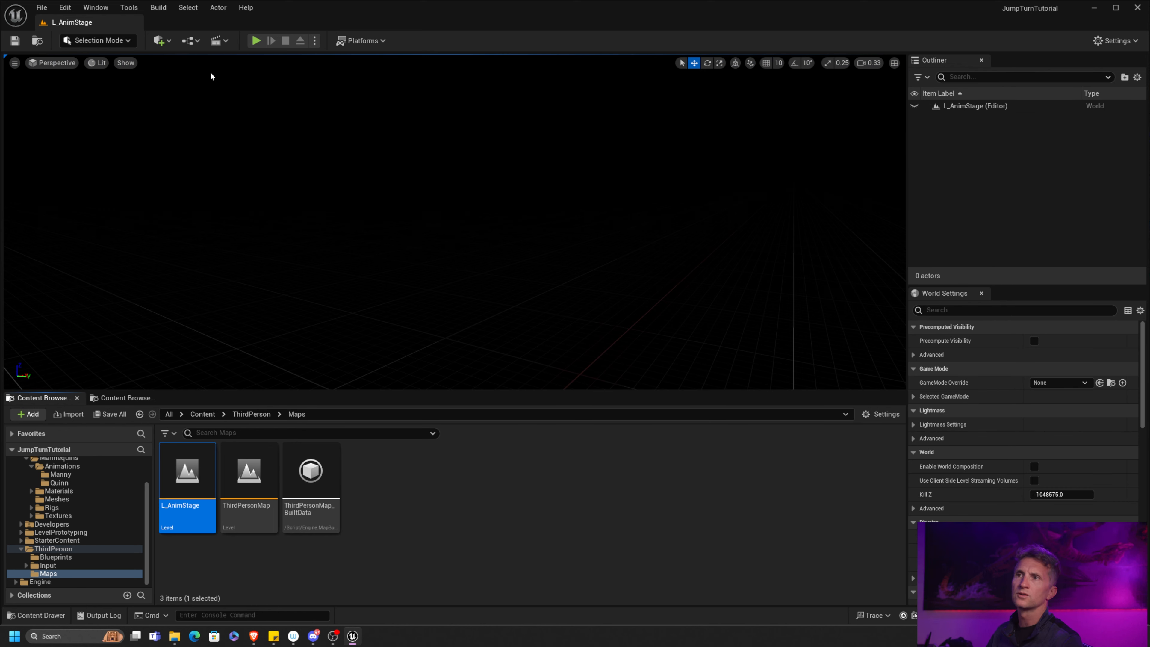
# Add a cube shape to the empty L_AnimStage level.
pyautogui.click(159, 41)
pyautogui.moveTo(234, 175)
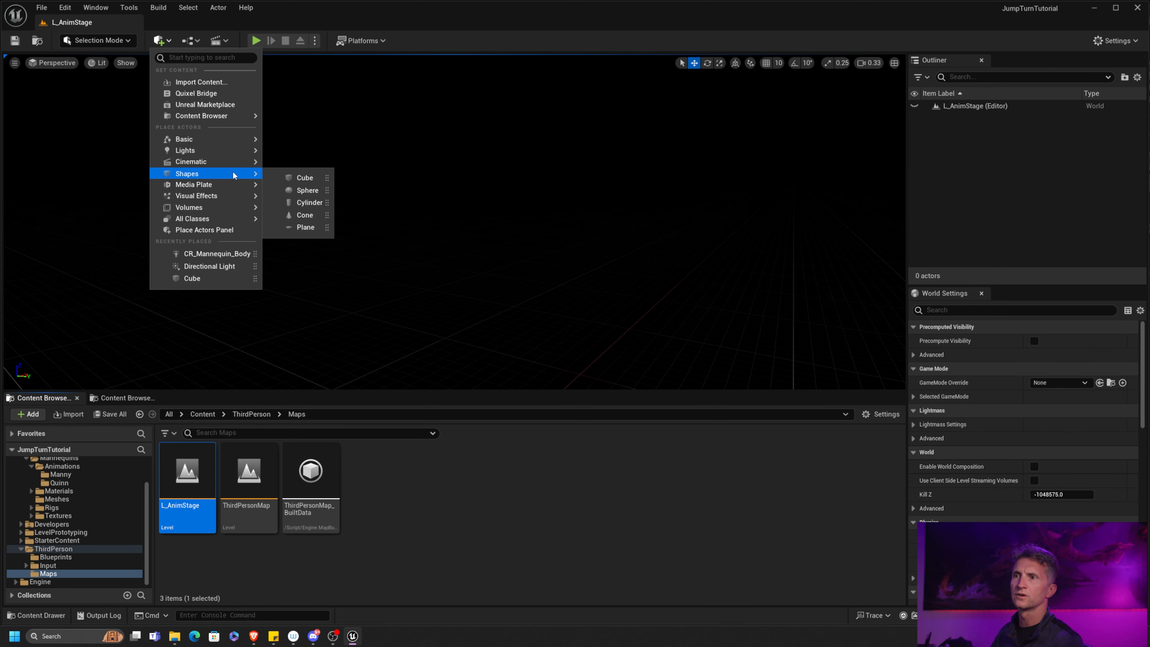
pyautogui.click(303, 178)
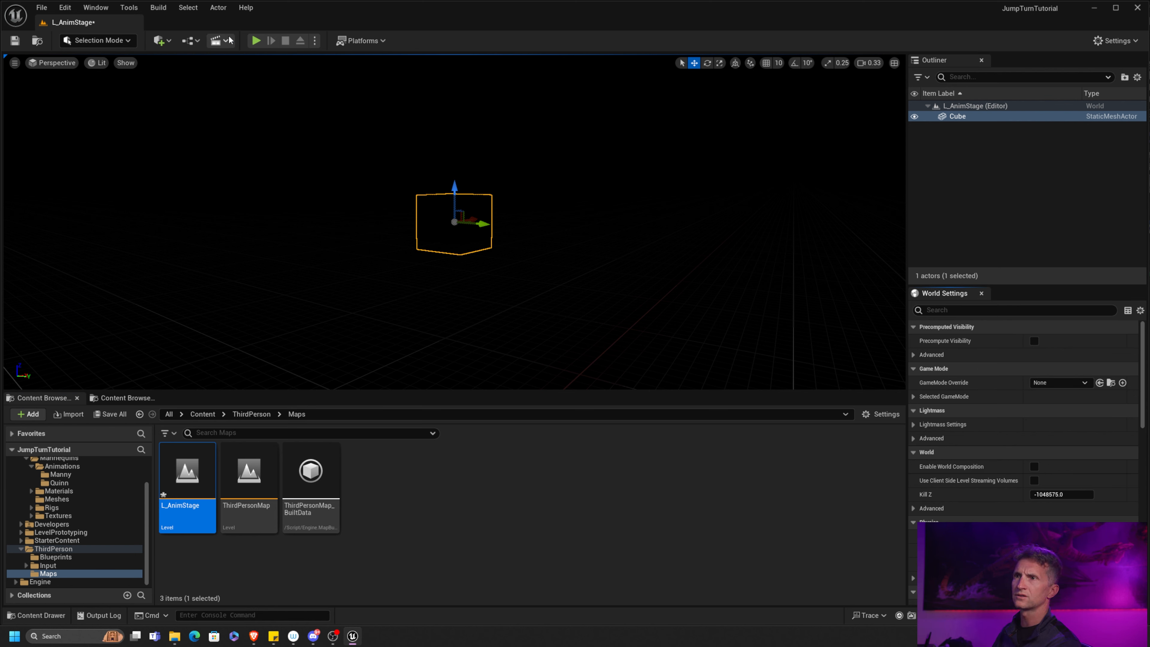
# Show the cube's details and reset its location to 0, 0, 0.
pyautogui.click(95, 7)
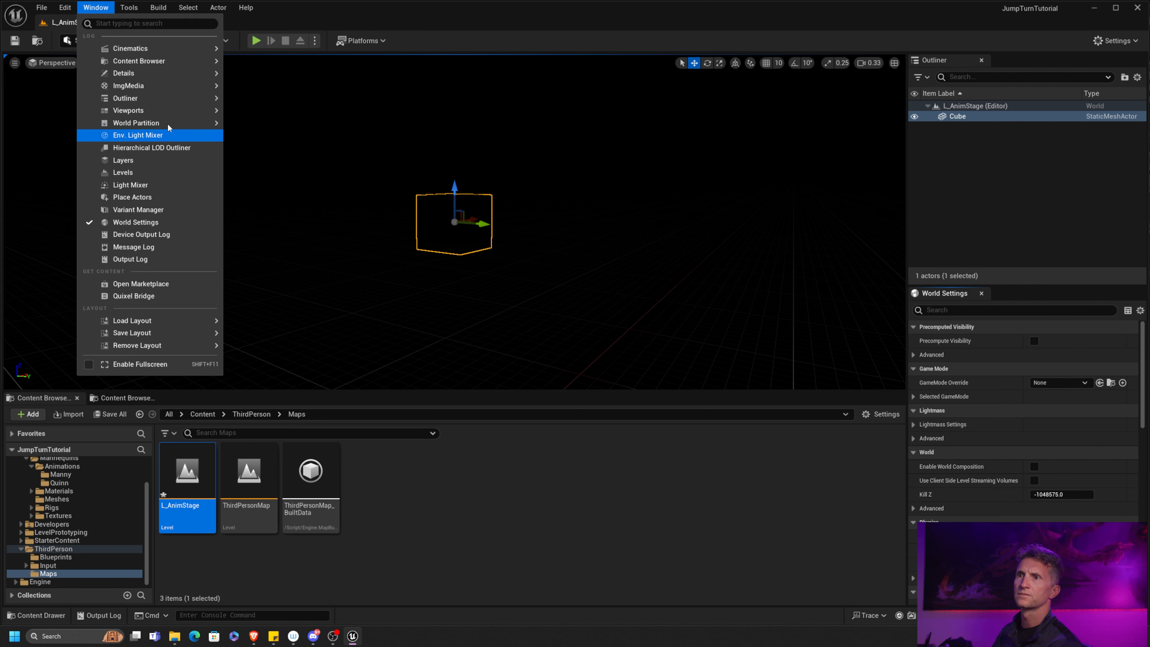
pyautogui.moveTo(180, 75)
pyautogui.click(261, 77)
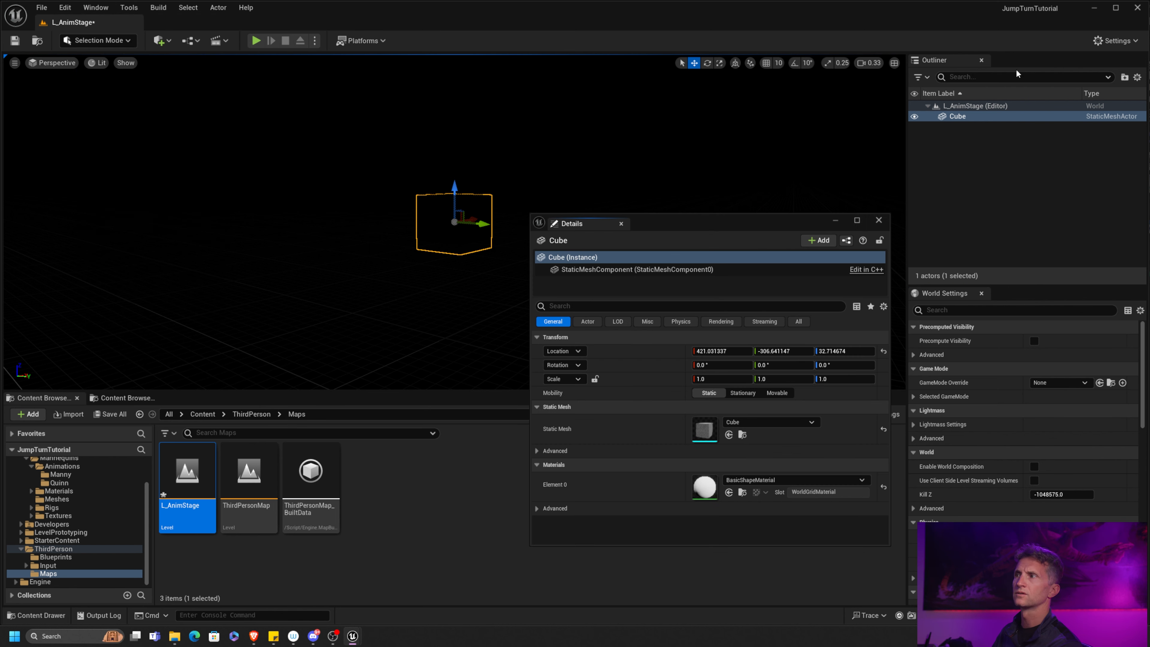
pyautogui.moveTo(769, 231); pyautogui.dragTo(759, 113)
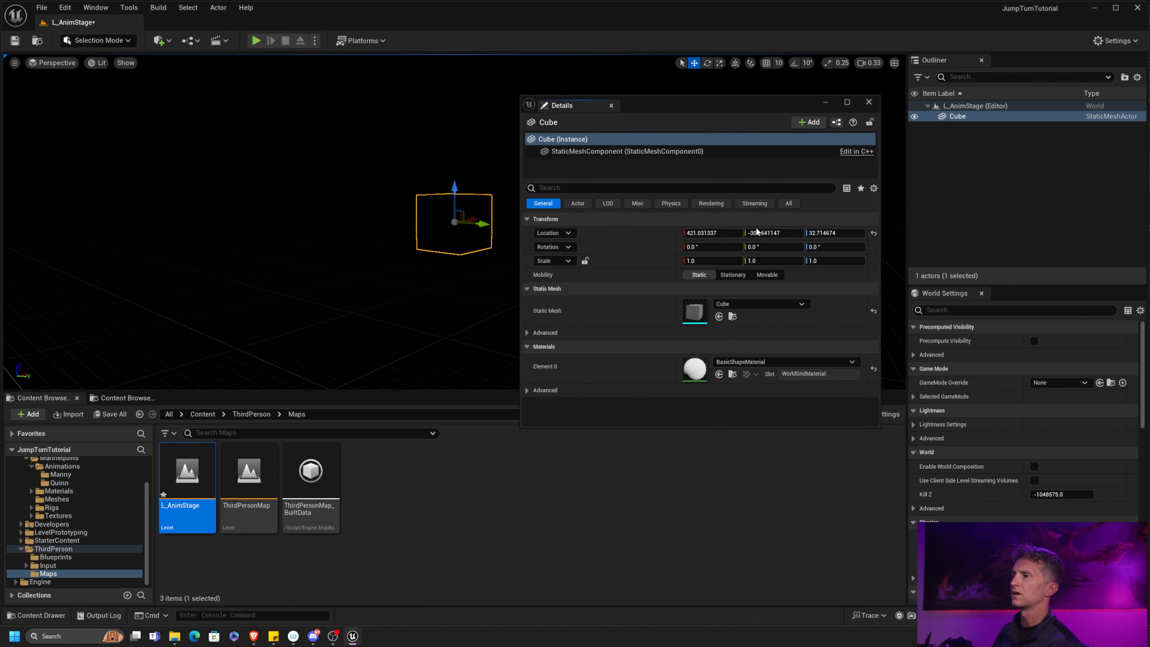
pyautogui.click(873, 233)
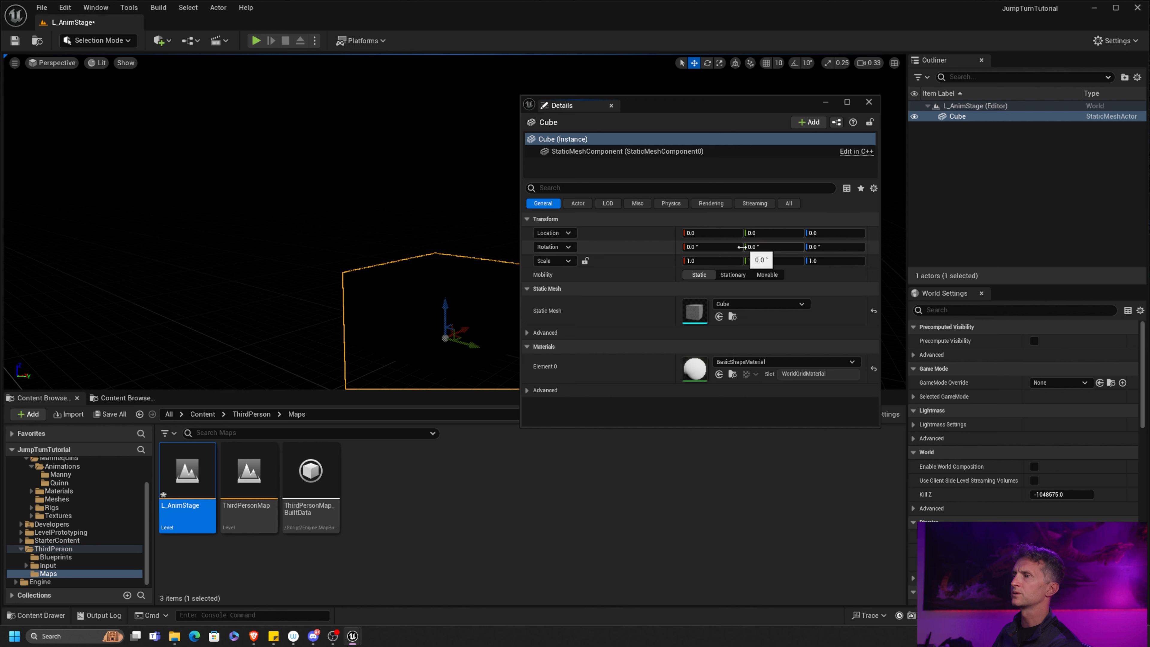
# Scale the cube to 100 in X and Y and set its Z location to -50 to form a floor.
pyautogui.click(729, 262)
pyautogui.write('100')
pyautogui.press('Tab')
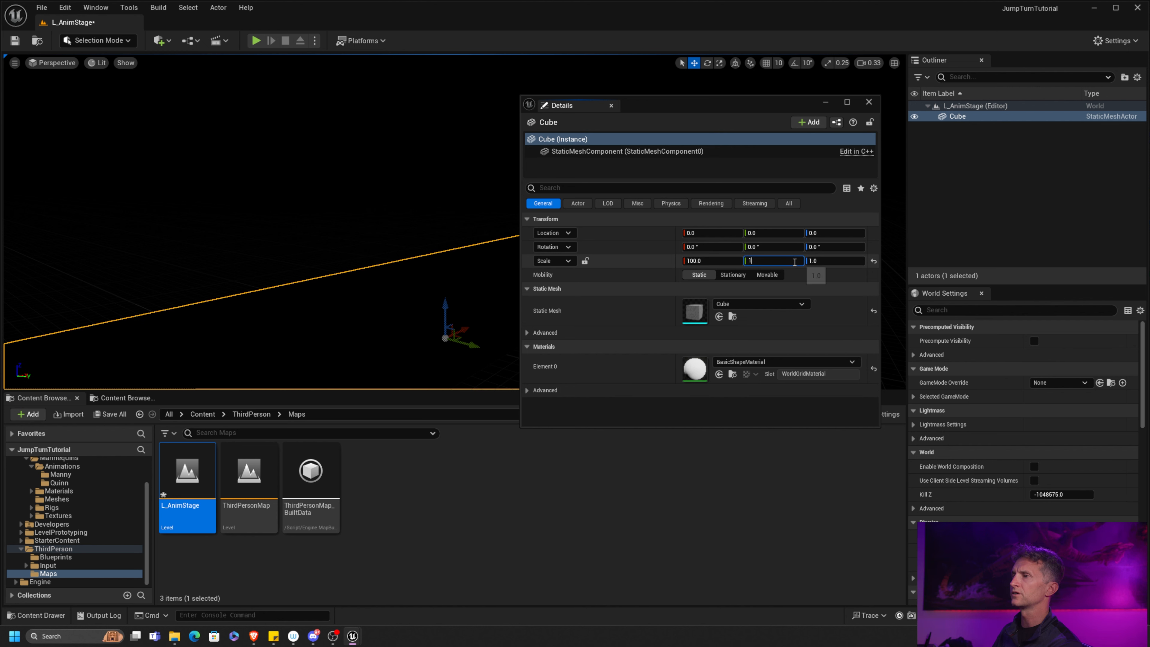
pyautogui.write('100')
pyautogui.press('Return')
pyautogui.click(842, 233)
pyautogui.write('-50')
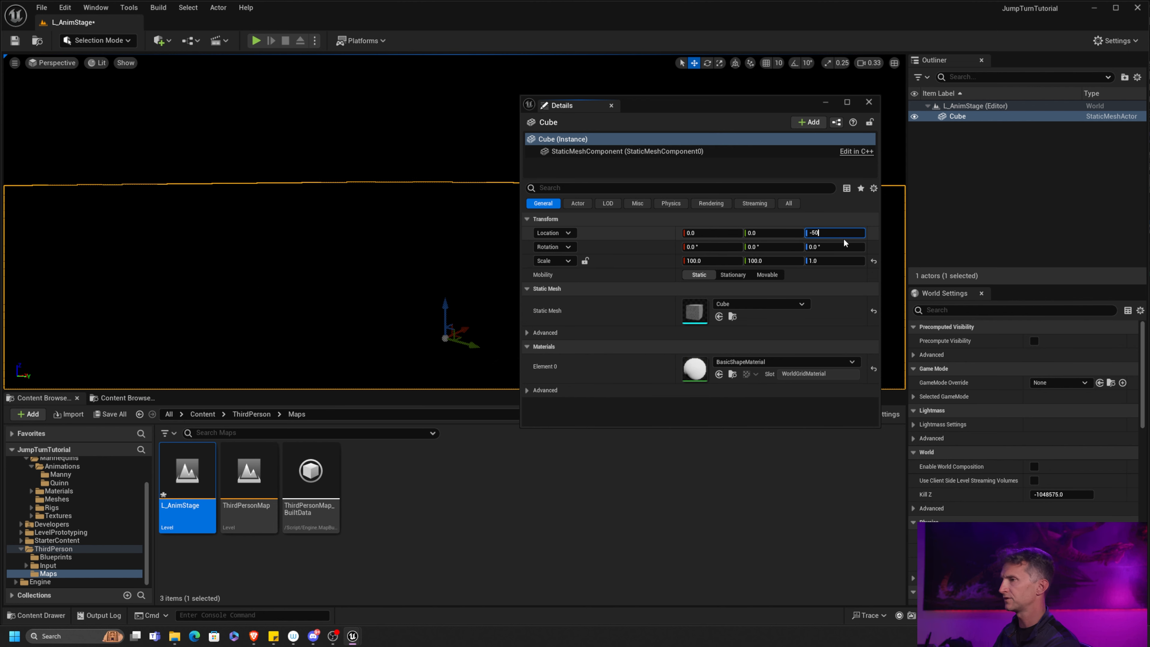
pyautogui.press('Return')
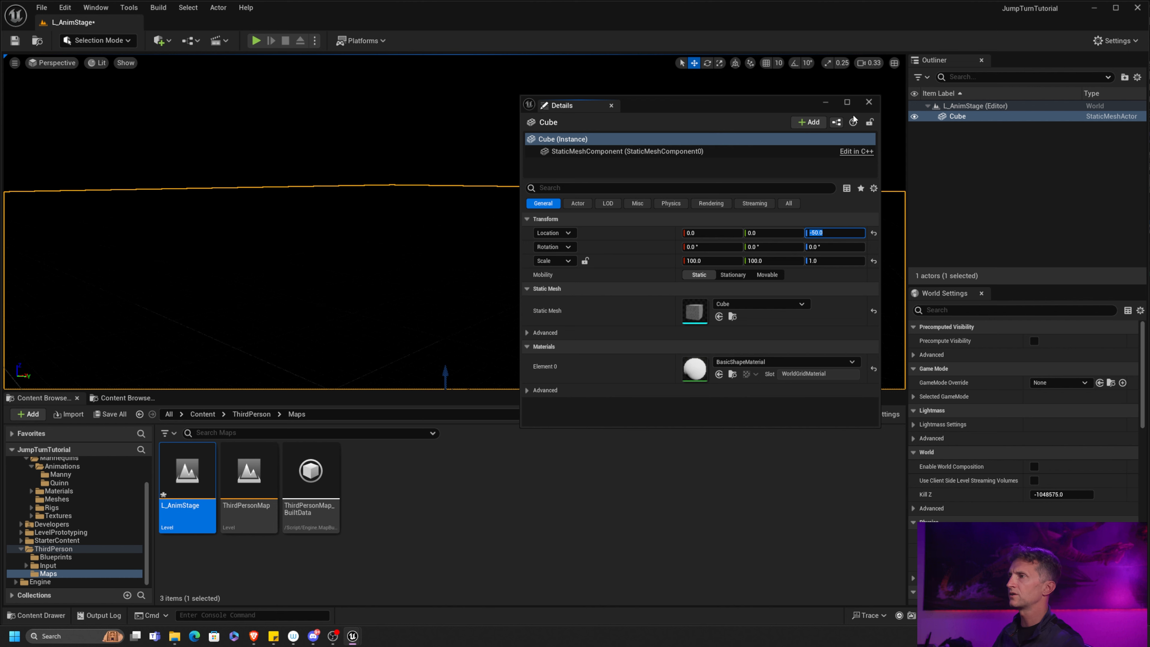
# Assign the MI_ProcGrid material instance to the floor cube and close its details window.
pyautogui.moveTo(747, 105); pyautogui.dragTo(750, 85)
pyautogui.click(808, 341)
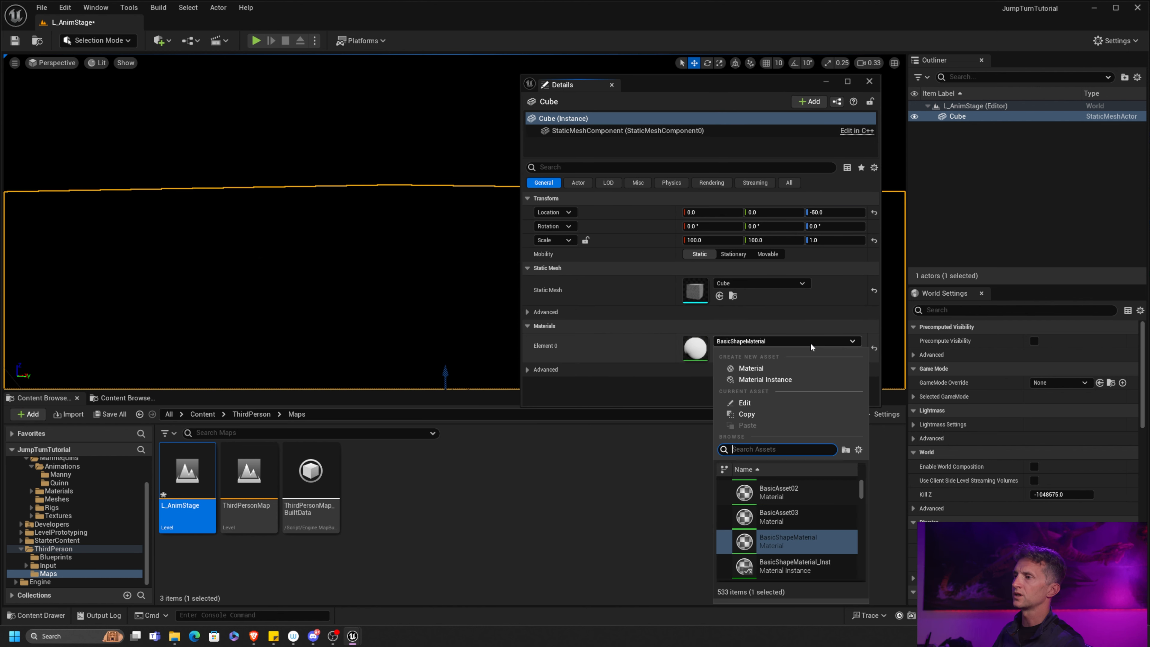
pyautogui.write('proce')
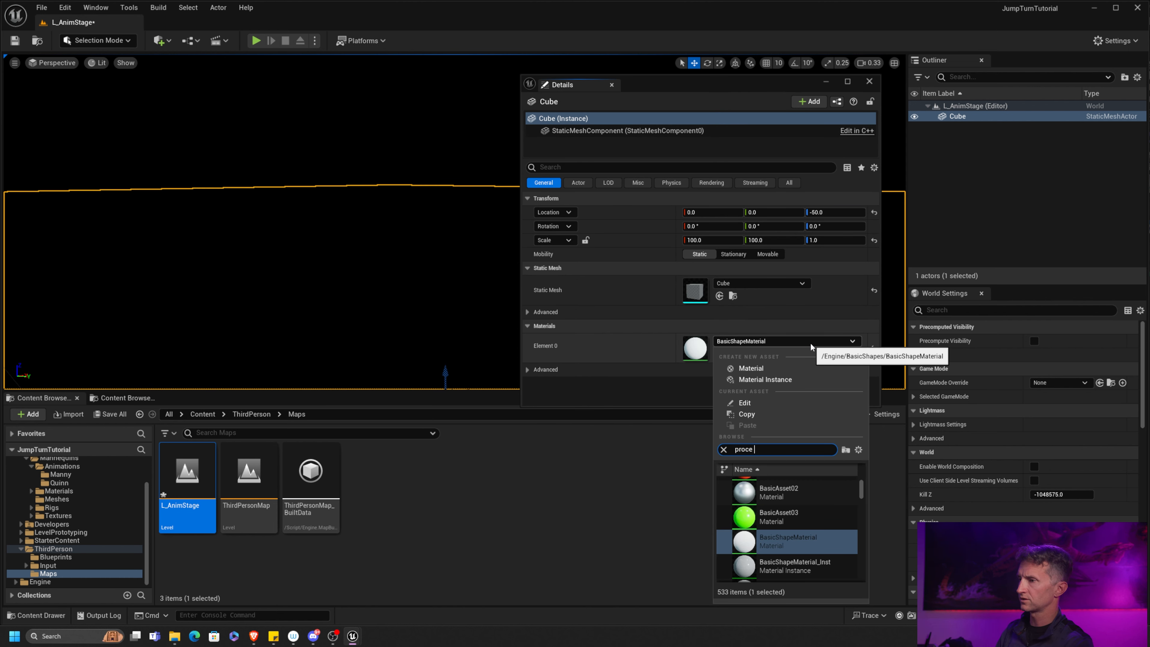
pyautogui.press('BackSpace')
pyautogui.write('grid')
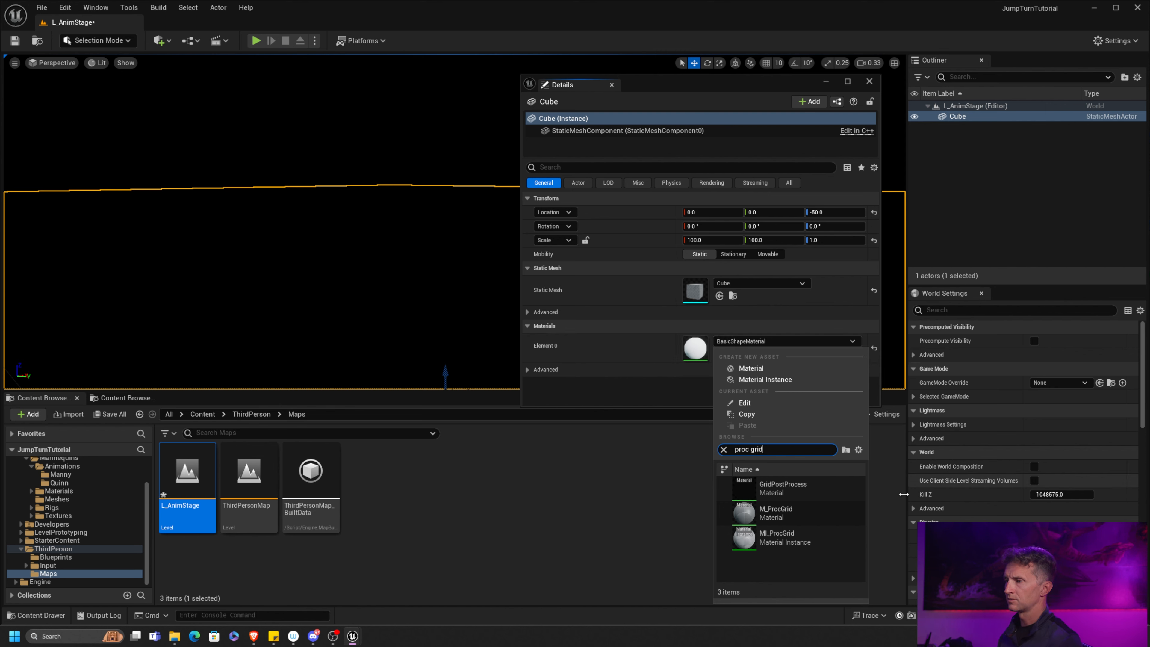
pyautogui.click(785, 537)
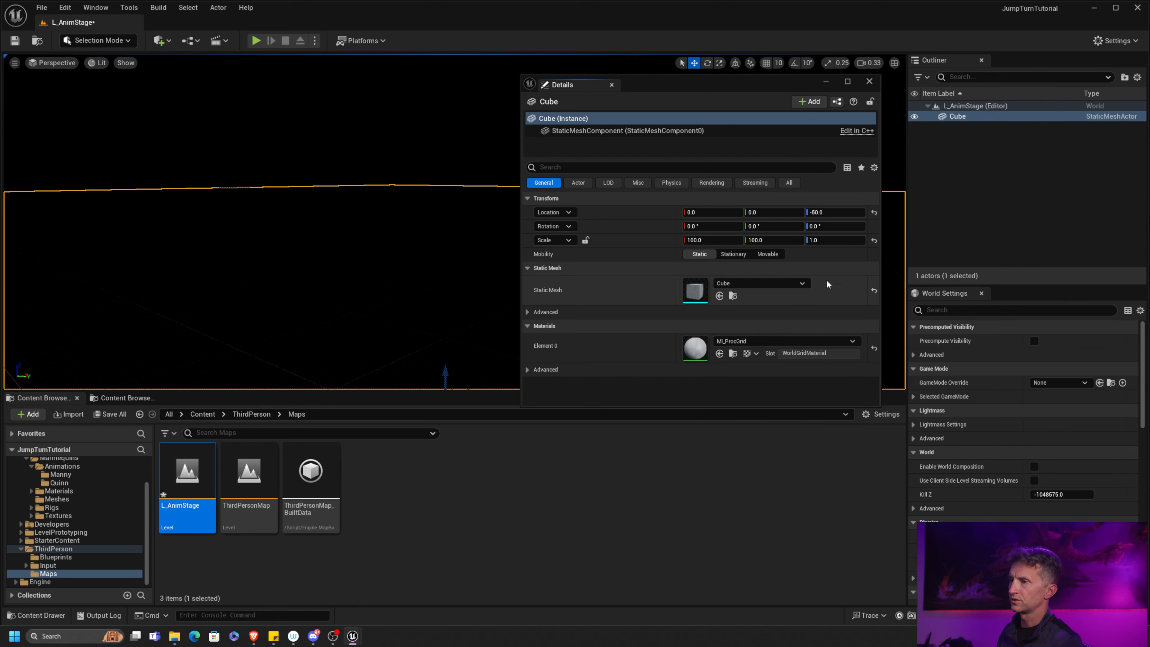
pyautogui.click(865, 83)
# Add a directional light to the level and save L_AnimStage.
pyautogui.click(159, 40)
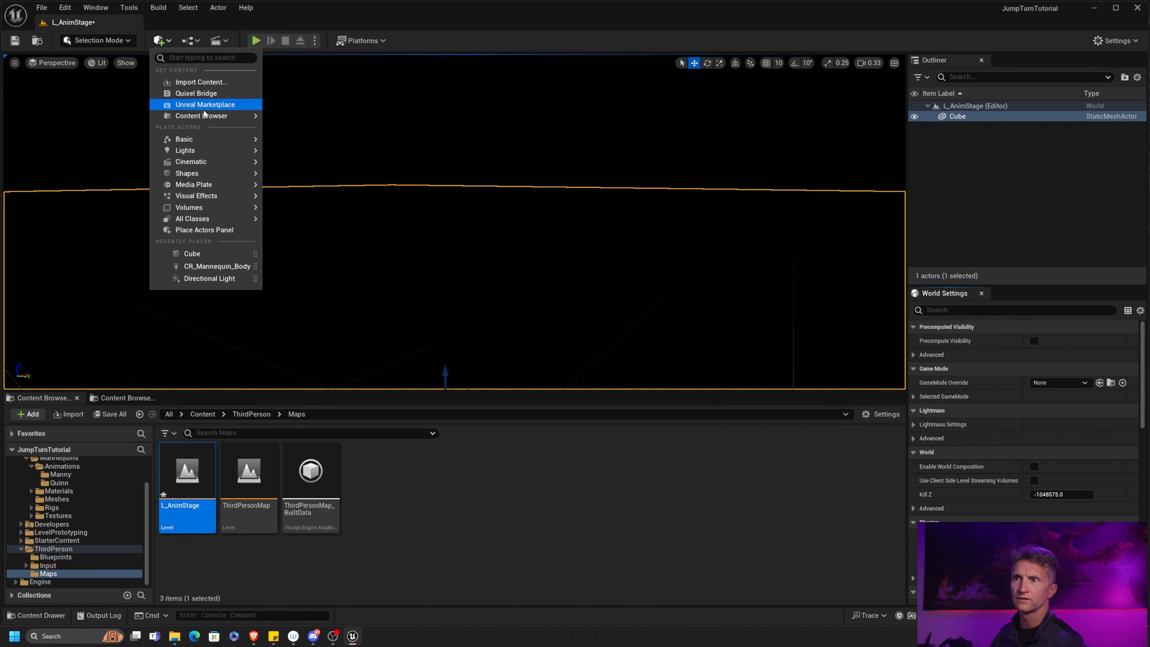
pyautogui.moveTo(213, 150)
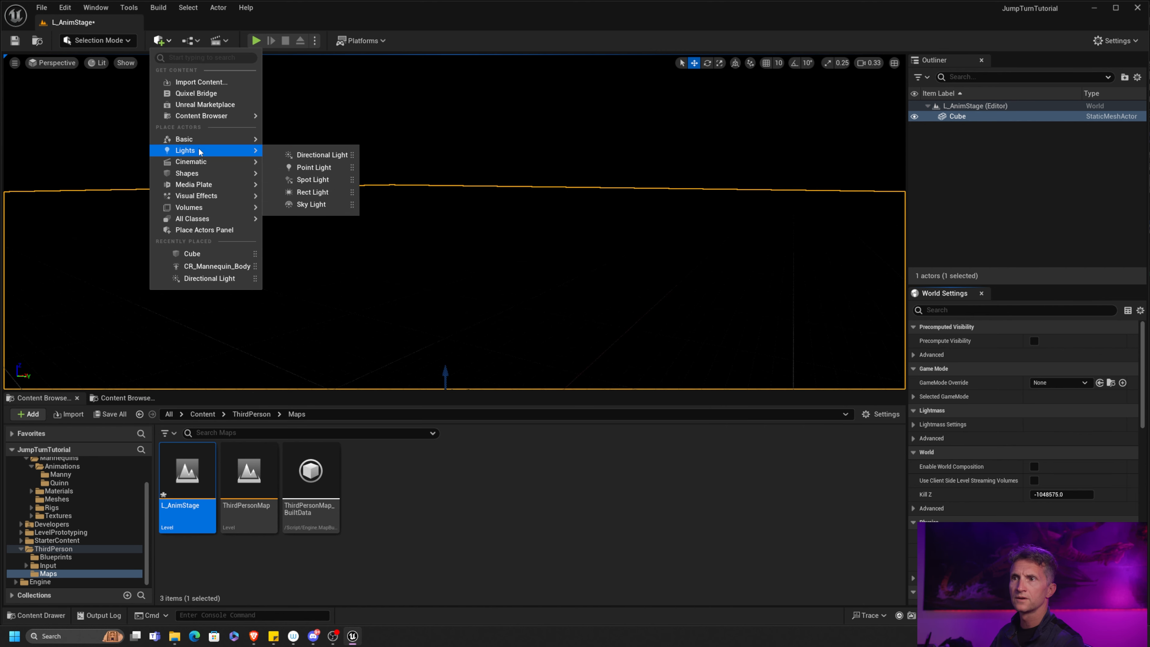
pyautogui.click(337, 156)
pyautogui.moveTo(532, 172); pyautogui.dragTo(532, 236, button='right')
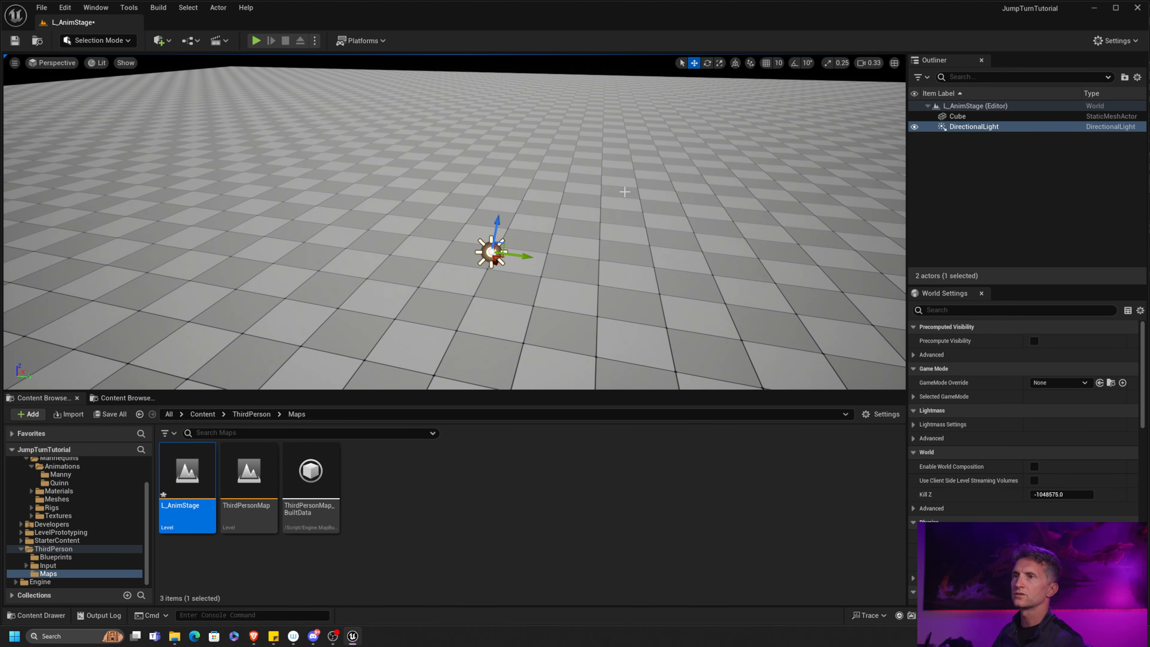
pyautogui.click(15, 42)
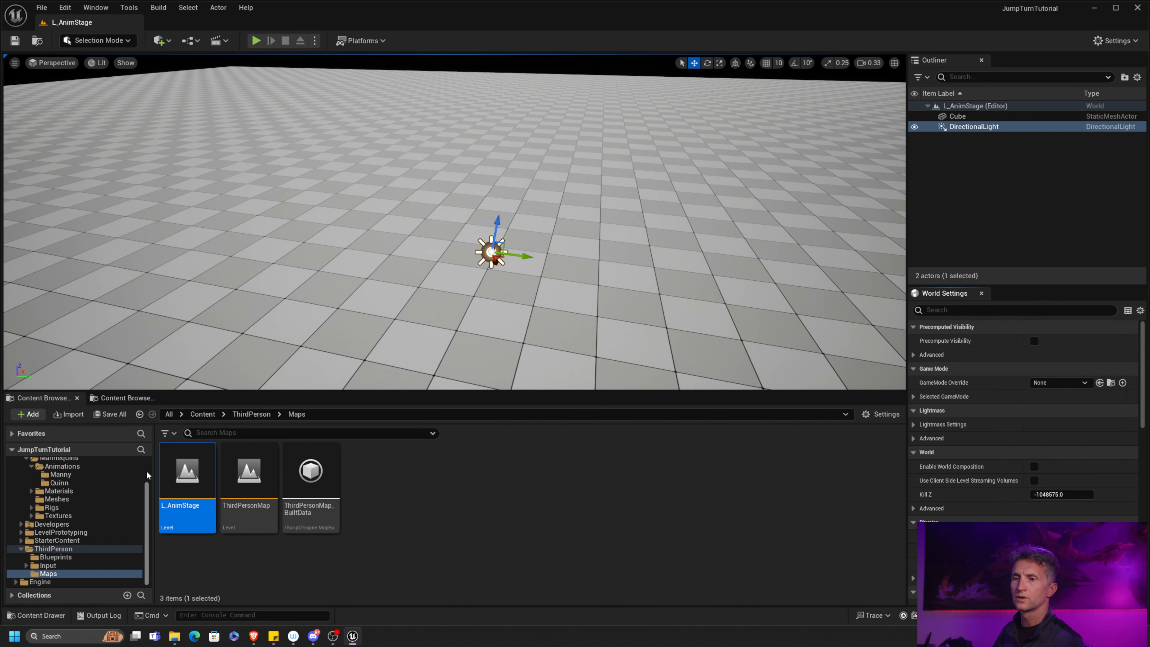
# Create a folder named ArtSource directly under the Content folder.
pyautogui.scroll(2, 141, 478)
pyautogui.click(41, 471)
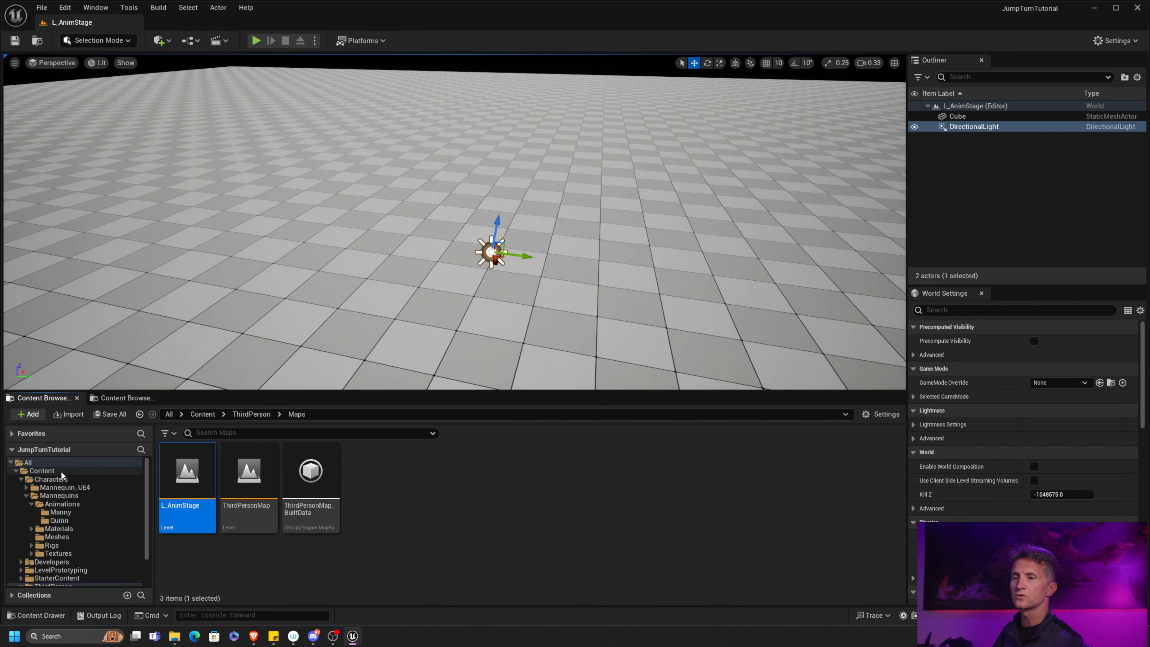
pyautogui.rightClick(553, 478)
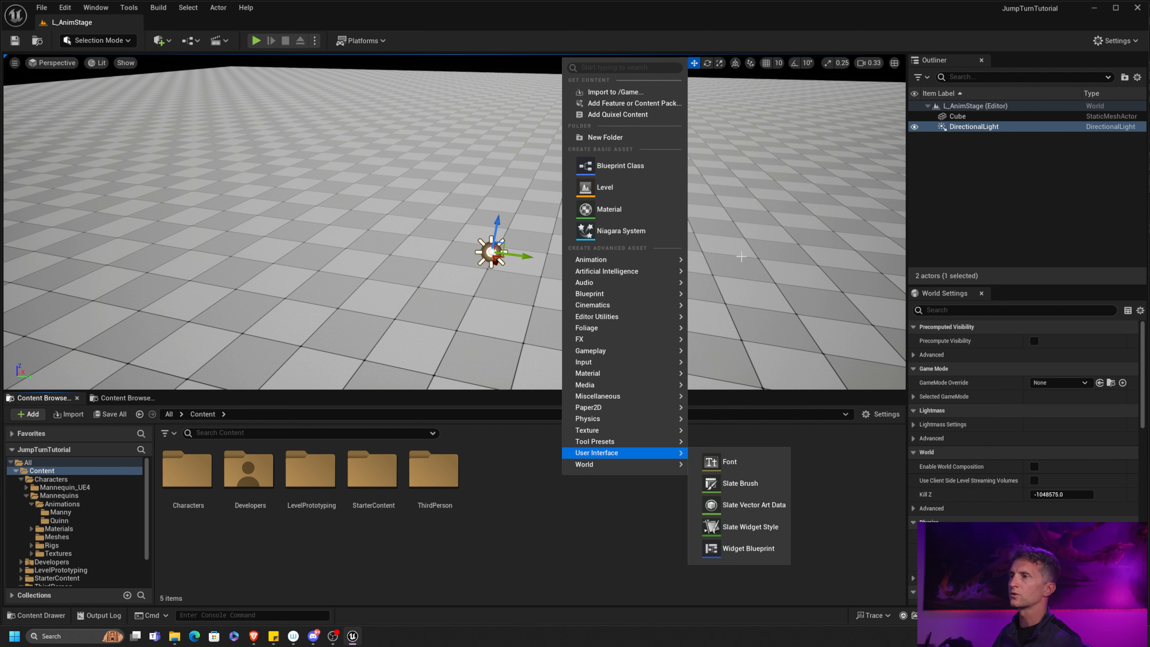
pyautogui.click(684, 136)
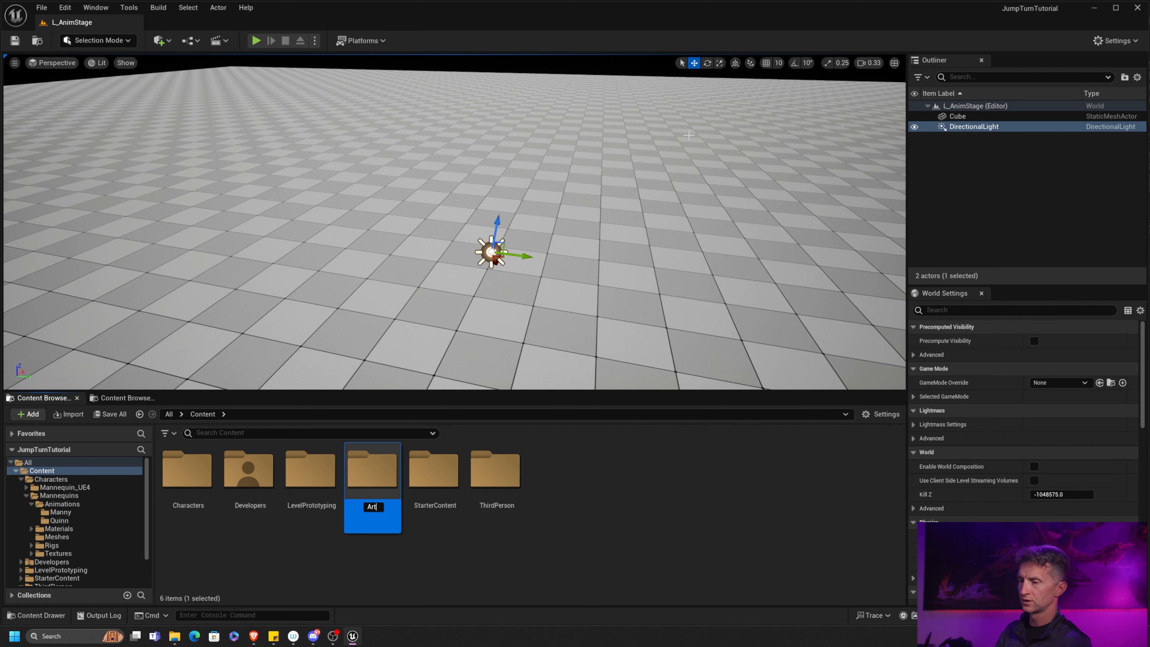
pyautogui.write('ArtSource')
pyautogui.press('Return')
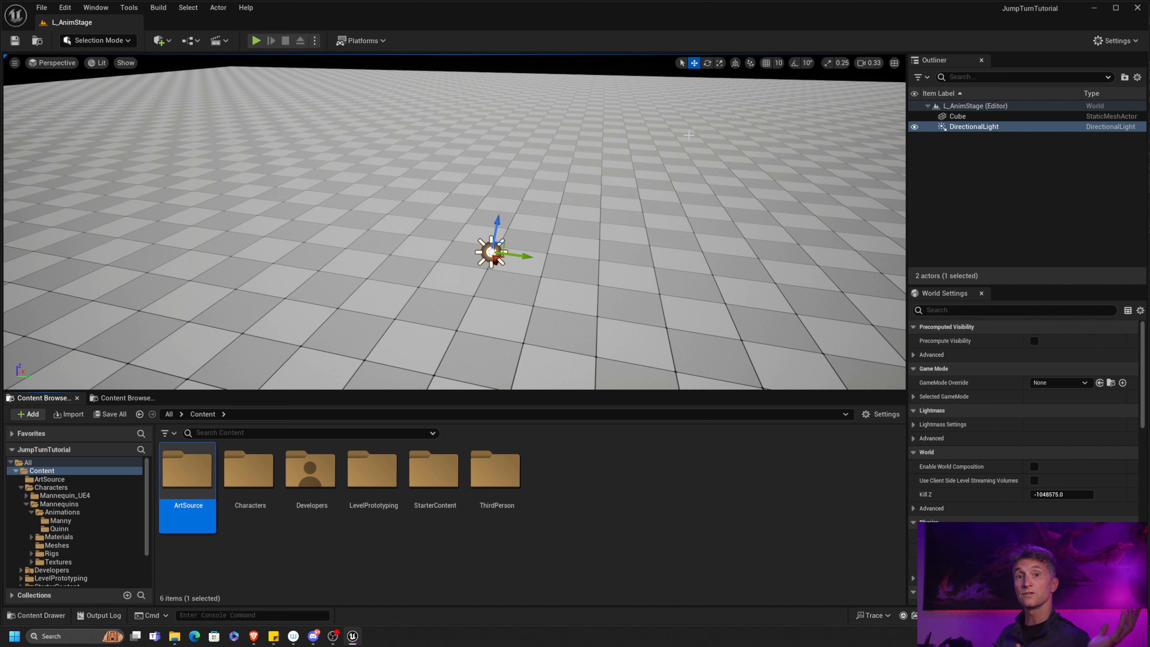
# Create a level sequence named LS_JumpTurn in the ArtSource folder and open it in Sequencer.
pyautogui.doubleClick(187, 473)
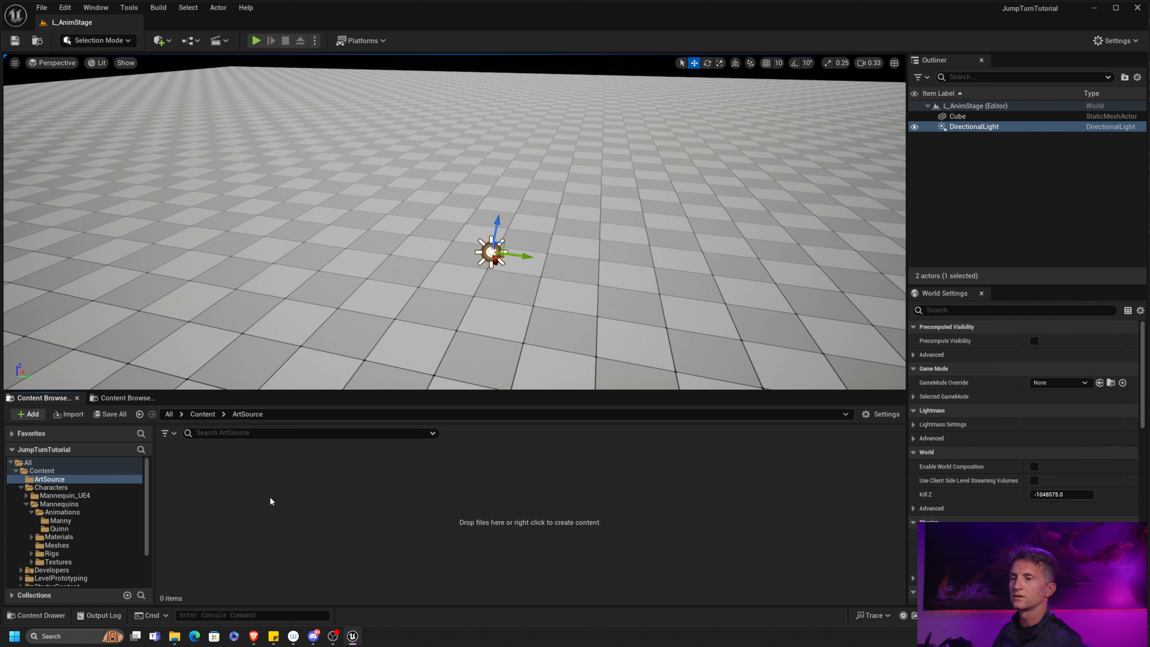
pyautogui.rightClick(293, 495)
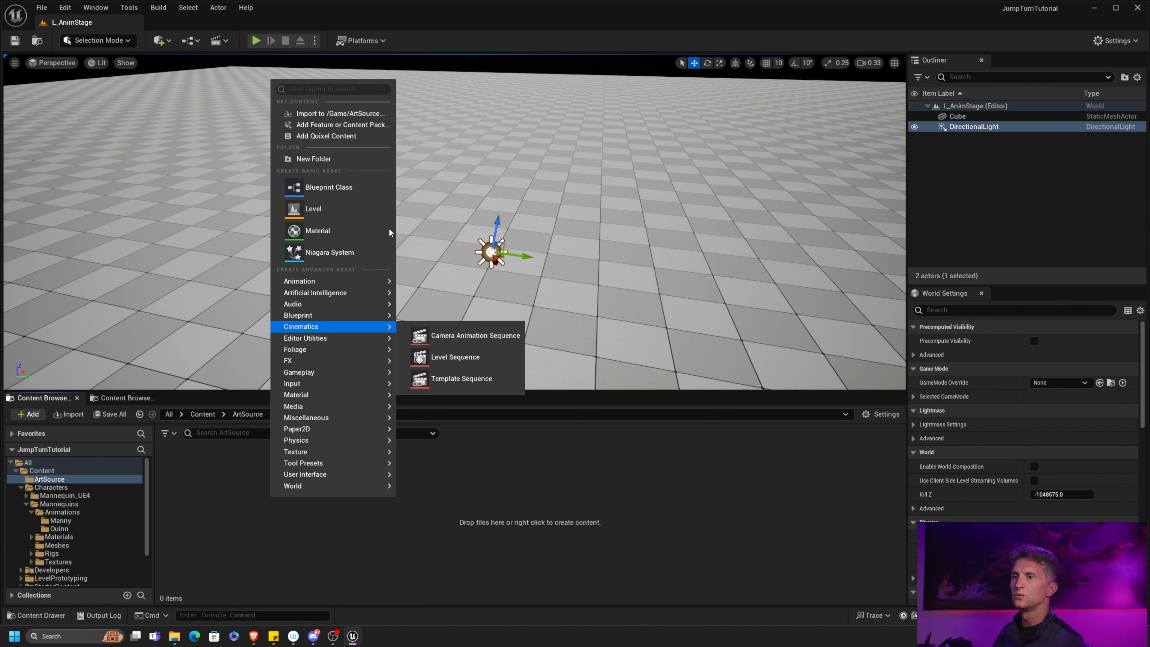
pyautogui.moveTo(341, 320)
pyautogui.click(458, 357)
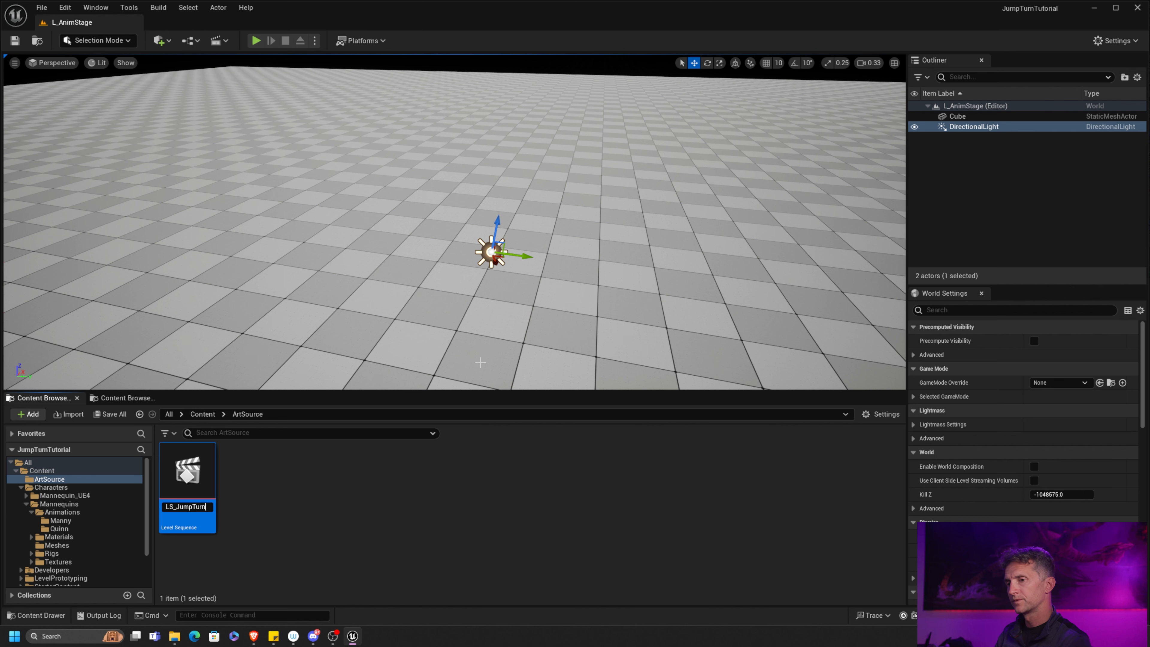
pyautogui.press('Return')
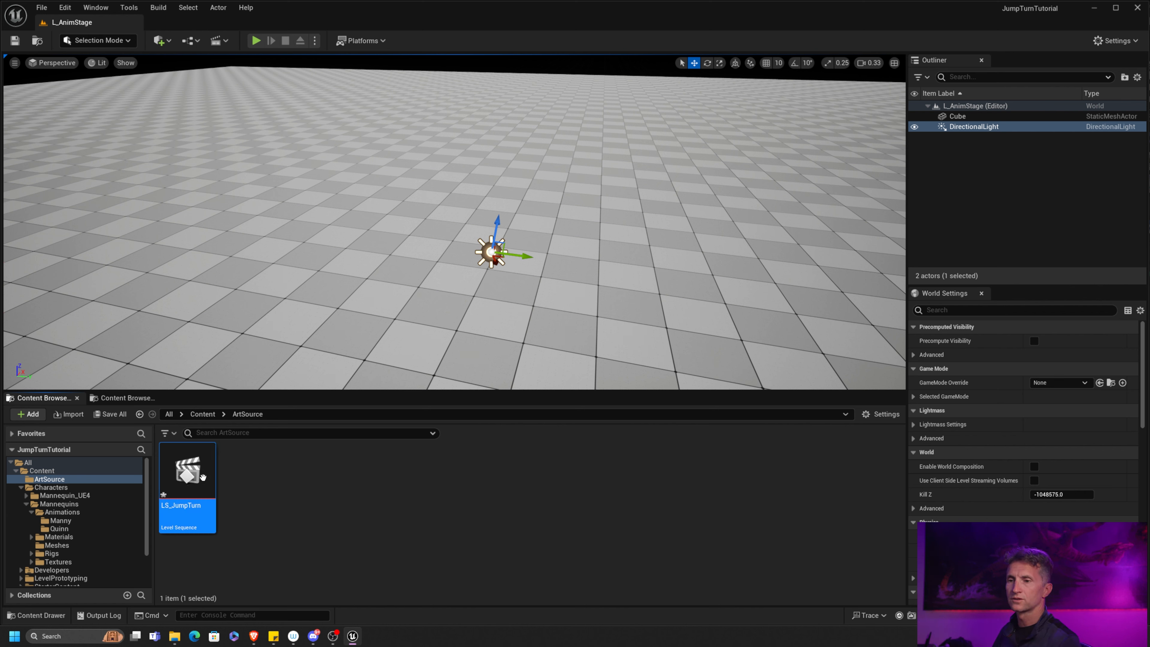
pyautogui.doubleClick(187, 474)
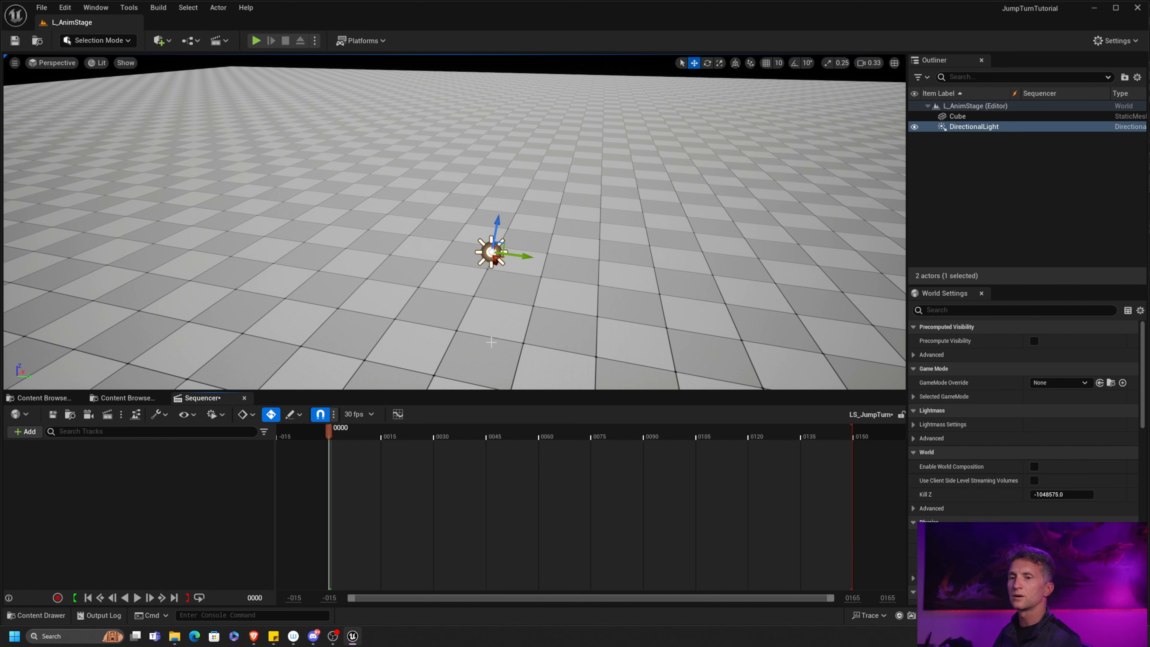
pyautogui.click(32, 433)
pyautogui.click(143, 469)
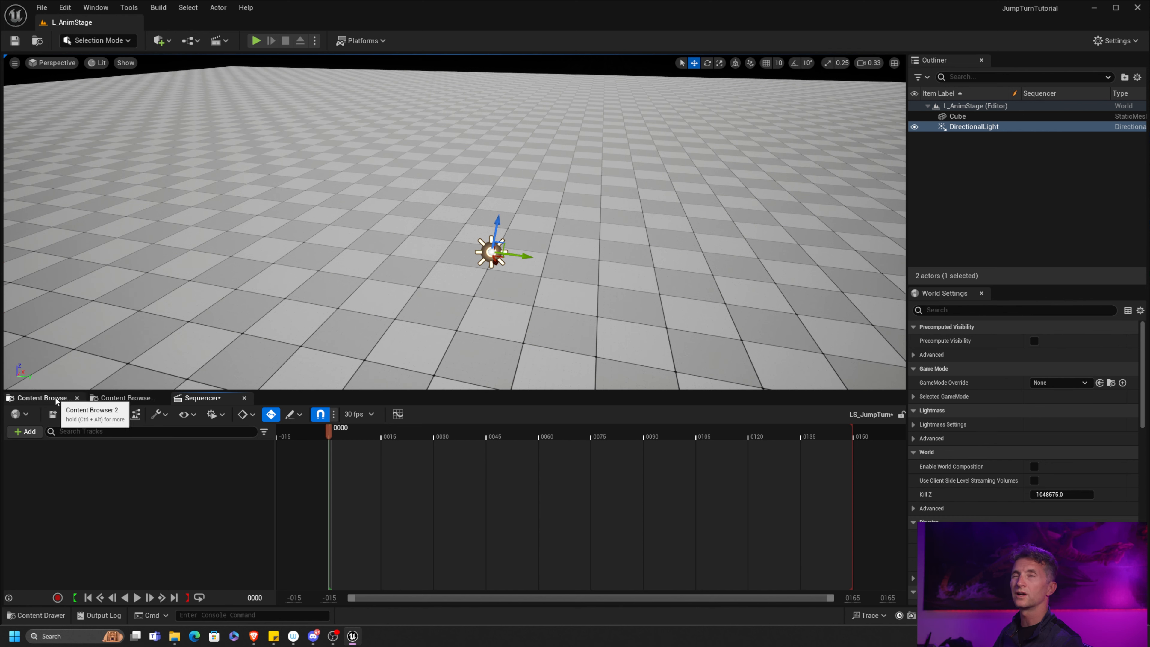
pyautogui.click(30, 434)
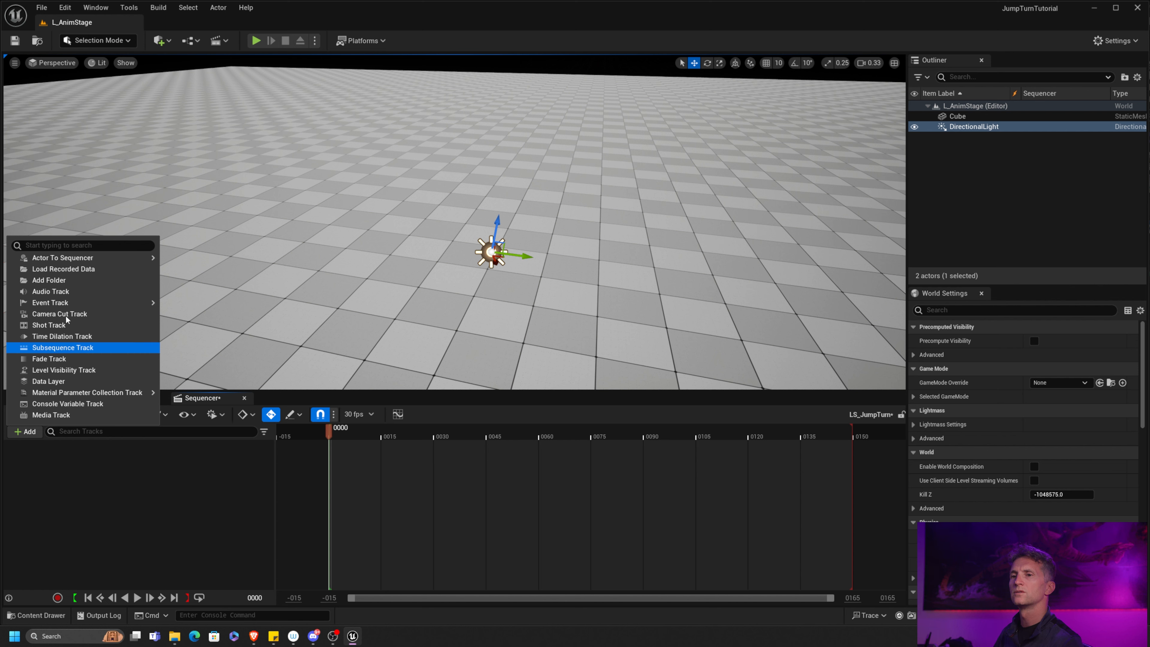
pyautogui.click(72, 517)
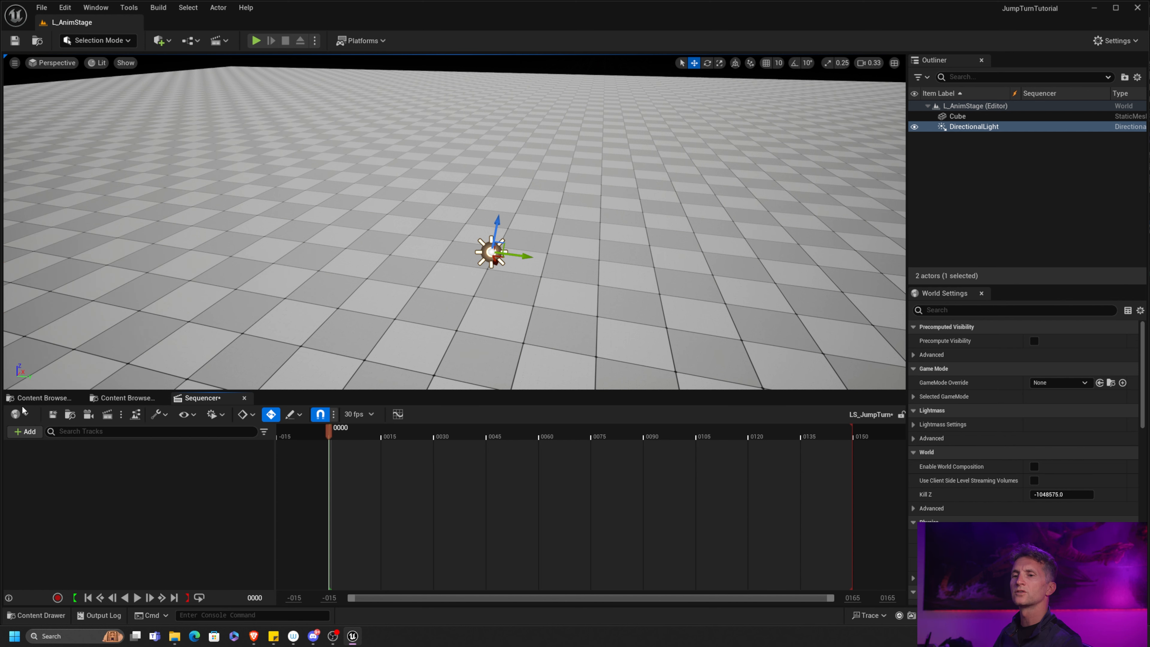
# Place the SKM_Manny skeletal mesh from the Mannequins Meshes folder on the floor beside the directional light.
pyautogui.click(41, 398)
pyautogui.click(80, 521)
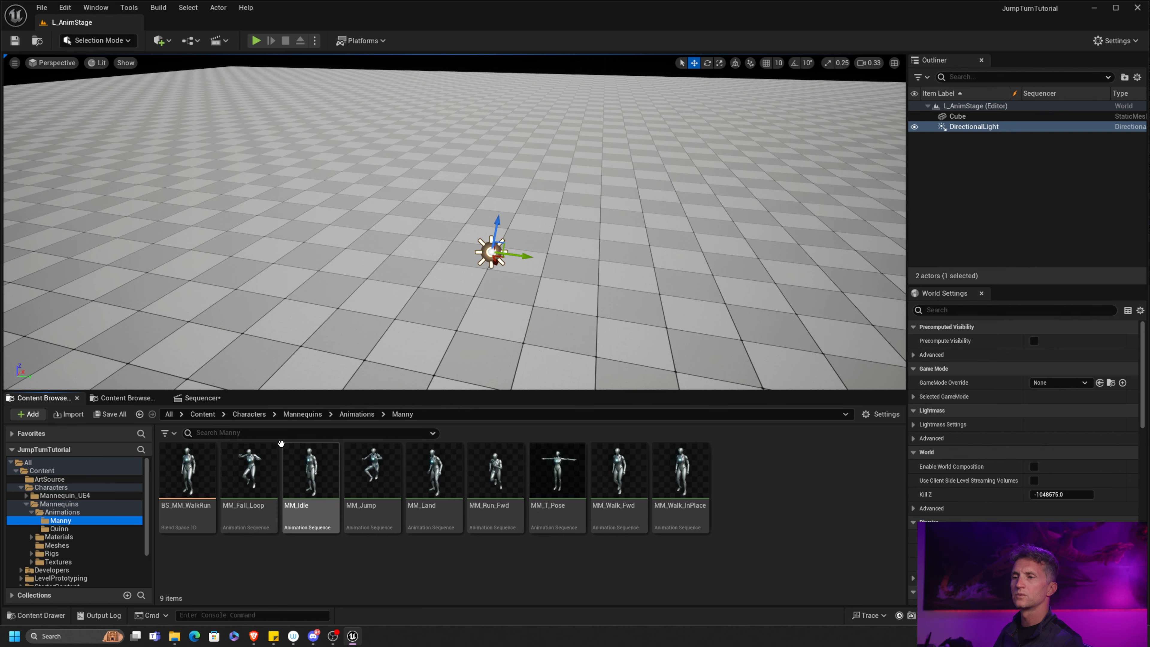
pyautogui.click(357, 413)
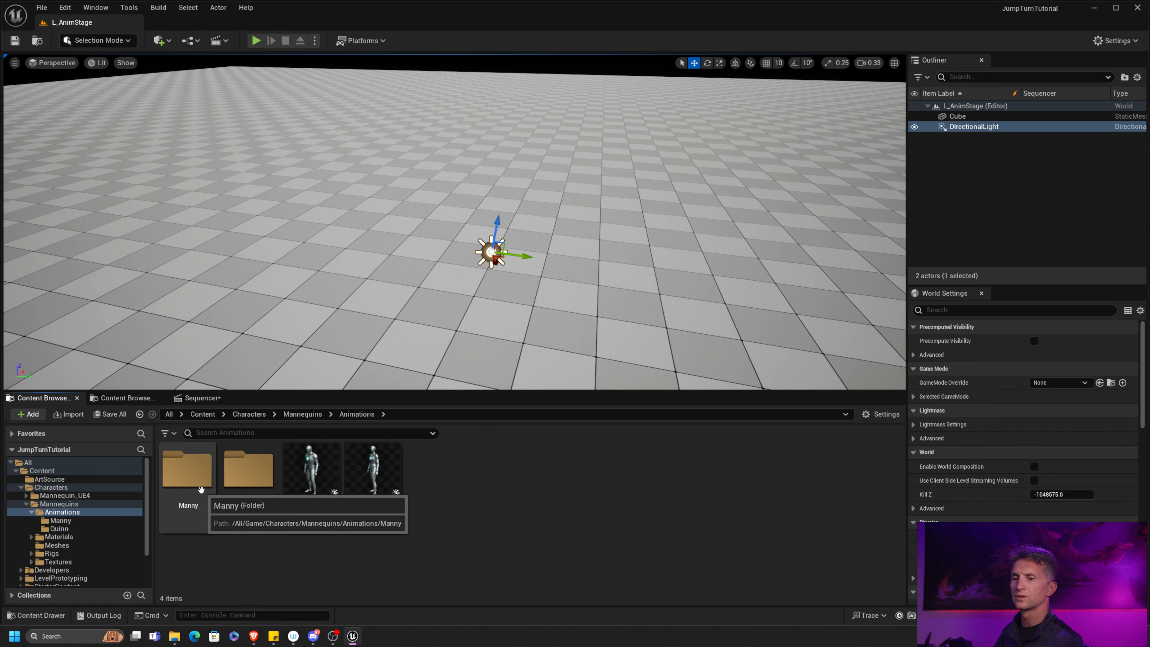
pyautogui.click(50, 546)
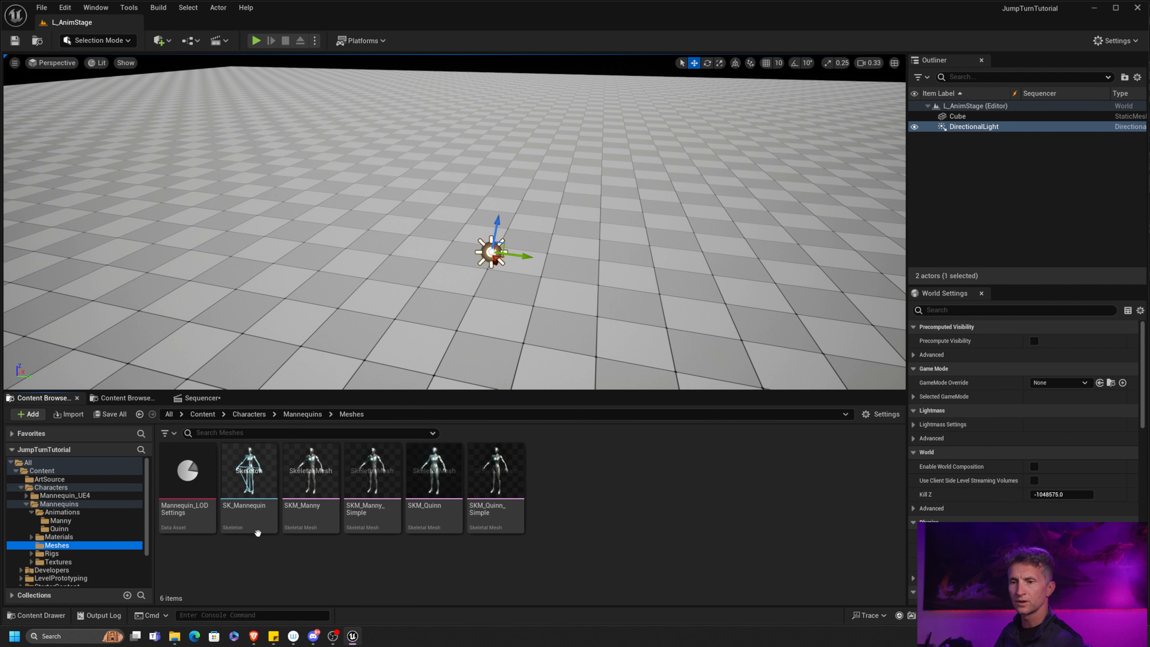
pyautogui.moveTo(310, 475); pyautogui.dragTo(471, 265)
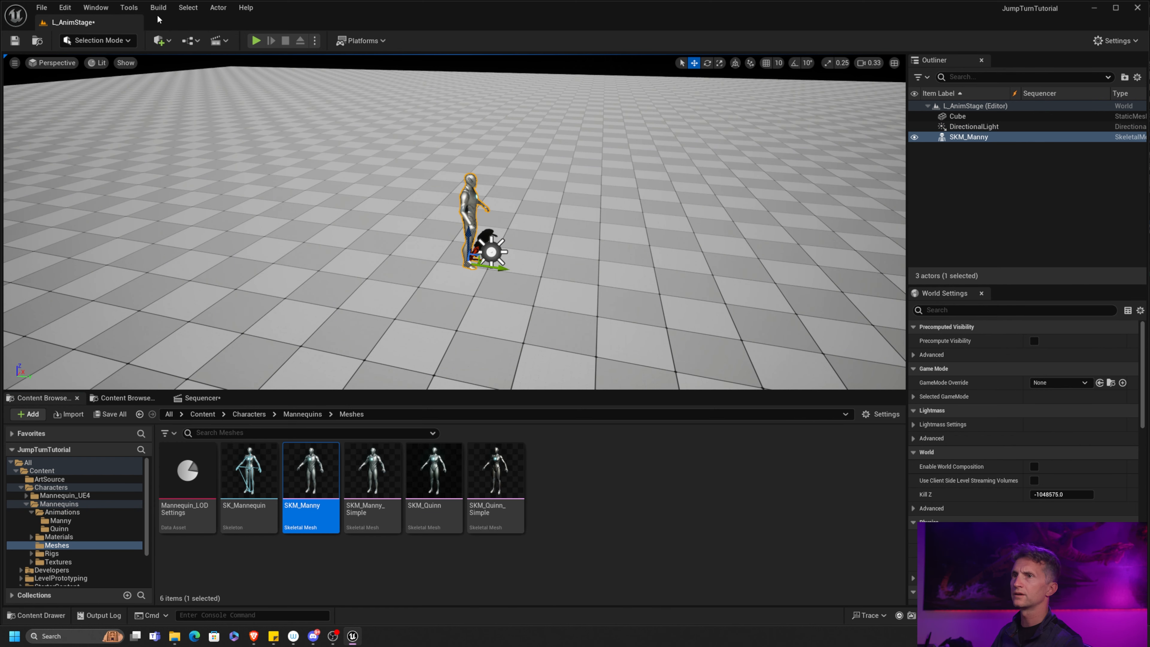
# Add the SKM_Manny actor to the LS_JumpTurn sequence in Sequencer.
pyautogui.click(99, 9)
pyautogui.click(271, 75)
pyautogui.moveTo(770, 235); pyautogui.dragTo(589, 231, button='right')
pyautogui.press('a')
pyautogui.moveTo(725, 254); pyautogui.dragTo(783, 242, button='right')
pyautogui.click(199, 397)
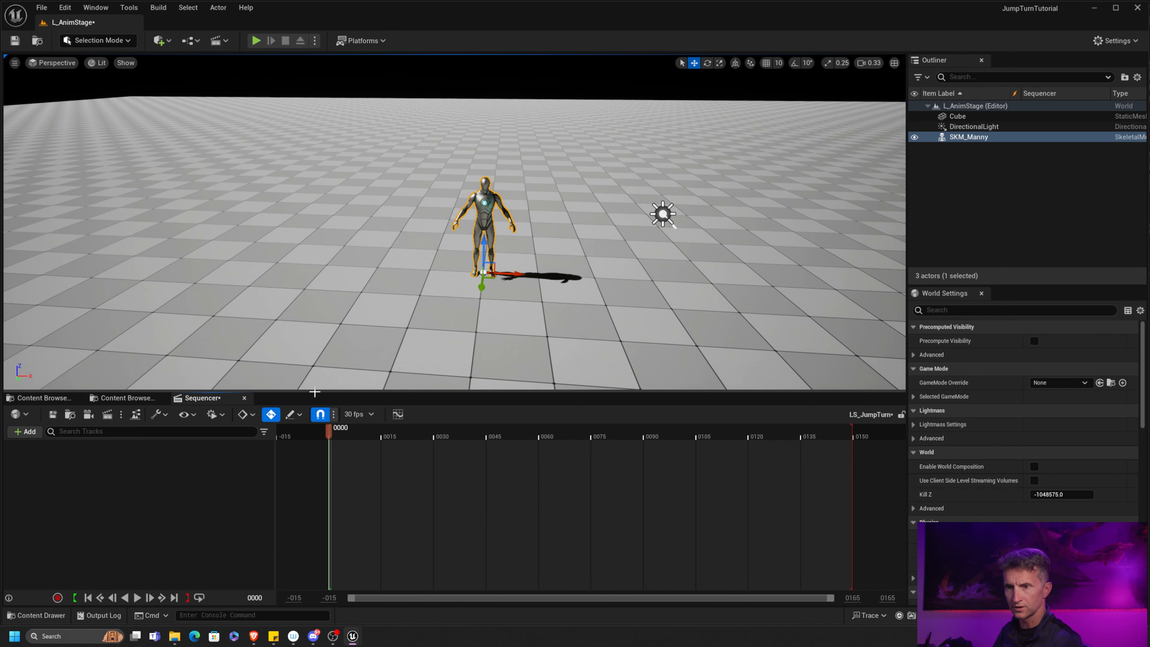
pyautogui.click(26, 432)
pyautogui.moveTo(114, 258)
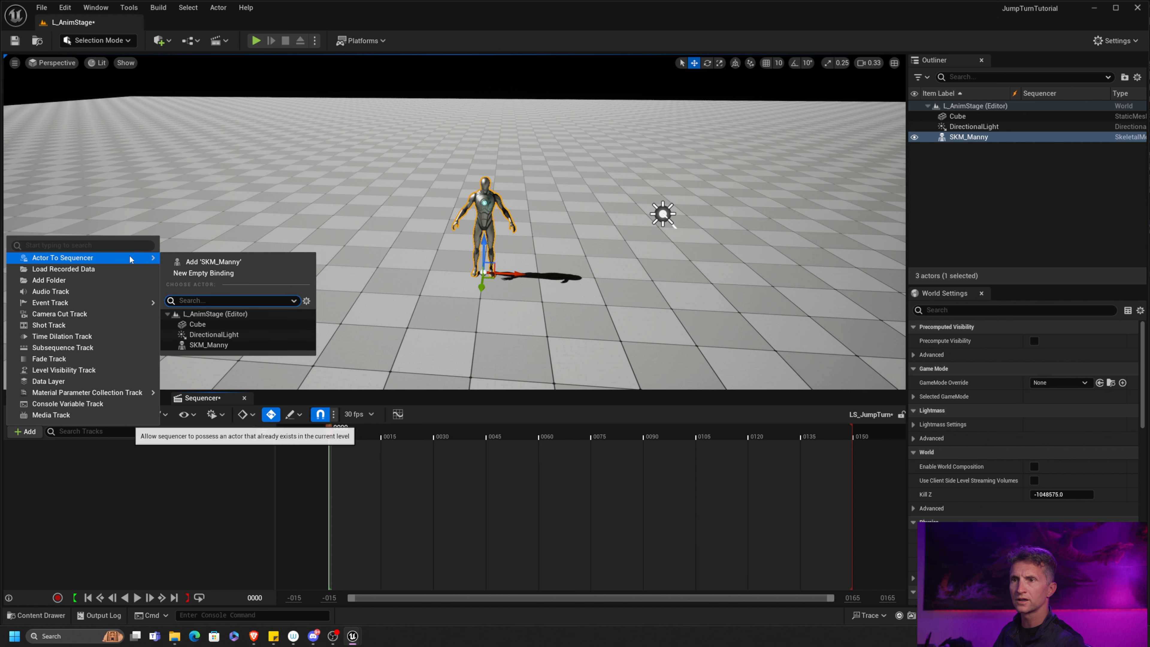
pyautogui.click(240, 345)
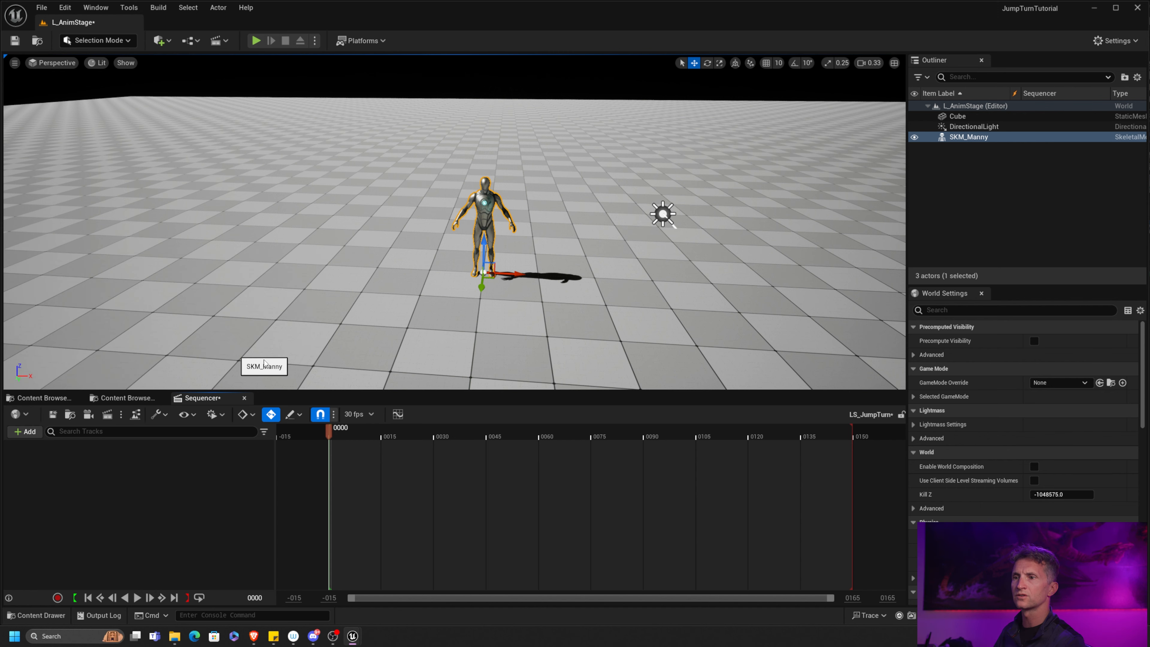
# Save the LS_JumpTurn level sequence with the SKM_Manny tracks in it.
pyautogui.scroll(8, 626, 213)
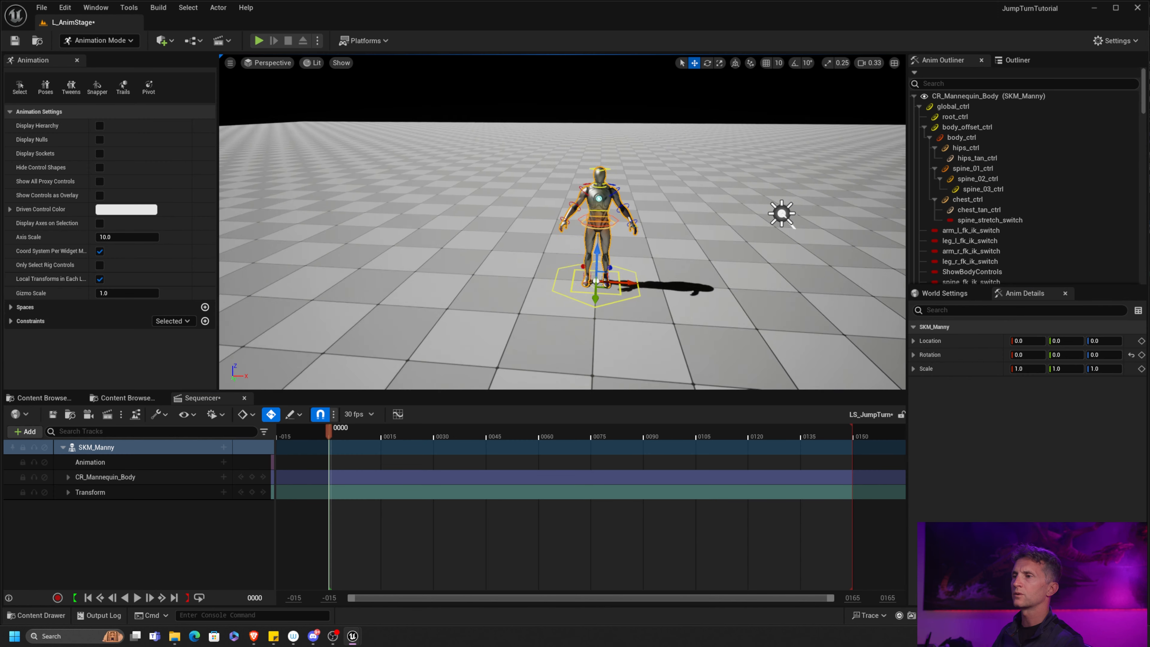
pyautogui.moveTo(663, 250); pyautogui.dragTo(548, 240, button='middle')
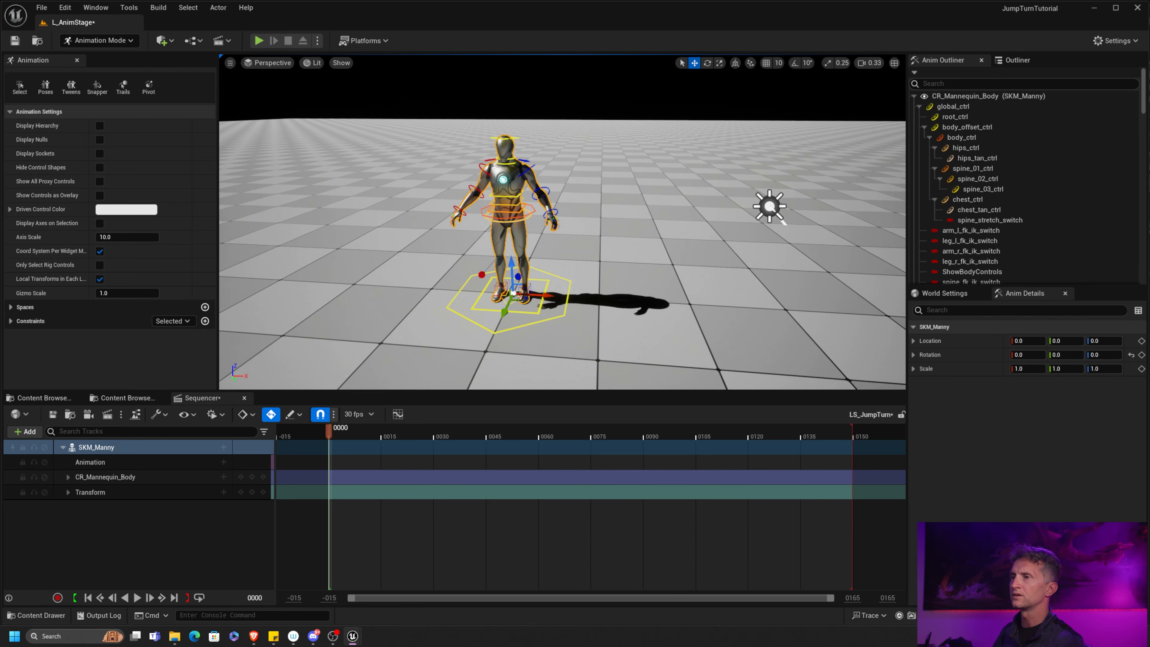
pyautogui.scroll(4, 433, 298)
pyautogui.scroll(-2, 432, 298)
pyautogui.keyDown('alt'); pyautogui.moveTo(432, 298); pyautogui.dragTo(452, 294); pyautogui.keyUp('alt')
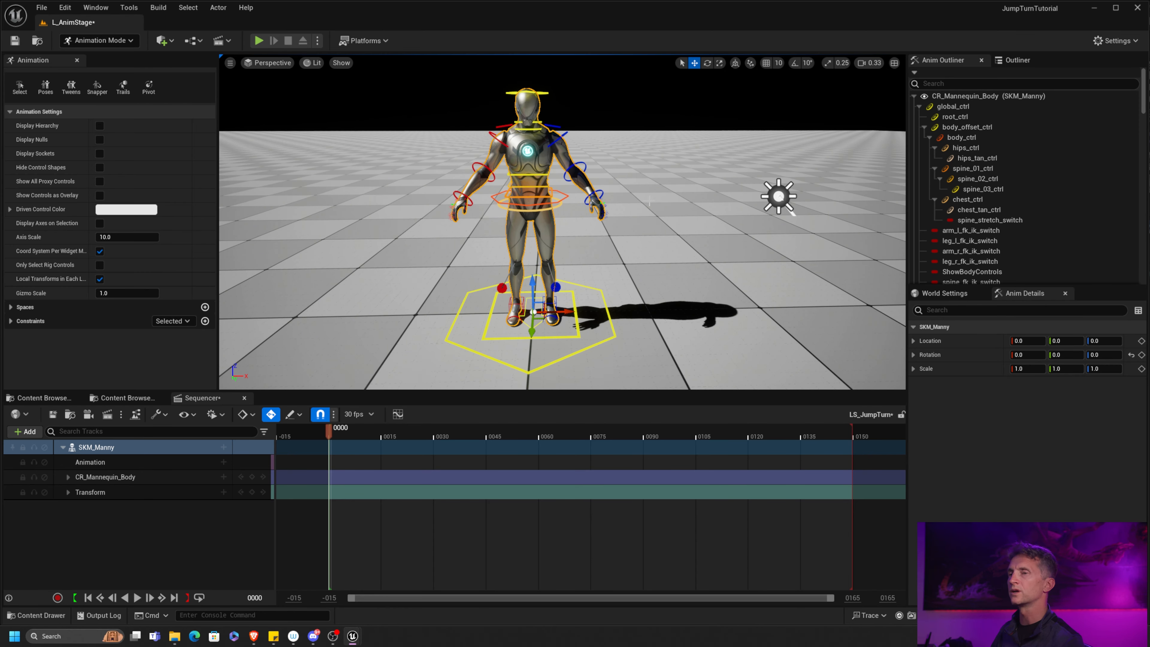
pyautogui.click(52, 414)
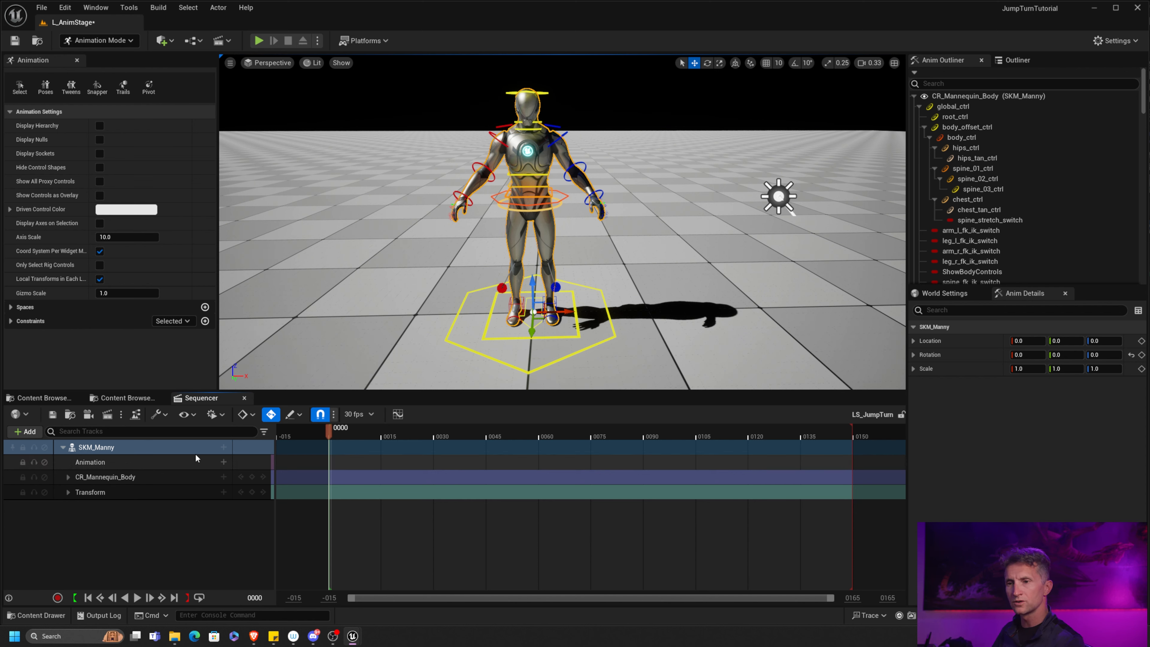
# Delete the CR_Mannequin_Body track and add the MM_Idle animation sequence to SKM_Manny's Animation track.
pyautogui.click(178, 473)
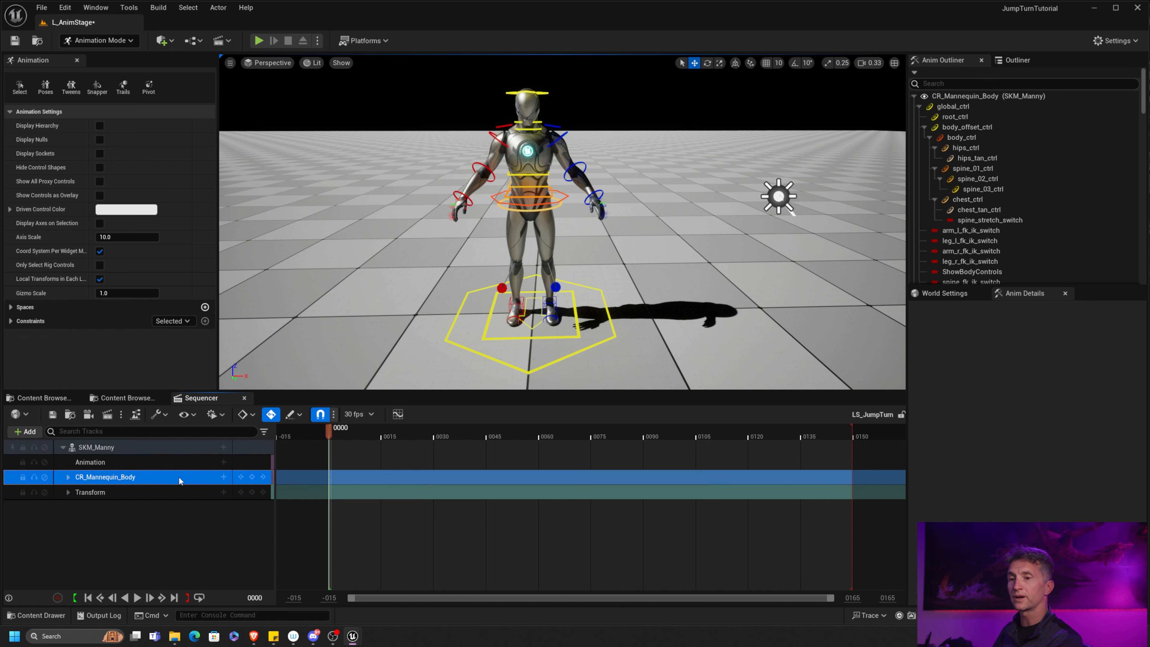
pyautogui.press('Delete')
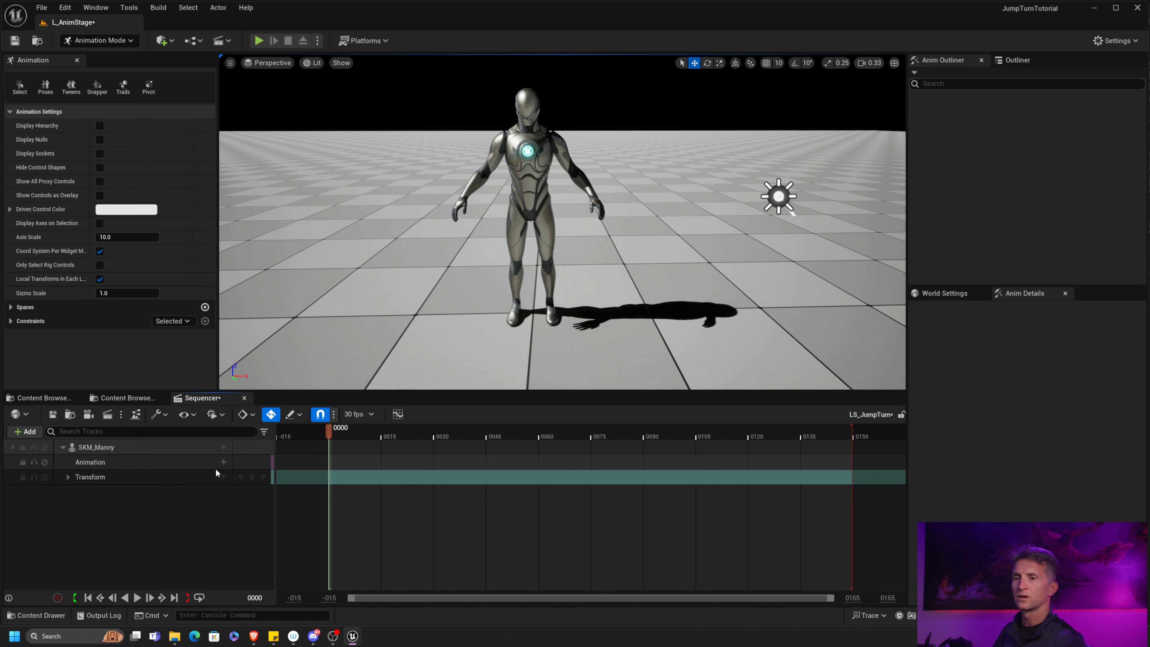
pyautogui.click(224, 461)
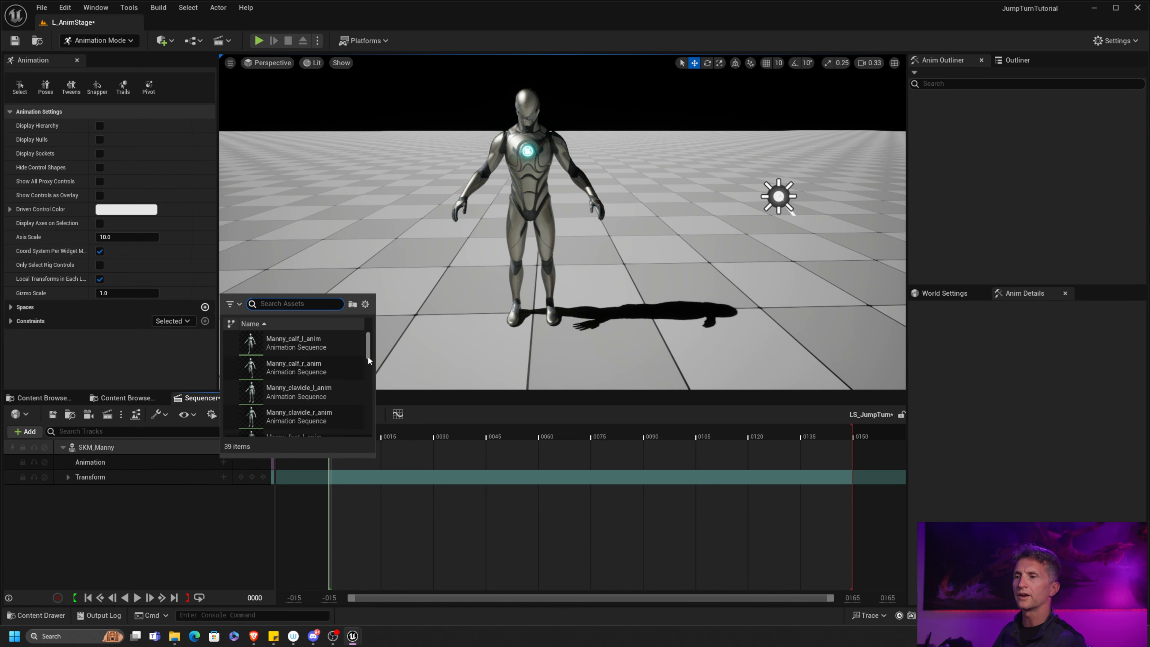
pyautogui.moveTo(367, 354); pyautogui.dragTo(366, 363)
pyautogui.click(300, 309)
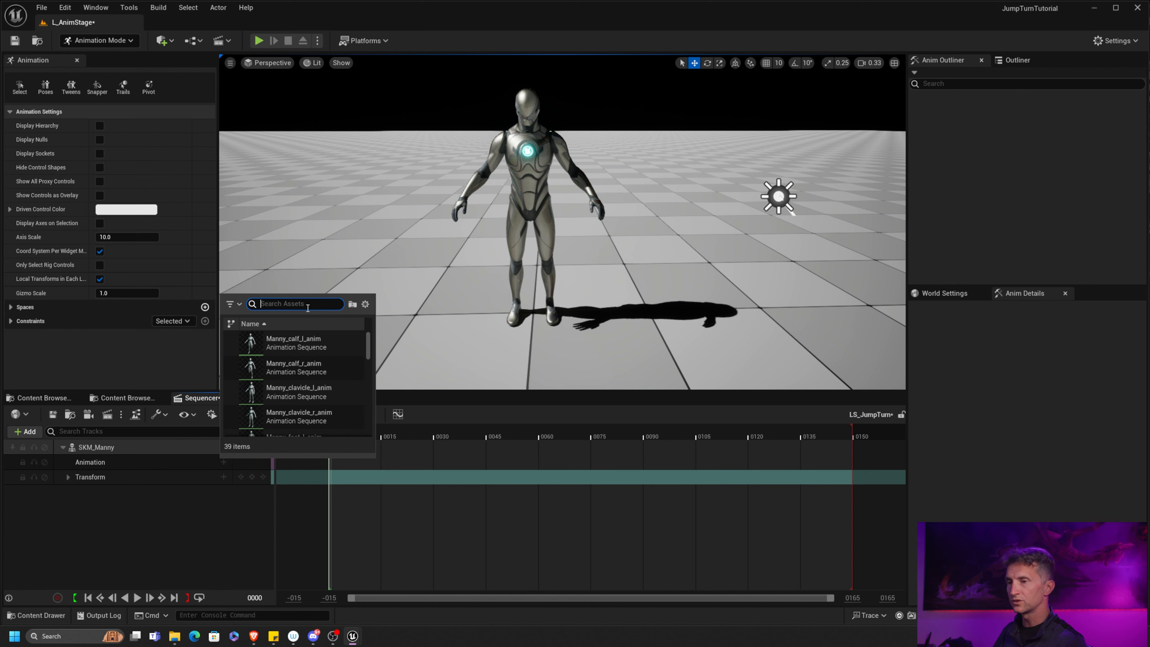
pyautogui.write('idle')
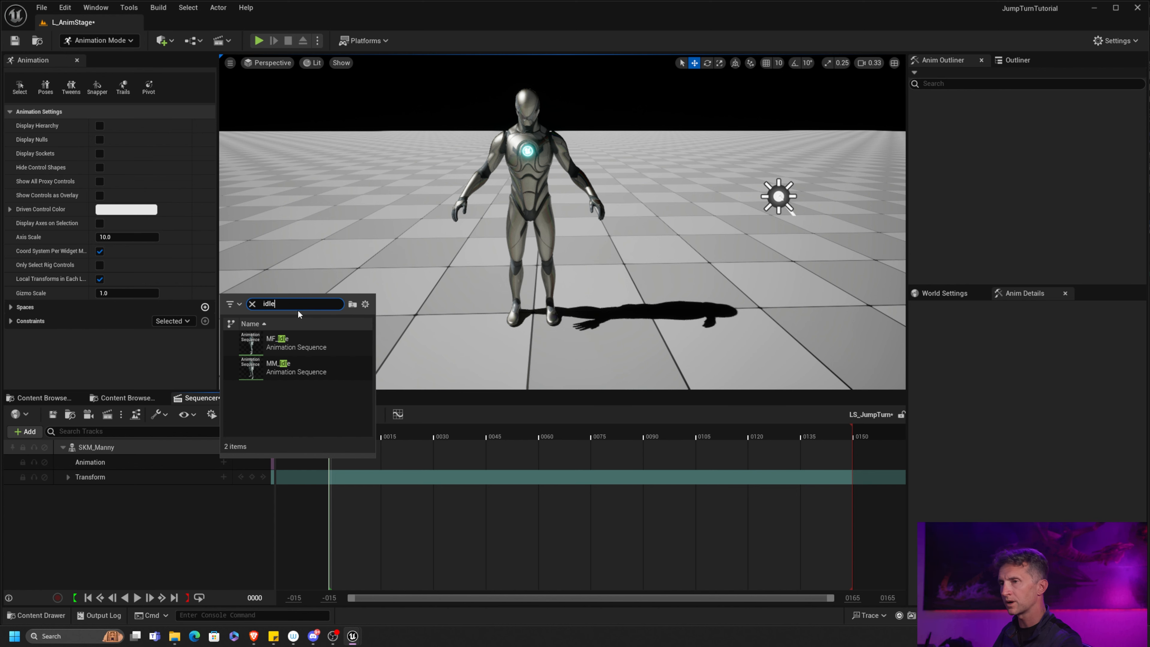
pyautogui.click(297, 367)
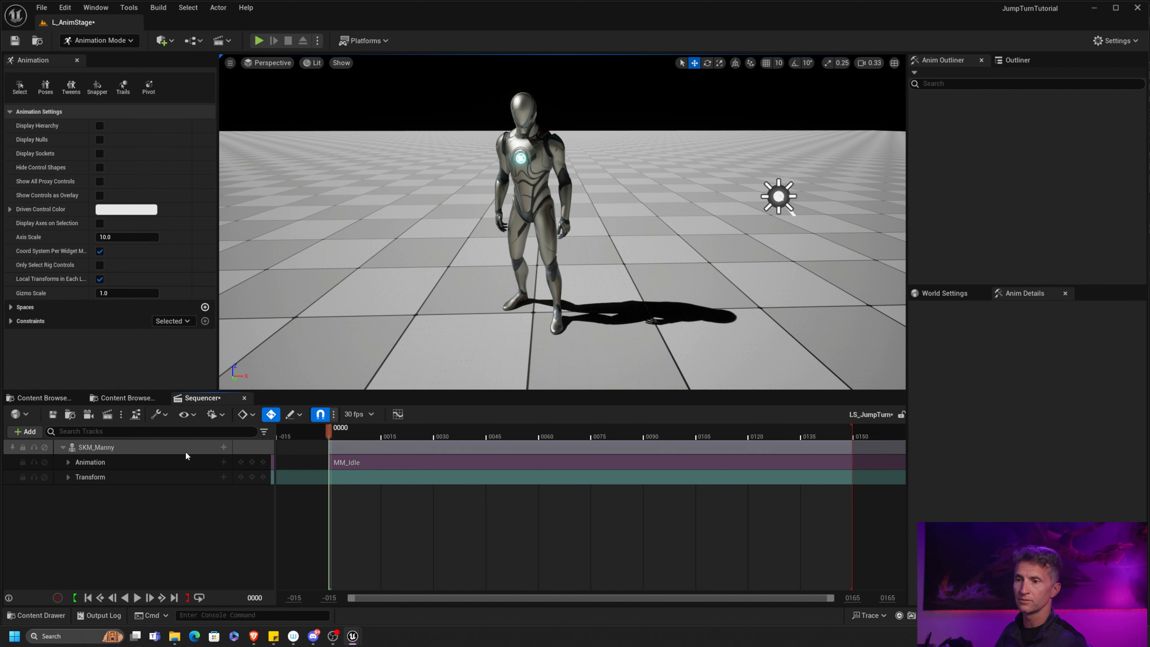
# Bake SKM_Manny's idle animation to the CR_Mannequin_Body control rig, leaving Reduce Keys off and Reset Controls on.
pyautogui.rightClick(169, 460)
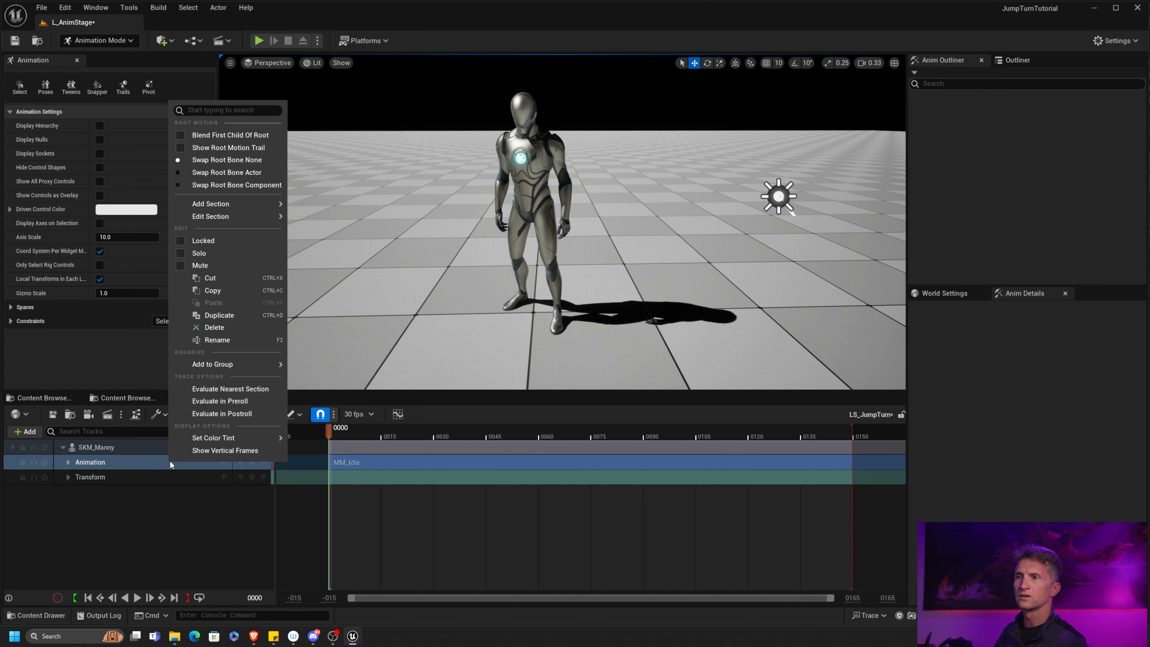
pyautogui.rightClick(150, 443)
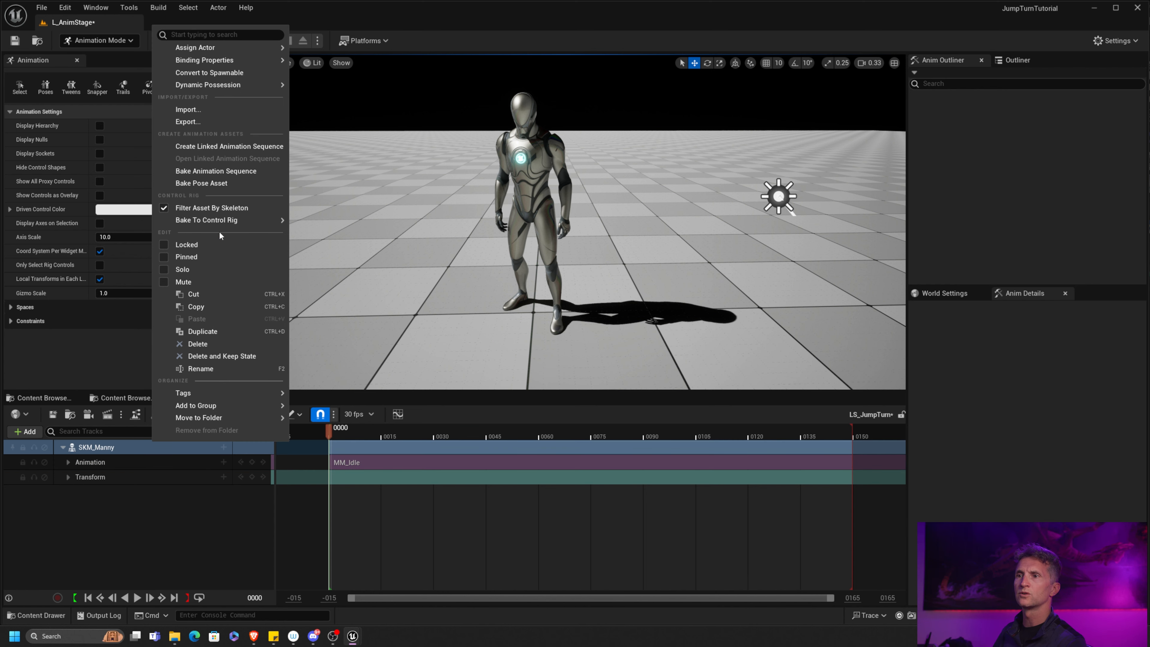
pyautogui.moveTo(236, 220)
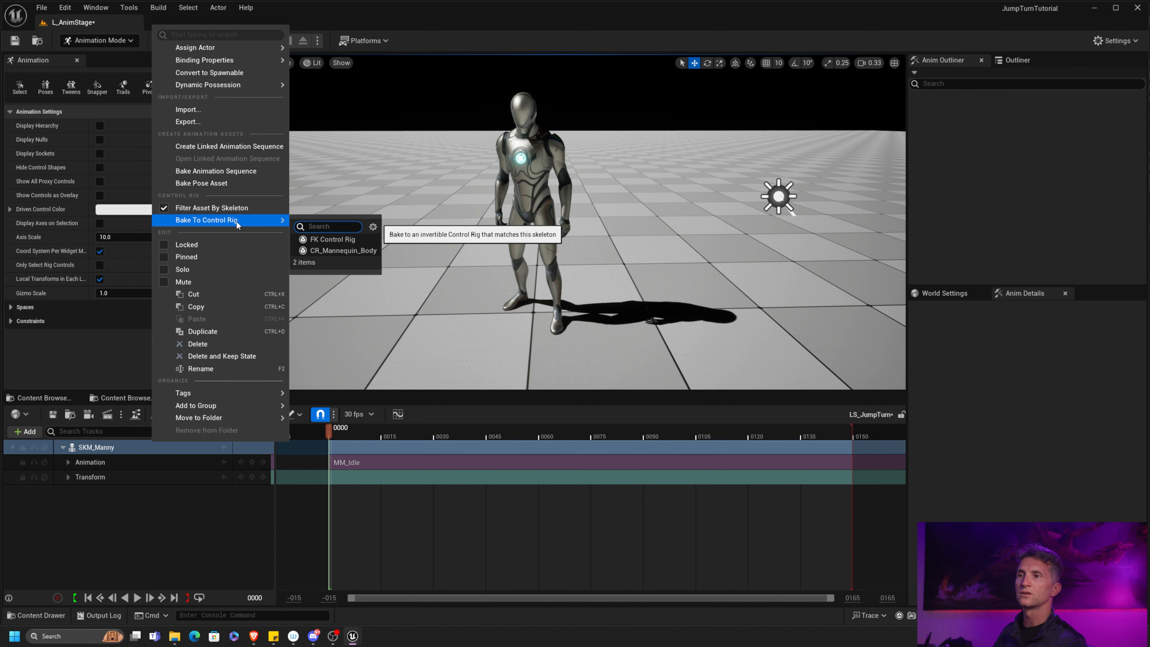
pyautogui.click(357, 251)
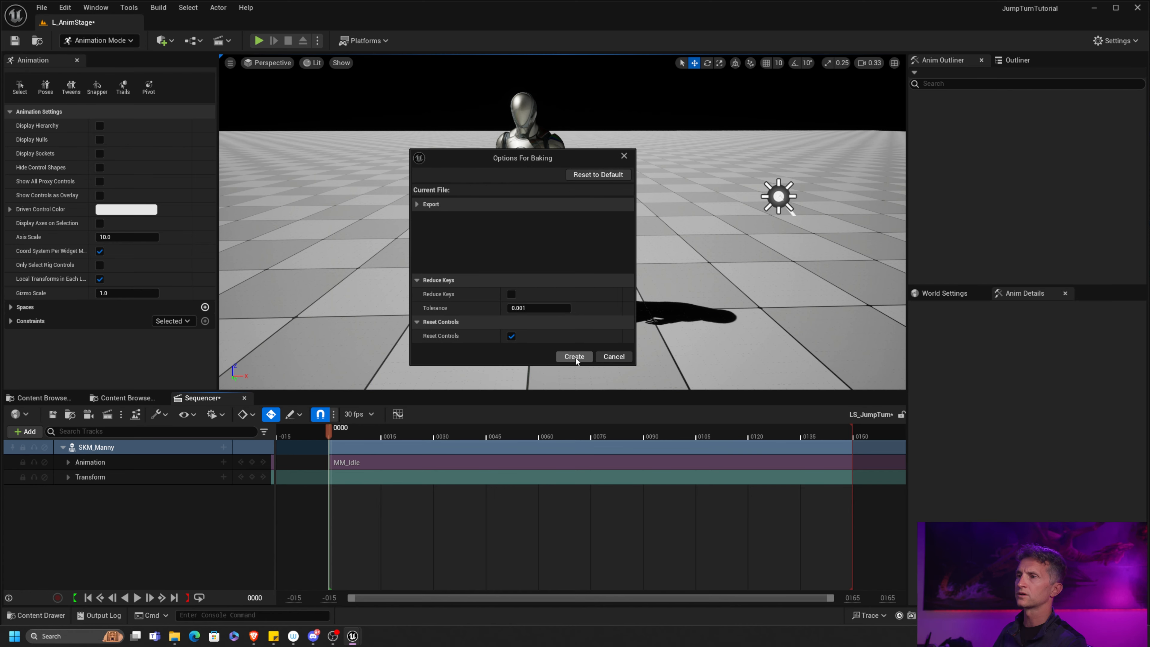
pyautogui.click(579, 355)
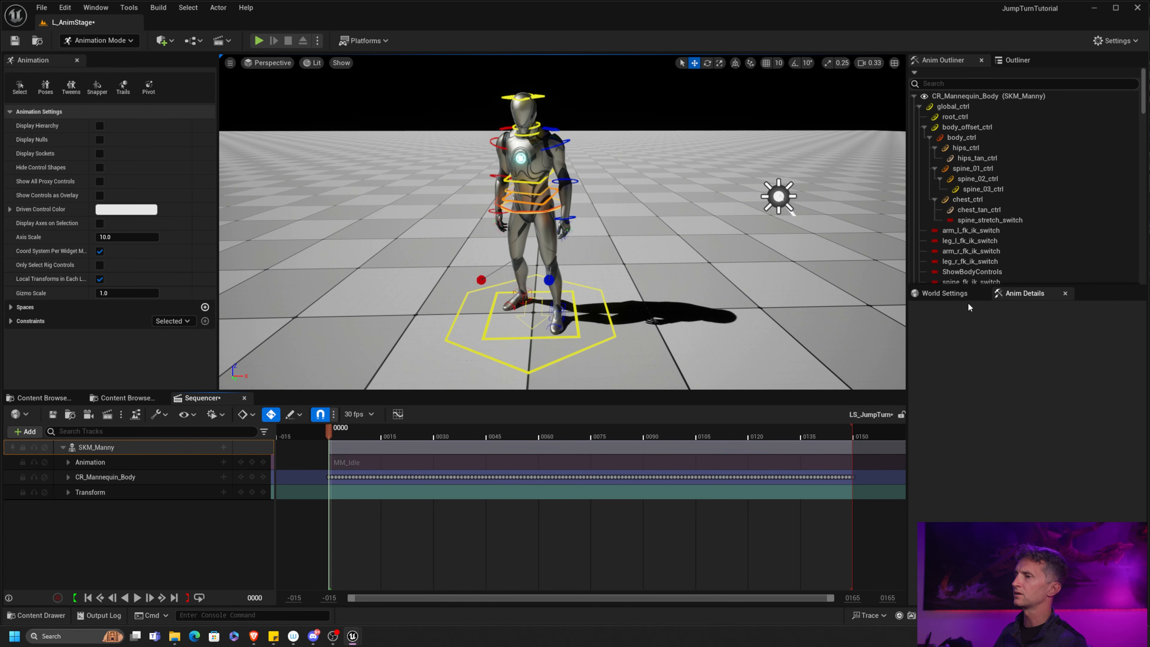
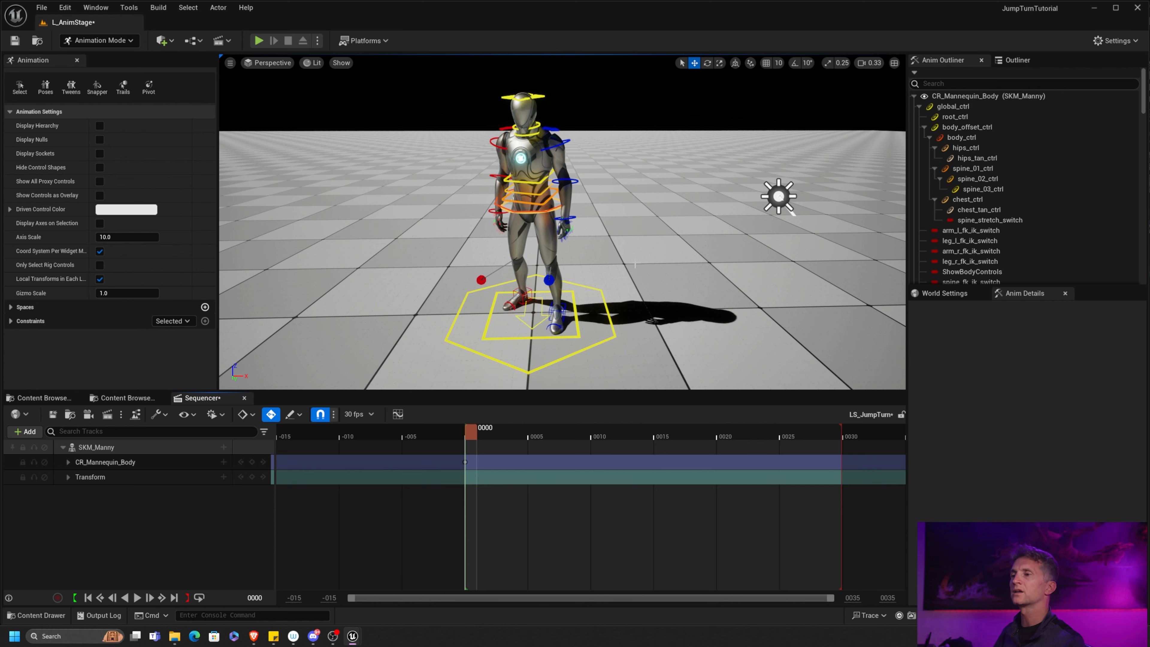
# Save the LS_JumpTurn sequence and expand the CR_Mannequin_Body track to list its controls.
pyautogui.press('f')
pyautogui.click(53, 415)
pyautogui.click(68, 462)
# Create a linked animation sequence for SKM_Manny named AS_JumpTurn in the Mannequins Animations Manny folder and export to it.
pyautogui.rightClick(133, 446)
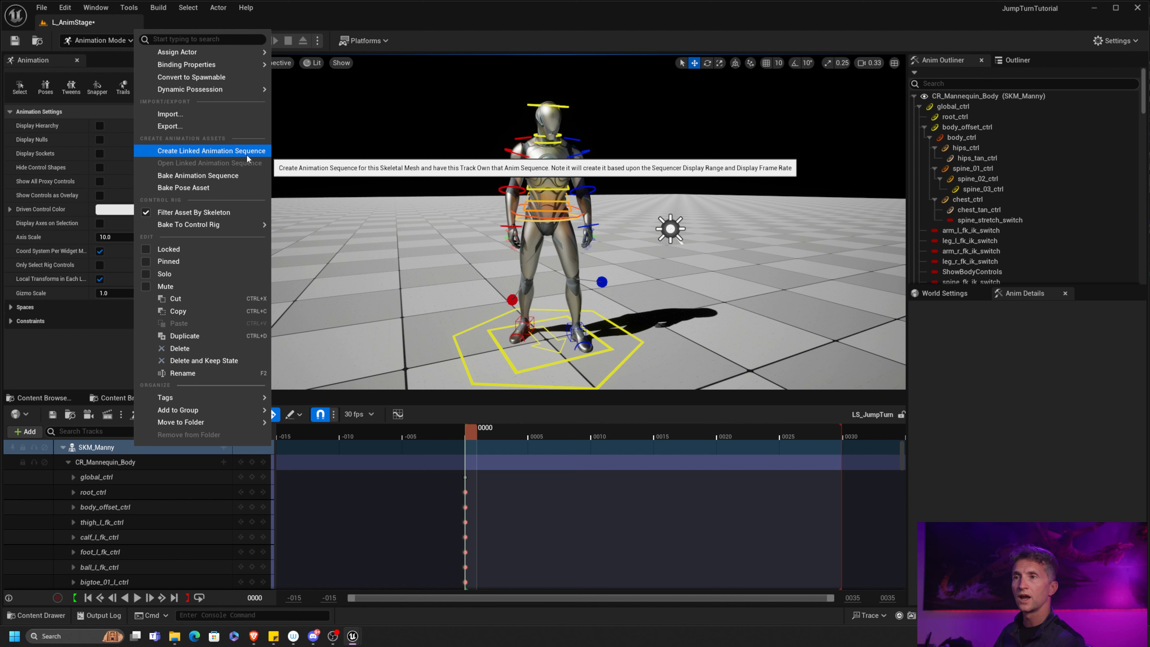
pyautogui.click(247, 154)
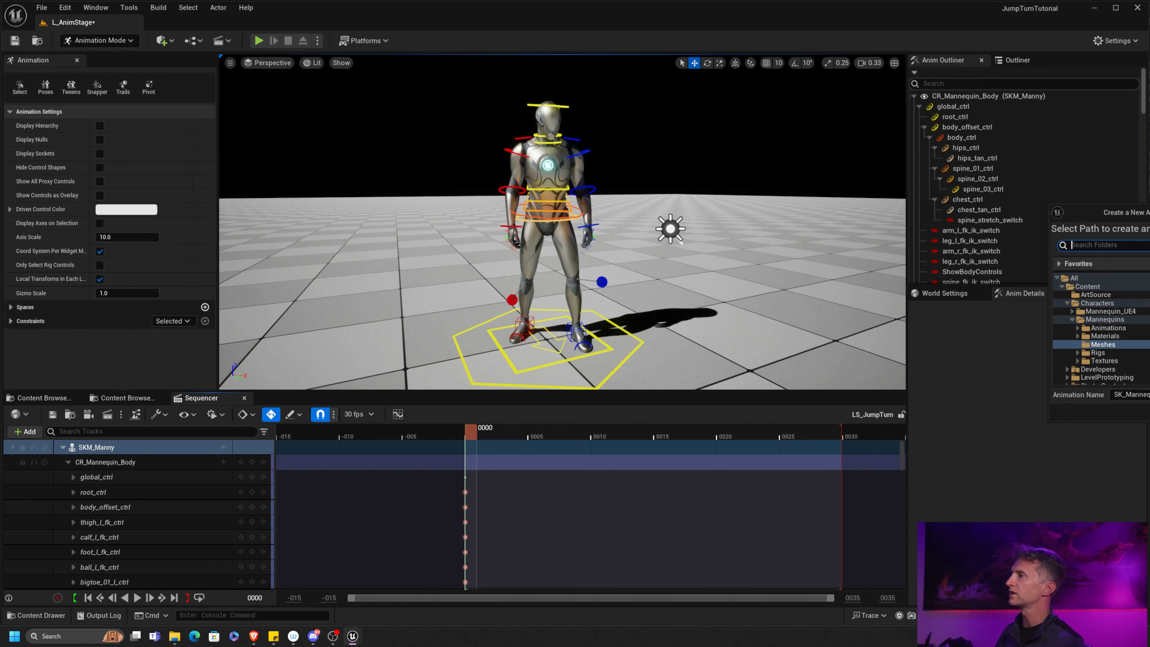
pyautogui.click(351, 252)
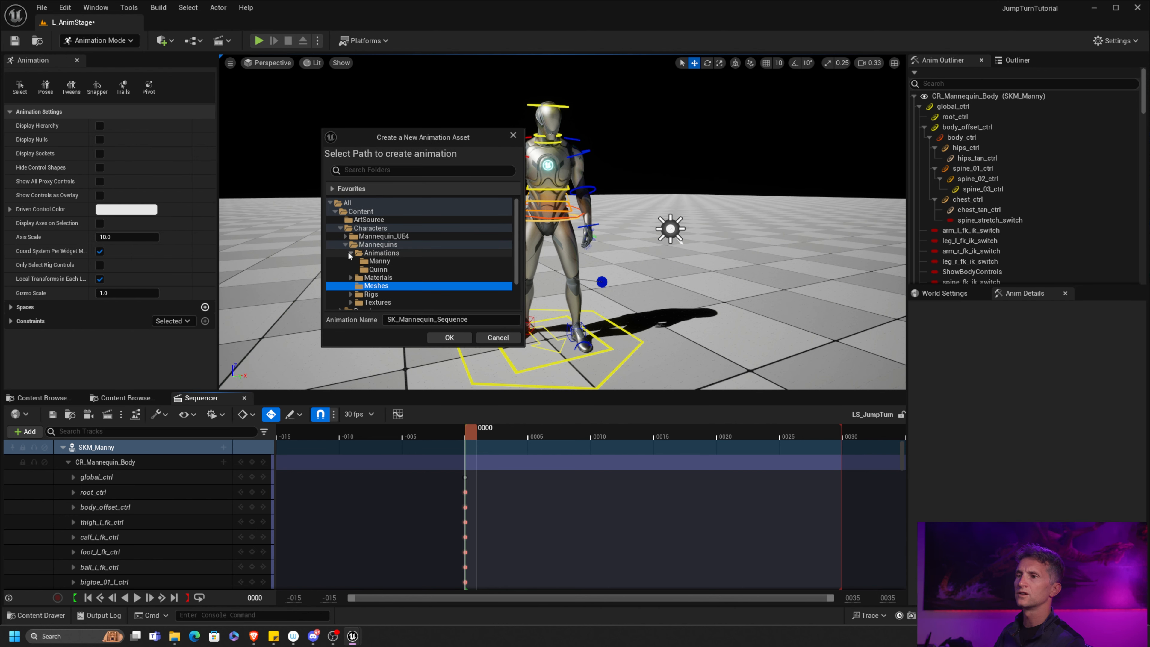
pyautogui.click(398, 261)
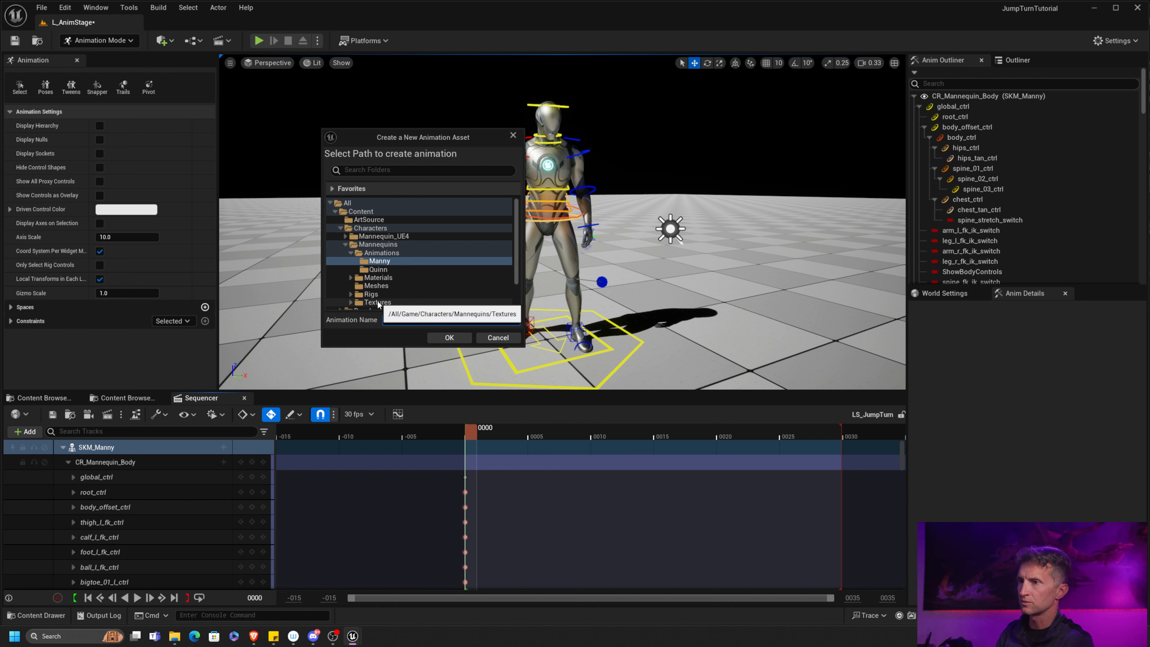
pyautogui.write('AS_JumpTurn')
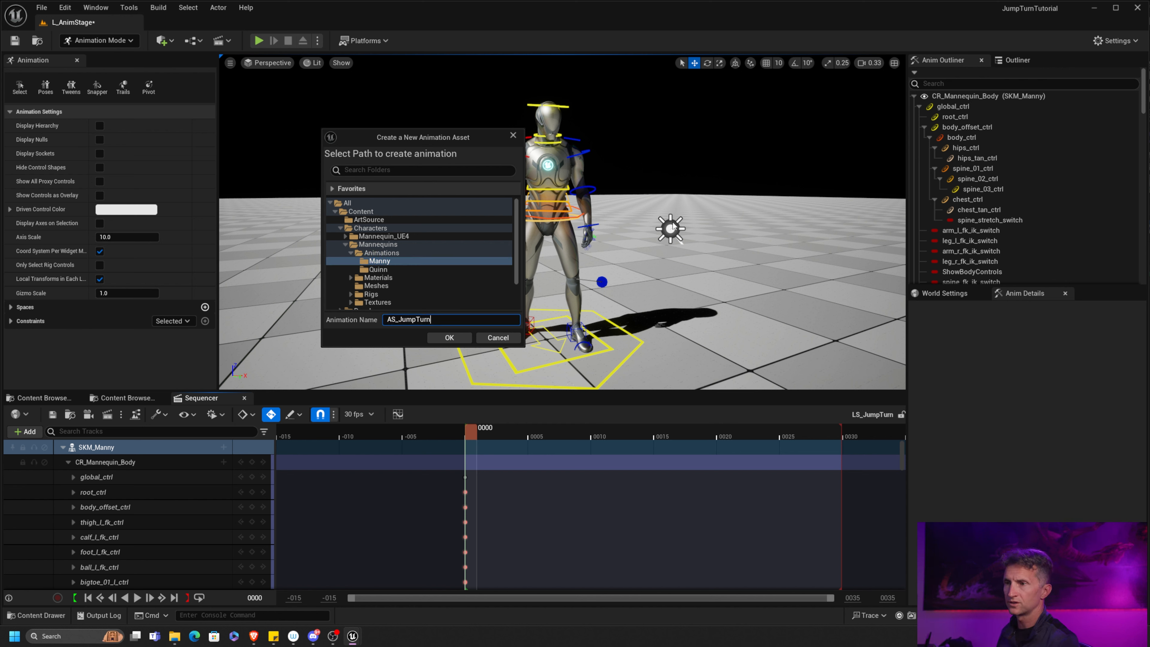
pyautogui.click(450, 337)
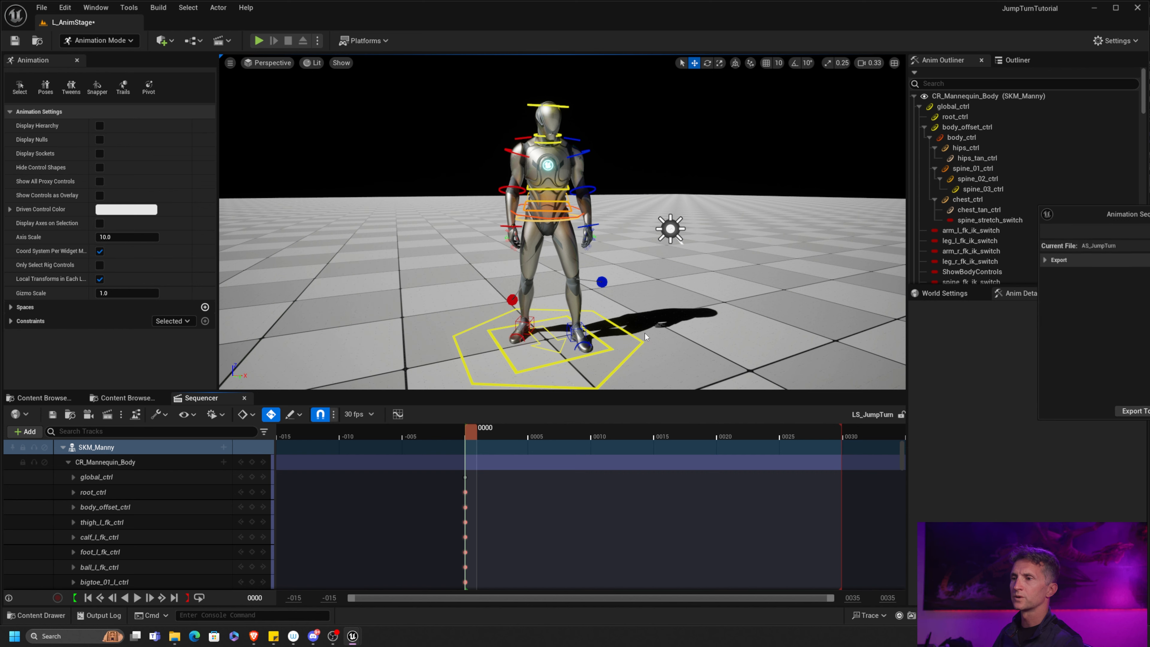
pyautogui.moveTo(1123, 220); pyautogui.dragTo(453, 152)
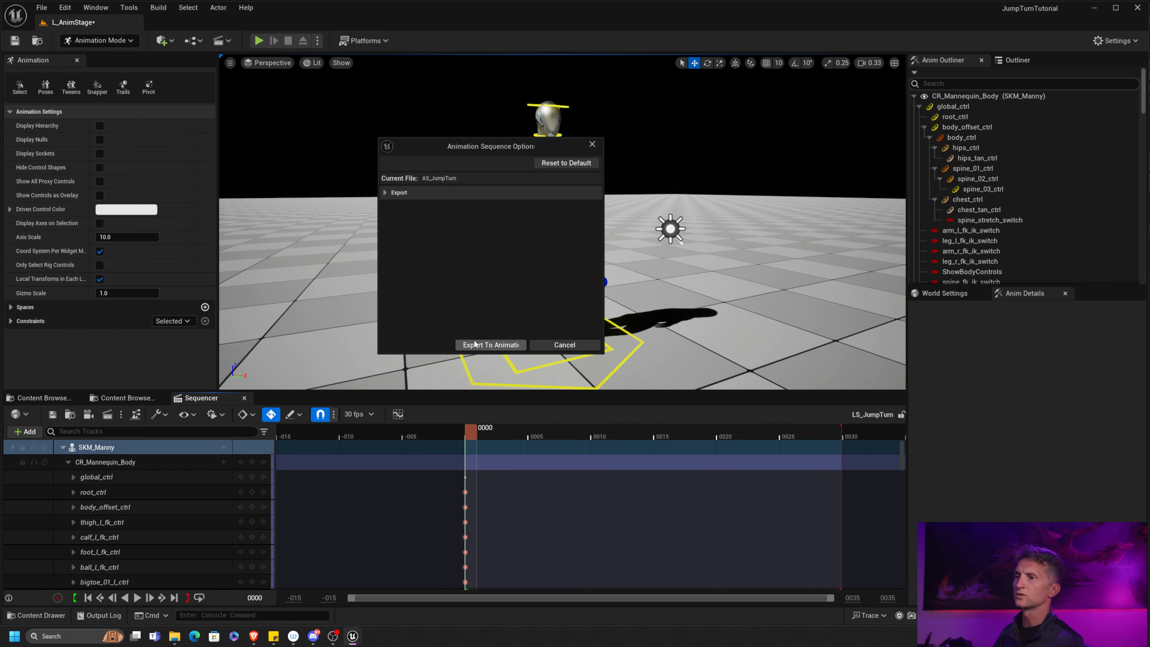
pyautogui.click(489, 346)
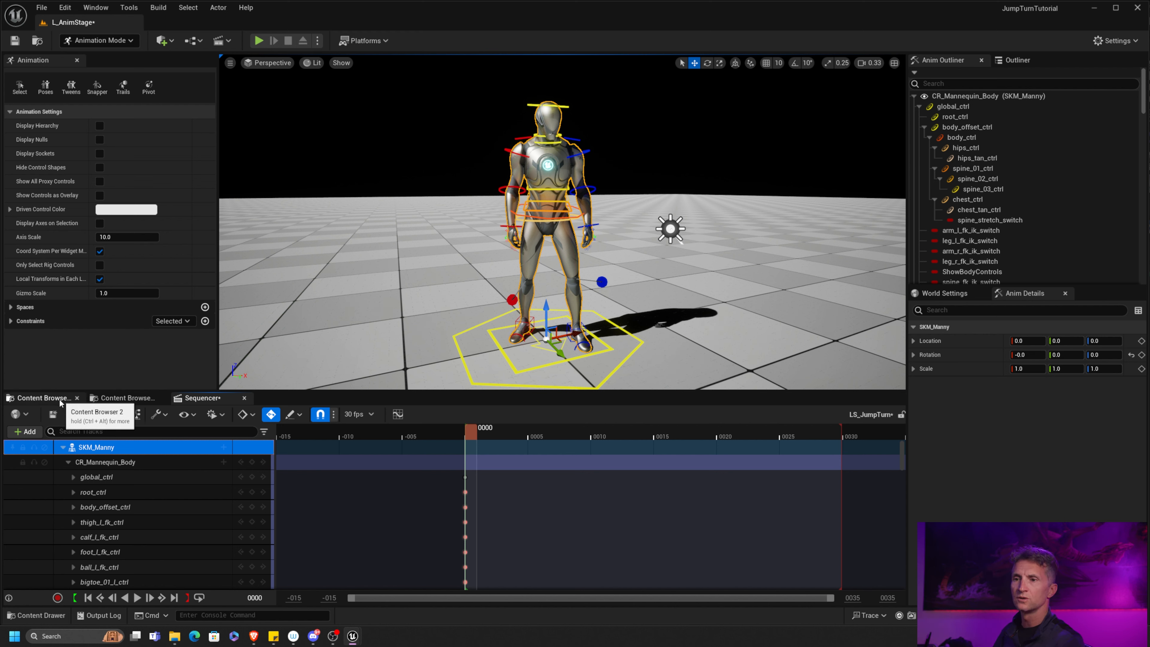
# Close the redundant second Content Browser beside Sequencer.
pyautogui.click(126, 398)
pyautogui.click(160, 398)
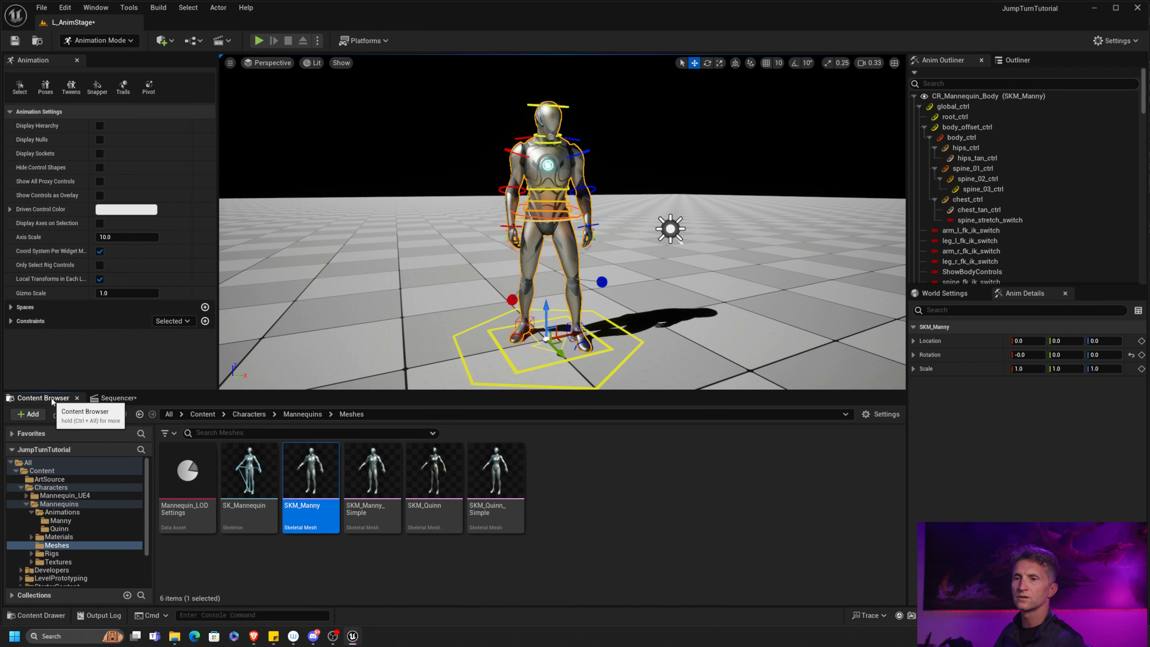
# Open AS_JumpTurn from the Mannequins Animations Manny folder to check its pose, close it and return to Sequencer.
pyautogui.click(92, 519)
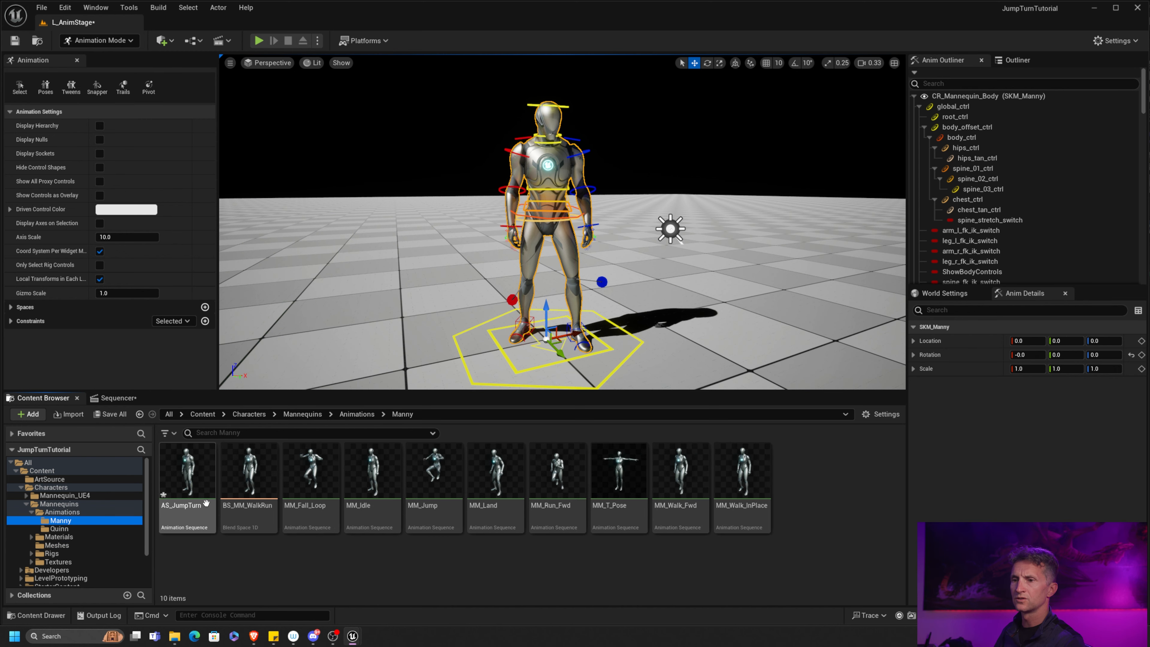
pyautogui.doubleClick(199, 485)
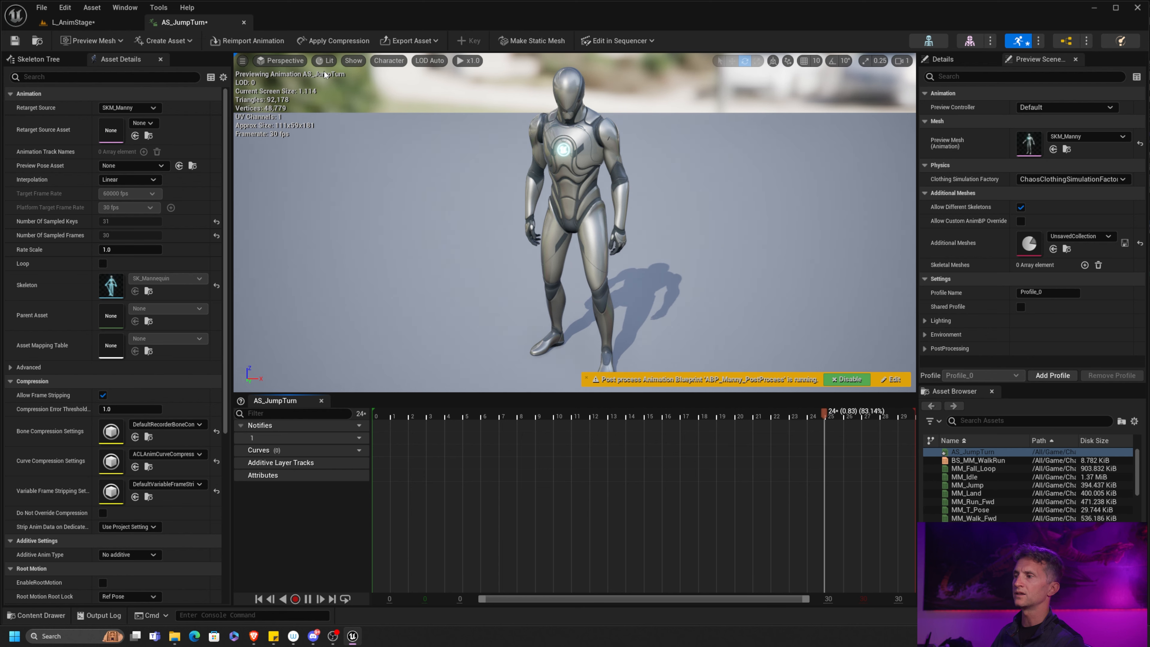
pyautogui.click(244, 23)
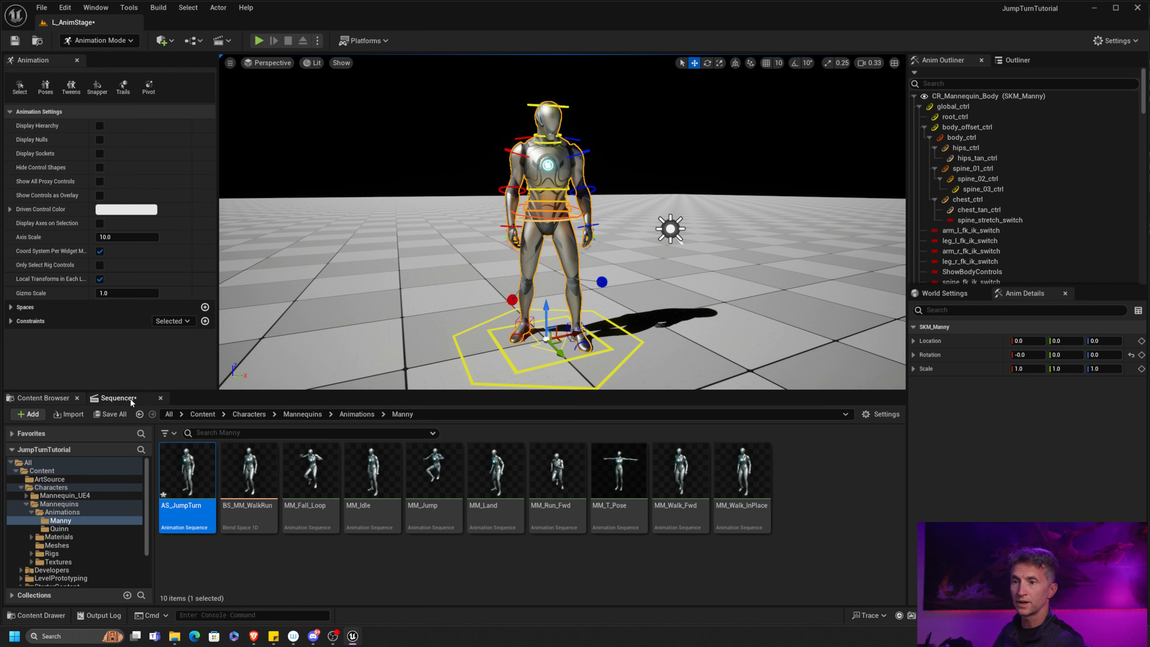
pyautogui.click(118, 398)
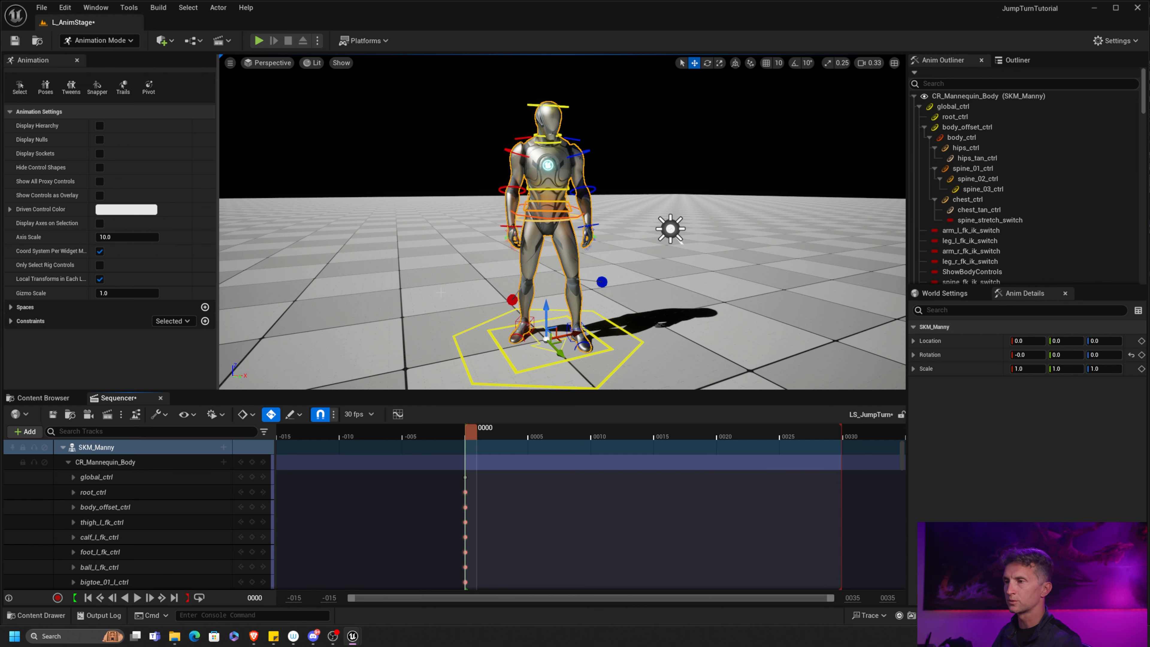
# Select Manny's body_ctrl and switch the transform gizmo to world space.
pyautogui.keyDown('alt'); pyautogui.moveTo(441, 293); pyautogui.dragTo(511, 259); pyautogui.keyUp('alt')
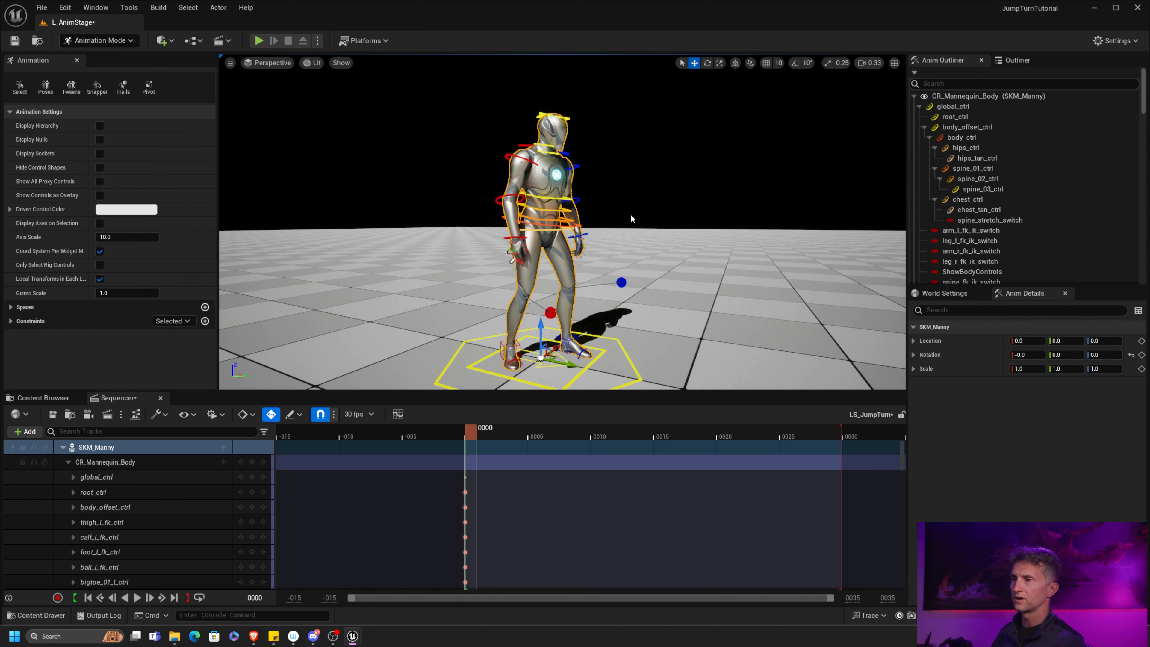
pyautogui.keyDown('alt'); pyautogui.moveTo(576, 223); pyautogui.dragTo(639, 227, button='right'); pyautogui.keyUp('alt')
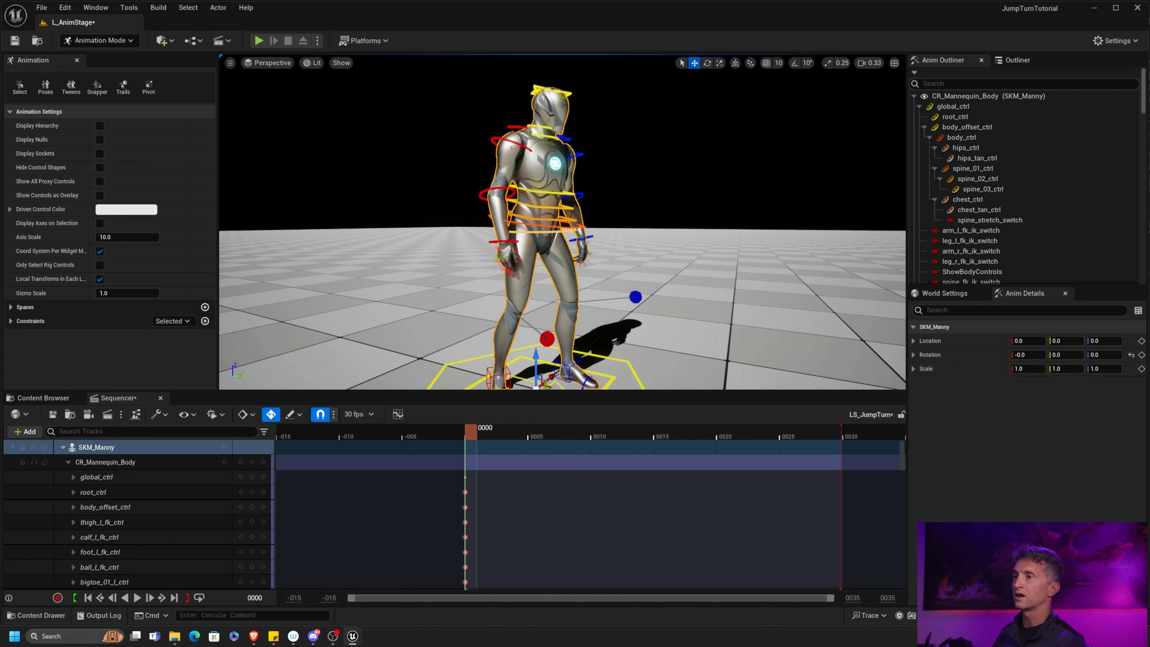
pyautogui.click(584, 226)
pyautogui.keyDown('alt'); pyautogui.moveTo(583, 227); pyautogui.dragTo(611, 257, button='right'); pyautogui.keyUp('alt')
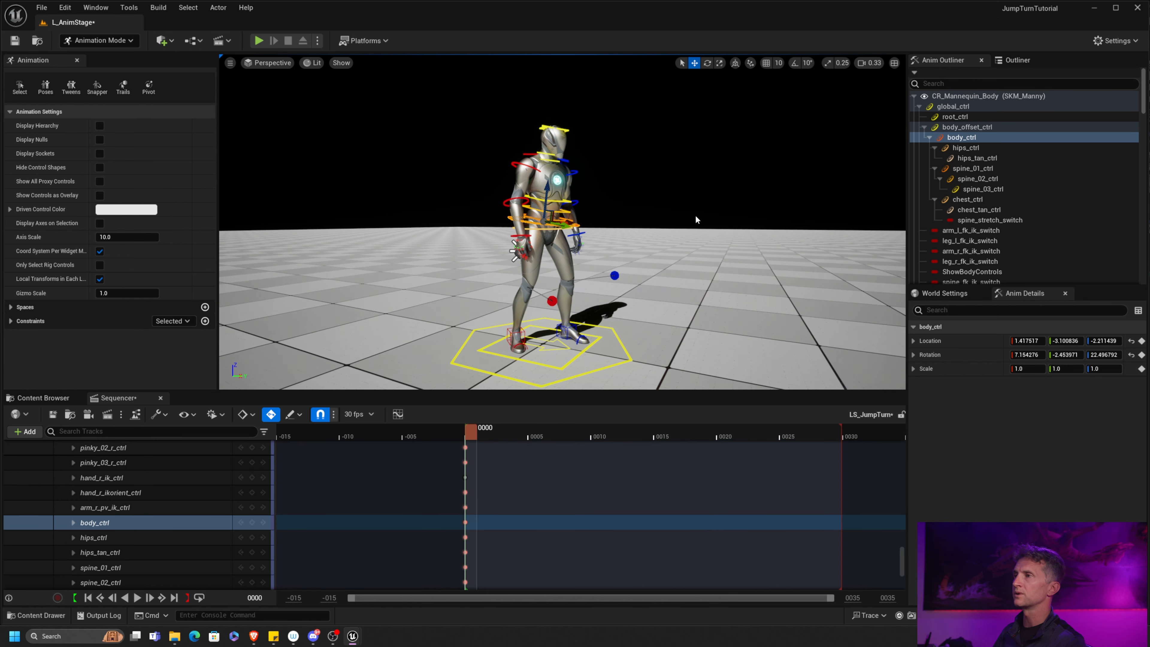
pyautogui.hotkey('ctrl', '`')
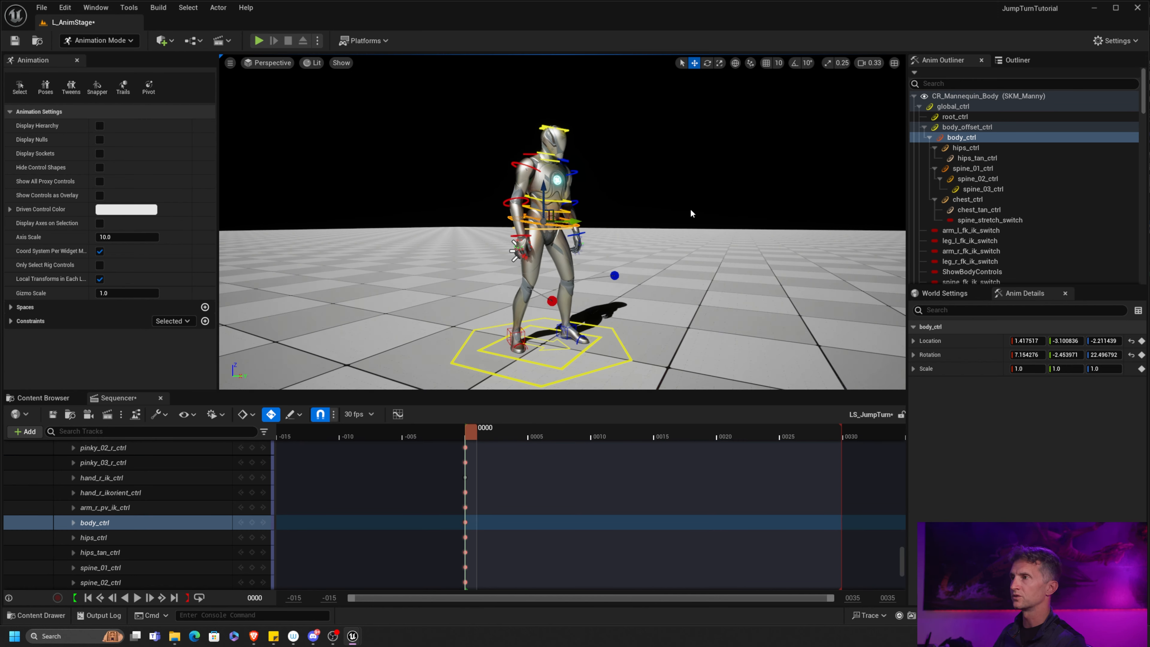
# Key body_ctrl lowered into a crouch at frame 4, to about Z -11.06, and compare it with the frame 0 pose.
pyautogui.moveTo(474, 434); pyautogui.dragTo(526, 441)
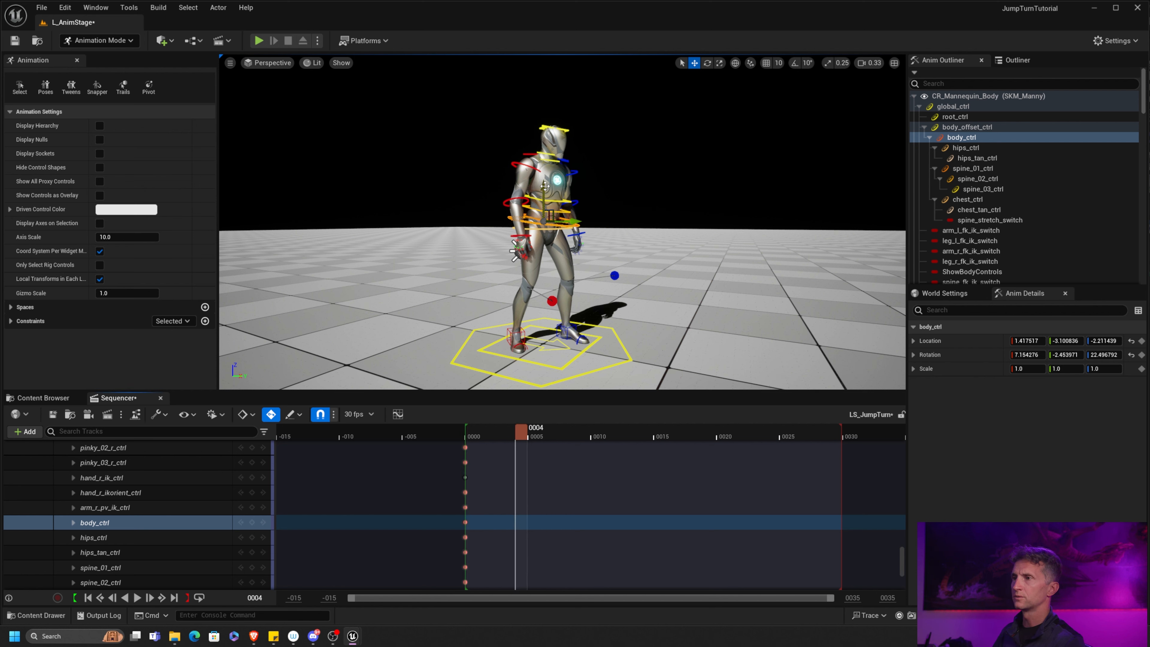
pyautogui.moveTo(545, 187); pyautogui.dragTo(610, 181)
pyautogui.press(',')
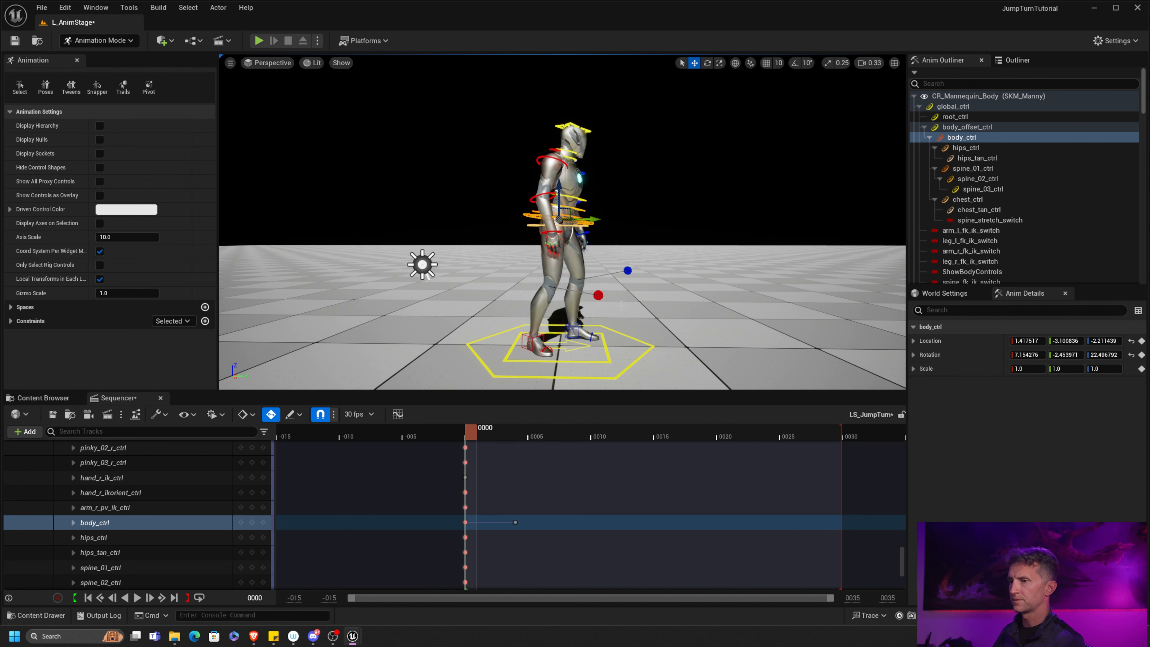
pyautogui.press('.')
pyautogui.press(',')
pyautogui.press('.')
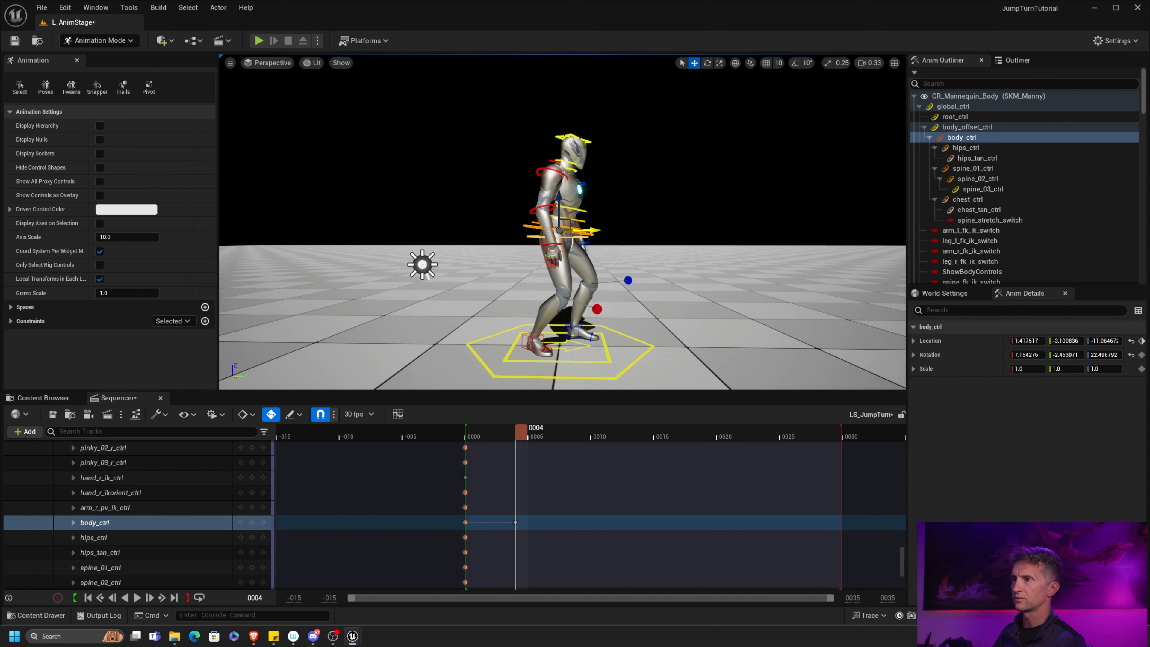
pyautogui.press(',')
pyautogui.press('.')
pyautogui.press(',')
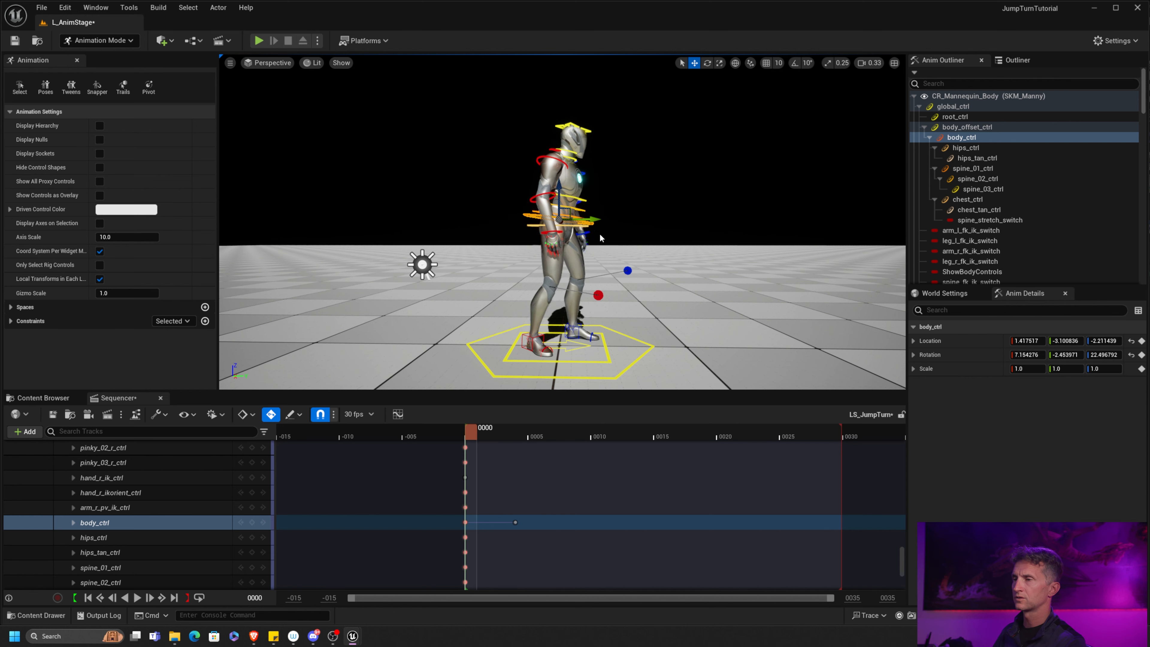
# Nudge body_ctrl slightly along Y at frame 4, to about -2.74, and compare it with frame 0.
pyautogui.press('.')
pyautogui.moveTo(587, 230); pyautogui.dragTo(604, 238)
pyautogui.press(',')
pyautogui.press('.')
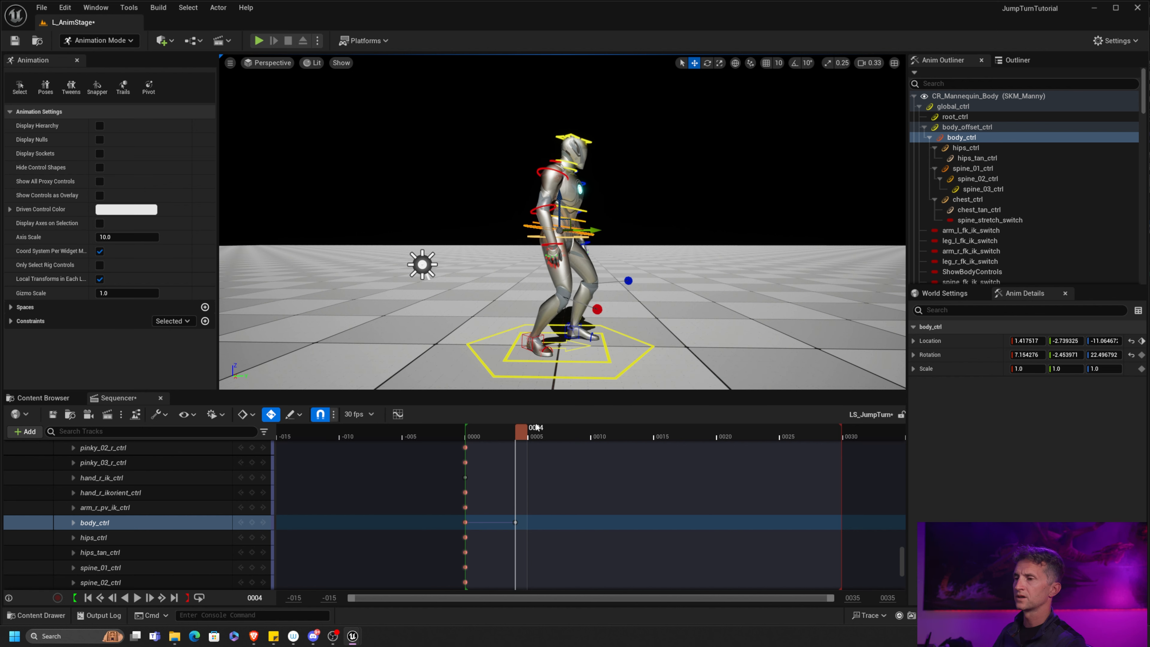
# Key body_ctrl raised to about Z 37.6 at frame 14, and copy its frame 0 pose to frame 19 lowered to about Z -12.96.
pyautogui.moveTo(536, 428); pyautogui.dragTo(647, 436)
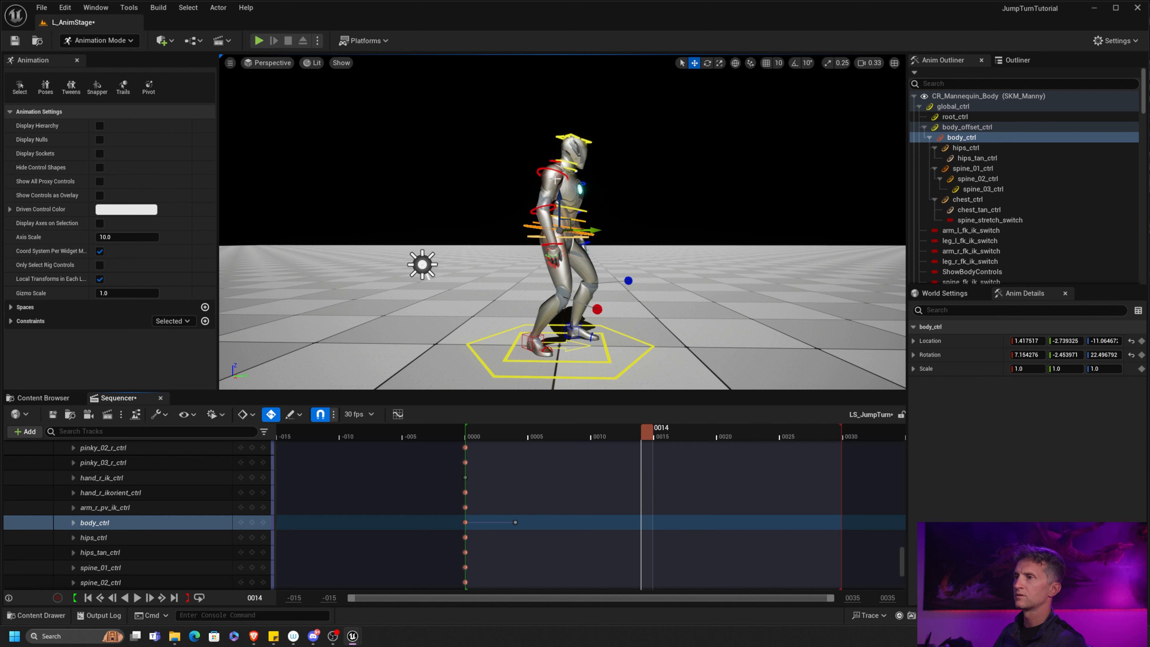
pyautogui.moveTo(560, 203); pyautogui.dragTo(574, 142)
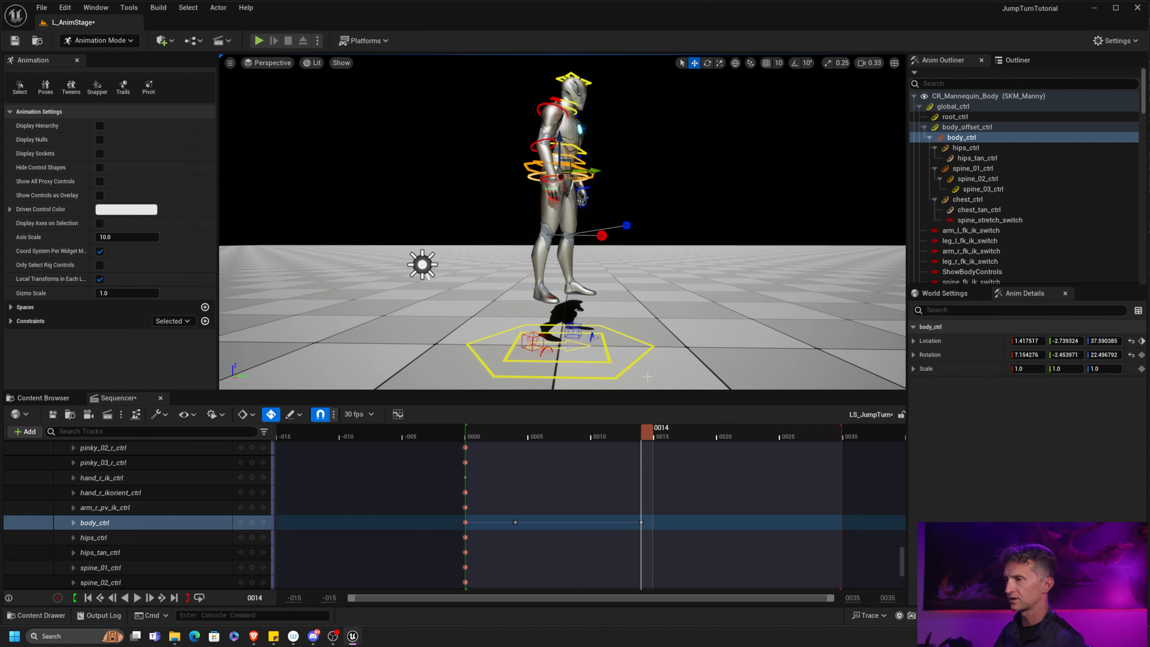
pyautogui.moveTo(647, 433); pyautogui.dragTo(707, 455)
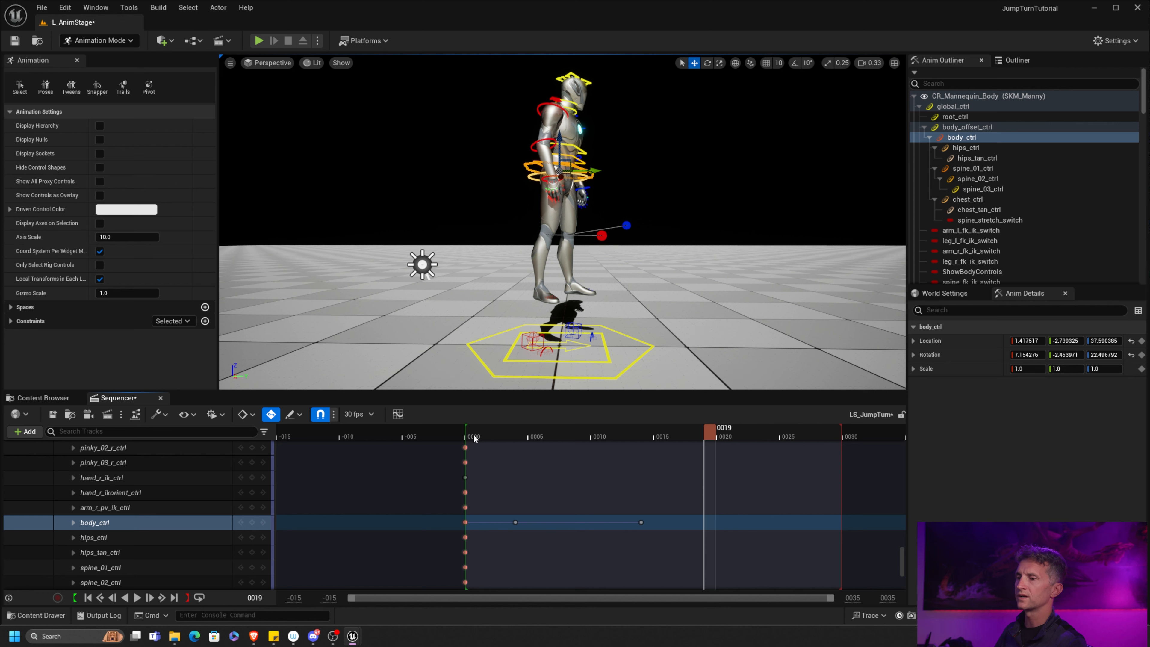
pyautogui.moveTo(474, 434); pyautogui.dragTo(709, 432)
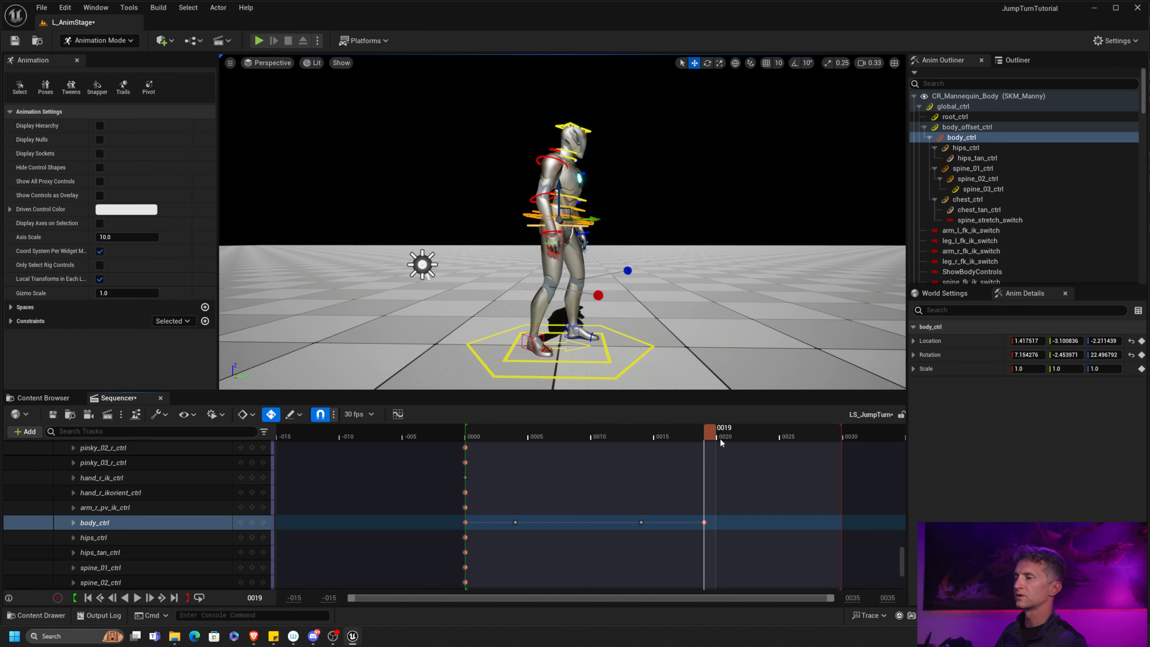
pyautogui.moveTo(713, 435)
pyautogui.mouseDown()
pyautogui.moveTo(484, 437)
pyautogui.moveTo(723, 444)
pyautogui.moveTo(705, 442)
pyautogui.mouseUp()
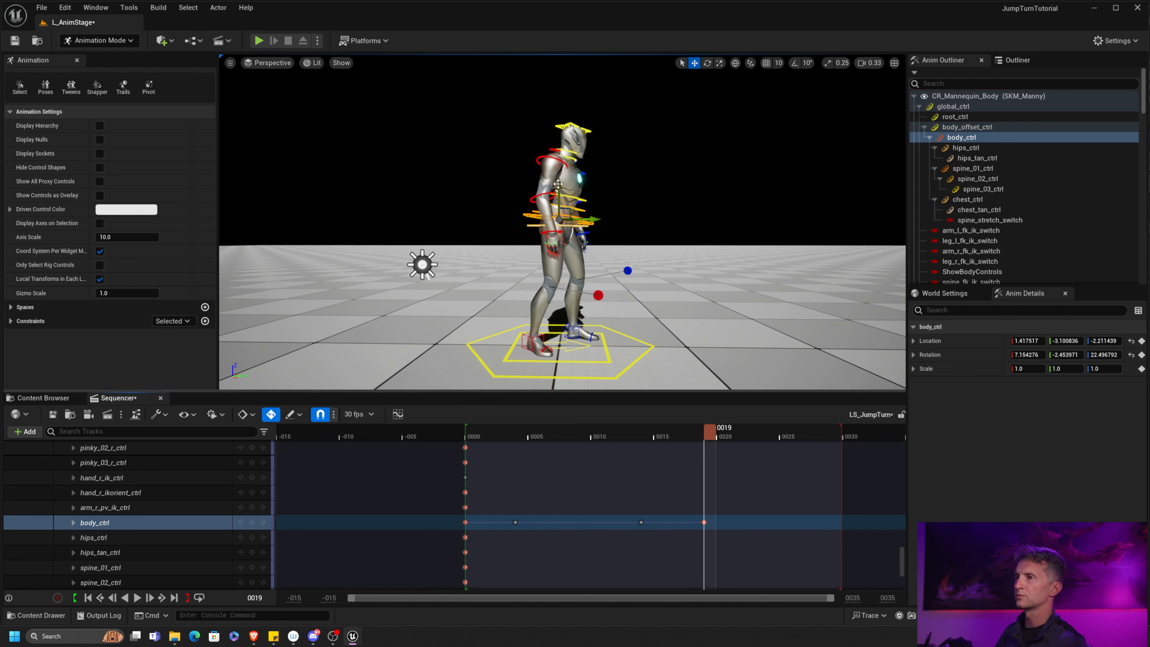
pyautogui.moveTo(558, 184); pyautogui.dragTo(565, 198)
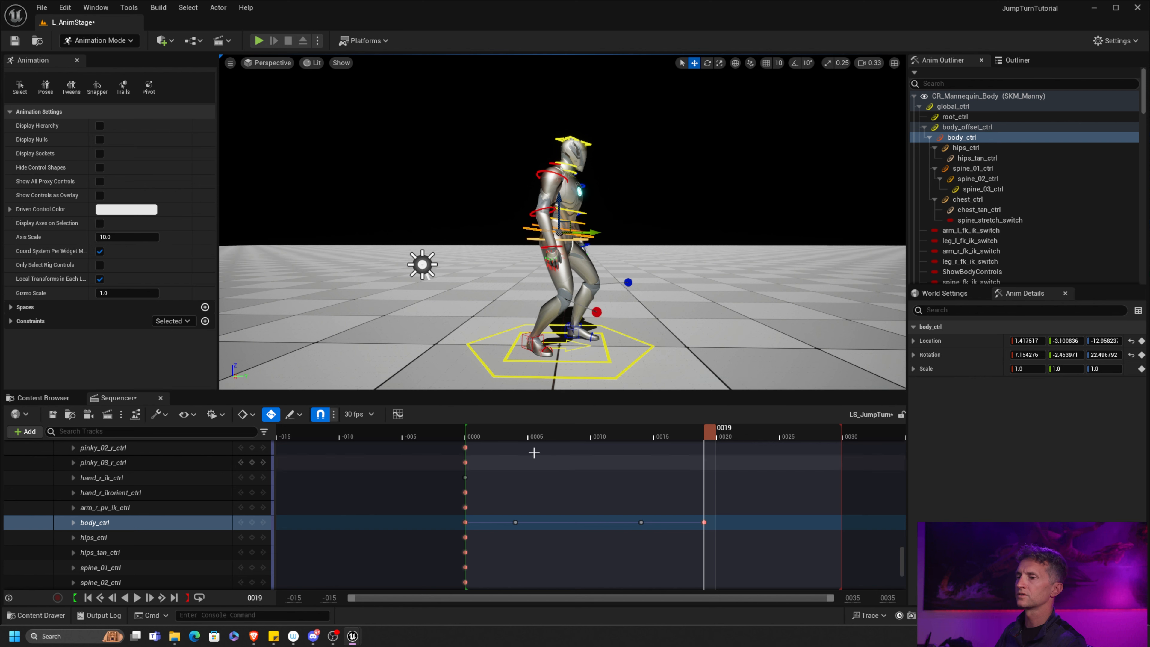
# Copy body_ctrl's frame 0 standing pose to a key at frame 23 and play back the jump.
pyautogui.moveTo(482, 433); pyautogui.dragTo(707, 445)
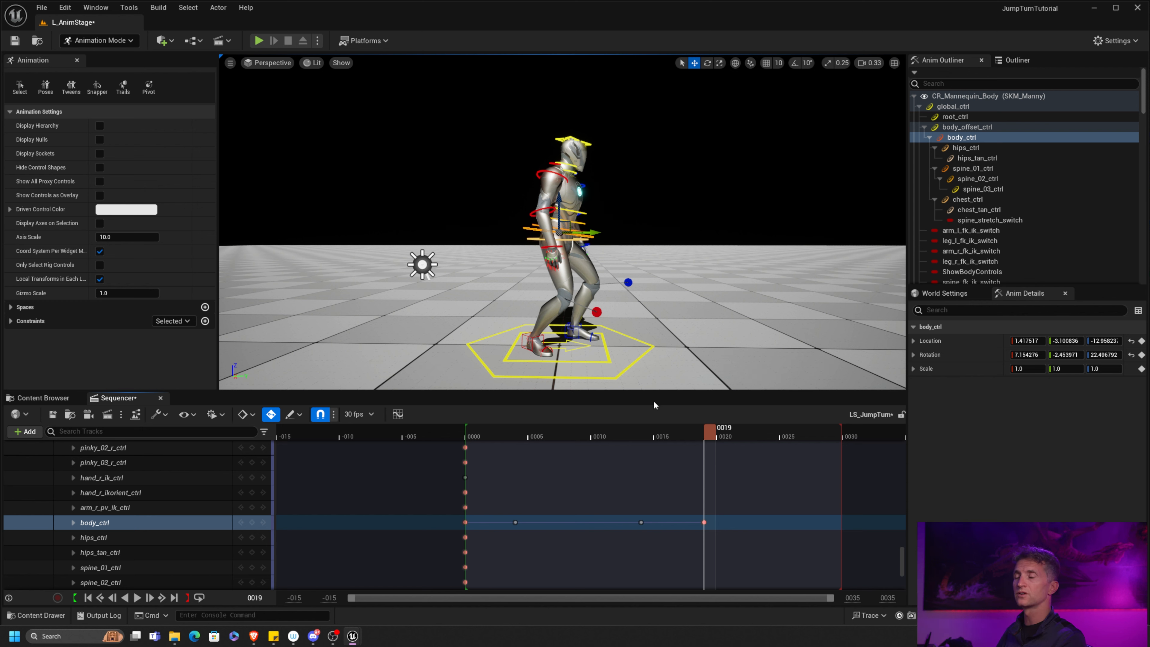
pyautogui.moveTo(504, 430); pyautogui.dragTo(761, 429)
pyautogui.press('s')
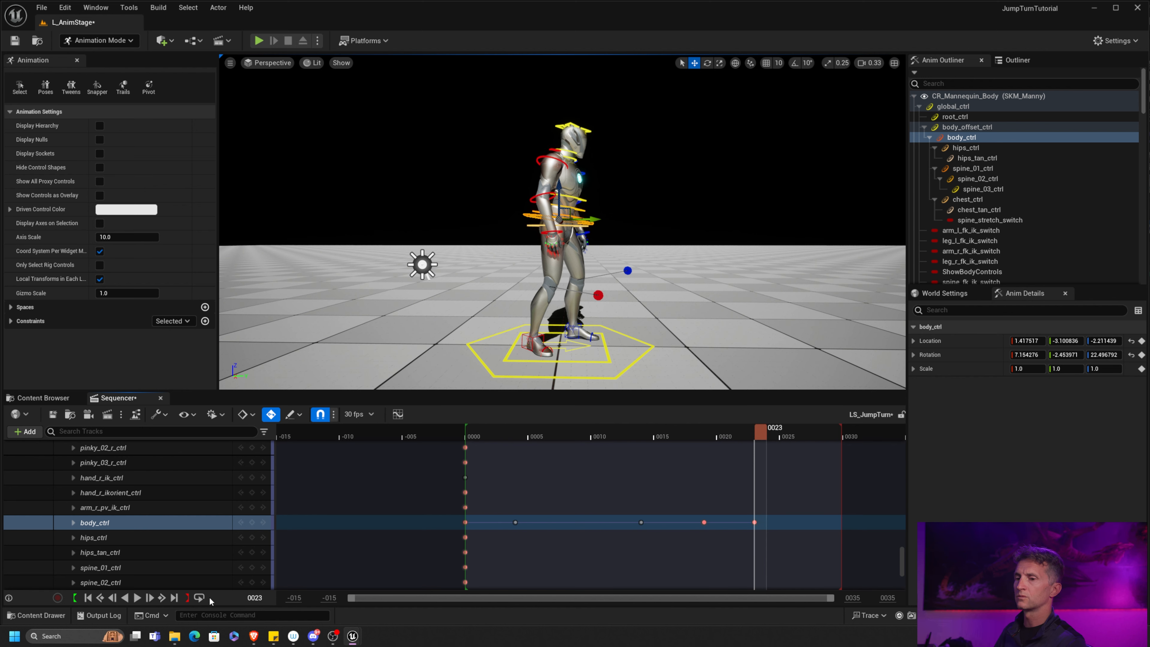
pyautogui.click(137, 598)
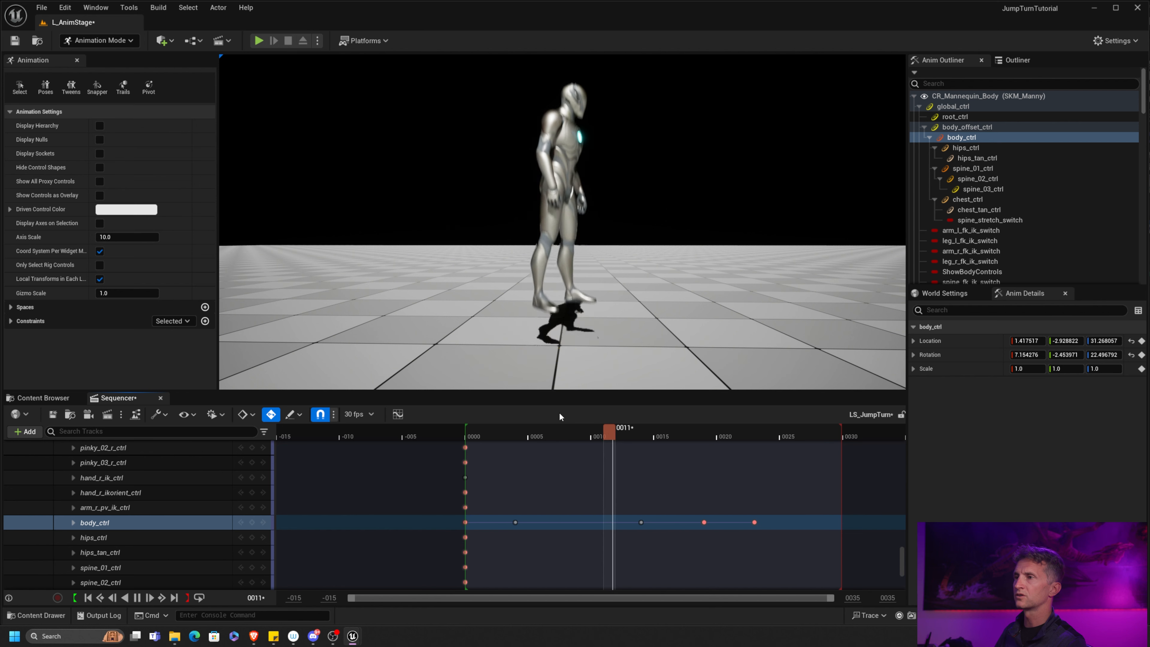
# Key body_ctrl at frame 7 with a faster rise, to about Z 20.46, and play back the jump.
pyautogui.click(553, 436)
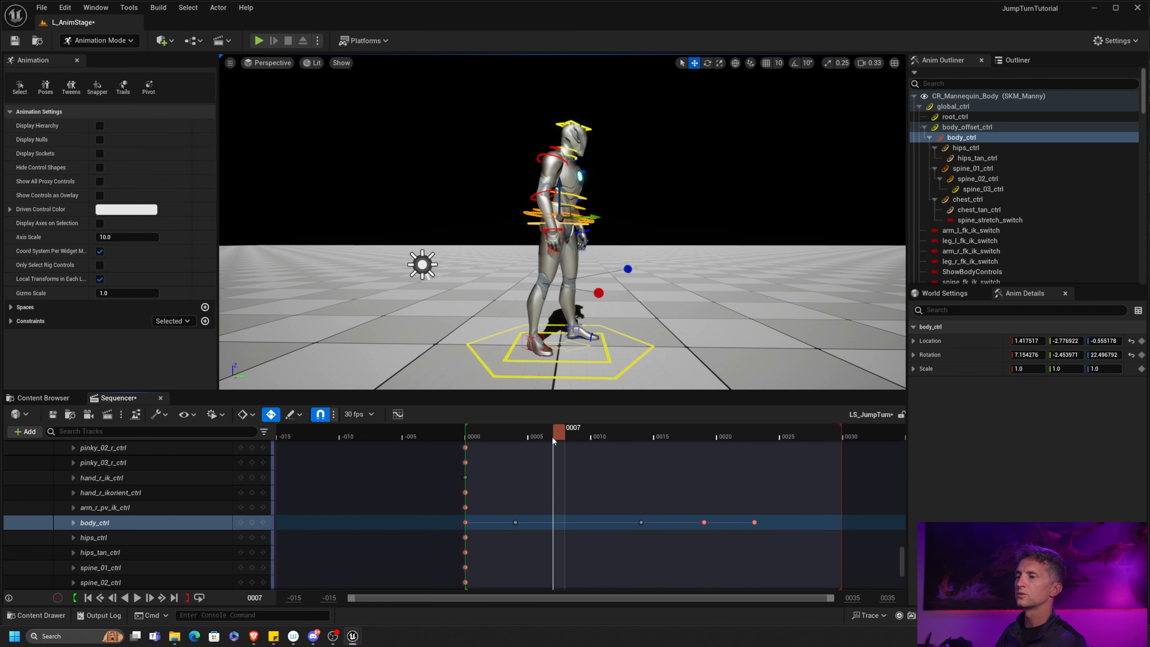
pyautogui.moveTo(552, 438)
pyautogui.mouseDown()
pyautogui.moveTo(527, 440)
pyautogui.moveTo(603, 435)
pyautogui.moveTo(560, 437)
pyautogui.mouseUp()
pyautogui.click(252, 522)
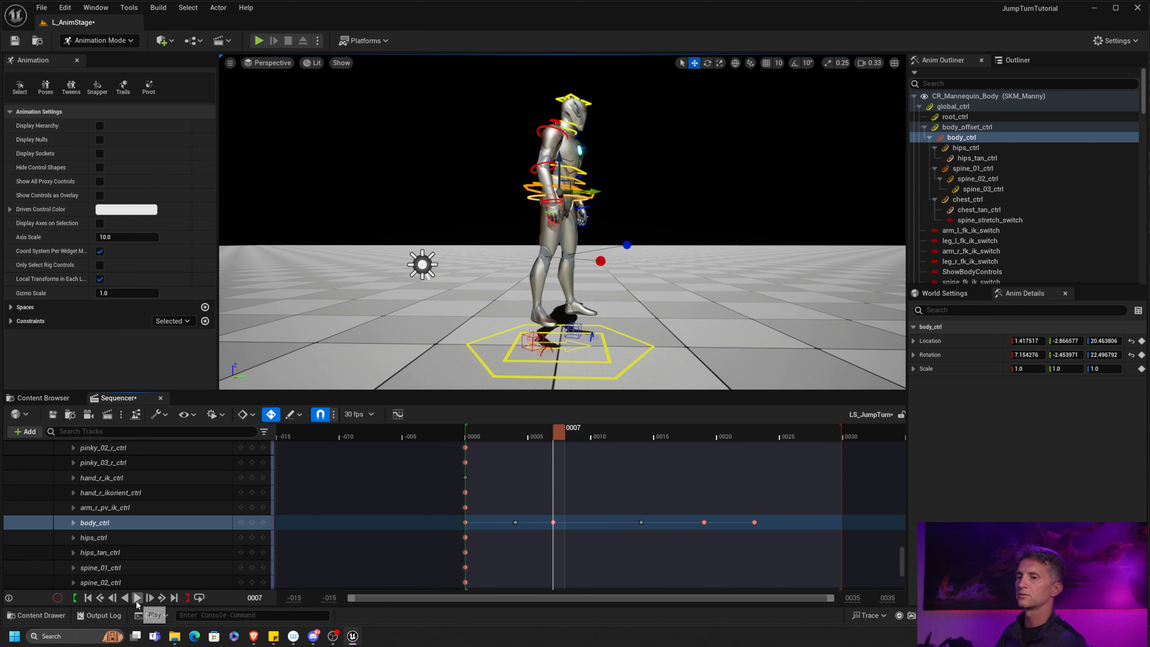
pyautogui.click(137, 598)
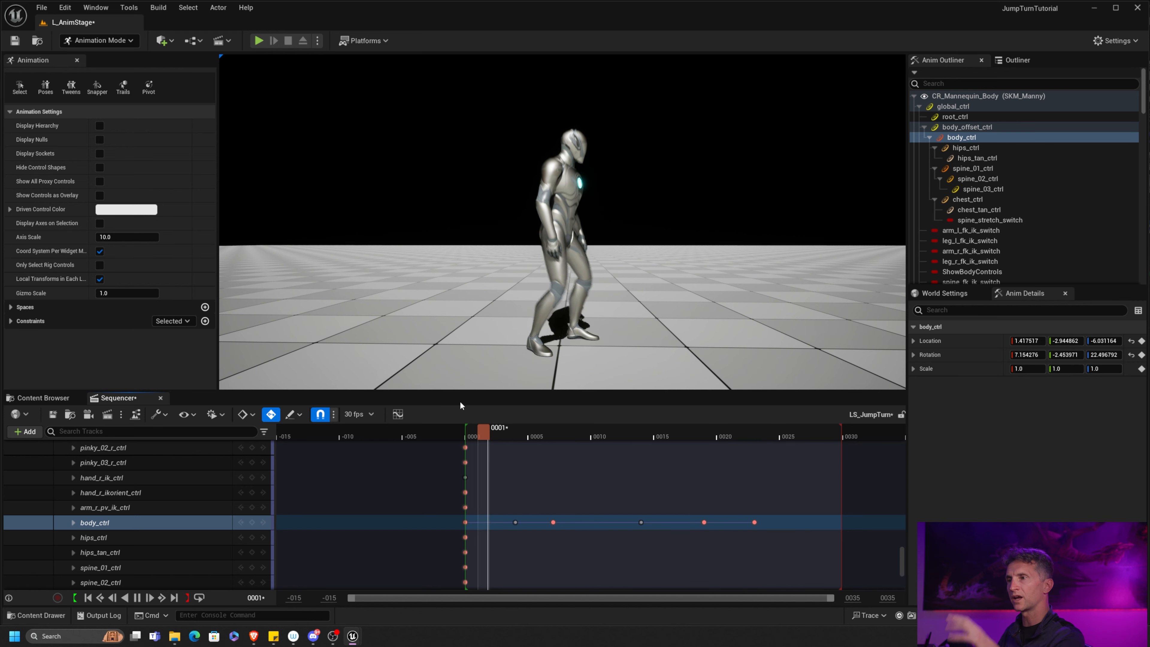
pyautogui.press('space')
# Select both foot IK controls and key their planted pose at frames 4 and 18.
pyautogui.moveTo(566, 433); pyautogui.dragTo(519, 438)
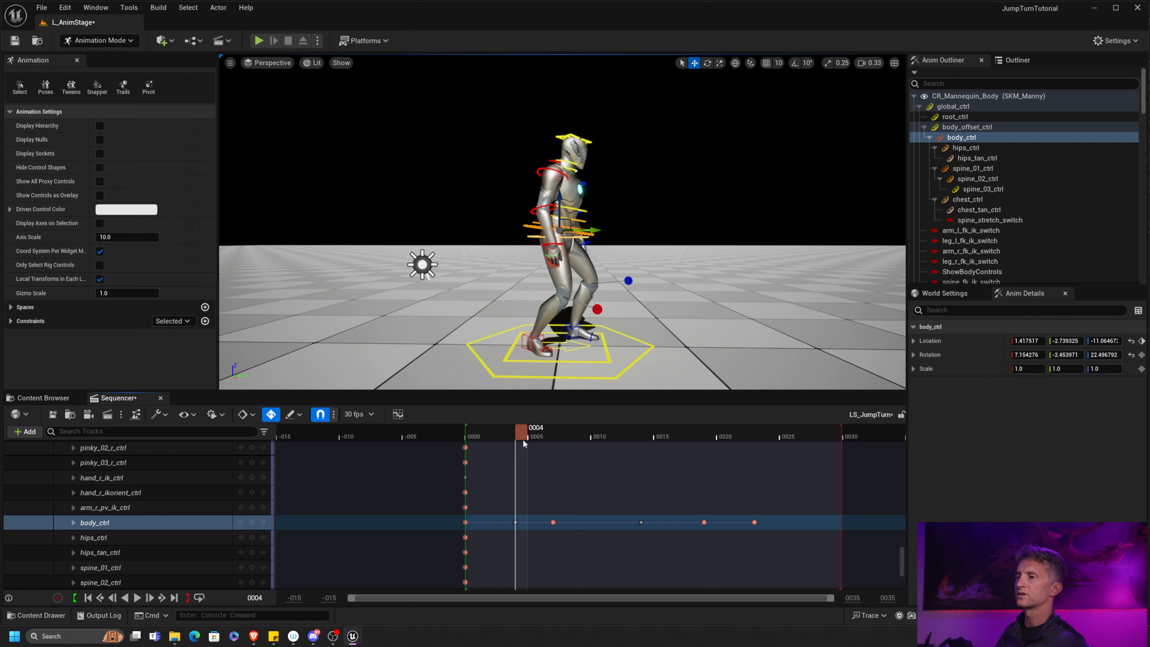
pyautogui.press('q')
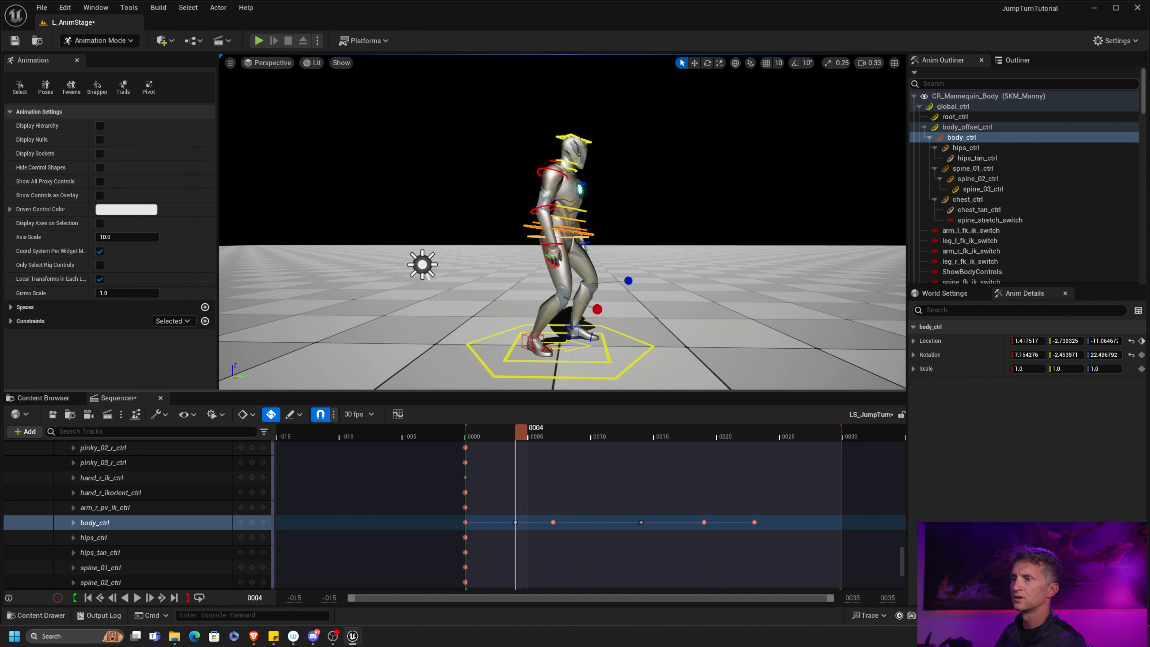
pyautogui.click(531, 339)
pyautogui.click(534, 340)
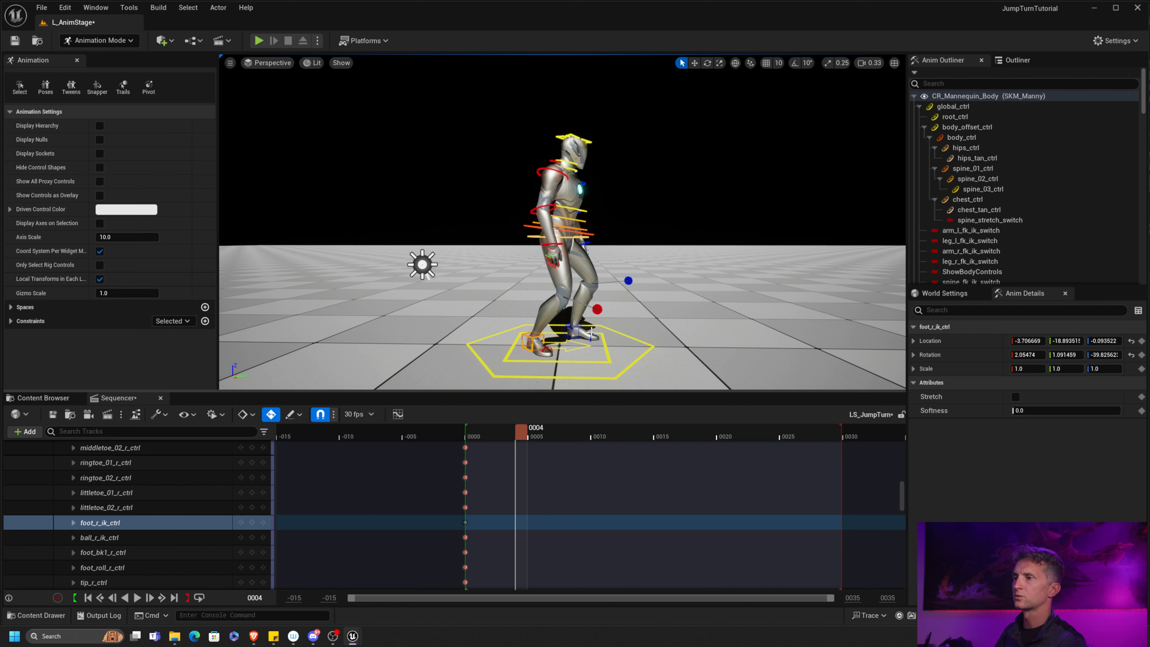
pyautogui.keyDown('ctrl'); pyautogui.click(565, 331); pyautogui.keyUp('ctrl')
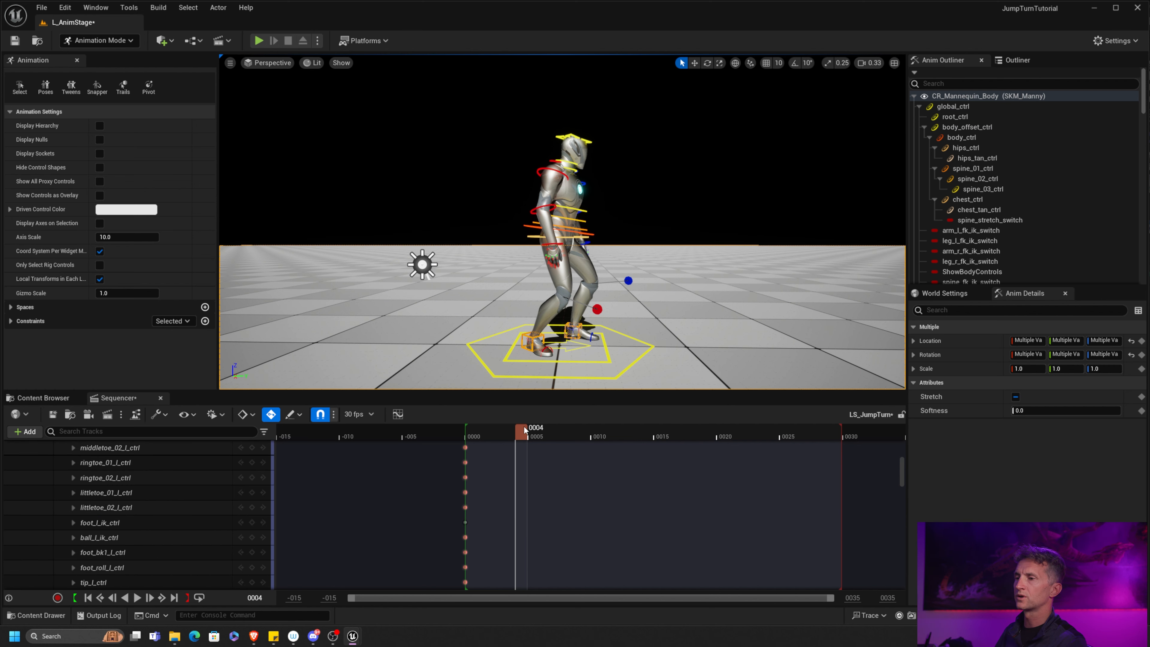
pyautogui.moveTo(521, 431)
pyautogui.mouseDown()
pyautogui.moveTo(477, 430)
pyautogui.moveTo(744, 435)
pyautogui.moveTo(473, 443)
pyautogui.moveTo(537, 435)
pyautogui.moveTo(474, 441)
pyautogui.moveTo(520, 440)
pyautogui.mouseUp()
pyautogui.press('s')
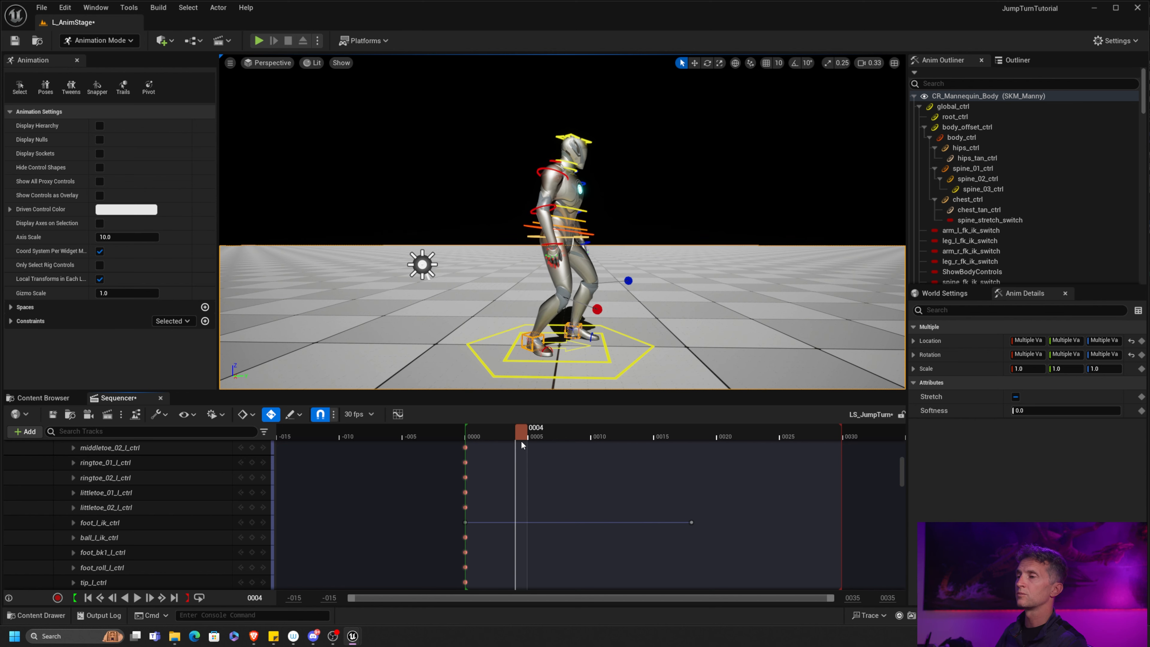
pyautogui.moveTo(521, 440); pyautogui.dragTo(545, 439)
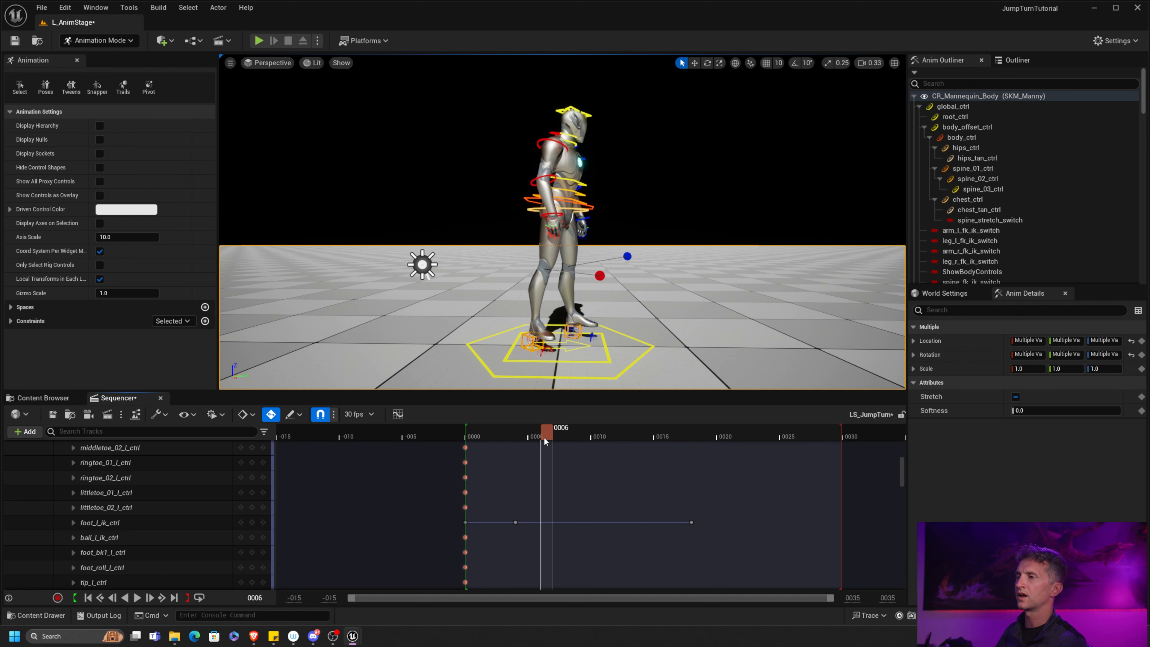
pyautogui.press('e')
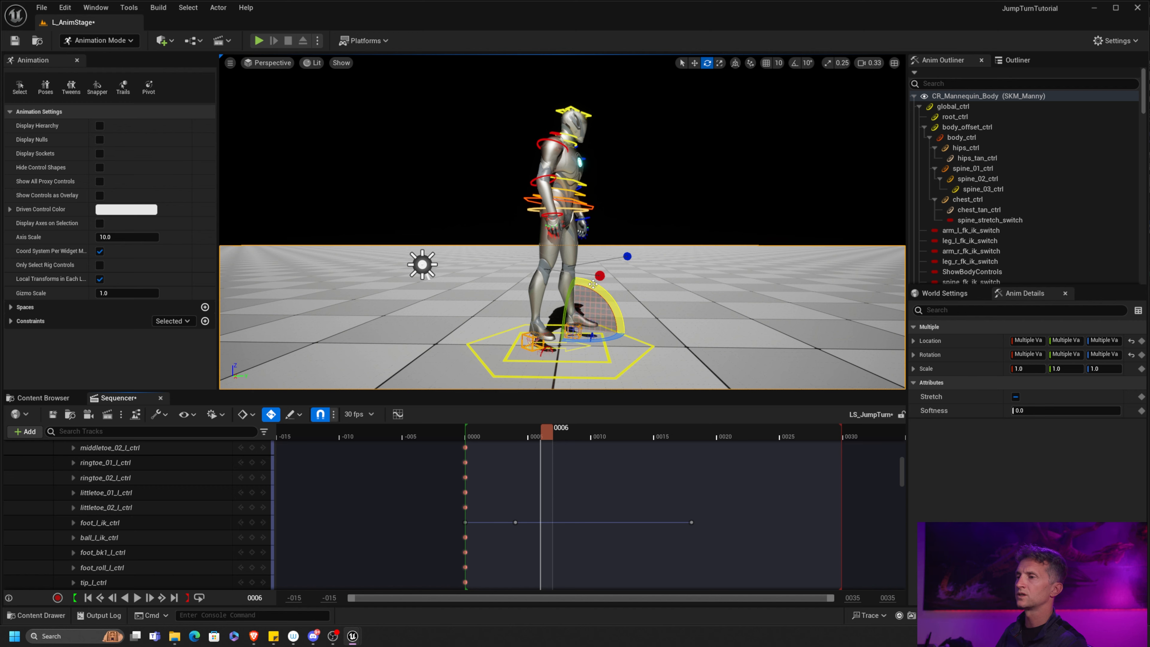
pyautogui.moveTo(593, 284); pyautogui.dragTo(737, 342)
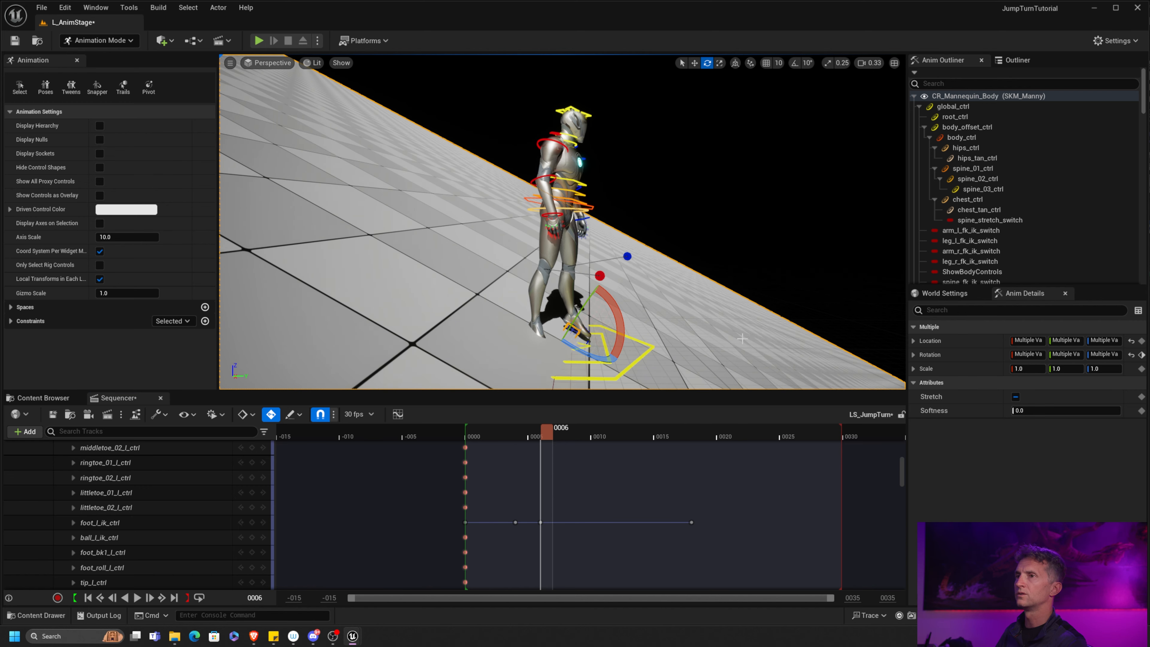
pyautogui.hotkey('ctrl', 'z')
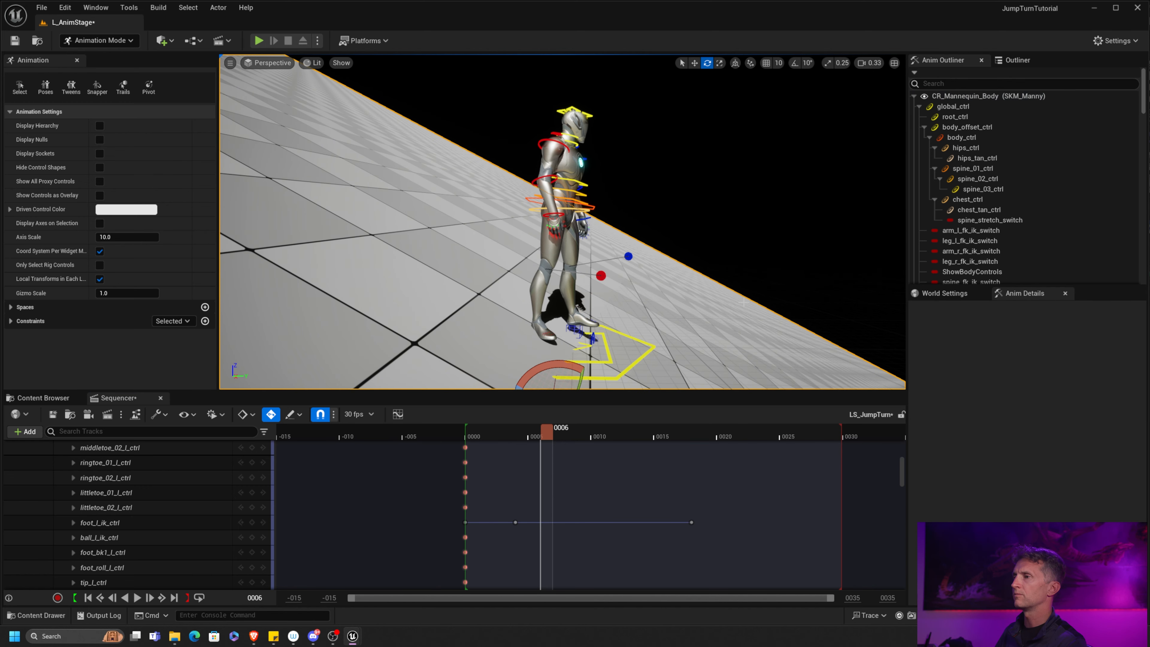
pyautogui.click(946, 293)
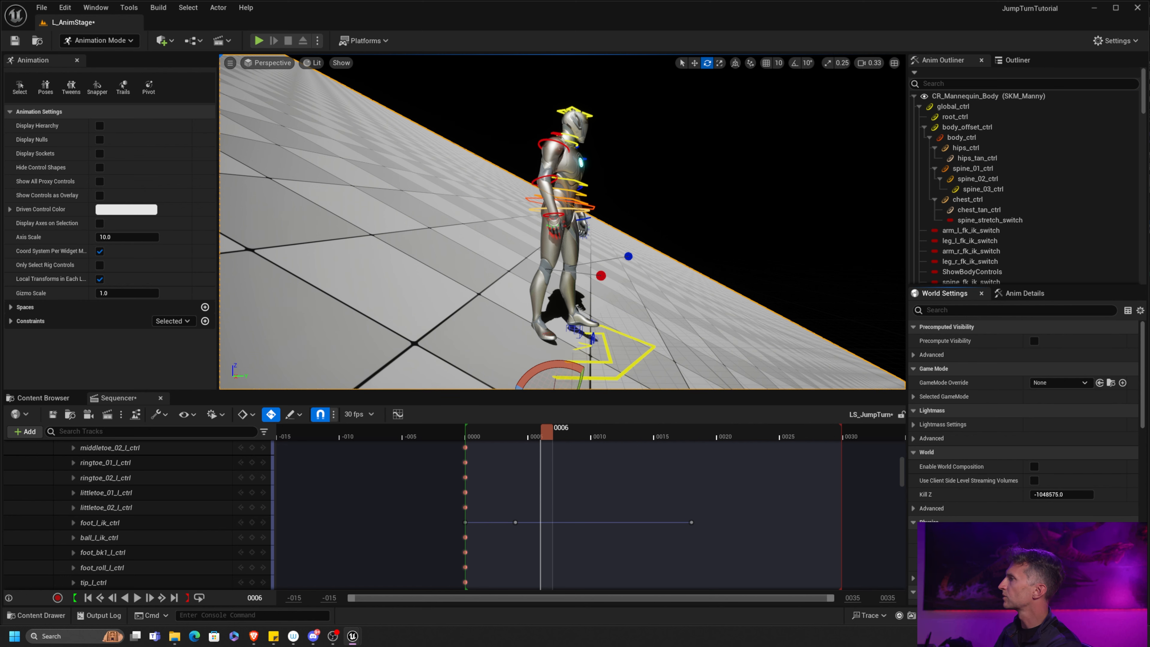
pyautogui.hotkey('ctrl', 'z')
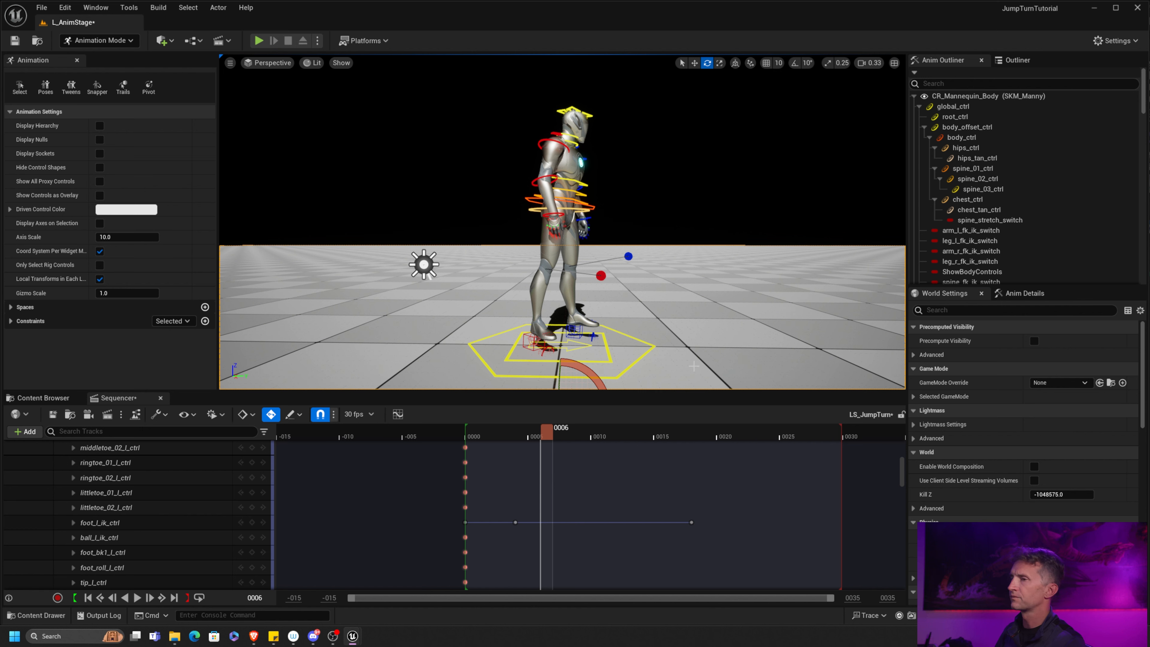
# Select both foot IK controls without the floor and key them rotated toes-down at frame 6 for the take-off.
pyautogui.click(582, 331)
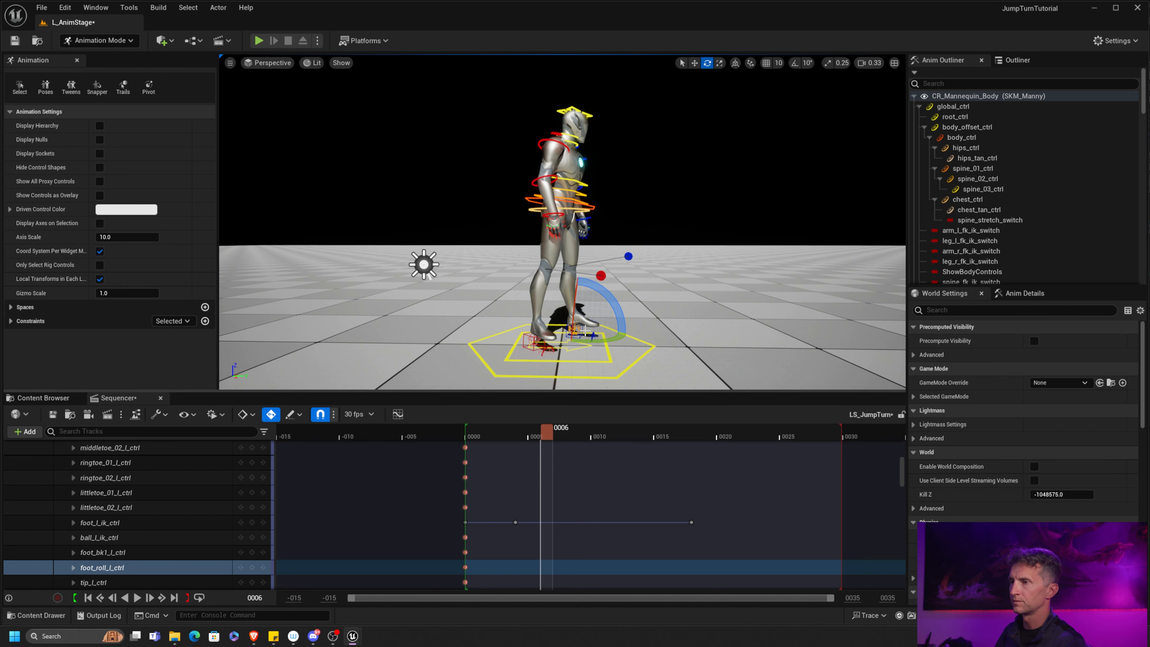
pyautogui.click(967, 127)
pyautogui.press('q')
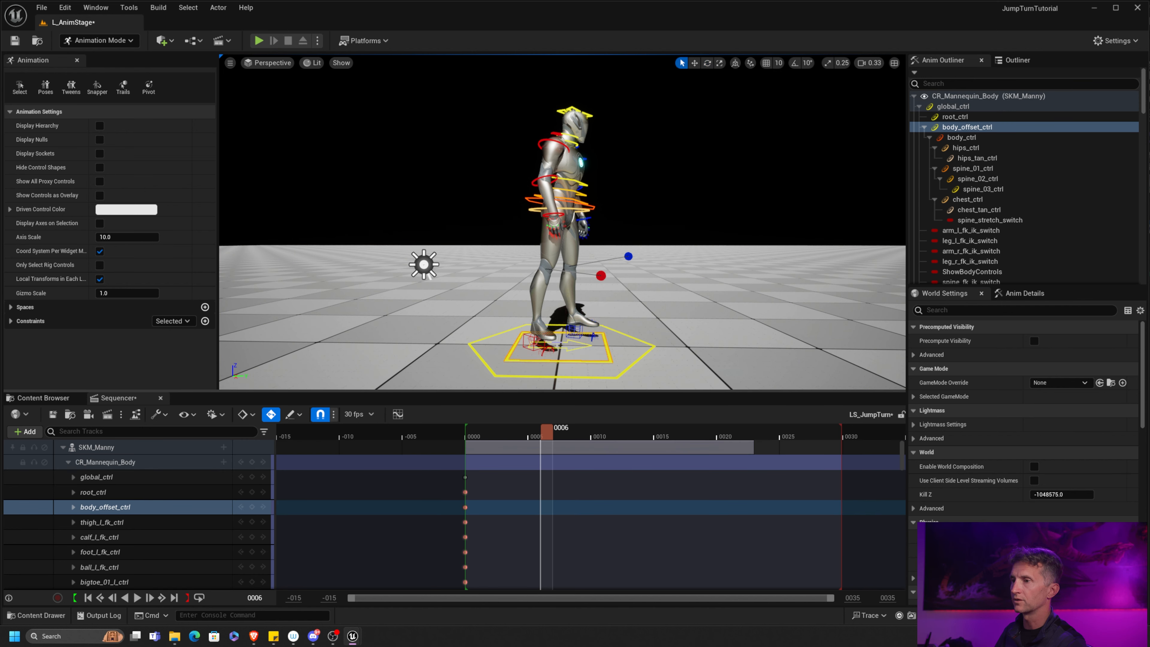
pyautogui.click(525, 336)
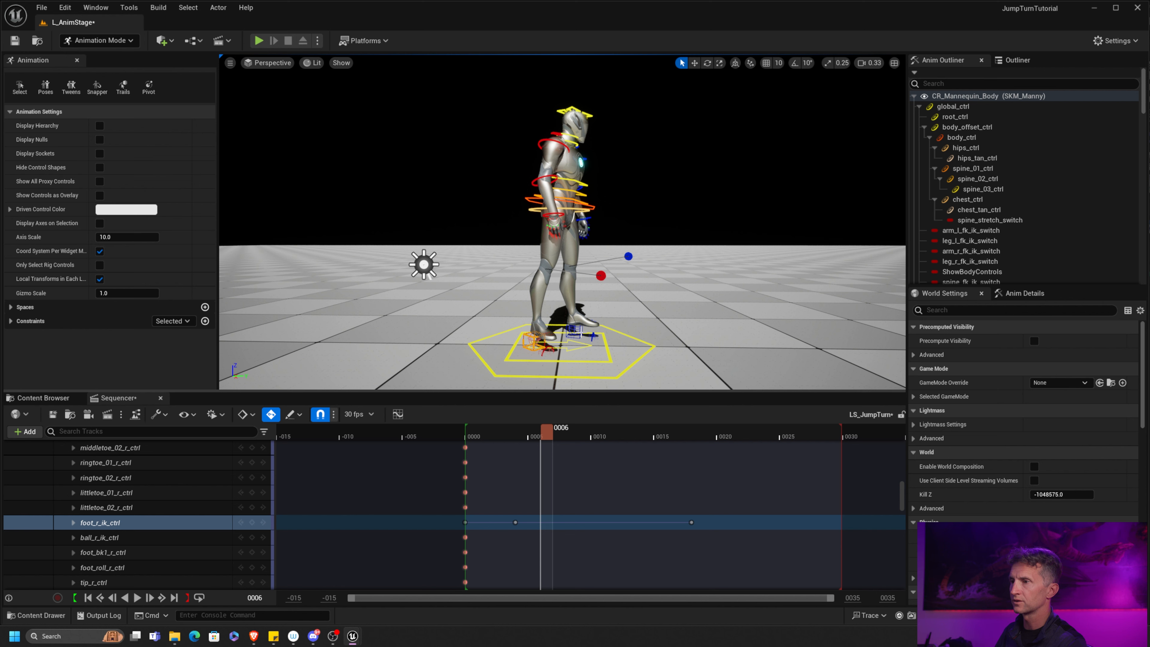
pyautogui.keyDown('shift'); pyautogui.click(582, 334); pyautogui.keyUp('shift')
pyautogui.keyDown('shift'); pyautogui.click(584, 331); pyautogui.keyUp('shift')
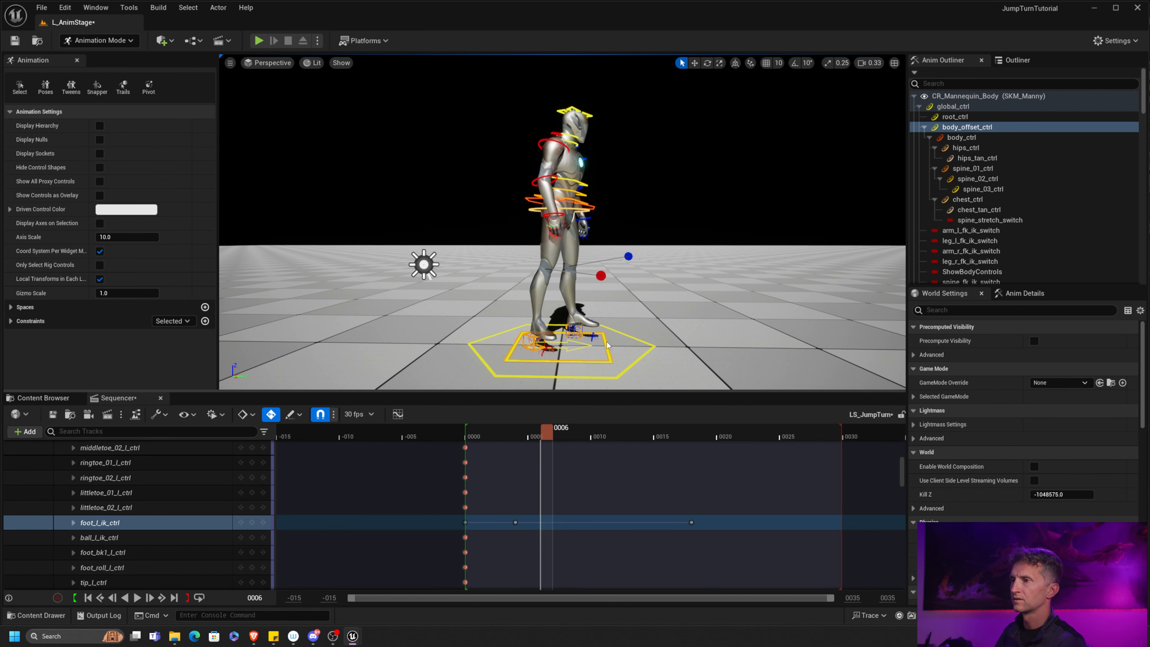
pyautogui.moveTo(546, 431)
pyautogui.mouseDown()
pyautogui.moveTo(526, 431)
pyautogui.moveTo(546, 433)
pyautogui.mouseUp()
pyautogui.press('e')
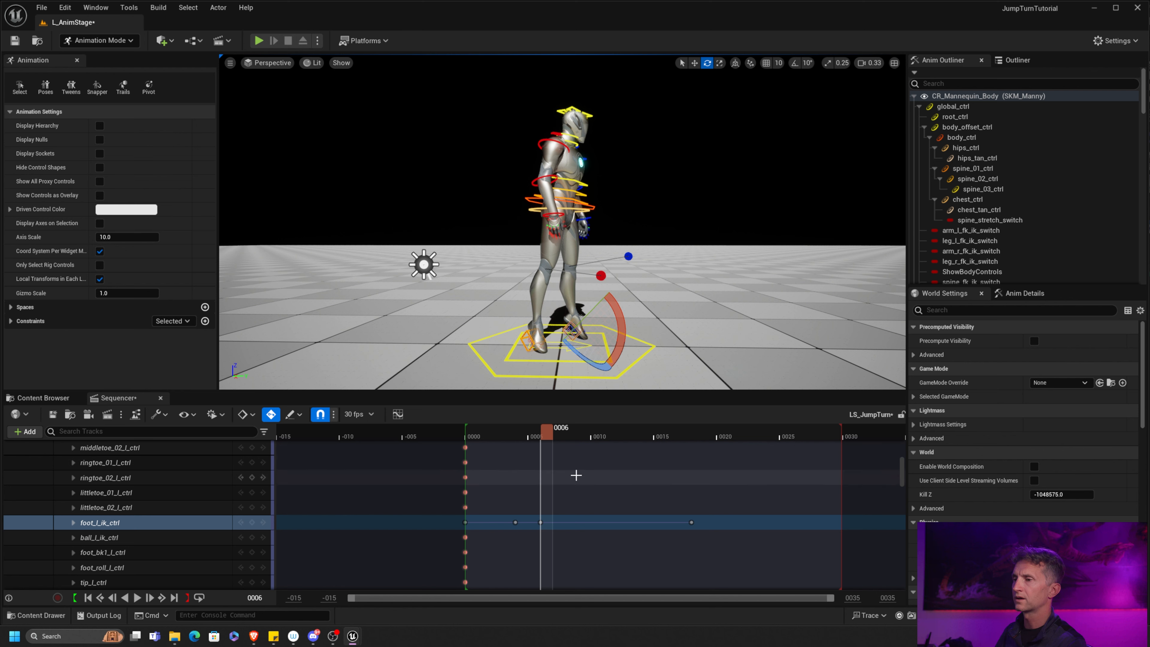
# Raise both foot IK controls at frame 12 so the legs tuck up in mid-air.
pyautogui.moveTo(550, 440); pyautogui.dragTo(627, 456)
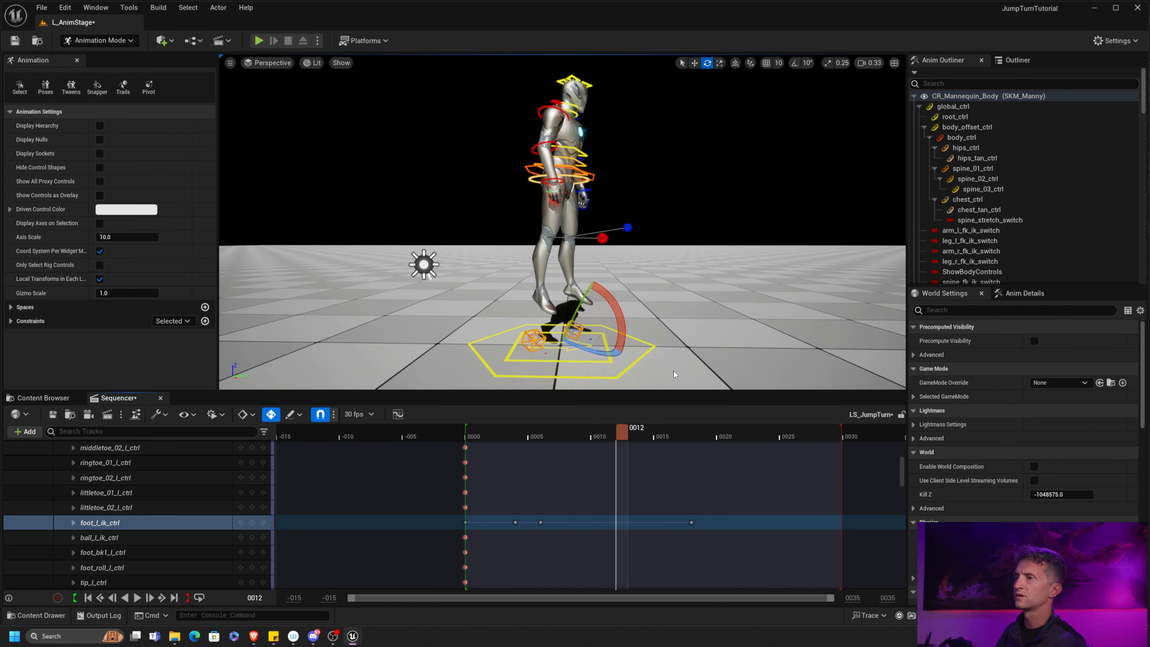
pyautogui.press('w')
pyautogui.moveTo(573, 296); pyautogui.dragTo(594, 222)
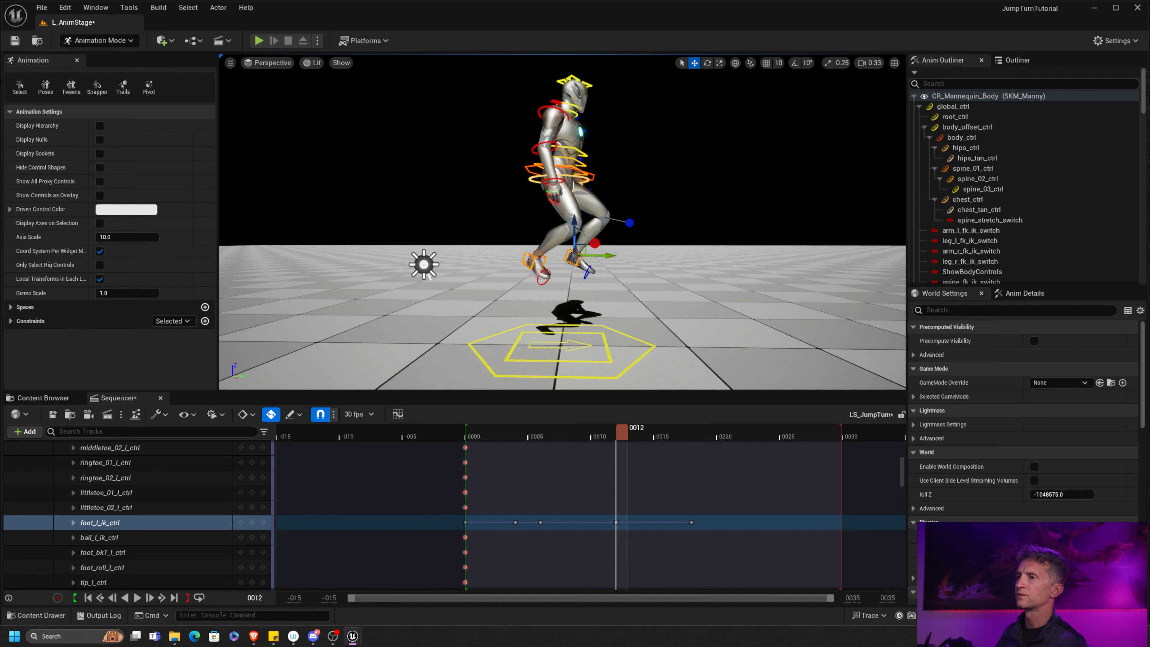
# Stagger the feet at frame 12 by moving foot_r_ik_ctrl slightly higher and foot_l_ik_ctrl slightly lower.
pyautogui.click(549, 239)
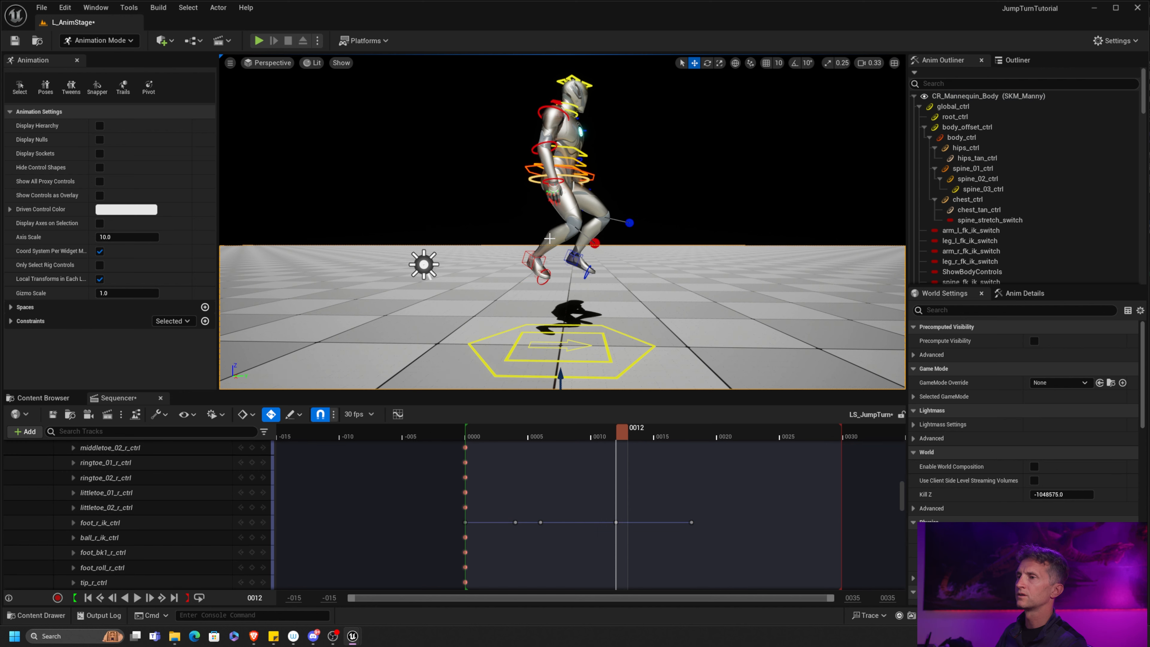
pyautogui.click(574, 258)
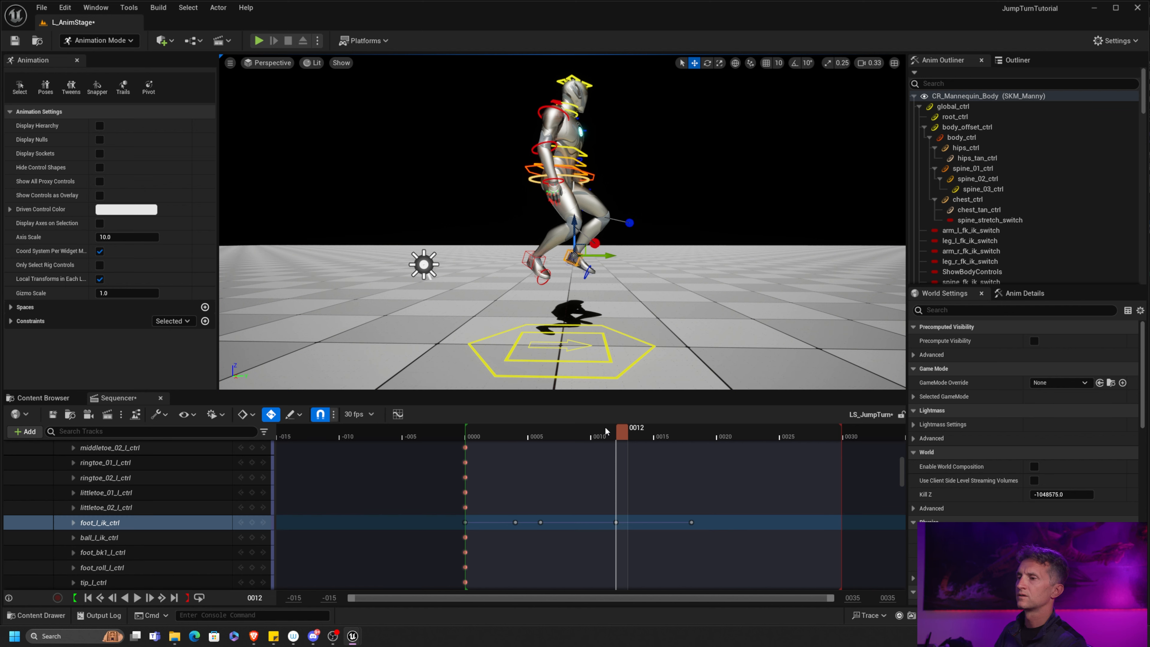
pyautogui.click(538, 252)
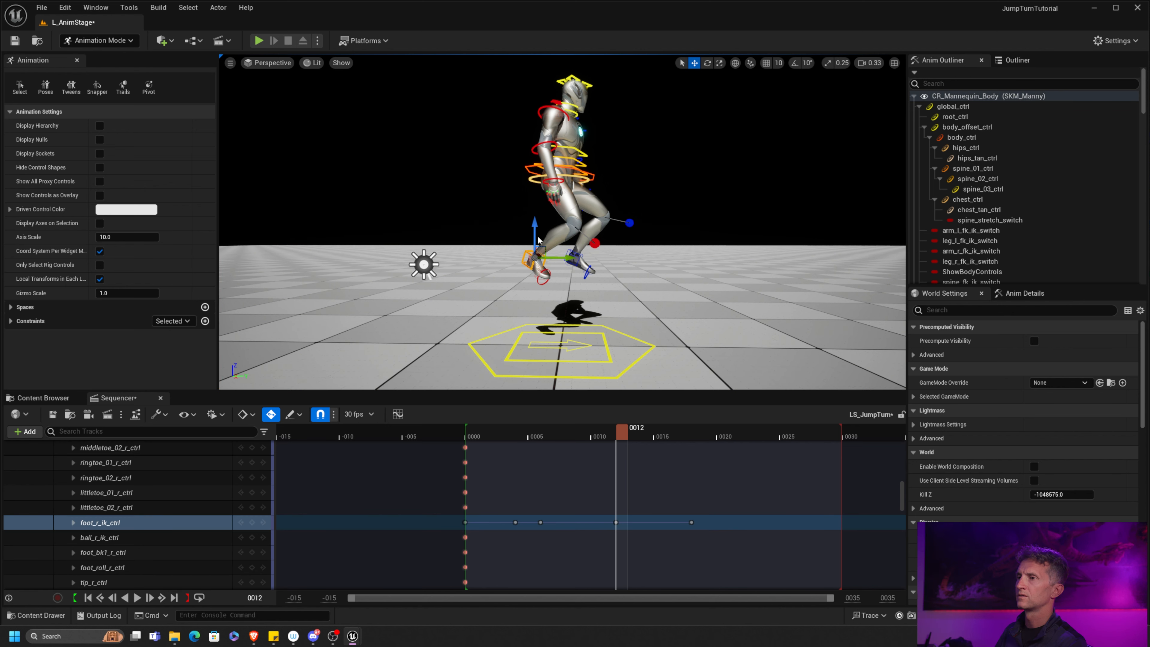
pyautogui.moveTo(539, 240); pyautogui.dragTo(537, 227)
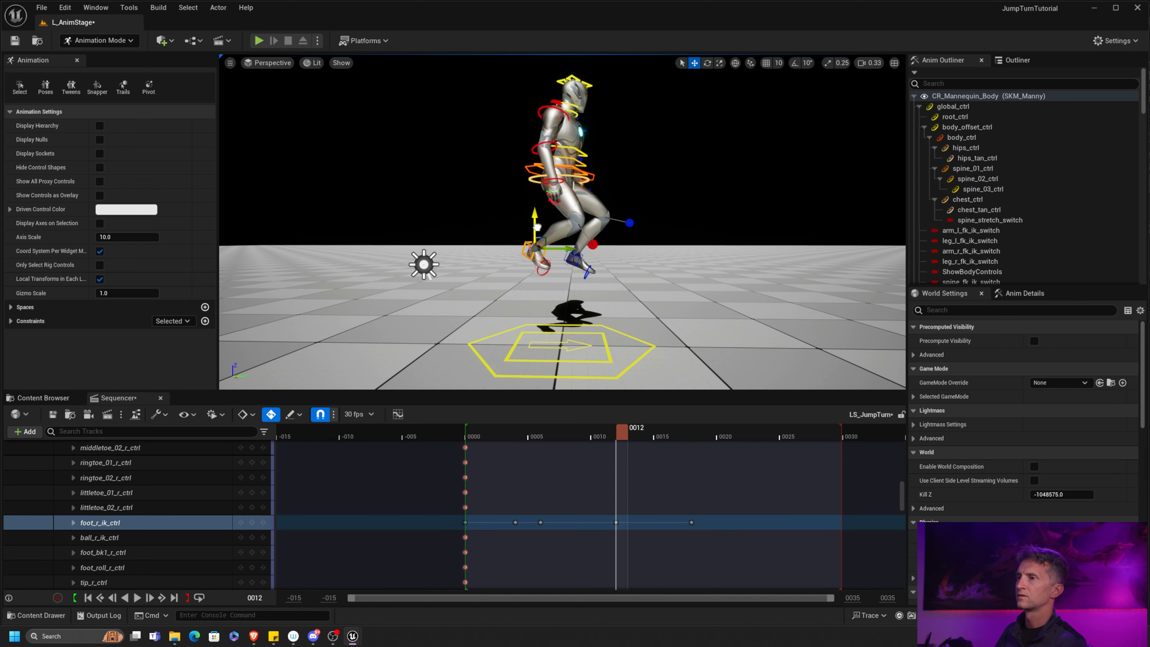
pyautogui.click(570, 261)
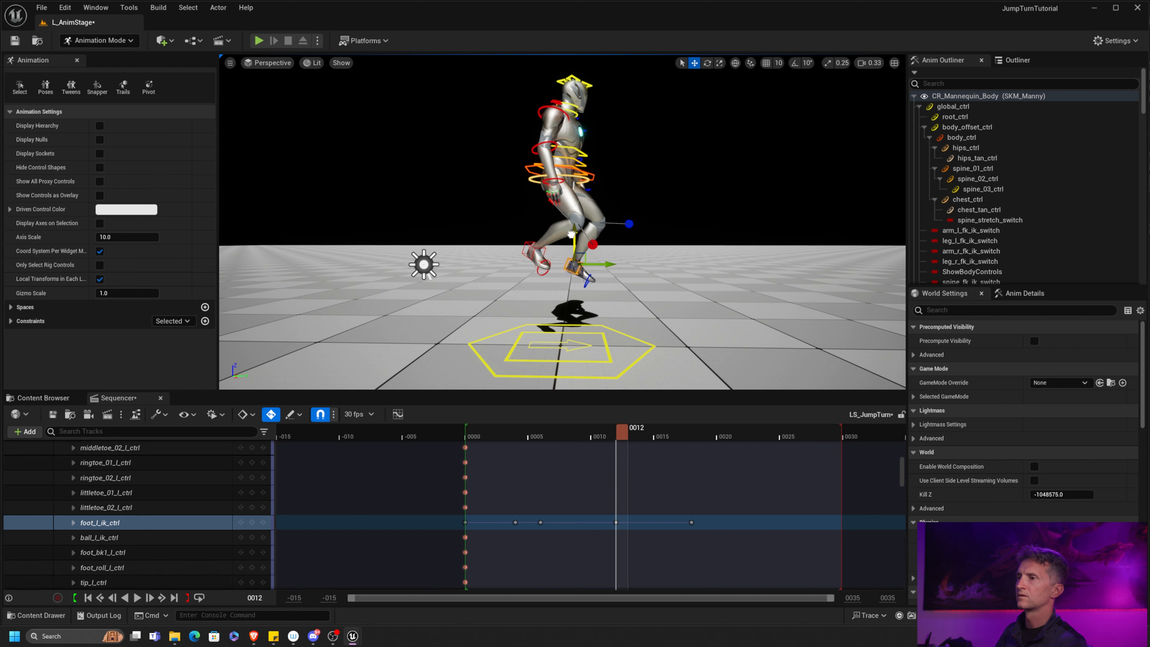
# Key foot_l_ik_ctrl and foot_r_ik_ctrl at frame 17, each rotated toes-down just before landing.
pyautogui.moveTo(509, 431); pyautogui.dragTo(688, 437)
pyautogui.press('e')
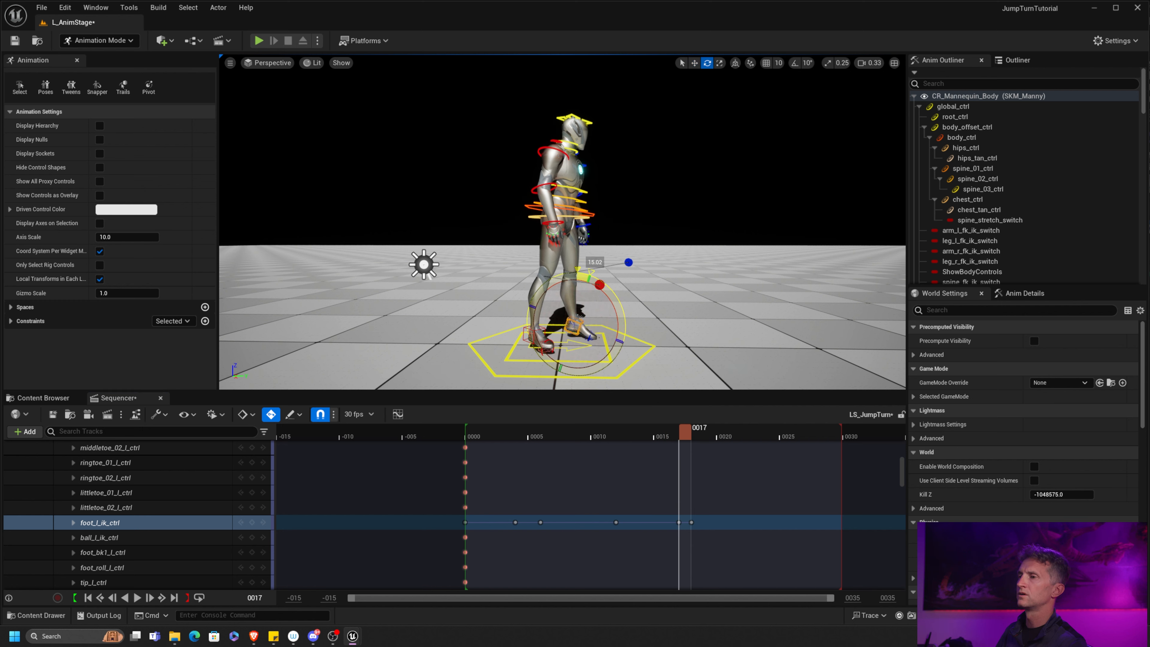
pyautogui.moveTo(578, 270); pyautogui.dragTo(592, 272)
pyautogui.press('q')
pyautogui.hotkey('ctrl', 'a')
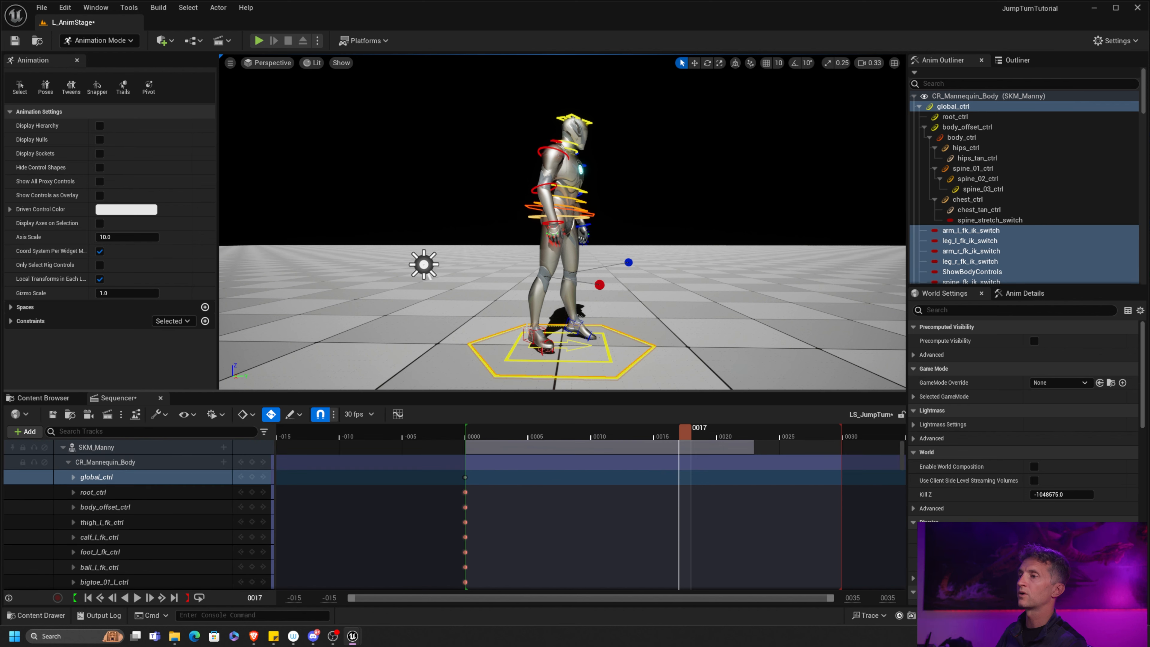
pyautogui.click(538, 338)
pyautogui.press('e')
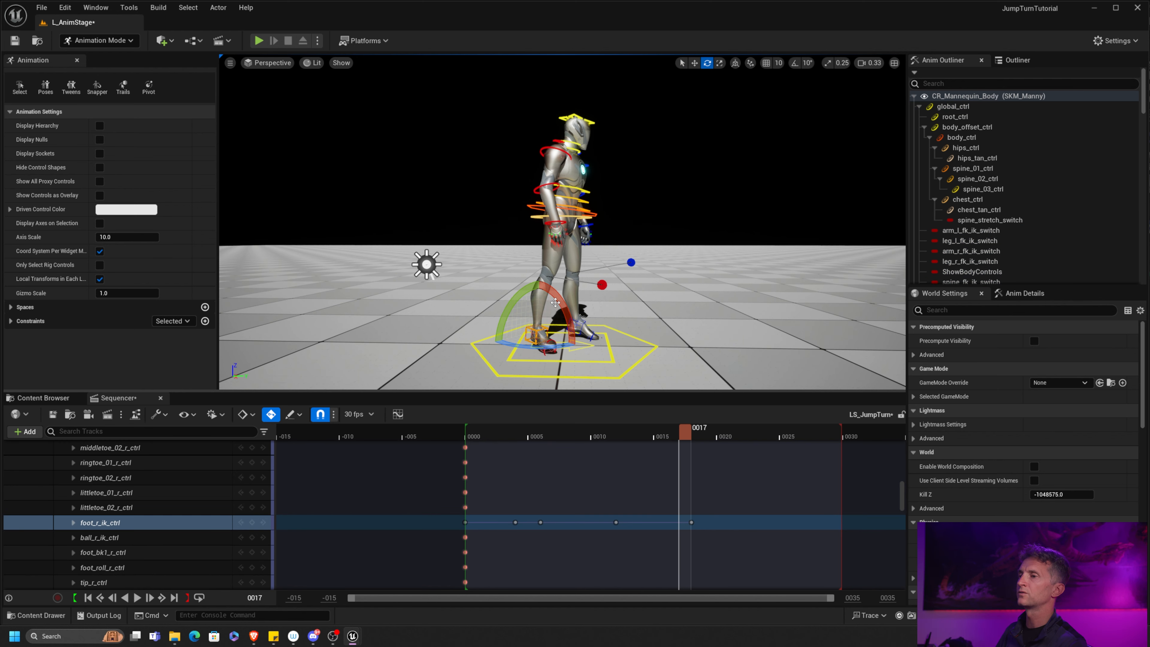
pyautogui.moveTo(541, 290); pyautogui.dragTo(546, 276)
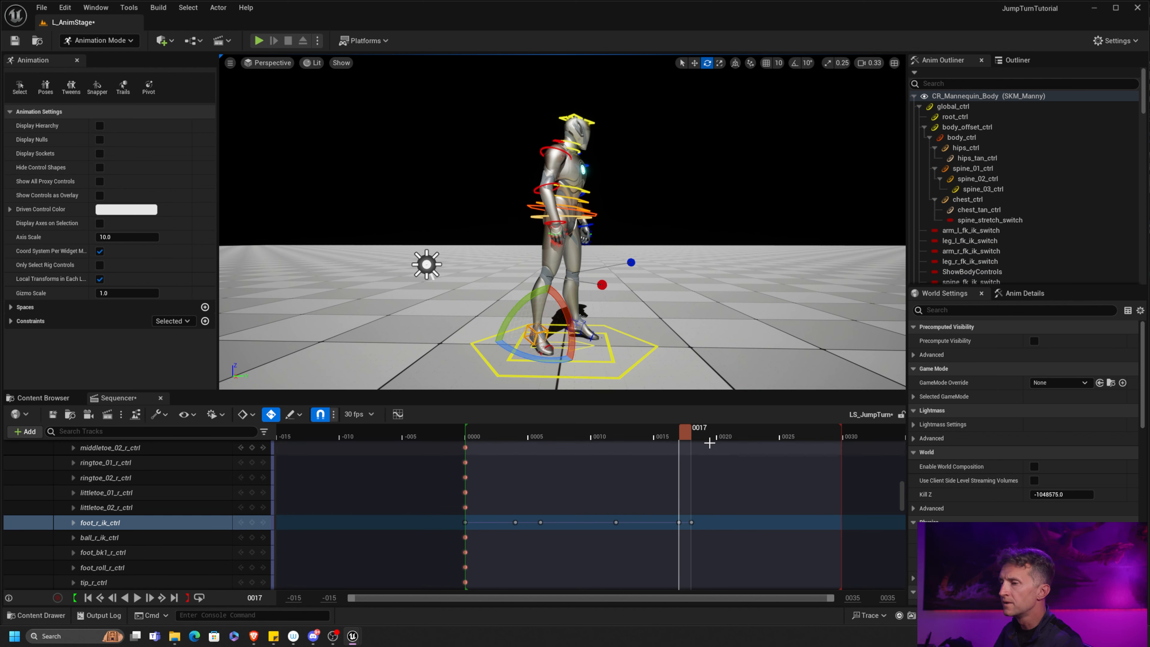
# Key both foot IK controls in their raised mid-air pose at frame 15 and play back the jump.
pyautogui.click(684, 437)
pyautogui.moveTo(685, 438); pyautogui.dragTo(646, 437)
pyautogui.press('q')
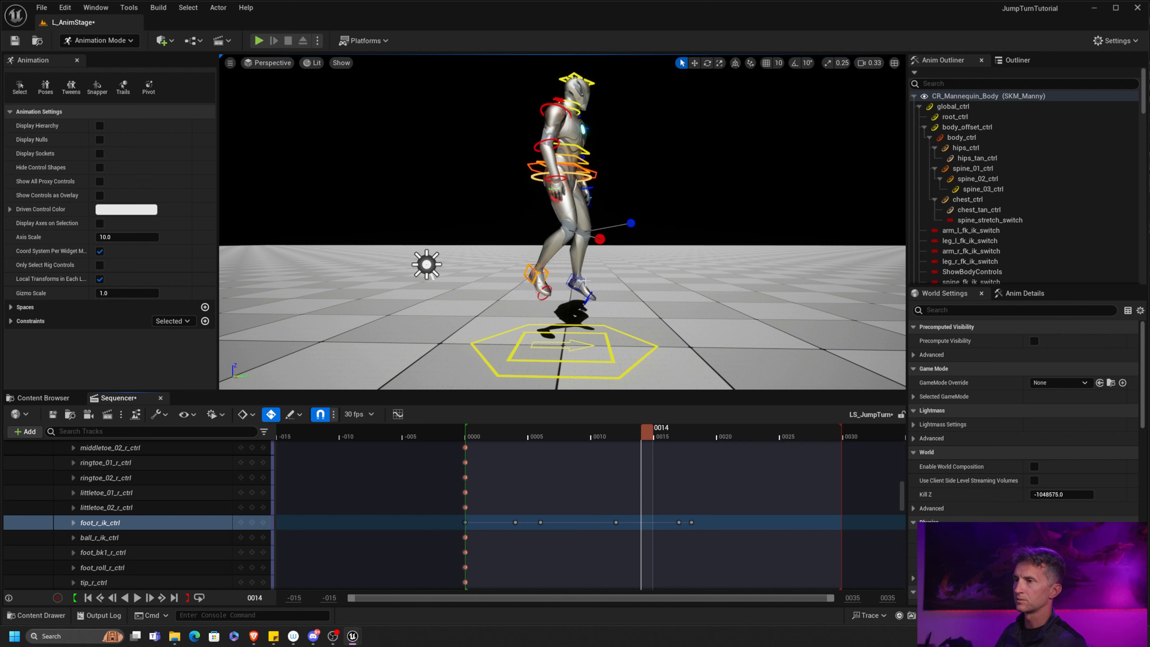
pyautogui.click(582, 281)
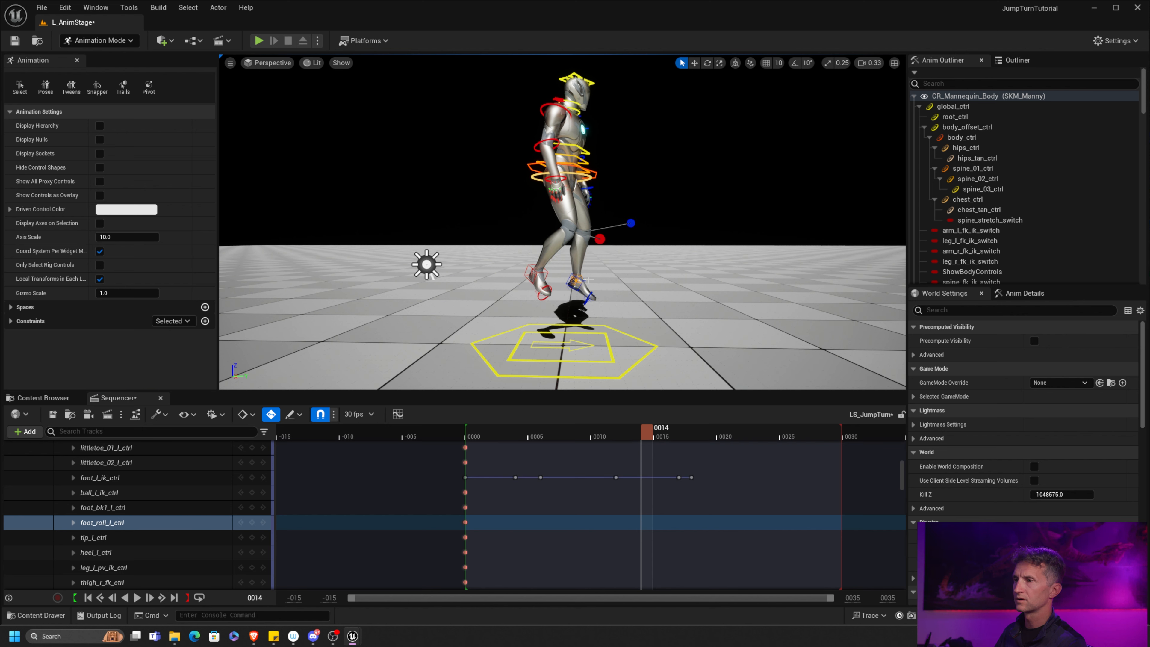
pyautogui.click(539, 270)
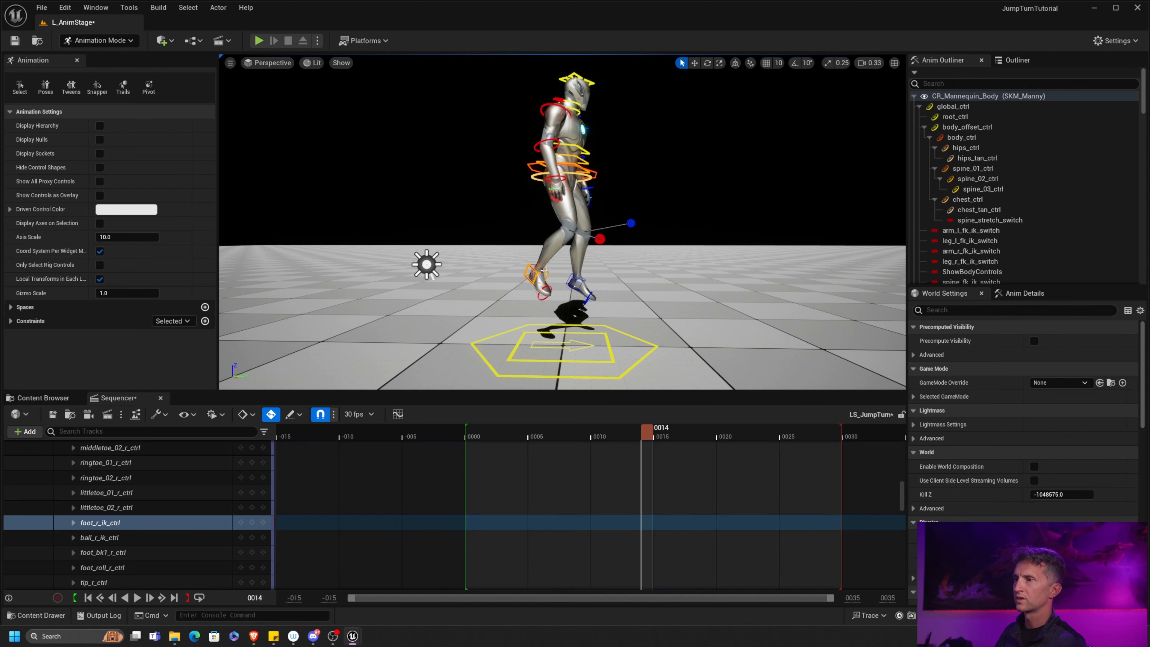
pyautogui.keyDown('ctrl'); pyautogui.click(570, 281); pyautogui.keyUp('ctrl')
pyautogui.moveTo(639, 436); pyautogui.dragTo(668, 439)
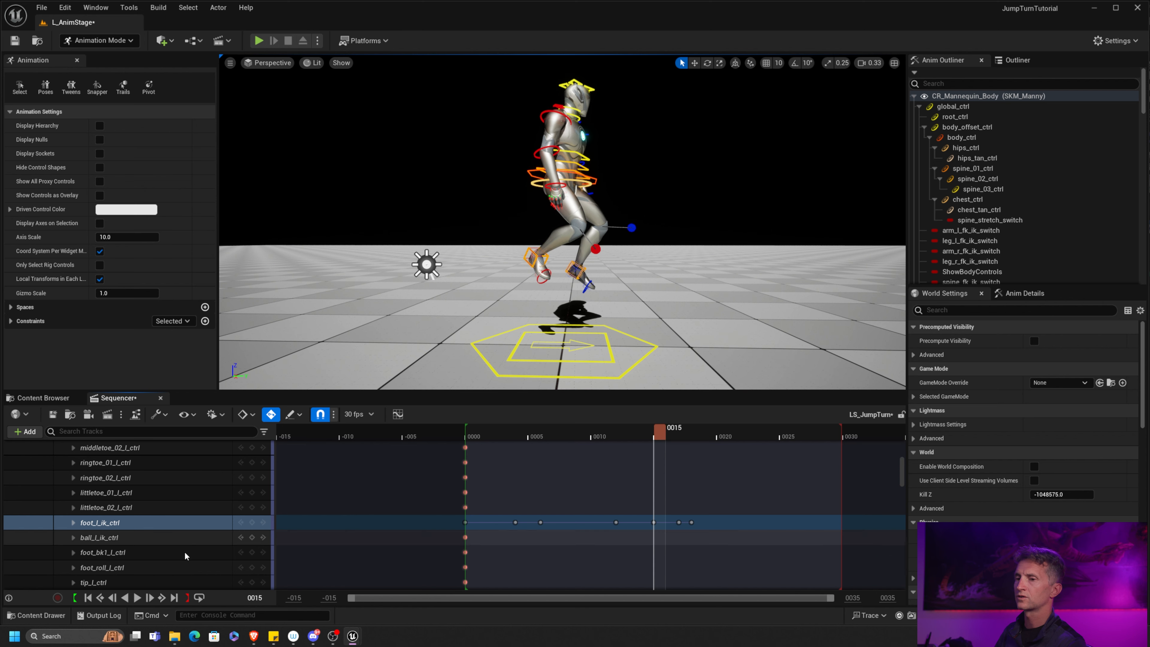
pyautogui.click(137, 598)
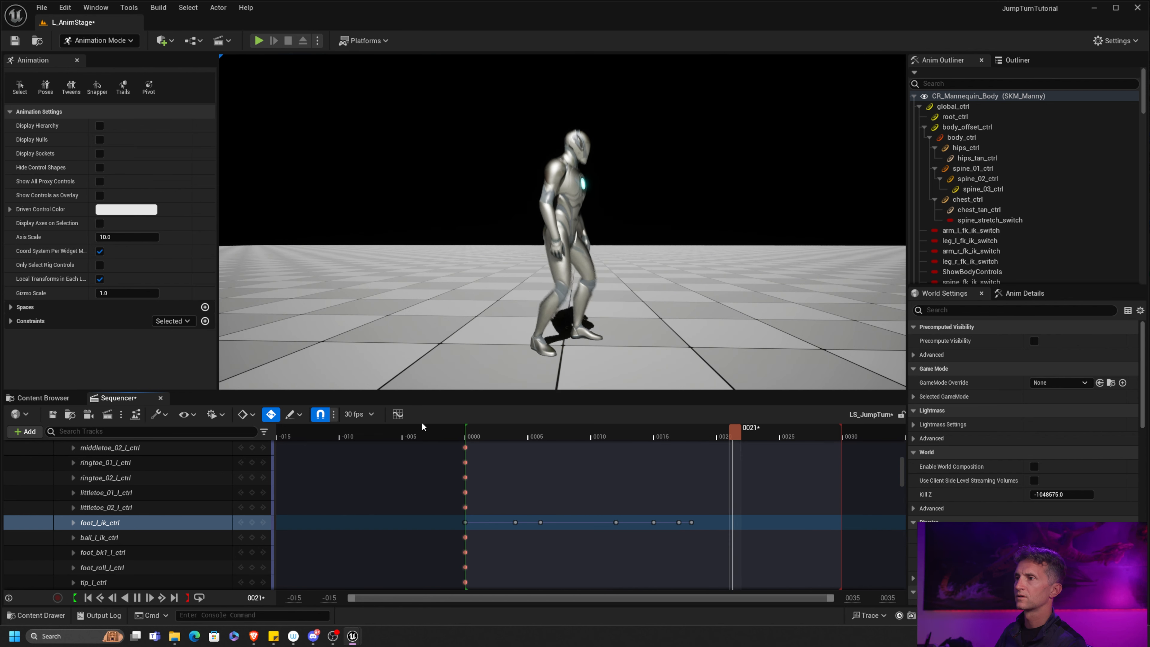
pyautogui.keyDown('alt'); pyautogui.moveTo(613, 296); pyautogui.dragTo(484, 292); pyautogui.keyUp('alt')
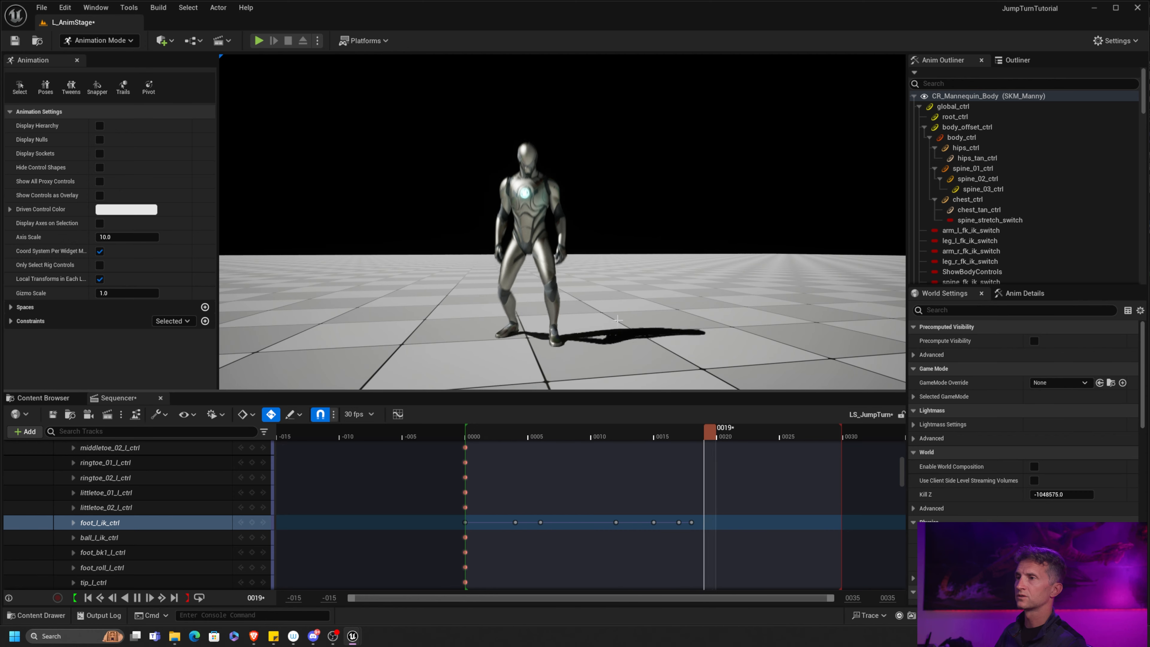
pyautogui.keyDown('alt'); pyautogui.moveTo(494, 233); pyautogui.dragTo(570, 245); pyautogui.keyUp('alt')
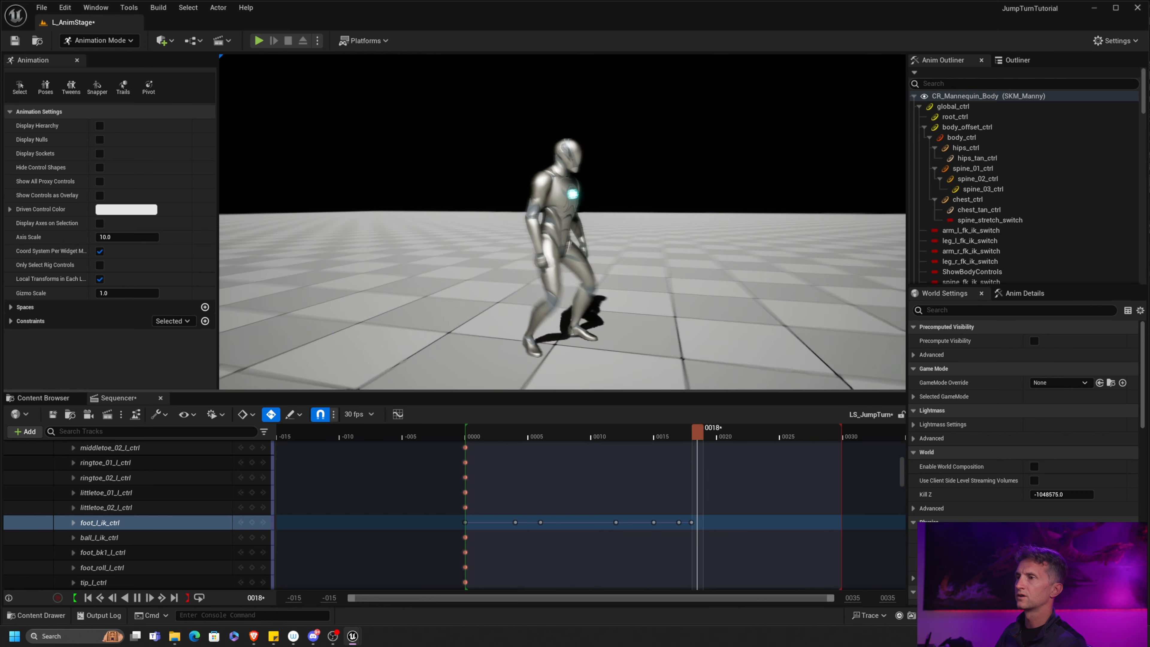
# Lower both foot IK controls towards the floor at frame 17 and key their tucked pose at frame 14.
pyautogui.moveTo(492, 432); pyautogui.dragTo(684, 447)
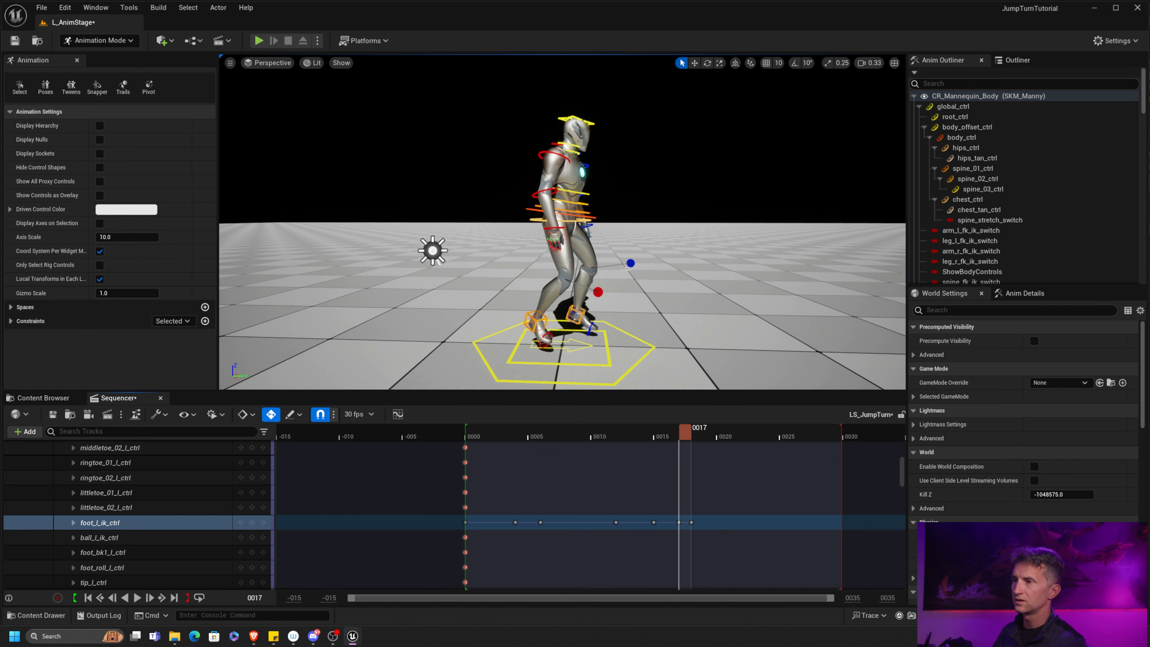
pyautogui.press('w')
pyautogui.moveTo(572, 277); pyautogui.dragTo(575, 285)
pyautogui.moveTo(692, 437)
pyautogui.mouseDown()
pyautogui.moveTo(510, 434)
pyautogui.moveTo(706, 430)
pyautogui.moveTo(683, 432)
pyautogui.mouseUp()
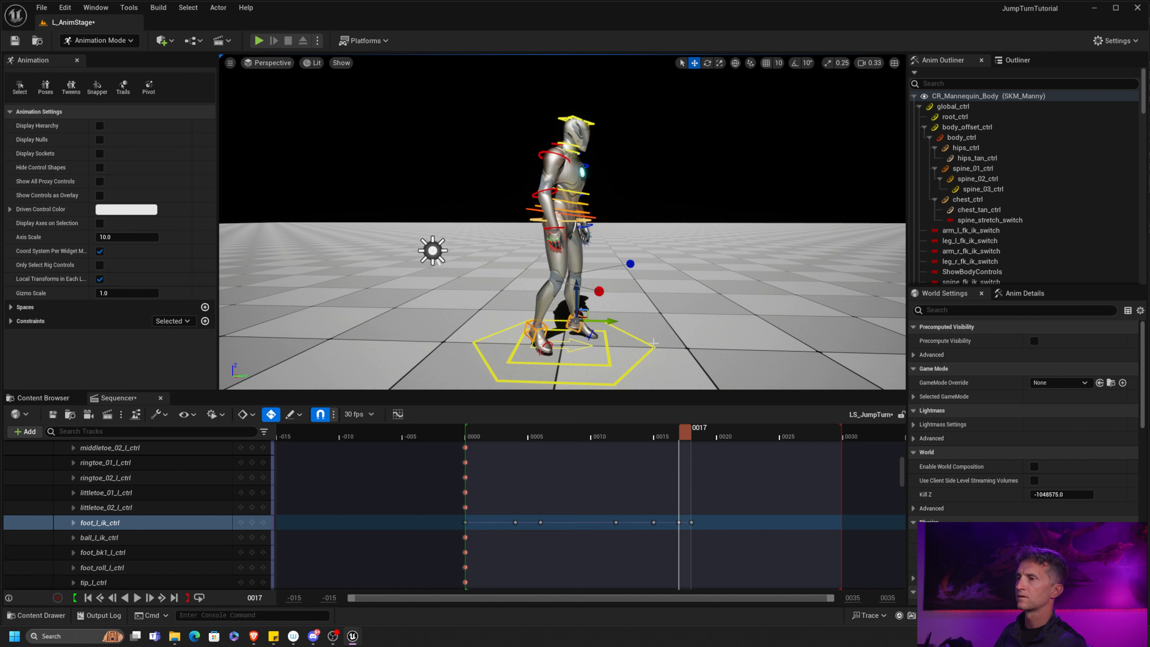
pyautogui.moveTo(689, 430); pyautogui.dragTo(644, 435)
pyautogui.press('s')
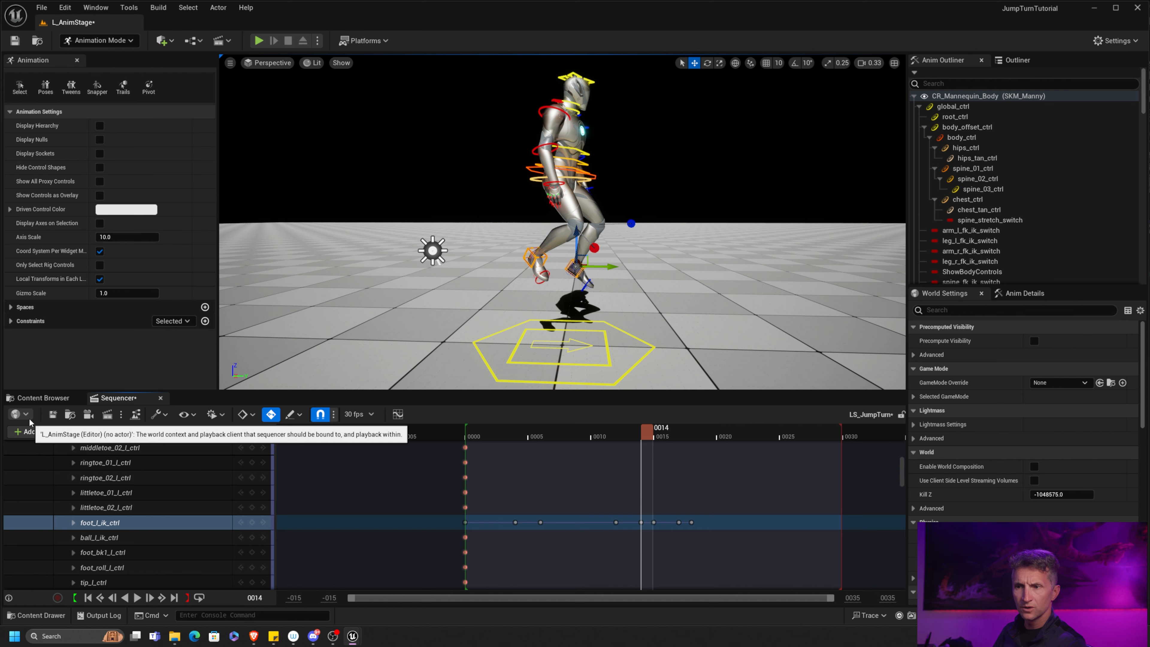
# Limit the Sequencer track list to selected nodes only and reselect both foot IK controls.
pyautogui.click(192, 415)
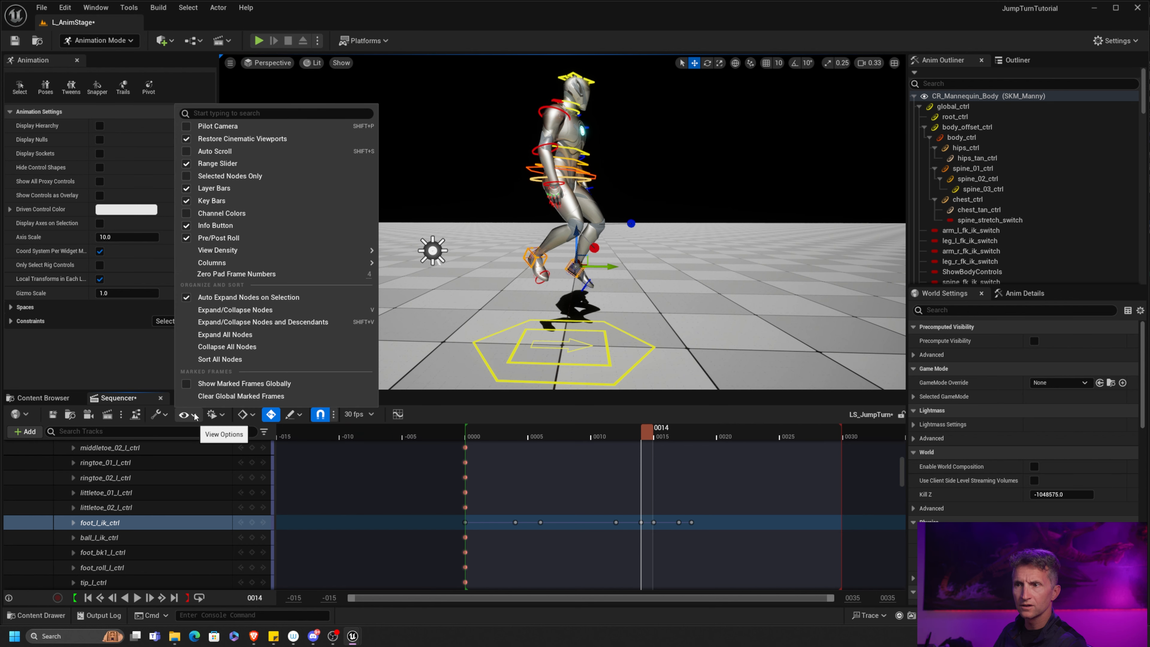
pyautogui.click(254, 187)
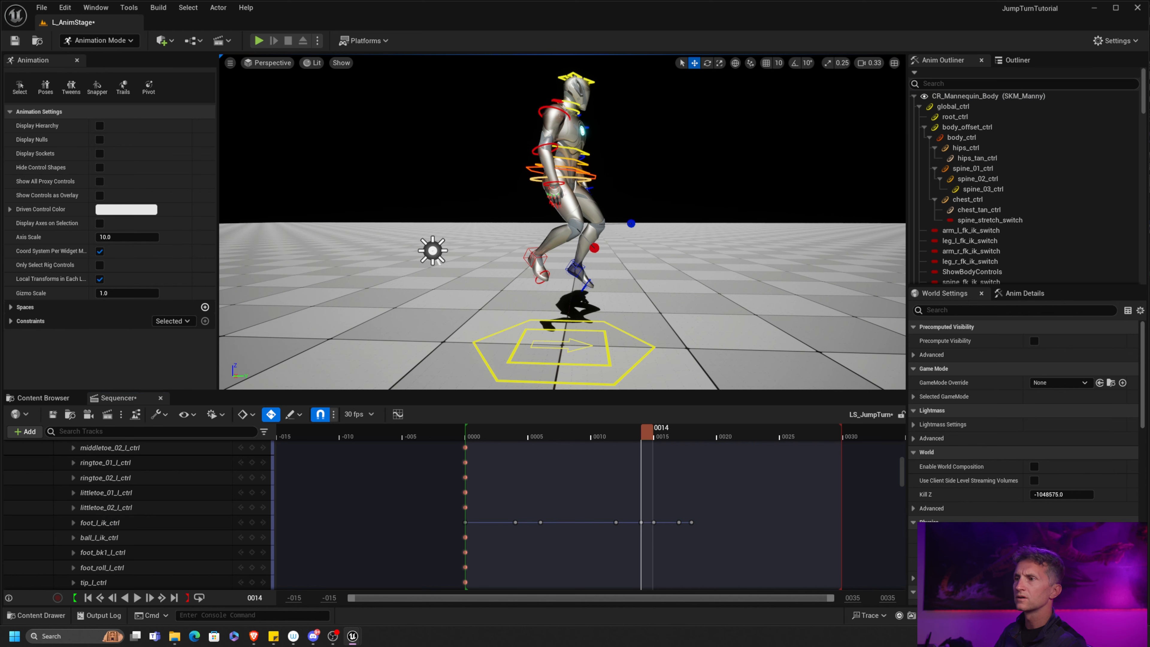
pyautogui.click(534, 254)
pyautogui.click(571, 268)
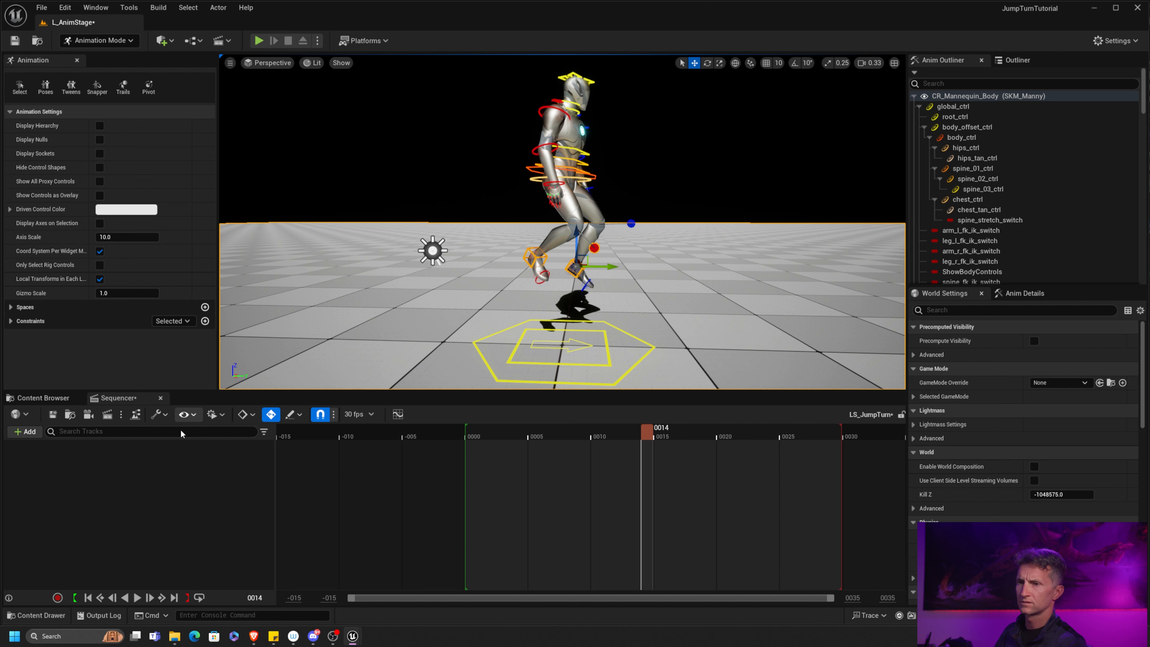
# Turn off the Selected Nodes Only view option in Sequencer so the full rig track list is shown.
pyautogui.rightClick(142, 467)
pyautogui.click(570, 266)
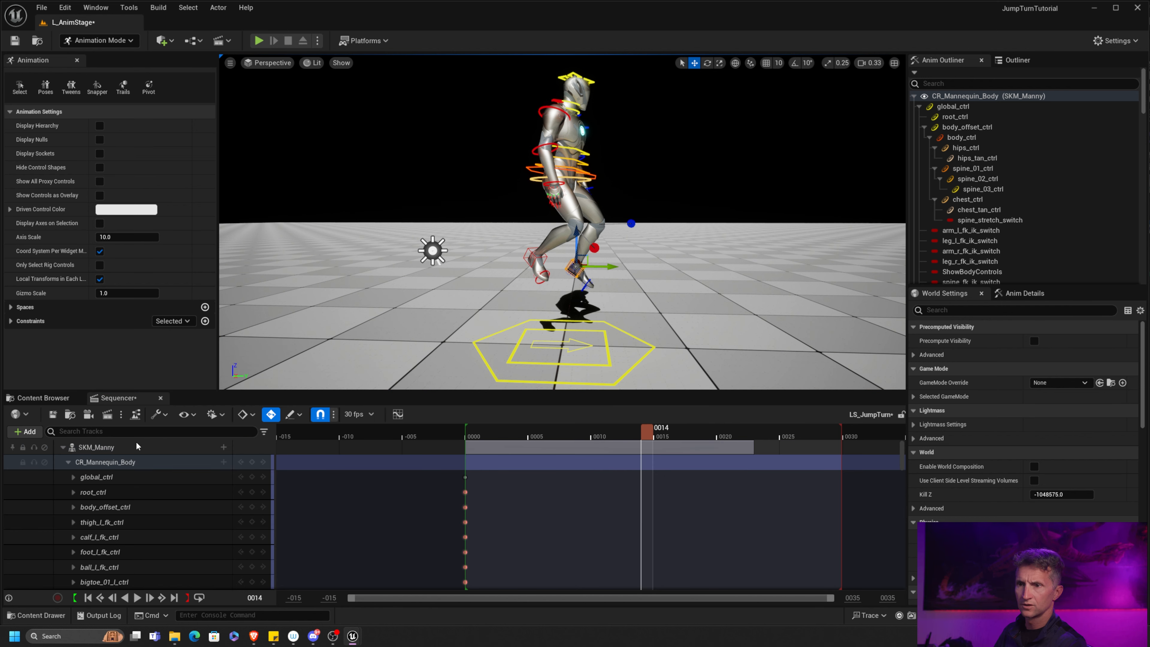
pyautogui.click(186, 414)
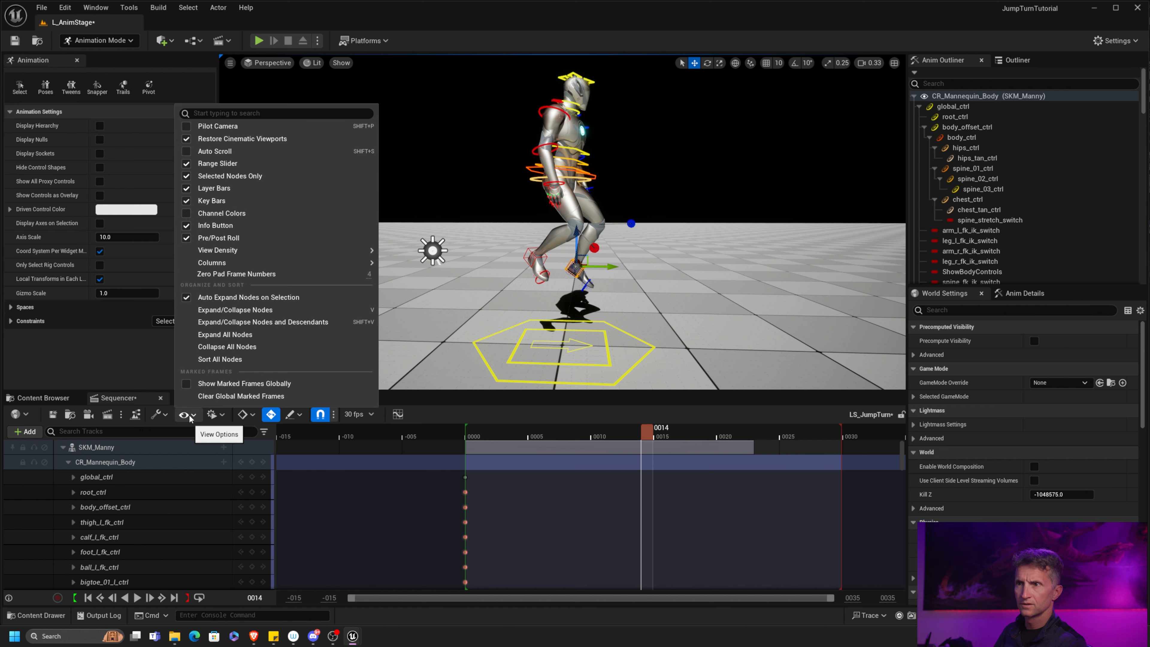
pyautogui.click(187, 177)
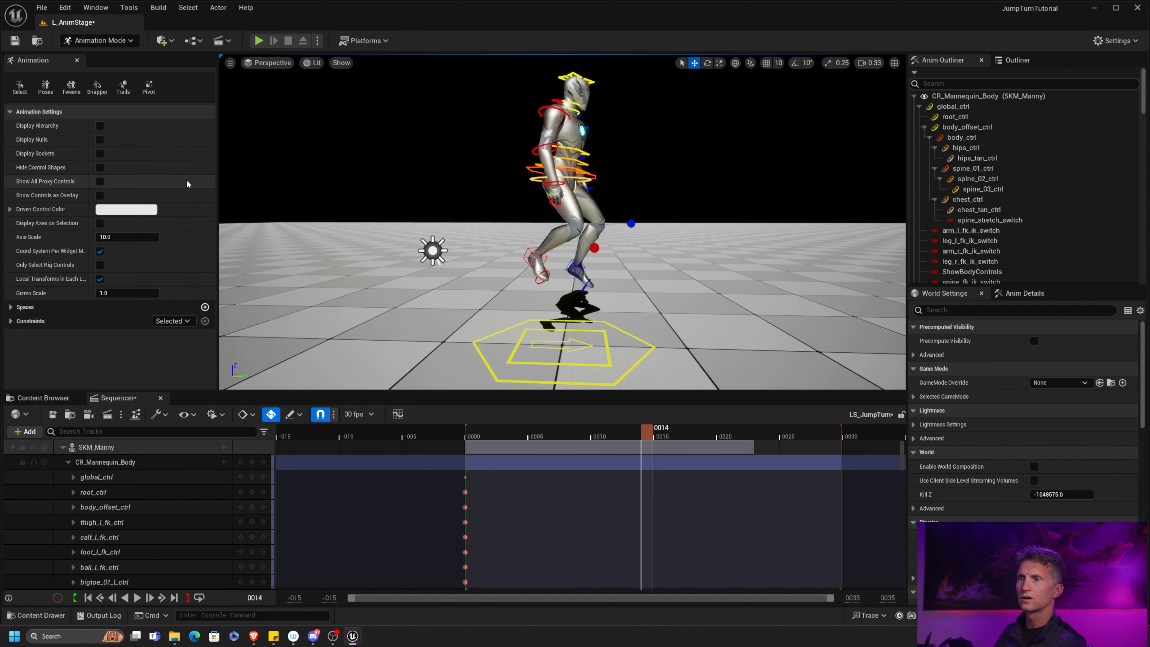
# Lower both foot IK controls slightly at frame 15.
pyautogui.click(573, 263)
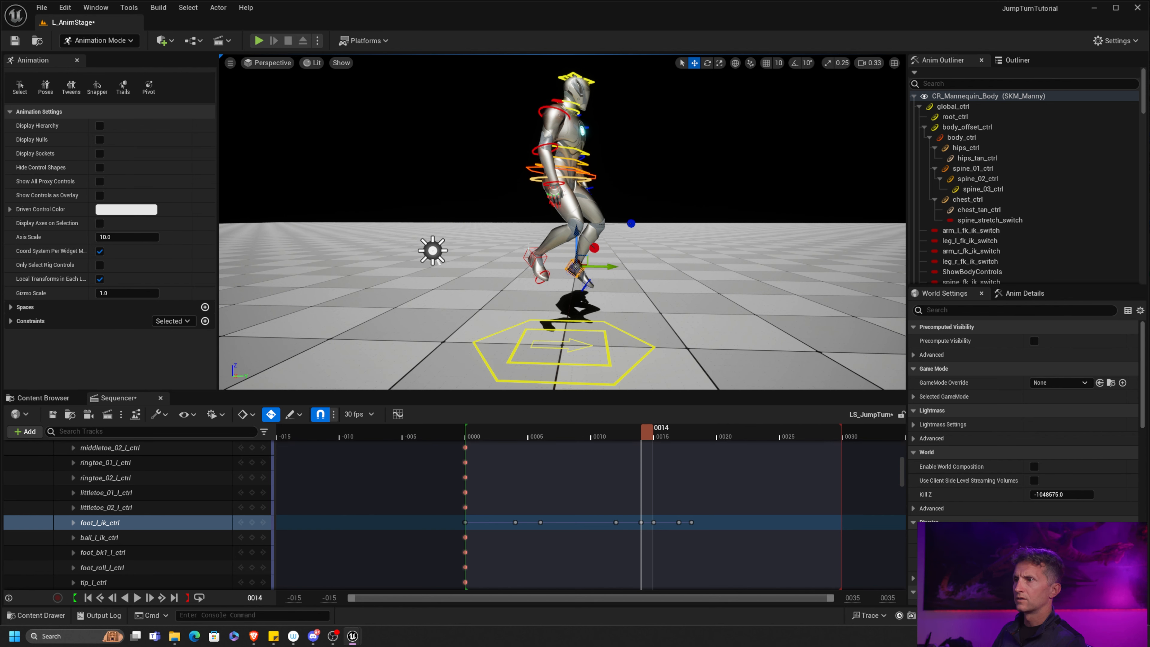
pyautogui.moveTo(630, 431); pyautogui.dragTo(662, 435)
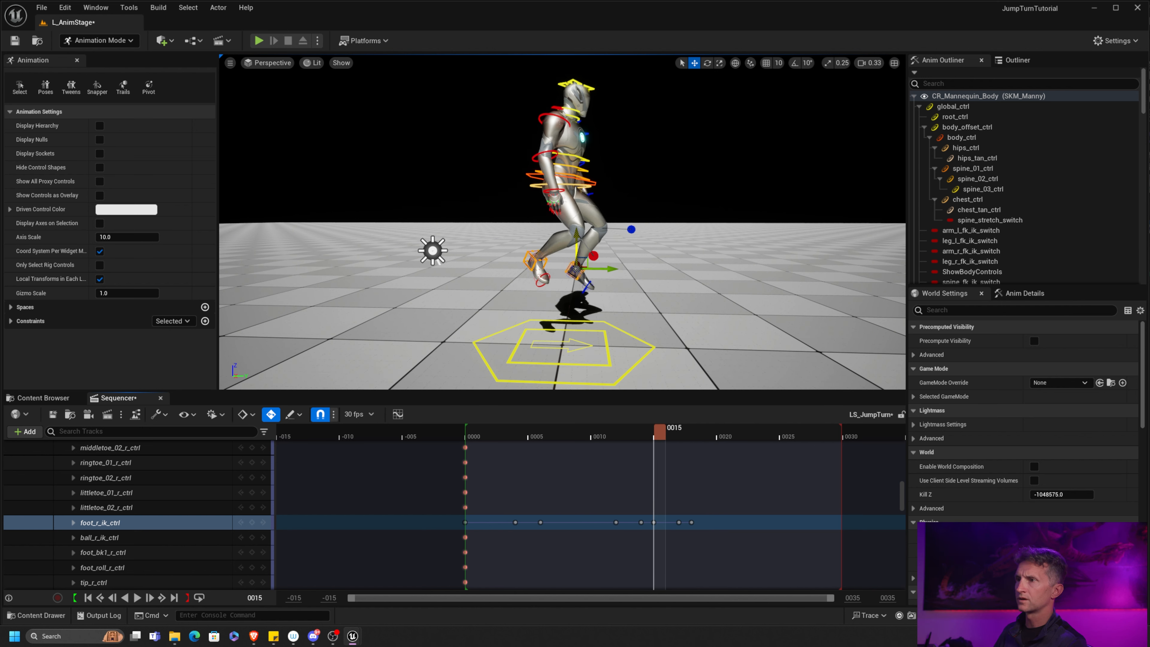
pyautogui.moveTo(576, 230); pyautogui.dragTo(573, 237)
# Raise both foot IK controls slightly at frame 6, lifting foot_l_ik_ctrl a little more, and play back the jump.
pyautogui.moveTo(662, 423); pyautogui.dragTo(528, 428)
pyautogui.moveTo(518, 431); pyautogui.dragTo(544, 432)
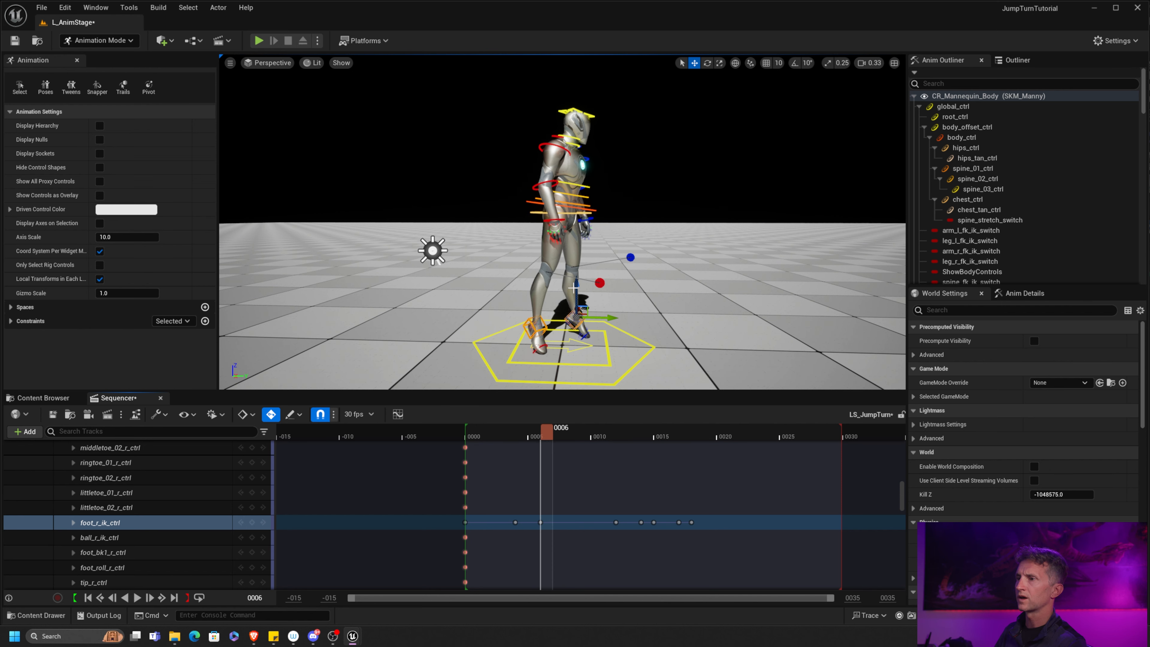
pyautogui.moveTo(575, 287); pyautogui.dragTo(578, 281)
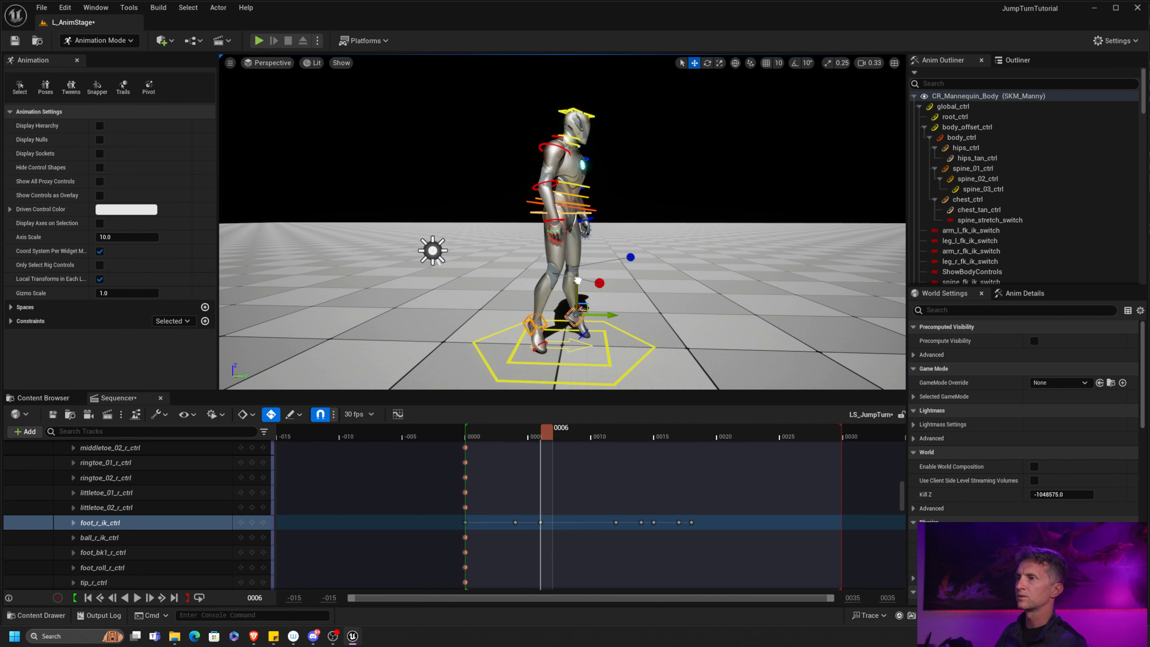
pyautogui.keyDown('ctrl'); pyautogui.click(539, 327); pyautogui.keyUp('ctrl')
pyautogui.click(569, 314)
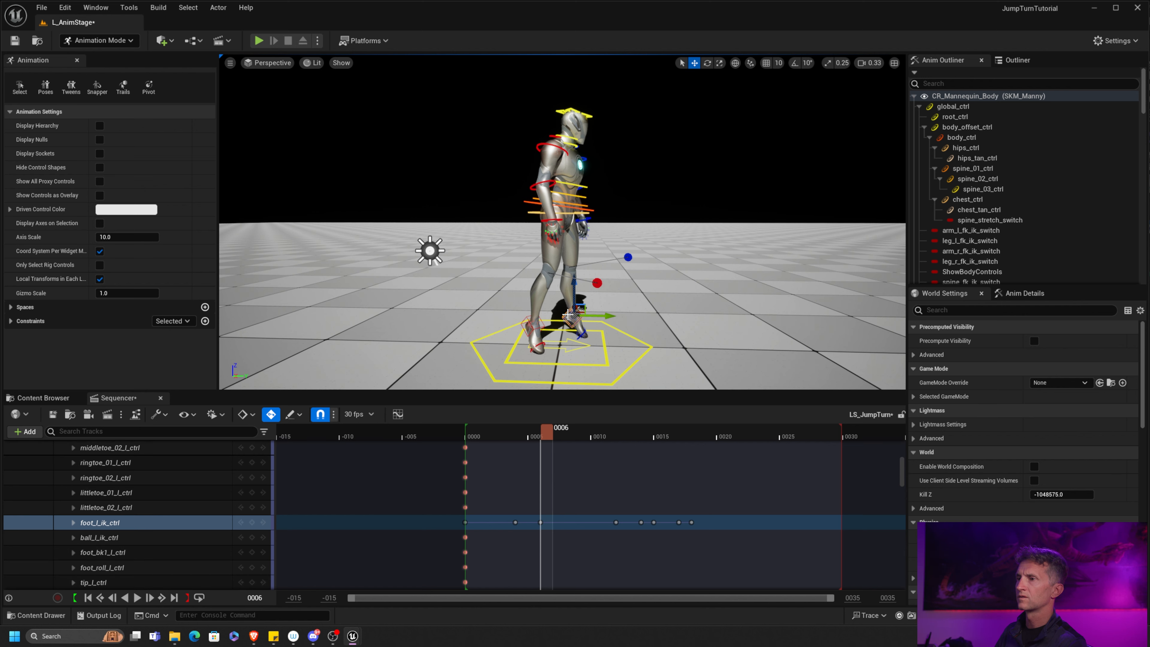
pyautogui.moveTo(571, 299); pyautogui.dragTo(575, 292)
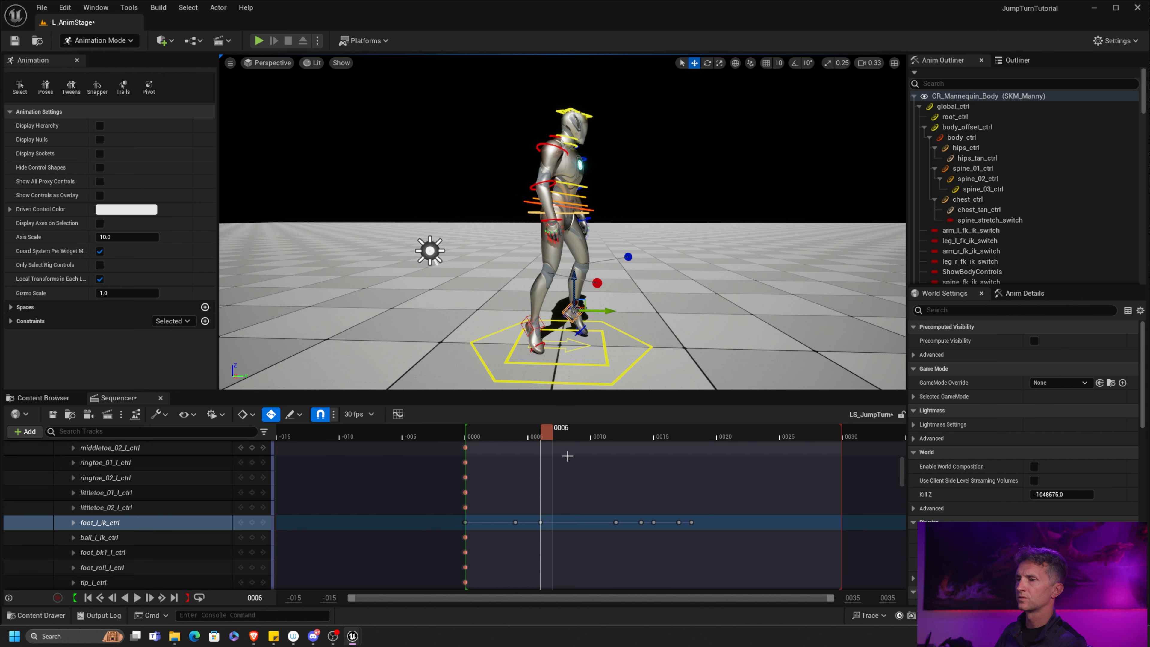
pyautogui.moveTo(546, 432); pyautogui.dragTo(675, 433)
pyautogui.click(136, 598)
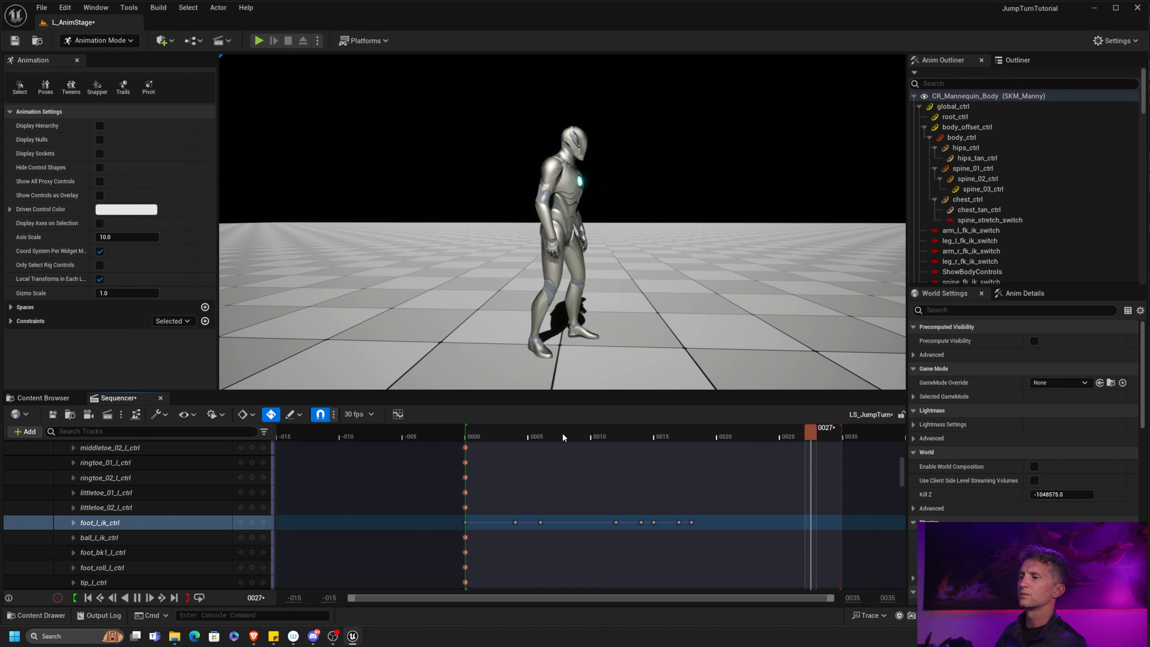
# Select body_ctrl at frame 6 and bring up its animation curves in the Curve Editor.
pyautogui.moveTo(563, 433); pyautogui.dragTo(584, 451)
pyautogui.click(526, 181)
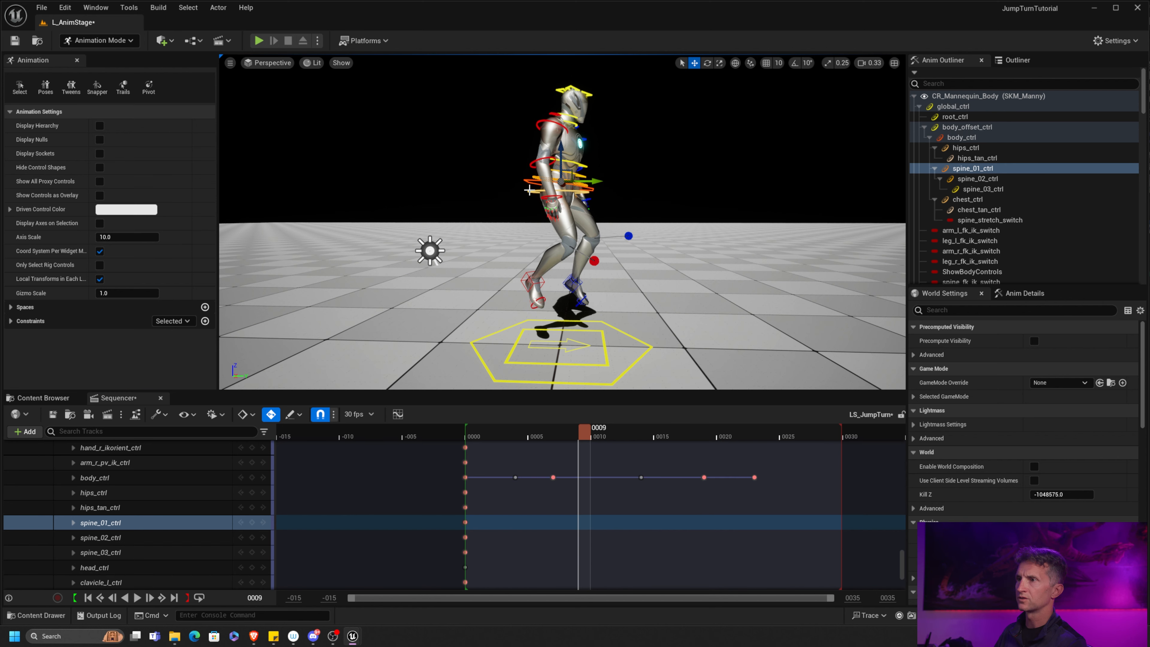
pyautogui.moveTo(579, 435); pyautogui.dragTo(523, 449)
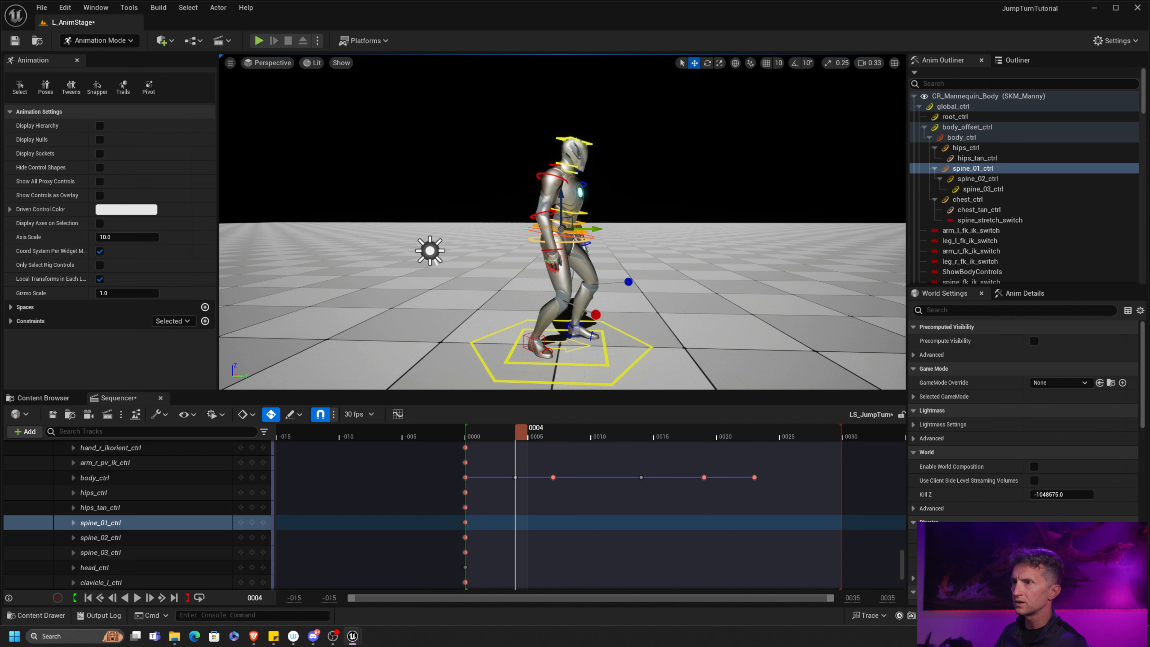
pyautogui.click(561, 237)
pyautogui.moveTo(530, 433)
pyautogui.mouseDown()
pyautogui.moveTo(554, 433)
pyautogui.moveTo(541, 433)
pyautogui.mouseUp()
pyautogui.click(397, 415)
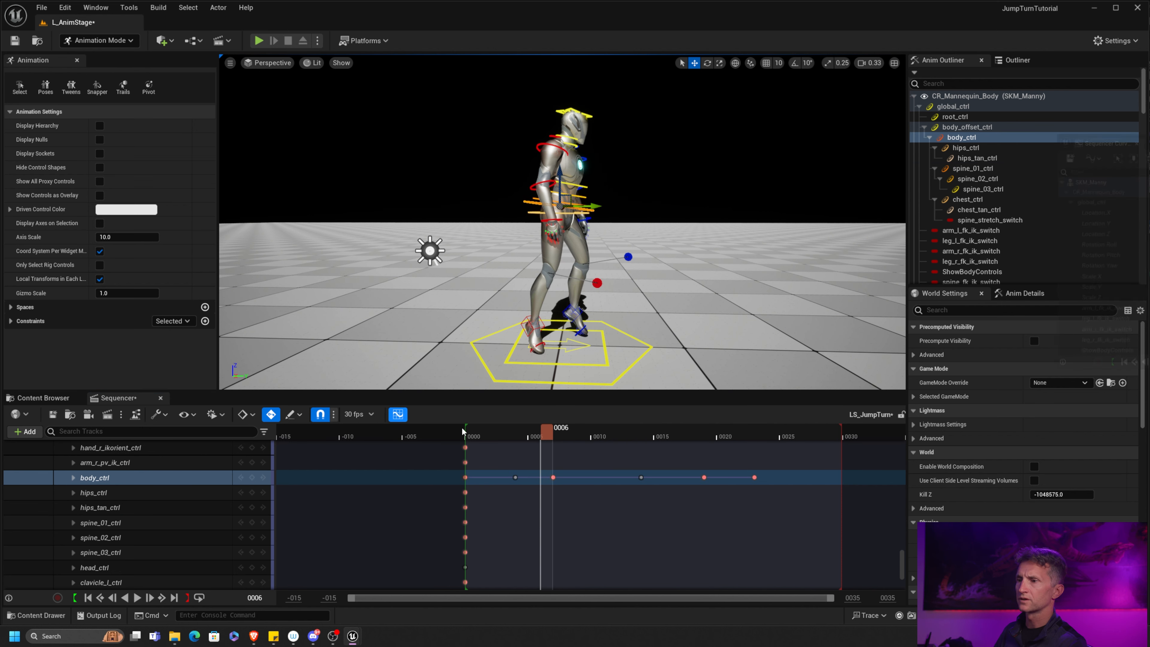
pyautogui.moveTo(1149, 129); pyautogui.dragTo(699, 149)
# Steepen the tangents of body_ctrl's vertical curve at frames 7 and 14 for a rounder jump arc and play it back.
pyautogui.click(655, 266)
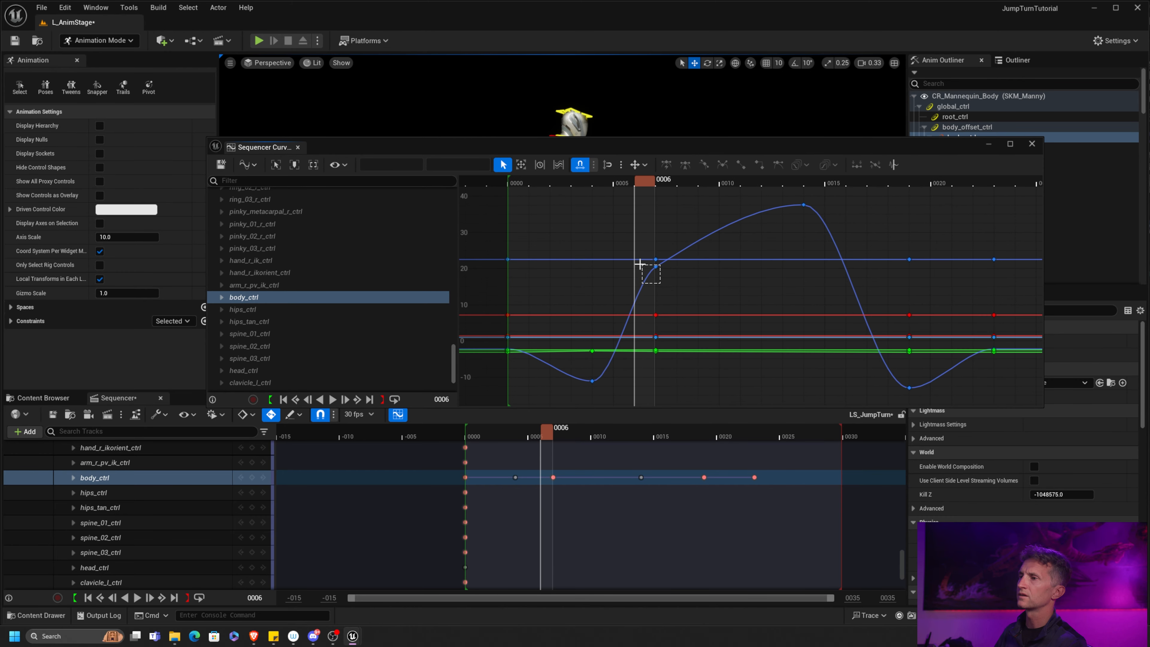
pyautogui.moveTo(681, 250); pyautogui.dragTo(671, 228)
pyautogui.click(803, 205)
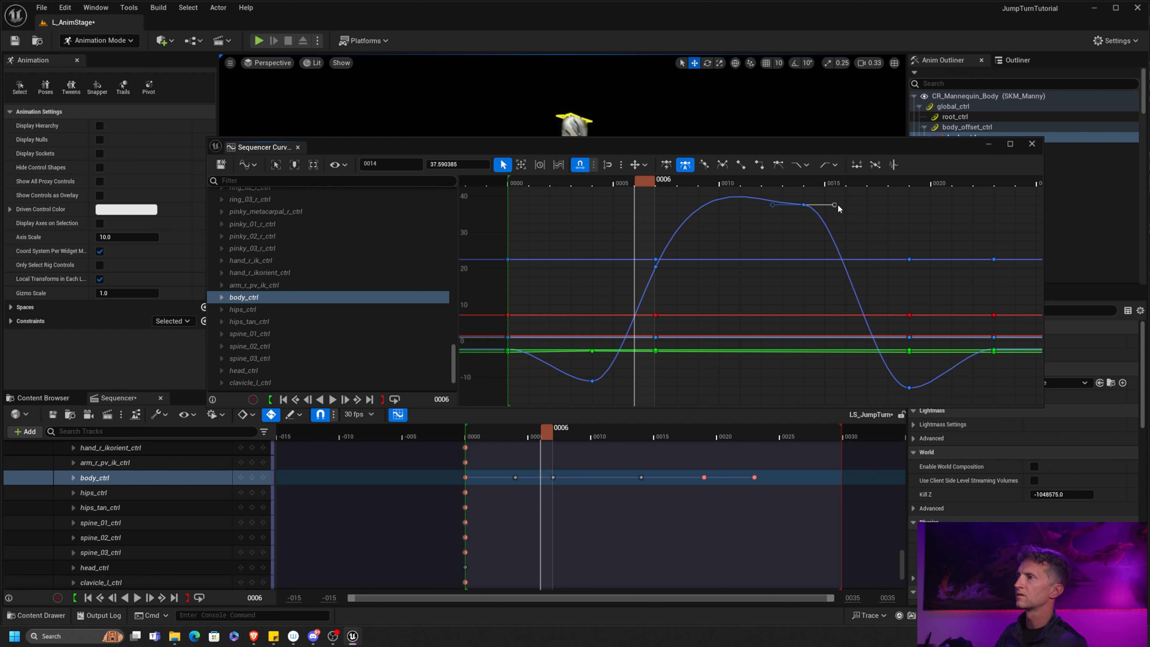
pyautogui.hotkey('ctrl', 'a')
pyautogui.moveTo(822, 200); pyautogui.dragTo(818, 222)
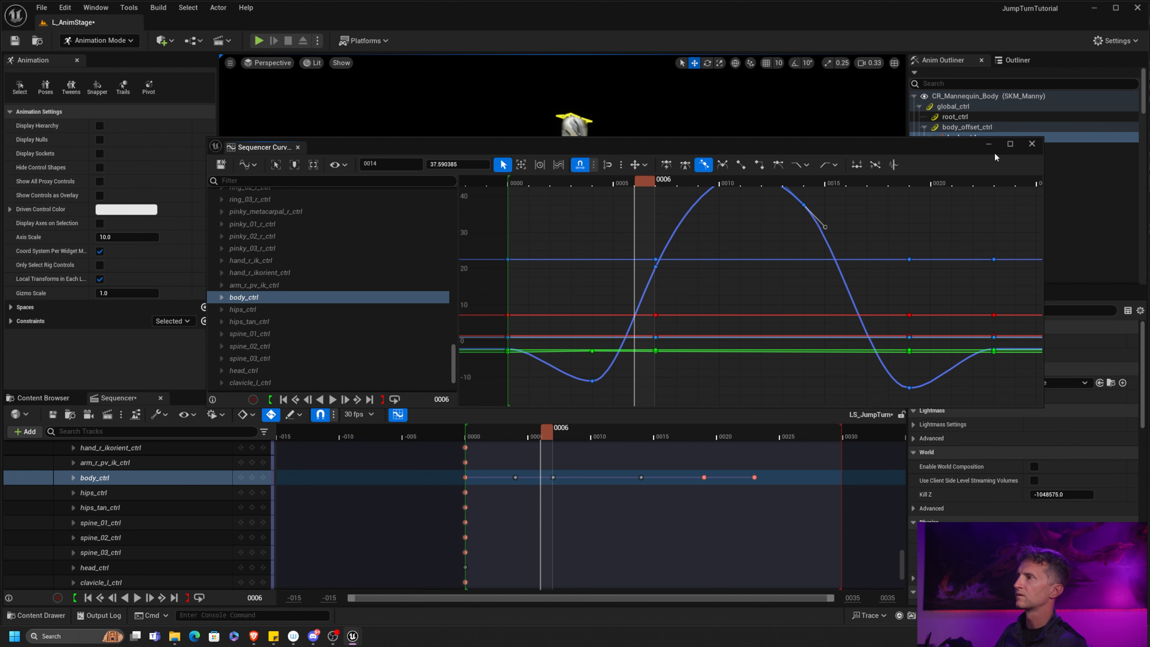
pyautogui.click(1032, 143)
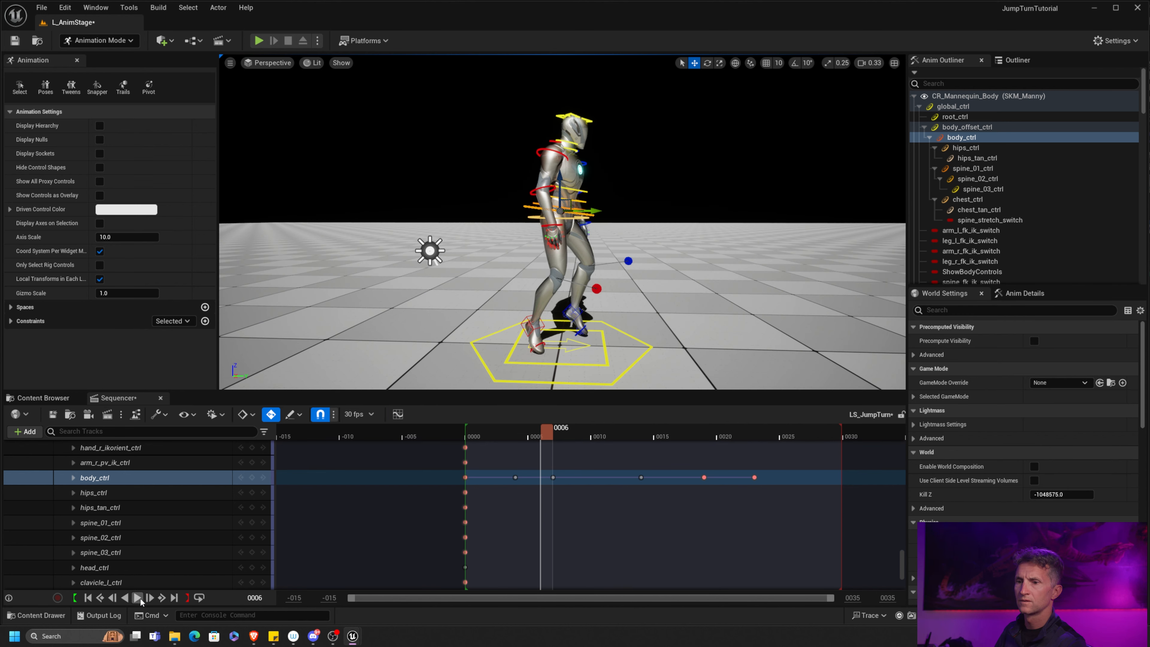
pyautogui.click(137, 598)
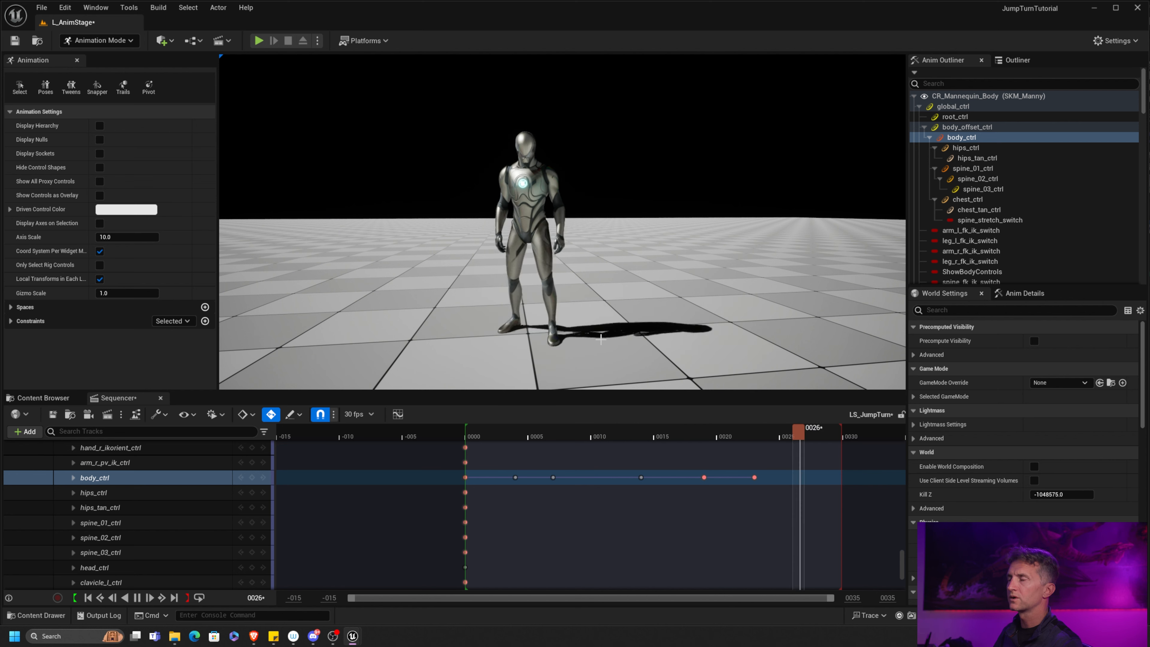
# At frame 6, move foot_r_ik_ctrl and foot_l_ik_ctrl inward so the feet come closer together at take-off.
pyautogui.moveTo(552, 434)
pyautogui.mouseDown()
pyautogui.moveTo(471, 435)
pyautogui.moveTo(574, 446)
pyautogui.moveTo(556, 451)
pyautogui.mouseUp()
pyautogui.press('q')
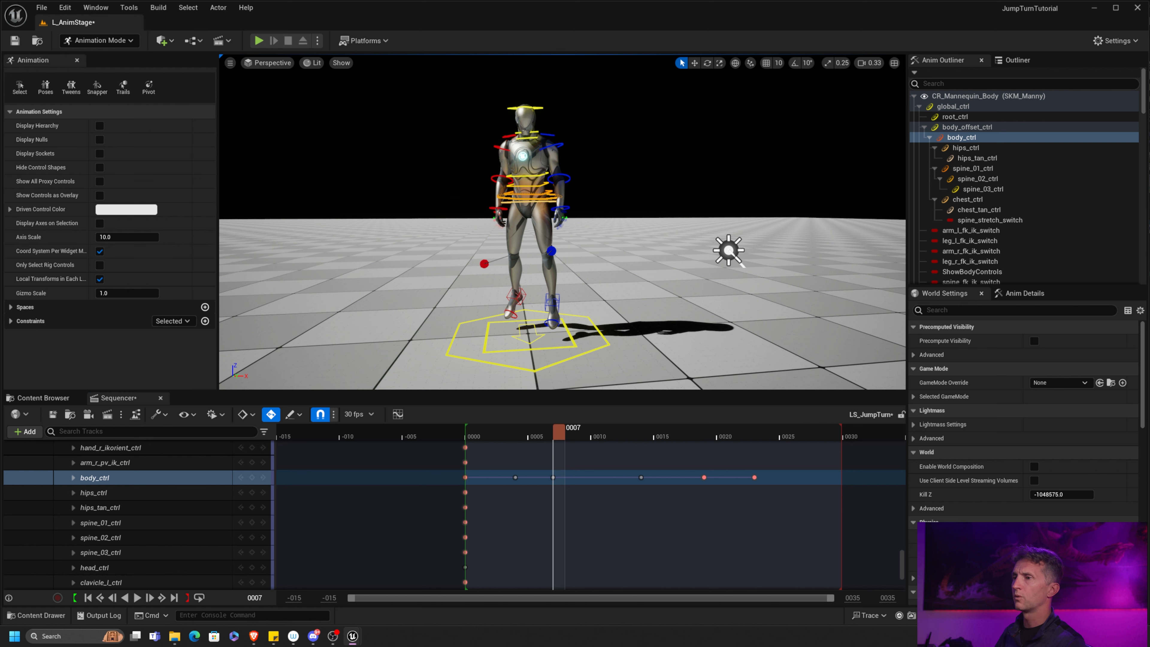
pyautogui.click(516, 297)
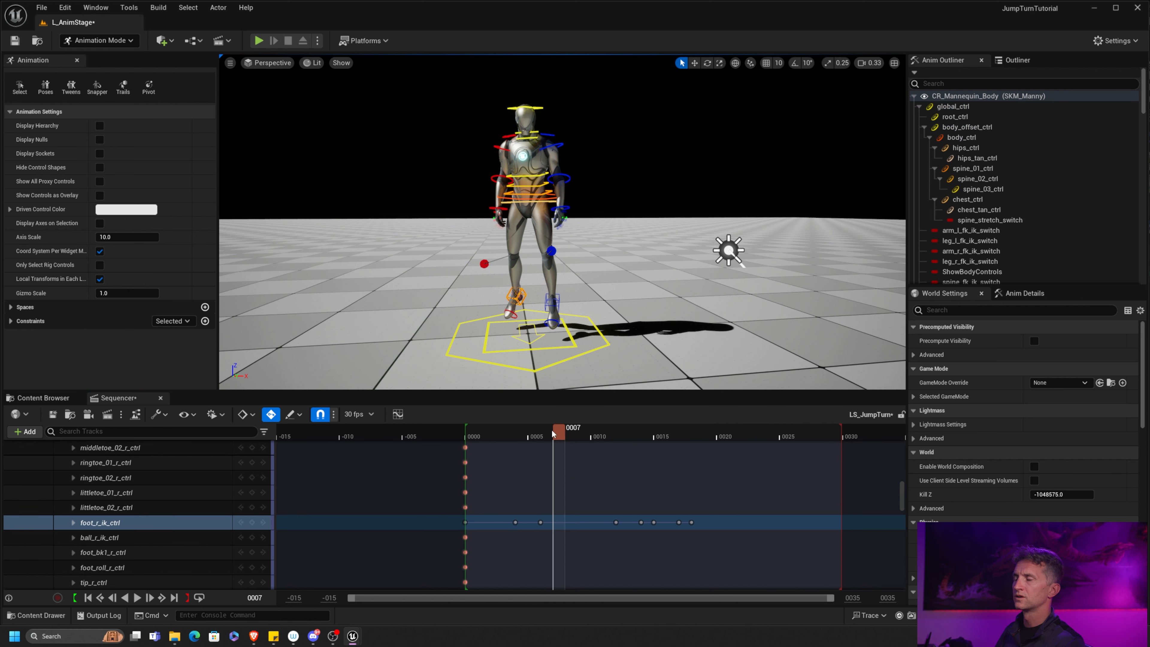
pyautogui.moveTo(552, 434)
pyautogui.mouseDown()
pyautogui.moveTo(473, 435)
pyautogui.moveTo(547, 438)
pyautogui.mouseUp()
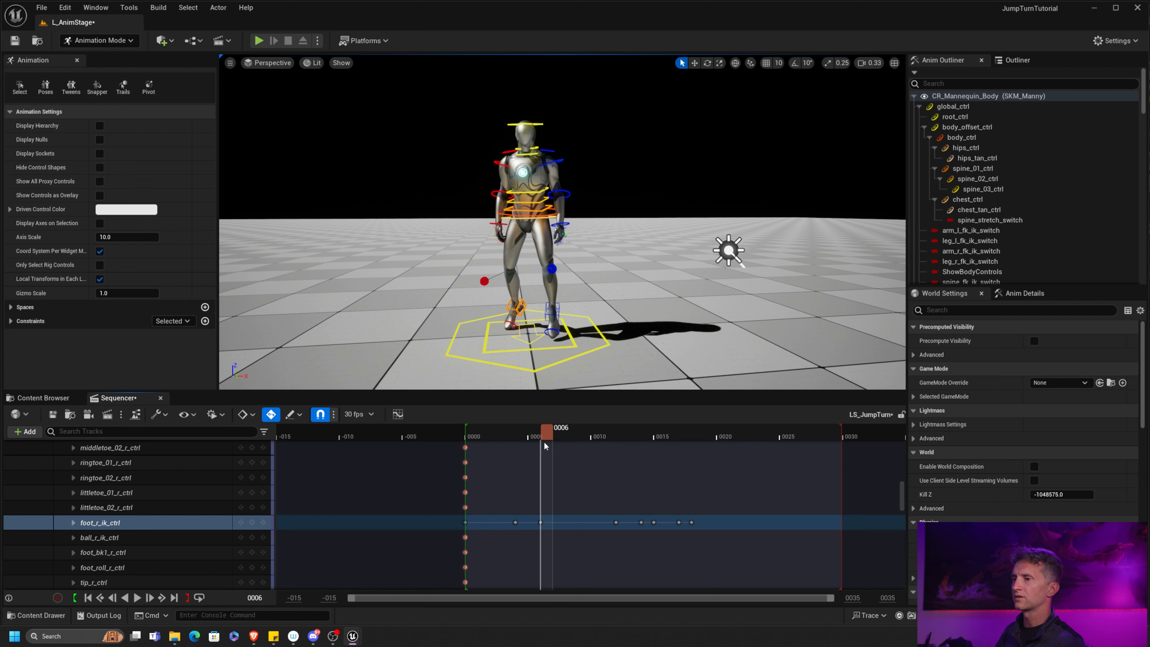
pyautogui.press('w')
pyautogui.keyDown('alt'); pyautogui.moveTo(459, 314); pyautogui.dragTo(539, 329); pyautogui.keyUp('alt')
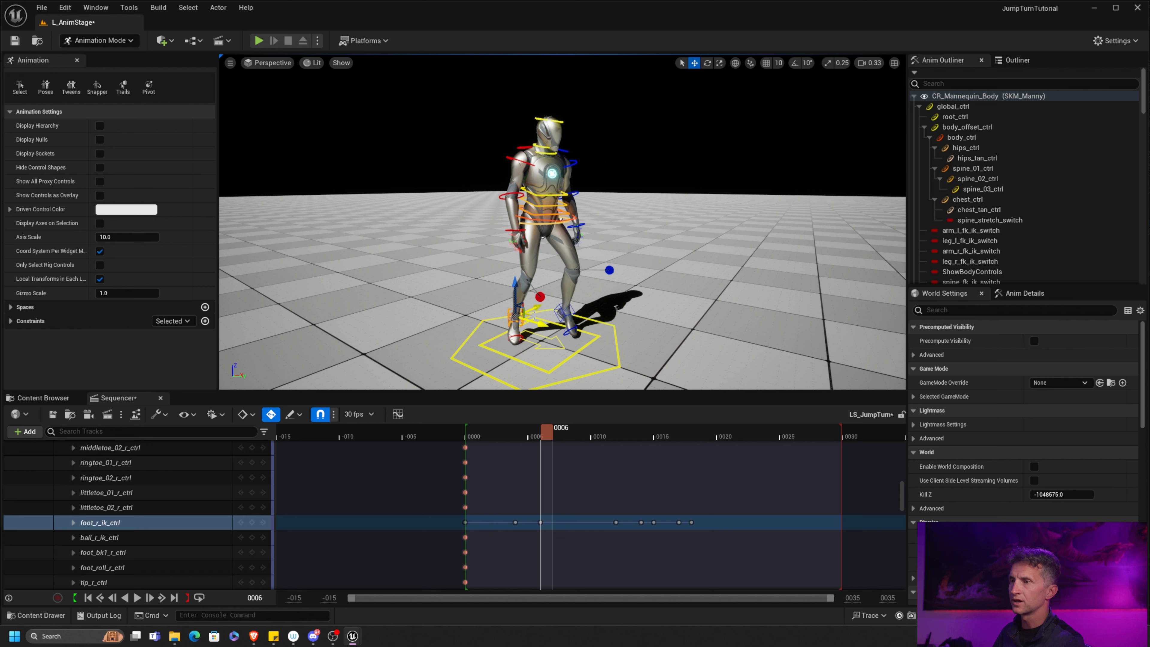
pyautogui.moveTo(535, 316); pyautogui.dragTo(544, 311)
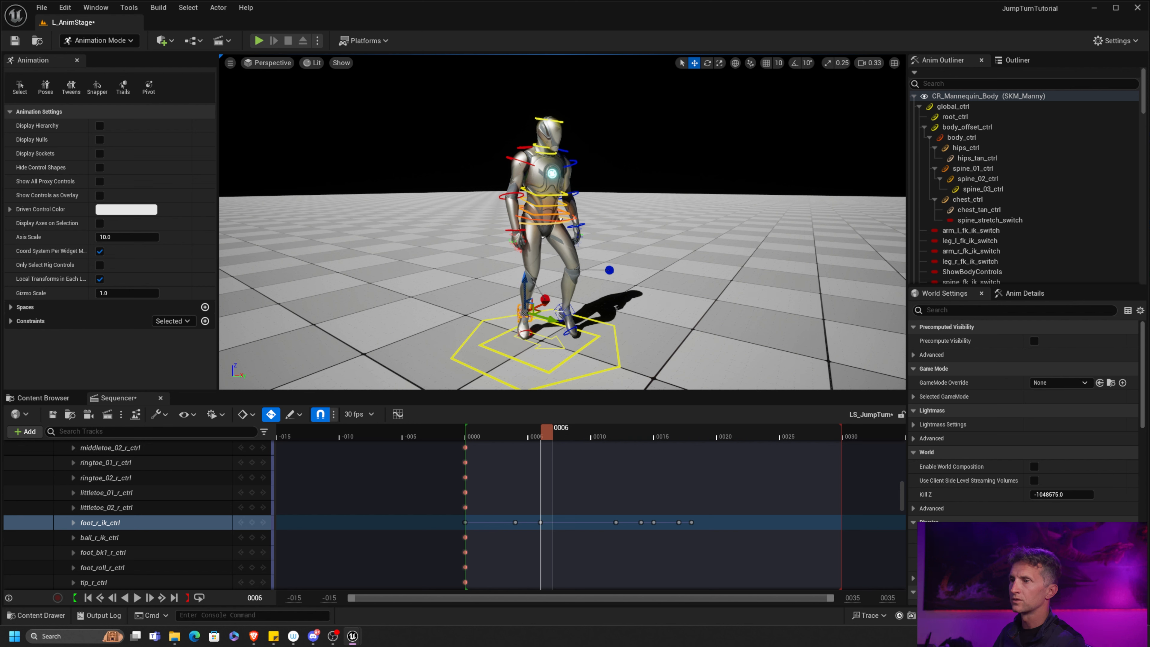
pyautogui.click(579, 312)
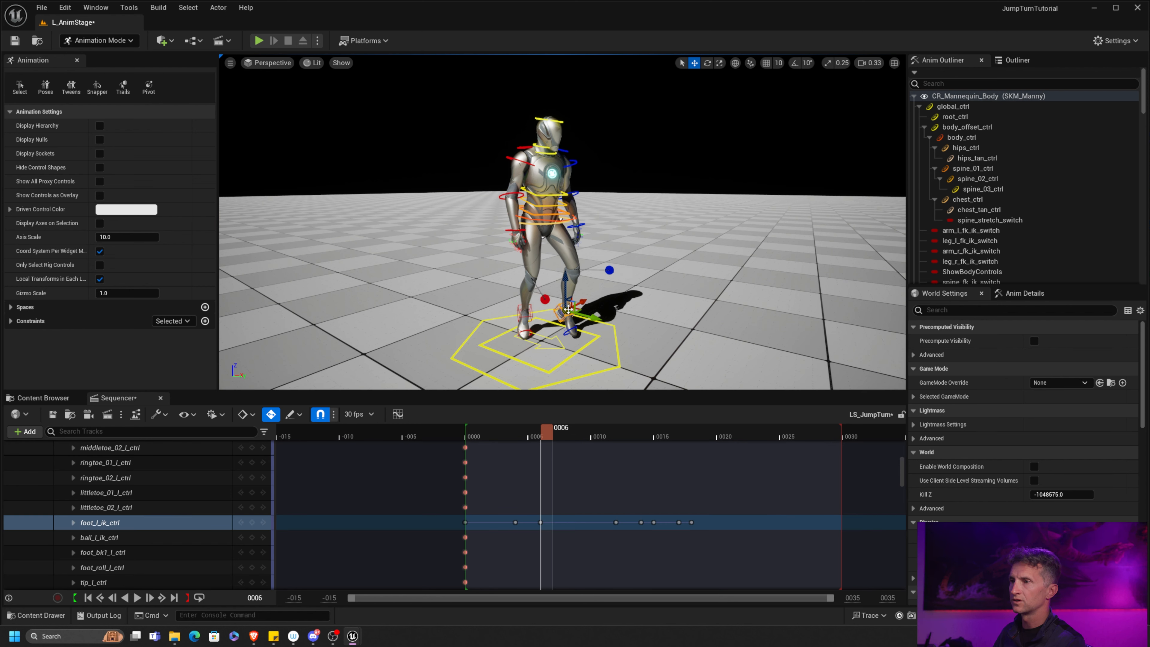
pyautogui.moveTo(552, 324); pyautogui.dragTo(546, 322)
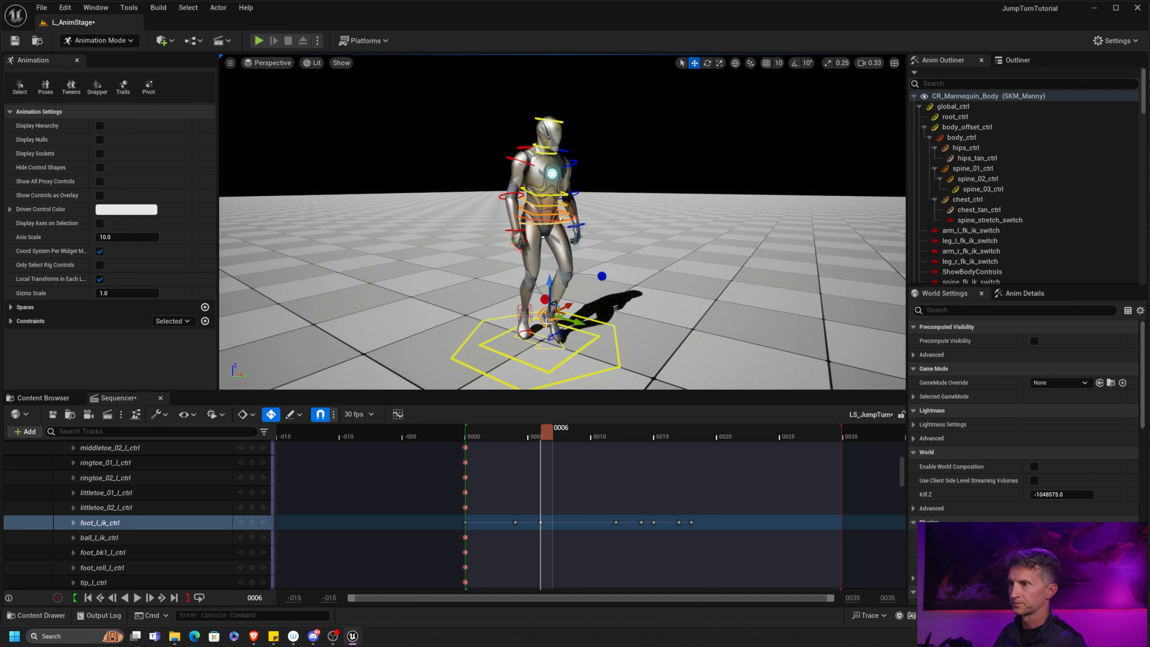
# Reselect foot_r_ik_ctrl at frame 6 and shift it slightly further towards the left foot.
pyautogui.click(544, 319)
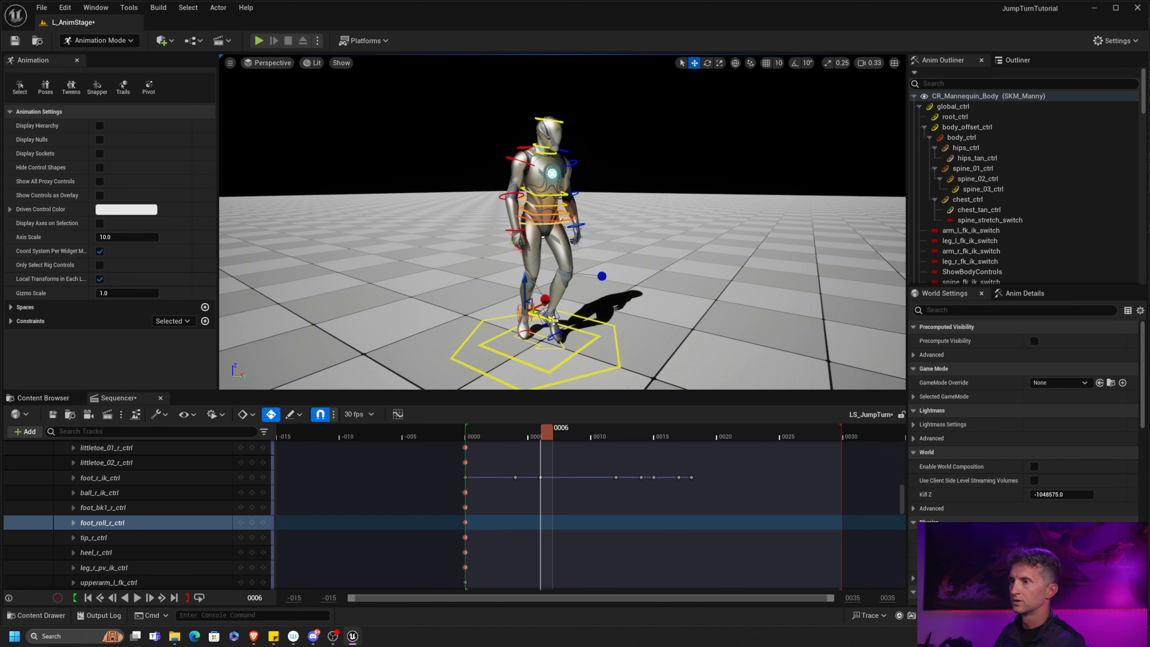
pyautogui.keyDown('alt'); pyautogui.moveTo(555, 321); pyautogui.dragTo(595, 323); pyautogui.keyUp('alt')
pyautogui.press('q')
pyautogui.click(555, 318)
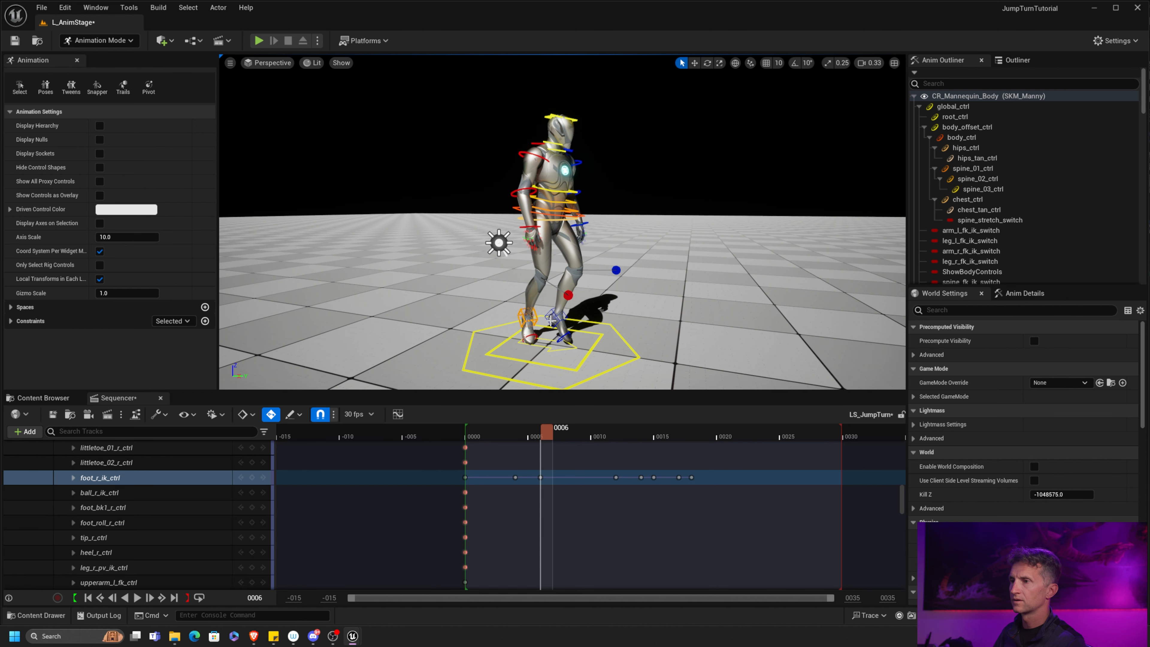
pyautogui.press('w')
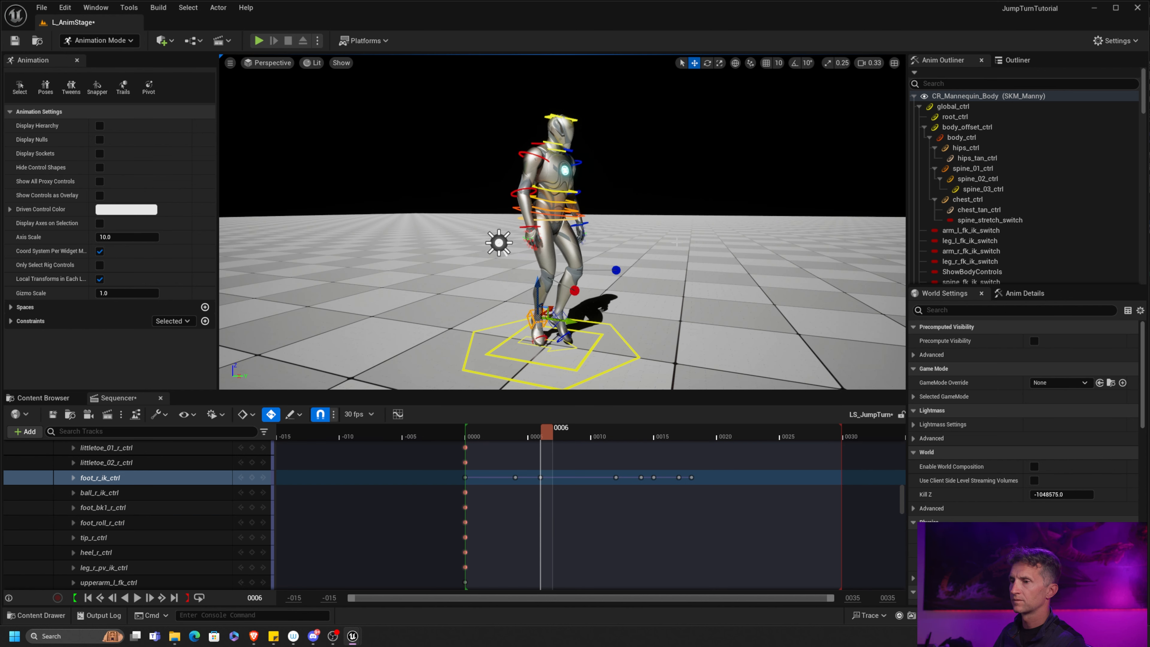
# Flip back and forth between the foot_r_ik_ctrl keys around frame 6 to compare the take-off poses.
pyautogui.press(',')
pyautogui.press('.')
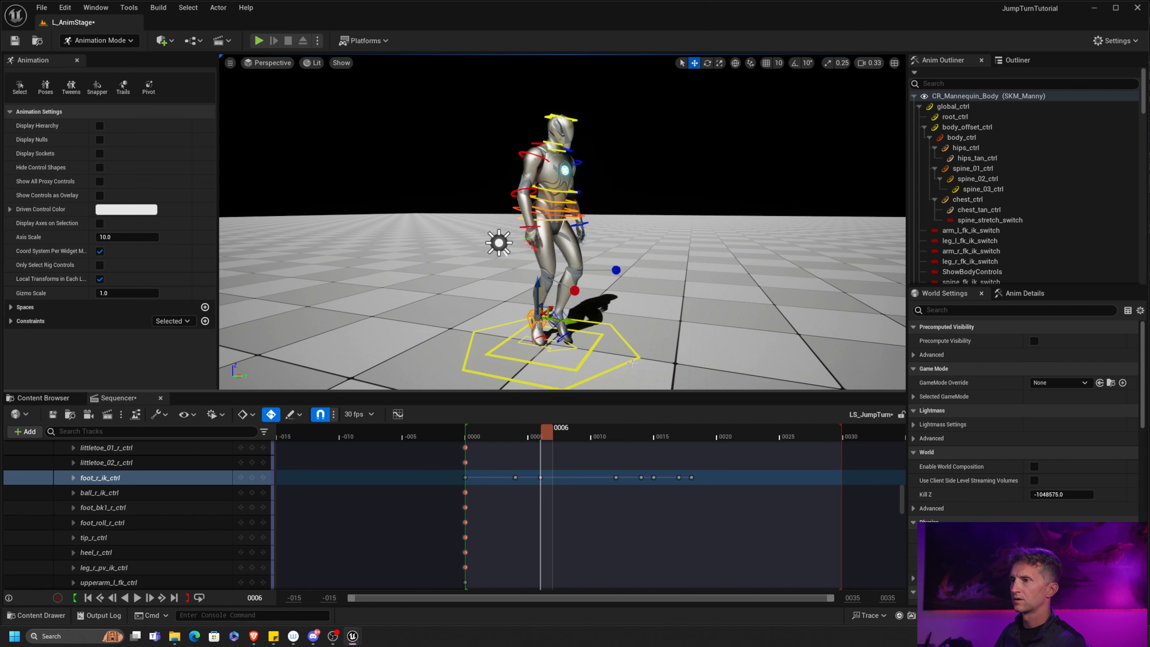
pyautogui.press(',')
pyautogui.press('.')
pyautogui.press(',')
pyautogui.press('.')
pyautogui.press('.')
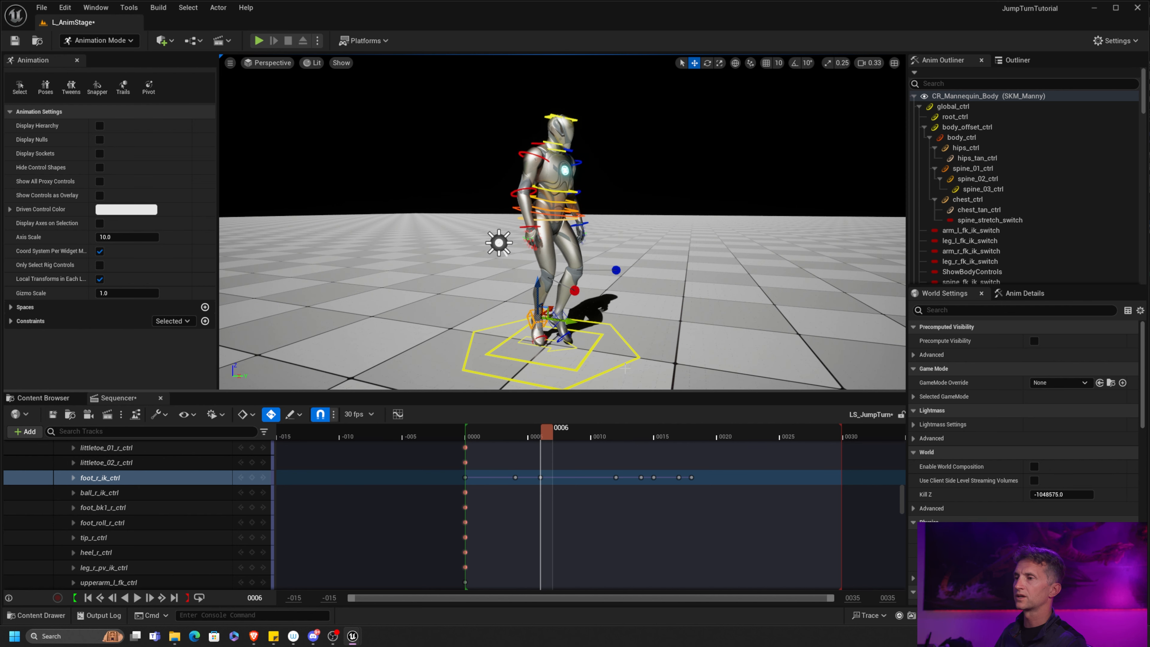
pyautogui.press(',')
pyautogui.press('.')
# At frame 12, bring the feet closer together by moving foot_r_ik_ctrl and the left foot's IK and roll controls inward.
pyautogui.moveTo(550, 255); pyautogui.dragTo(561, 255)
pyautogui.click(566, 267)
pyautogui.keyDown('shift'); pyautogui.click(560, 267); pyautogui.keyUp('shift')
pyautogui.moveTo(589, 268); pyautogui.dragTo(576, 268)
# Step through the left foot's keys between frames 4 and 14 to check the foot spacing during the jump.
pyautogui.moveTo(524, 312)
pyautogui.keyDown('alt'); pyautogui.mouseDown()
pyautogui.moveTo(550, 297)
pyautogui.moveTo(524, 296)
pyautogui.mouseUp(); pyautogui.keyUp('alt')
pyautogui.press(',')
pyautogui.press(',')
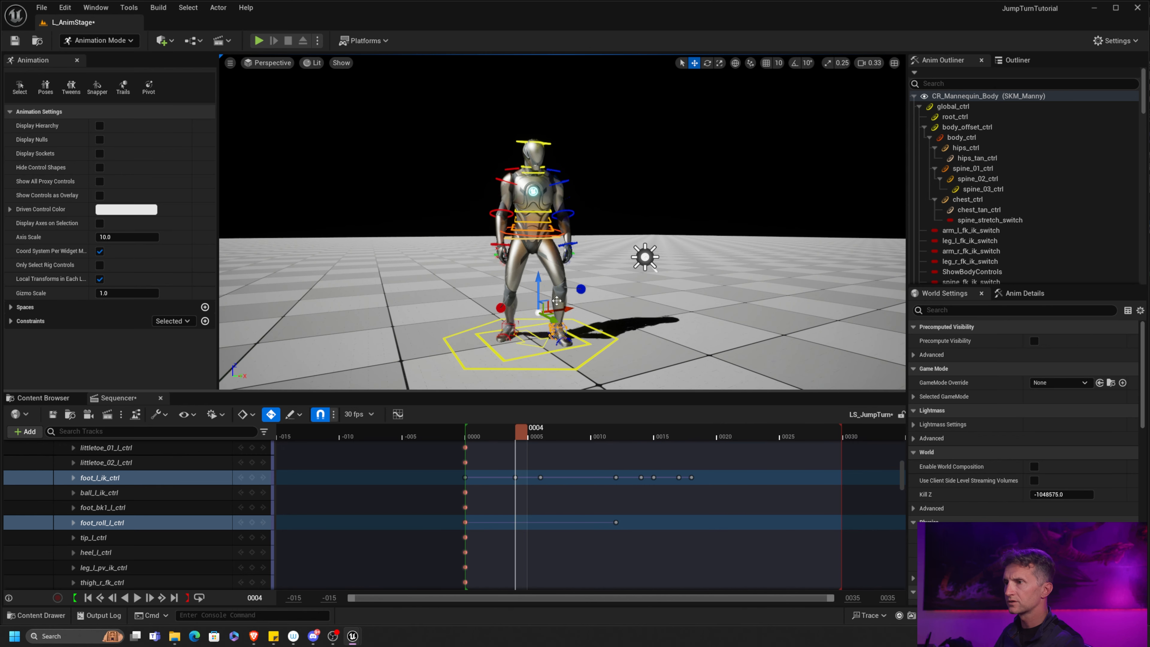
pyautogui.press('.')
pyautogui.press('.')
pyautogui.press('.')
pyautogui.press('.')
pyautogui.press('.')
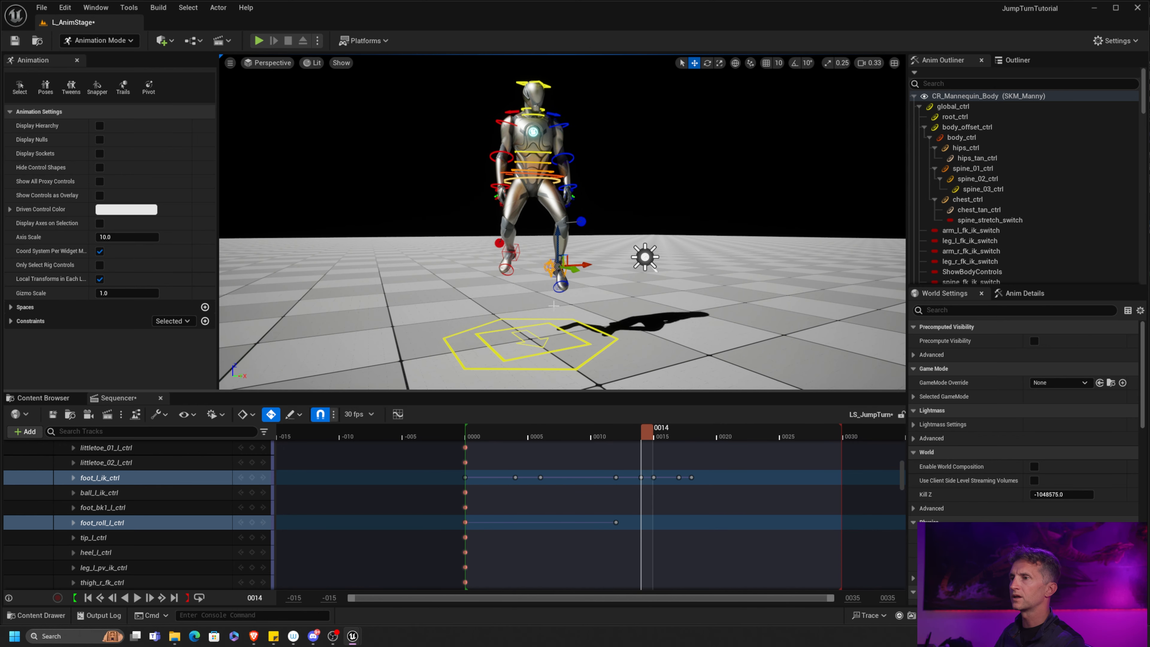
pyautogui.press(',')
pyautogui.press(',')
pyautogui.press(',')
pyautogui.press(',')
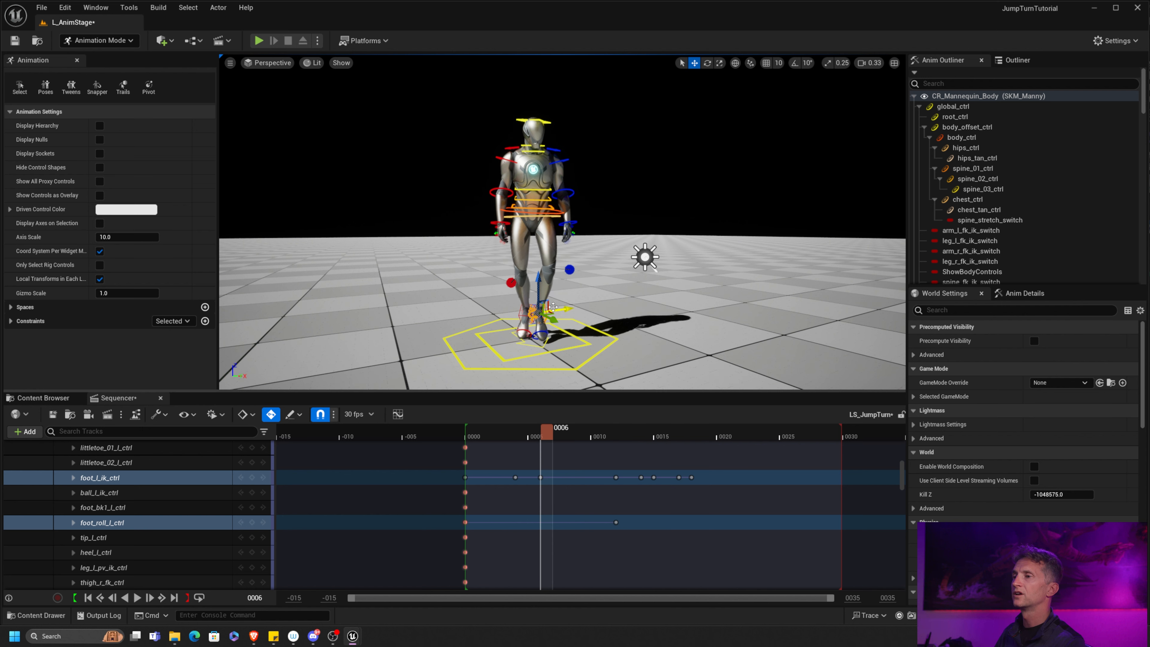
pyautogui.press('.')
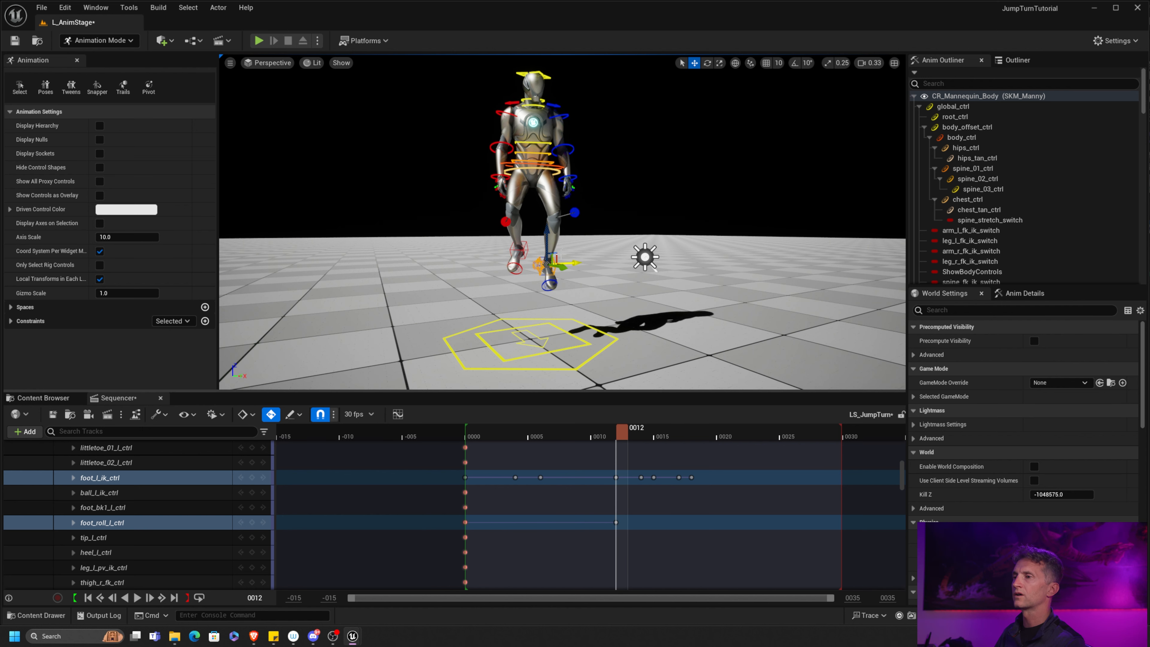
# Move the selected left foot controls further inward towards the right foot at frame 12 and compare with the previous key.
pyautogui.moveTo(578, 262); pyautogui.dragTo(560, 268)
pyautogui.press(',')
pyautogui.press('.')
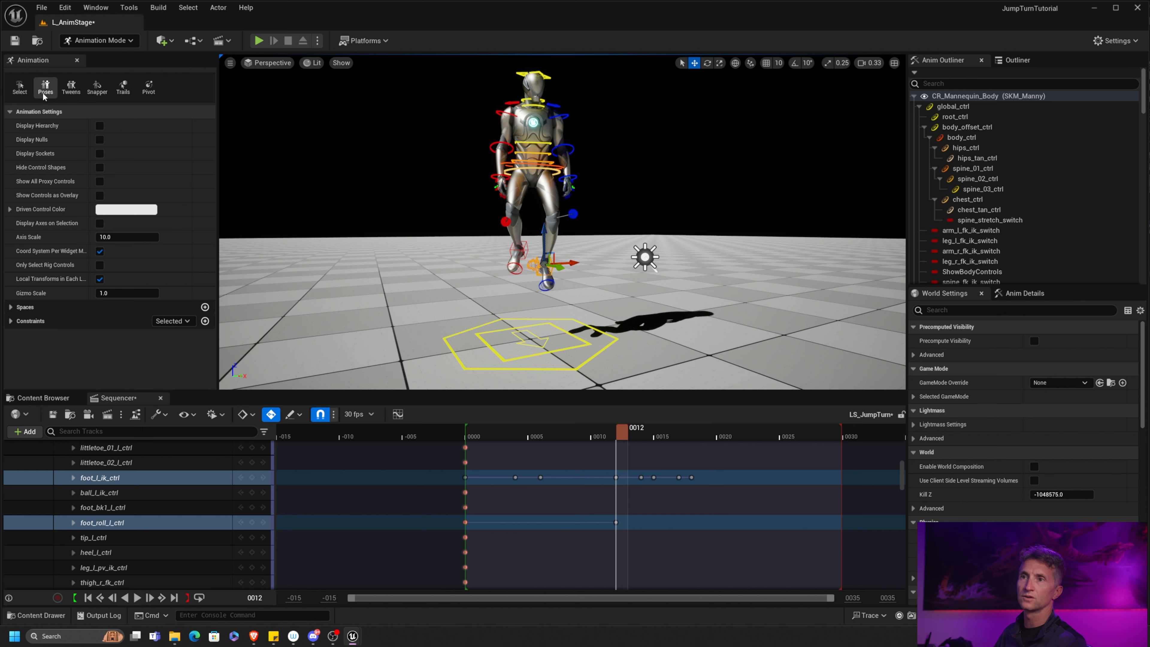
# Turn on Show Trails in the Motion Trail settings and display the trail of foot_l_ik_ctrl.
pyautogui.click(123, 86)
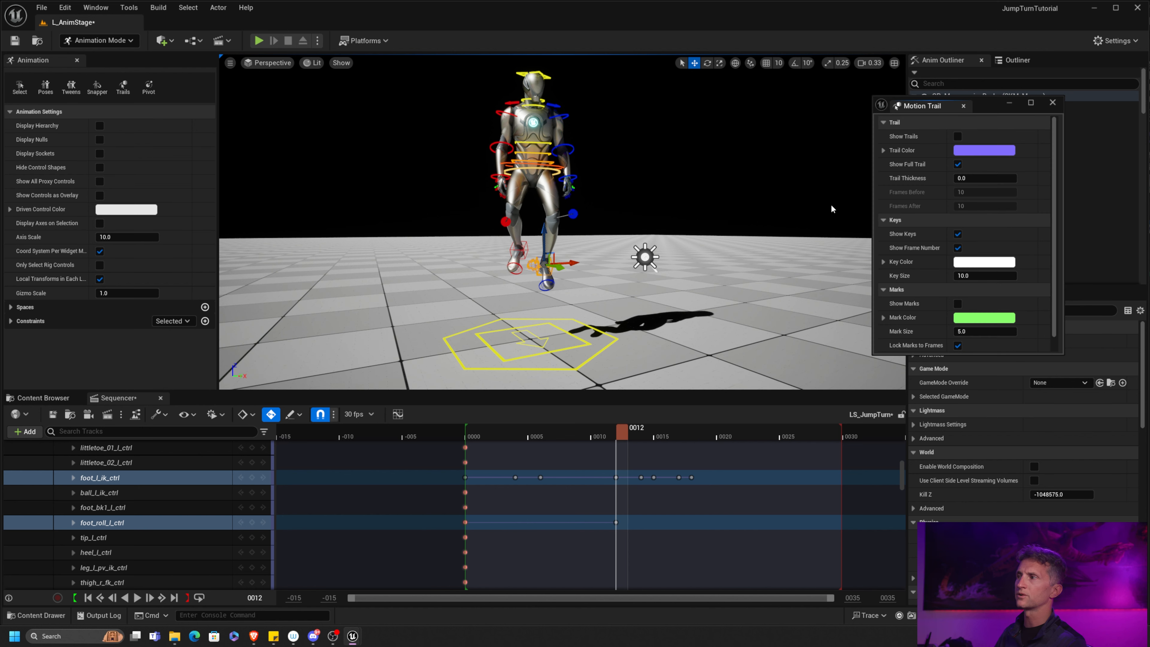
pyautogui.click(957, 136)
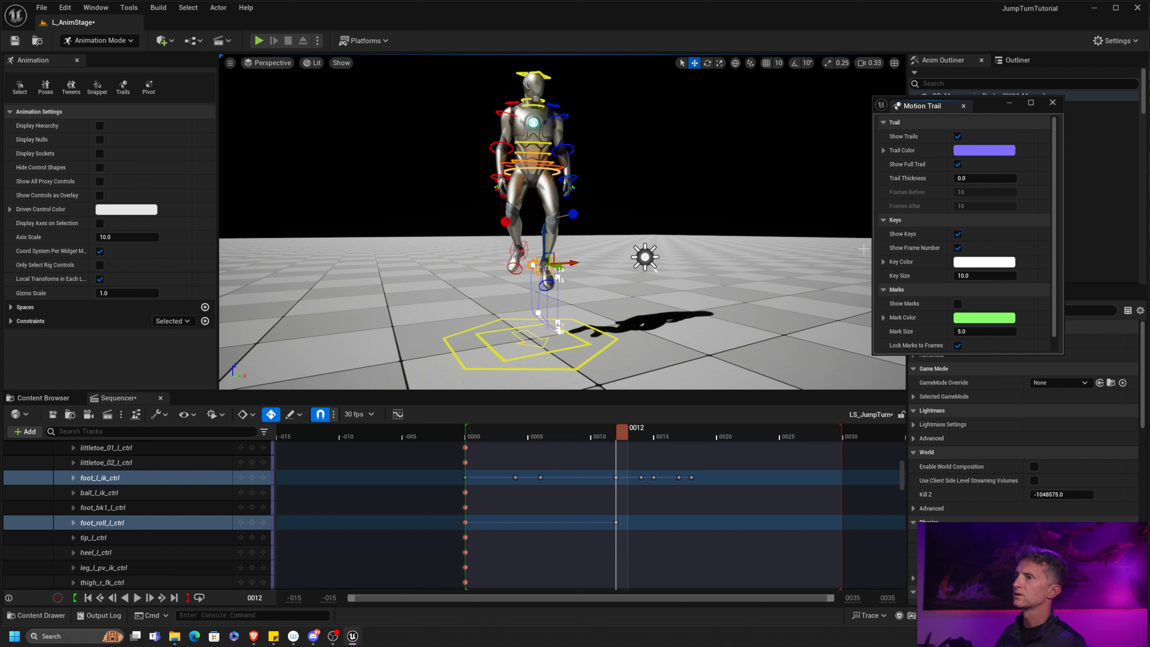
pyautogui.moveTo(561, 222); pyautogui.dragTo(482, 223, button='right')
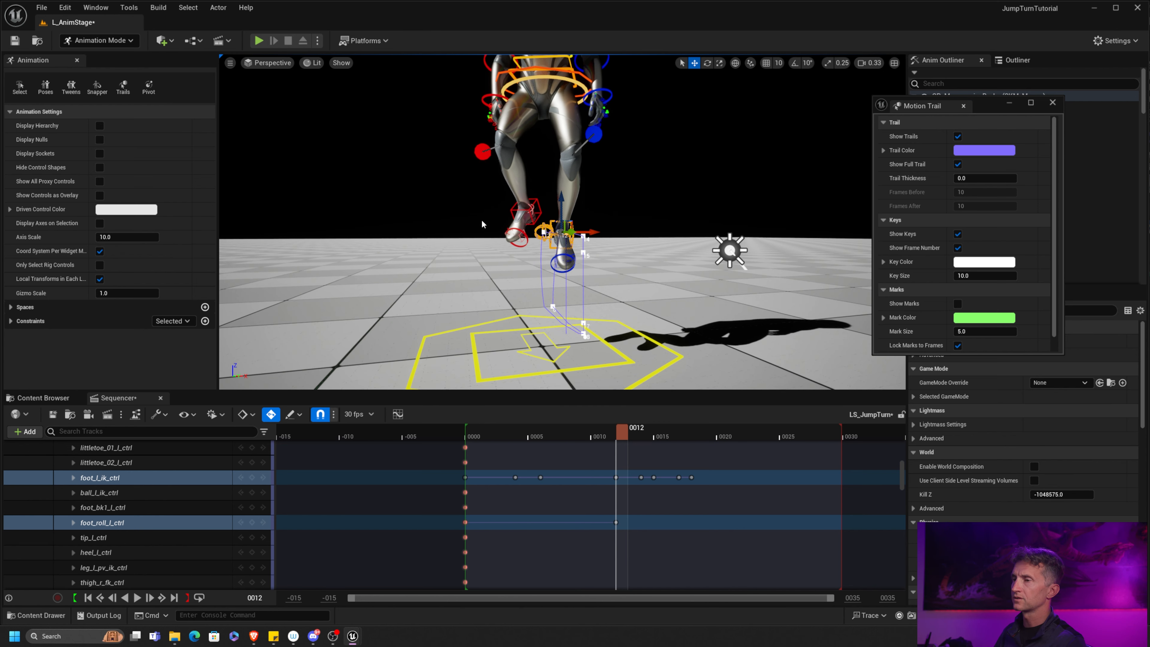
pyautogui.click(542, 223)
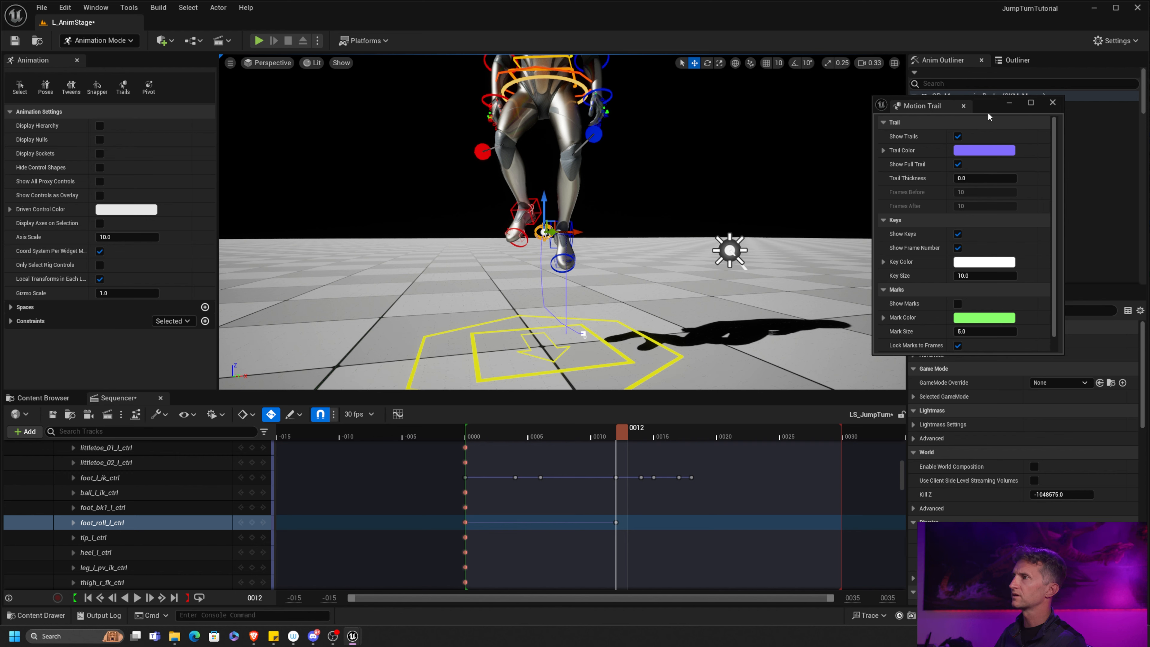
pyautogui.moveTo(992, 114); pyautogui.dragTo(1015, 133)
pyautogui.click(1076, 121)
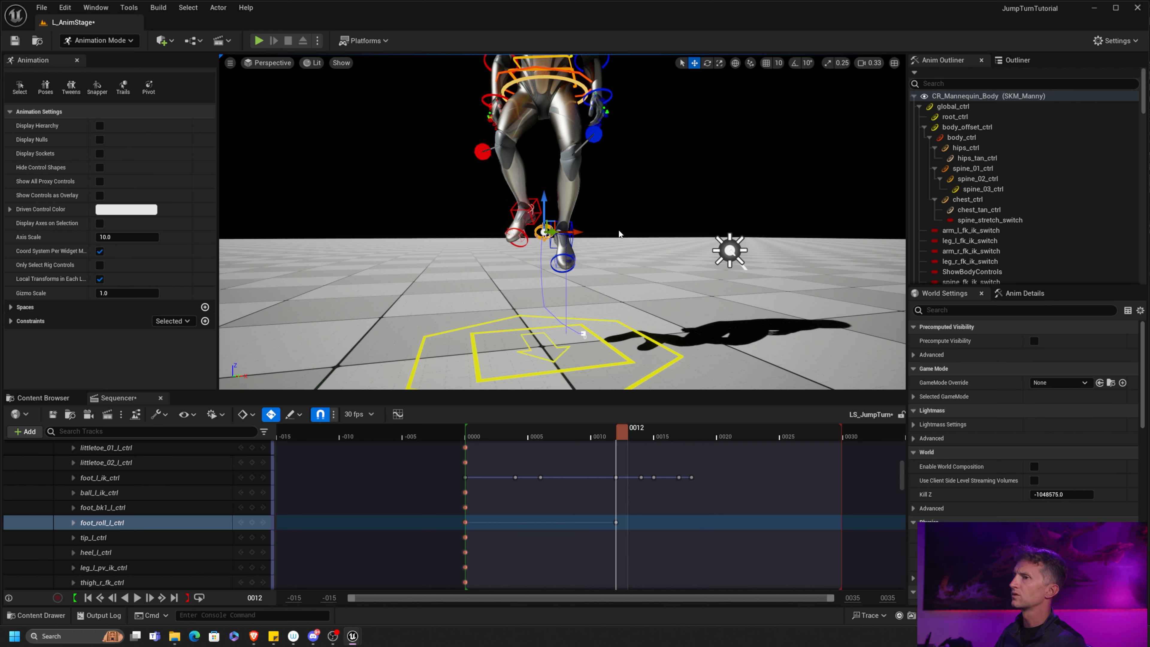
pyautogui.click(563, 236)
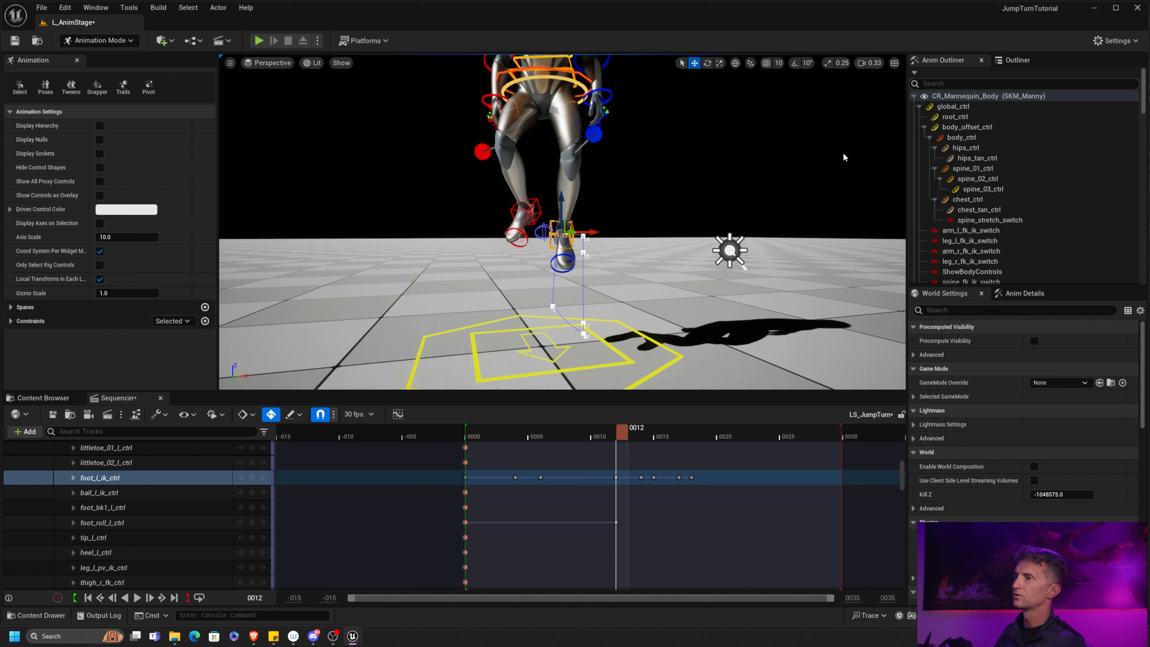
# Raise foot_l_ik_ctrl slightly at frame 14 to refine the left foot's arc.
pyautogui.keyDown('alt'); pyautogui.moveTo(582, 264); pyautogui.dragTo(548, 253); pyautogui.keyUp('alt')
pyautogui.keyDown('alt'); pyautogui.moveTo(510, 364); pyautogui.dragTo(520, 371); pyautogui.keyUp('alt')
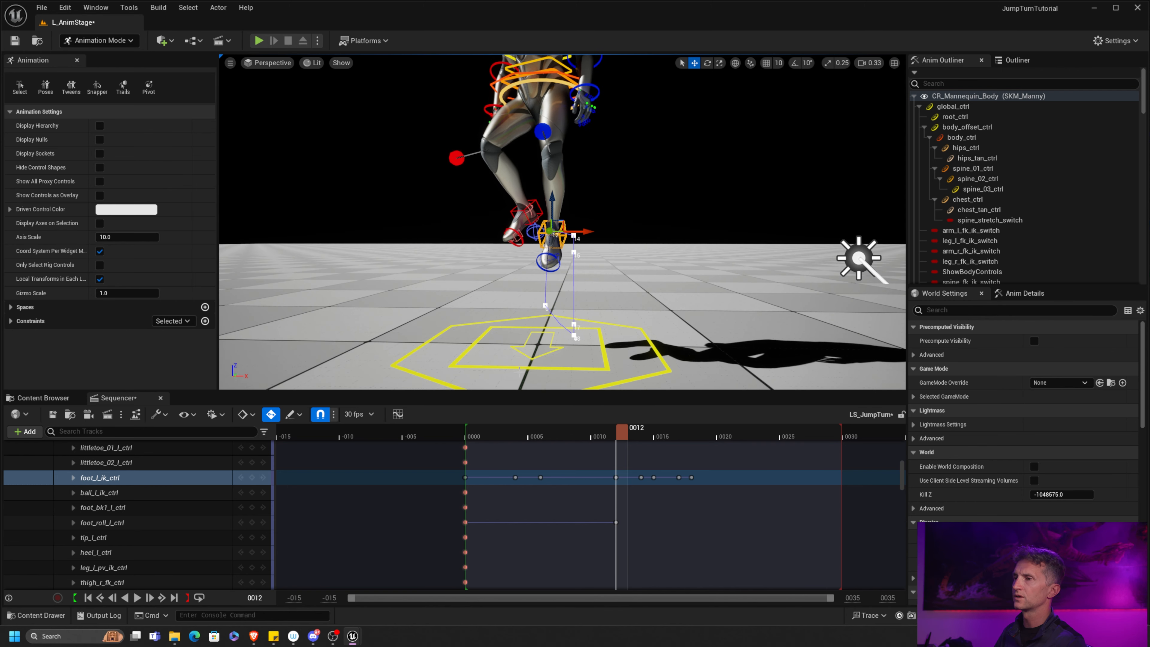
pyautogui.moveTo(620, 435); pyautogui.dragTo(647, 437)
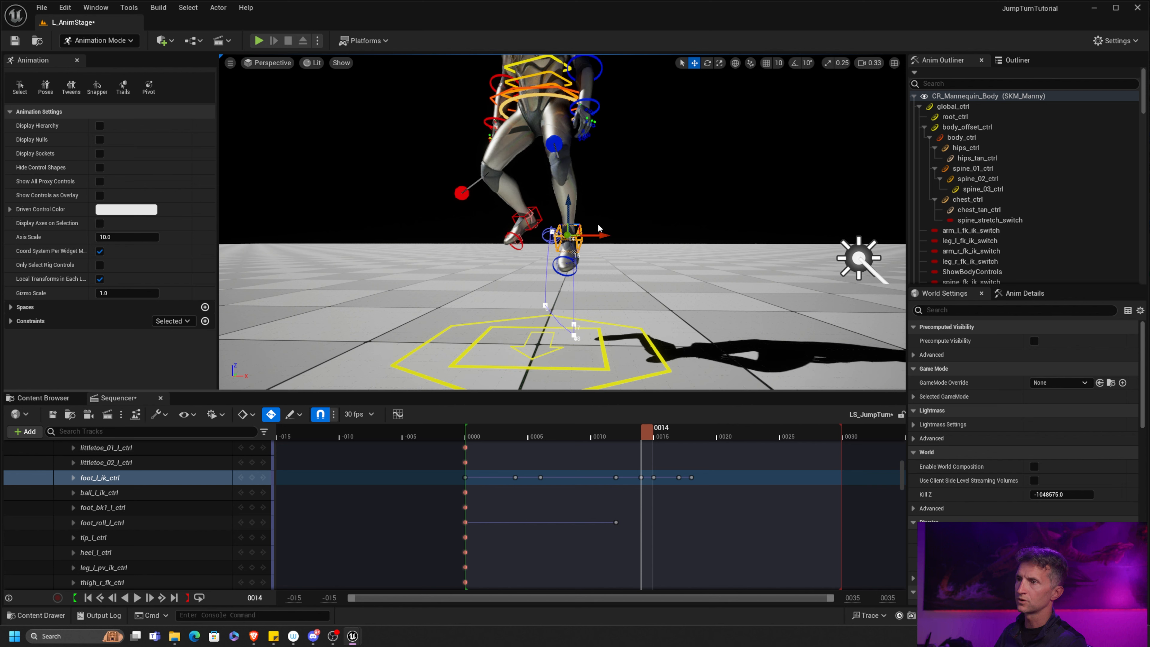
pyautogui.moveTo(567, 215); pyautogui.dragTo(567, 210)
pyautogui.keyDown('alt'); pyautogui.moveTo(609, 301); pyautogui.dragTo(635, 303); pyautogui.keyUp('alt')
# Step back and forth through the foot_l_ik_ctrl keys to examine the left foot's arc during the jump.
pyautogui.press(',')
pyautogui.press(',')
pyautogui.press('.')
pyautogui.press('.')
pyautogui.press('.')
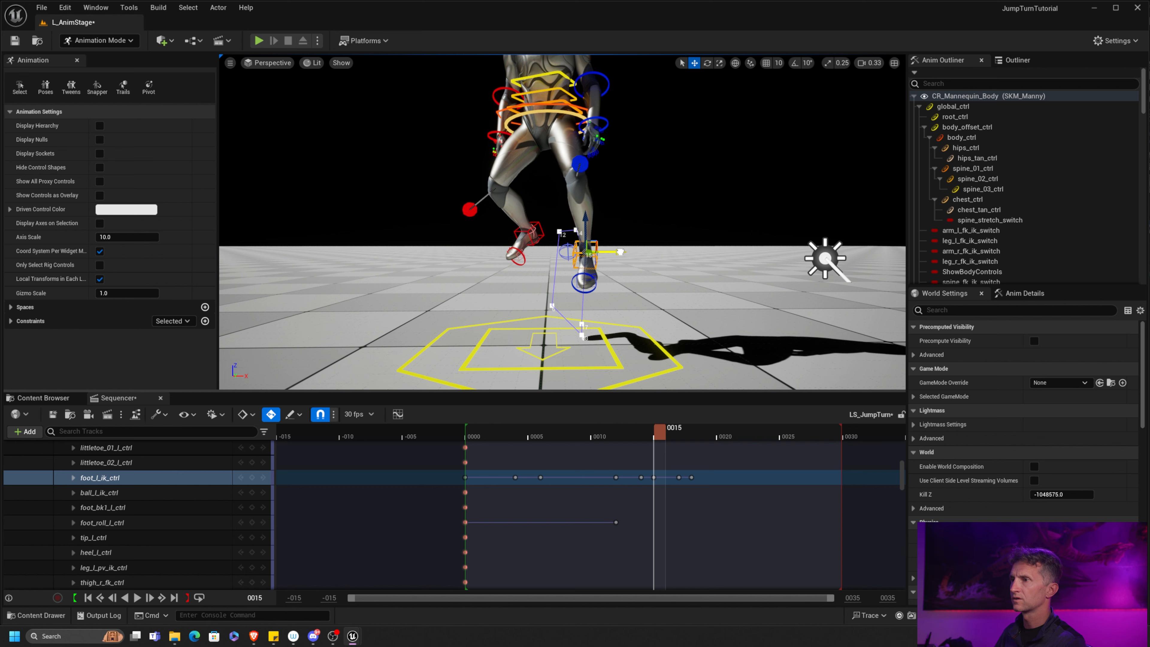
pyautogui.press('.')
pyautogui.press(',')
pyautogui.press(',')
pyautogui.press(',')
pyautogui.press(',')
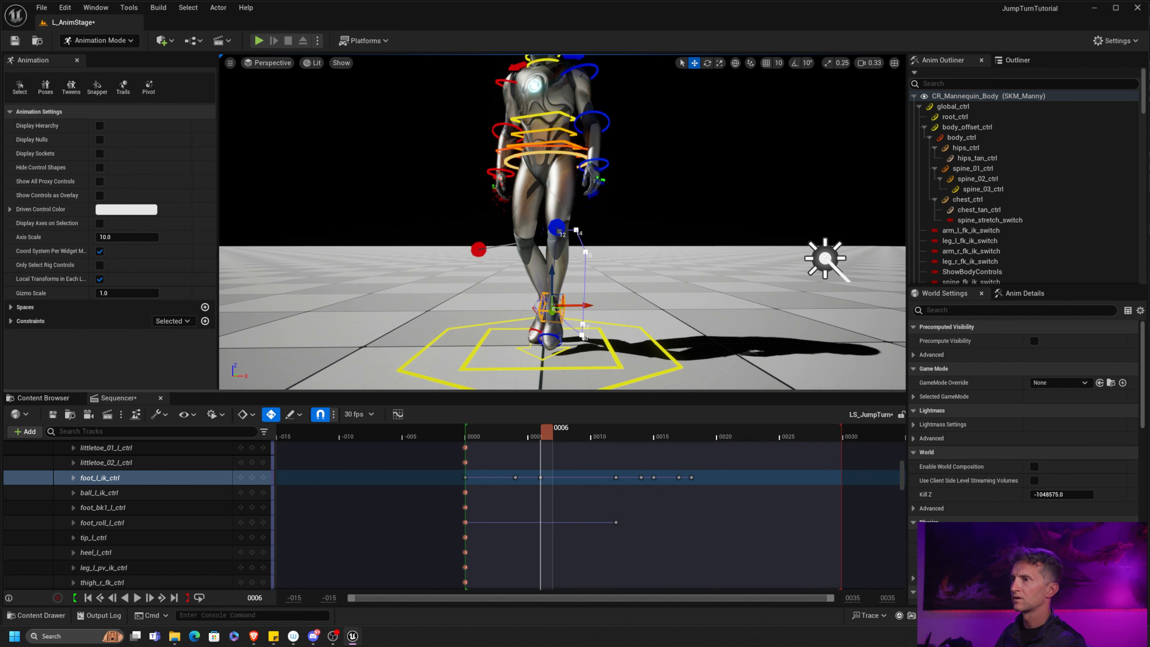
pyautogui.press(',')
pyautogui.press('.')
pyautogui.press('.')
pyautogui.press('.')
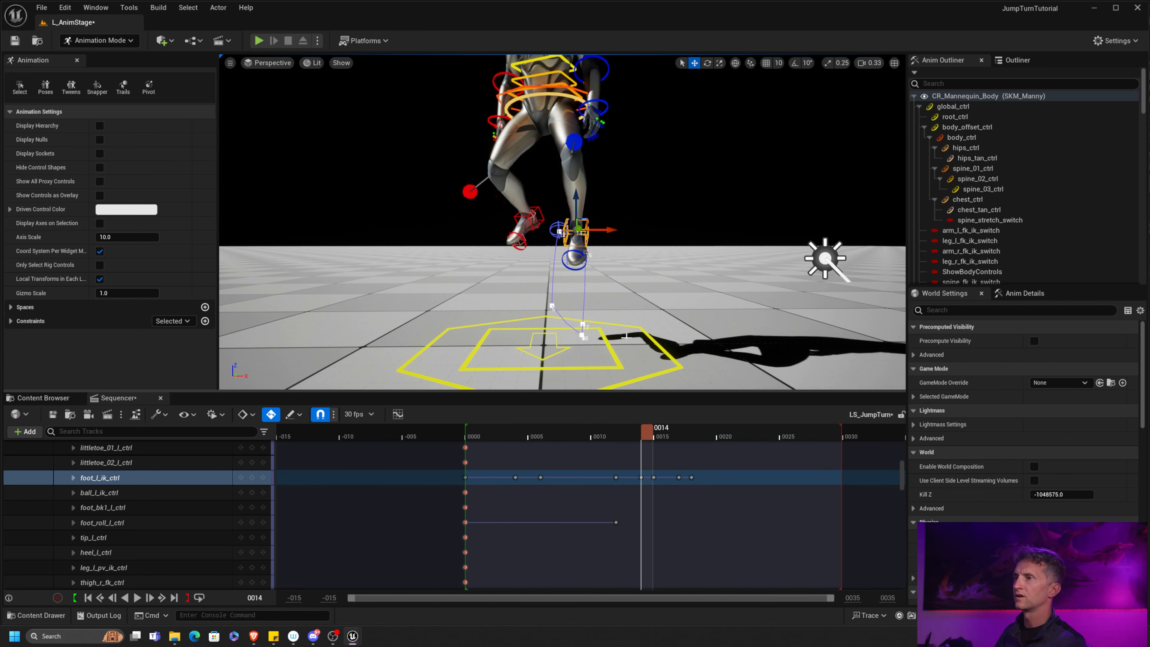
pyautogui.press(',')
pyautogui.press(',')
pyautogui.press('.')
pyautogui.press('.')
# Select foot_r_ik_ctrl and step through its take-off, mid-air and landing keys to examine the right foot's trail.
pyautogui.click(545, 213)
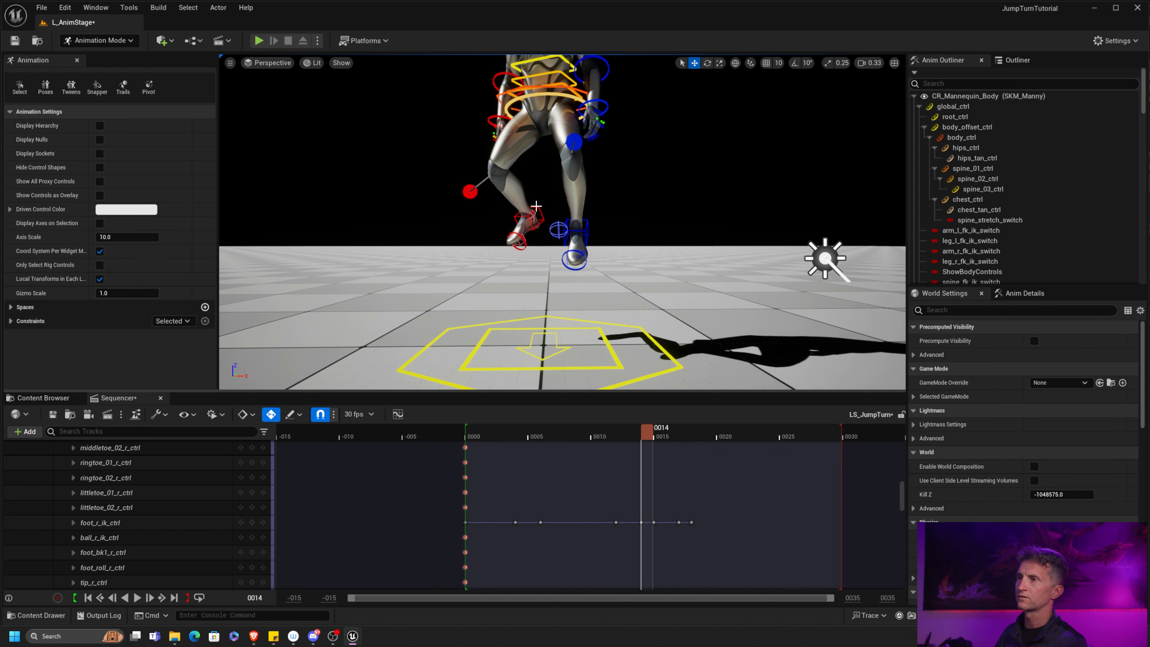
pyautogui.click(536, 207)
pyautogui.press('.')
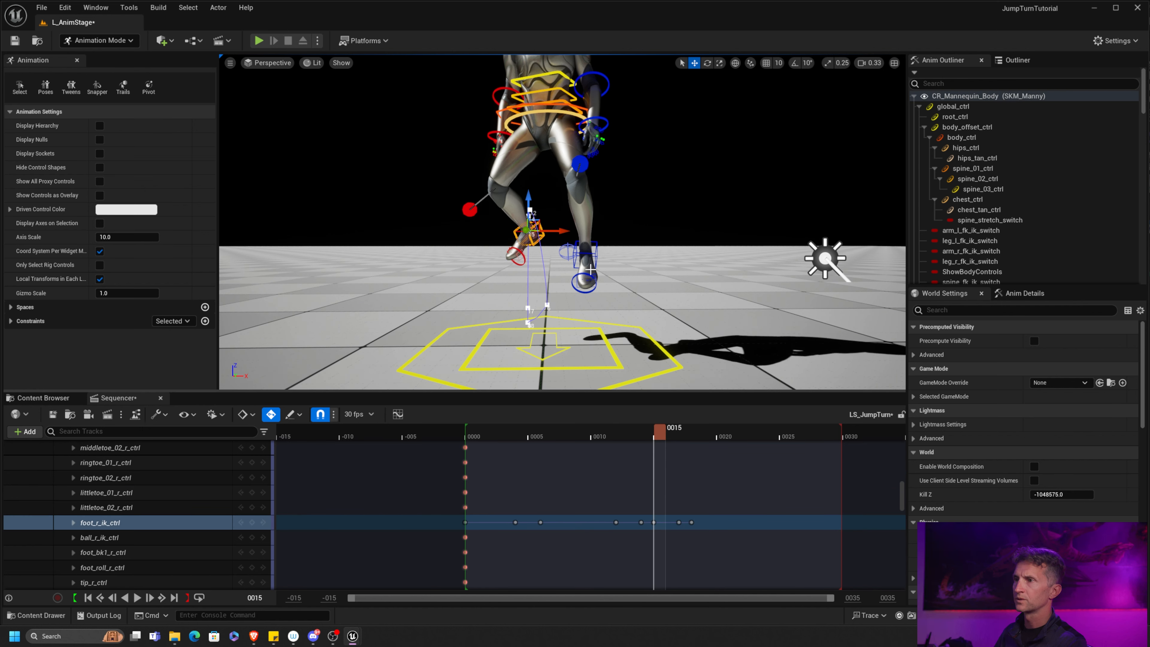
pyautogui.press('.')
pyautogui.press(',')
pyautogui.press(',')
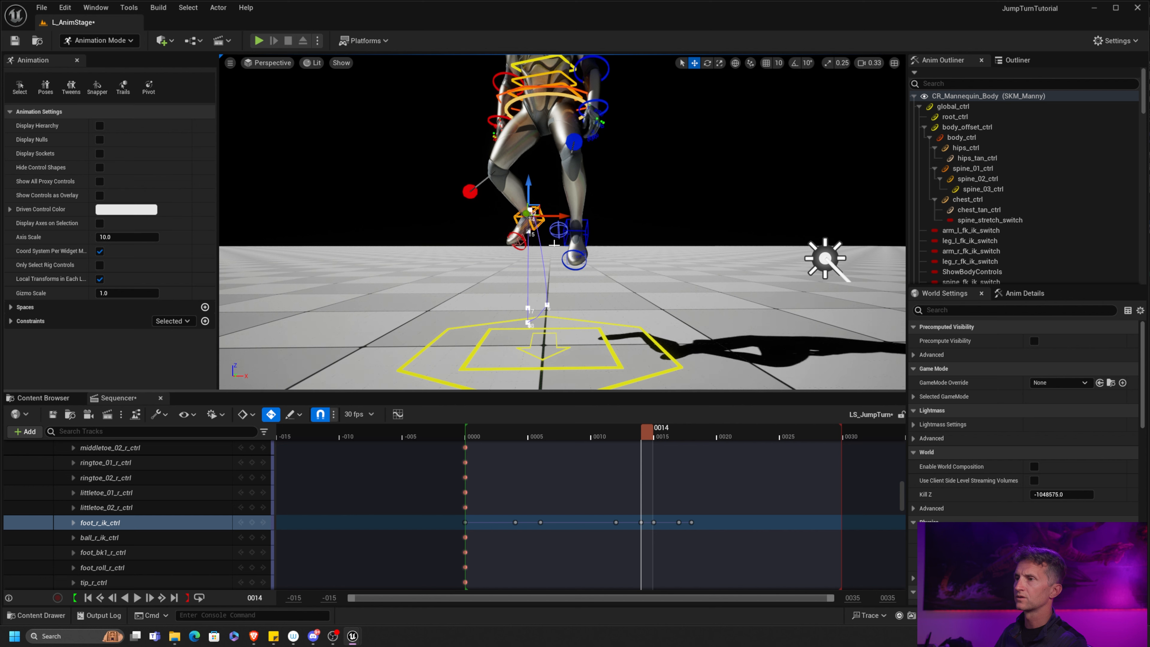
pyautogui.press(',')
pyautogui.press('.')
pyautogui.press(',')
pyautogui.press(',')
pyautogui.press(',')
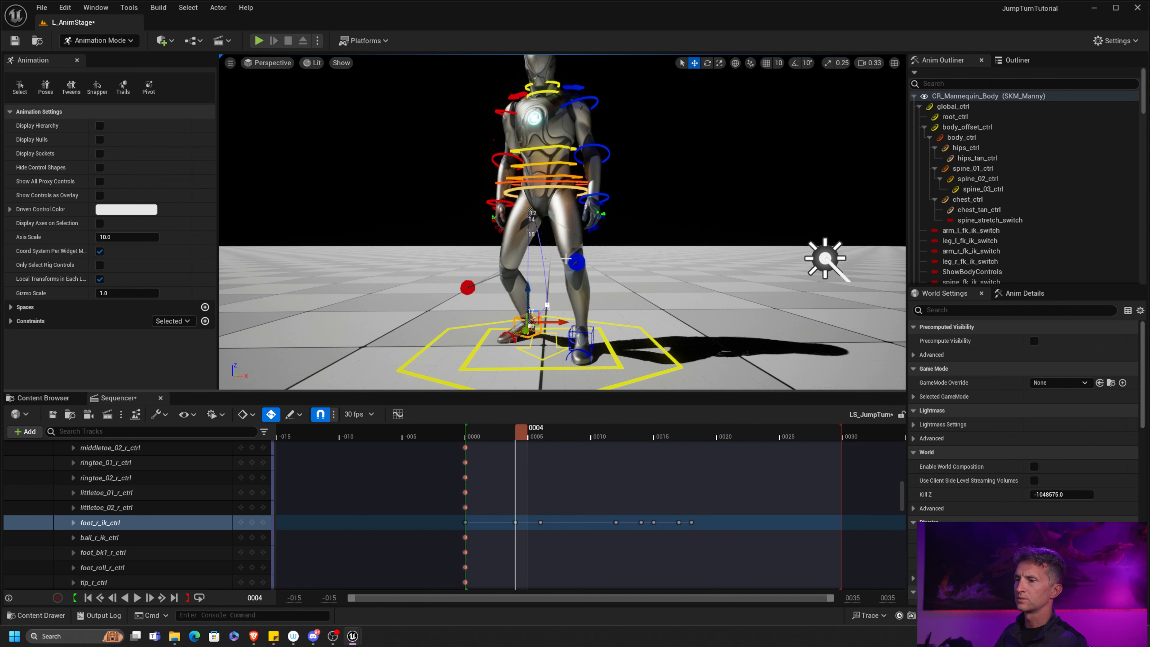
pyautogui.press(',')
pyautogui.press('.')
pyautogui.press('.')
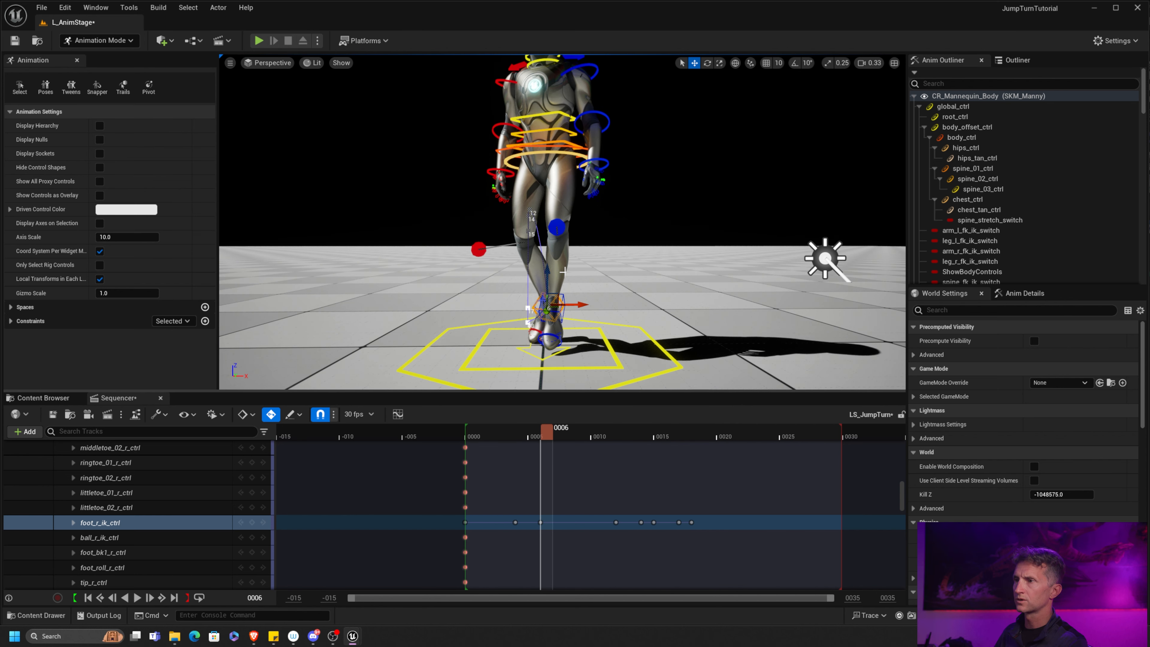
# Move foot_r_ik_ctrl inward towards the left foot at frame 12 and slightly outward at frame 15.
pyautogui.press('.')
pyautogui.moveTo(564, 210); pyautogui.dragTo(571, 212)
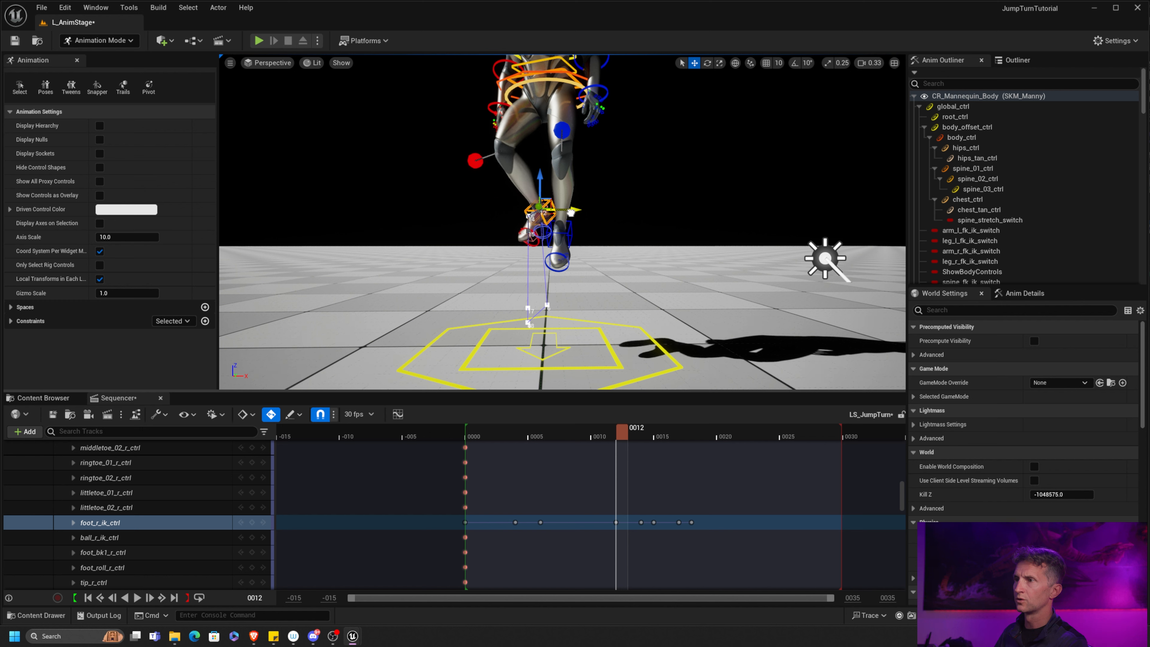
pyautogui.press('.')
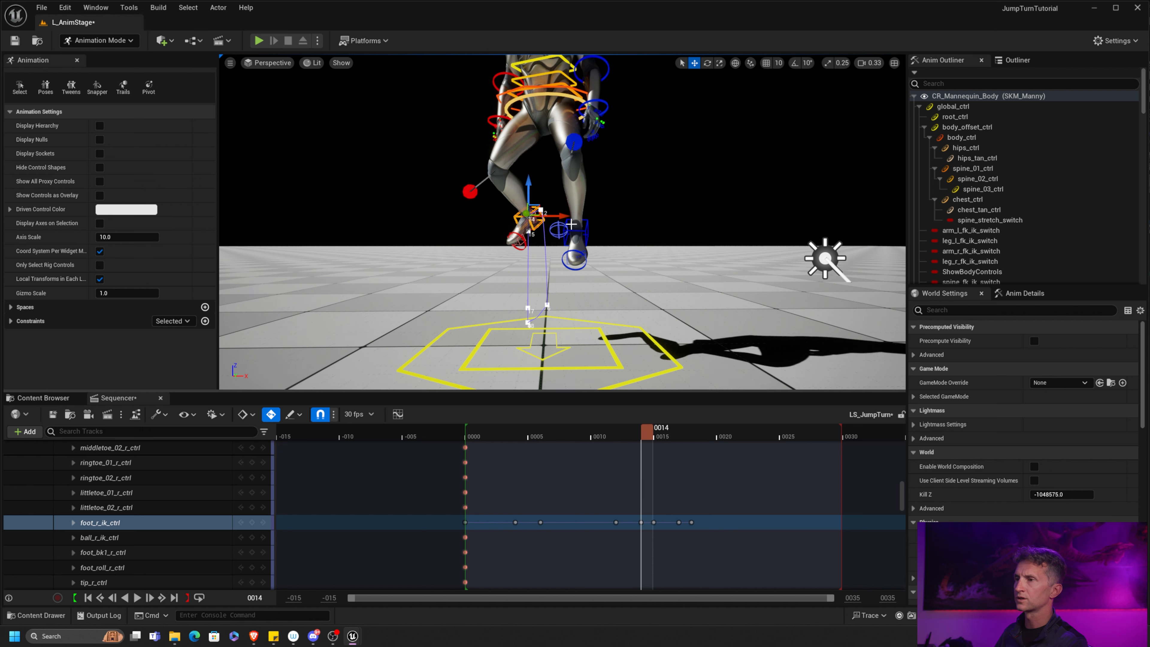
pyautogui.press('.')
pyautogui.moveTo(562, 231); pyautogui.dragTo(557, 230)
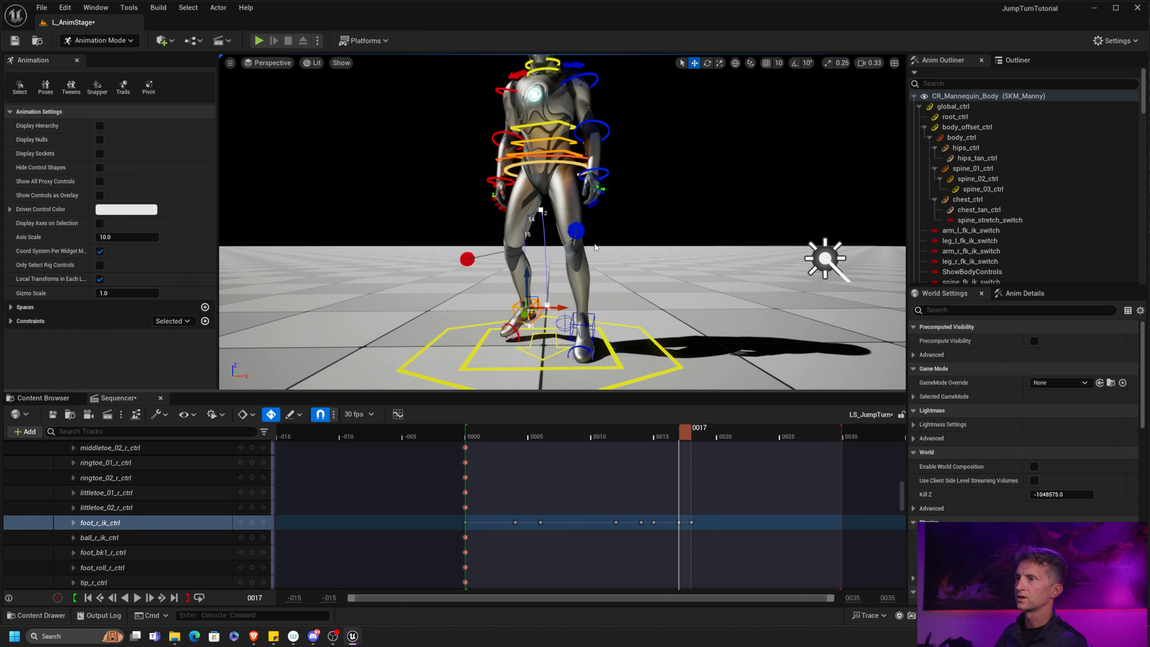
# Review the right foot's keys from the side and move foot_r_ik_ctrl slightly forward at frame 14.
pyautogui.keyDown('alt'); pyautogui.moveTo(595, 248); pyautogui.dragTo(769, 243); pyautogui.keyUp('alt')
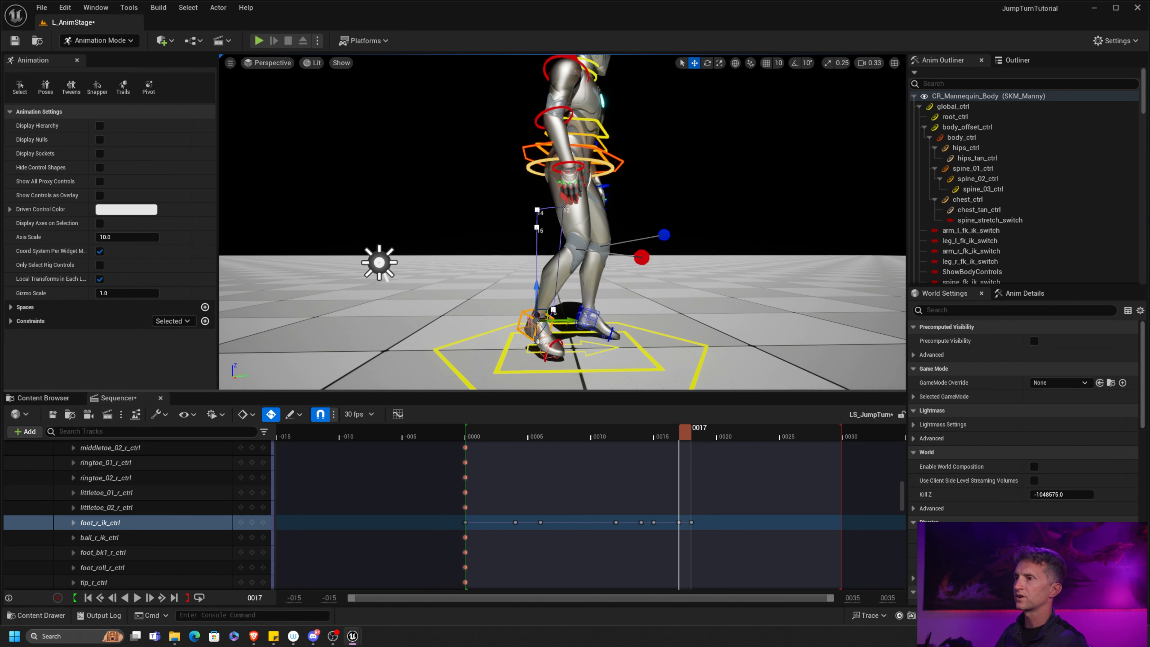
pyautogui.press(',')
pyautogui.press(',')
pyautogui.press(',')
pyautogui.press(',')
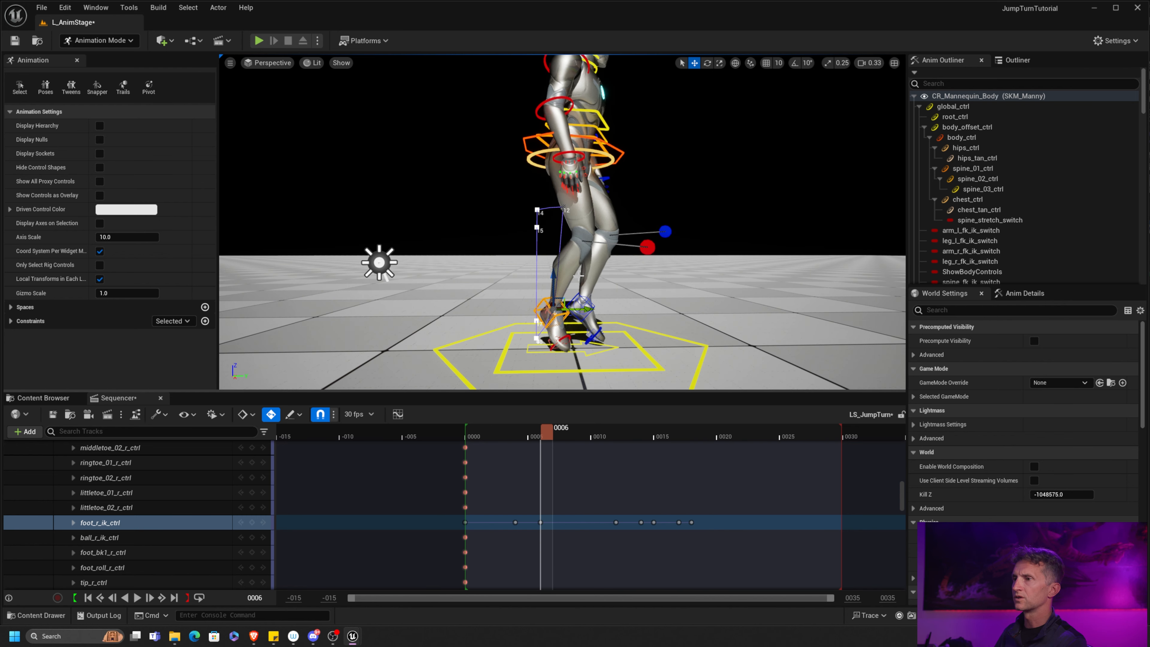
pyautogui.press(',')
pyautogui.press('.')
pyautogui.press('.')
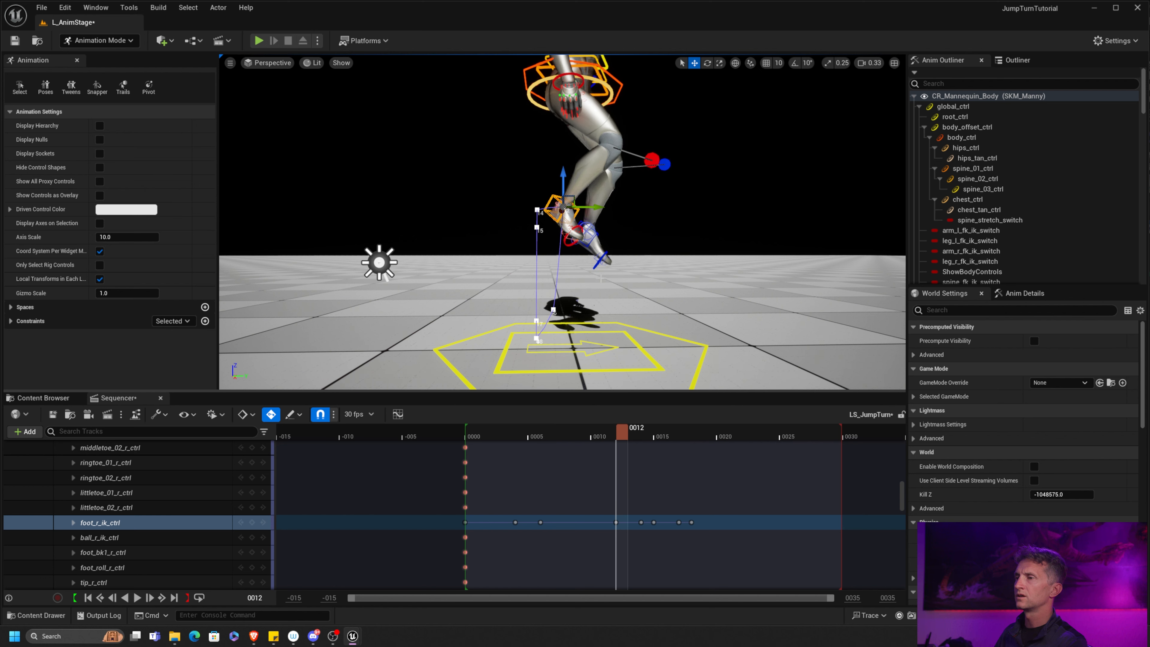
pyautogui.press('.')
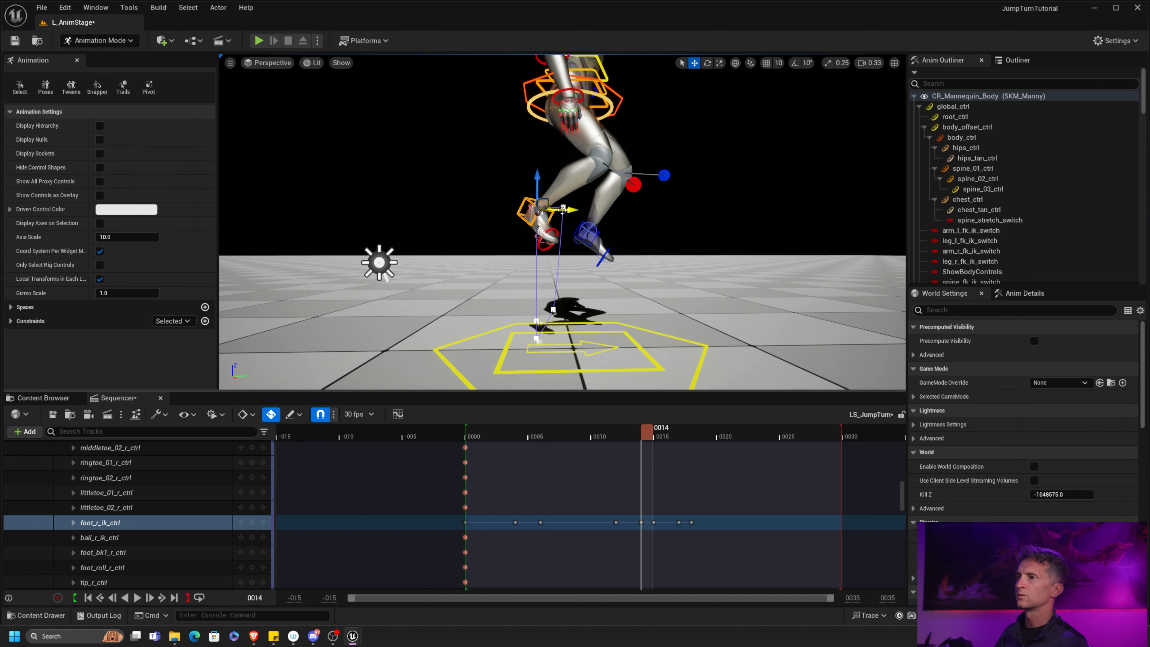
pyautogui.moveTo(563, 210); pyautogui.dragTo(573, 210)
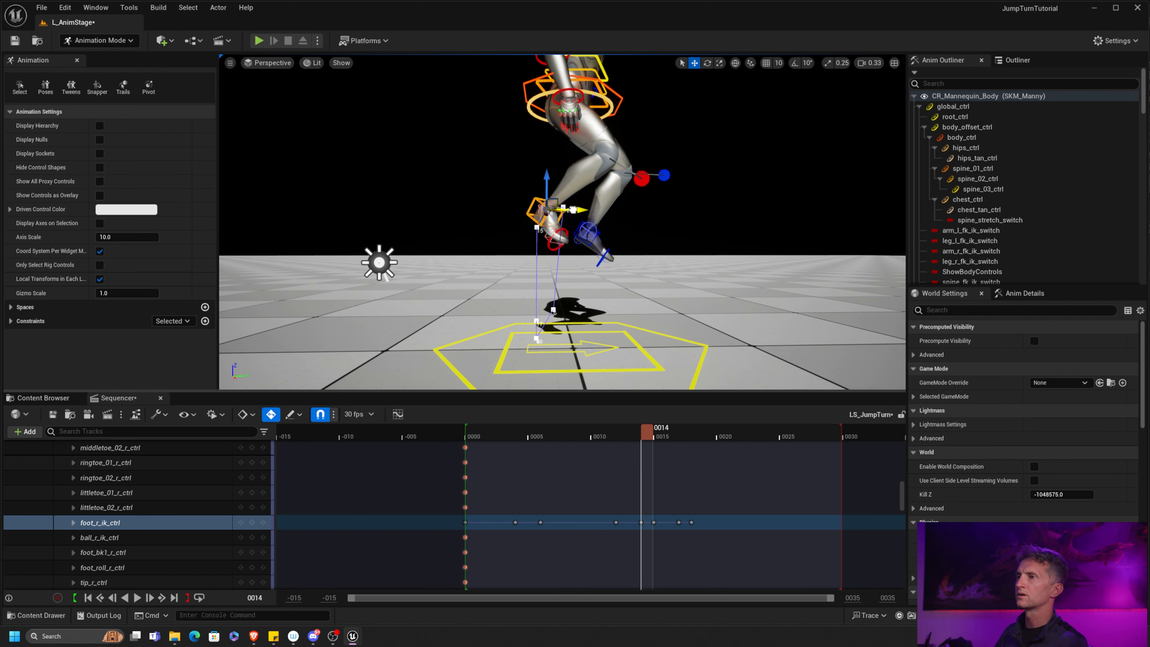
# Step through the foot_r_ik_ctrl keys in side view to check the right foot's forward spacing through the jump.
pyautogui.press(',')
pyautogui.press('.')
pyautogui.press('.')
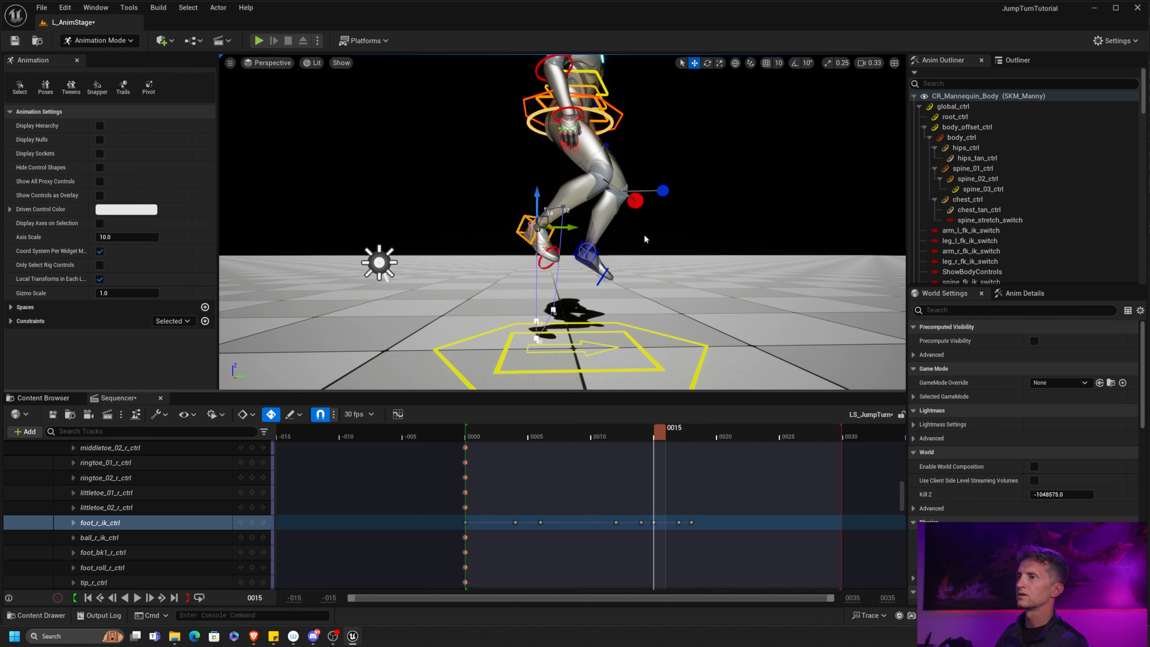
pyautogui.press('.')
pyautogui.press('.')
pyautogui.press(',')
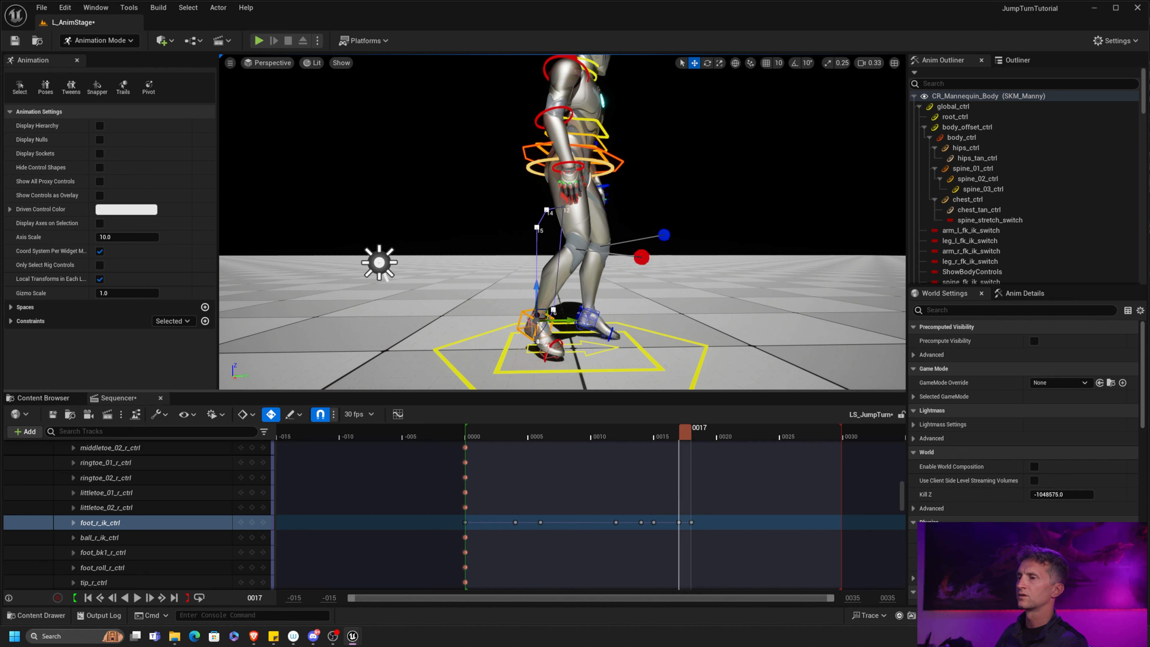
pyautogui.press(',')
pyautogui.press(',')
pyautogui.press(',')
pyautogui.press(',')
pyautogui.press('.')
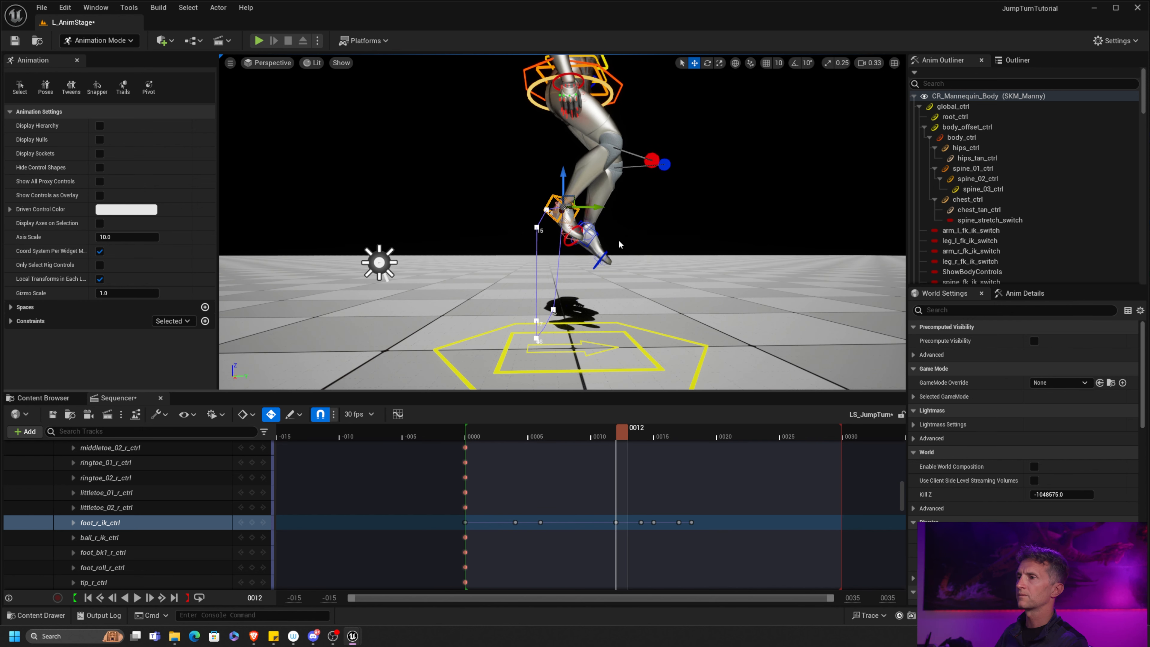
pyautogui.press('.')
# Select foot_l_ik_ctrl and flip between its keys at frames 12 and 14 to compare the left foot's side-view spacing.
pyautogui.click(577, 231)
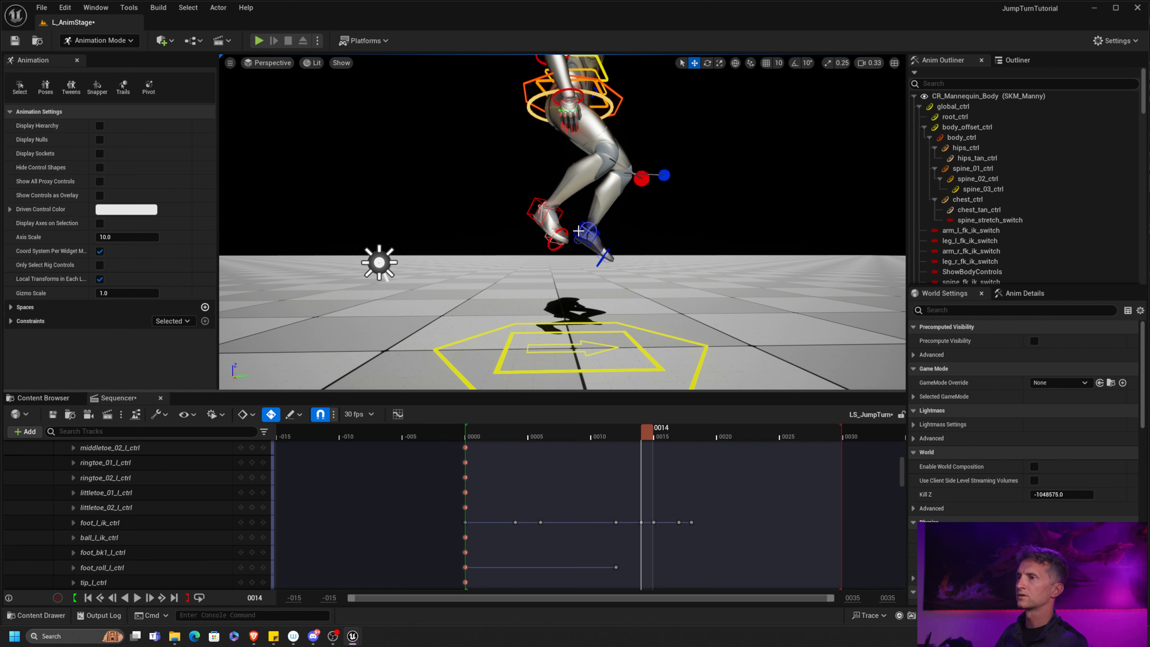
pyautogui.click(584, 231)
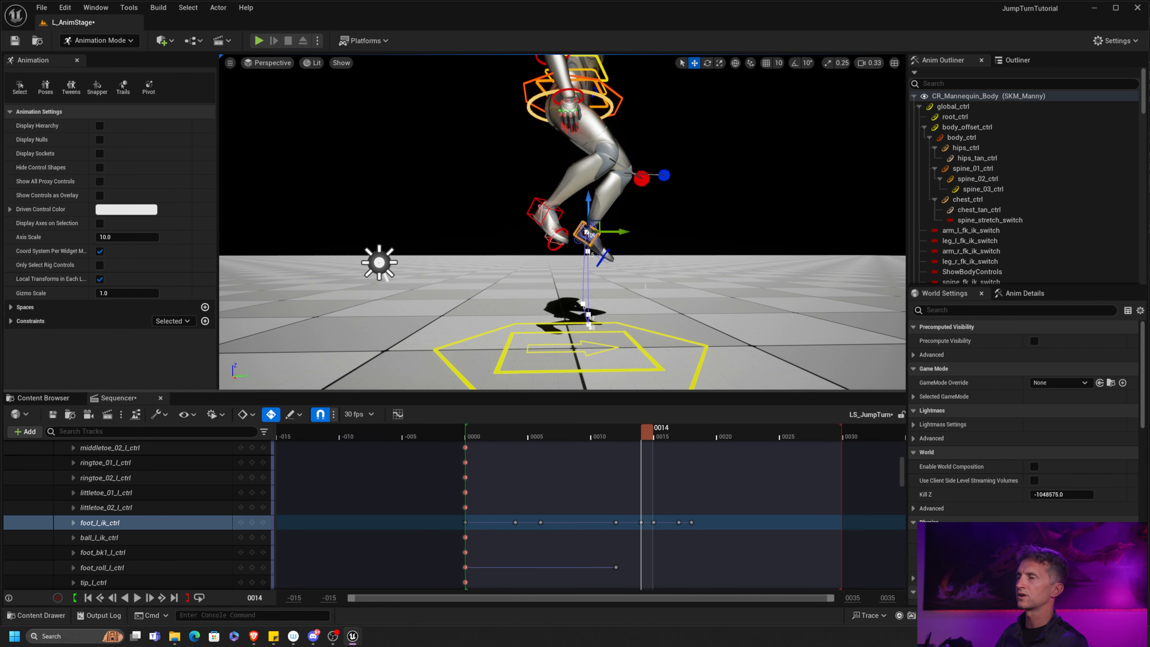
pyautogui.press(',')
pyautogui.press(',')
pyautogui.press('.')
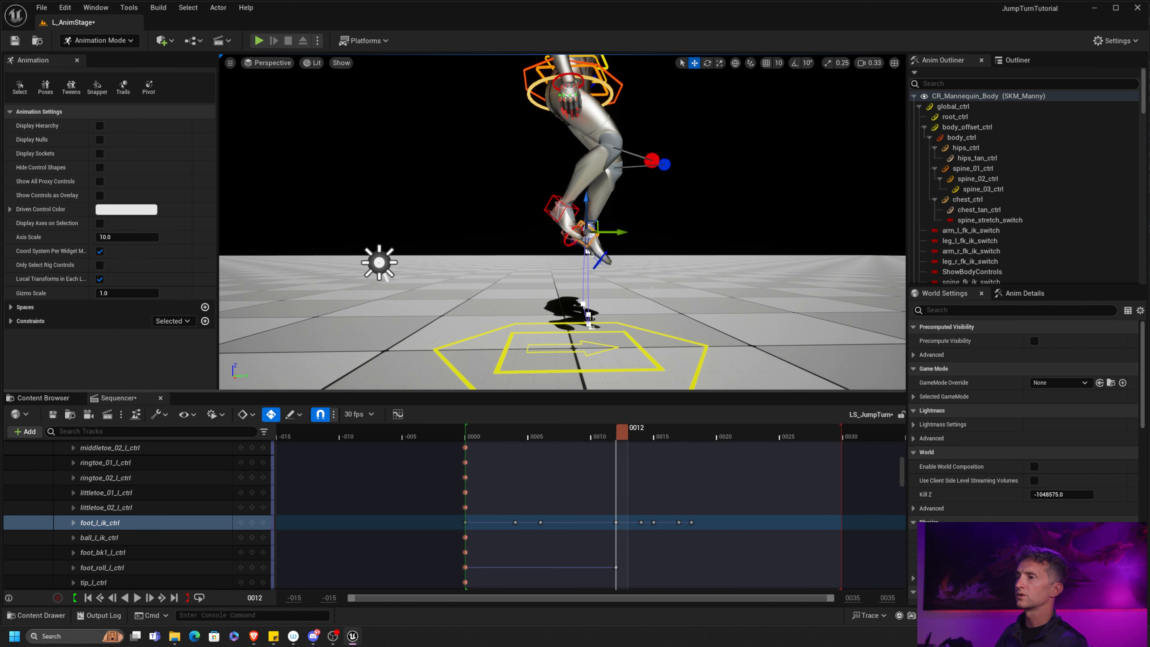
pyautogui.press('.')
pyautogui.press(',')
pyautogui.press('.')
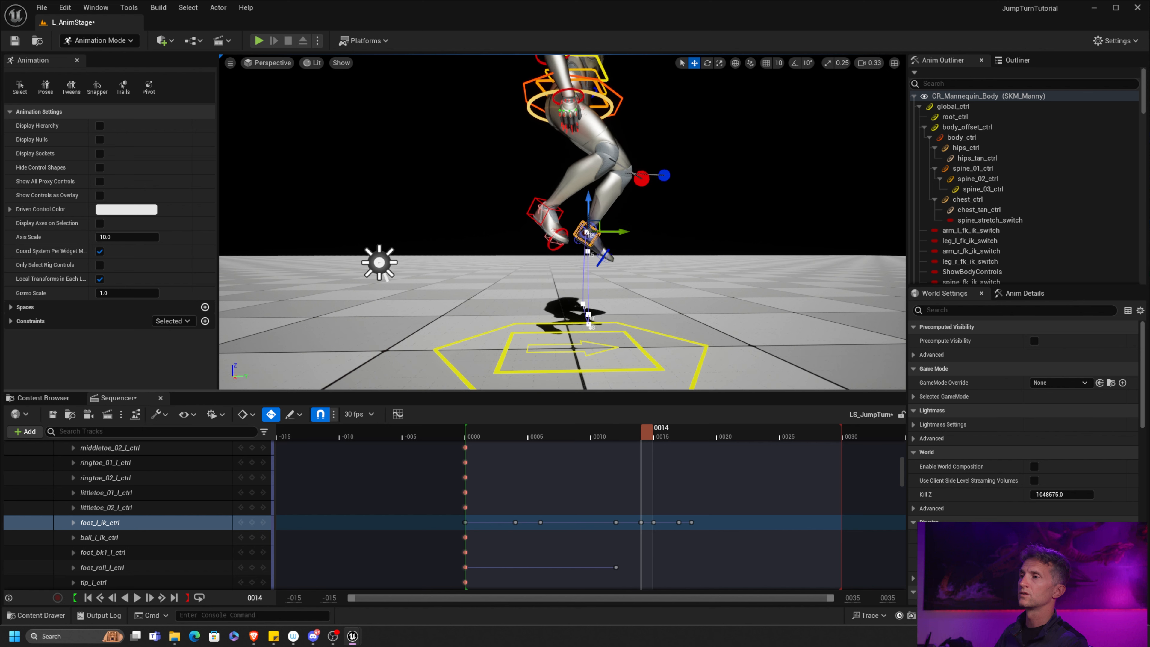
# Nudge foot_l_ik_ctrl slightly backward at frame 12 and forward at frames 14 and 15, comparing neighbouring keys.
pyautogui.press(',')
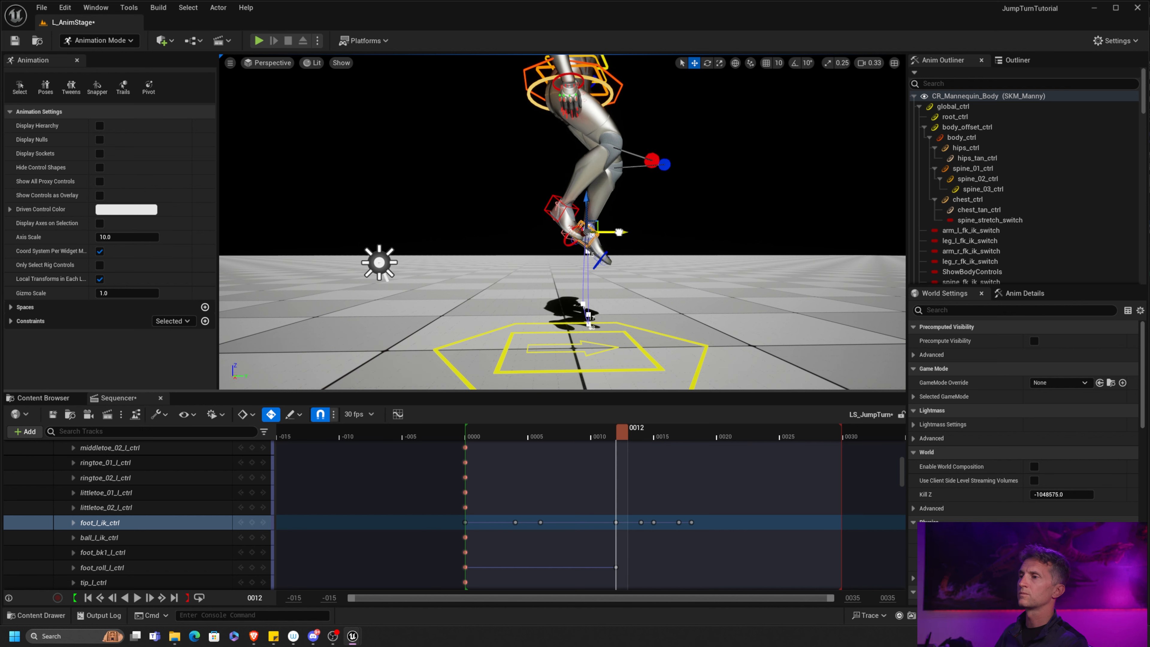
pyautogui.press('.')
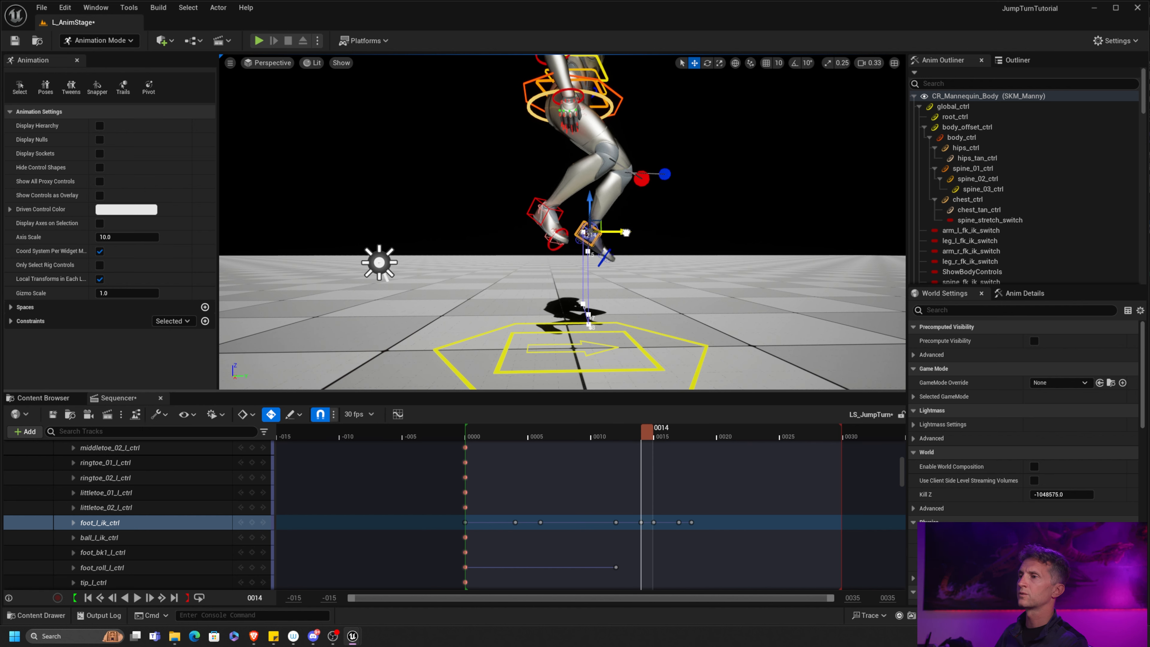
pyautogui.press('.')
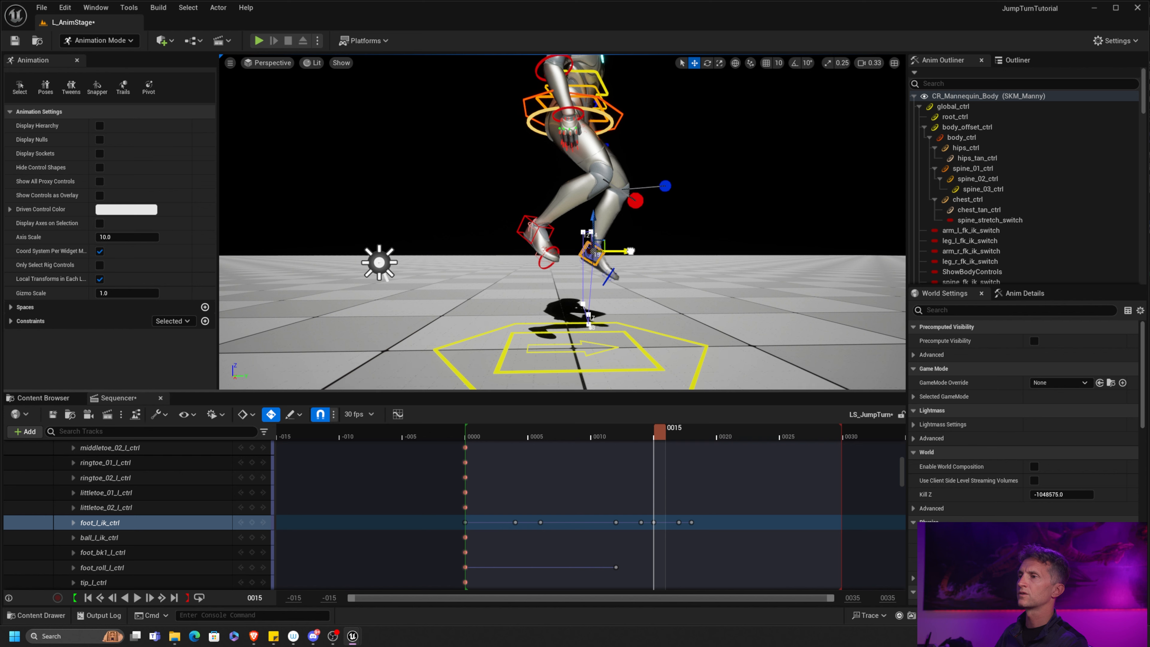
pyautogui.press('.')
pyautogui.press(',')
pyautogui.press(',')
pyautogui.press(',')
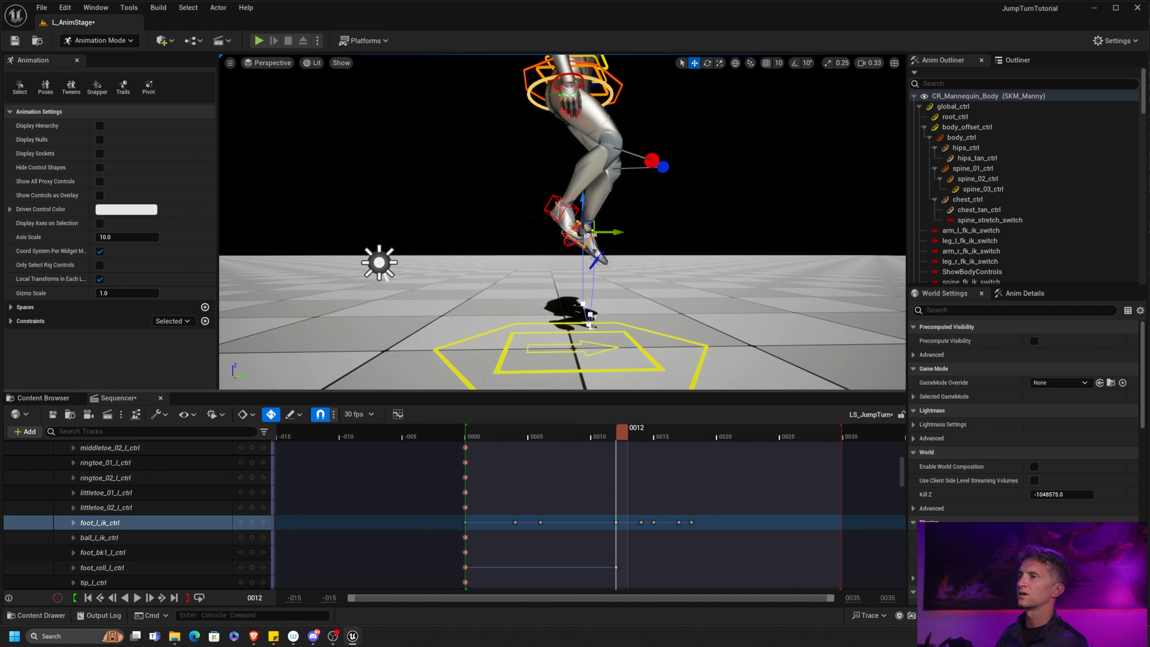
# Compare the left foot's neighbouring keys around frame 12, play back the whole jump turn and save the level sequence.
pyautogui.press(',')
pyautogui.press('.')
pyautogui.press('.')
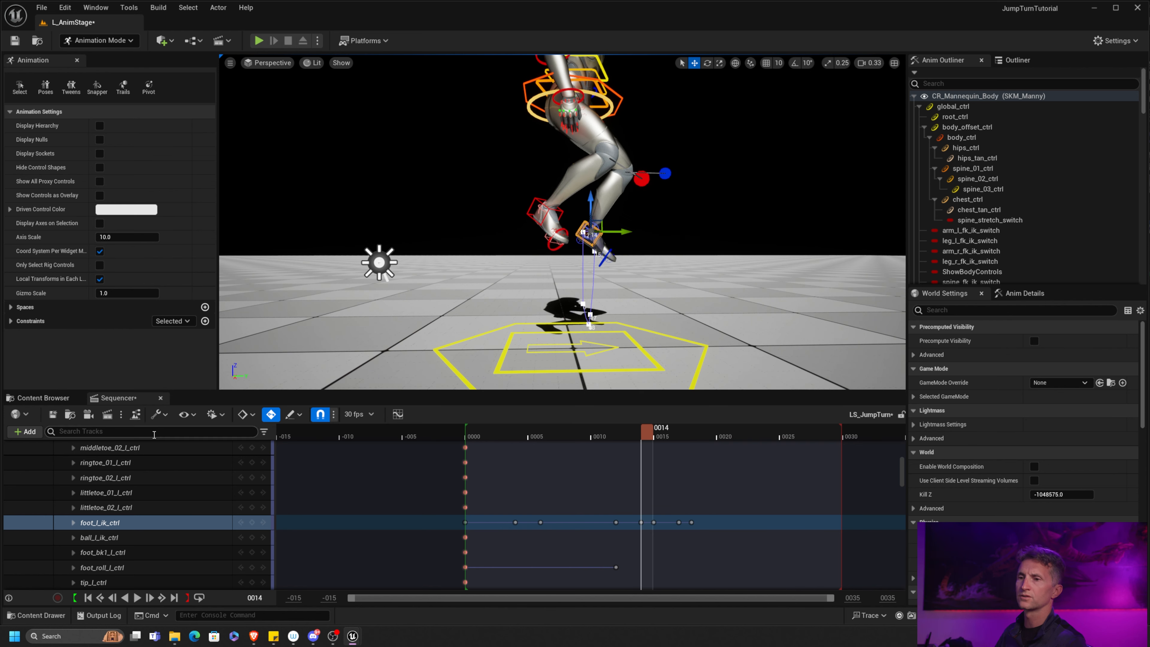
pyautogui.click(137, 598)
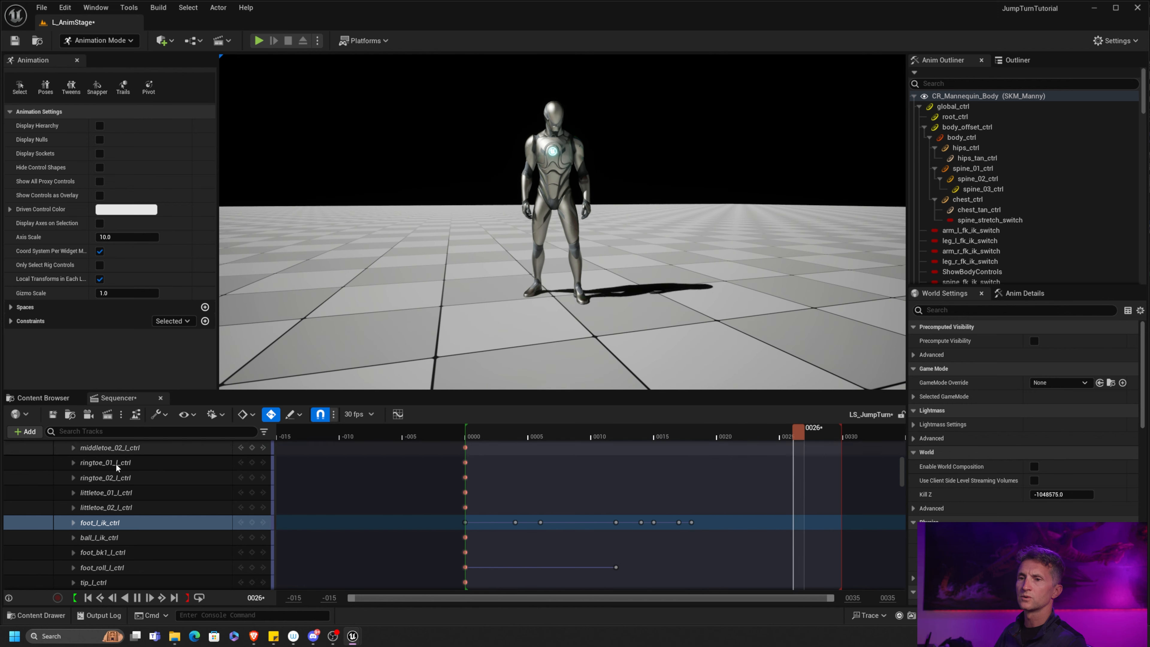
pyautogui.press('space')
pyautogui.click(53, 414)
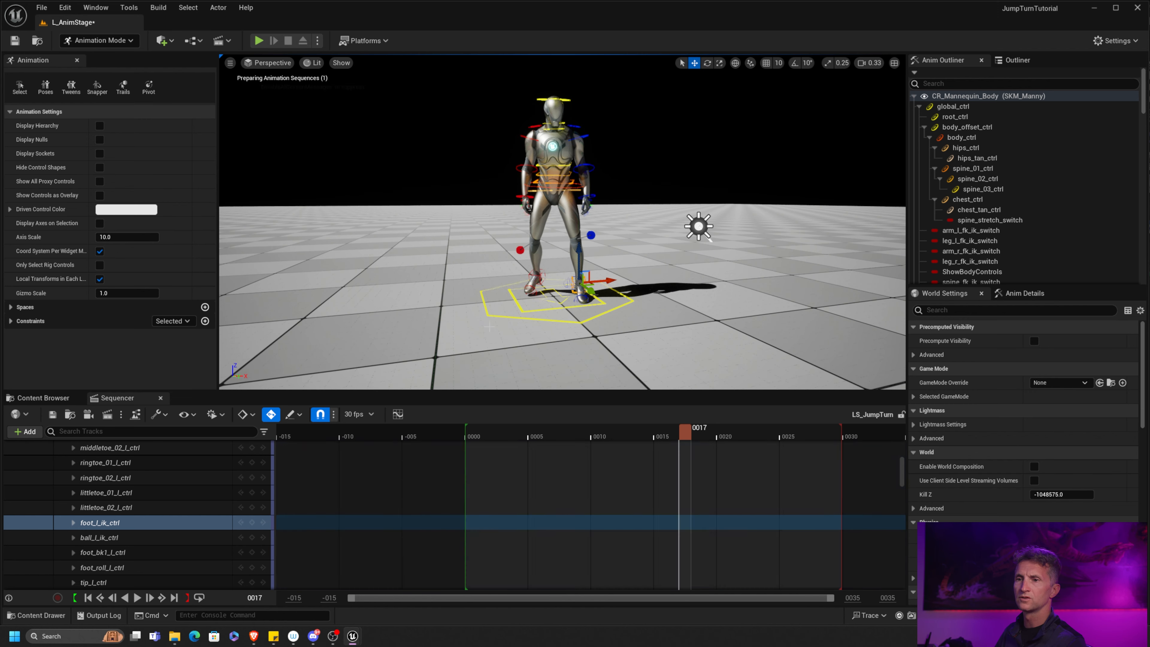
# From a side view, select hips_ctrl, spine_01_ctrl to spine_03_ctrl, both neck controls, head_ctrl and body_ctrl together, and go to frame 0.
pyautogui.click(668, 255)
pyautogui.keyDown('alt'); pyautogui.moveTo(626, 207); pyautogui.dragTo(797, 251); pyautogui.keyUp('alt')
pyautogui.scroll(4, 796, 251)
pyautogui.scroll(2, 796, 251)
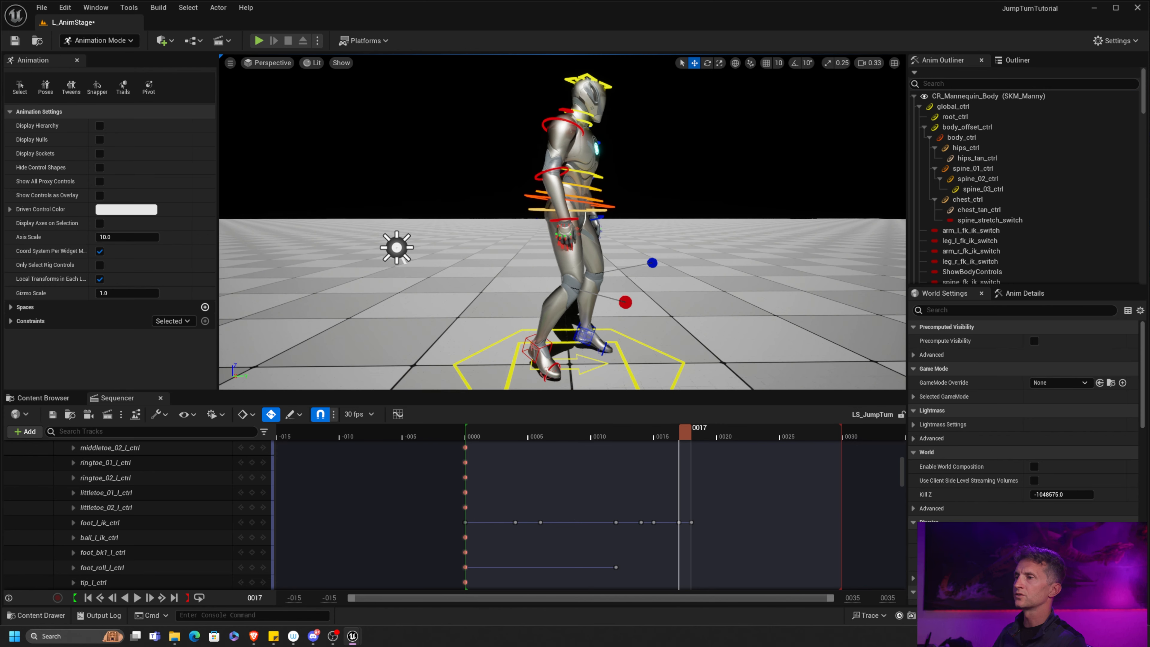
pyautogui.click(478, 438)
pyautogui.moveTo(479, 438); pyautogui.dragTo(517, 440)
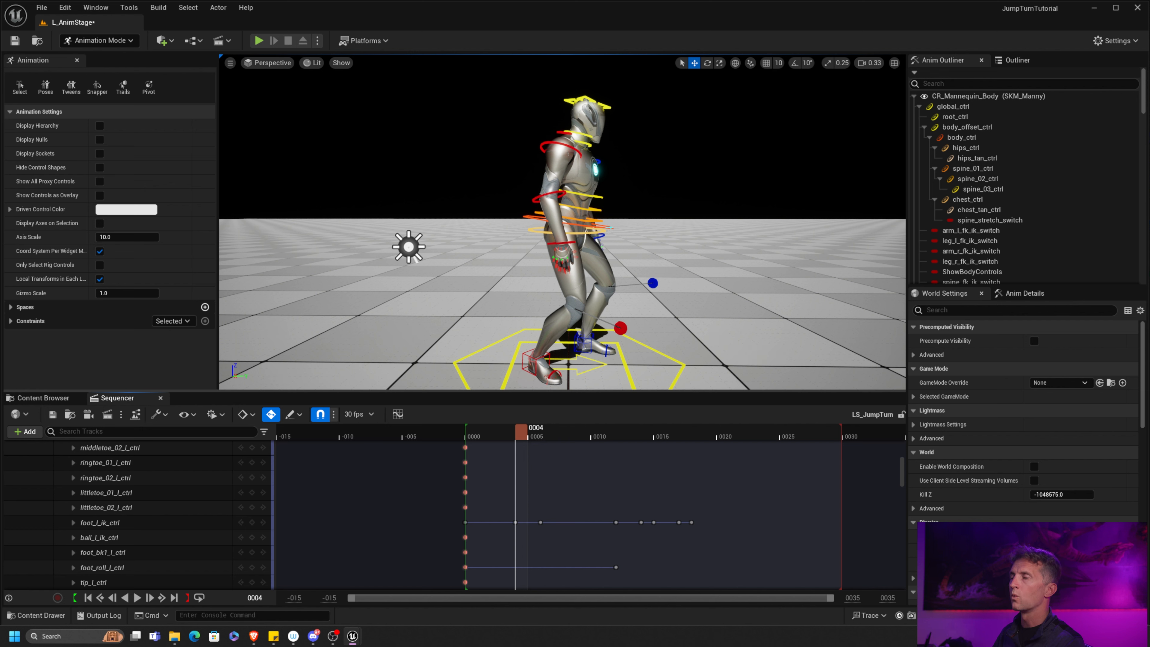
pyautogui.click(594, 232)
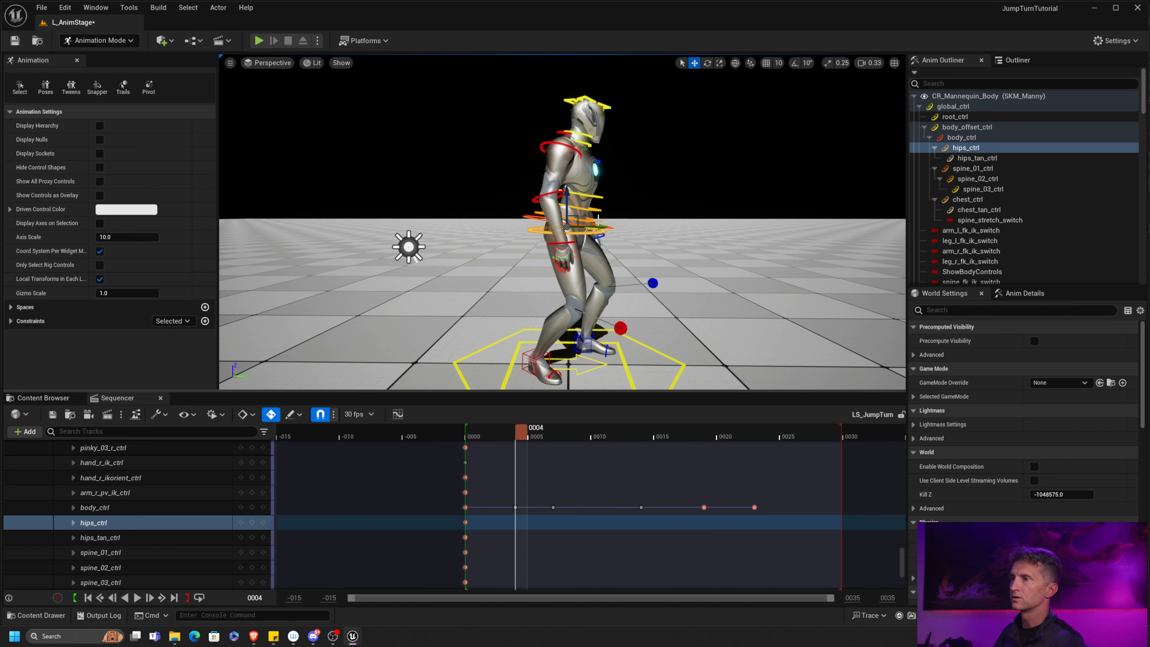
pyautogui.keyDown('ctrl'); pyautogui.click(602, 212); pyautogui.keyUp('ctrl')
pyautogui.keyDown('ctrl'); pyautogui.click(601, 203); pyautogui.keyUp('ctrl')
pyautogui.keyDown('ctrl'); pyautogui.click(602, 195); pyautogui.keyUp('ctrl')
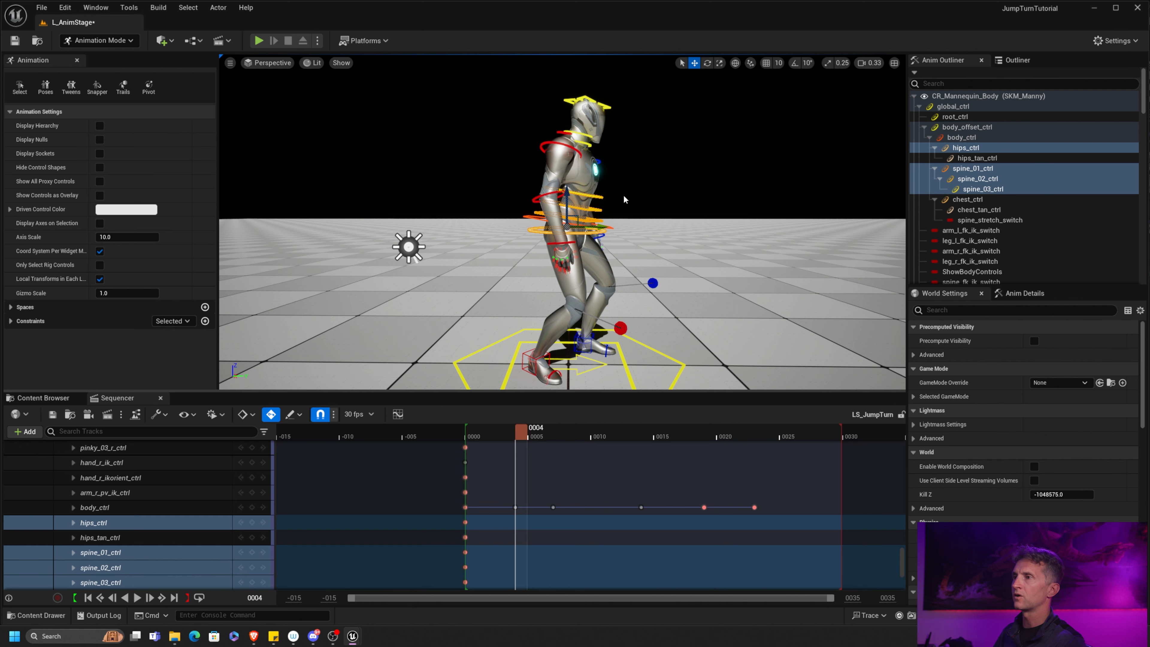
pyautogui.keyDown('ctrl'); pyautogui.click(580, 136); pyautogui.keyUp('ctrl')
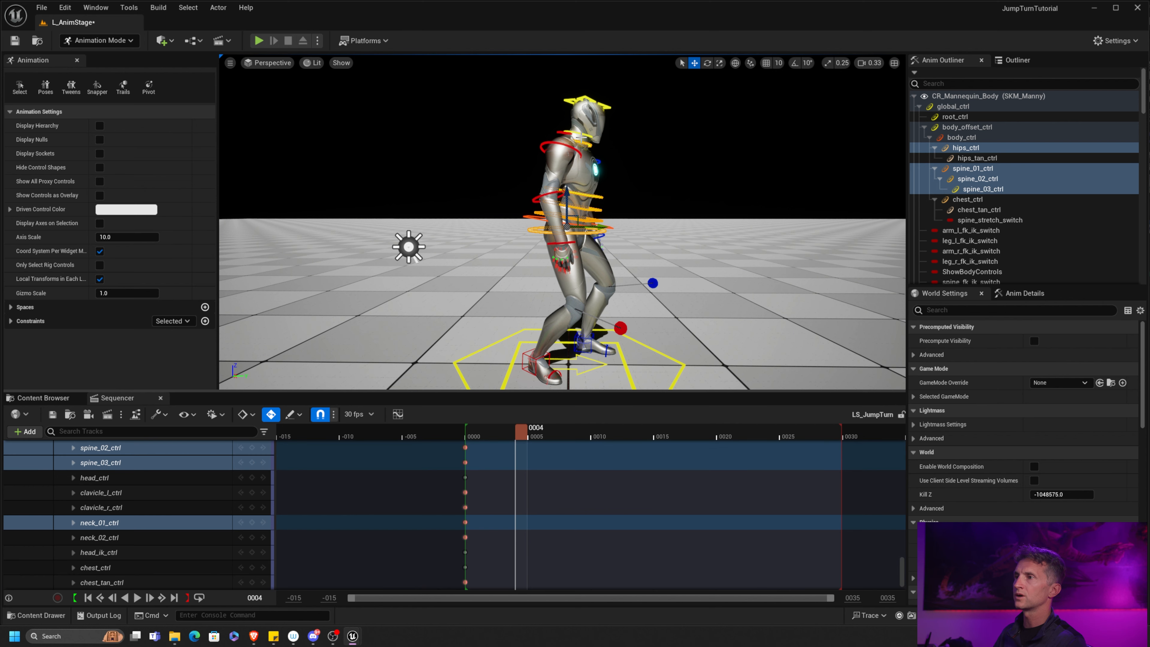
pyautogui.keyDown('ctrl'); pyautogui.click(585, 130); pyautogui.keyUp('ctrl')
pyautogui.keyDown('ctrl'); pyautogui.click(606, 105); pyautogui.keyUp('ctrl')
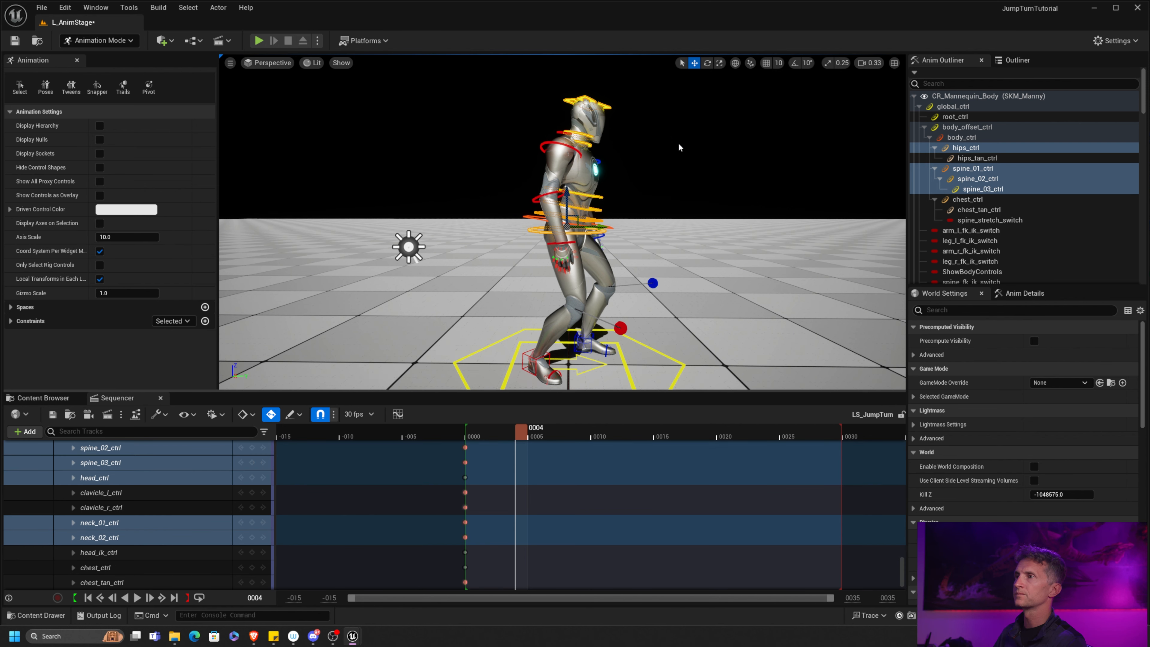
pyautogui.moveTo(518, 436); pyautogui.dragTo(470, 435)
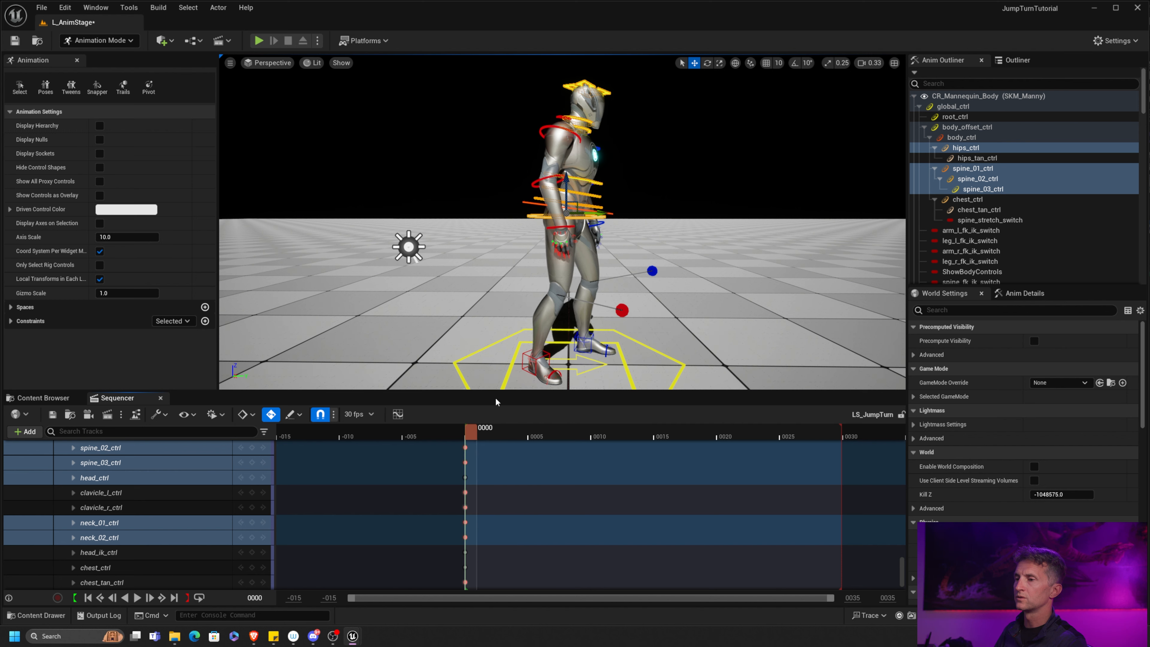
pyautogui.keyDown('ctrl'); pyautogui.click(524, 205); pyautogui.keyUp('ctrl')
# Key the selected body, hips, spine, neck and head controls at frames 0, 4, 7, 14, 19 and 23, and return to frame 0.
pyautogui.press('s')
pyautogui.press('.')
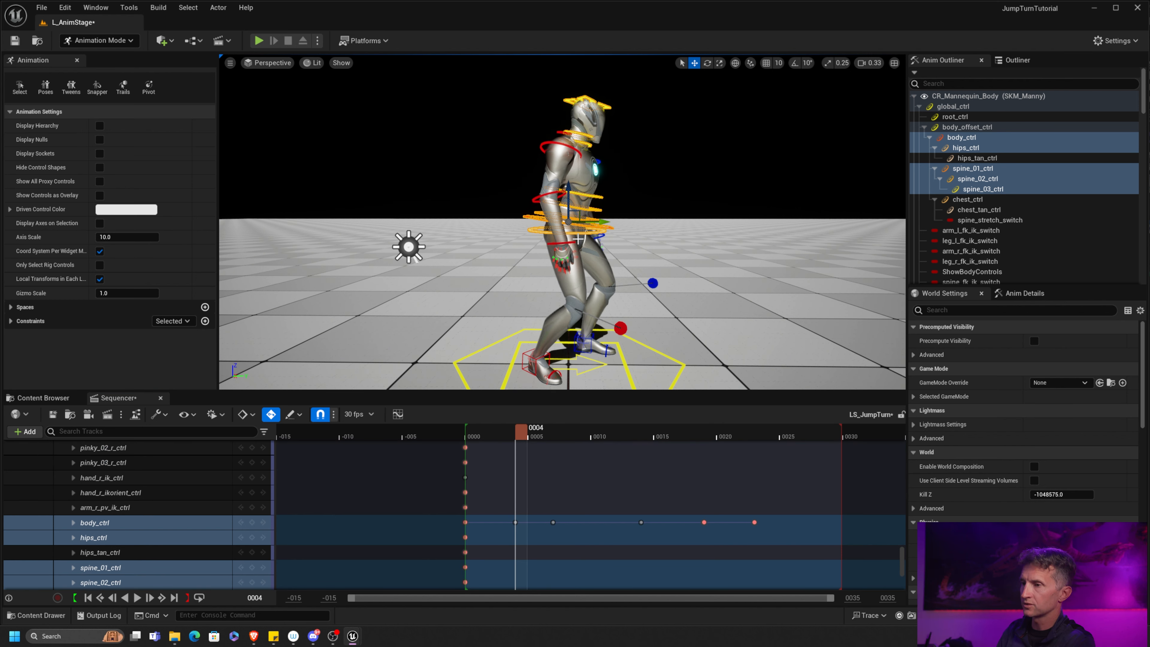
pyautogui.press('s')
pyautogui.press('.')
pyautogui.press('s')
pyautogui.press('.')
pyautogui.press('s')
pyautogui.press('.')
pyautogui.press('s')
pyautogui.press('.')
pyautogui.press('s')
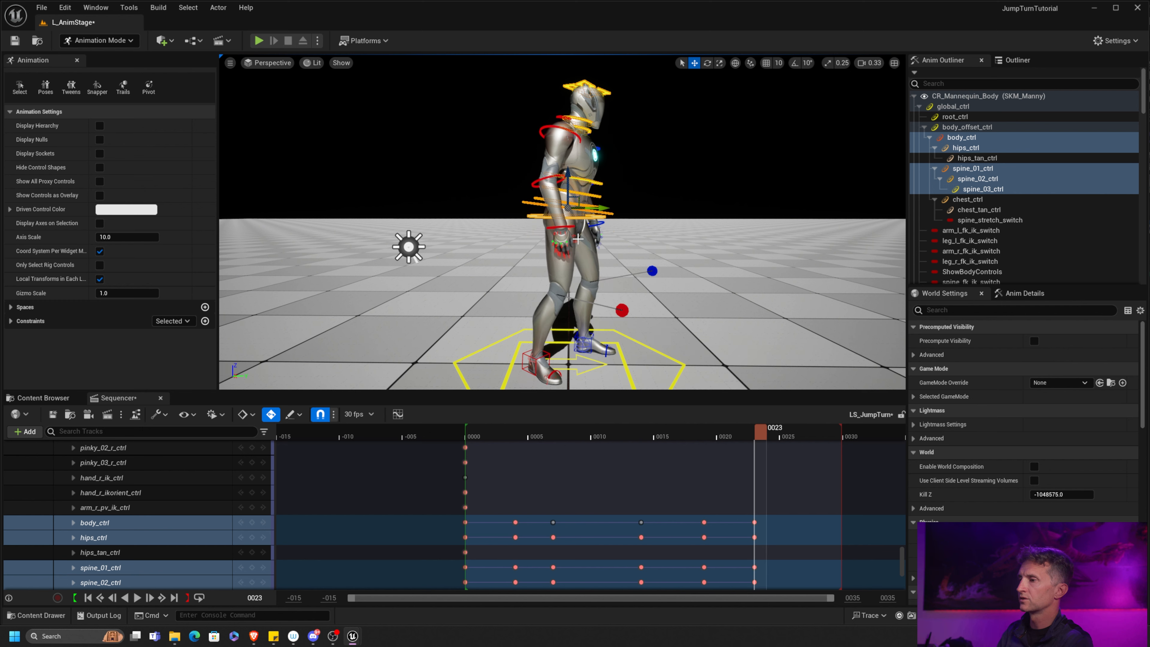
pyautogui.press(',')
pyautogui.press(',')
pyautogui.press(',')
pyautogui.press(',')
pyautogui.press(',')
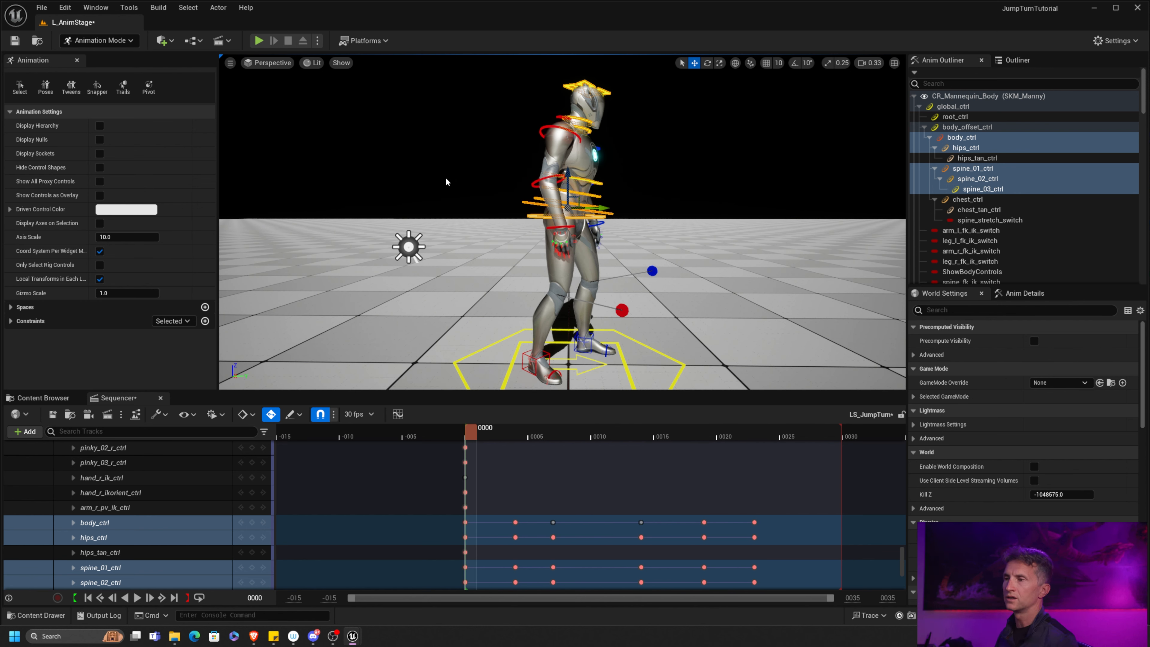
# Rotate hips_ctrl about 17 degrees at frame 4 so the pelvis tilts front edge up, comparing against the key at frame 7.
pyautogui.click(543, 214)
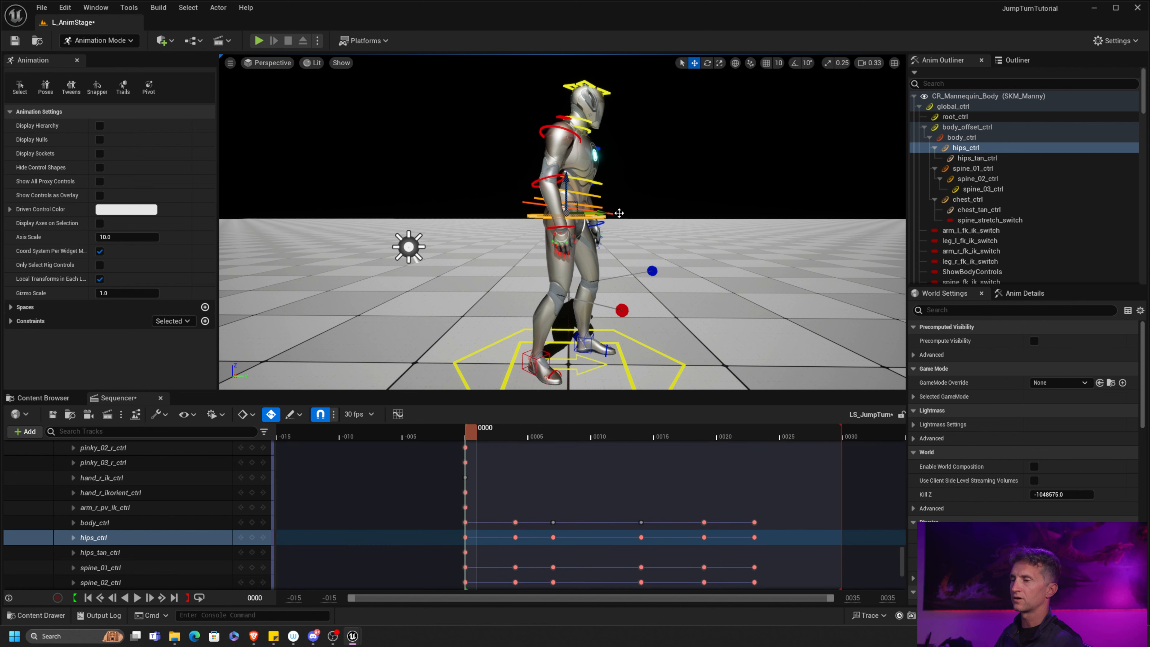
pyautogui.press('.')
pyautogui.press('e')
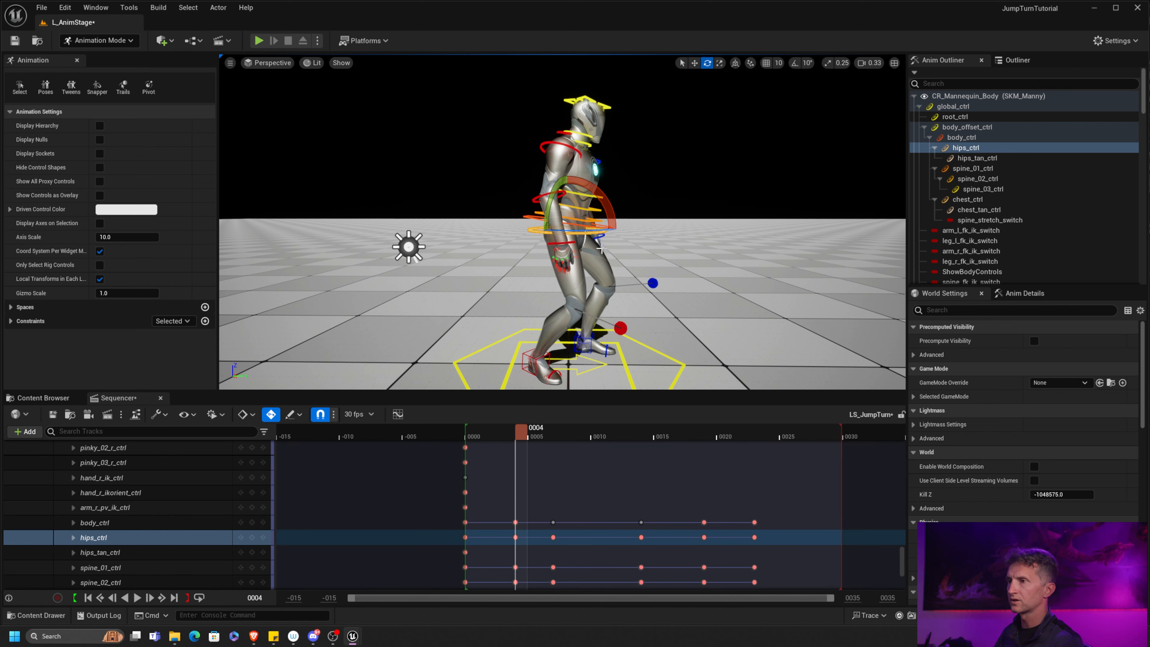
pyautogui.moveTo(611, 220); pyautogui.dragTo(606, 204)
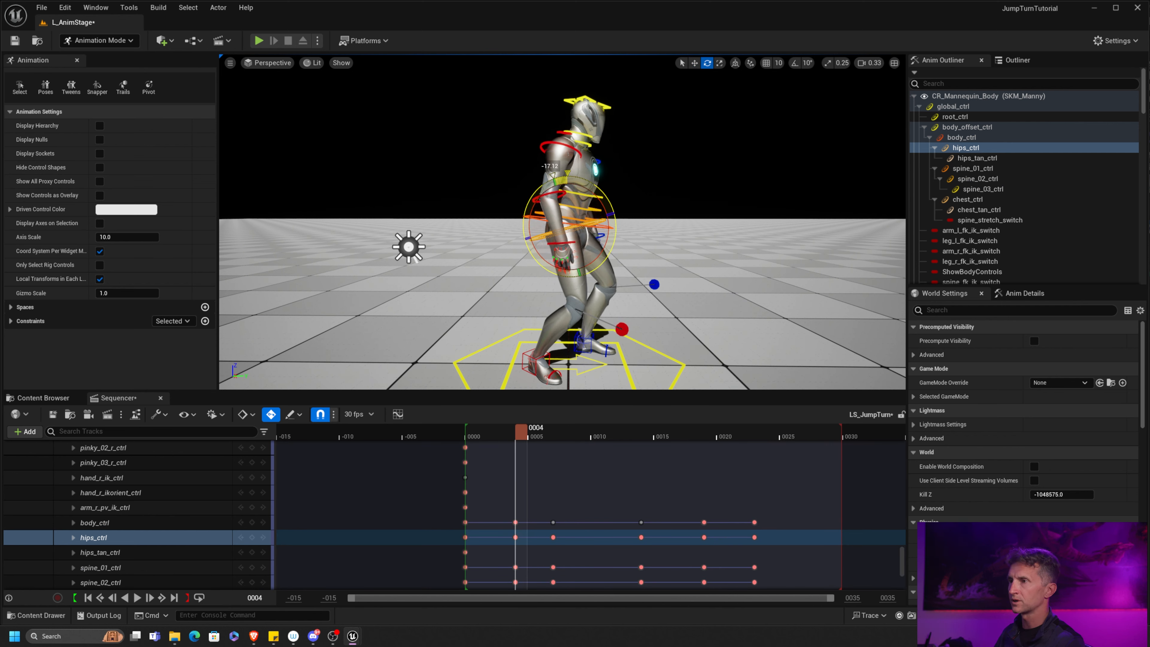
pyautogui.press('.')
pyautogui.press(',')
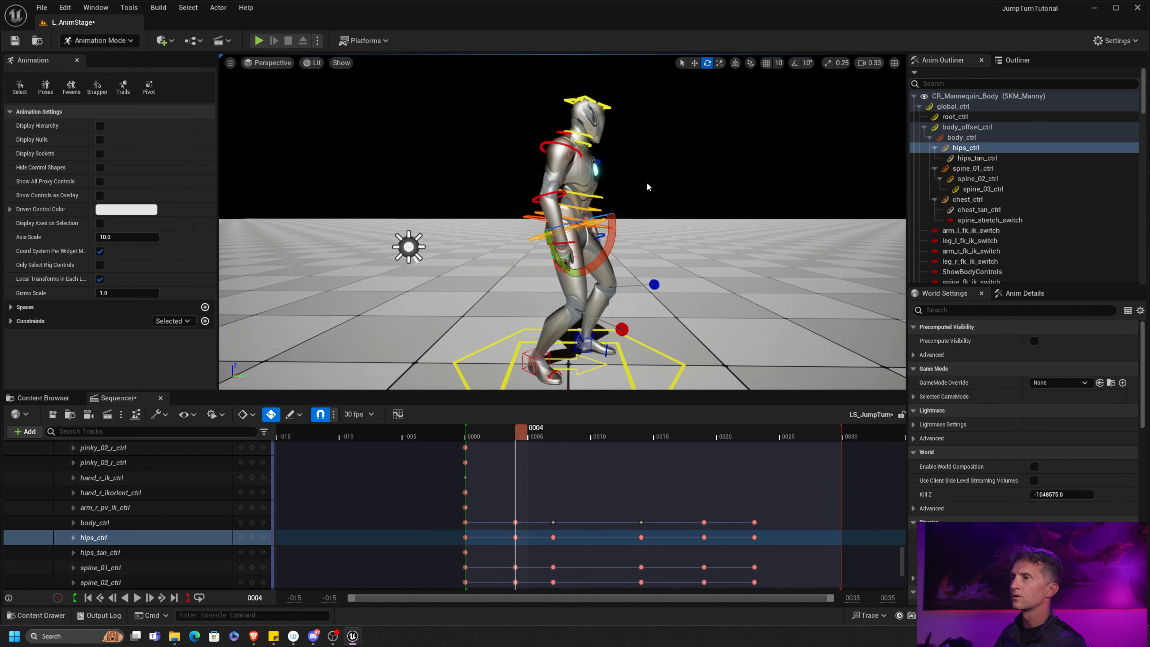
pyautogui.press('.')
pyautogui.press(',')
pyautogui.press('.')
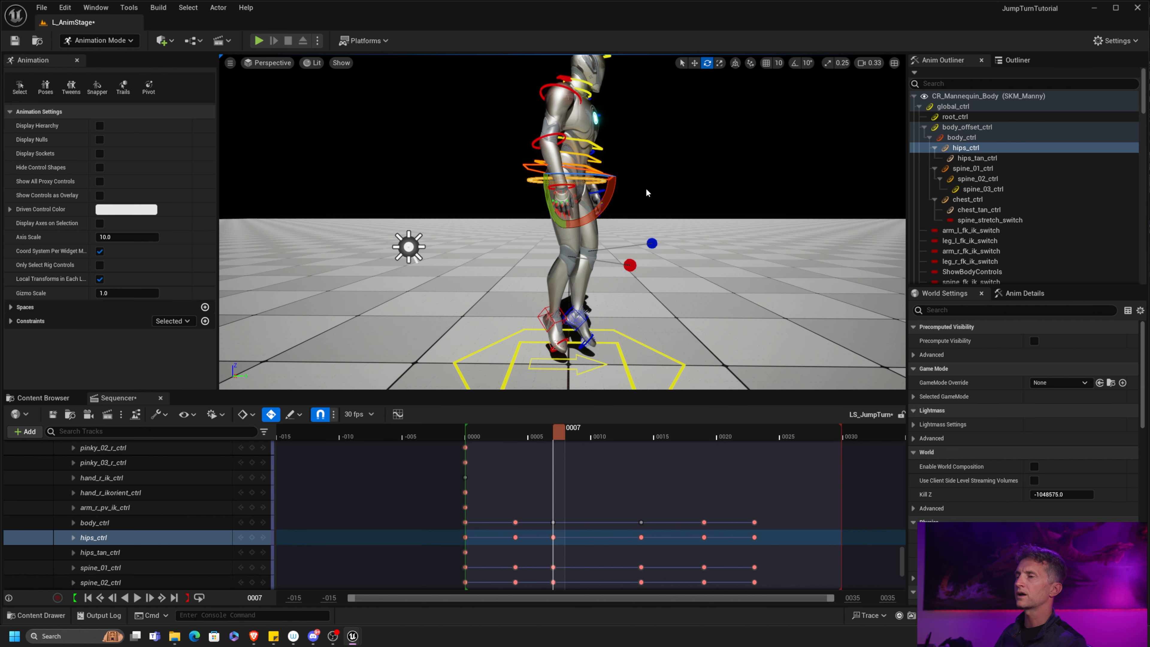
# Rotate hips_ctrl to tilt the pelvis mid-air at frame 14, and review its landing keys at frames 19 and 23.
pyautogui.press('.')
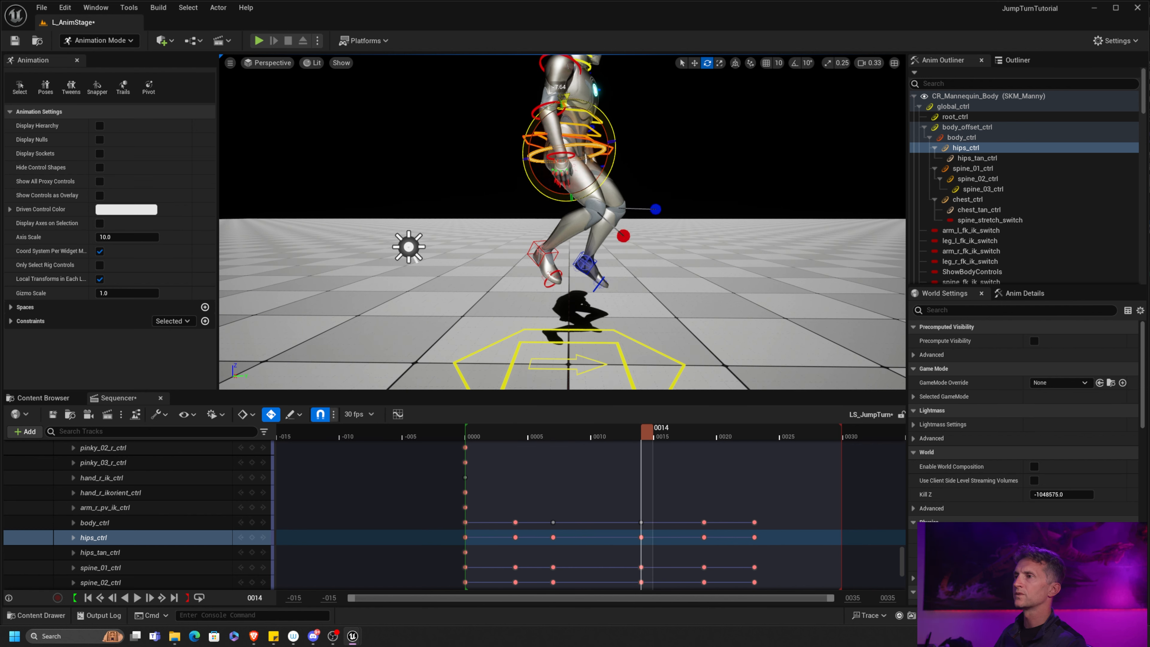
pyautogui.press('.')
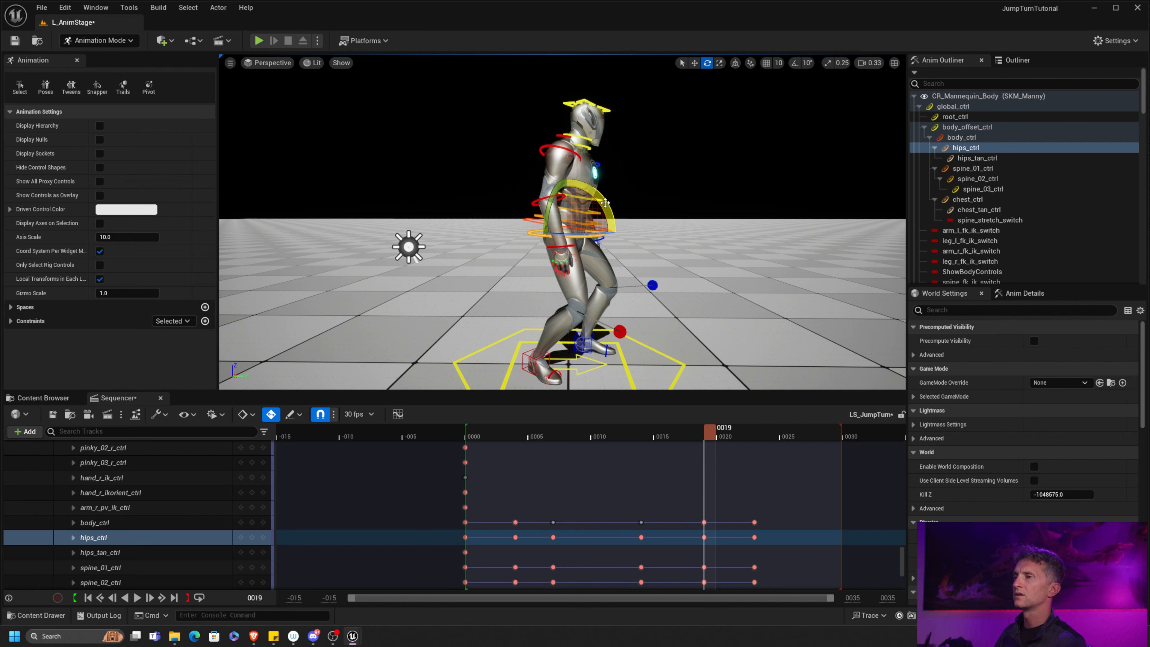
pyautogui.press('.')
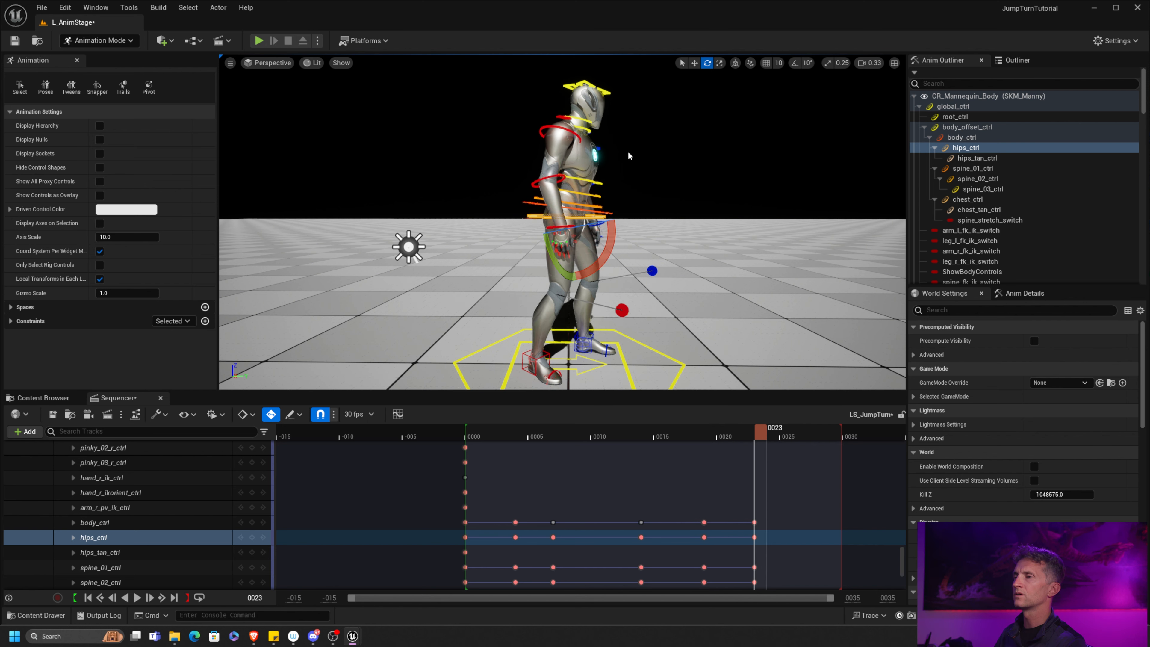
pyautogui.press(',')
pyautogui.press(',')
pyautogui.press(',')
pyautogui.press(',')
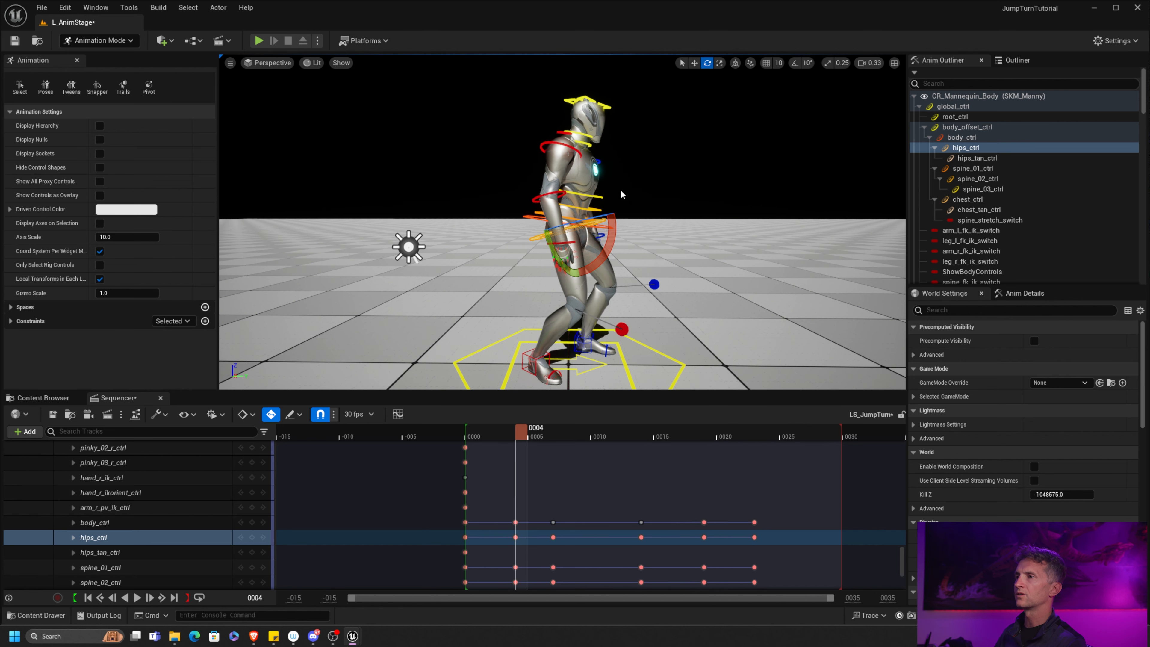
# Select spine_01_ctrl, spine_02_ctrl and spine_03_ctrl and rotate them forward at frame 4 to hunch the torso into the crouch.
pyautogui.press('q')
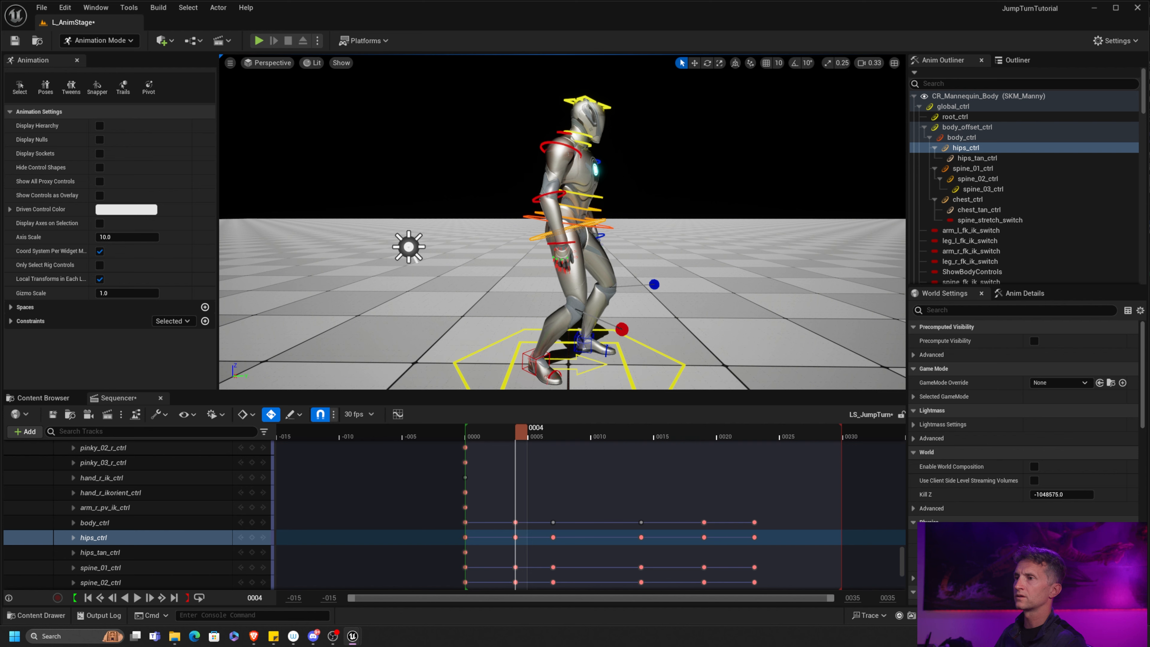
pyautogui.click(599, 208)
pyautogui.click(597, 209)
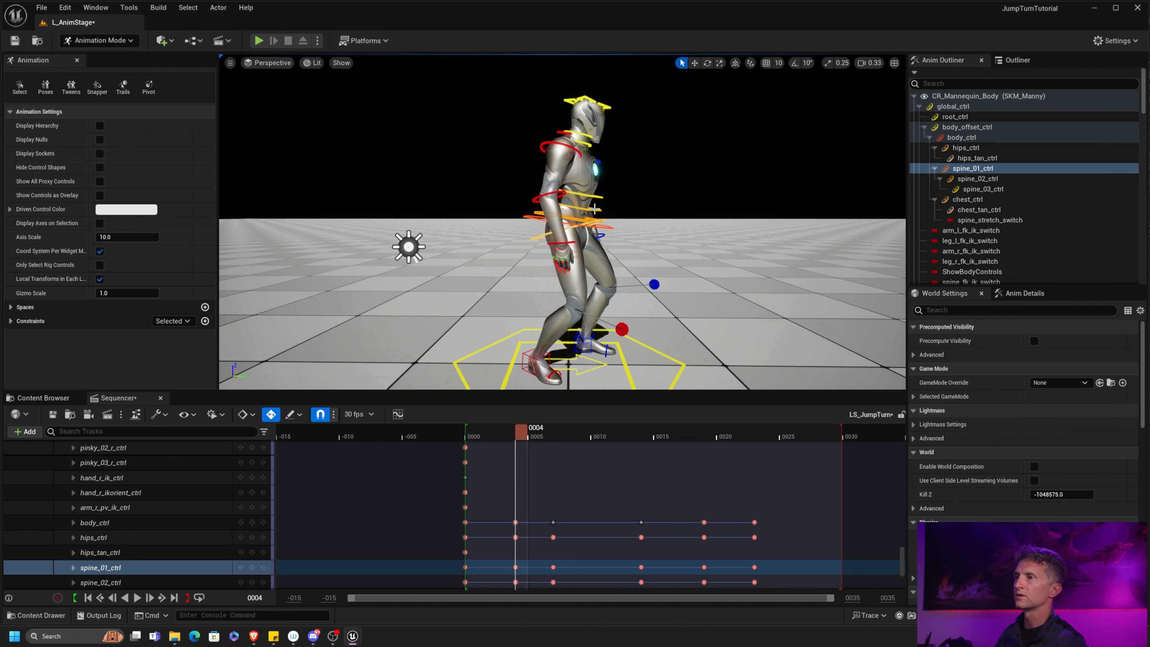
pyautogui.keyDown('shift'); pyautogui.click(595, 210); pyautogui.keyUp('shift')
pyautogui.keyDown('shift'); pyautogui.click(600, 195); pyautogui.keyUp('shift')
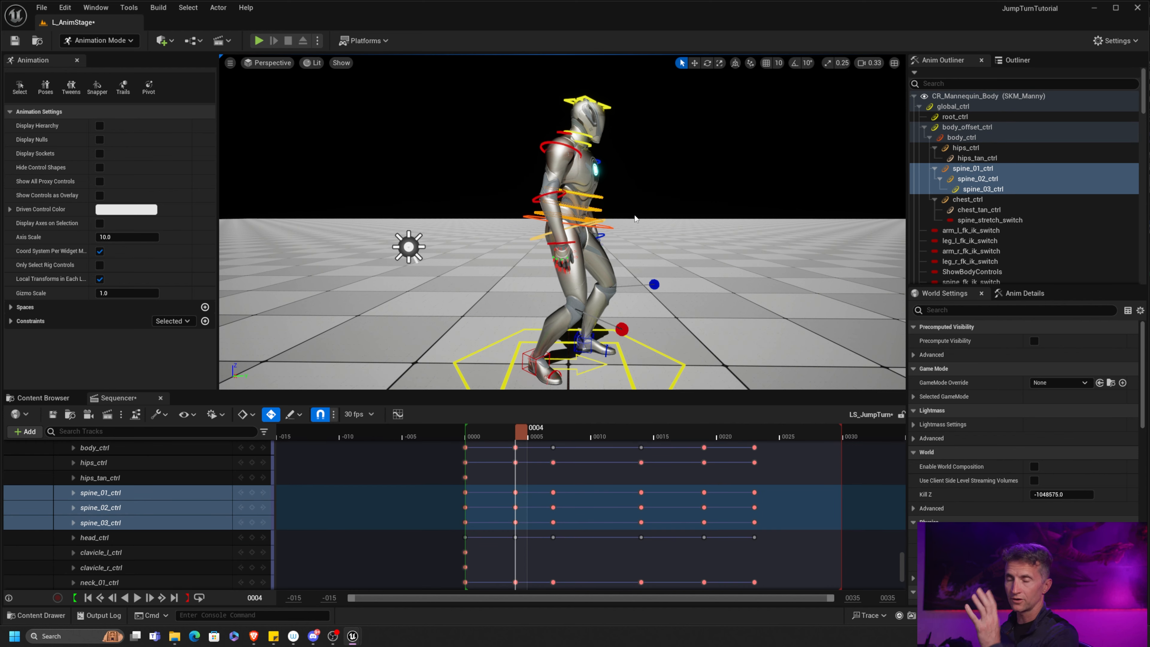
pyautogui.press(',')
pyautogui.press('.')
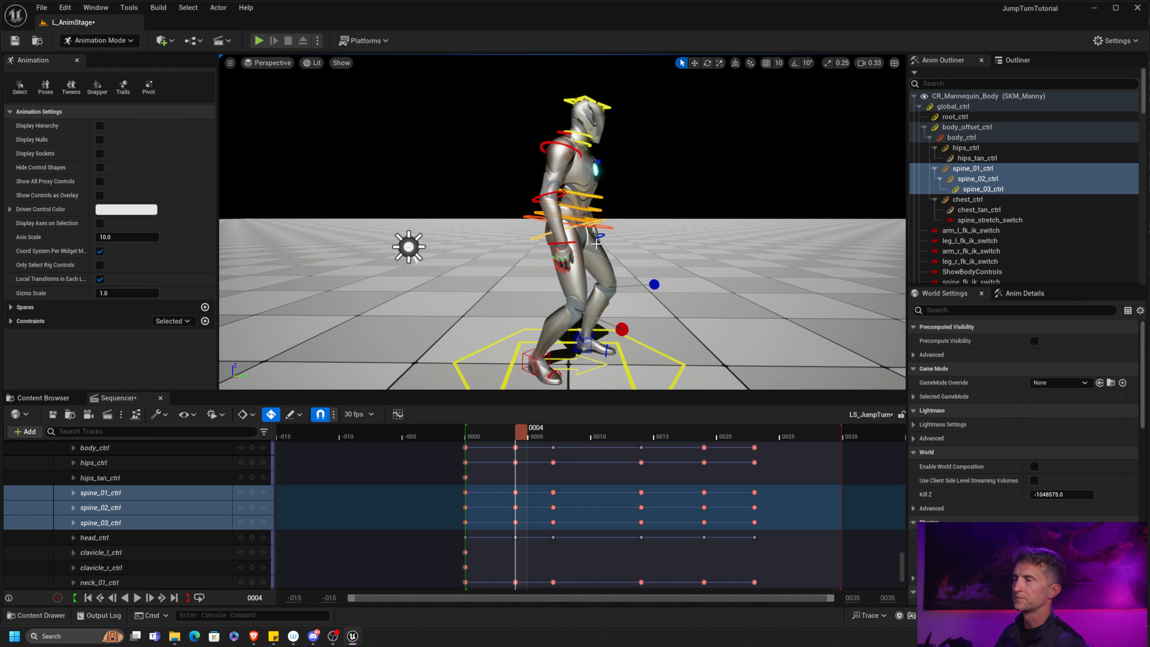
pyautogui.press(',')
pyautogui.press('.')
pyautogui.press('.')
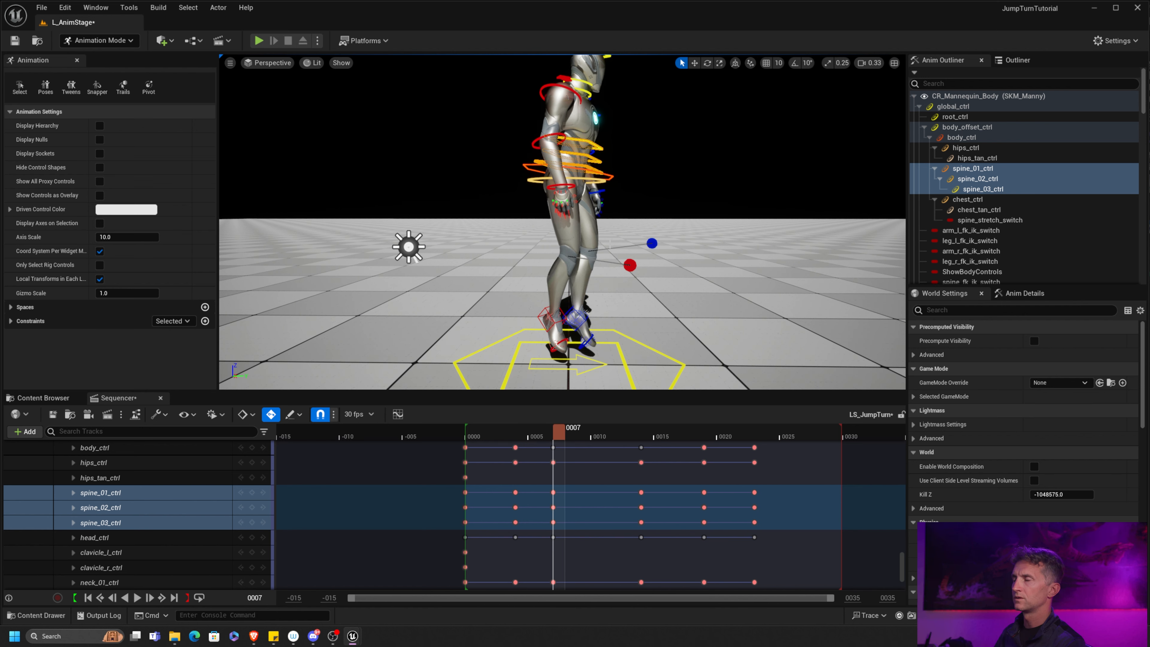
pyautogui.press(',')
pyautogui.press('e')
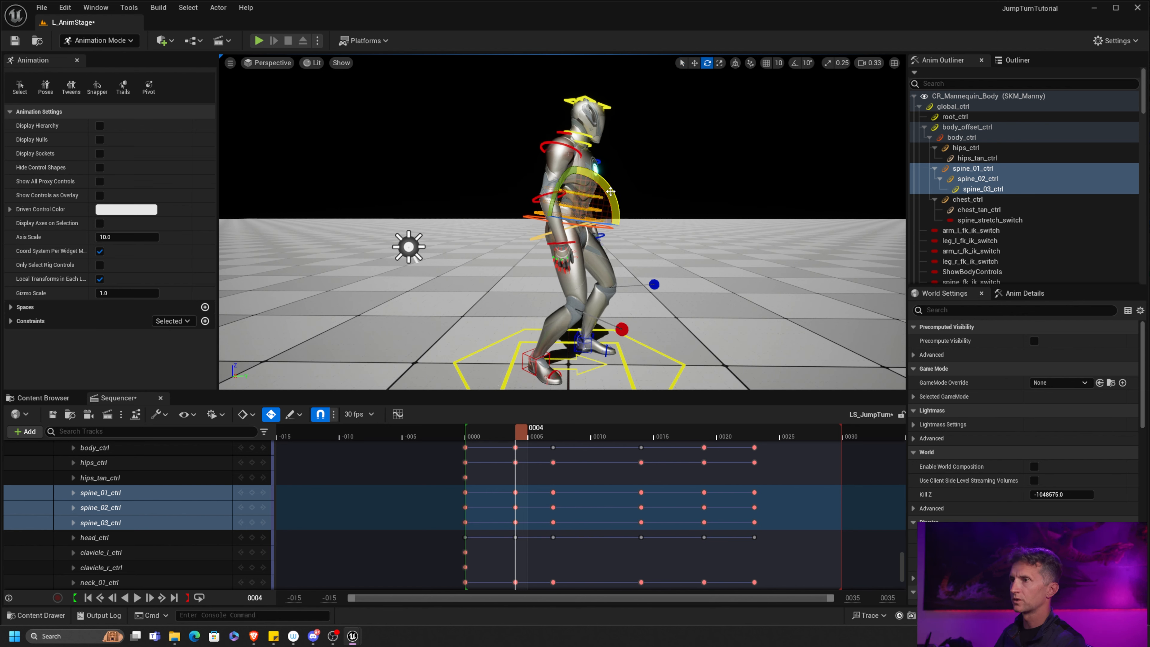
pyautogui.moveTo(611, 191)
pyautogui.mouseDown()
pyautogui.moveTo(606, 216)
pyautogui.moveTo(612, 206)
pyautogui.mouseUp()
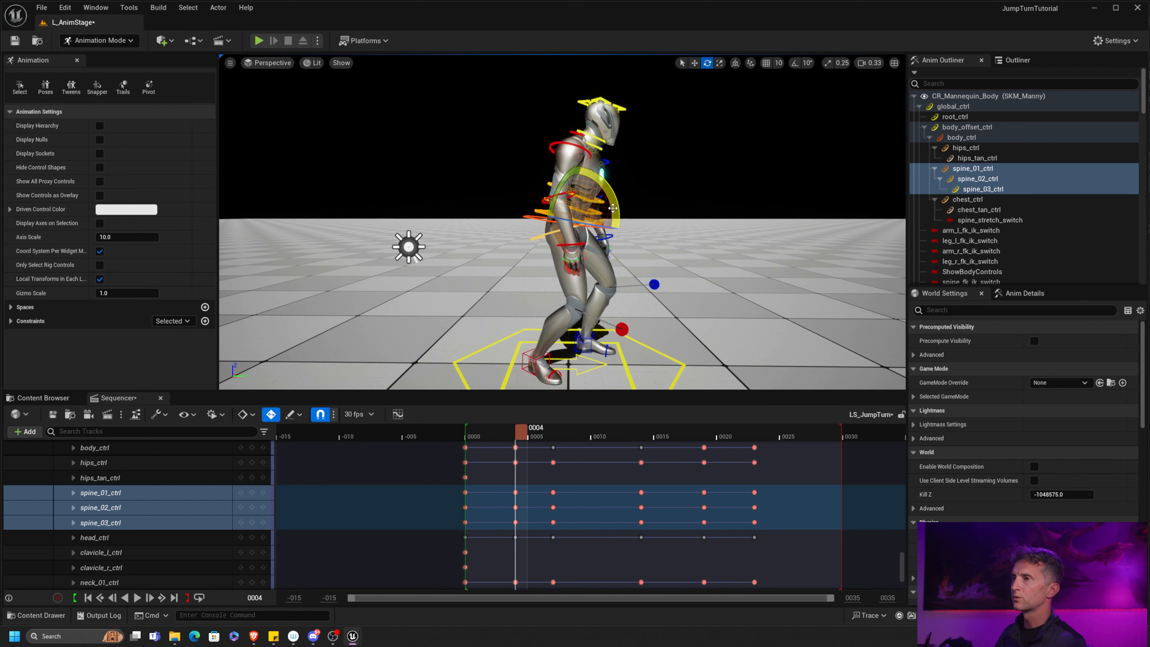
# Rotate the three spine controls slightly backward at frame 7 to arch the torso at take-off, comparing with frame 4.
pyautogui.press('.')
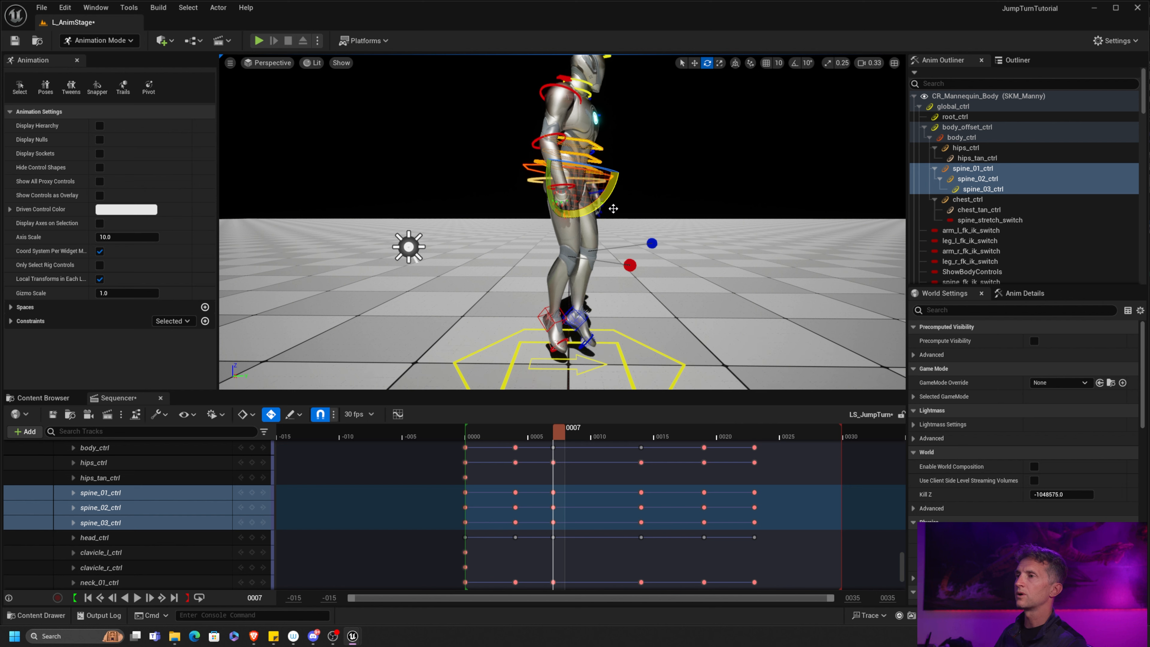
pyautogui.moveTo(600, 199); pyautogui.dragTo(610, 198)
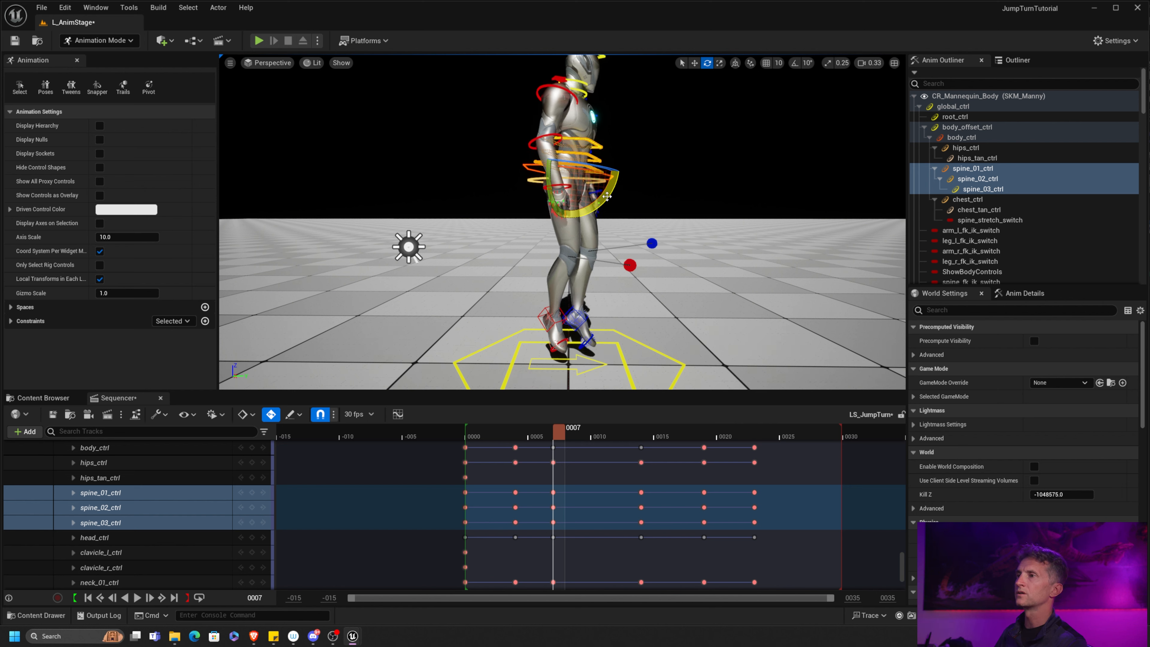
pyautogui.keyDown('alt'); pyautogui.moveTo(668, 193); pyautogui.dragTo(658, 215, button='middle'); pyautogui.keyUp('alt')
pyautogui.scroll(-3, 652, 217)
pyautogui.press(',')
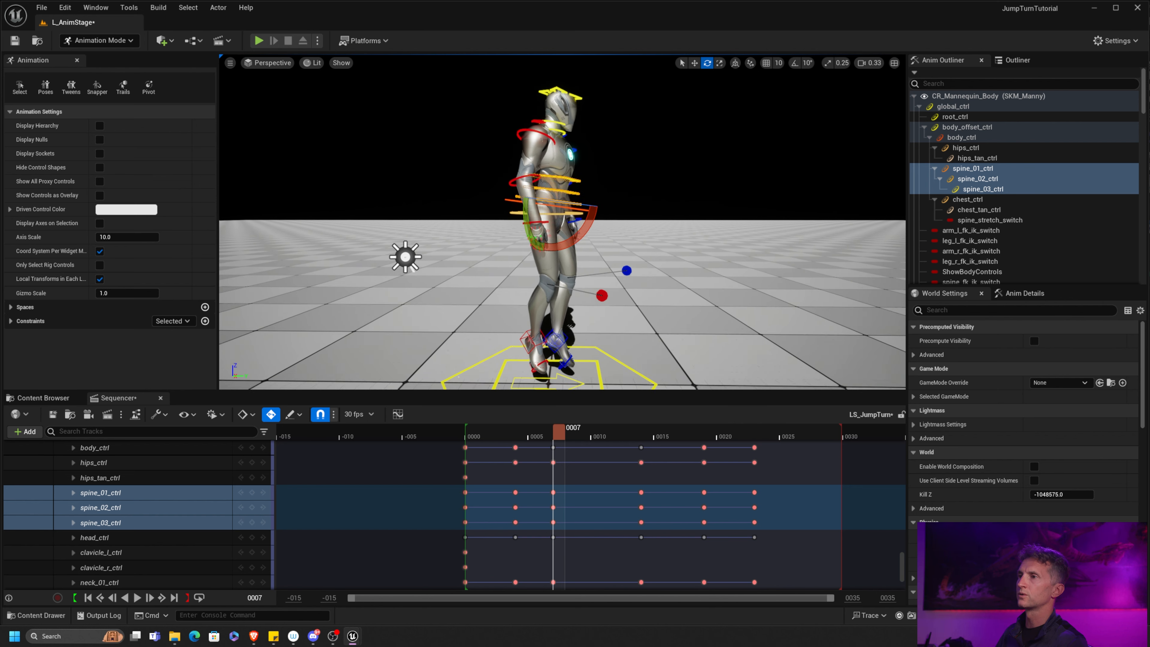
pyautogui.press('.')
# Rotate the three spine controls forward at frame 14 to curl the torso mid-air, comparing with the previous key.
pyautogui.press('.')
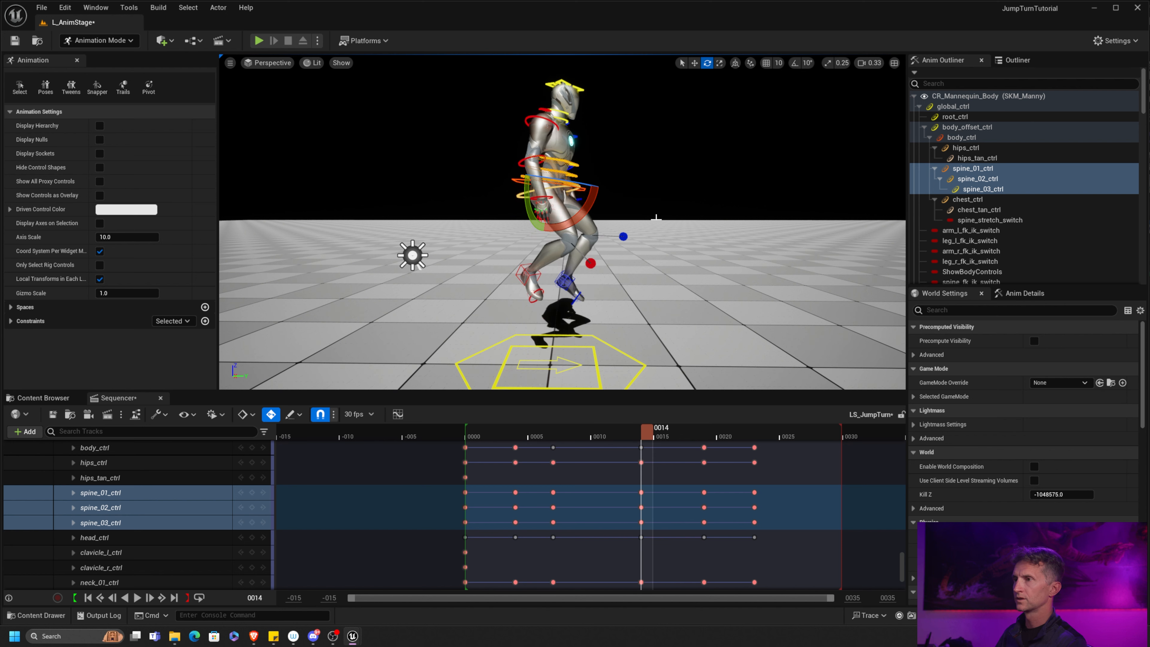
pyautogui.moveTo(589, 203); pyautogui.dragTo(587, 170)
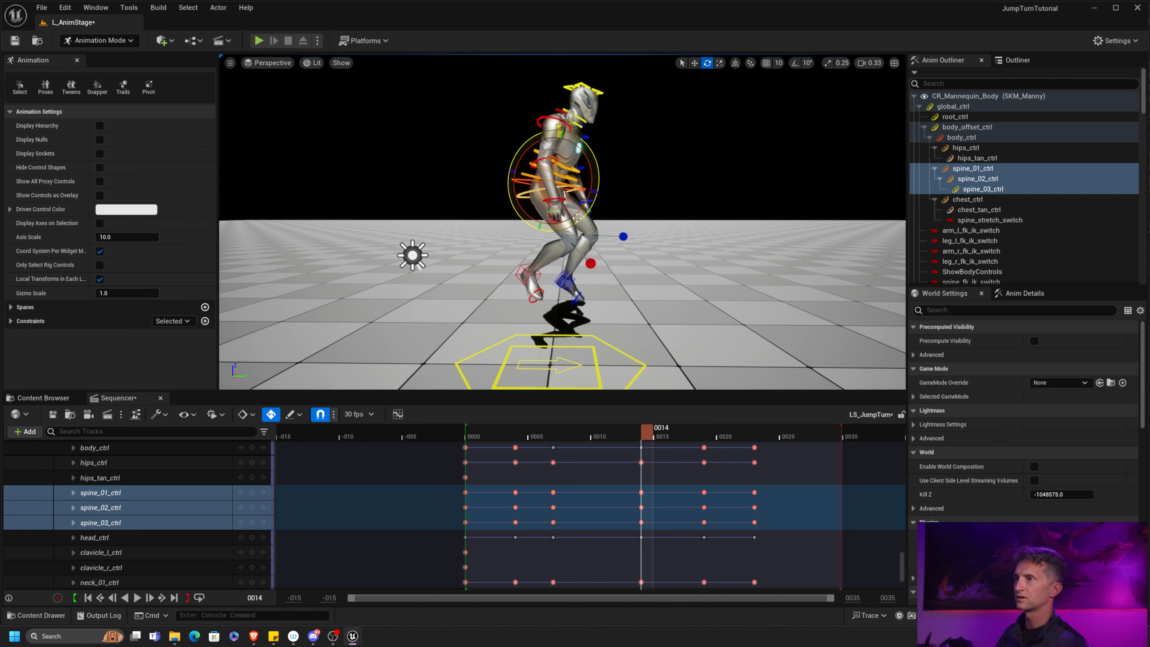
pyautogui.press(',')
pyautogui.press('.')
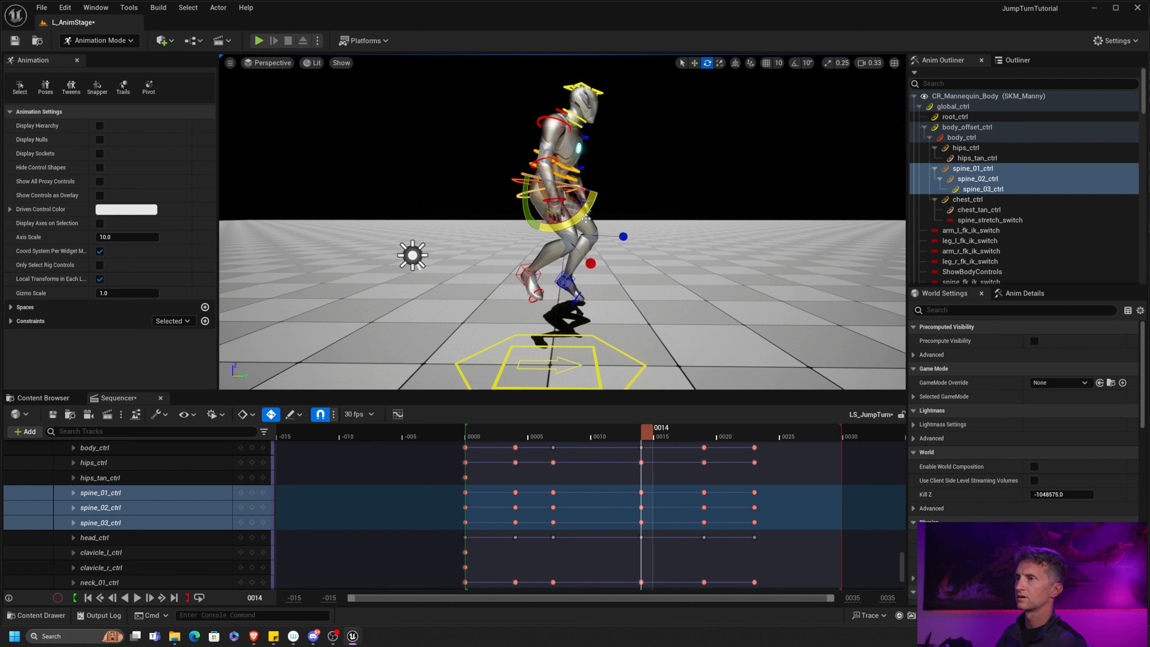
# Check the spine pose at the landing keys on frames 19 and 23, and play back the jump from slightly different angles.
pyautogui.press('.')
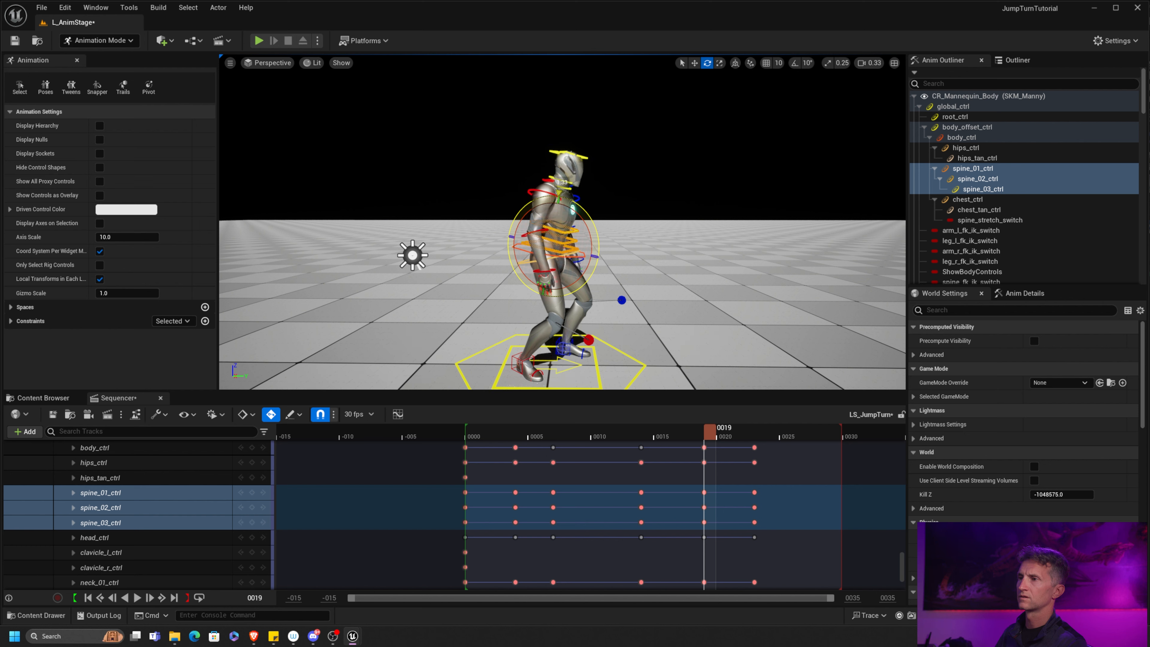
pyautogui.press('.')
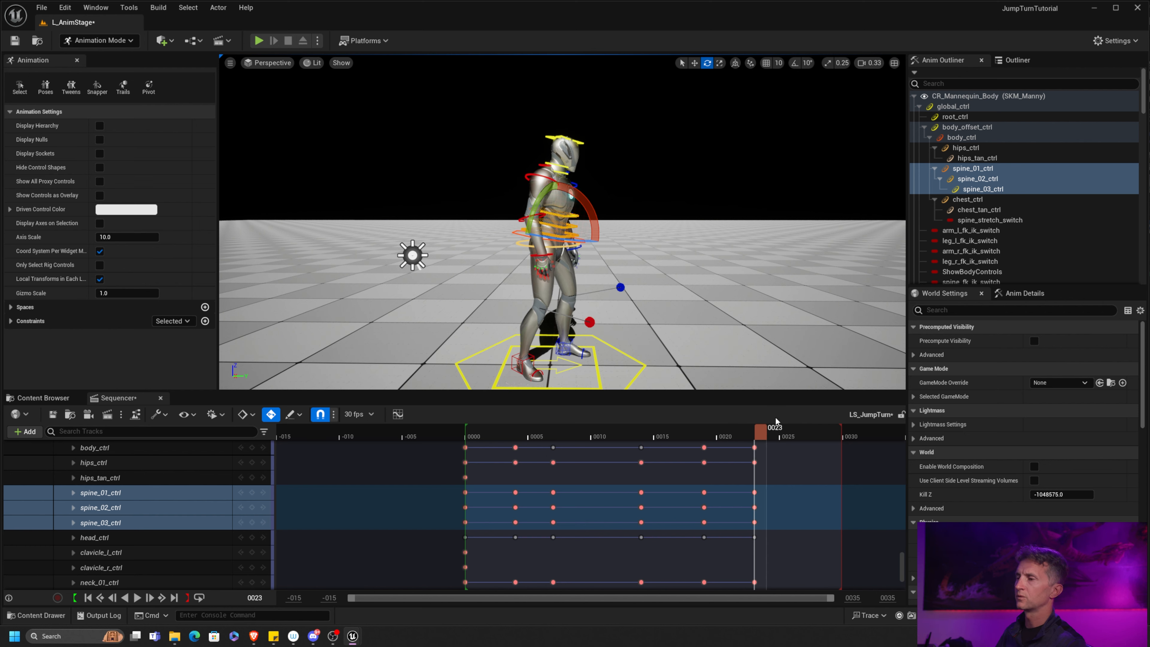
pyautogui.moveTo(763, 428); pyautogui.dragTo(627, 431)
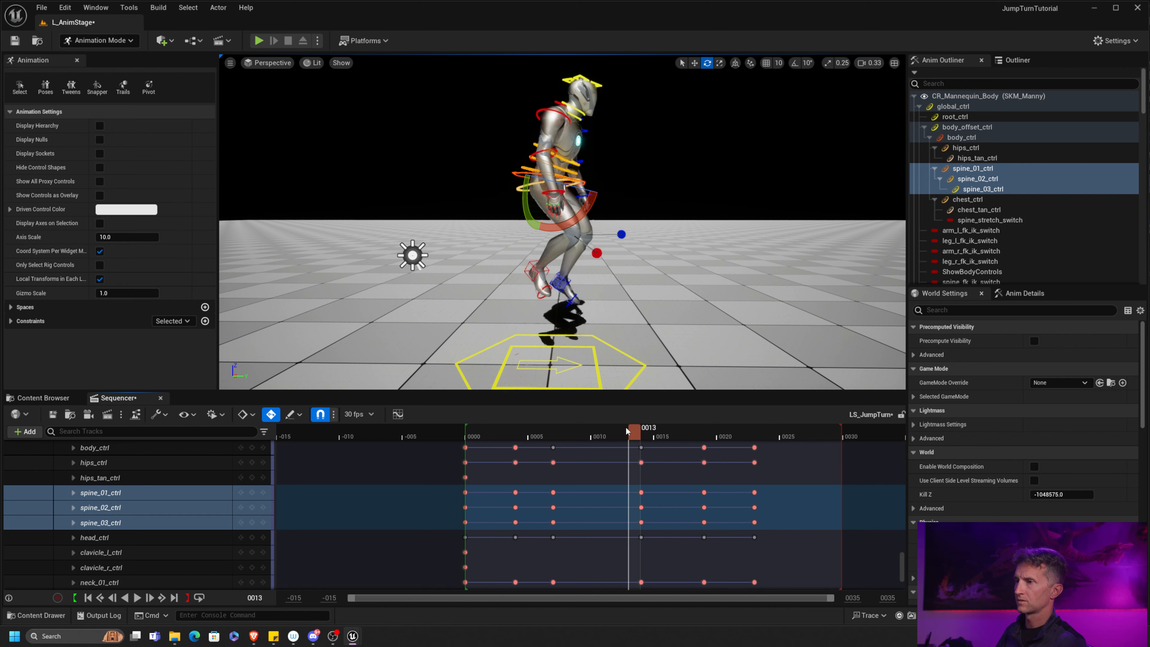
pyautogui.click(137, 597)
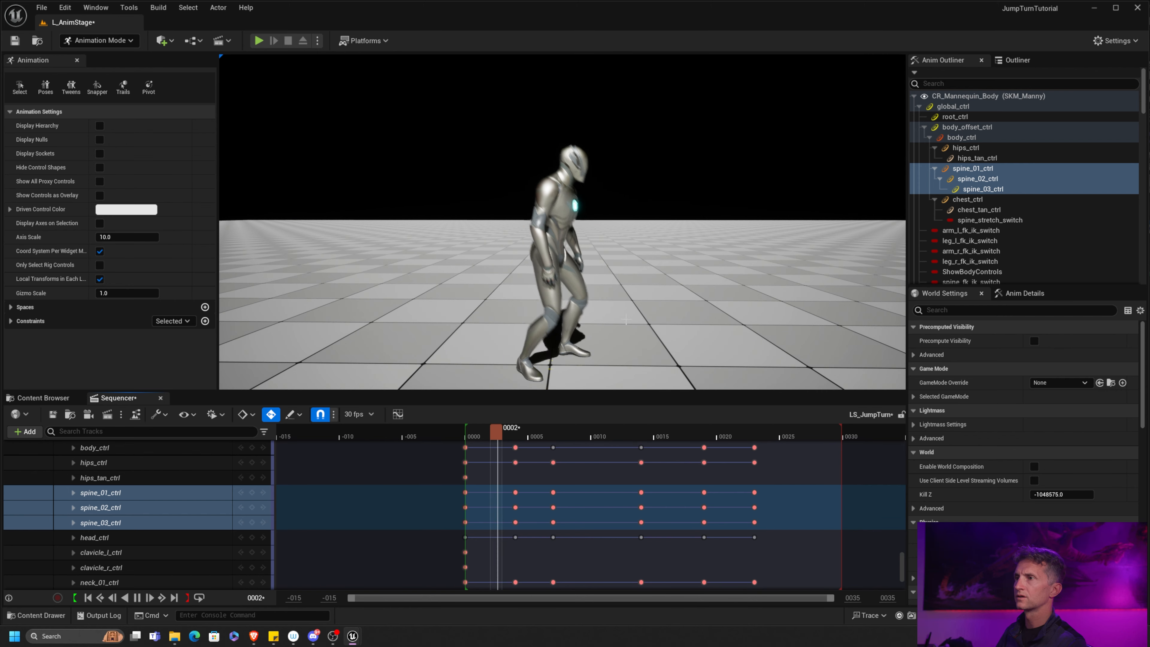
pyautogui.keyDown('alt'); pyautogui.moveTo(626, 320); pyautogui.dragTo(779, 283); pyautogui.keyUp('alt')
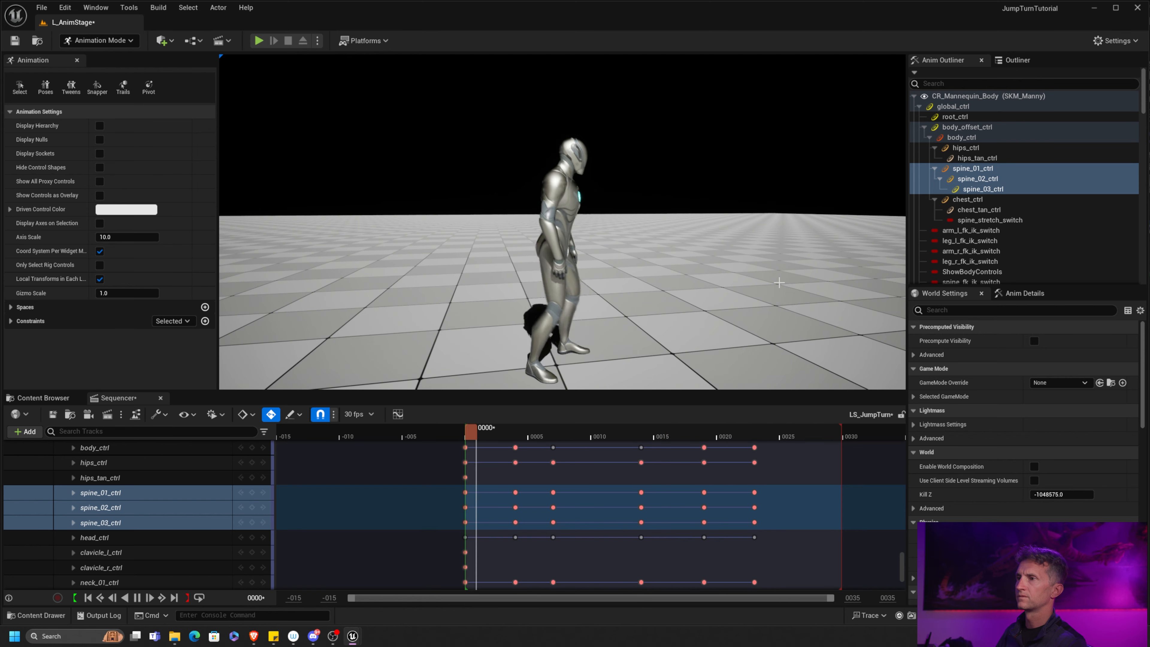
pyautogui.keyDown('alt'); pyautogui.moveTo(778, 283); pyautogui.dragTo(770, 282); pyautogui.keyUp('alt')
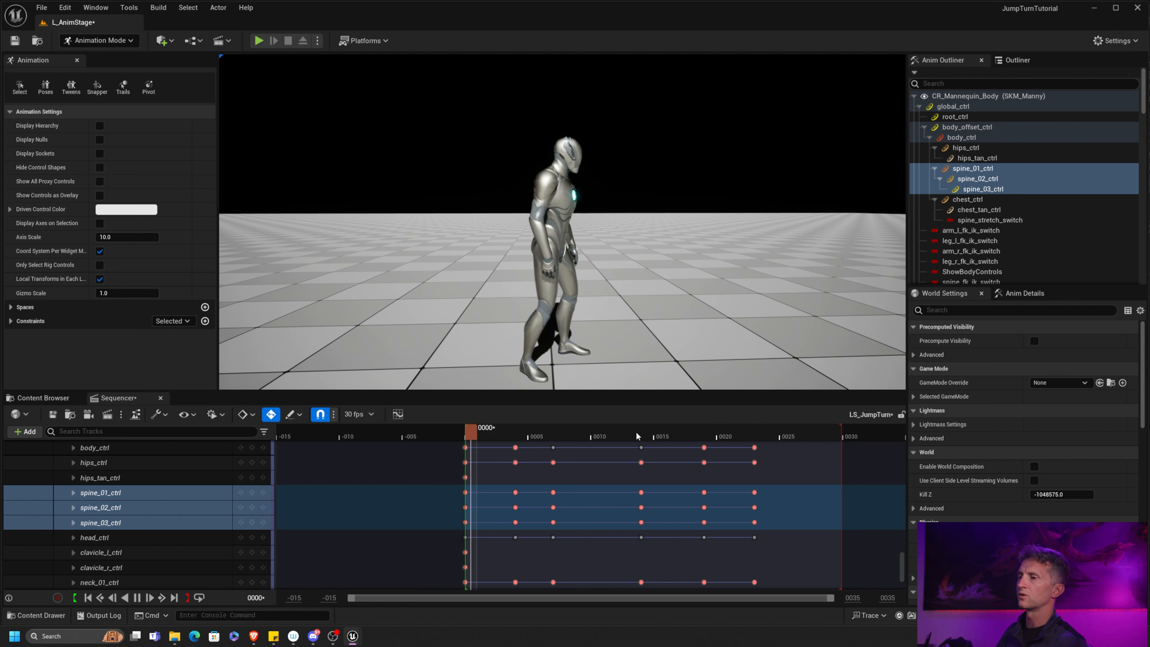
pyautogui.press('space')
pyautogui.moveTo(471, 433); pyautogui.dragTo(653, 449)
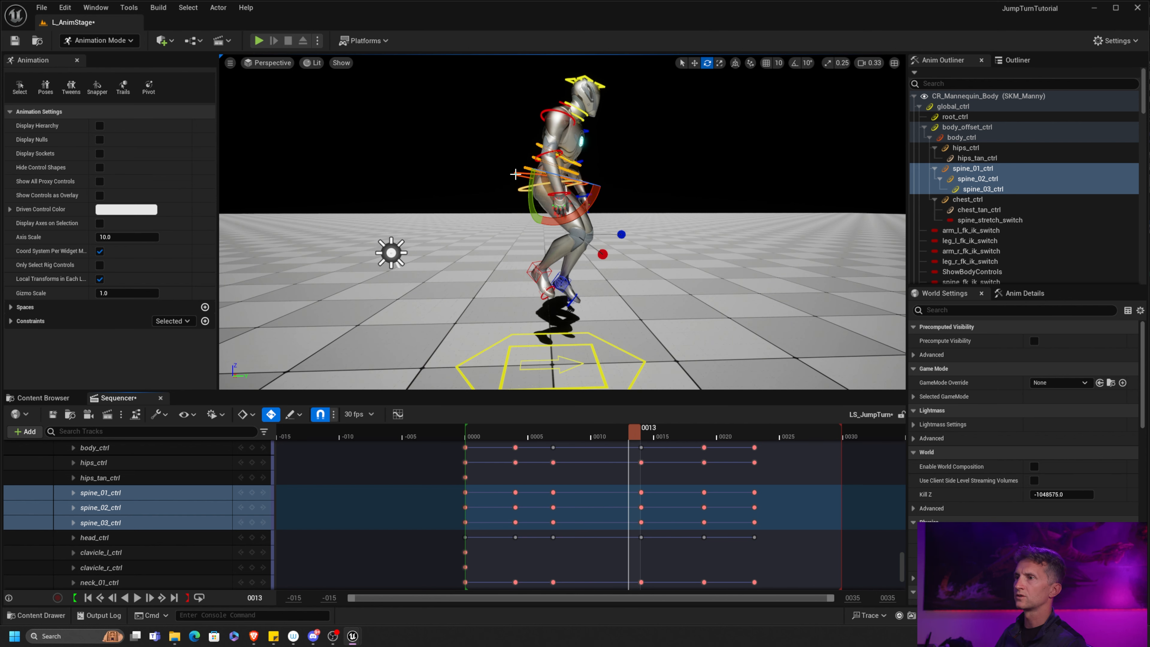
# Swap spine_03_ctrl for body_ctrl in the selection and rotate the selected controls backward at frame 14 to straighten the mid-air torso.
pyautogui.keyDown('ctrl'); pyautogui.click(539, 145); pyautogui.keyUp('ctrl')
pyautogui.keyDown('ctrl'); pyautogui.click(516, 175); pyautogui.keyUp('ctrl')
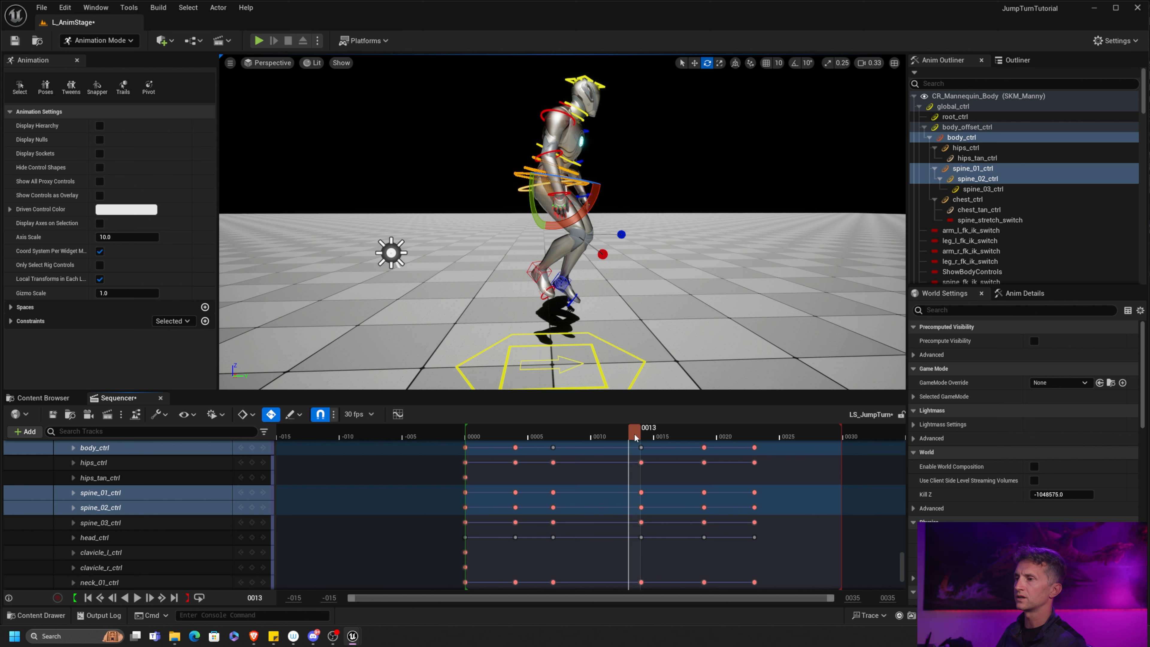
pyautogui.moveTo(635, 437); pyautogui.dragTo(646, 439)
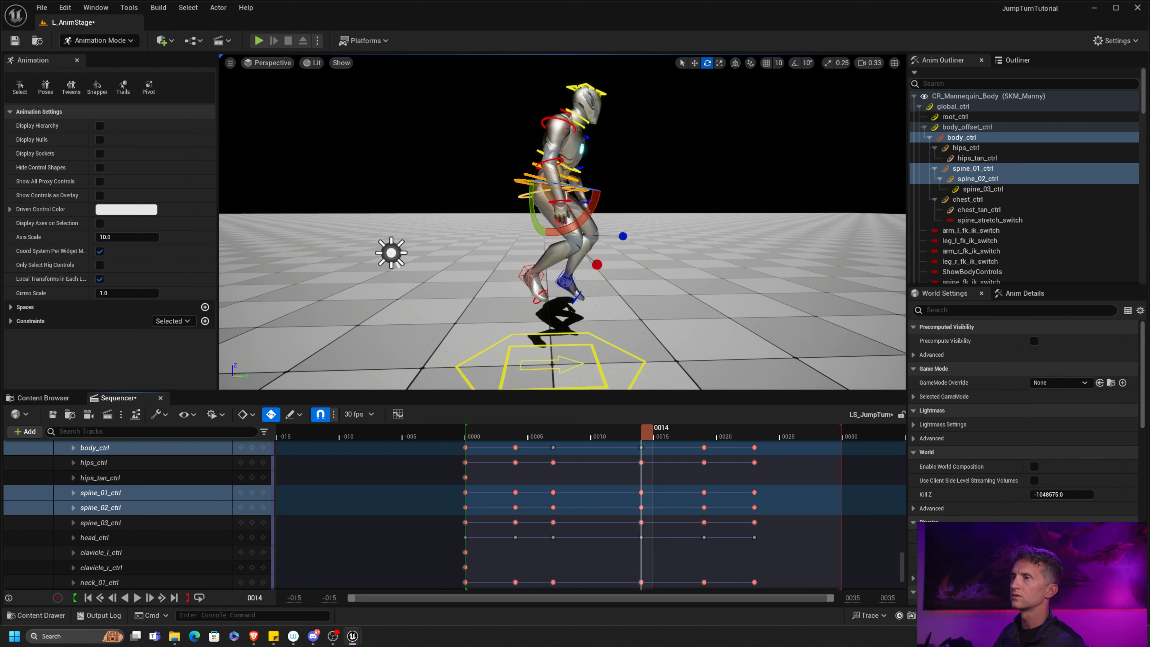
pyautogui.moveTo(594, 195); pyautogui.dragTo(612, 210)
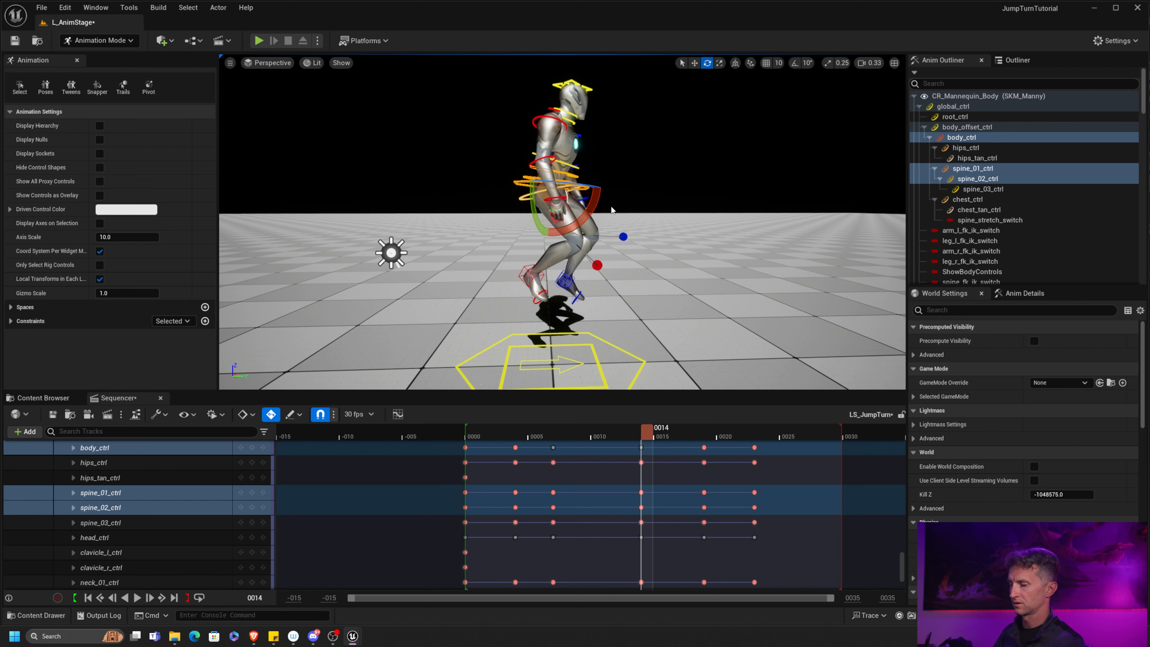
# Compare the body and spine poses across the keys from frame 0 through the landing, and play back the animation.
pyautogui.press(',')
pyautogui.press(',')
pyautogui.press(',')
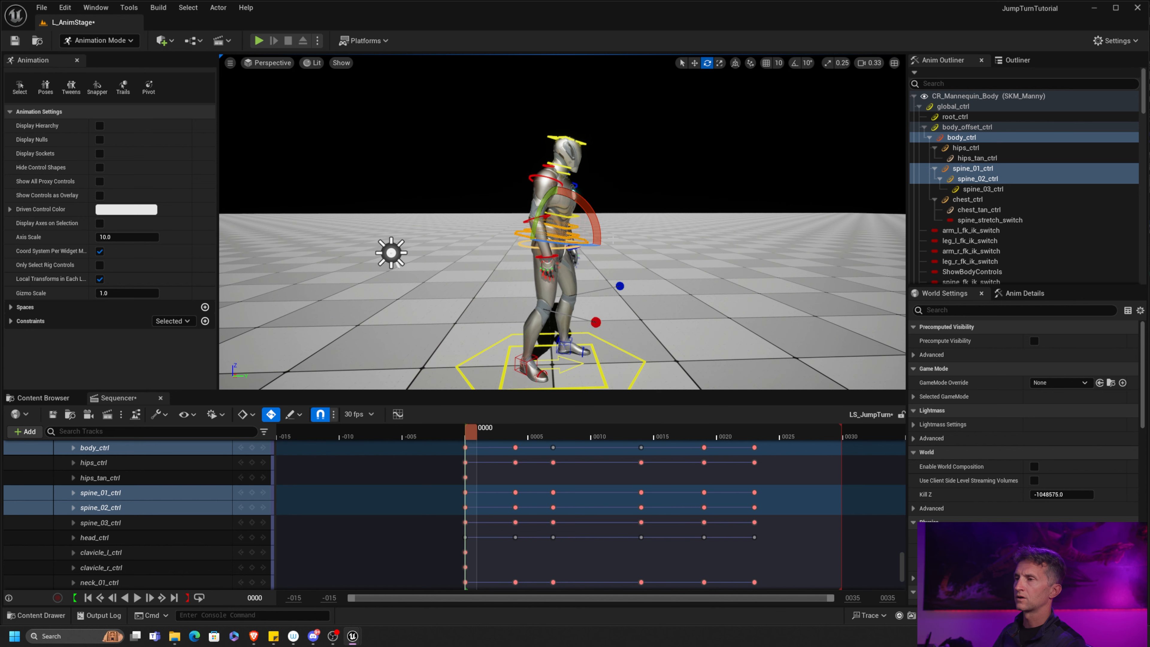
pyautogui.press('.')
pyautogui.press(',')
pyautogui.press('.')
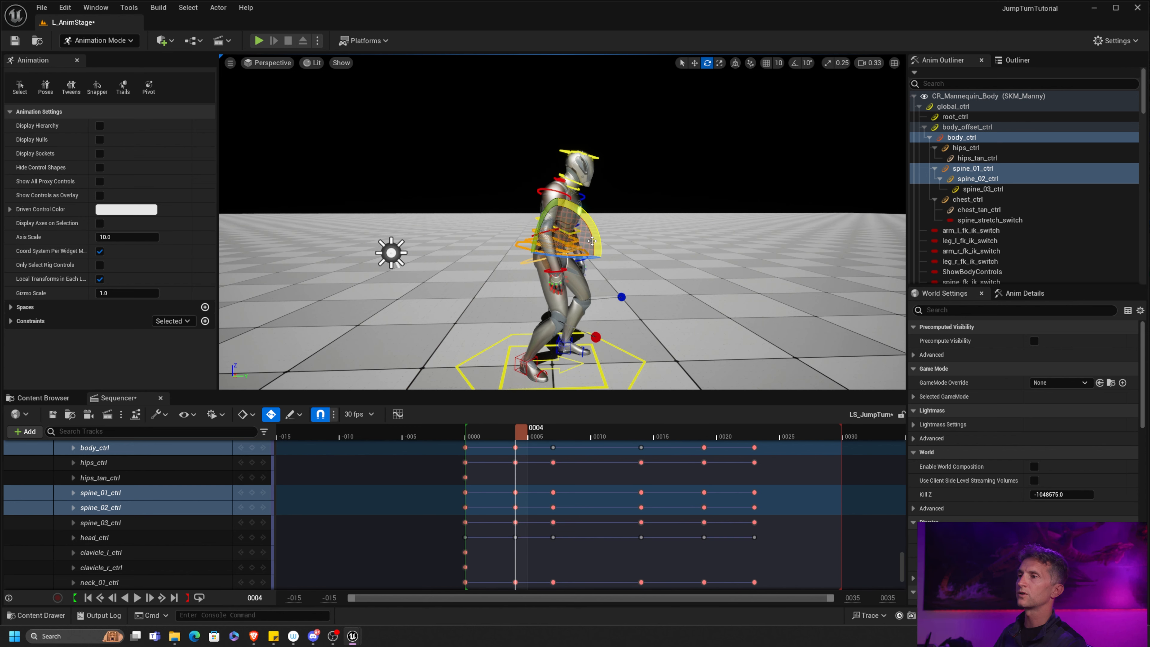
pyautogui.press(',')
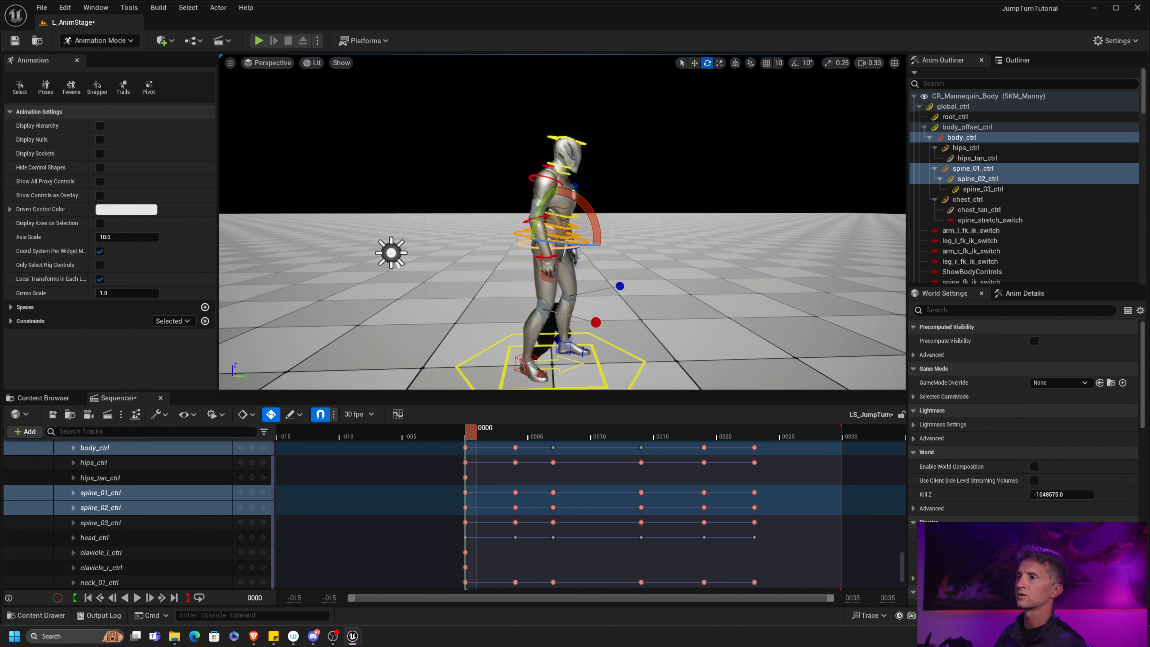
pyautogui.press('.')
pyautogui.press('.')
pyautogui.press('.')
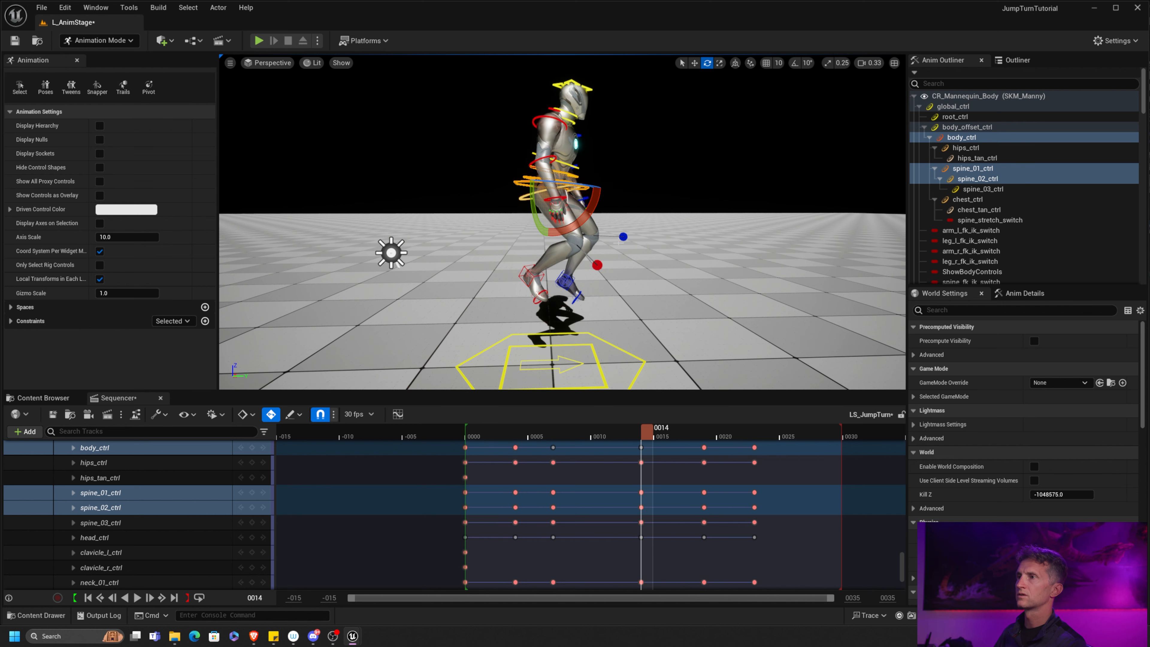
pyautogui.press('.')
pyautogui.press('space')
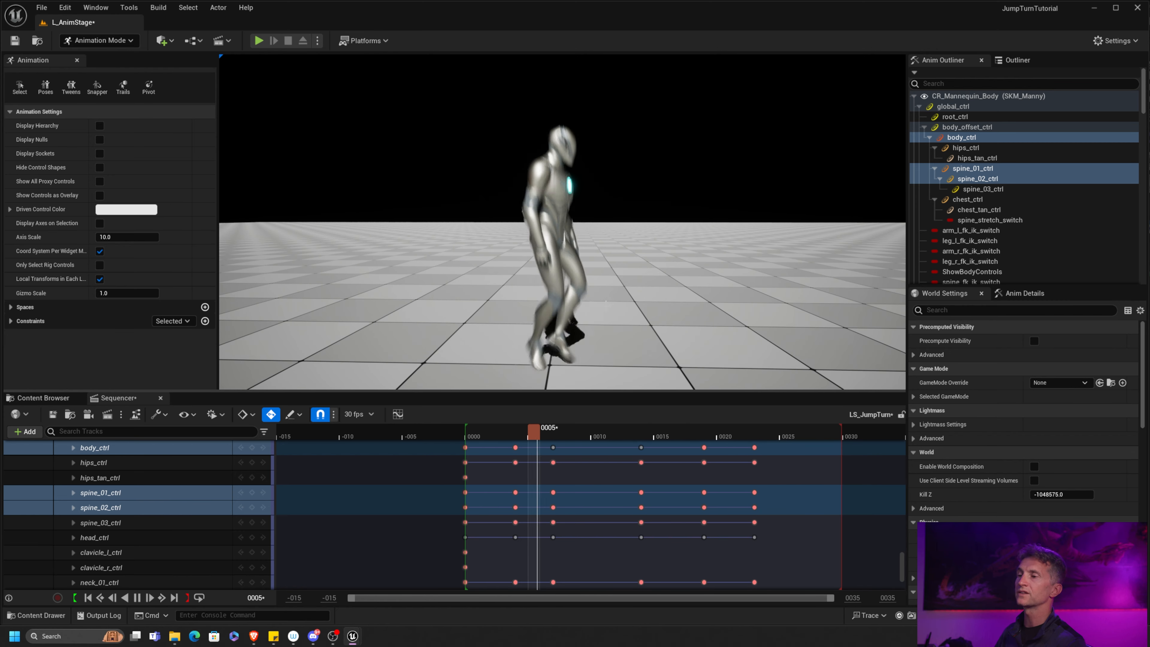
# Stop playback at frame 1 and save the LS_JumpTurn level sequence.
pyautogui.click(523, 440)
pyautogui.click(481, 436)
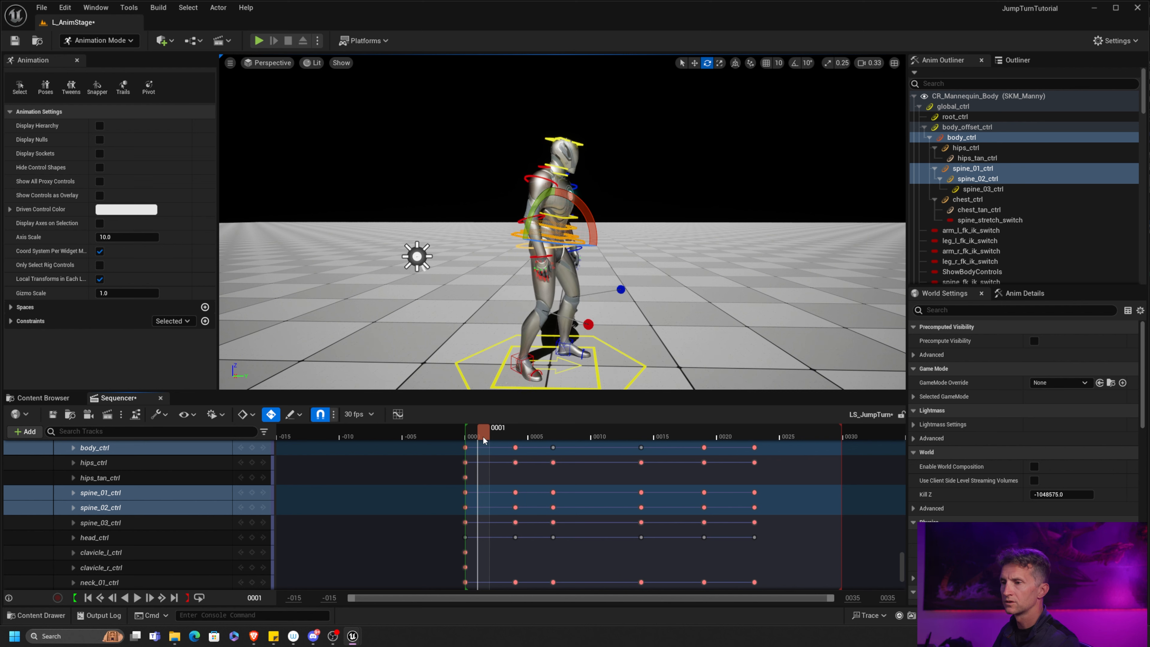
pyautogui.click(56, 417)
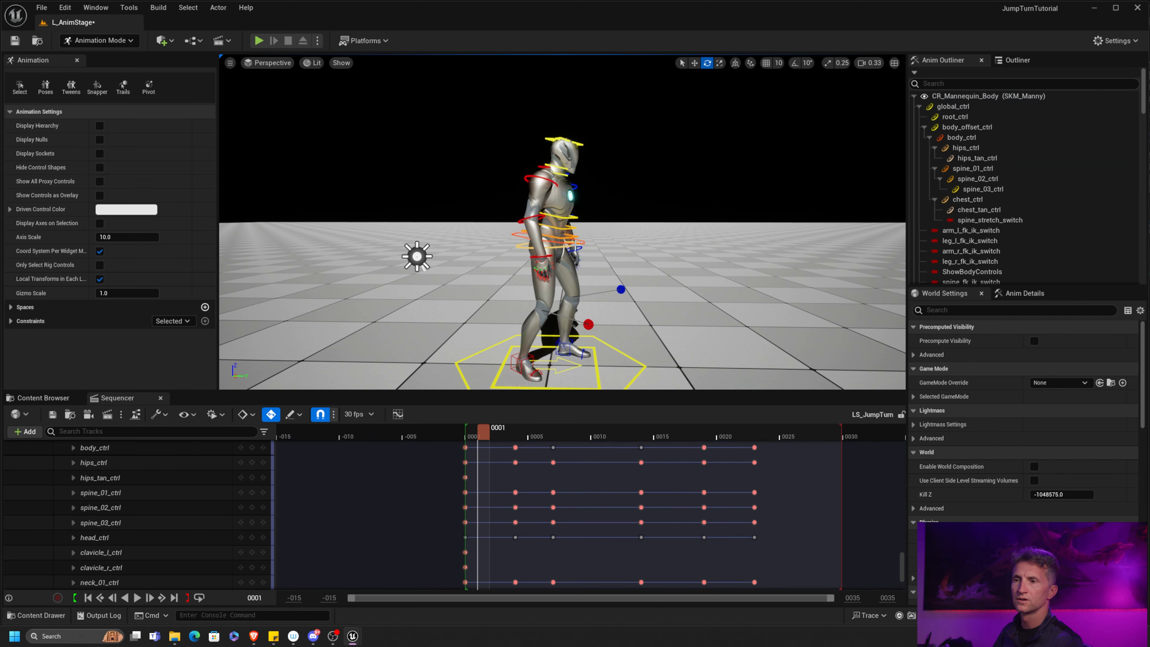
# Select neck_01_ctrl, neck_02_ctrl and head_ctrl together on the character.
pyautogui.moveTo(575, 181)
pyautogui.keyDown('alt'); pyautogui.mouseDown()
pyautogui.moveTo(607, 182)
pyautogui.moveTo(574, 181)
pyautogui.mouseUp(); pyautogui.keyUp('alt')
pyautogui.scroll(4, 574, 181)
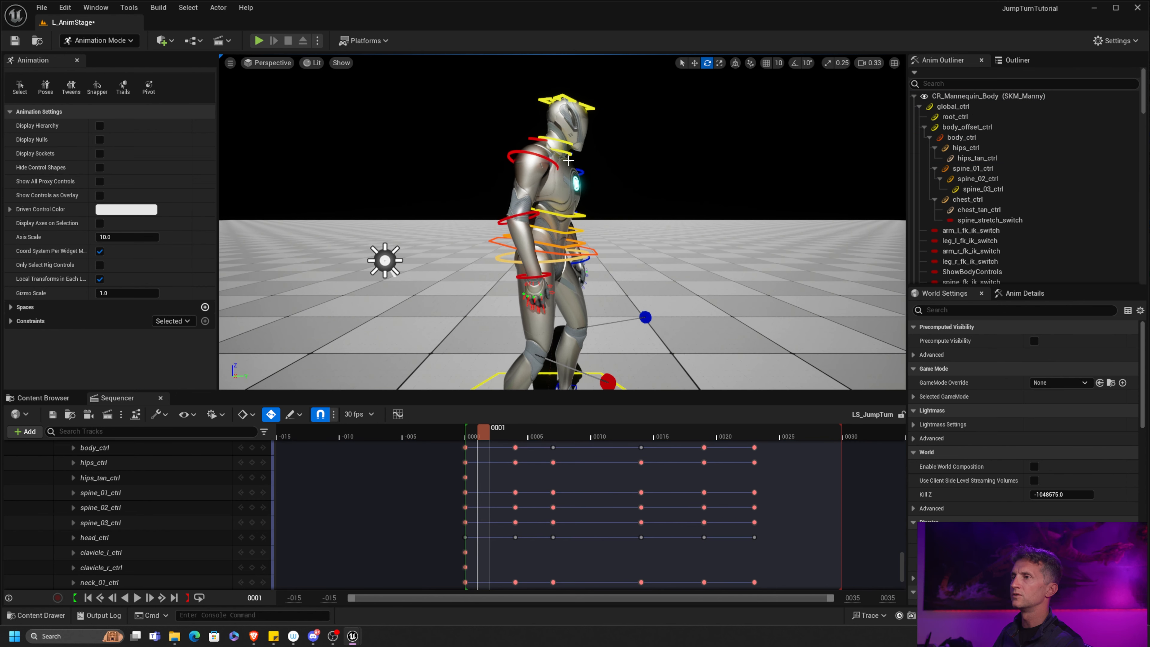
pyautogui.click(569, 154)
pyautogui.press('q')
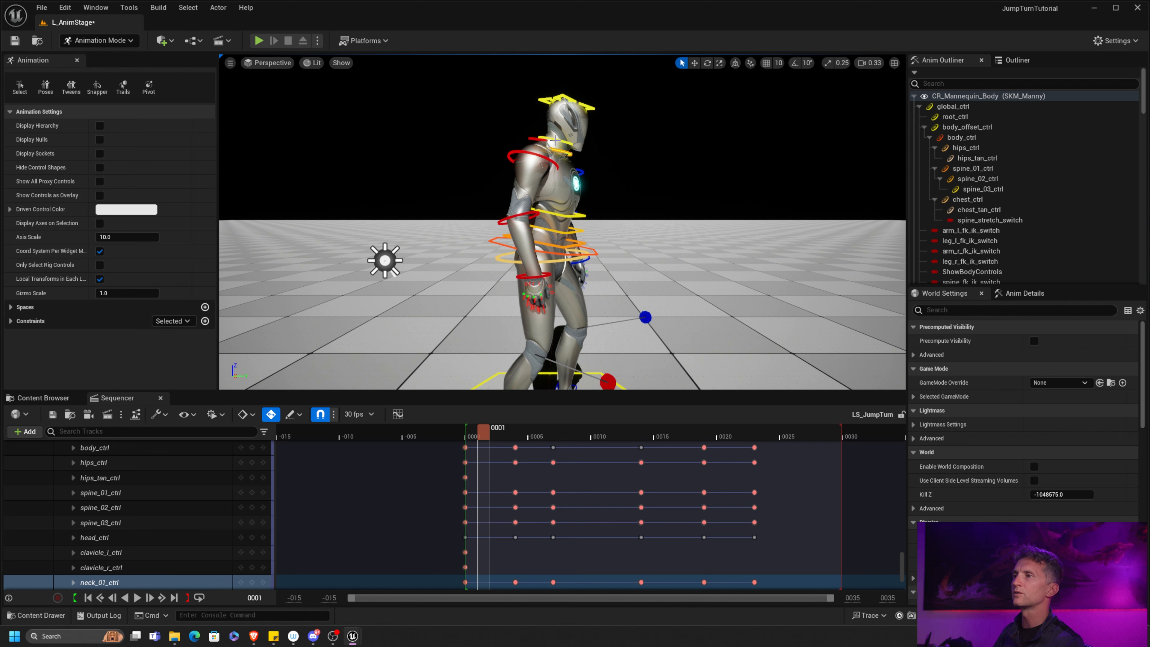
pyautogui.keyDown('ctrl'); pyautogui.click(558, 143); pyautogui.keyUp('ctrl')
pyautogui.keyDown('ctrl'); pyautogui.click(593, 107); pyautogui.keyUp('ctrl')
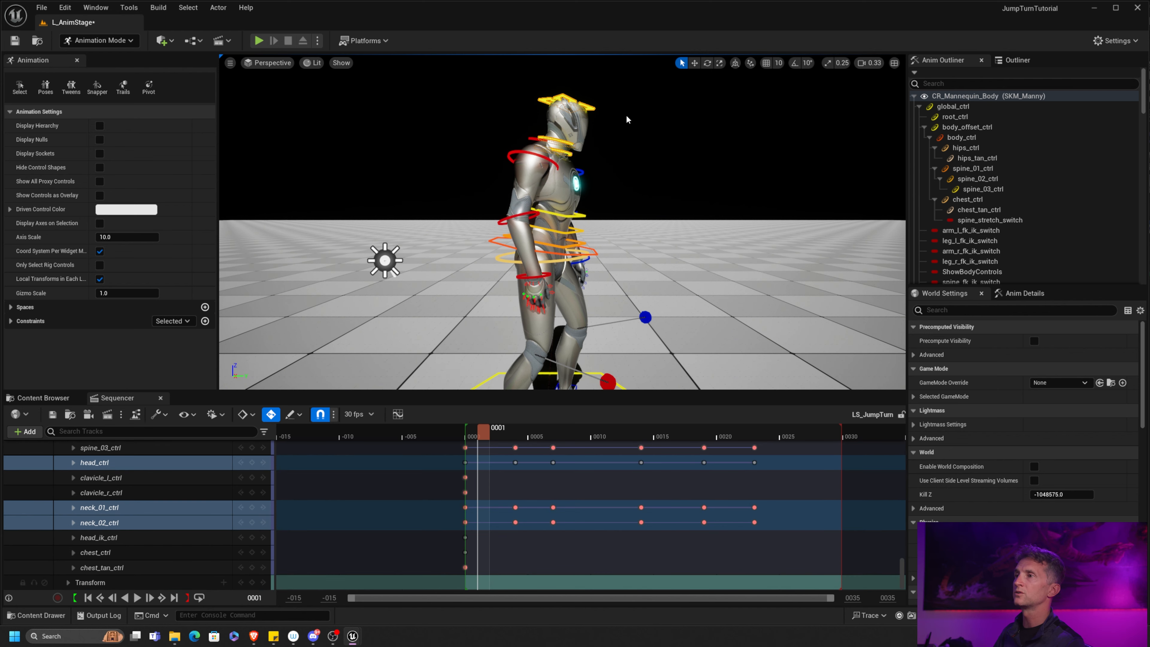
# Select body_ctrl and review its keyed poses between frame 0 and the mid-air key at frame 14.
pyautogui.click(493, 245)
pyautogui.press('Left')
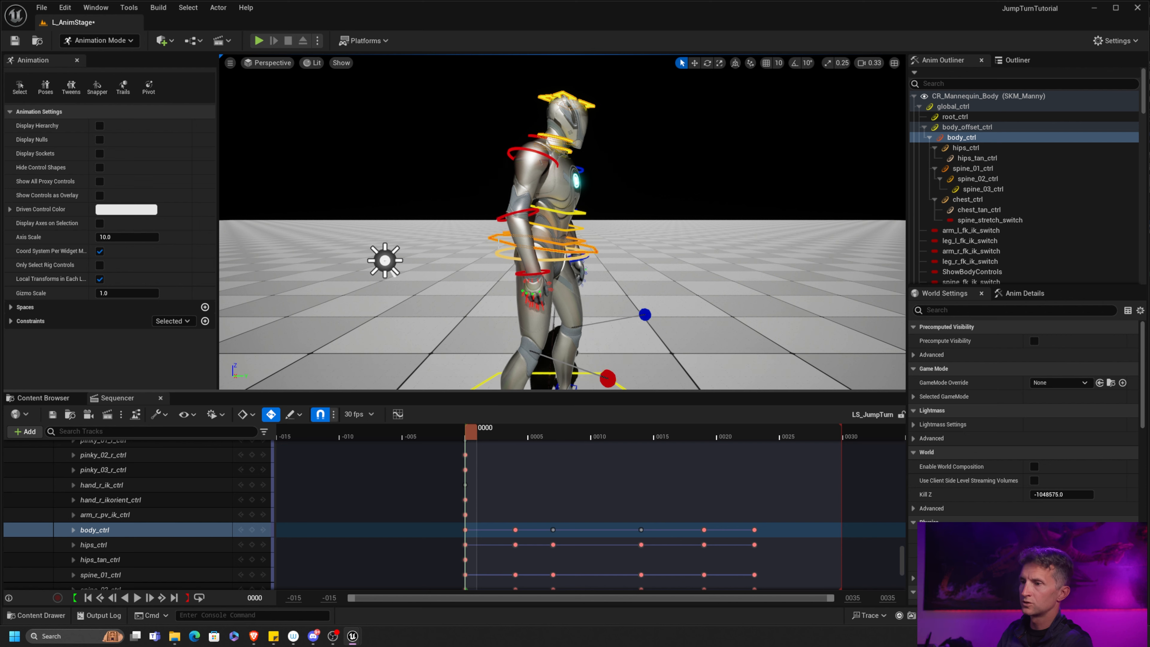
pyautogui.press('space')
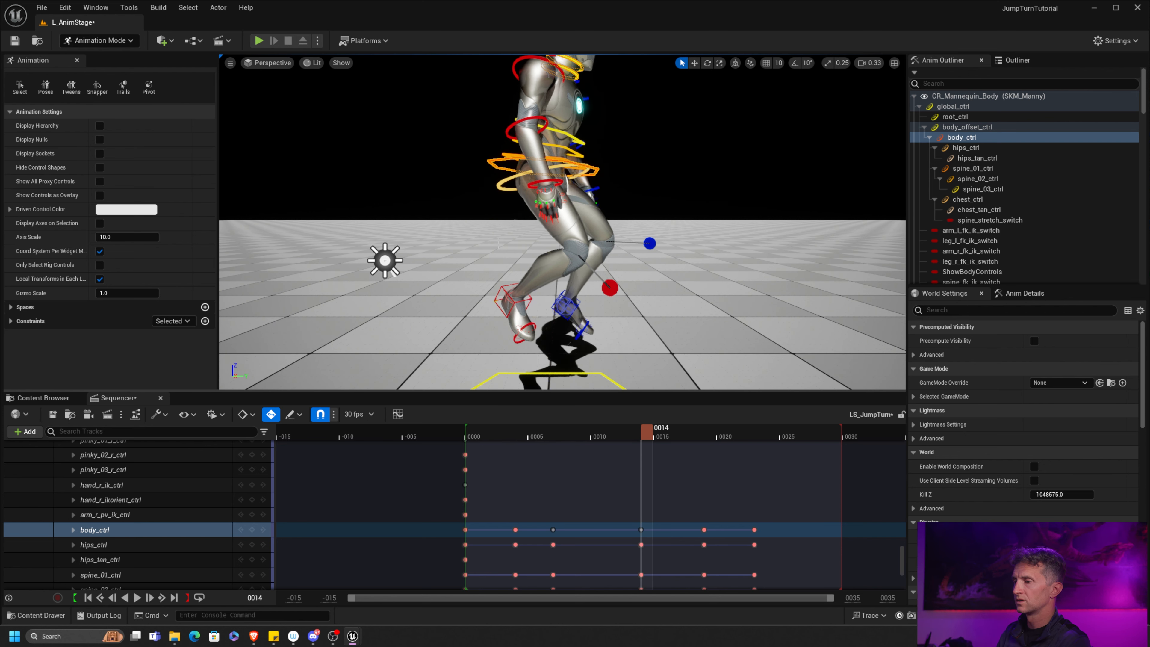
pyautogui.press(',')
pyautogui.press(',')
pyautogui.press(',')
pyautogui.press(',')
pyautogui.press(',')
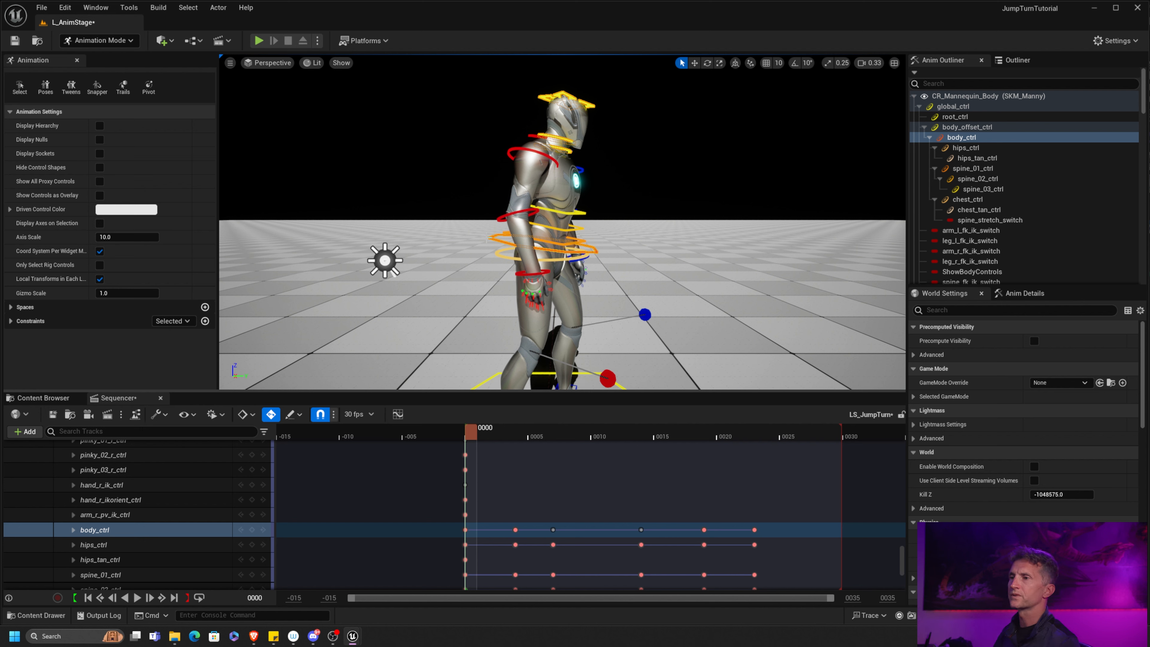
# Rotate the neck and head controls forward about 7° at frame 4 to drop the head into the crouch.
pyautogui.click(493, 242)
pyautogui.moveTo(500, 437); pyautogui.dragTo(523, 452)
pyautogui.press('e')
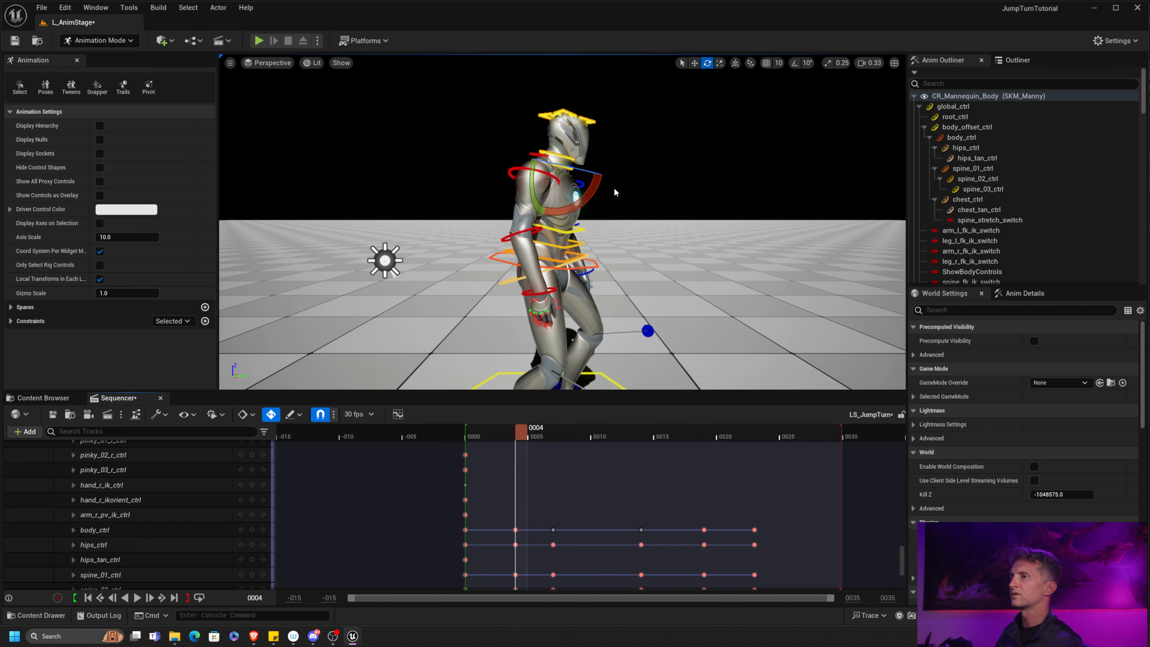
pyautogui.moveTo(566, 111); pyautogui.dragTo(571, 111)
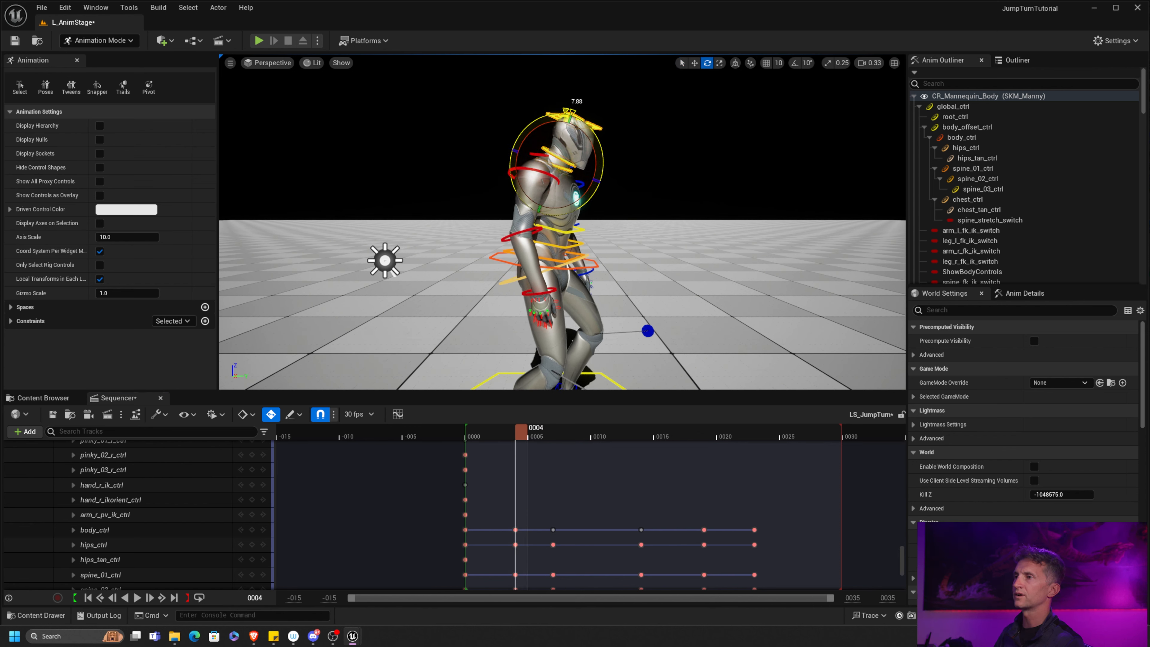
# Select head_ctrl alone and show its transform values in Anim Details.
pyautogui.press('q')
pyautogui.click(603, 128)
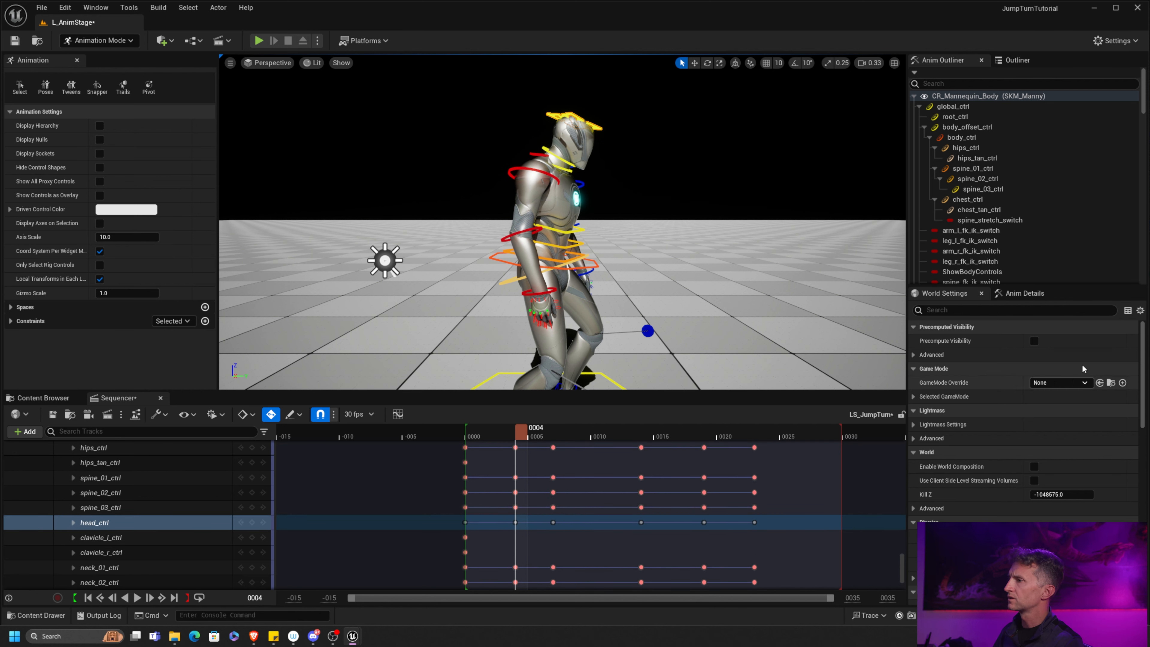
pyautogui.click(1020, 297)
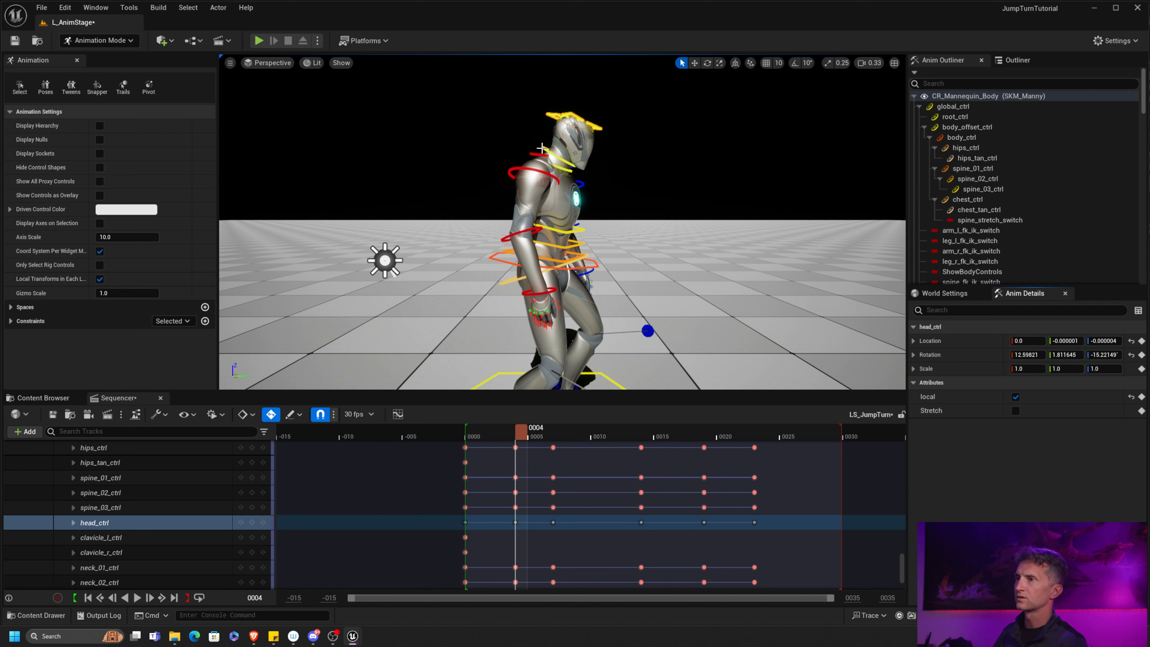
# Add neck_01_ctrl and neck_02_ctrl to the head_ctrl selection and rotate them slightly backward at the frame 7 take-off key.
pyautogui.keyDown('ctrl'); pyautogui.click(550, 156); pyautogui.keyUp('ctrl')
pyautogui.keyDown('ctrl'); pyautogui.click(565, 172); pyautogui.keyUp('ctrl')
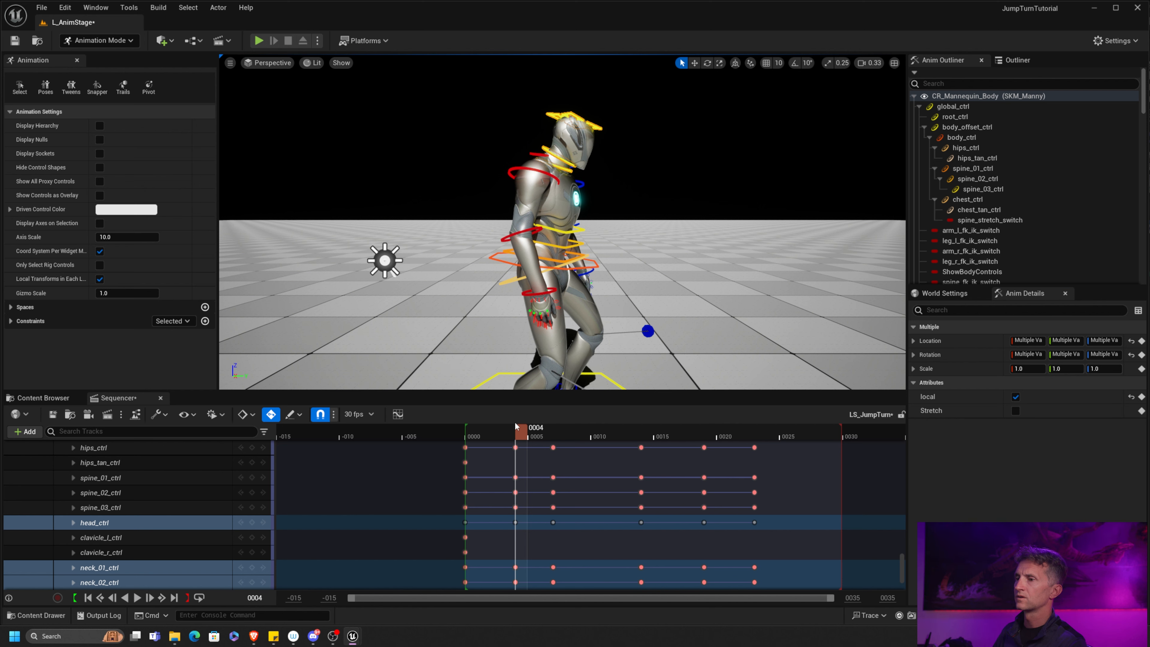
pyautogui.moveTo(516, 433); pyautogui.dragTo(556, 448)
pyautogui.scroll(2, 656, 292)
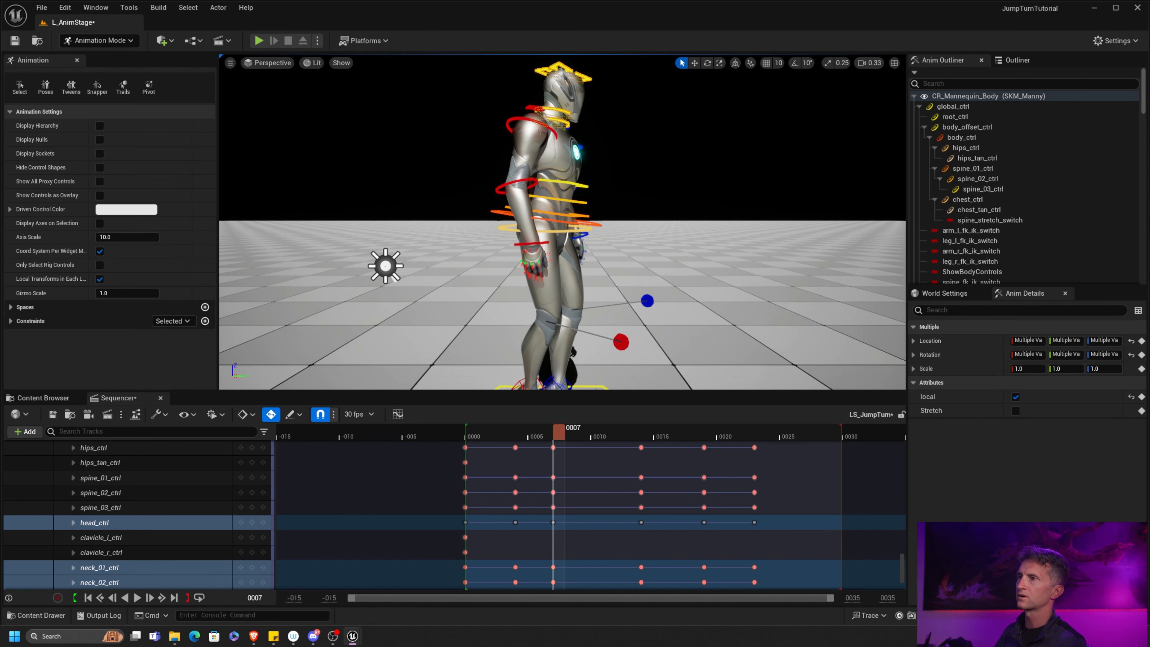
pyautogui.press('e')
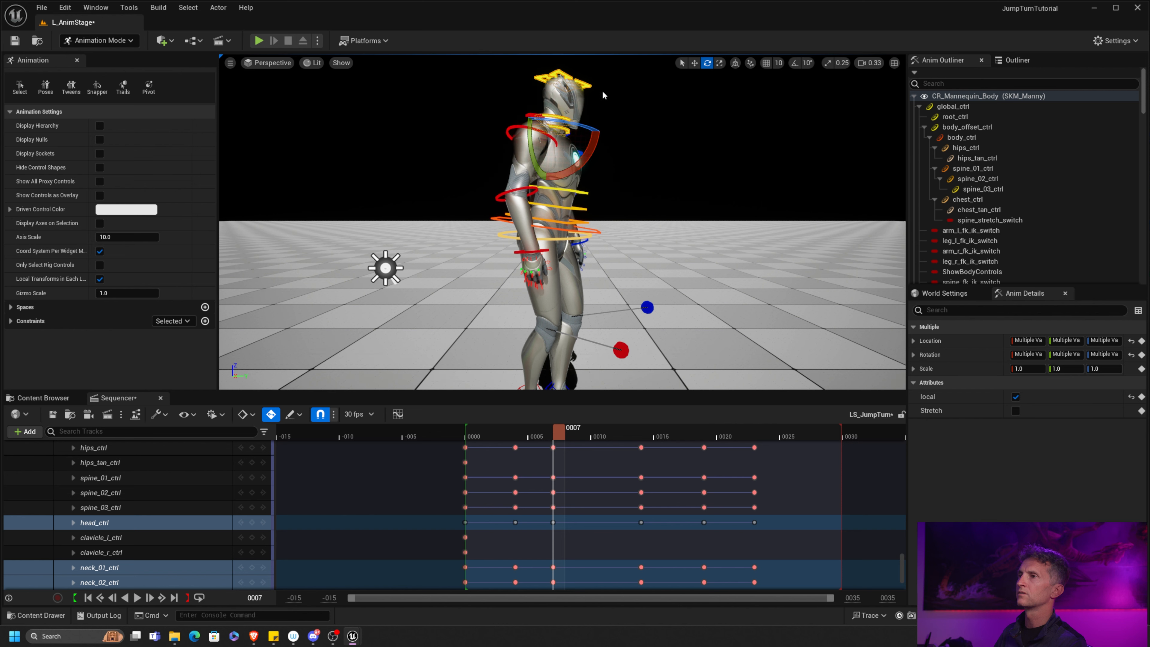
# Select only head_ctrl and rotate it about 10.6° backward at frame 7 to lift the gaze at take-off.
pyautogui.press('q')
pyautogui.click(599, 143)
pyautogui.click(589, 86)
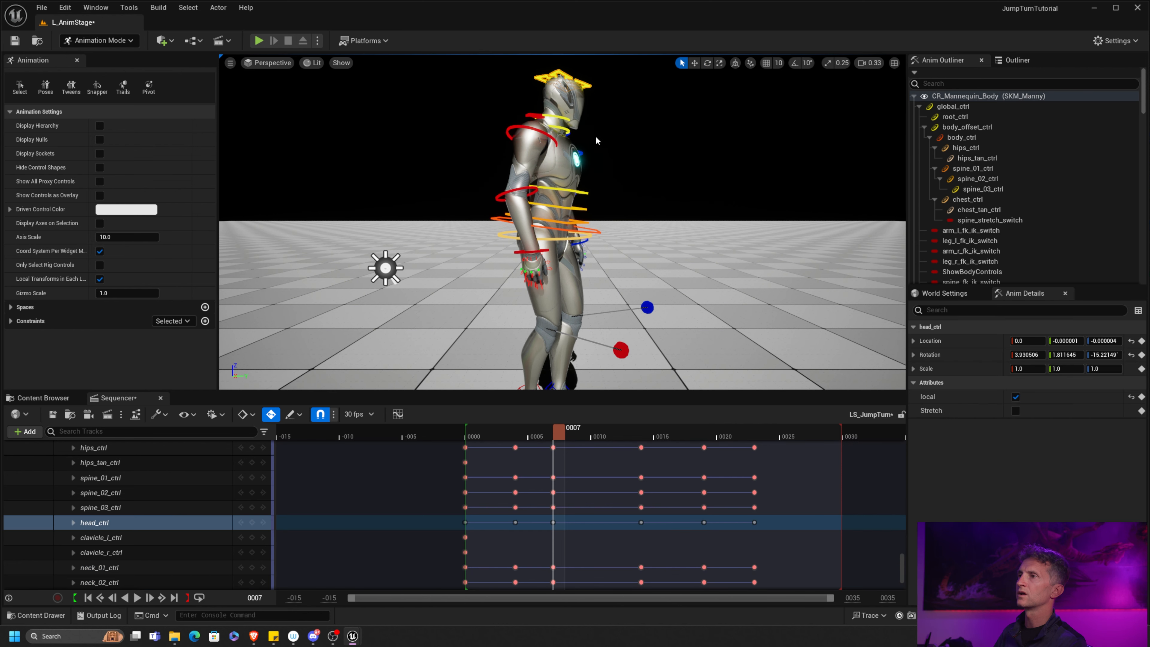
pyautogui.press('e')
pyautogui.moveTo(596, 136); pyautogui.dragTo(600, 145)
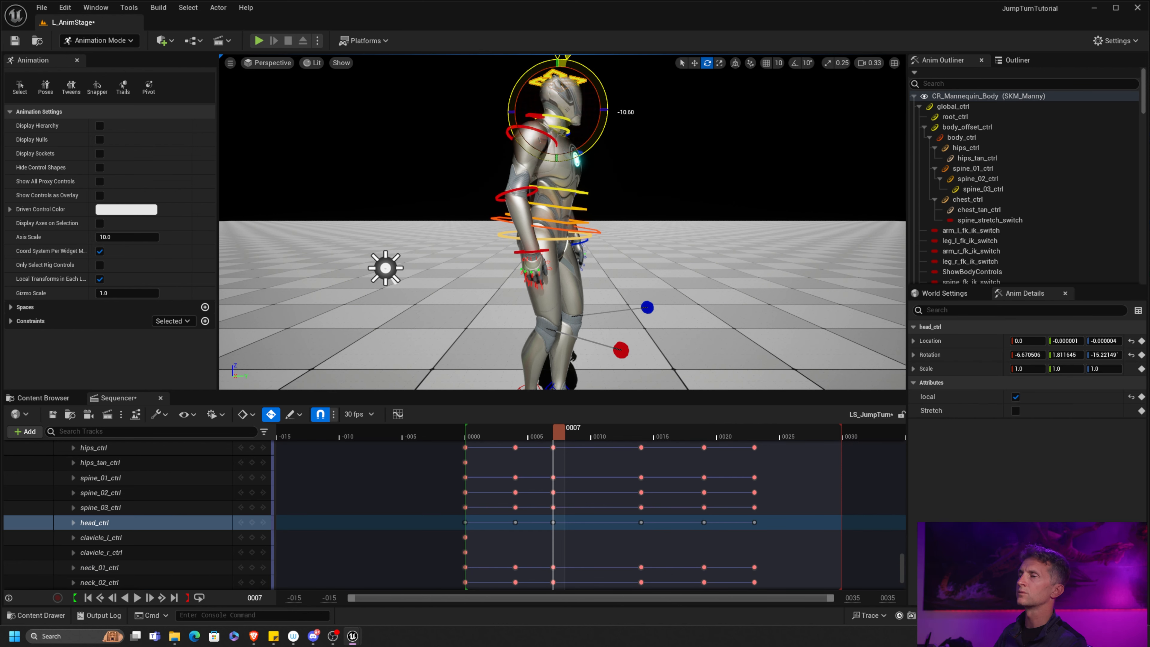
# Rotate head_ctrl forward to about 12.2° at the frame 14 key.
pyautogui.moveTo(585, 431)
pyautogui.mouseDown()
pyautogui.moveTo(468, 431)
pyautogui.moveTo(594, 431)
pyautogui.mouseUp()
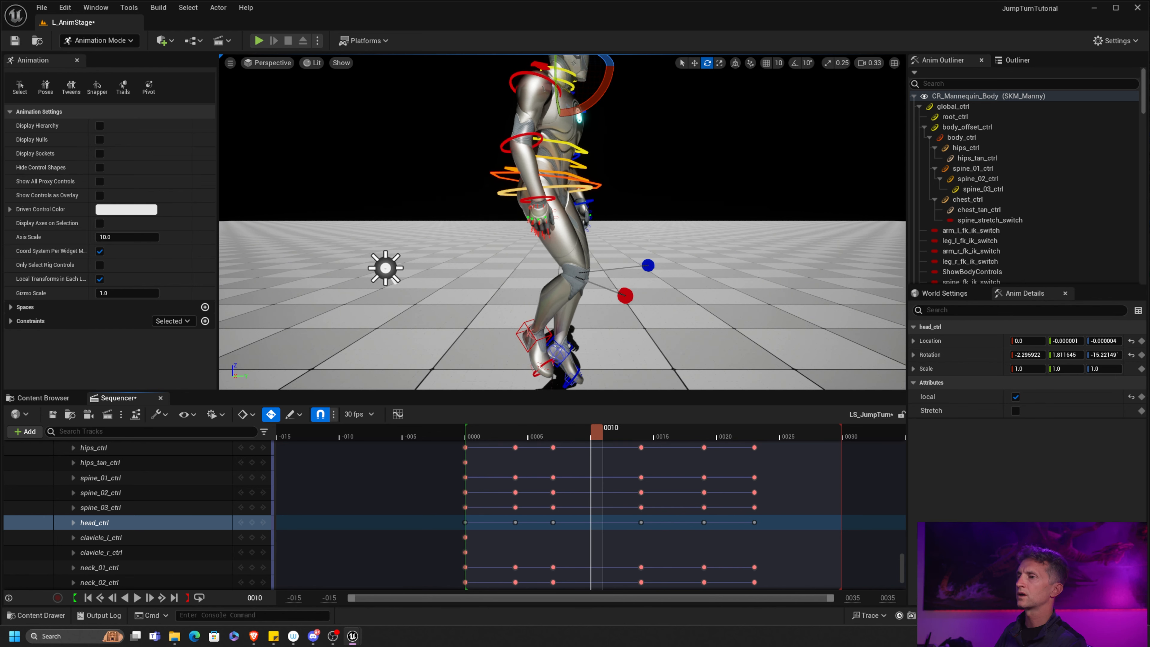
pyautogui.moveTo(604, 289); pyautogui.dragTo(589, 347, button='middle')
pyautogui.scroll(-3, 604, 289)
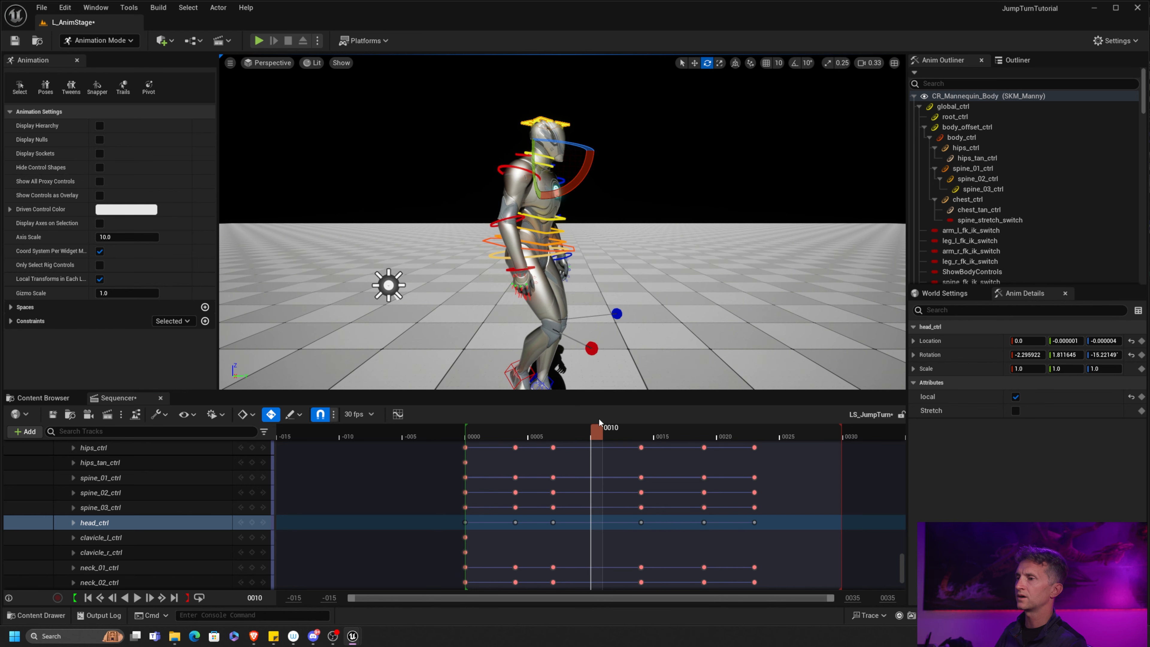
pyautogui.moveTo(599, 419); pyautogui.dragTo(650, 438)
pyautogui.moveTo(581, 216); pyautogui.dragTo(589, 203)
# Select neck_02_ctrl and neck_01_ctrl together and rotate them slightly forward at the frame 14 key.
pyautogui.press('q')
pyautogui.click(544, 167)
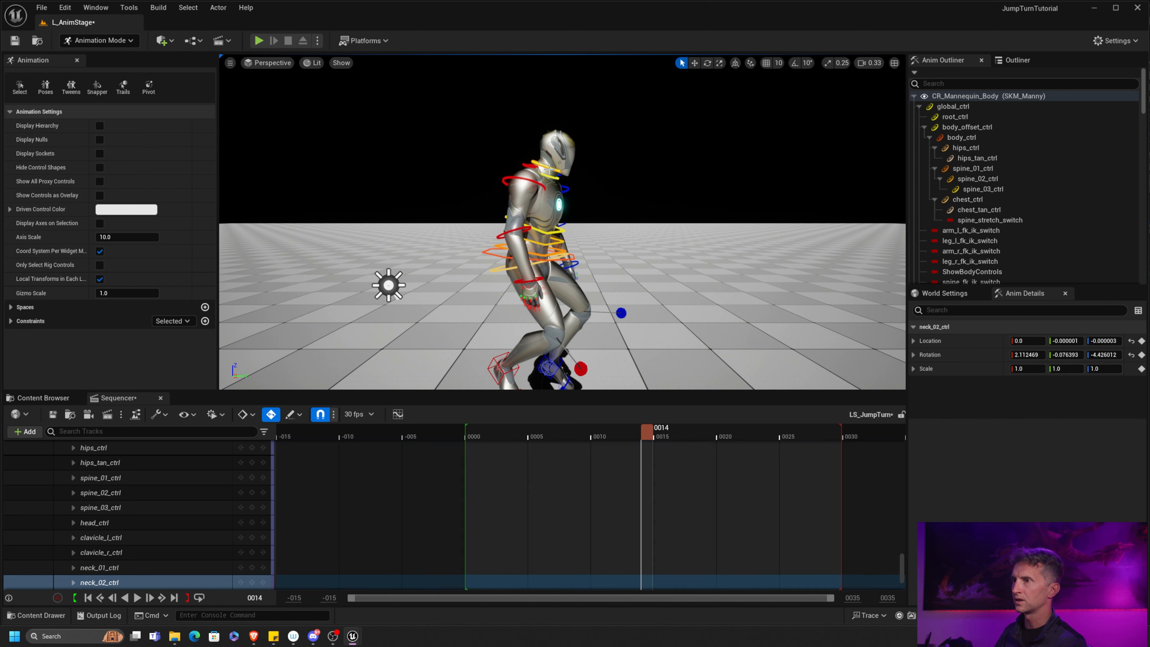
pyautogui.keyDown('shift'); pyautogui.click(551, 177); pyautogui.keyUp('shift')
pyautogui.press('e')
pyautogui.moveTo(583, 180); pyautogui.dragTo(580, 148)
pyautogui.press('q')
# Select head_ctrl alone and rotate it forward to about 11.7° at frame 21 to add a head dip on landing.
pyautogui.click(596, 160)
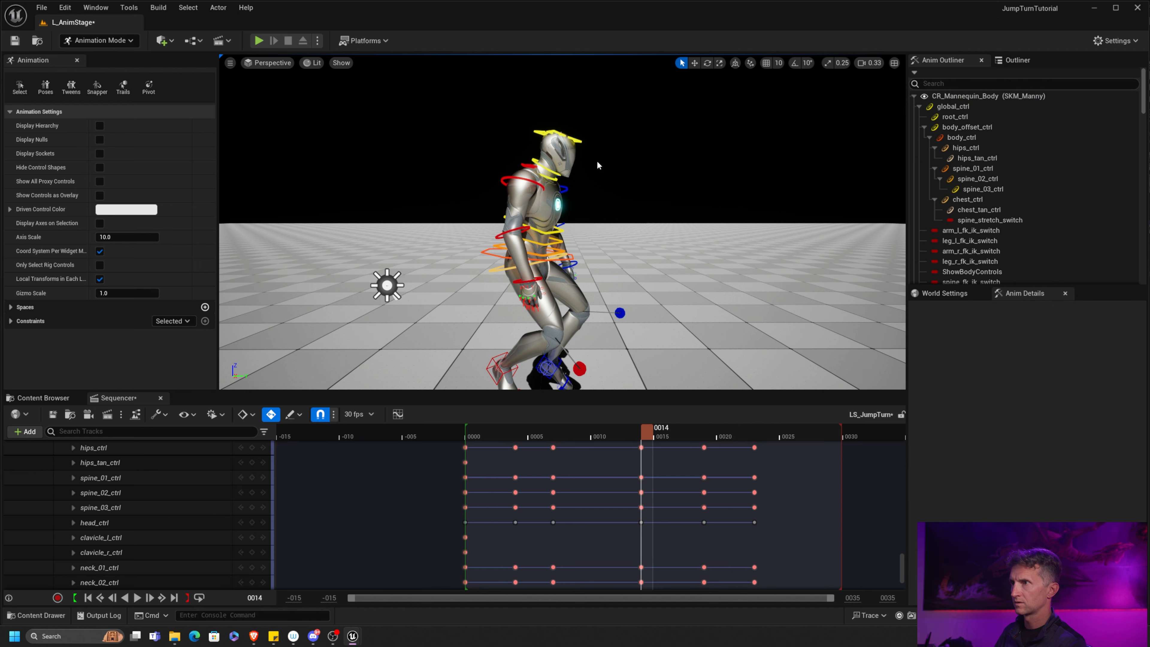
pyautogui.press('e')
pyautogui.click(578, 140)
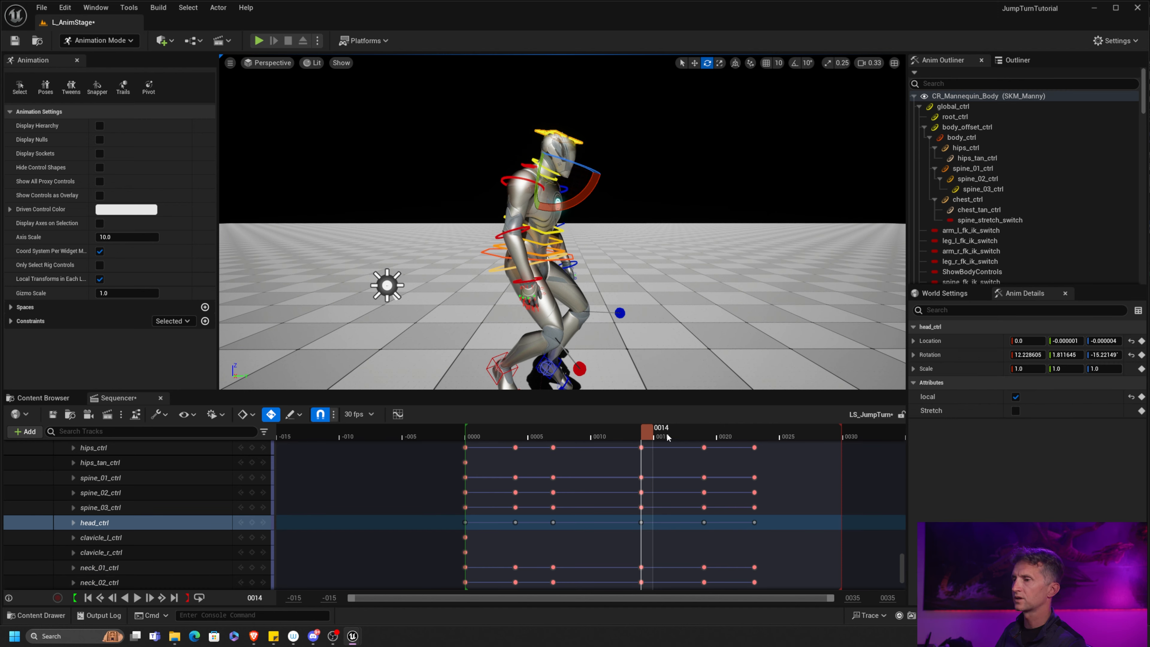
pyautogui.moveTo(667, 437); pyautogui.dragTo(710, 436)
pyautogui.keyDown('alt'); pyautogui.moveTo(717, 285); pyautogui.dragTo(727, 204, button='middle'); pyautogui.keyUp('alt')
pyautogui.keyDown('alt'); pyautogui.moveTo(717, 285); pyautogui.dragTo(716, 277); pyautogui.keyUp('alt')
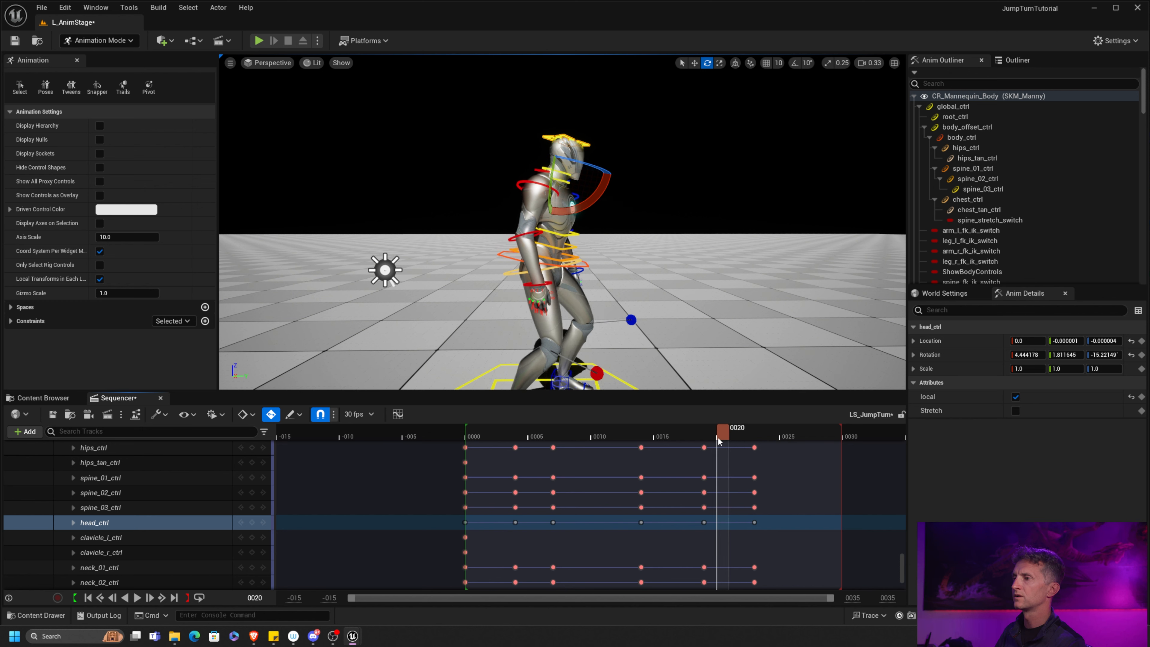
pyautogui.moveTo(718, 440); pyautogui.dragTo(731, 438)
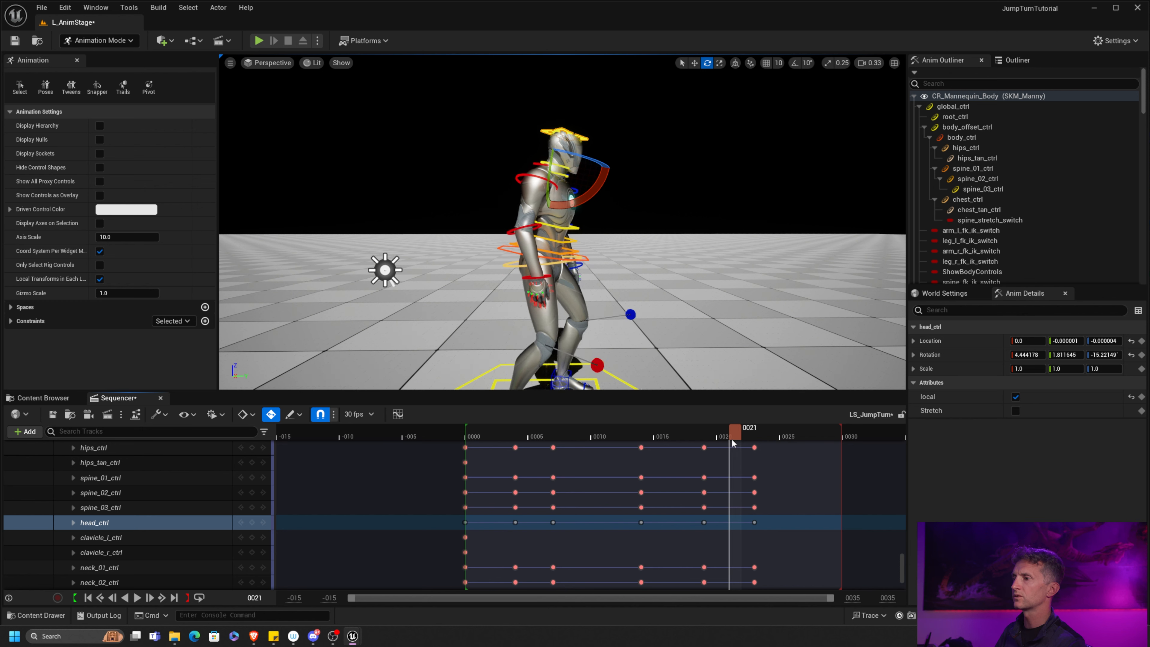
pyautogui.press('q')
pyautogui.press('e')
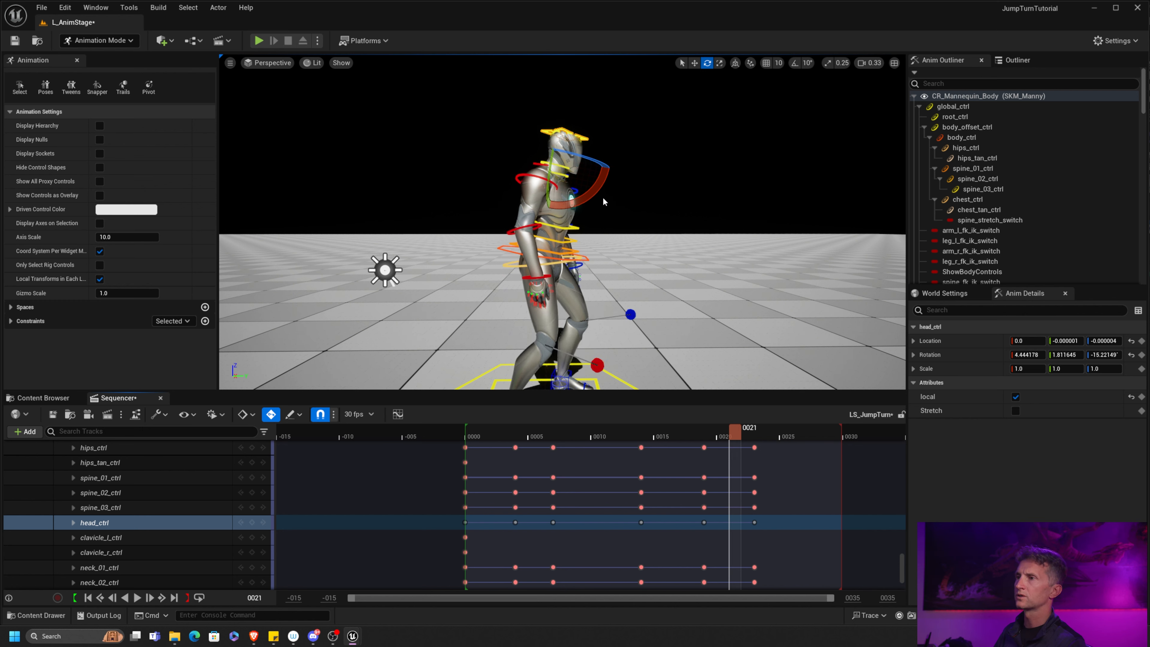
pyautogui.moveTo(600, 188); pyautogui.dragTo(596, 202)
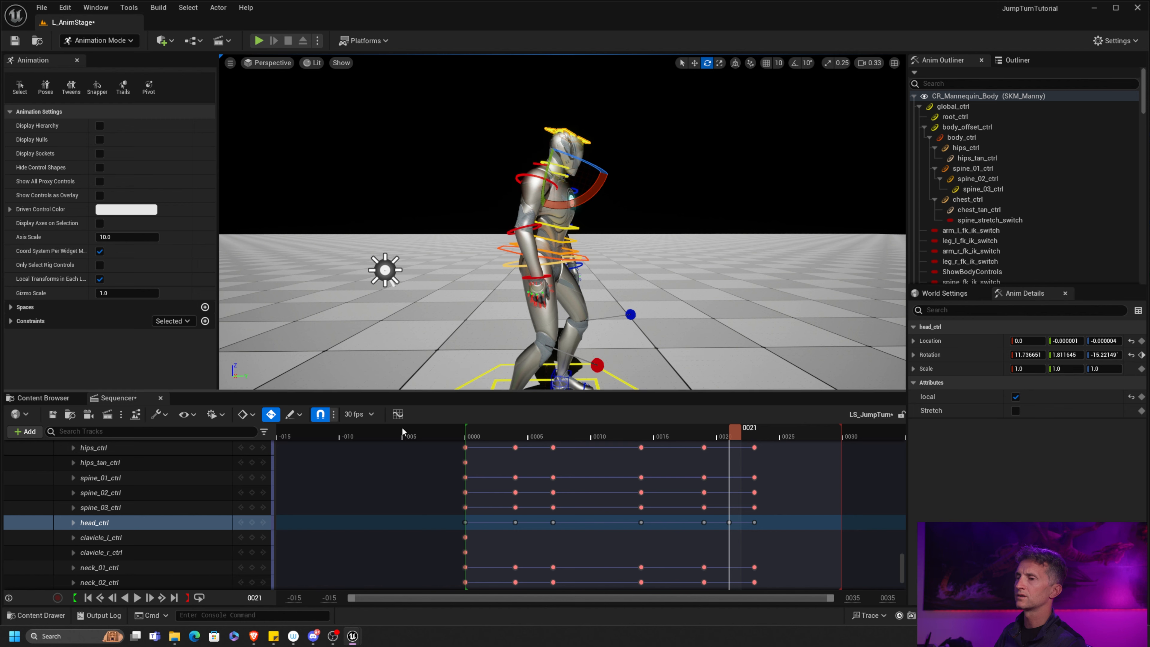
# Play the jump turn to check the head motion and return to frame 4.
pyautogui.click(136, 598)
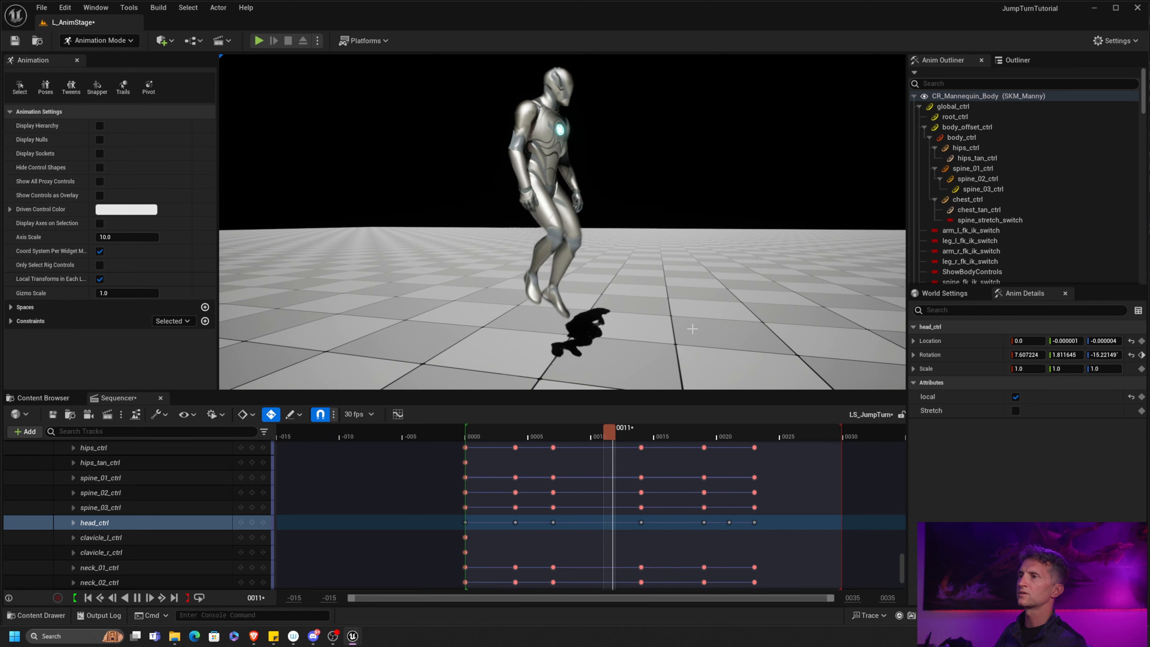
pyautogui.click(528, 439)
pyautogui.moveTo(526, 439)
pyautogui.mouseDown()
pyautogui.moveTo(470, 436)
pyautogui.moveTo(541, 439)
pyautogui.moveTo(516, 444)
pyautogui.mouseUp()
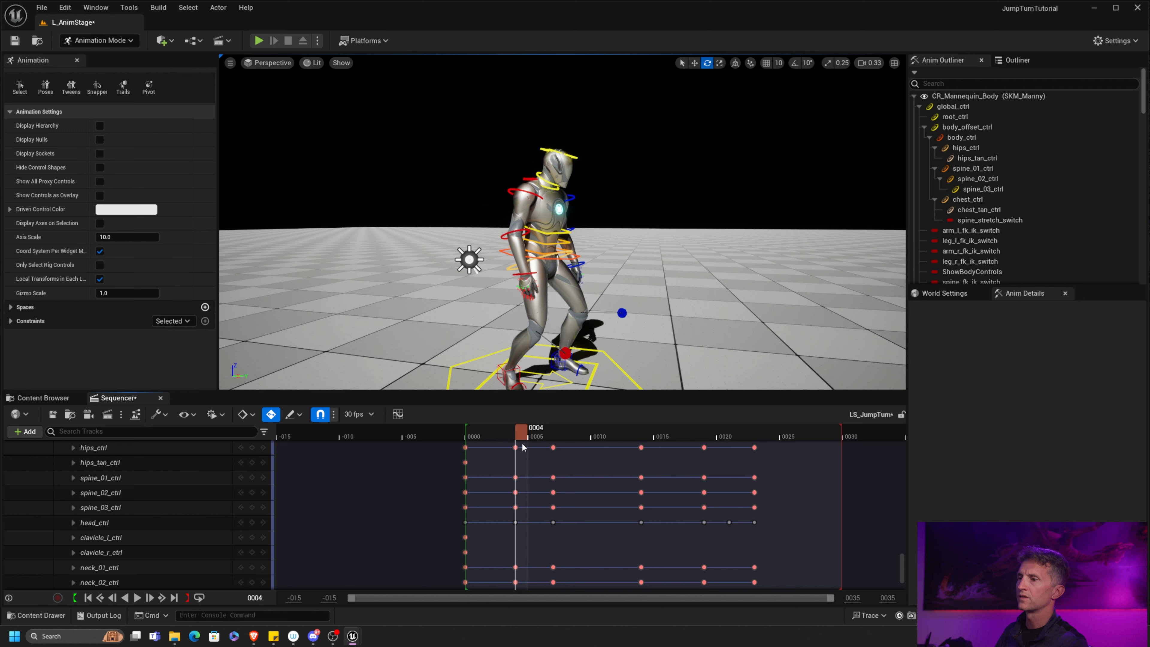
# Select neck_01_ctrl, neck_02_ctrl and head_ctrl on the character at frame 4.
pyautogui.click(551, 190)
pyautogui.press('q')
pyautogui.keyDown('shift'); pyautogui.click(546, 182); pyautogui.keyUp('shift')
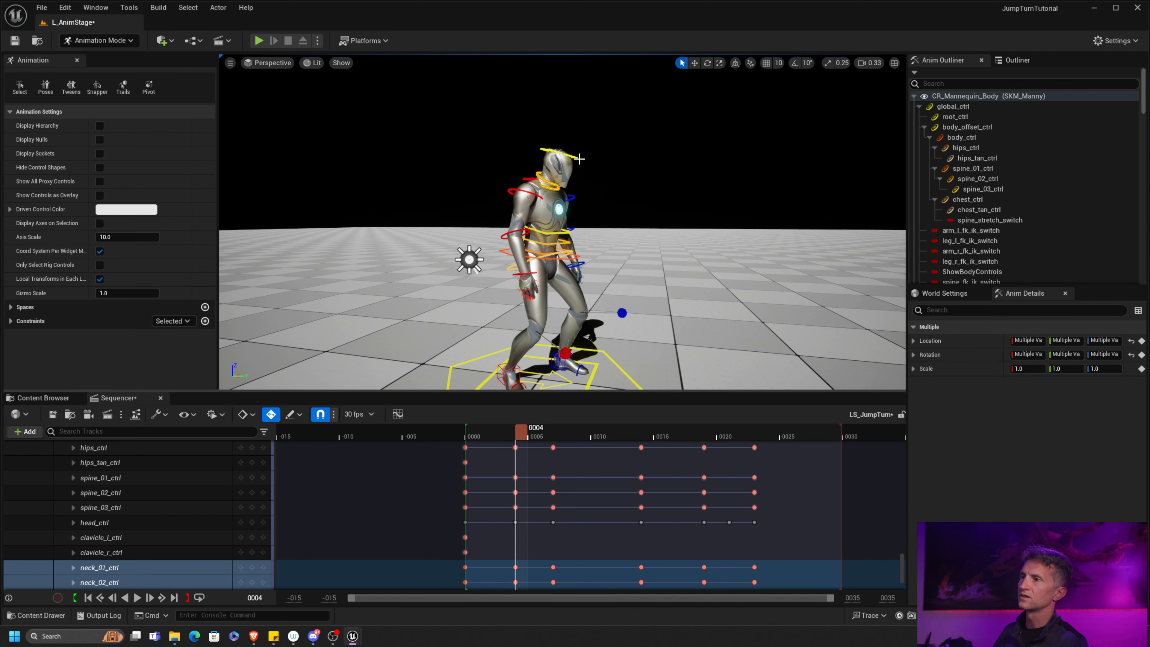
pyautogui.keyDown('shift'); pyautogui.click(577, 157); pyautogui.keyUp('shift')
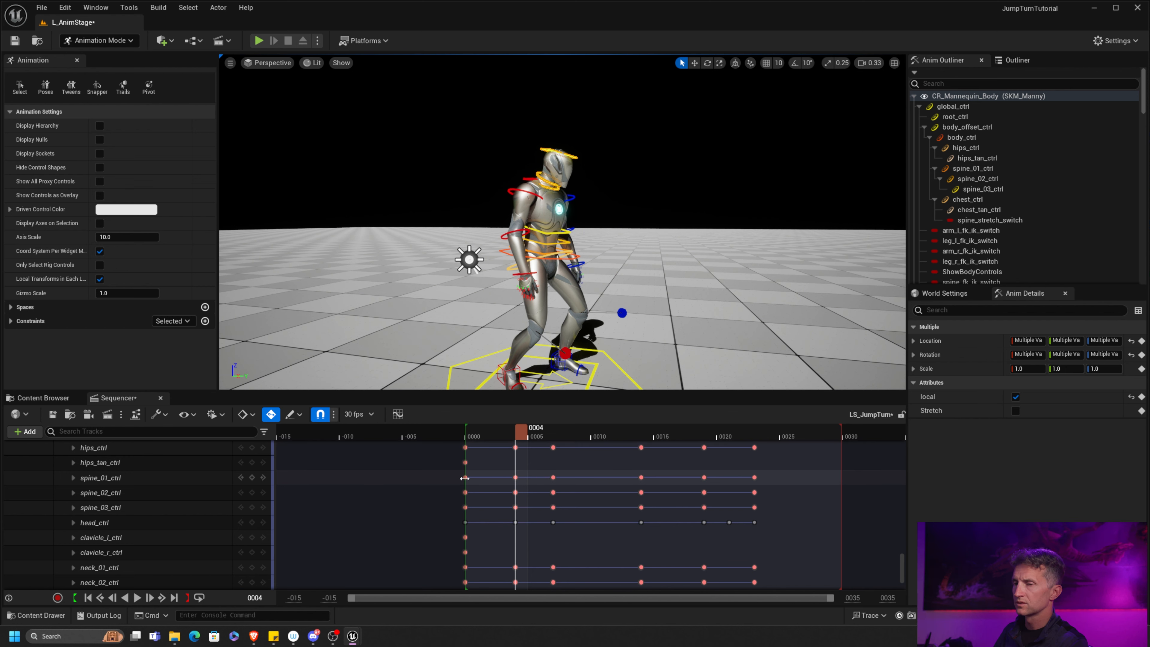
pyautogui.scroll(3, 518, 463)
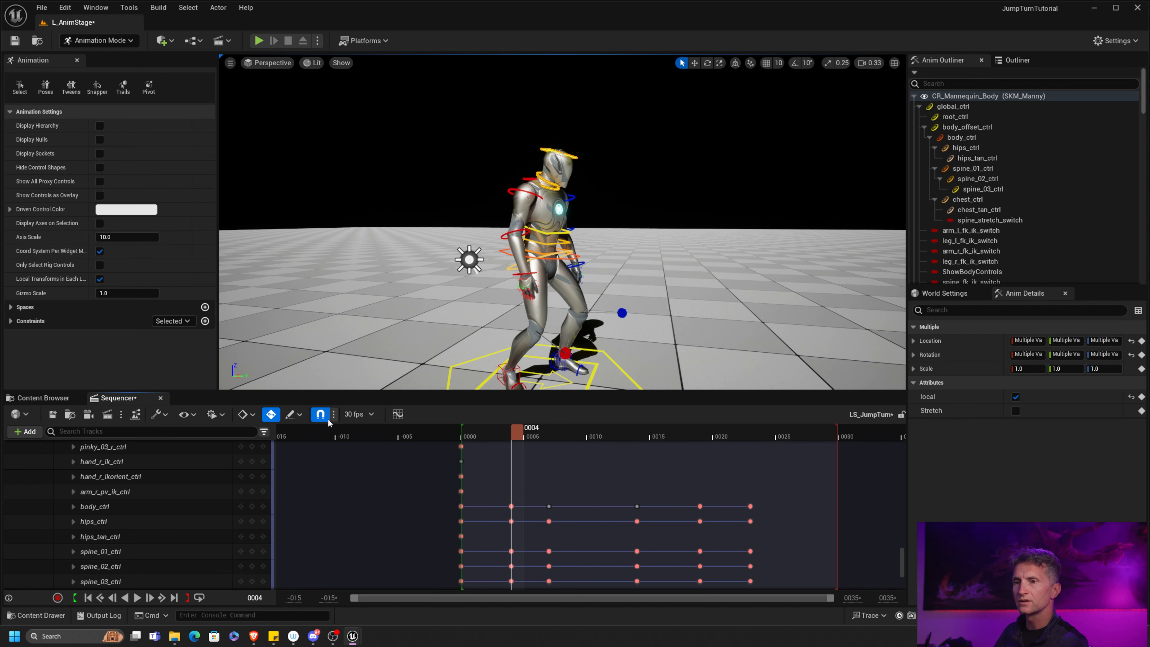
# Collapse all Sequencer nodes and restrict the track list to Selected Nodes Only.
pyautogui.click(194, 416)
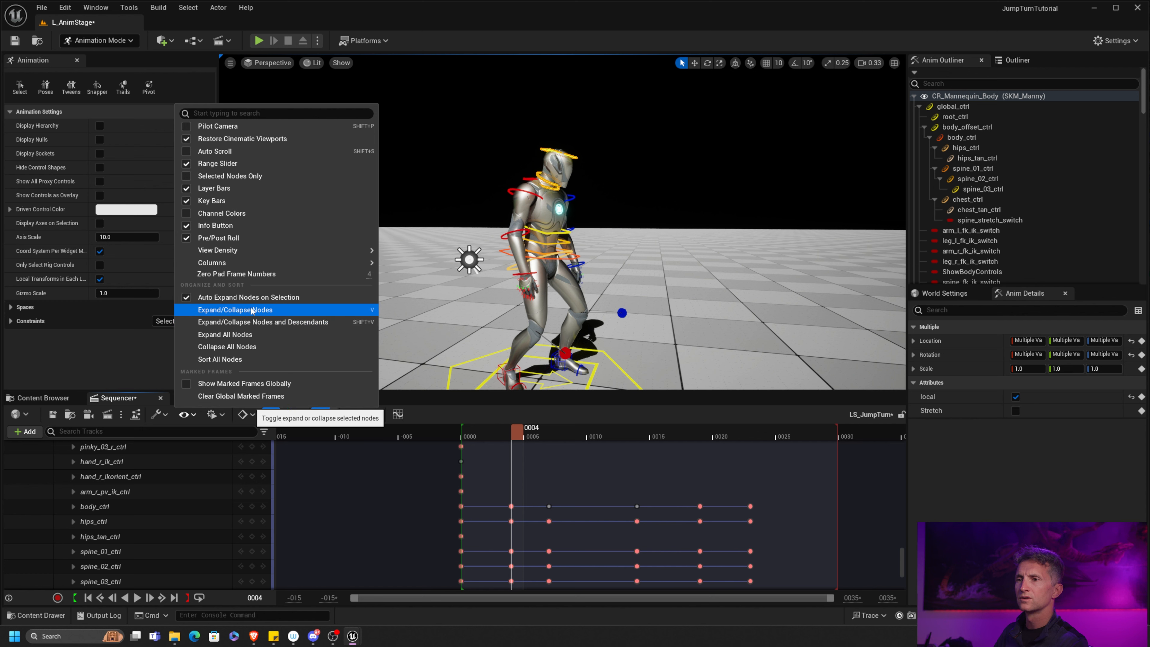
pyautogui.click(253, 347)
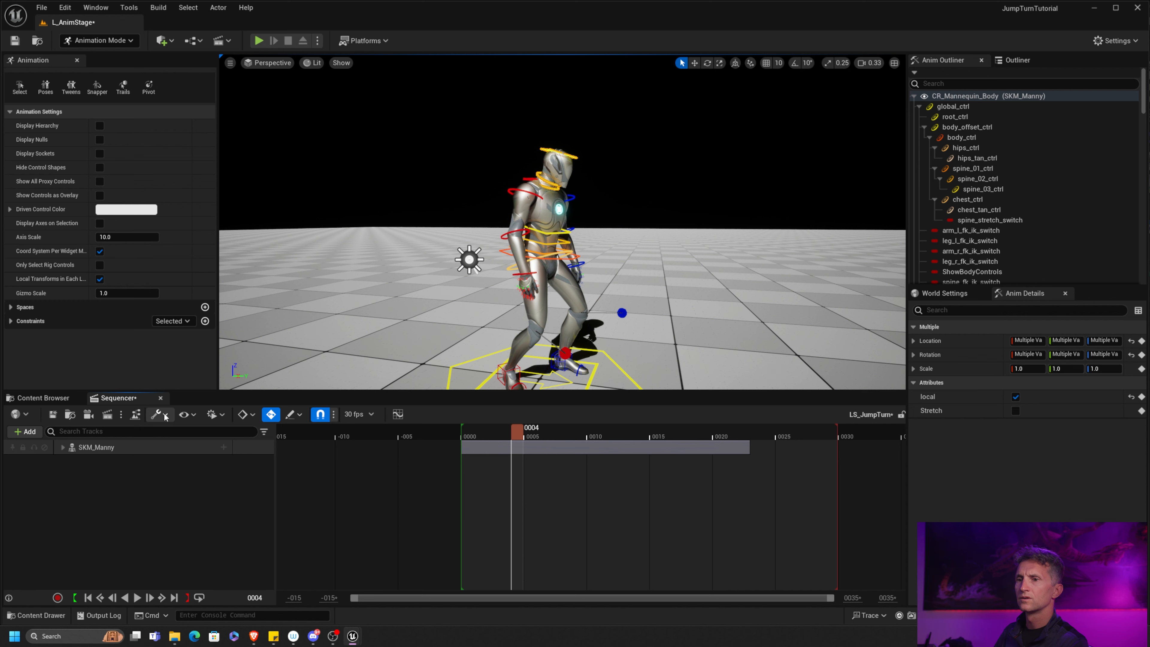
pyautogui.click(183, 416)
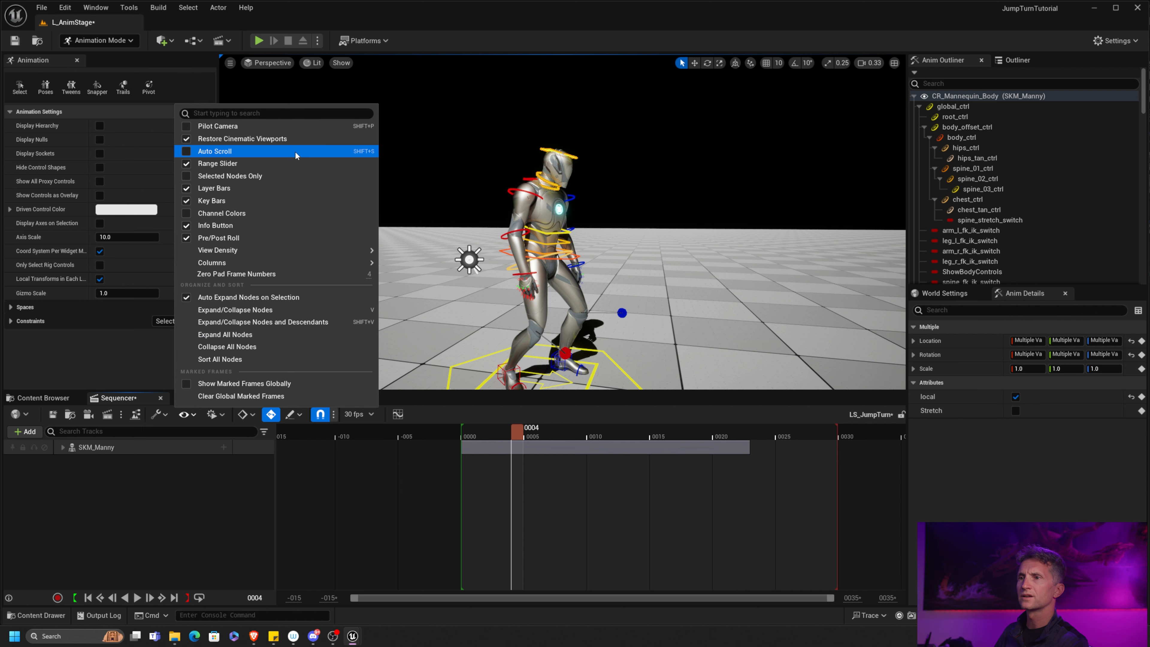
pyautogui.click(243, 176)
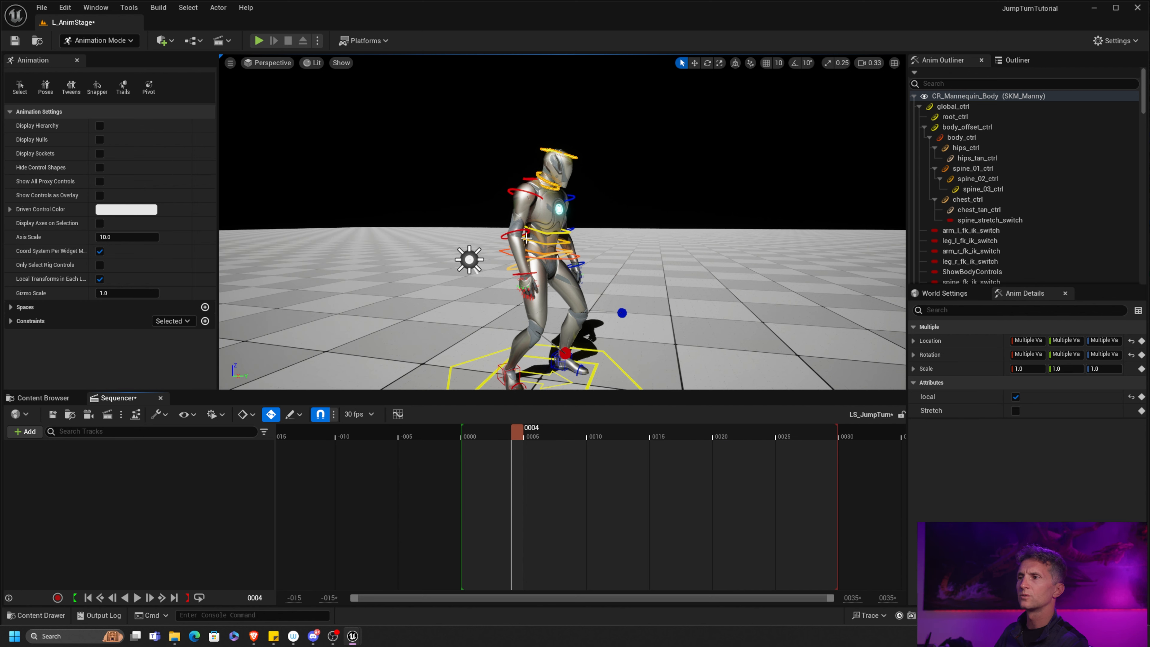
# Reselect the neck and head controls, expand the SKM_Manny track and look through its control rows.
pyautogui.click(549, 187)
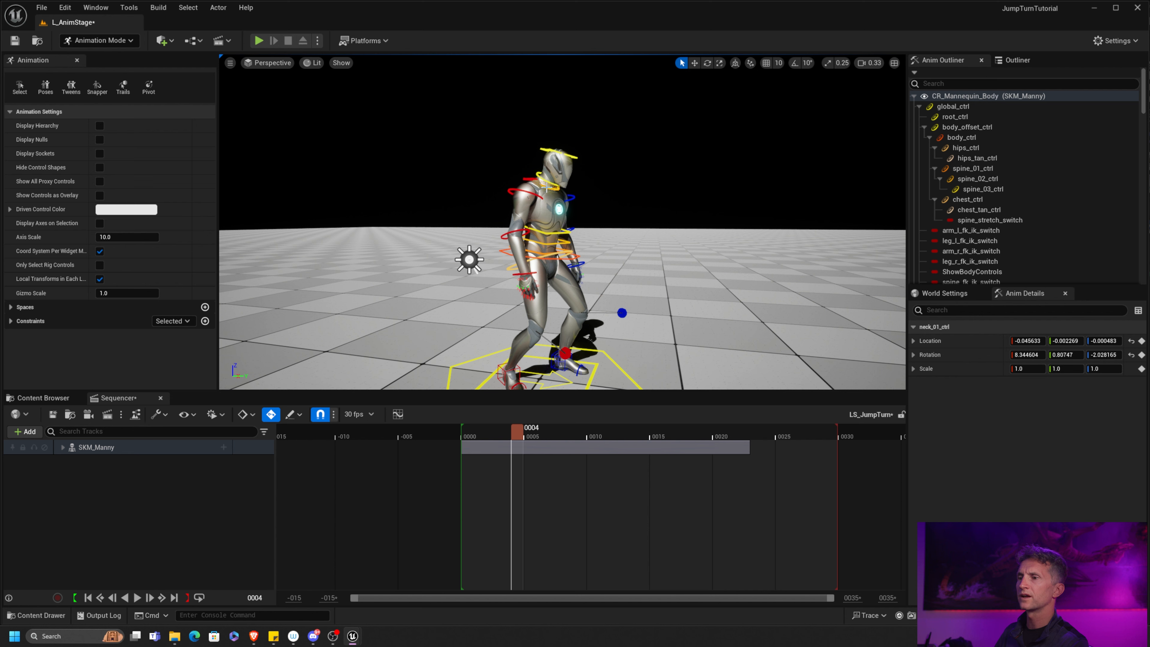
pyautogui.keyDown('shift'); pyautogui.click(569, 163); pyautogui.keyUp('shift')
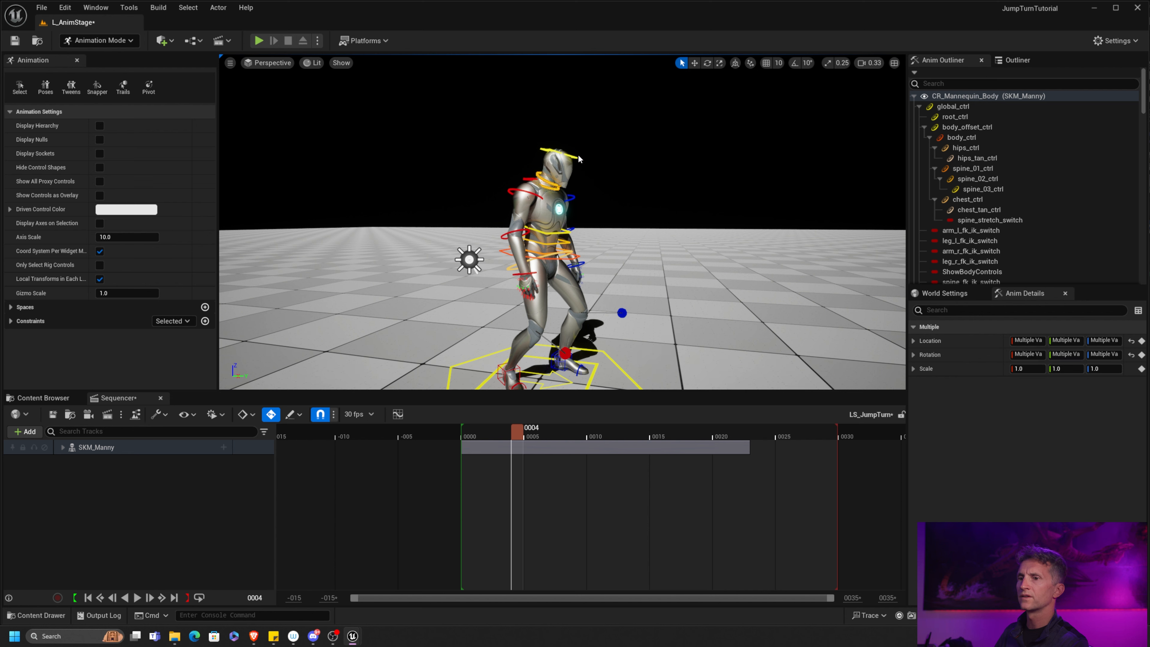
pyautogui.click(63, 447)
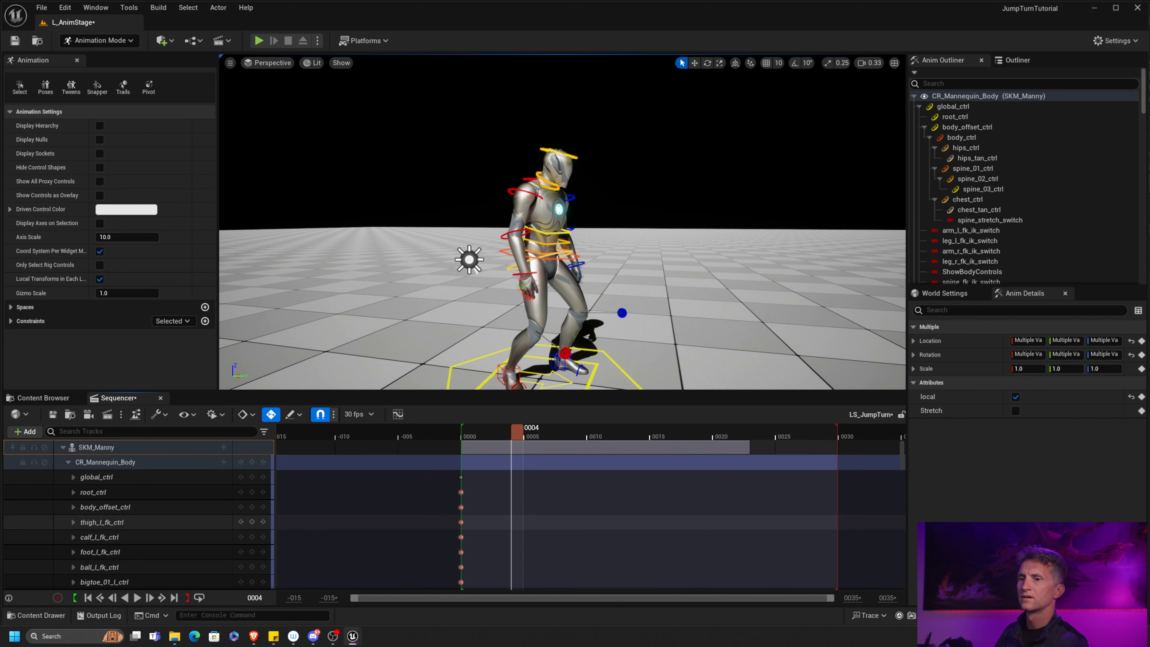
pyautogui.scroll(-15, 192, 517)
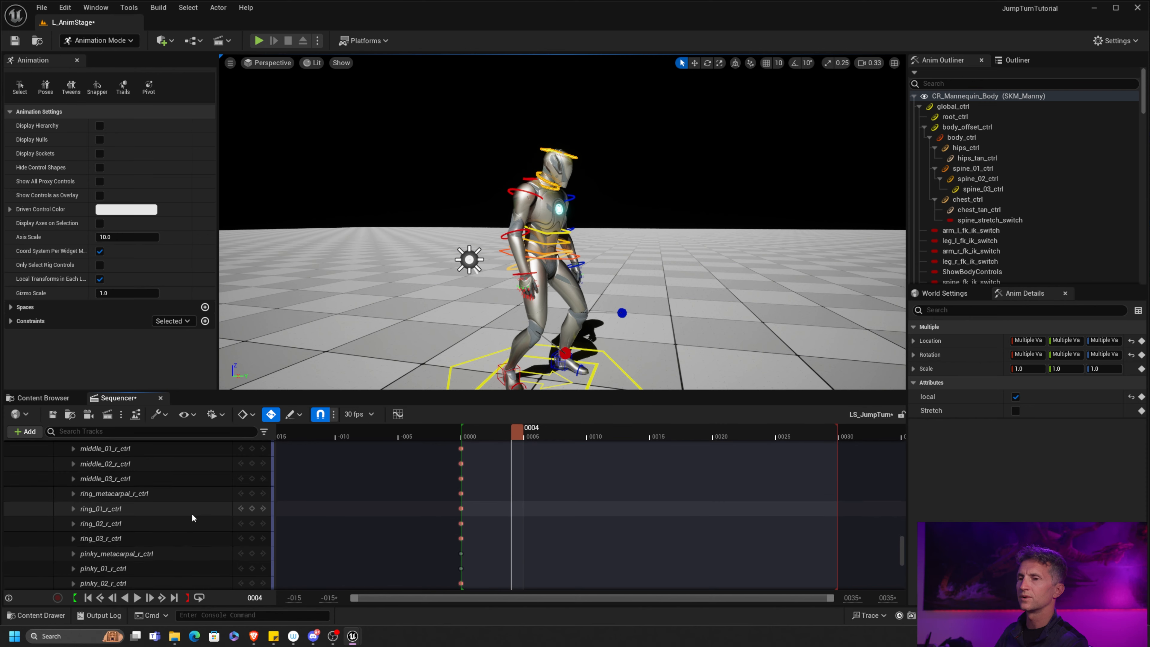
pyautogui.scroll(-2, 192, 517)
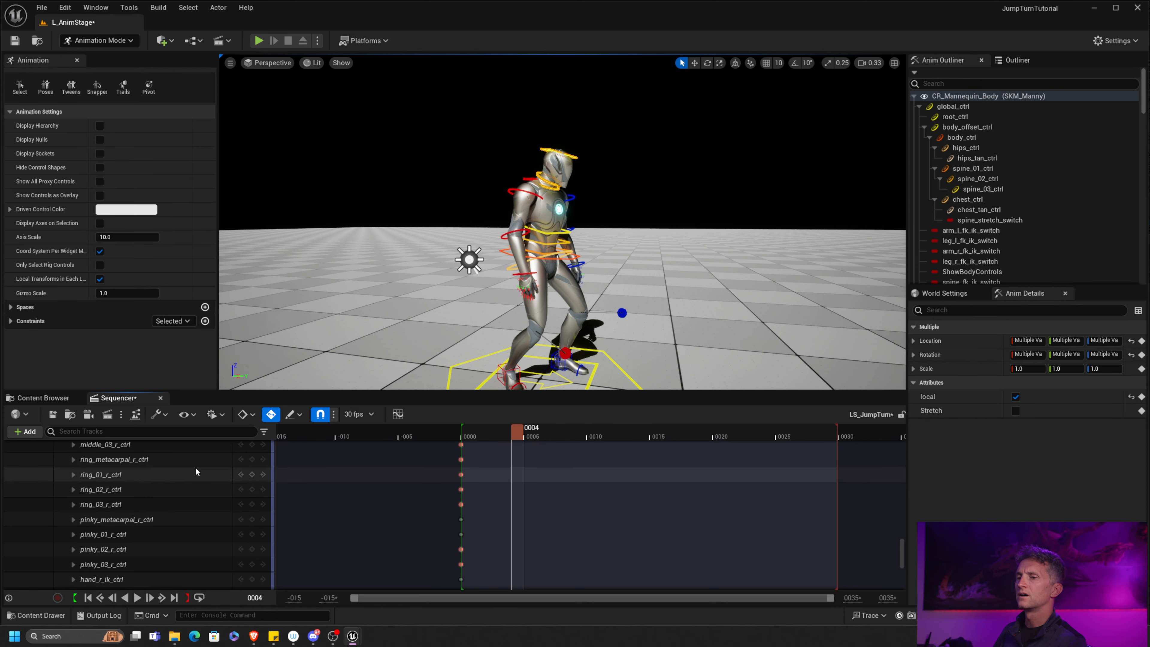
pyautogui.scroll(17, 177, 529)
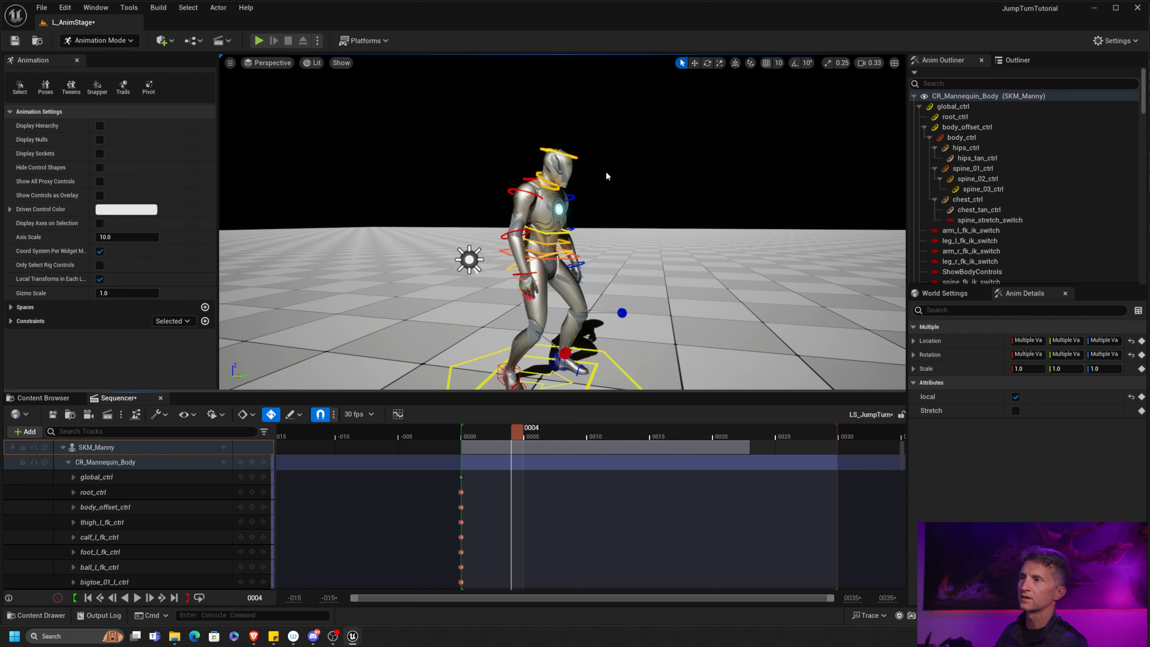
# Pick neck_01_ctrl and head_ctrl individually on the character to locate their tracks in Sequencer.
pyautogui.click(555, 183)
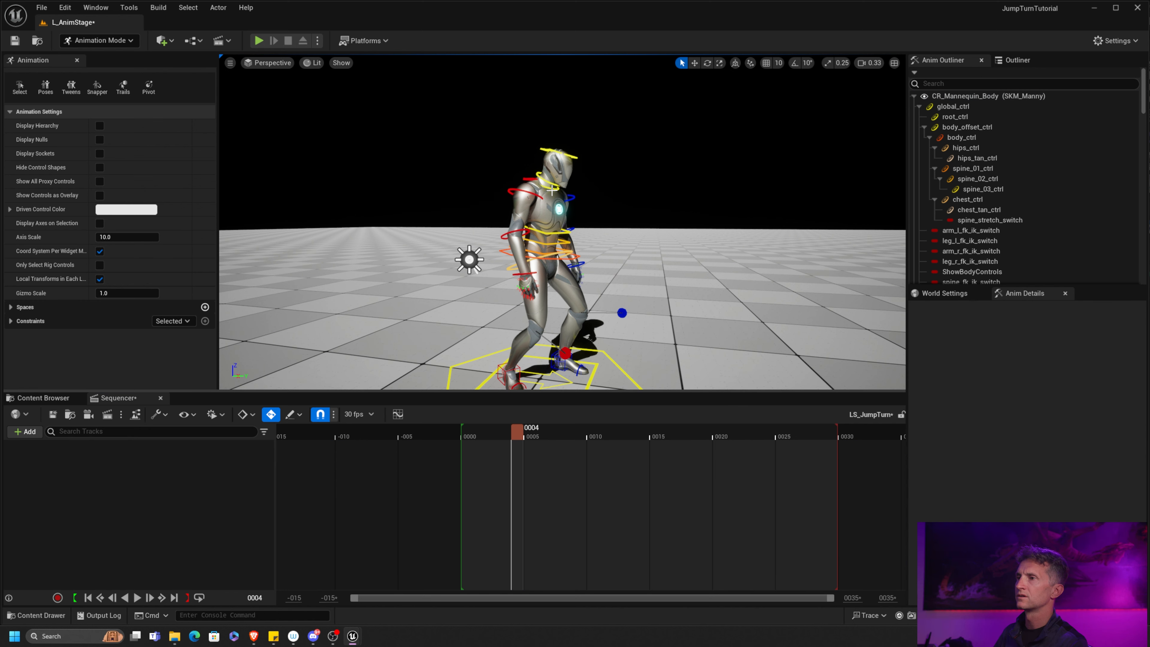
pyautogui.click(551, 188)
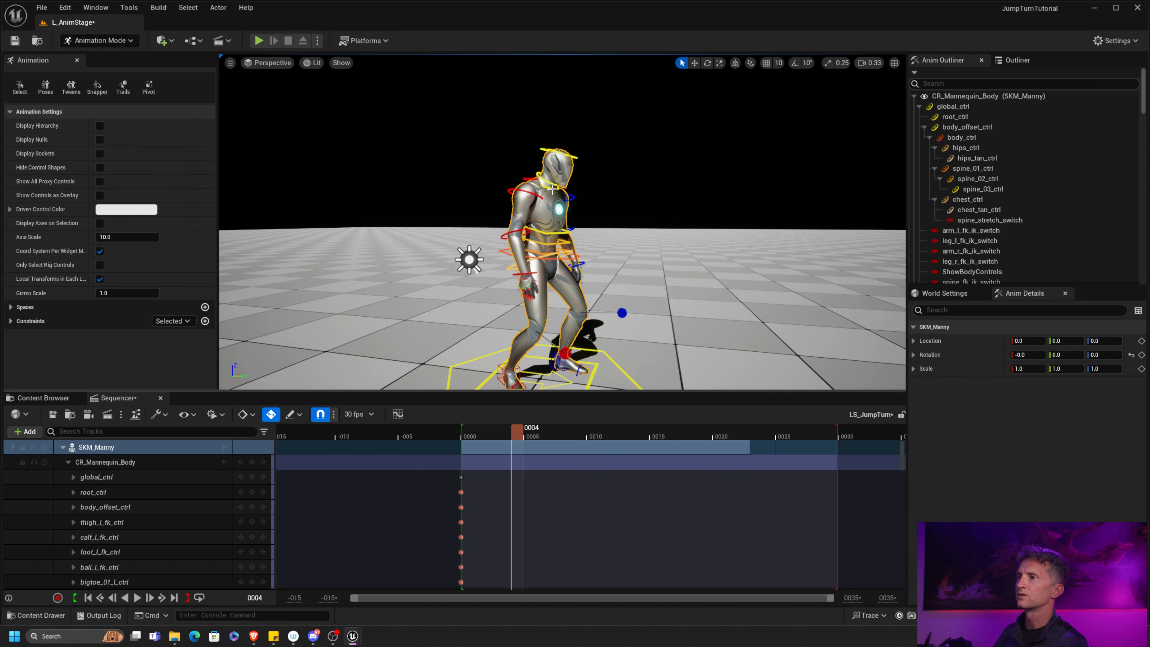
pyautogui.click(556, 192)
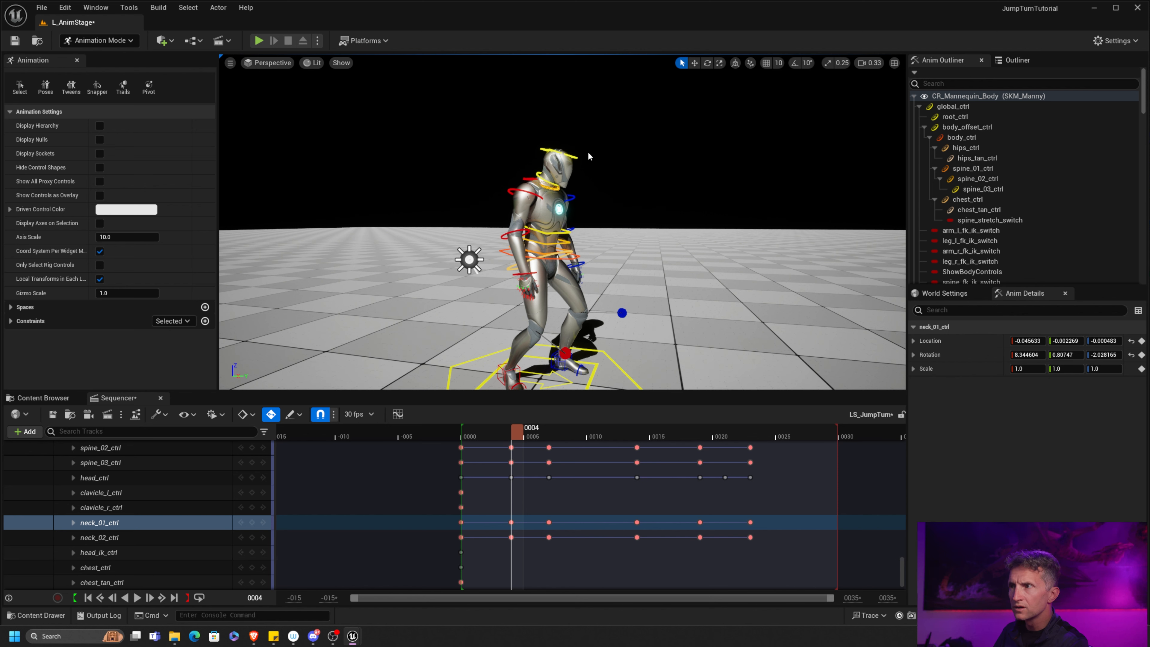
pyautogui.click(578, 156)
pyautogui.click(575, 156)
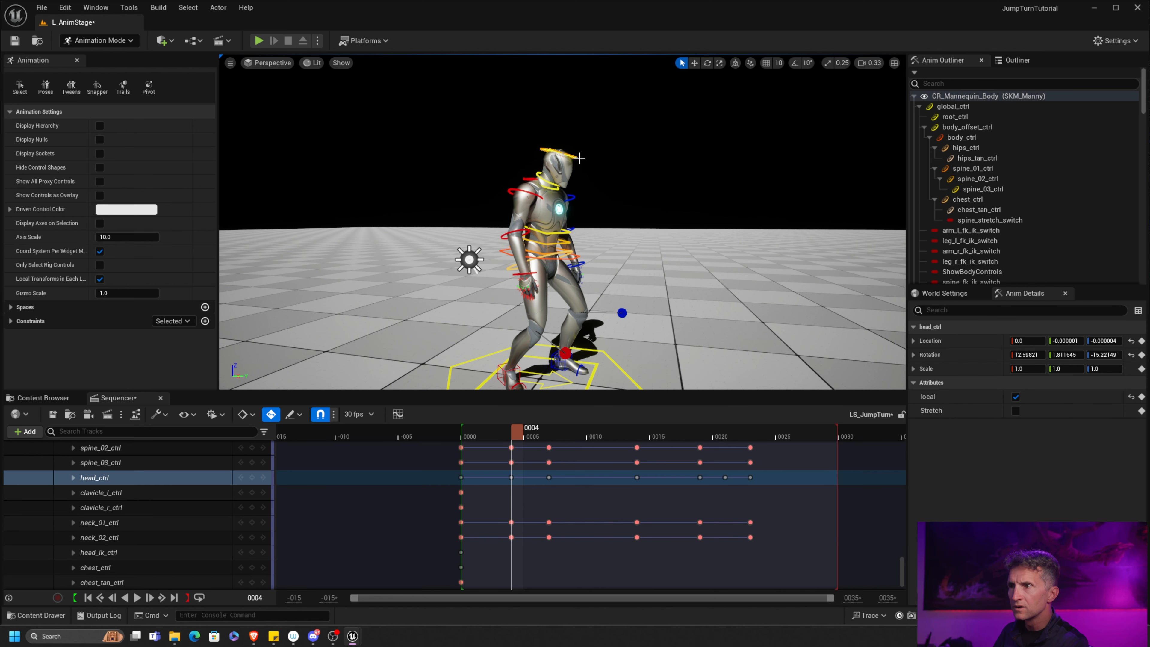
# Select the neck_02_ctrl, neck_01_ctrl and head_ctrl tracks and move their frame 4 keys to frame 5.
pyautogui.click(116, 537)
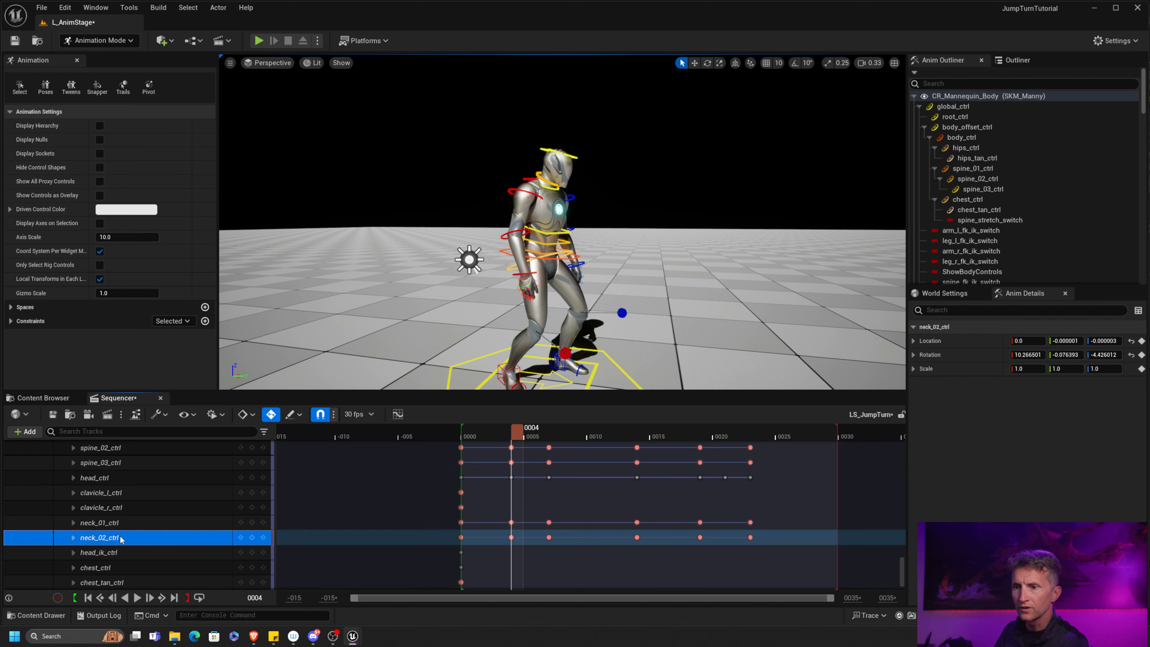
pyautogui.keyDown('ctrl'); pyautogui.click(122, 523); pyautogui.keyUp('ctrl')
pyautogui.keyDown('ctrl'); pyautogui.click(123, 477); pyautogui.keyUp('ctrl')
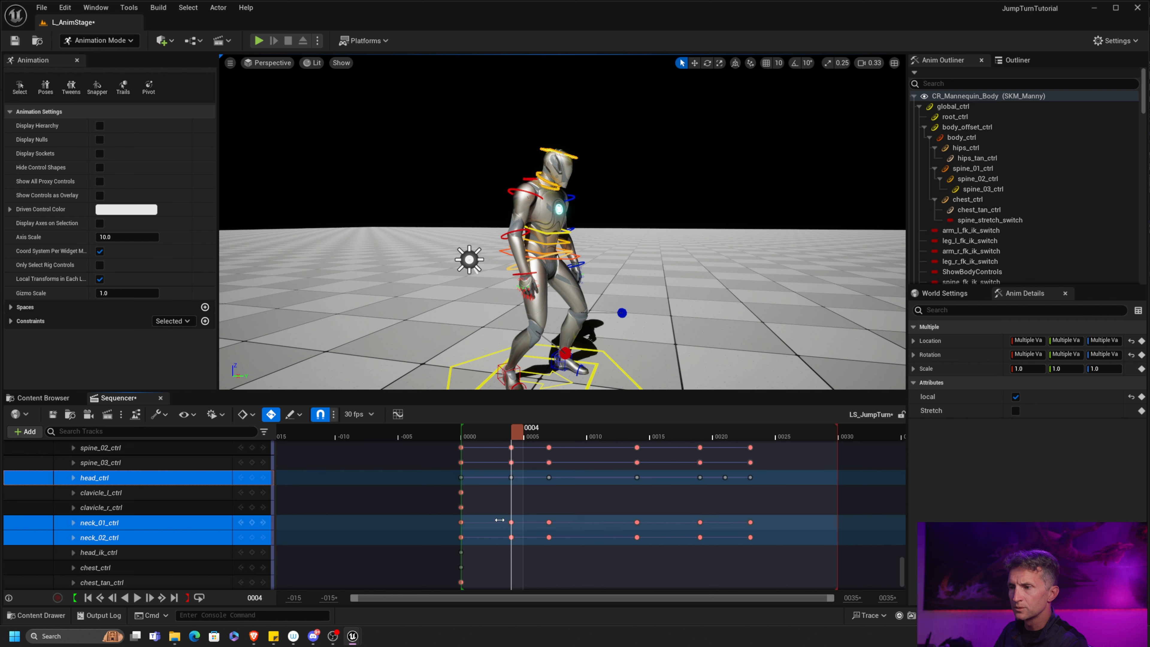
pyautogui.moveTo(497, 510); pyautogui.dragTo(527, 554)
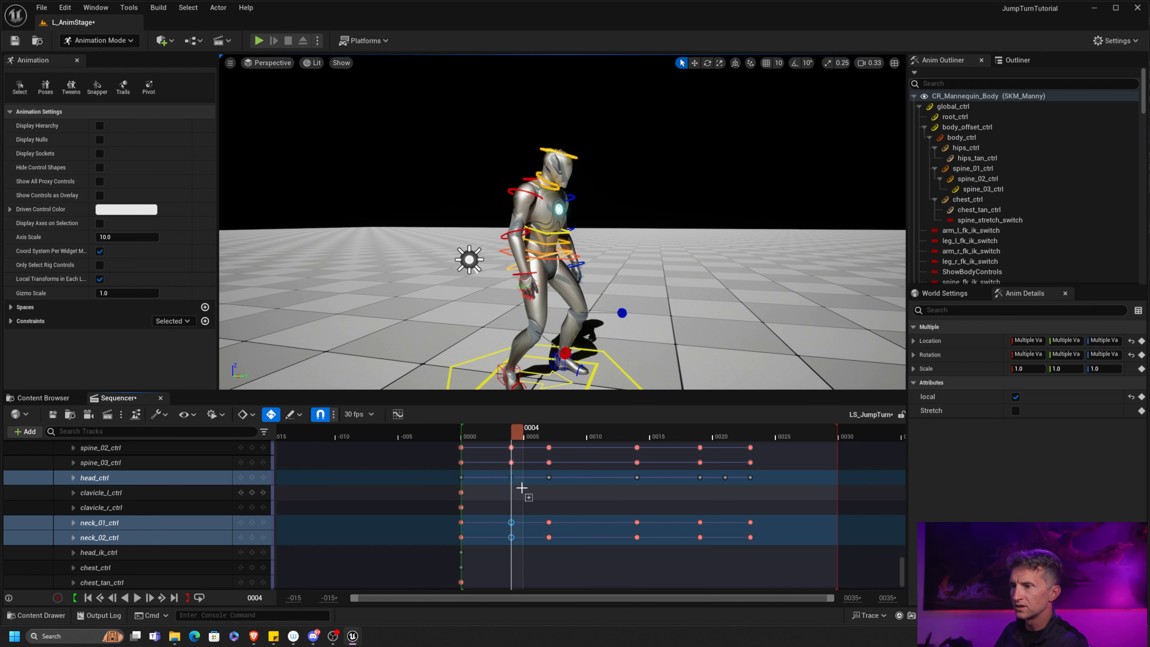
pyautogui.moveTo(511, 477); pyautogui.dragTo(524, 477)
# Move head_ctrl's landing dip key from frame 21 to frame 20.
pyautogui.moveTo(535, 438); pyautogui.dragTo(707, 459)
pyautogui.press('Right')
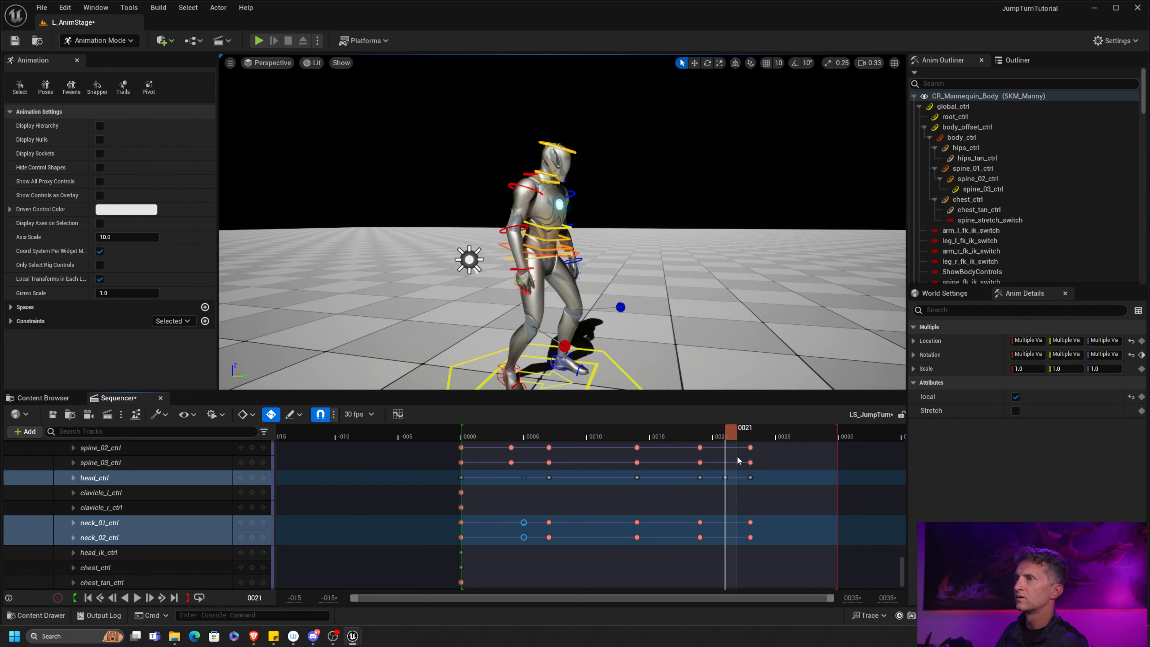
pyautogui.moveTo(738, 460)
pyautogui.mouseDown(button='middle')
pyautogui.moveTo(708, 456)
pyautogui.moveTo(728, 458)
pyautogui.moveTo(725, 478)
pyautogui.mouseUp(button='middle')
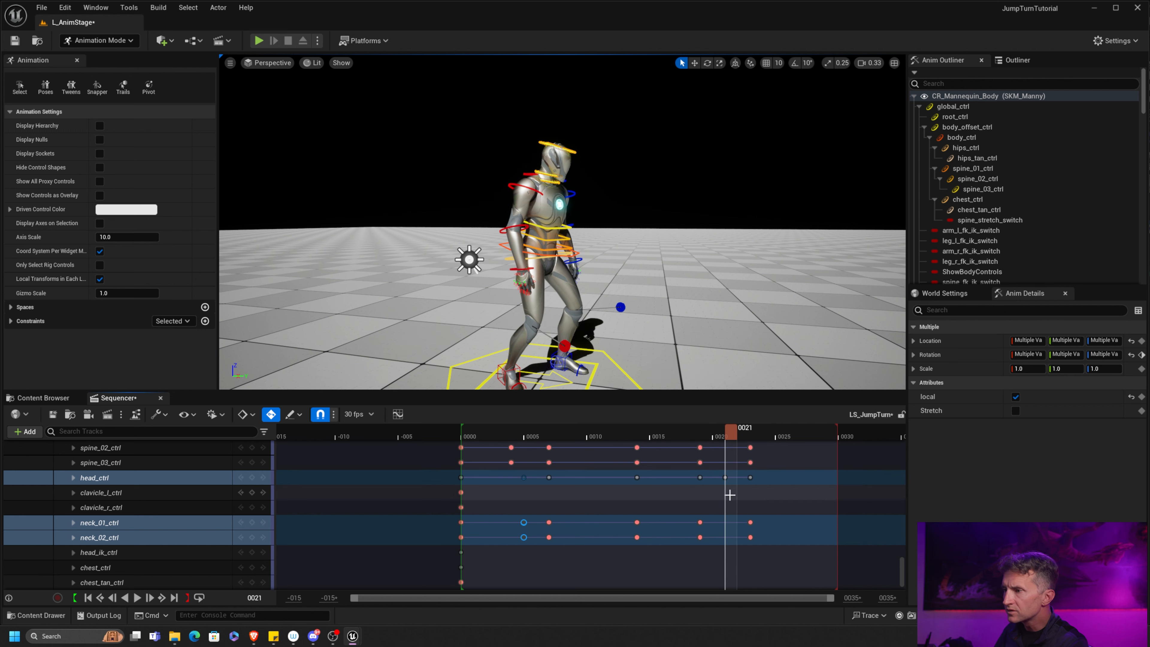
pyautogui.click(713, 493)
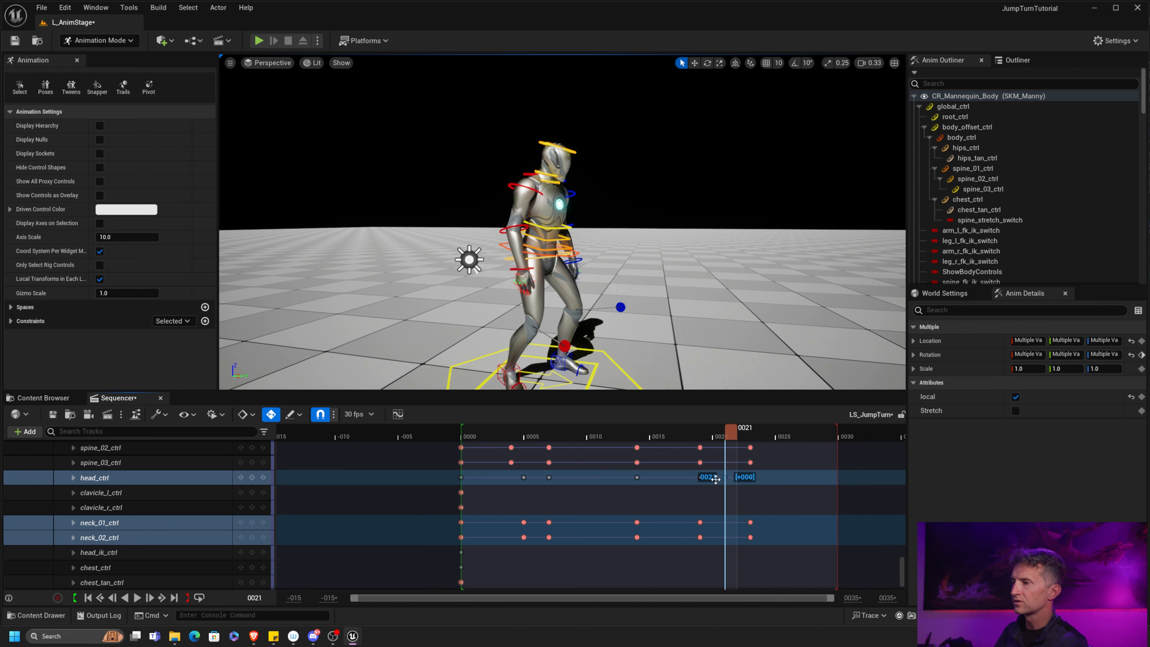
pyautogui.moveTo(715, 479)
pyautogui.mouseDown()
pyautogui.moveTo(725, 476)
pyautogui.moveTo(705, 479)
pyautogui.mouseUp()
# Scrub back through the landing and play the animation to check the offset neck and head timing.
pyautogui.moveTo(699, 433); pyautogui.dragTo(652, 435)
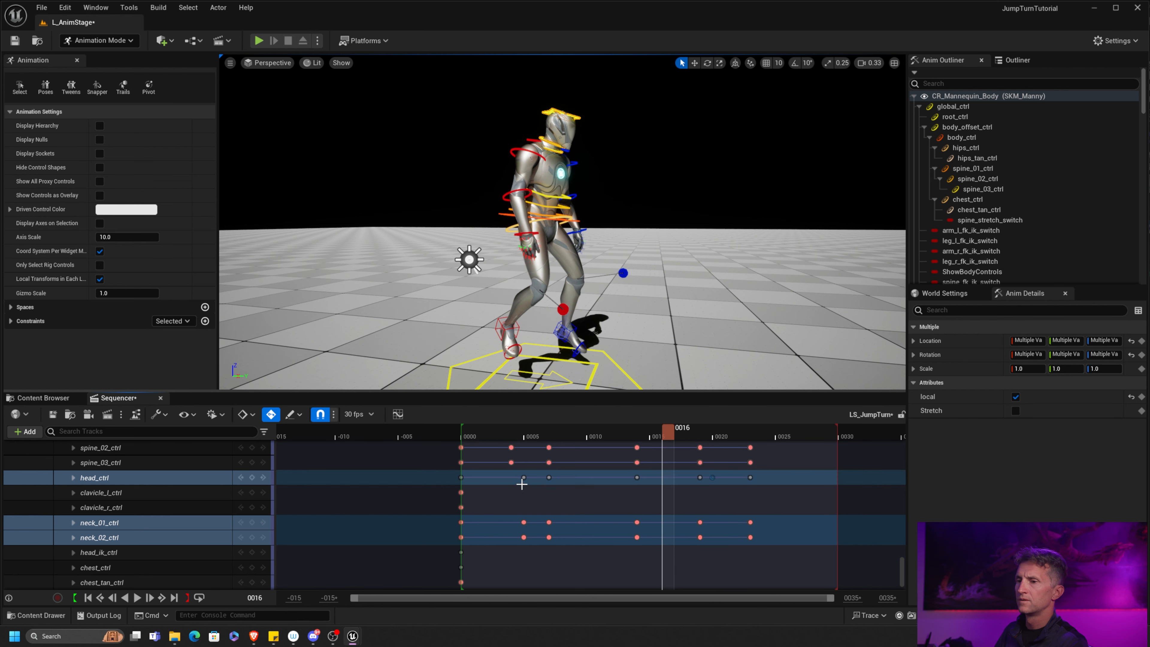
pyautogui.press('space')
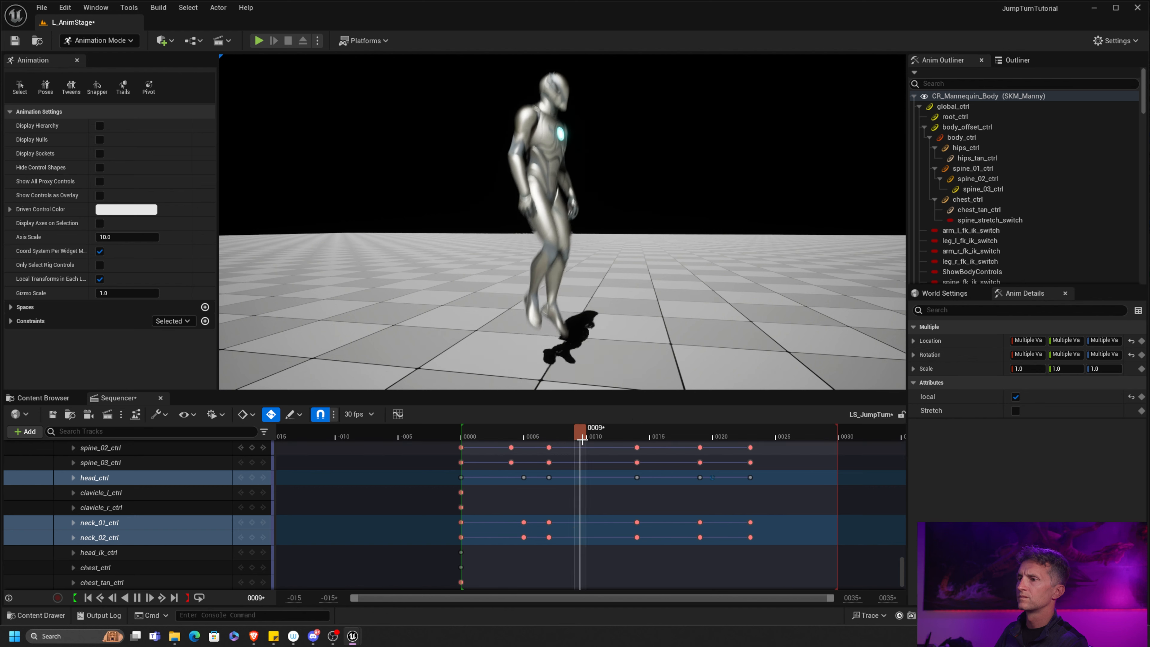
# Go to frame 7 and open the Curve Editor for the selected head_ctrl, neck_01_ctrl and neck_02_ctrl tracks.
pyautogui.moveTo(465, 438); pyautogui.dragTo(556, 442)
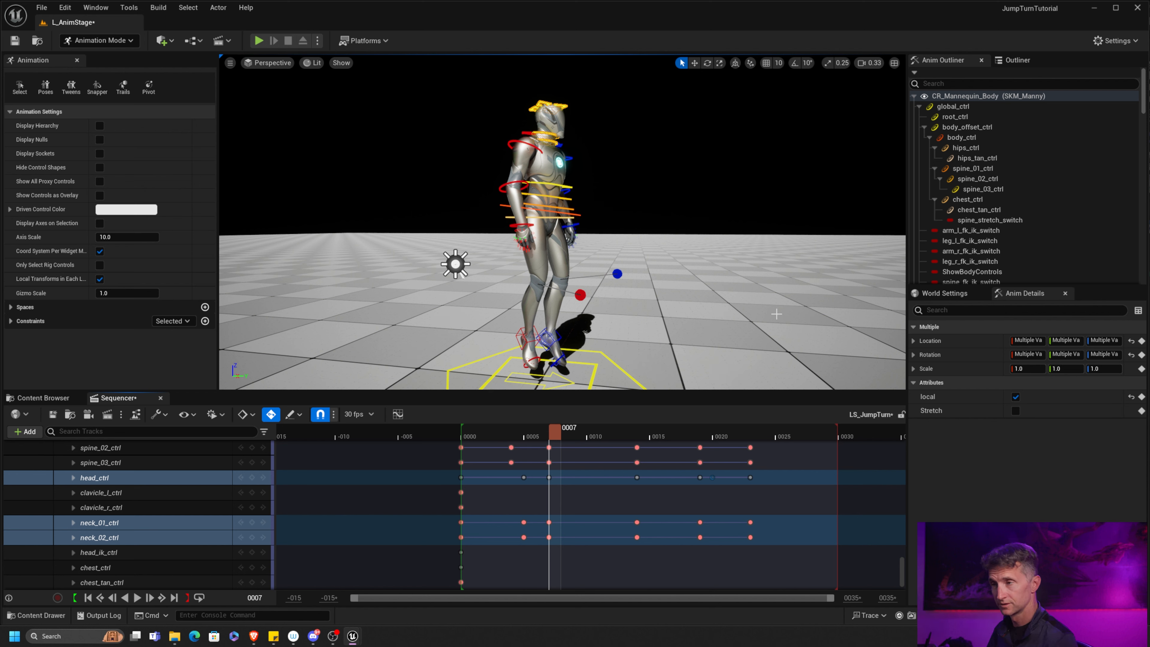
pyautogui.moveTo(560, 437)
pyautogui.mouseDown()
pyautogui.moveTo(461, 437)
pyautogui.moveTo(577, 443)
pyautogui.moveTo(556, 440)
pyautogui.mouseUp()
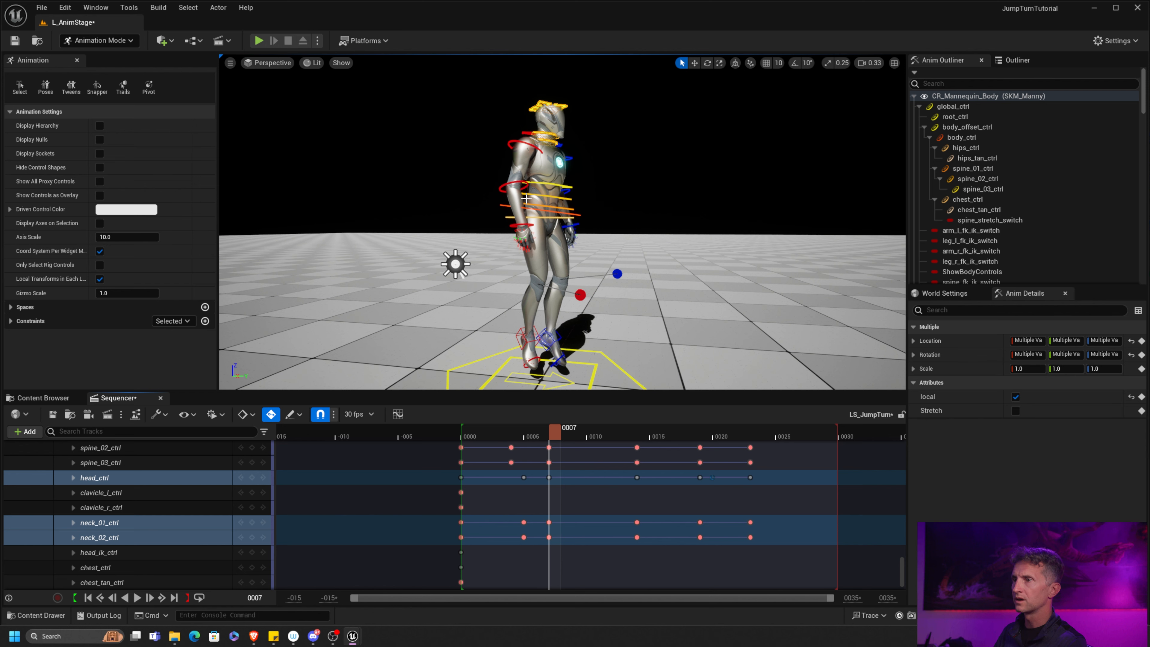
pyautogui.click(395, 414)
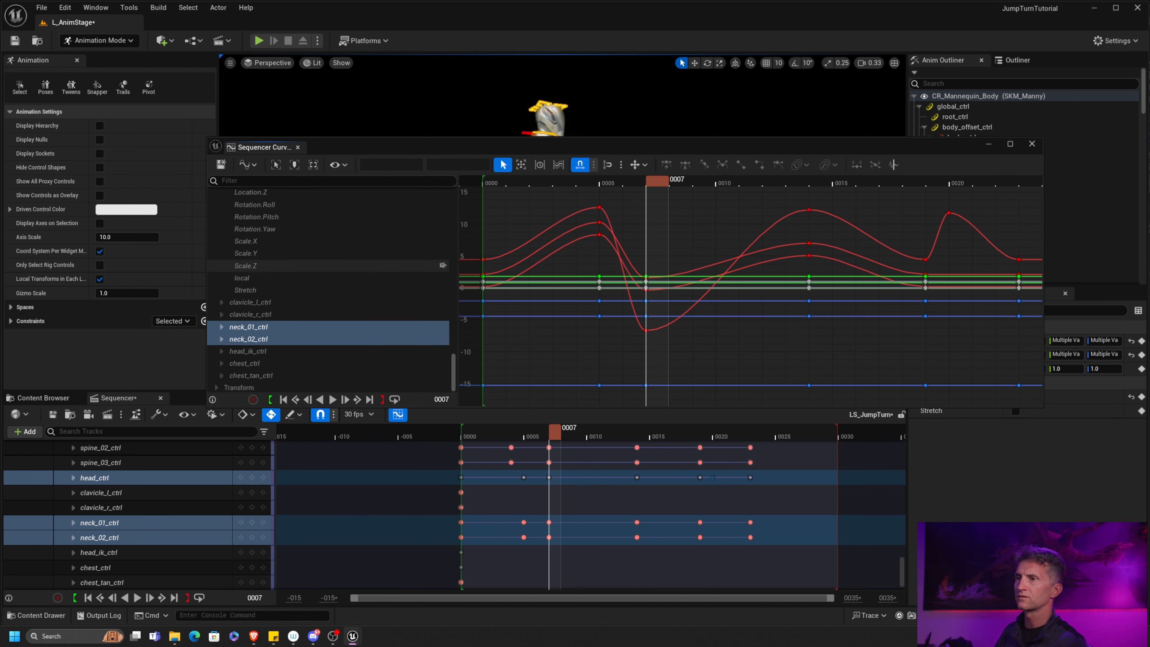
# Isolate the Rotation.Roll curves of head_ctrl, neck_01_ctrl and neck_02_ctrl together in the curve editor.
pyautogui.scroll(3, 339, 326)
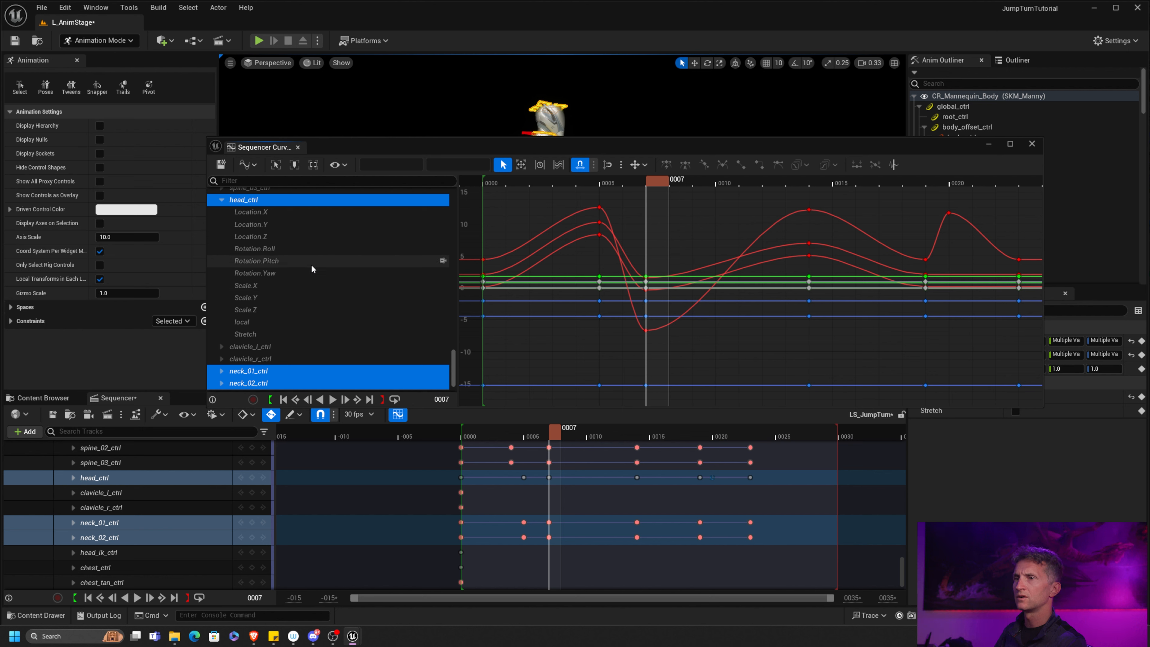
pyautogui.click(304, 260)
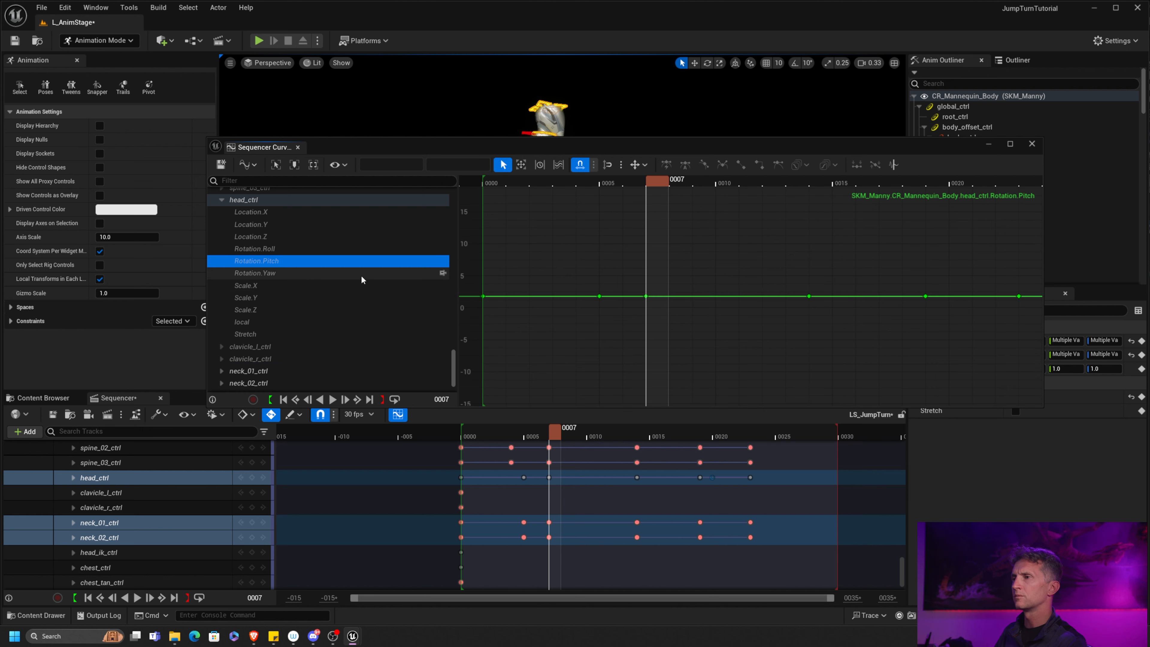
pyautogui.click(281, 249)
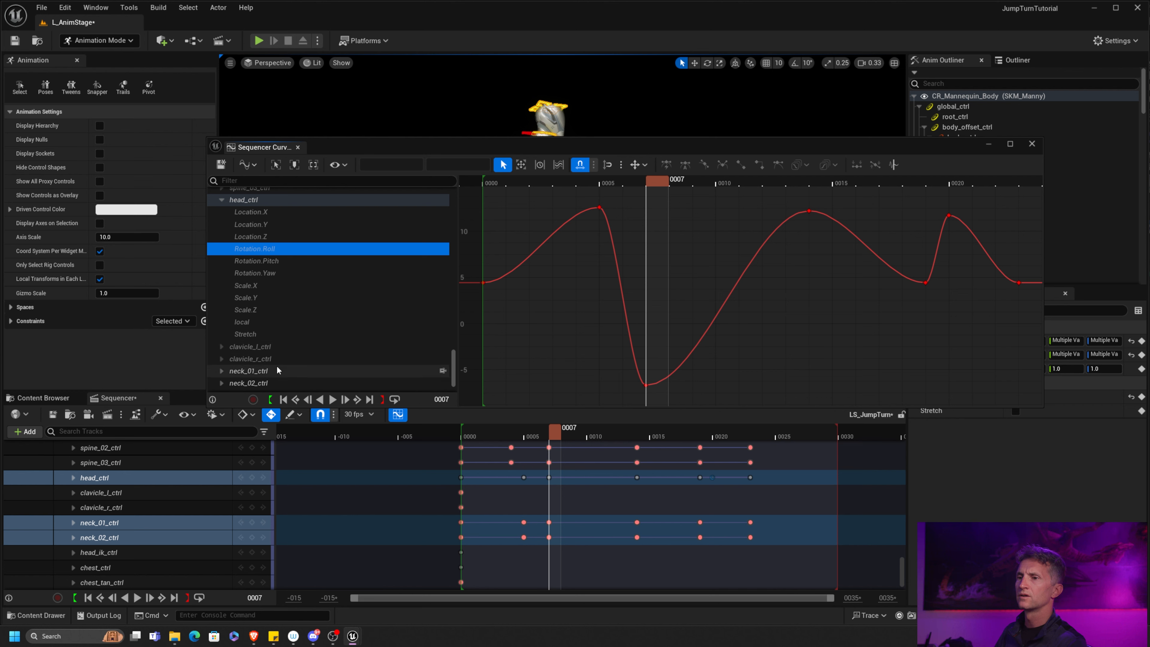
pyautogui.scroll(-2, 277, 367)
pyautogui.click(221, 338)
pyautogui.click(221, 325)
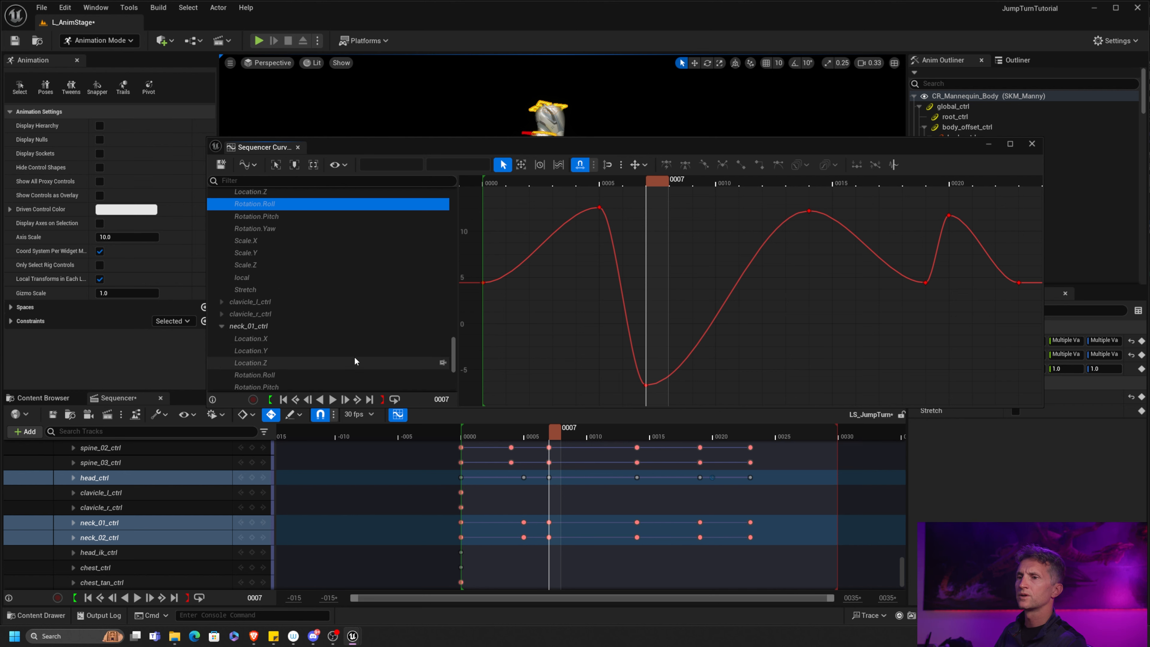
pyautogui.scroll(-3, 354, 356)
pyautogui.keyDown('ctrl'); pyautogui.click(288, 309); pyautogui.keyUp('ctrl')
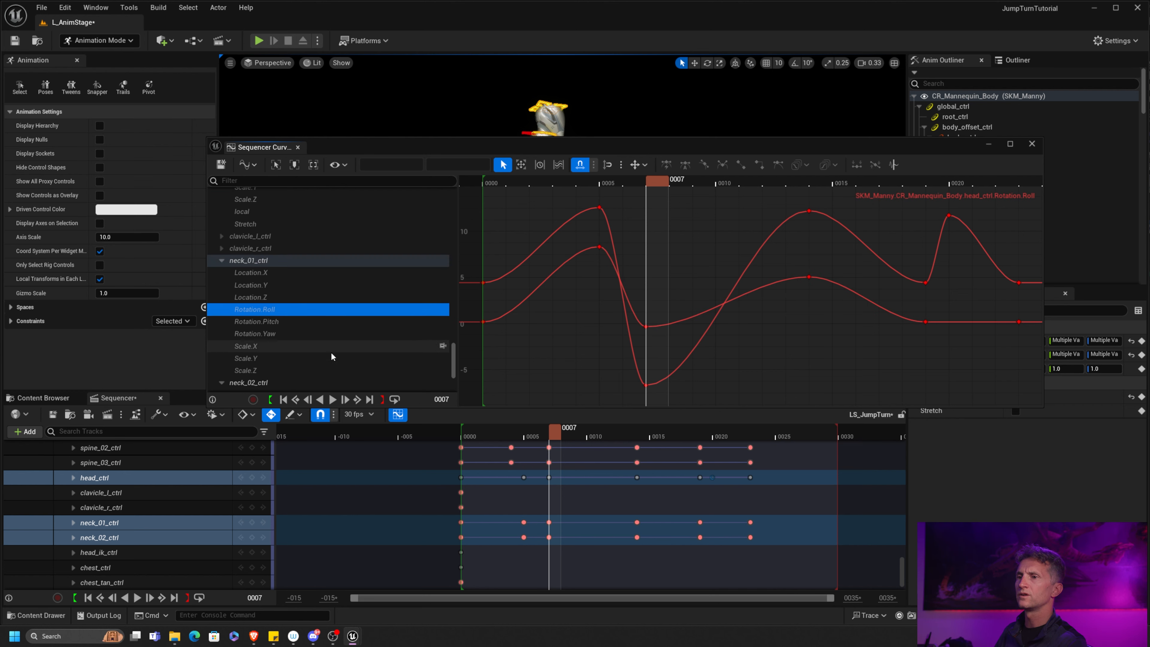
pyautogui.moveTo(330, 352); pyautogui.dragTo(311, 270, button='right')
pyautogui.moveTo(307, 359)
pyautogui.mouseDown(button='right')
pyautogui.moveTo(299, 298)
pyautogui.moveTo(300, 314)
pyautogui.mouseUp(button='right')
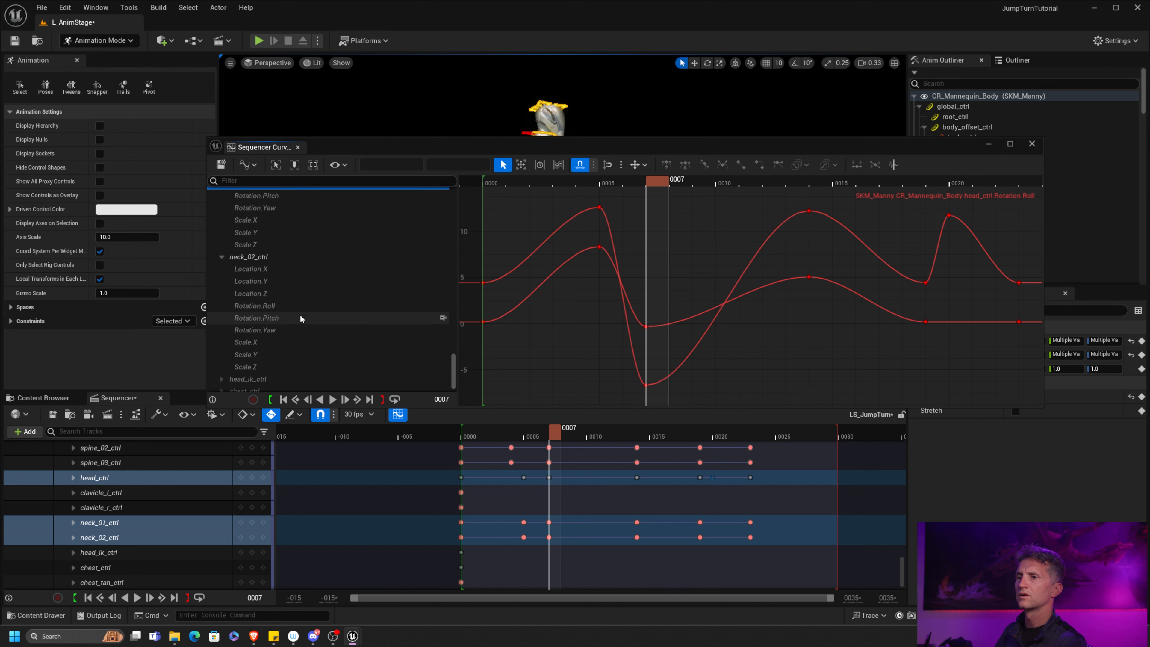
pyautogui.keyDown('ctrl'); pyautogui.click(296, 298); pyautogui.keyUp('ctrl')
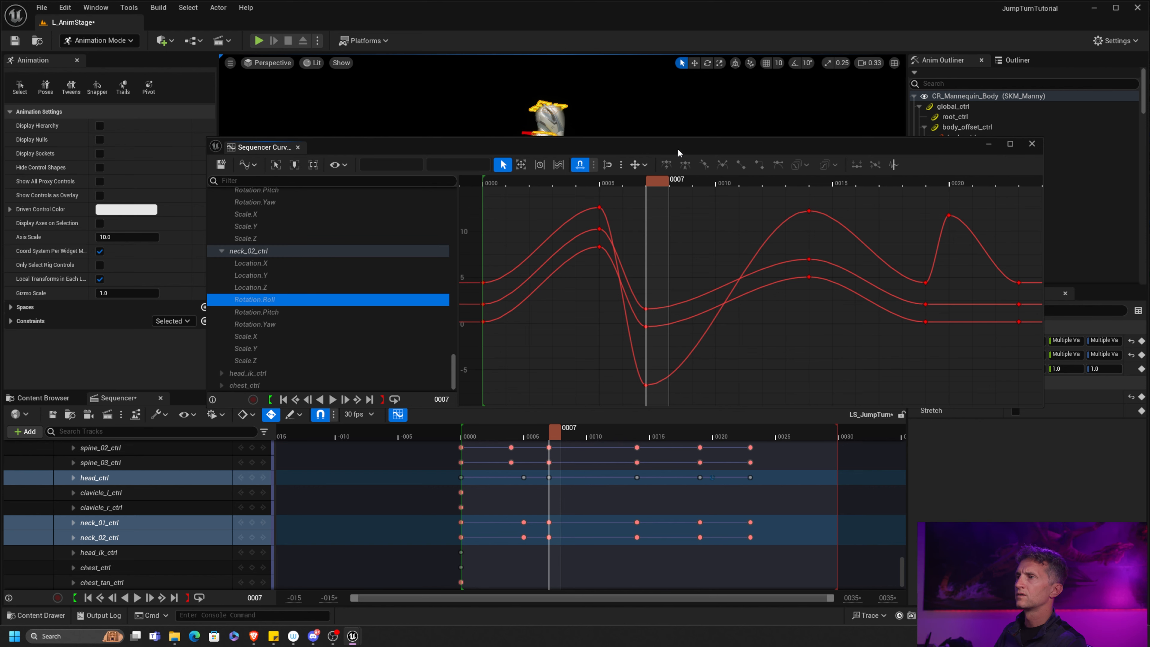
# Raise head_ctrl's Rotation.Roll key at frame 7 to about 3.89 and scrub to frame 20.
pyautogui.moveTo(677, 148); pyautogui.dragTo(654, 191)
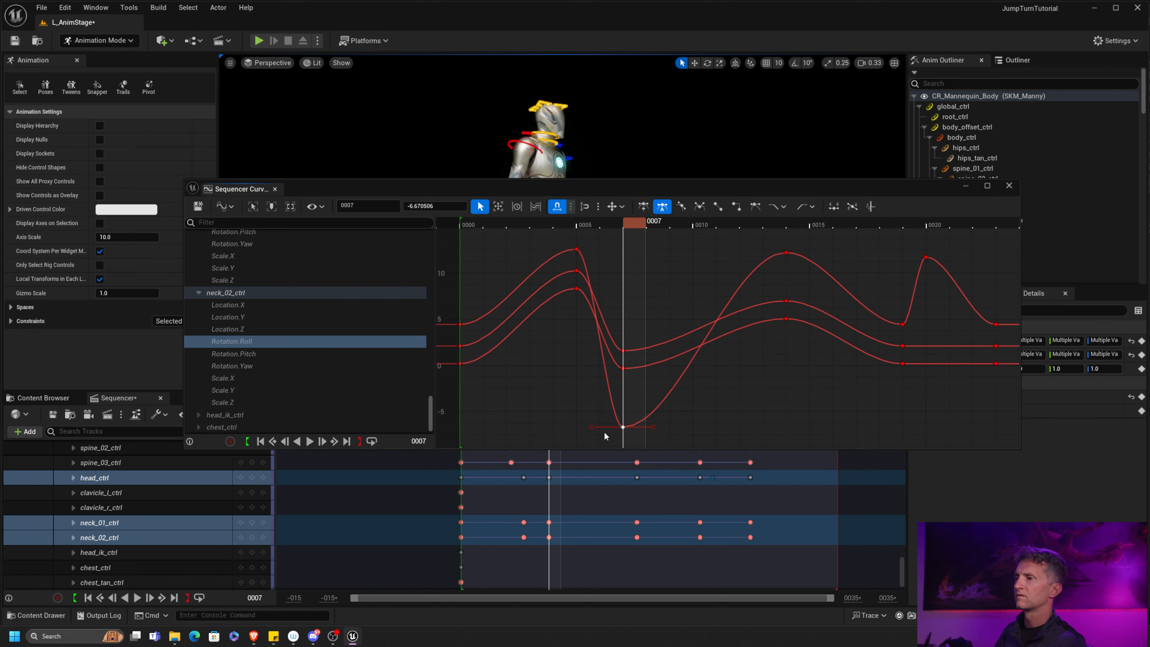
pyautogui.moveTo(622, 428); pyautogui.dragTo(655, 333)
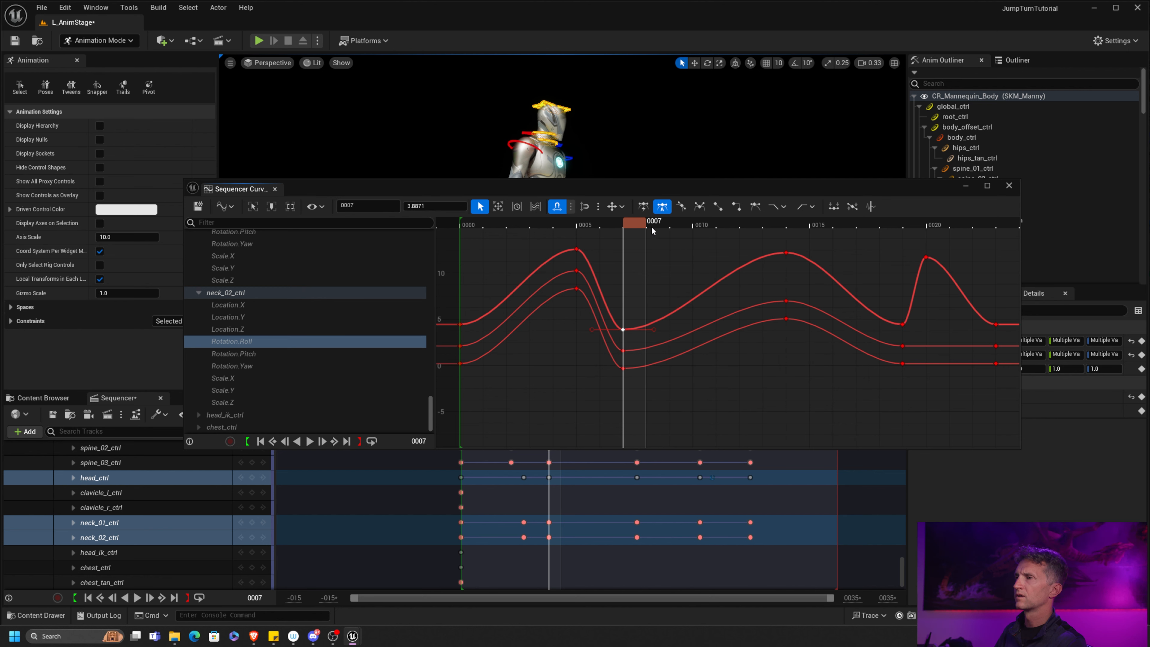
pyautogui.moveTo(680, 225); pyautogui.dragTo(910, 245)
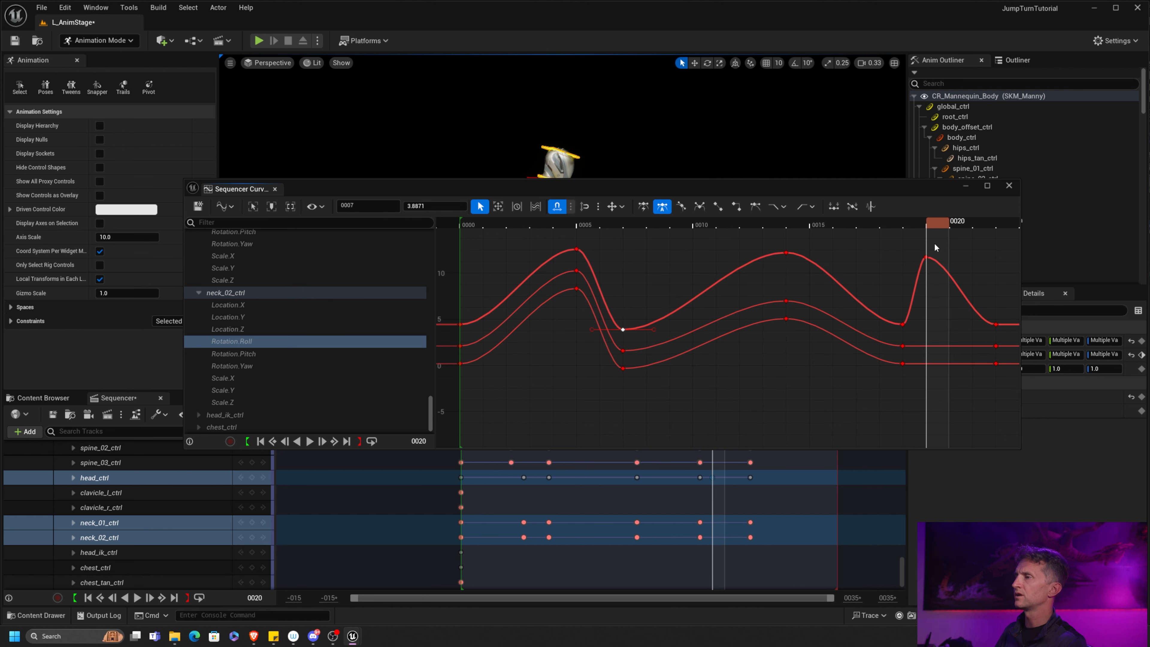
# Display only head_ctrl's curves and shift its Rotation.Roll peak key near the end of the jump to frame 21.
pyautogui.moveTo(291, 251); pyautogui.dragTo(289, 333, button='right')
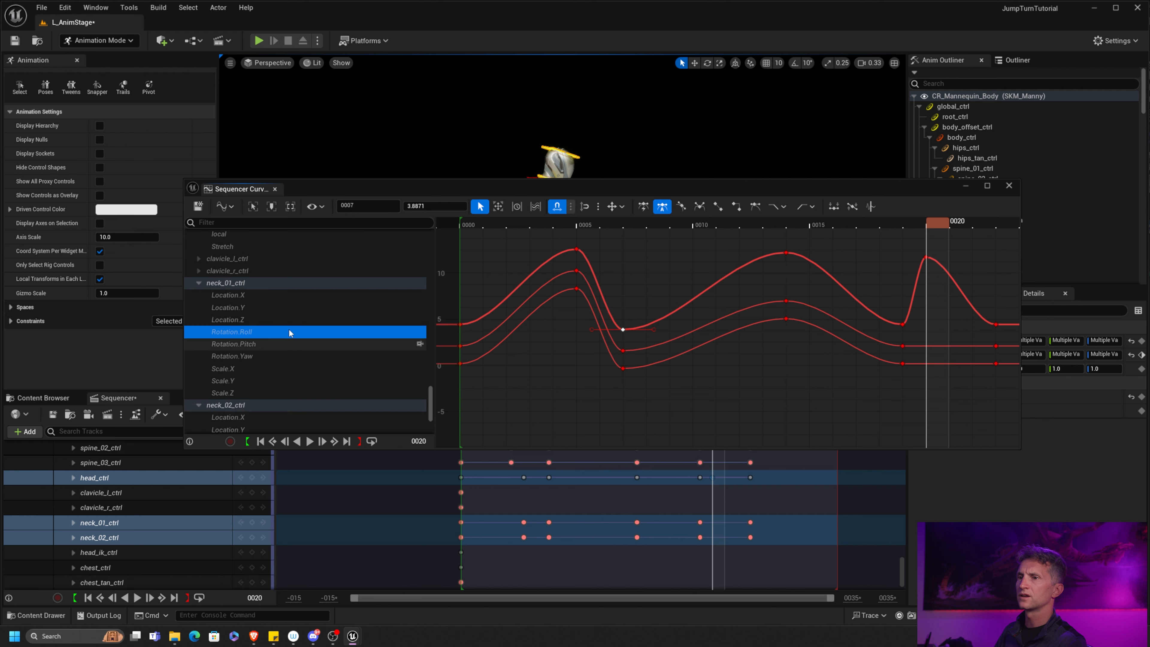
pyautogui.moveTo(297, 272); pyautogui.dragTo(276, 379, button='right')
pyautogui.scroll(4, 272, 383)
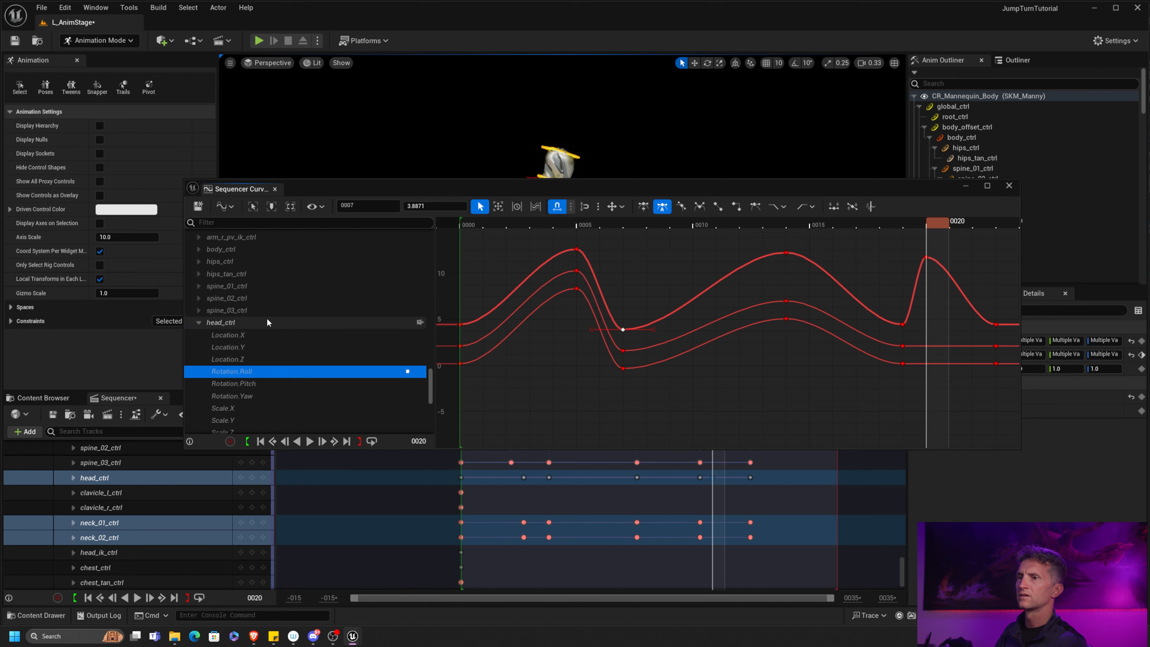
pyautogui.click(268, 321)
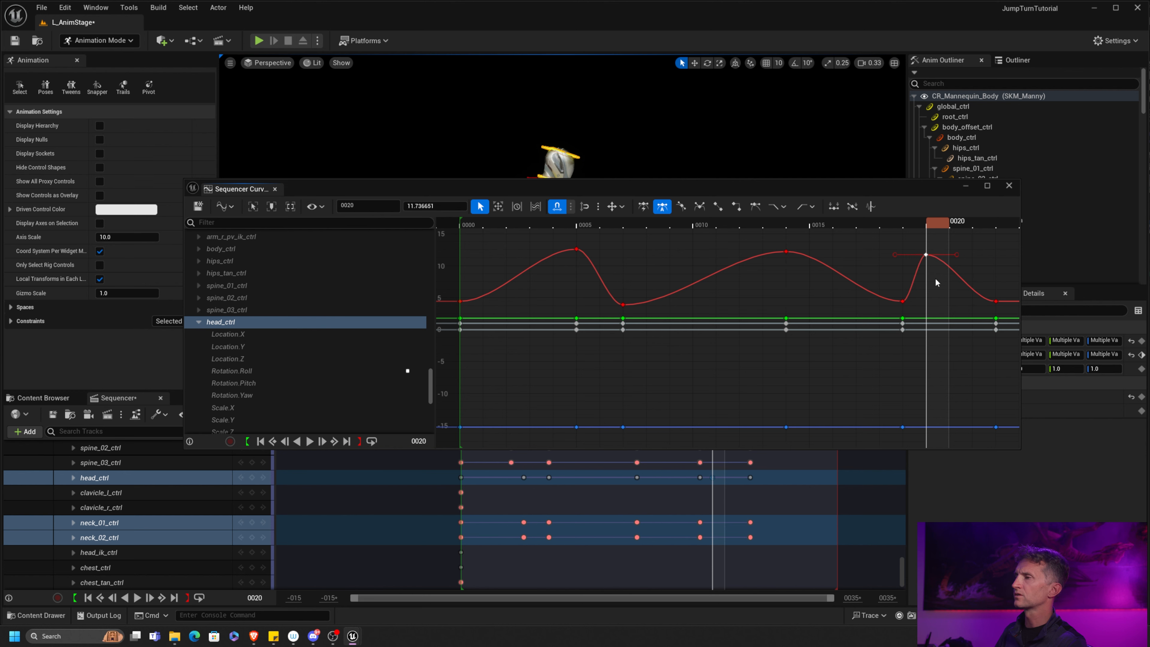
pyautogui.hotkey('ctrl', 'z')
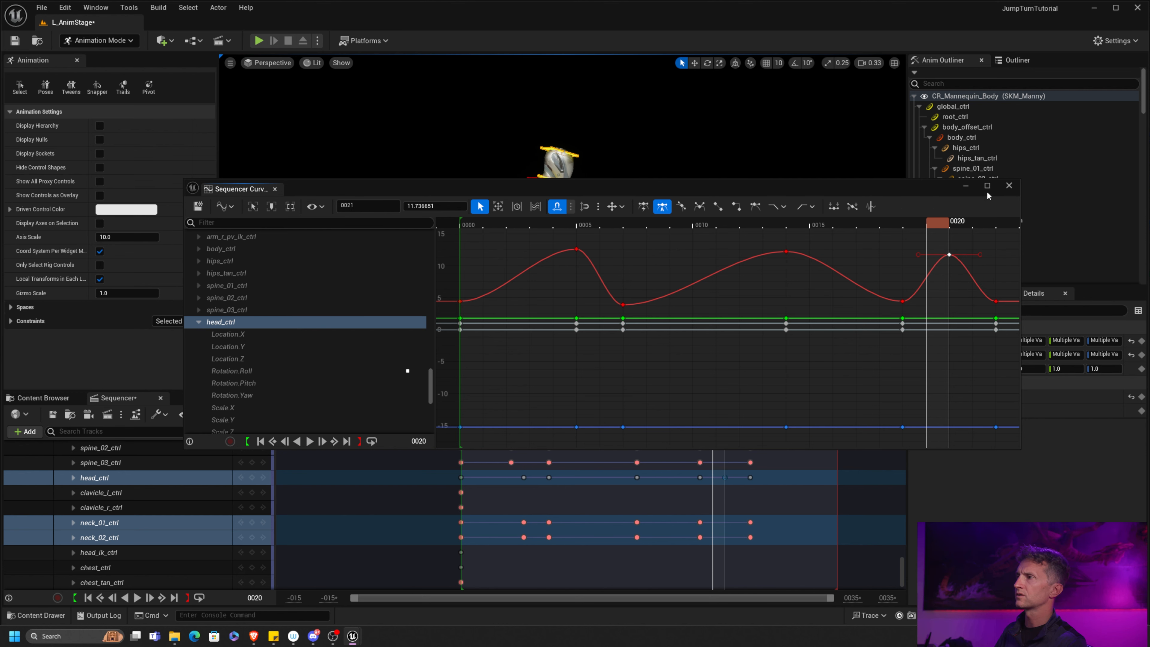
# Close the curve editor and play back the animation, finishing at frame 0.
pyautogui.click(1009, 187)
pyautogui.click(137, 598)
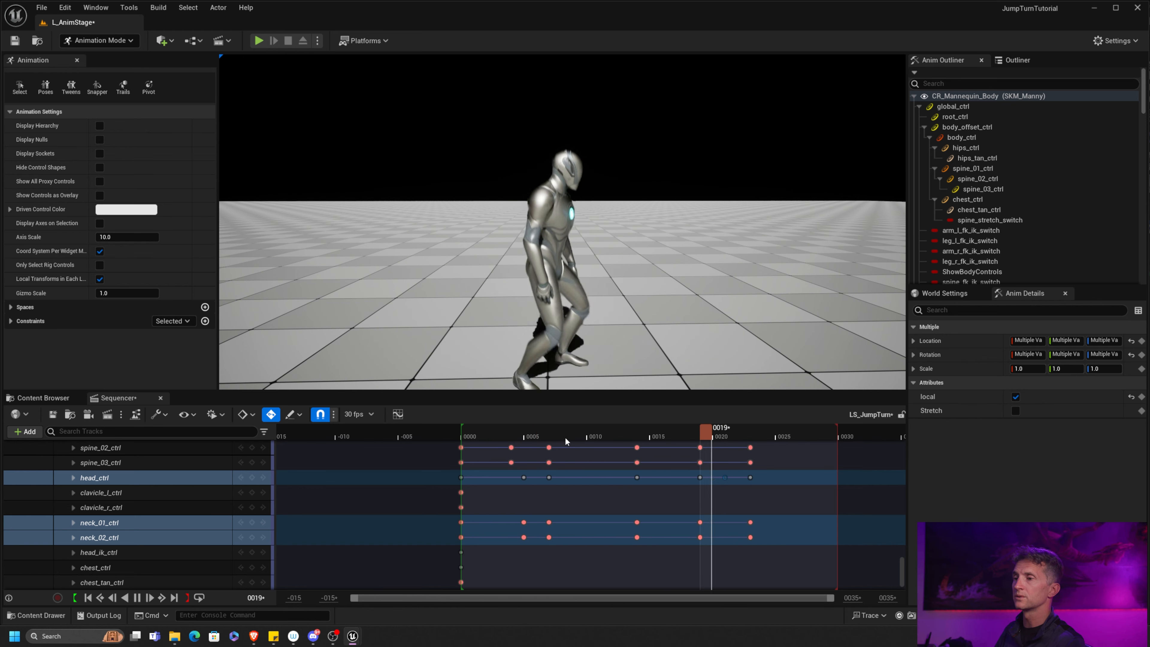
pyautogui.press('space')
pyautogui.click(468, 434)
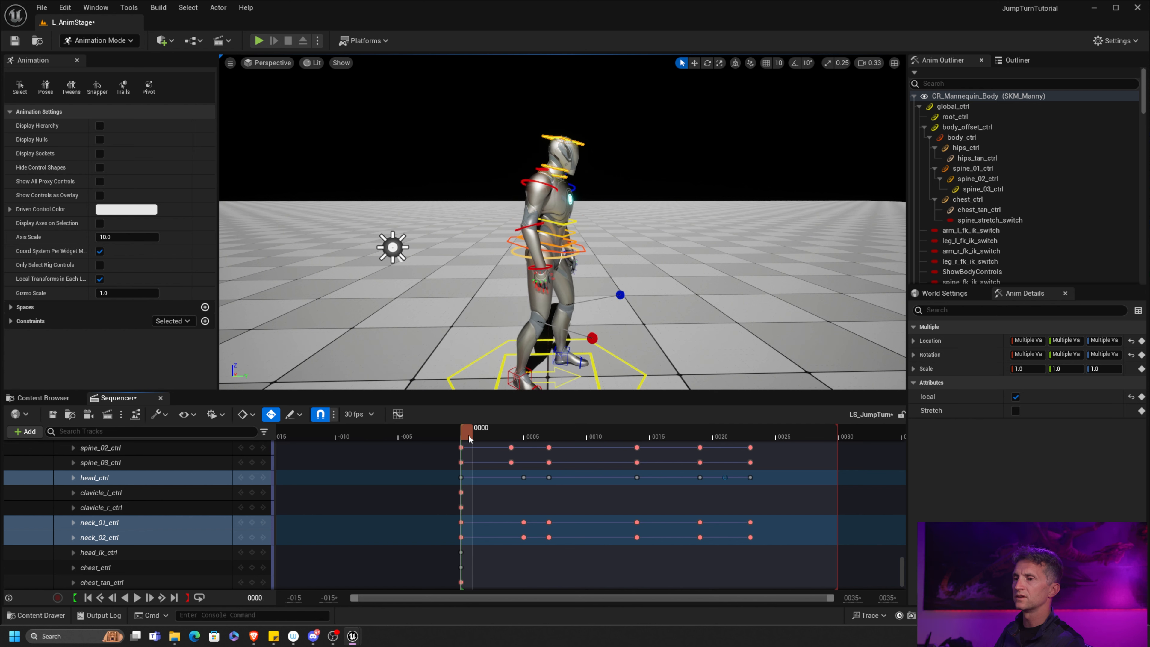
# Turn off the local attribute on upperarm_r_fk_ctrl and upperarm_l_fk_ctrl at frame 0.
pyautogui.click(525, 181)
pyautogui.click(737, 193)
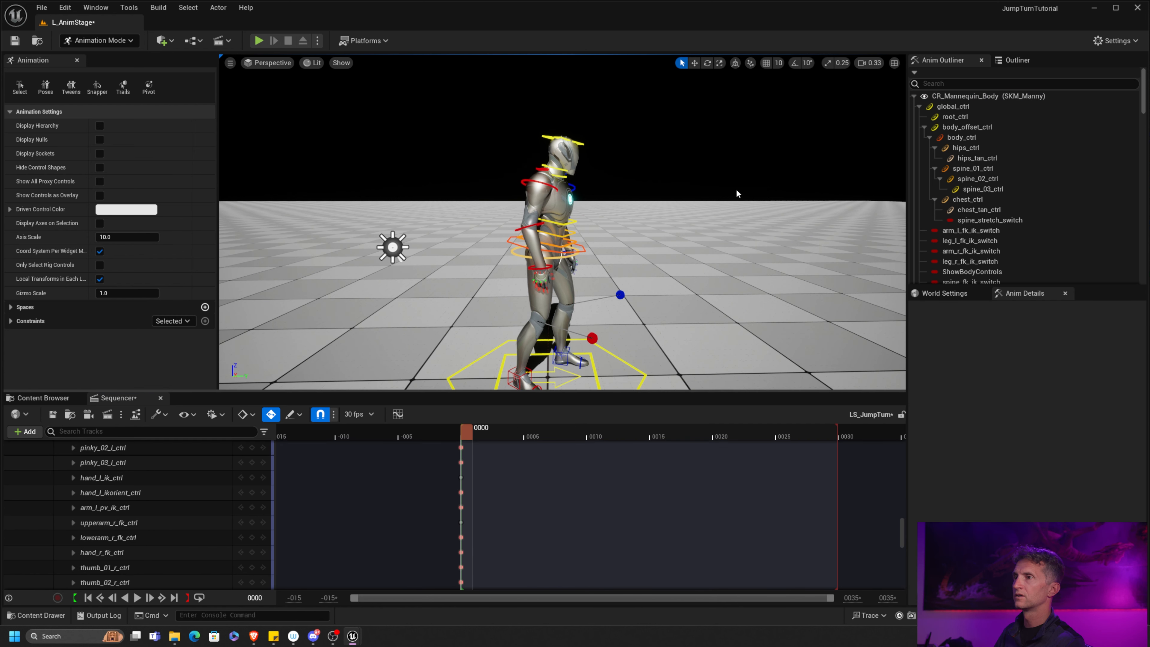
pyautogui.click(526, 181)
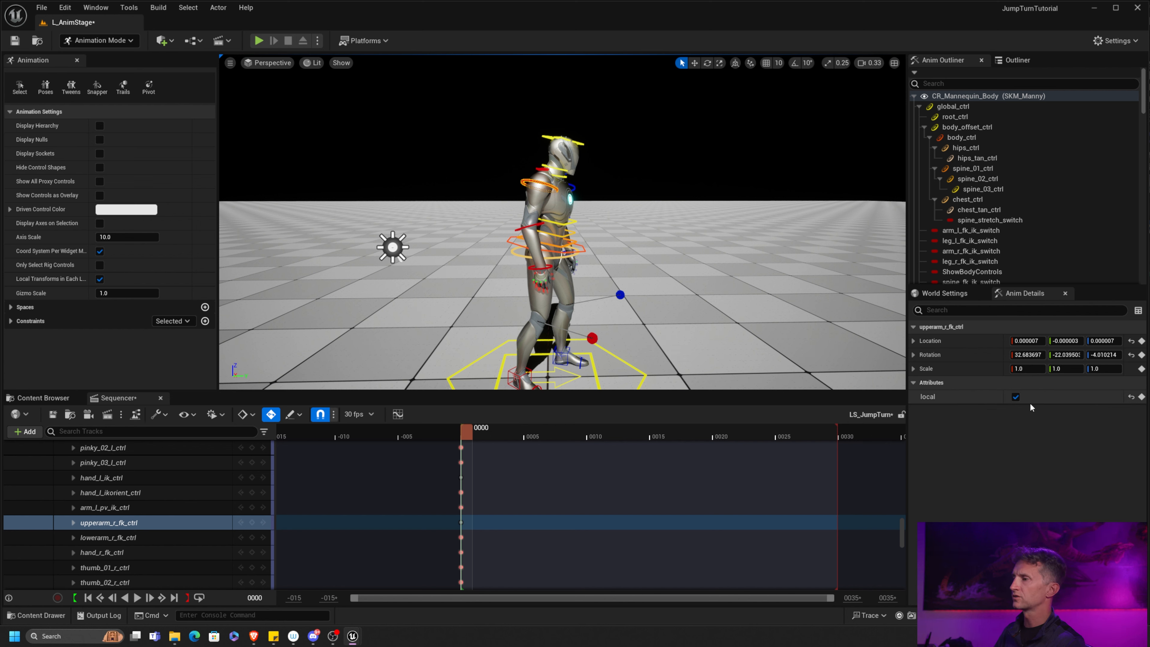
pyautogui.keyDown('alt'); pyautogui.moveTo(762, 272); pyautogui.dragTo(566, 189); pyautogui.keyUp('alt')
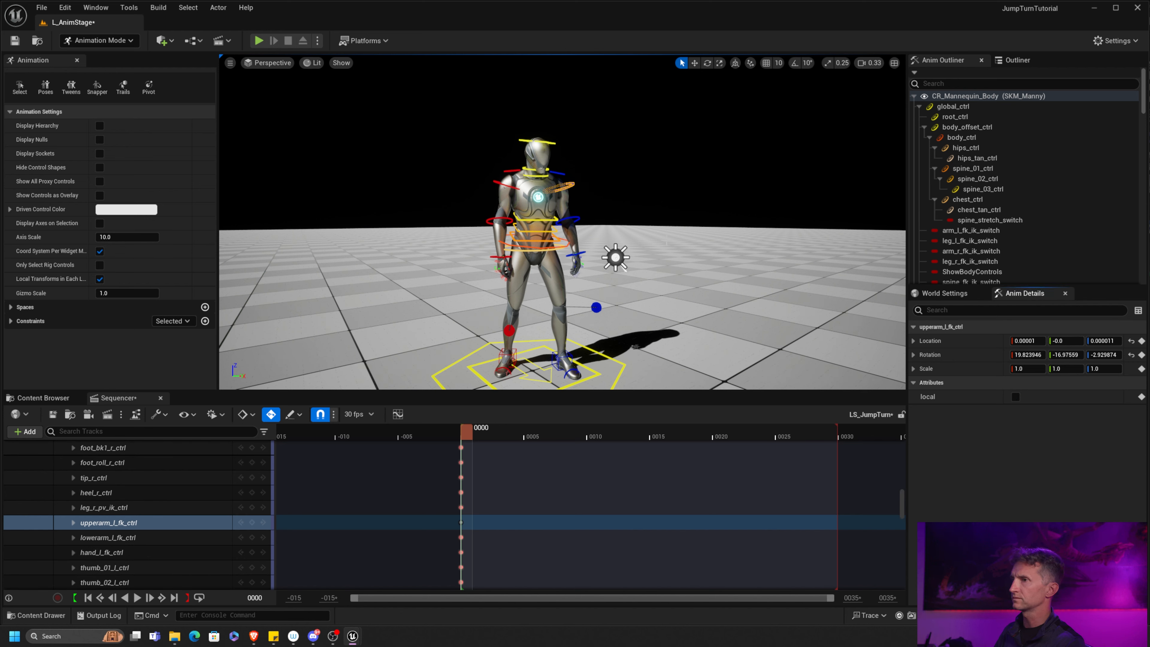
pyautogui.keyDown('alt'); pyautogui.moveTo(667, 241); pyautogui.dragTo(784, 285); pyautogui.keyUp('alt')
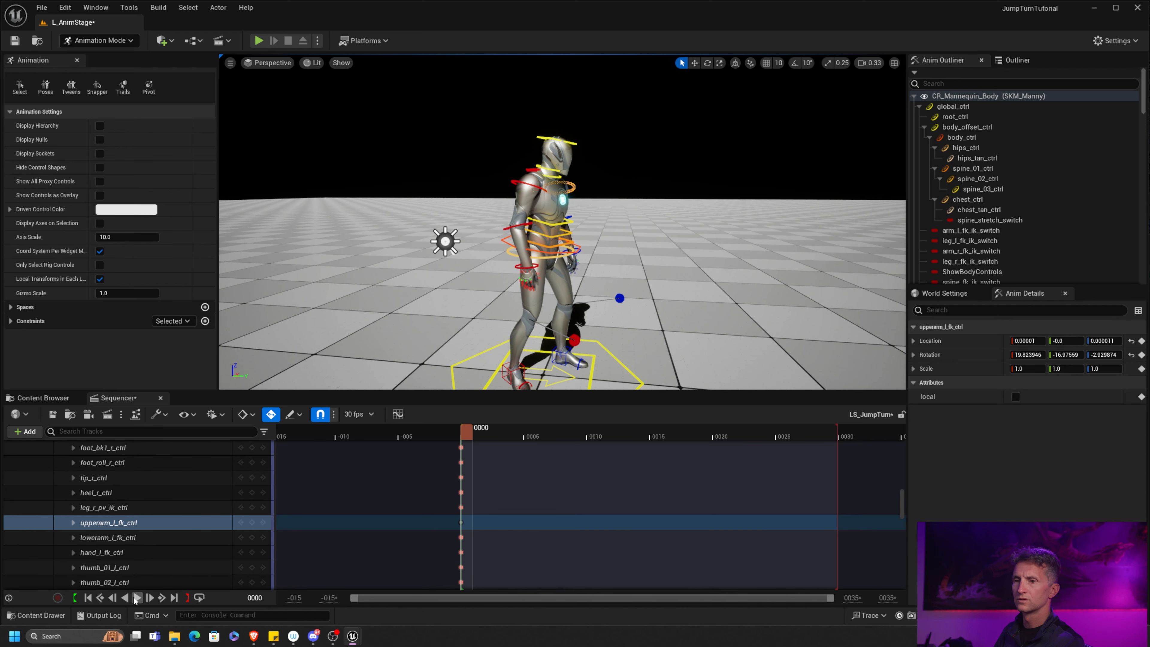
# Play and scrub the animation to frame 11 to examine the arm motion, and inspect upperarm_r_fk_ctrl's local channel.
pyautogui.click(136, 599)
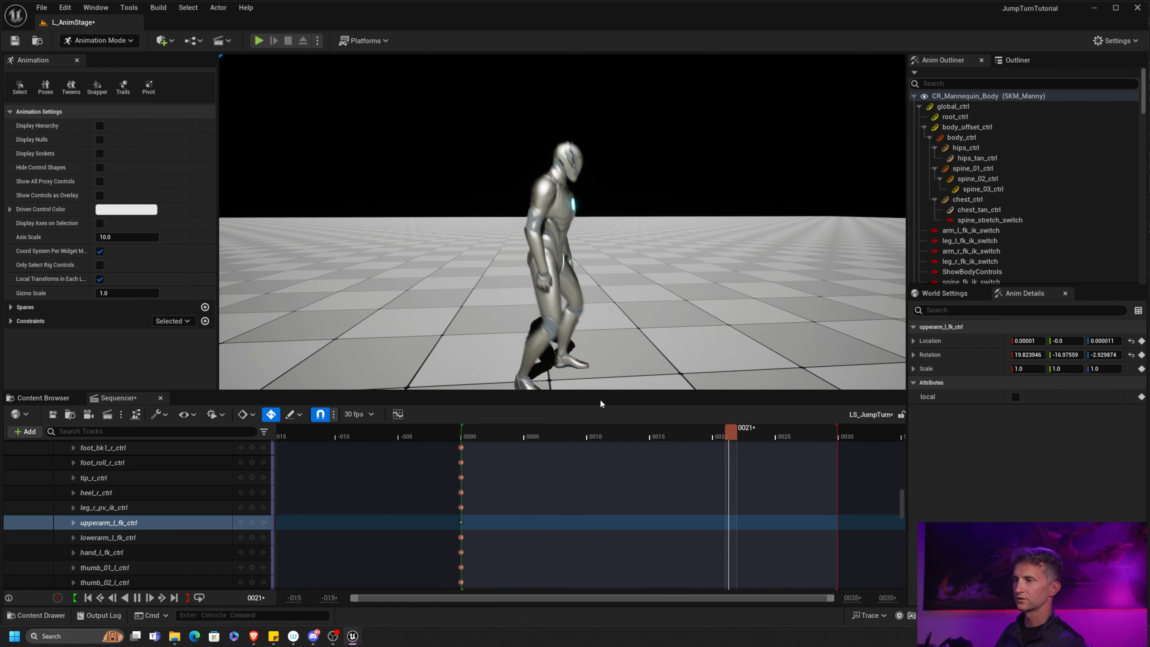
pyautogui.click(543, 430)
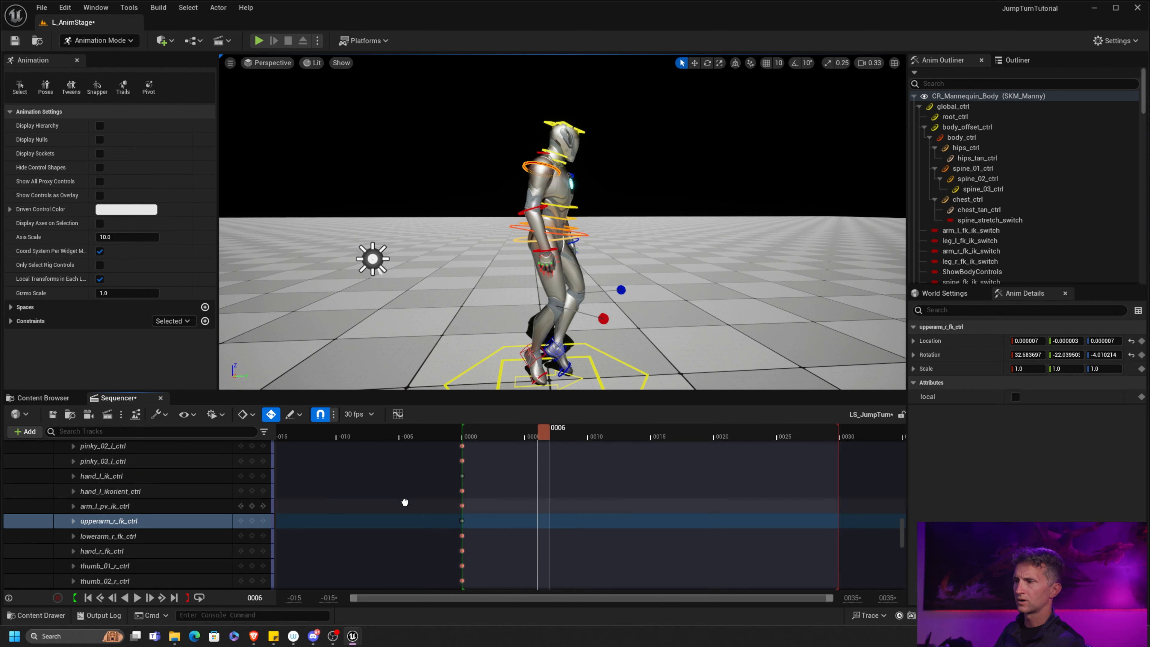
pyautogui.moveTo(401, 517); pyautogui.dragTo(399, 490, button='right')
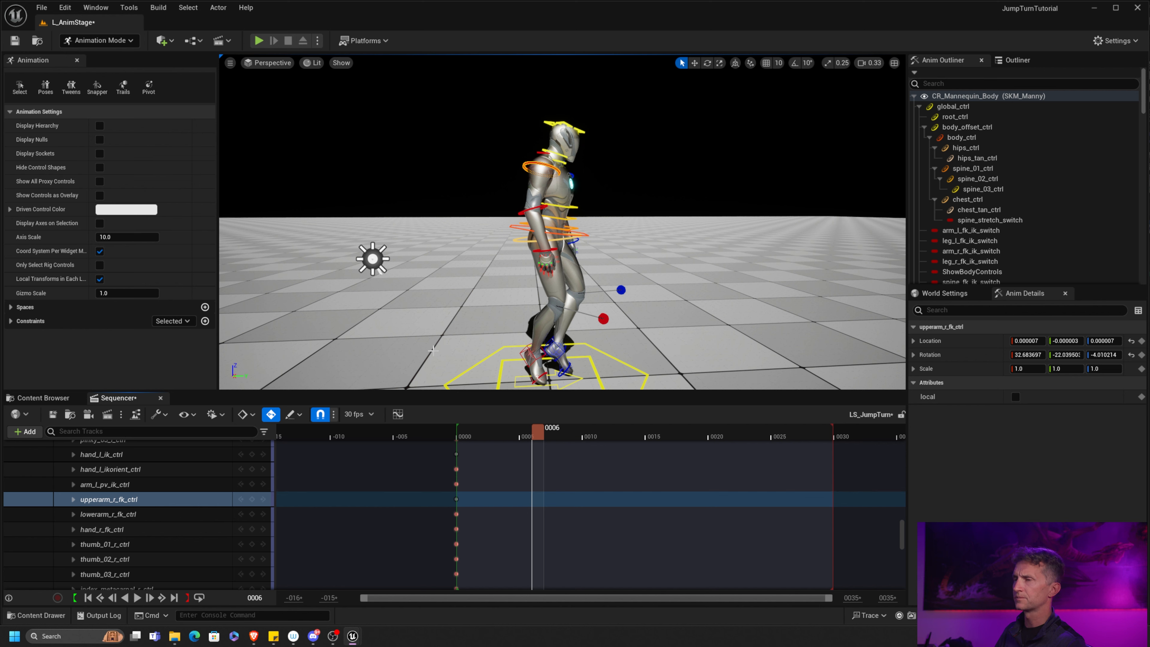
pyautogui.moveTo(507, 428); pyautogui.dragTo(597, 445)
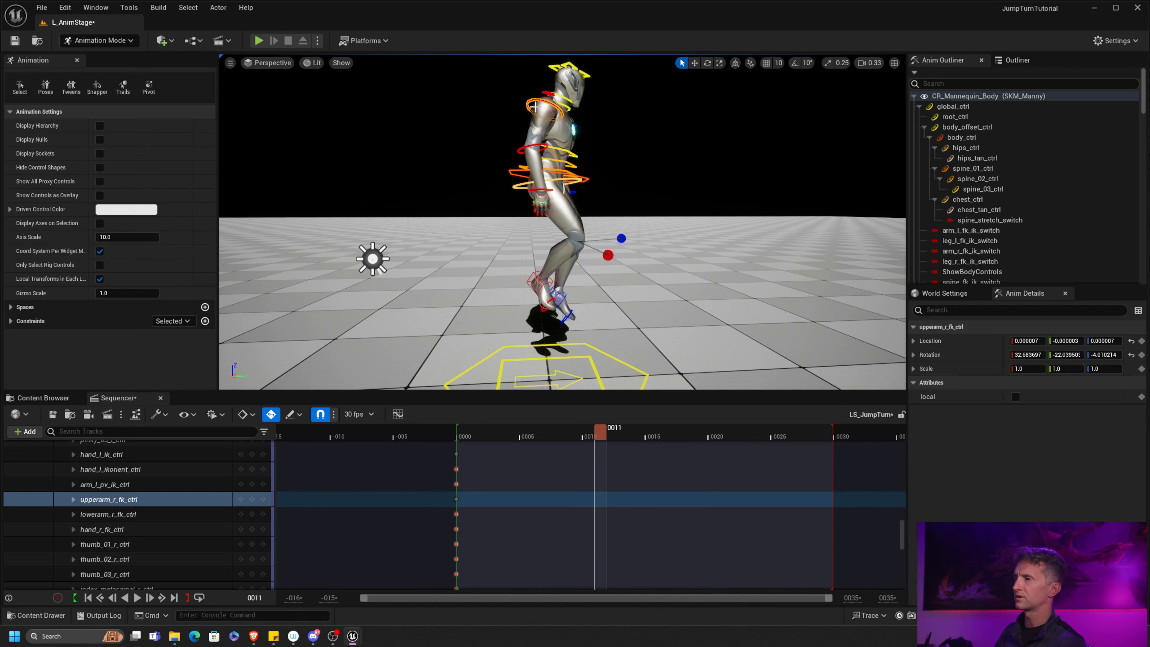
pyautogui.click(73, 499)
pyautogui.scroll(-5, 113, 489)
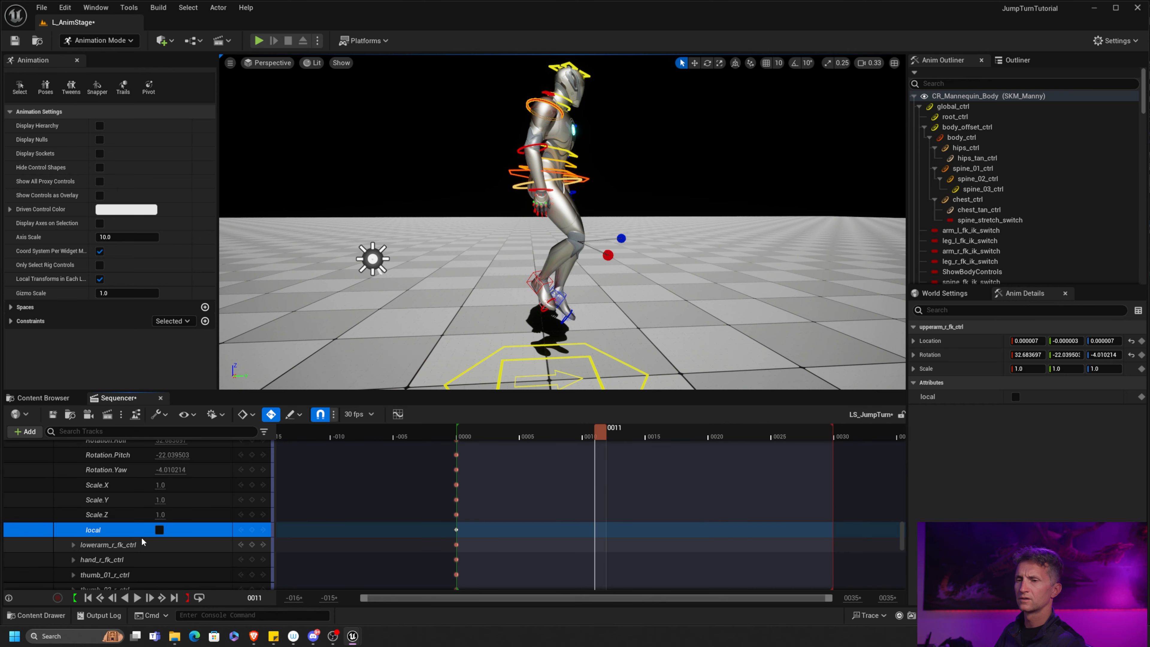
# Turn on the local attribute for upperarm_l_fk_ctrl and upperarm_r_fk_ctrl at frame 0.
pyautogui.keyDown('alt'); pyautogui.moveTo(453, 263); pyautogui.dragTo(330, 277); pyautogui.keyUp('alt')
pyautogui.keyDown('alt'); pyautogui.moveTo(550, 119); pyautogui.dragTo(670, 122); pyautogui.keyUp('alt')
pyautogui.click(586, 125)
pyautogui.click(572, 119)
pyautogui.keyDown('alt'); pyautogui.moveTo(593, 226); pyautogui.dragTo(574, 231); pyautogui.keyUp('alt')
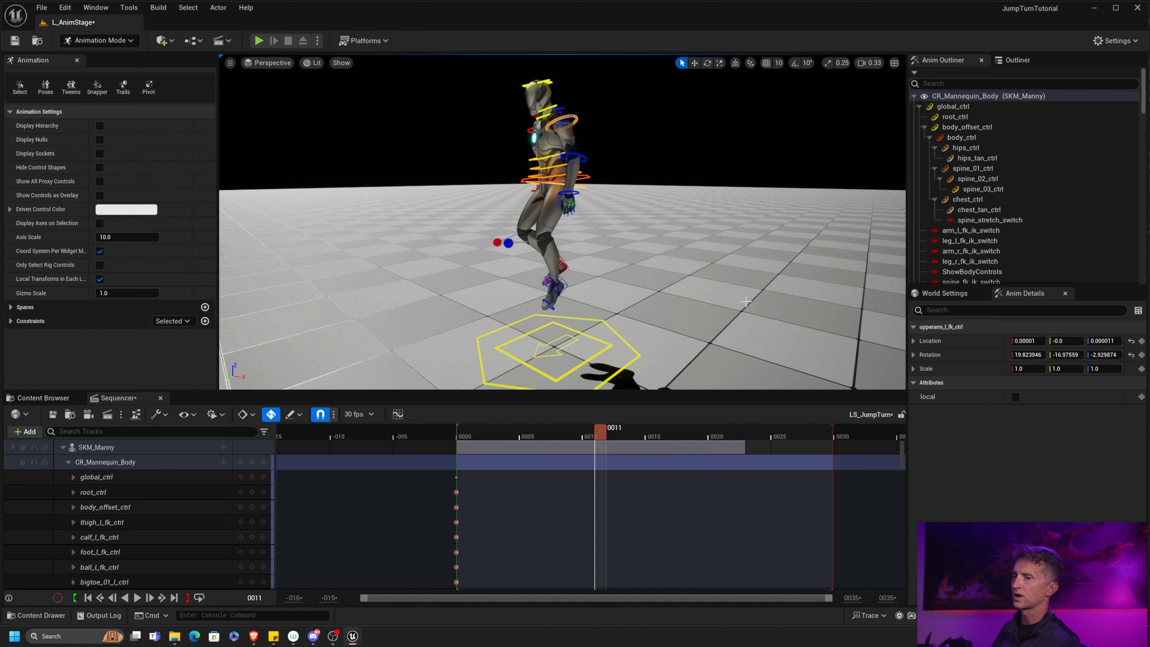
pyautogui.moveTo(594, 435); pyautogui.dragTo(463, 434)
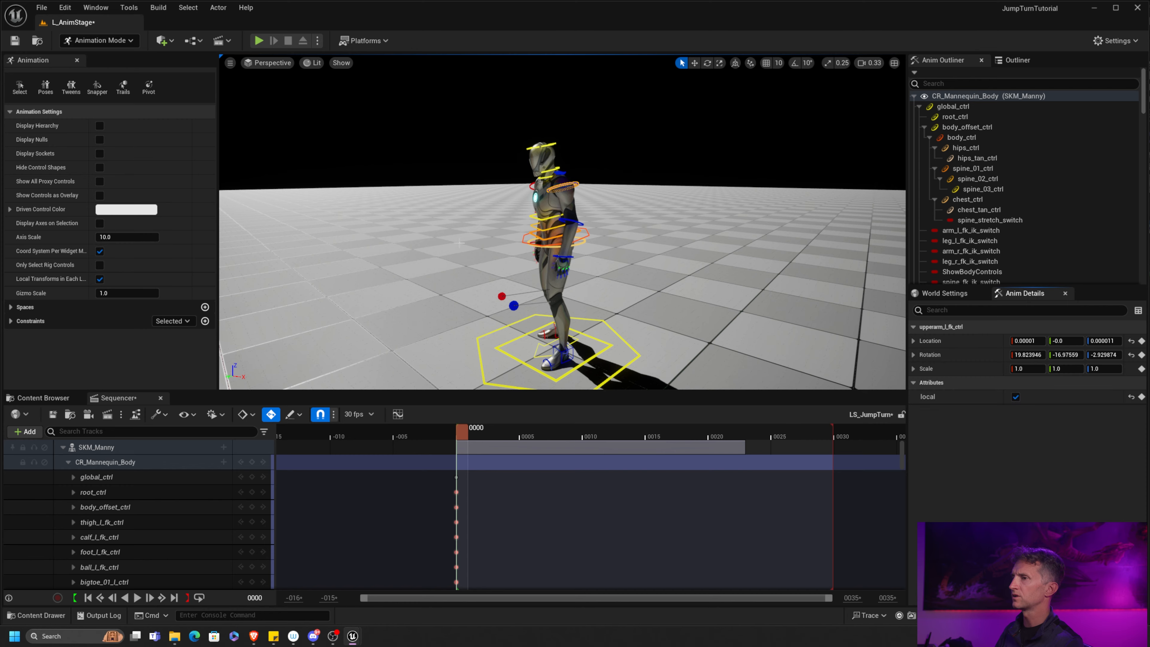
pyautogui.keyDown('alt'); pyautogui.moveTo(460, 243); pyautogui.dragTo(770, 238); pyautogui.keyUp('alt')
pyautogui.click(516, 185)
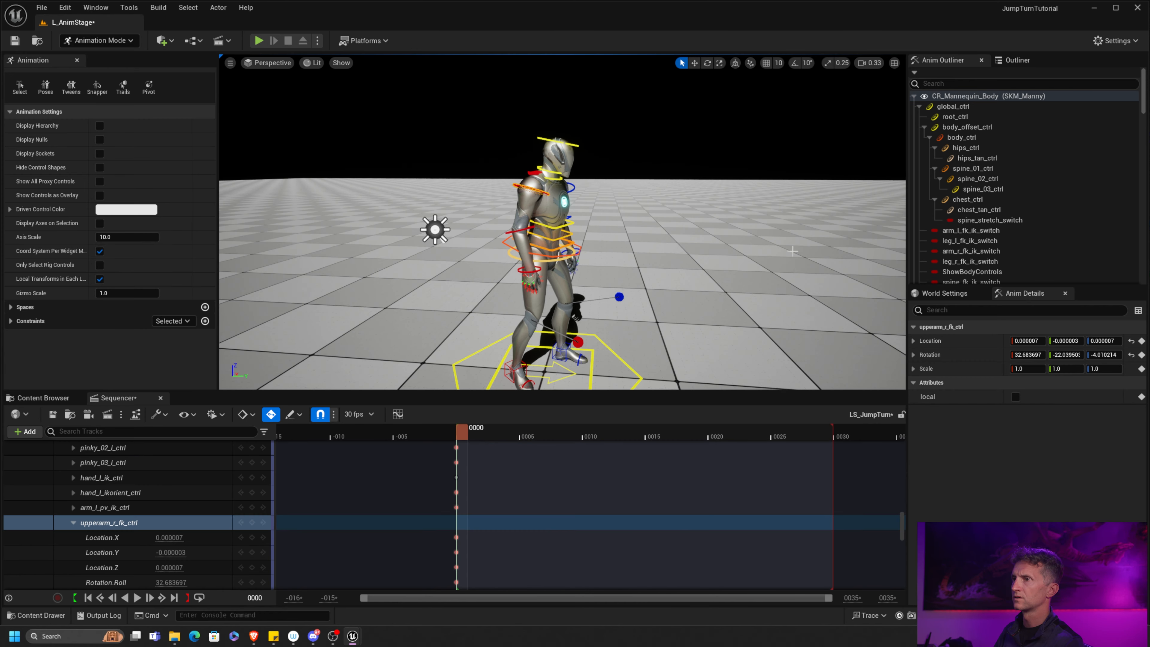
pyautogui.click(1018, 397)
# Scrub and play back the jump turn to review the arm motion with local enabled, stopping at frame 18.
pyautogui.keyDown('alt'); pyautogui.moveTo(660, 315); pyautogui.dragTo(688, 299); pyautogui.keyUp('alt')
pyautogui.moveTo(477, 435); pyautogui.dragTo(807, 429)
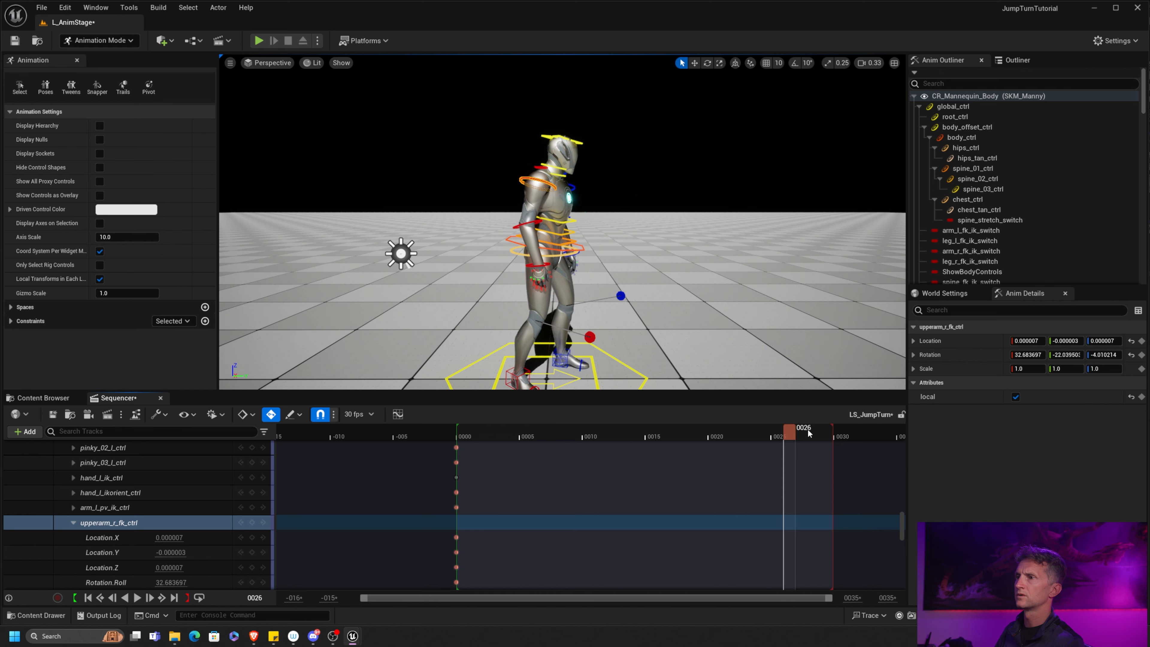
pyautogui.moveTo(696, 423); pyautogui.dragTo(671, 418)
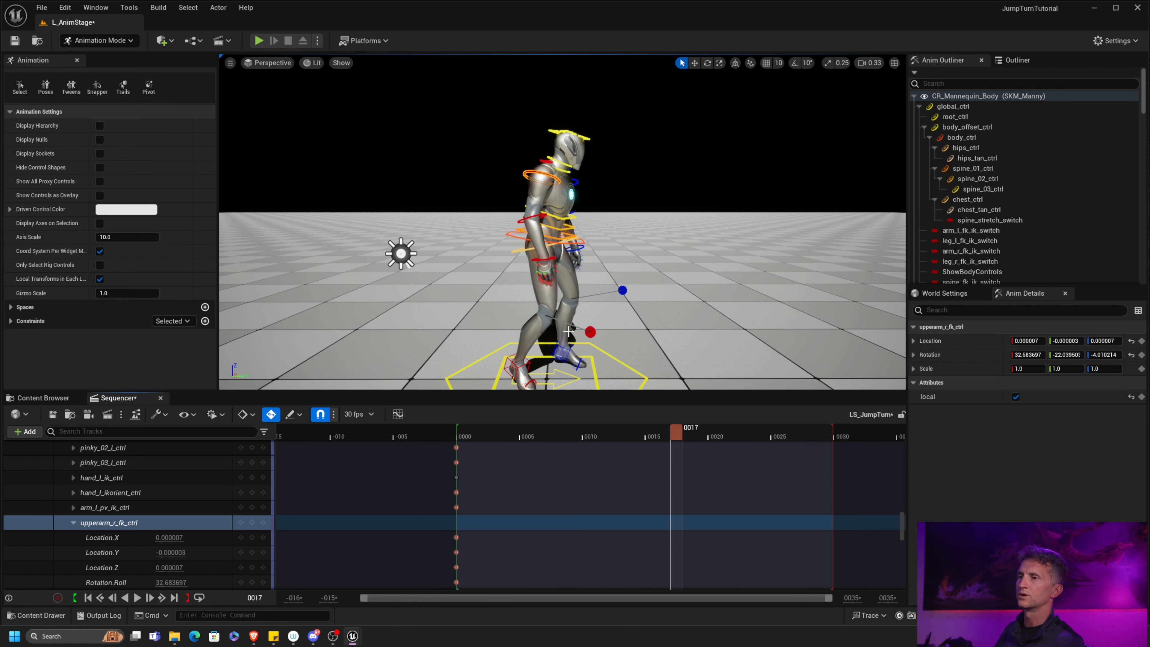
pyautogui.click(137, 597)
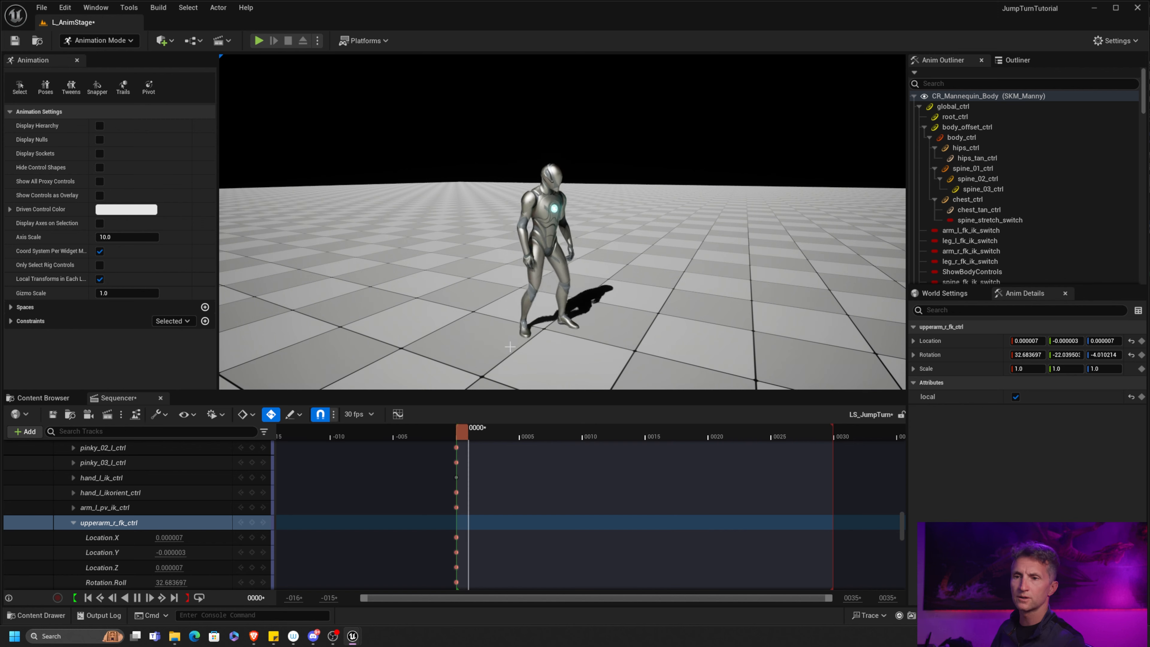
pyautogui.click(137, 599)
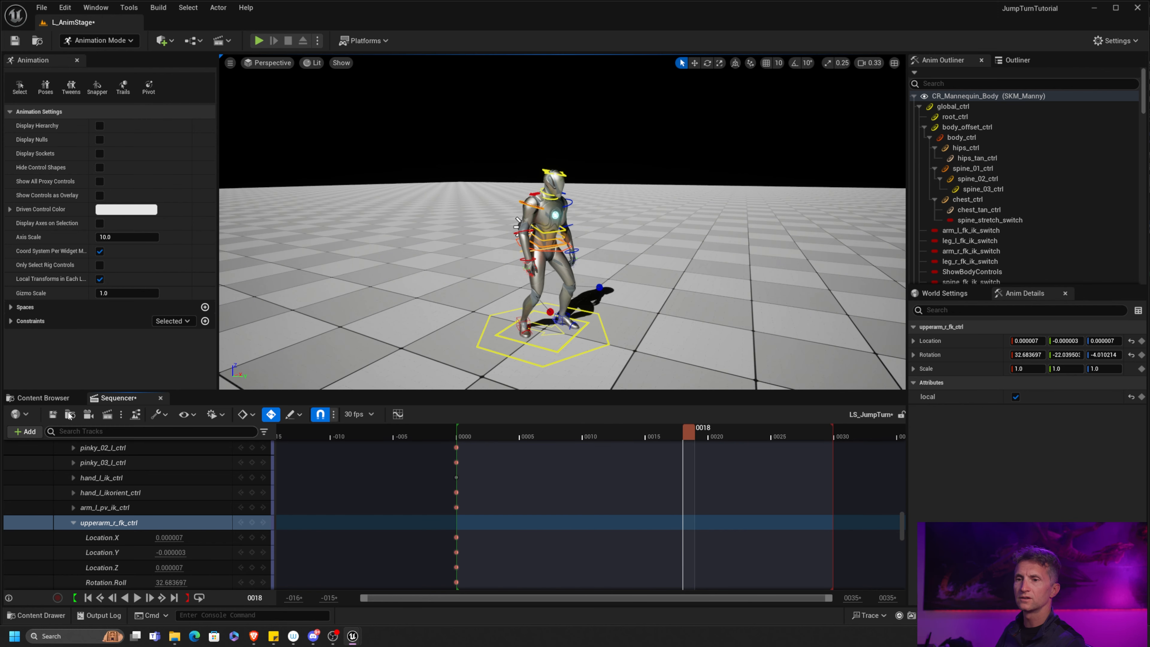
# Save the LS_JumpTurn sequence, clear the control selection and show the Manny animations folder in the Content Browser.
pyautogui.click(328, 322)
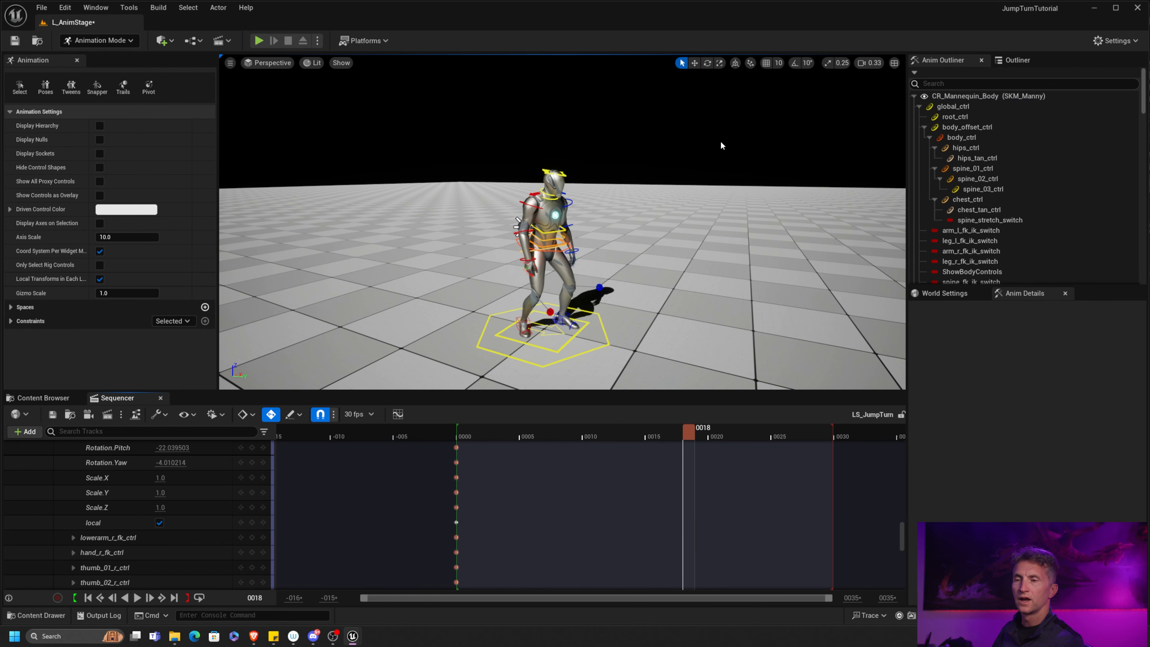
pyautogui.scroll(-10, 191, 535)
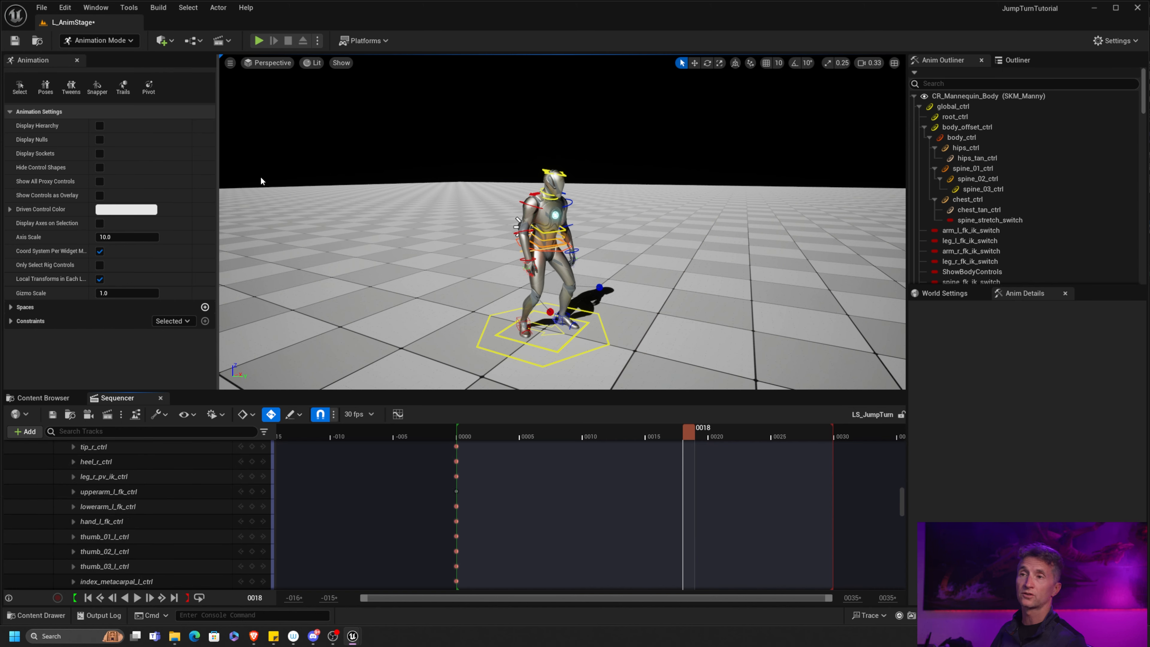
pyautogui.click(44, 398)
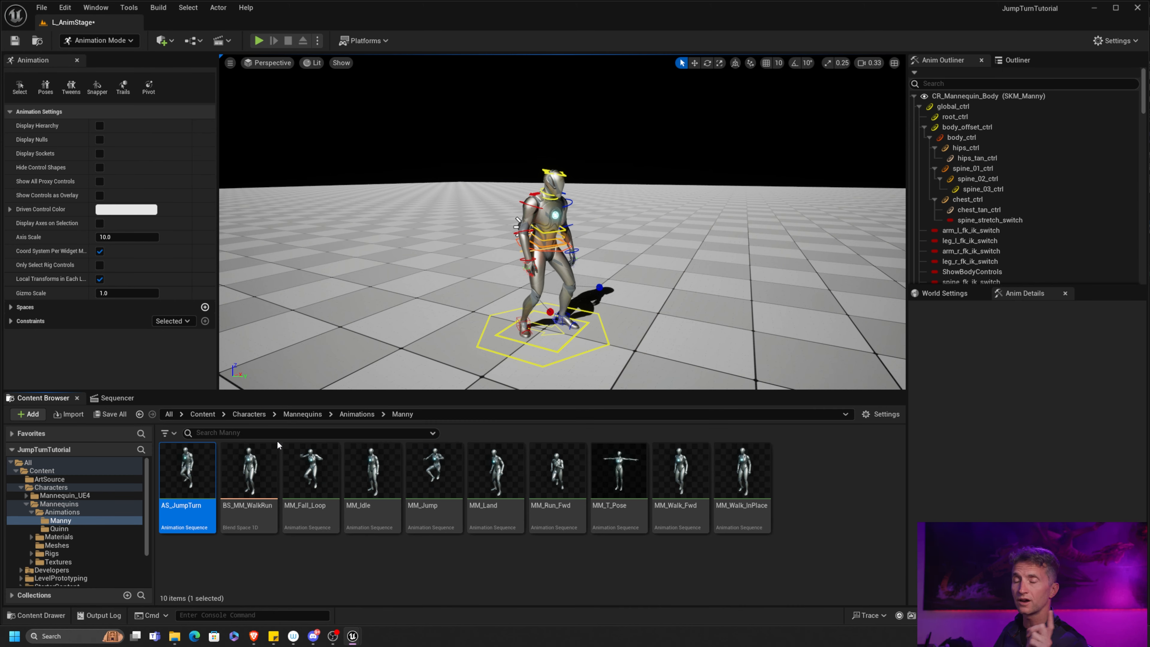
# Open the AS_JumpTurn animation sequence and scrub it to just past frame 18 to find the landing moment.
pyautogui.doubleClick(199, 479)
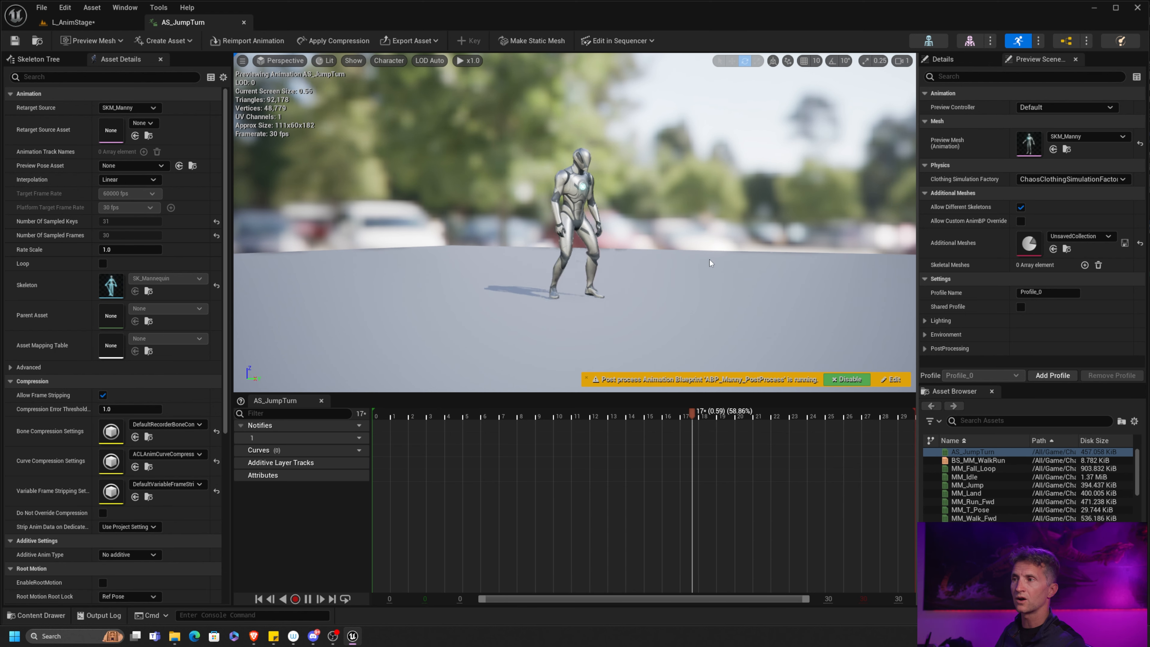
pyautogui.click(458, 415)
pyautogui.moveTo(457, 415); pyautogui.dragTo(699, 414)
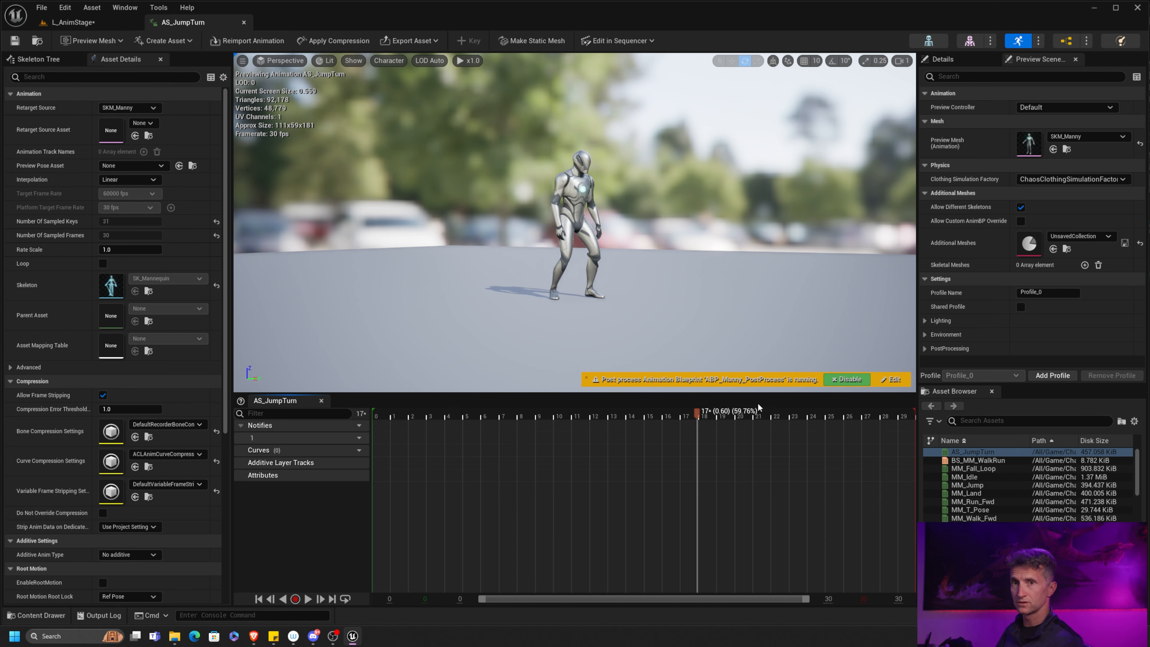
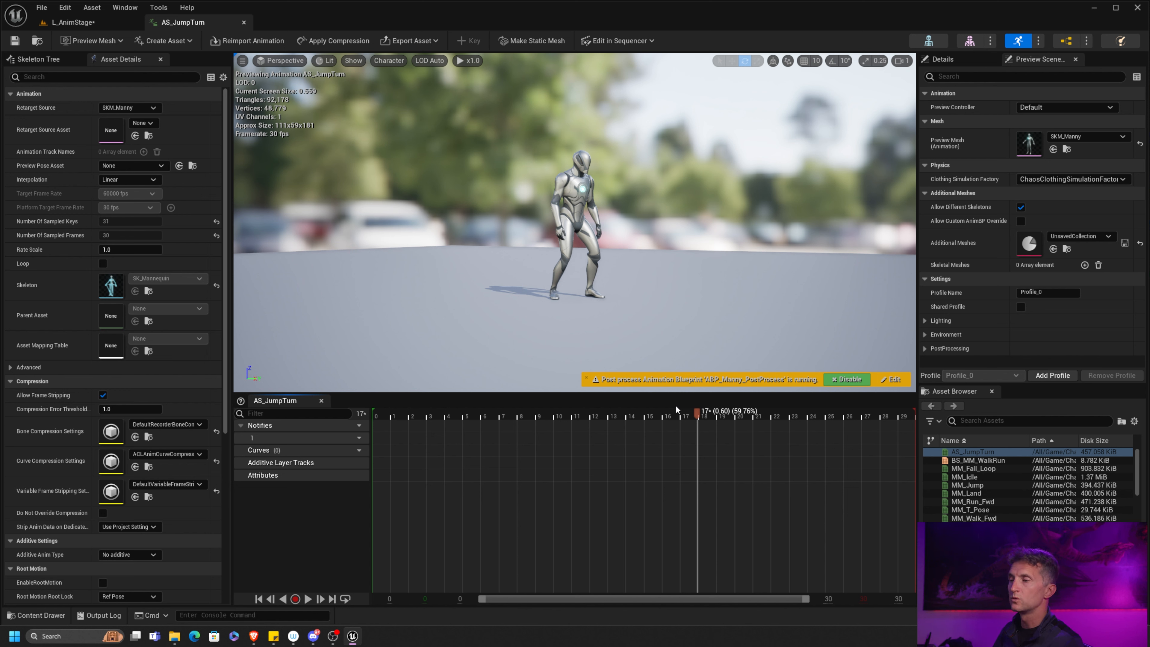
pyautogui.moveTo(697, 416)
pyautogui.mouseDown()
pyautogui.moveTo(419, 414)
pyautogui.moveTo(707, 424)
pyautogui.mouseUp()
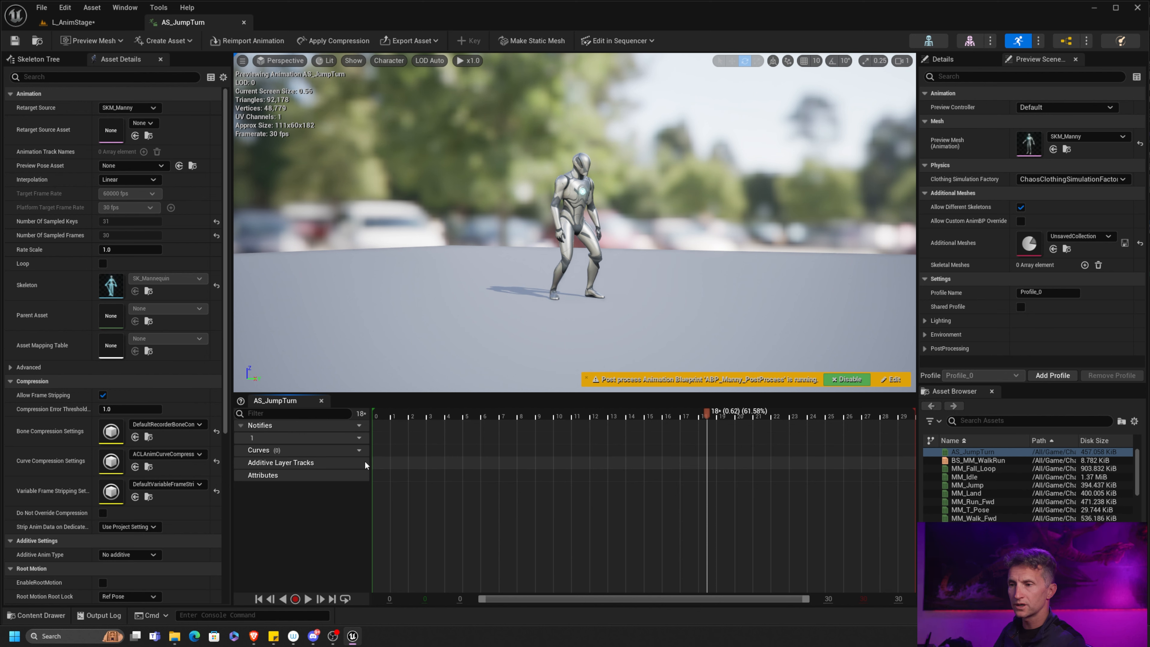
# Examine the list of curve names available to add to AS_JumpTurn, then close it without adding one.
pyautogui.click(355, 453)
pyautogui.moveTo(418, 477)
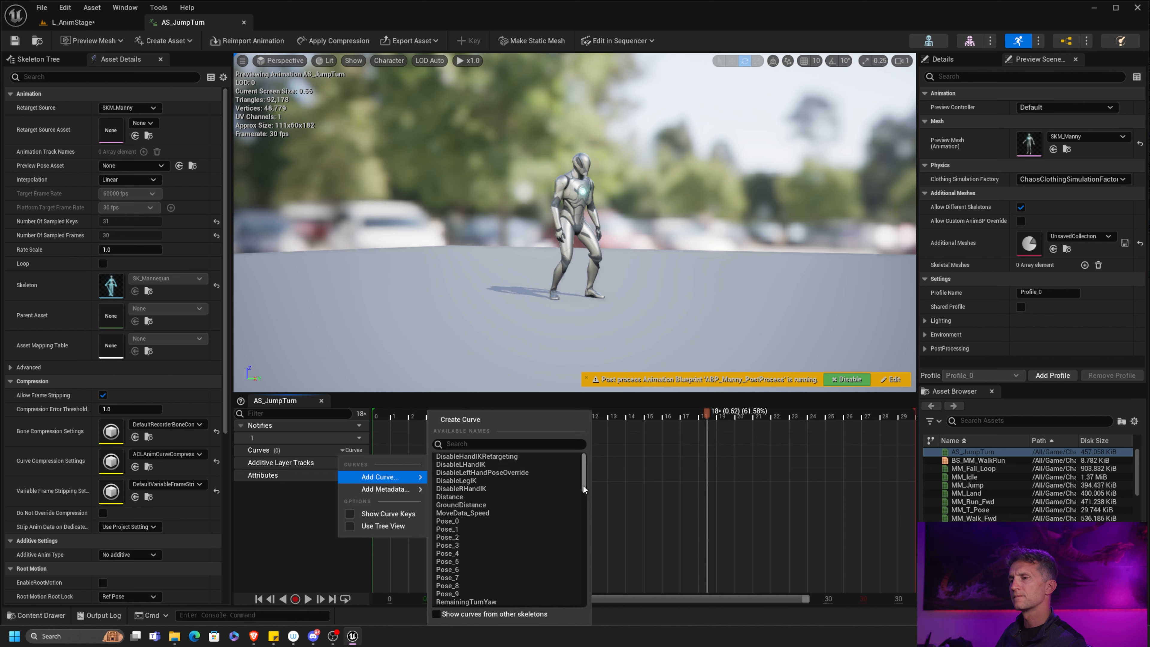
pyautogui.scroll(-8, 581, 486)
pyautogui.click(320, 451)
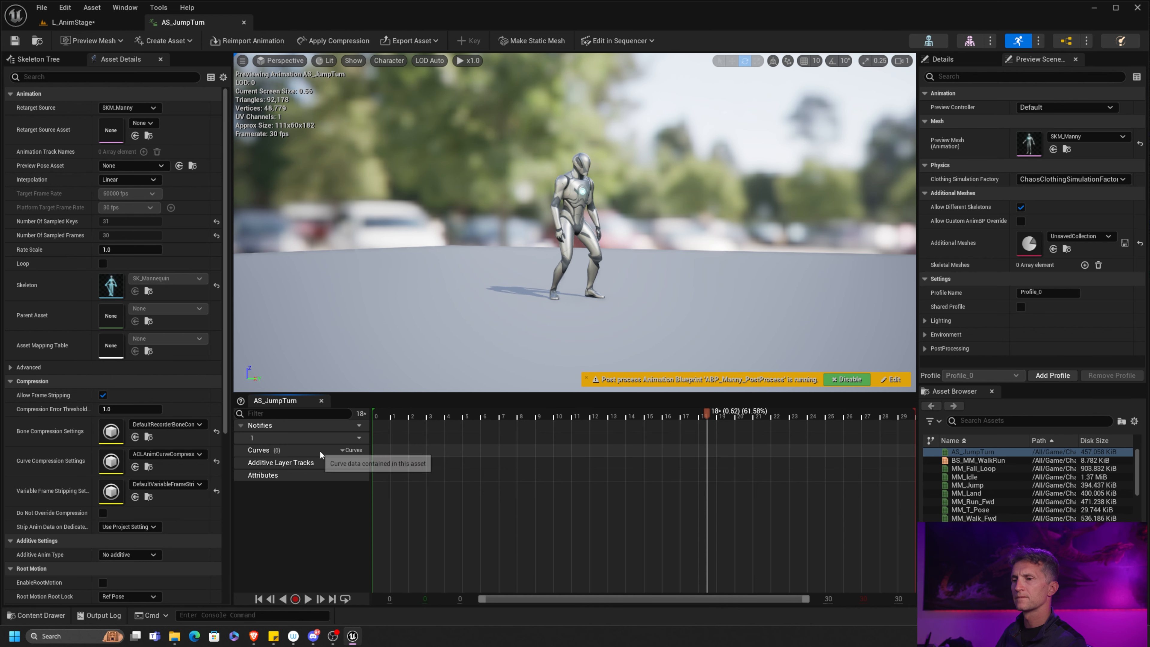
pyautogui.click(346, 450)
pyautogui.click(302, 451)
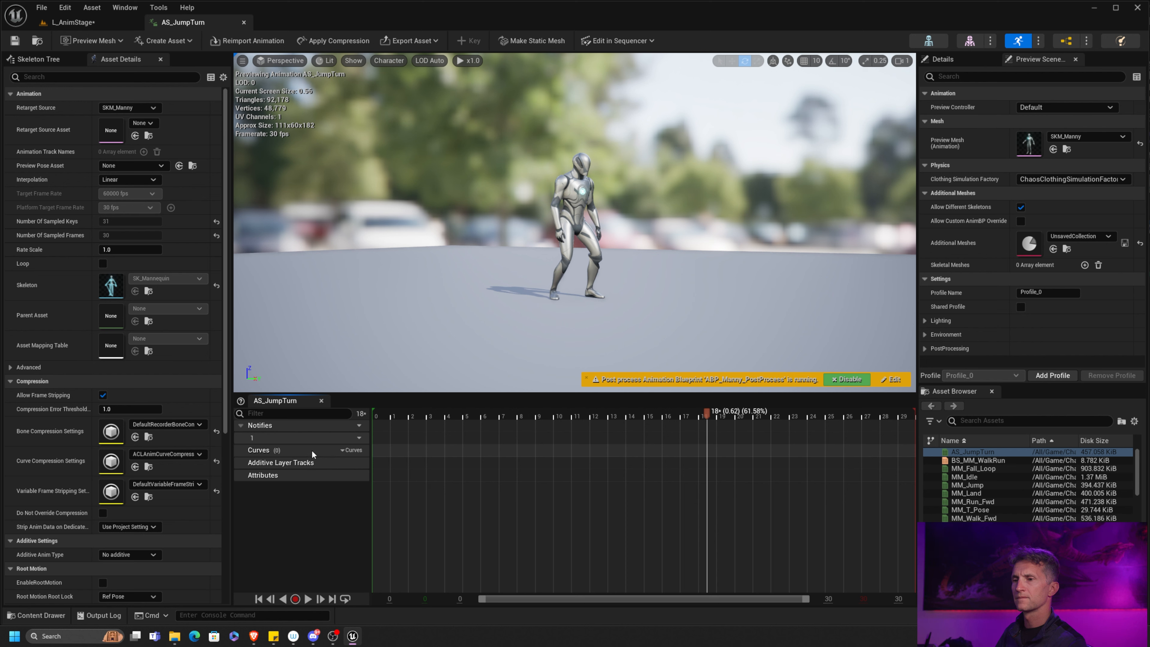
pyautogui.click(347, 451)
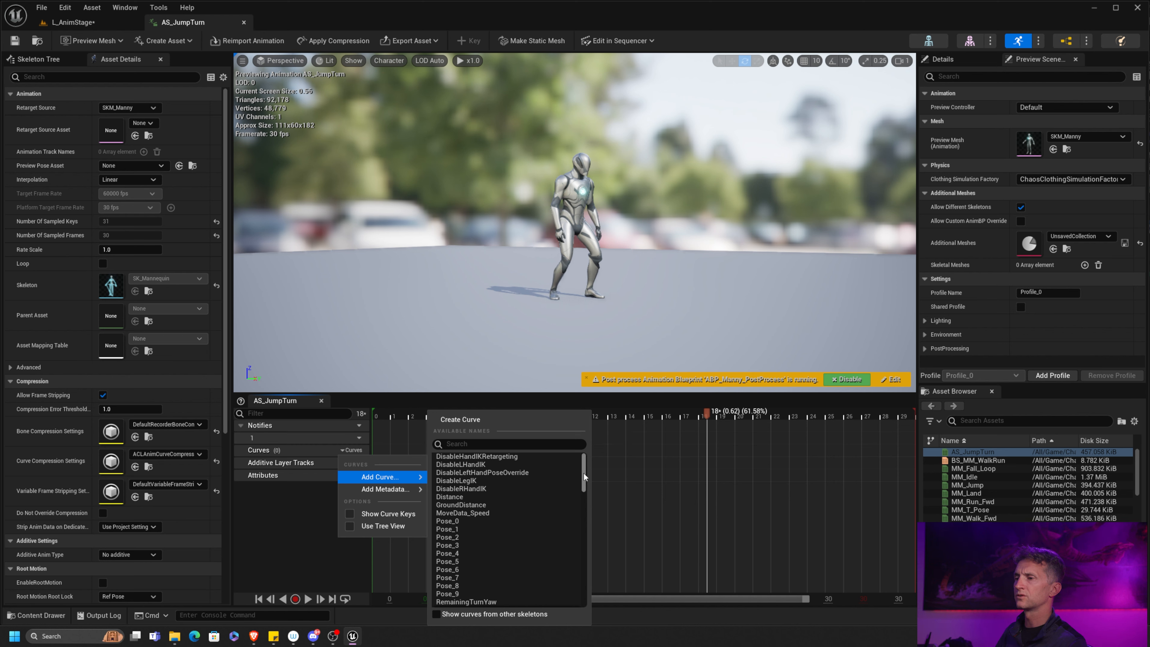
pyautogui.moveTo(583, 472); pyautogui.dragTo(620, 430)
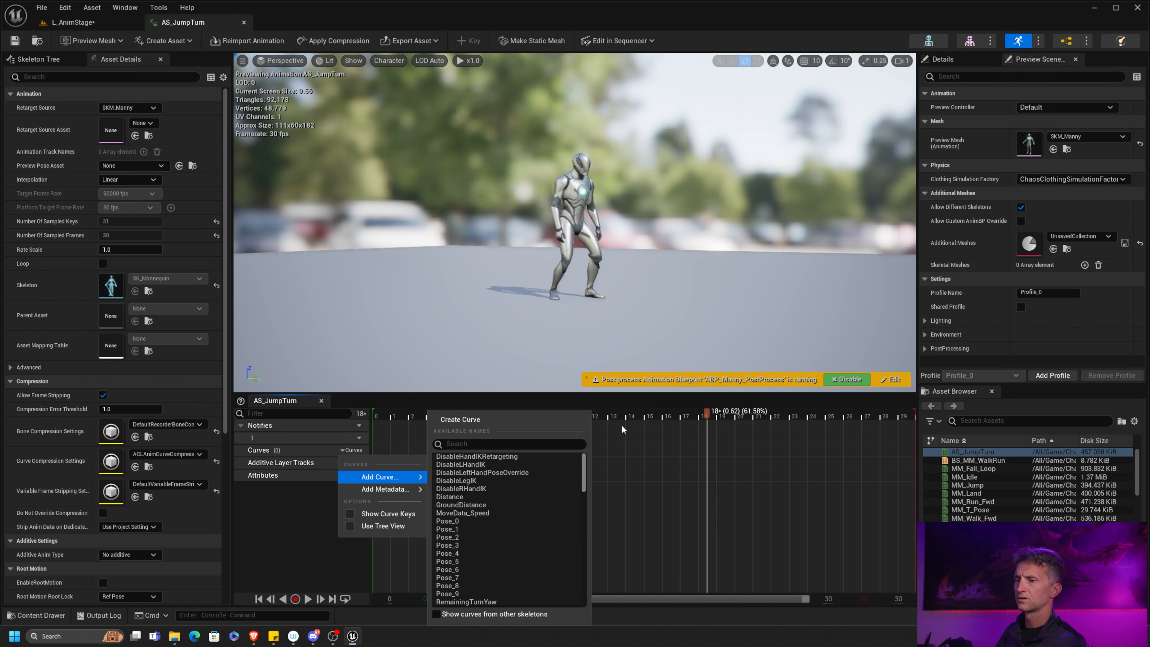
pyautogui.click(289, 515)
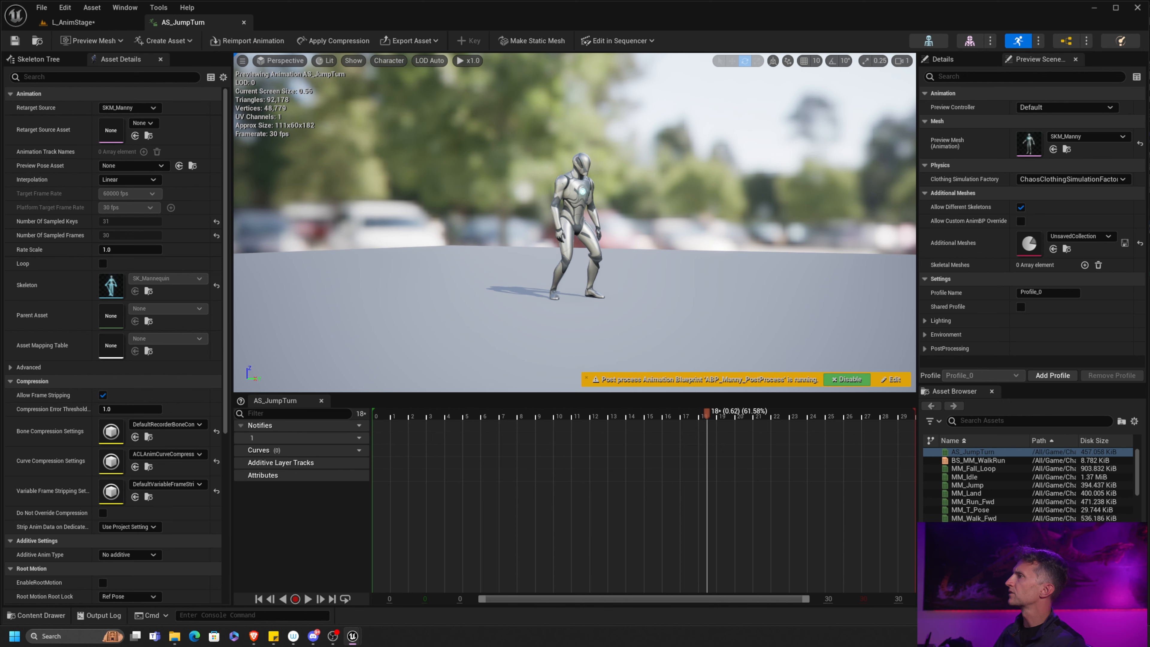
# Add a curve named JumpTurnLanding to the SK_Mannequin skeleton and save the skeleton.
pyautogui.click(929, 41)
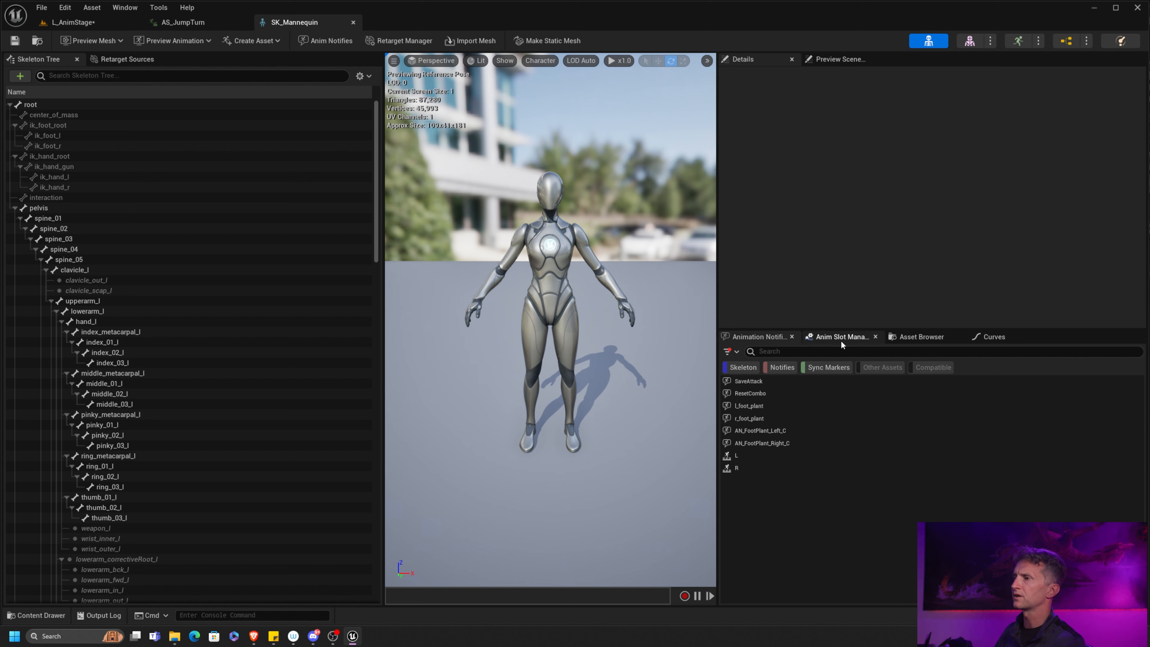
pyautogui.click(1014, 336)
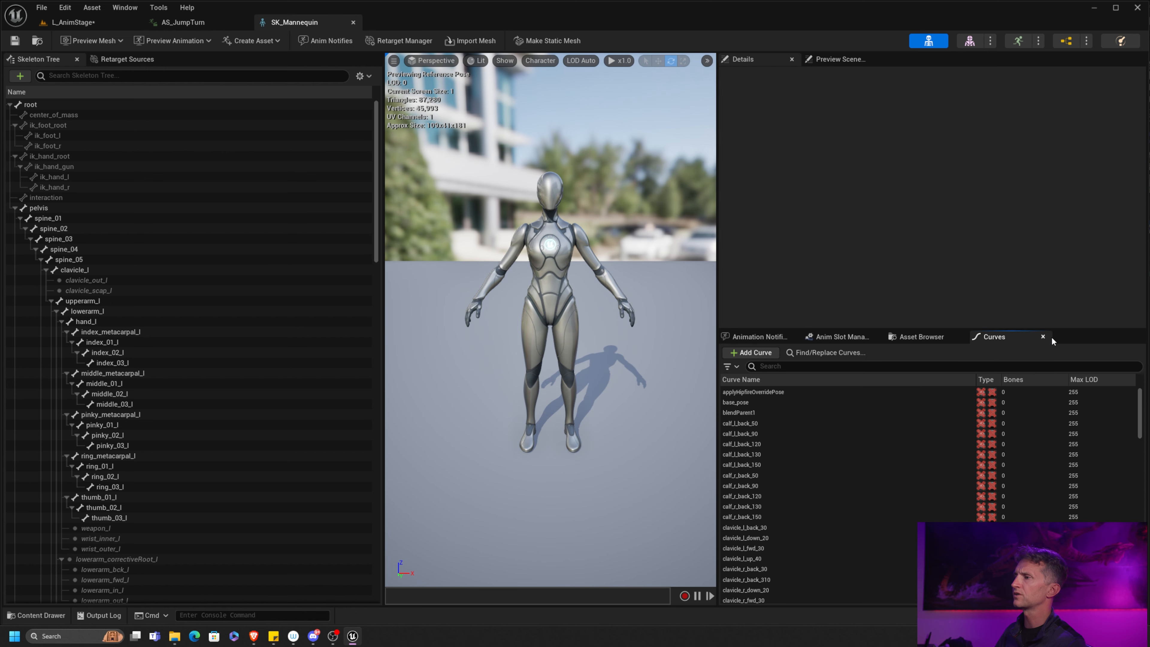
pyautogui.click(751, 353)
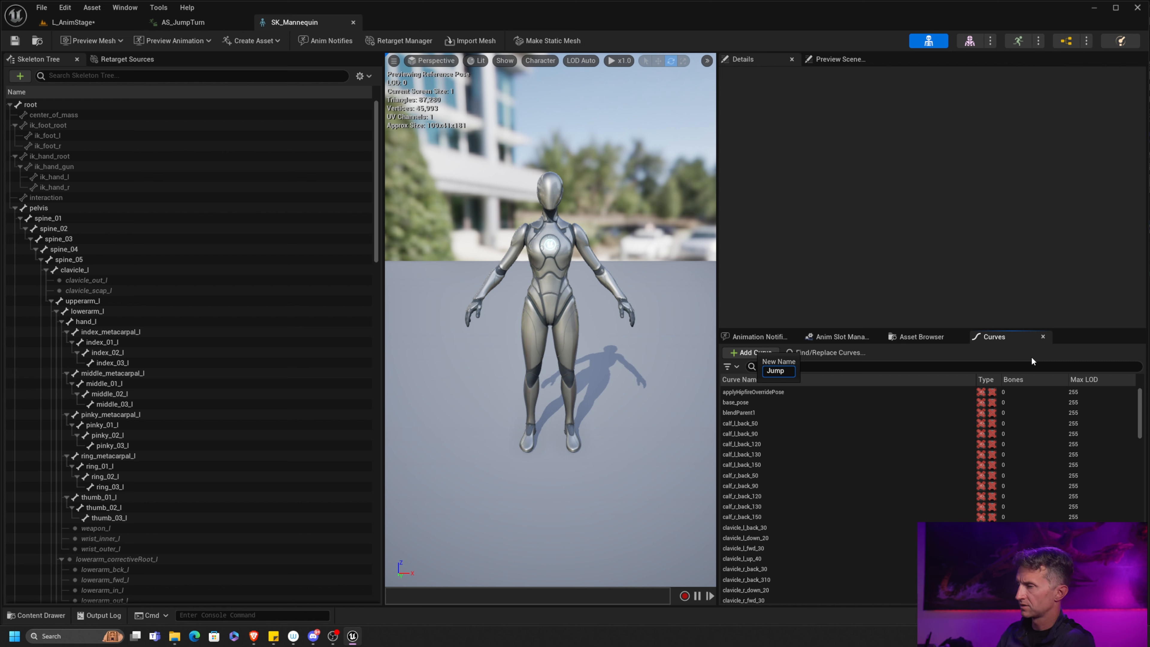
pyautogui.write('JumpTurnL')
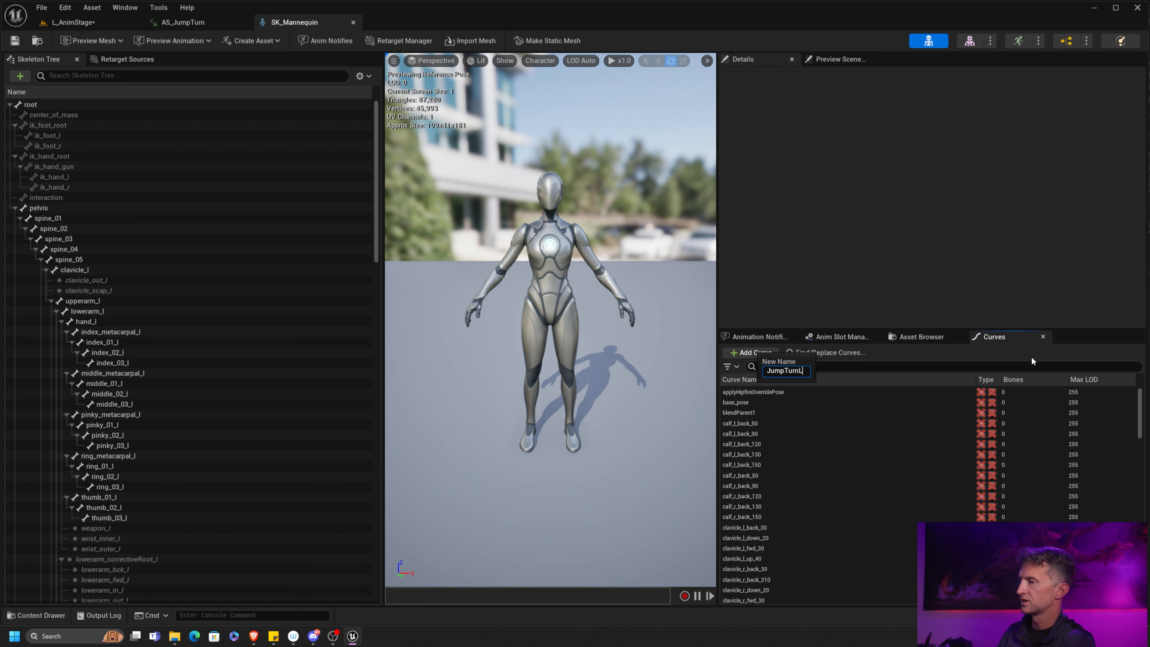
pyautogui.write('anding')
pyautogui.press('Return')
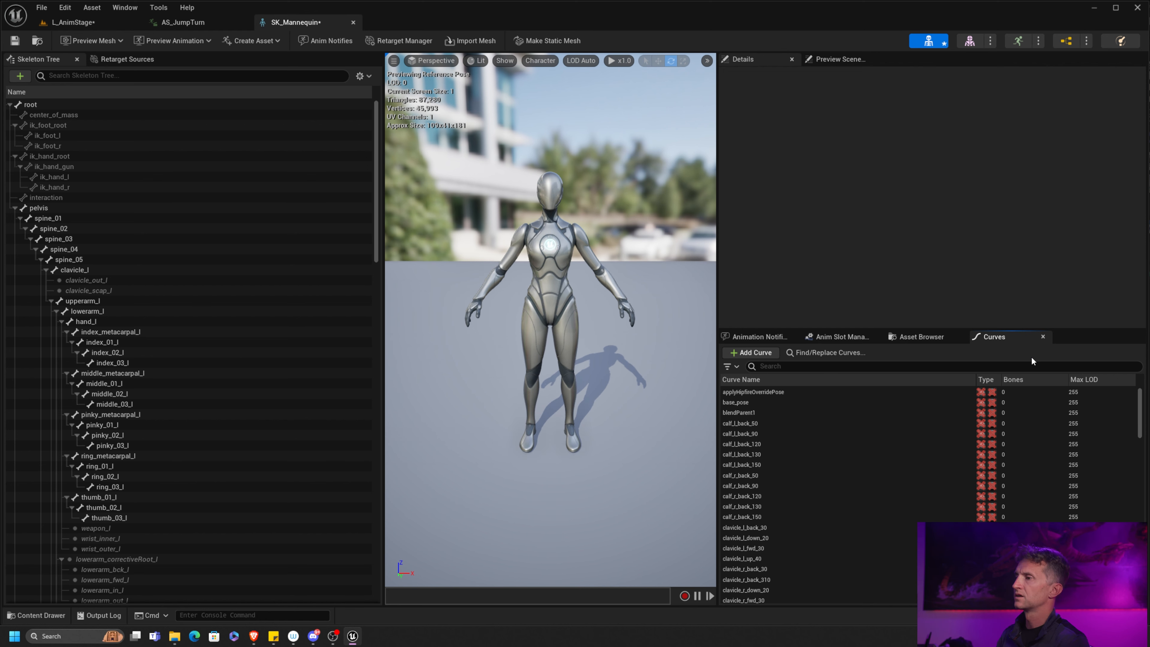
pyautogui.click(15, 41)
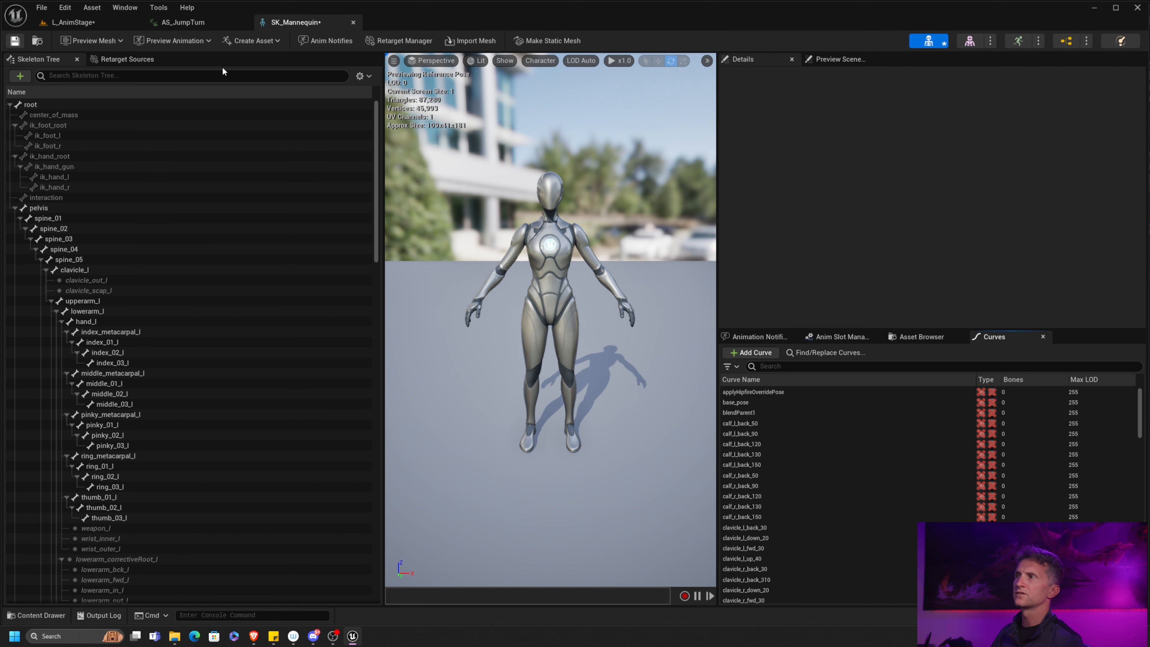
# Return to AS_JumpTurn and add the JumpTurnLanding curve to the animation.
pyautogui.click(194, 27)
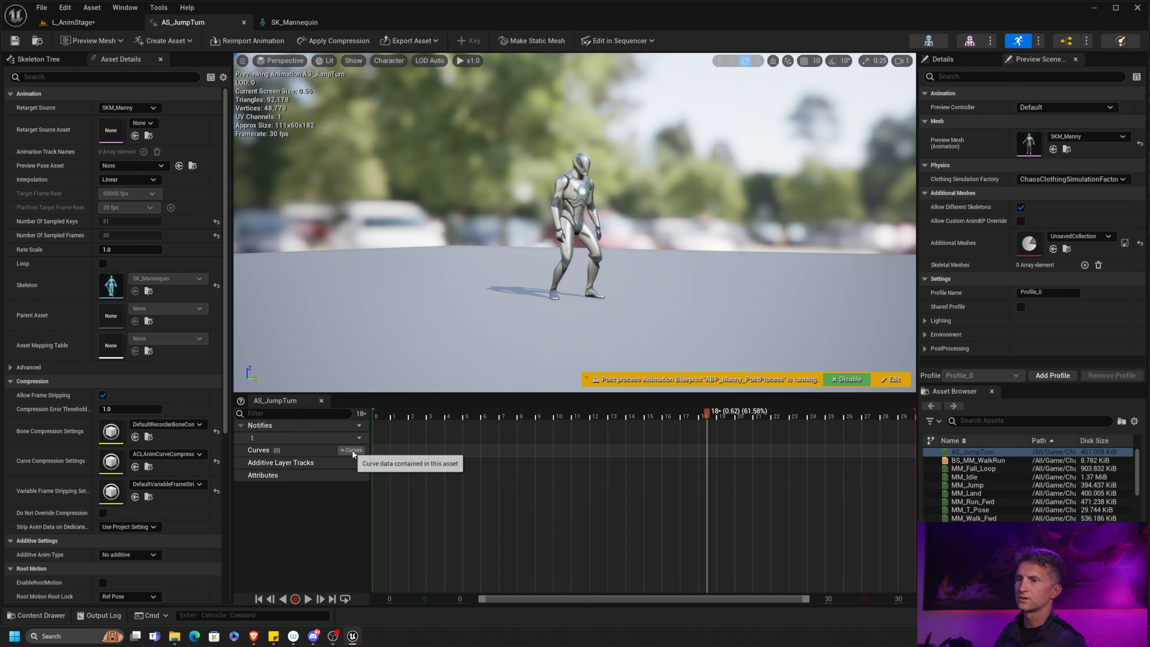
pyautogui.click(353, 449)
pyautogui.moveTo(416, 477)
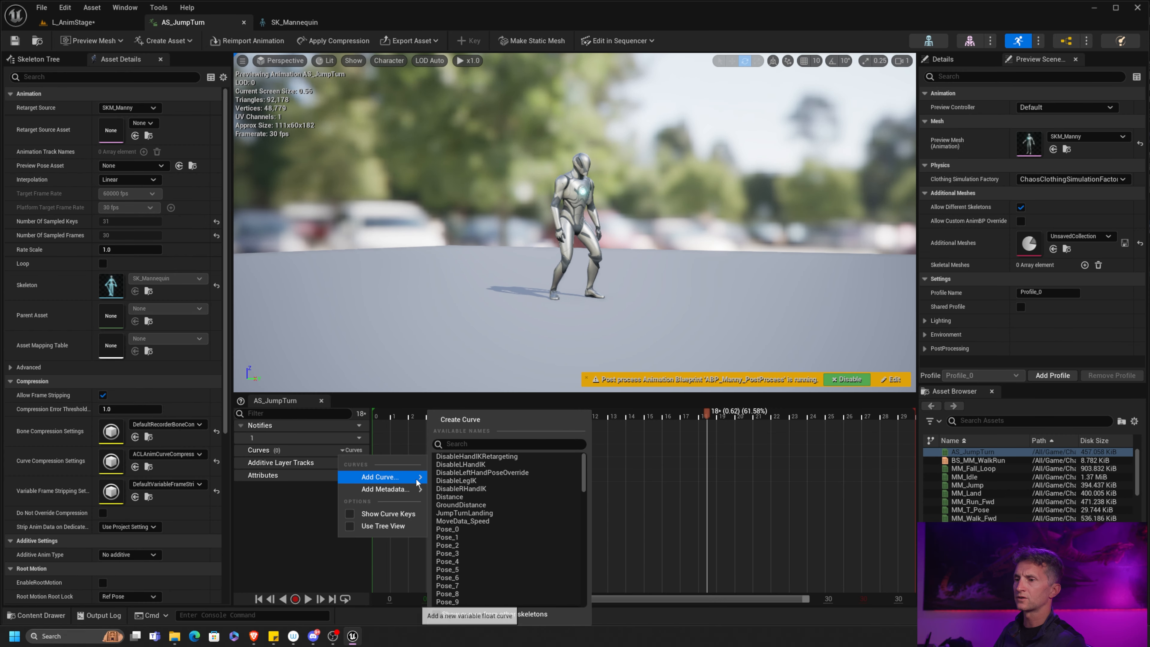
pyautogui.click(488, 513)
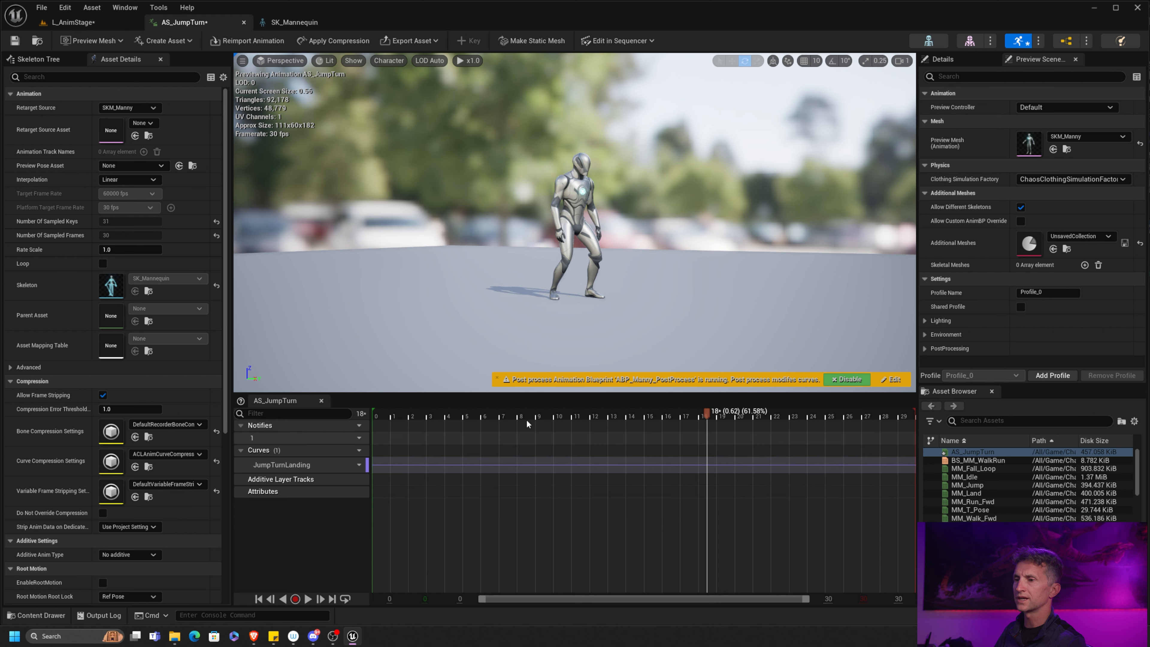
# Key the JumpTurnLanding curve with value 0 at 0.6 s and value 1 at 0.533333 s, then close the Curve Editor.
pyautogui.doubleClick(460, 468)
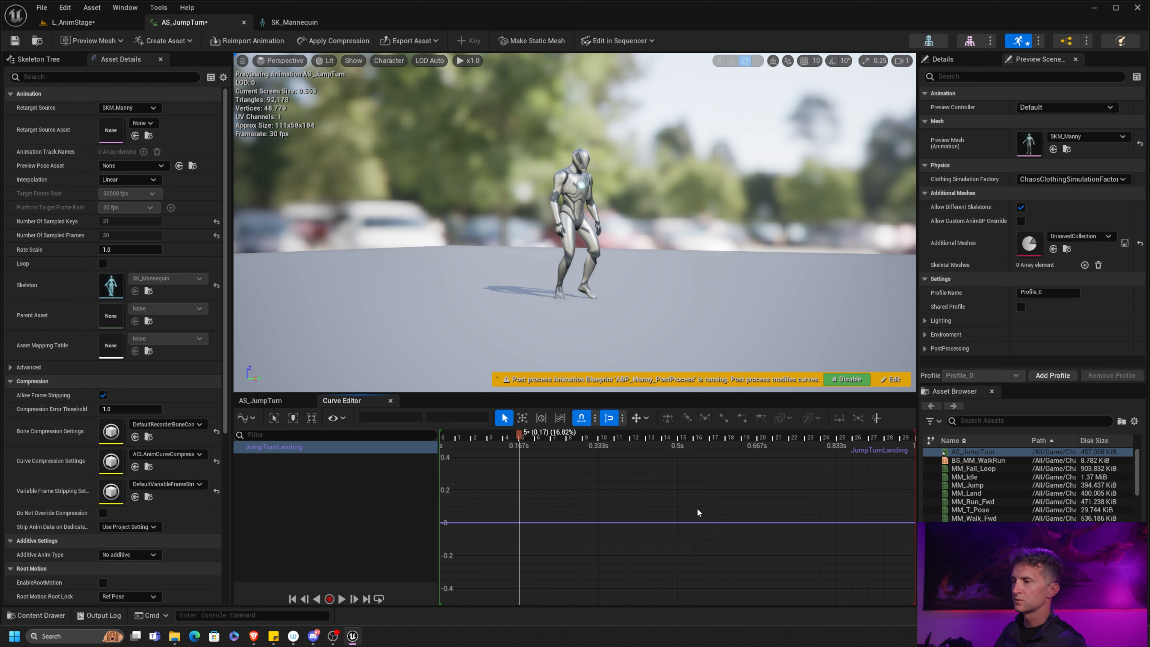
pyautogui.rightClick(726, 522)
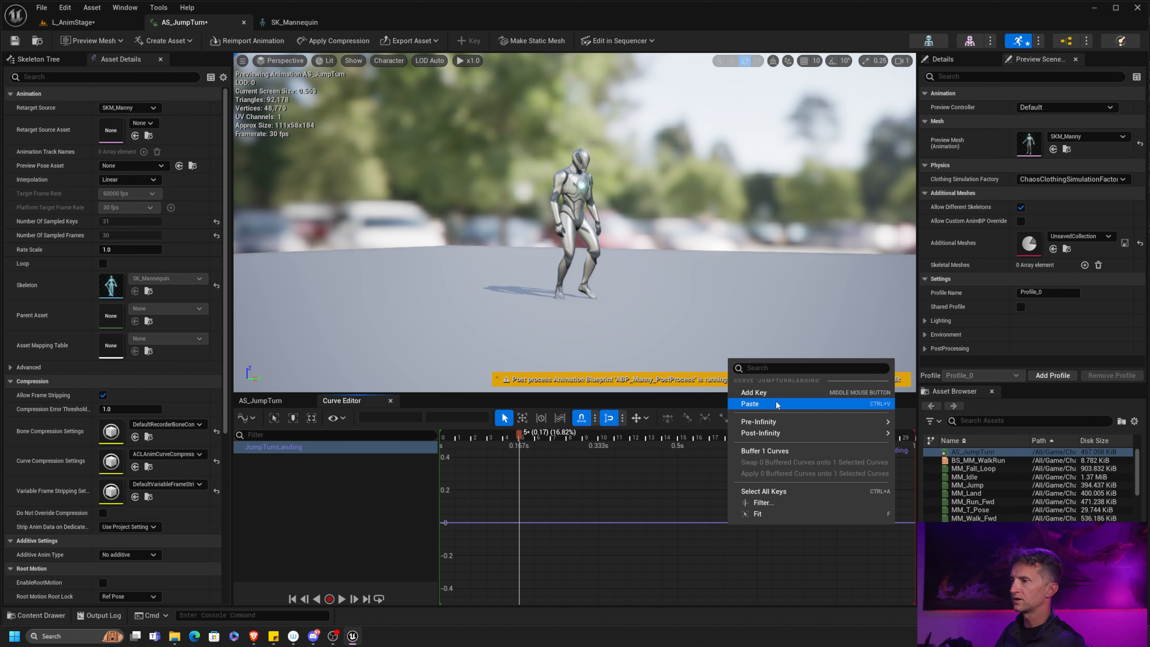
pyautogui.click(789, 394)
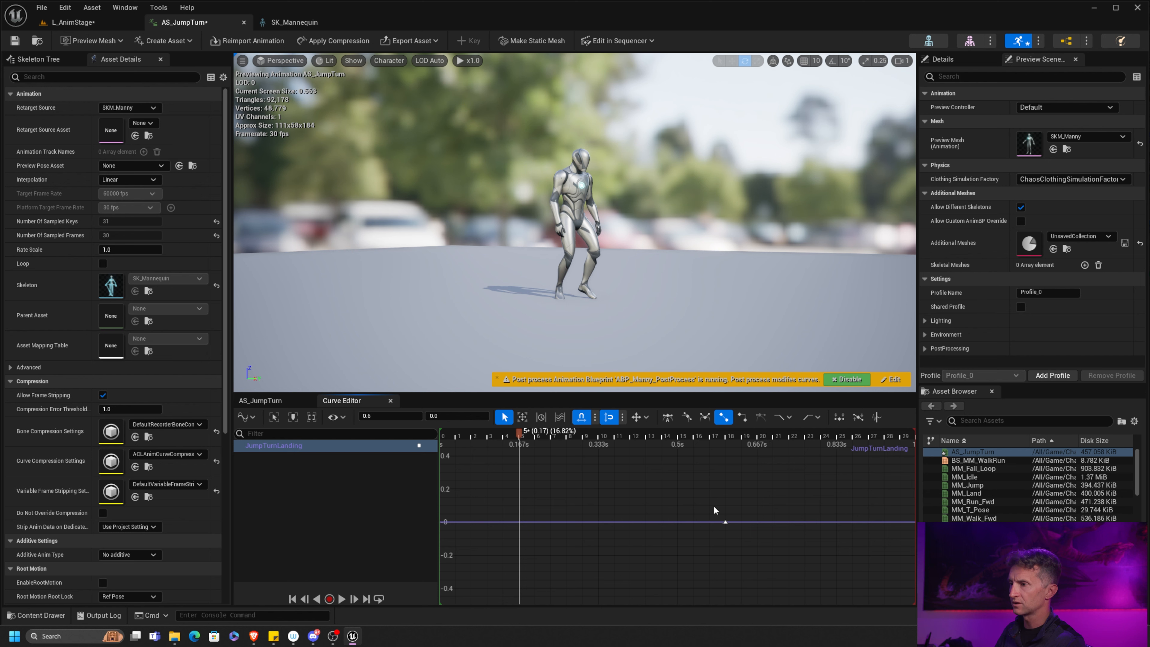
pyautogui.middleClick(700, 523)
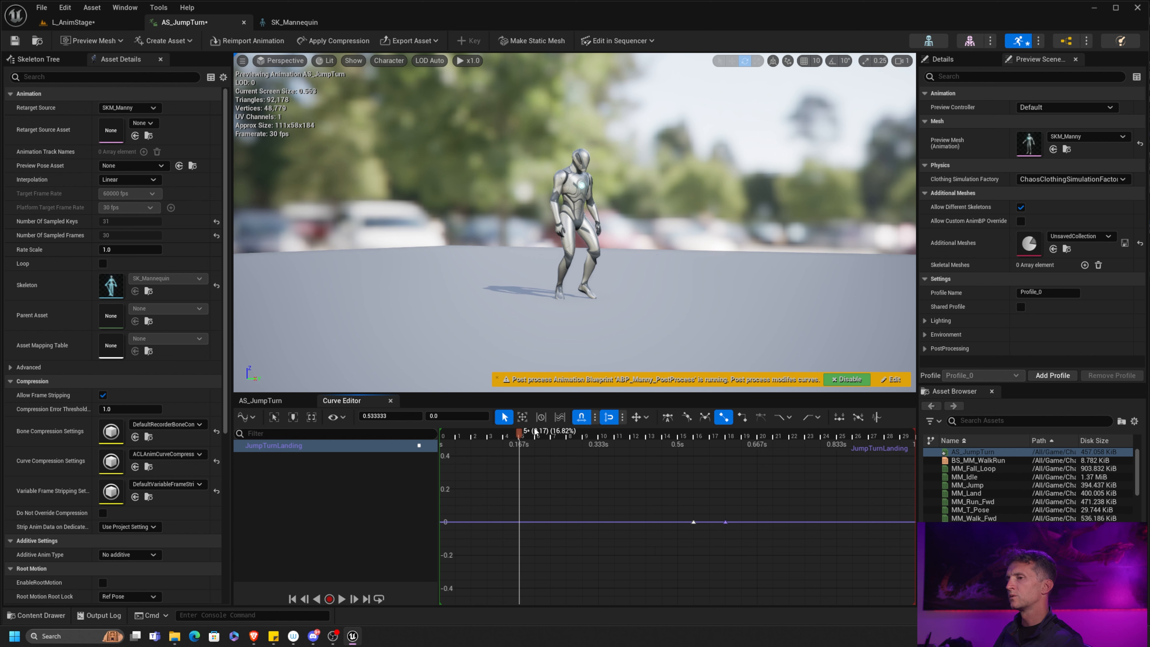
pyautogui.click(442, 415)
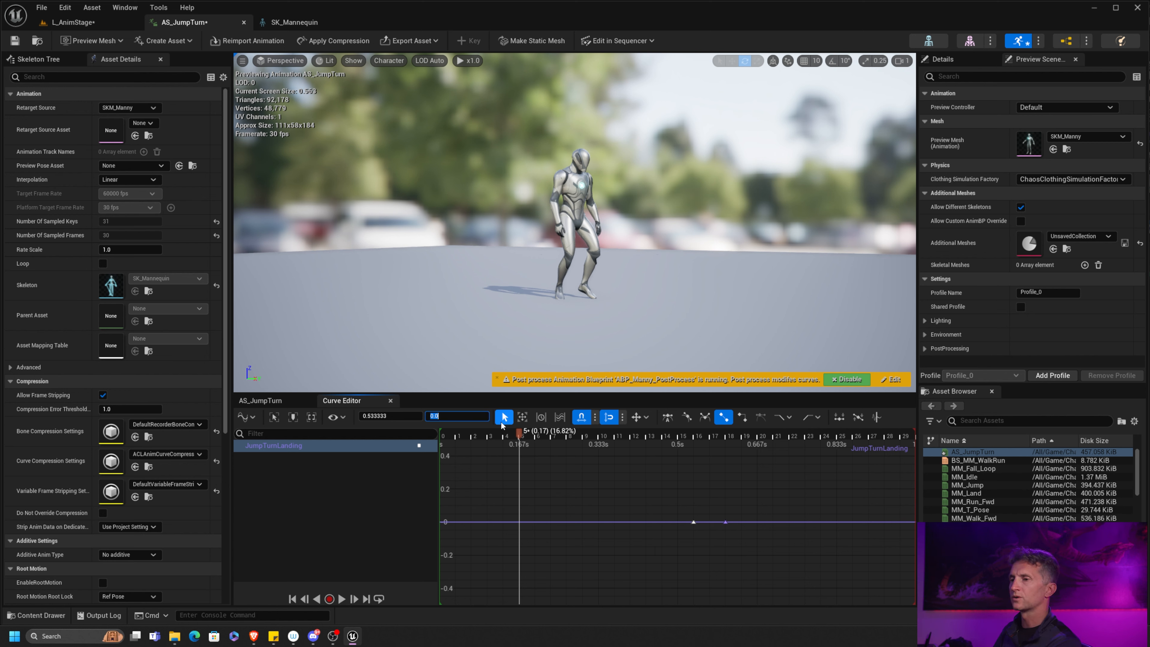
pyautogui.write('1')
pyautogui.press('Return')
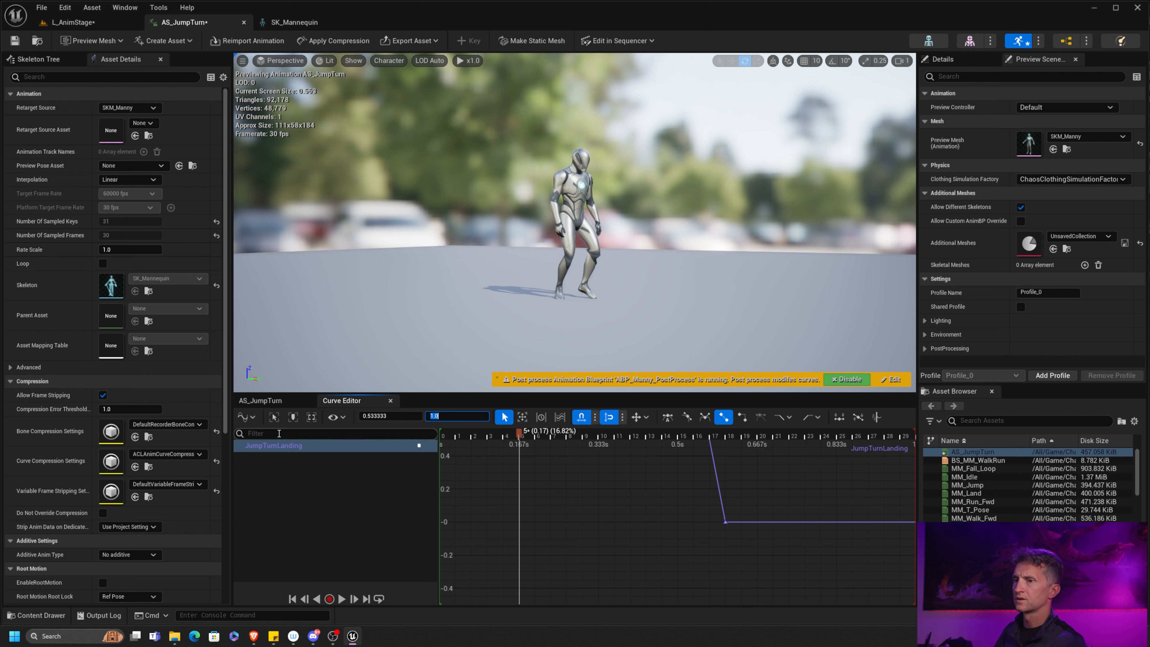
pyautogui.click(390, 400)
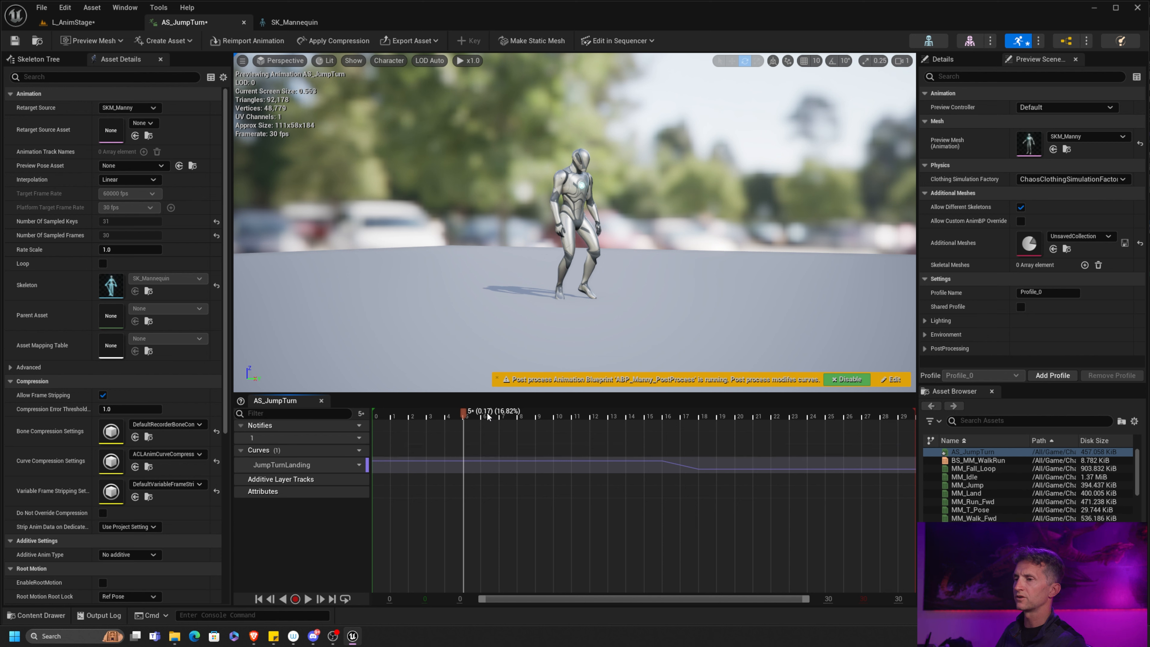
# Scrub to just past frame 17, move the JumpTurnLanding key with value 1 to frame 17, and save AS_JumpTurn.
pyautogui.moveTo(468, 414); pyautogui.dragTo(683, 424)
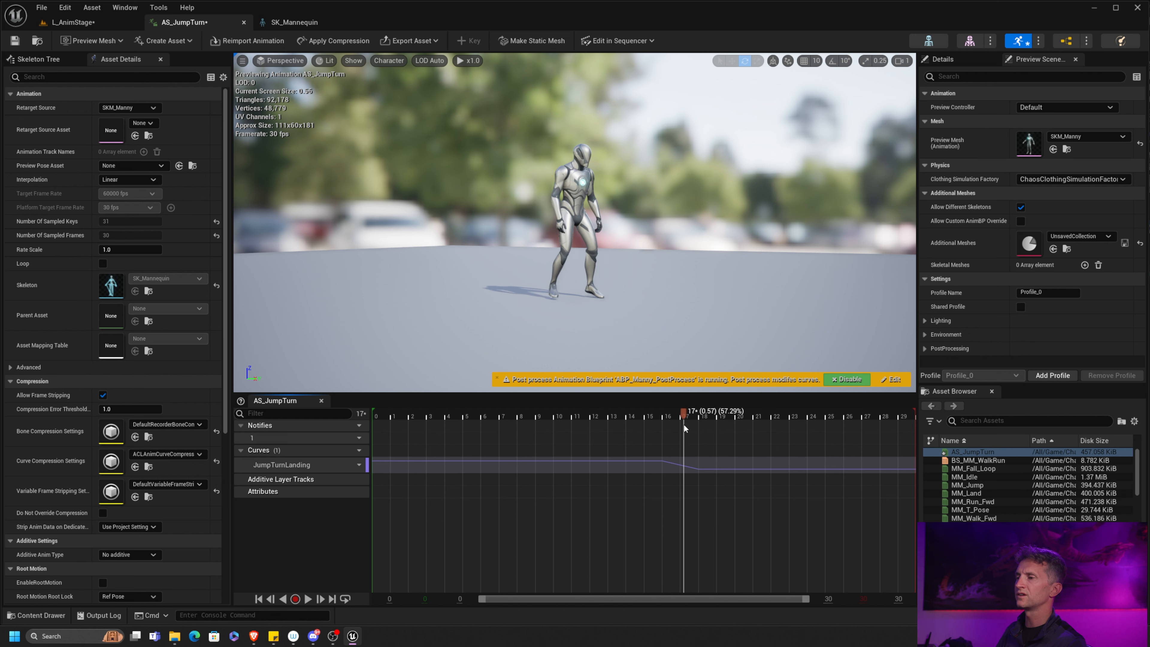
pyautogui.click(455, 465)
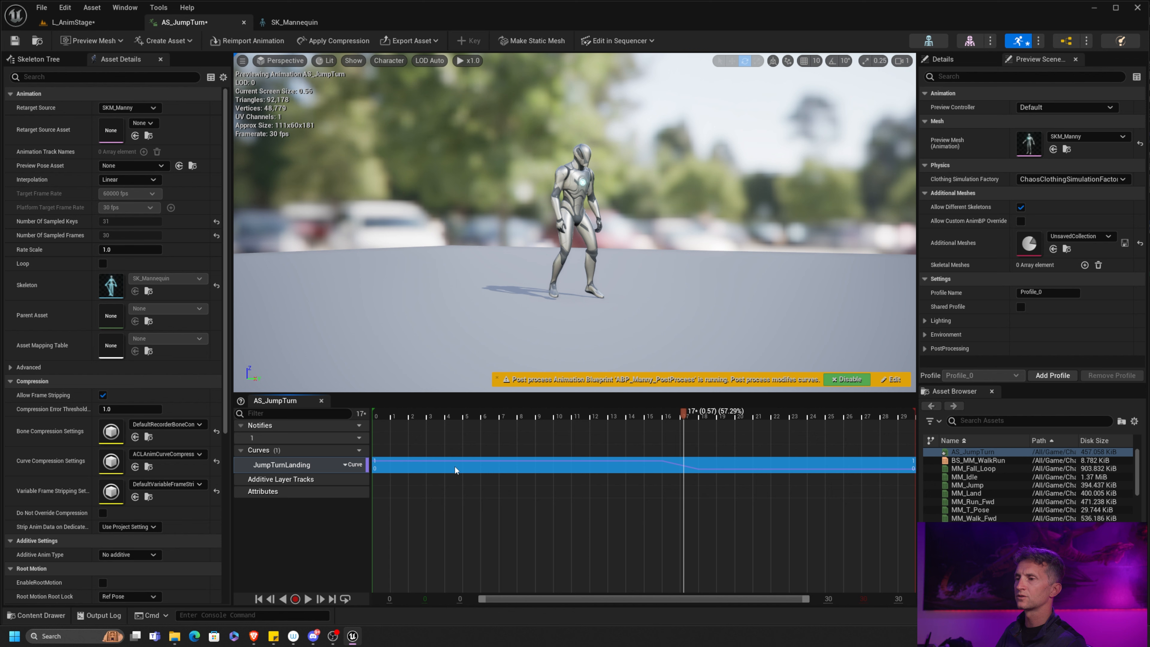
pyautogui.doubleClick(478, 468)
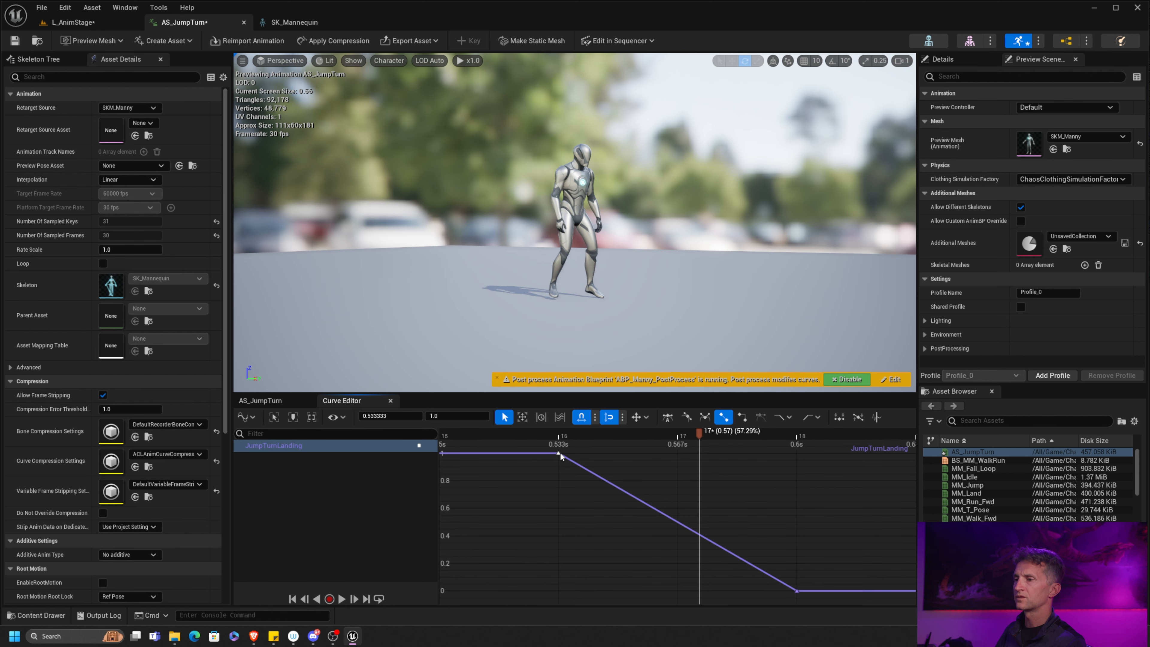
pyautogui.moveTo(559, 453); pyautogui.dragTo(645, 459)
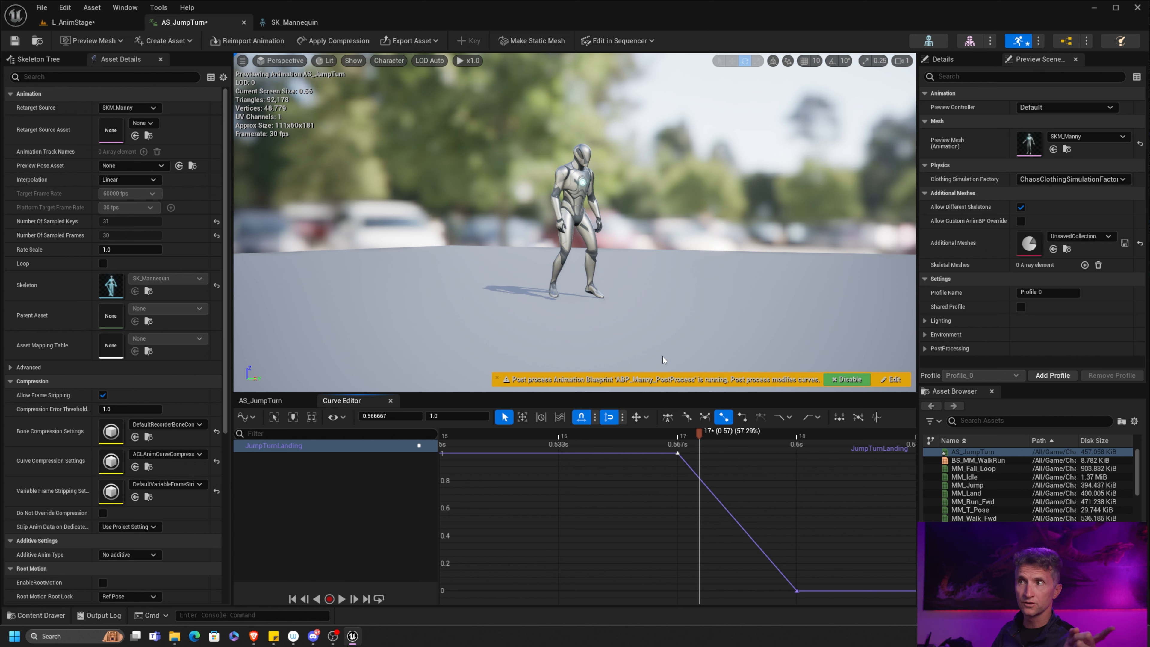
pyautogui.click(14, 40)
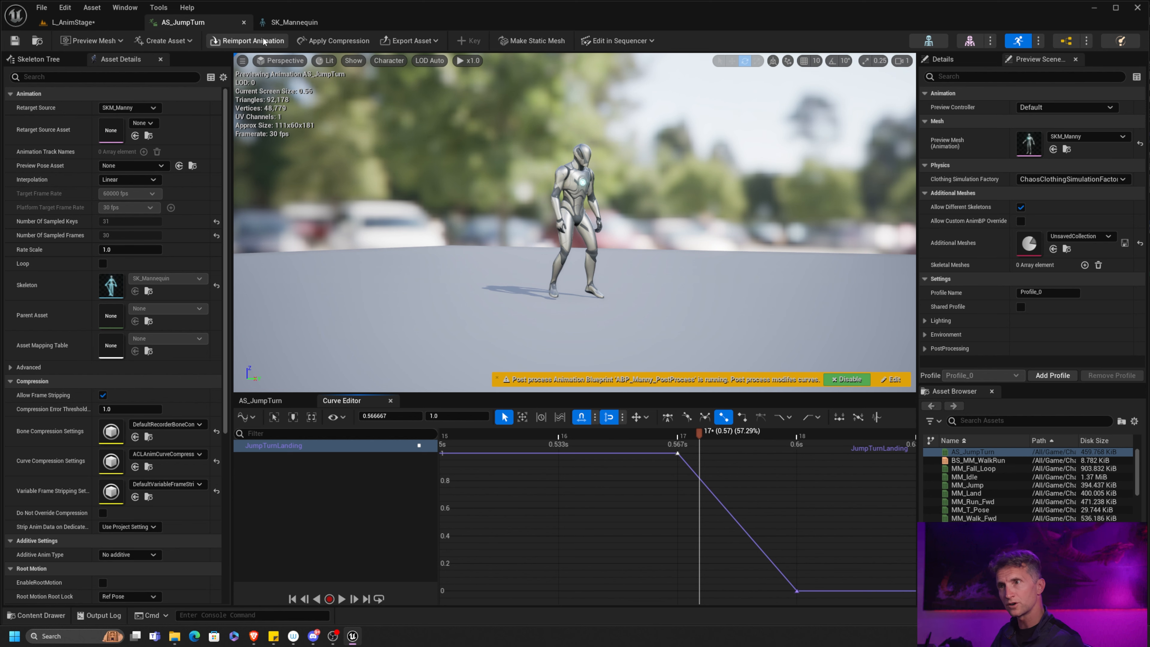
# Switch from the animation to BP_ThirdPersonCharacter in the third-person project and set its Skeletal Mesh Asset to SKM_Manny.
pyautogui.click(88, 23)
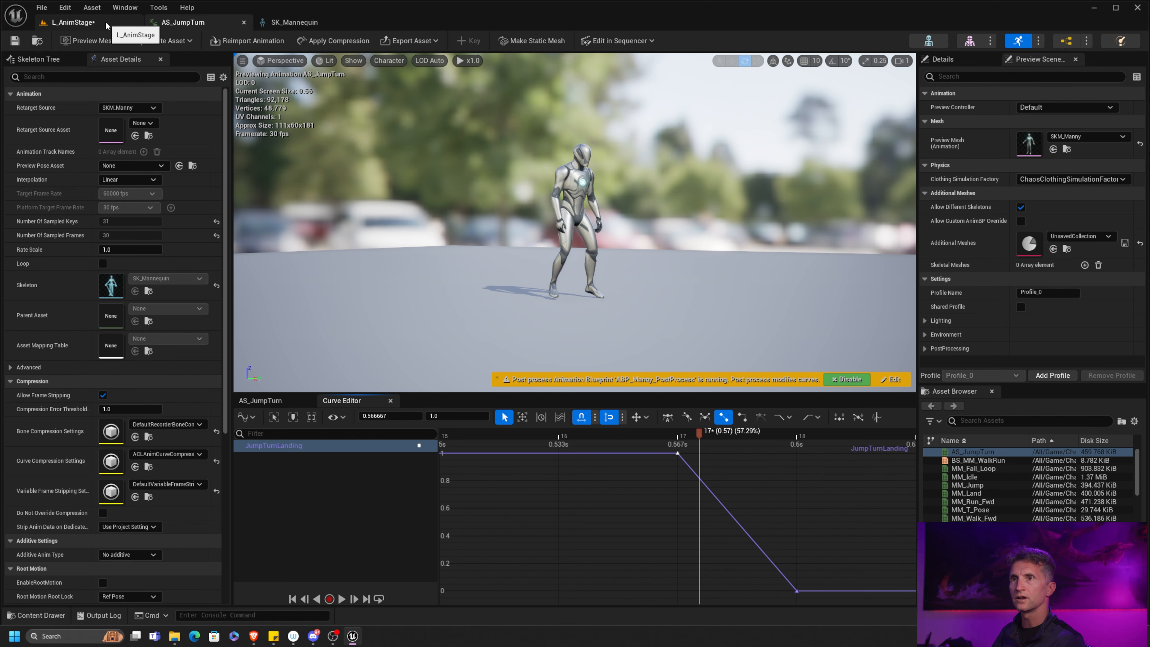
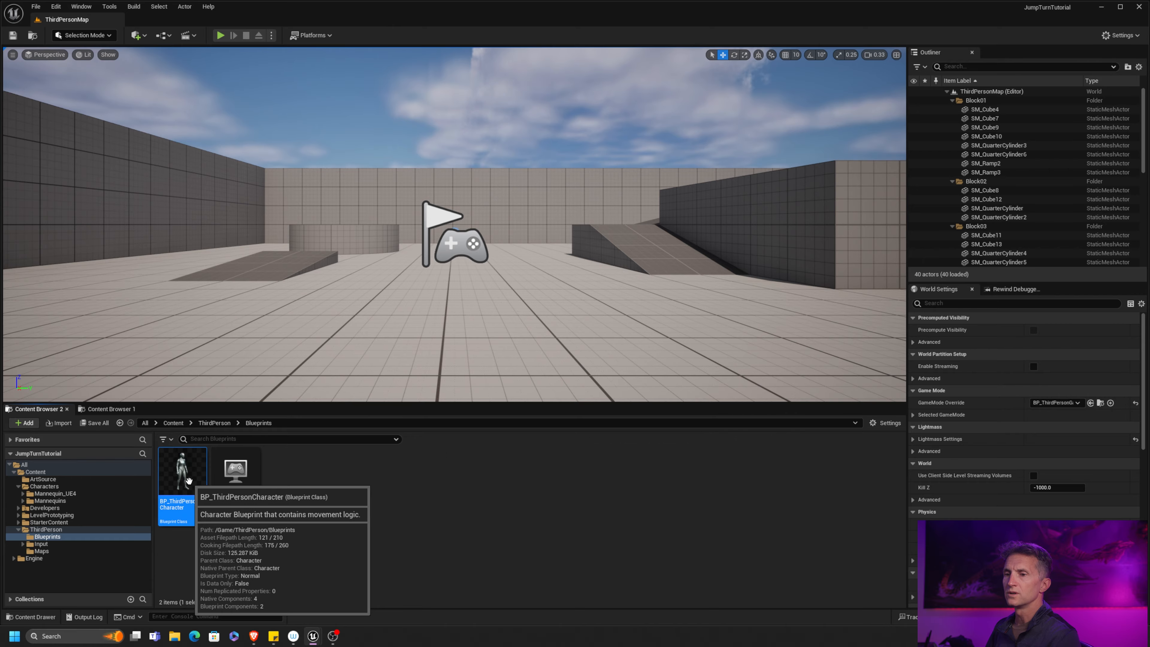
pyautogui.click(1029, 253)
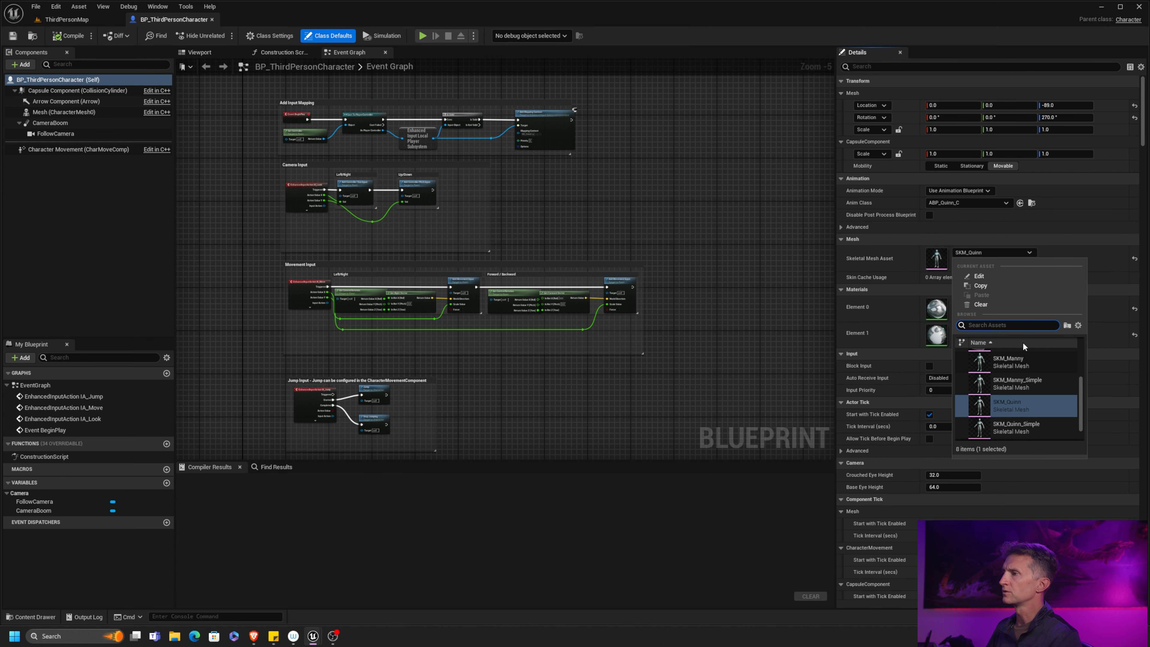
pyautogui.moveTo(1082, 386); pyautogui.dragTo(1087, 373)
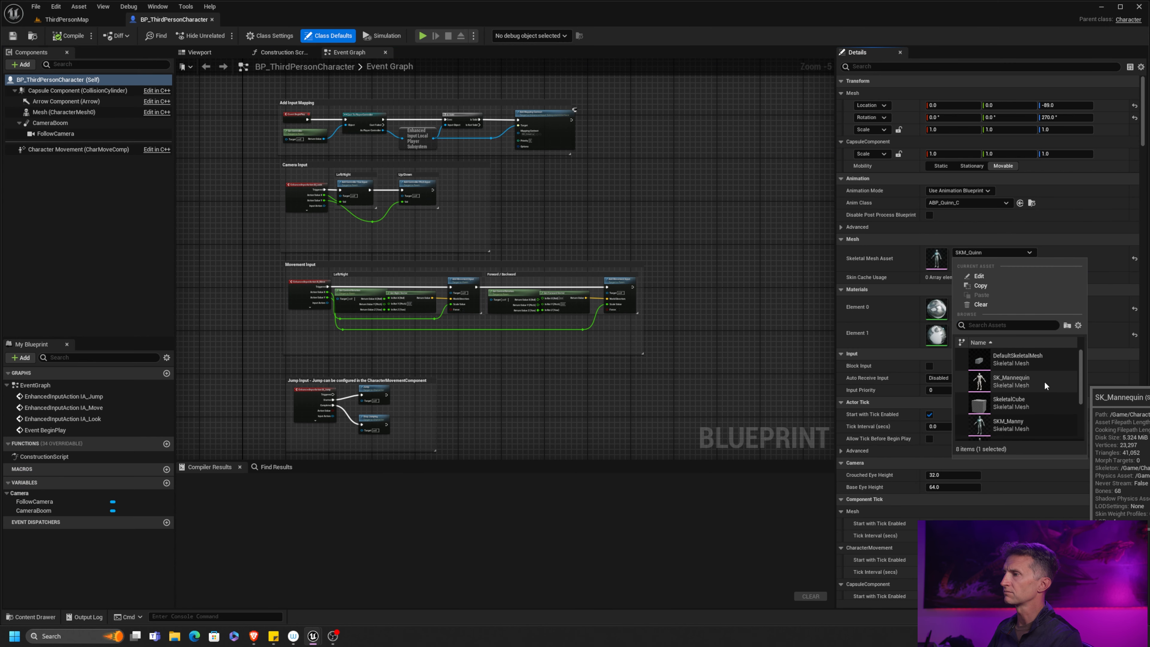
pyautogui.click(1024, 424)
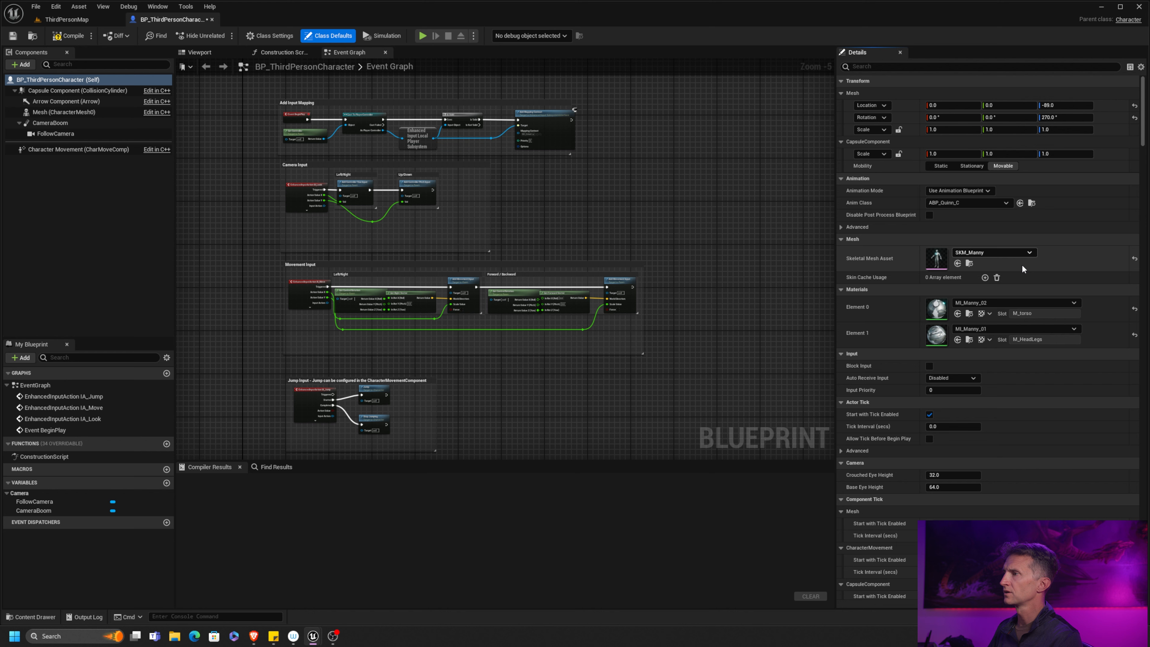
pyautogui.click(996, 203)
pyautogui.click(607, 165)
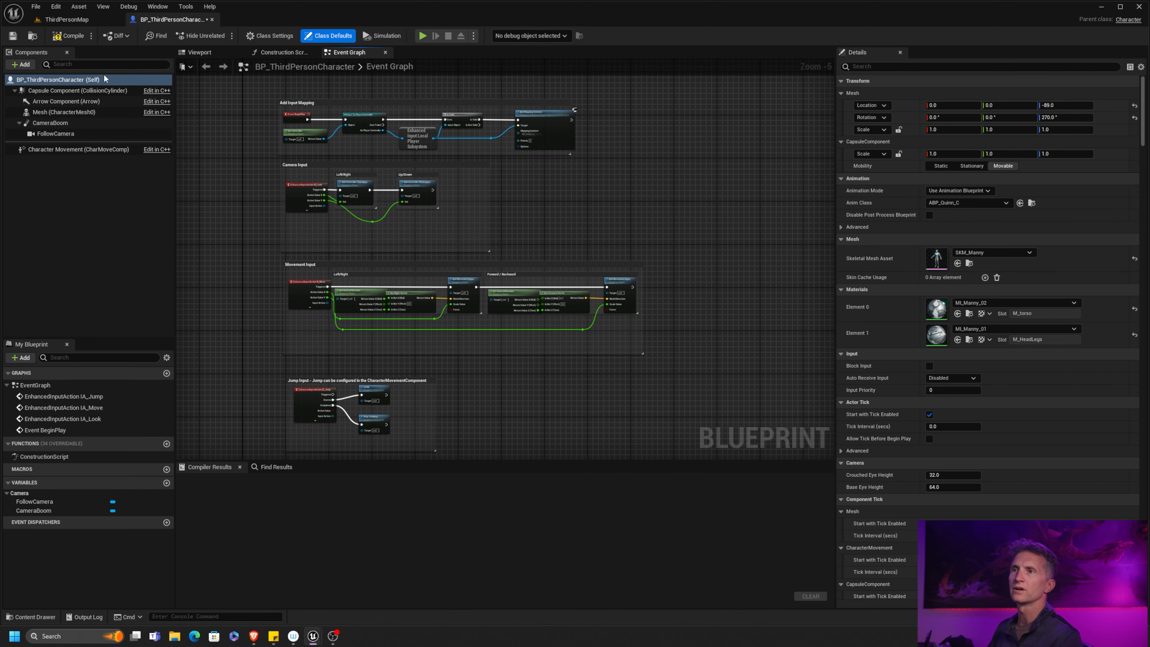
# Return to ThirdPersonMap and browse to the Characters/Mannequins/Animations folder in the content browser.
pyautogui.click(67, 19)
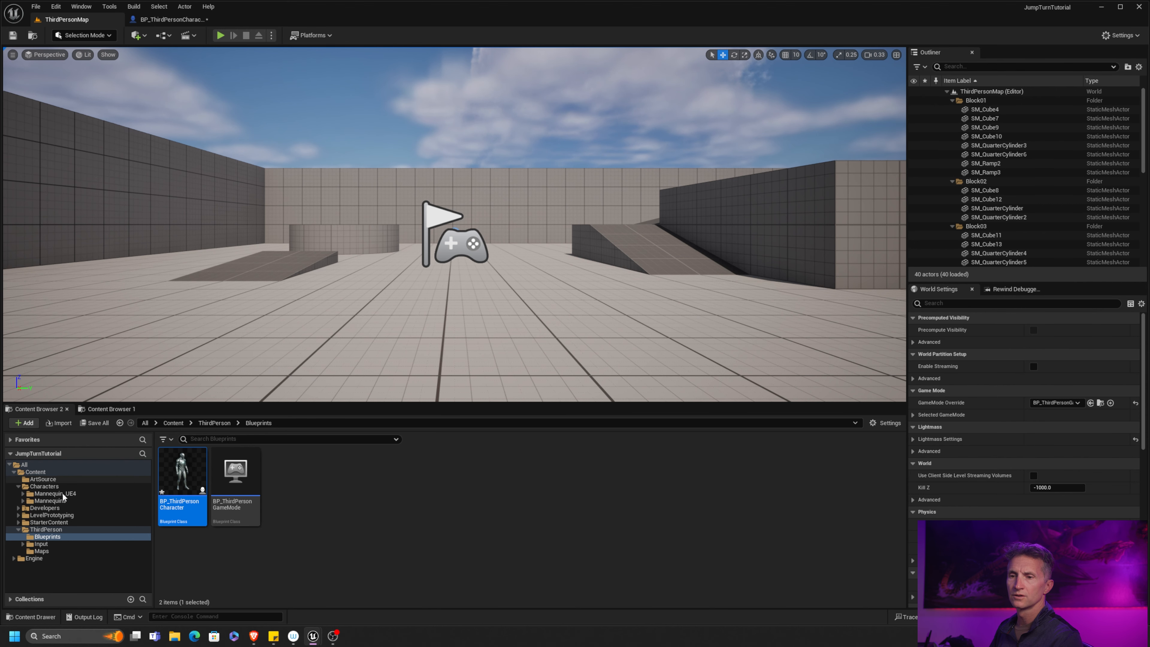
pyautogui.click(27, 501)
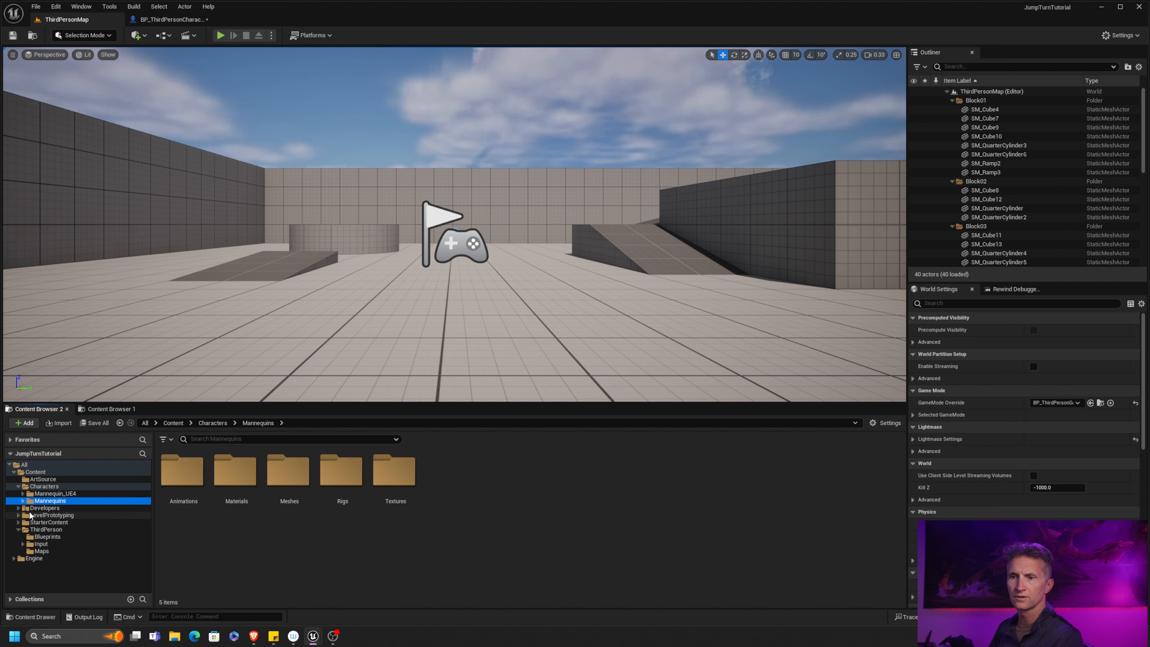
pyautogui.click(23, 501)
pyautogui.click(28, 508)
pyautogui.click(63, 516)
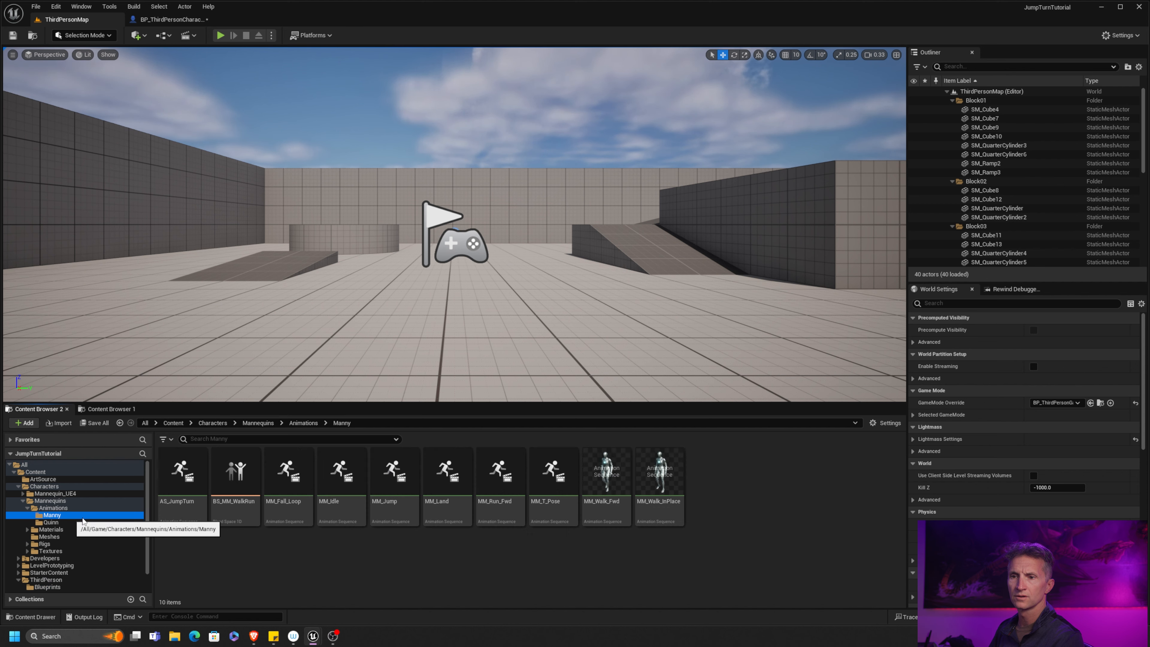
pyautogui.click(73, 509)
# Duplicate the ABP_Manny animation blueprint and name the copy ABP_Manny_JumpTurn.
pyautogui.click(289, 471)
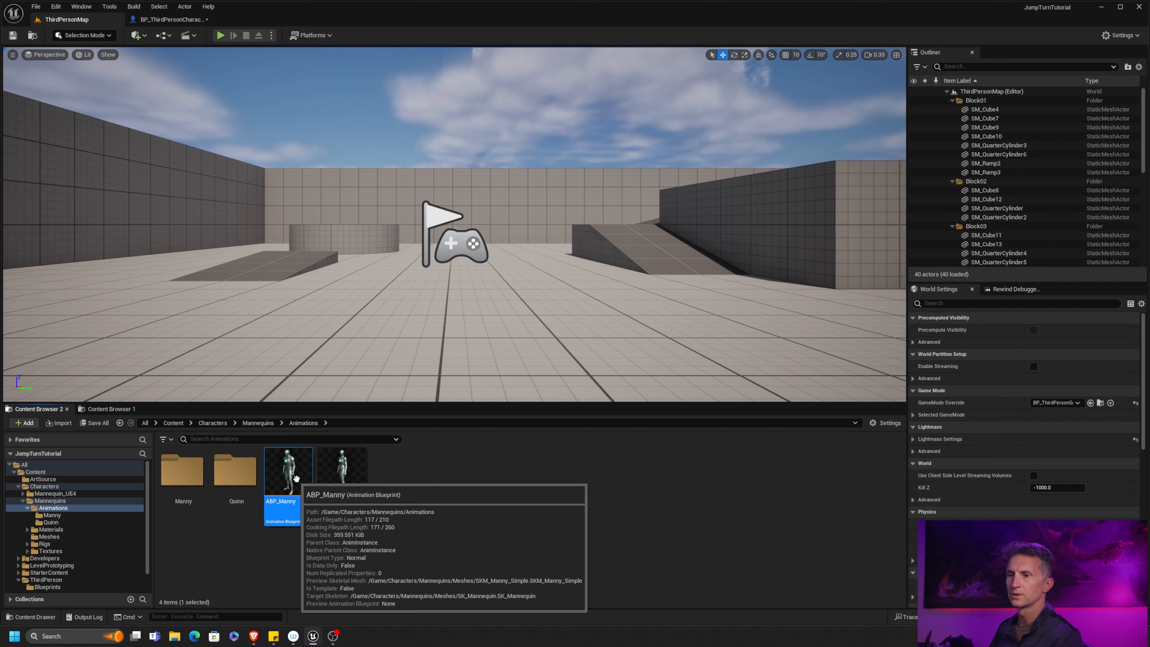
pyautogui.hotkey('ctrl', 'd')
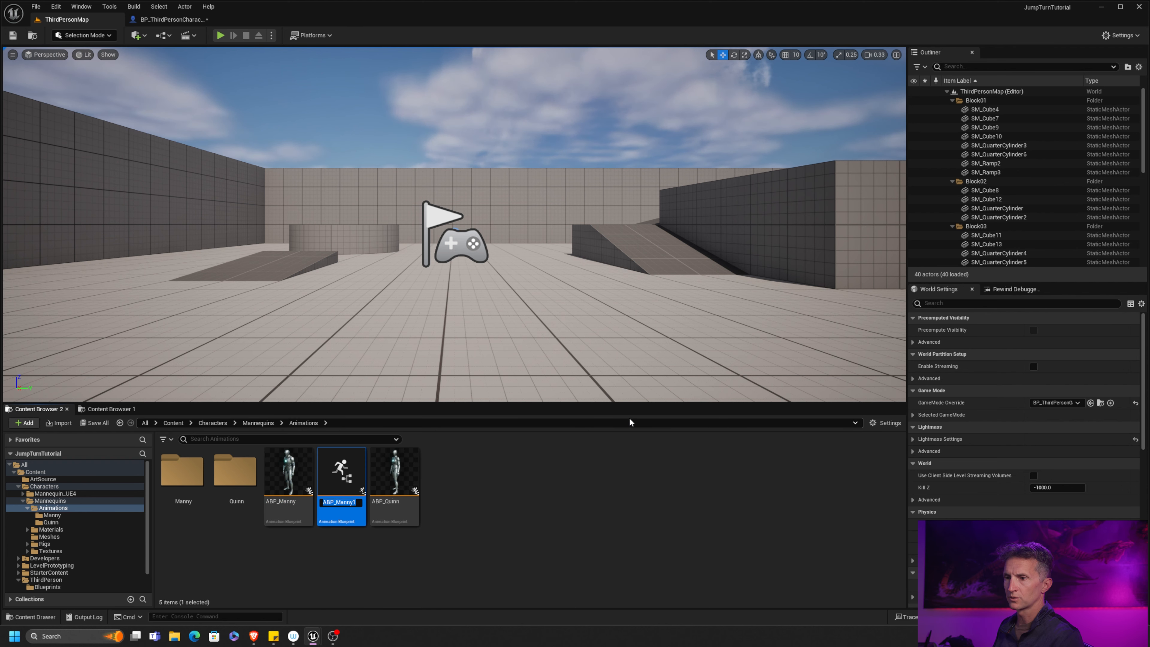
pyautogui.press('BackSpace')
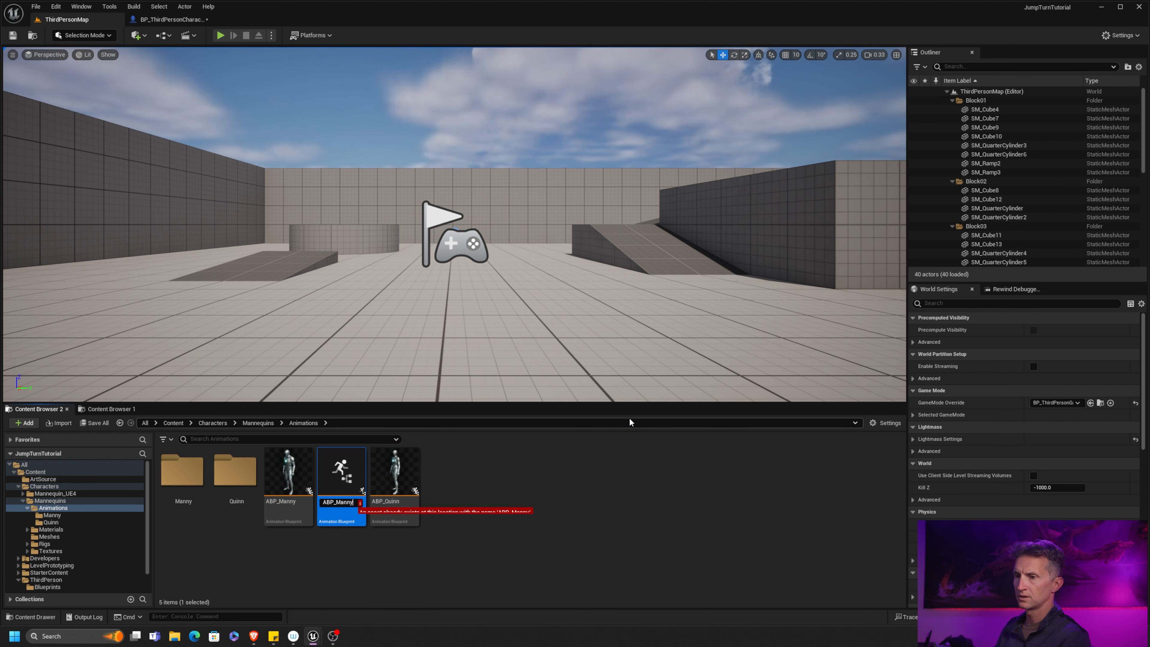
pyautogui.write('_Ju')
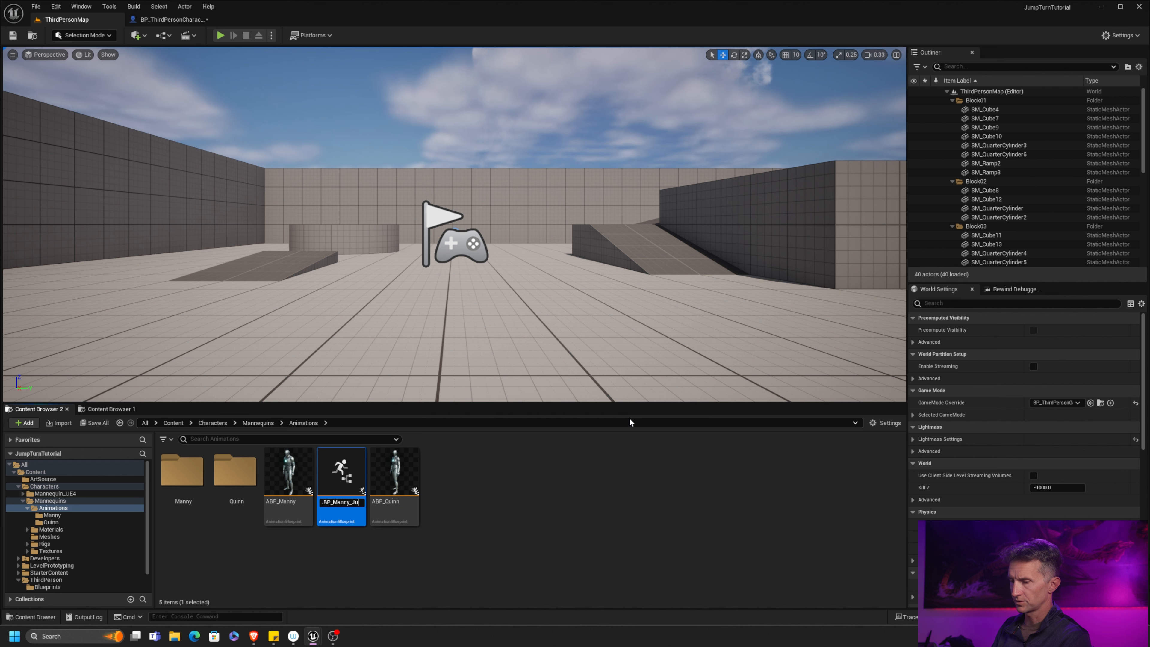
pyautogui.write('mpTurn')
pyautogui.press('Return')
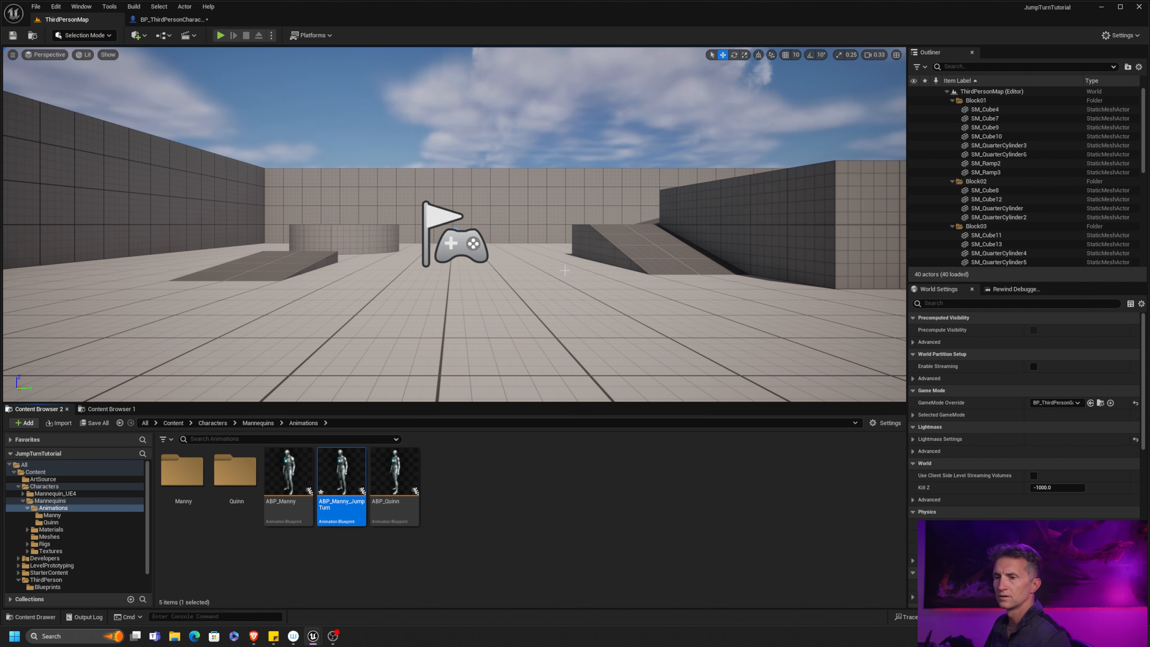
# Open ABP_Manny_JumpTurn and set the editor's application scale to 1.15 in the Widget Reflector.
pyautogui.doubleClick(344, 466)
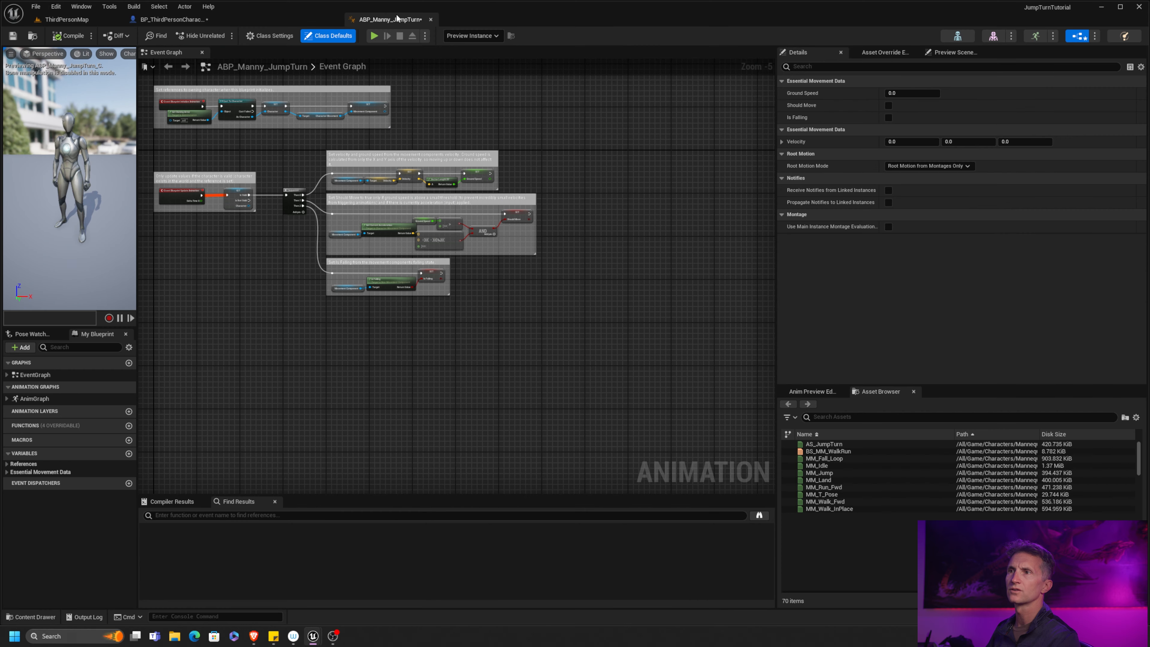
pyautogui.hotkey('ctrl', 'shift', 'w')
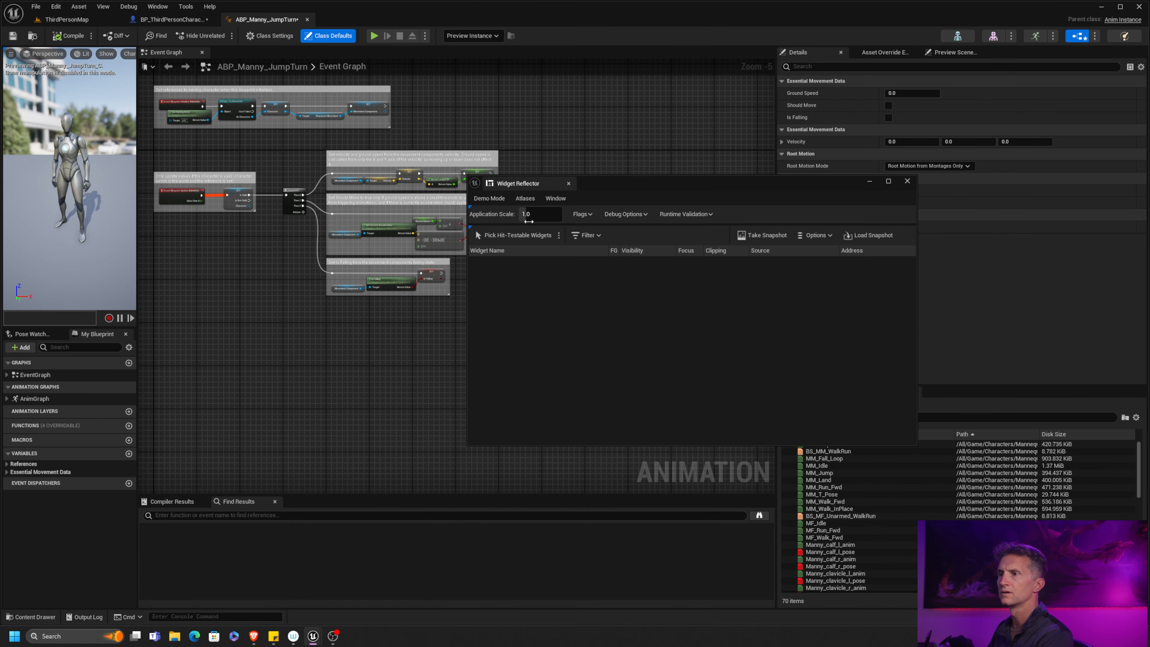
pyautogui.click(556, 217)
pyautogui.write('1.1')
pyautogui.press('Return')
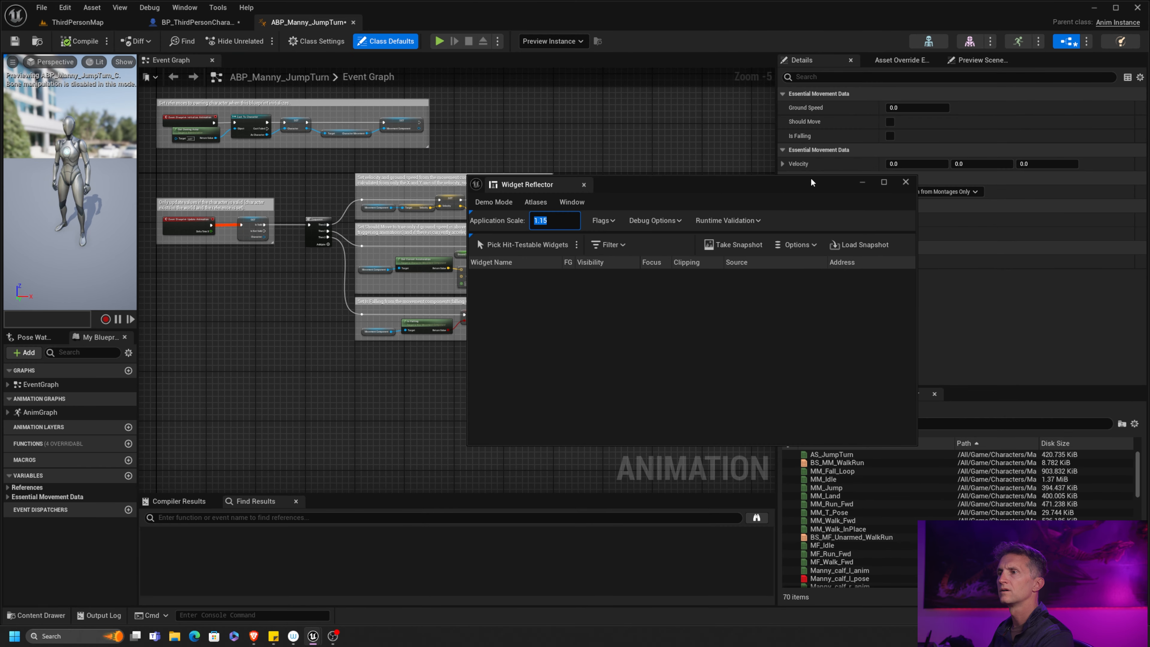
pyautogui.click(904, 180)
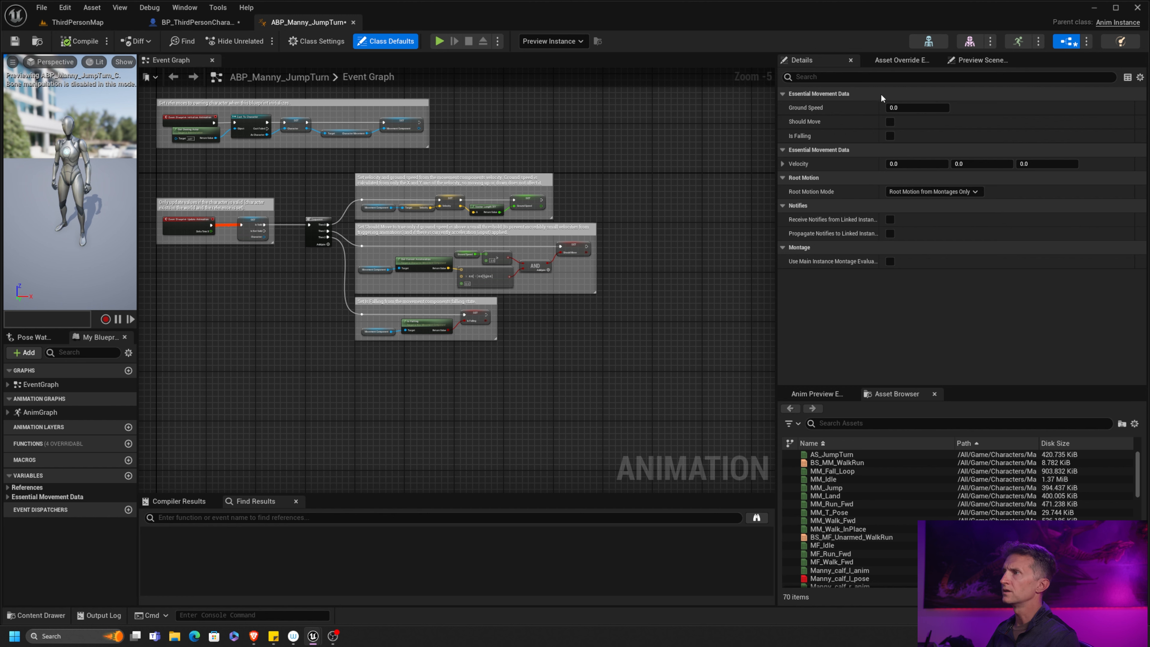
# Set the animation blueprint's preview mesh to SKM_Manny, apply it to the asset, and save ABP_Manny_JumpTurn.
pyautogui.click(977, 60)
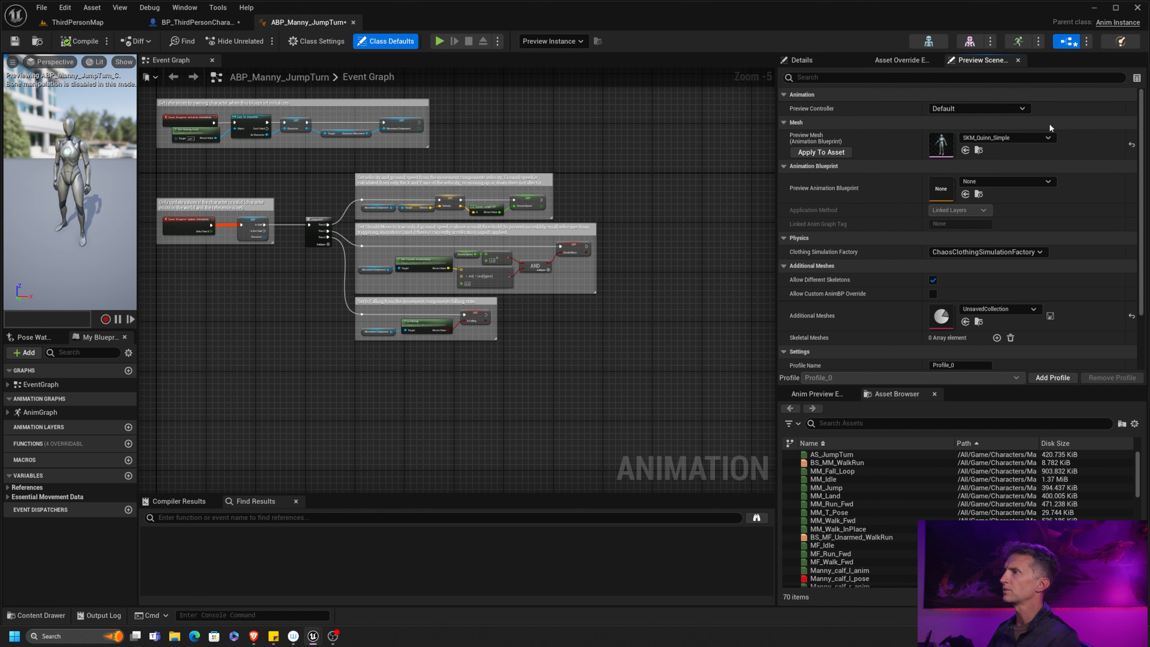
pyautogui.click(1029, 136)
pyautogui.click(1060, 263)
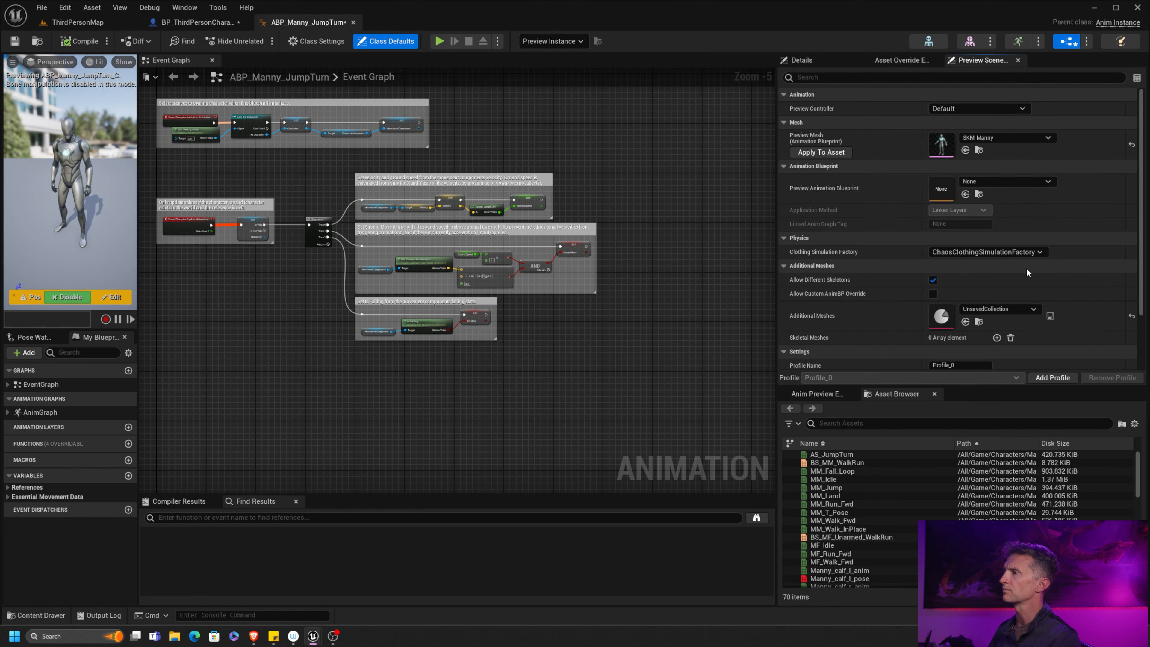
pyautogui.click(843, 154)
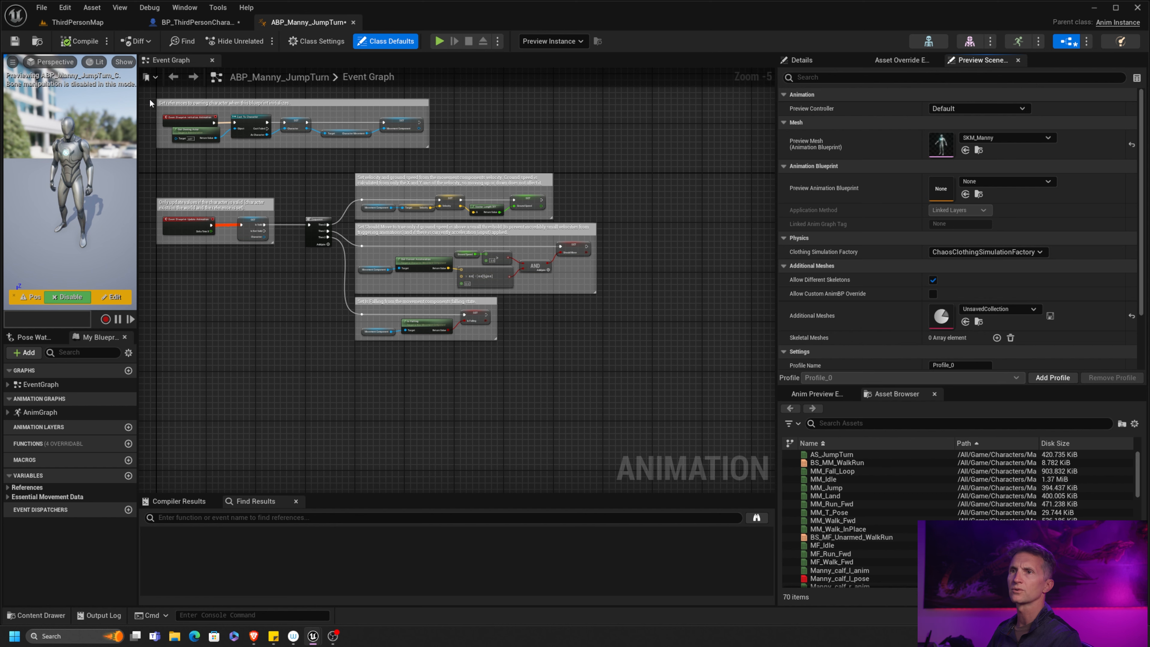
pyautogui.hotkey('ctrl', 's')
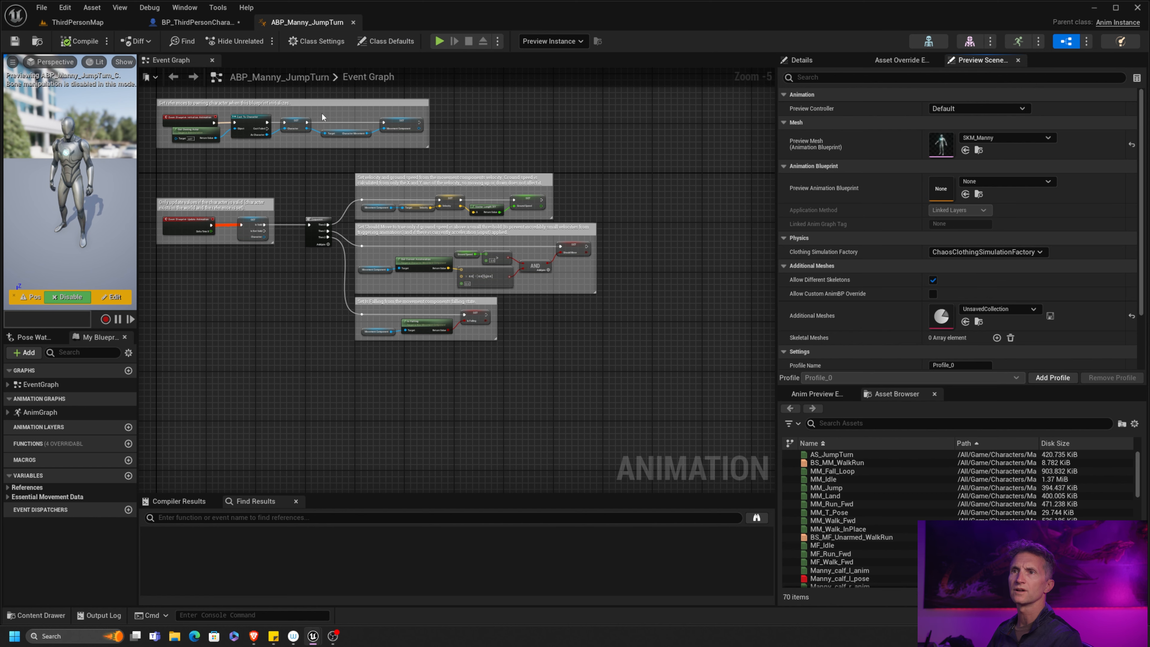
# Look over the AnimGraph of ABP_Manny_JumpTurn and open its Locomotion state machine.
pyautogui.moveTo(437, 198)
pyautogui.mouseDown(button='right')
pyautogui.moveTo(448, 208)
pyautogui.moveTo(451, 189)
pyautogui.mouseUp(button='right')
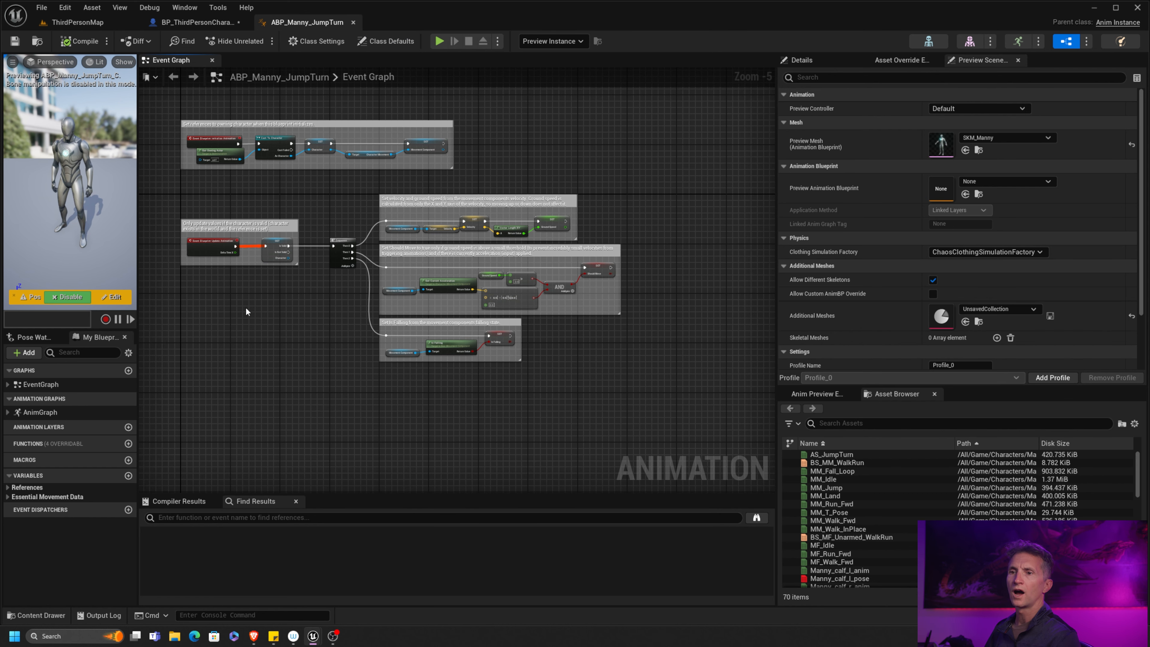
pyautogui.click(8, 412)
pyautogui.doubleClick(55, 424)
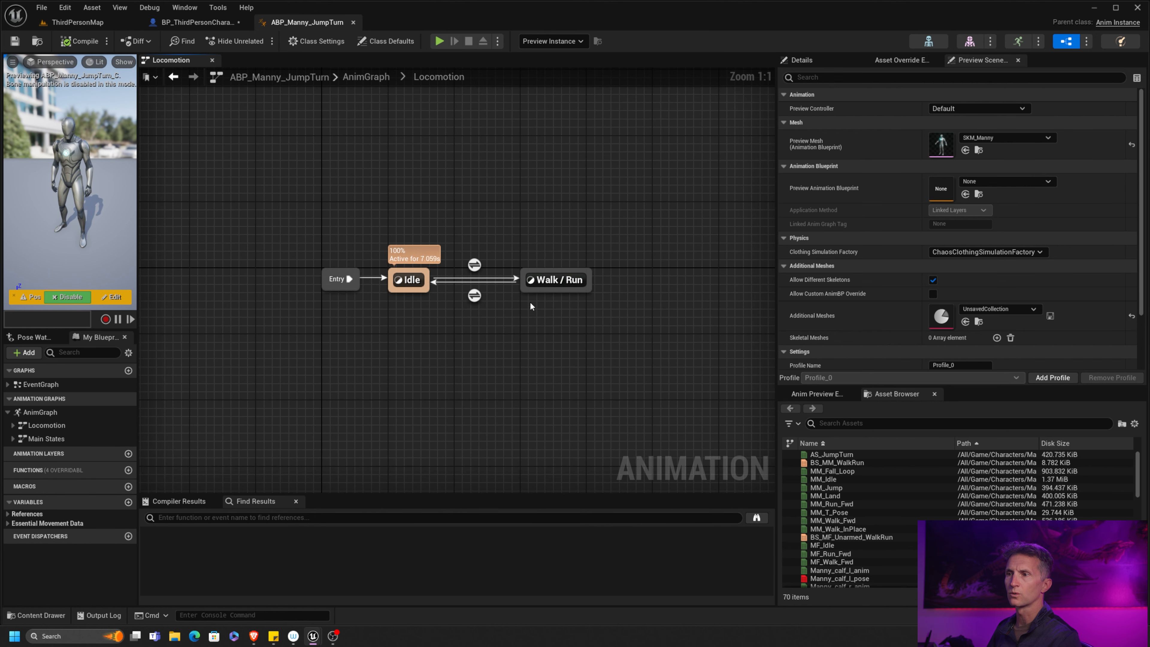
pyautogui.click(366, 77)
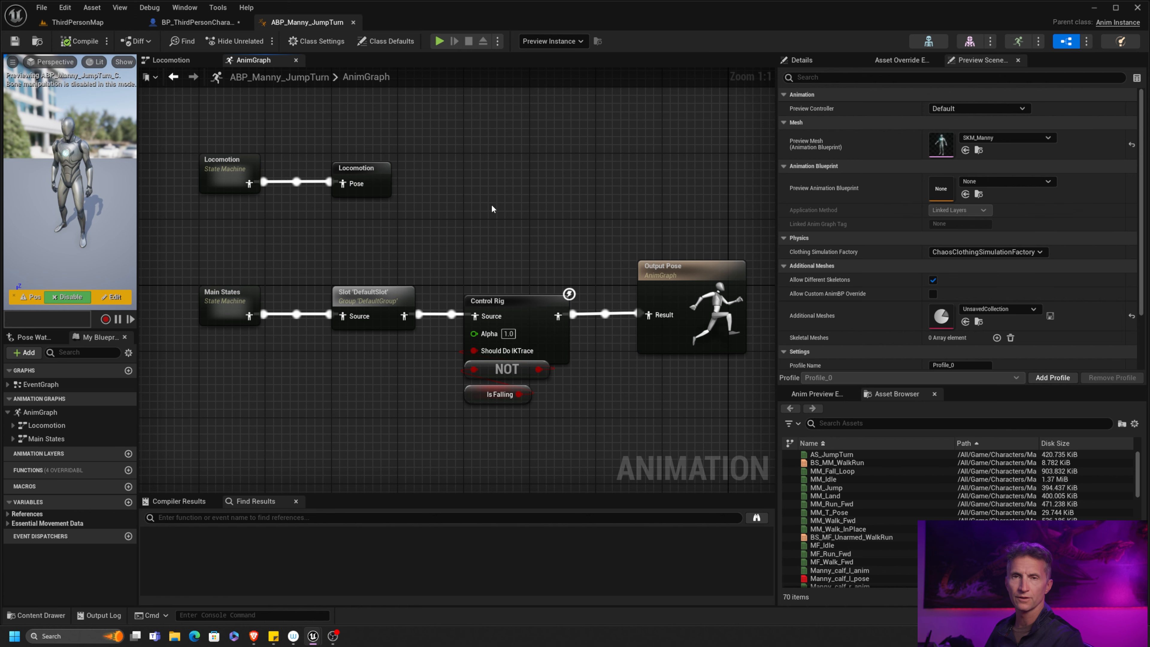
pyautogui.moveTo(511, 213); pyautogui.dragTo(427, 198, button='right')
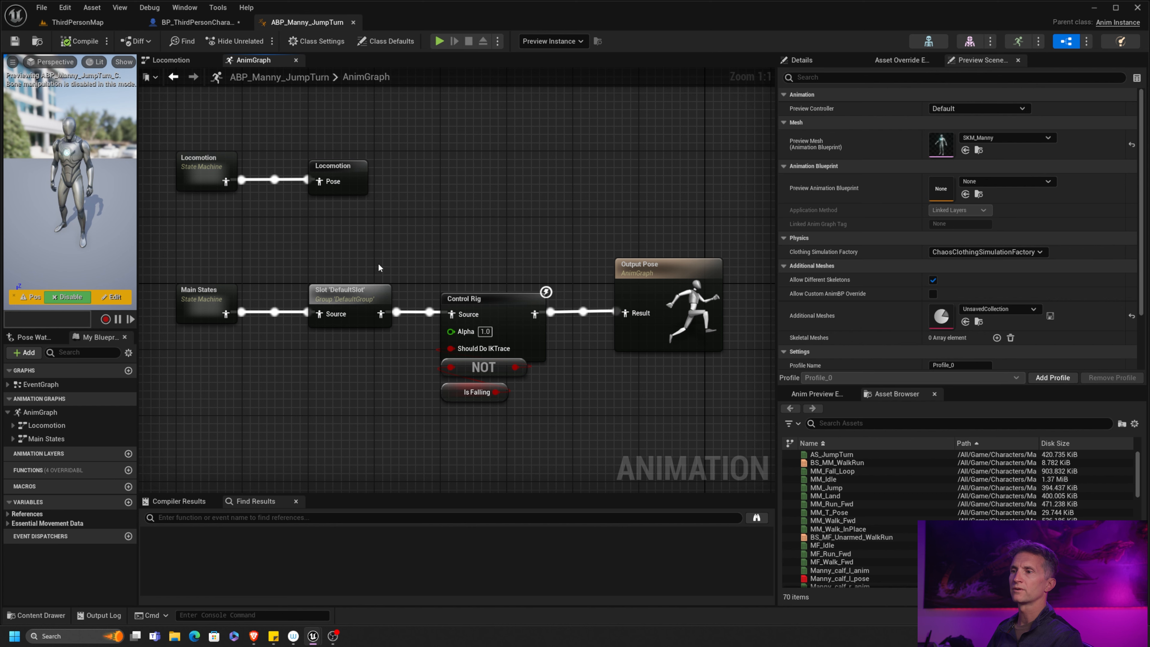
pyautogui.doubleClick(210, 174)
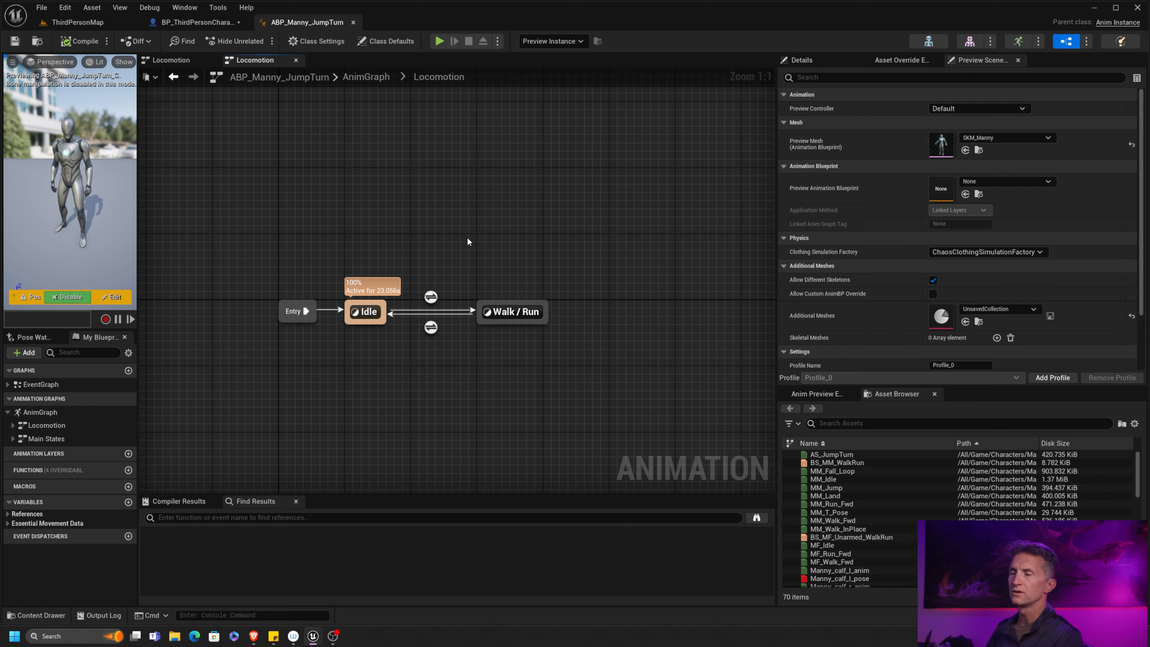
pyautogui.moveTo(468, 242); pyautogui.dragTo(469, 271, button='right')
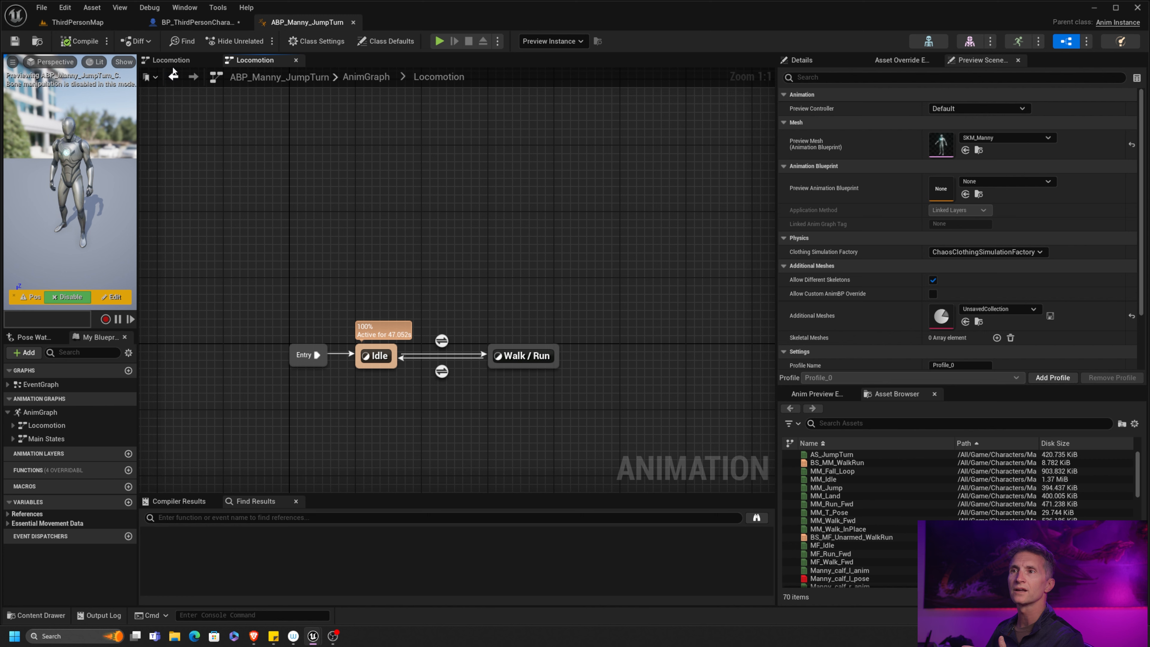
# Add a state named JumpTurn with a transition from Idle, and position it directly above the Idle state.
pyautogui.click(8, 384)
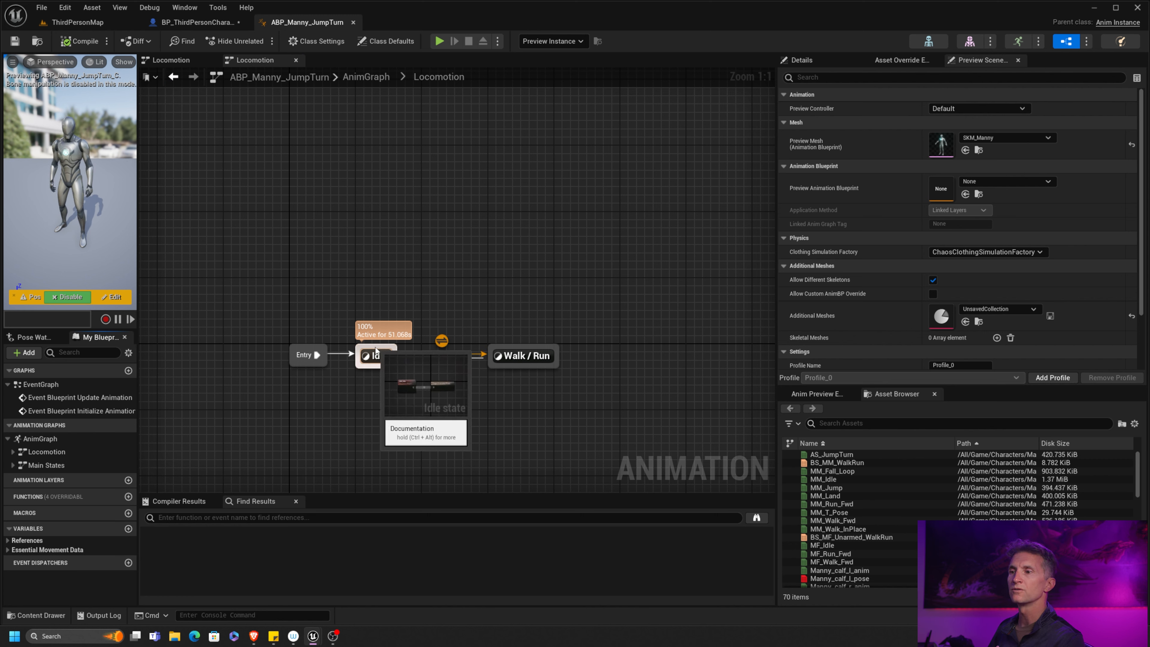
pyautogui.moveTo(376, 350); pyautogui.dragTo(368, 188)
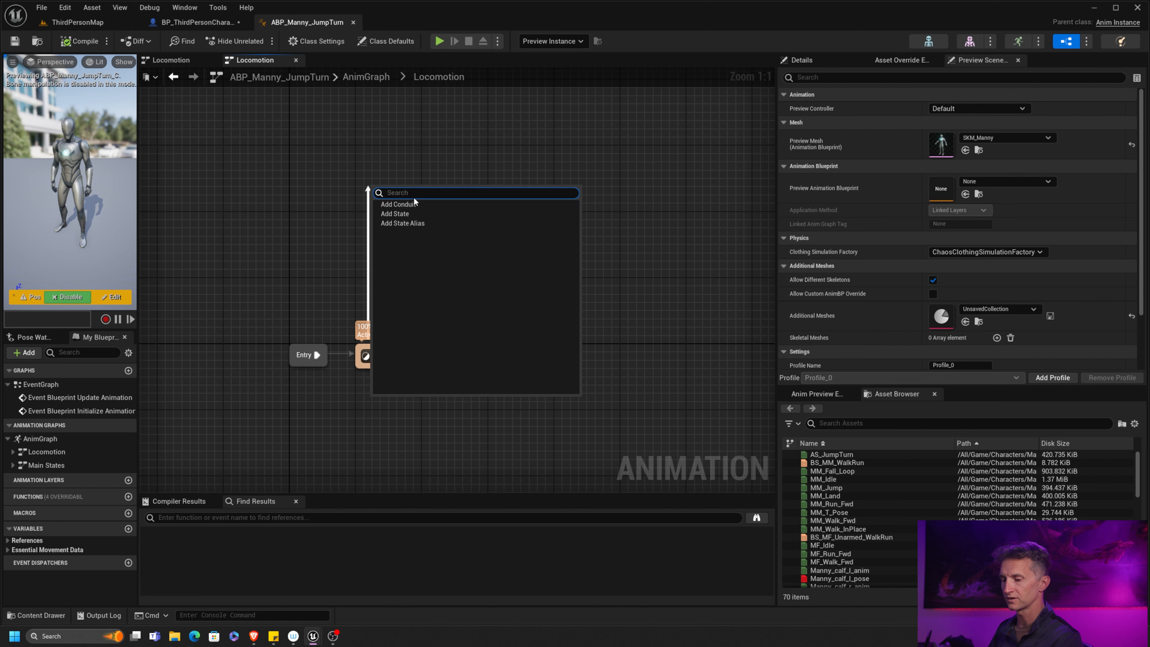
pyautogui.click(420, 213)
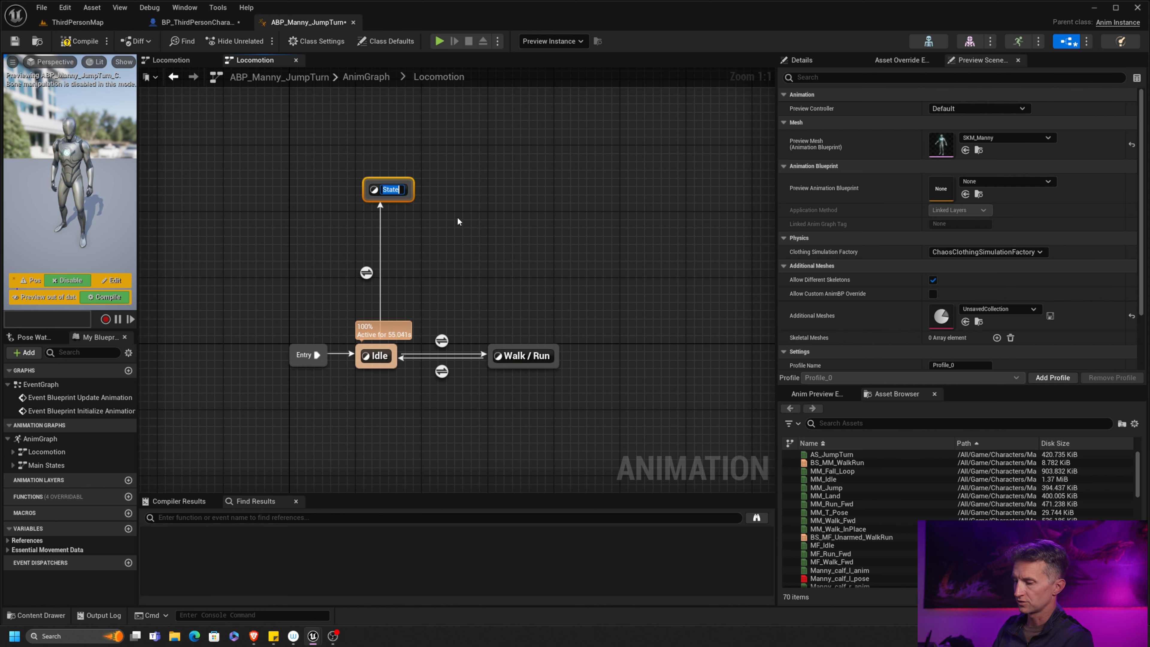
pyautogui.write('JumpTurn')
pyautogui.press('Return')
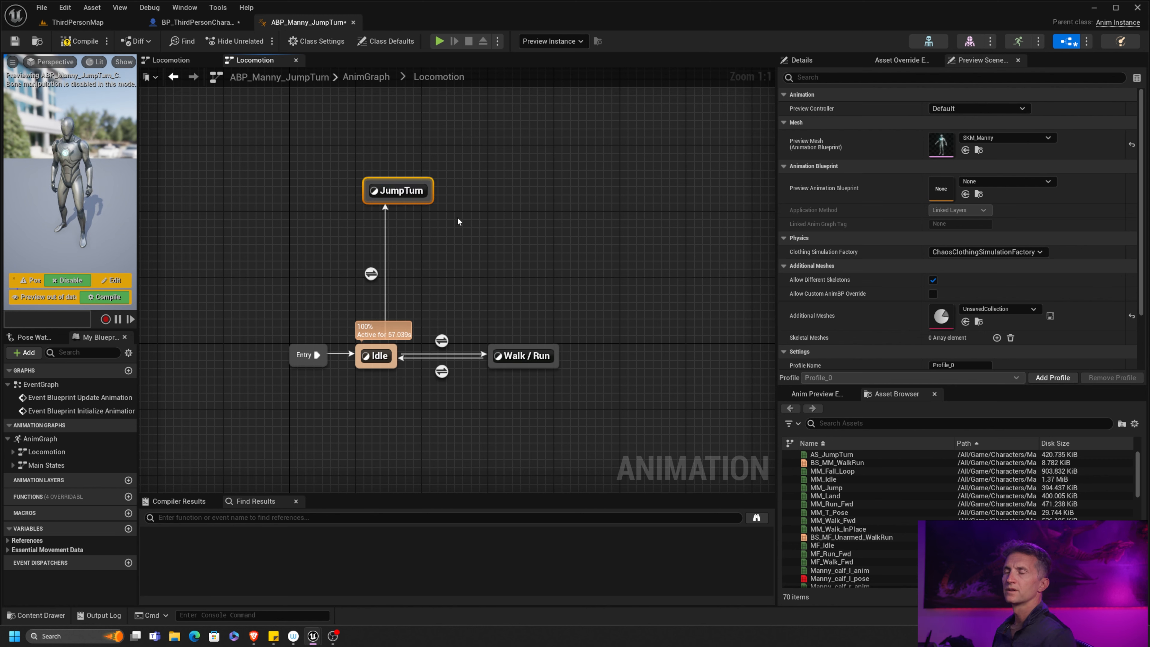
pyautogui.moveTo(426, 199); pyautogui.dragTo(380, 200)
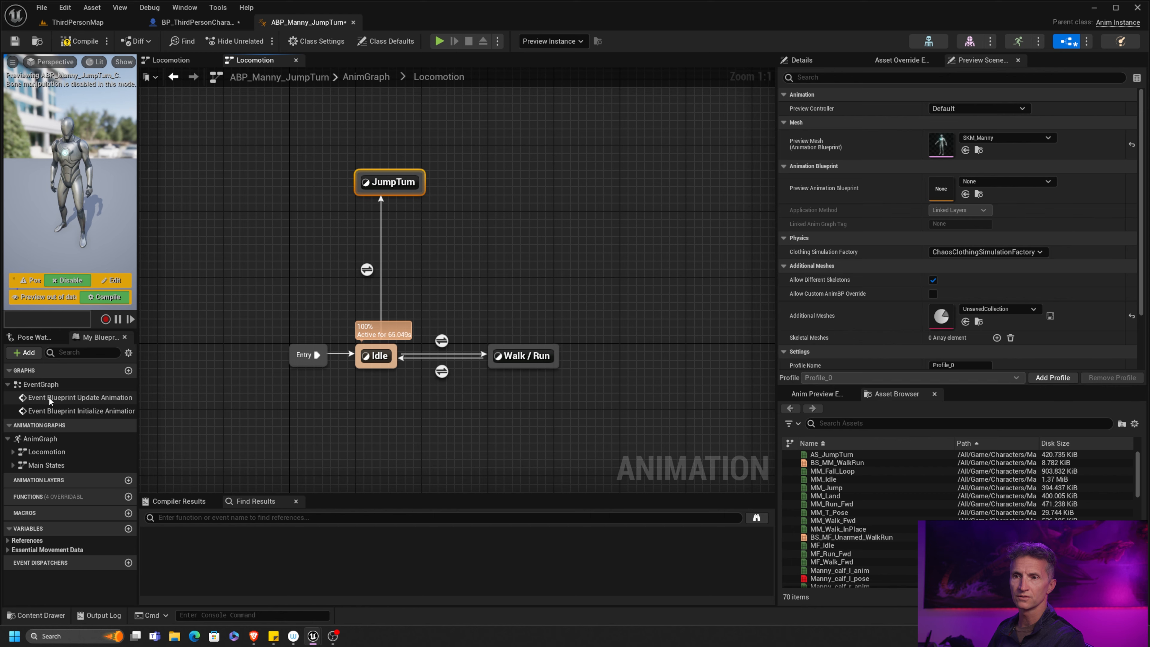
# Open the Event Graph at Event Blueprint Update Animation and add a fourth output pin to the Sequence node.
pyautogui.doubleClick(68, 398)
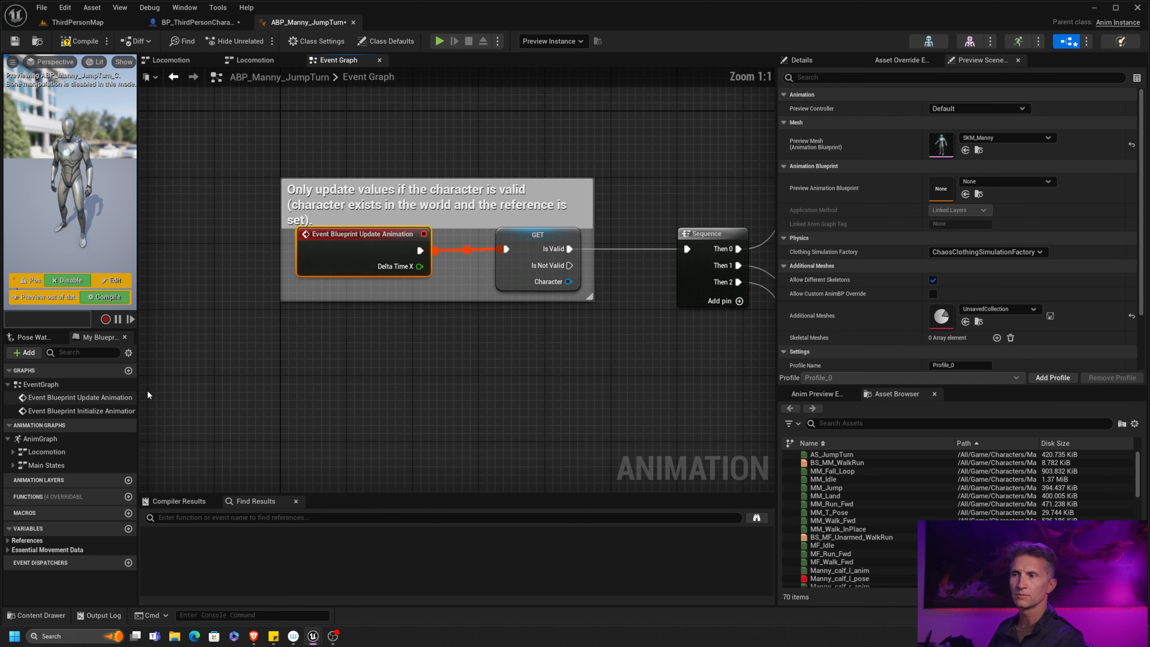
pyautogui.scroll(-4, 488, 352)
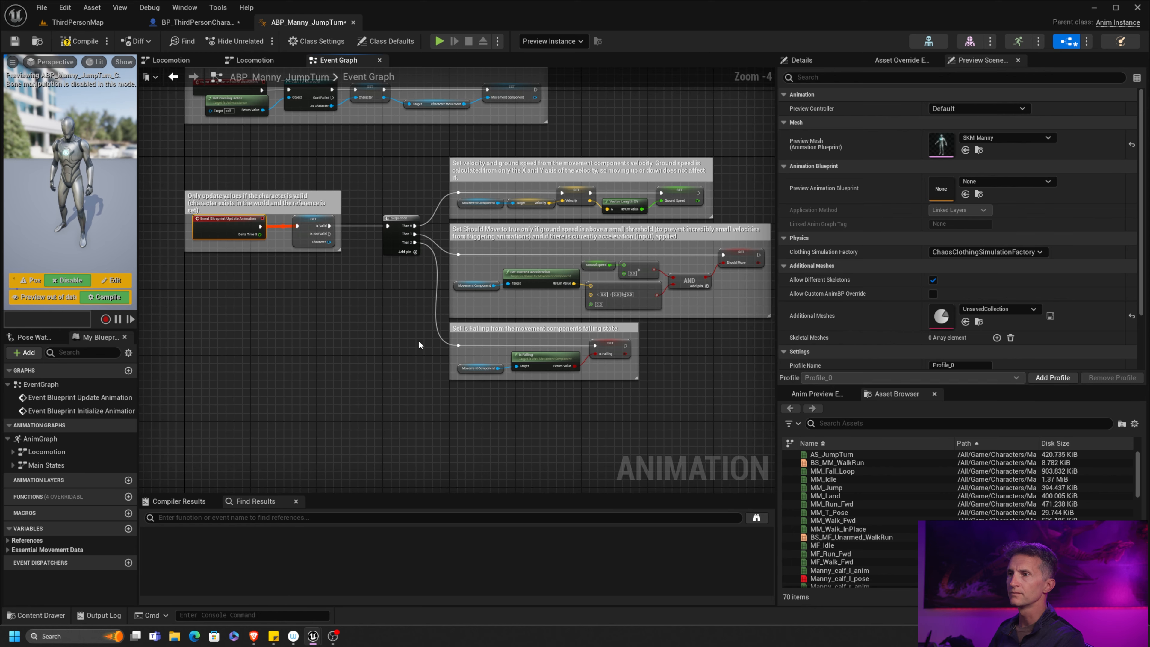
pyautogui.moveTo(418, 346); pyautogui.dragTo(316, 295, button='right')
pyautogui.click(294, 246)
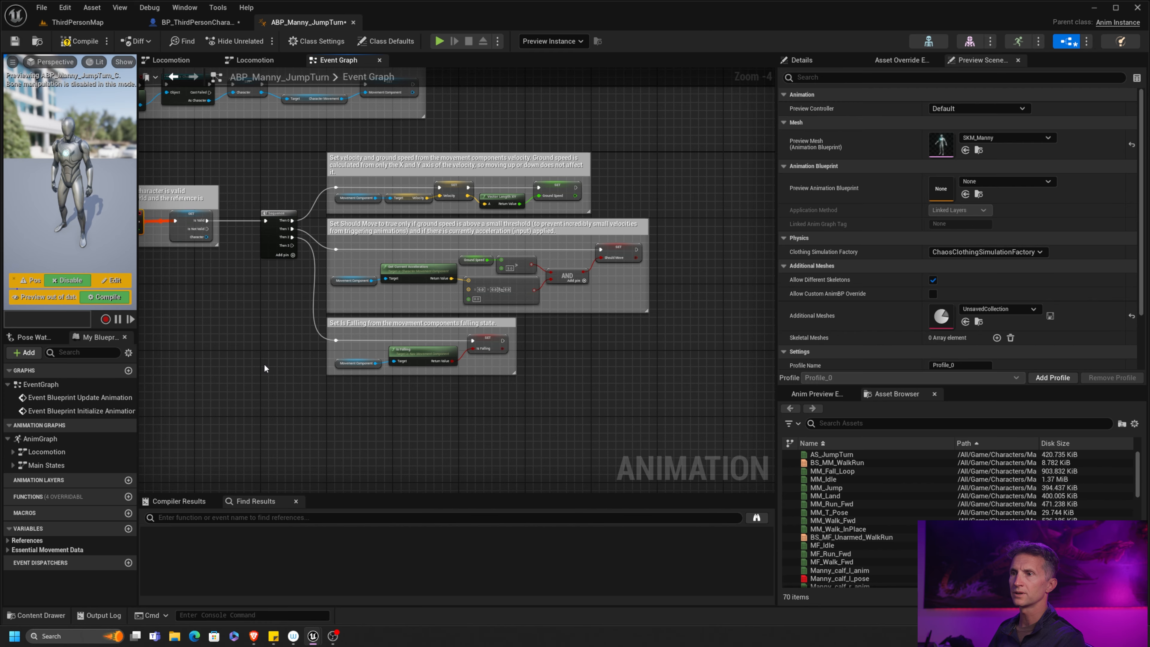
pyautogui.moveTo(265, 365); pyautogui.dragTo(269, 323, button='right')
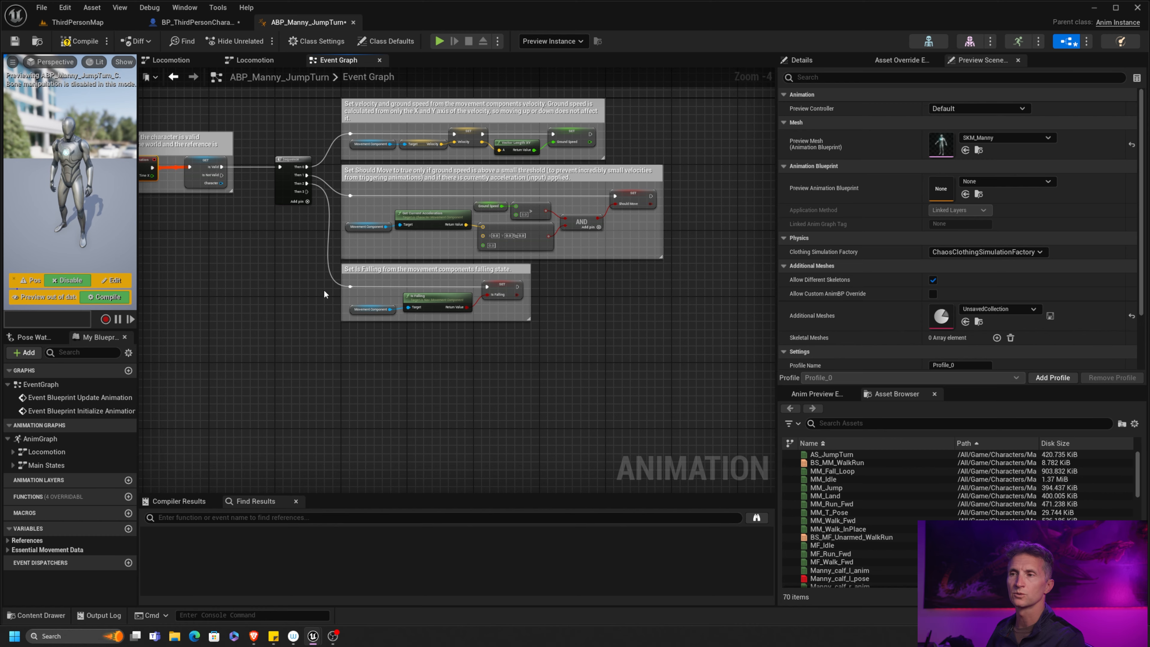
# Place a getter for the Character reference variable in the empty area below the Is Falling comment block.
pyautogui.moveTo(323, 294); pyautogui.dragTo(305, 314, button='right')
pyautogui.scroll(1, 263, 296)
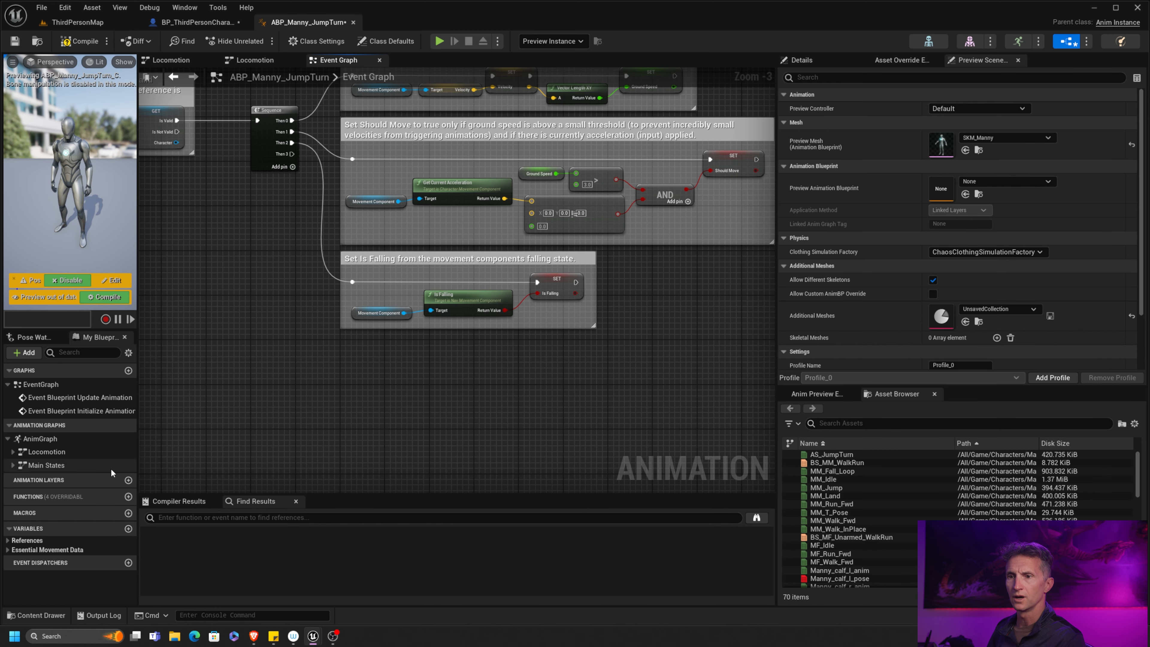
pyautogui.click(13, 540)
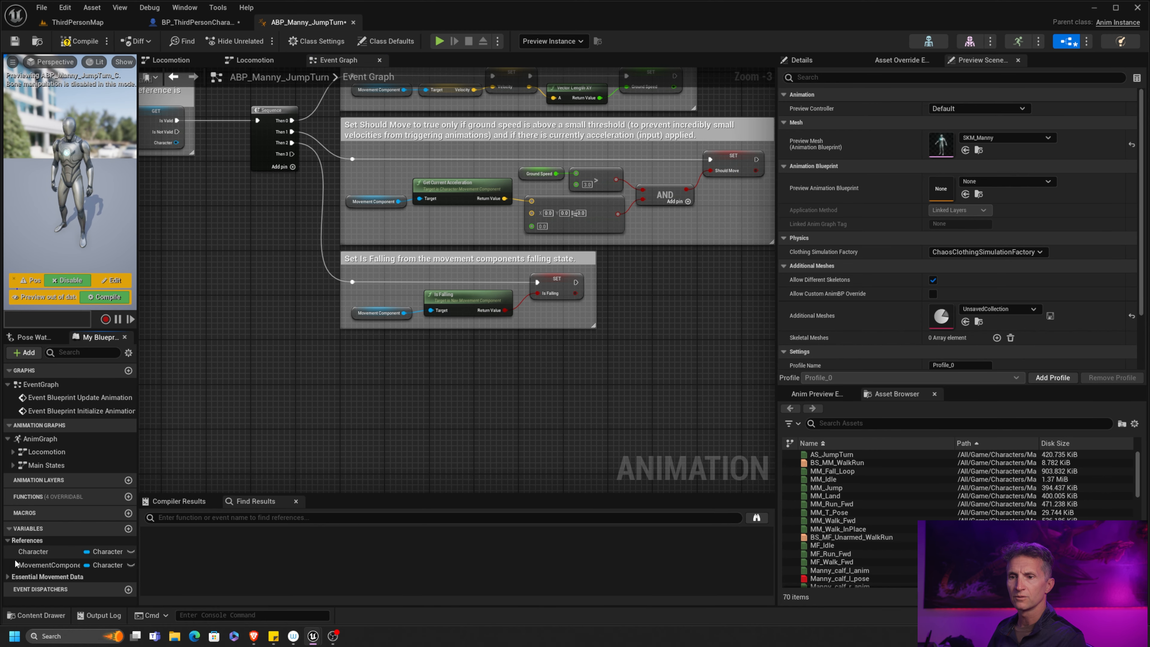
pyautogui.moveTo(35, 553); pyautogui.dragTo(230, 348)
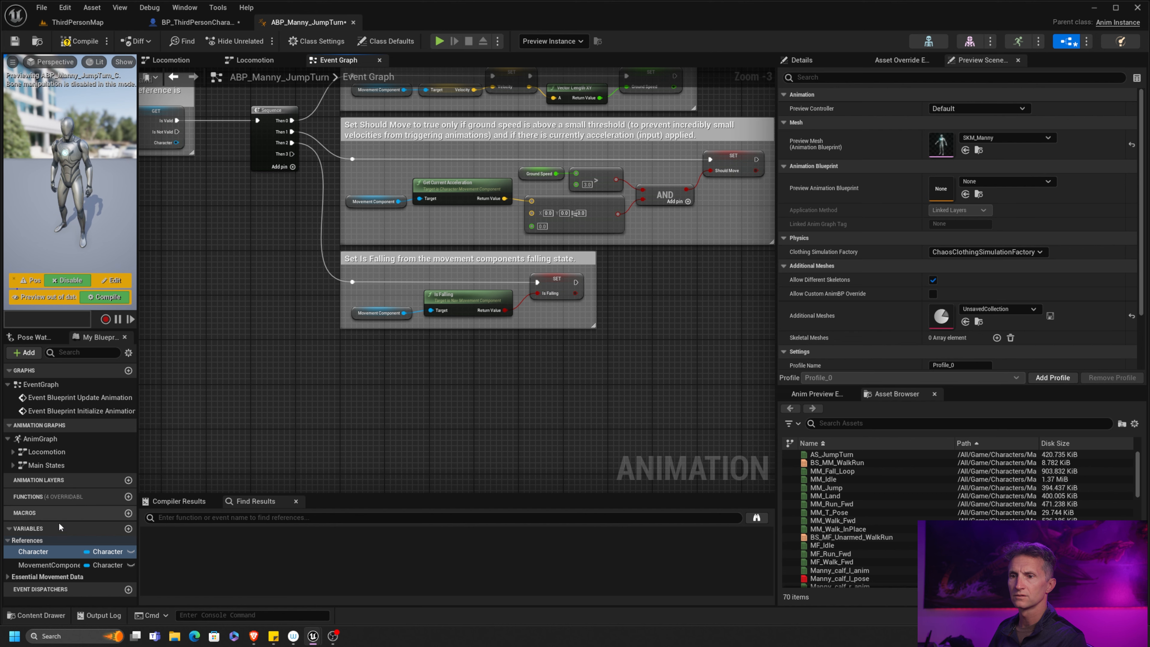
pyautogui.moveTo(39, 552); pyautogui.dragTo(231, 402)
pyautogui.click(269, 402)
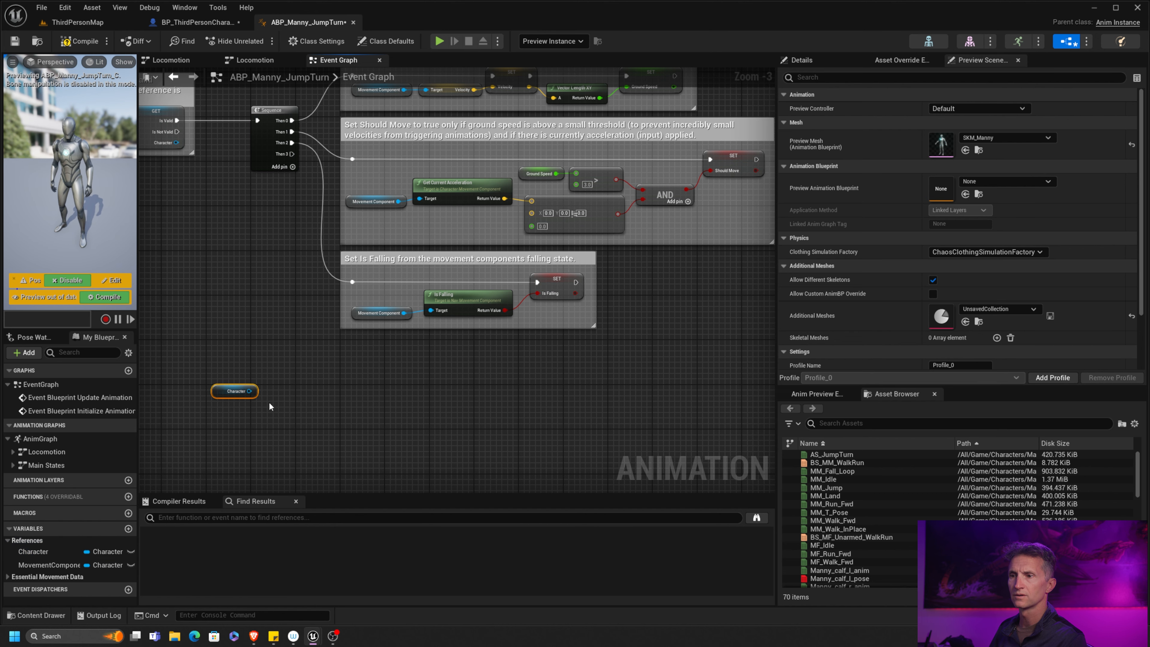
pyautogui.scroll(3, 311, 370)
pyautogui.moveTo(296, 375); pyautogui.dragTo(314, 357, button='right')
pyautogui.scroll(-2, 310, 370)
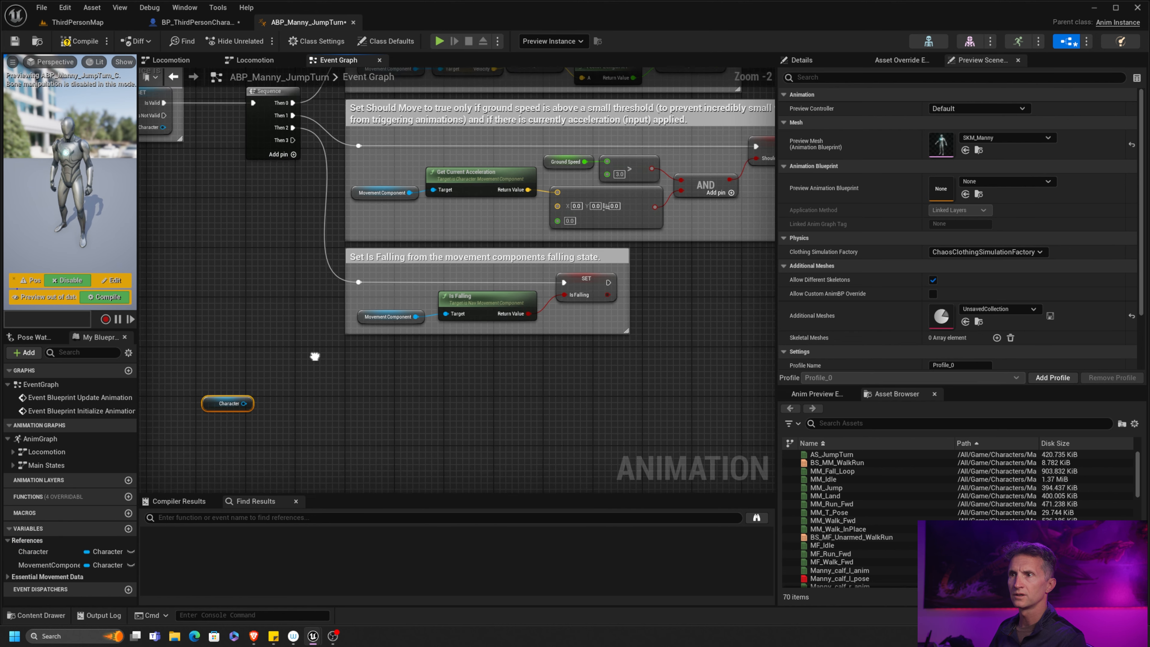
# Add a Get Controller node fed by Character and chain a Get Control Rotation node from its return value.
pyautogui.moveTo(244, 404); pyautogui.dragTo(338, 412)
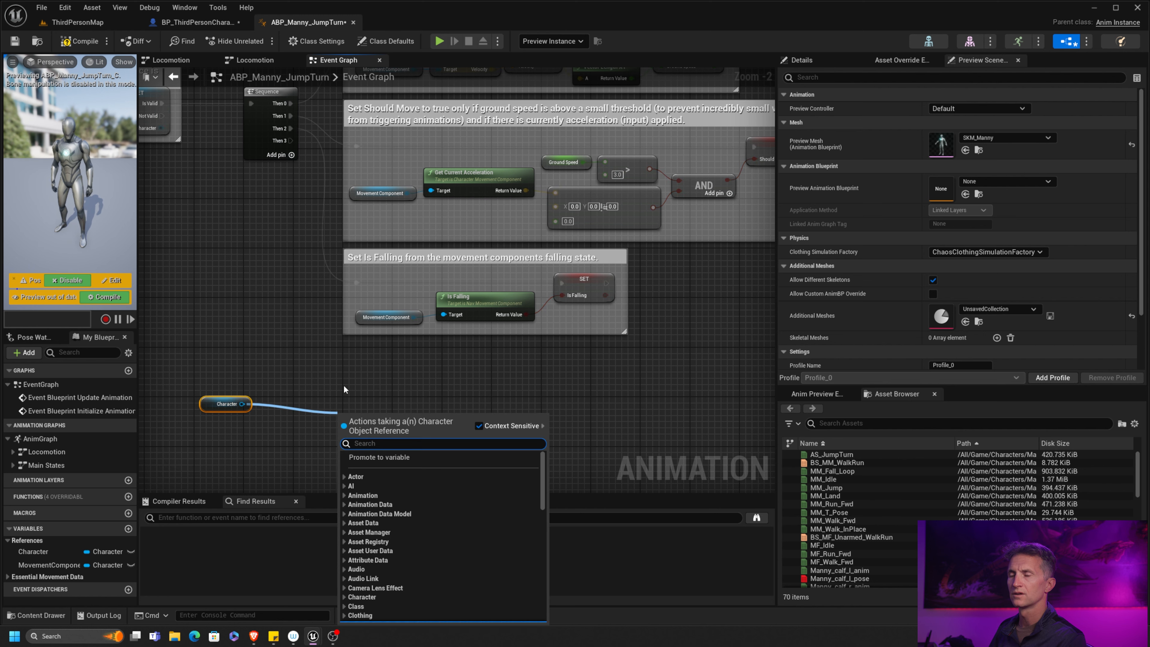
pyautogui.write('get control')
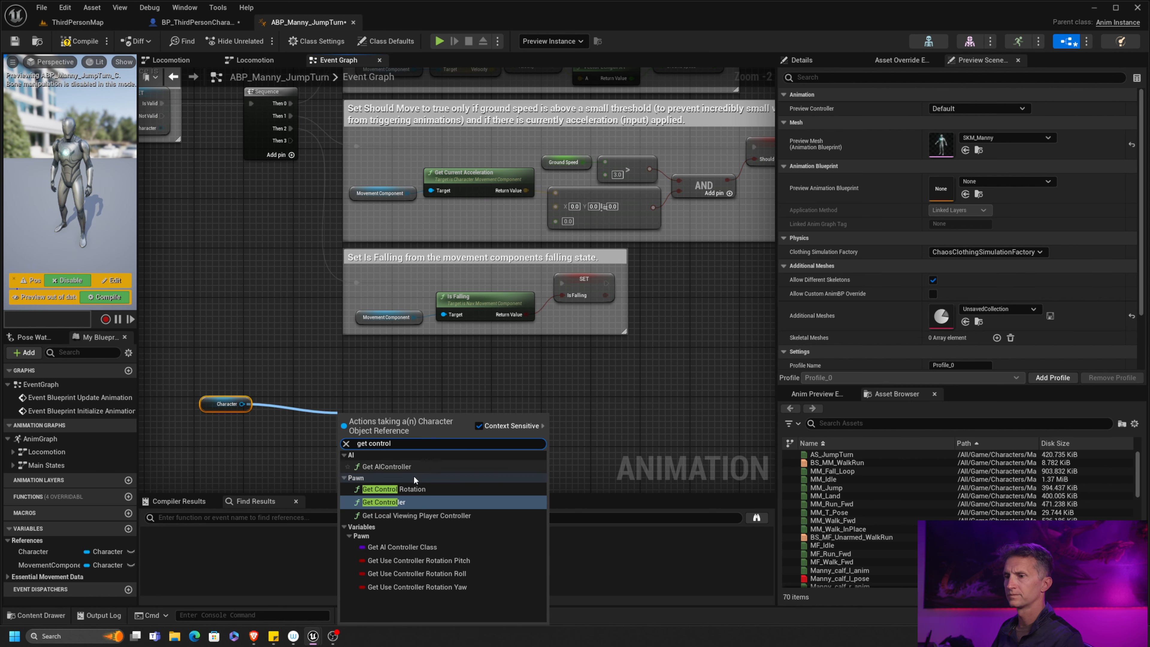
pyautogui.click(393, 500)
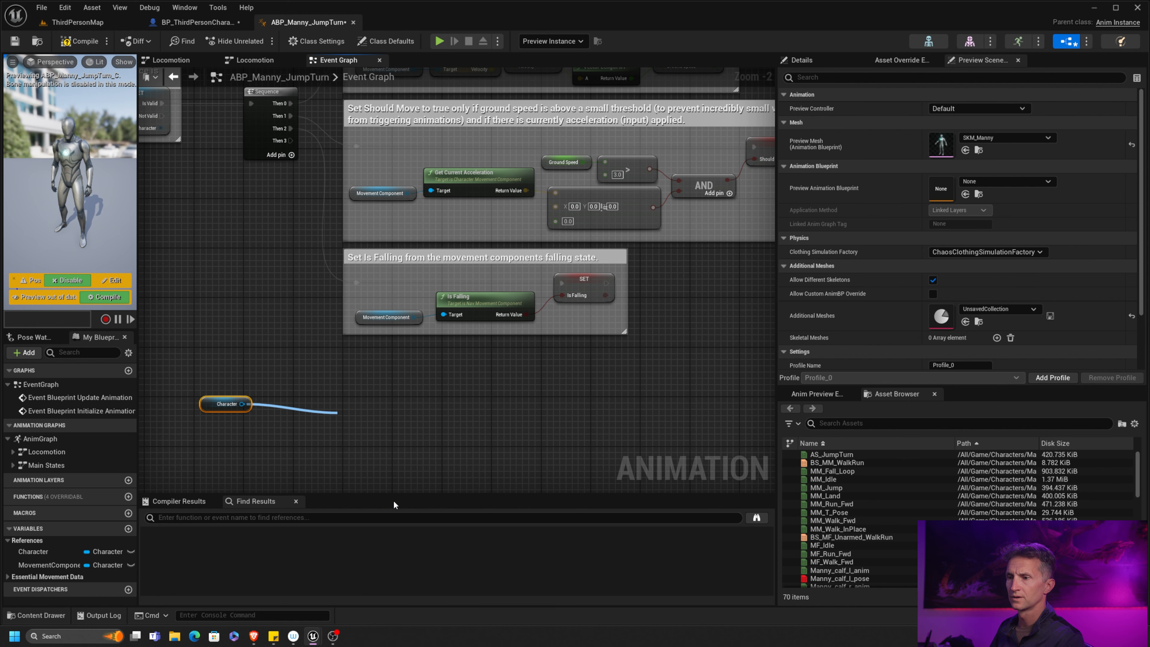
pyautogui.moveTo(398, 419); pyautogui.dragTo(457, 413)
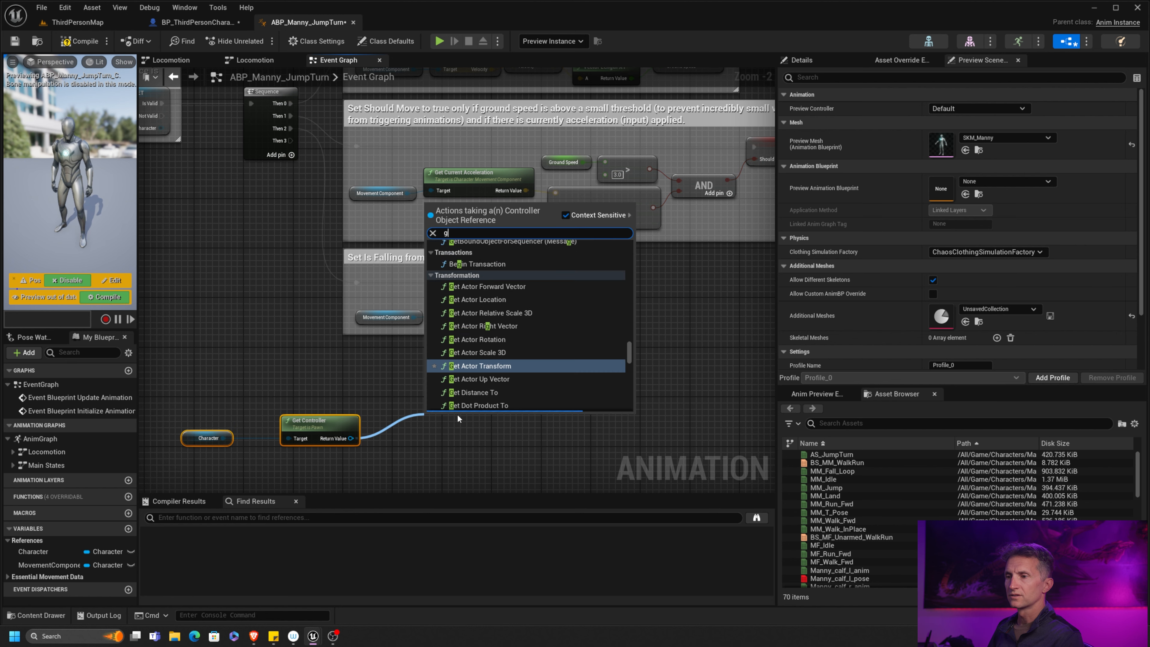
pyautogui.write('get rotat')
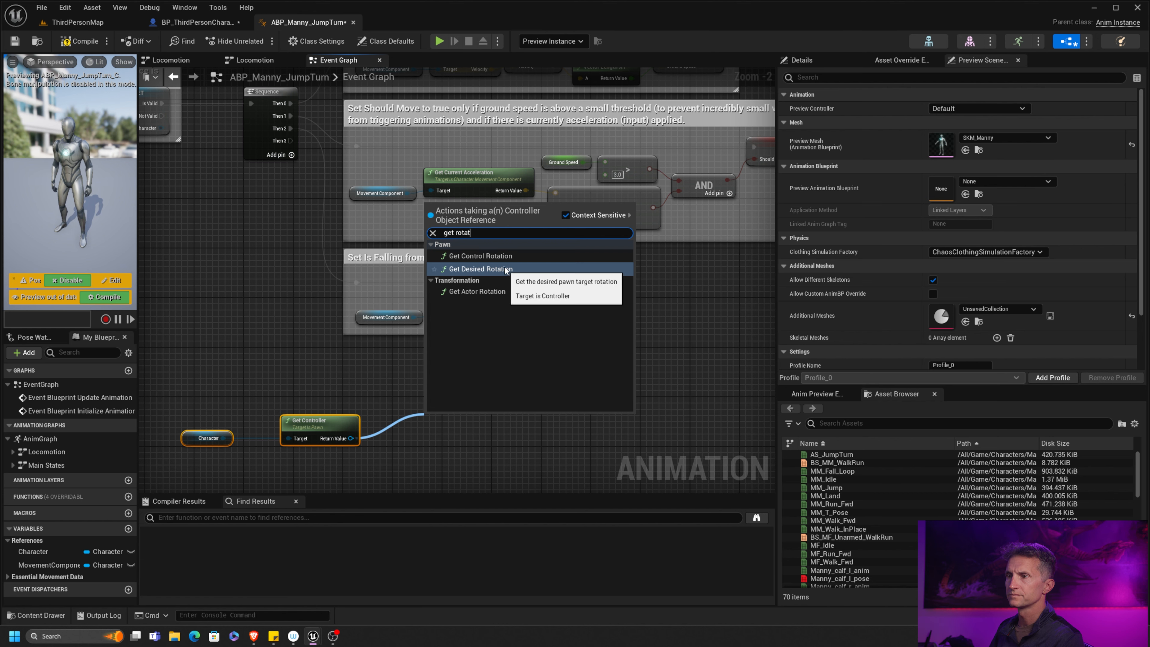
pyautogui.click(480, 256)
# Reposition the Character node above Get Controller and add a Get Actor Rotation node fed by it.
pyautogui.moveTo(209, 394); pyautogui.dragTo(477, 437)
pyautogui.click(201, 433)
pyautogui.moveTo(201, 433); pyautogui.dragTo(327, 383)
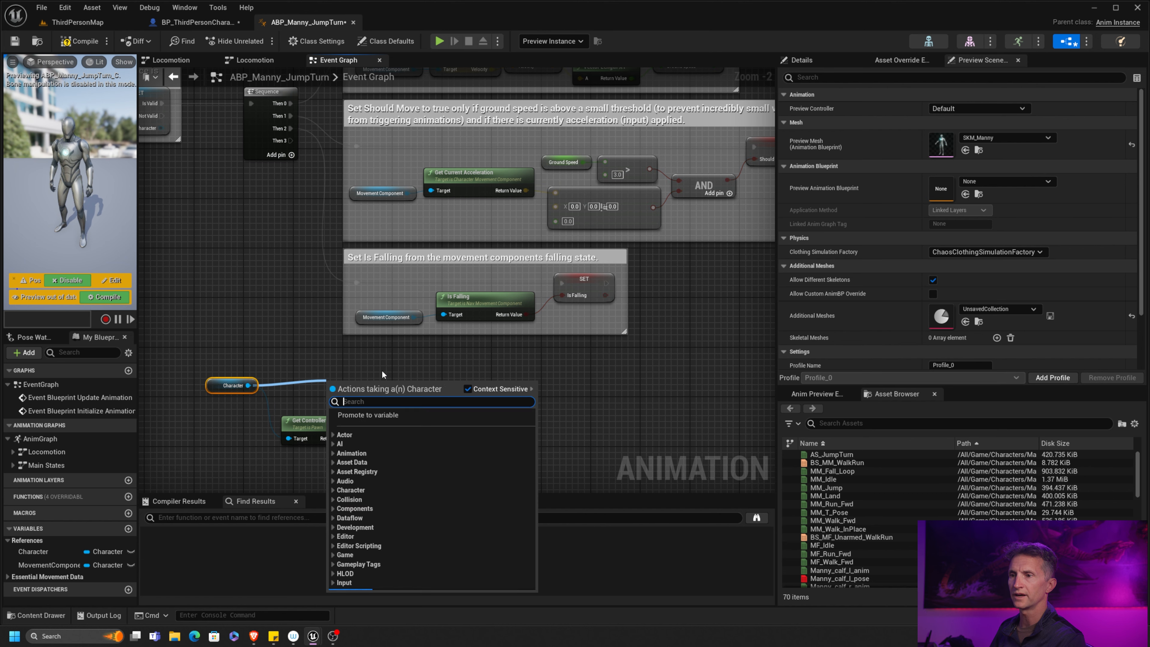
pyautogui.write('get act')
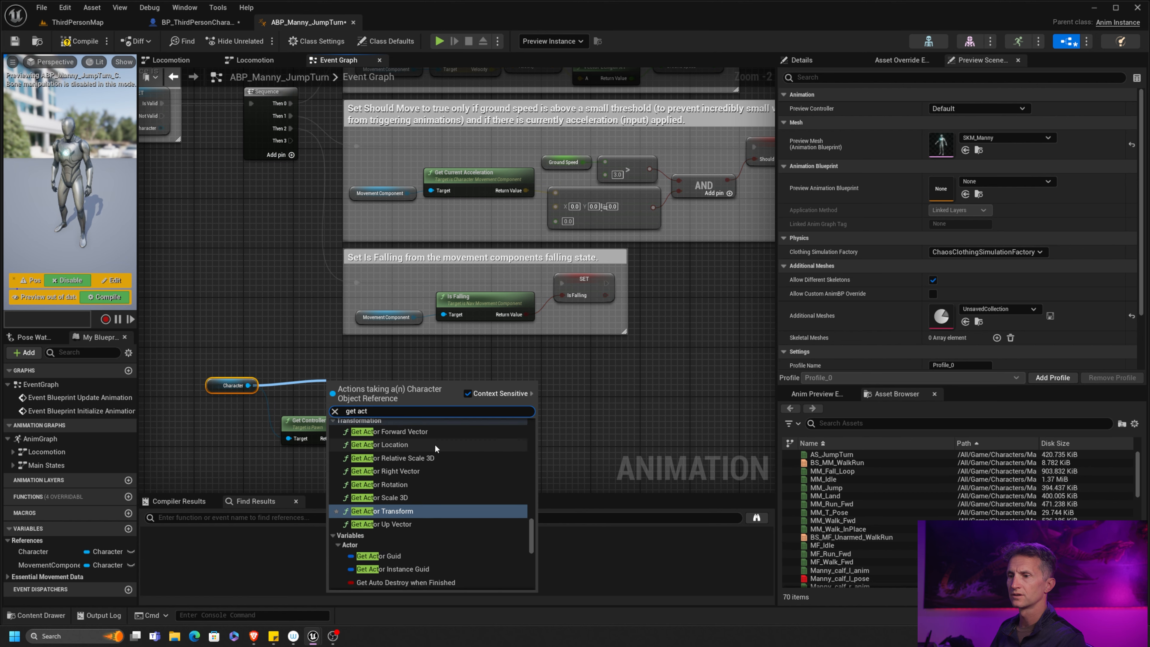
pyautogui.click(409, 484)
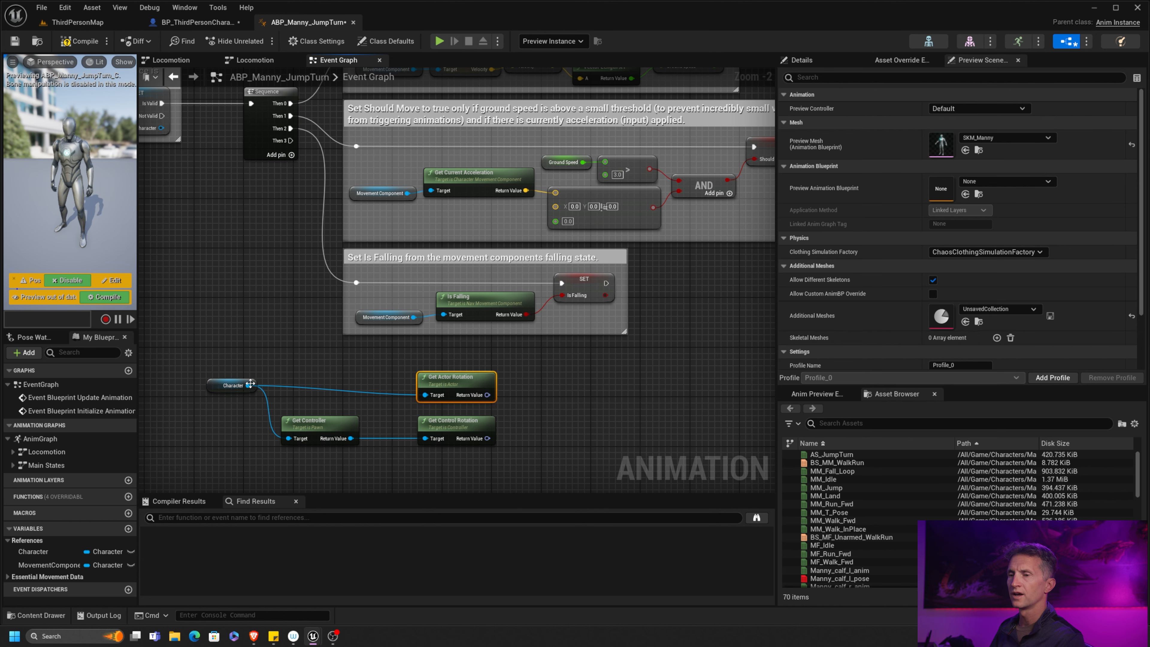
# Straighten the connections between the Character, controller and rotation nodes and shift the whole group slightly lower.
pyautogui.moveTo(213, 386); pyautogui.dragTo(476, 448)
pyautogui.moveTo(211, 366); pyautogui.dragTo(566, 458)
pyautogui.press('q')
pyautogui.moveTo(459, 380); pyautogui.dragTo(428, 398)
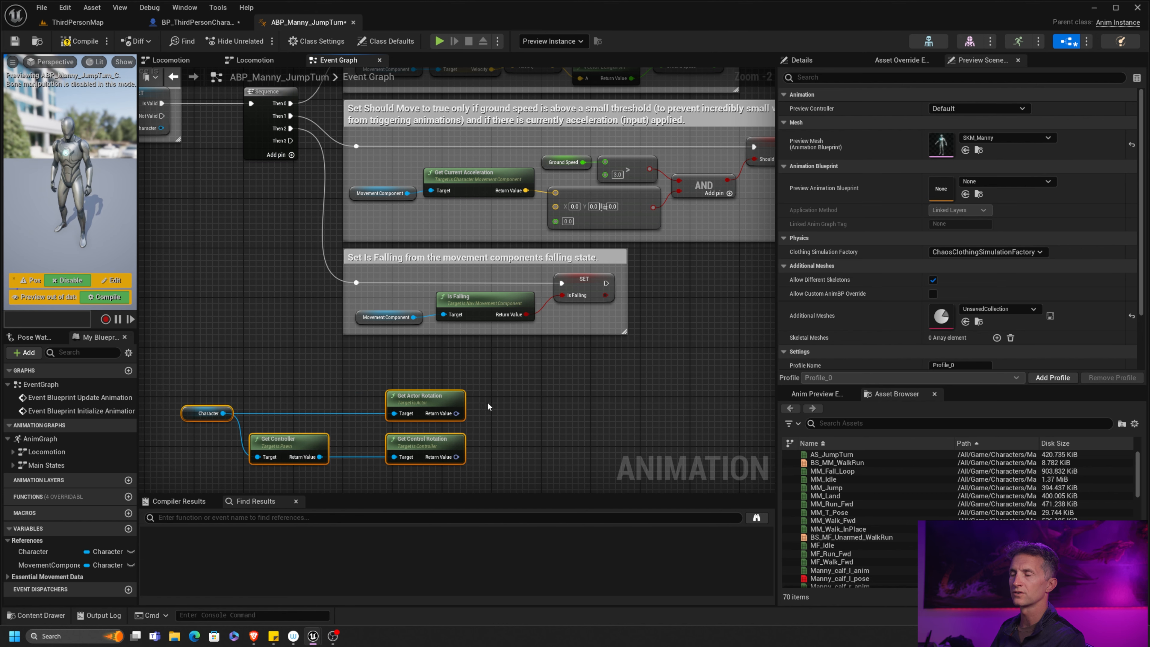
# Feed actor rotation into A and control rotation into B of a new Delta (Rotator) node, and split its return value pin.
pyautogui.moveTo(513, 389); pyautogui.dragTo(502, 377, button='right')
pyautogui.scroll(3, 502, 377)
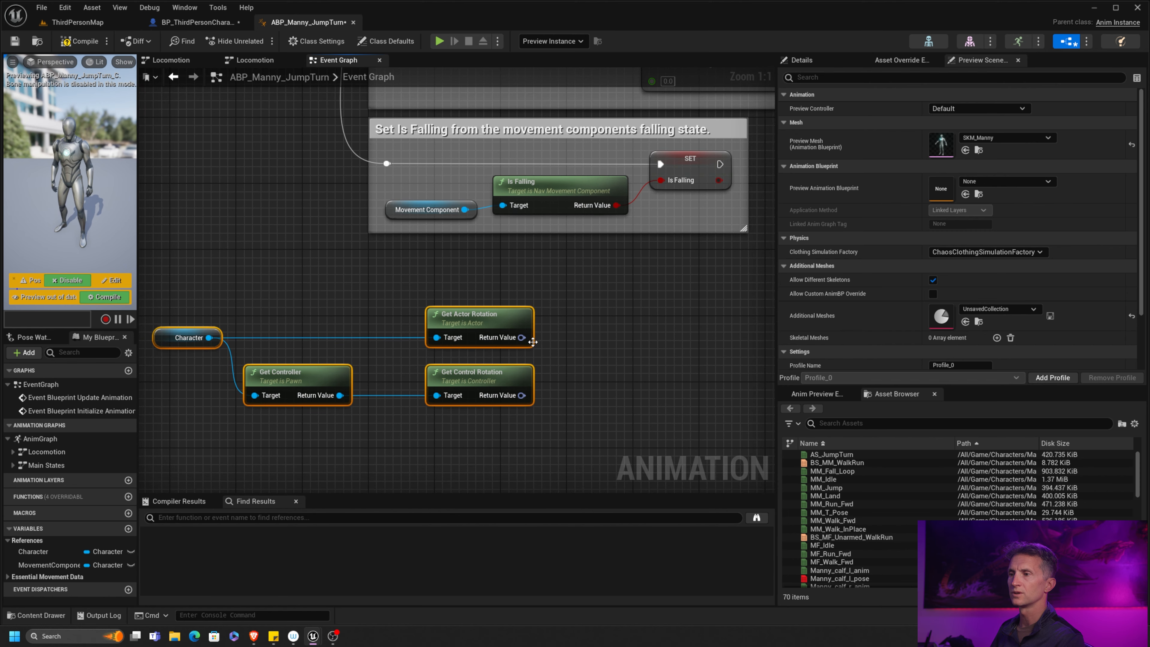
pyautogui.moveTo(521, 337); pyautogui.dragTo(594, 338)
pyautogui.write('delta')
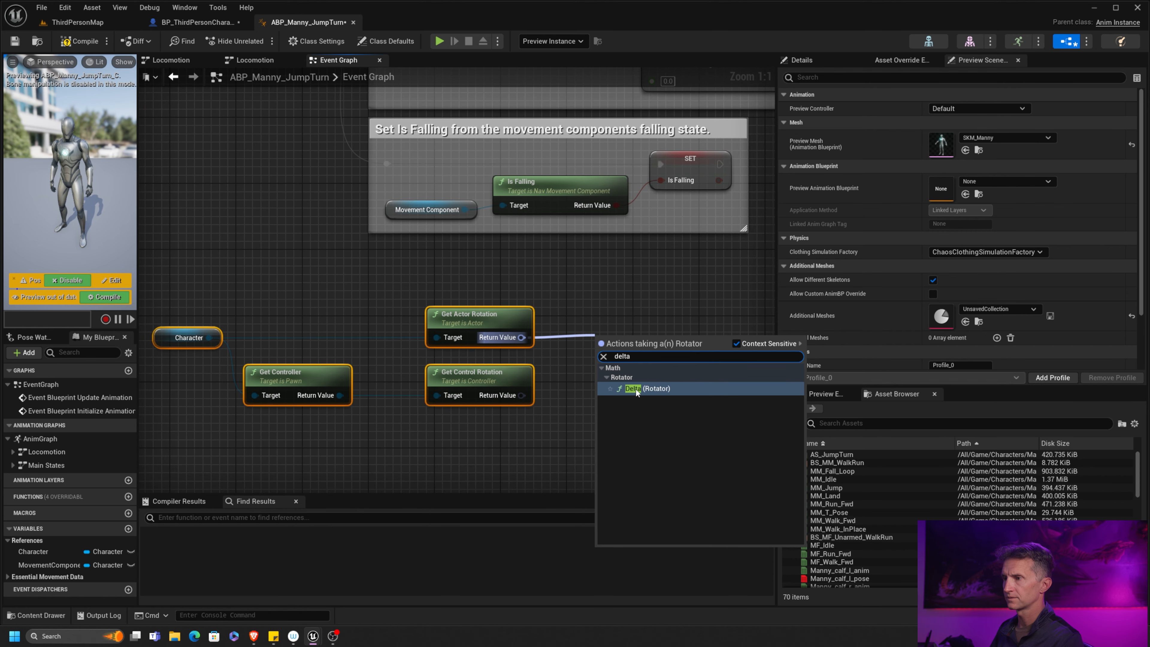
pyautogui.click(636, 390)
pyautogui.moveTo(521, 395); pyautogui.dragTo(616, 326)
pyautogui.moveTo(676, 326); pyautogui.dragTo(455, 336, button='right')
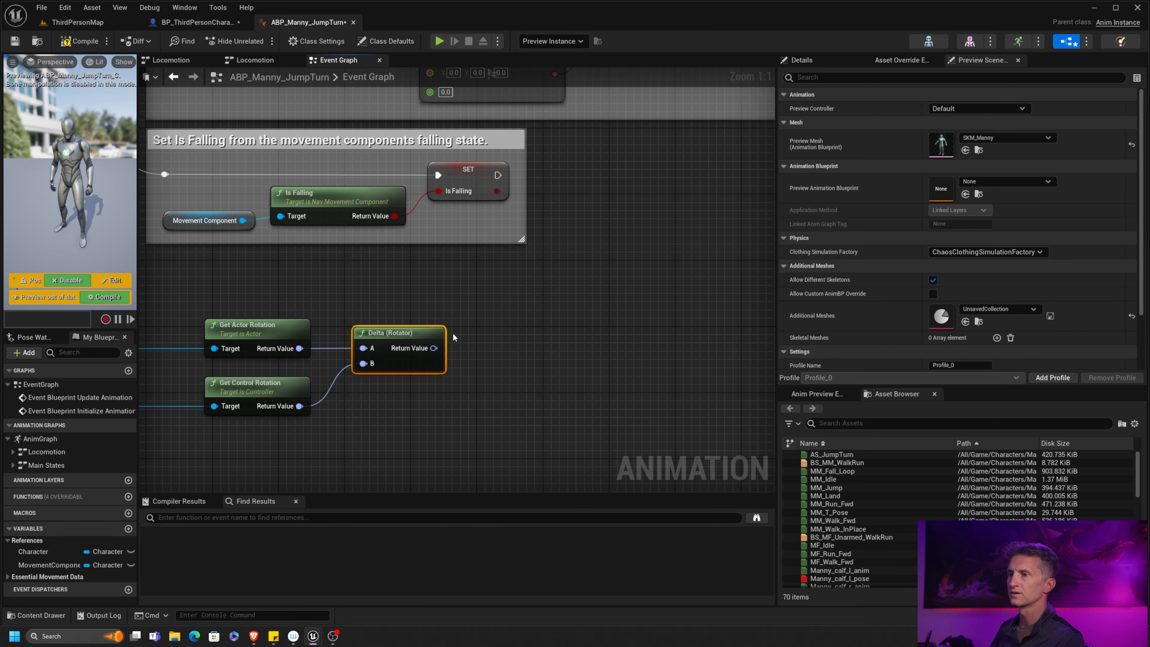
pyautogui.rightClick(433, 348)
pyautogui.click(477, 392)
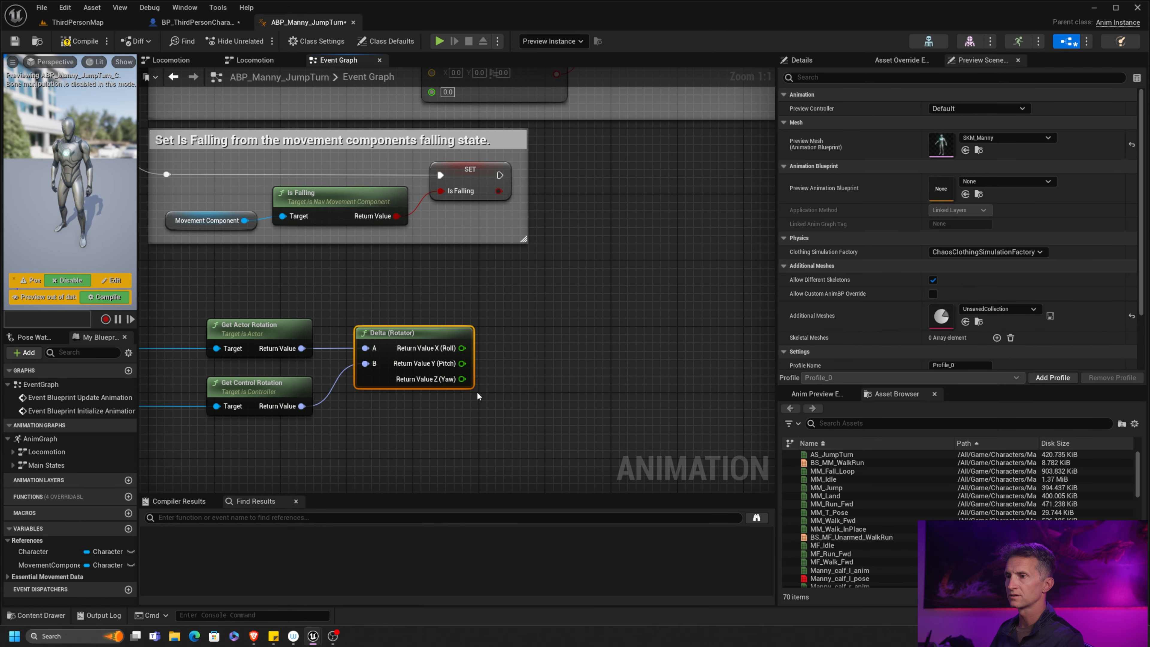
pyautogui.moveTo(463, 379); pyautogui.dragTo(585, 372)
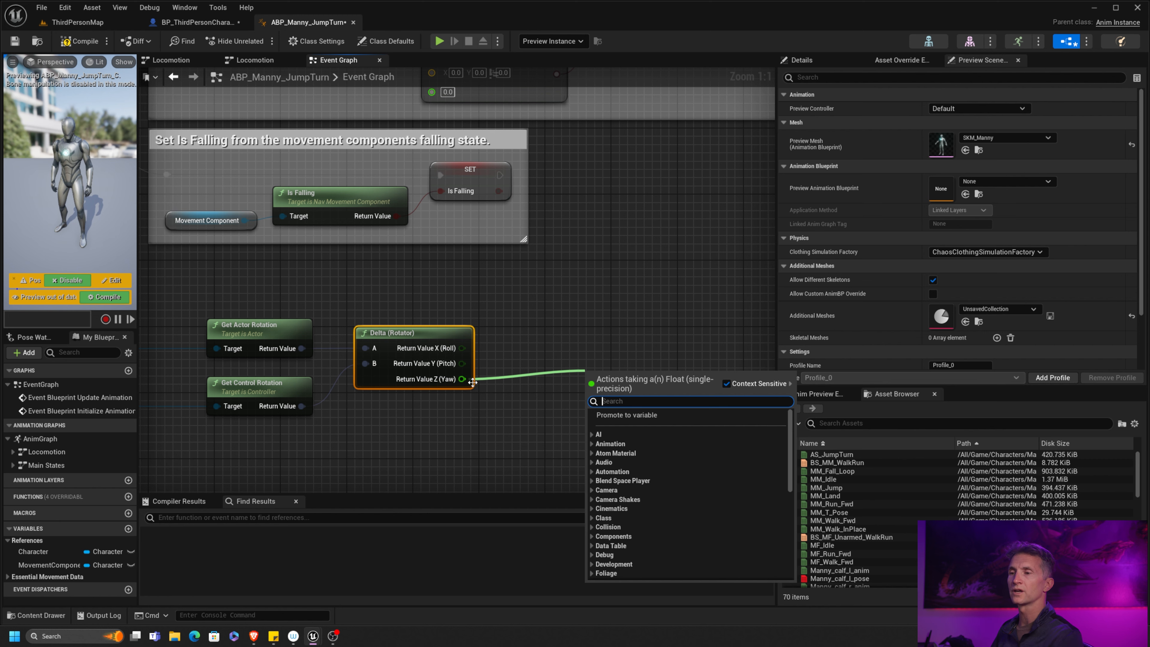
pyautogui.press('Escape')
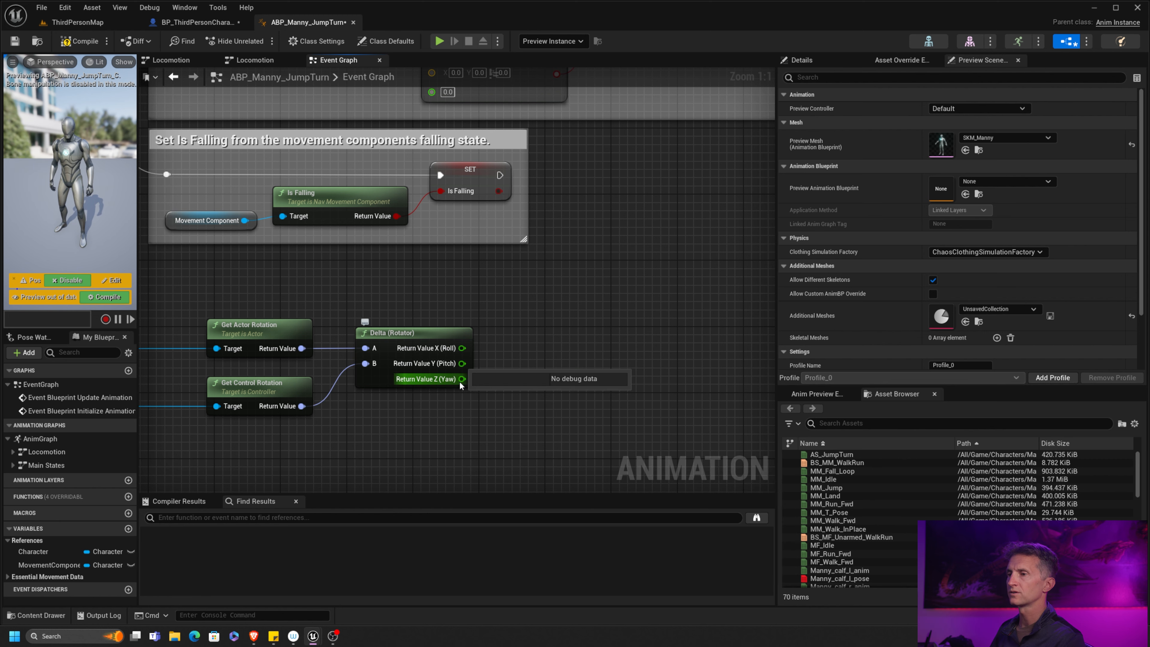
pyautogui.moveTo(462, 380); pyautogui.dragTo(548, 356)
pyautogui.press('Escape')
pyautogui.moveTo(462, 376); pyautogui.dragTo(463, 378, button='right')
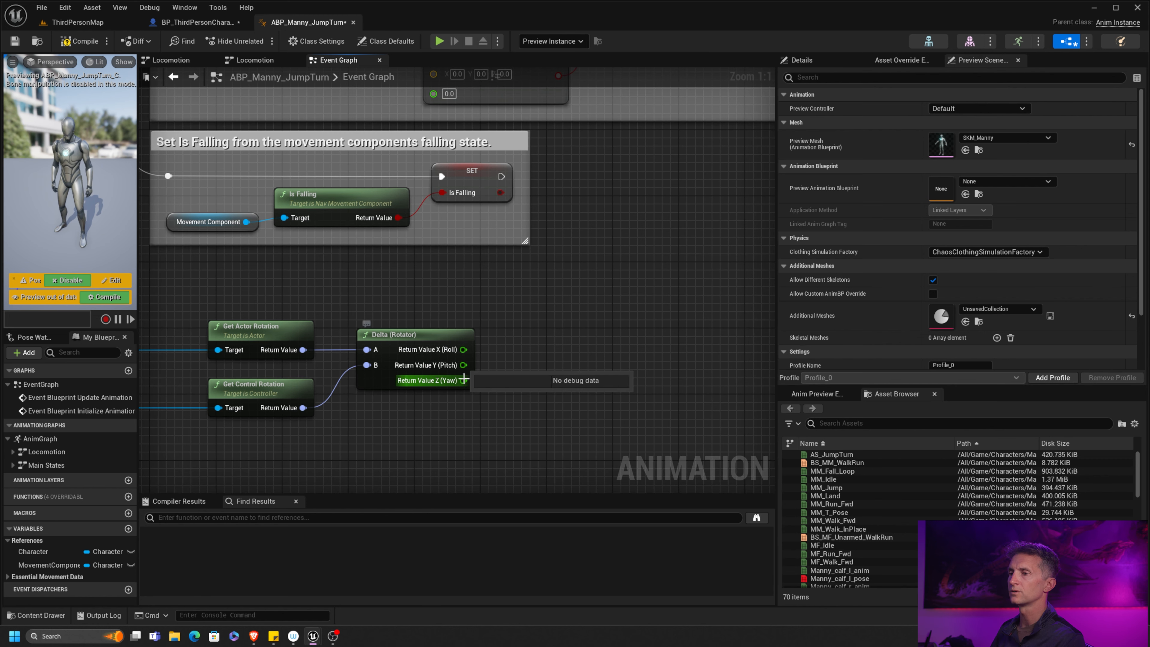
# Promote the Delta node's Return Value Z (Yaw) to a variable and name it LookAtTurnYaw.
pyautogui.rightClick(464, 378)
pyautogui.click(507, 414)
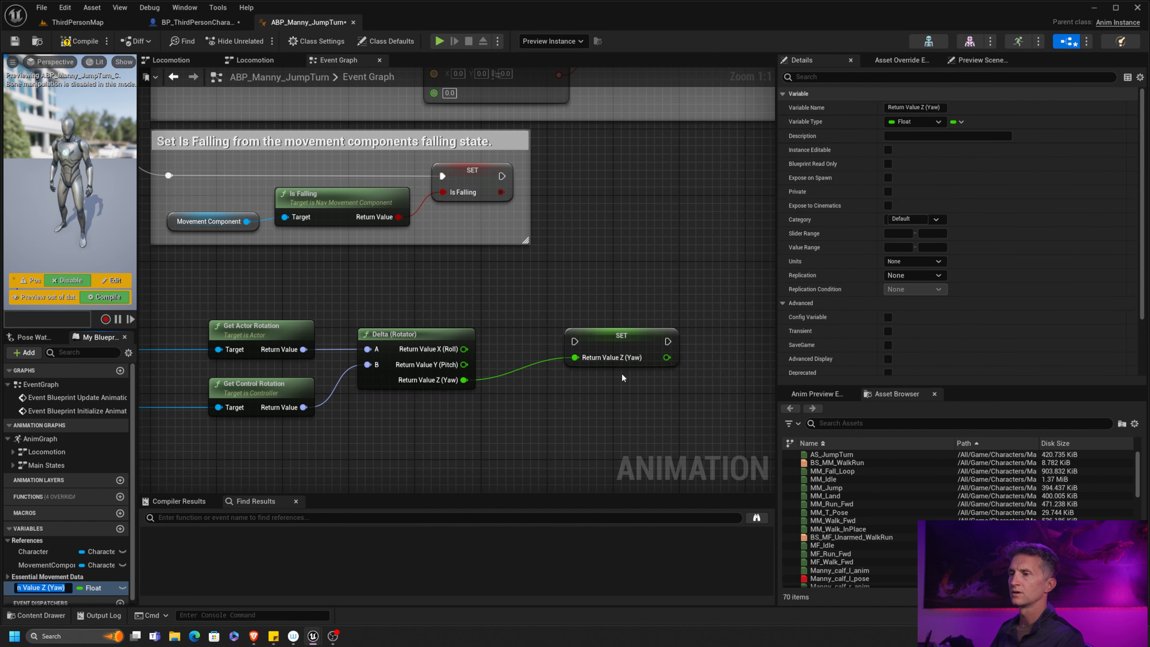
pyautogui.click(951, 107)
pyautogui.click(932, 108)
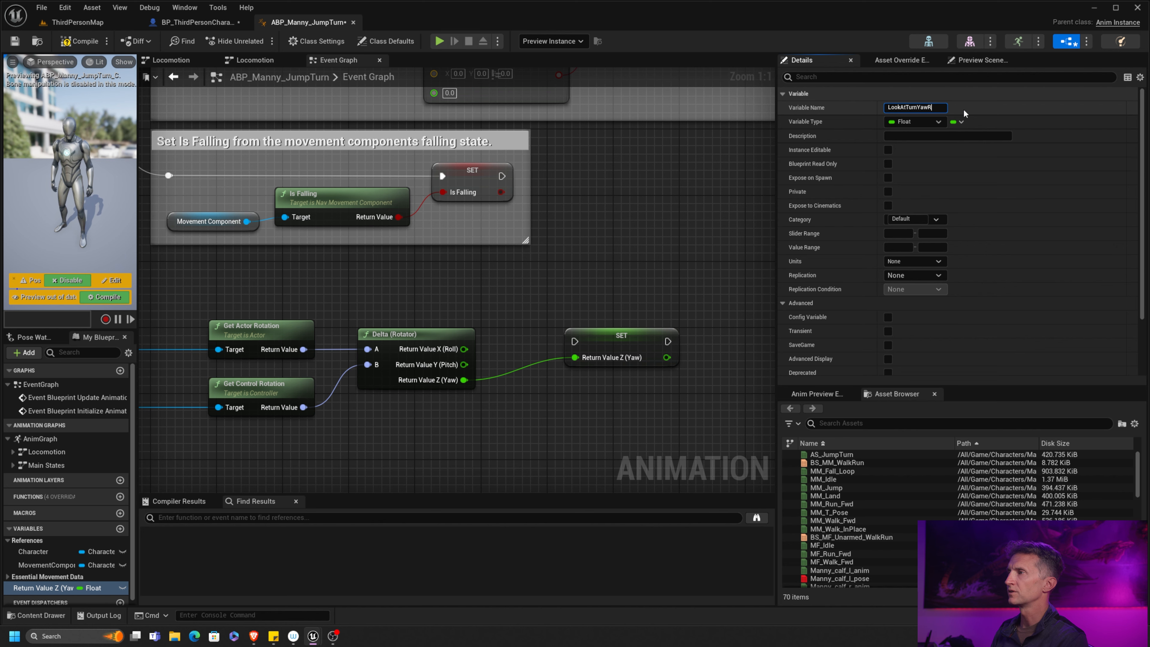
pyautogui.press('BackSpace')
pyautogui.press('Return')
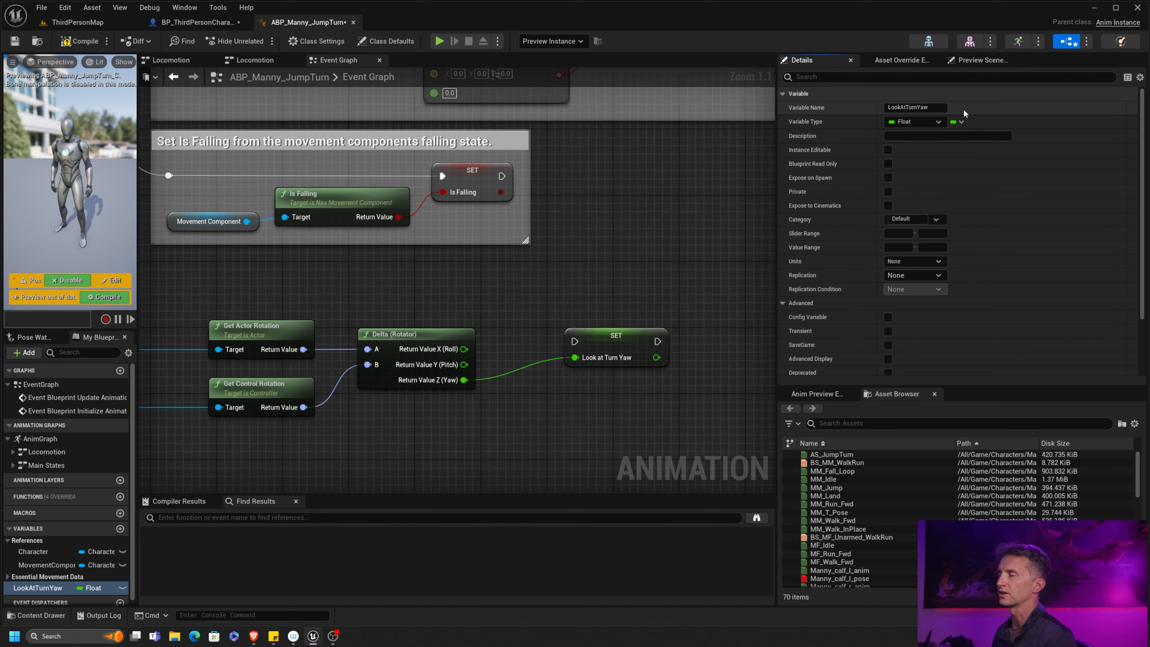
# Connect the Sequence node's Then 3 output to the LookAtTurnYaw SET node and move that node closer to Delta (Rotator).
pyautogui.moveTo(463, 277); pyautogui.dragTo(224, 153, button='right')
pyautogui.moveTo(232, 142); pyautogui.dragTo(727, 434)
pyautogui.scroll(-2, 461, 324)
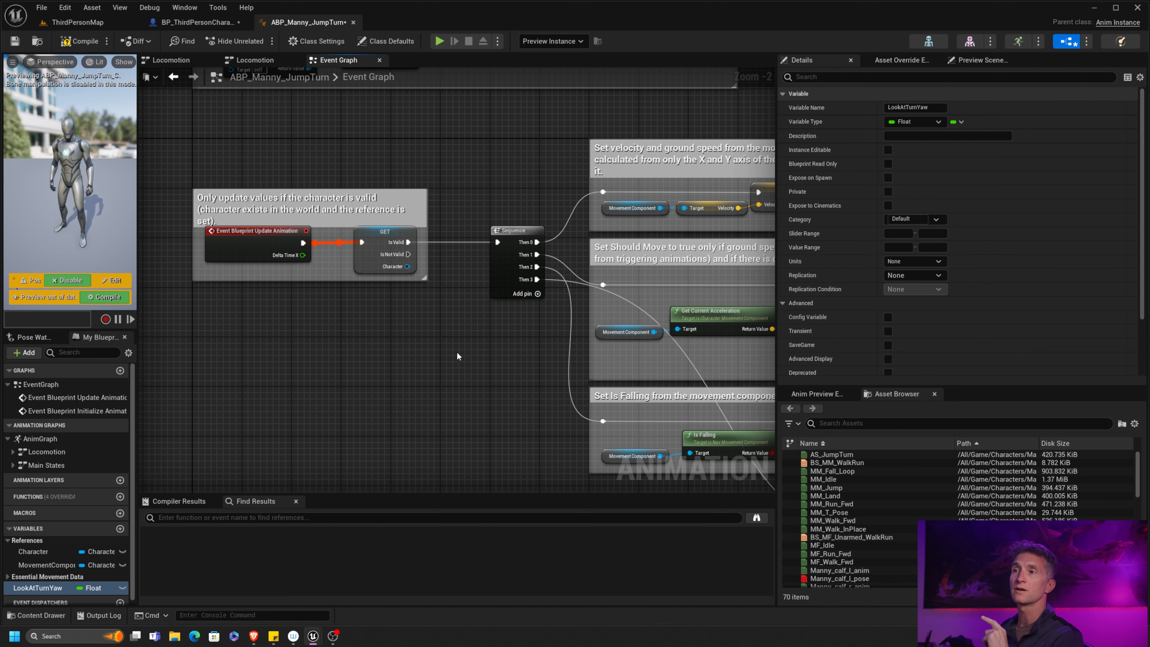
pyautogui.moveTo(478, 366); pyautogui.dragTo(131, 121, button='right')
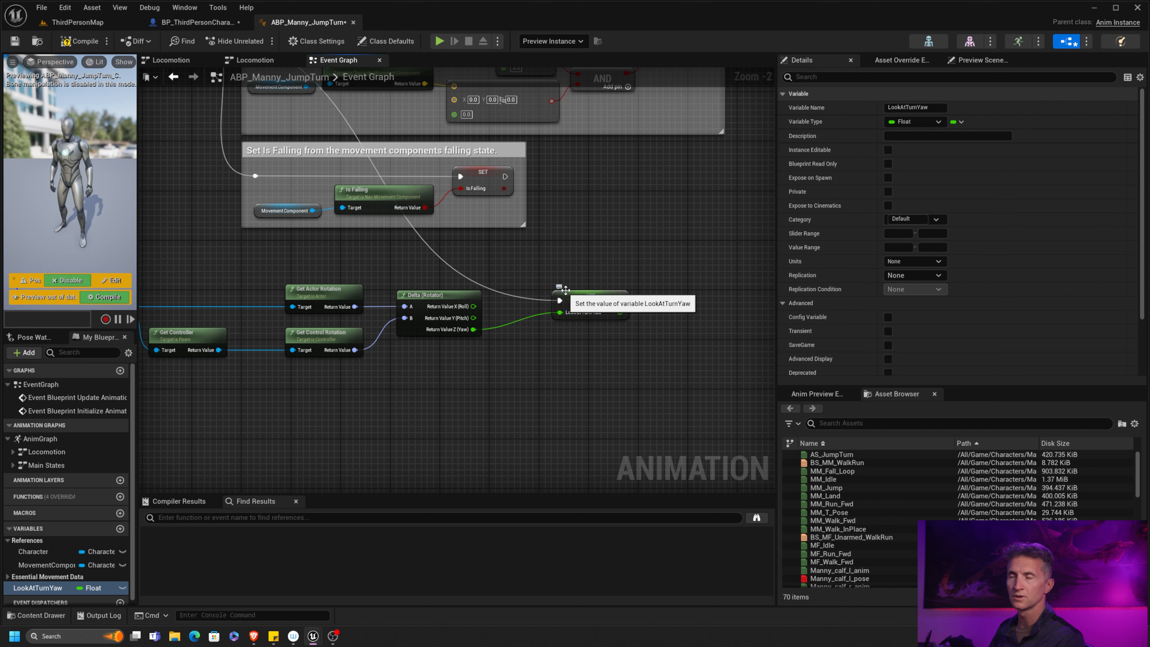
pyautogui.moveTo(576, 298); pyautogui.dragTo(557, 291)
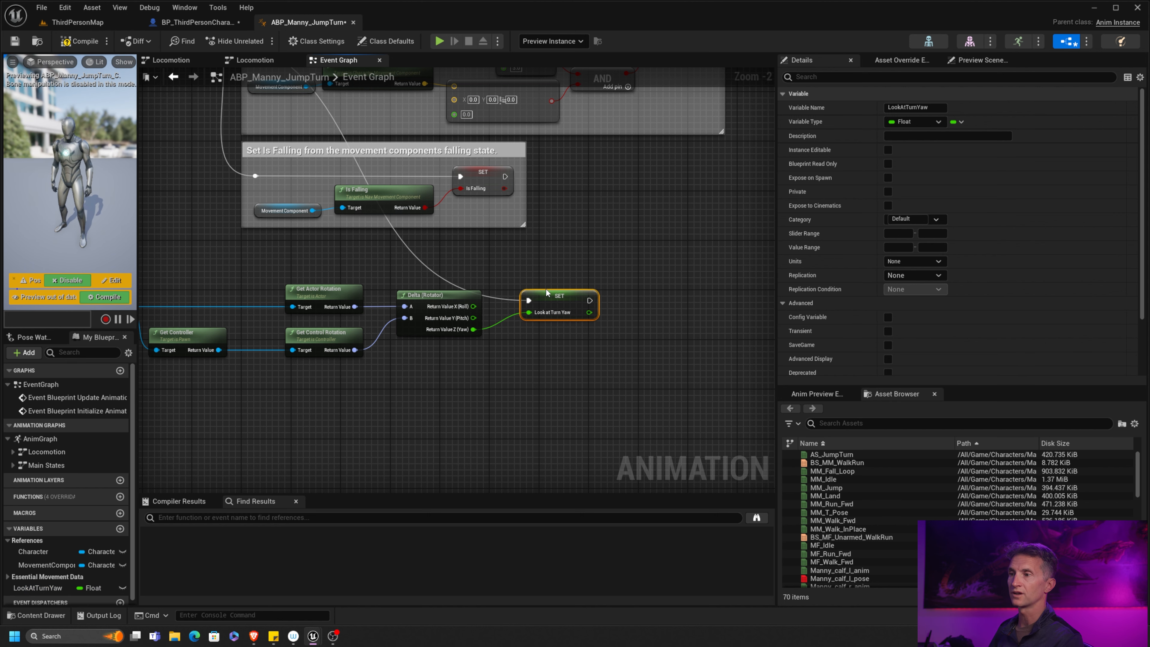
# Add a Print String node after the LookAtTurnYaw SET node, feed the yaw value into In String, and tidy the conversion node.
pyautogui.moveTo(609, 277); pyautogui.dragTo(523, 303, button='right')
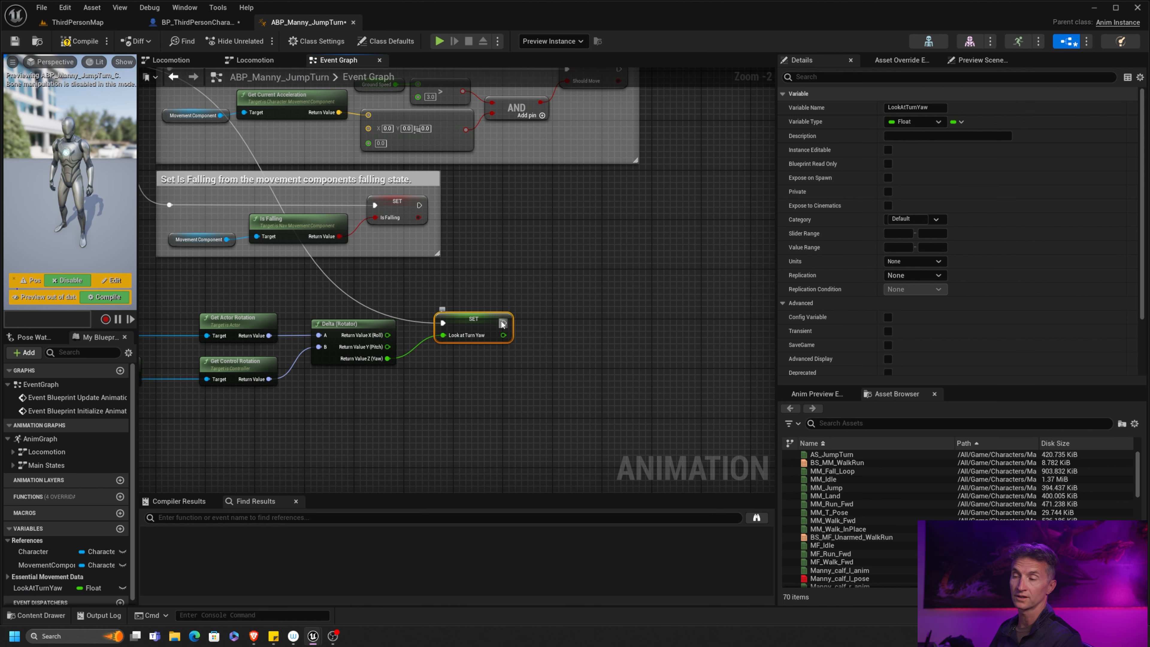
pyautogui.moveTo(505, 323); pyautogui.dragTo(602, 304)
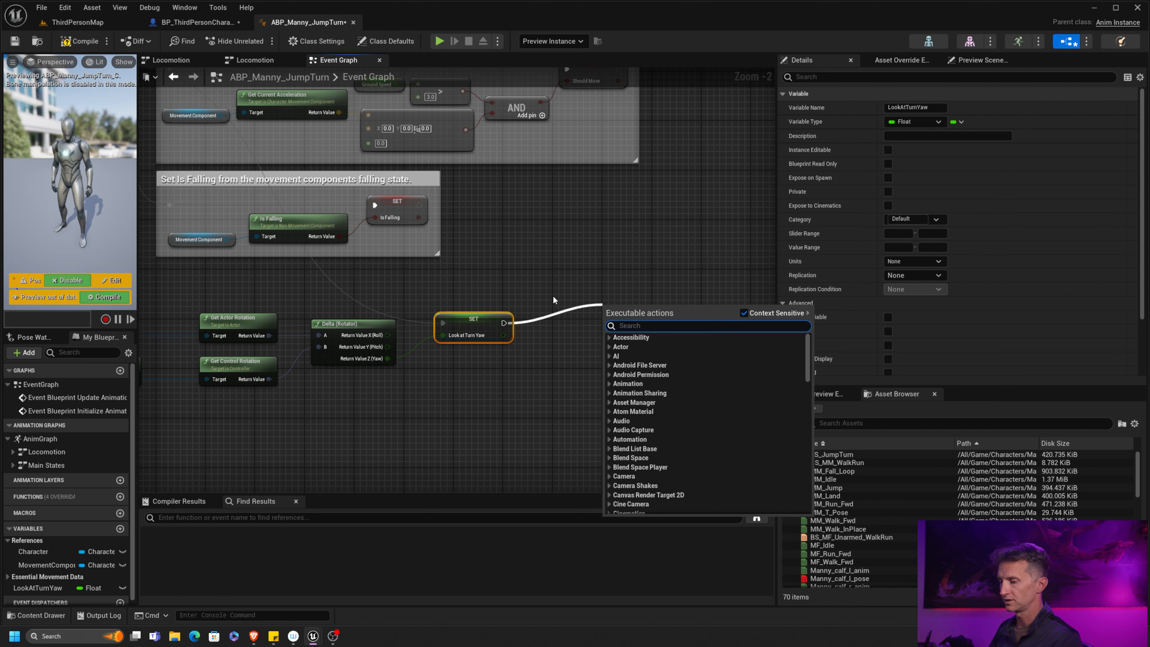
pyautogui.write('print')
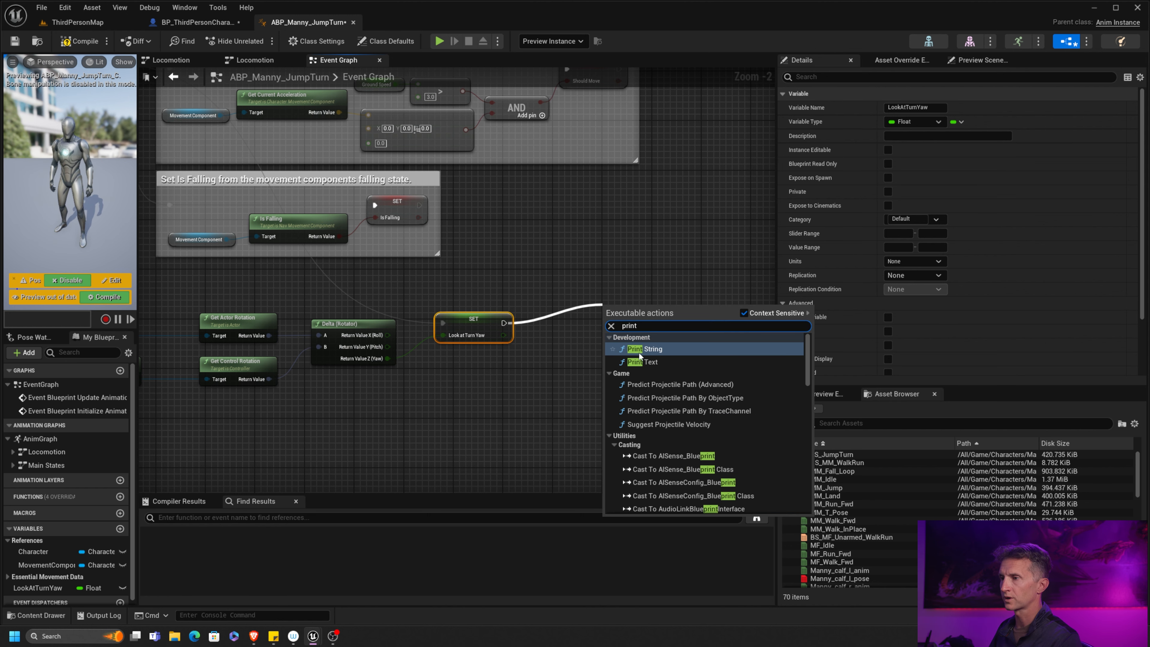
pyautogui.press('Return')
pyautogui.moveTo(503, 335); pyautogui.dragTo(647, 321)
pyautogui.moveTo(540, 314); pyautogui.dragTo(552, 337)
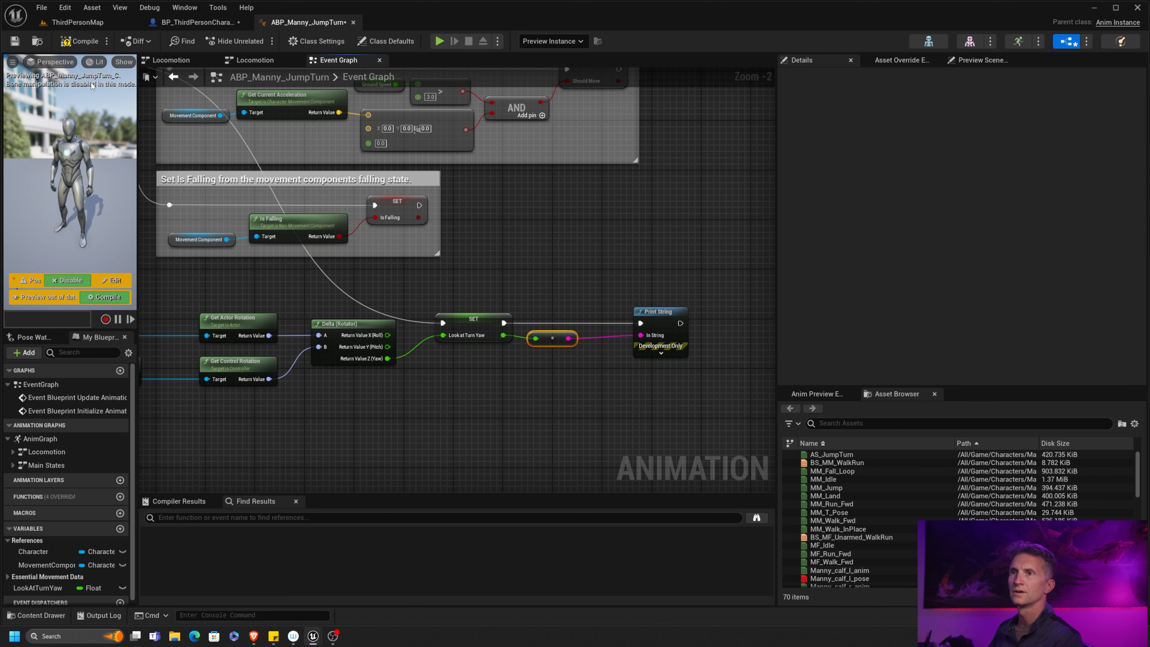
# Compile the animation blueprint, set the Mesh component's Anim Class in BP_ThirdPersonCharacter to ABP_Manny_JumpTurn, and compile and save that blueprint.
pyautogui.click(89, 42)
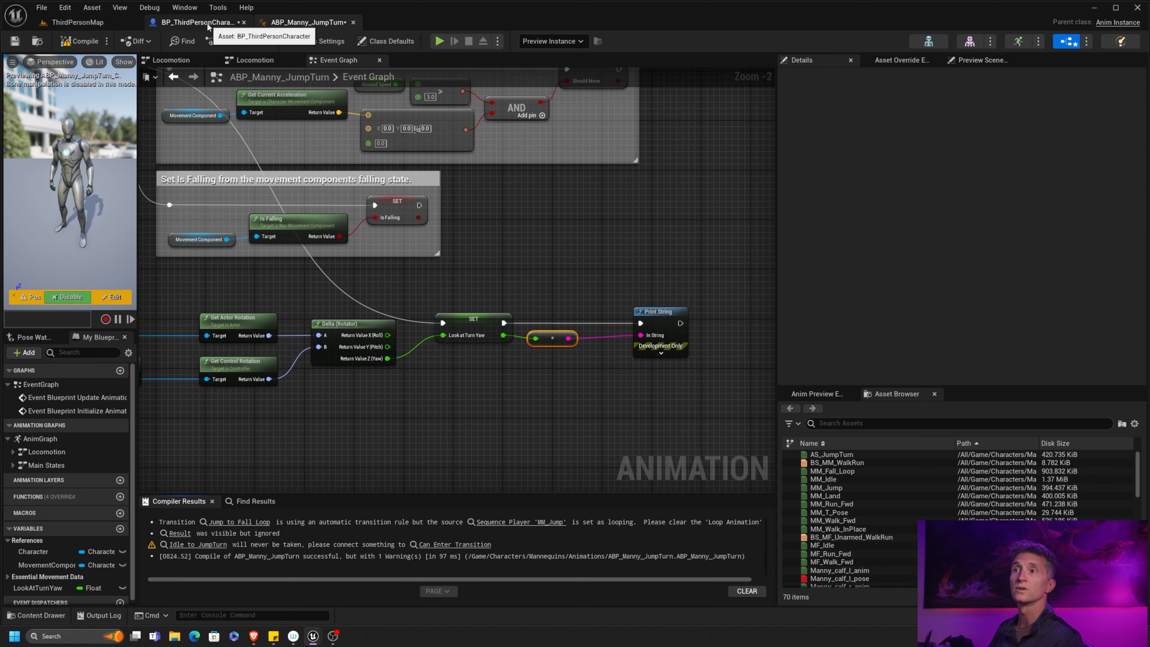
pyautogui.click(197, 22)
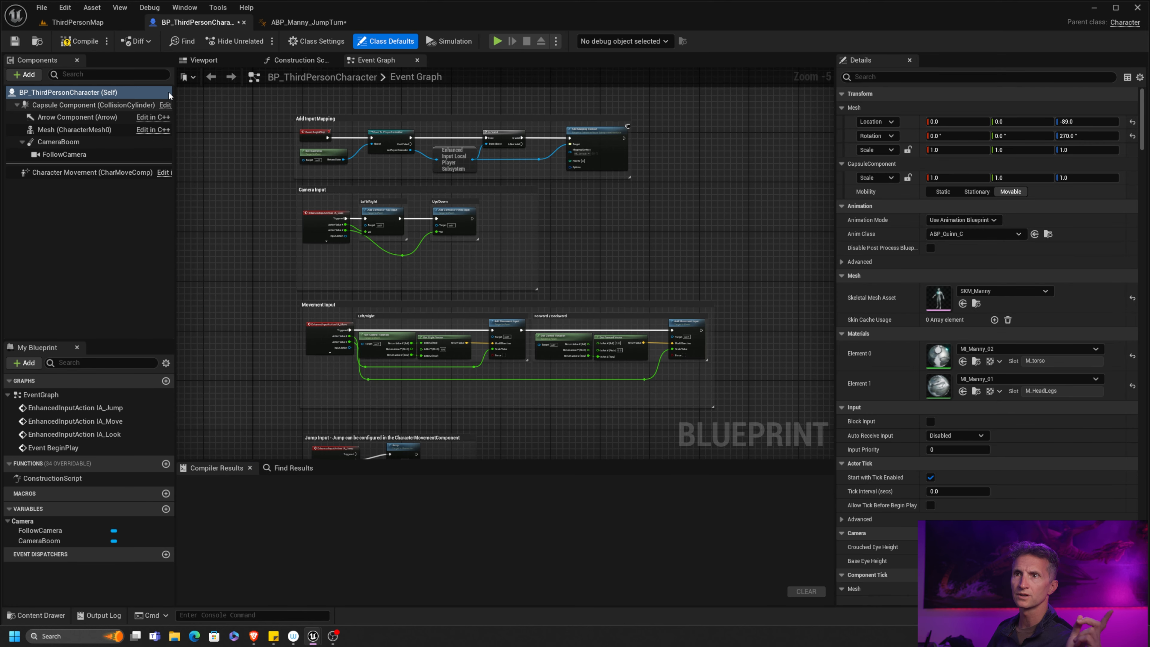
pyautogui.click(75, 130)
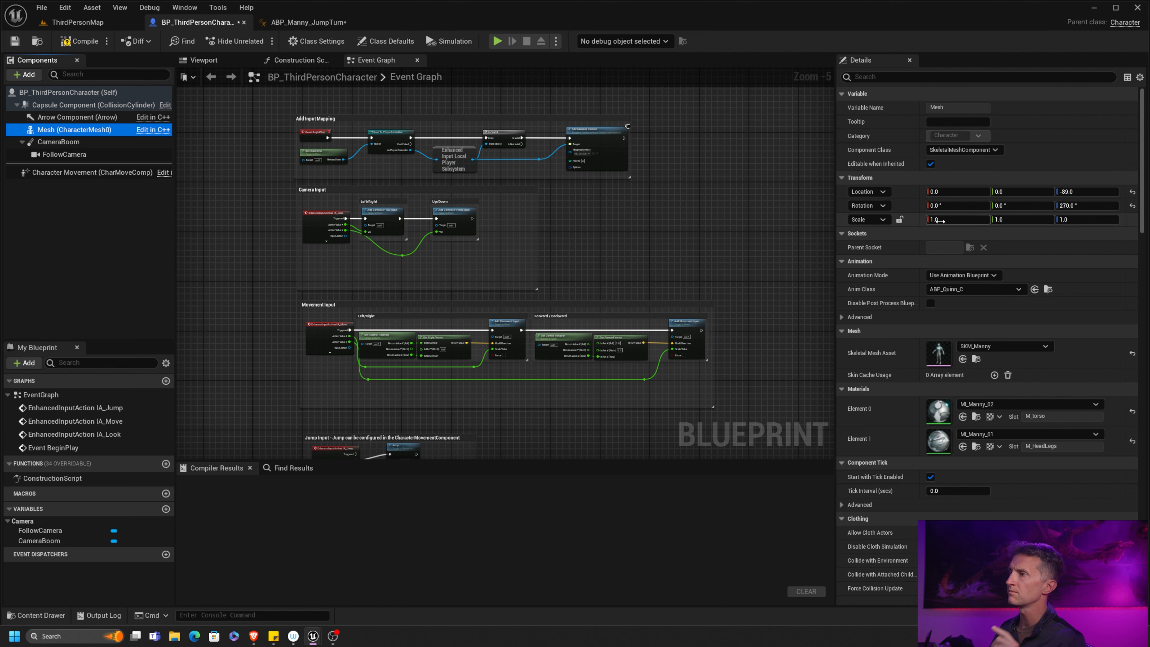
pyautogui.click(1009, 292)
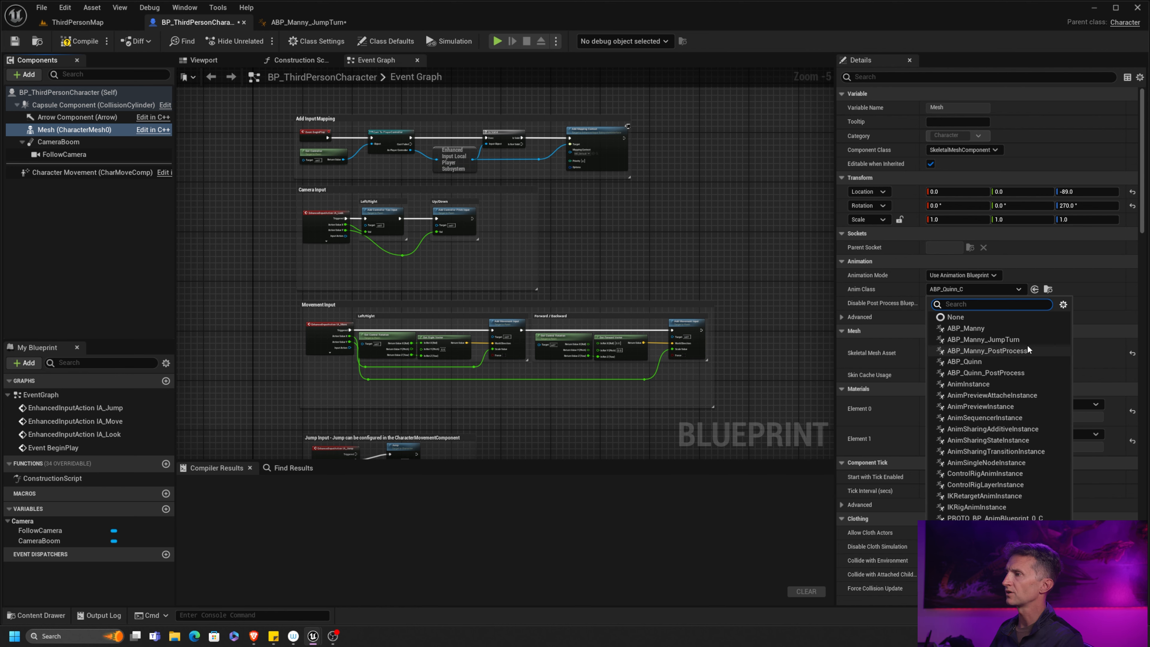
pyautogui.click(998, 337)
pyautogui.click(79, 40)
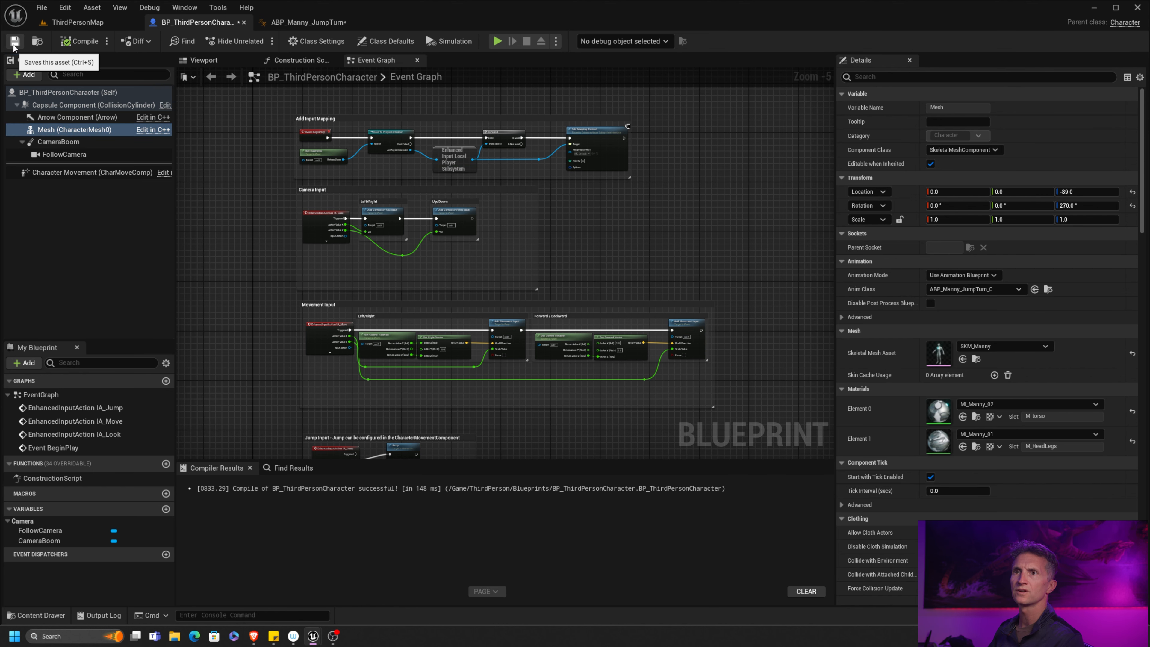
# Play ThirdPersonMap and rotate the camera around the character to check the printed yaw, and stop the session.
pyautogui.click(77, 22)
pyautogui.click(256, 40)
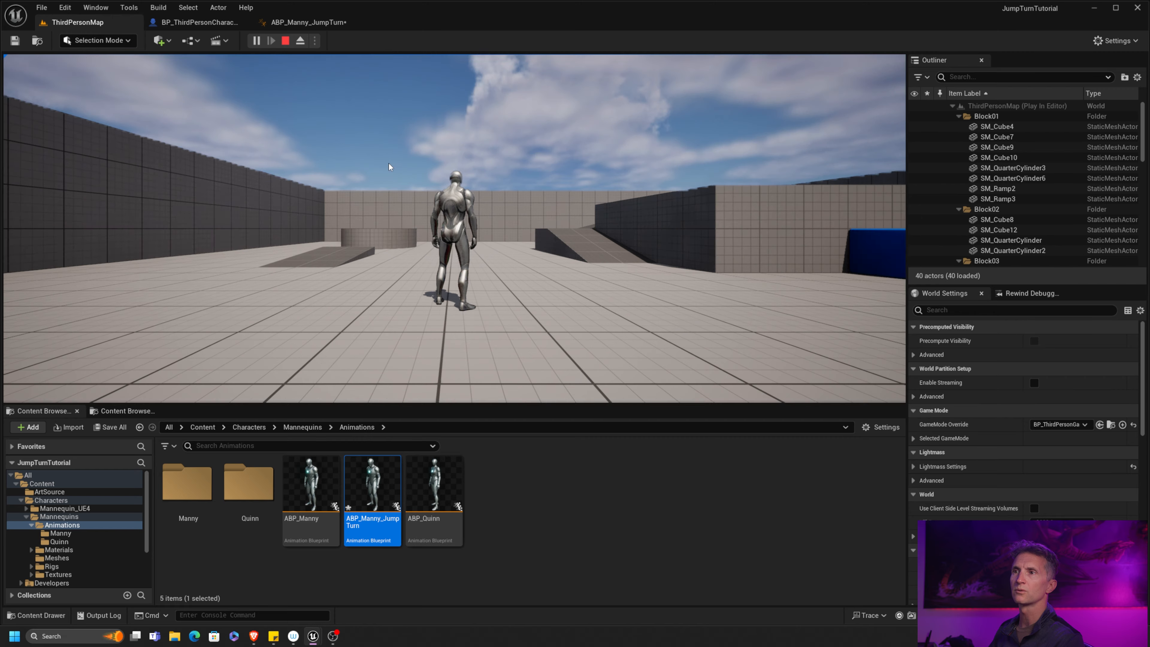
pyautogui.click(444, 186)
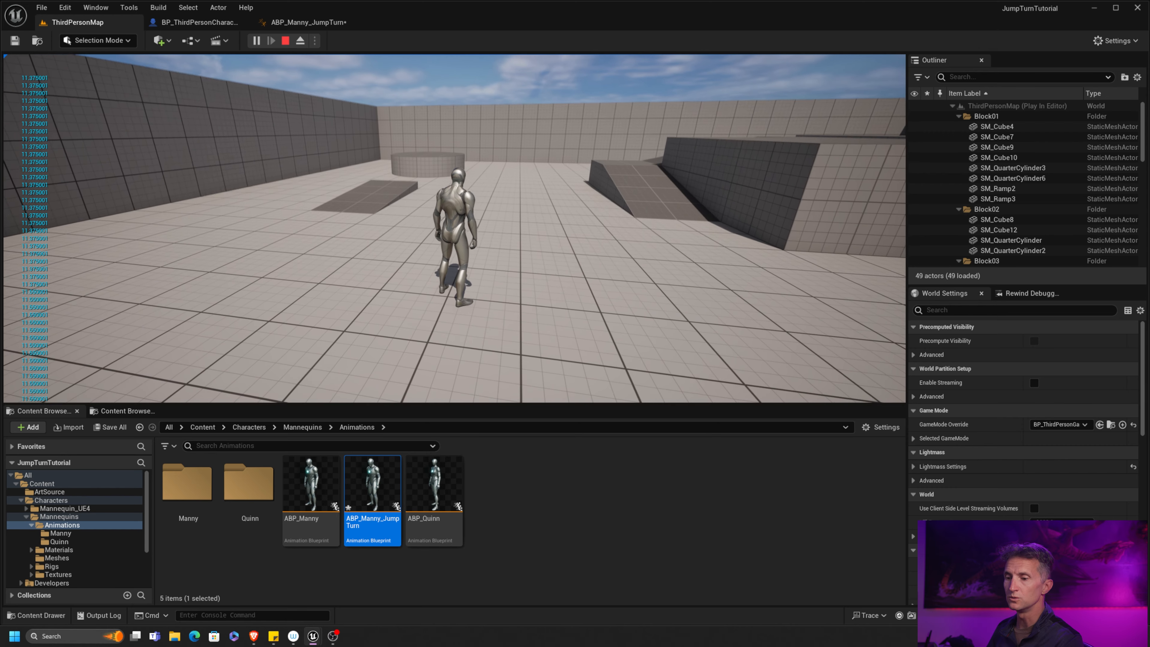
pyautogui.press('Escape')
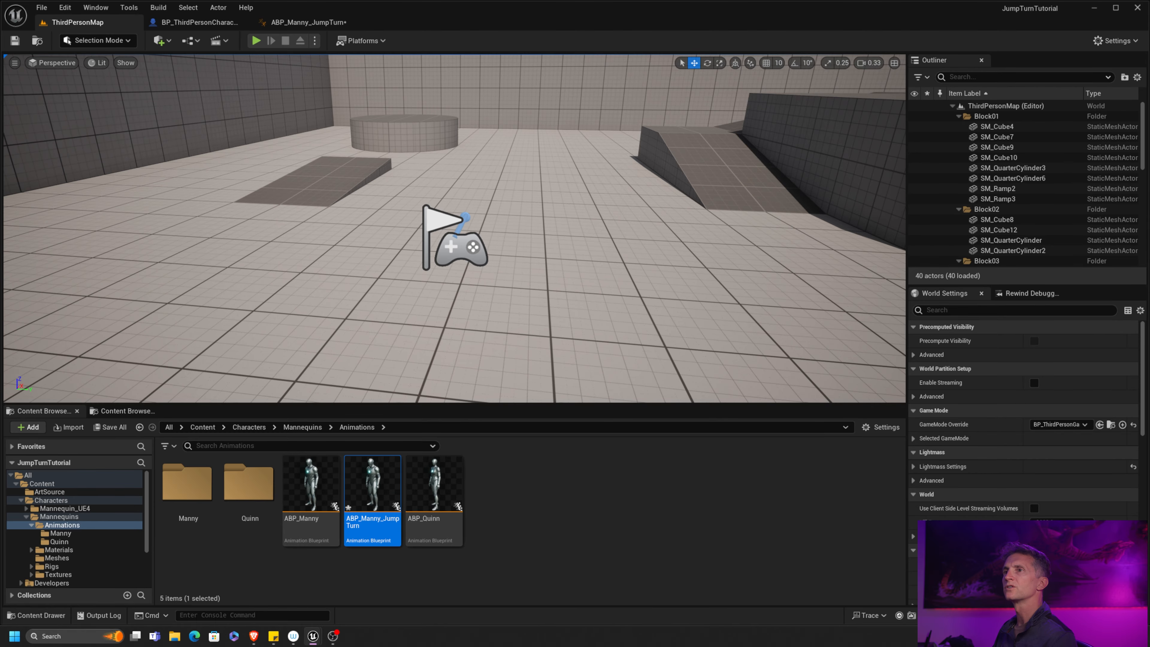
# In the ABP_Manny_JumpTurn Event Graph, add an Is Valid macro node fed by Get Controller's Return Value and position it above.
pyautogui.click(308, 22)
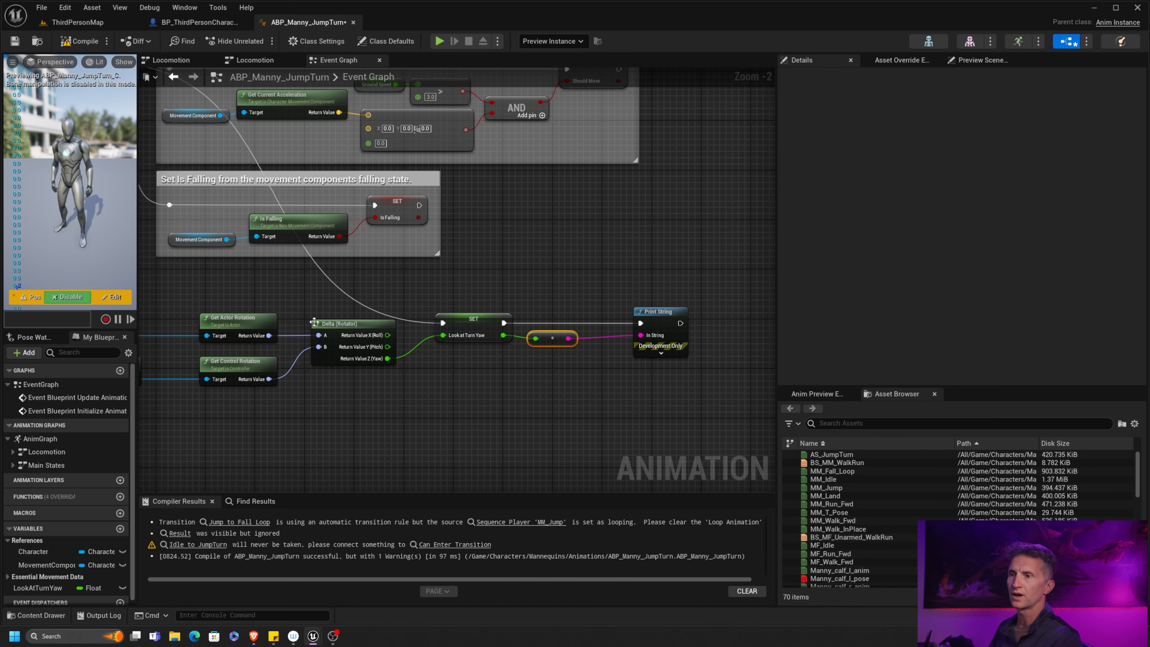
pyautogui.moveTo(314, 322); pyautogui.dragTo(595, 296, button='right')
pyautogui.scroll(1, 444, 301)
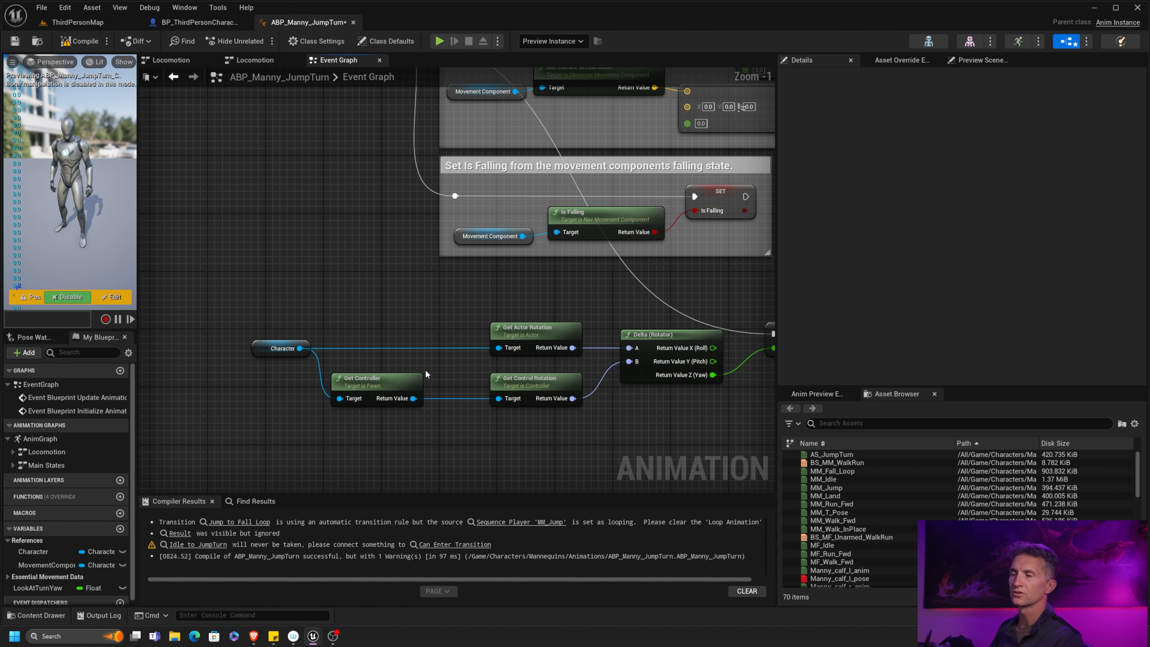
pyautogui.moveTo(414, 398); pyautogui.dragTo(419, 290)
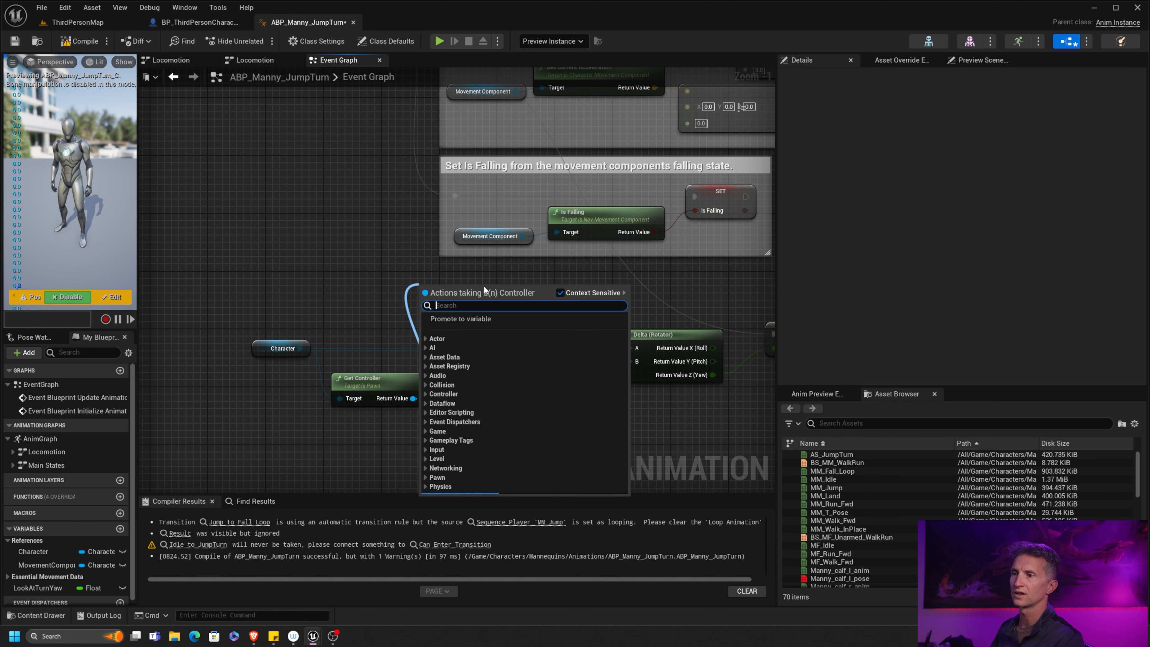
pyautogui.write('issva')
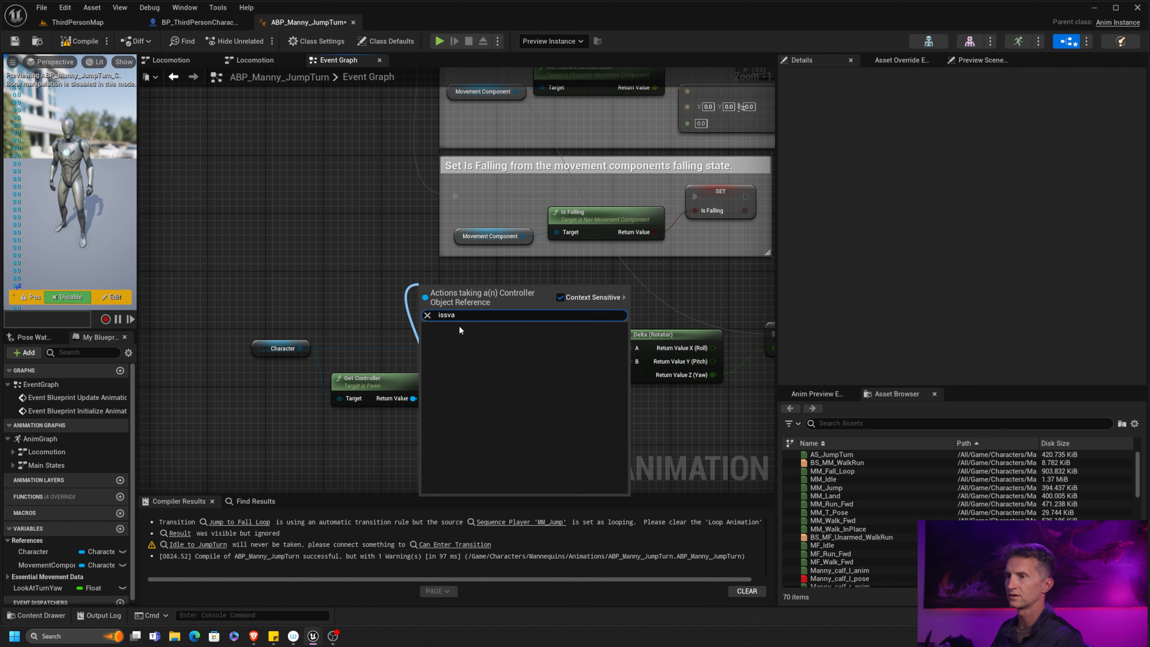
pyautogui.press('BackSpace')
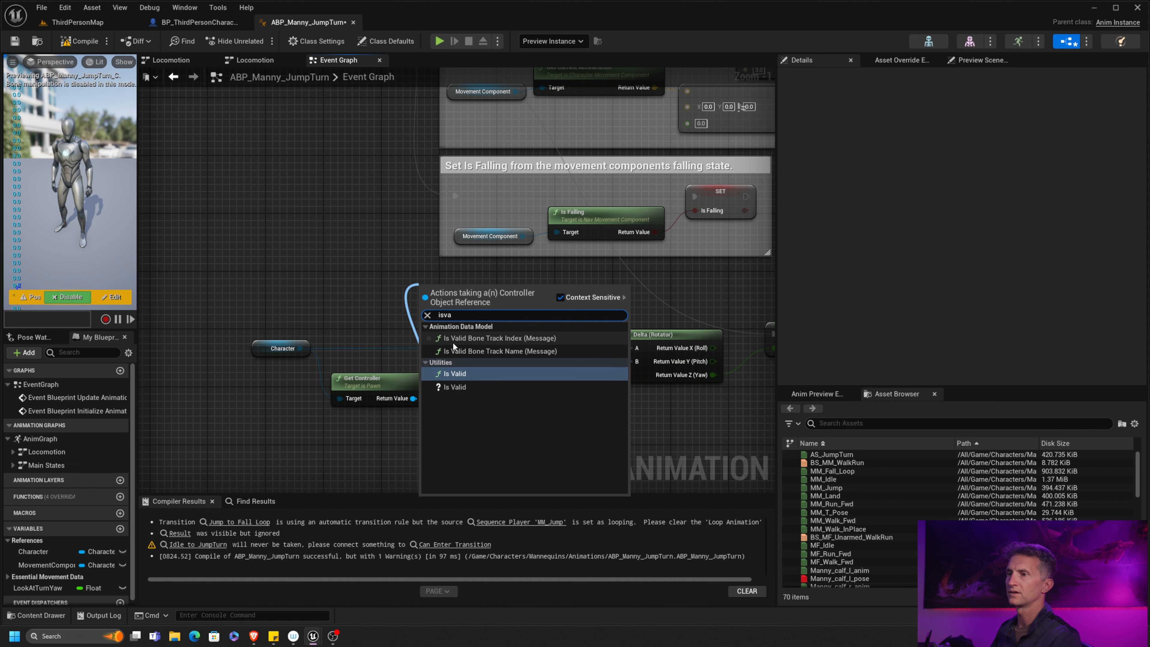
pyautogui.click(453, 386)
pyautogui.moveTo(474, 287); pyautogui.dragTo(503, 274)
# Reroute the execution wire through Is Valid into the LookAtTurnYaw SET node, and align the SET, conversion and Print String nodes with it.
pyautogui.moveTo(650, 312); pyautogui.dragTo(578, 297, button='right')
pyautogui.moveTo(700, 322)
pyautogui.keyDown('ctrl'); pyautogui.mouseDown()
pyautogui.moveTo(384, 270)
pyautogui.moveTo(703, 319)
pyautogui.mouseUp(); pyautogui.keyUp('ctrl')
pyautogui.moveTo(725, 286); pyautogui.dragTo(446, 293, button='right')
pyautogui.moveTo(453, 298); pyautogui.dragTo(713, 365)
pyautogui.moveTo(477, 322); pyautogui.dragTo(469, 280)
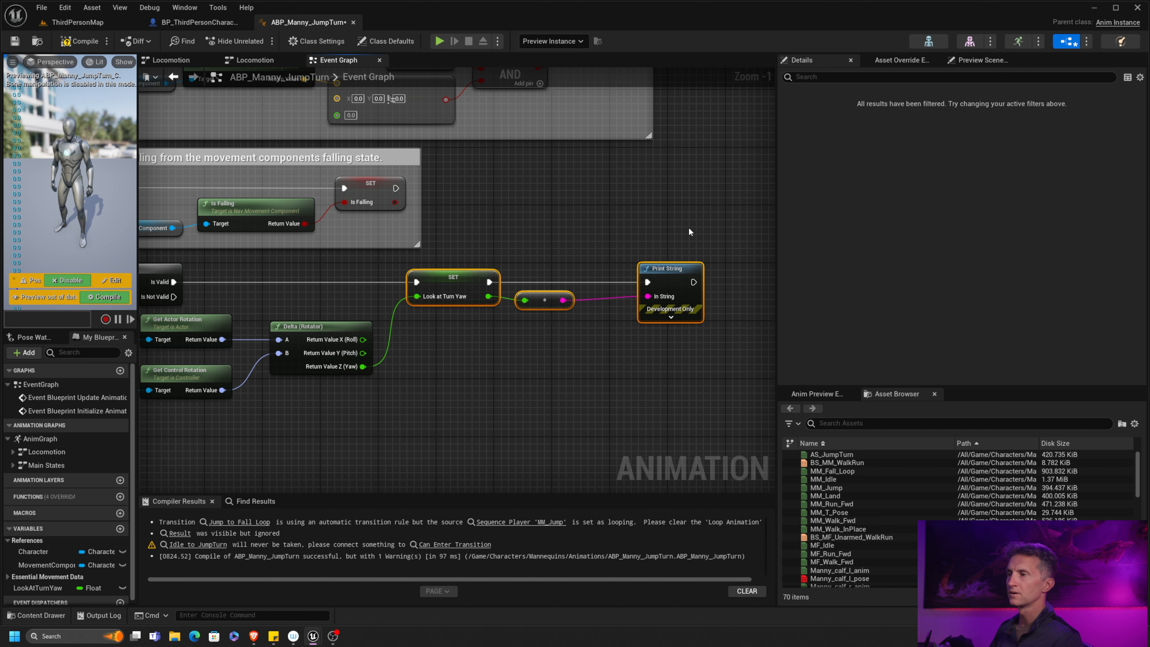
# Move the Print String node closer to the conversion node, and compile and save the animation blueprint.
pyautogui.click(673, 272)
pyautogui.moveTo(675, 273); pyautogui.dragTo(631, 267)
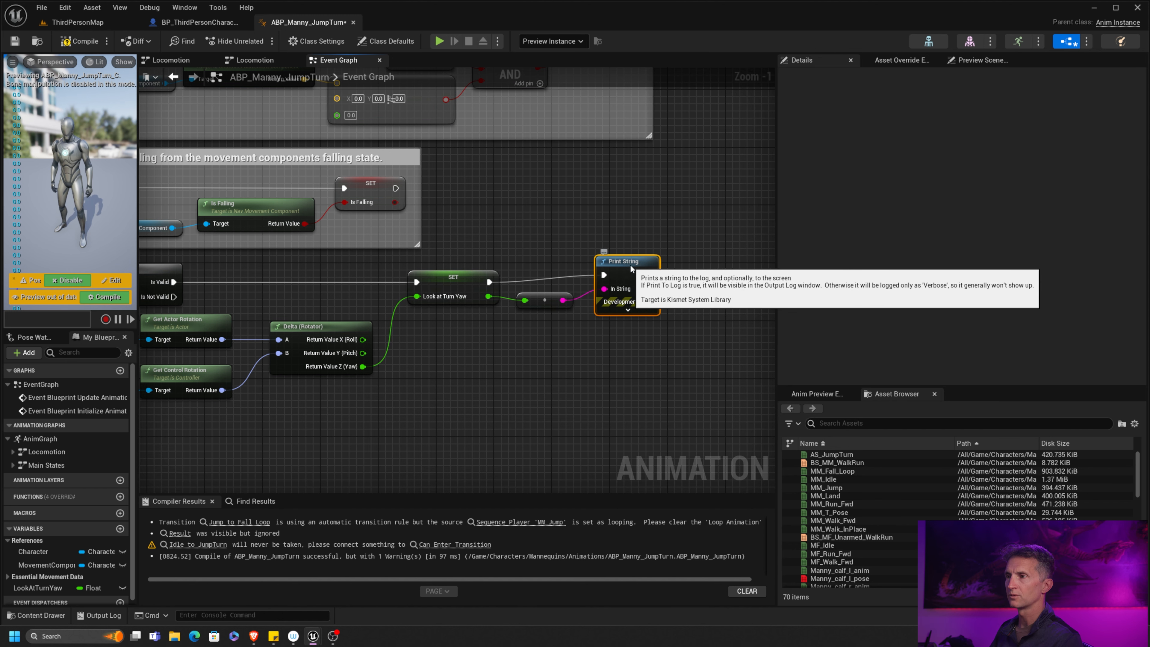
pyautogui.click(79, 41)
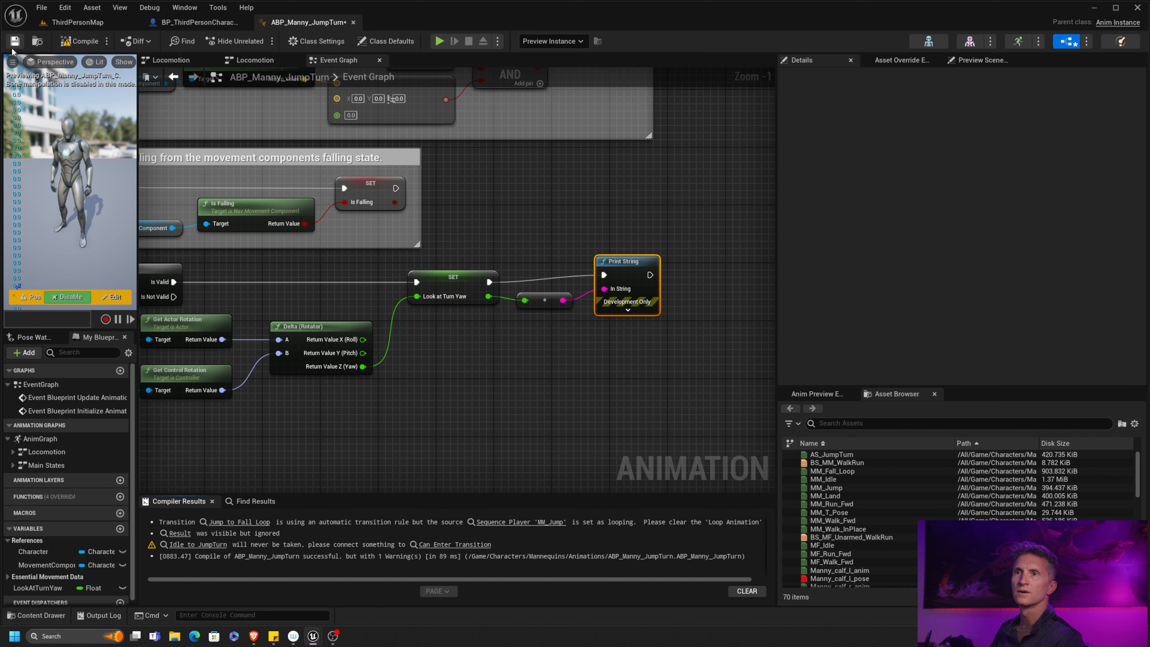
pyautogui.click(12, 47)
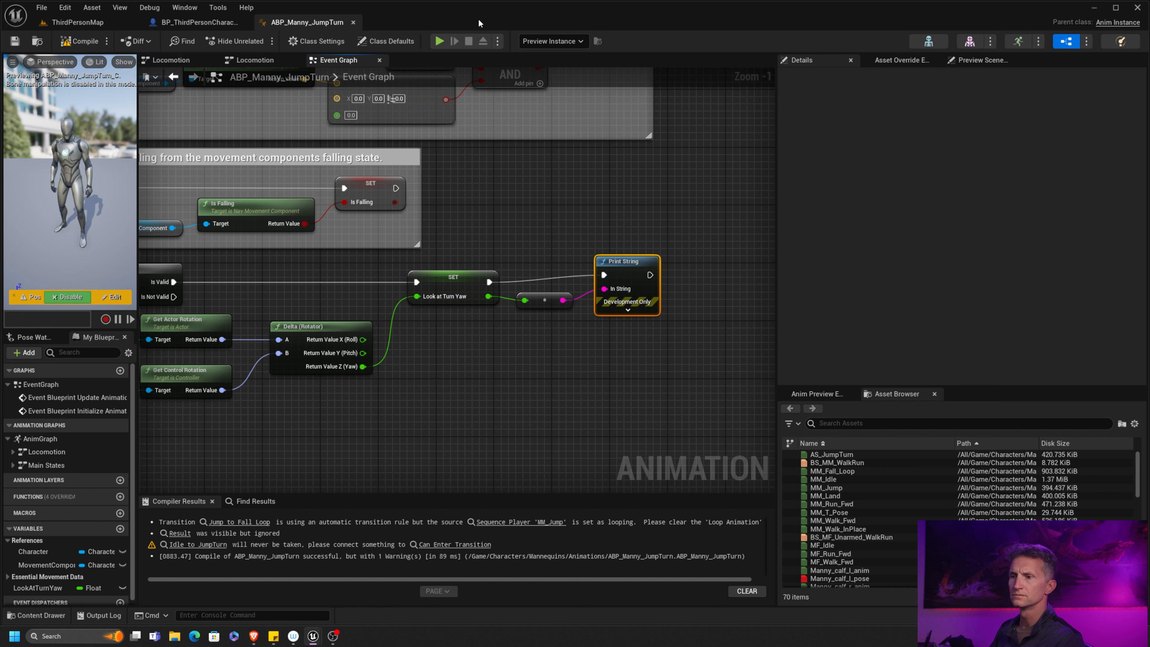
# Close the duplicate Locomotion graph and deselect the JumpTurn state in the remaining one.
pyautogui.click(257, 63)
pyautogui.click(295, 62)
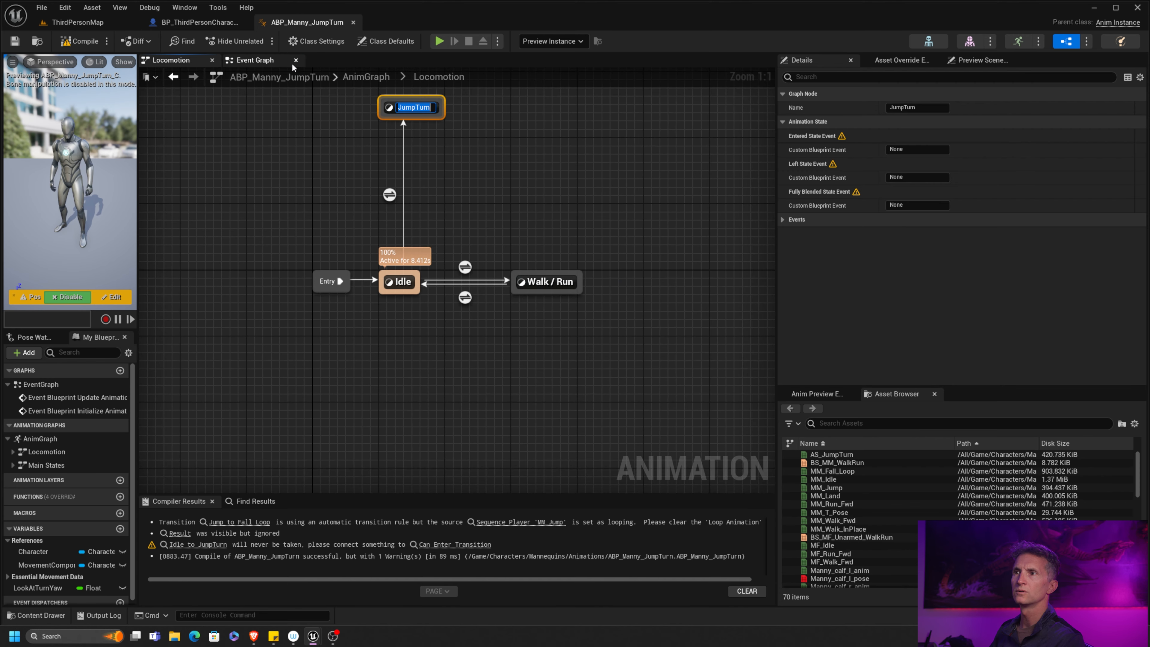
pyautogui.click(488, 173)
pyautogui.moveTo(497, 154); pyautogui.dragTo(463, 225, button='right')
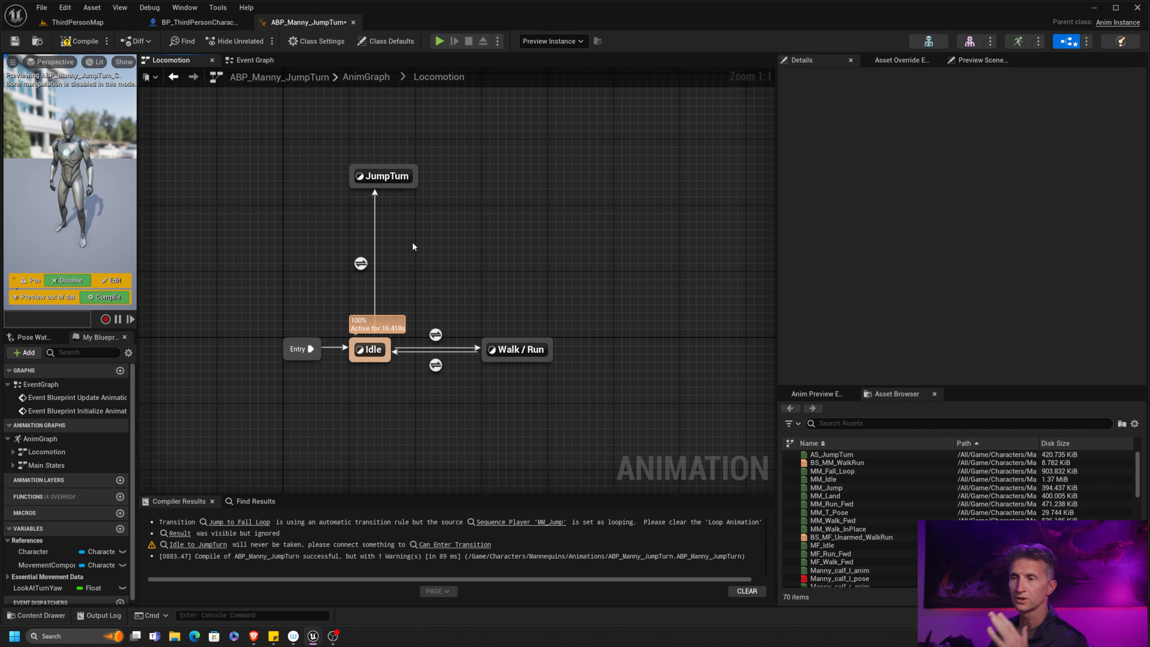
# Open the Idle to JumpTurn transition rule and add a LookAtTurnYaw getter feeding a new Greater (>) node.
pyautogui.click(361, 264)
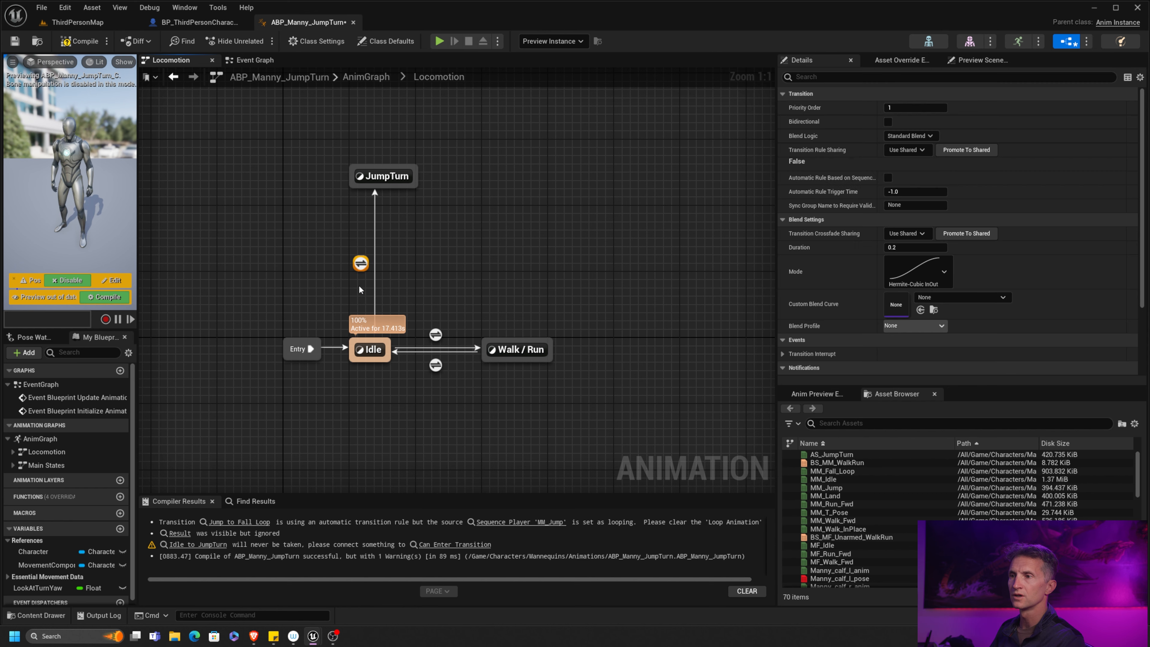
pyautogui.doubleClick(361, 264)
pyautogui.moveTo(289, 256); pyautogui.dragTo(326, 255, button='right')
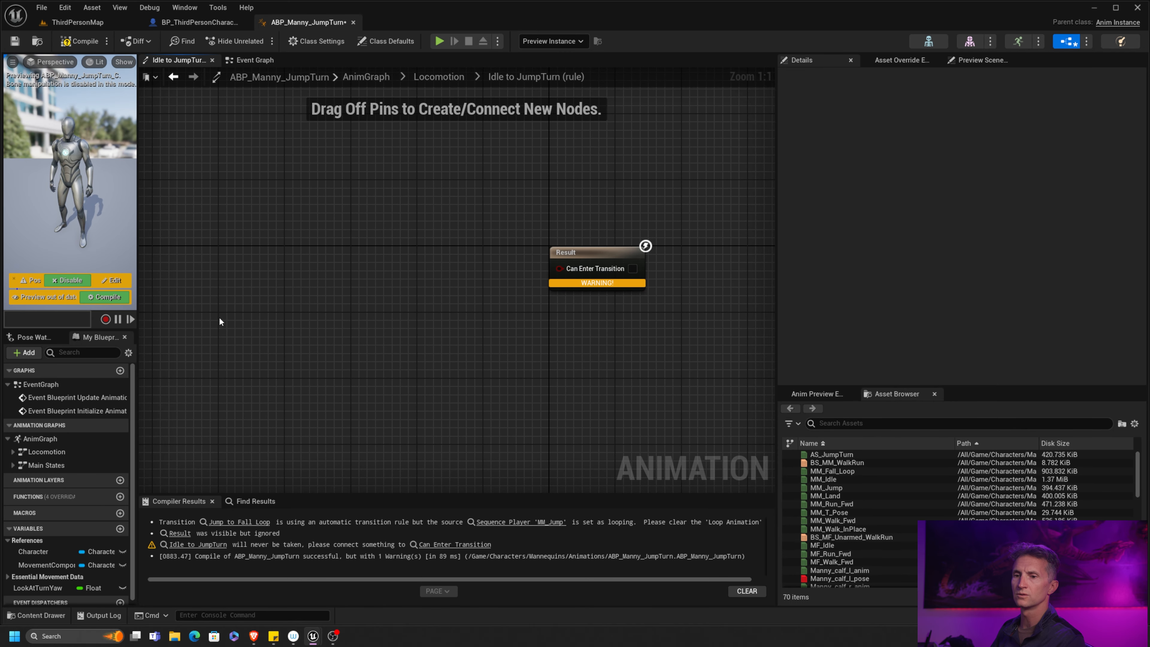
pyautogui.moveTo(29, 588); pyautogui.dragTo(384, 280)
pyautogui.click(259, 322)
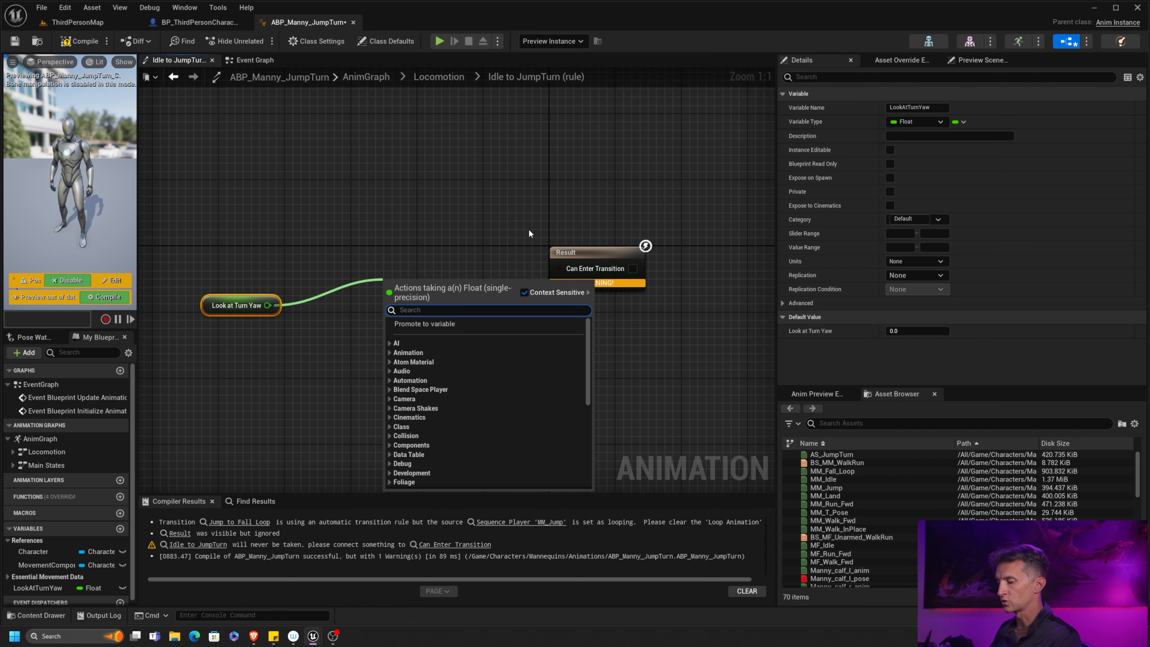
pyautogui.write('>')
pyautogui.click(430, 342)
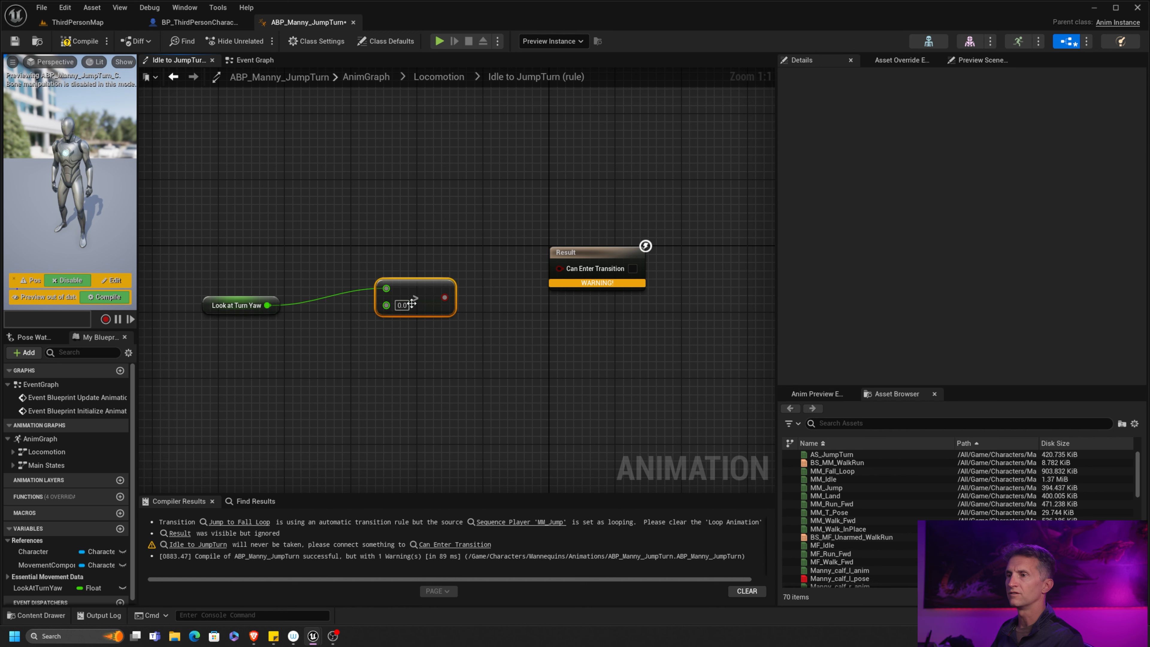
# Set the Greater node's comparison value to 80, connect its output to Can Enter Transition, and straighten the node row.
pyautogui.click(403, 305)
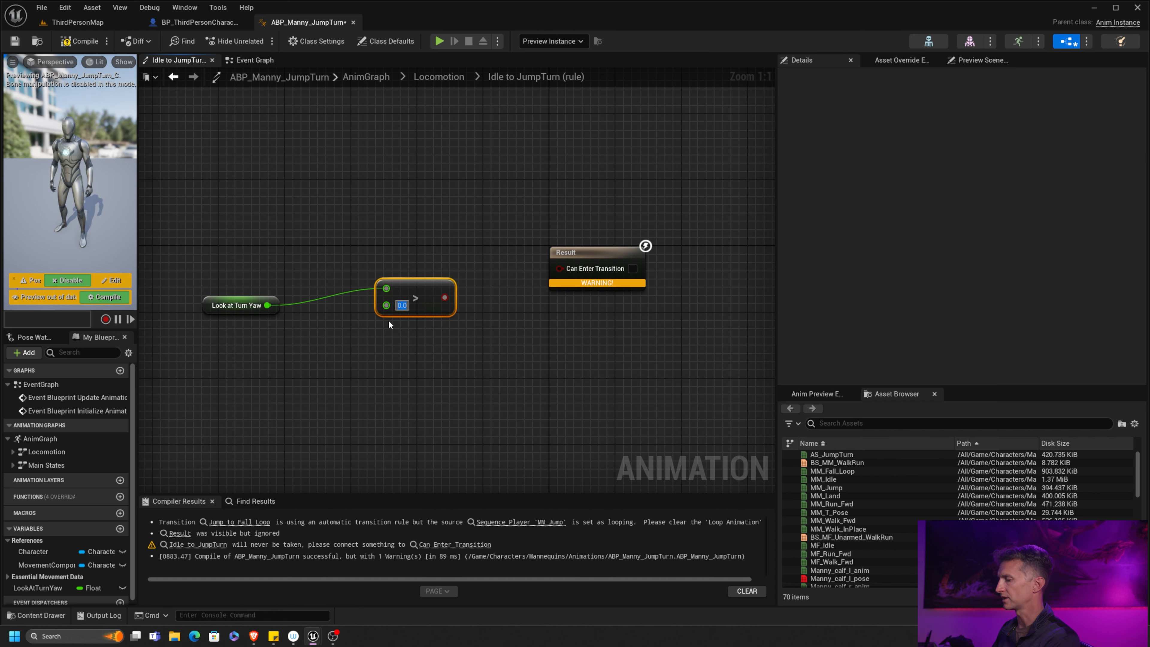
pyautogui.write('80')
pyautogui.moveTo(447, 297); pyautogui.dragTo(564, 270)
pyautogui.press('q')
pyautogui.moveTo(204, 271); pyautogui.dragTo(454, 251)
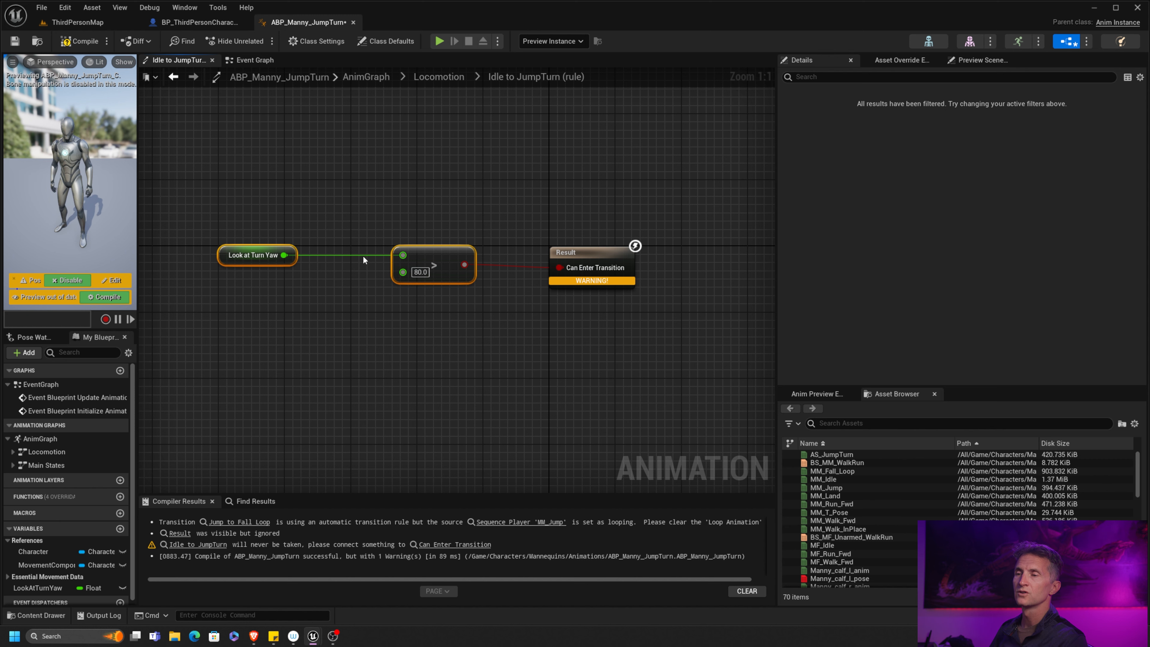
# Insert an Absolute (Float) node between the LookAtTurnYaw getter and the Greater node, and line the nodes up.
pyautogui.moveTo(284, 257); pyautogui.dragTo(330, 209)
pyautogui.write('a')
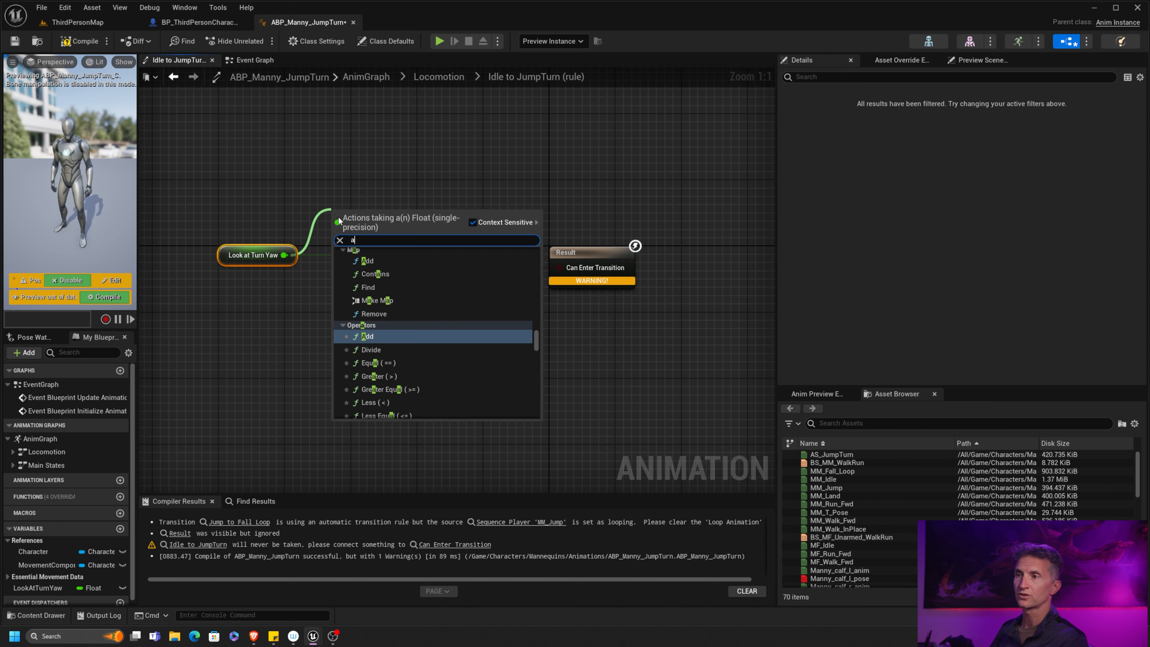
pyautogui.write('bs')
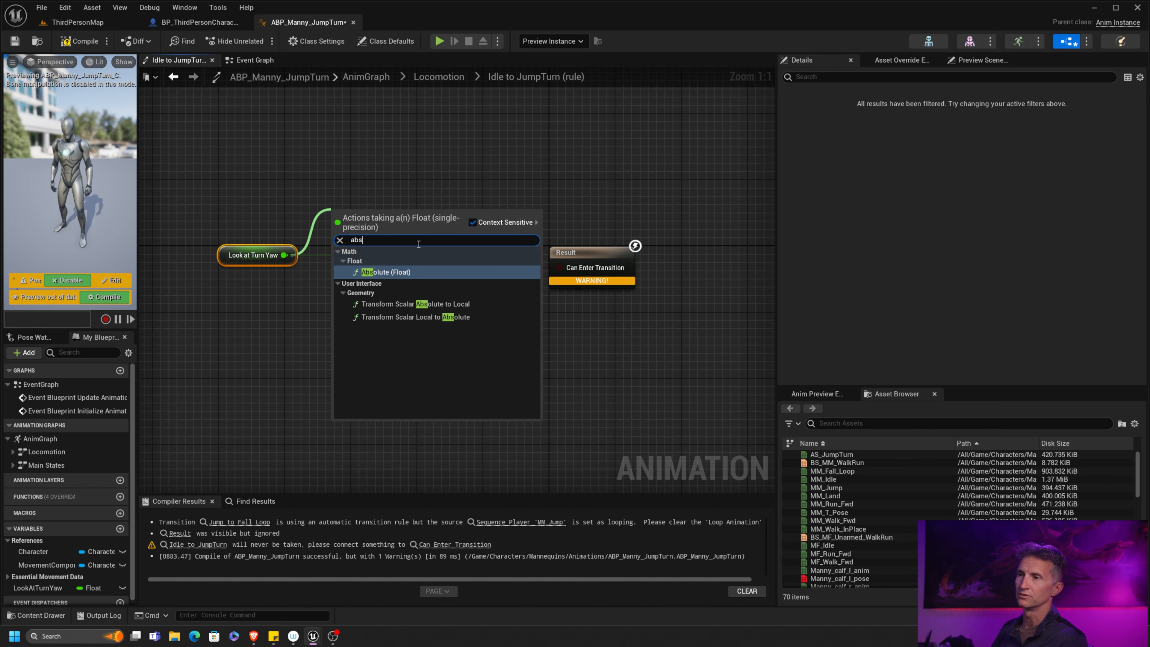
pyautogui.click(394, 272)
pyautogui.moveTo(400, 214); pyautogui.dragTo(403, 256)
pyautogui.moveTo(254, 255); pyautogui.dragTo(220, 255)
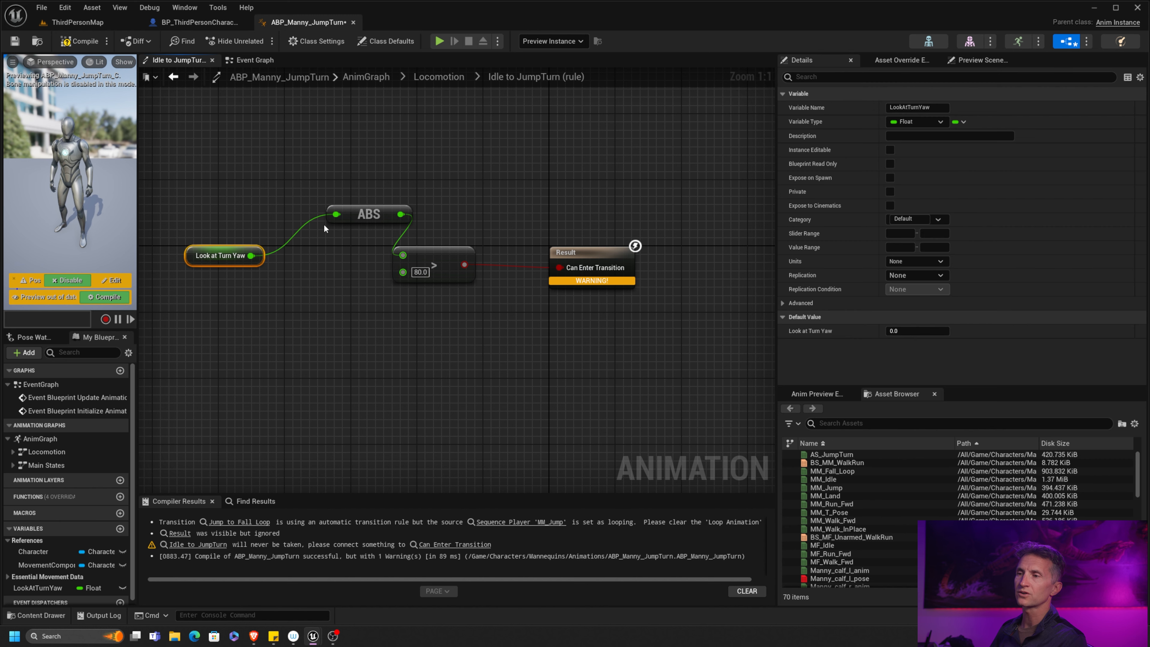
pyautogui.moveTo(348, 217); pyautogui.dragTo(307, 257)
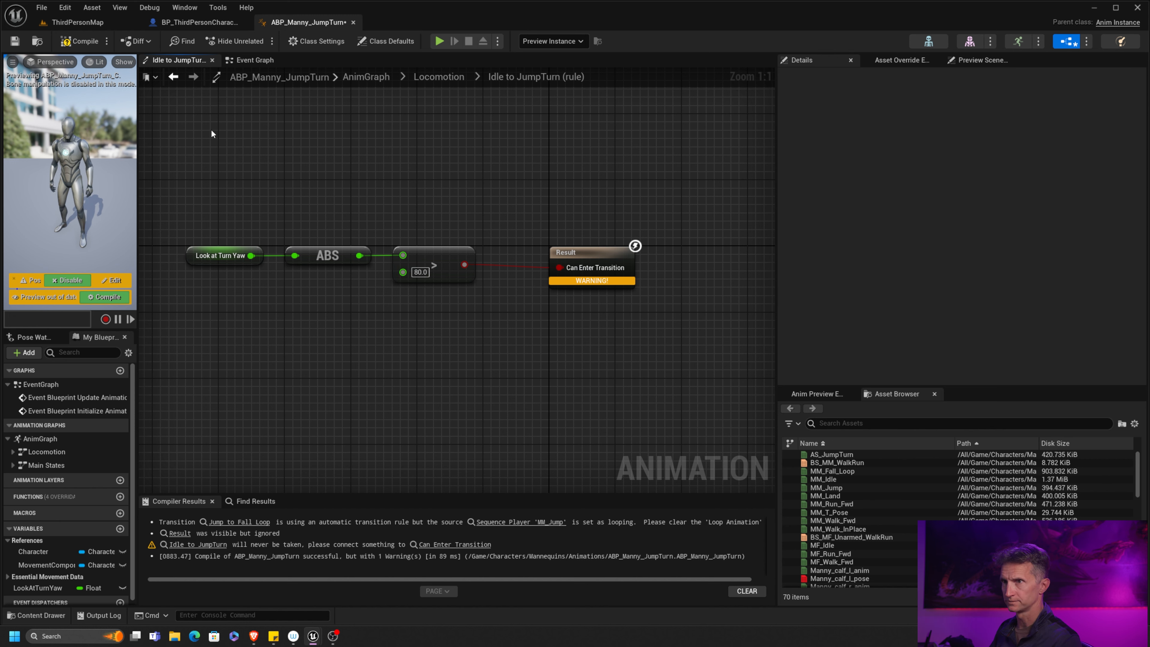
# Compile the animation blueprint, play ThirdPersonMap to test the transition rule, and stop the session.
pyautogui.click(85, 42)
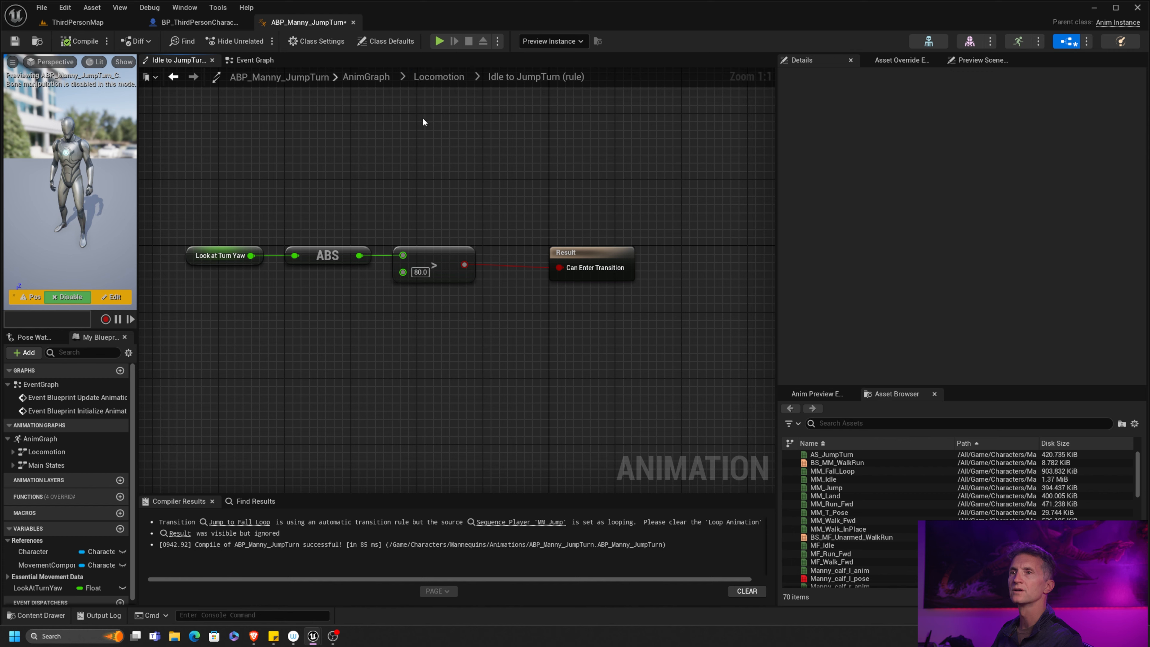
pyautogui.click(96, 24)
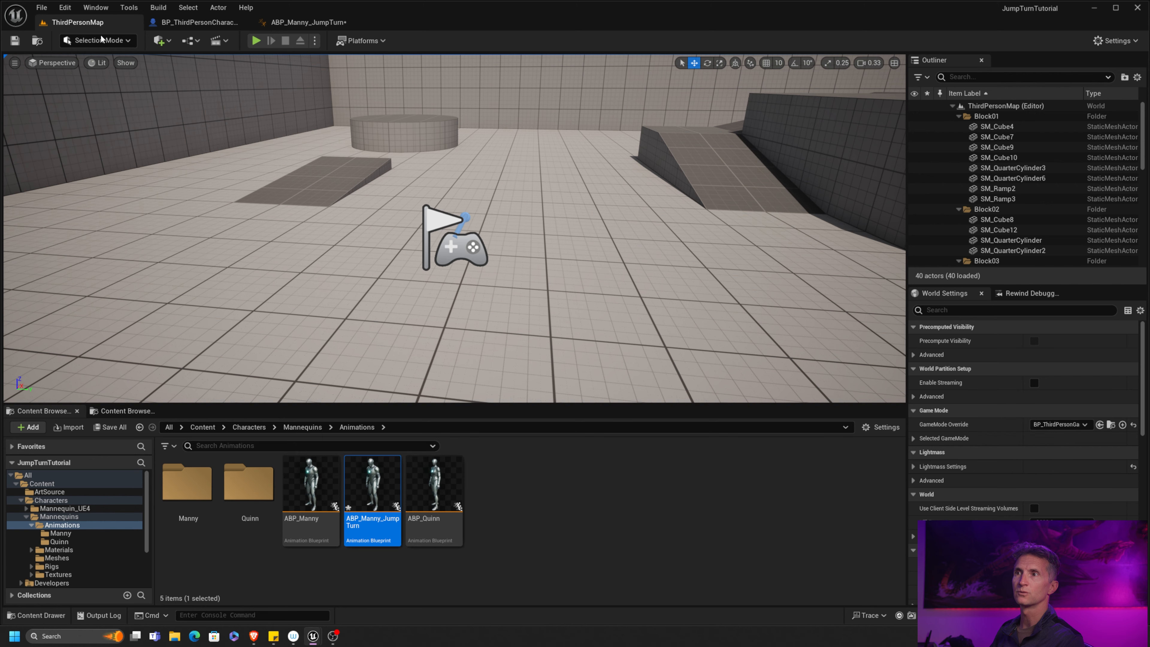
pyautogui.click(256, 40)
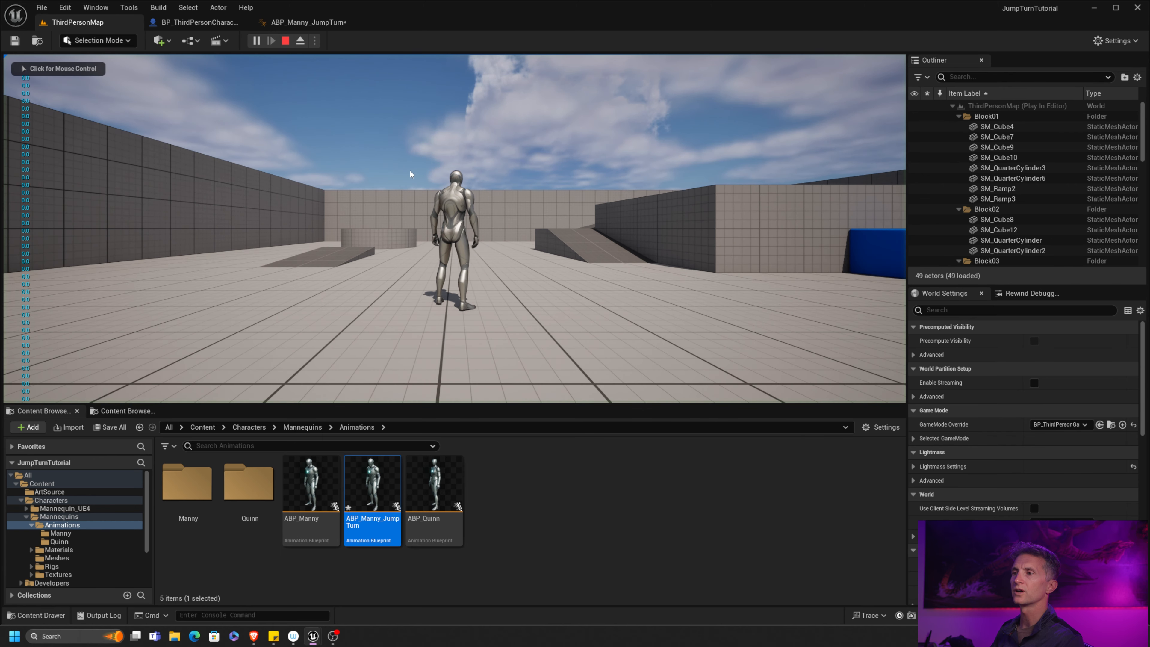
pyautogui.press('Escape')
# Open the JumpTurn state in the Locomotion state machine and add a Sequence Player node before Output Animation Pose.
pyautogui.click(308, 23)
pyautogui.click(454, 77)
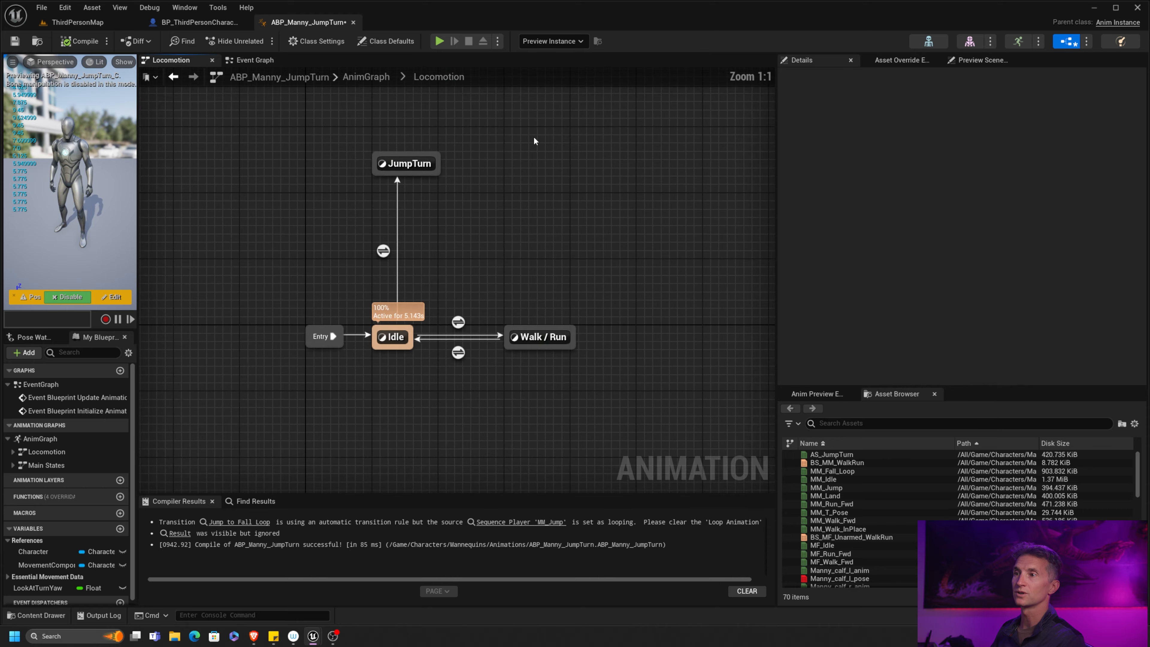
pyautogui.doubleClick(420, 184)
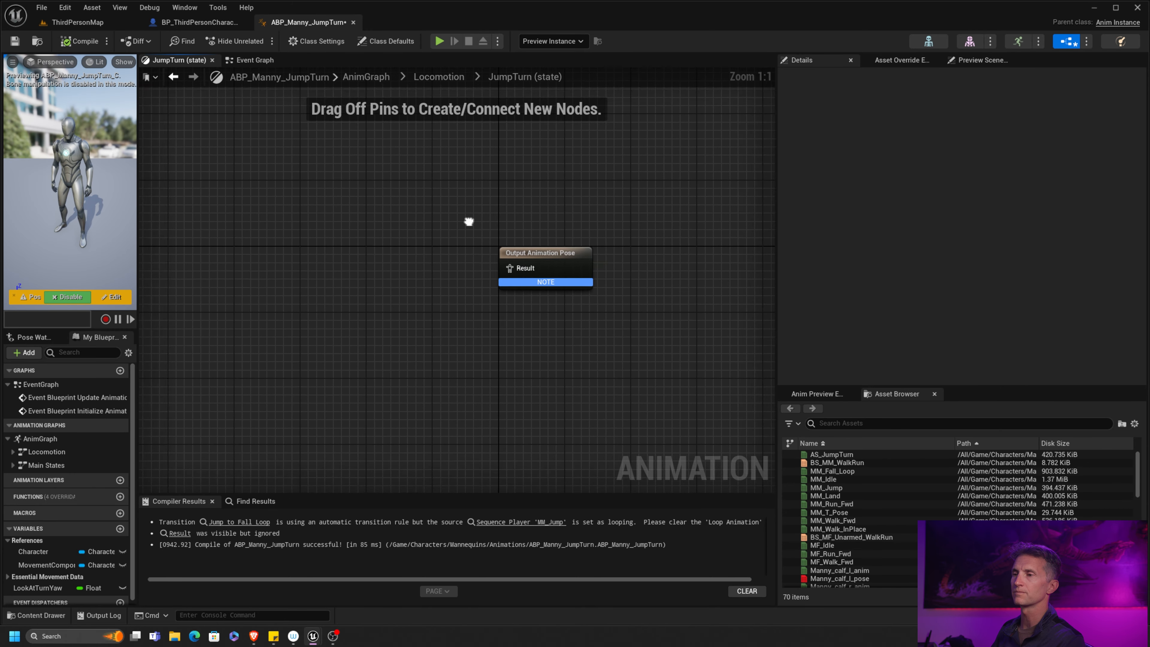
pyautogui.rightClick(305, 252)
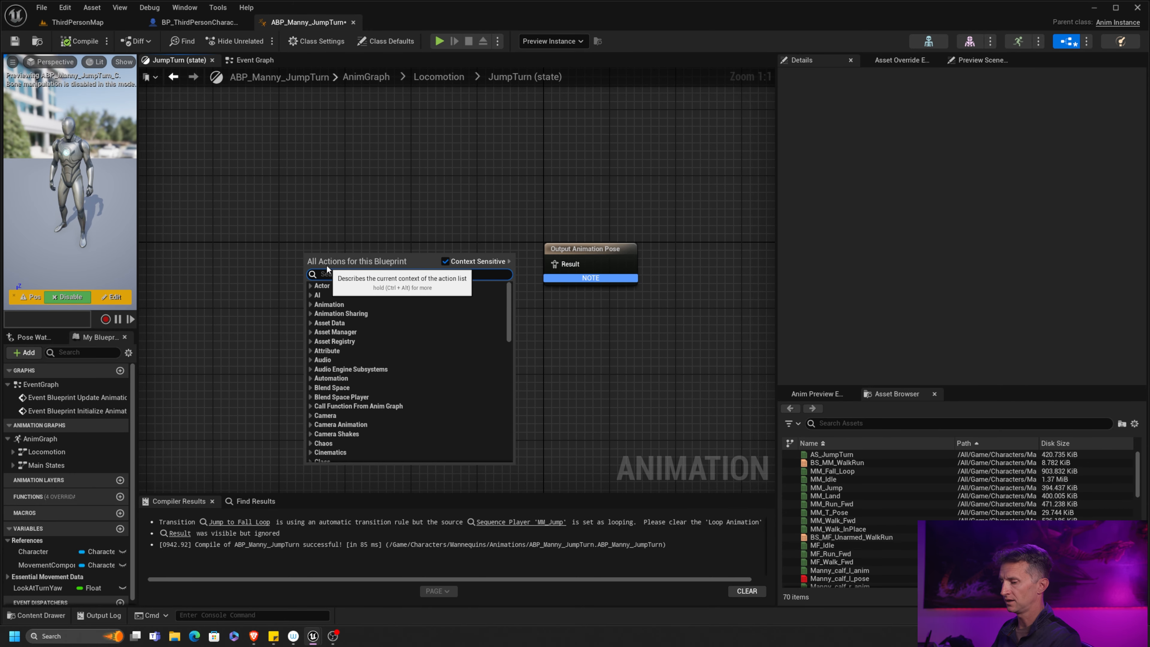
pyautogui.write('pl;')
pyautogui.press('BackSpace')
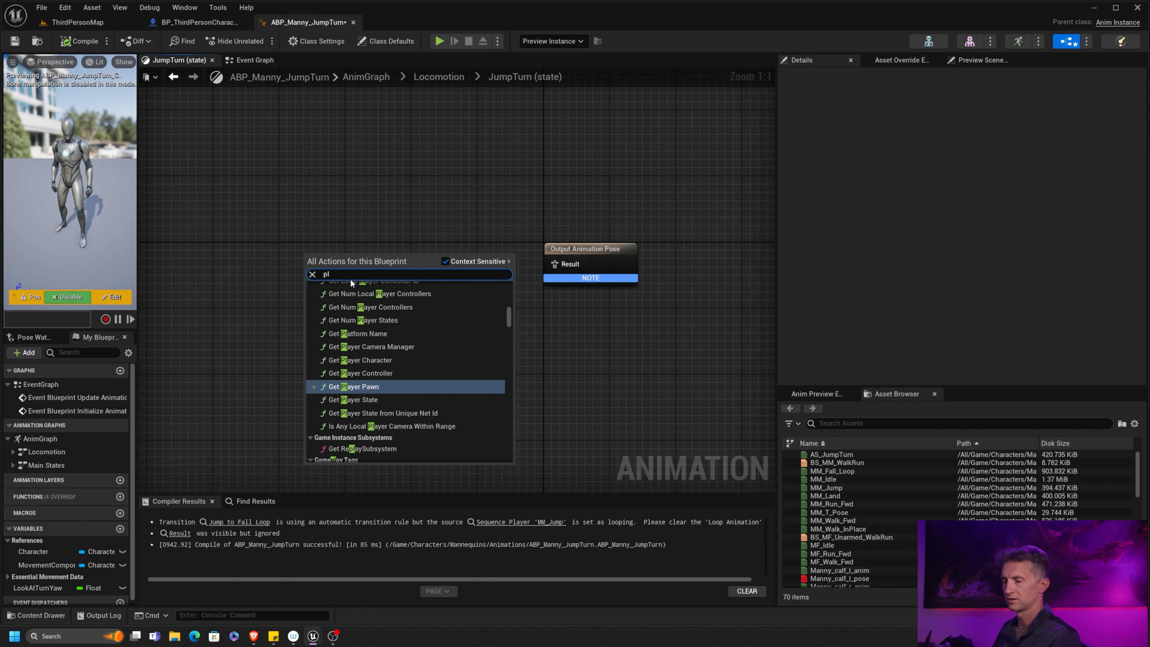
pyautogui.write('ay seq')
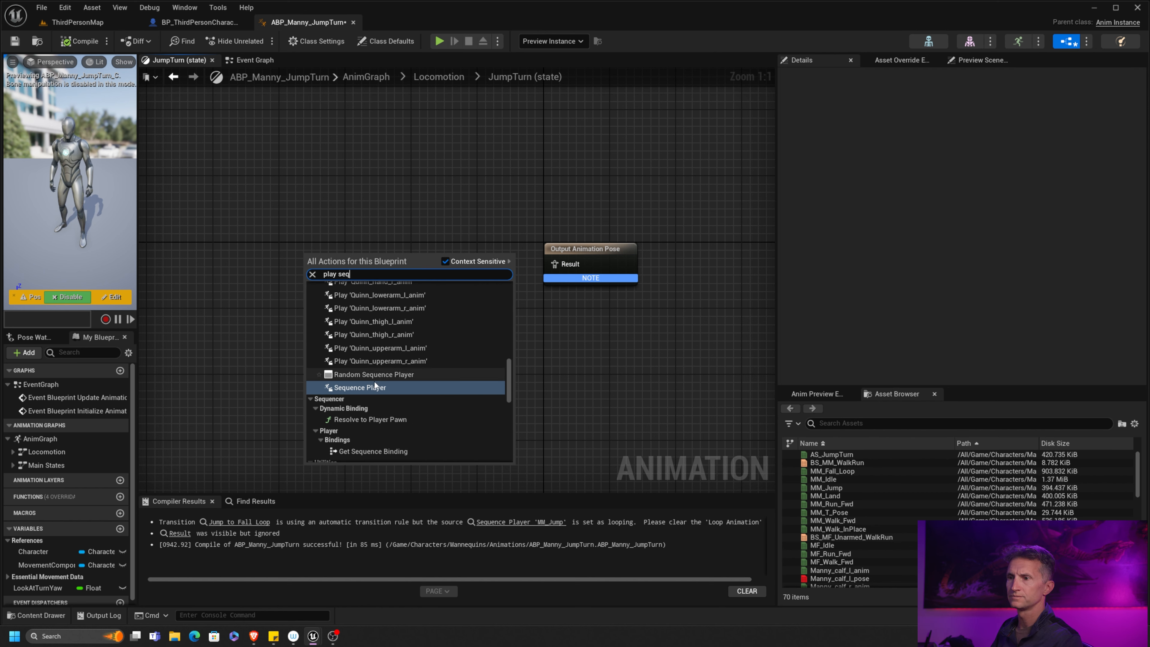
pyautogui.click(374, 376)
pyautogui.moveTo(359, 263); pyautogui.dragTo(375, 255)
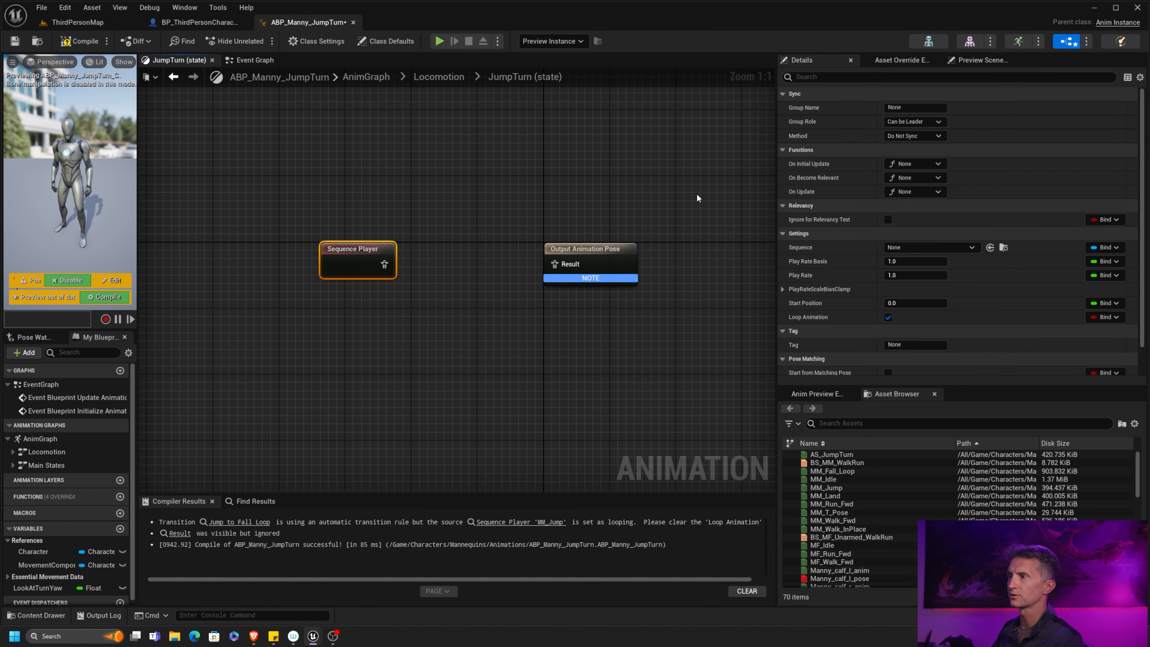
# Assign AS_JumpTurn as the Sequence Player's sequence and connect its pose to the Output Animation Pose result.
pyautogui.click(971, 248)
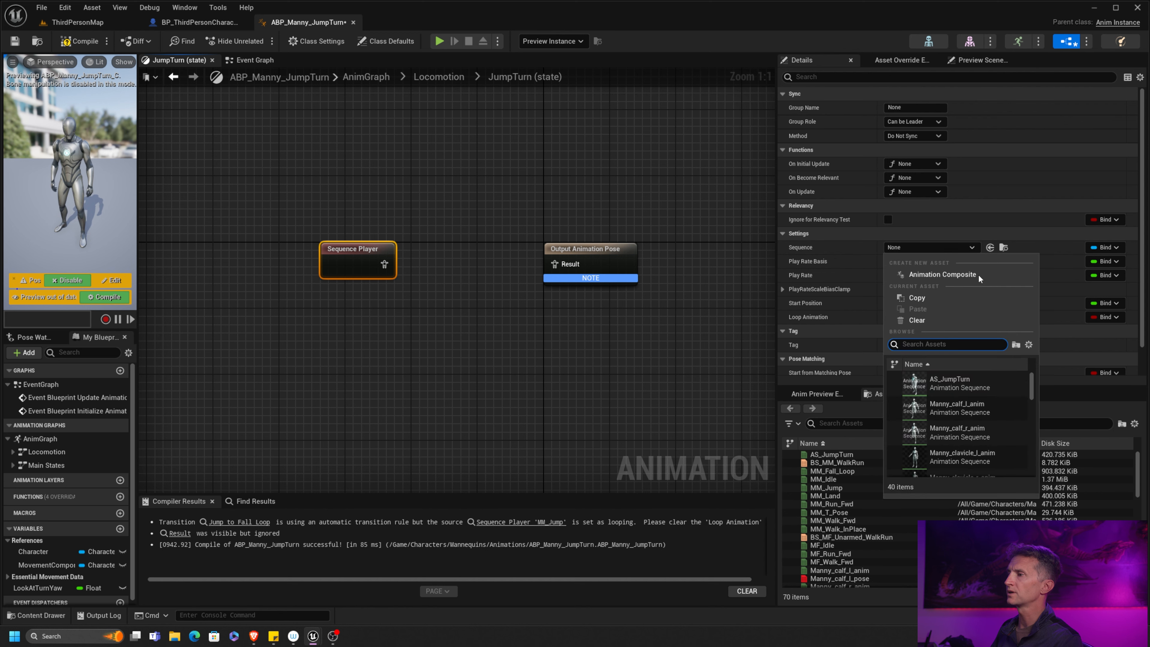
pyautogui.click(902, 378)
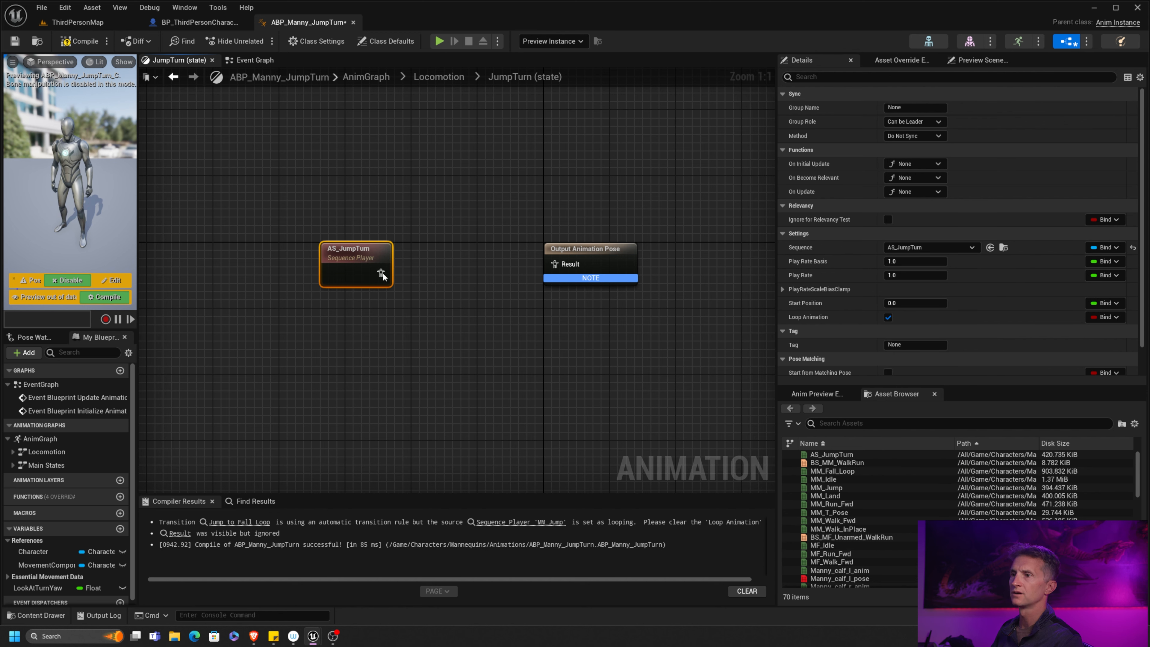
pyautogui.moveTo(382, 277); pyautogui.dragTo(553, 267)
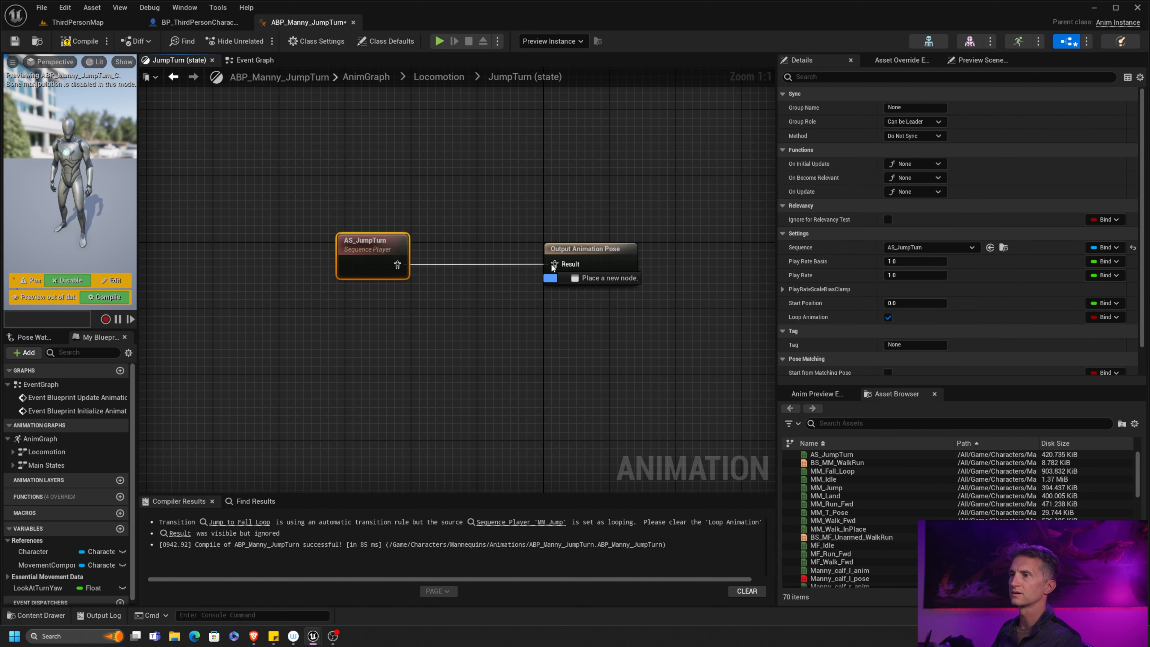
# Compile and save the animation blueprint, play ThirdPersonMap to test the jump-turn and a regular jump, and stop the session.
pyautogui.click(84, 42)
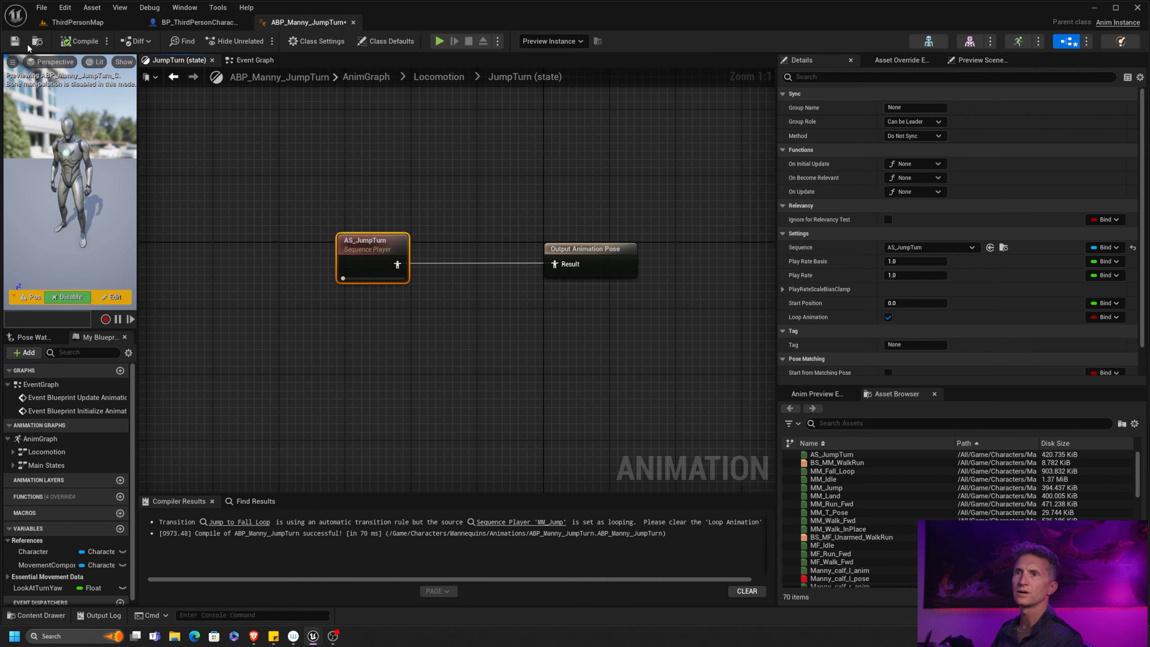
pyautogui.click(15, 42)
pyautogui.click(75, 22)
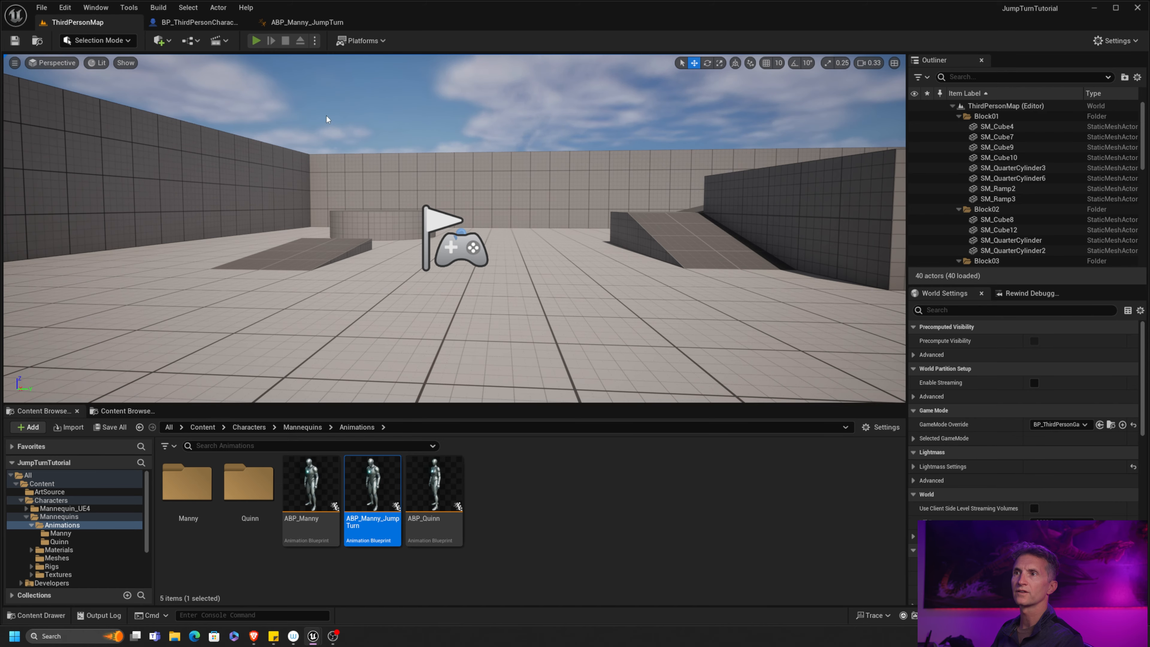
pyautogui.hotkey('alt', 'p')
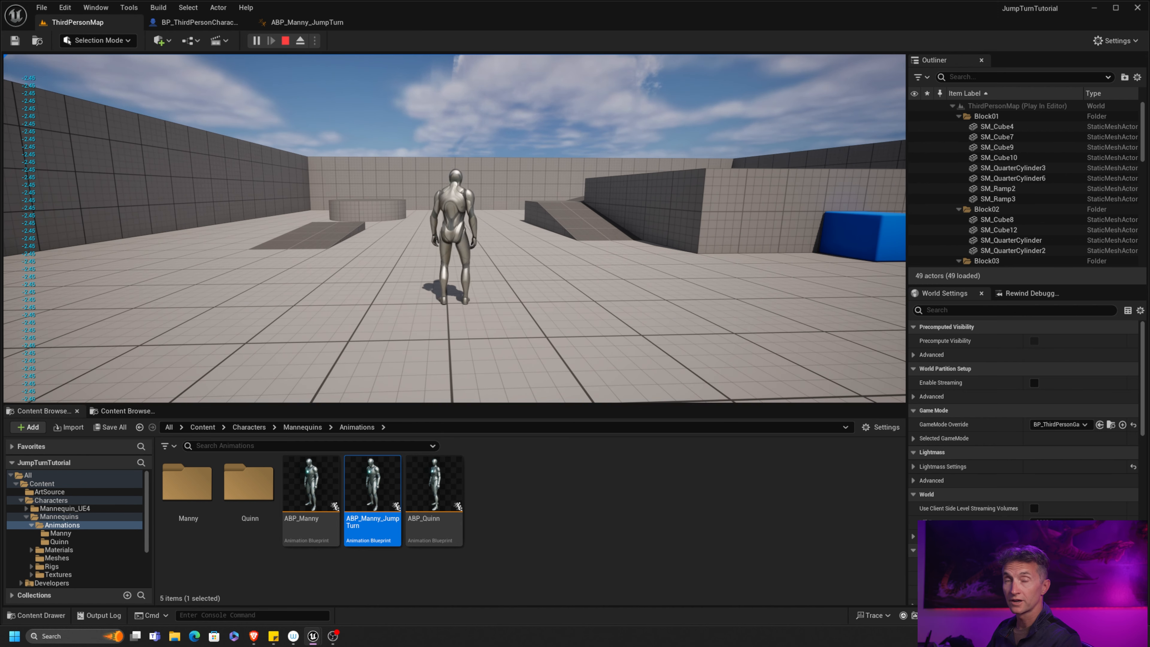
pyautogui.press('space')
pyautogui.press('space')
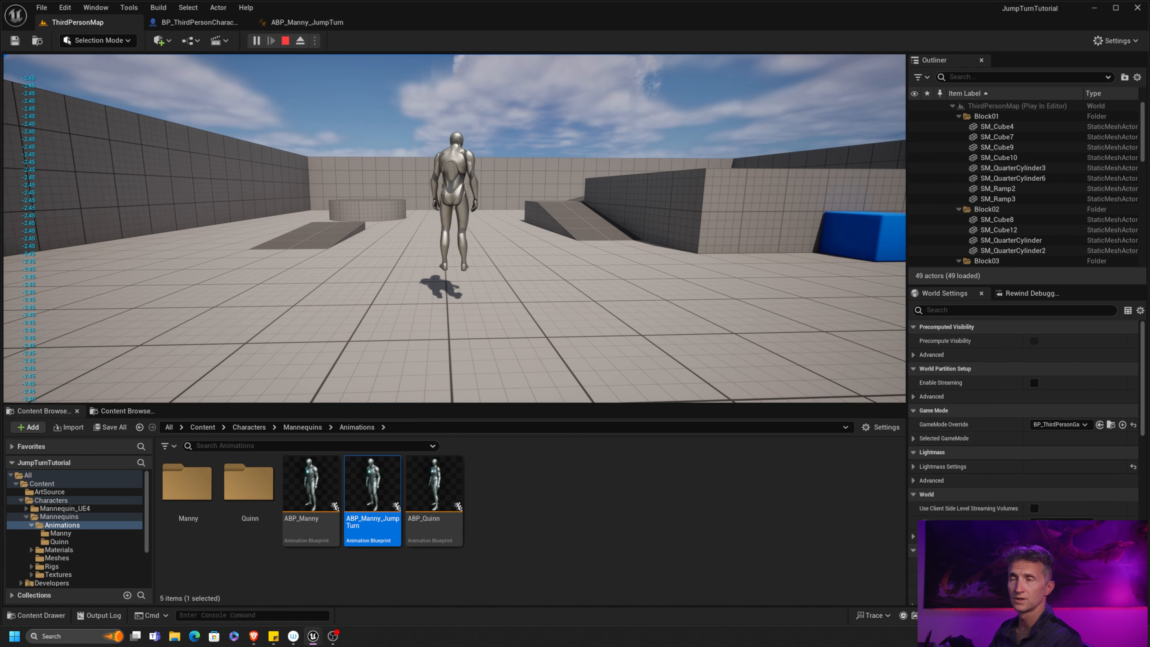
pyautogui.press('Escape')
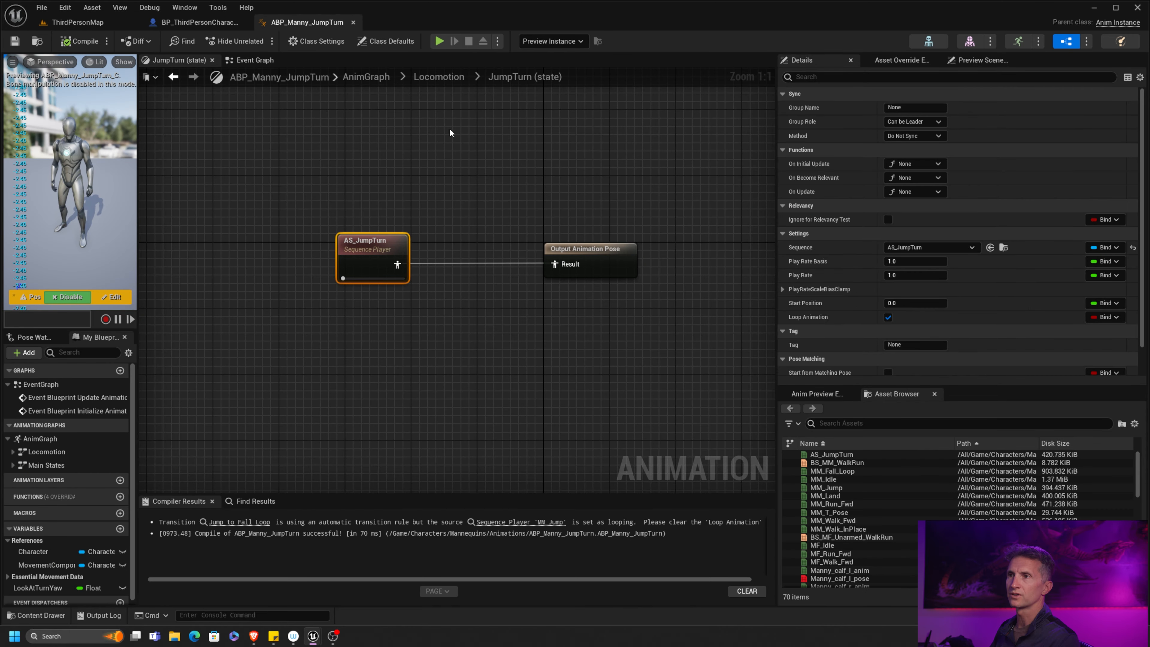
# Create a transition from JumpTurn back to Idle in Locomotion and enable its automatic rule based on the sequence player.
pyautogui.click(445, 82)
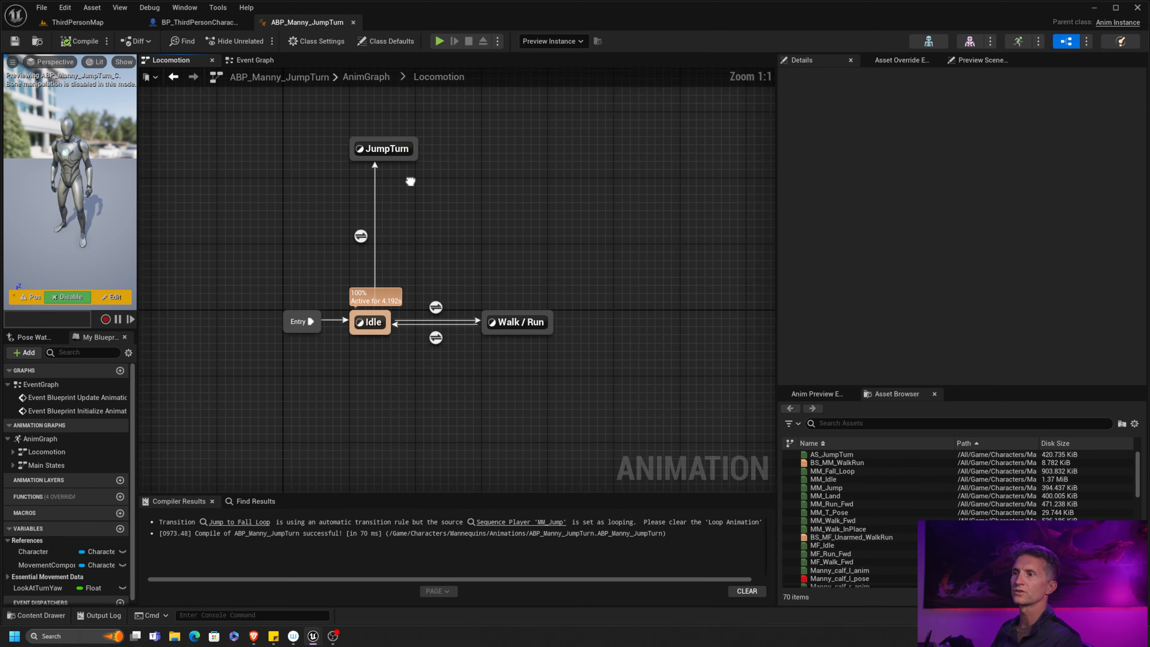
pyautogui.moveTo(405, 150); pyautogui.dragTo(481, 191)
pyautogui.moveTo(402, 269); pyautogui.dragTo(387, 299)
pyautogui.click(629, 194)
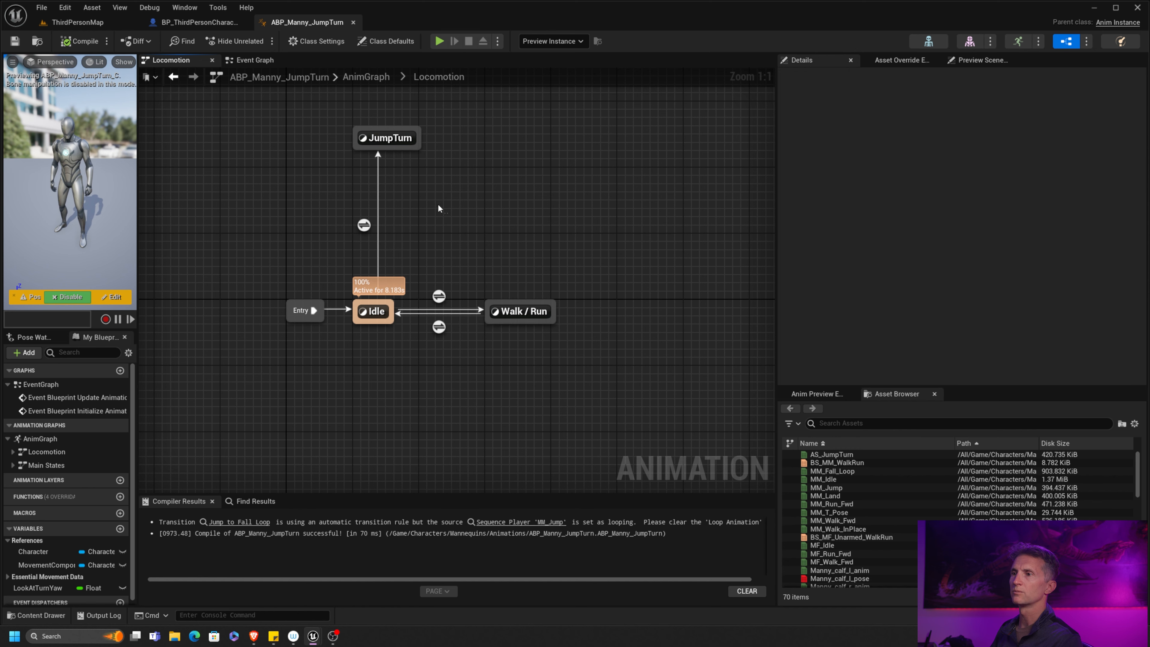
pyautogui.moveTo(402, 147); pyautogui.dragTo(387, 308)
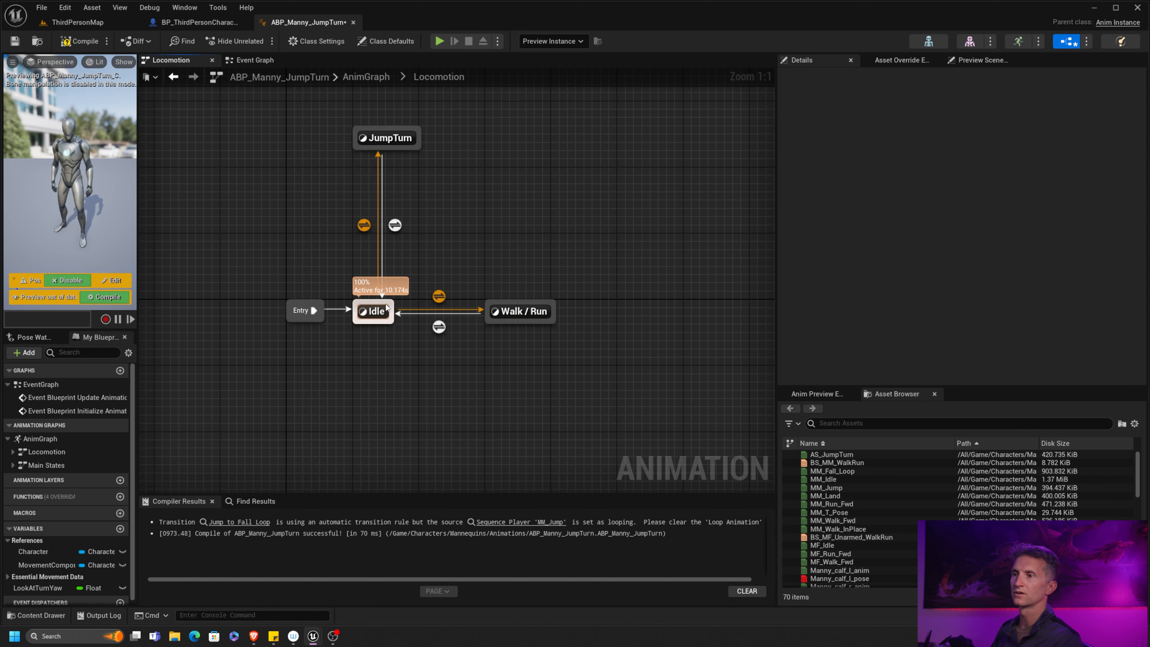
pyautogui.click(395, 224)
pyautogui.click(888, 177)
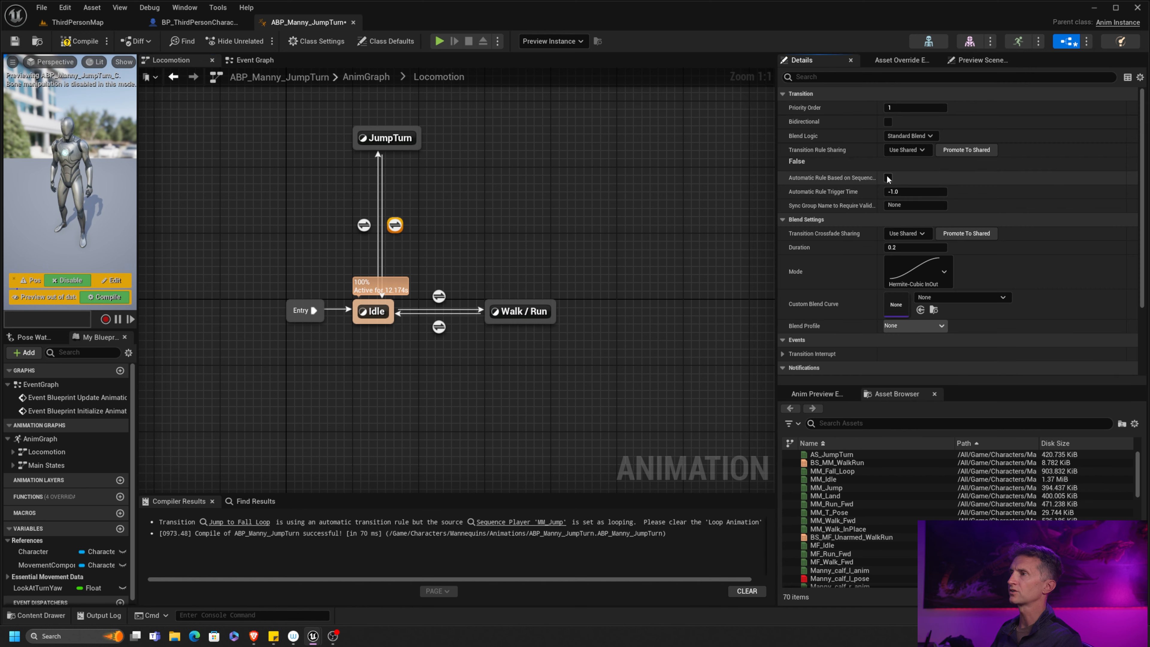
# Compile the animation blueprint, play ThirdPersonMap to test the return transition to Idle, and stop the session.
pyautogui.click(101, 41)
pyautogui.click(77, 23)
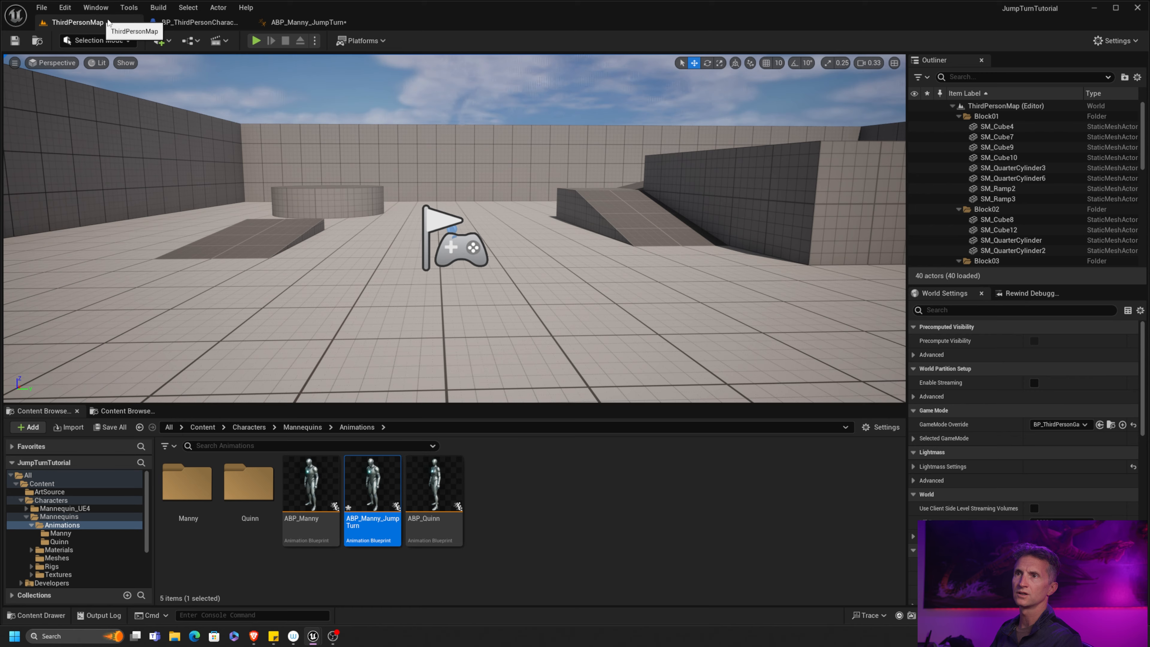
pyautogui.click(256, 41)
pyautogui.click(347, 103)
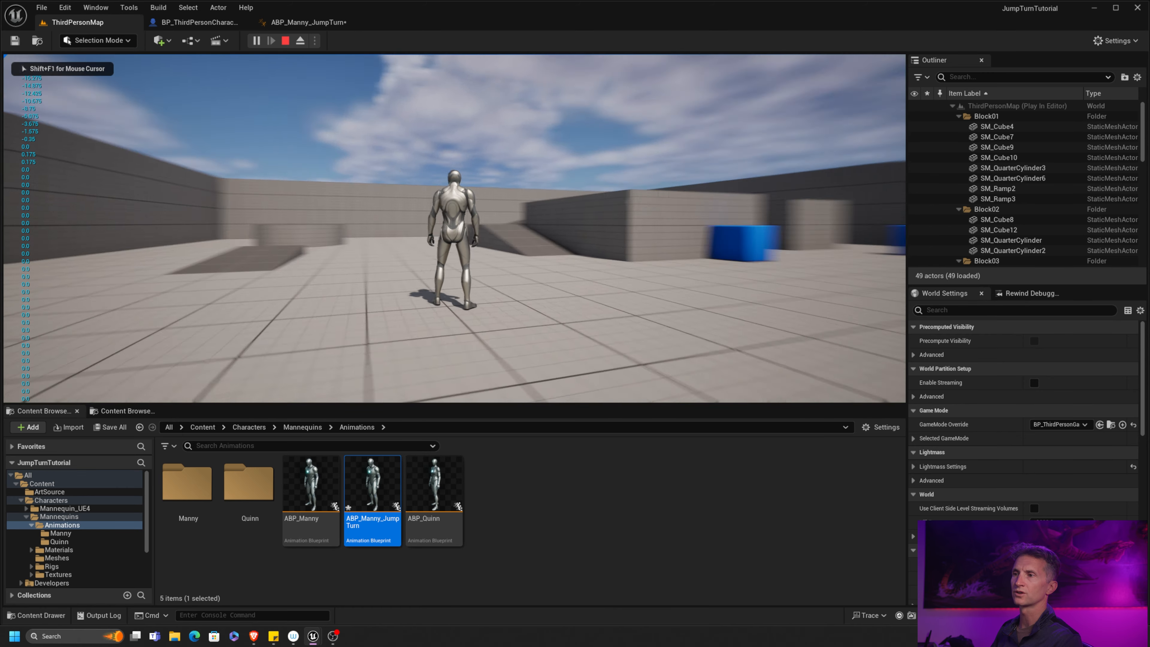
pyautogui.press('w')
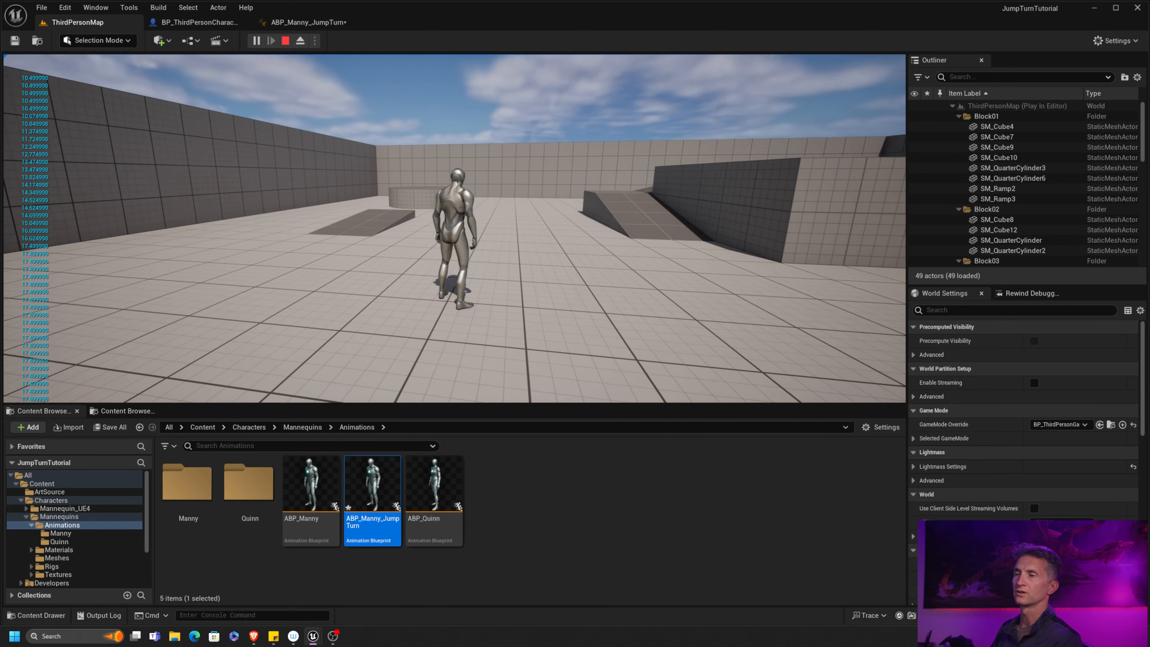
pyautogui.press('Escape')
# Bypass the Control Rig in the AnimGraph by moving its nodes aside and connecting Slot 'DefaultSlot' directly to Output Pose.
pyautogui.click(308, 22)
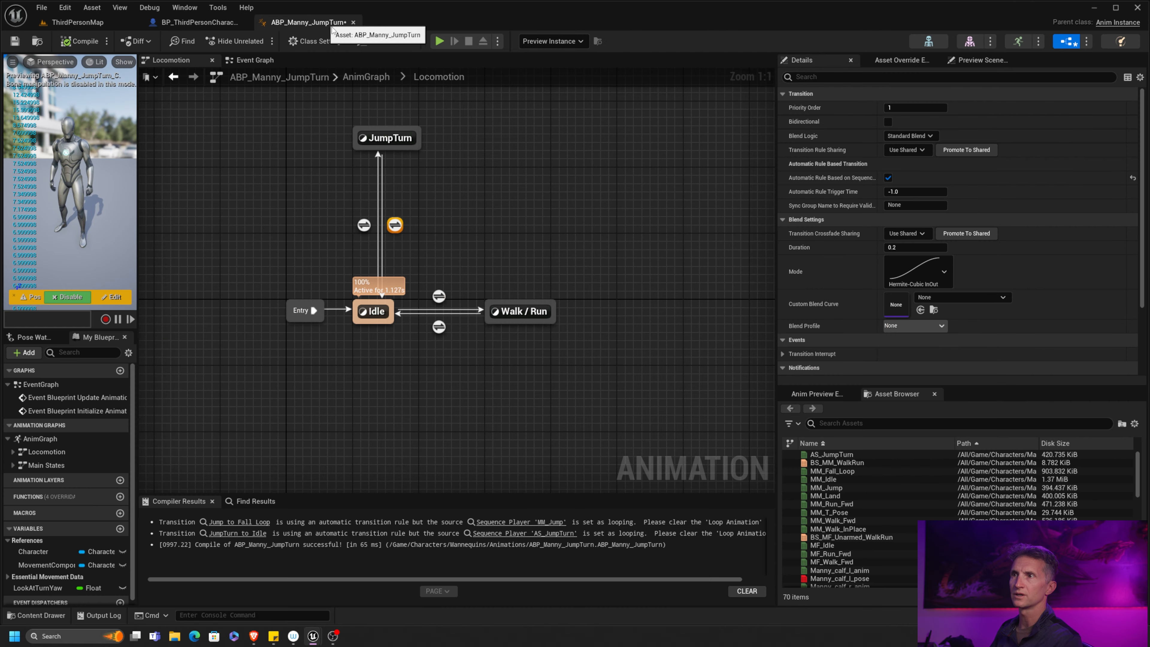
pyautogui.click(367, 77)
pyautogui.moveTo(507, 264); pyautogui.dragTo(531, 211, button='right')
pyautogui.moveTo(519, 206); pyautogui.dragTo(507, 348)
pyautogui.moveTo(541, 253); pyautogui.dragTo(533, 298)
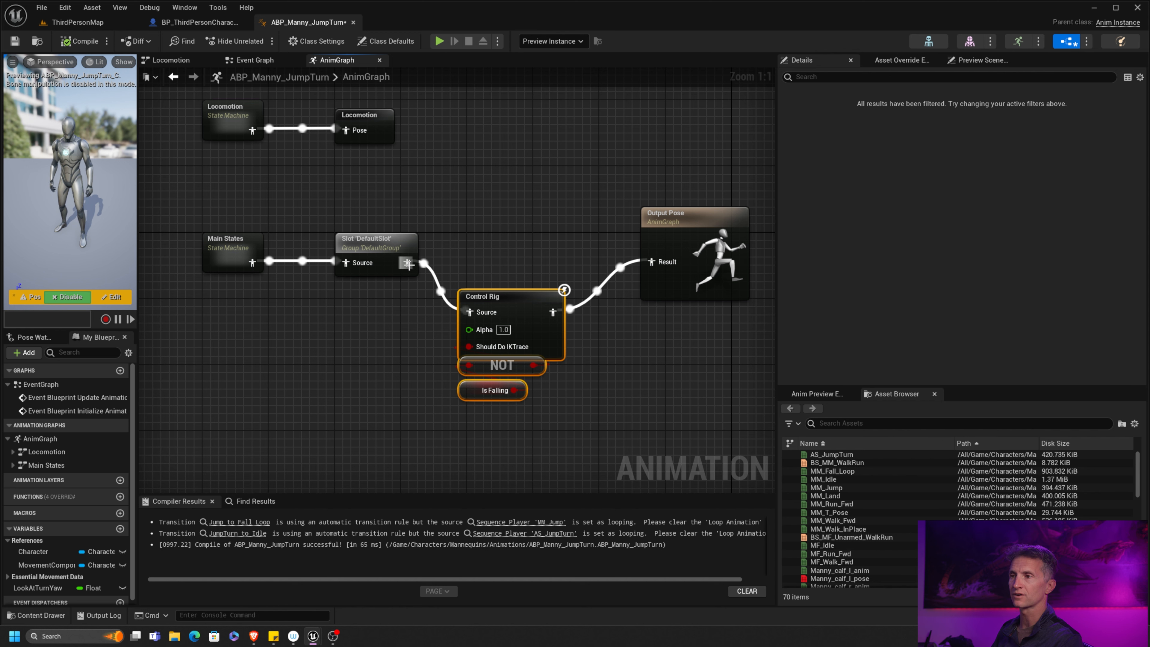
pyautogui.moveTo(408, 262); pyautogui.dragTo(652, 262)
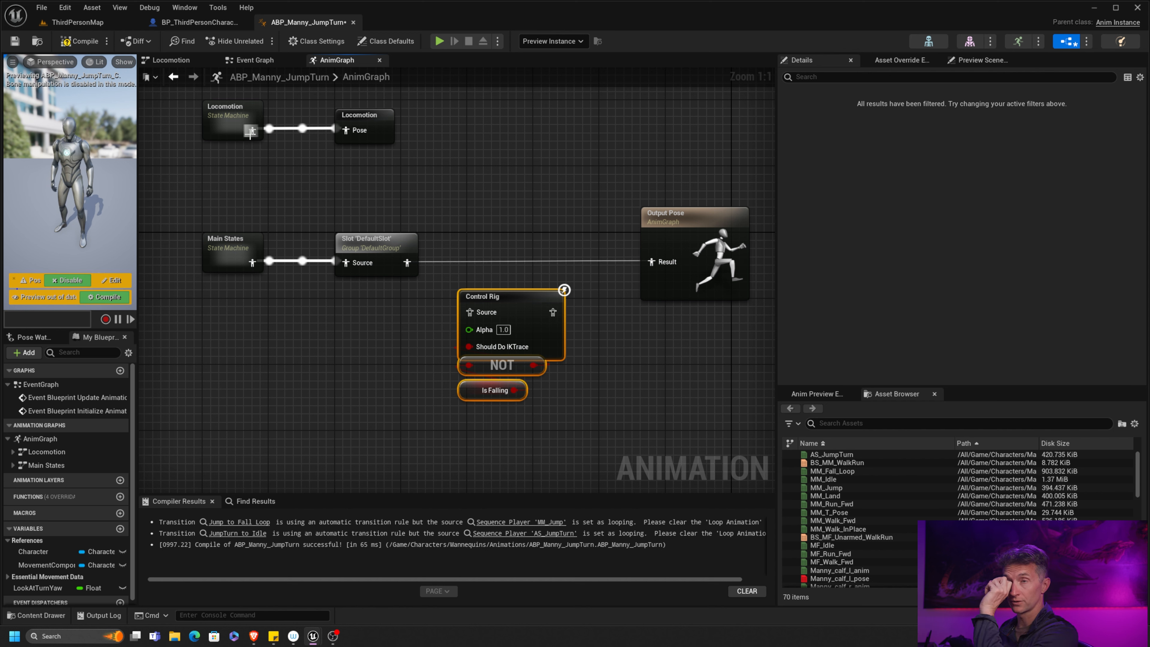
# Compile the blueprint, play ThirdPersonMap to test turning and jumping without the Control Rig, and stop the session.
pyautogui.click(80, 42)
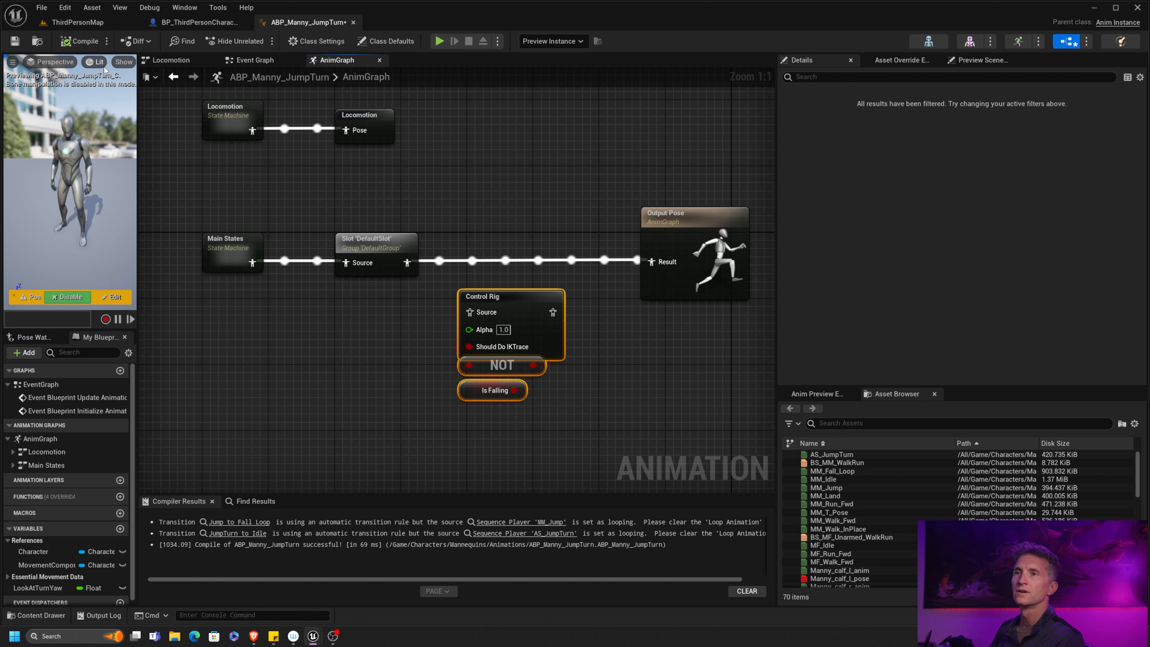
pyautogui.click(91, 22)
pyautogui.click(255, 42)
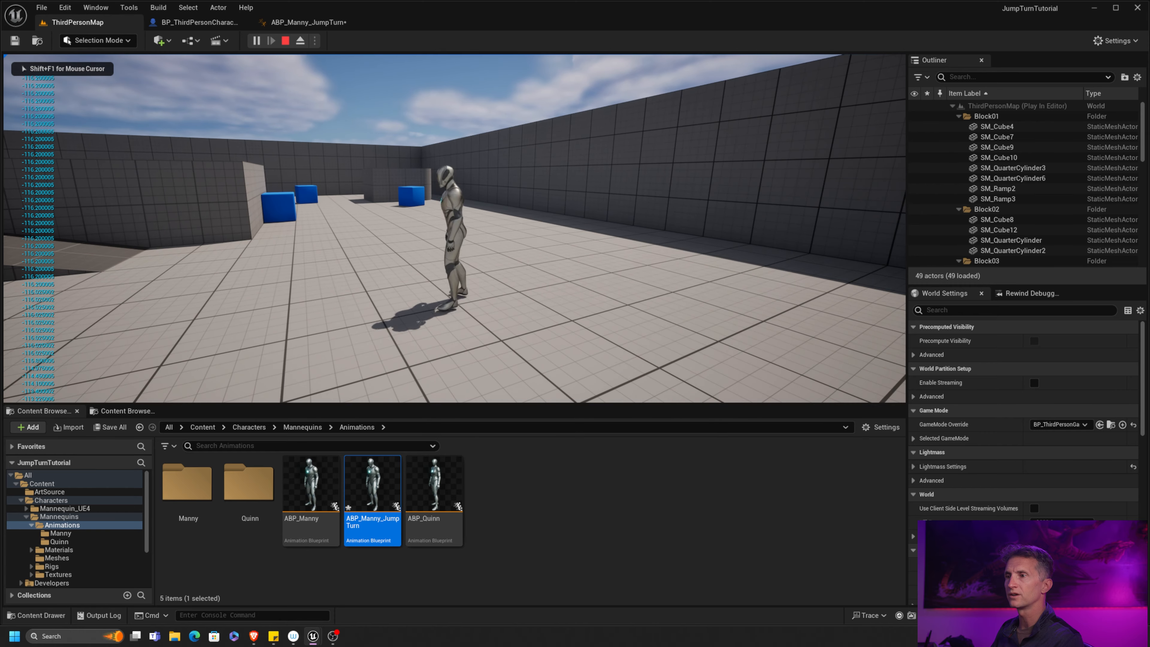
pyautogui.press('space')
pyautogui.press('space')
pyautogui.press('space')
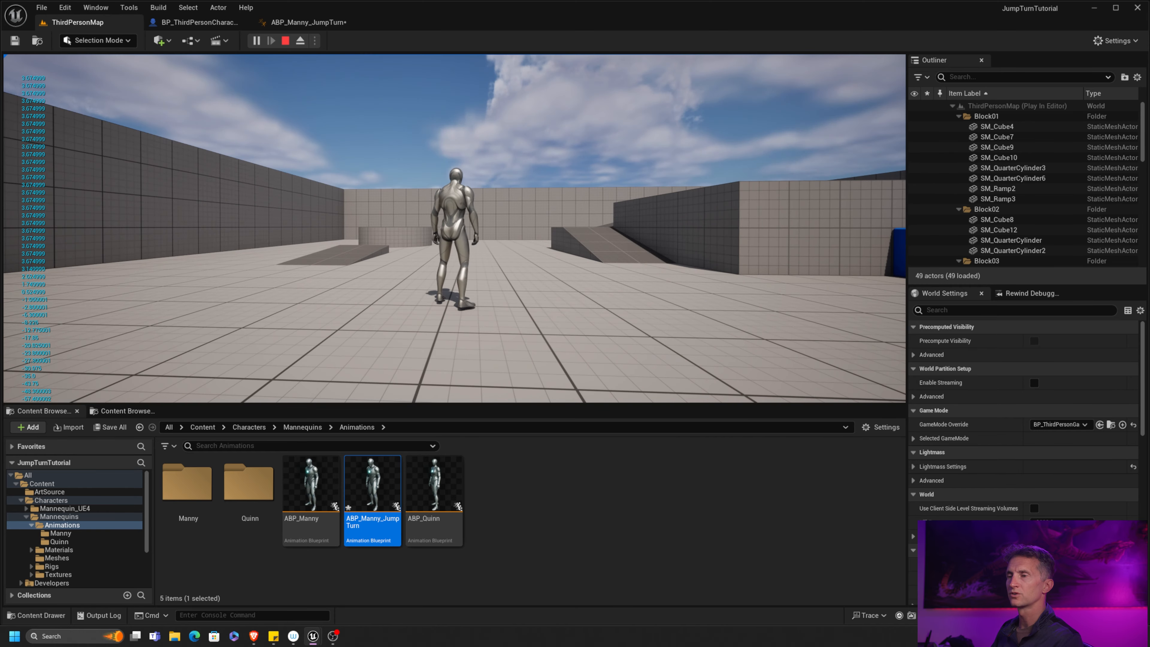
pyautogui.press('space')
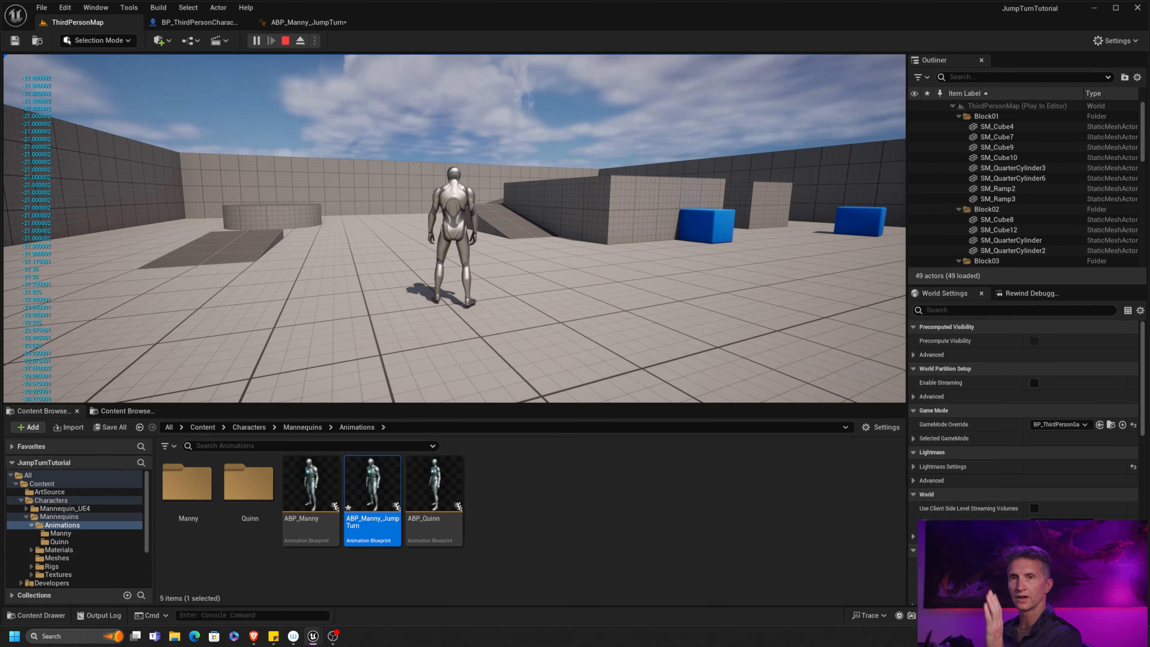
pyautogui.press('space')
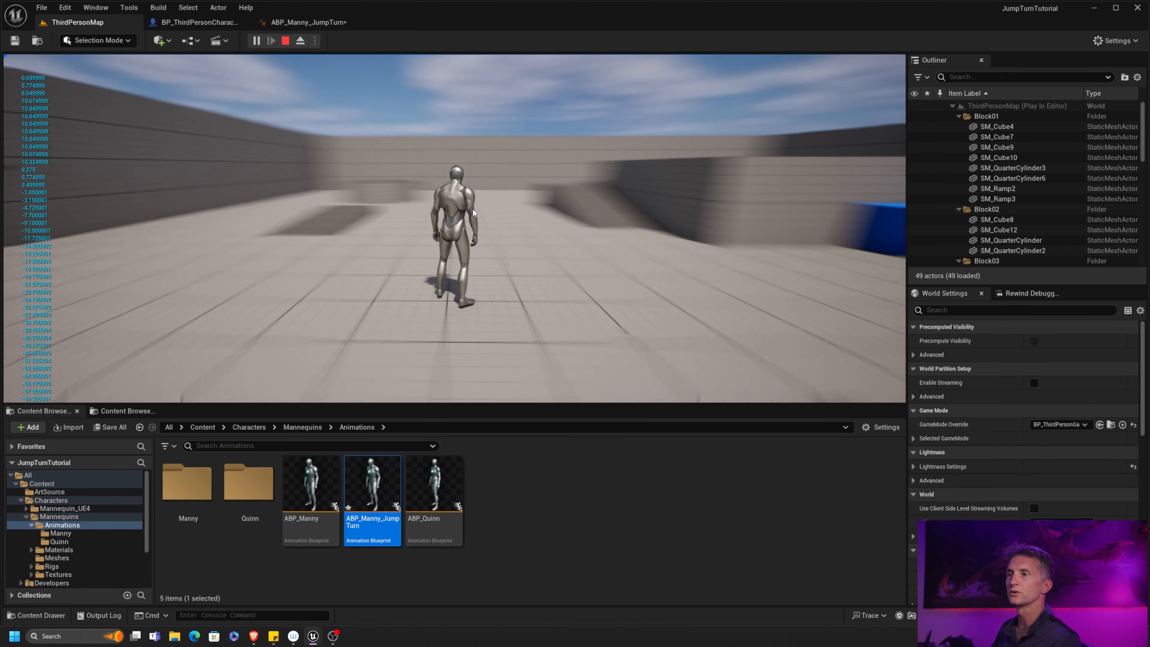
pyautogui.press('Escape')
# Line up the Print String node with the Look at Turn Yaw SET node in the Event Graph.
pyautogui.click(325, 24)
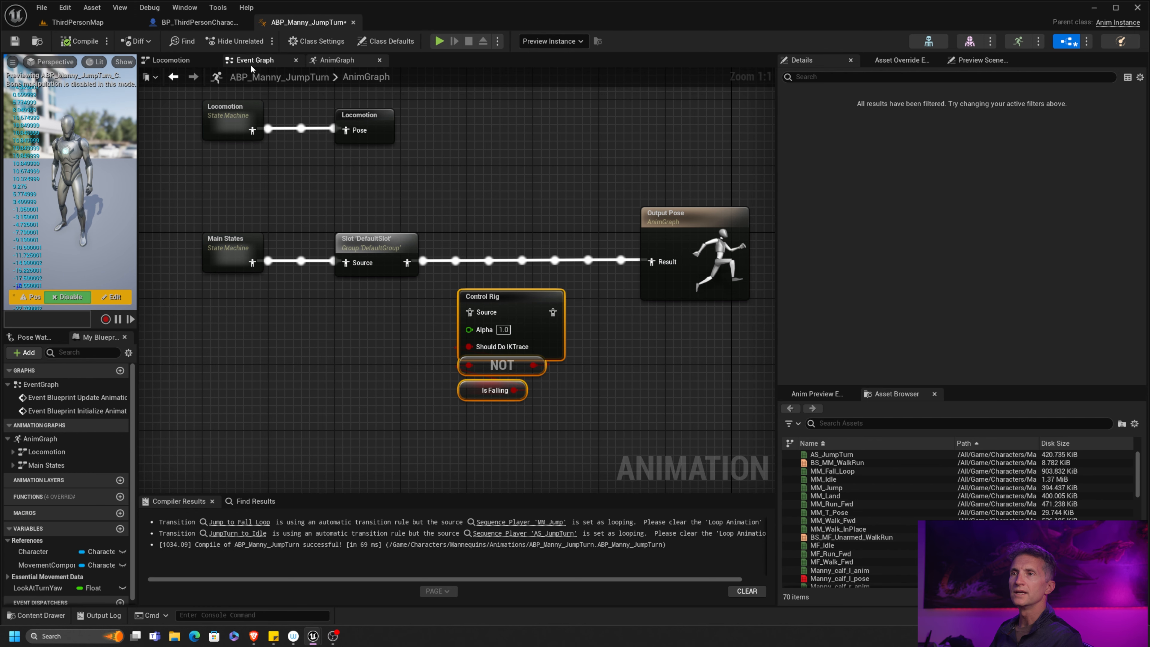
pyautogui.click(262, 61)
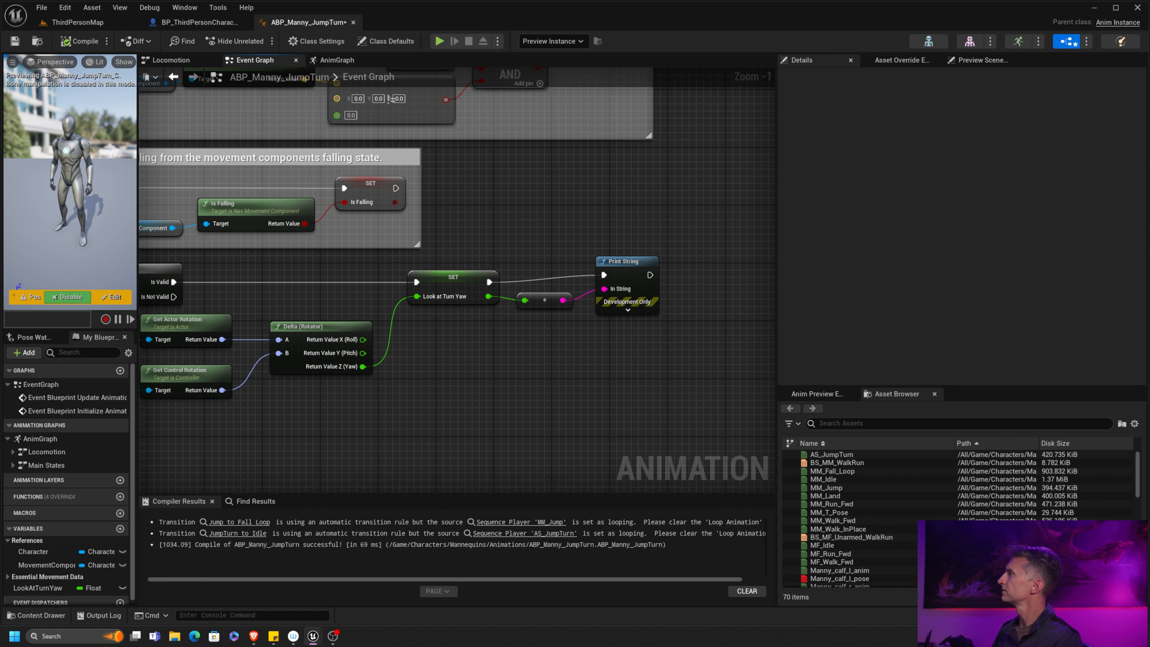
pyautogui.moveTo(425, 220); pyautogui.dragTo(390, 205, button='right')
pyautogui.moveTo(585, 242); pyautogui.dragTo(579, 249)
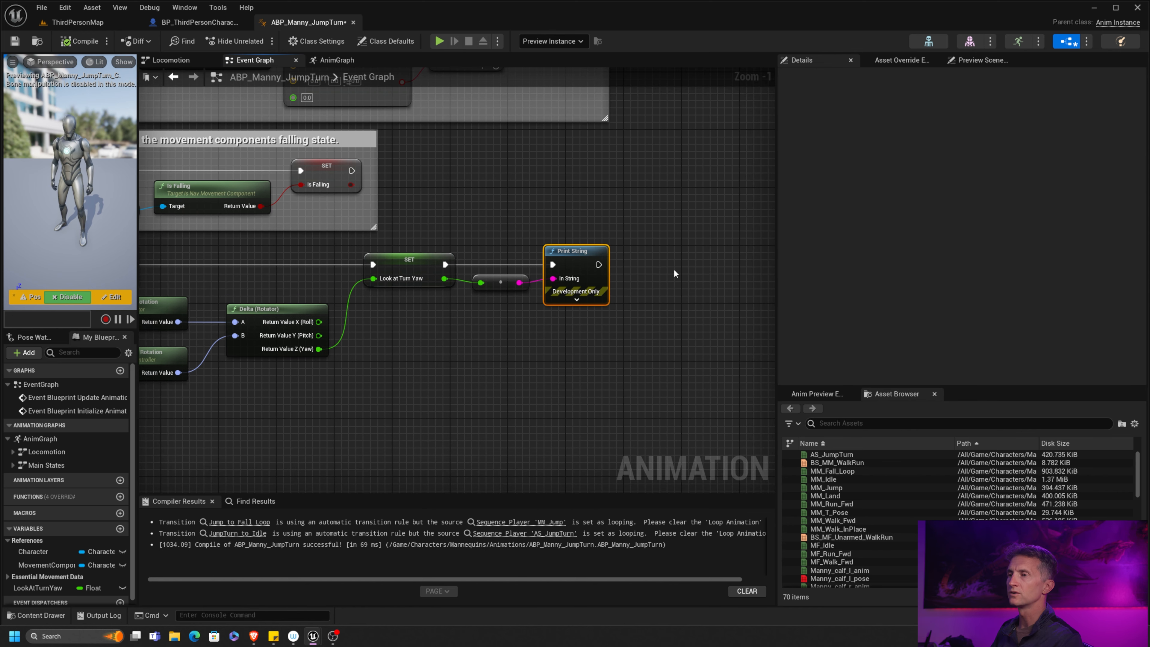
# Shift the Get Actor Rotation node slightly away from Delta (Rotator), toward the Character getter.
pyautogui.moveTo(598, 306); pyautogui.dragTo(637, 246, button='right')
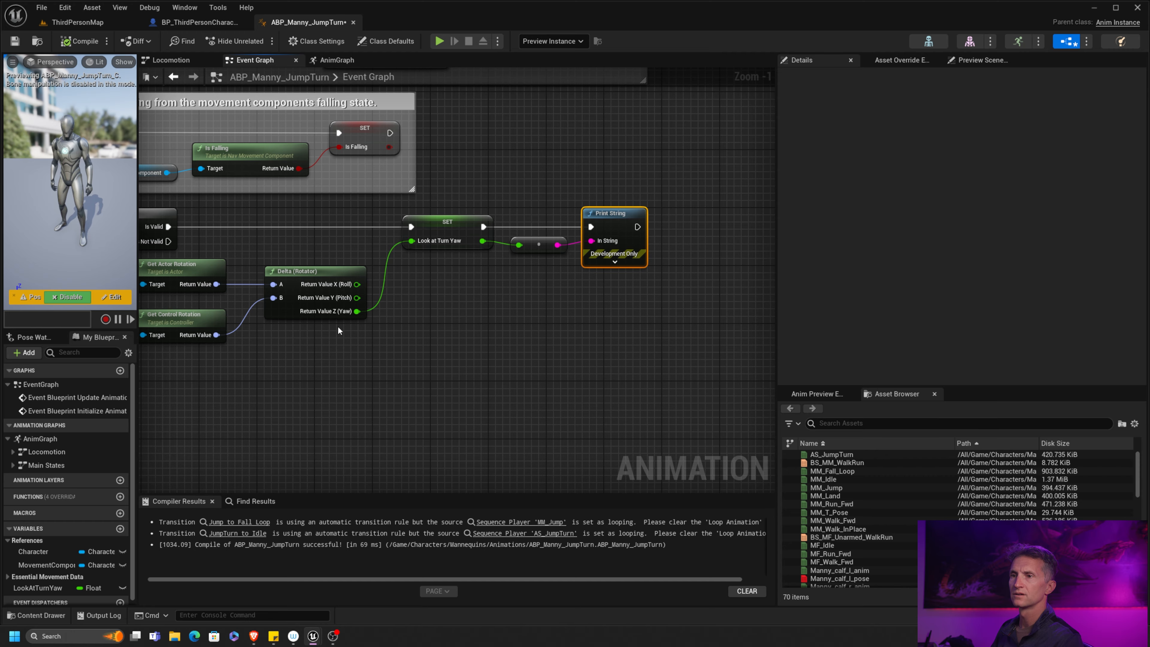
pyautogui.moveTo(279, 272)
pyautogui.mouseDown(button='right')
pyautogui.moveTo(463, 274)
pyautogui.moveTo(358, 278)
pyautogui.mouseUp(button='right')
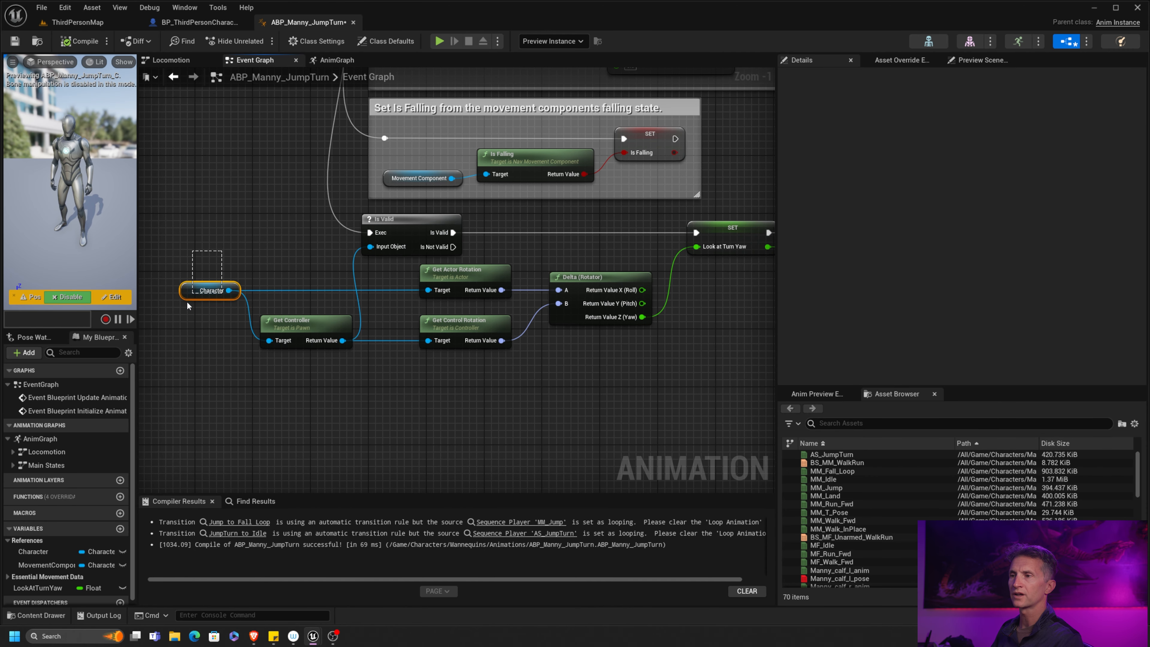
pyautogui.moveTo(184, 310); pyautogui.dragTo(185, 310)
pyautogui.moveTo(496, 272); pyautogui.dragTo(473, 273)
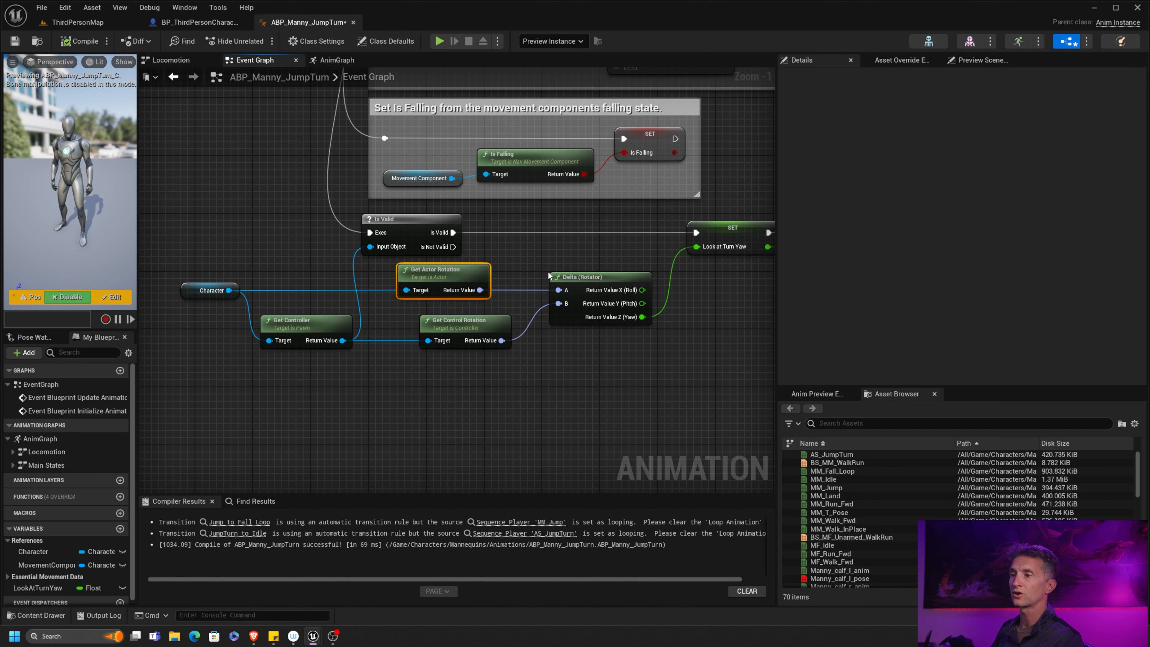
# Align the Get Control Rotation node directly beneath Get Actor Rotation in the Event Graph.
pyautogui.moveTo(445, 356); pyautogui.dragTo(381, 352, button='right')
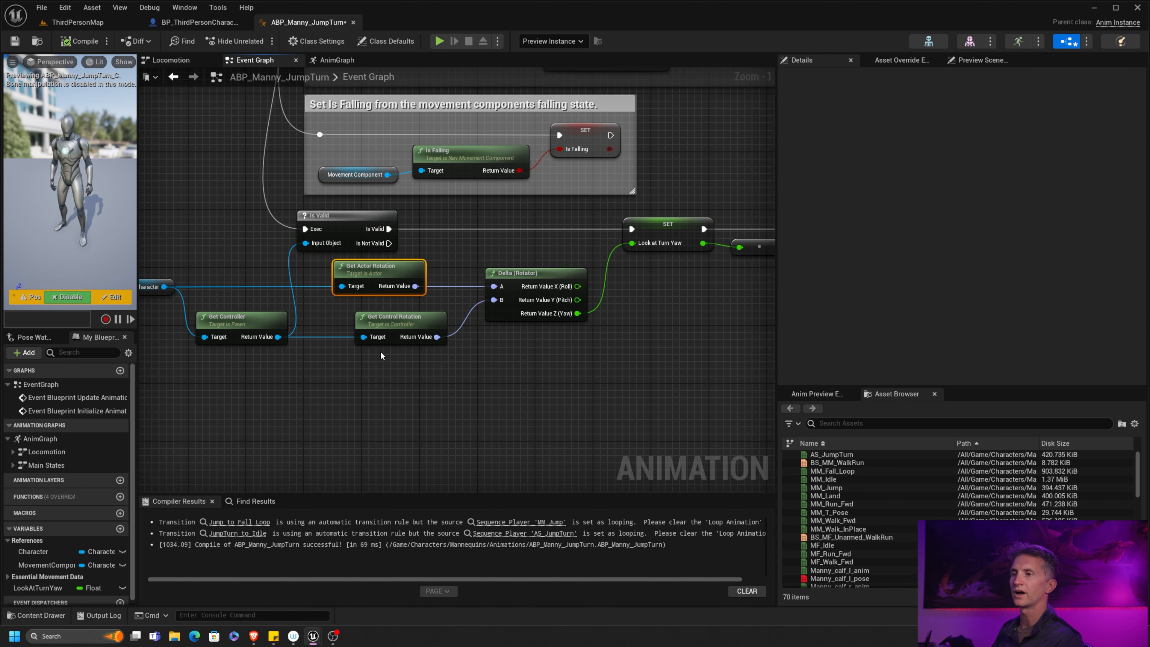
pyautogui.moveTo(430, 323); pyautogui.dragTo(406, 325)
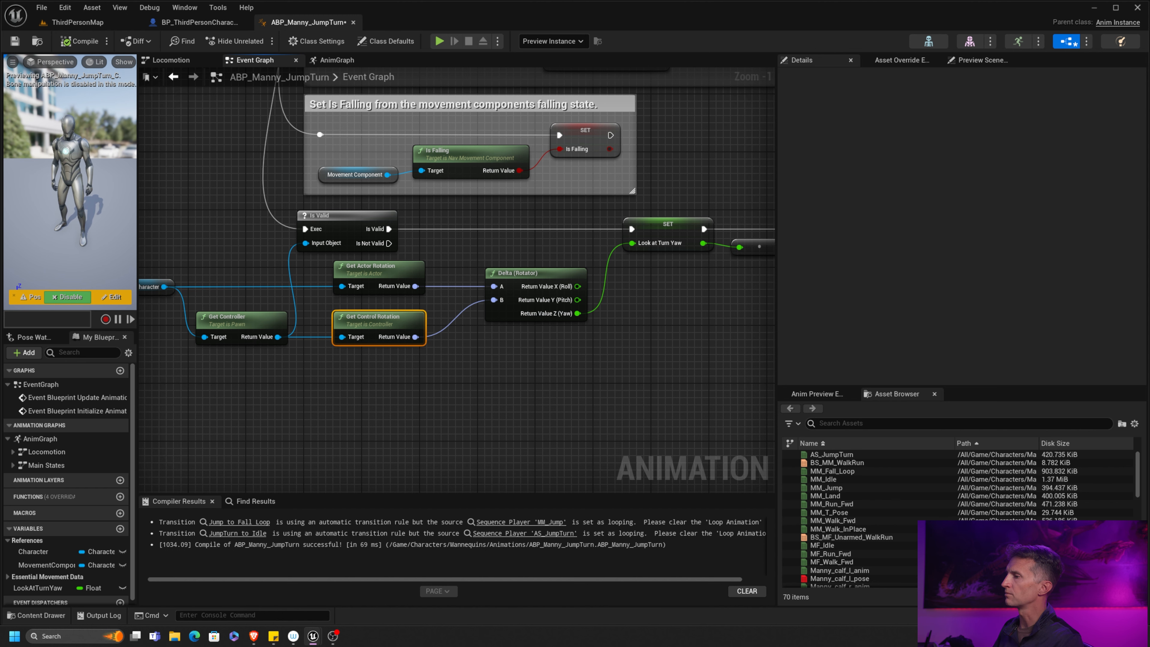
pyautogui.moveTo(407, 338)
pyautogui.mouseDown(button='right')
pyautogui.moveTo(455, 339)
pyautogui.moveTo(398, 340)
pyautogui.mouseUp(button='right')
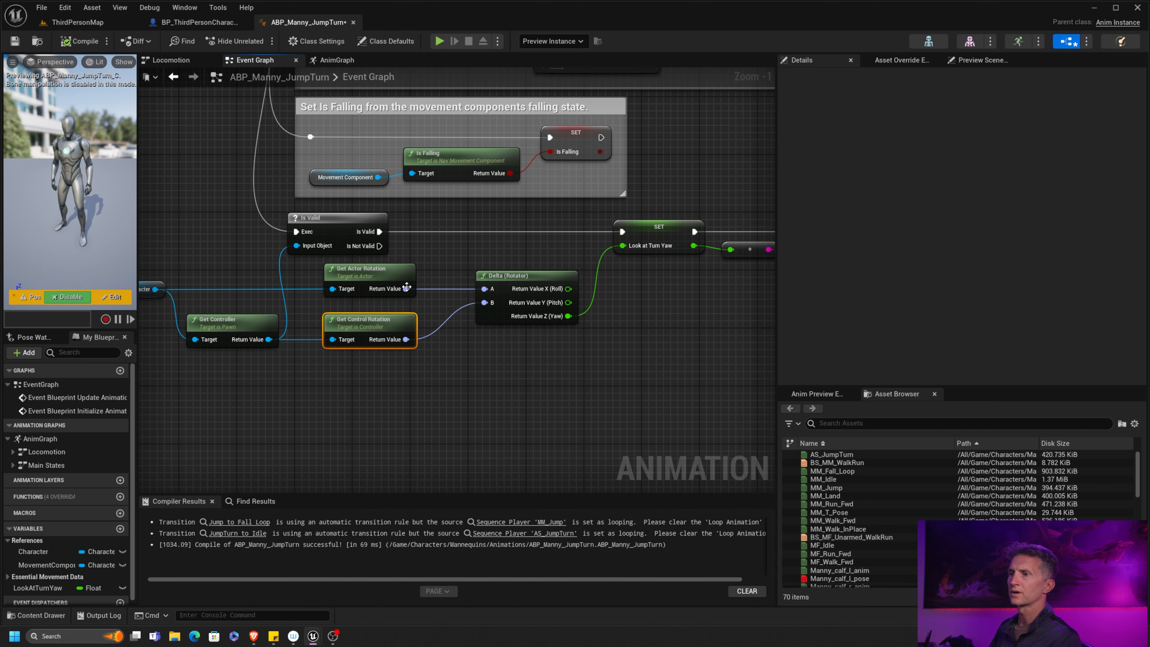
# Promote Get Control Rotation's return value to a variable and insert its SET node between Is Valid and the Look at Turn Yaw SET.
pyautogui.rightClick(406, 340)
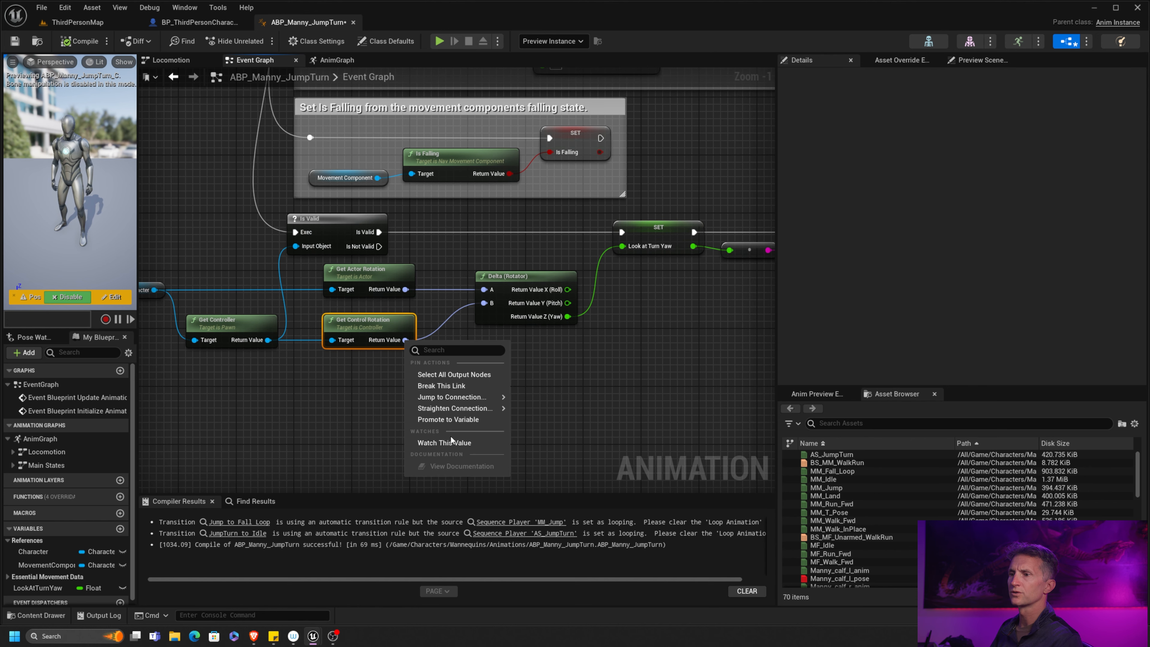
pyautogui.click(457, 420)
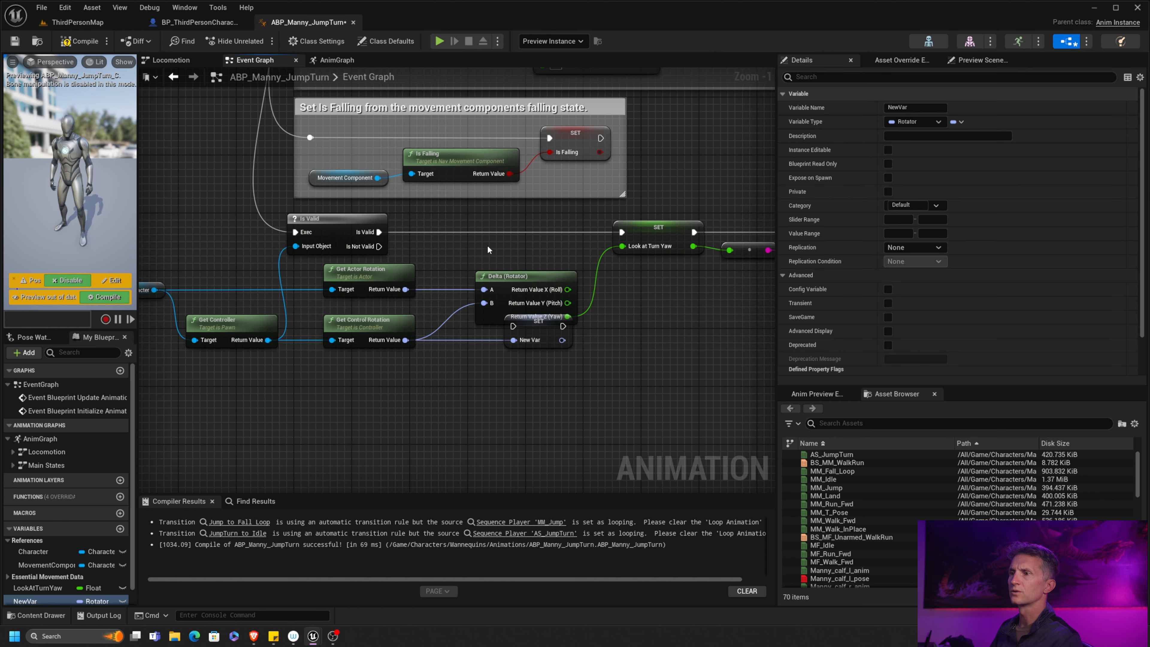
pyautogui.moveTo(513, 338); pyautogui.dragTo(455, 237)
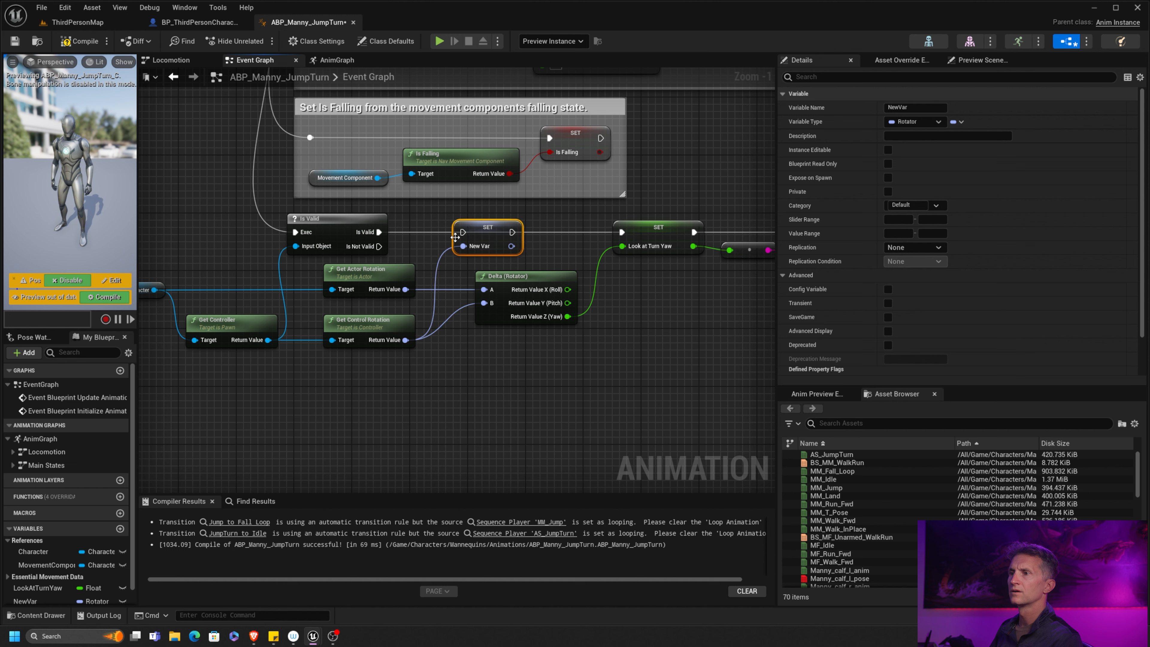
pyautogui.moveTo(383, 234); pyautogui.dragTo(622, 233)
# Name the new Rotator variable ControlRotation.
pyautogui.click(914, 107)
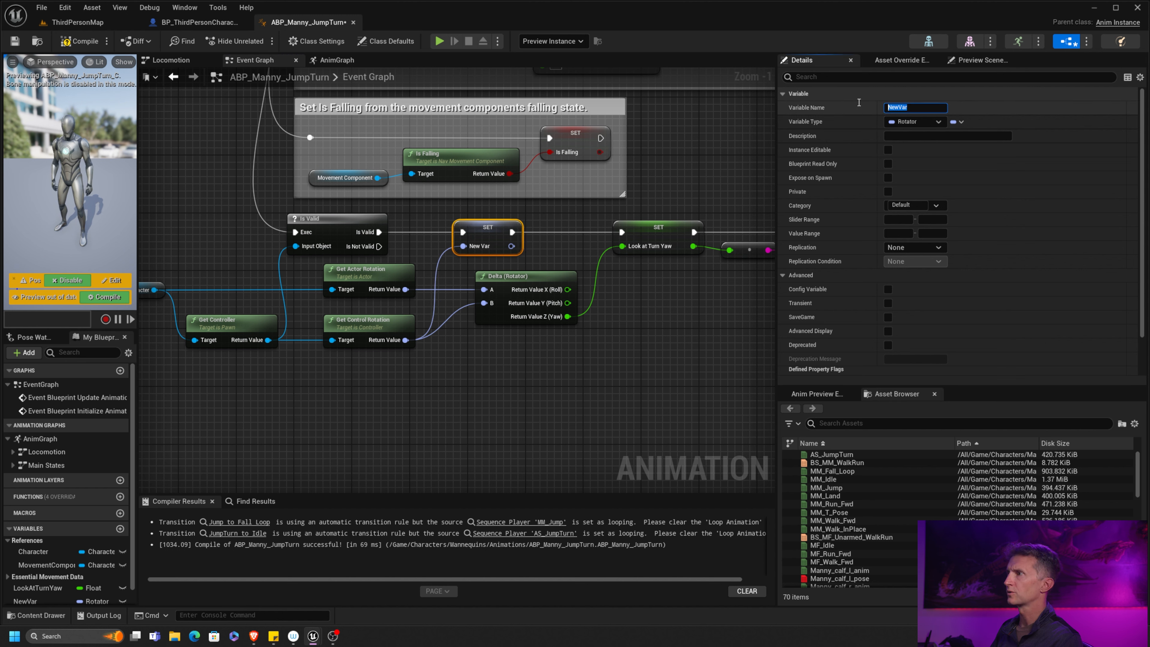
pyautogui.write('ControlRotation')
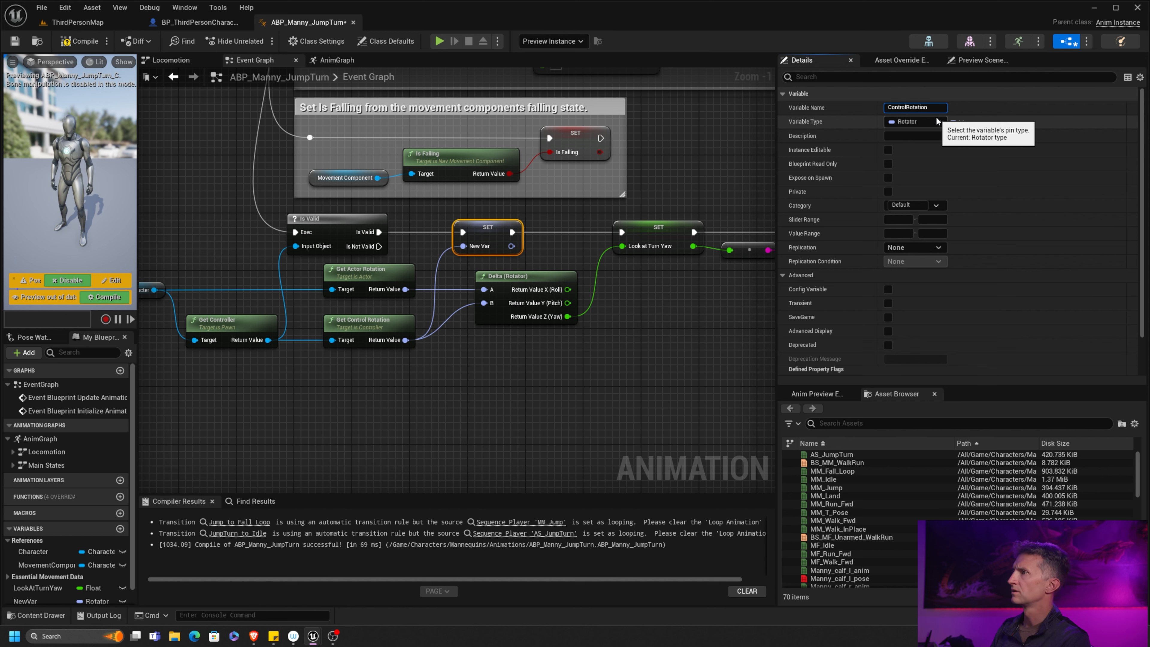
pyautogui.press('Return')
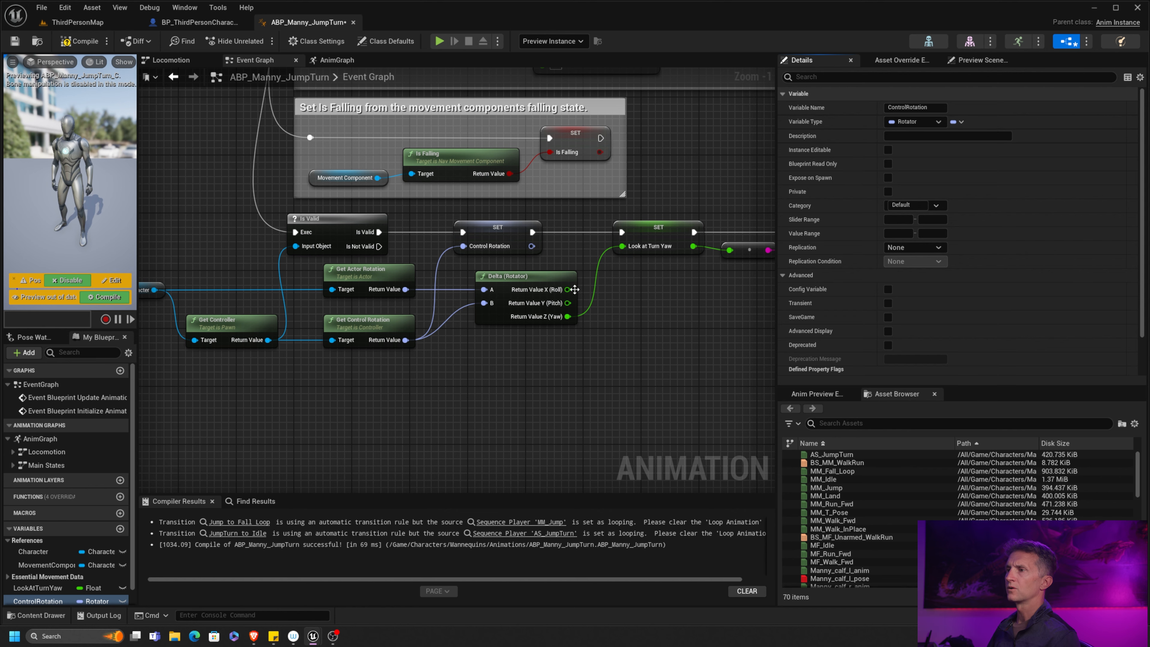
pyautogui.click(436, 298)
# Add a Character getter with a Set Actor Rotation node targeting it, and place the function node beyond Print String.
pyautogui.moveTo(616, 282); pyautogui.dragTo(336, 281, button='right')
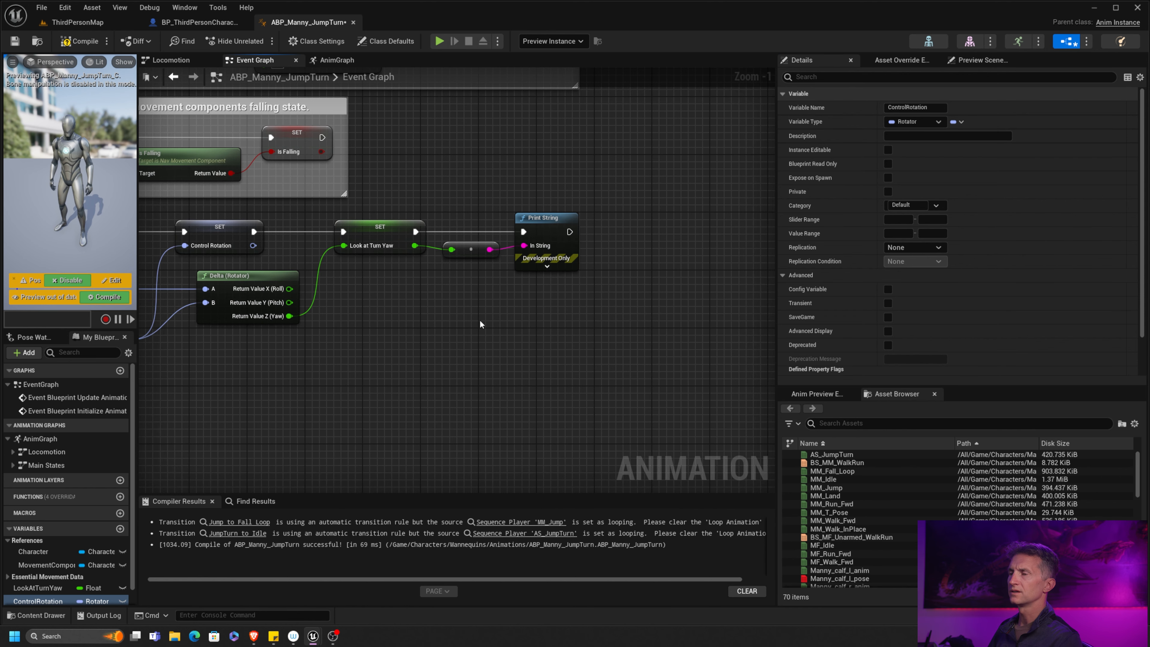
pyautogui.moveTo(478, 318); pyautogui.dragTo(394, 316, button='right')
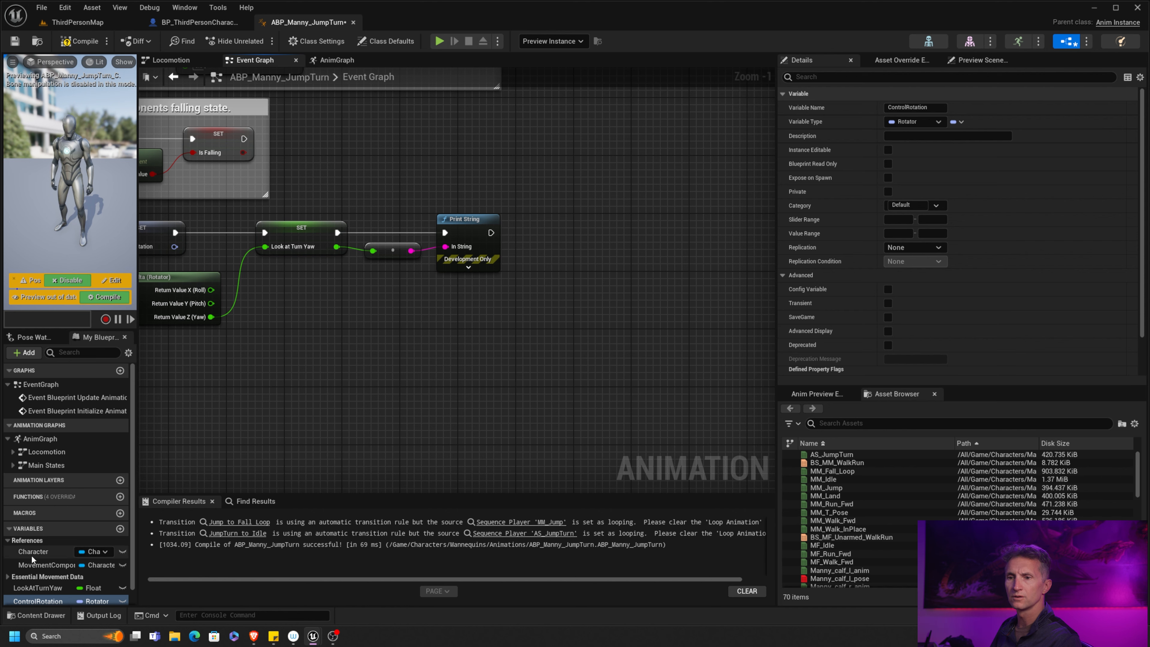
pyautogui.moveTo(33, 551); pyautogui.dragTo(487, 321)
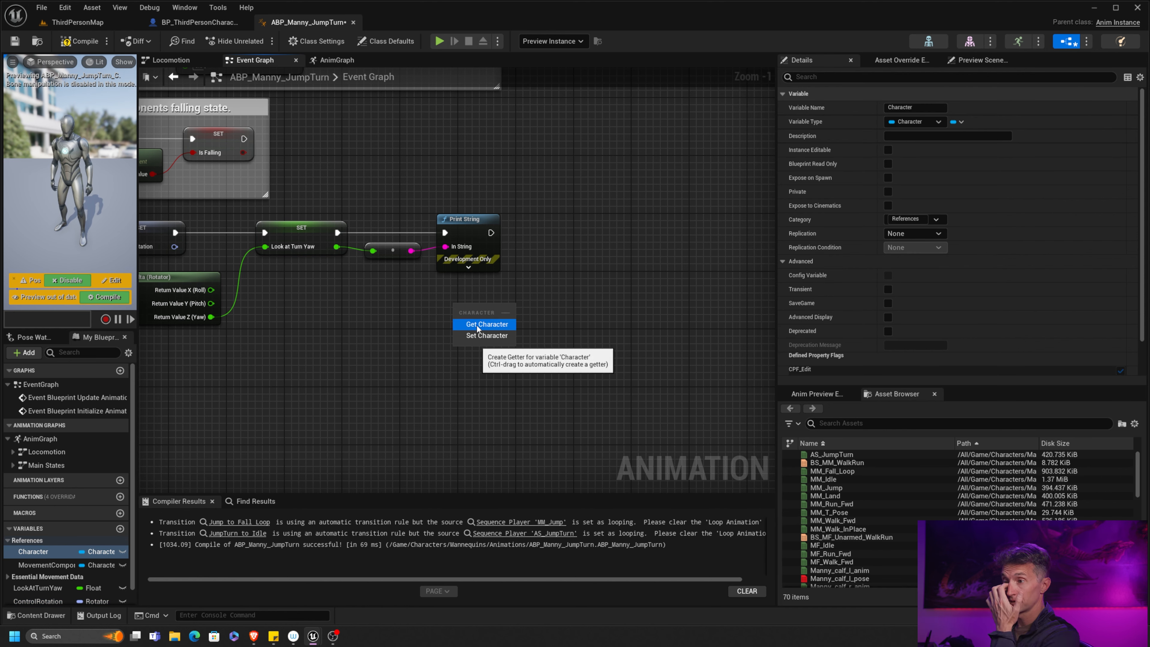
pyautogui.click(479, 325)
pyautogui.moveTo(499, 308); pyautogui.dragTo(563, 272)
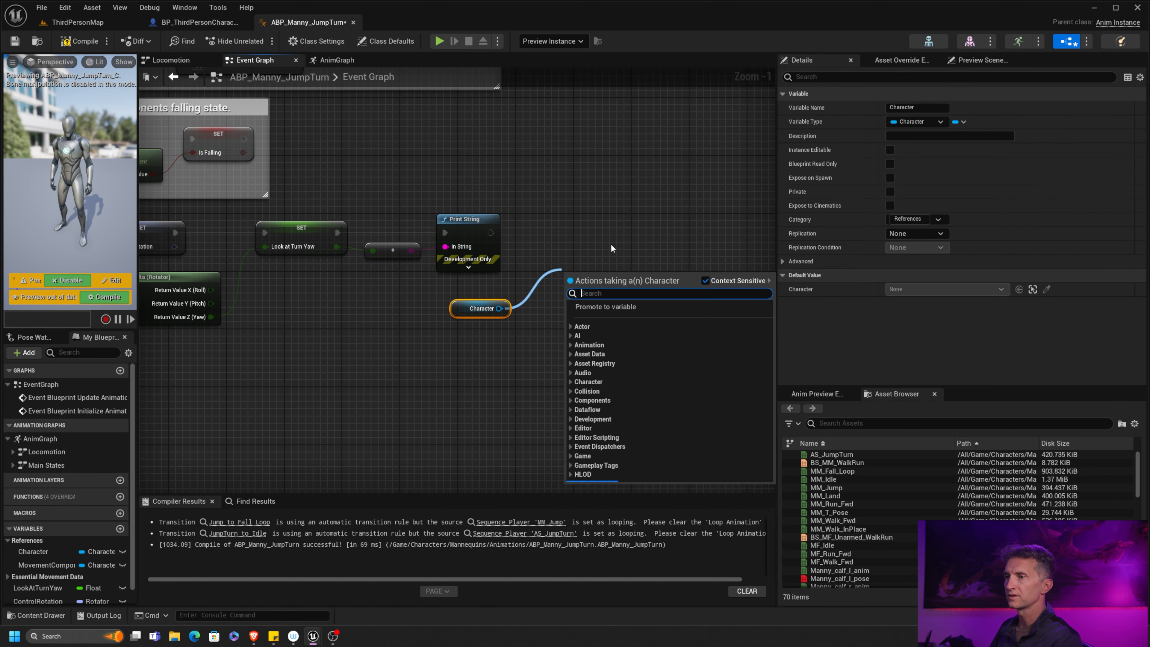
pyautogui.write('set act ro')
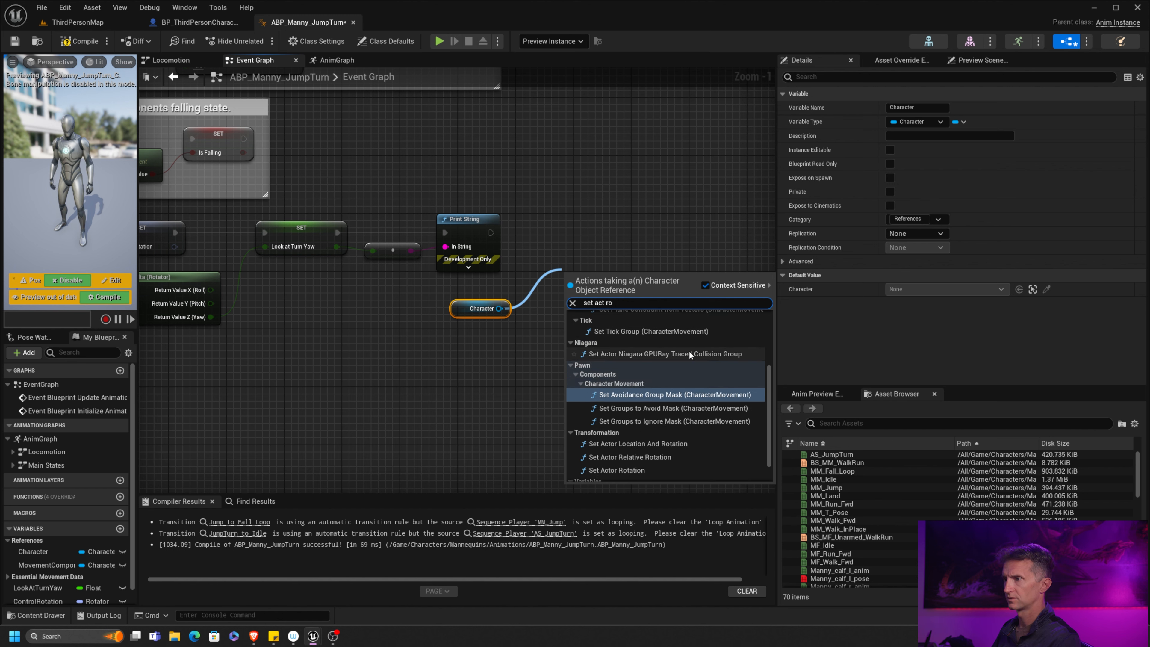
pyautogui.scroll(-2, 678, 343)
pyautogui.click(652, 375)
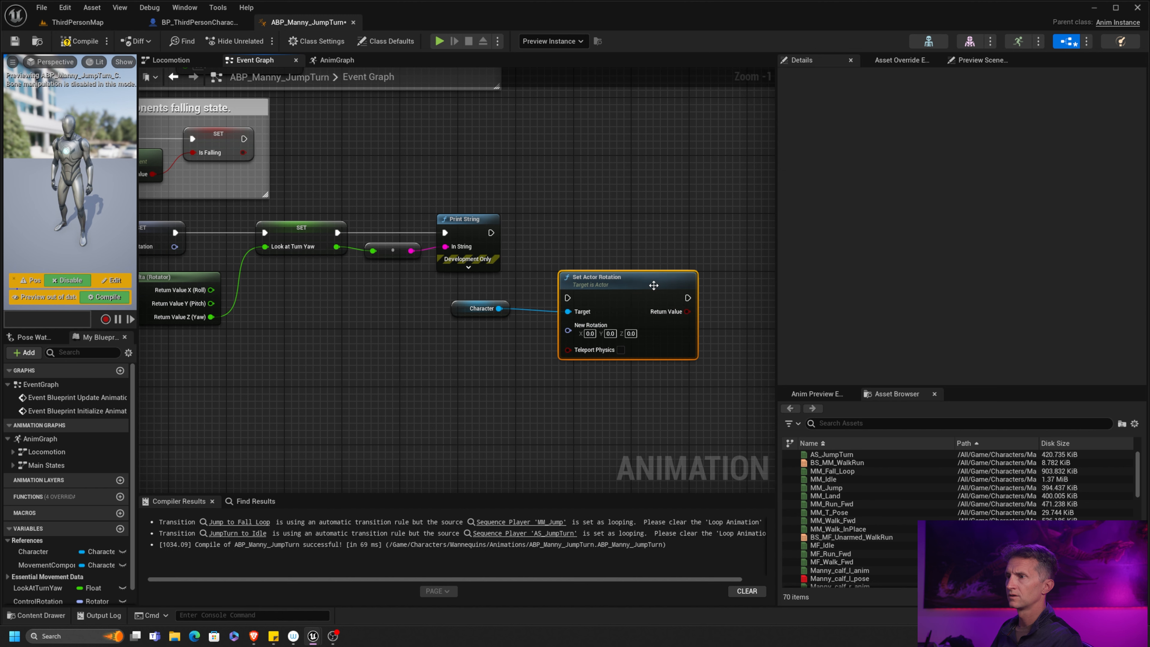
pyautogui.moveTo(693, 255); pyautogui.dragTo(700, 219)
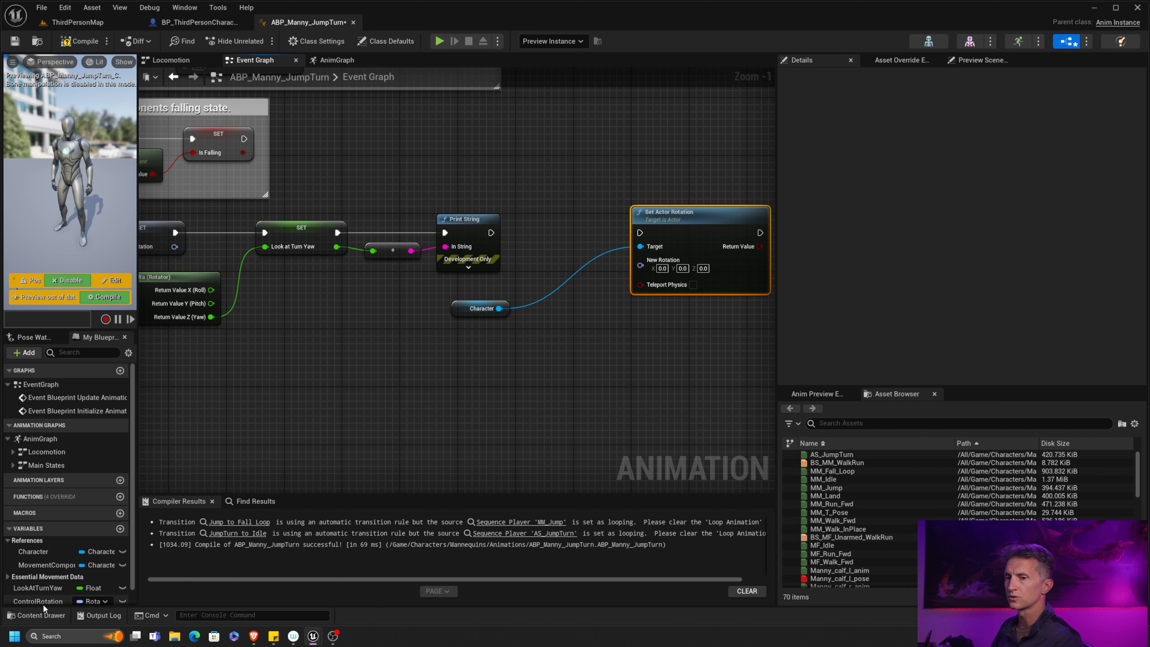
# Feed a ControlRotation getter into Set Actor Rotation's New Rotation and connect Print String's execution output to the node.
pyautogui.moveTo(43, 604); pyautogui.dragTo(643, 261)
pyautogui.click(494, 370)
pyautogui.moveTo(491, 233); pyautogui.dragTo(642, 233)
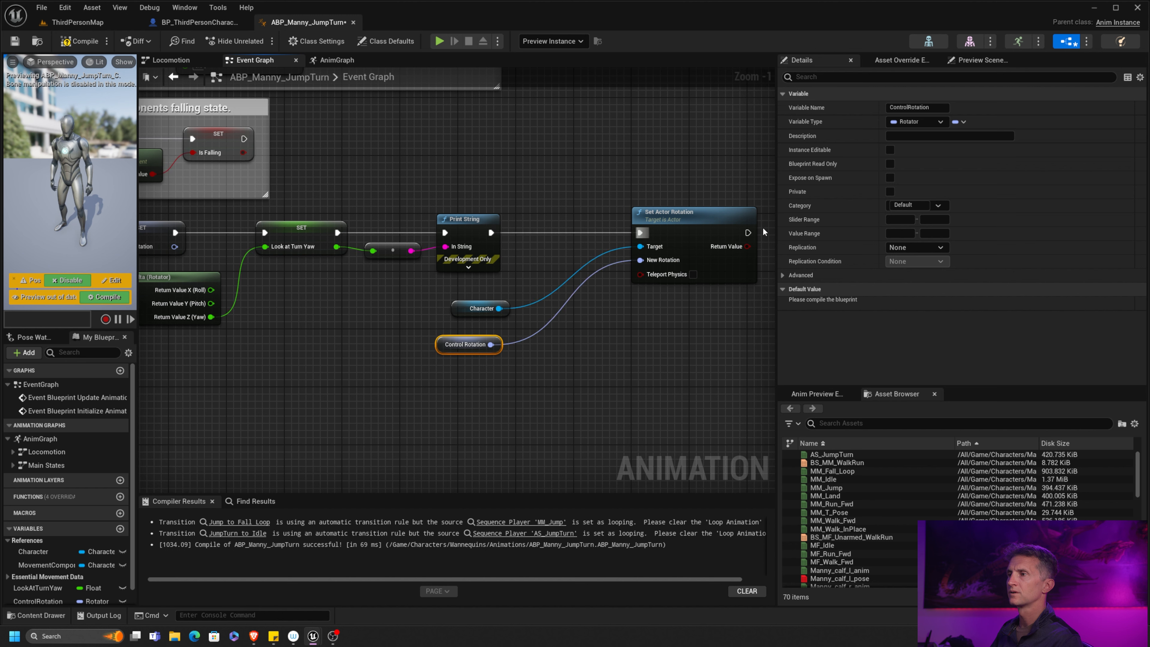
# Compile and save the blueprint, play ThirdPersonMap to test the character's rotation, and stop the session.
pyautogui.click(69, 45)
pyautogui.click(20, 45)
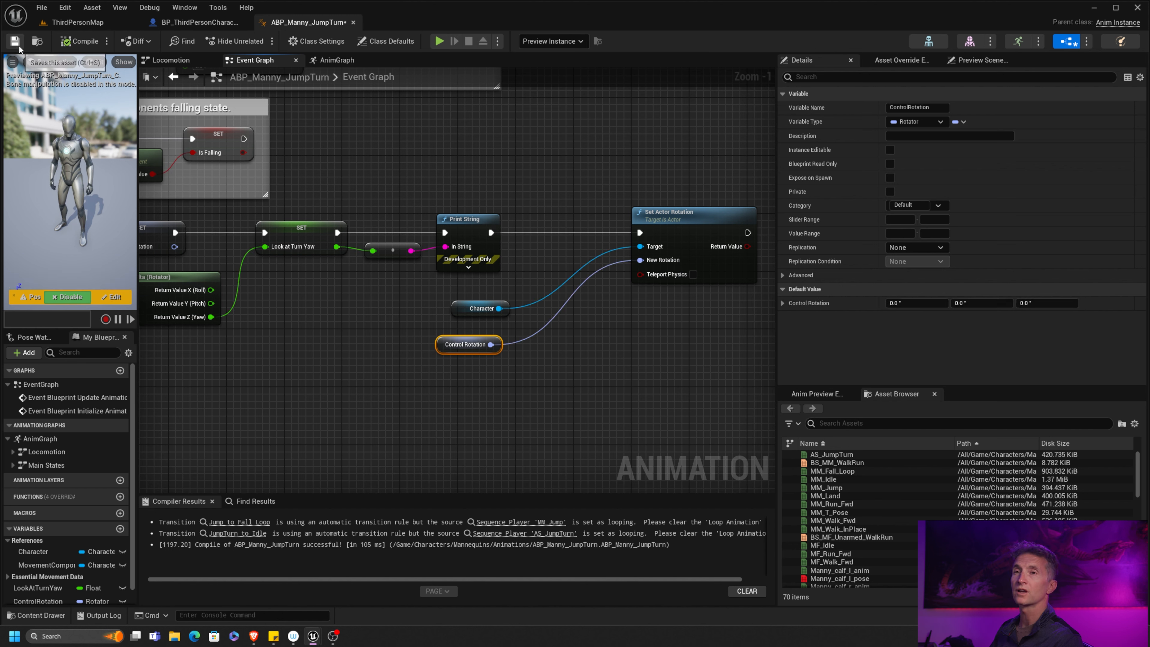
pyautogui.click(97, 22)
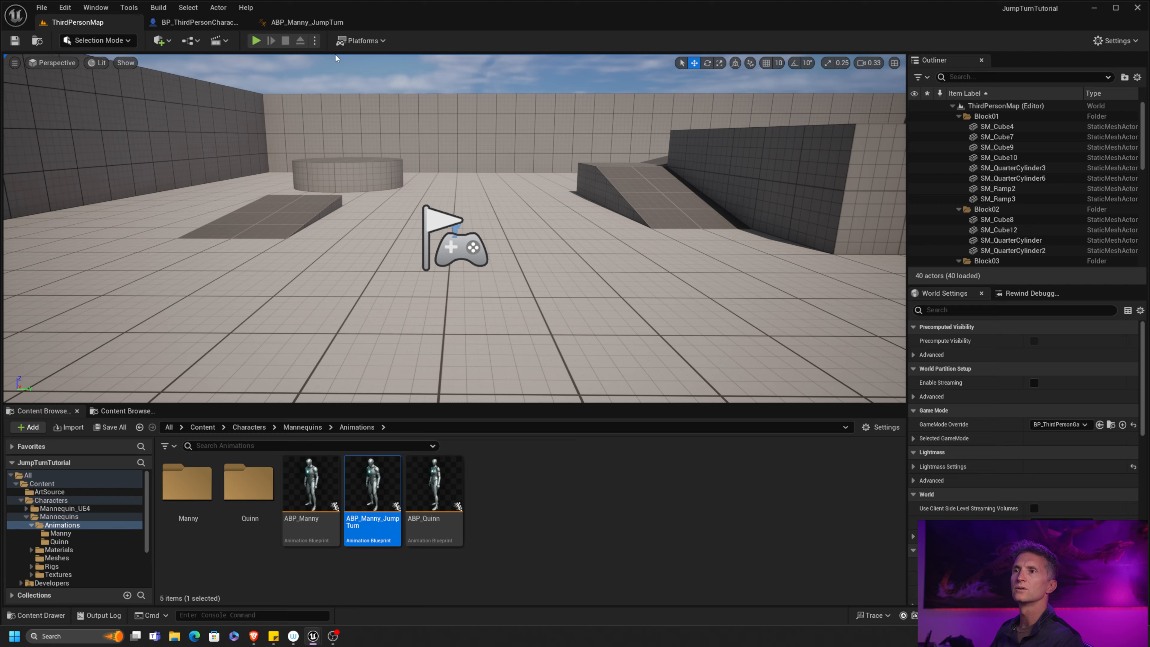
pyautogui.click(256, 41)
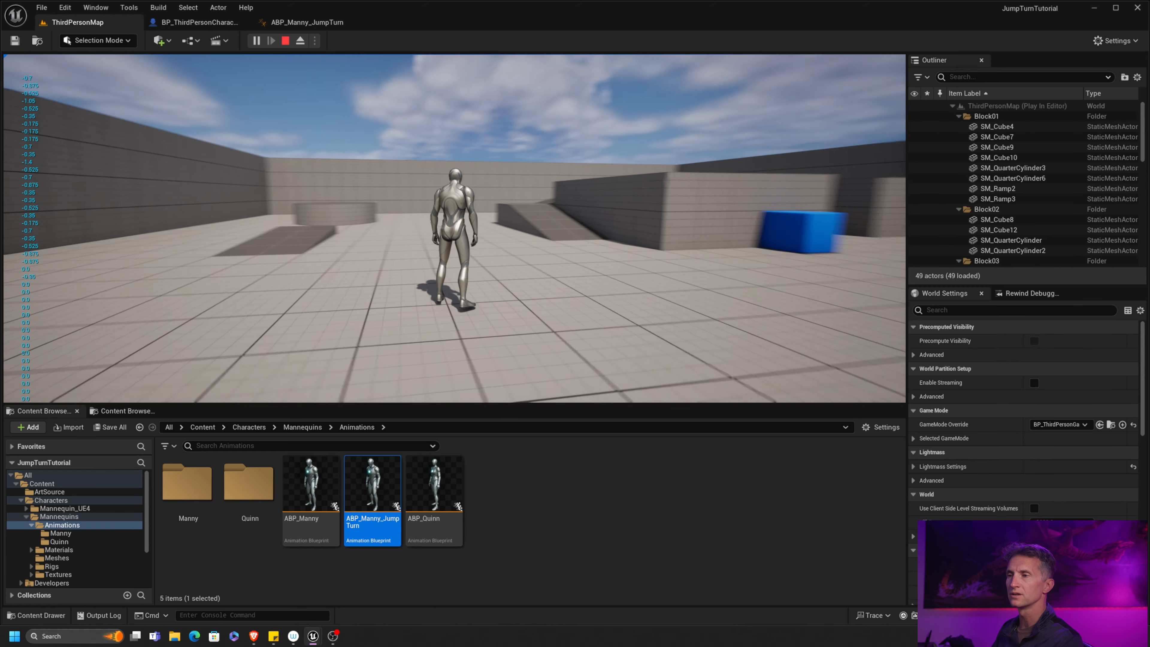
pyautogui.press('Escape')
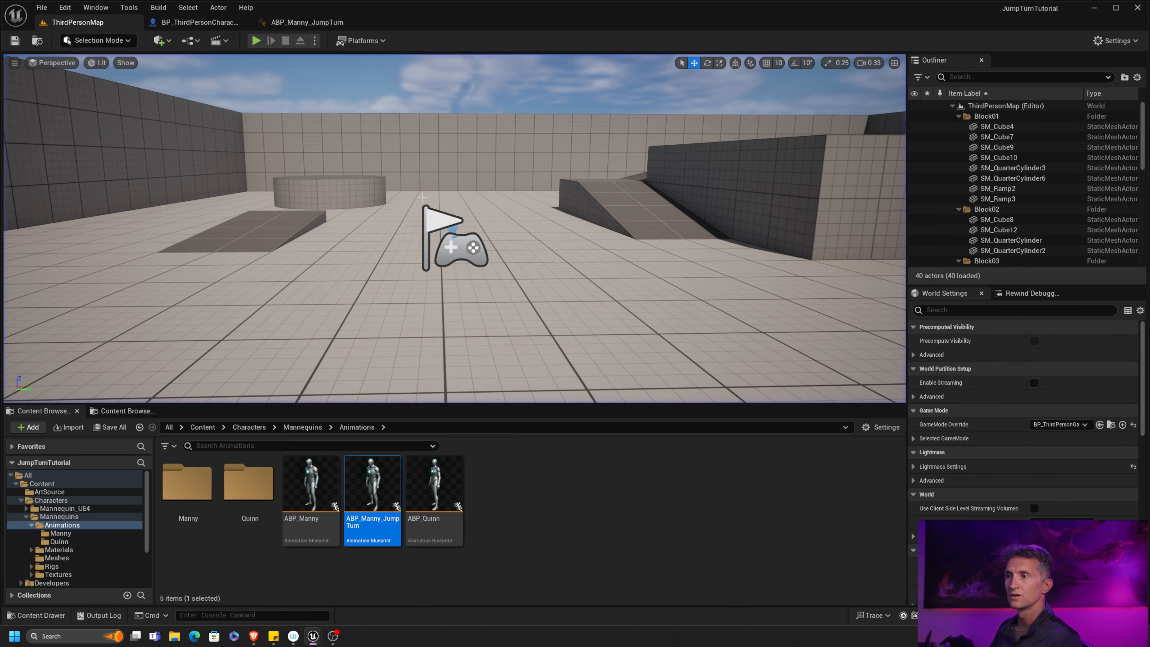
# Turn off Loop Animation on the AS_JumpTurn player inside Locomotion's JumpTurn state in ABP_Manny_JumpTurn, and compile the blueprint.
pyautogui.click(307, 23)
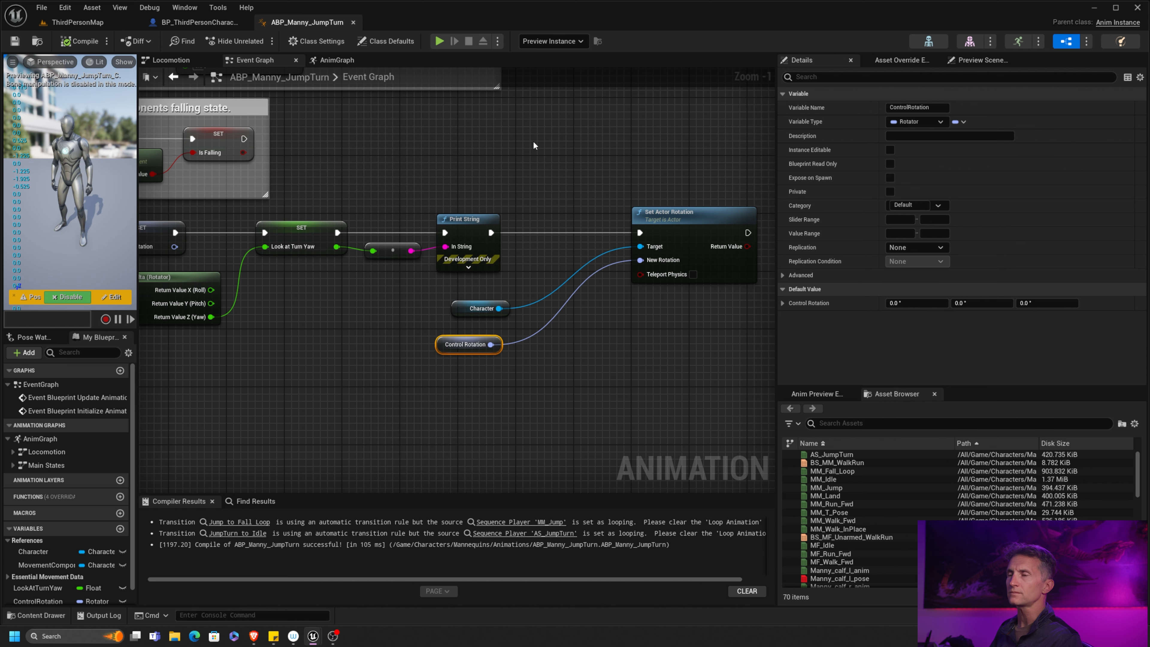
pyautogui.click(329, 61)
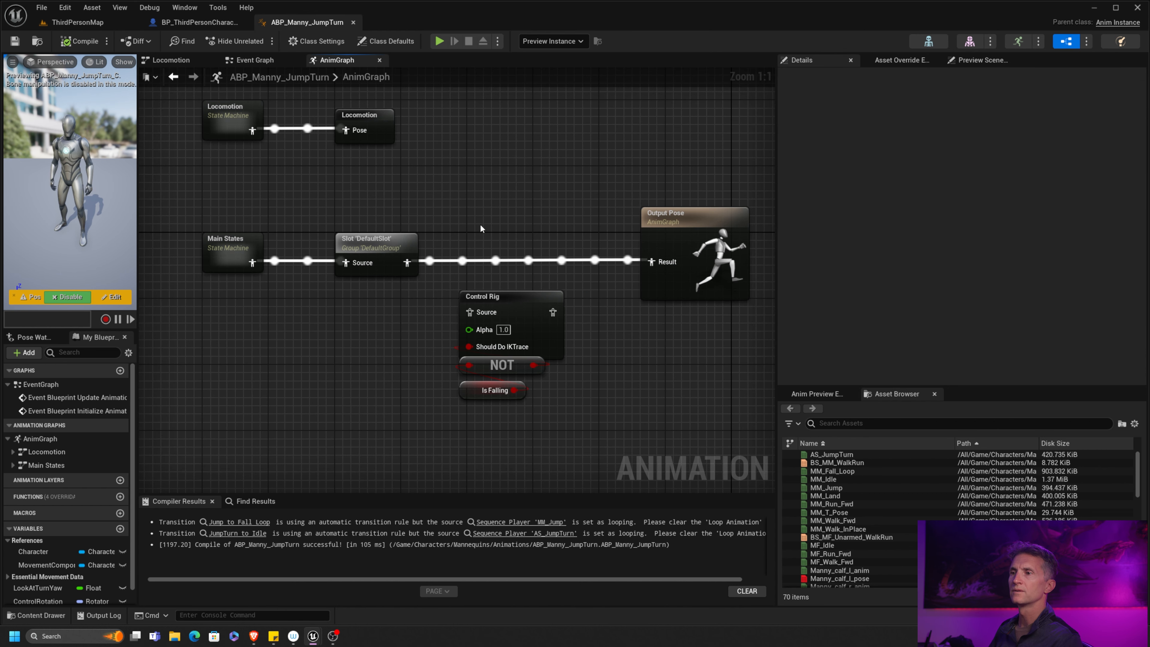
pyautogui.doubleClick(231, 118)
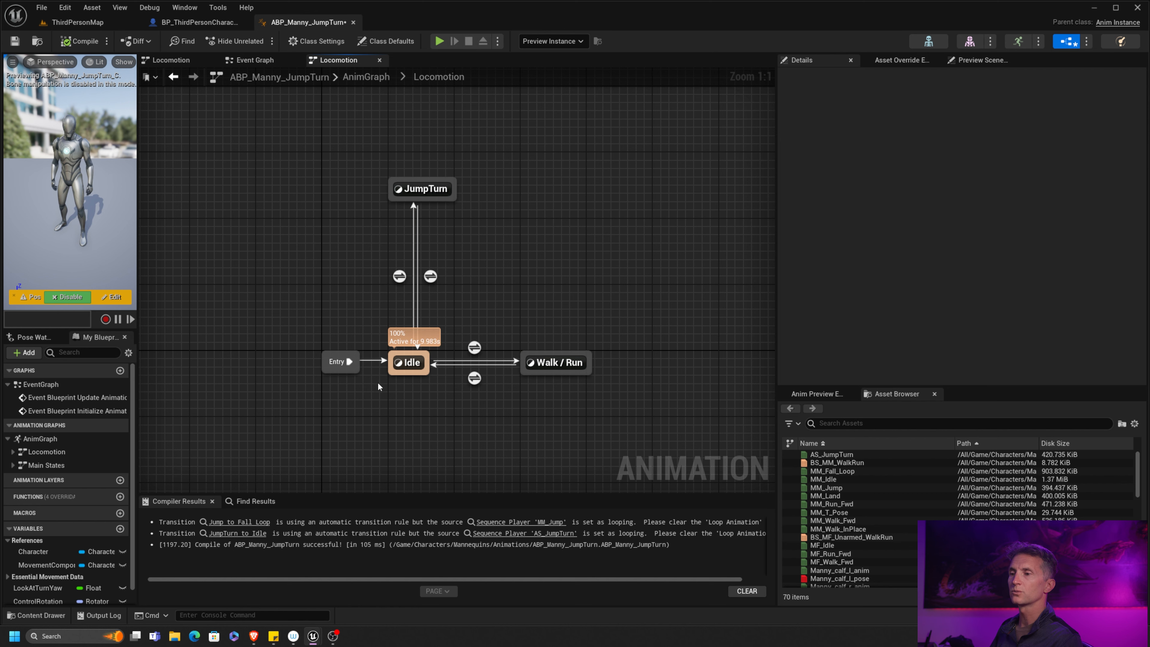
pyautogui.doubleClick(418, 189)
pyautogui.click(355, 266)
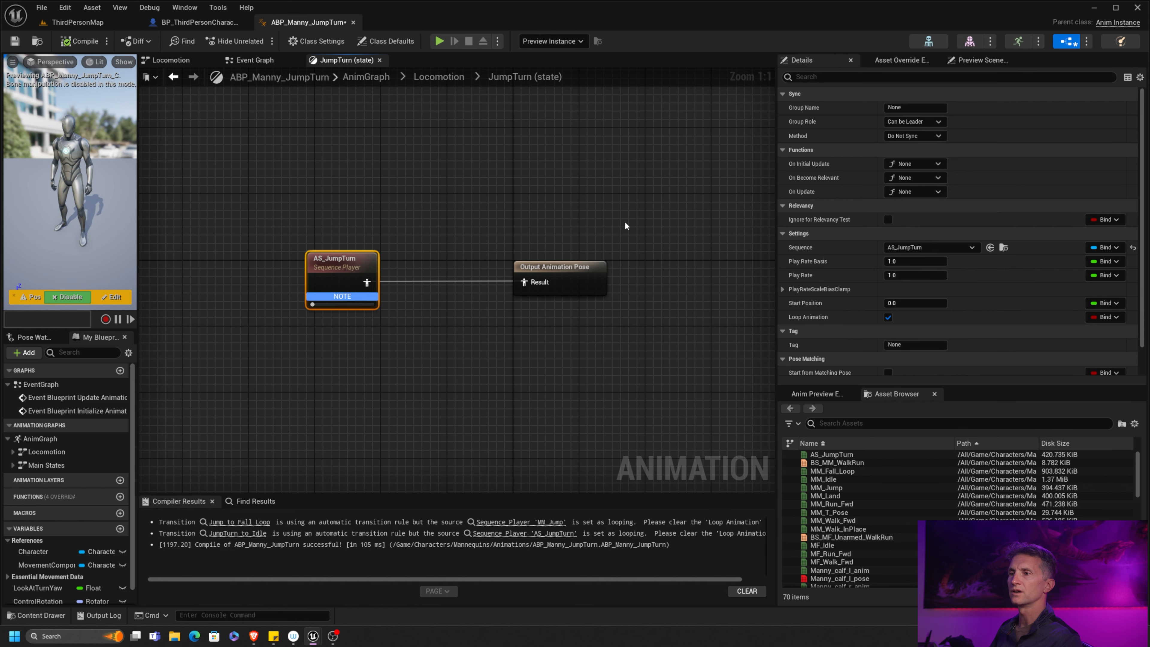
pyautogui.click(888, 318)
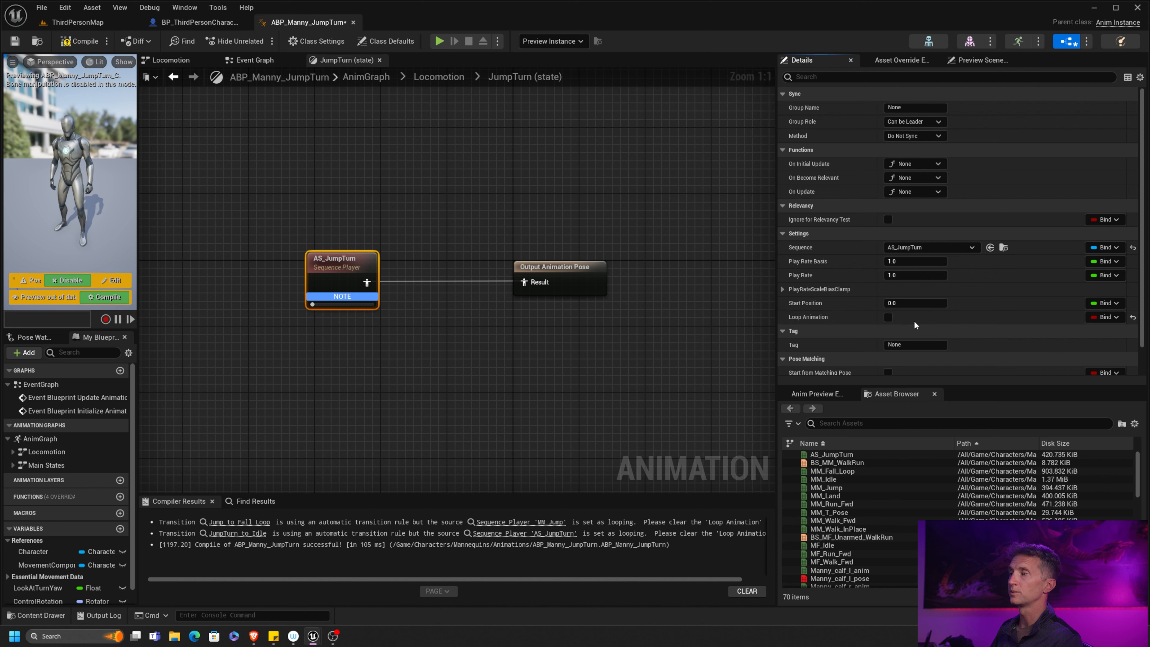
pyautogui.click(93, 42)
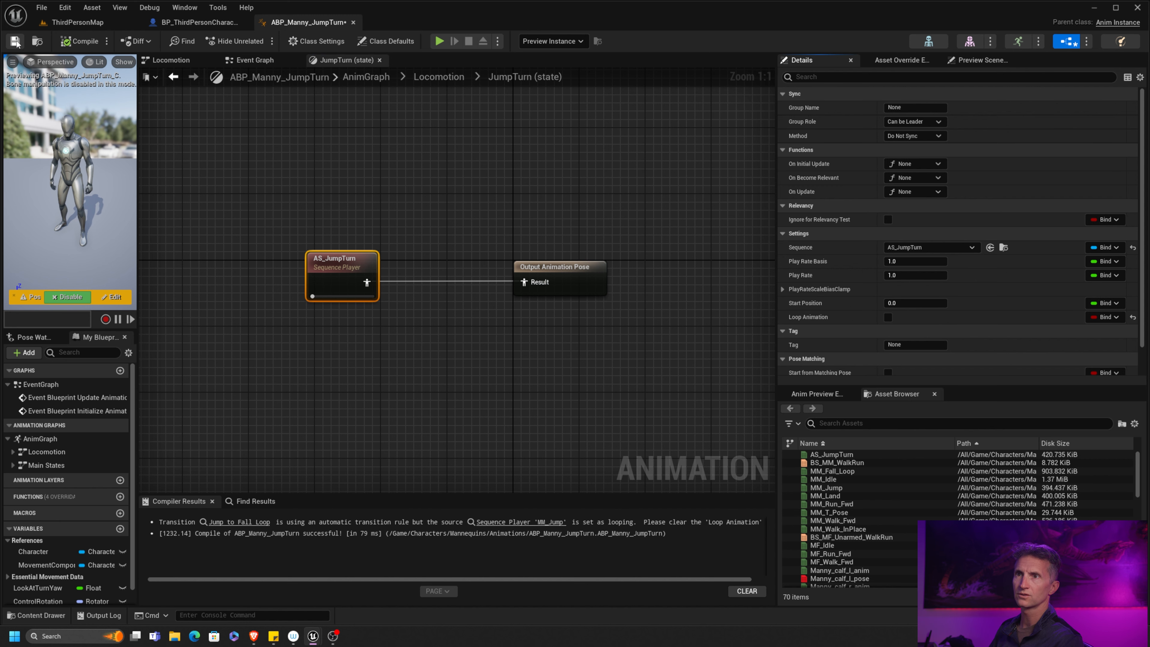
# Create an On State Entry function for the JumpTurn state's Output Animation Pose and name it On State Entry Jump Turn.
pyautogui.moveTo(545, 192); pyautogui.dragTo(600, 280)
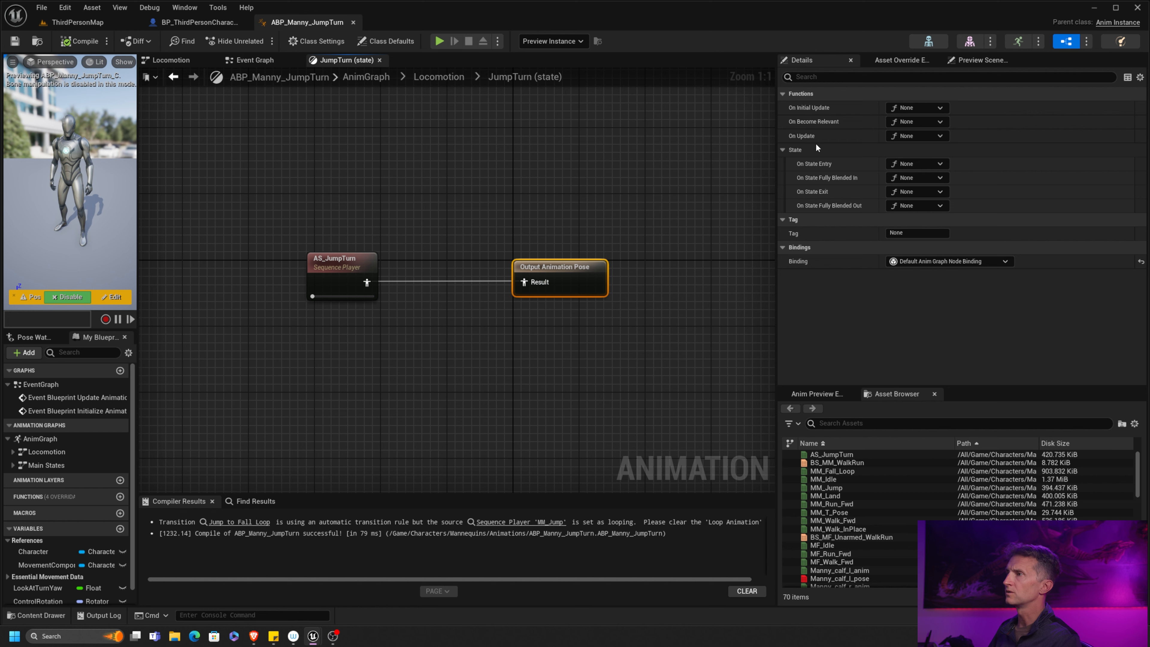
pyautogui.click(940, 165)
pyautogui.click(933, 188)
pyautogui.moveTo(414, 211); pyautogui.dragTo(370, 292)
pyautogui.moveTo(385, 255); pyautogui.dragTo(327, 246)
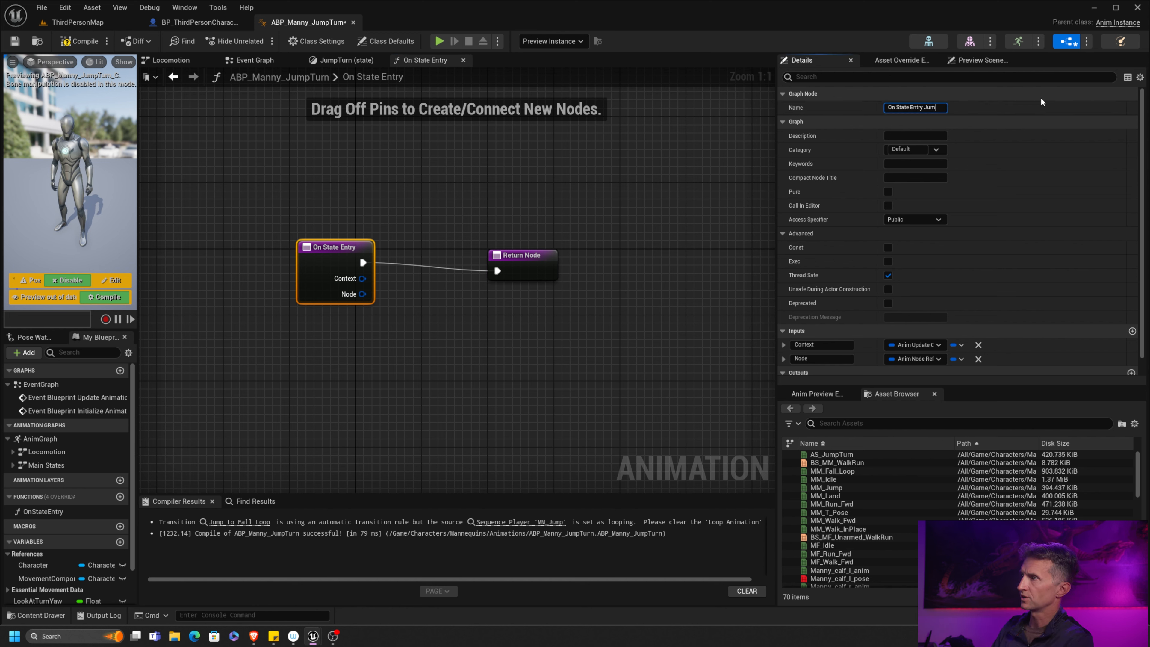
pyautogui.press('Return')
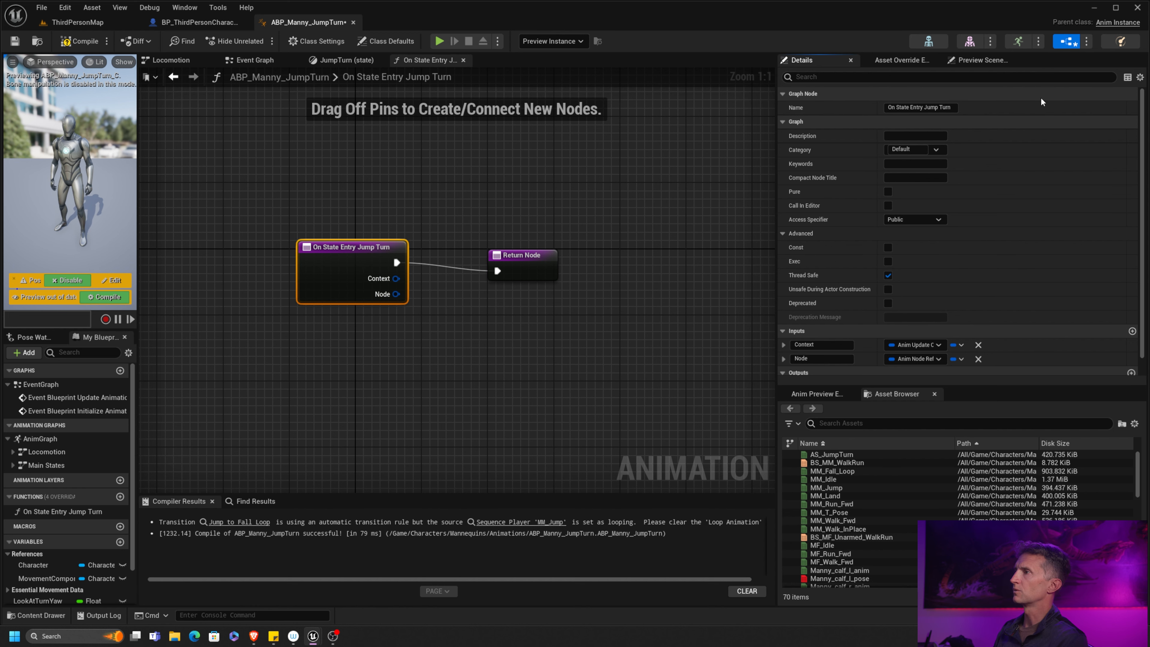
# Add a Boolean variable named bJumpActive and line up the Return Node with the function's entry node.
pyautogui.scroll(-2, 124, 484)
pyautogui.click(120, 495)
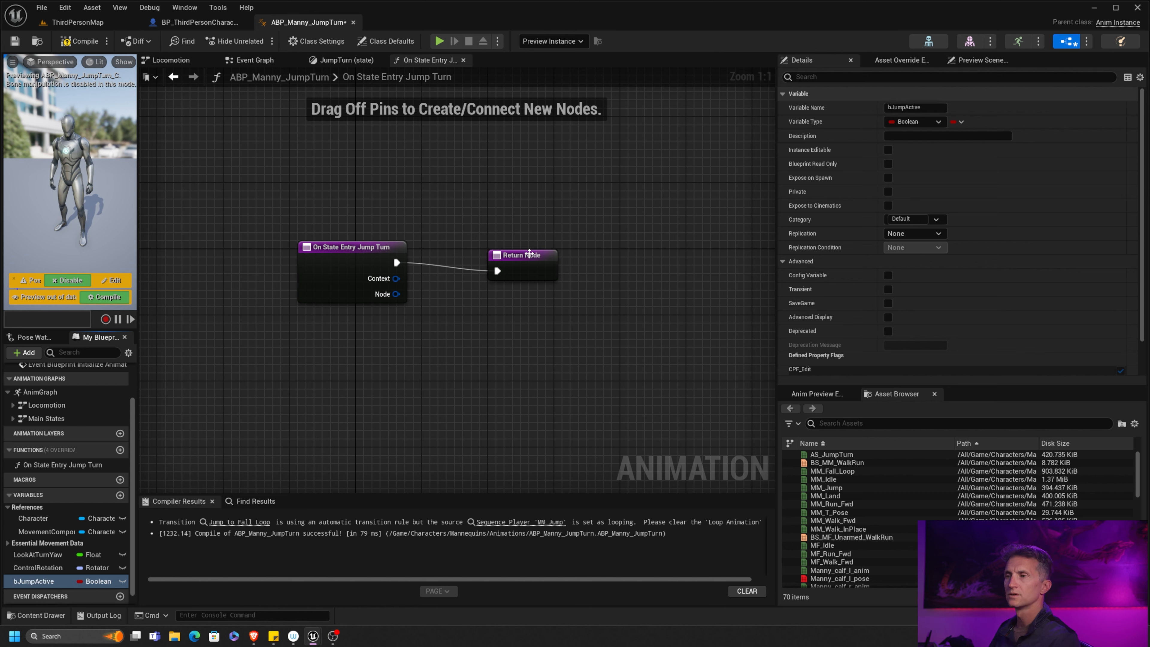
pyautogui.moveTo(521, 255); pyautogui.dragTo(561, 247)
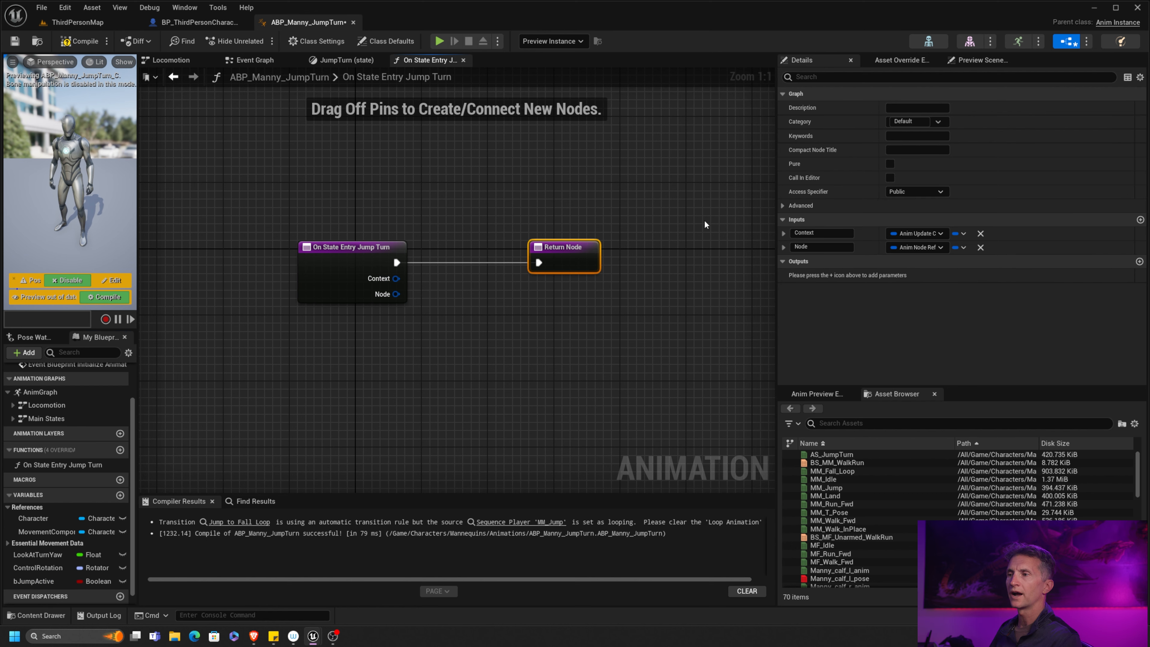
# Rename the bJumpActive variable as bJumpTurnActive.
pyautogui.click(32, 582)
pyautogui.click(906, 107)
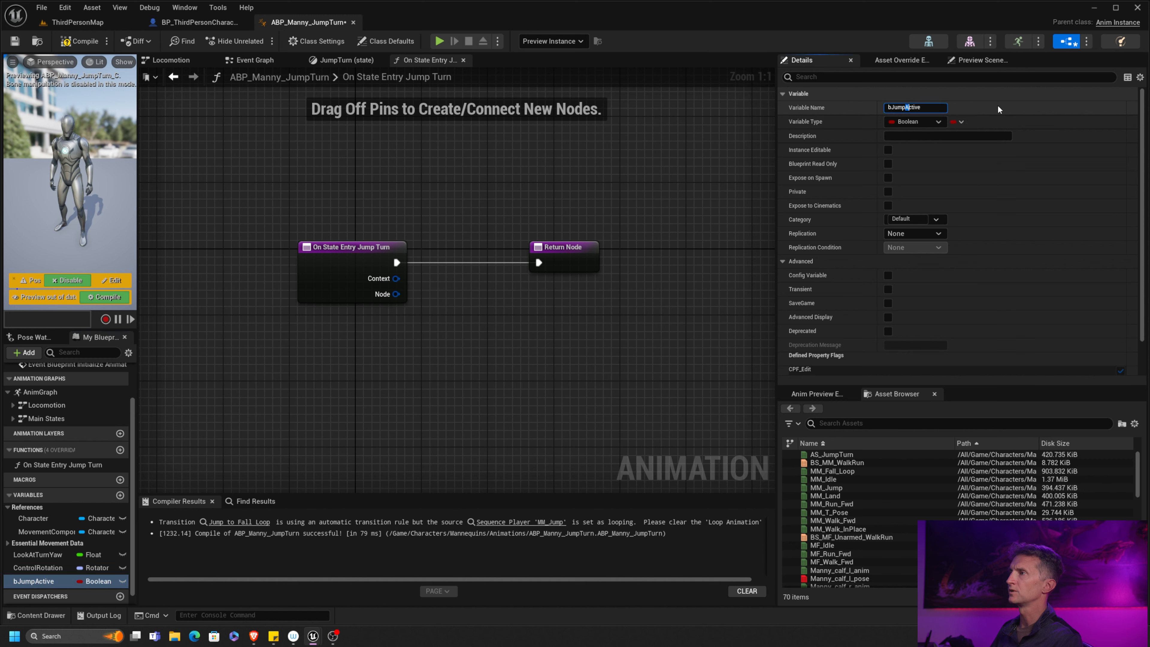
pyautogui.write('T')
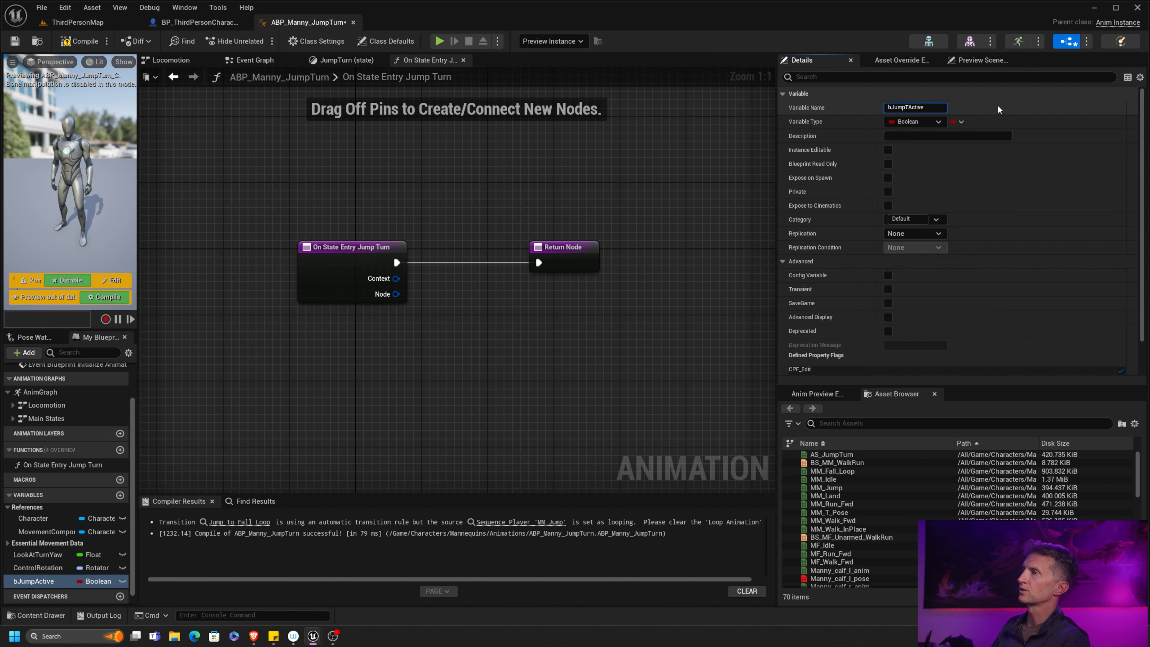
pyautogui.write('urn')
pyautogui.press('Return')
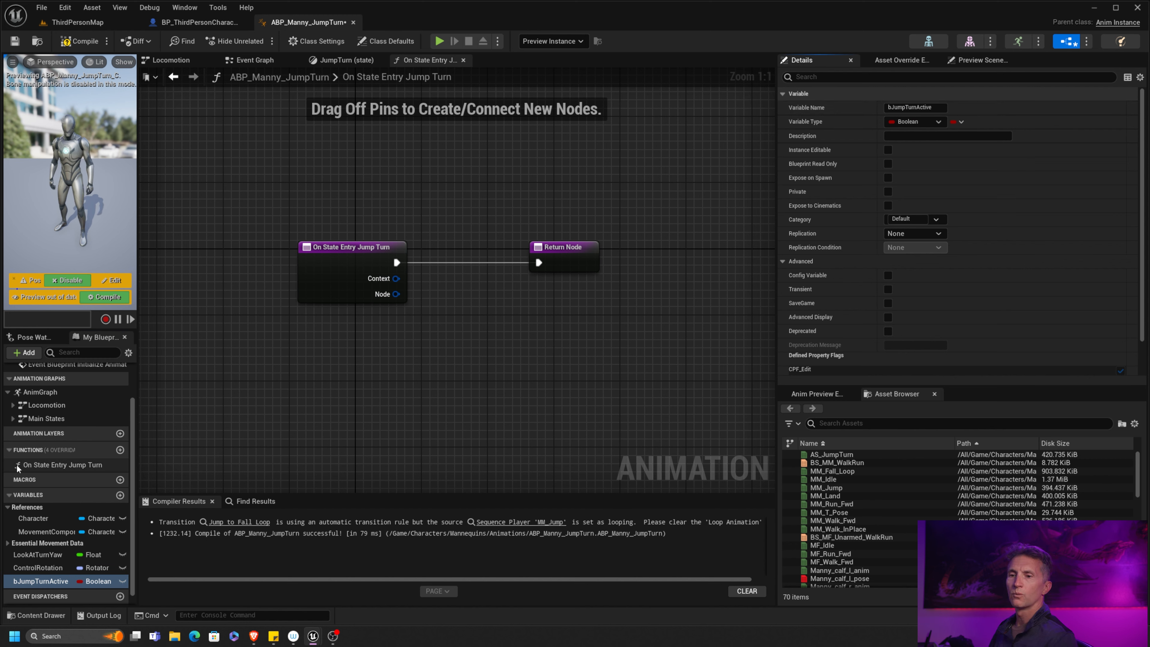
# Insert a Set bJumpTurnActive node with the value true between On State Entry Jump Turn and its Return Node, and compile.
pyautogui.moveTo(68, 580); pyautogui.dragTo(449, 288)
pyautogui.click(484, 317)
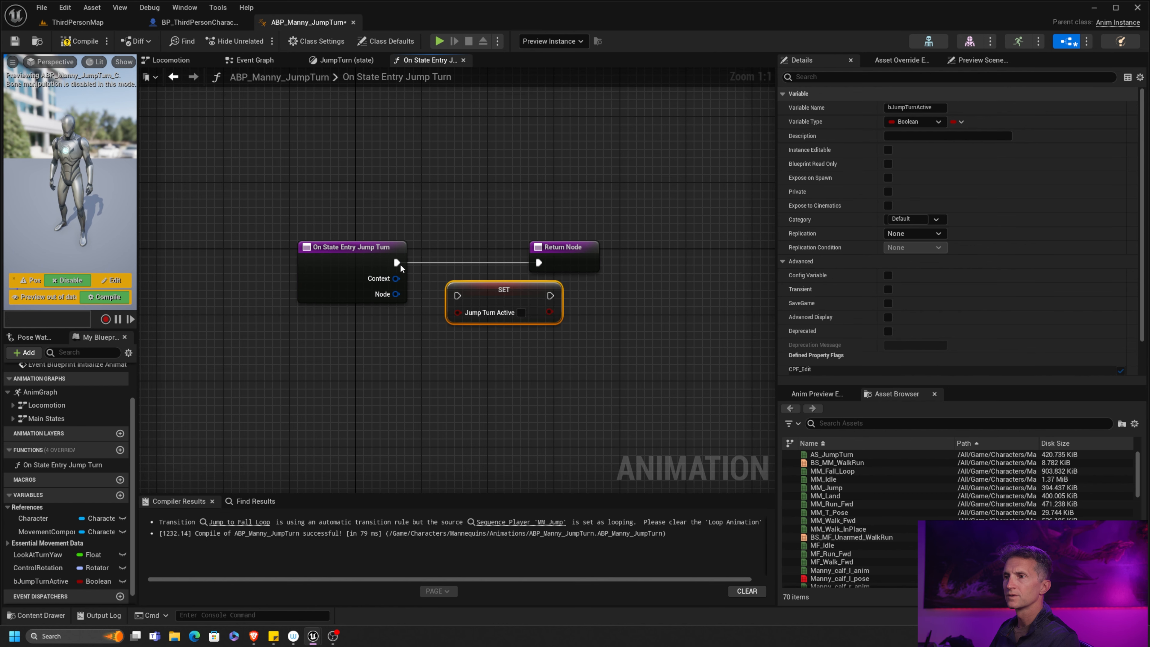
pyautogui.moveTo(397, 263); pyautogui.dragTo(457, 296)
pyautogui.moveTo(588, 249); pyautogui.dragTo(681, 249)
pyautogui.moveTo(521, 292); pyautogui.dragTo(630, 262)
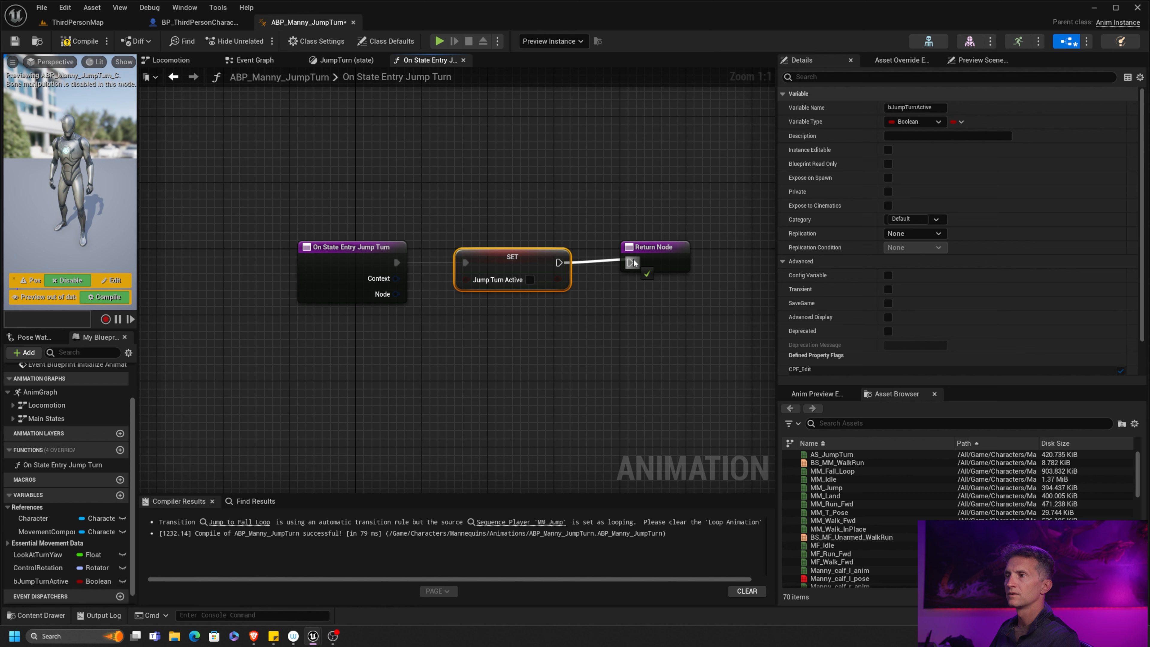
pyautogui.click(529, 280)
pyautogui.click(80, 40)
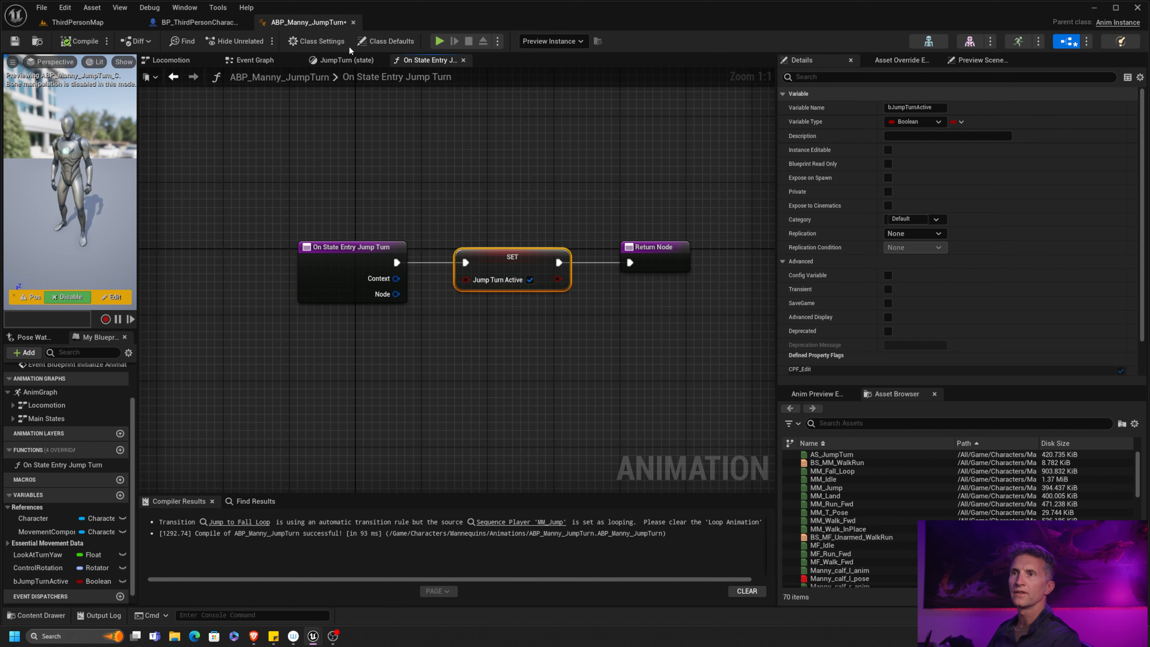
# Create an On State Exit function for the JumpTurn state's Output Animation Pose and name it On State Exit Jump TUrn.
pyautogui.click(173, 77)
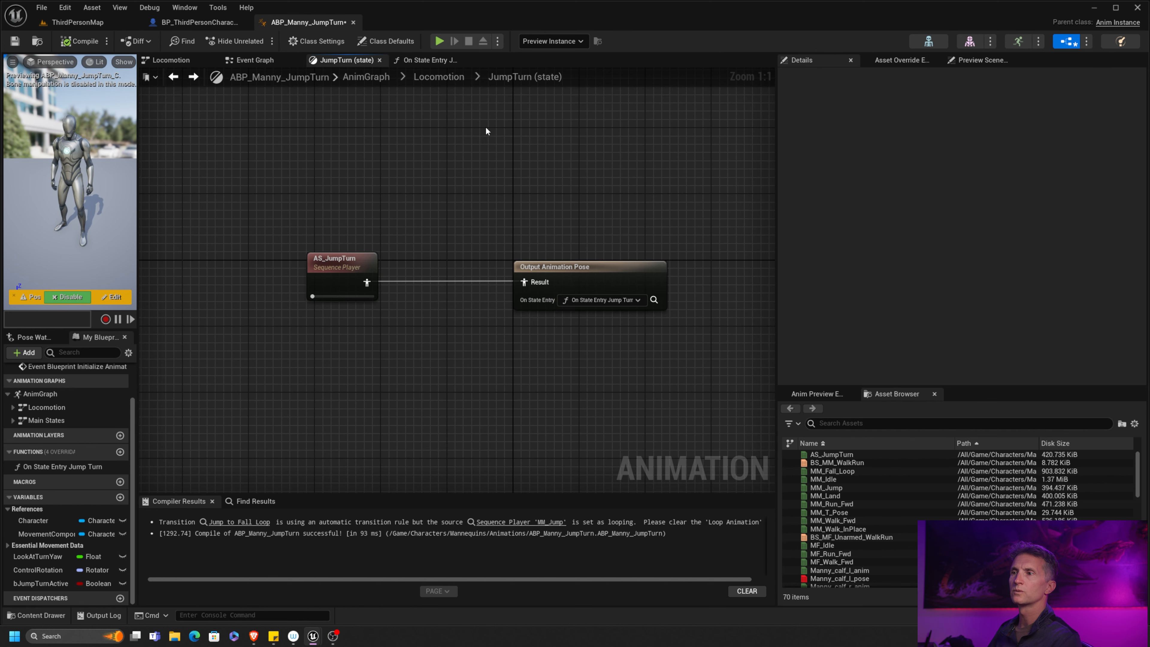
pyautogui.click(573, 268)
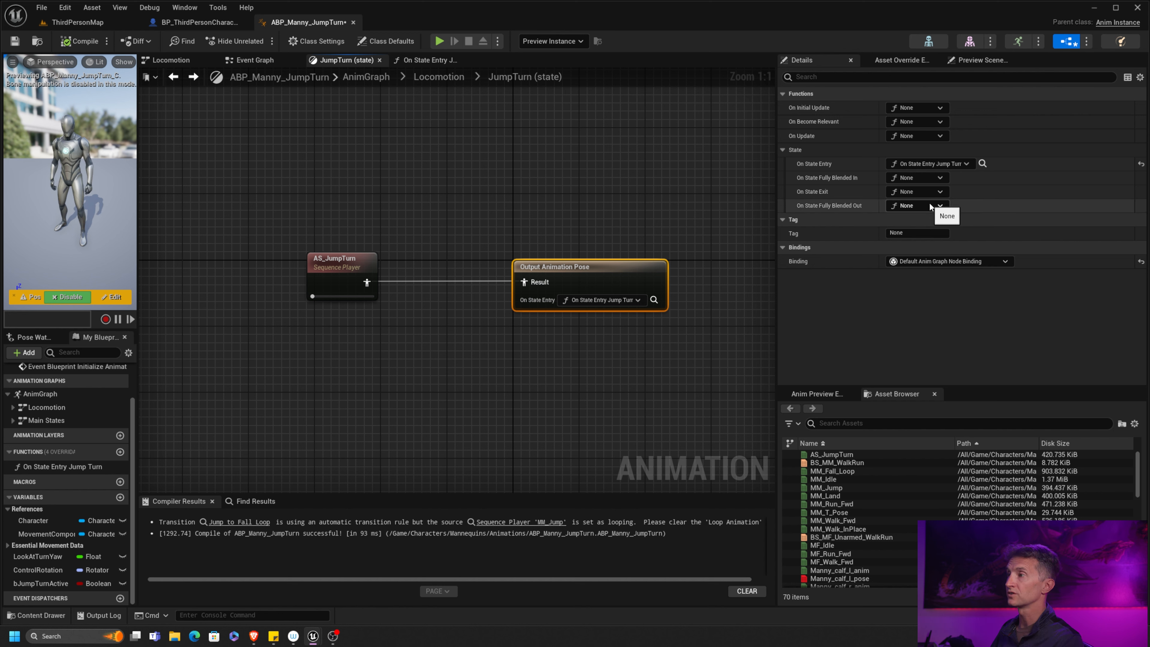
pyautogui.click(937, 191)
pyautogui.click(950, 218)
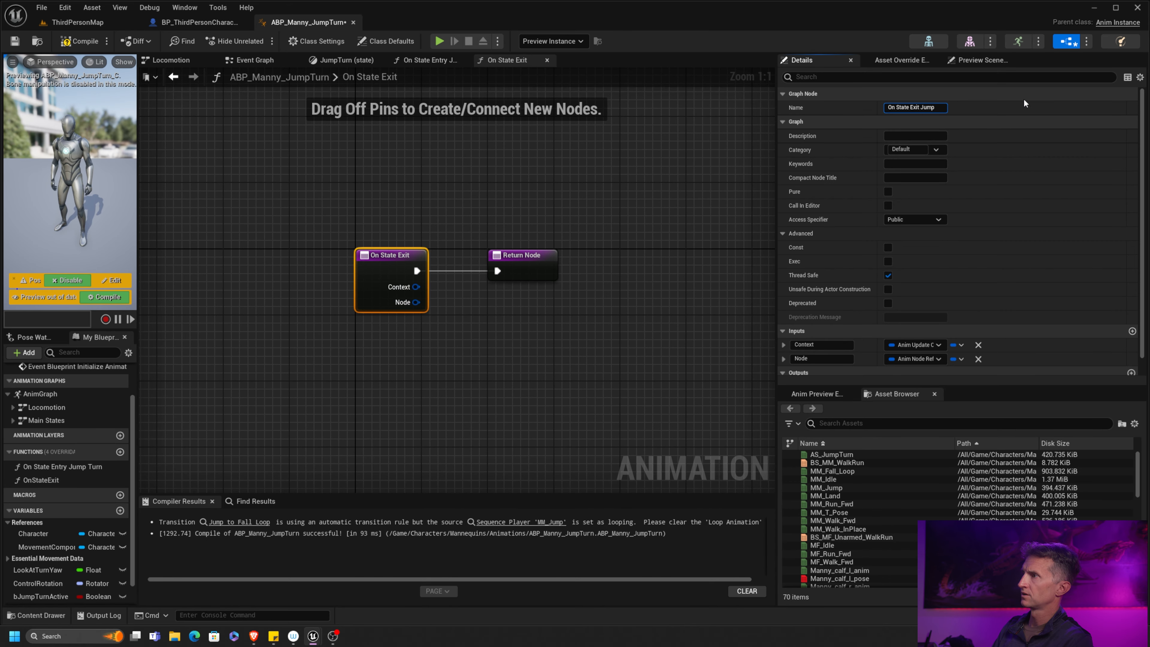
pyautogui.write('Jump TUrn')
pyautogui.press('Return')
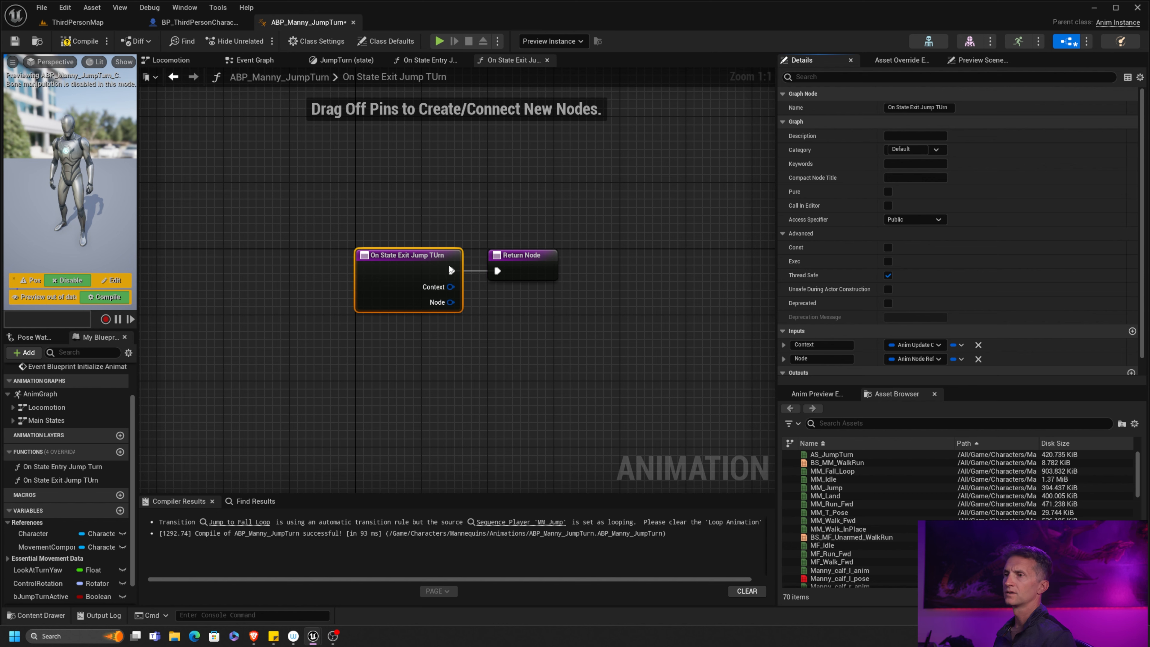
# Insert a Set bJumpTurnActive node with the value false between the exit function's entry node and Return Node, and compile.
pyautogui.moveTo(422, 256); pyautogui.dragTo(274, 247)
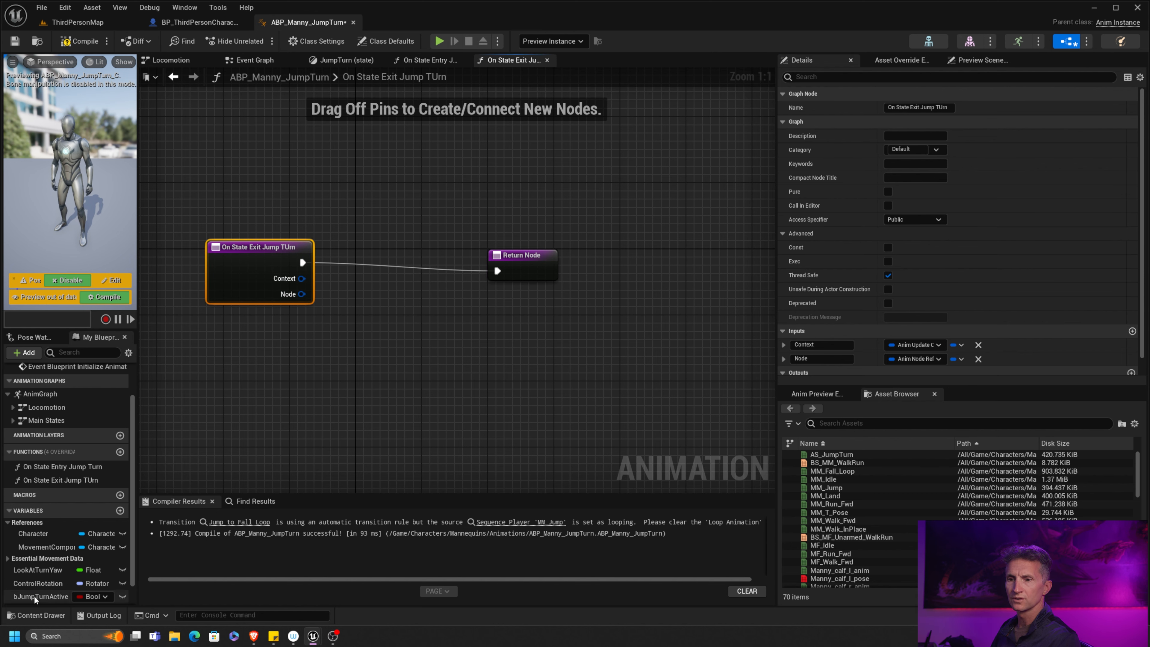
pyautogui.moveTo(28, 597); pyautogui.dragTo(413, 272)
pyautogui.click(439, 300)
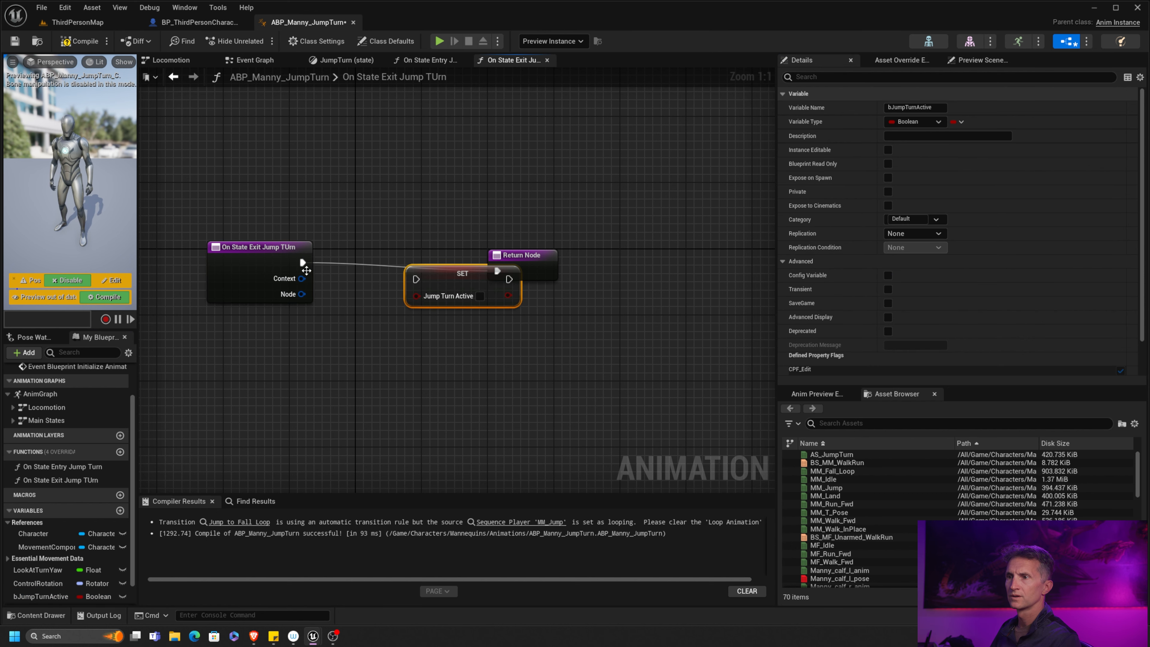
pyautogui.moveTo(302, 264); pyautogui.dragTo(401, 265)
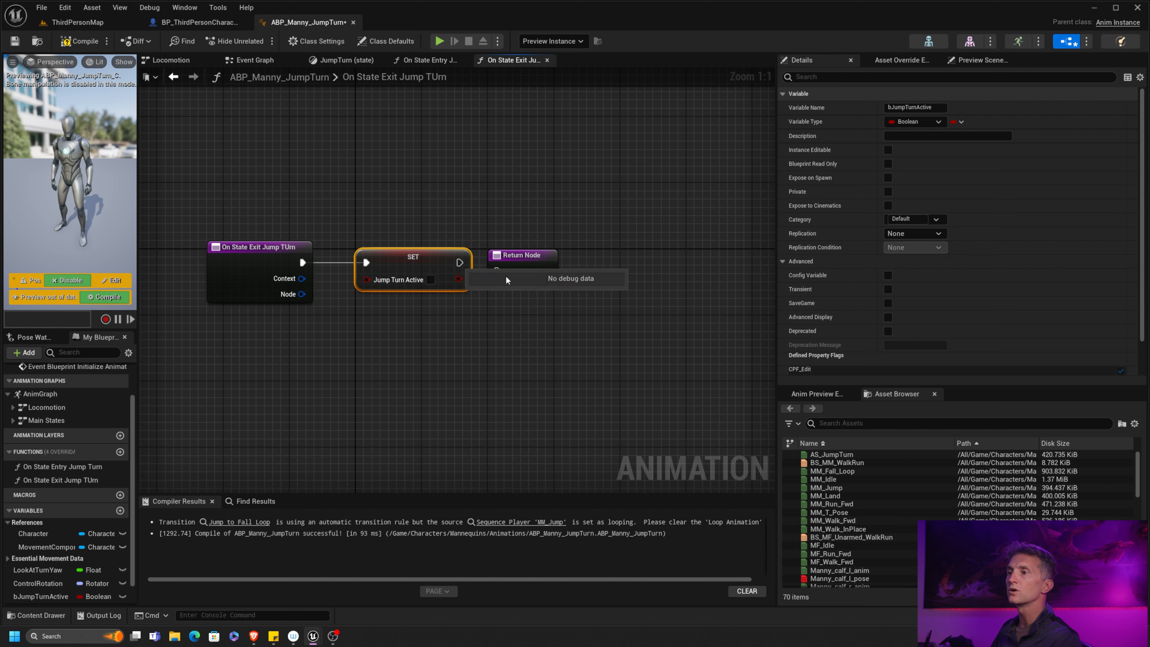
pyautogui.moveTo(525, 264); pyautogui.dragTo(566, 256)
pyautogui.moveTo(459, 262); pyautogui.dragTo(538, 264)
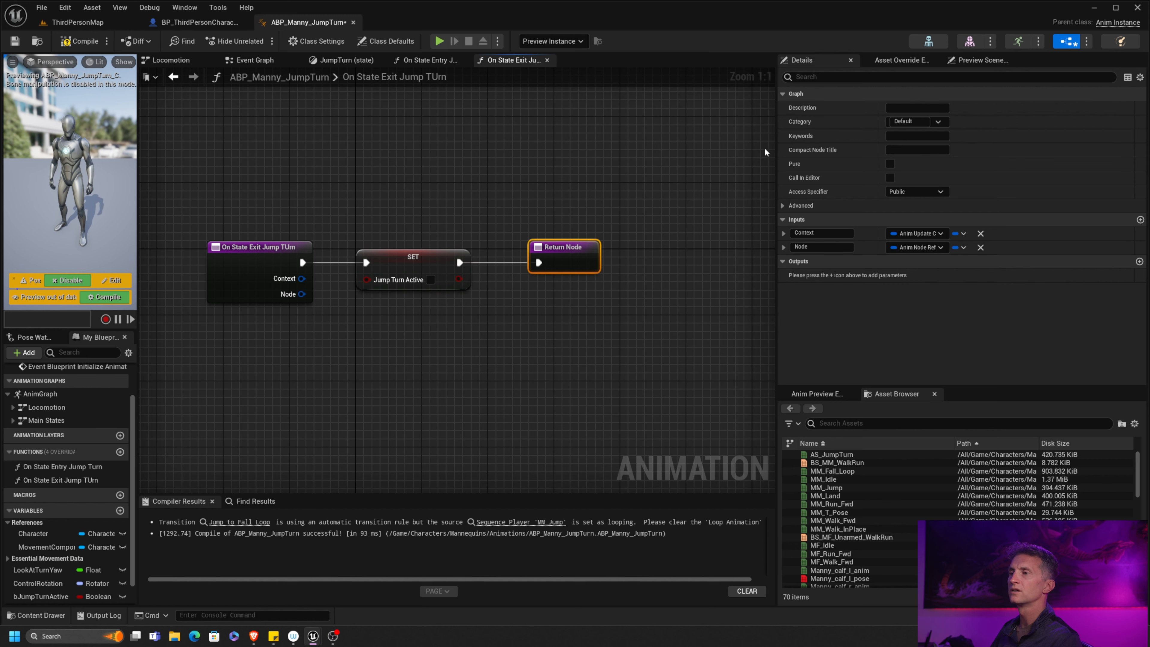
pyautogui.click(80, 41)
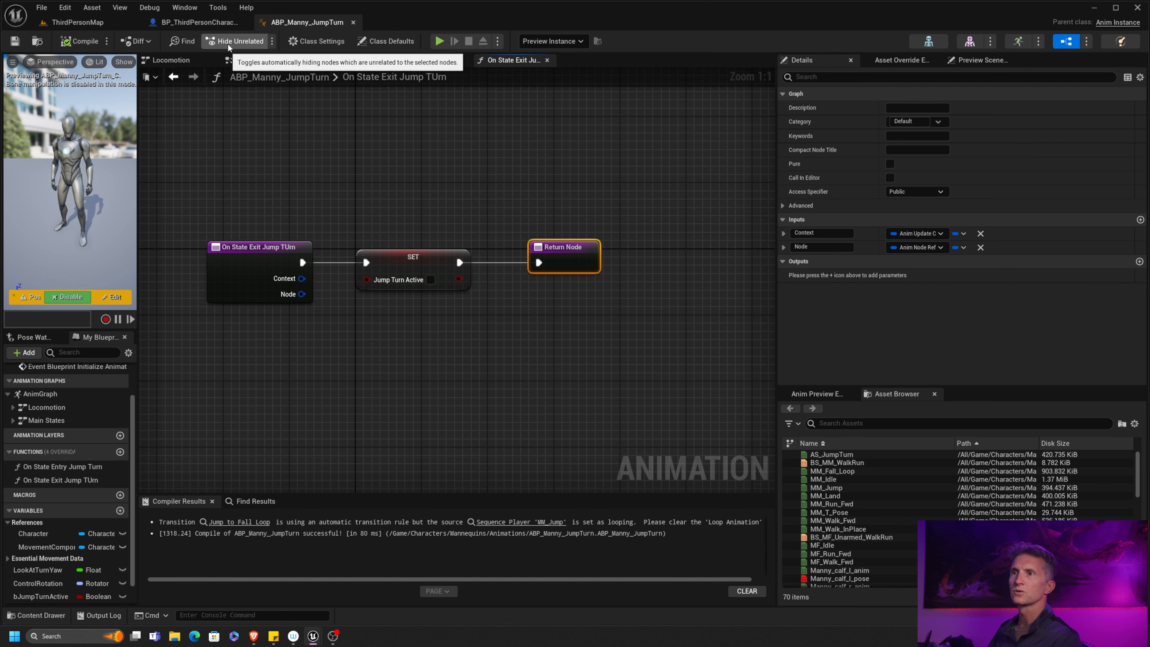
# In the Event Graph, move Set Actor Rotation with its Character and Control Rotation getters farther from Print String to make room.
pyautogui.click(254, 60)
pyautogui.moveTo(542, 270); pyautogui.dragTo(471, 260, button='right')
pyautogui.moveTo(385, 367); pyautogui.dragTo(507, 294)
pyautogui.click(567, 193)
pyautogui.moveTo(567, 194); pyautogui.dragTo(455, 338)
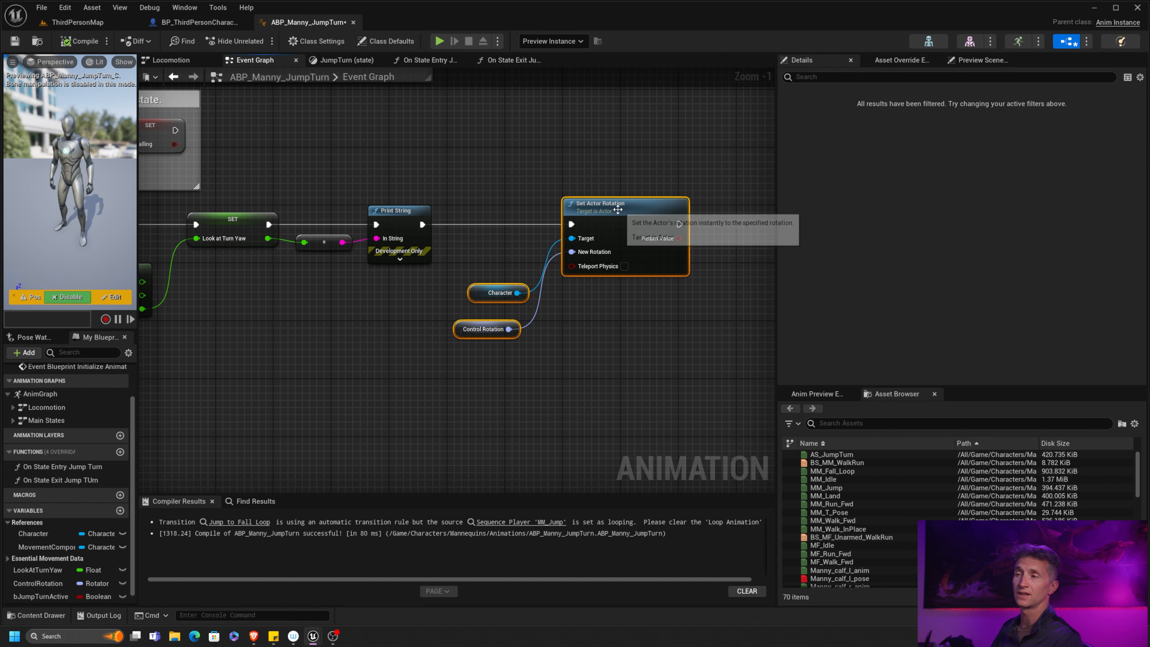
pyautogui.moveTo(622, 209); pyautogui.dragTo(736, 210)
pyautogui.moveTo(569, 241); pyautogui.dragTo(457, 240, button='right')
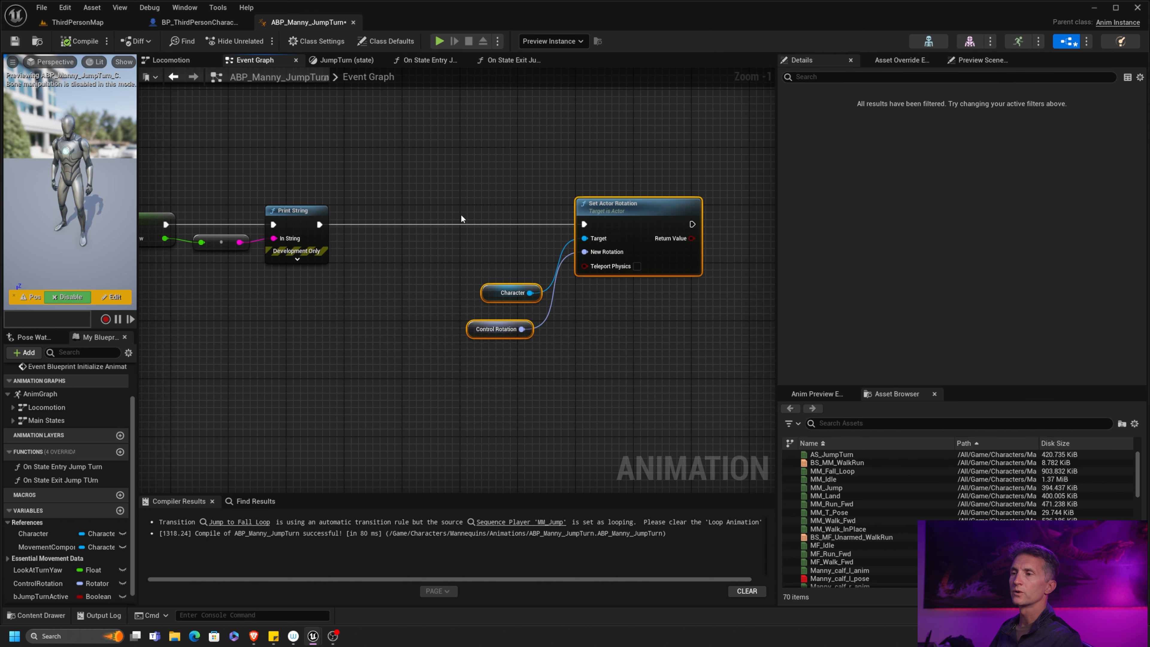
# Insert a Branch with bJumpTurnActive as its condition between Print String and Set Actor Rotation on the True output, compile, and save everything.
pyautogui.moveTo(41, 597); pyautogui.dragTo(307, 298)
pyautogui.click(392, 291)
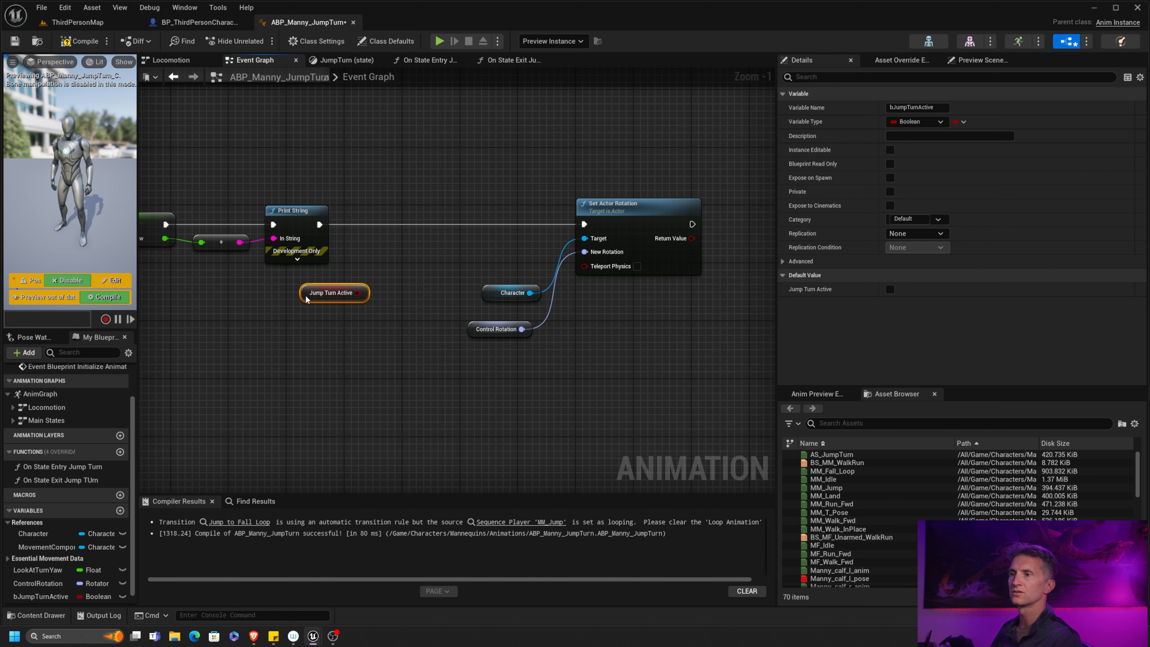
pyautogui.click(391, 242)
pyautogui.moveTo(427, 246); pyautogui.dragTo(424, 216)
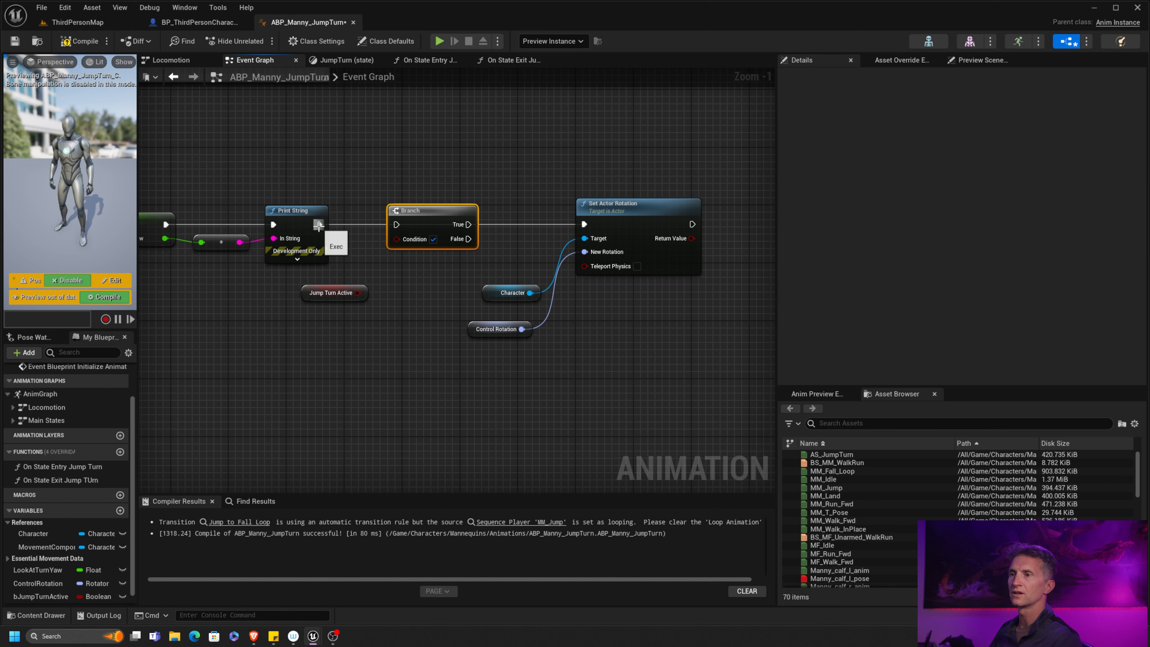
pyautogui.moveTo(318, 225); pyautogui.dragTo(396, 224)
pyautogui.moveTo(469, 225); pyautogui.dragTo(586, 225)
pyautogui.moveTo(440, 209); pyautogui.dragTo(462, 208)
pyautogui.moveTo(358, 292); pyautogui.dragTo(419, 239)
pyautogui.click(658, 203)
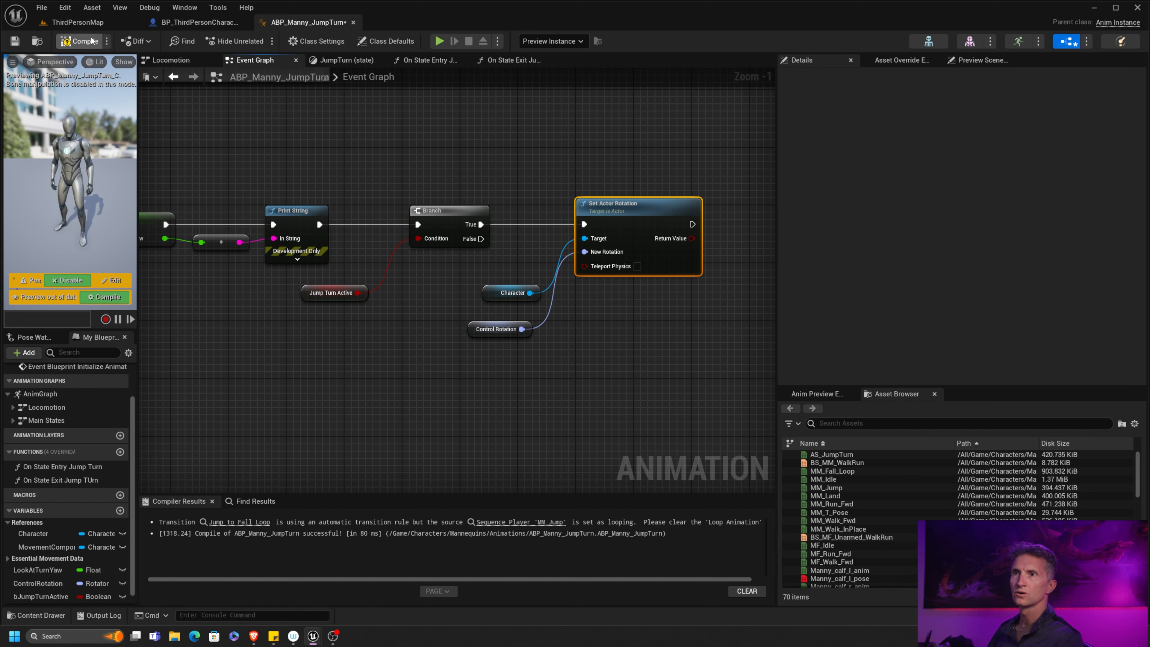
pyautogui.click(80, 41)
pyautogui.click(41, 8)
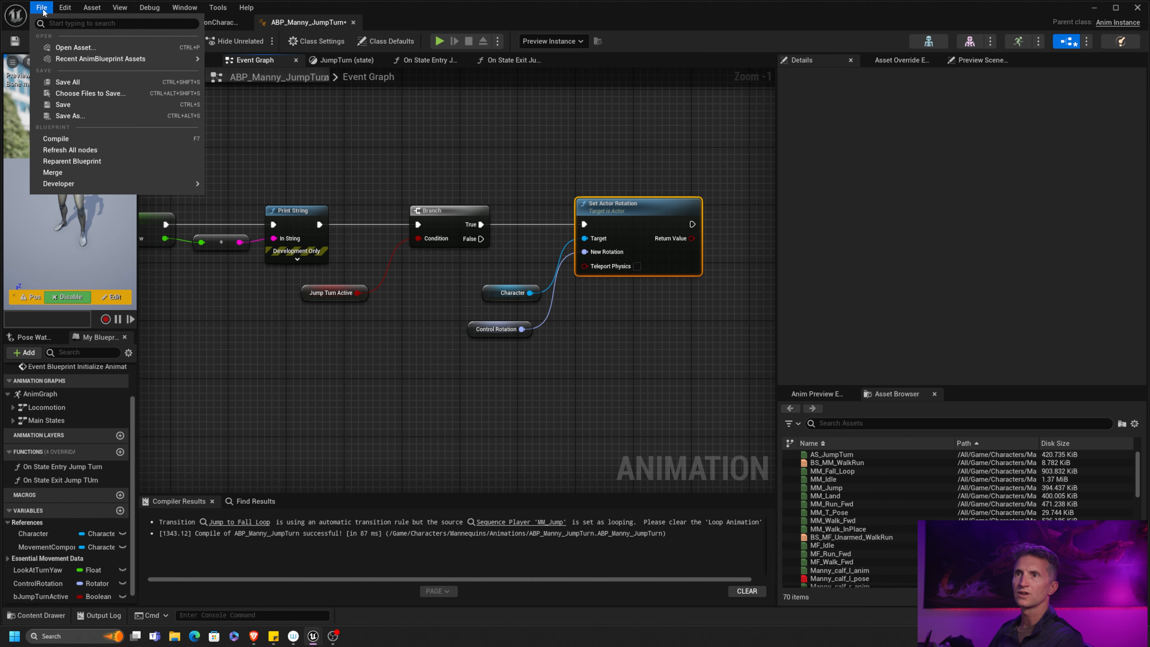
pyautogui.click(68, 82)
# Play ThirdPersonMap and test how the character jump-turns as the camera rotates around it, and end the play session.
pyautogui.click(91, 23)
pyautogui.click(256, 40)
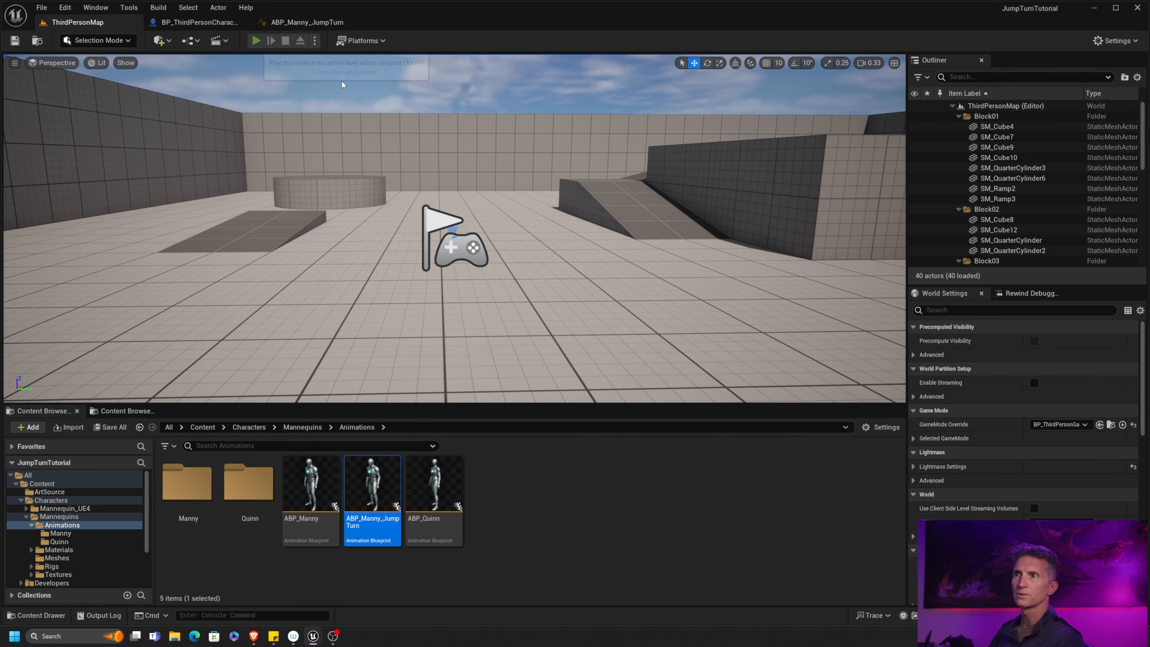
pyautogui.click(386, 201)
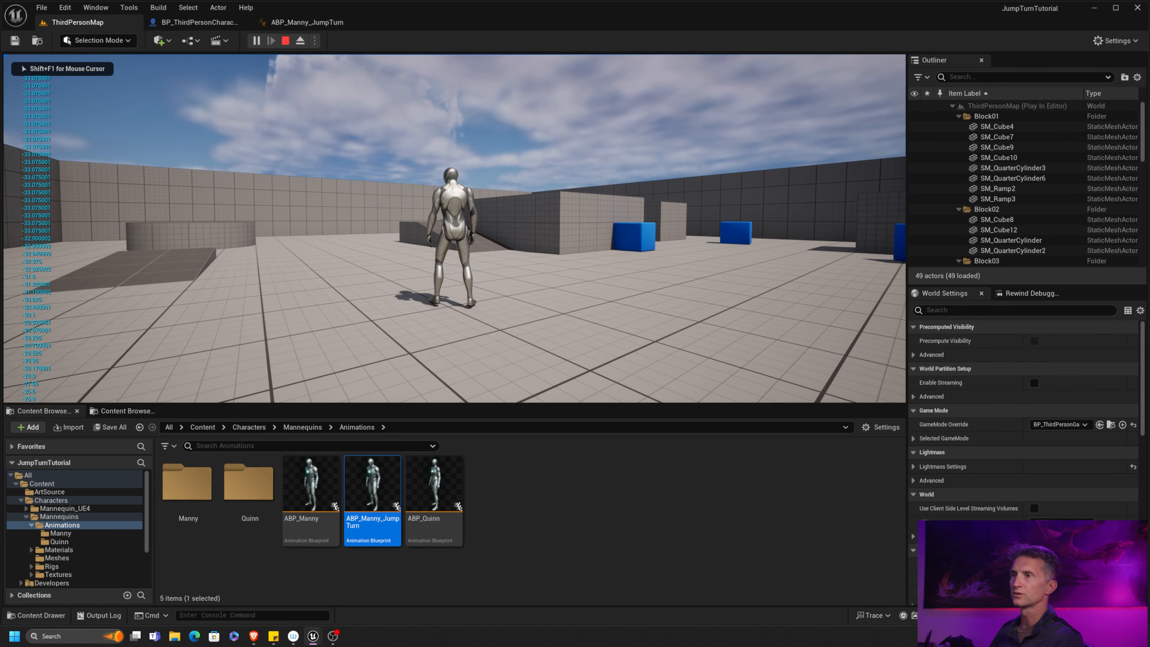
pyautogui.press('w')
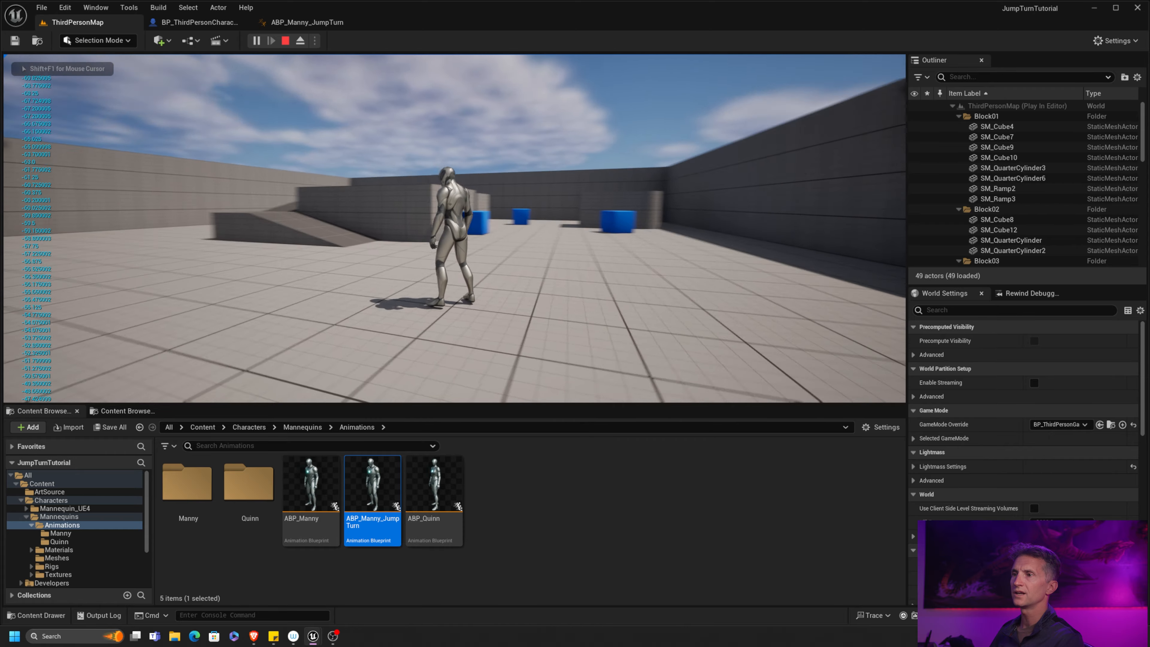
pyautogui.press('space')
pyautogui.press('w')
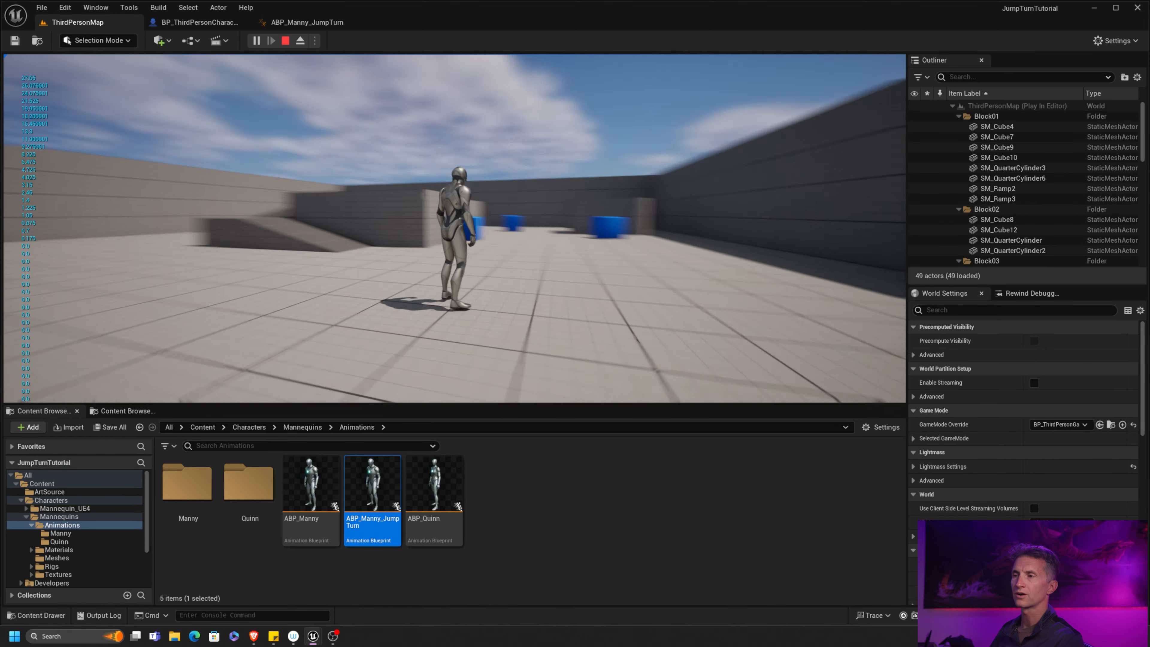
pyautogui.press('space')
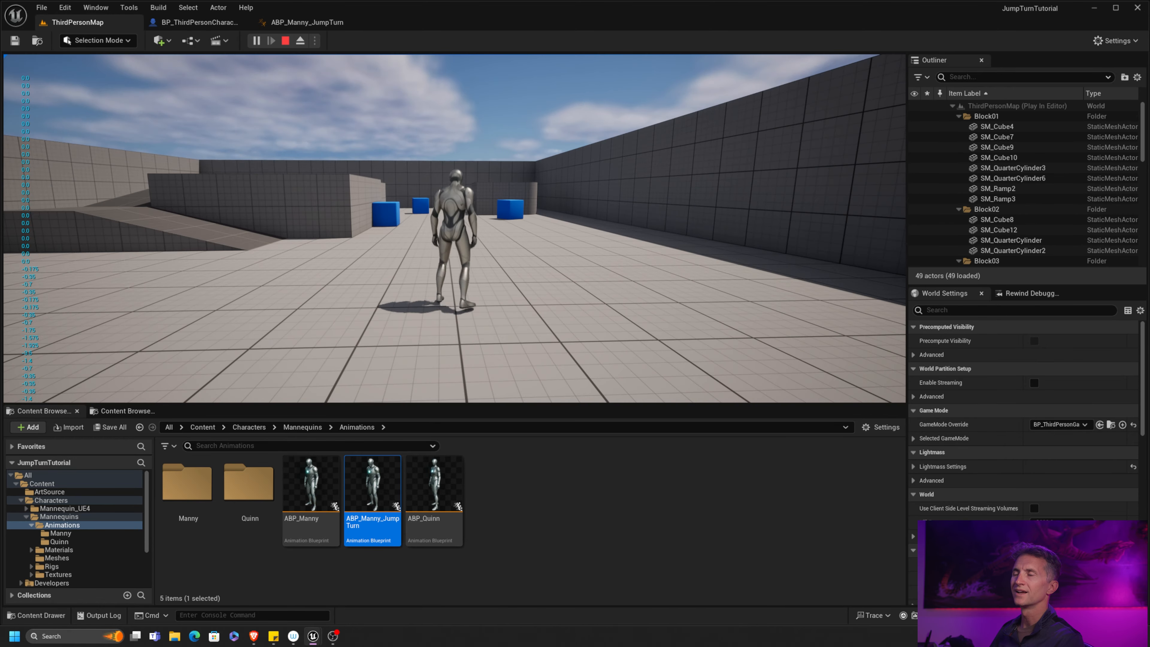
pyautogui.press('space')
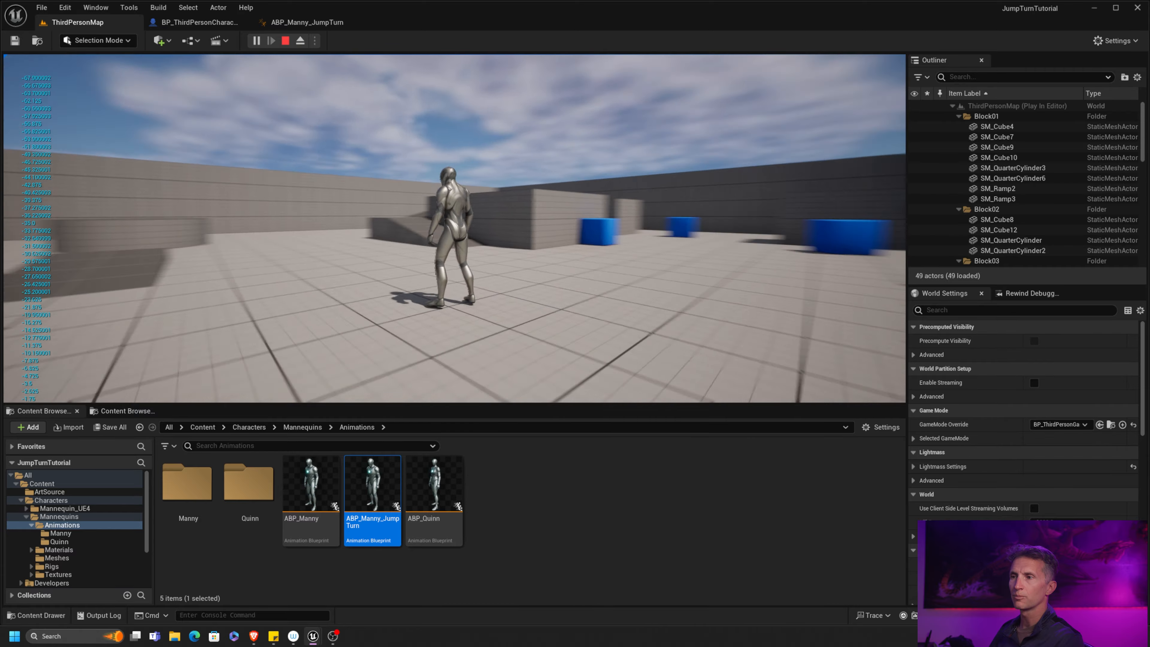
pyautogui.press('space')
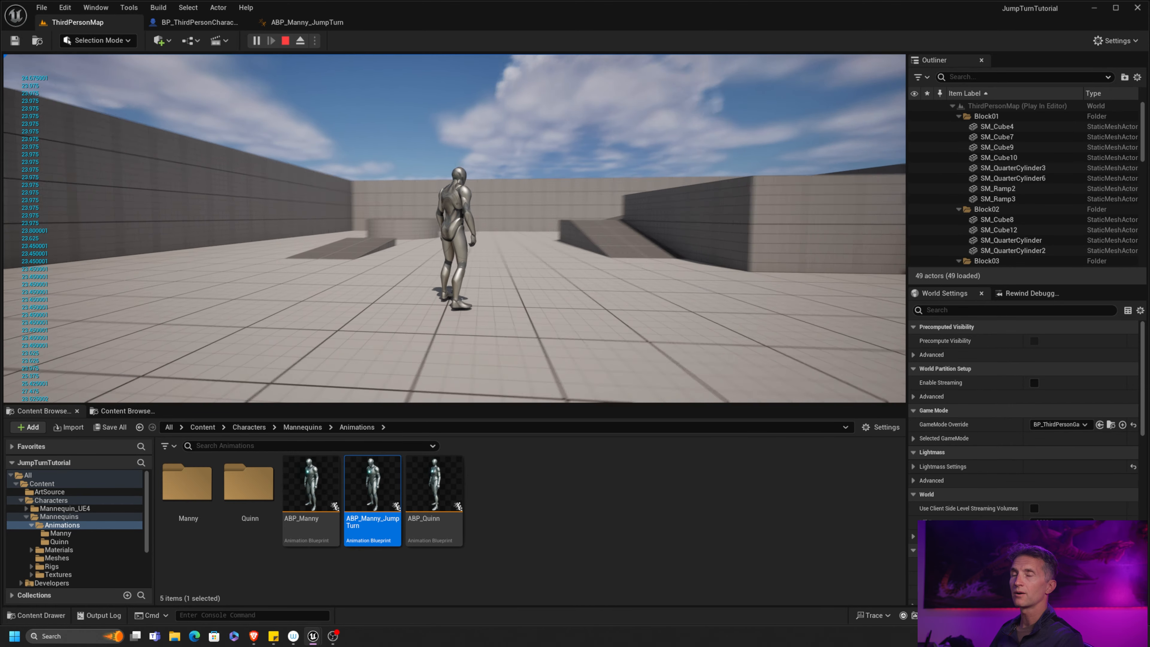
pyautogui.press('Escape')
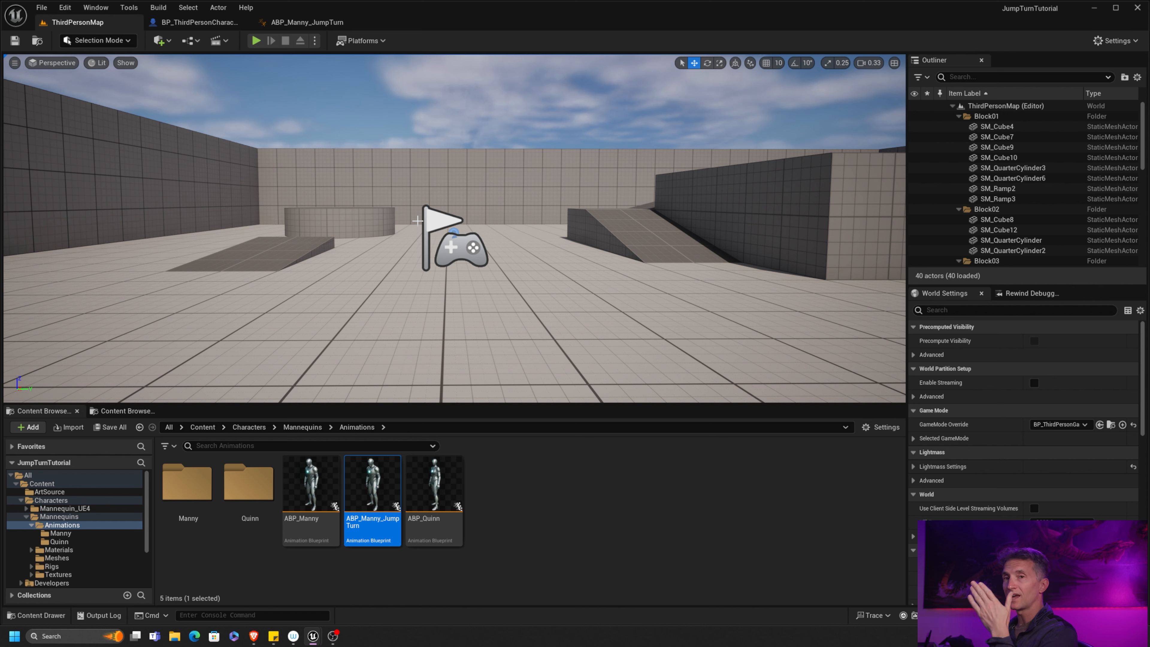
# In ABP_Manny_JumpTurn's Event Graph, move Set Actor Rotation and its Character and Control Rotation getters farther from the Branch.
pyautogui.click(299, 22)
pyautogui.moveTo(383, 123); pyautogui.dragTo(344, 156, button='right')
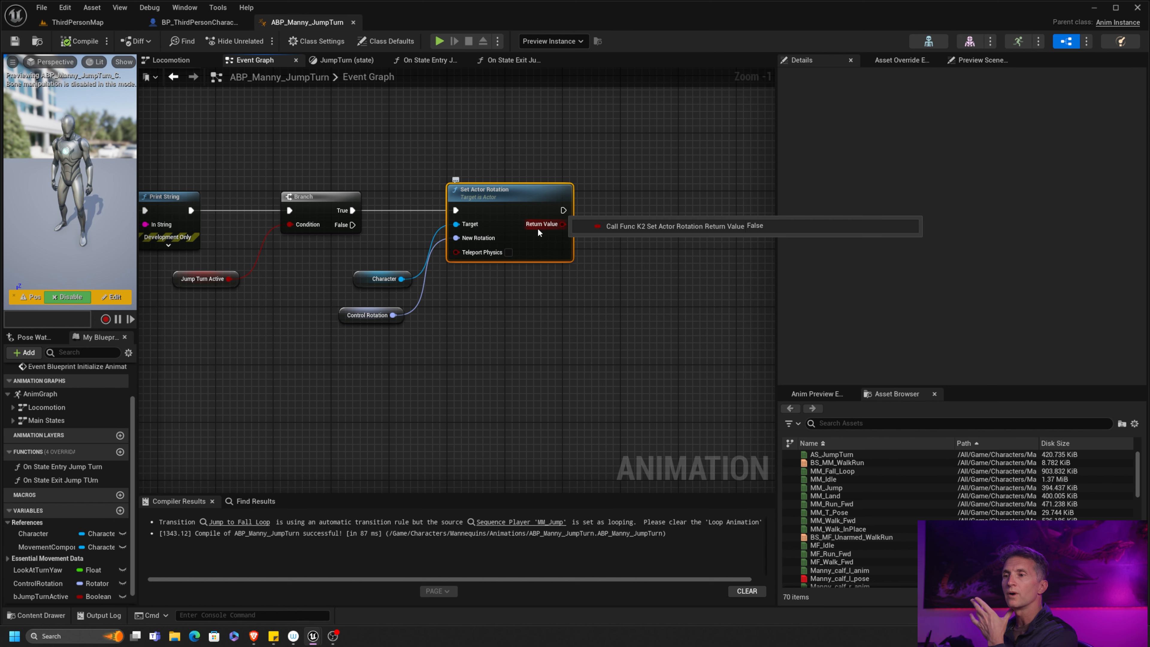
pyautogui.moveTo(520, 193); pyautogui.dragTo(650, 193)
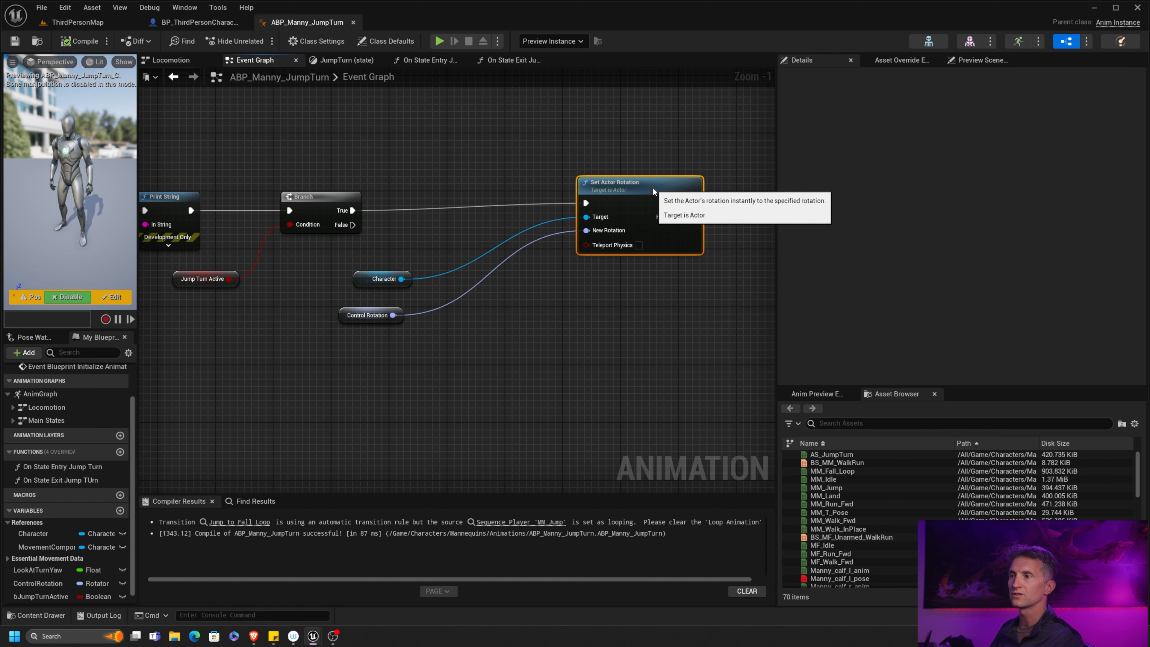
pyautogui.moveTo(360, 272); pyautogui.dragTo(491, 229)
pyautogui.moveTo(351, 319); pyautogui.dragTo(477, 309)
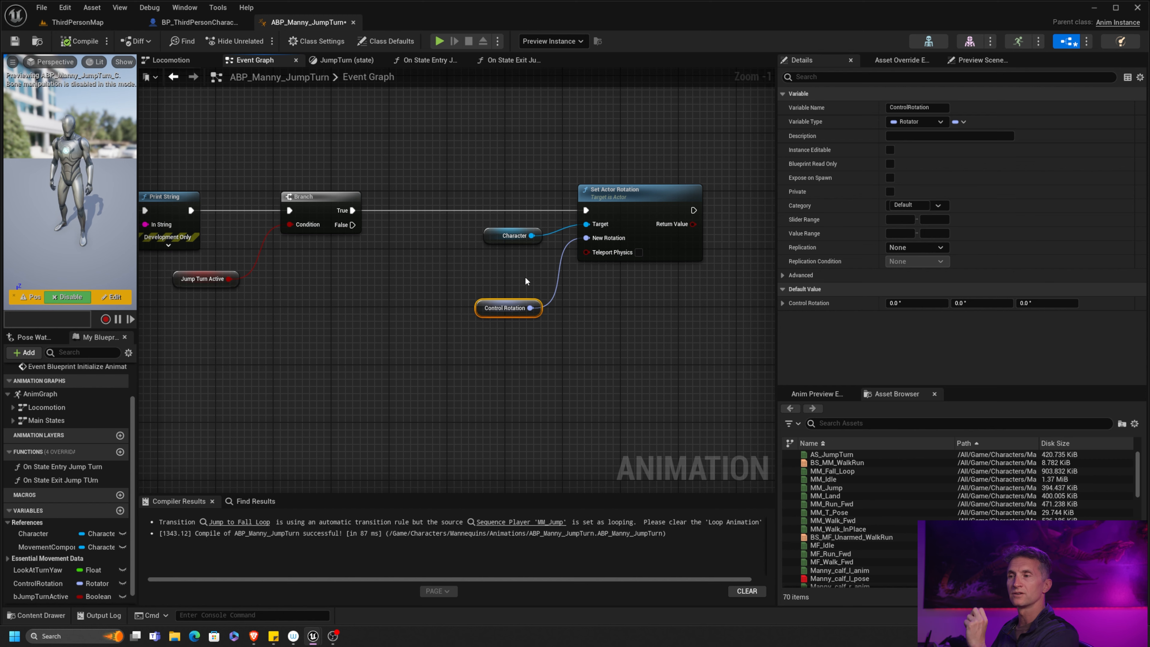
# Duplicate the Control Rotation getter below the Branch, add an RInterp To node from it, and disconnect the getter from the Current input.
pyautogui.moveTo(343, 303); pyautogui.dragTo(394, 283, button='right')
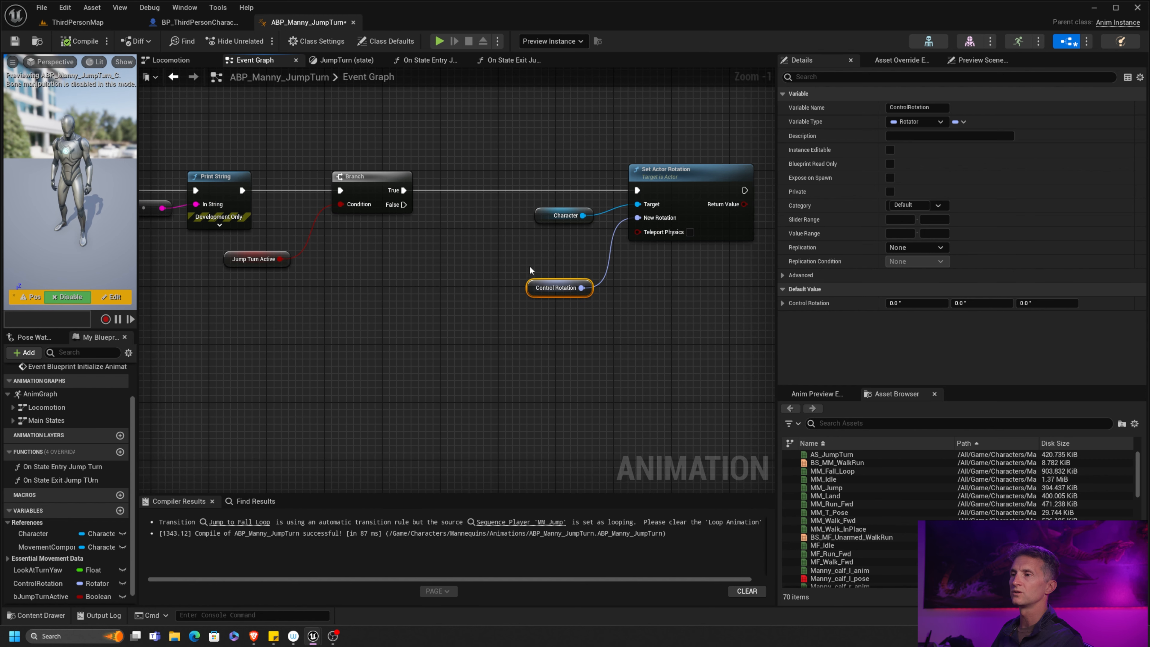
pyautogui.hotkey('ctrl', 'v')
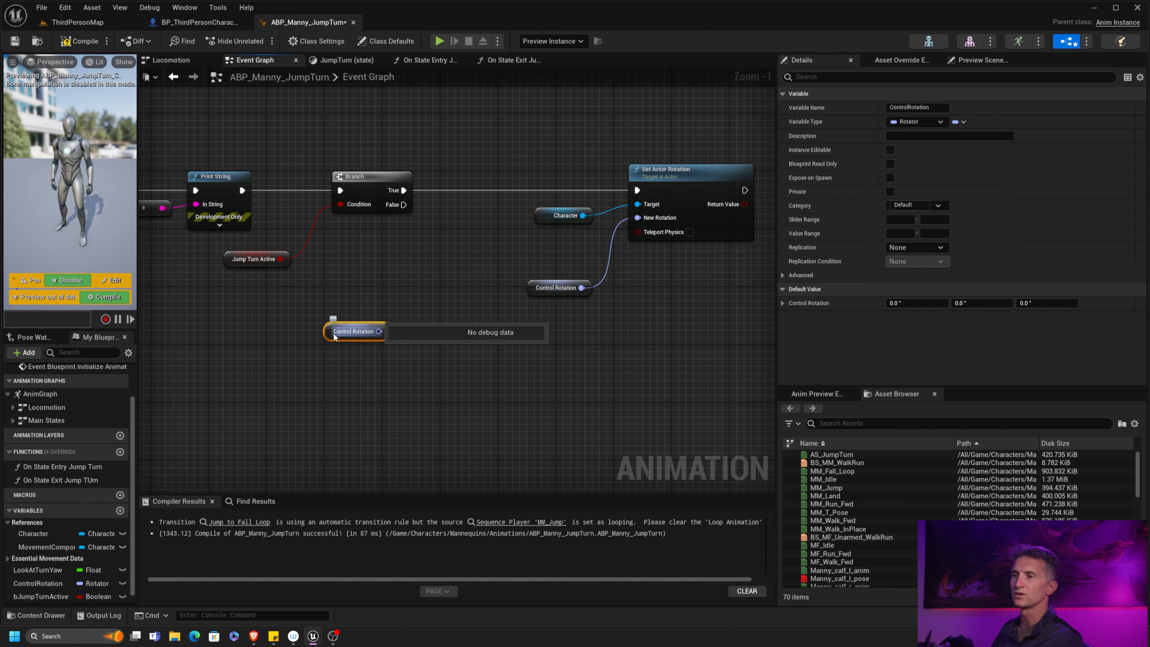
pyautogui.moveTo(334, 335); pyautogui.dragTo(400, 306)
pyautogui.write('r')
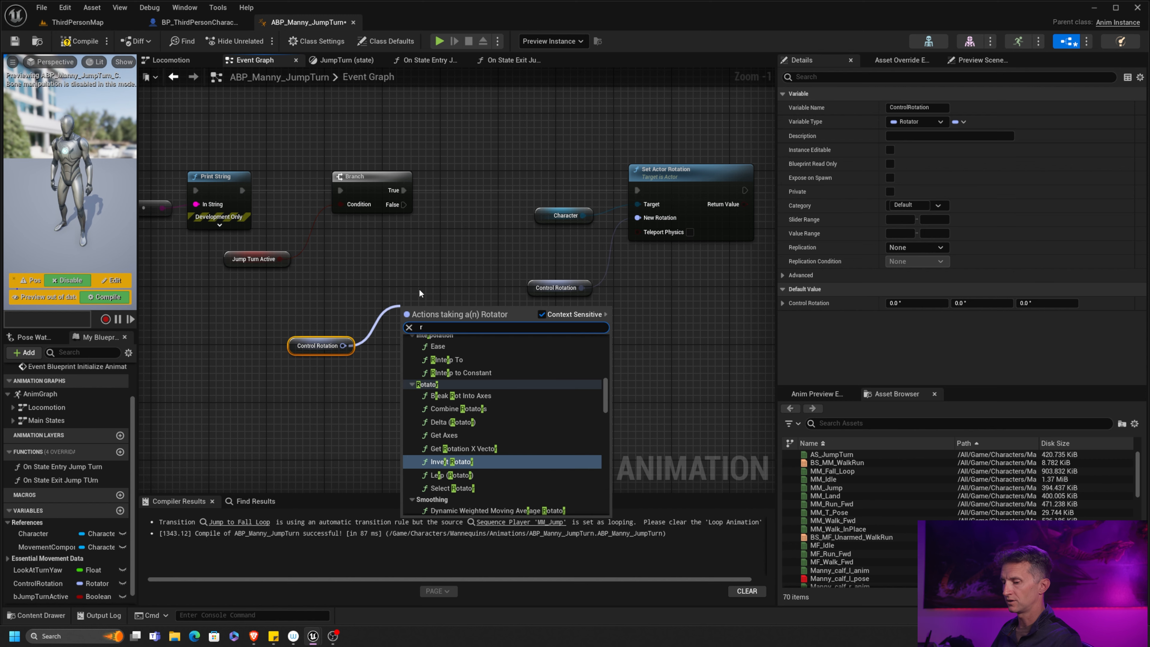
pyautogui.write('interp')
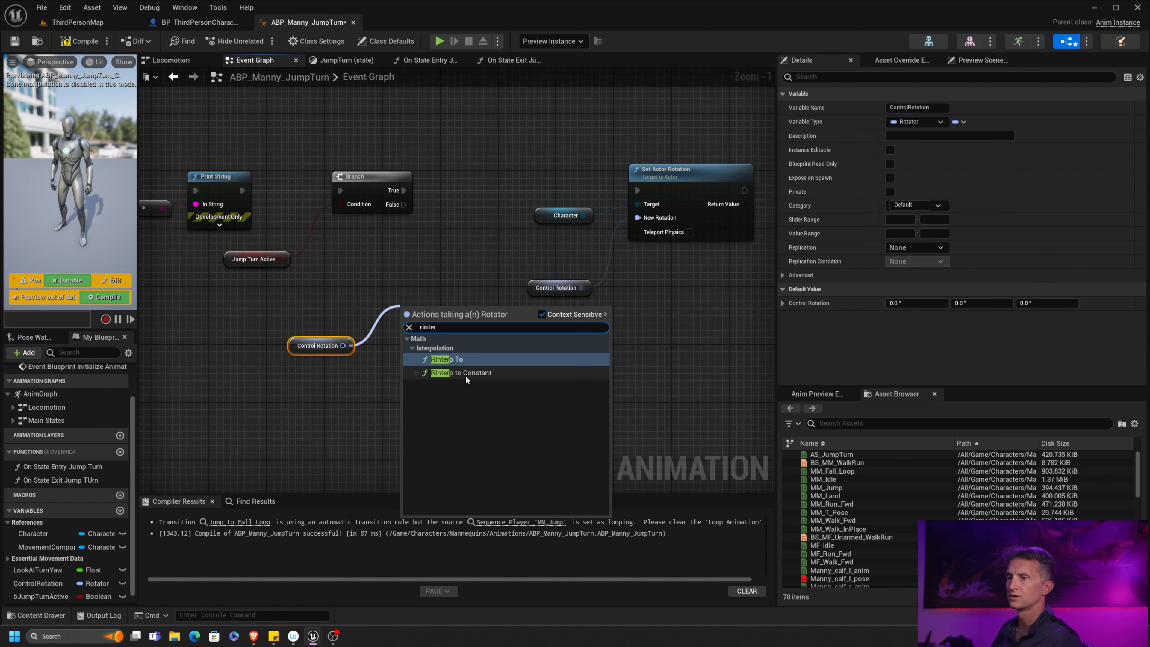
pyautogui.click(475, 359)
pyautogui.moveTo(439, 309); pyautogui.dragTo(425, 295)
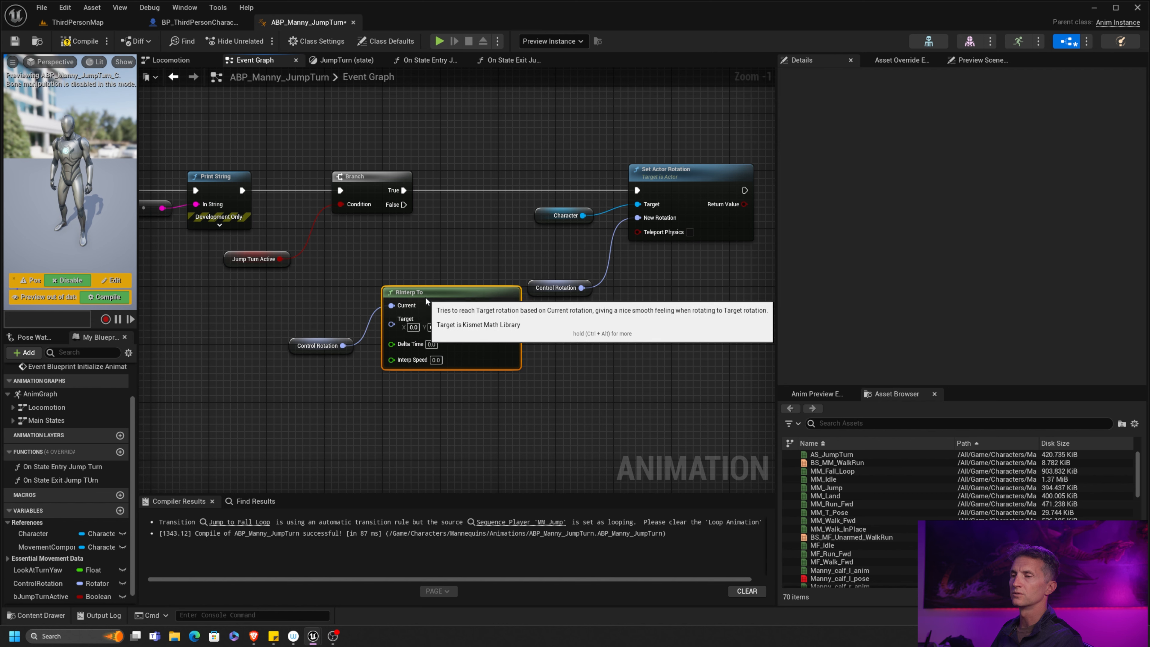
pyautogui.keyDown('alt'); pyautogui.click(343, 346); pyautogui.keyUp('alt')
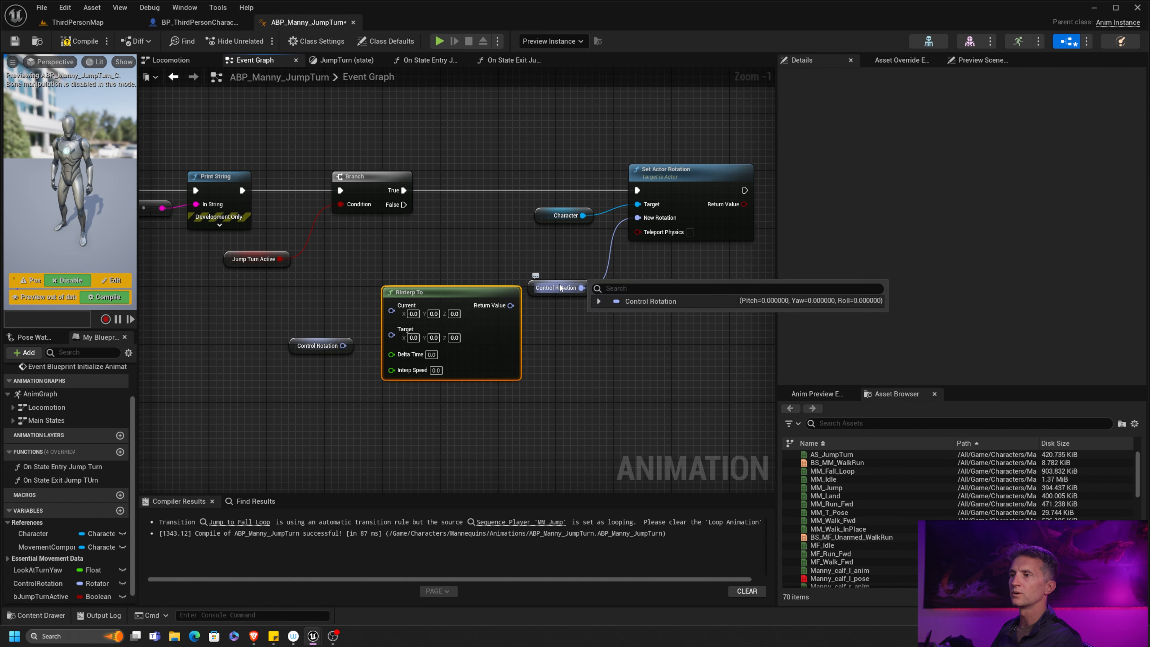
# Move the original Control Rotation getter up beneath Character, connect the duplicate getter to RInterp To's Target, and shift RInterp To down slightly.
pyautogui.moveTo(556, 288); pyautogui.dragTo(571, 251)
pyautogui.moveTo(319, 346); pyautogui.dragTo(392, 336)
pyautogui.moveTo(469, 296); pyautogui.dragTo(469, 311)
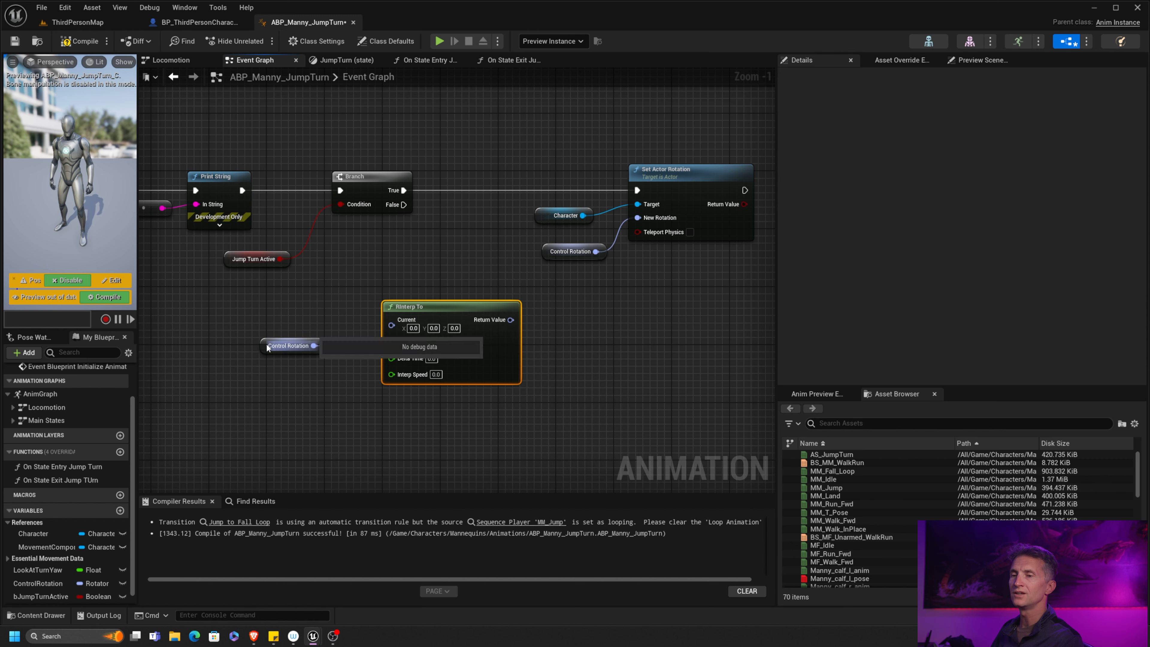
# Add a Character getter with a Get Actor Rotation node and connect its Return Value to RInterp To's Current input.
pyautogui.moveTo(35, 535); pyautogui.dragTo(269, 299)
pyautogui.click(176, 338)
pyautogui.write('get act')
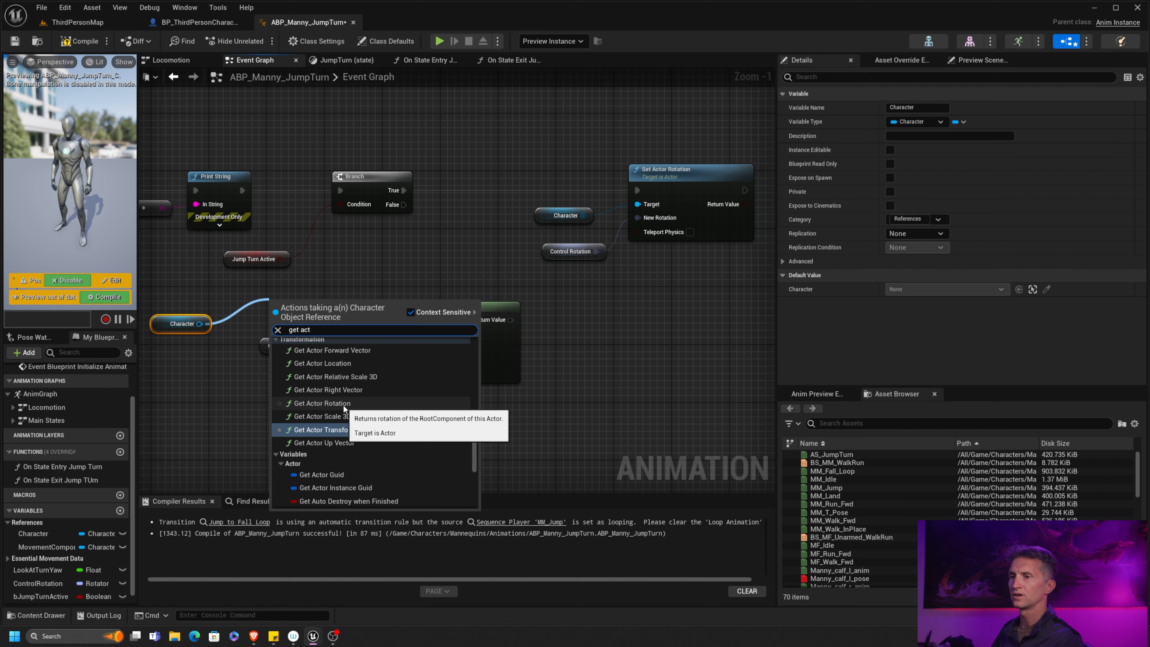
pyautogui.click(358, 402)
pyautogui.moveTo(363, 330); pyautogui.dragTo(392, 322)
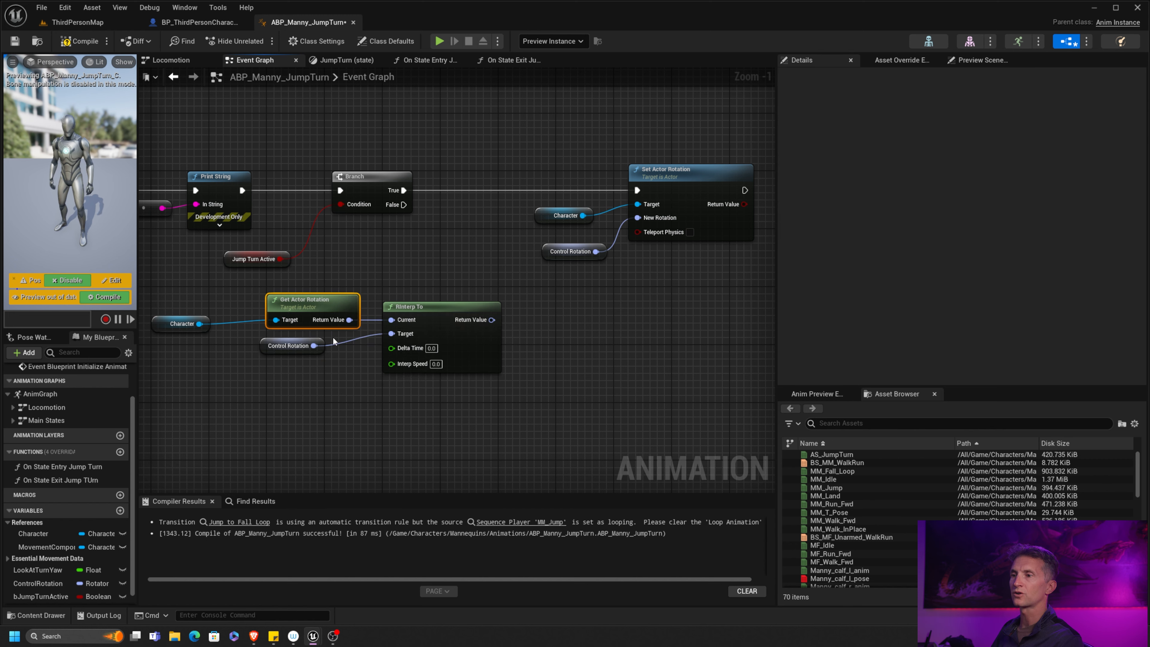
# Align Character, Get Actor Rotation and RInterp To in a straight row, with the Control Rotation getter just beneath them.
pyautogui.click(188, 324)
pyautogui.moveTo(162, 327); pyautogui.dragTo(342, 317)
pyautogui.moveTo(178, 291); pyautogui.dragTo(389, 317)
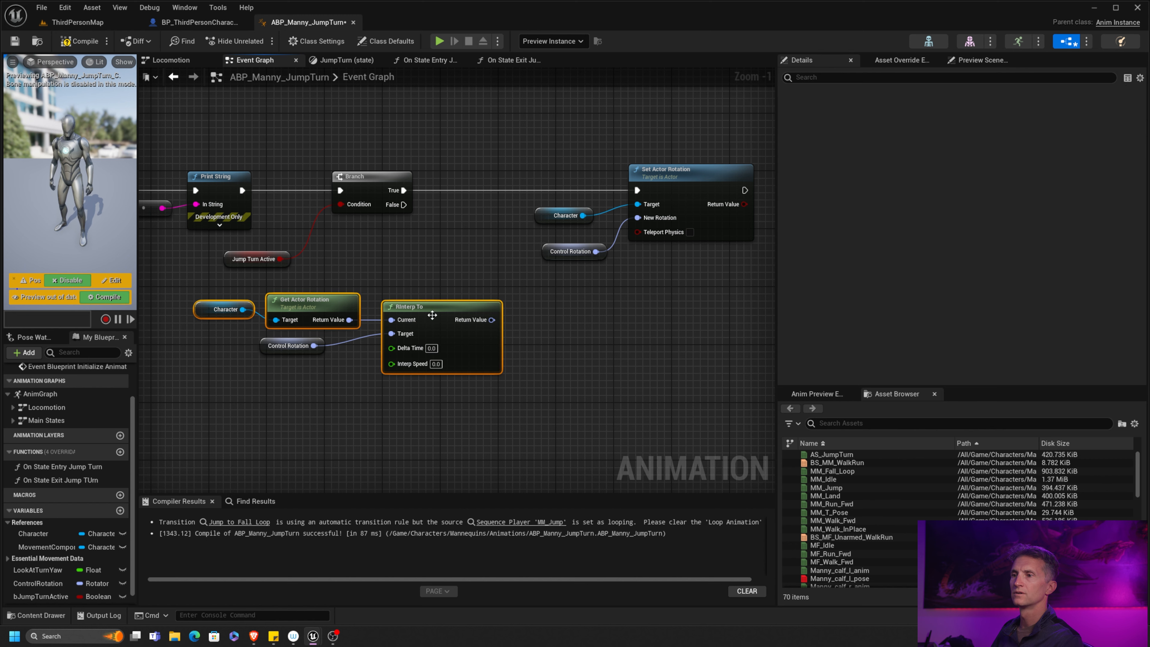
pyautogui.press('q')
pyautogui.click(293, 346)
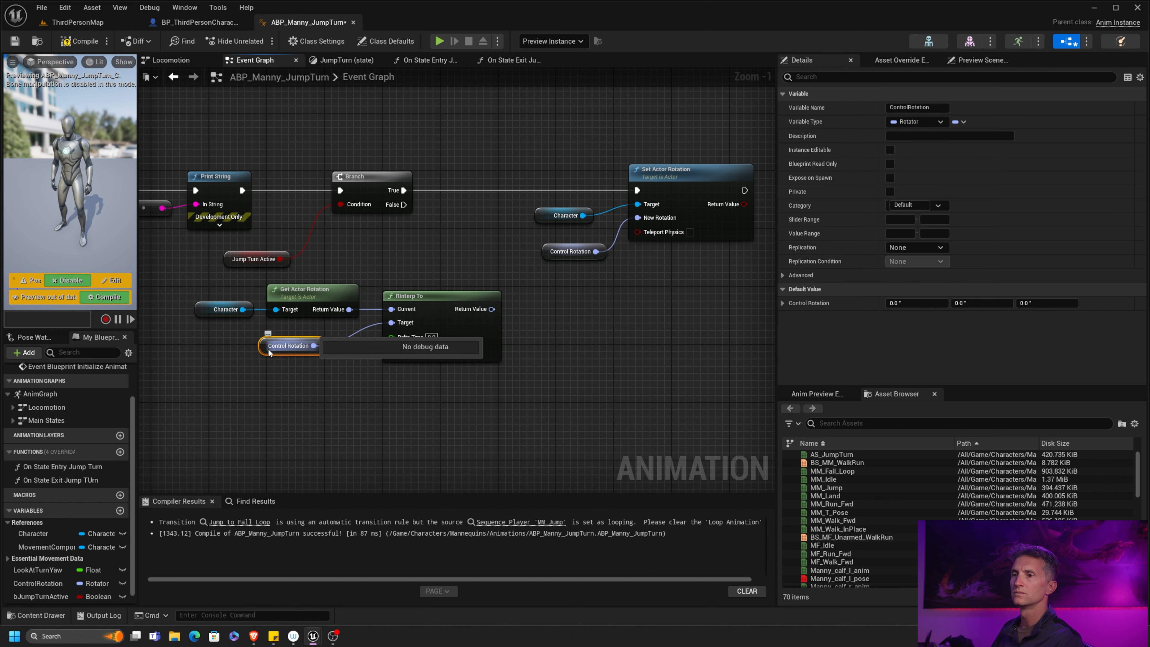
pyautogui.moveTo(266, 348); pyautogui.dragTo(258, 341)
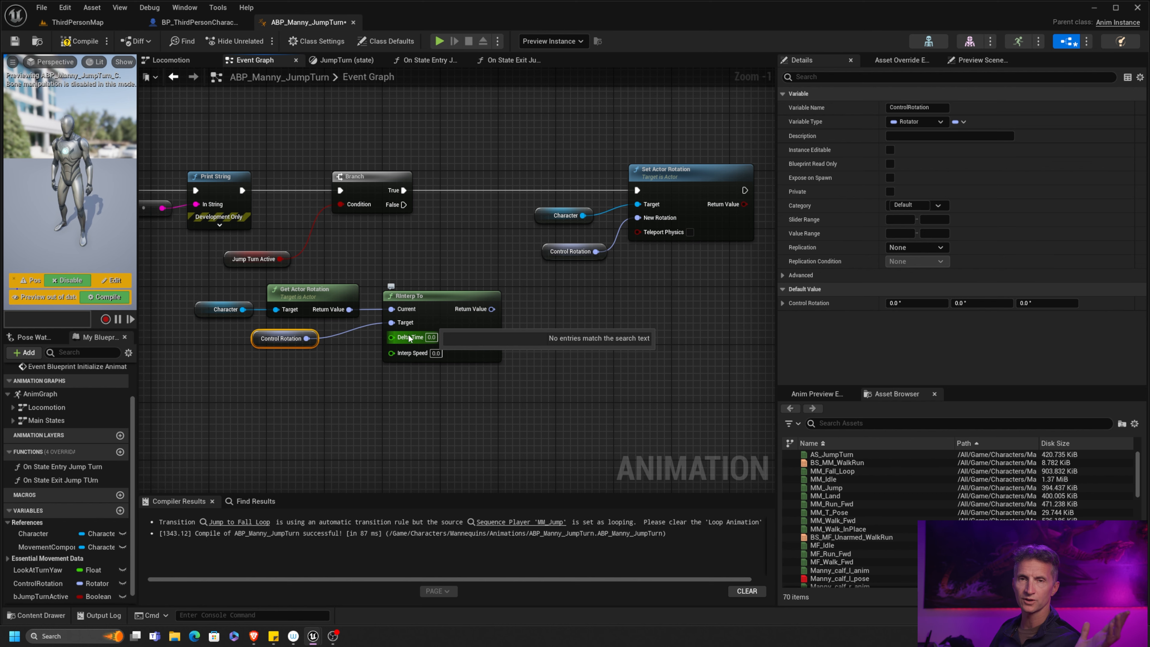
# Add a Property Access node below the lower Control Rotation getter and remove its Is Falling binding.
pyautogui.rightClick(296, 378)
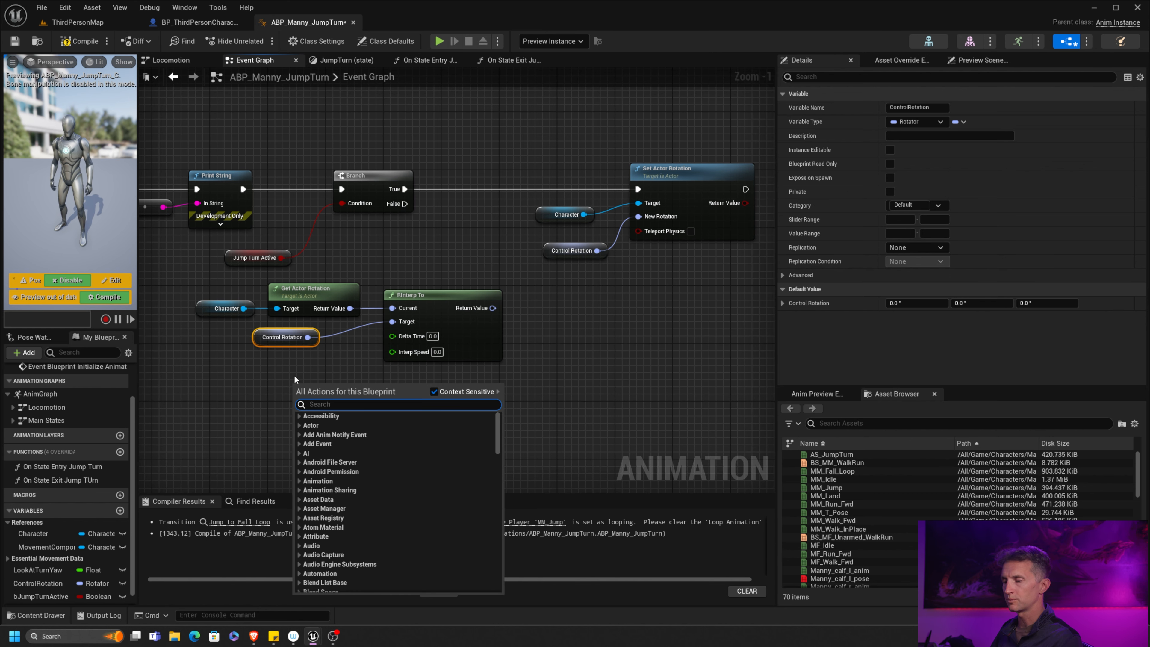
pyautogui.write('proo')
pyautogui.press('BackSpace')
pyautogui.write('perty')
pyautogui.press('Return')
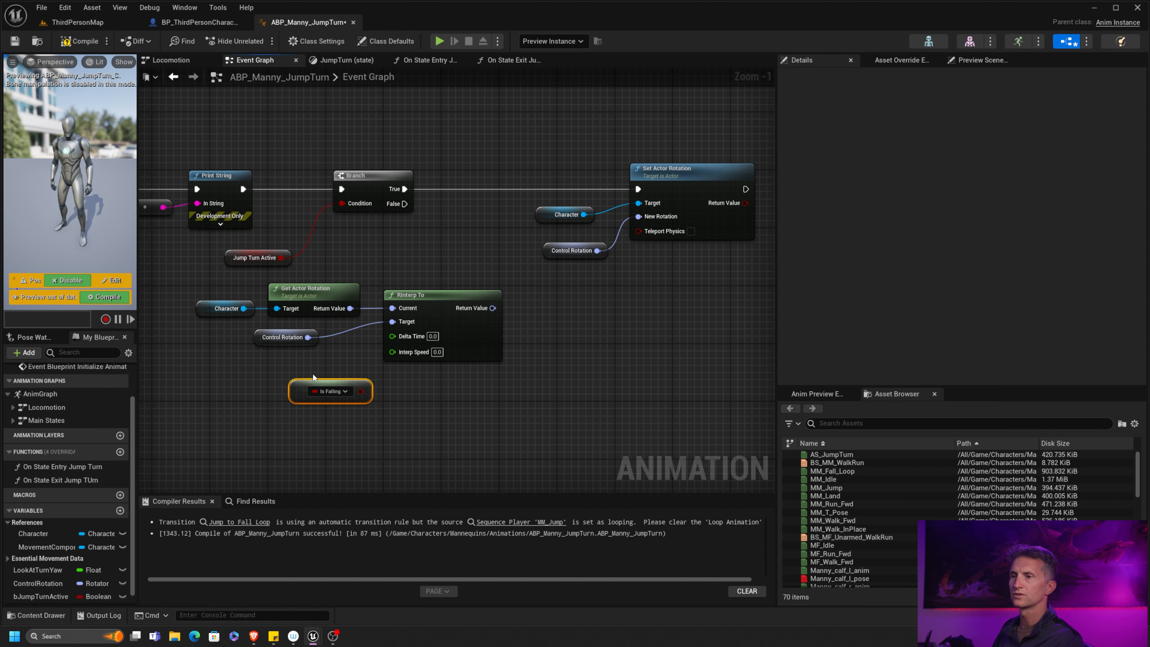
pyautogui.click(323, 396)
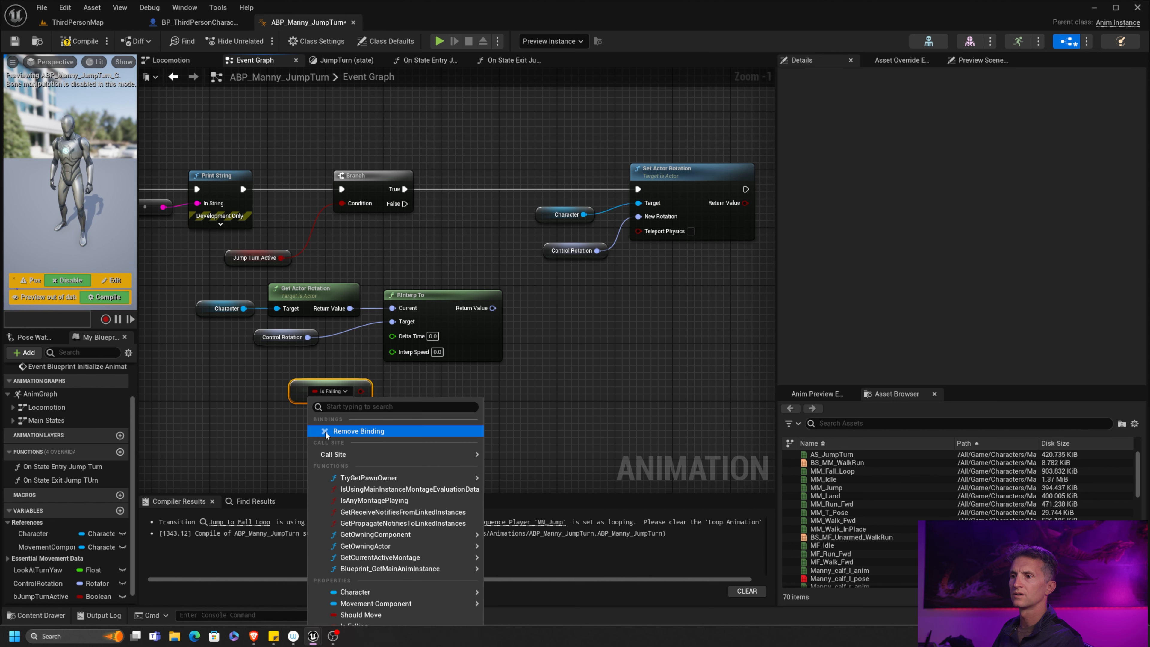
pyautogui.click(344, 432)
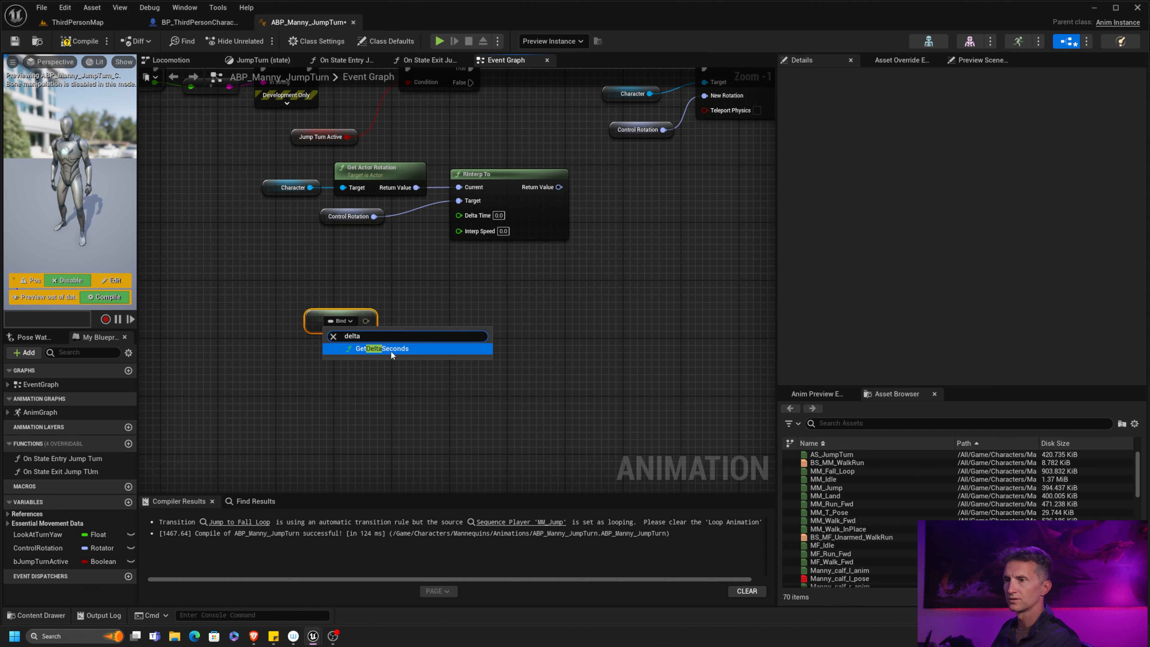
# Bind the Property Access node to GetDeltaSeconds, feed it into RInterp To's Delta Time, and set Interp Speed to 1.0.
pyautogui.click(391, 350)
pyautogui.moveTo(308, 318); pyautogui.dragTo(294, 255)
pyautogui.moveTo(381, 255); pyautogui.dragTo(460, 217)
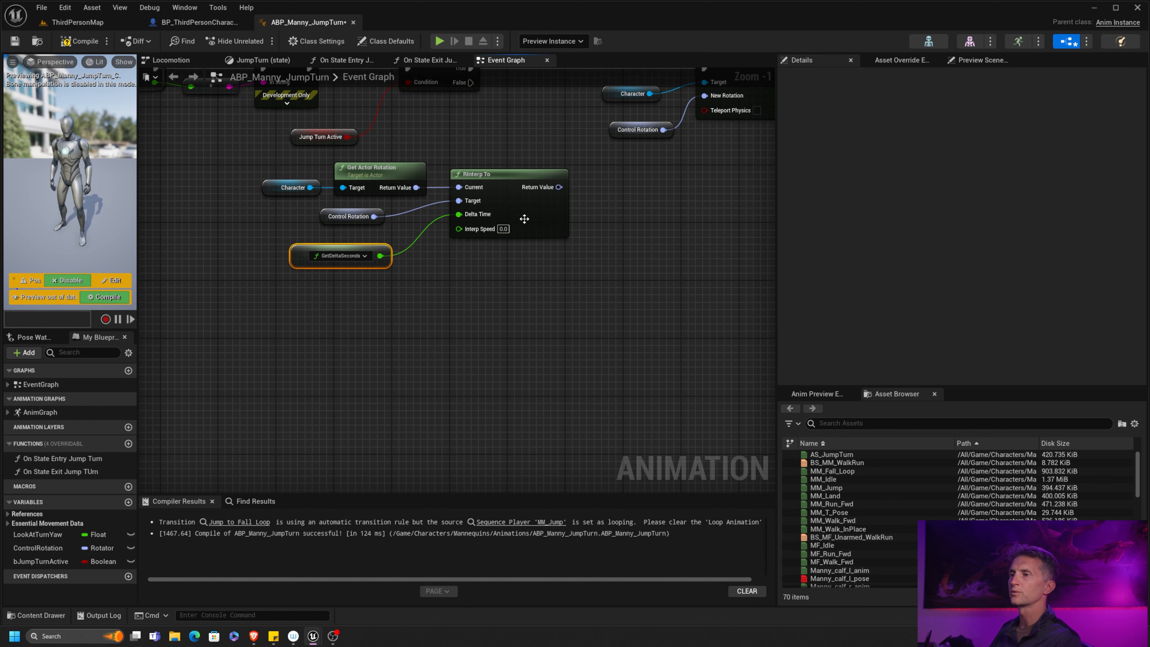
pyautogui.click(505, 229)
pyautogui.write('1')
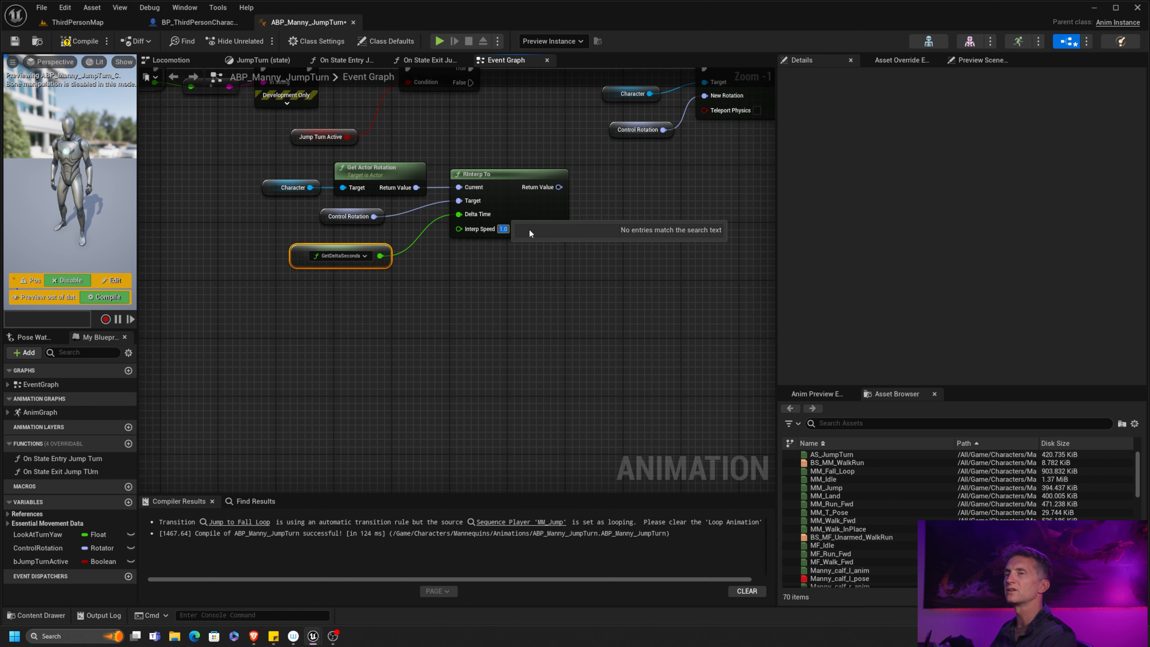
pyautogui.press('Return')
# Replace the Control Rotation getter on Set Actor Rotation's New Rotation with RInterp To's Return Value, compile, and move the interpolation nodes closer.
pyautogui.moveTo(531, 130); pyautogui.dragTo(497, 180, button='right')
pyautogui.moveTo(526, 237); pyautogui.dragTo(672, 146)
pyautogui.click(604, 180)
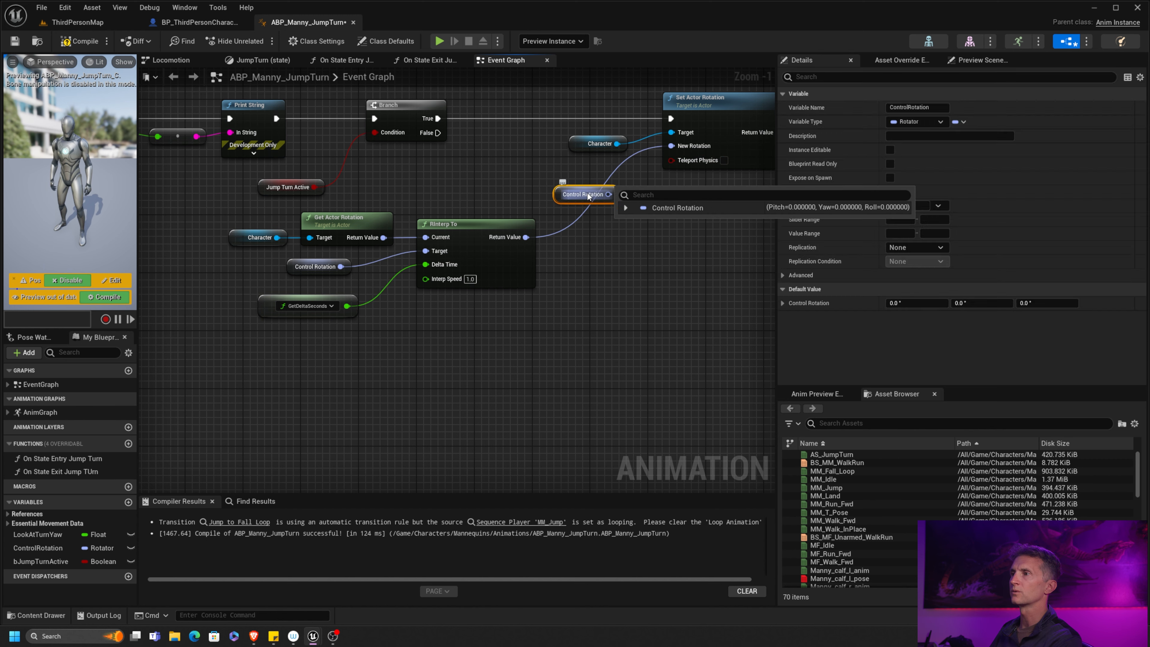
pyautogui.press('Delete')
pyautogui.click(60, 41)
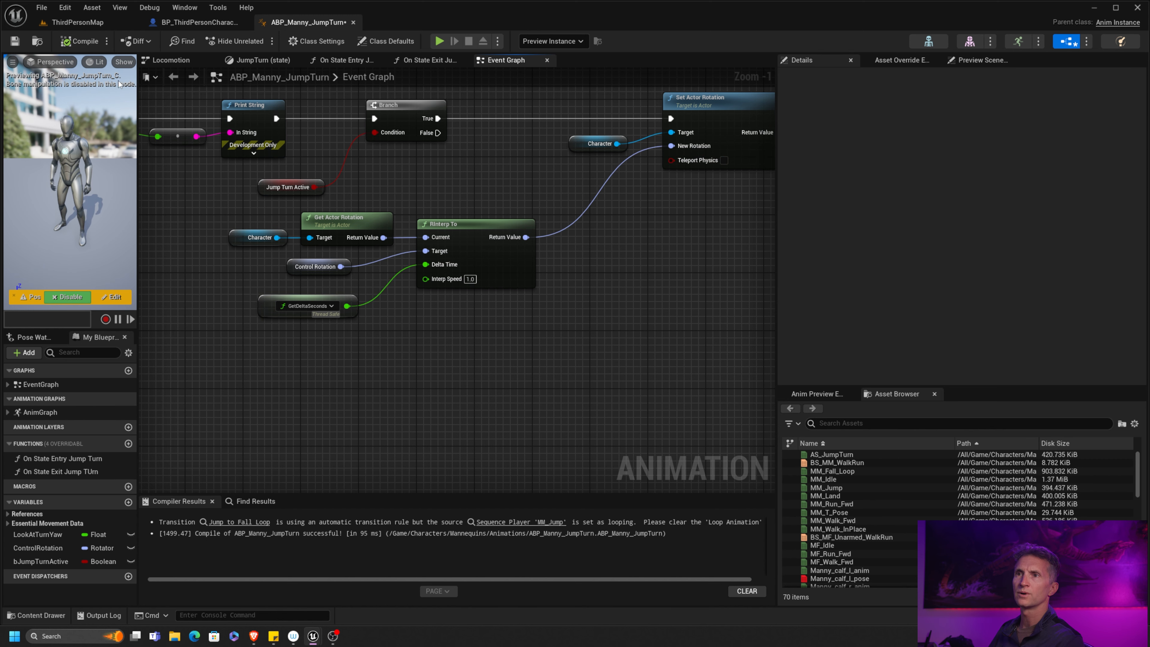
pyautogui.moveTo(560, 140); pyautogui.dragTo(529, 154, button='right')
pyautogui.moveTo(188, 372); pyautogui.dragTo(533, 219)
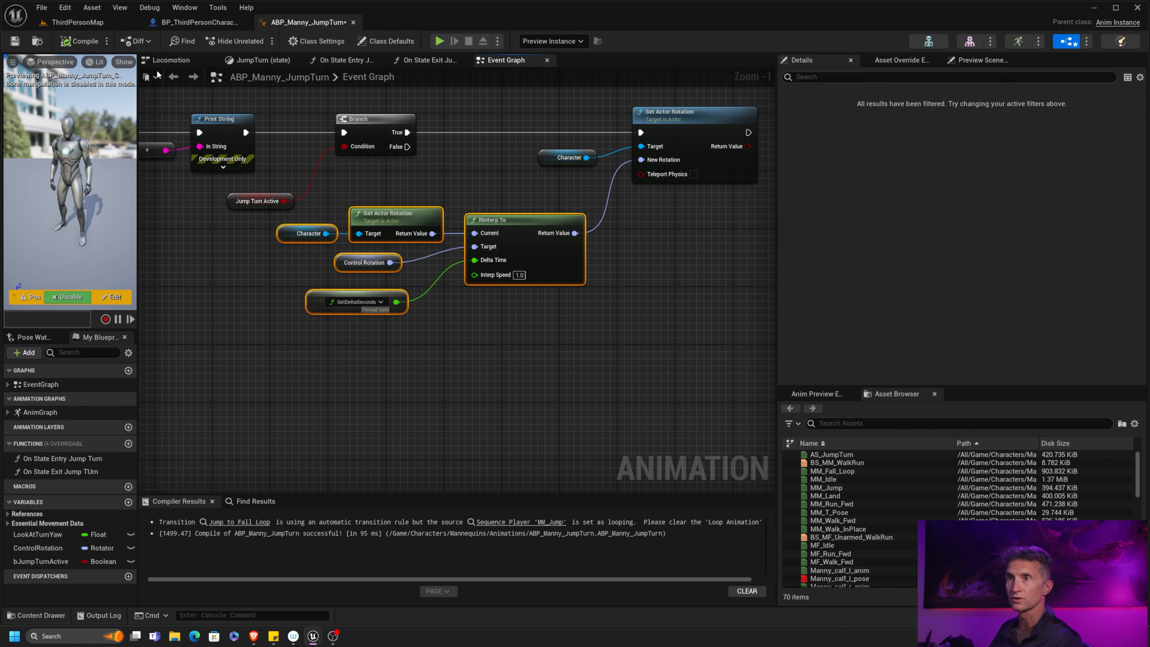
# Play ThirdPersonMap to test the interpolated jump turn at Interp Speed 1.0, and end the play session.
pyautogui.click(91, 24)
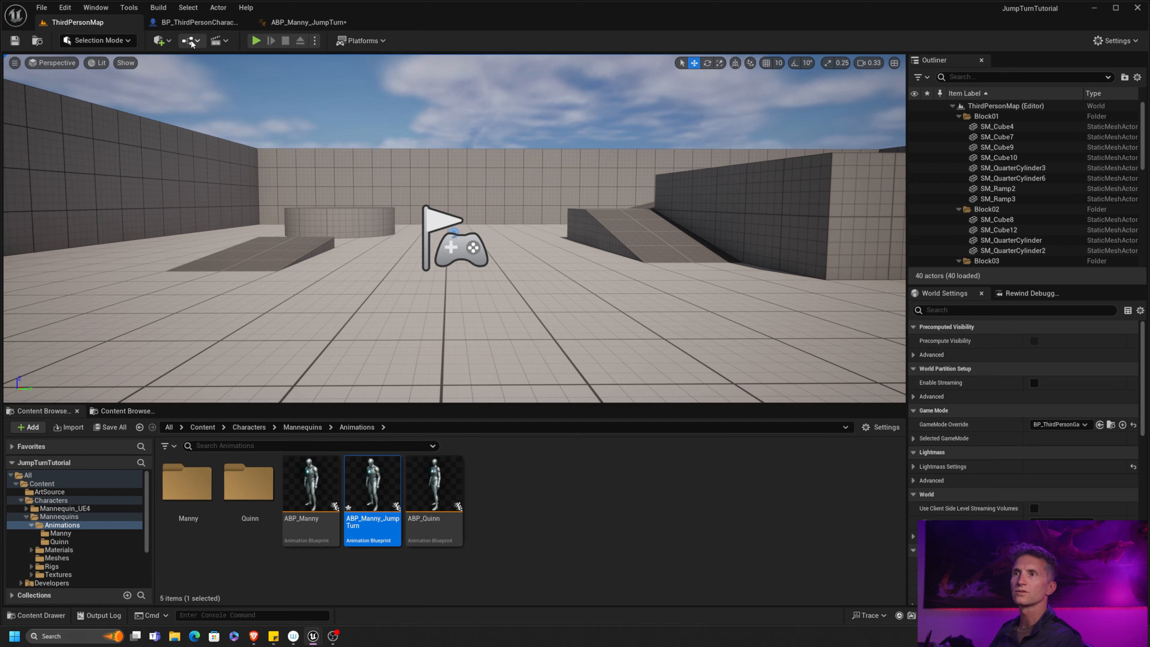
pyautogui.click(254, 40)
pyautogui.click(368, 198)
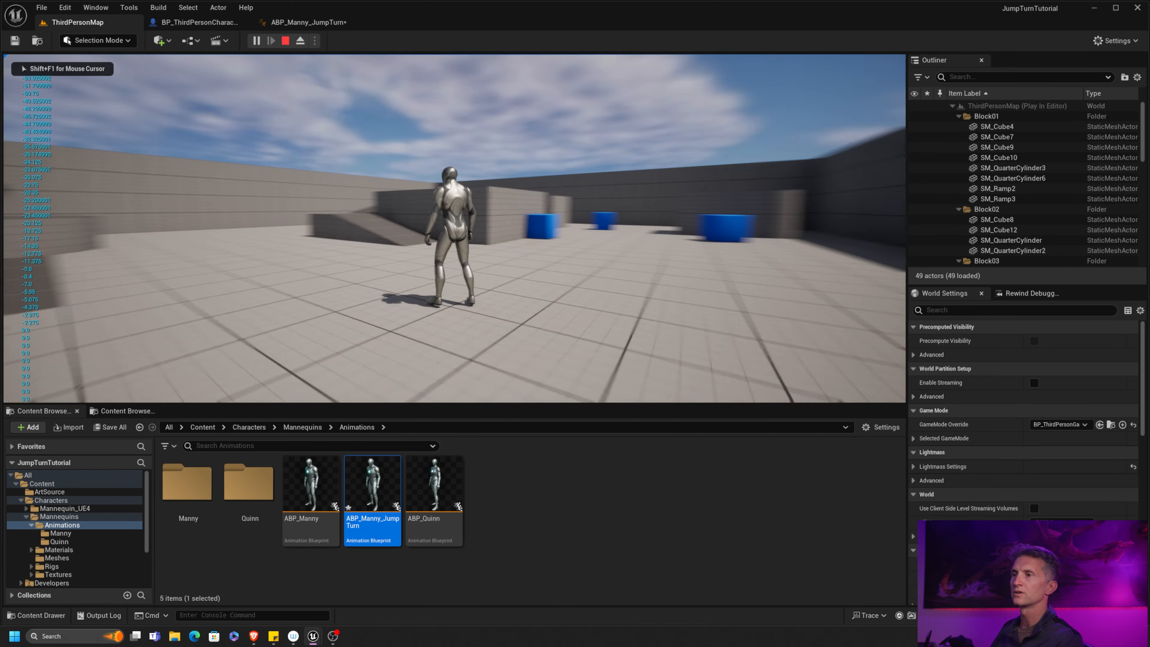
pyautogui.press('space')
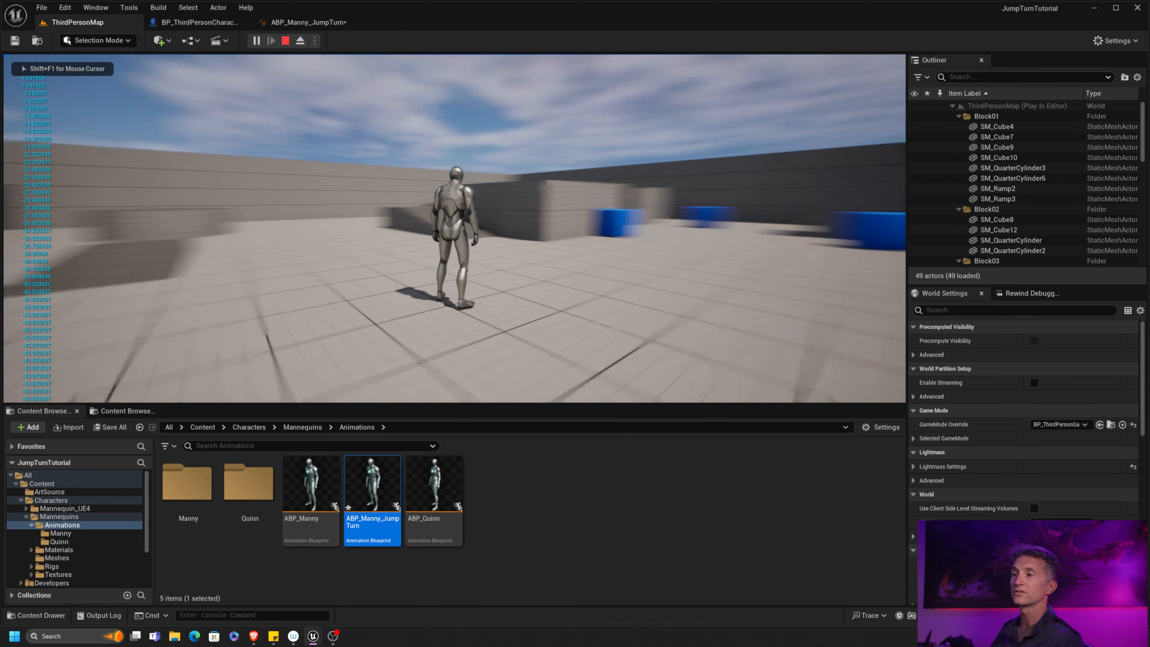
pyautogui.press('d')
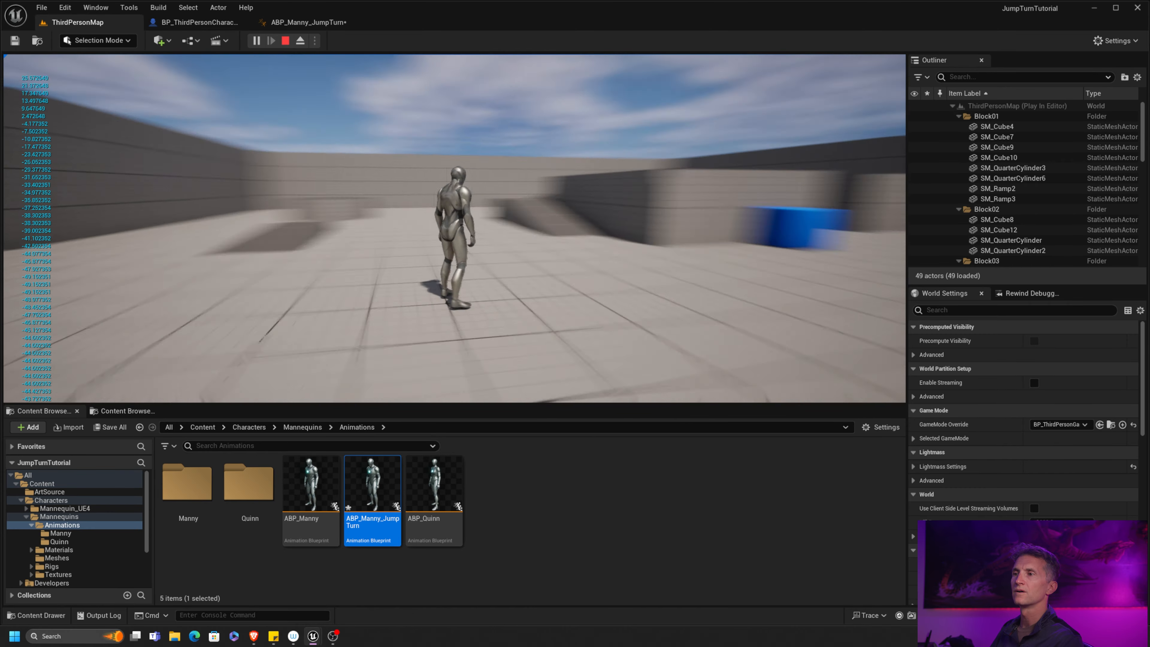
pyautogui.press('Escape')
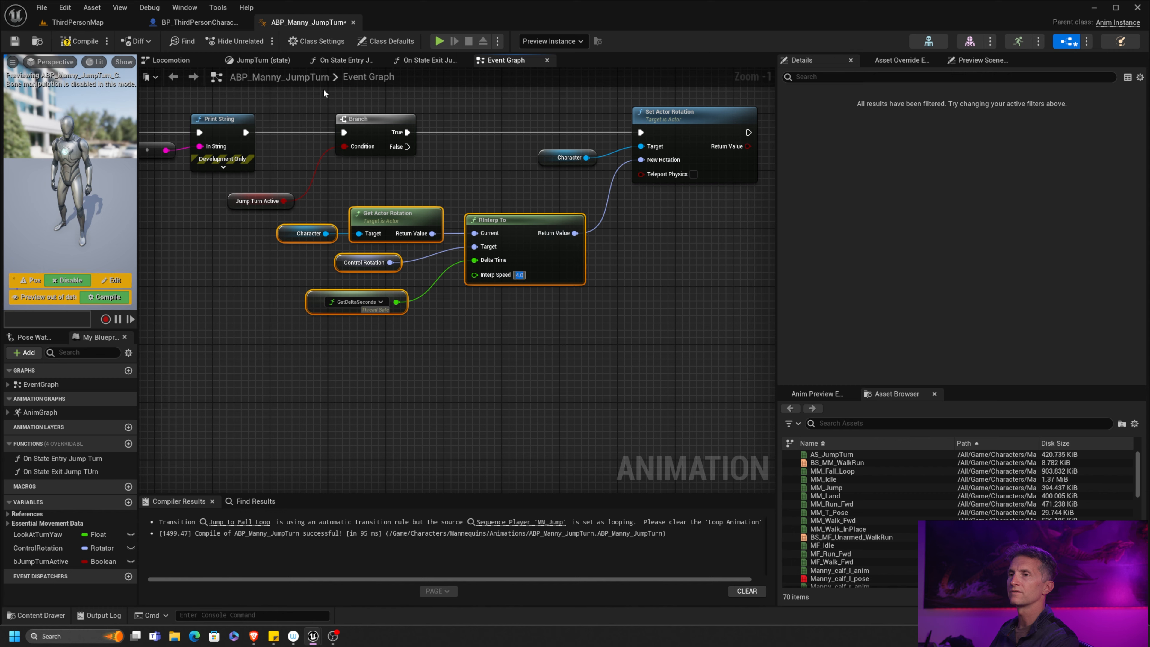
# Compile the animation blueprint with Interp Speed at 4.0, test the jump turn in ThirdPersonMap, and stop playing.
pyautogui.click(79, 41)
pyautogui.click(104, 25)
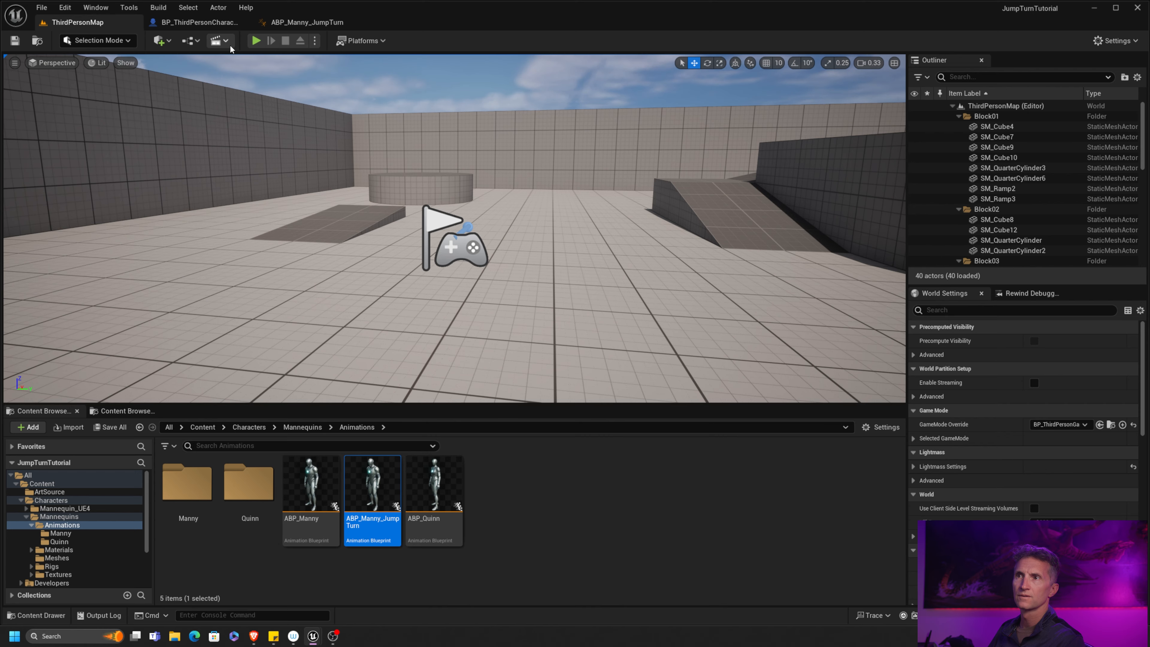
pyautogui.hotkey('alt', 'p')
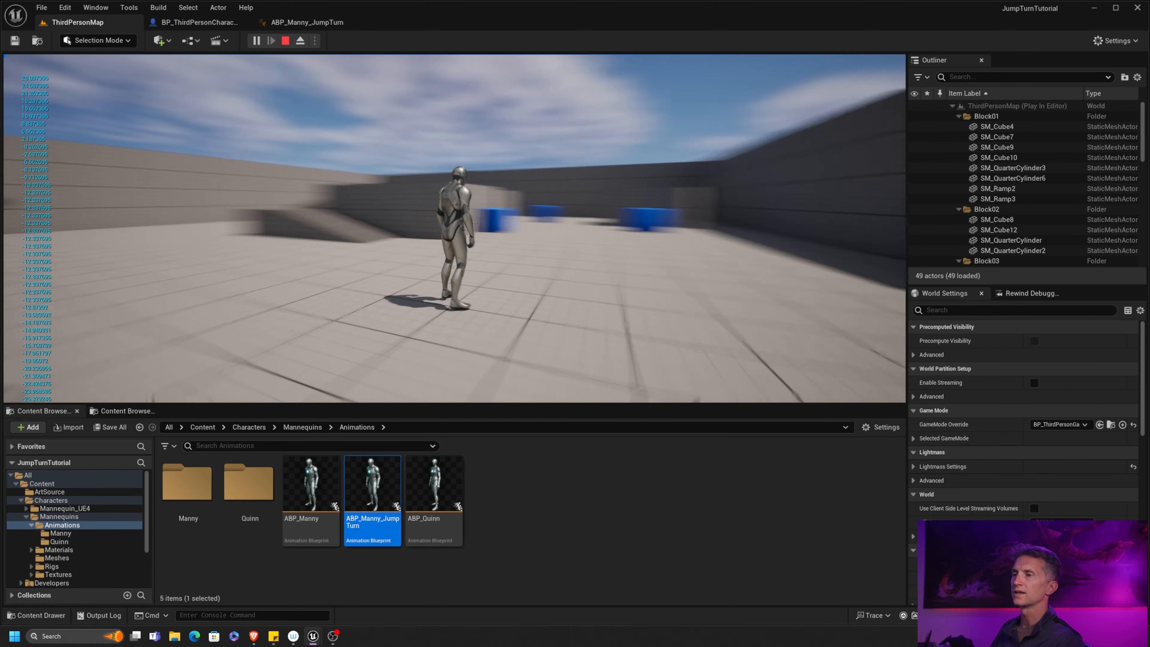
pyautogui.press('space')
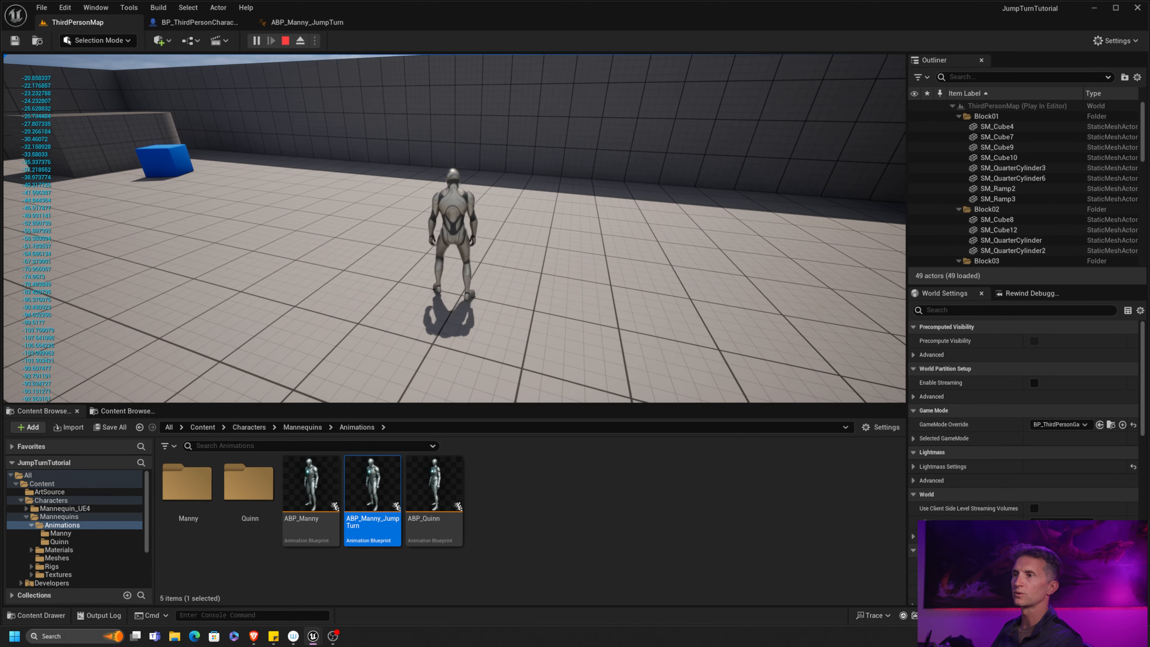
pyautogui.press('Escape')
# Replay ThirdPersonMap, examine the character's jump turns while rotating the camera in both directions, and end the session.
pyautogui.click(253, 41)
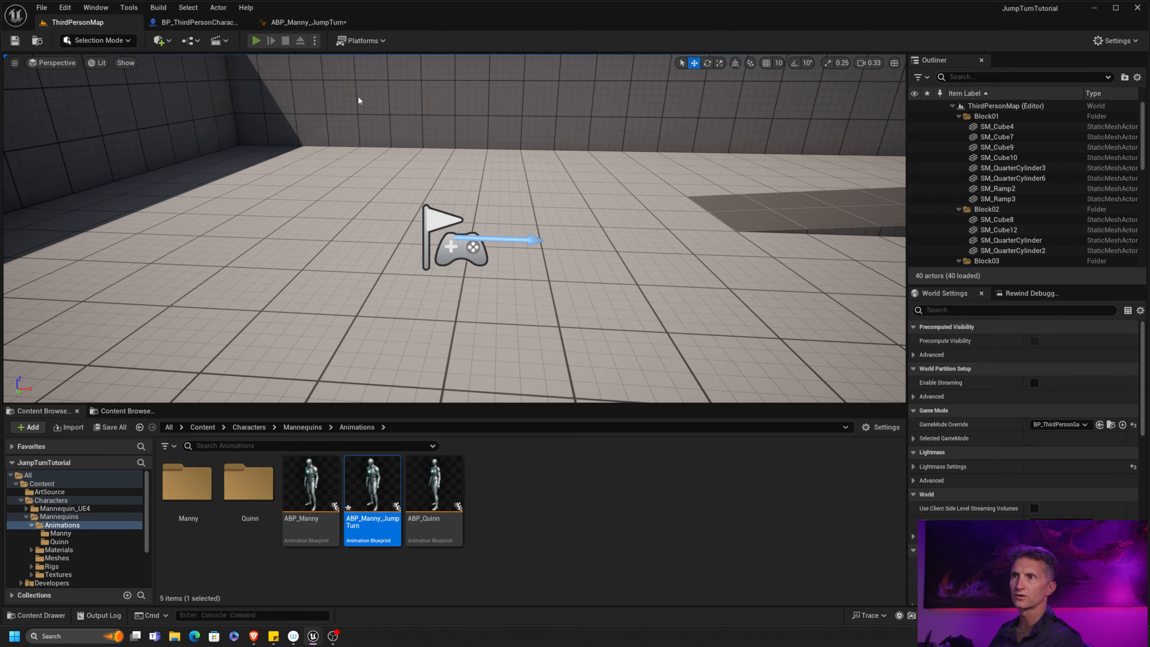
pyautogui.click(405, 195)
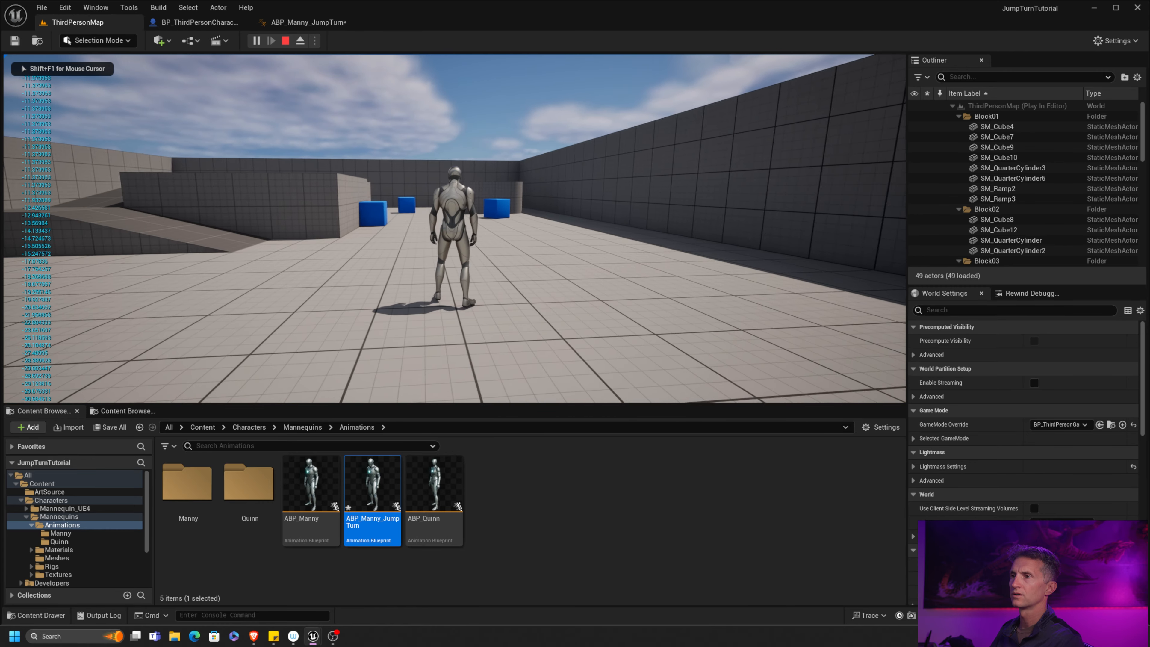
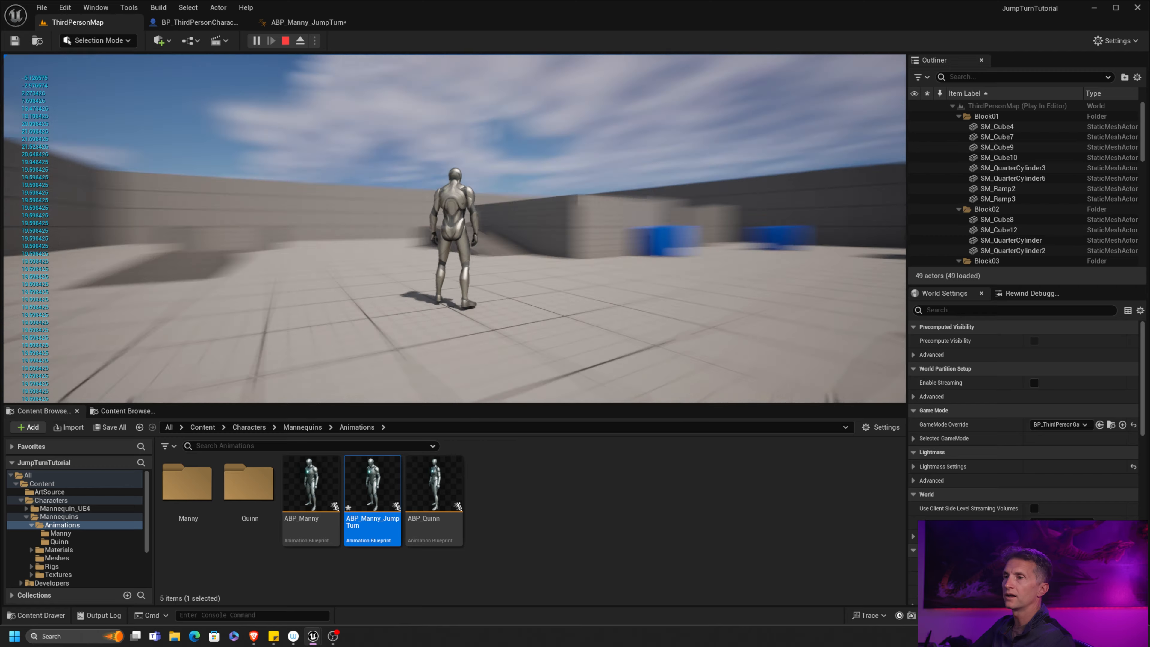
pyautogui.press('space')
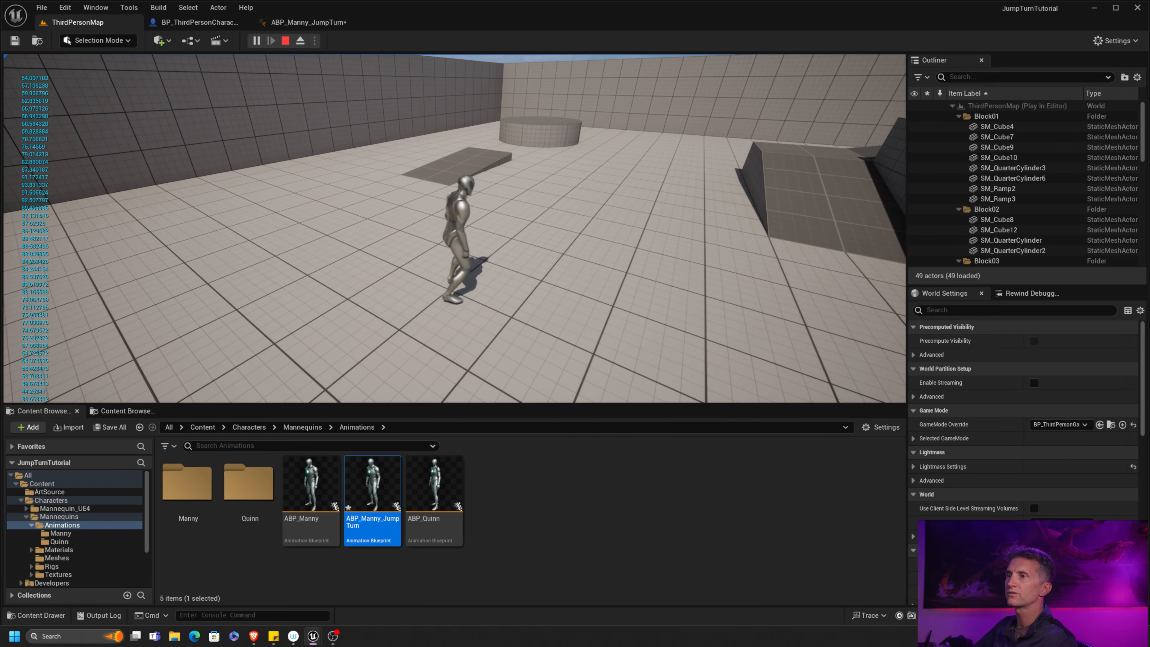
pyautogui.press('space')
pyautogui.press('space')
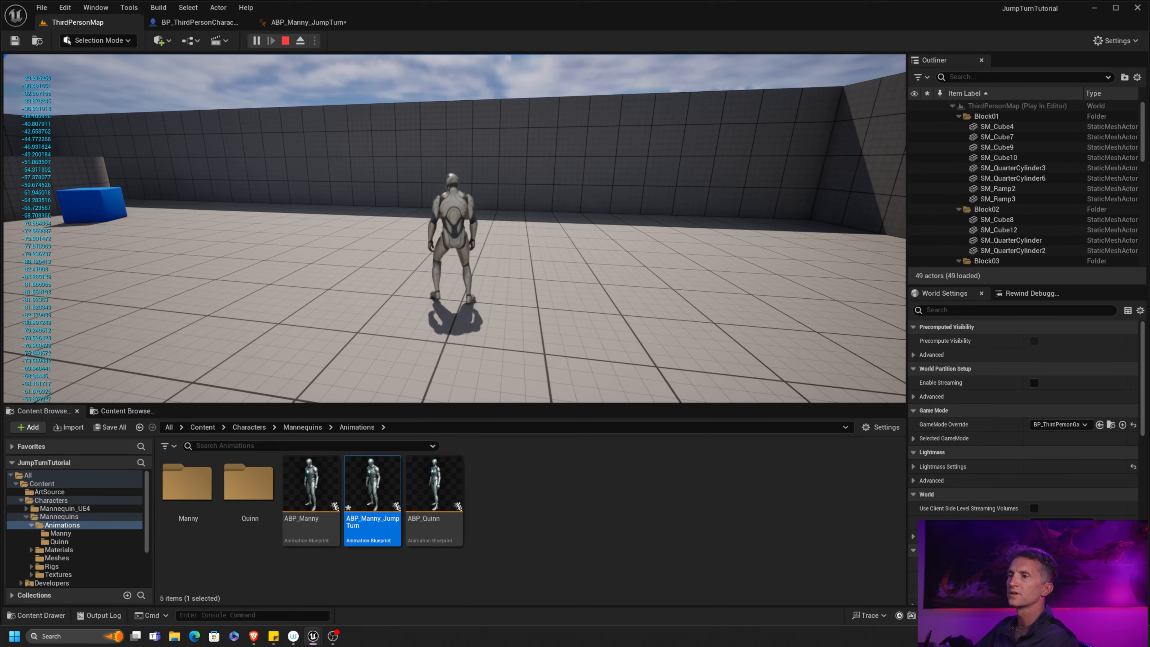
pyautogui.press('space')
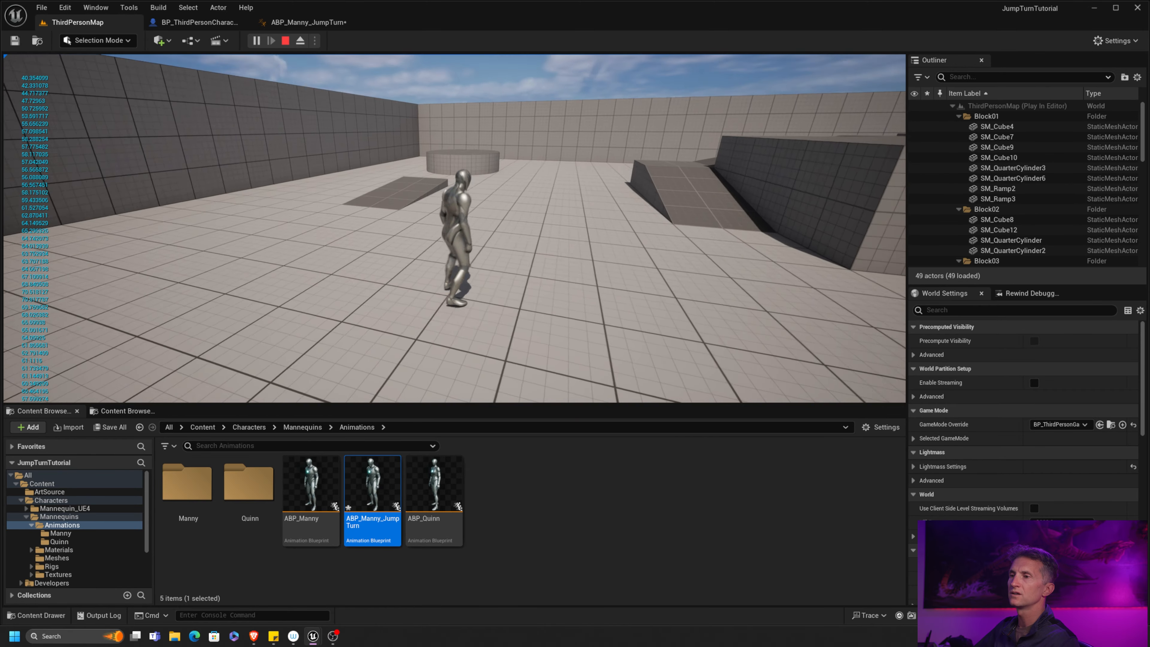
pyautogui.press('space')
pyautogui.press('Escape')
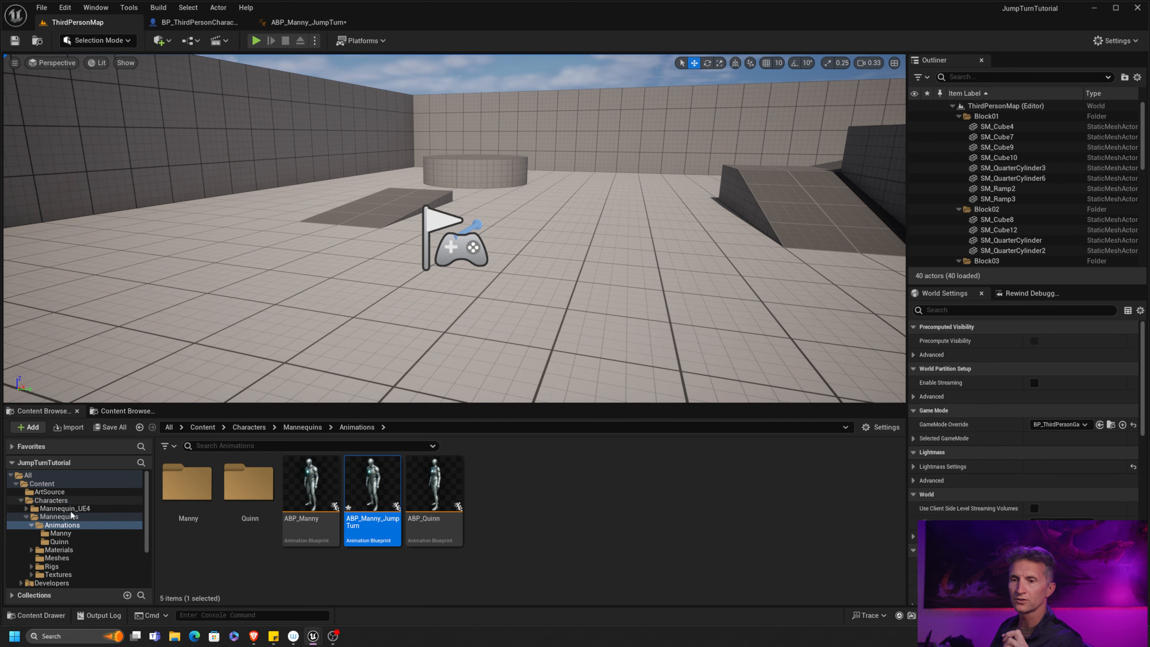
# Open AS_JumpTurn from the Manny animations folder and frame the whole character in its preview while scrubbing the animation.
pyautogui.click(102, 535)
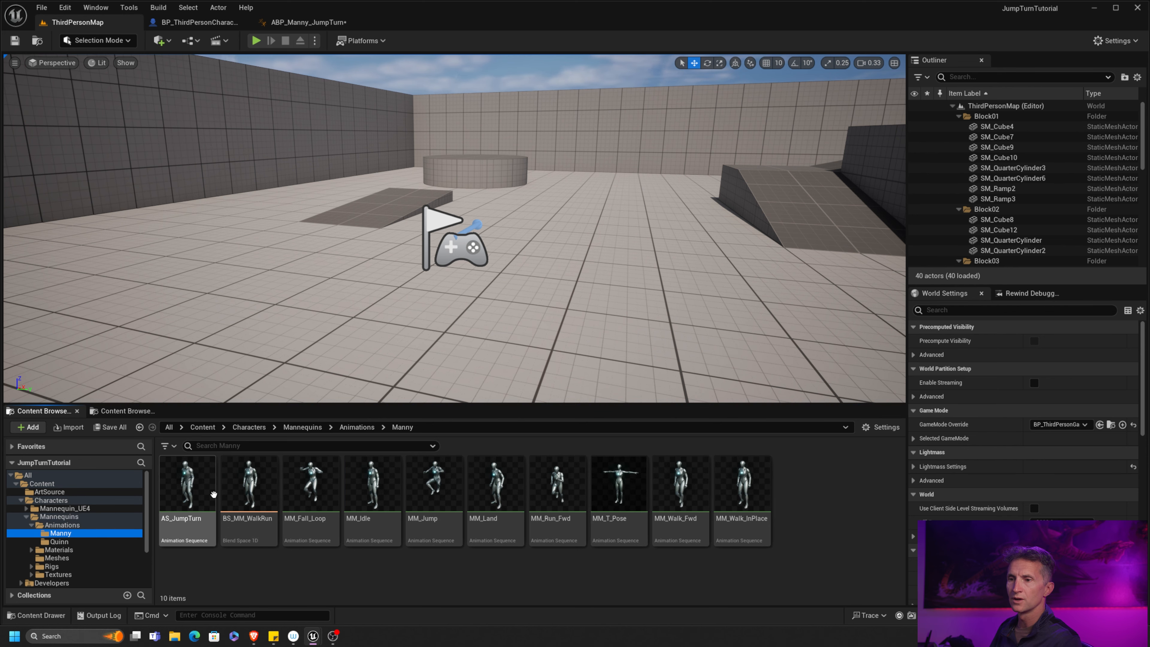
pyautogui.doubleClick(187, 487)
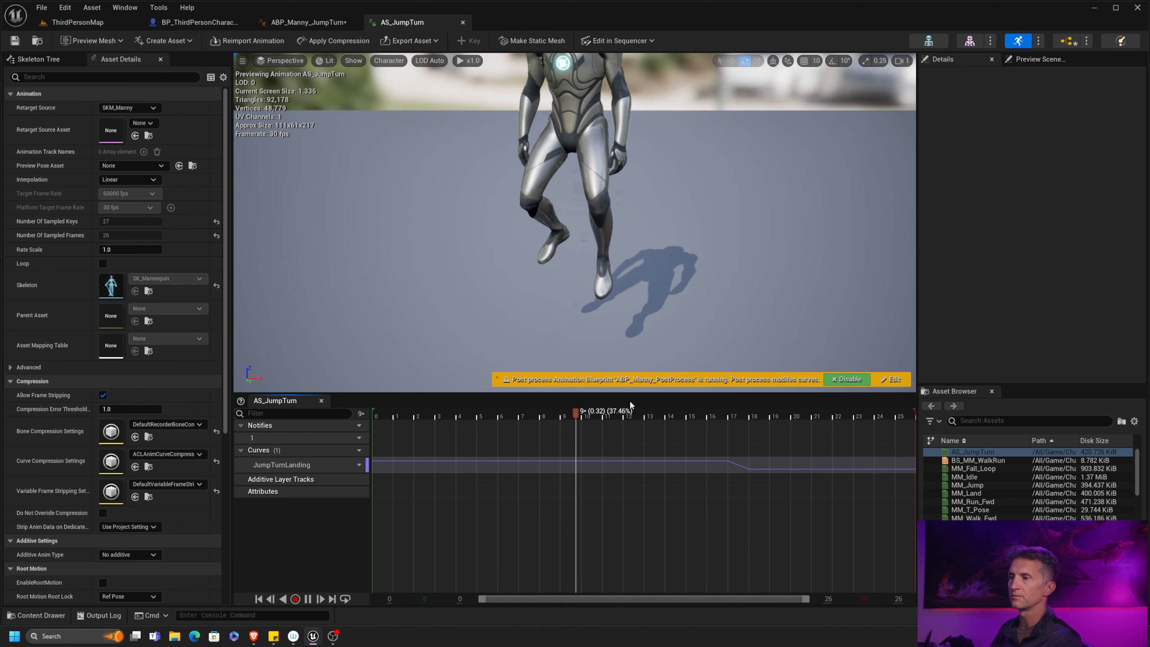
pyautogui.moveTo(516, 411); pyautogui.dragTo(654, 443)
pyautogui.keyDown('alt'); pyautogui.moveTo(727, 292); pyautogui.dragTo(726, 235); pyautogui.keyUp('alt')
pyautogui.scroll(-3, 726, 293)
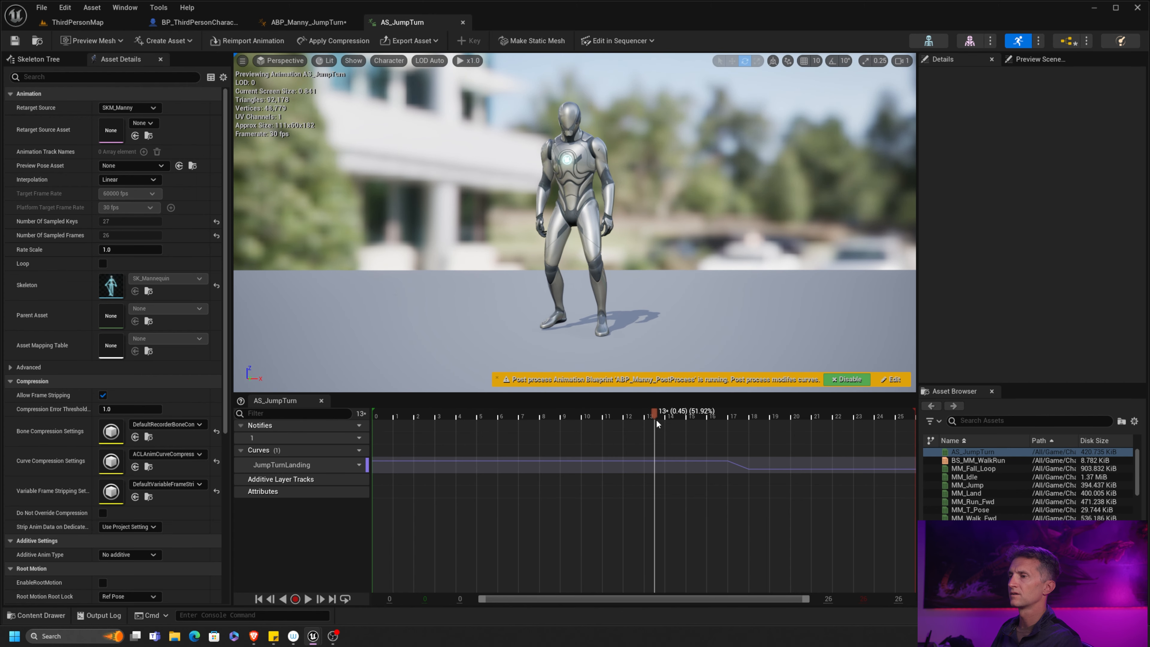
# Scrub AS_JumpTurn to frame 19 and back to about frame 14 to inspect the landing, and open the JumpTurnLanding curve in the Curve Editor.
pyautogui.moveTo(656, 419); pyautogui.dragTo(772, 425)
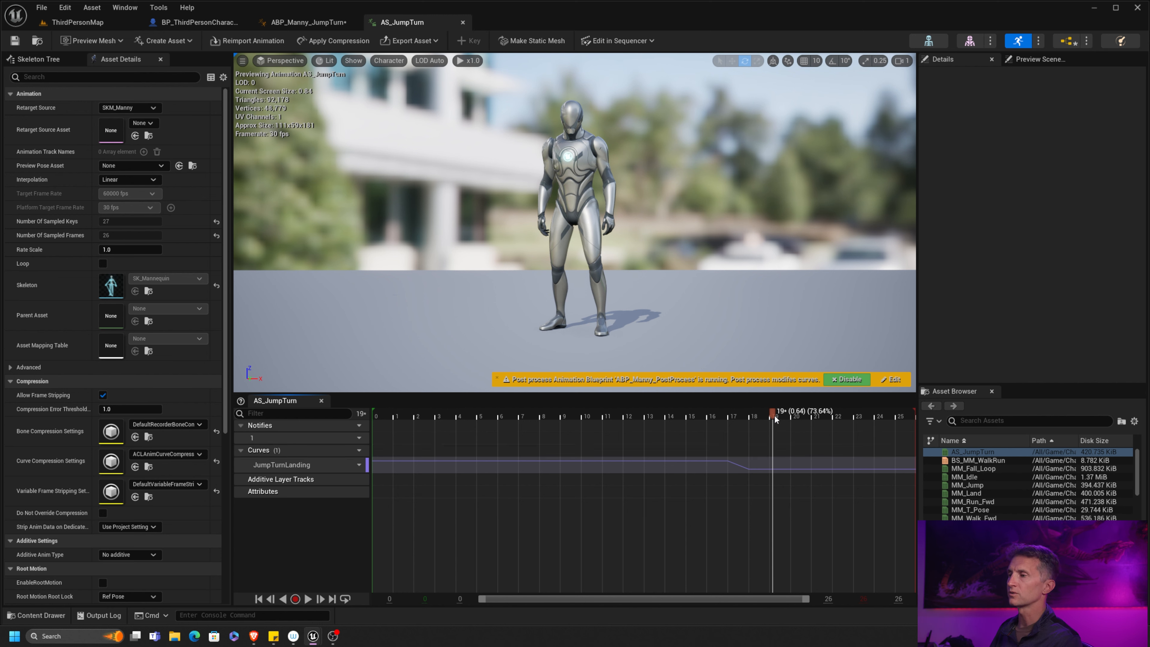
pyautogui.moveTo(774, 419); pyautogui.dragTo(684, 431)
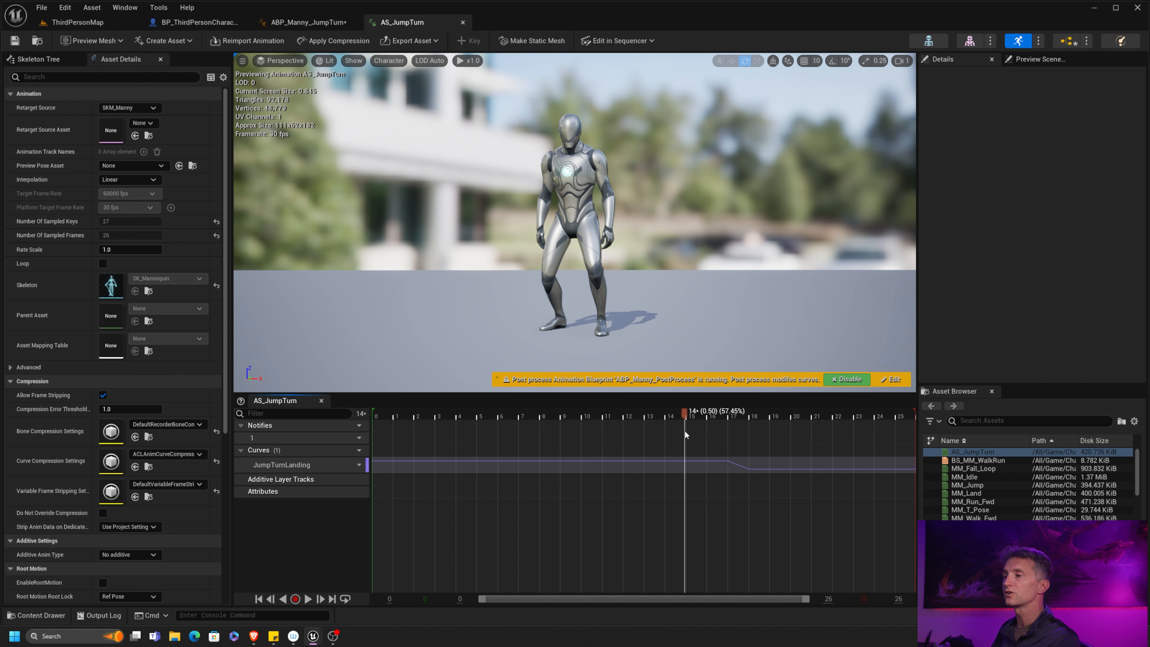
pyautogui.moveTo(685, 430); pyautogui.dragTo(684, 430)
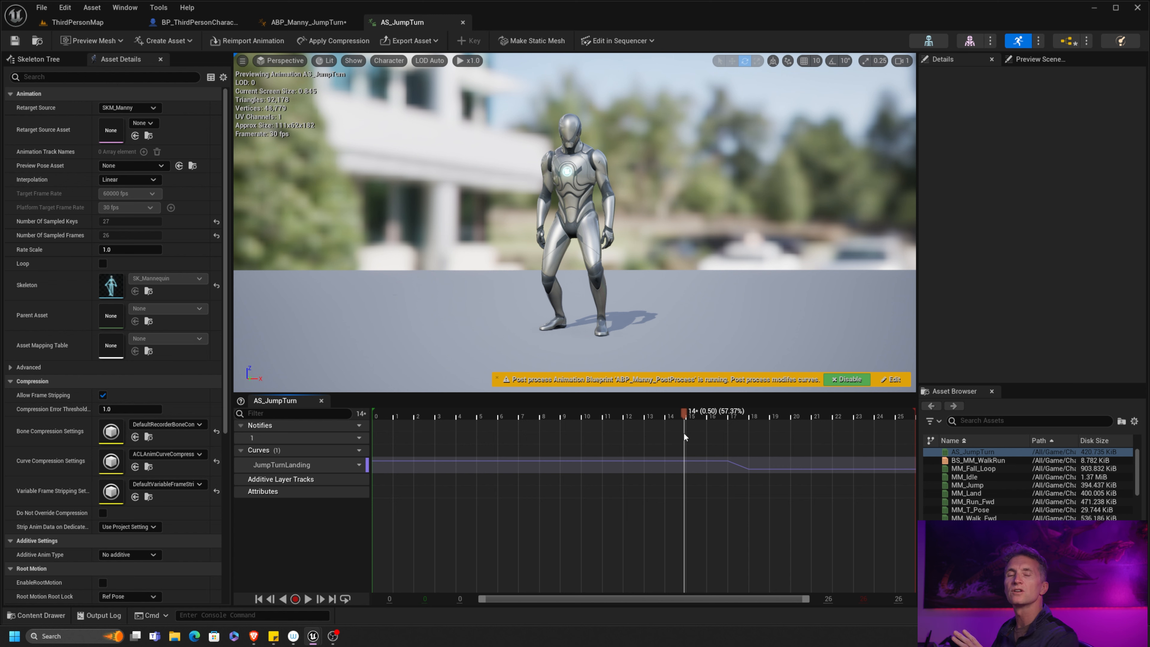
pyautogui.click(684, 436)
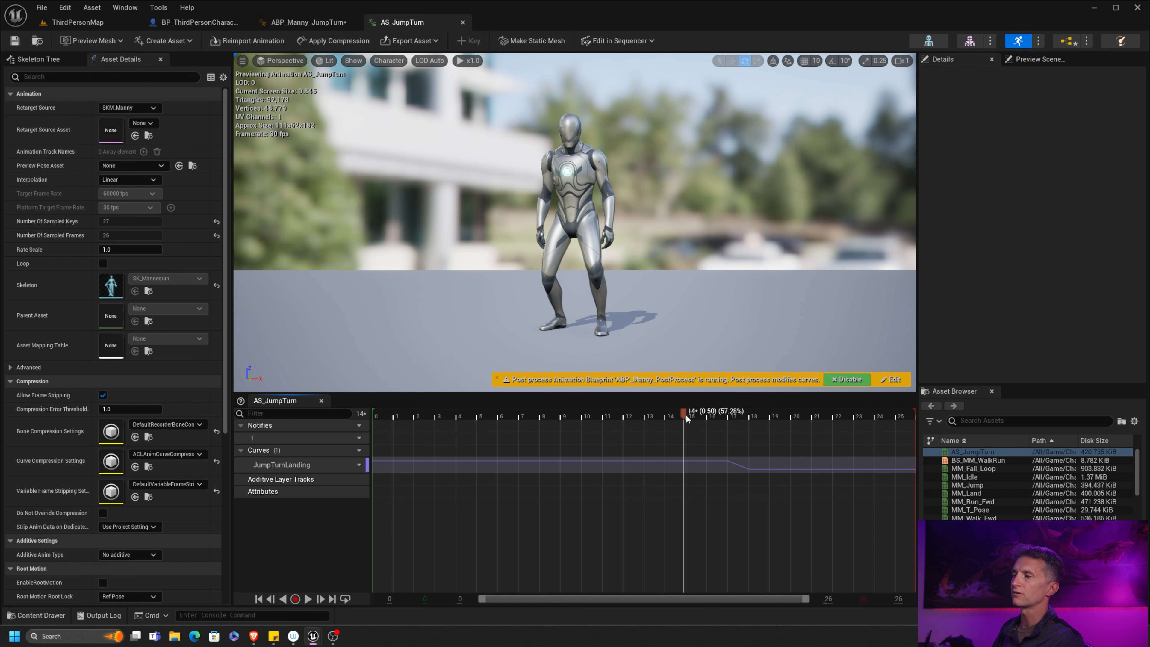
pyautogui.moveTo(686, 413); pyautogui.dragTo(680, 416)
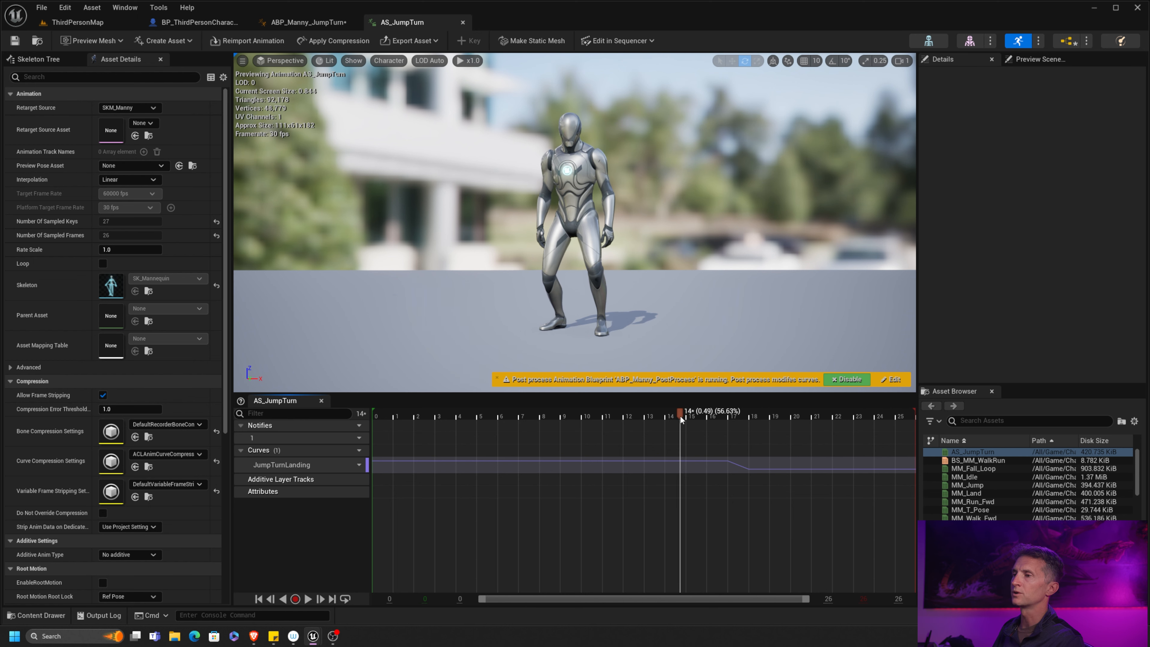
pyautogui.doubleClick(317, 463)
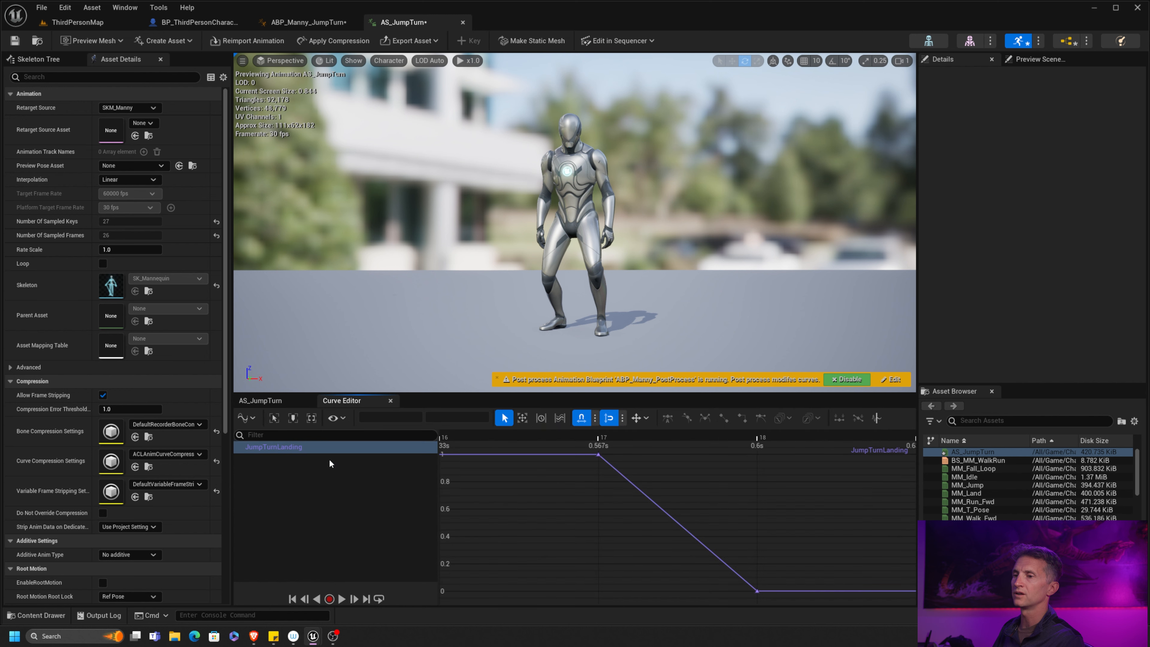
pyautogui.moveTo(628, 445); pyautogui.dragTo(628, 447)
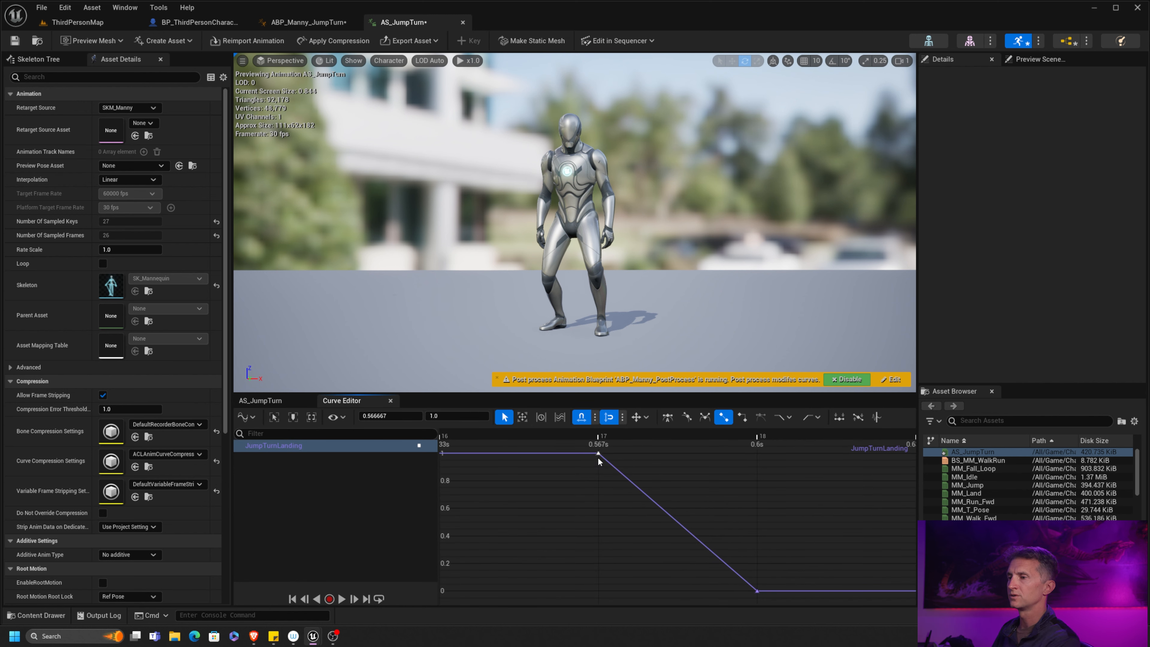
pyautogui.moveTo(598, 455)
pyautogui.moveTo(601, 451); pyautogui.dragTo(598, 458)
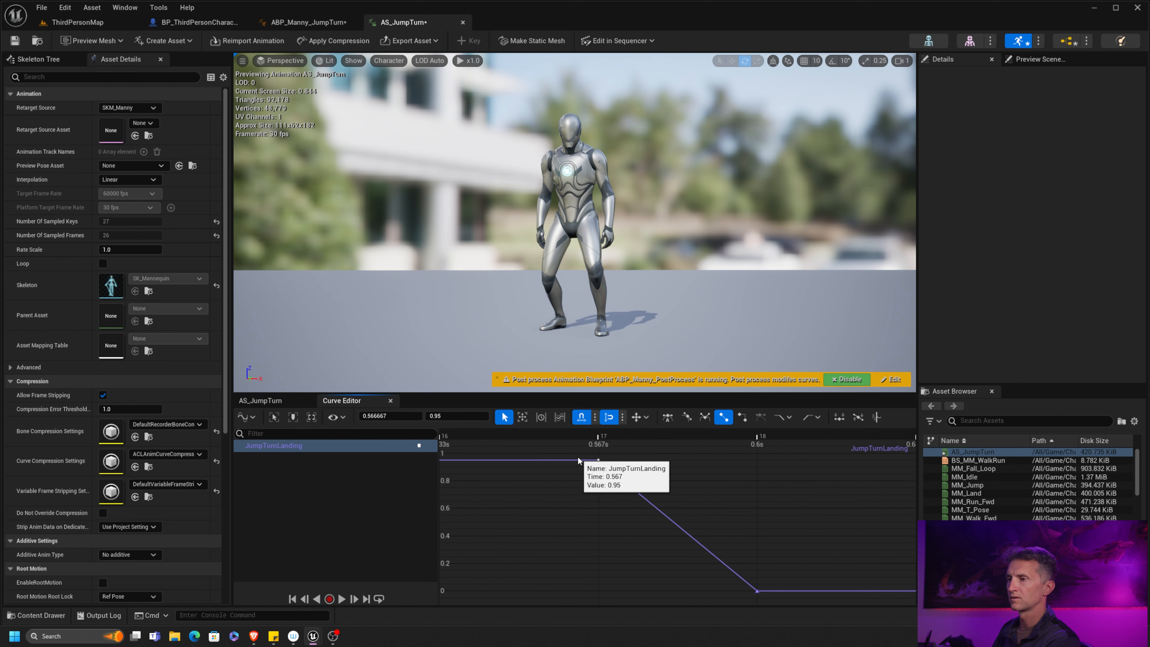
pyautogui.hotkey('ctrl', 'z')
pyautogui.hotkey('ctrl', 'z')
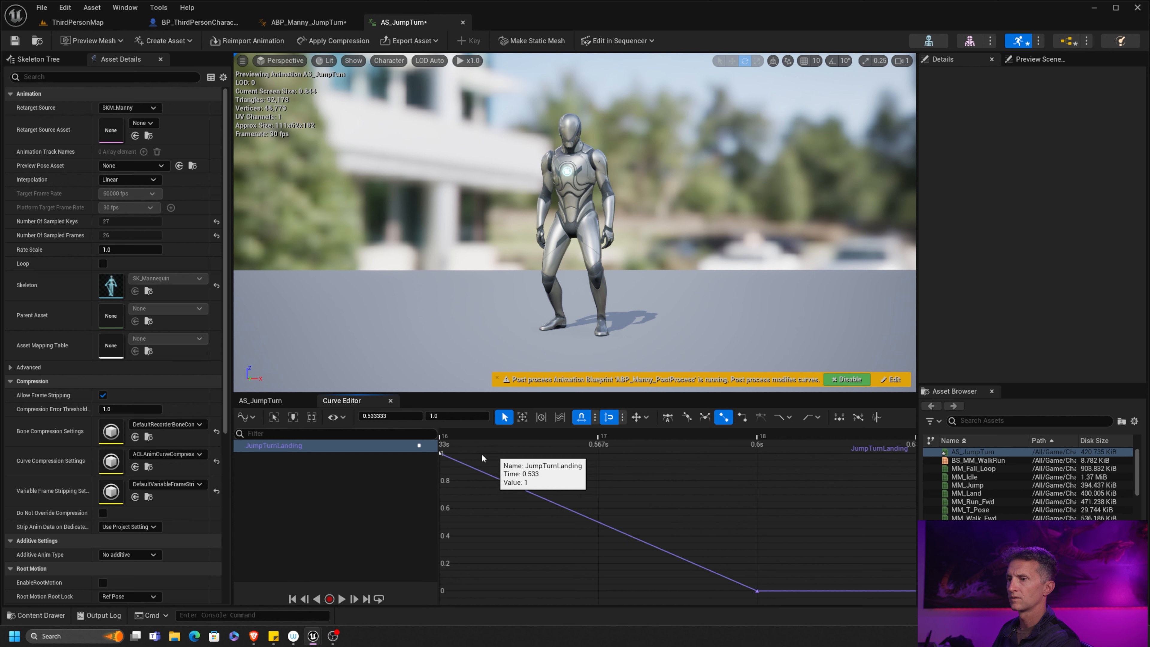
# Move the JumpTurnLanding curve's key of value 1 to frame 14 (0.467 s).
pyautogui.moveTo(492, 482); pyautogui.dragTo(666, 491, button='right')
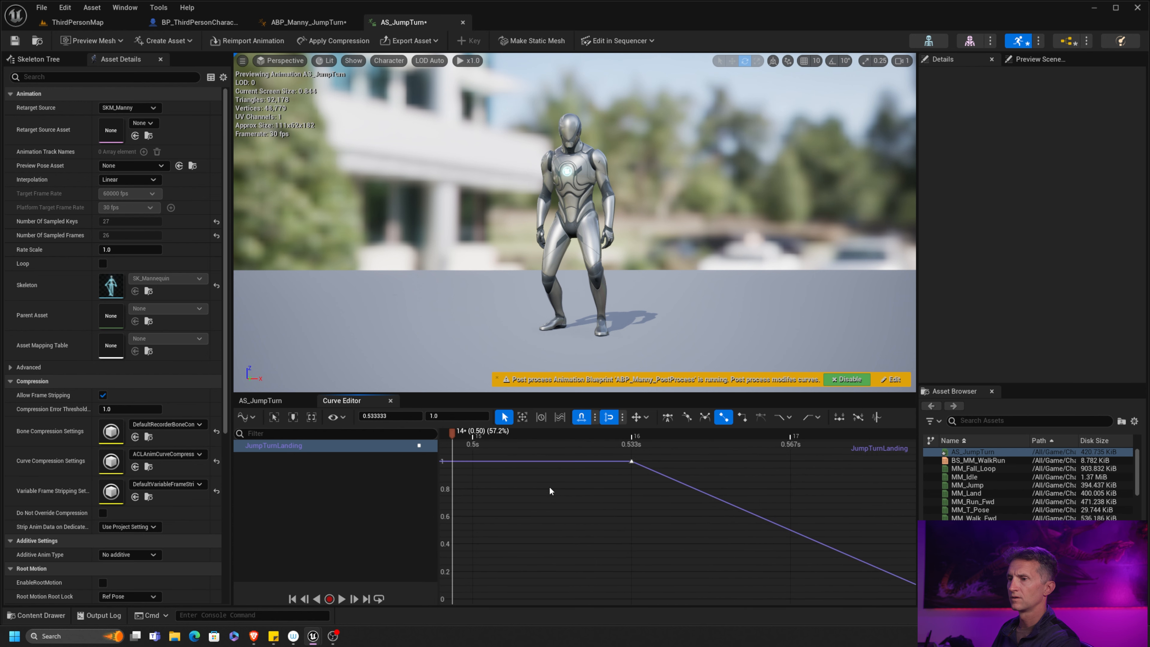
pyautogui.moveTo(549, 486); pyautogui.dragTo(787, 483, button='right')
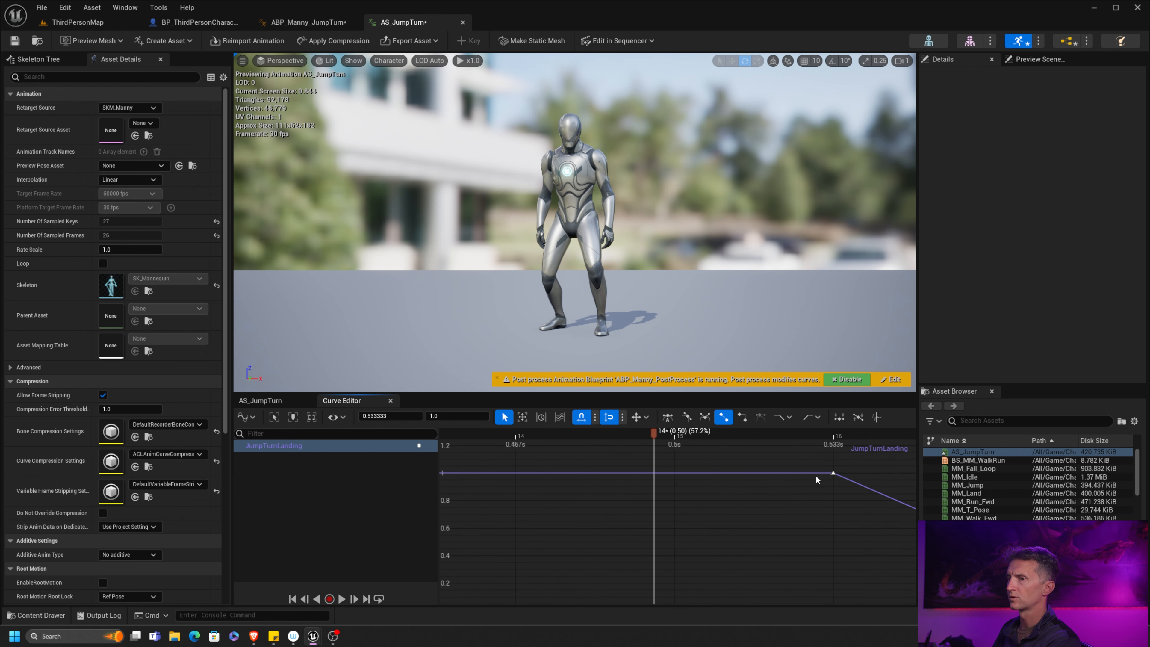
pyautogui.moveTo(841, 477)
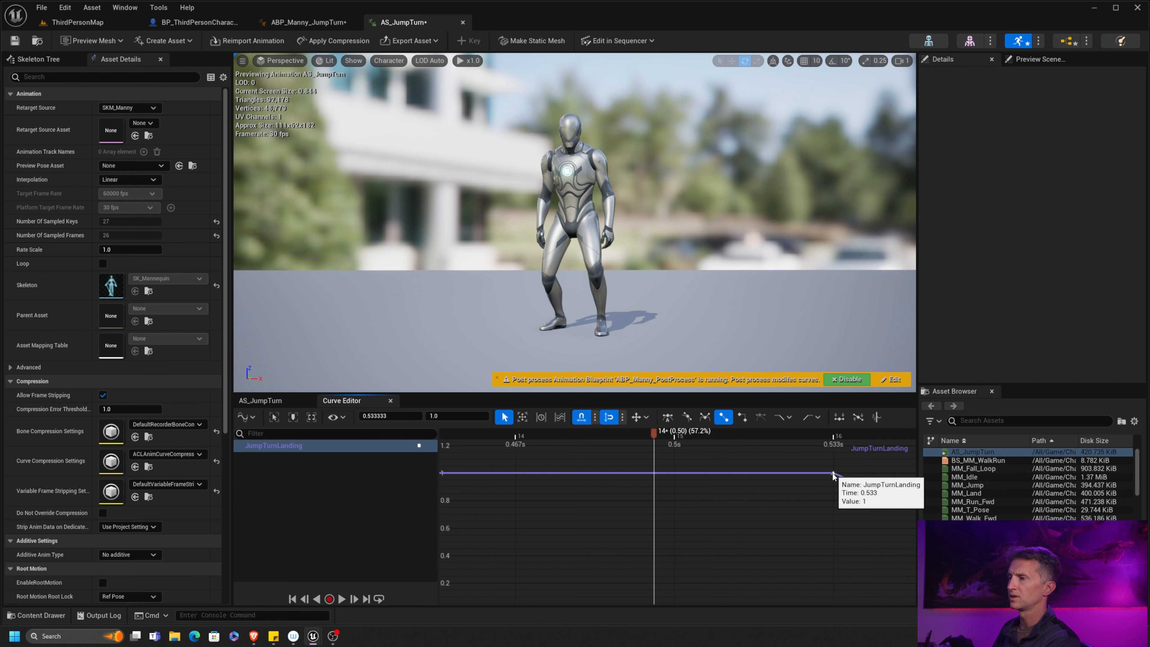
pyautogui.moveTo(832, 472); pyautogui.dragTo(525, 482)
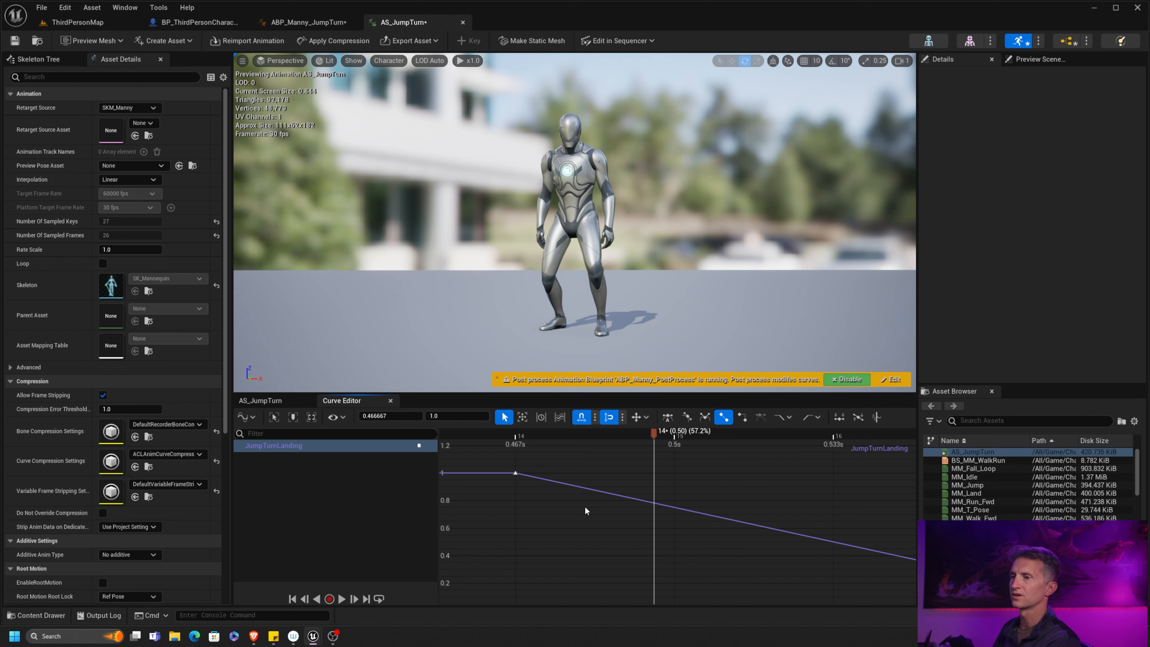
# Move the JumpTurnLanding curve's zero-value key to frame 15 (0.5 s) and save the AS_JumpTurn animation.
pyautogui.moveTo(660, 515); pyautogui.dragTo(368, 428, button='right')
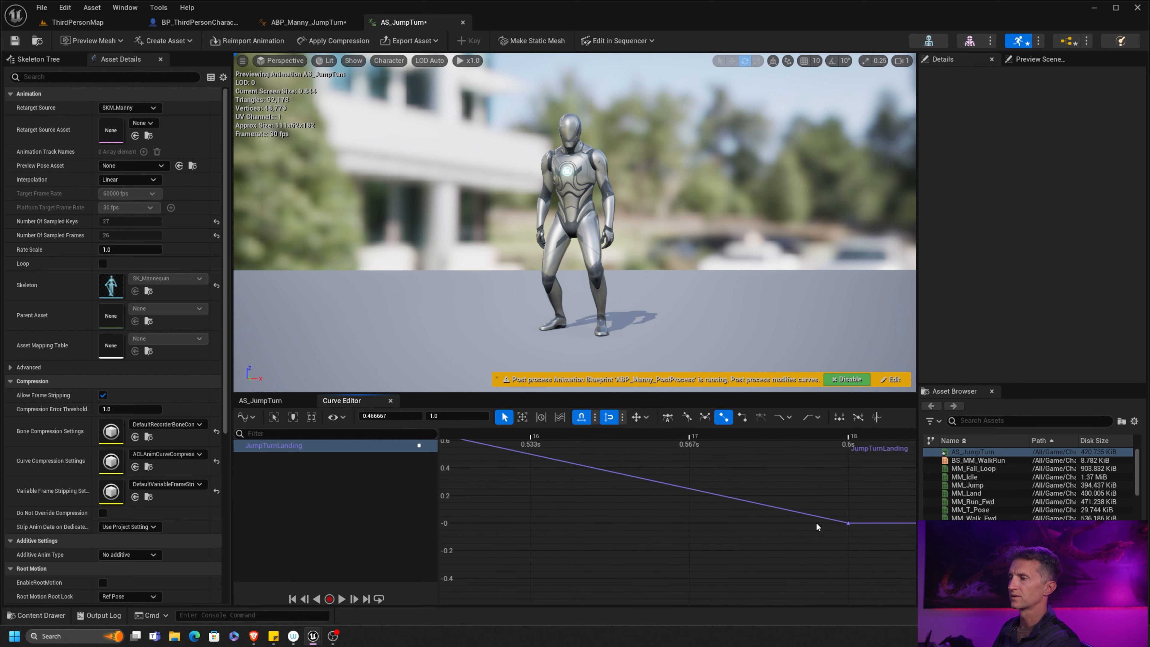
pyautogui.moveTo(849, 524); pyautogui.dragTo(518, 526)
pyautogui.moveTo(519, 526); pyautogui.dragTo(795, 519, button='right')
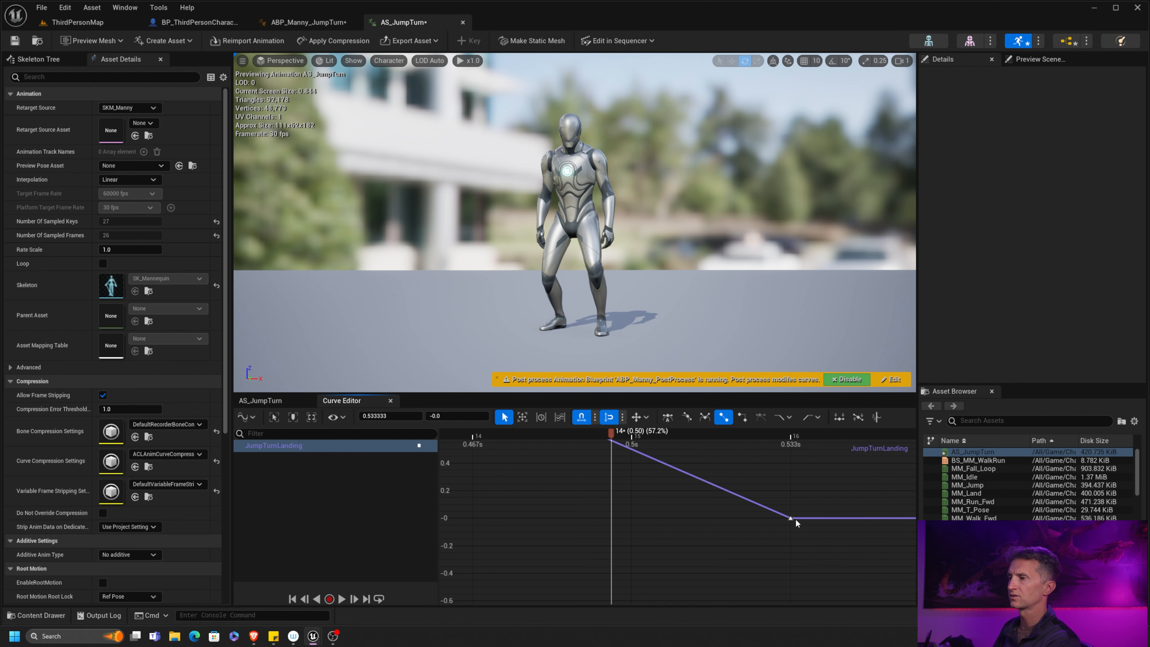
pyautogui.moveTo(793, 520); pyautogui.dragTo(633, 520)
pyautogui.moveTo(648, 479); pyautogui.dragTo(646, 539, button='right')
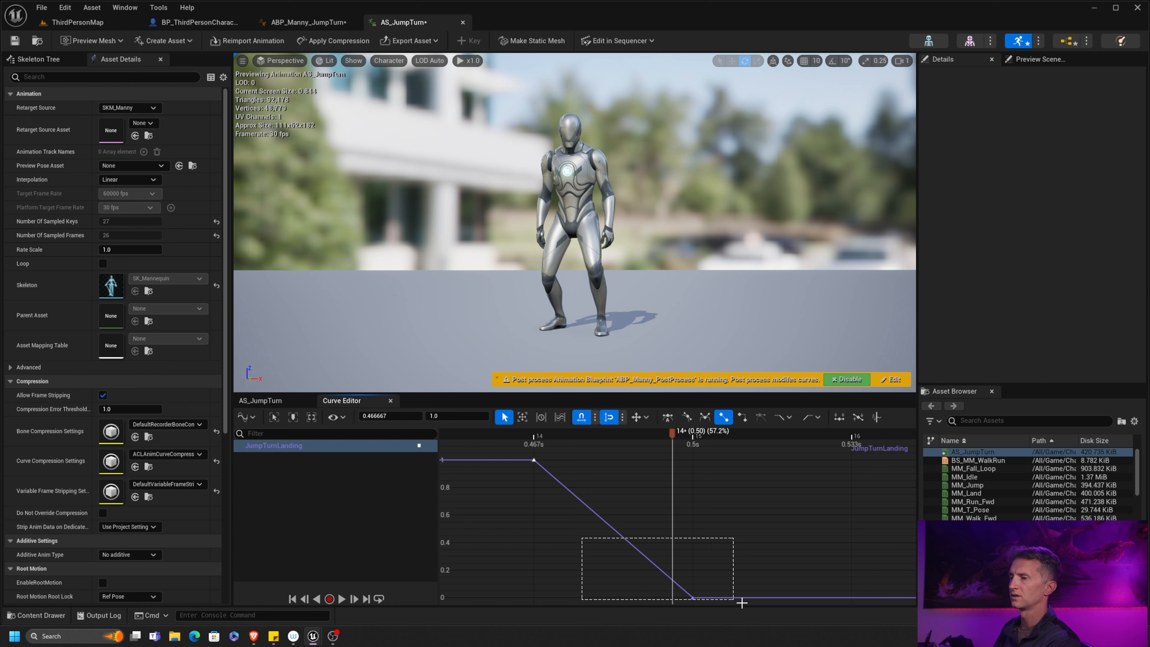
pyautogui.moveTo(741, 603); pyautogui.dragTo(741, 602)
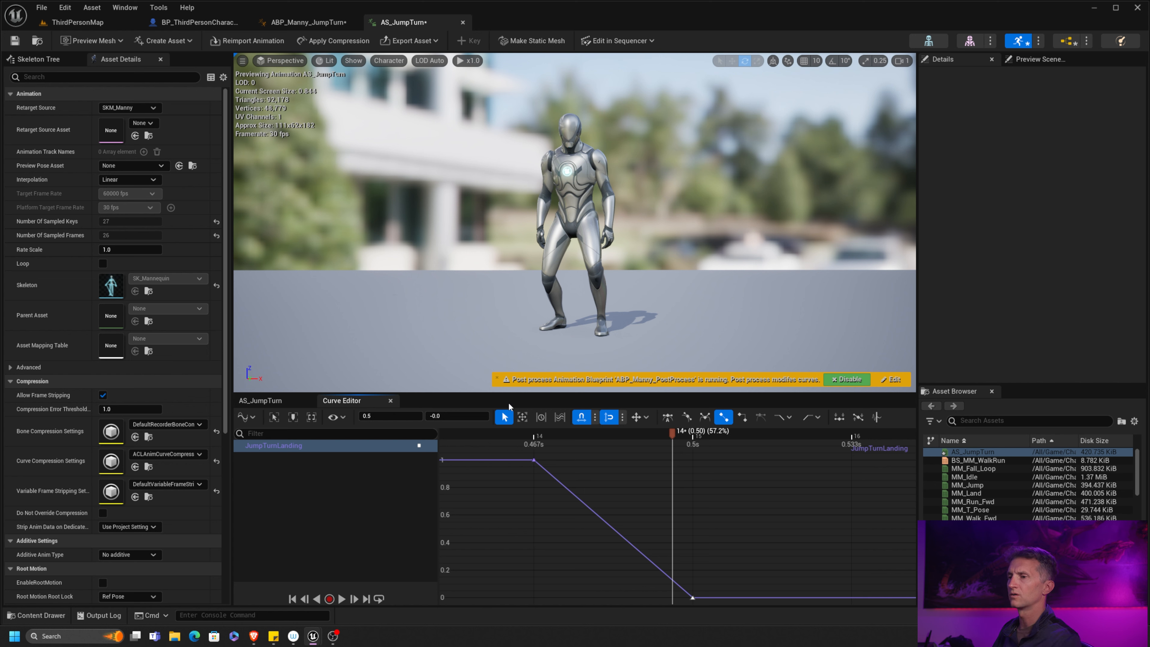
pyautogui.click(391, 400)
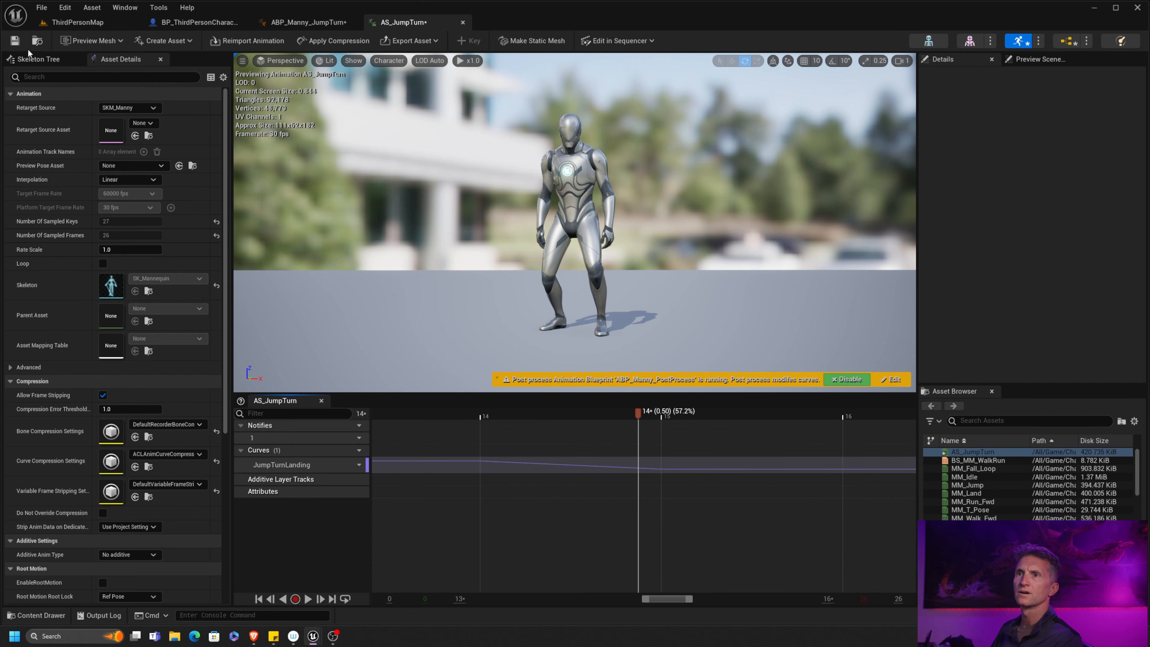
pyautogui.click(13, 42)
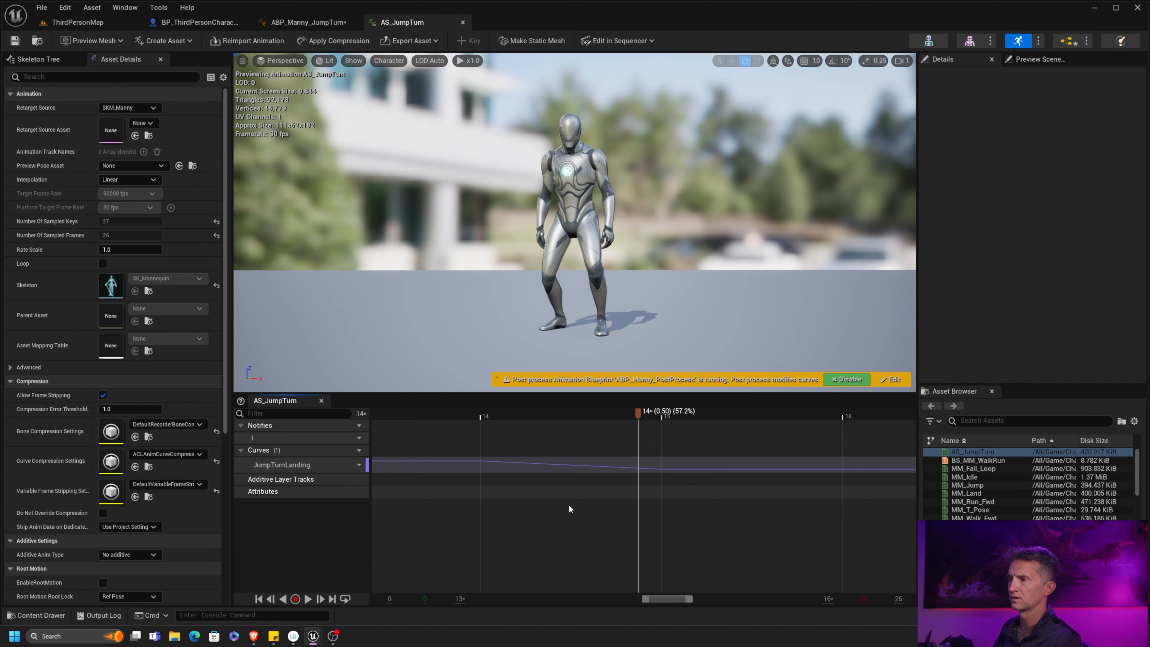
# Move the JumpTurnLanding curve's value-1 key to frame 13 (0.433 s) and its zero-value key to frame 14, then save the animation.
pyautogui.doubleClick(657, 600)
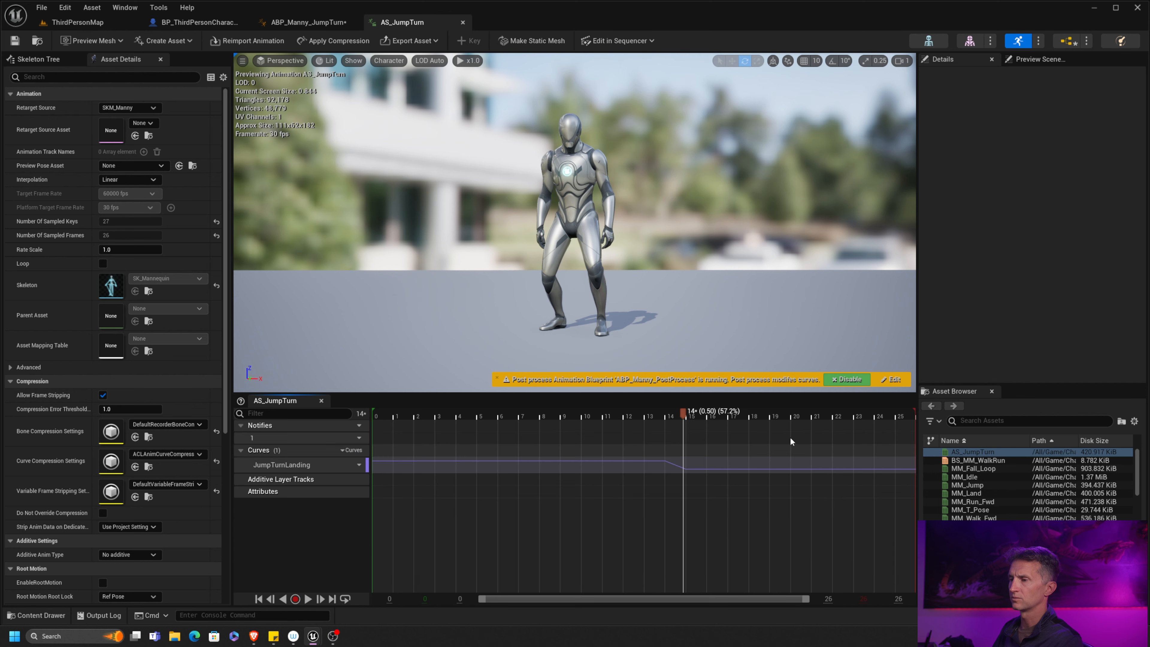
pyautogui.moveTo(669, 412); pyautogui.dragTo(666, 440)
pyautogui.doubleClick(321, 464)
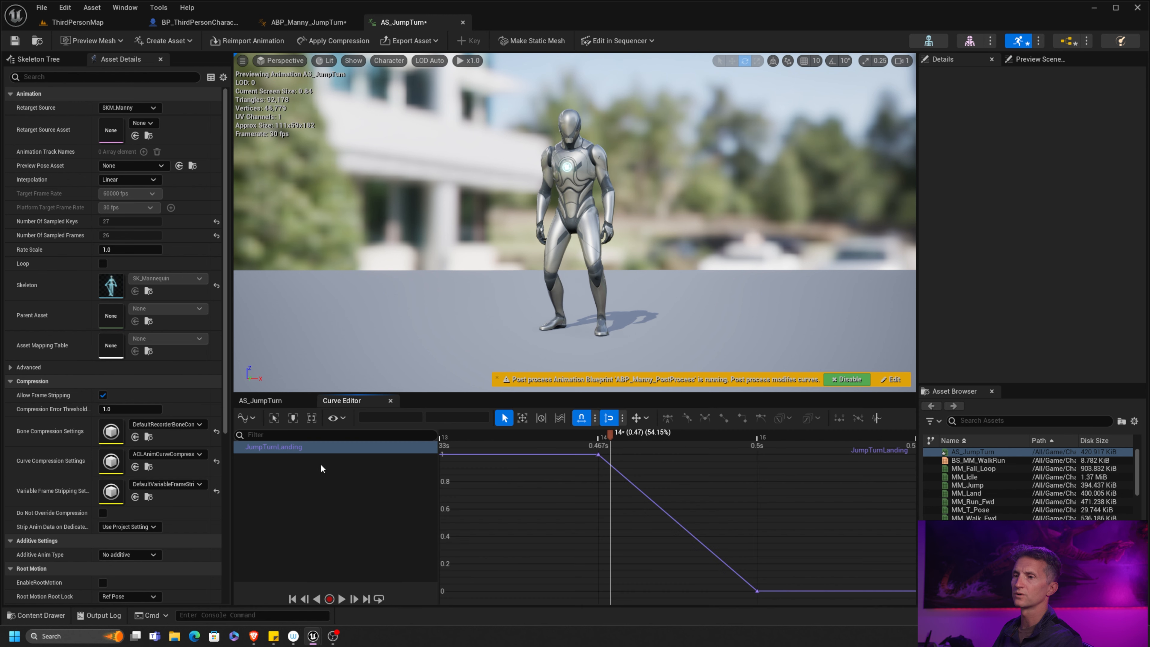
pyautogui.moveTo(535, 475); pyautogui.dragTo(600, 479, button='right')
pyautogui.click(674, 456)
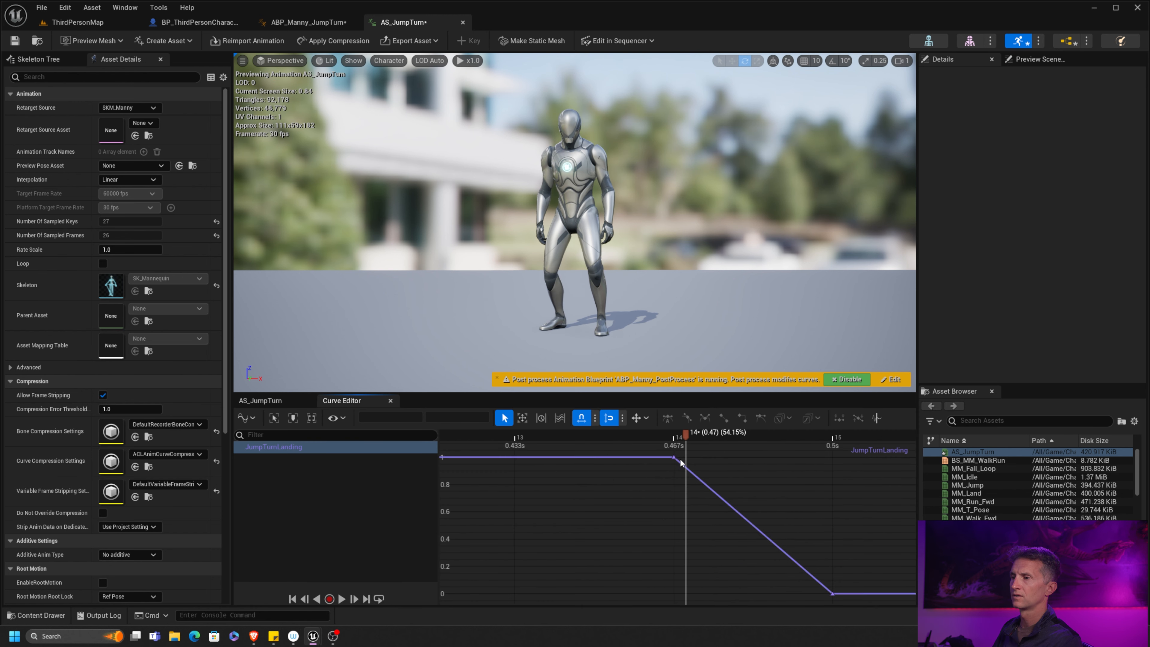
pyautogui.moveTo(647, 461); pyautogui.dragTo(530, 456)
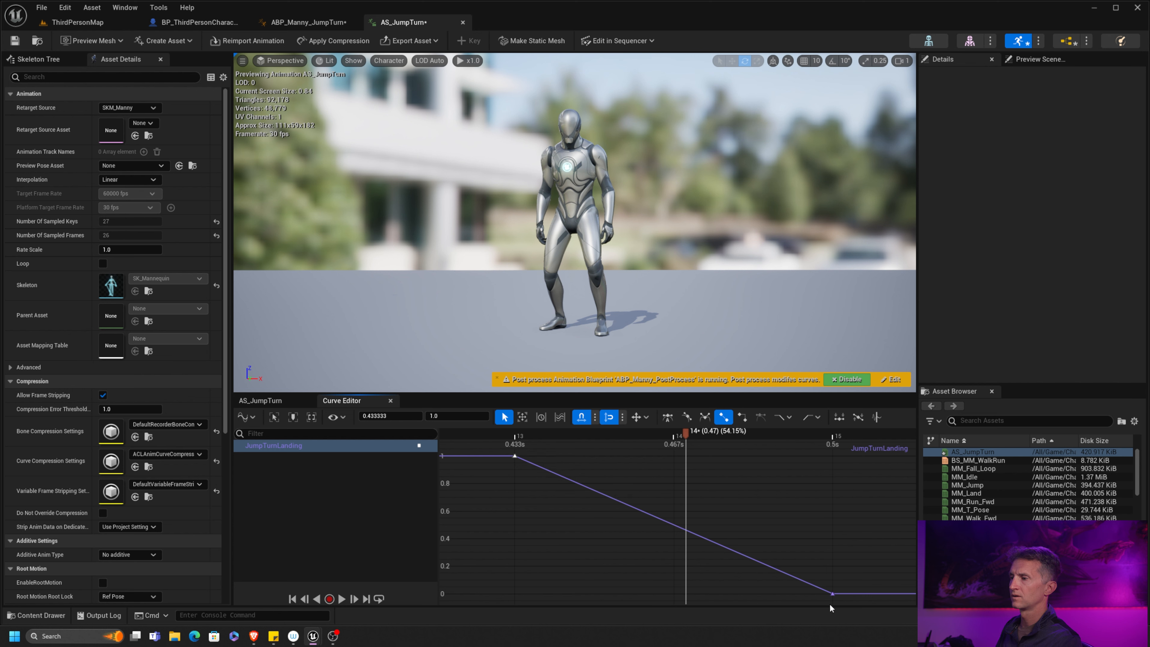
pyautogui.moveTo(834, 597); pyautogui.dragTo(681, 592)
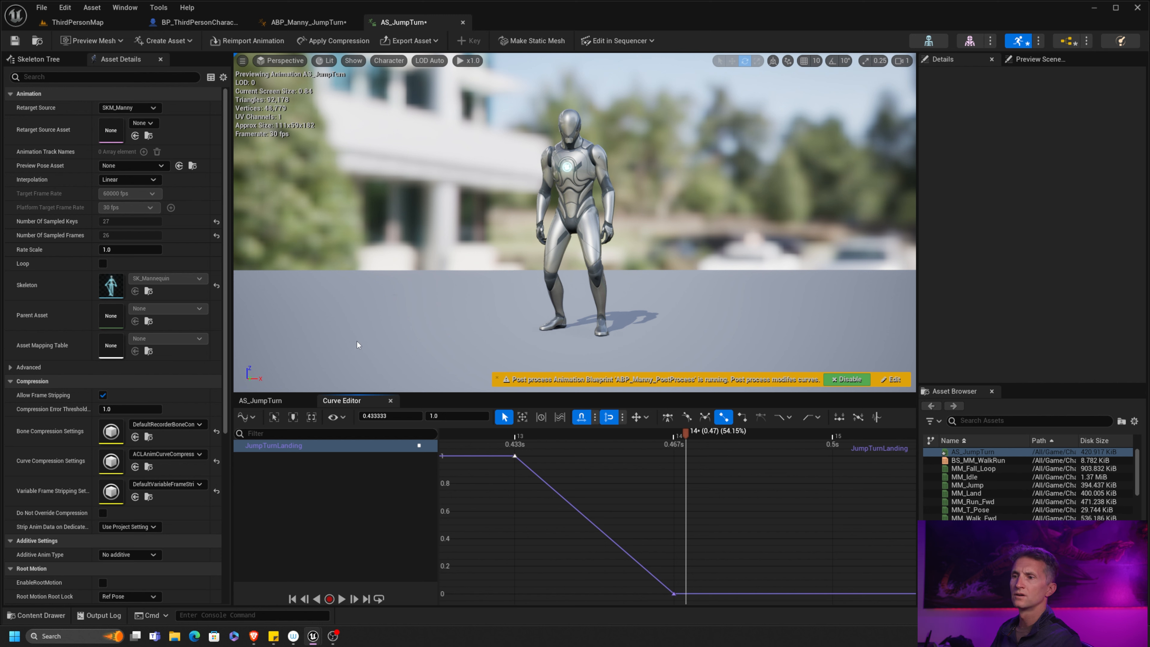
pyautogui.click(391, 401)
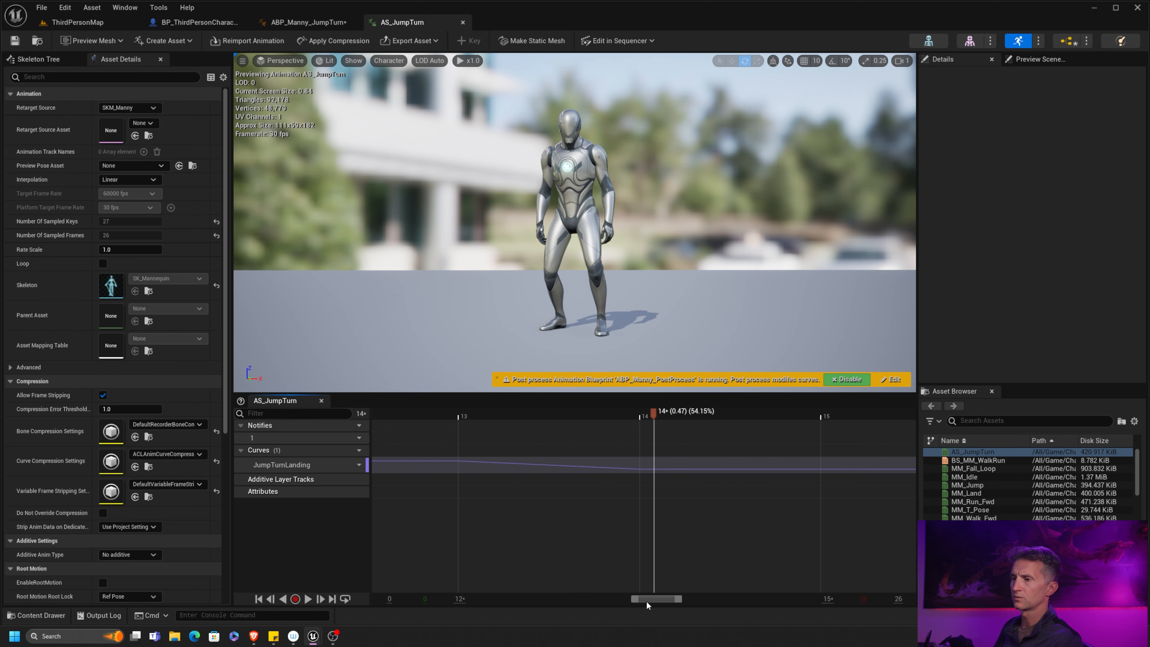
# Scrub the AS_JumpTurn timeline past the curve's drop to examine the character's landing and recovery poses.
pyautogui.scroll(-5, 654, 599)
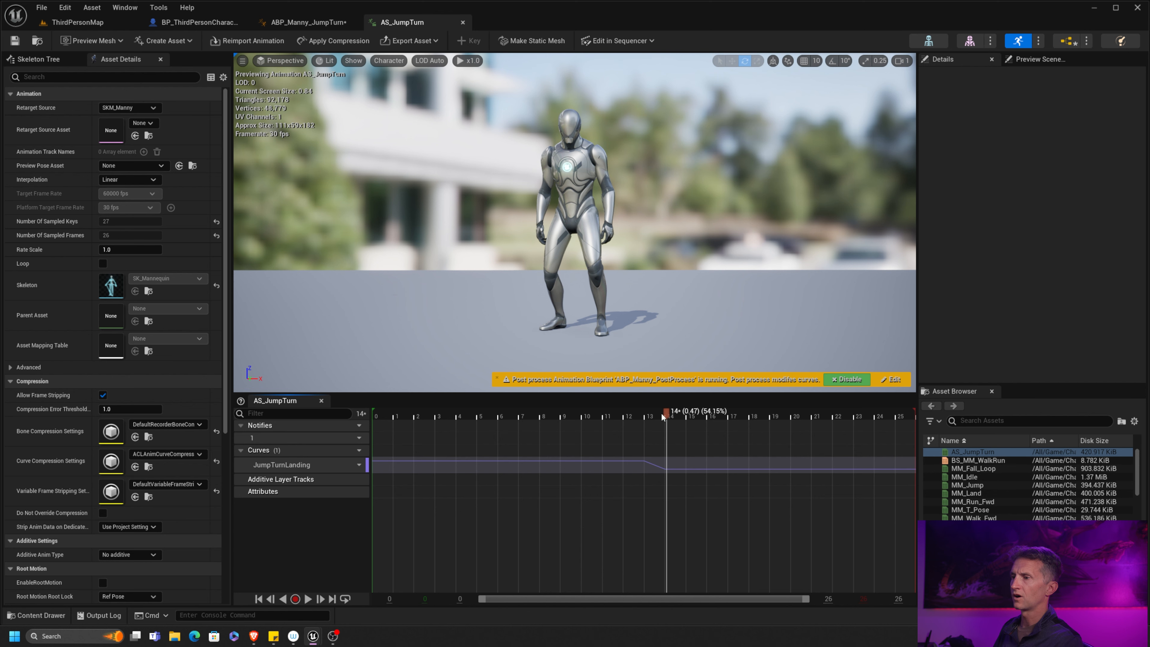
pyautogui.moveTo(663, 416); pyautogui.dragTo(809, 434)
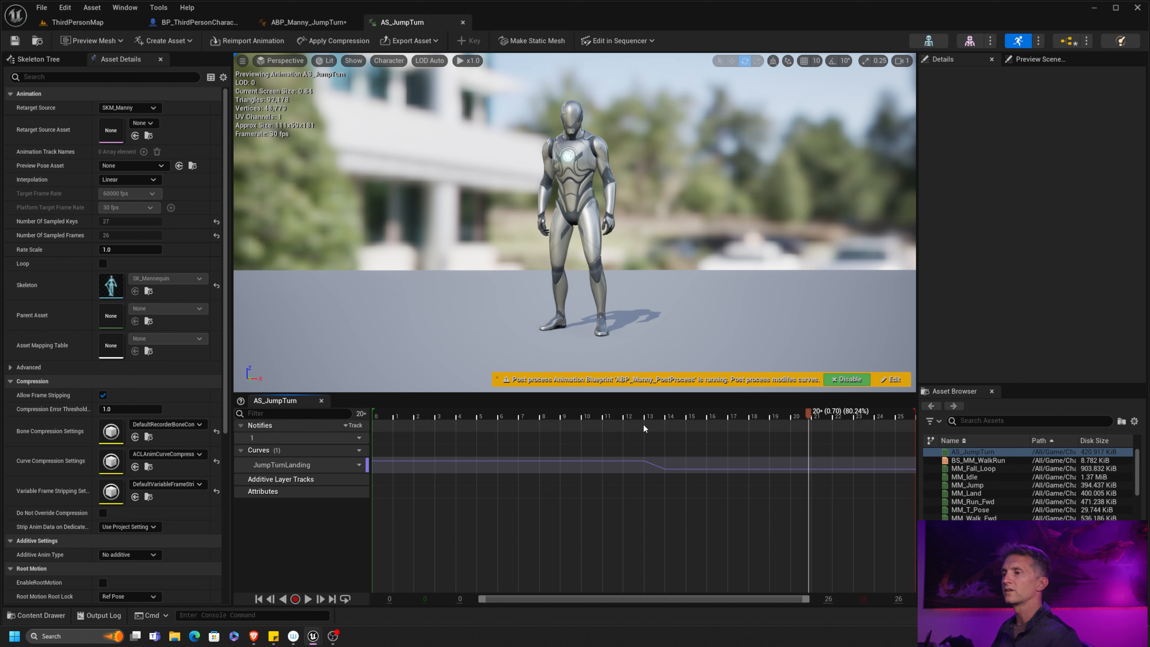
pyautogui.moveTo(644, 423); pyautogui.dragTo(710, 429)
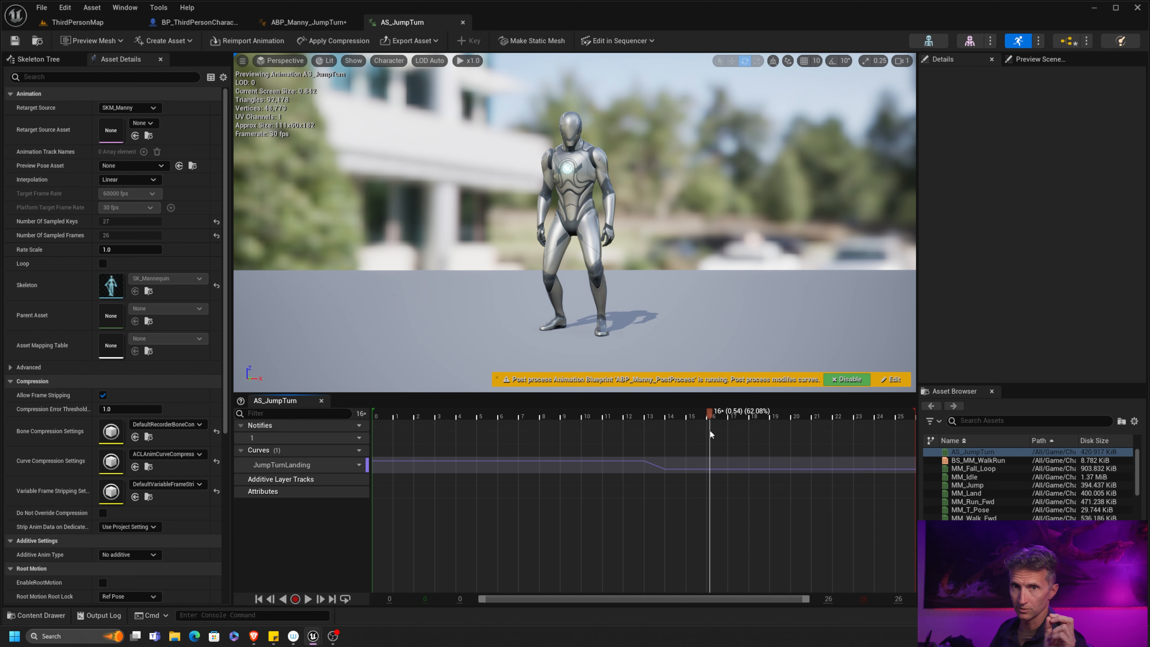
pyautogui.moveTo(710, 429); pyautogui.dragTo(710, 438)
# In the Locomotion state machine of ABP_Manny_JumpTurn, add a state named JumpTurnRecovery with a transition coming from JumpTurn.
pyautogui.click(308, 24)
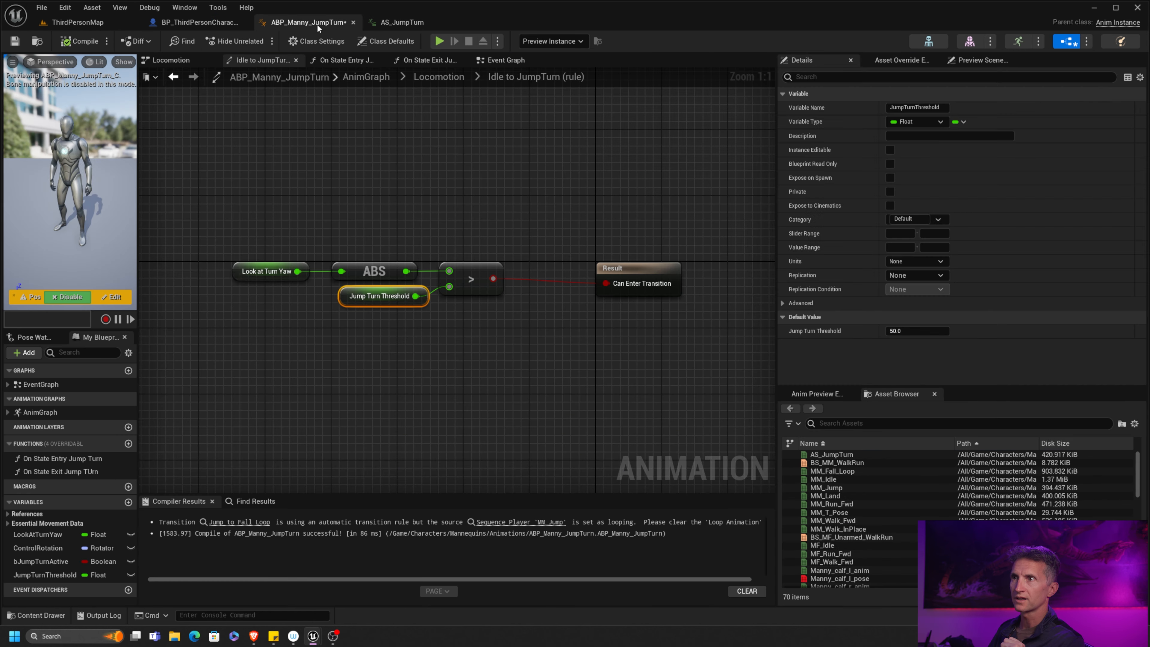
pyautogui.click(439, 77)
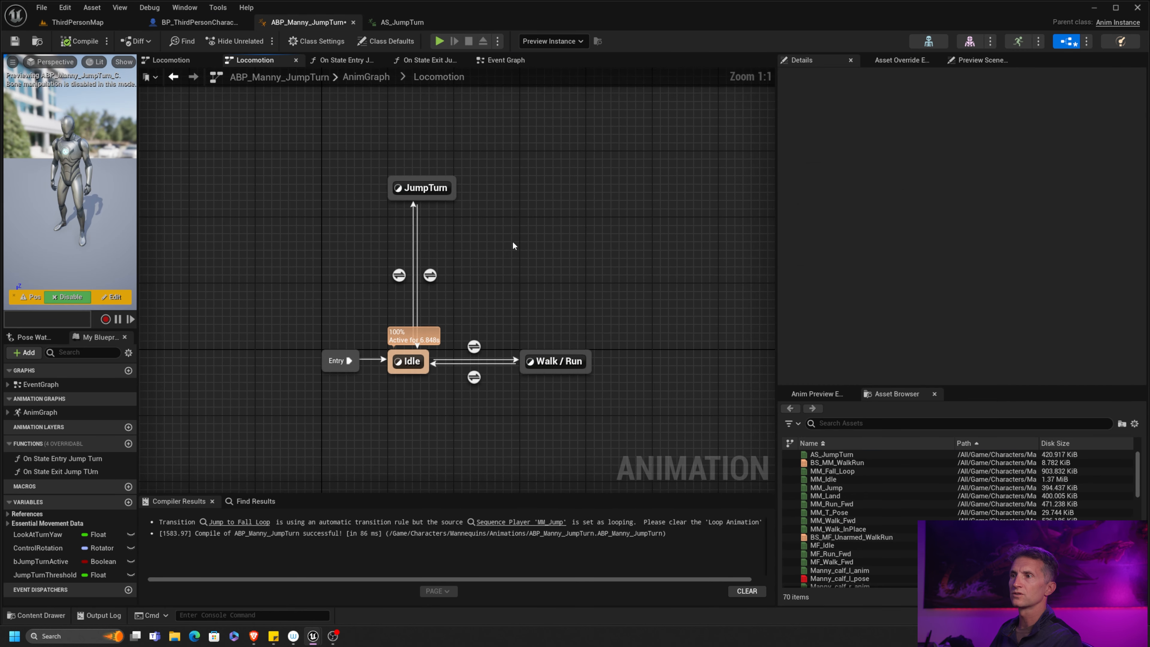
pyautogui.click(323, 197)
pyautogui.moveTo(324, 197); pyautogui.dragTo(521, 199)
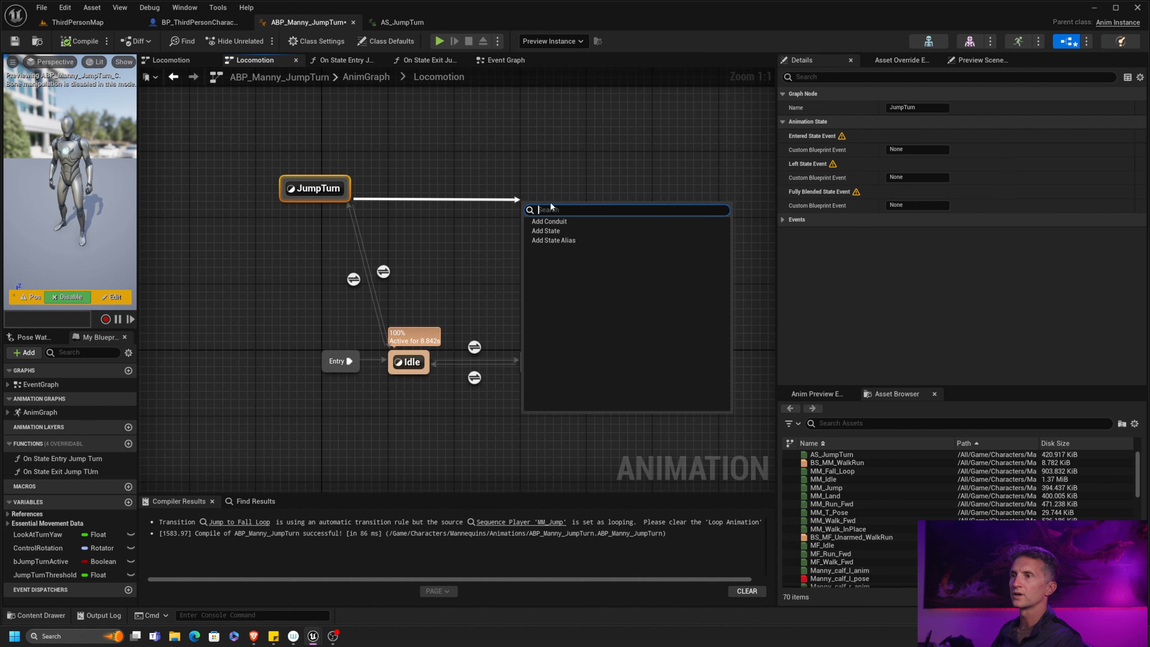
pyautogui.write('sta')
pyautogui.click(542, 222)
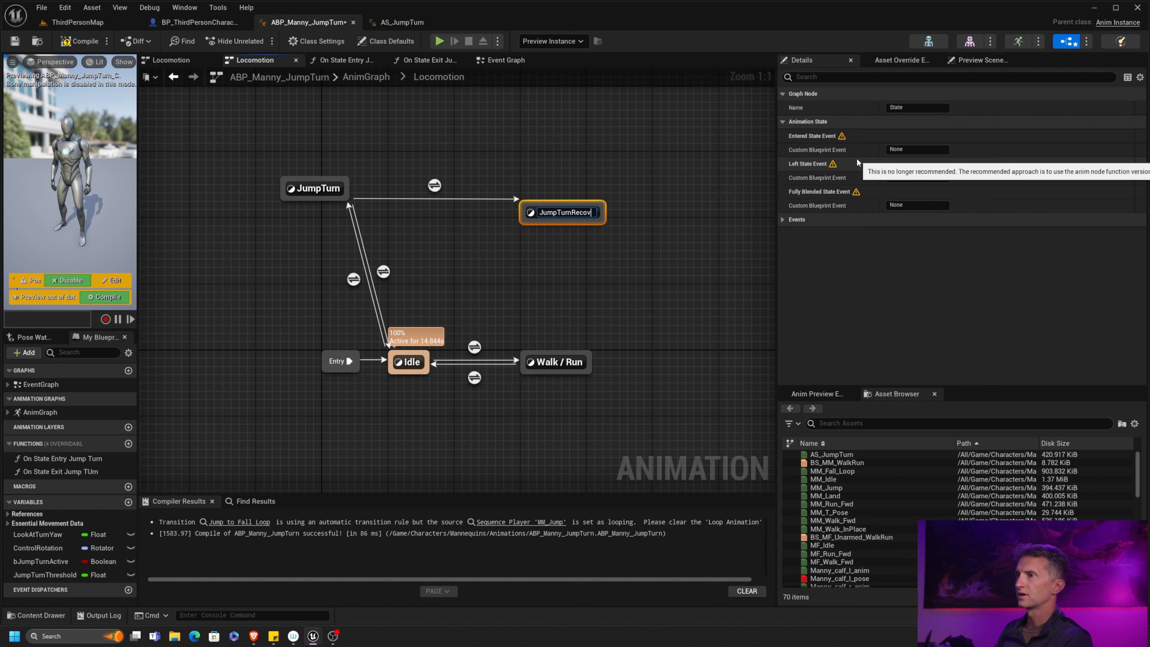
pyautogui.write('JumpTurnRecovery')
pyautogui.press('Return')
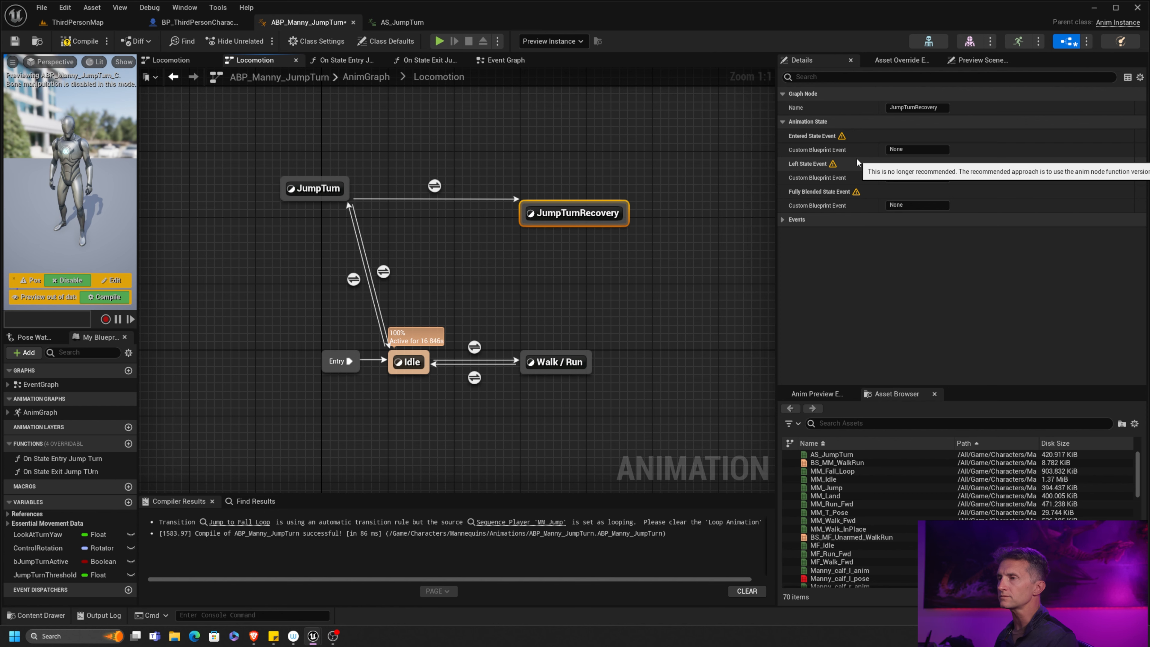
# Create a transition from JumpTurnRecovery to Idle and enable its automatic rule based on the sequence player.
pyautogui.moveTo(584, 213); pyautogui.dragTo(407, 360)
pyautogui.press('F2')
pyautogui.press('Return')
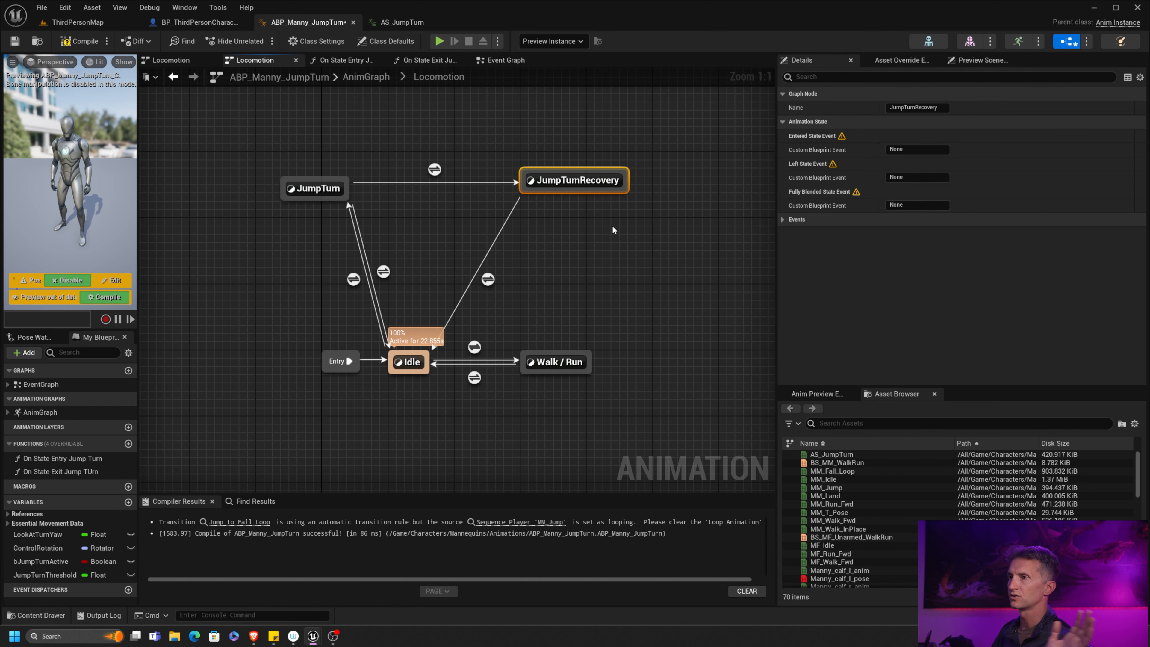
pyautogui.click(488, 279)
pyautogui.click(888, 178)
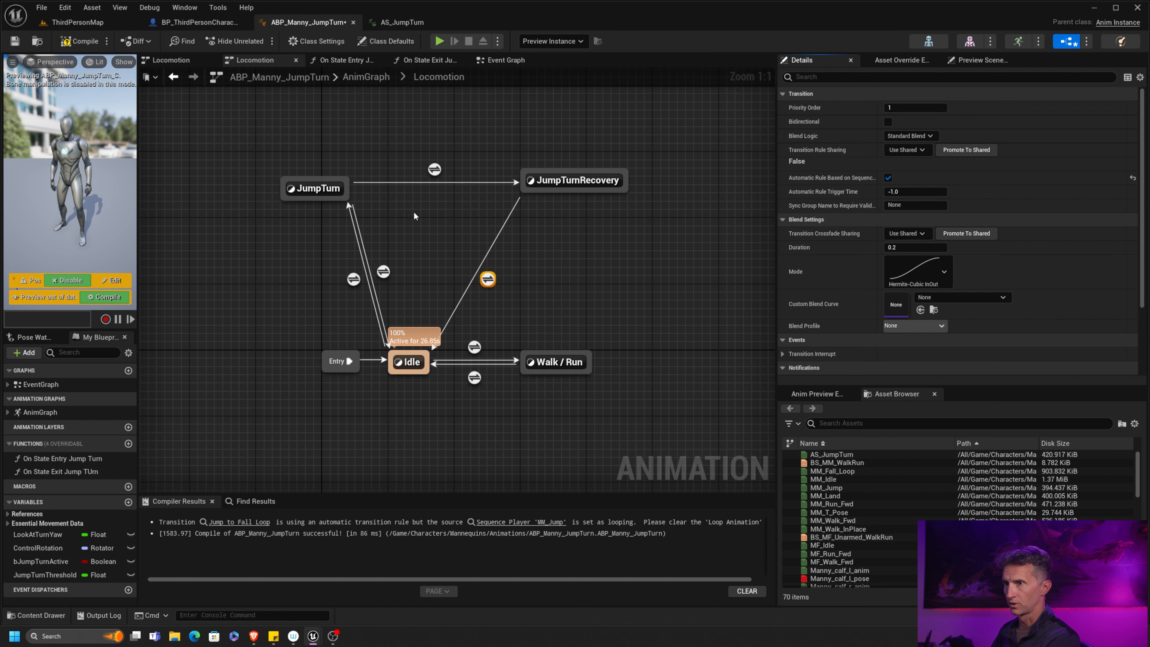
# Delete the direct transition from JumpTurn to Idle and shift the JumpTurnRecovery state closer to JumpTurn.
pyautogui.click(384, 271)
pyautogui.press('Delete')
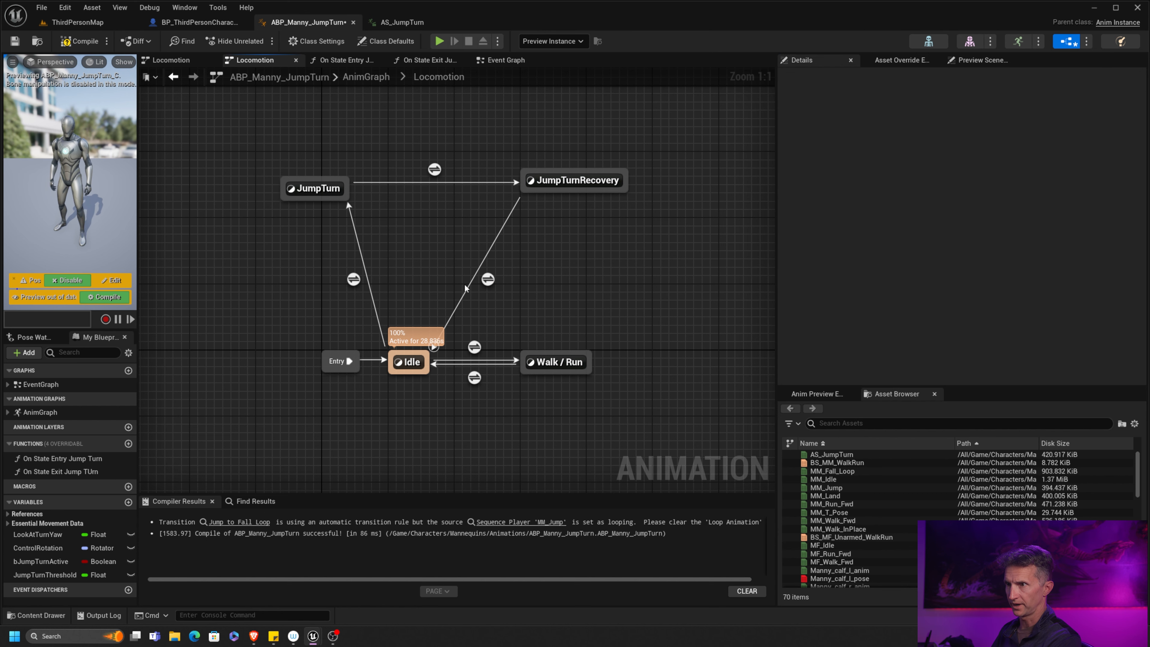
pyautogui.moveTo(585, 180); pyautogui.dragTo(560, 197)
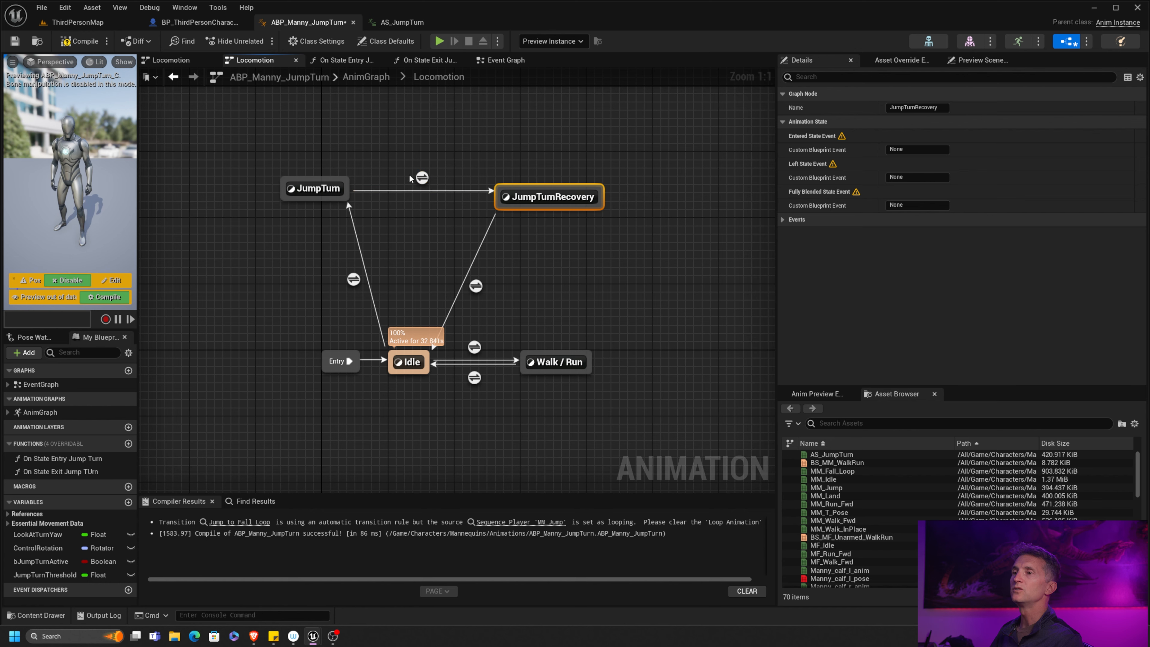
pyautogui.doubleClick(327, 145)
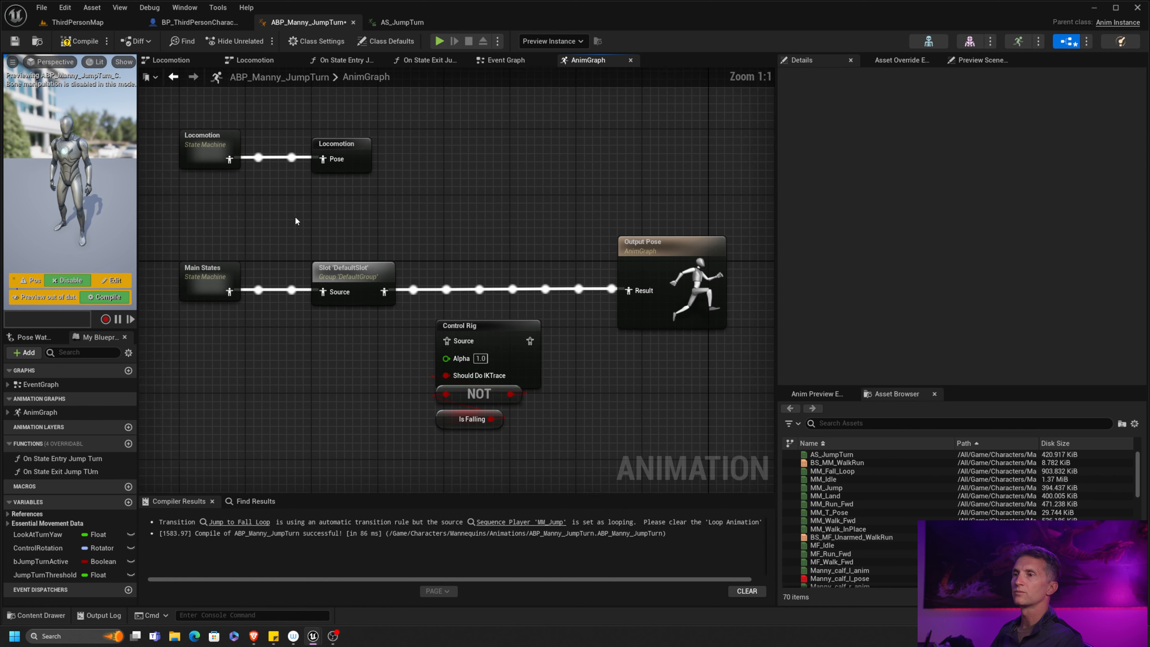
pyautogui.click(210, 154)
pyautogui.doubleClick(209, 154)
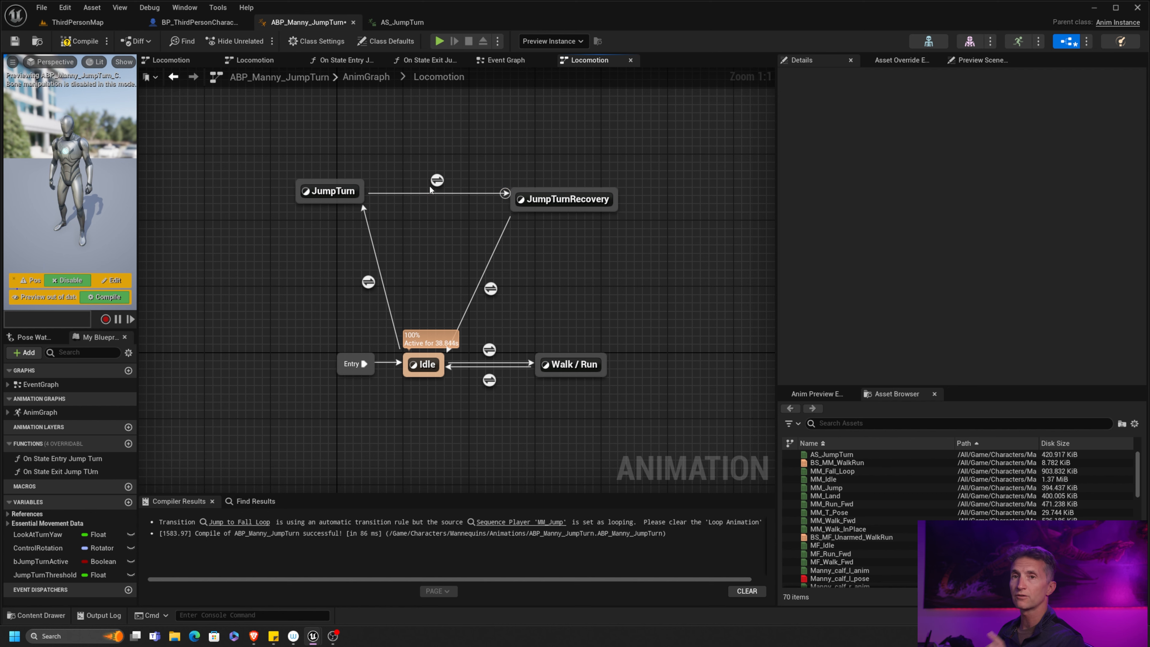
# In the JumpTurn to JumpTurnRecovery transition rule, add a reference to self and a Get Curve Value node targeting it.
pyautogui.doubleClick(439, 186)
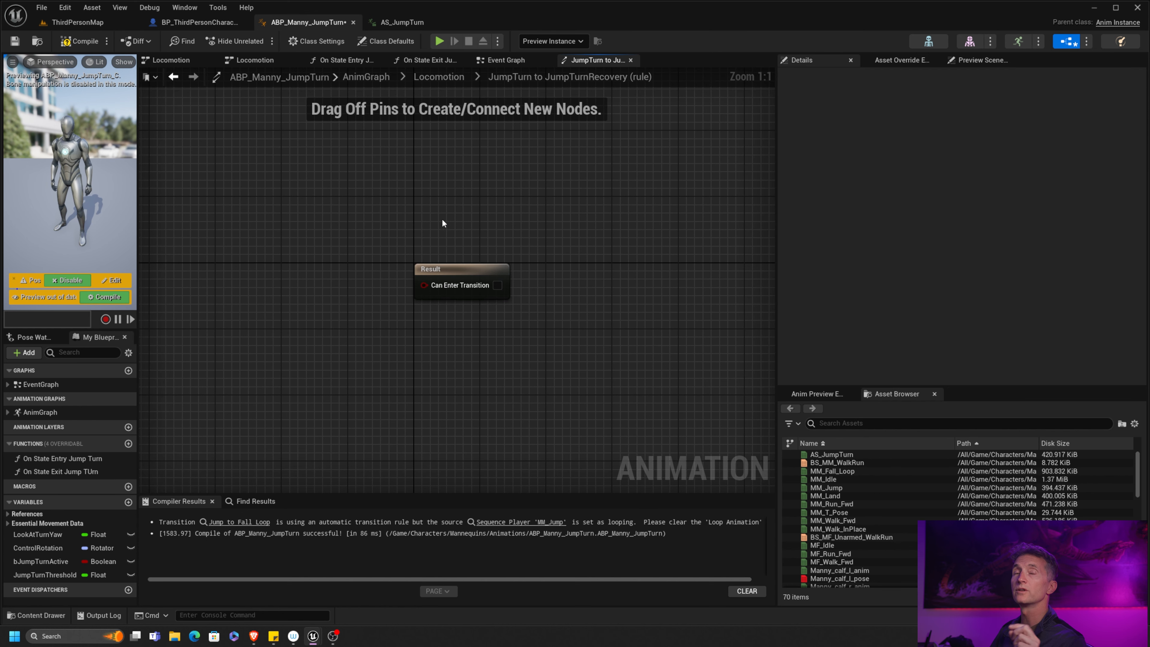
pyautogui.moveTo(459, 265); pyautogui.dragTo(568, 267)
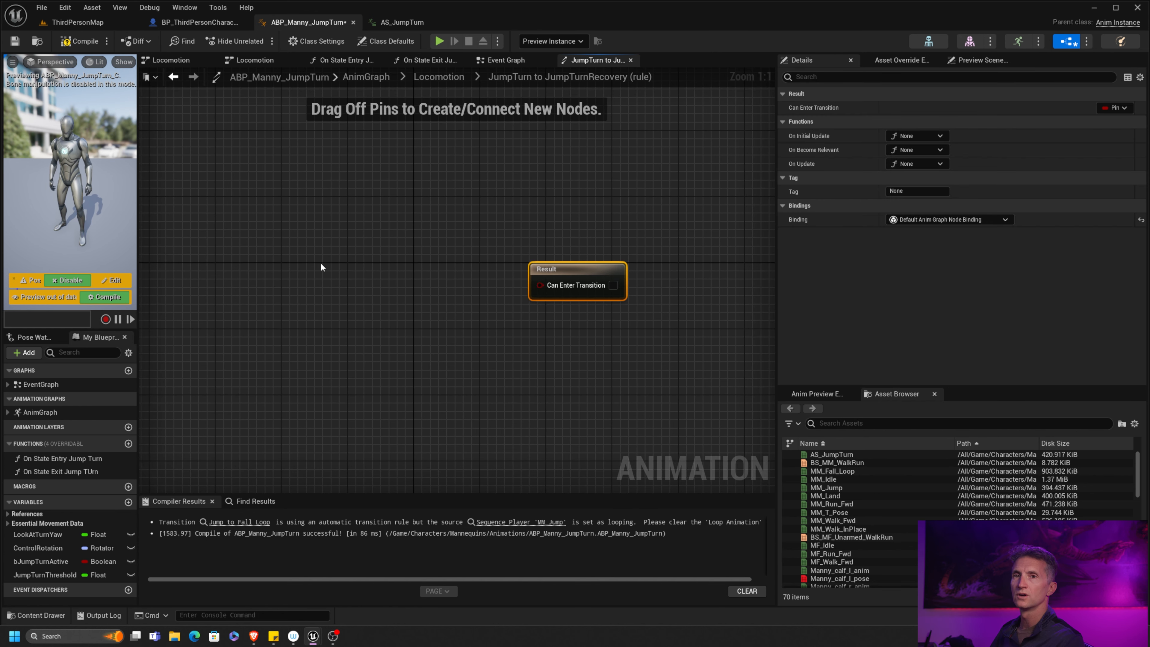
pyautogui.moveTo(321, 263); pyautogui.dragTo(368, 257, button='right')
pyautogui.rightClick(213, 283)
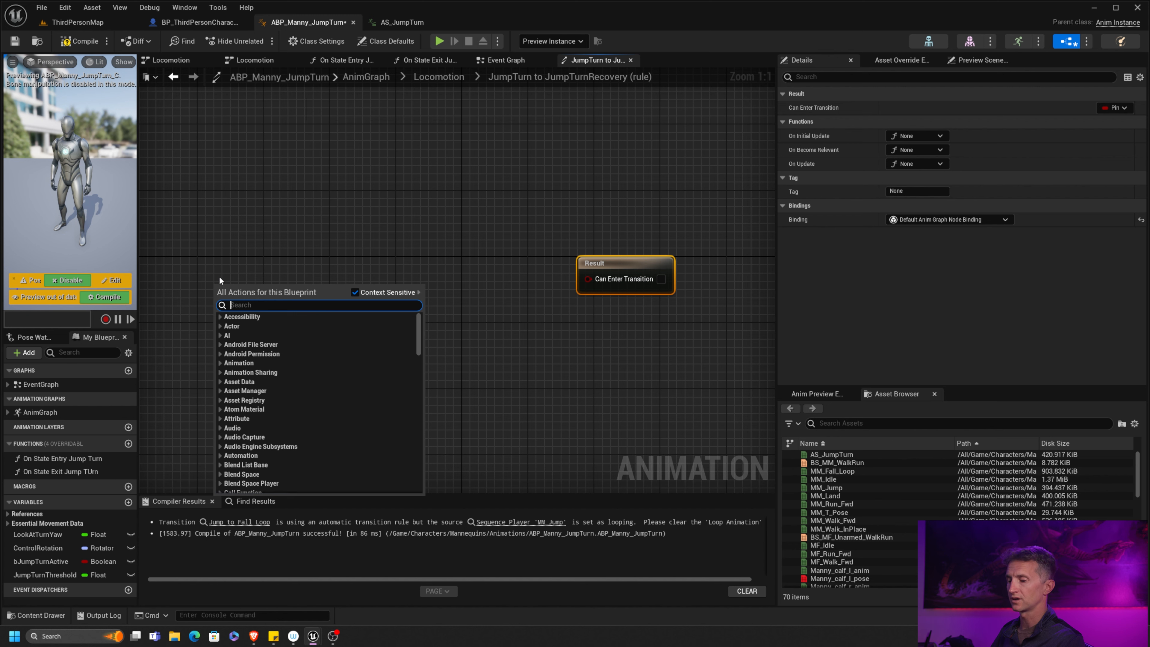
pyautogui.write('get self')
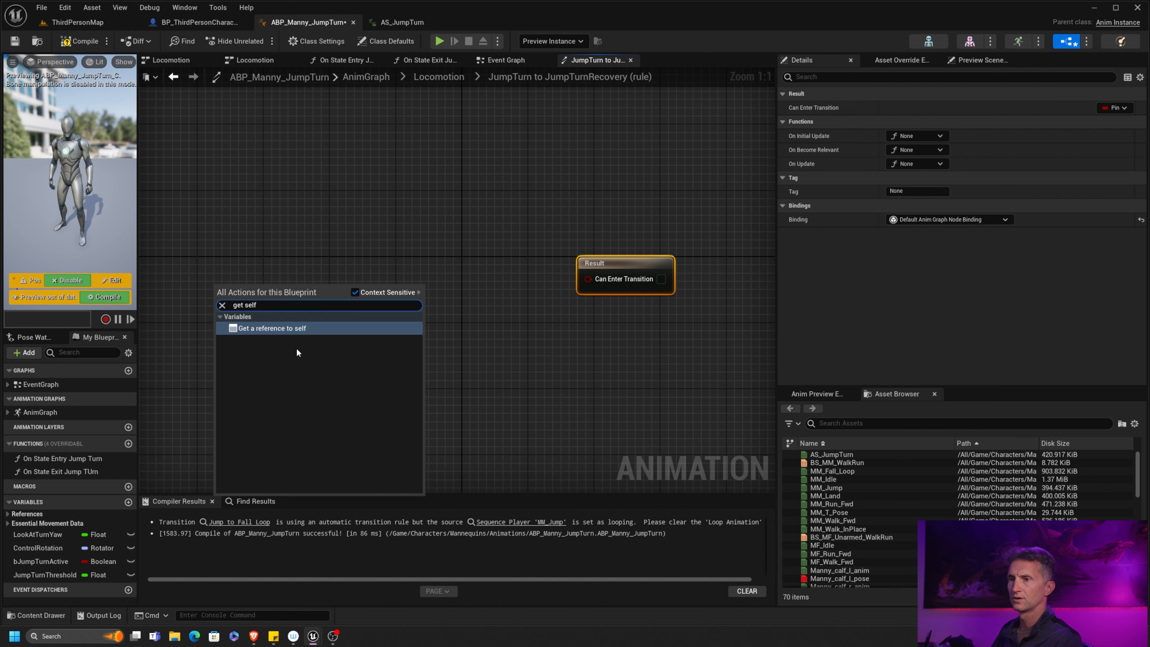
pyautogui.click(293, 329)
pyautogui.moveTo(267, 295); pyautogui.dragTo(345, 258)
pyautogui.write('get c')
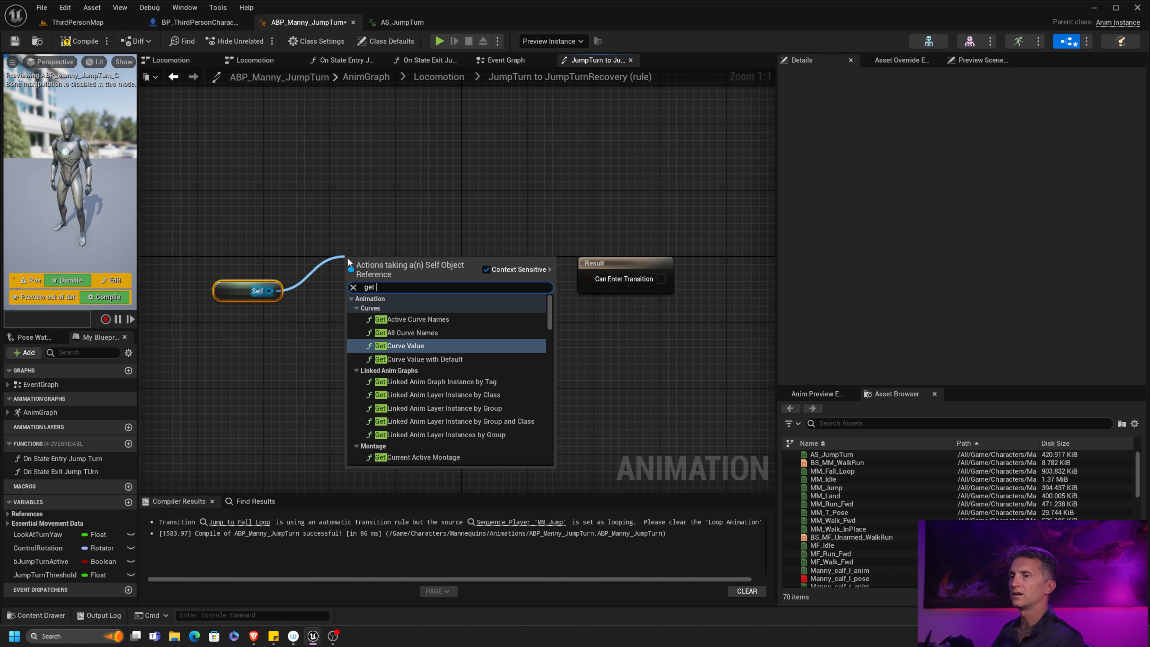
pyautogui.click(398, 345)
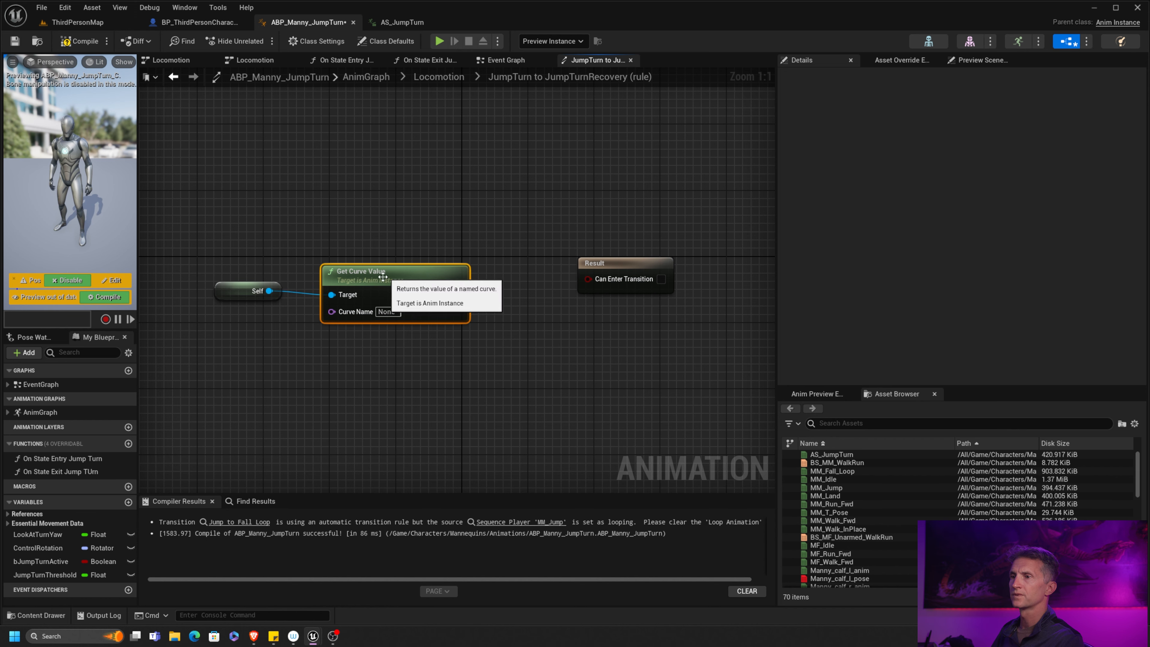
# Check the curve's name in AS_JumpTurn and set the Get Curve Value node's Curve Name to JumpTurnLanding.
pyautogui.click(379, 26)
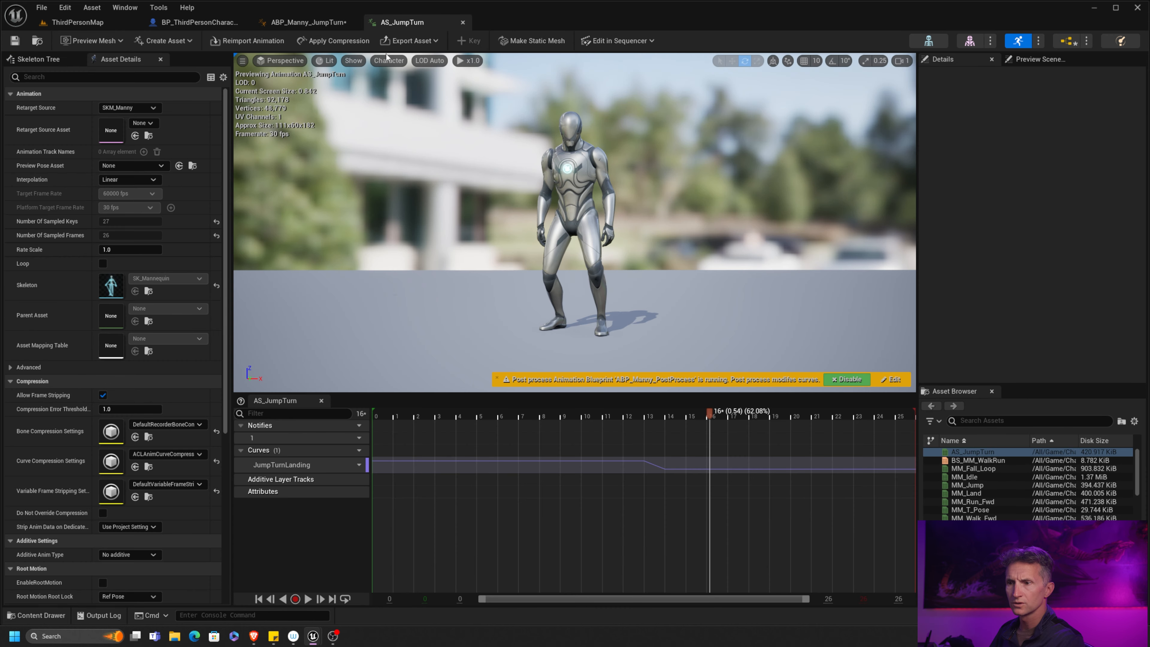
pyautogui.click(308, 22)
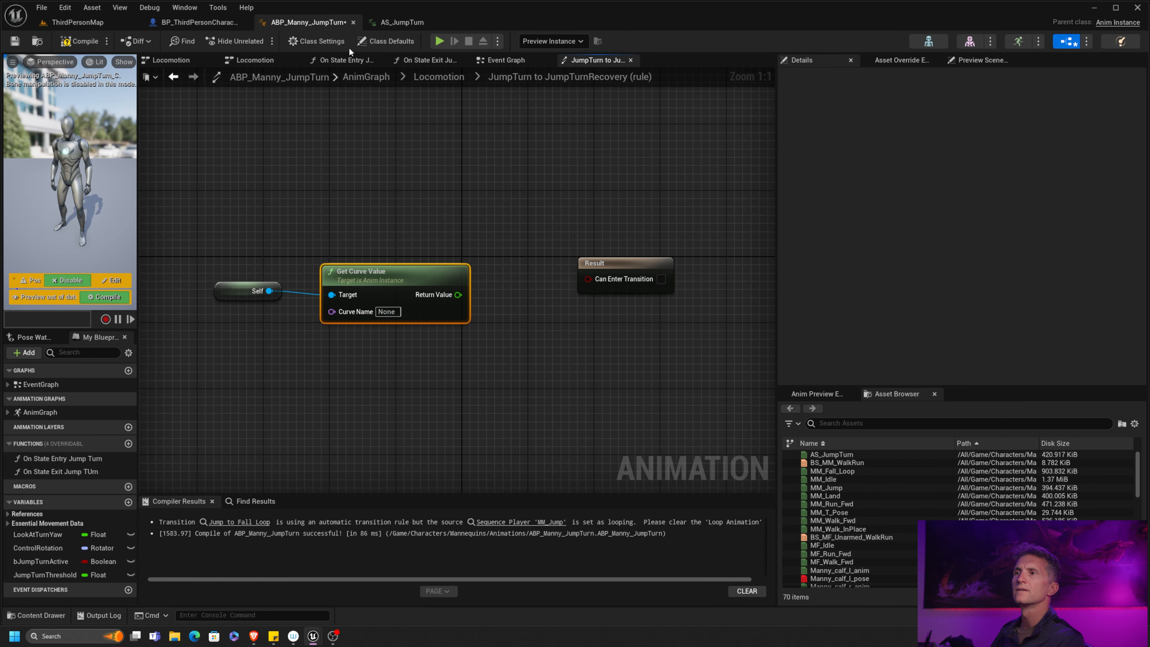
pyautogui.click(388, 312)
pyautogui.write('J')
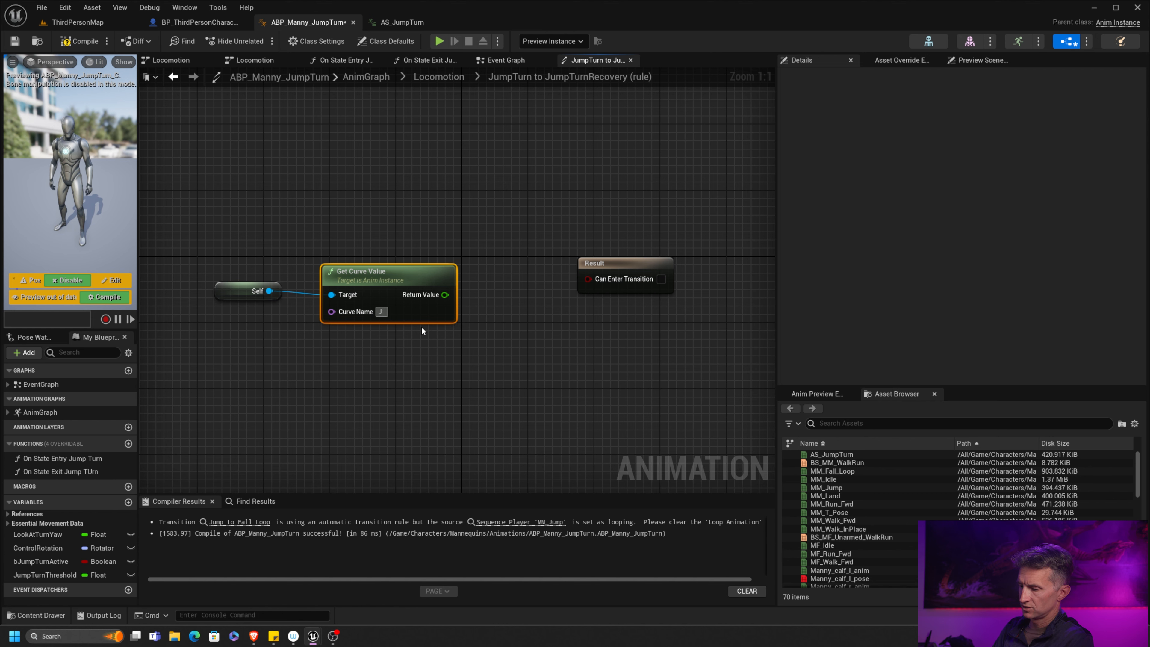
pyautogui.write('umpTurnLanding')
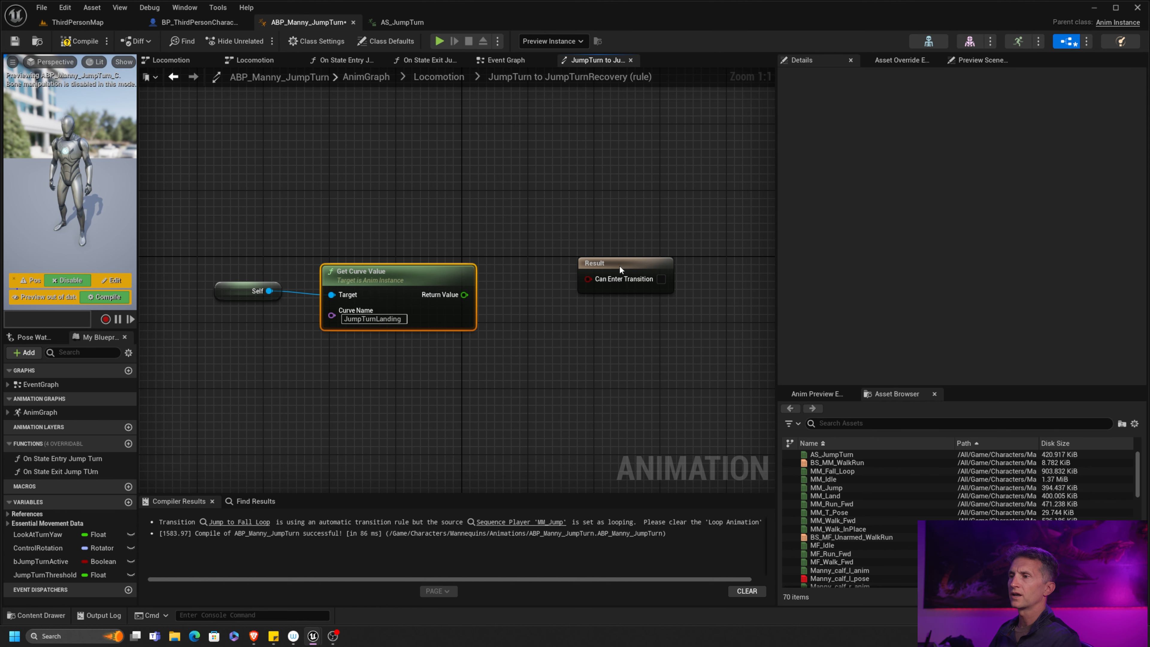
# Compare the curve value with 0.0 through a Nearly Equal (Float) node and connect its result to Can Enter Transition.
pyautogui.moveTo(620, 271); pyautogui.dragTo(674, 267)
pyautogui.moveTo(474, 297); pyautogui.dragTo(390, 291, button='right')
pyautogui.moveTo(379, 287); pyautogui.dragTo(440, 284)
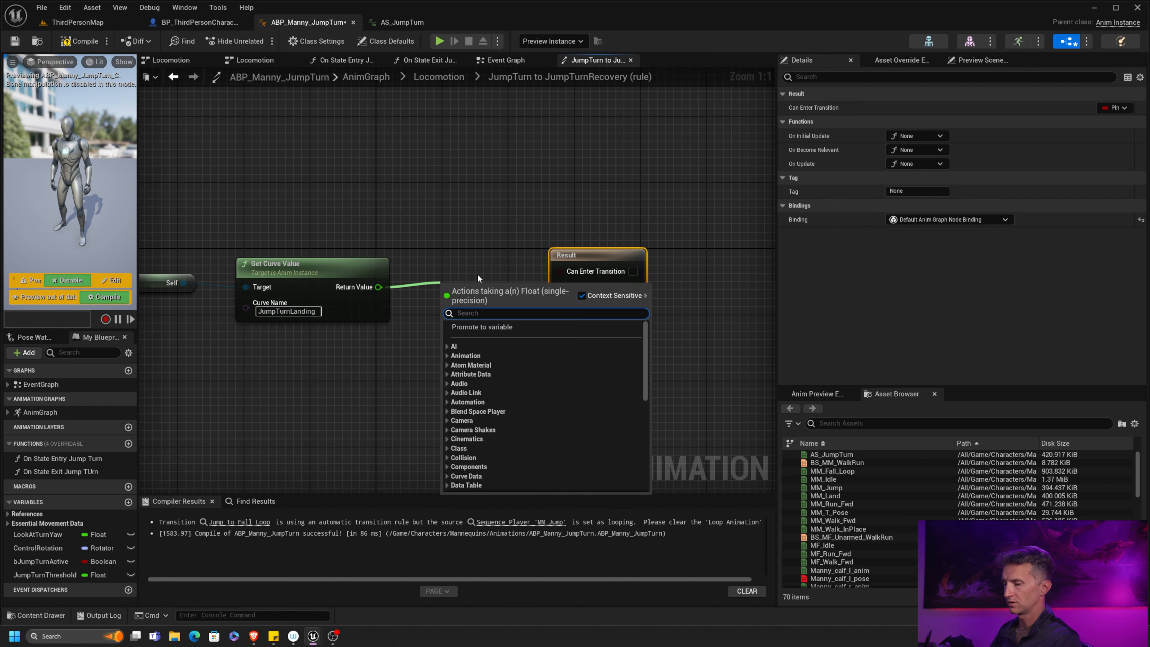
pyautogui.write('nearly')
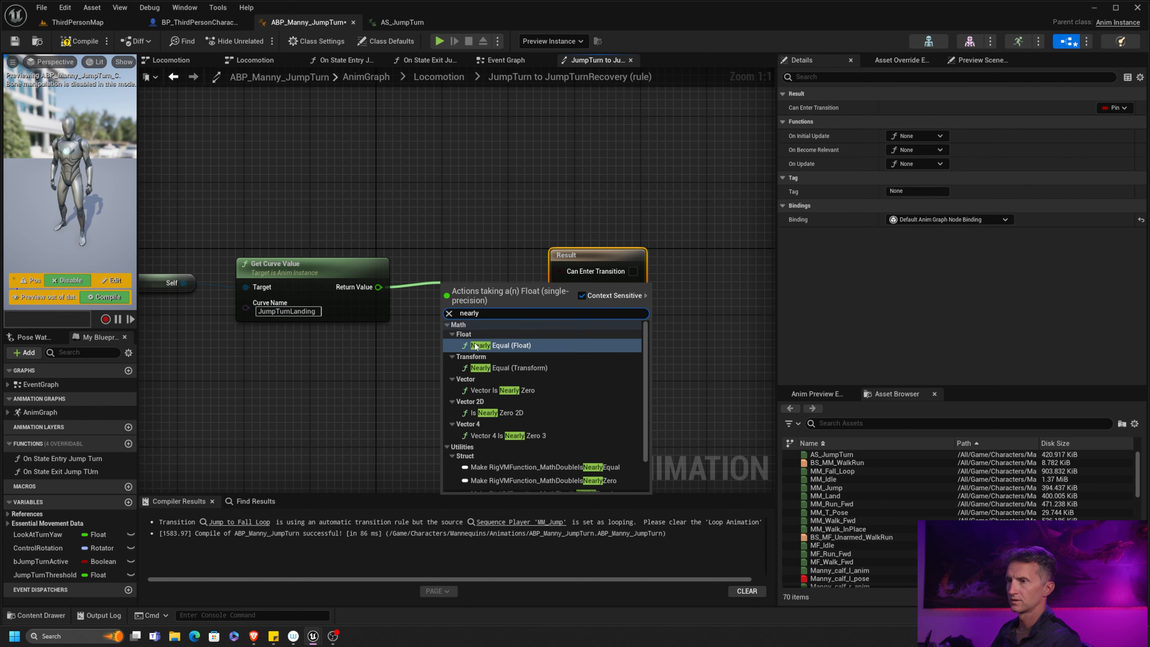
pyautogui.click(476, 346)
pyautogui.moveTo(566, 256); pyautogui.dragTo(640, 256)
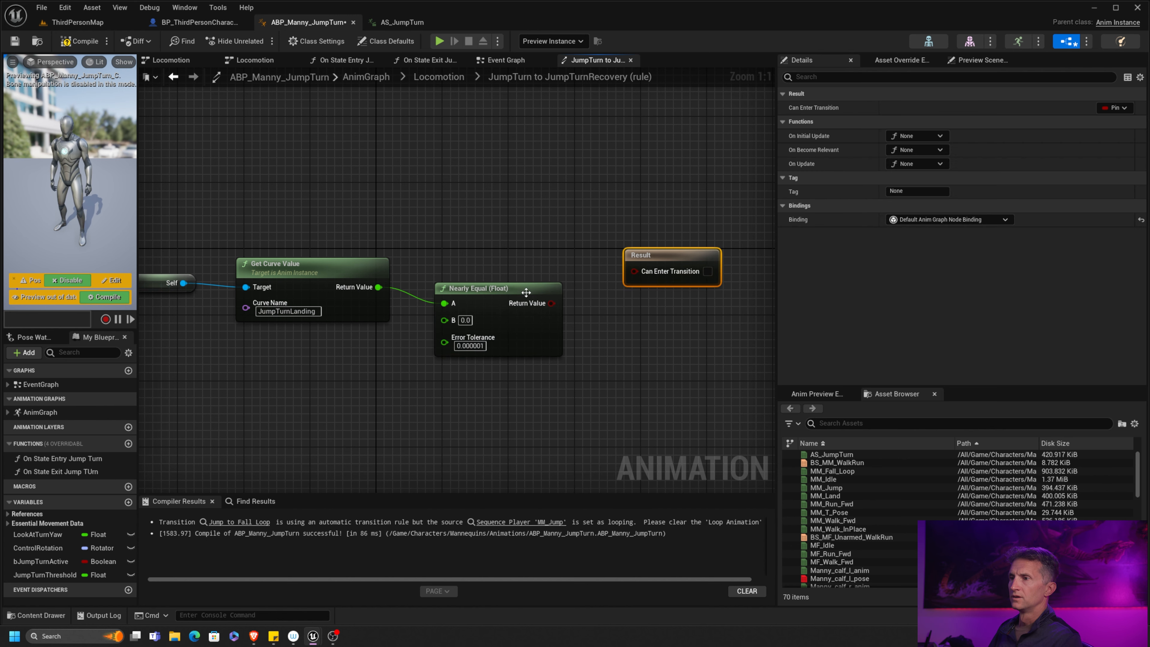
pyautogui.moveTo(525, 292); pyautogui.dragTo(634, 272)
pyautogui.click(661, 271)
# Compile and save the ABP_Manny_JumpTurn animation blueprint with the new transition rule.
pyautogui.click(79, 41)
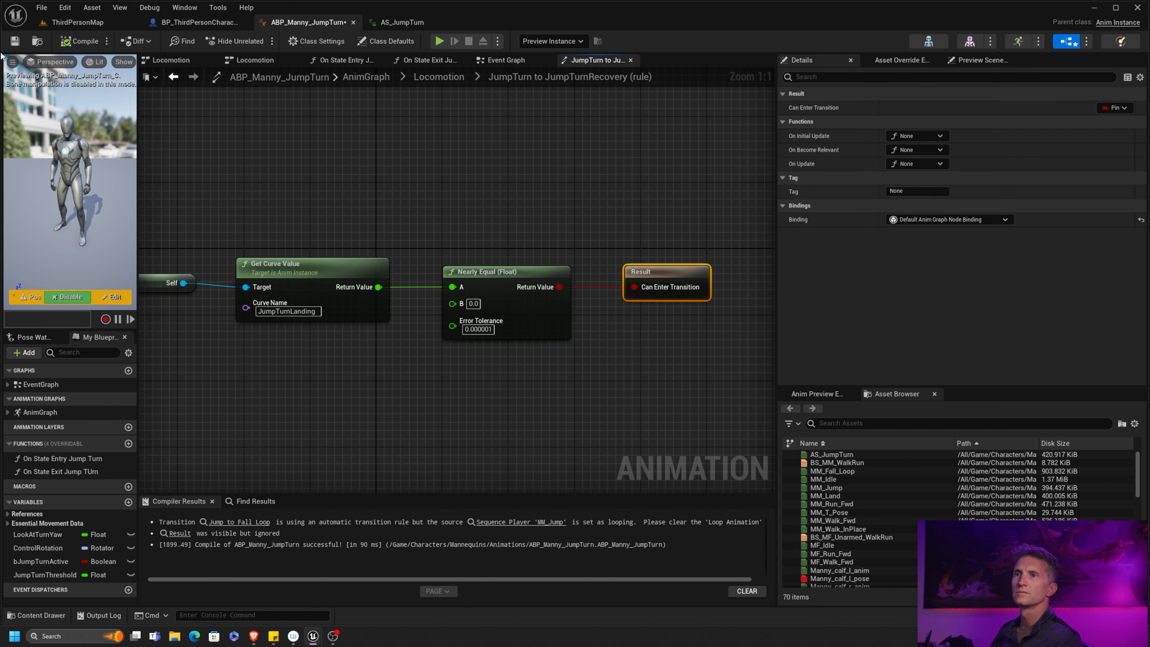
pyautogui.click(14, 41)
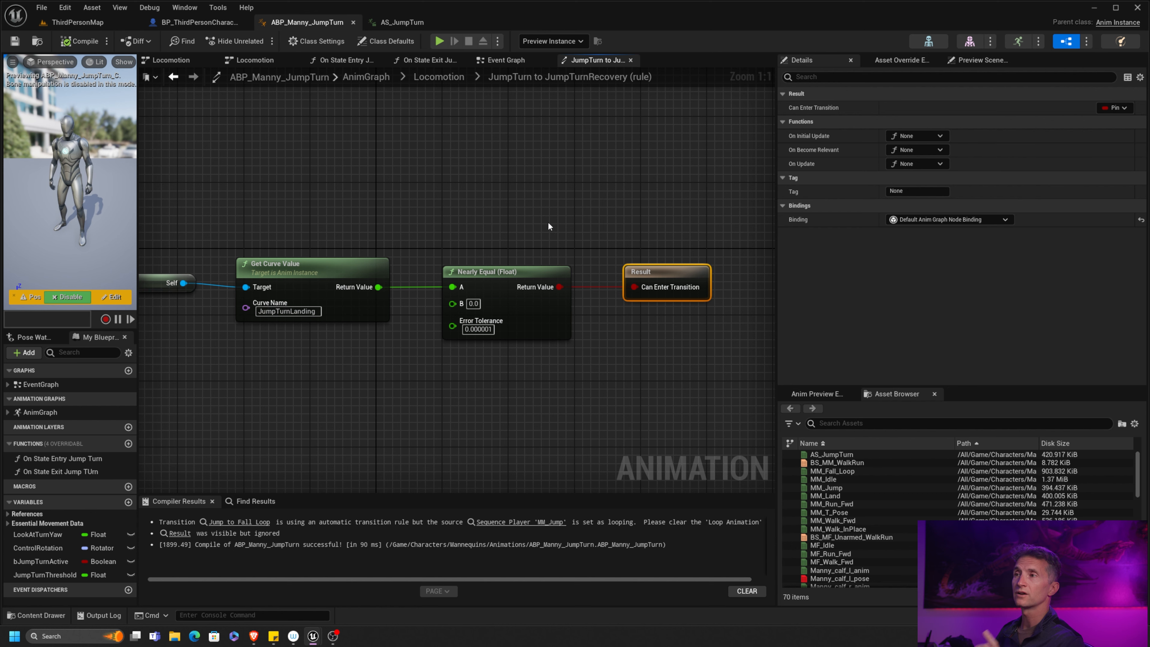
pyautogui.click(82, 42)
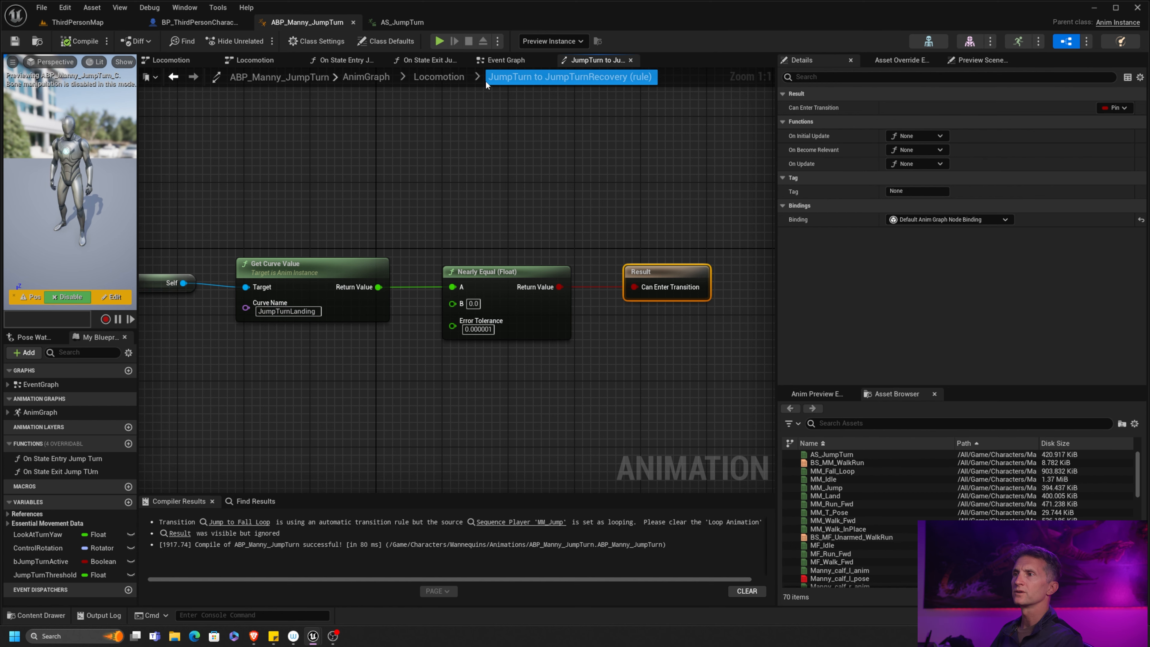
# Open the JumpTurnRecovery state from Locomotion and add a Sequence Player node before its Output Animation Pose.
pyautogui.click(434, 77)
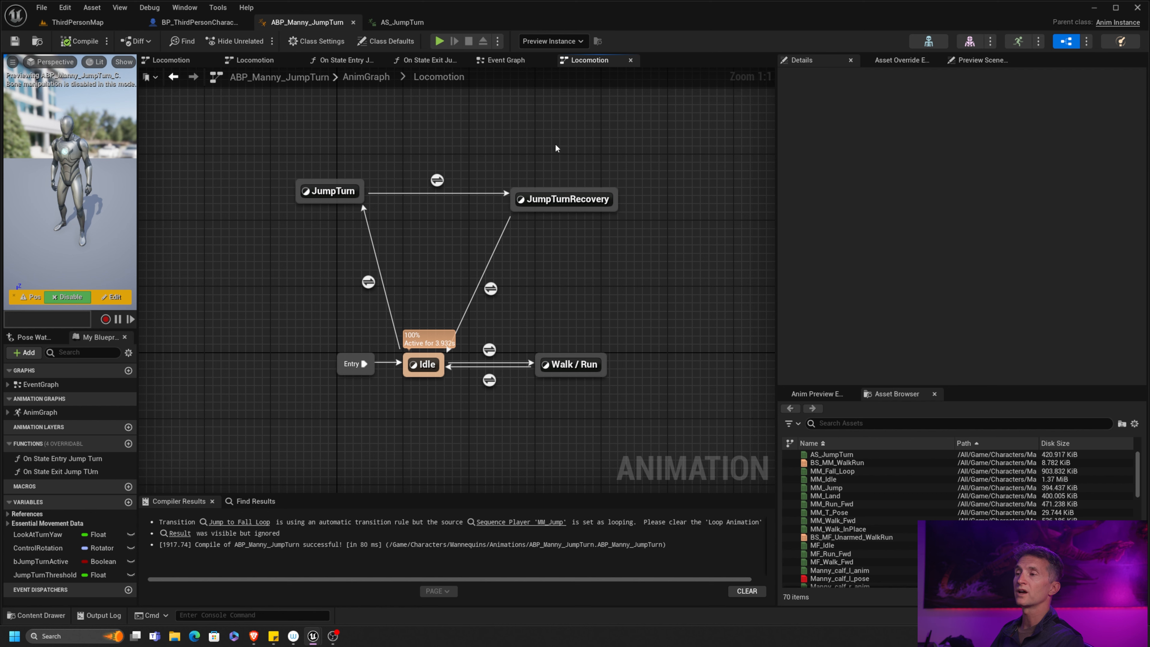
pyautogui.moveTo(556, 144); pyautogui.dragTo(555, 237)
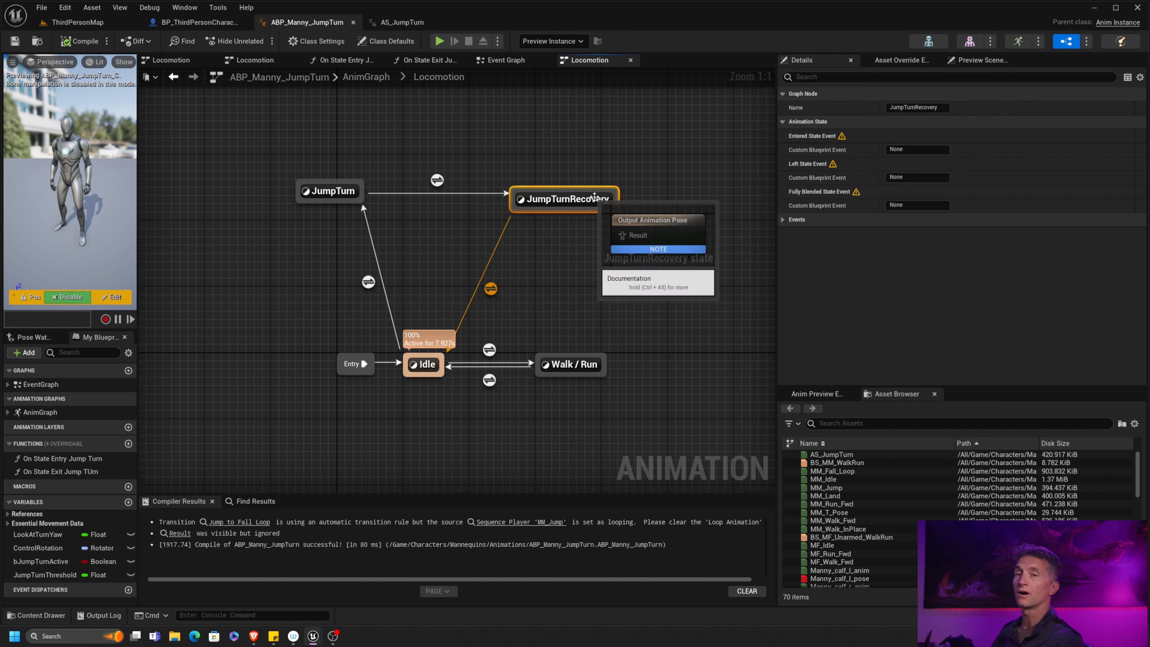
pyautogui.doubleClick(604, 206)
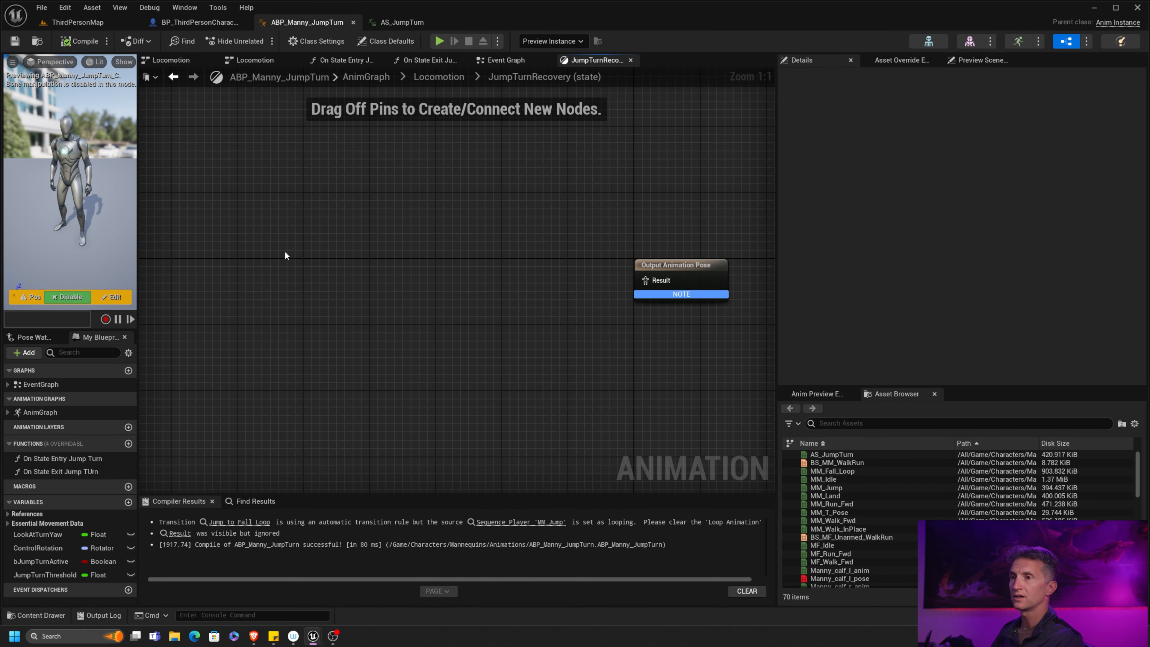
pyautogui.rightClick(280, 259)
pyautogui.write('plau')
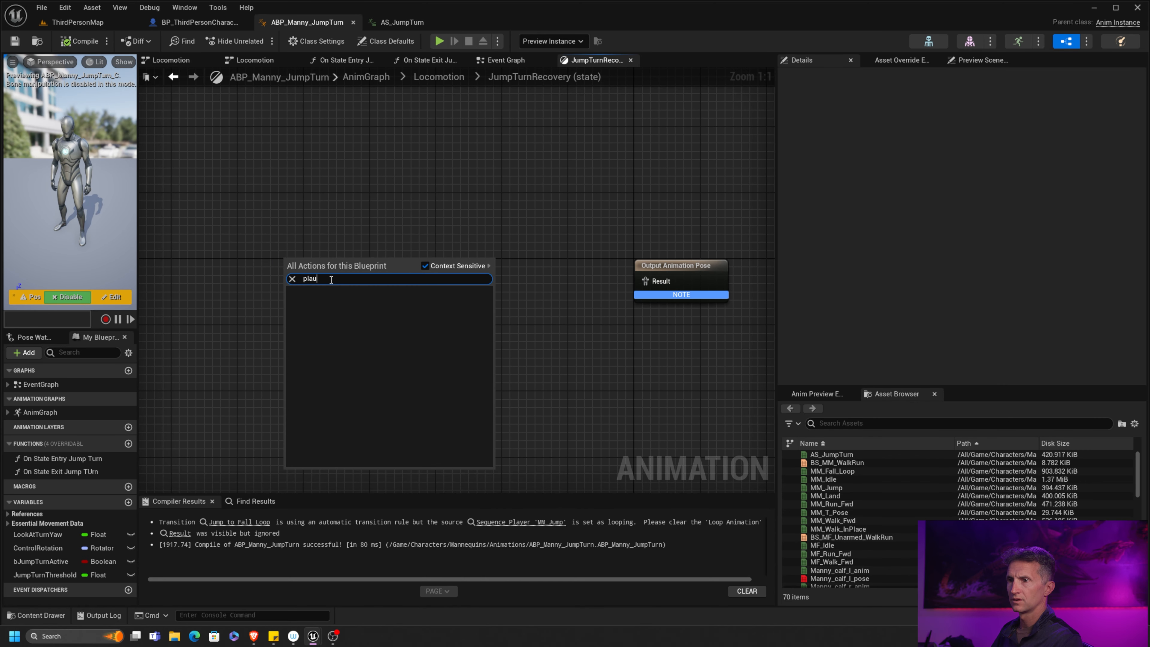
pyautogui.hotkey('ctrl', 'a')
pyautogui.write('sequ')
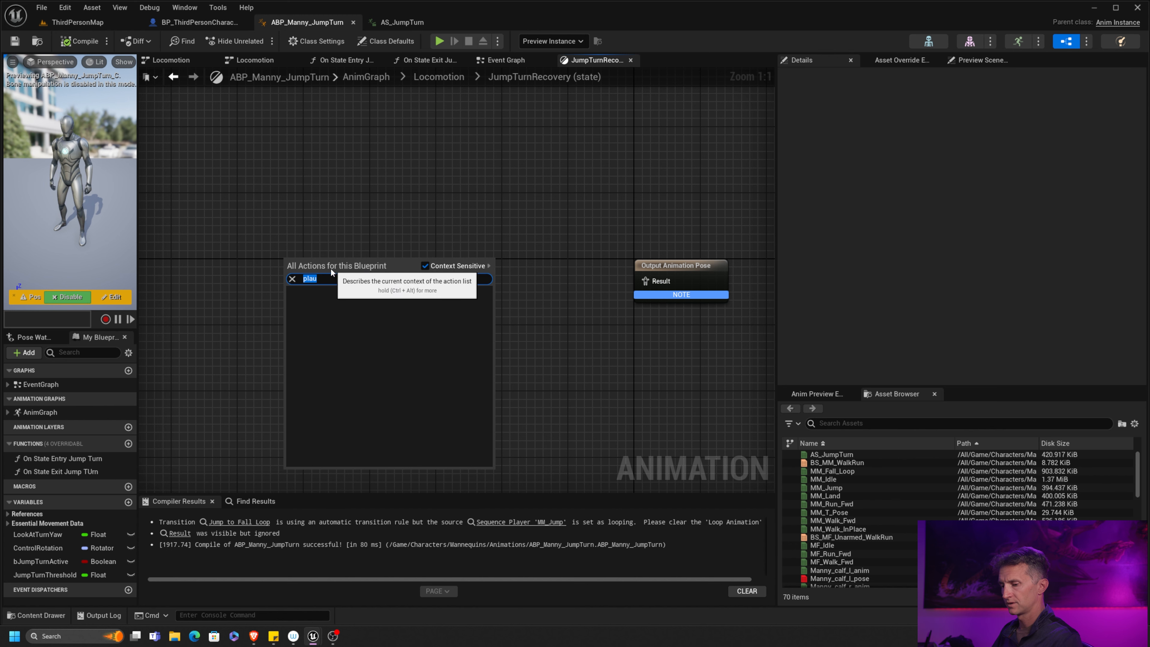
pyautogui.click(349, 312)
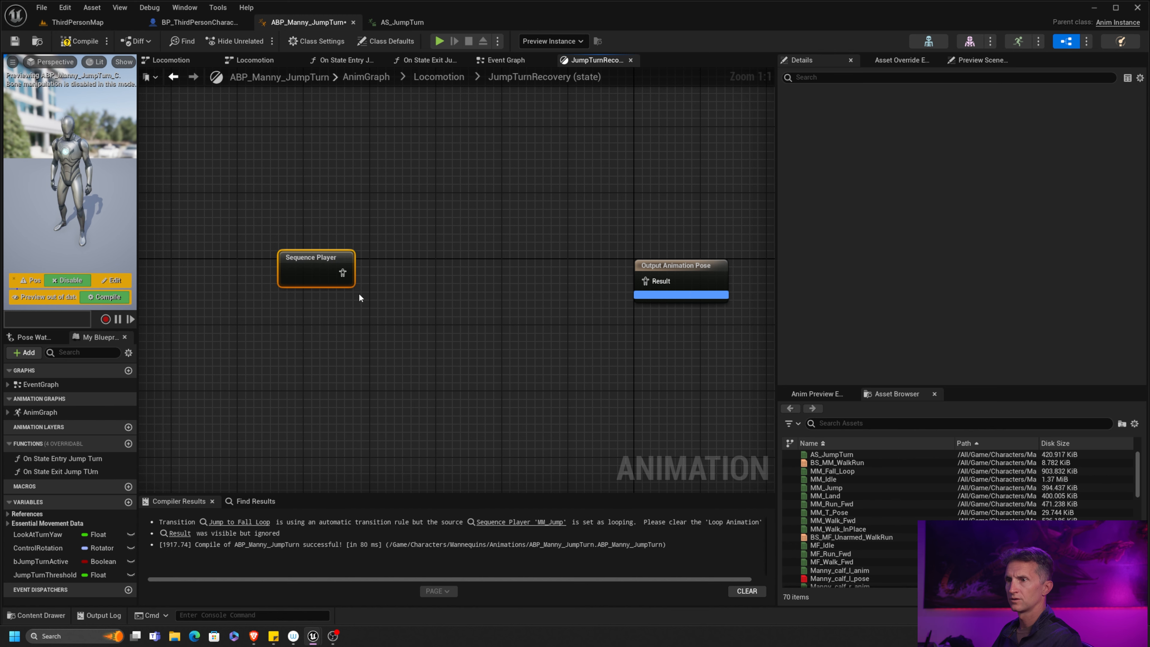
pyautogui.moveTo(319, 263); pyautogui.dragTo(412, 267)
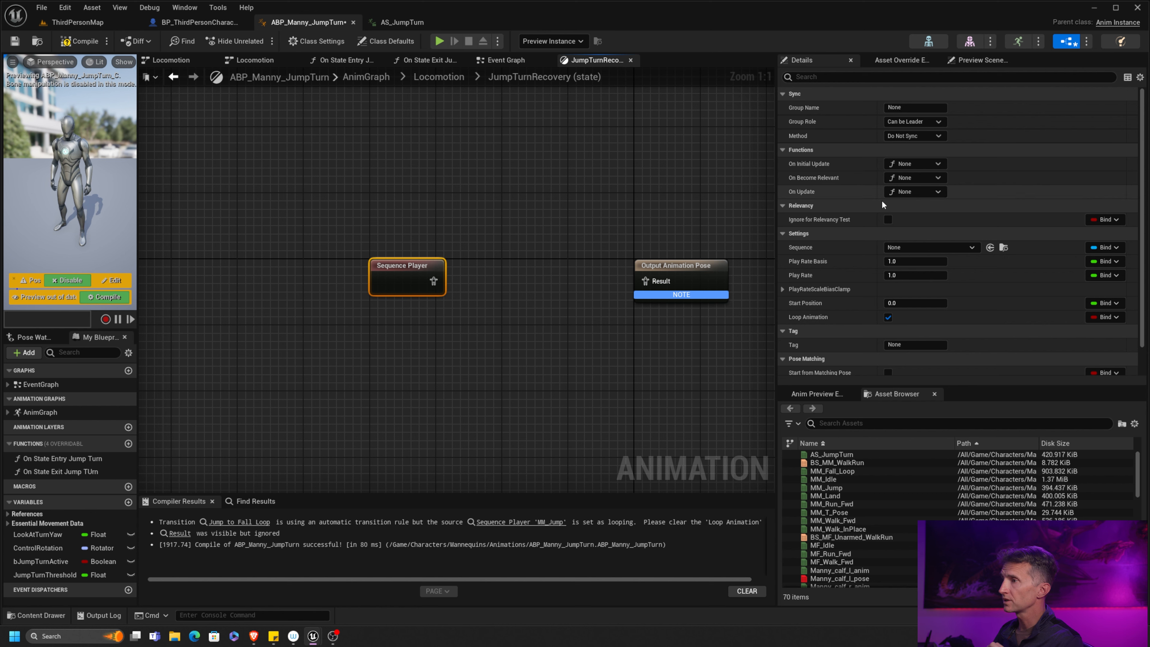
# Assign AS_JumpTurn to the sequence player and connect it to the JumpTurnRecovery state's Output Animation Pose.
pyautogui.click(971, 248)
pyautogui.click(959, 383)
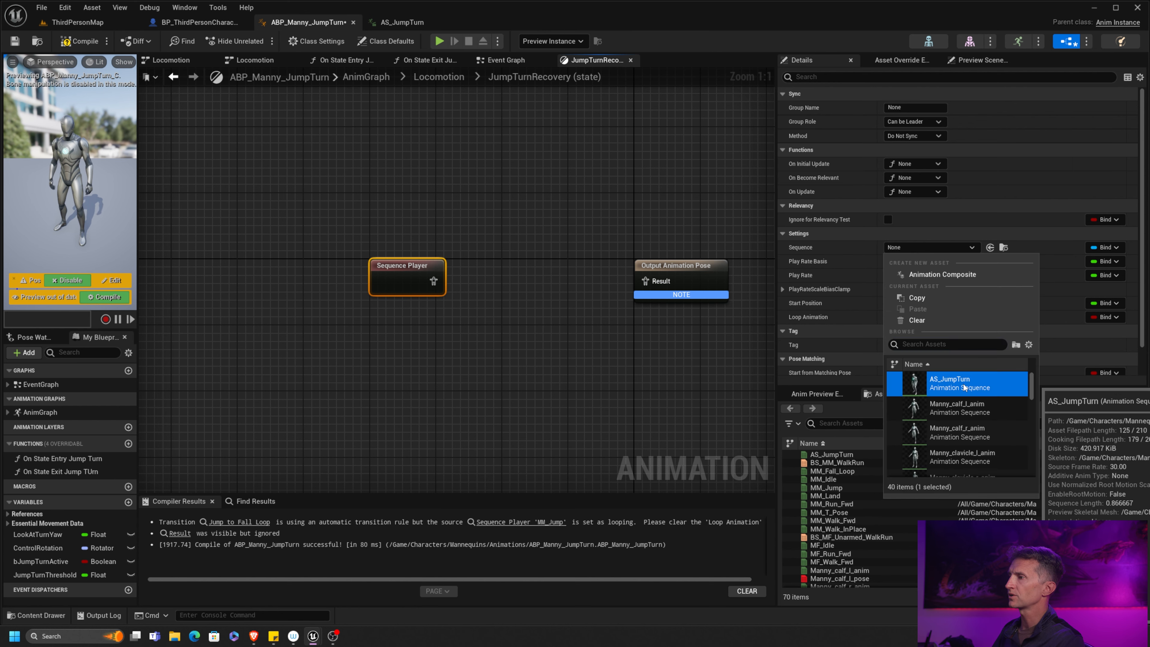
pyautogui.moveTo(418, 276); pyautogui.dragTo(394, 277)
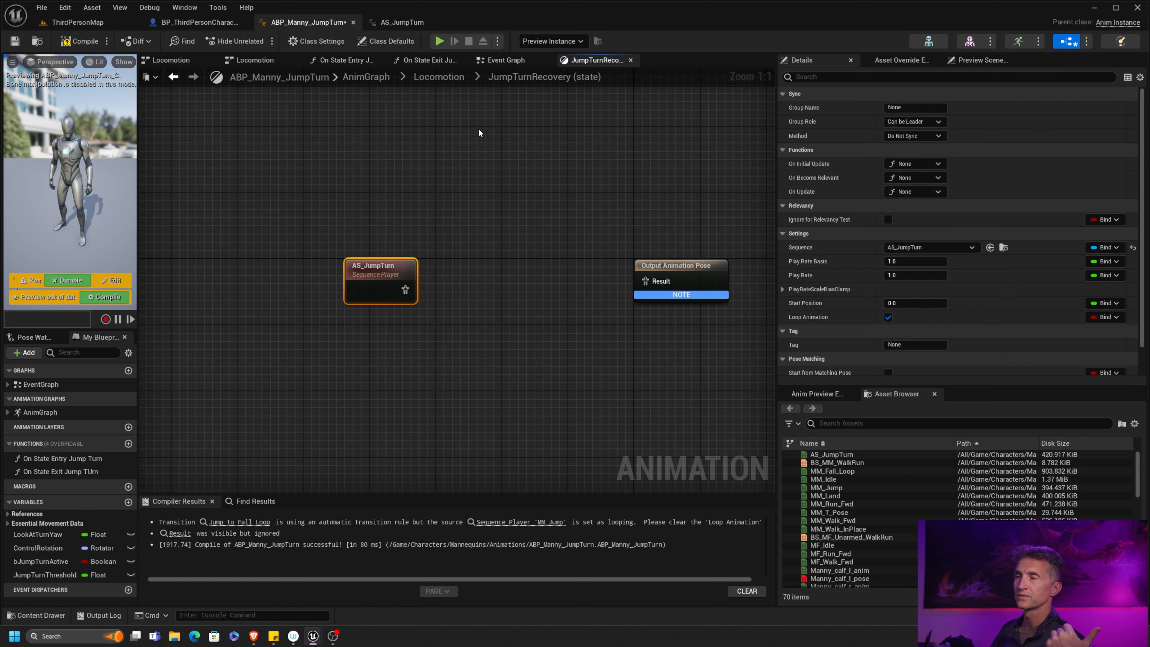
pyautogui.moveTo(406, 289); pyautogui.dragTo(644, 283)
pyautogui.moveTo(406, 272); pyautogui.dragTo(431, 263)
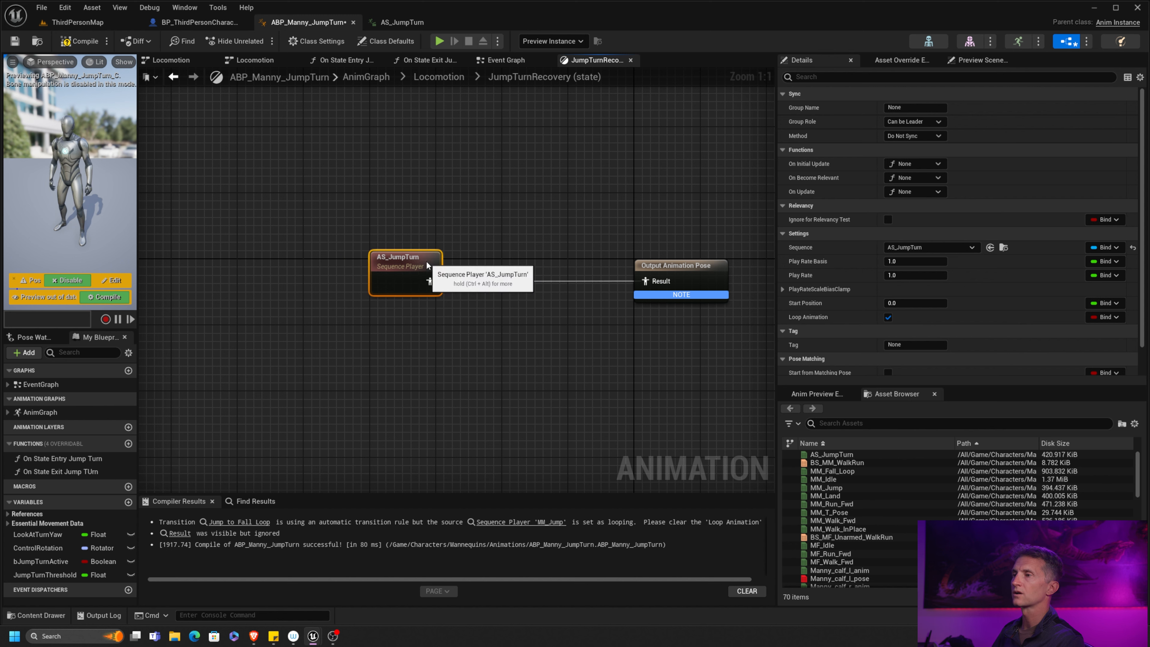
# Disable Loop Animation on the AS_JumpTurn player in JumpTurnRecovery, and compile and save the blueprint.
pyautogui.click(60, 45)
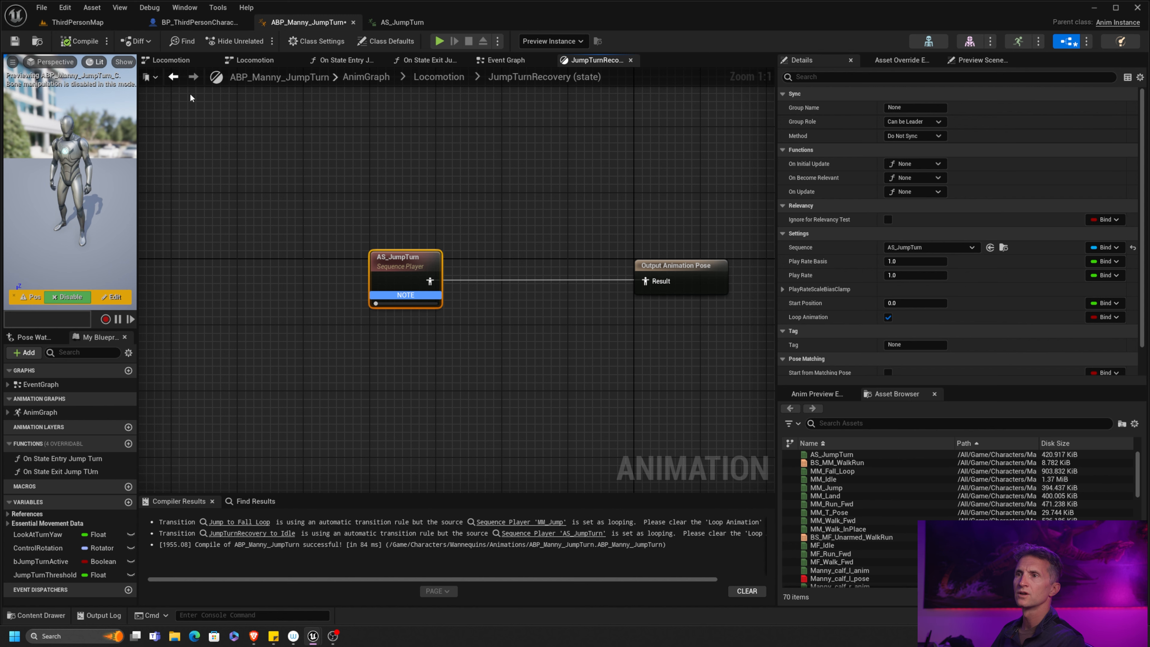
pyautogui.click(888, 317)
pyautogui.click(77, 42)
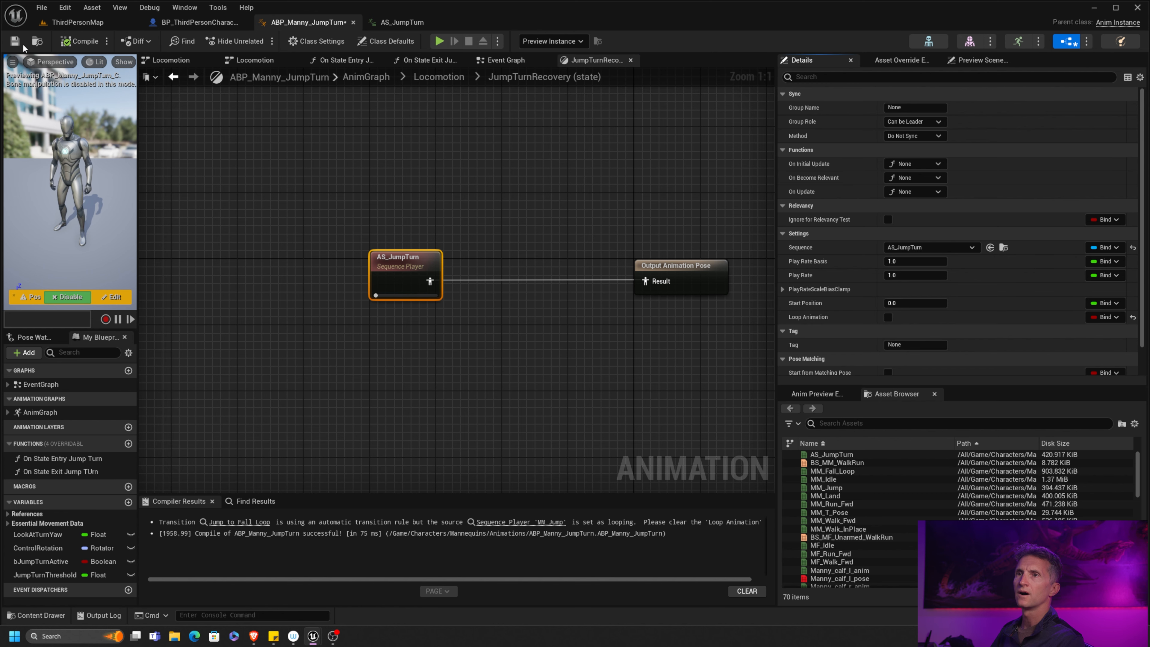
pyautogui.click(14, 41)
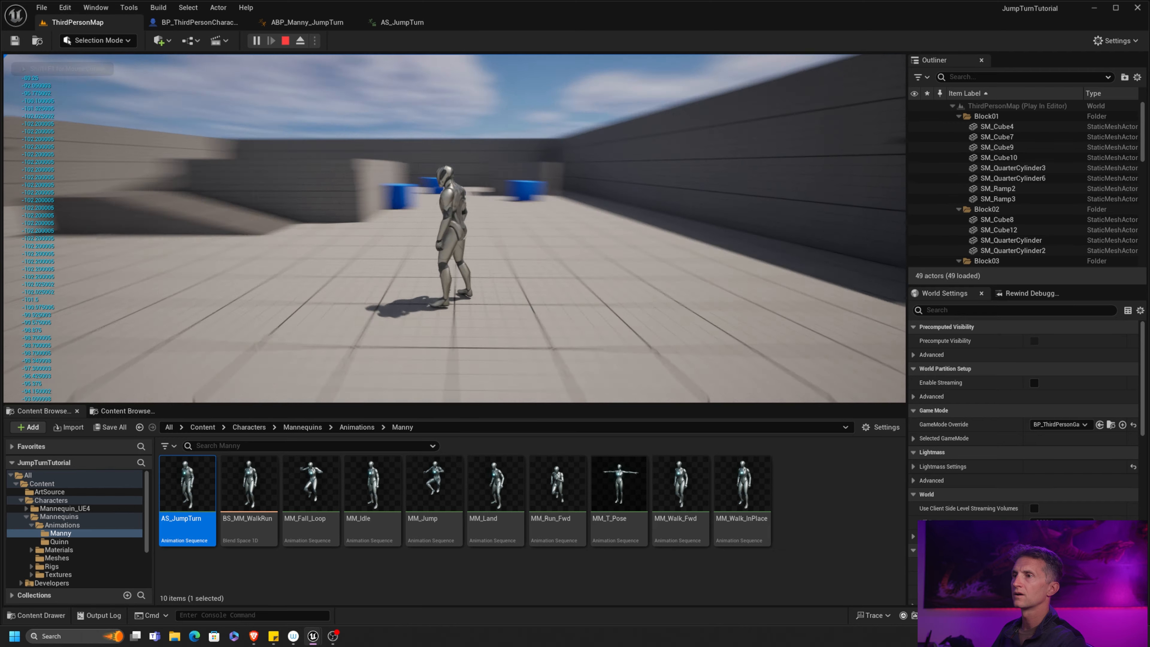
# Play-test the character's jump turn in the ThirdPersonMap level.
pyautogui.press('space')
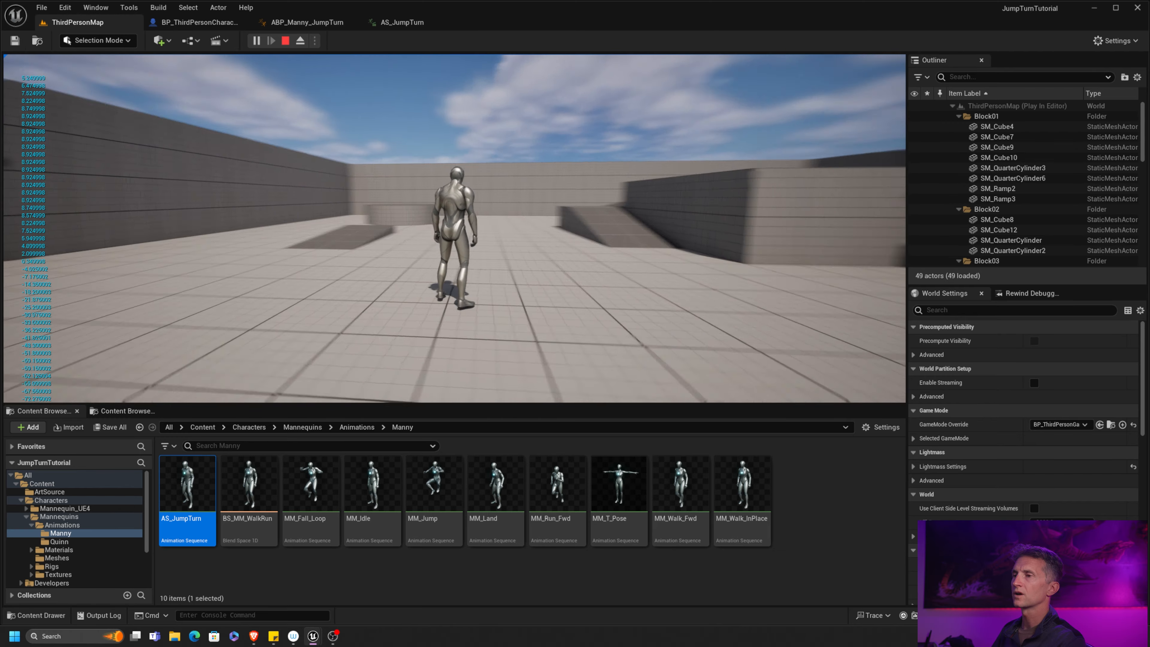
pyautogui.press('space')
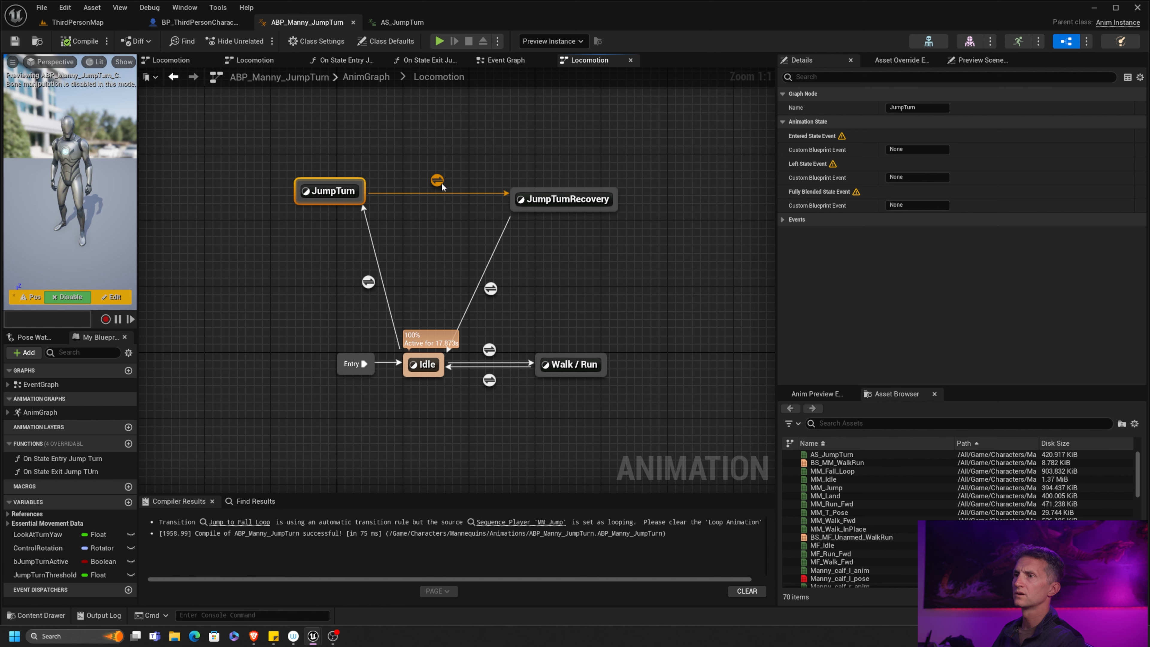
# Review the settings of the transition from JumpTurn to JumpTurnRecovery and open the JumpTurn state's graph.
pyautogui.click(437, 181)
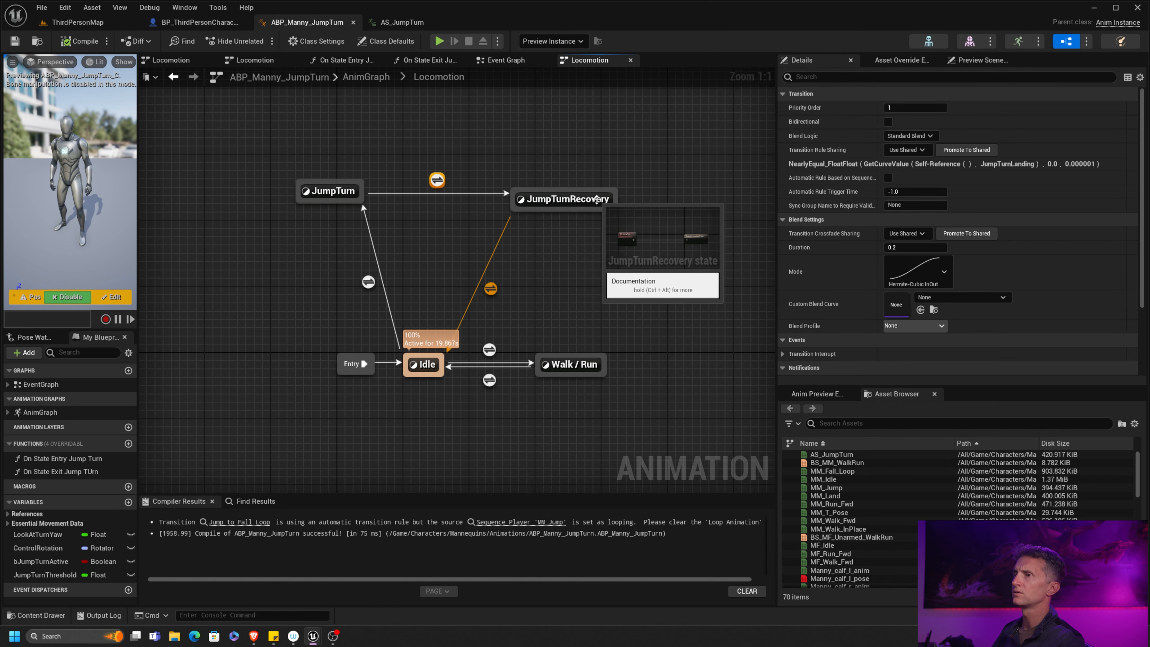
pyautogui.click(325, 190)
pyautogui.doubleClick(325, 190)
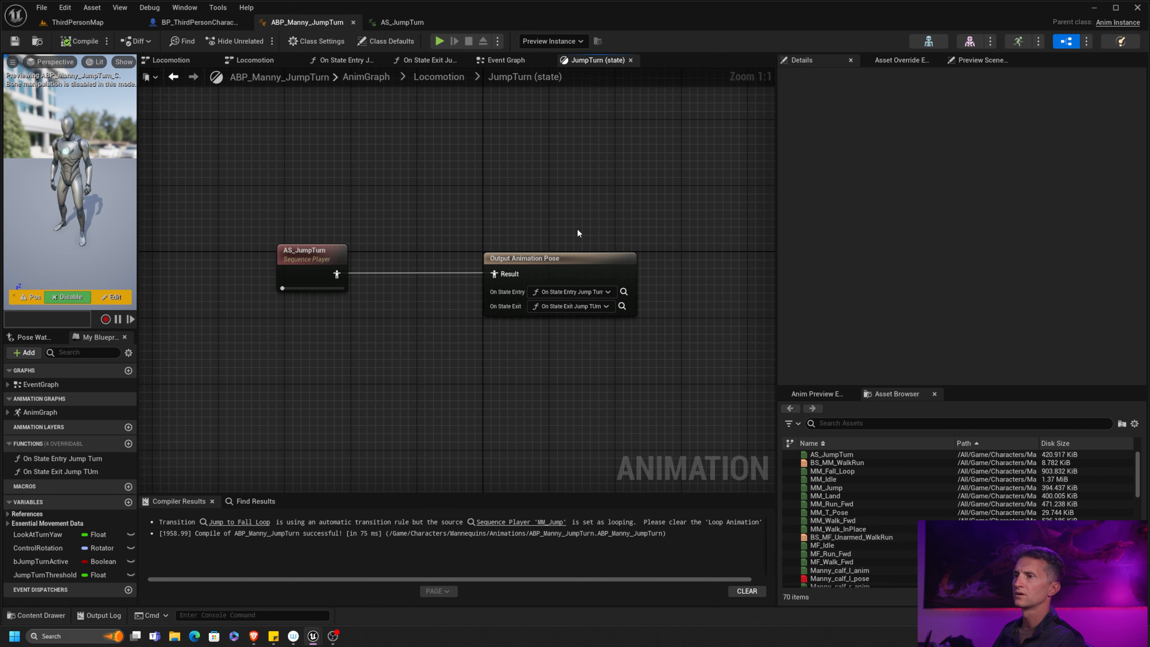
# Examine the state functions on JumpTurn's Output Animation Pose, and return to Locomotion to inspect the JumpTurnRecovery state.
pyautogui.click(562, 261)
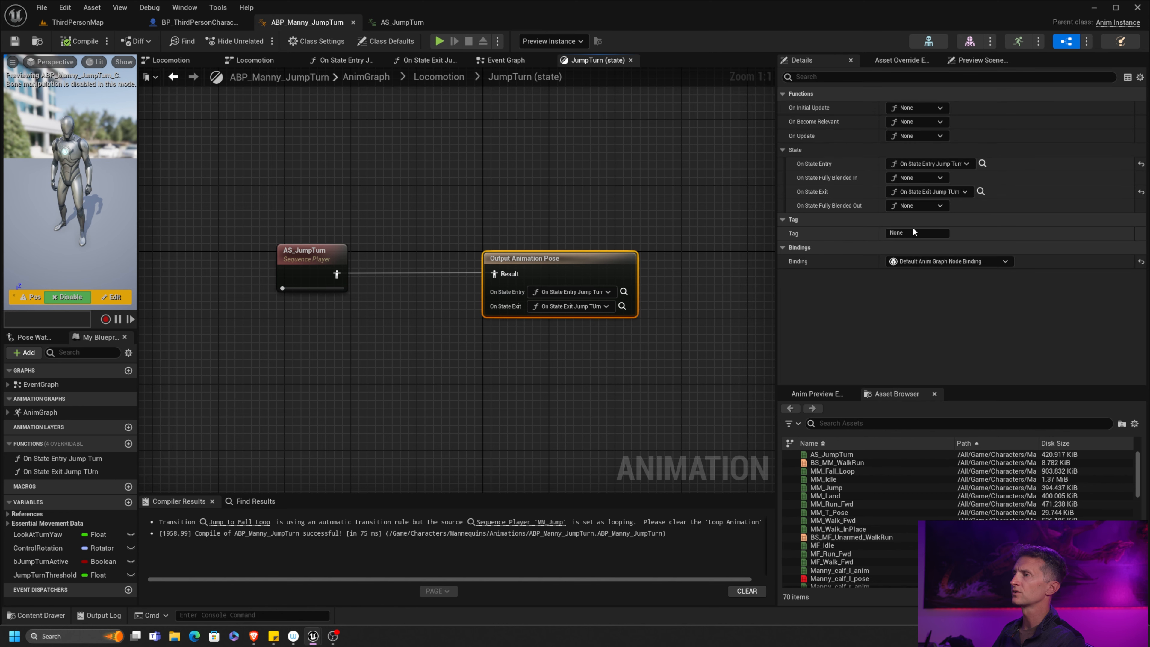
pyautogui.click(435, 77)
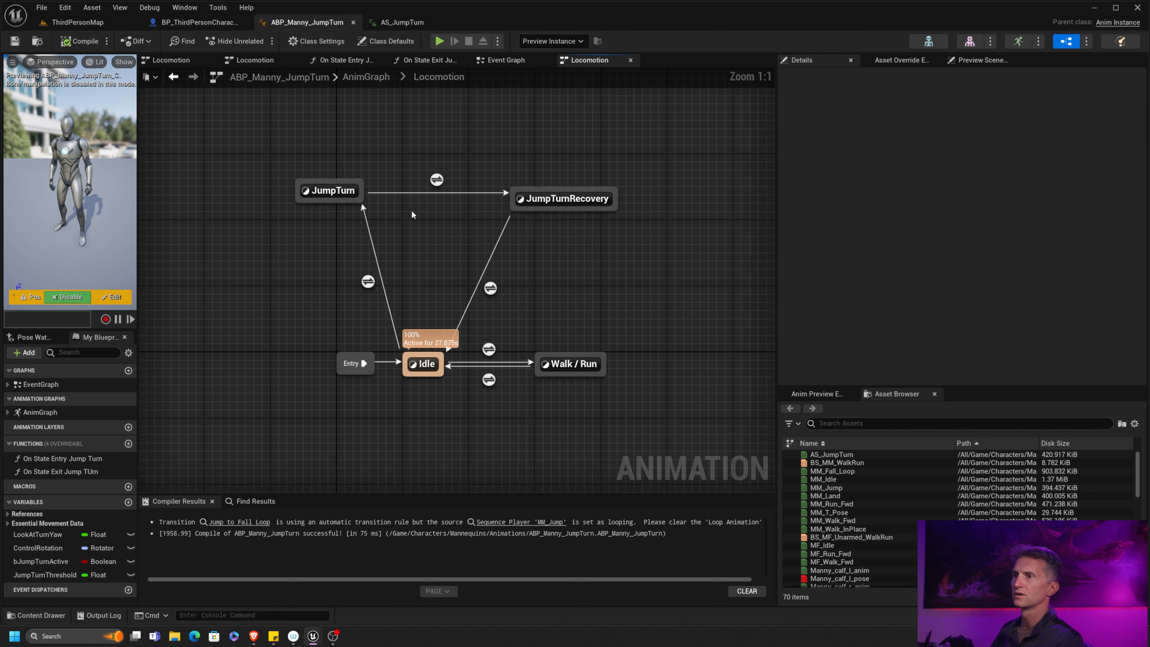
pyautogui.click(570, 199)
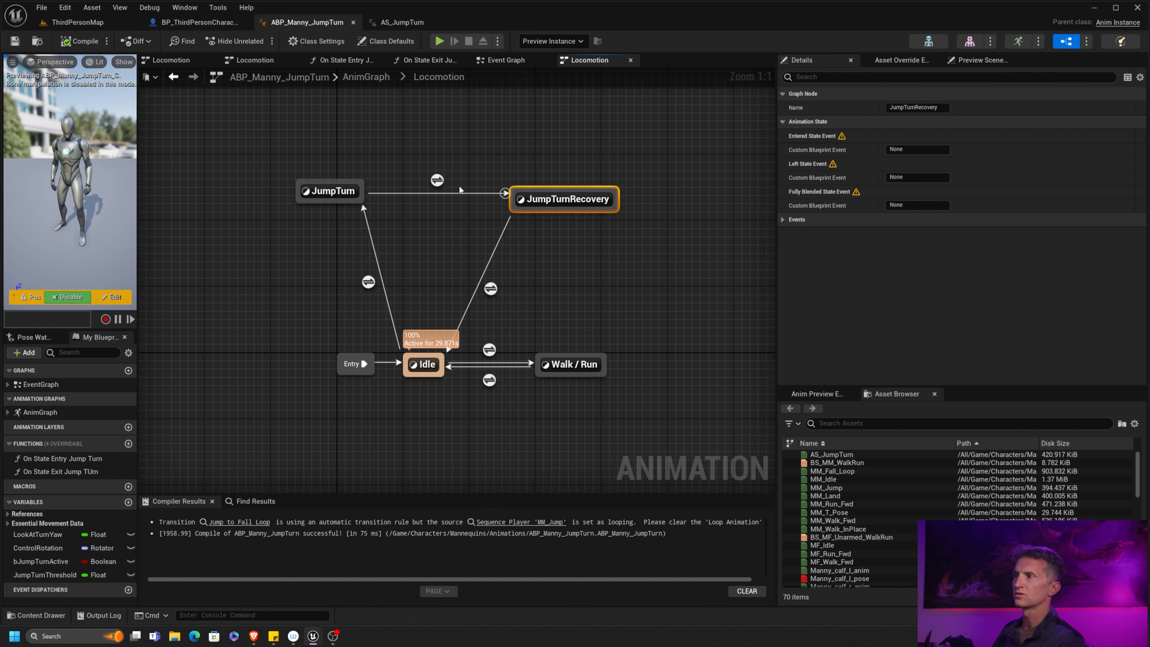
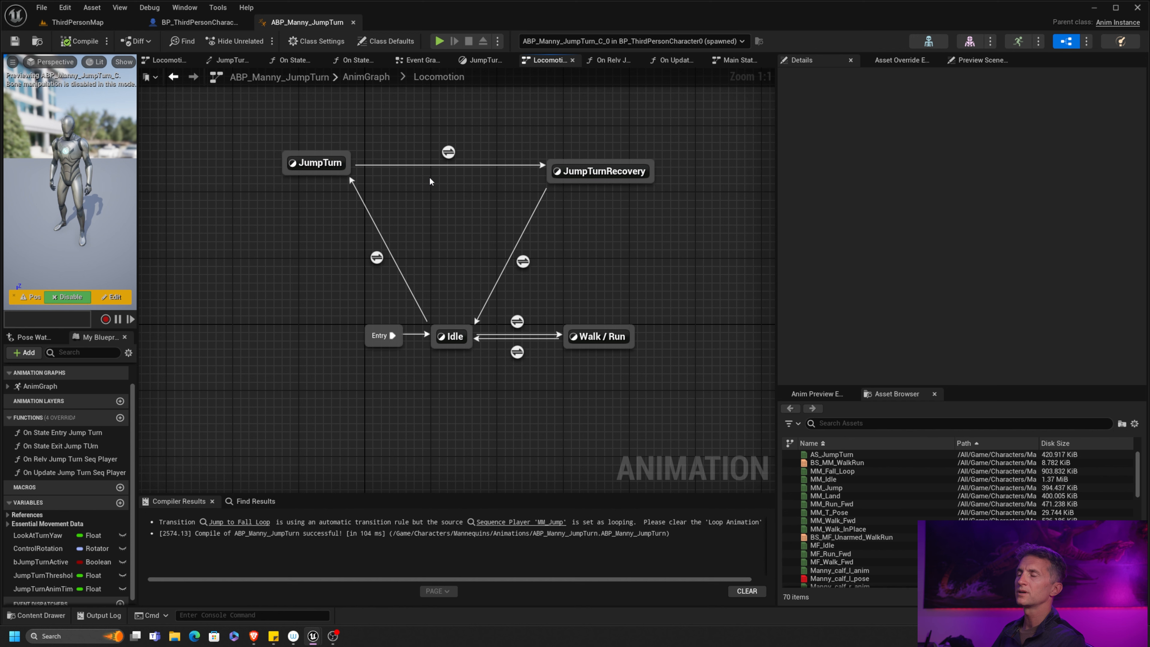
# Add a transition from the JumpTurnRecovery state back to the JumpTurn state.
pyautogui.moveTo(331, 123); pyautogui.dragTo(307, 193)
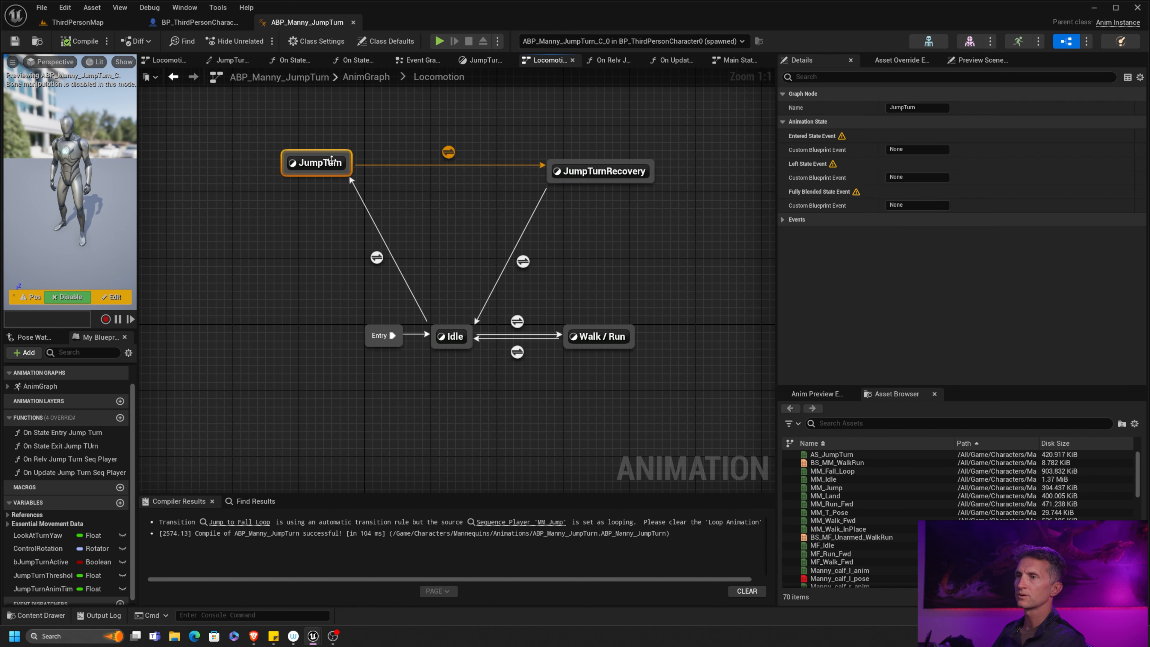
pyautogui.moveTo(588, 122); pyautogui.dragTo(623, 191)
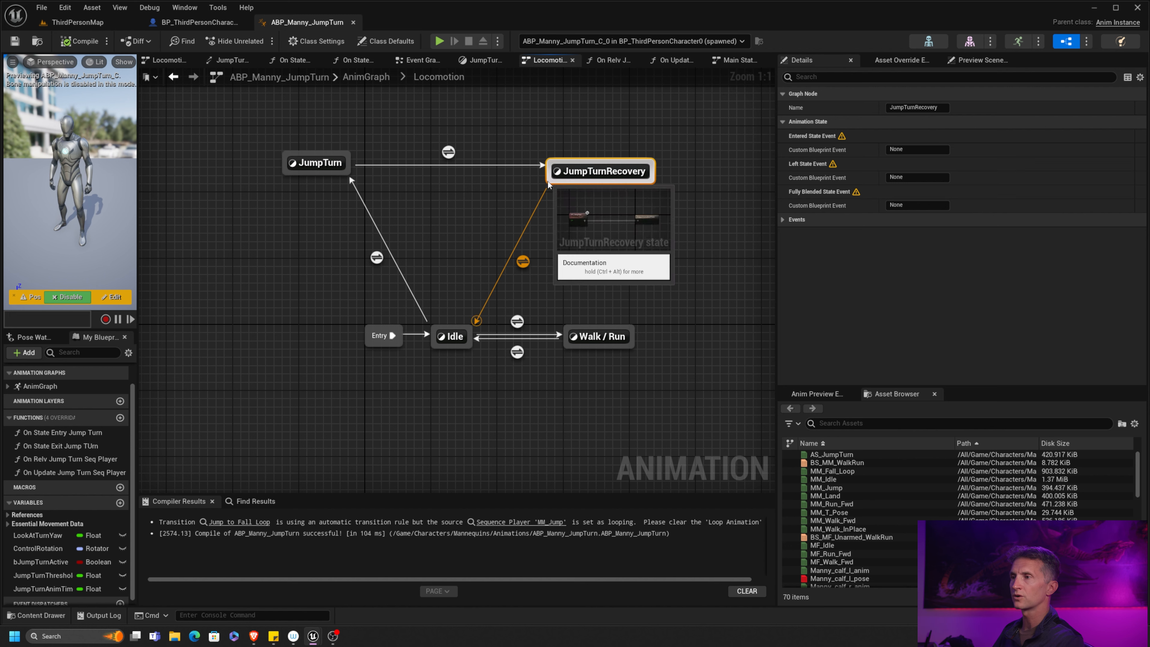
pyautogui.moveTo(545, 184); pyautogui.dragTo(350, 170)
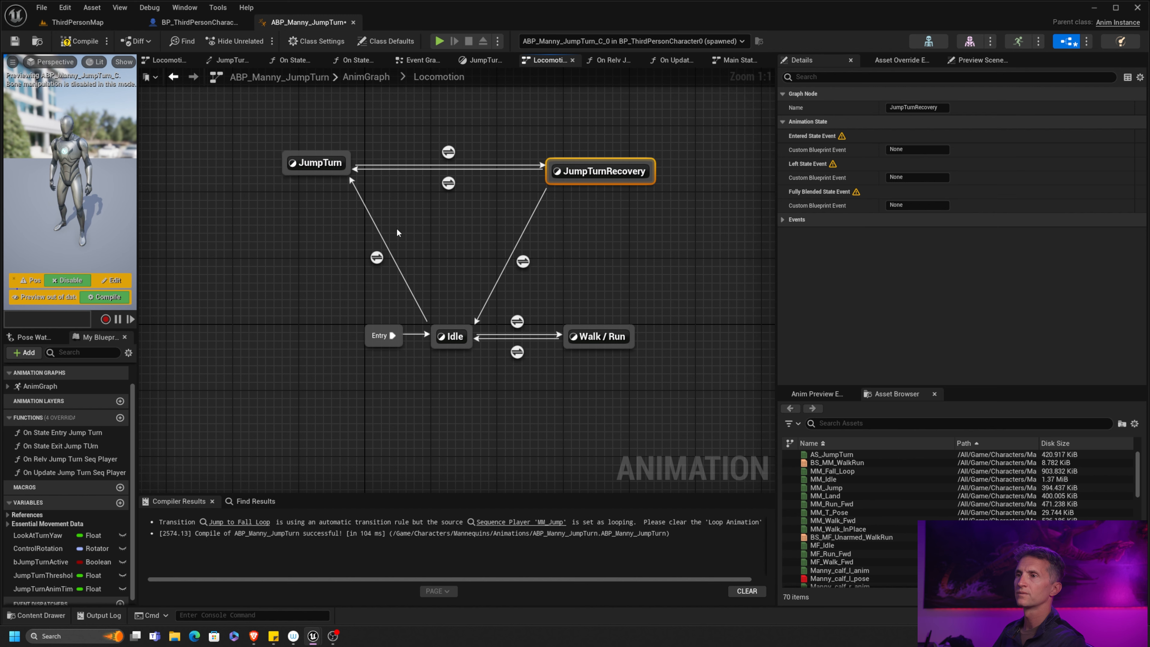
# Check the Idle to JumpTurn transition rule and promote it to a shared rule named WantsToTurn.
pyautogui.click(377, 258)
pyautogui.doubleClick(377, 258)
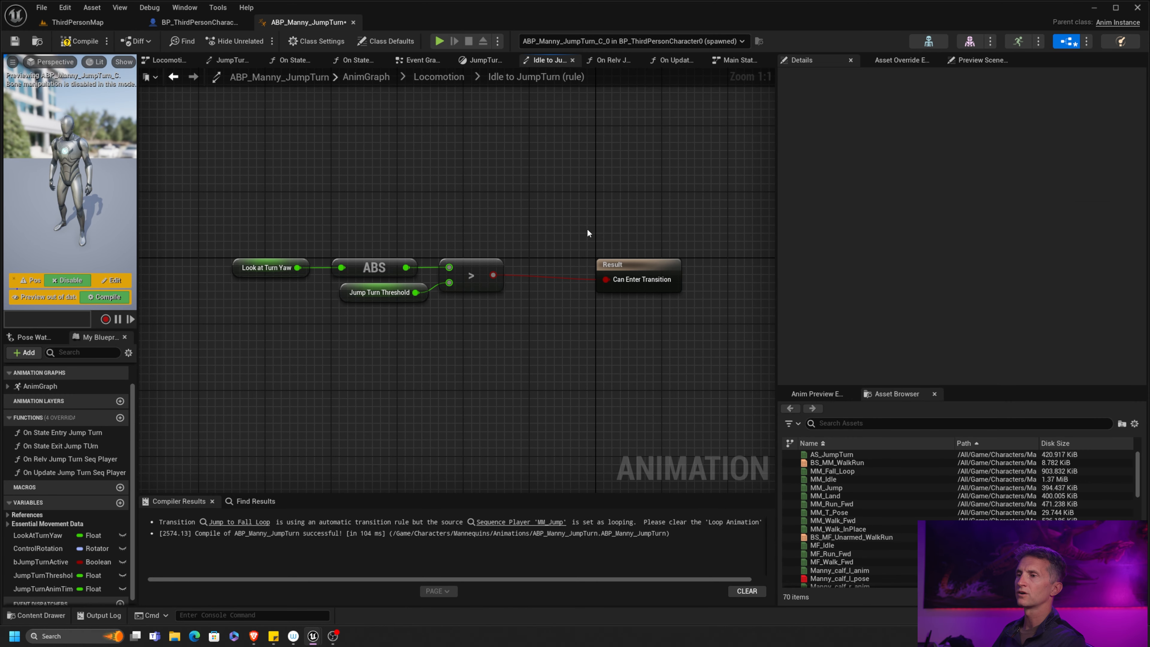
pyautogui.click(441, 77)
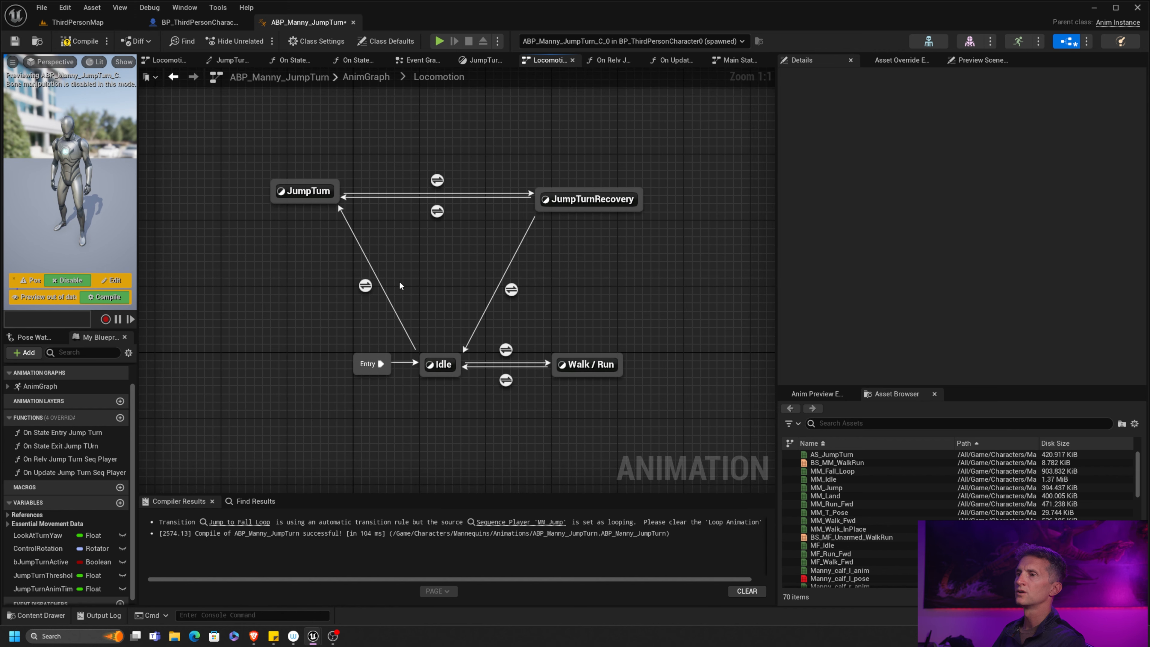
pyautogui.click(366, 285)
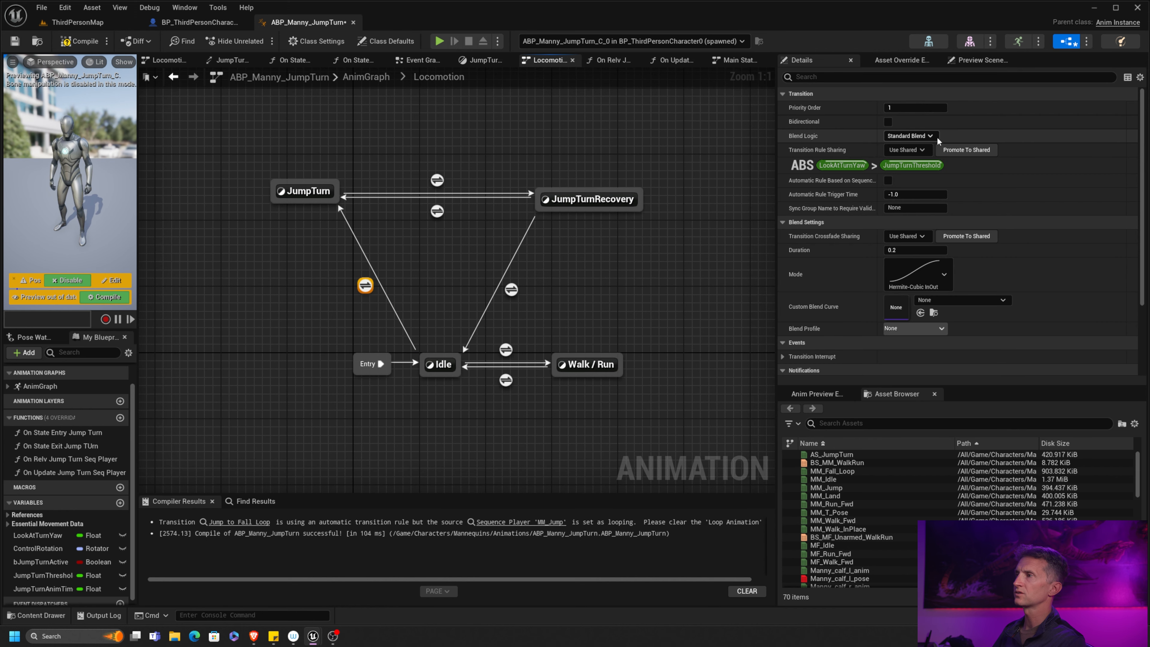
pyautogui.click(956, 150)
pyautogui.write('Wants')
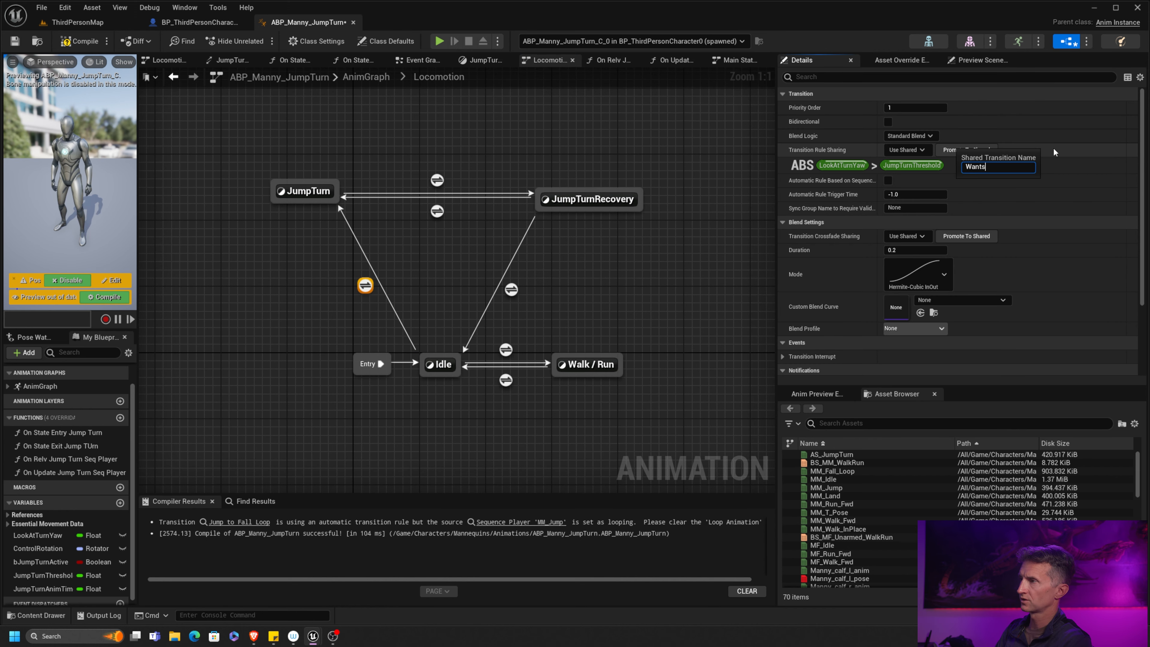
pyautogui.write('ToTur')
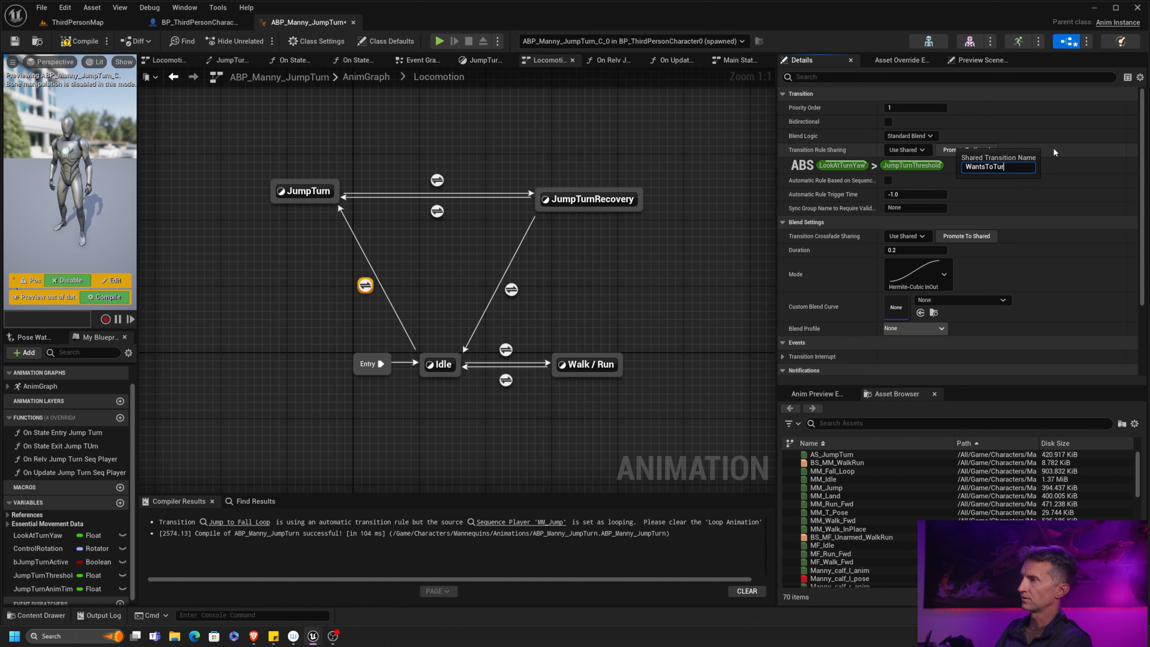
pyautogui.write('n')
pyautogui.press('Return')
# Apply the shared WantsToTurn rule to the JumpTurnRecovery to JumpTurn transition, and compile and save the blueprint.
pyautogui.click(436, 211)
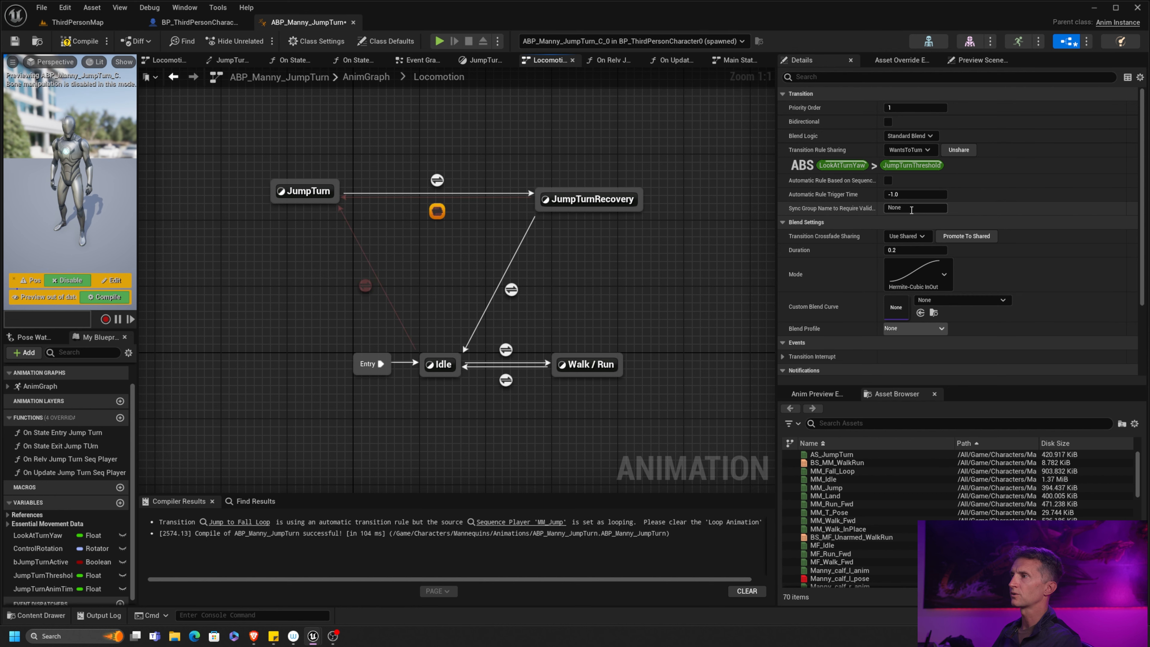
pyautogui.click(80, 41)
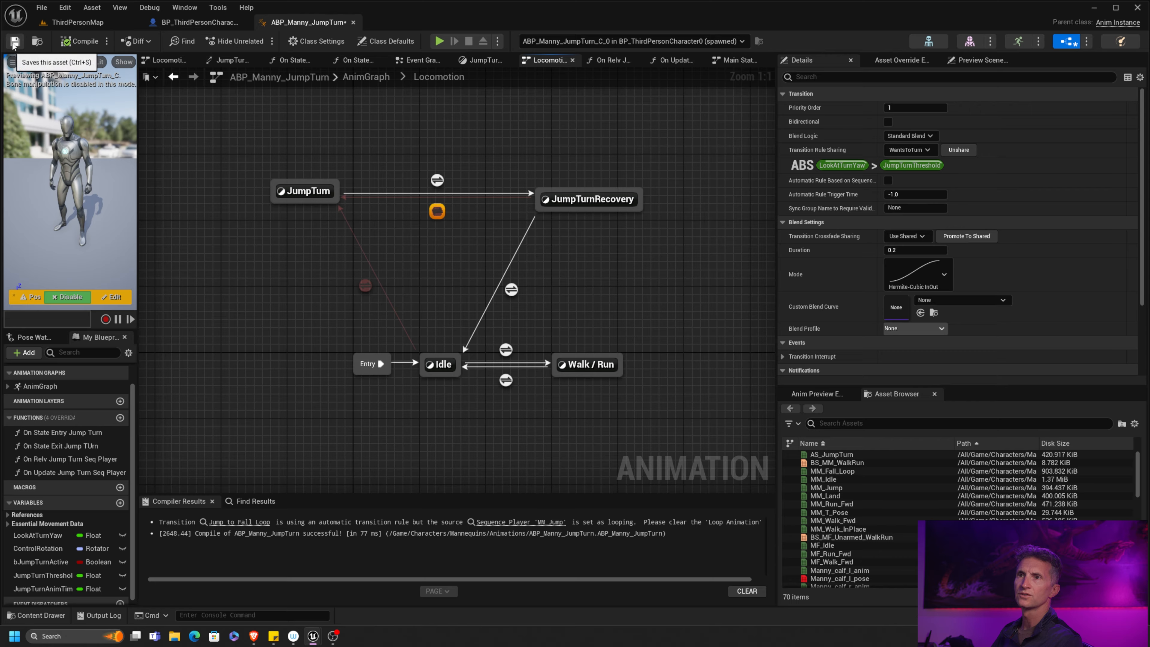
pyautogui.click(15, 42)
# Play-test the repeated jump turn in ThirdPersonMap, resuming past the breakpoint on Set Actor Rotation.
pyautogui.click(77, 22)
pyautogui.click(437, 219)
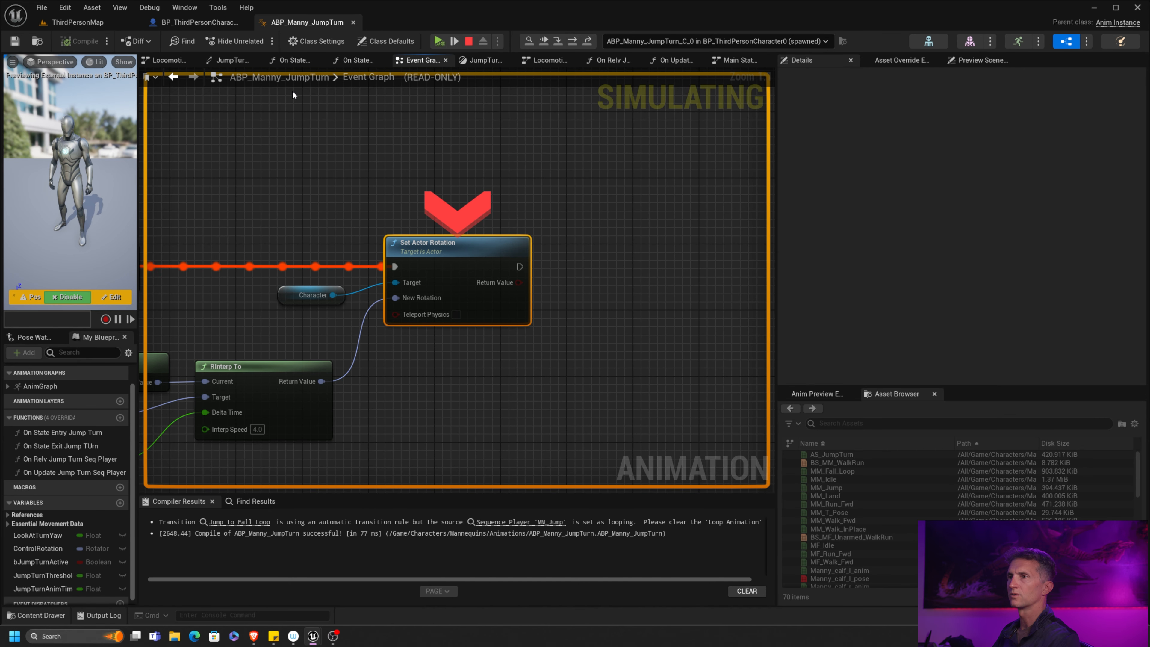
pyautogui.click(439, 40)
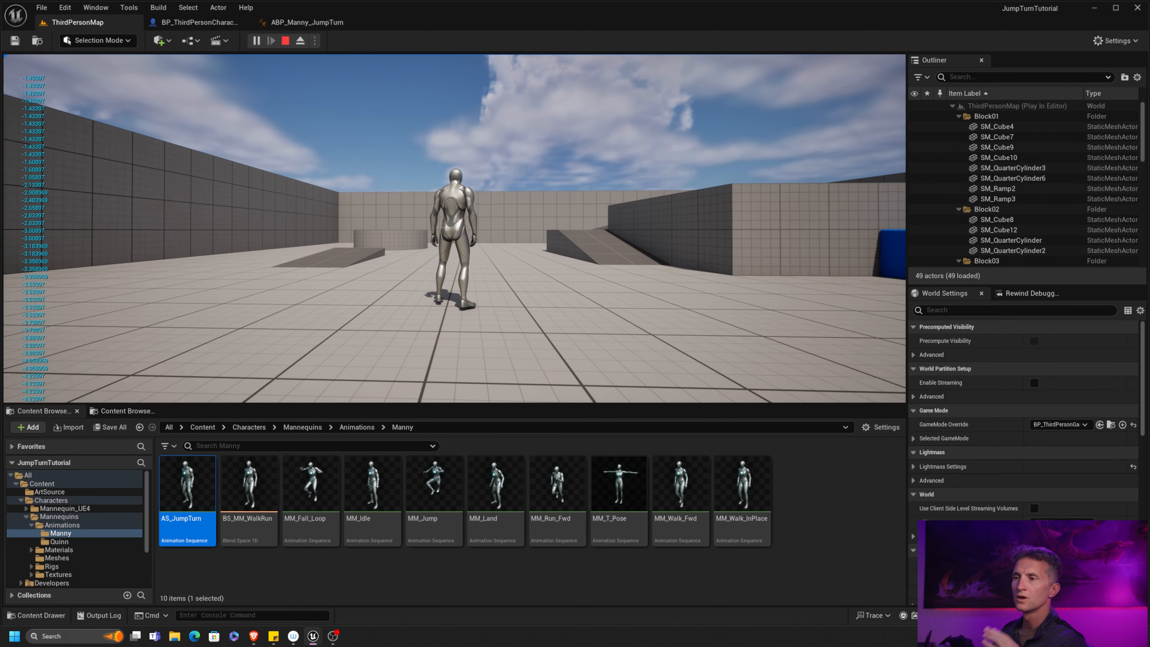
pyautogui.press('space')
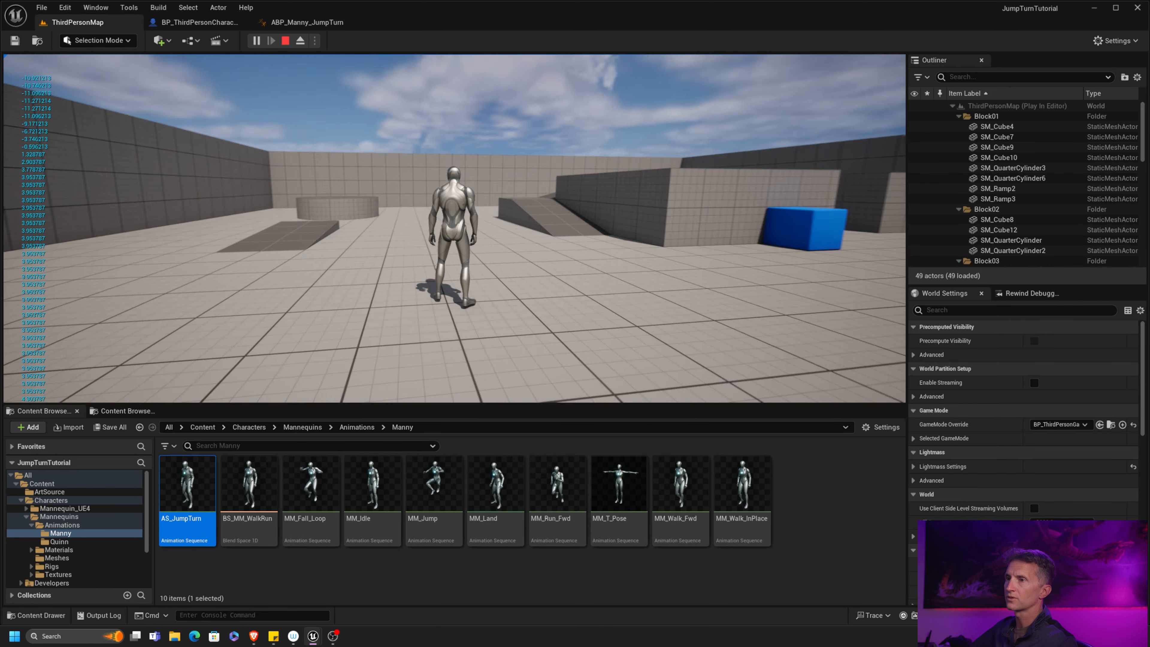
pyautogui.press('space')
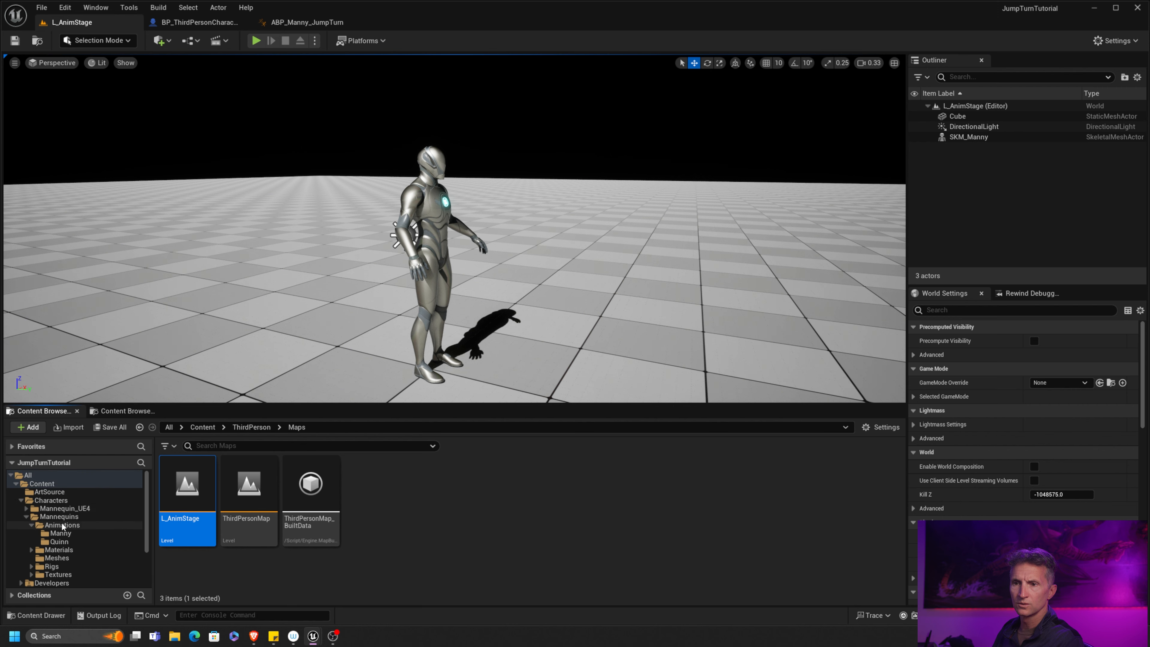
# Open the LS_JumpTurn level sequence from the ArtSource folder and go to frame 8.
pyautogui.click(49, 492)
pyautogui.doubleClick(190, 494)
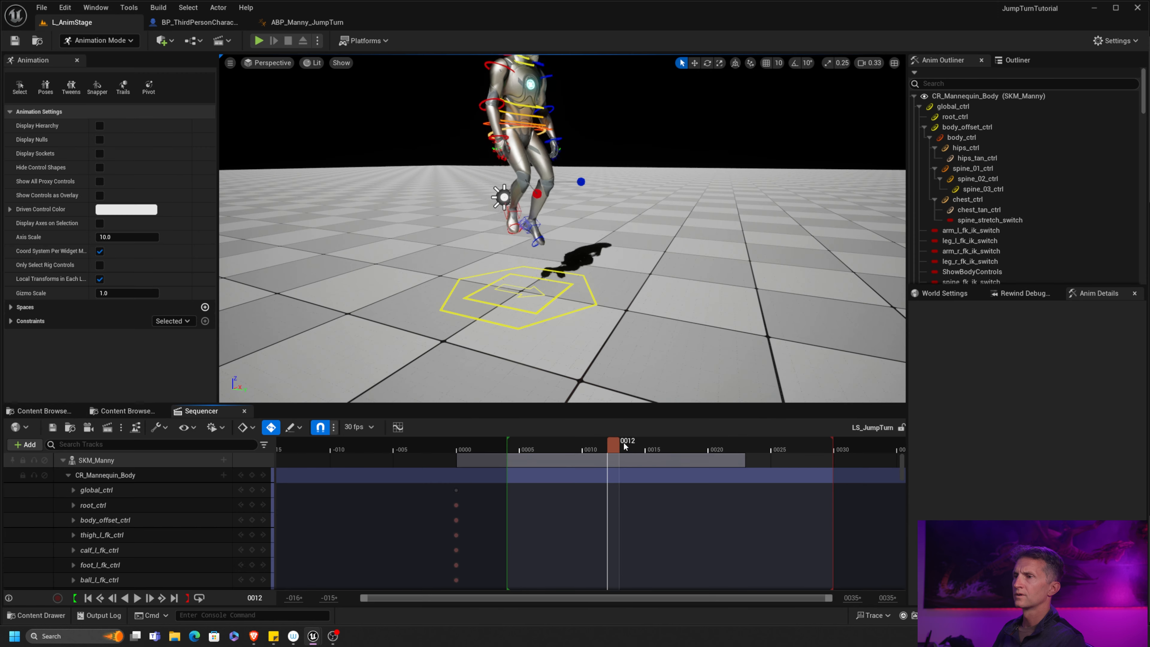
pyautogui.moveTo(616, 441); pyautogui.dragTo(562, 448)
# Select body_ctrl and both foot IK controls on the mannequin rig and show their curves in the curve editor.
pyautogui.click(552, 152)
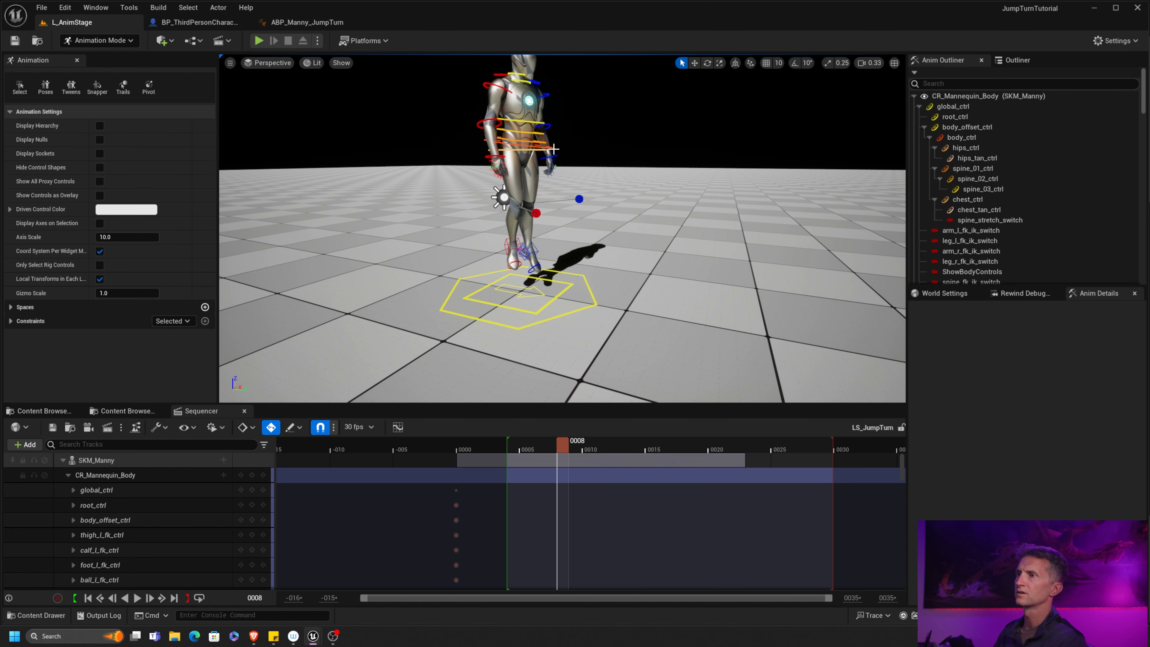
pyautogui.click(550, 158)
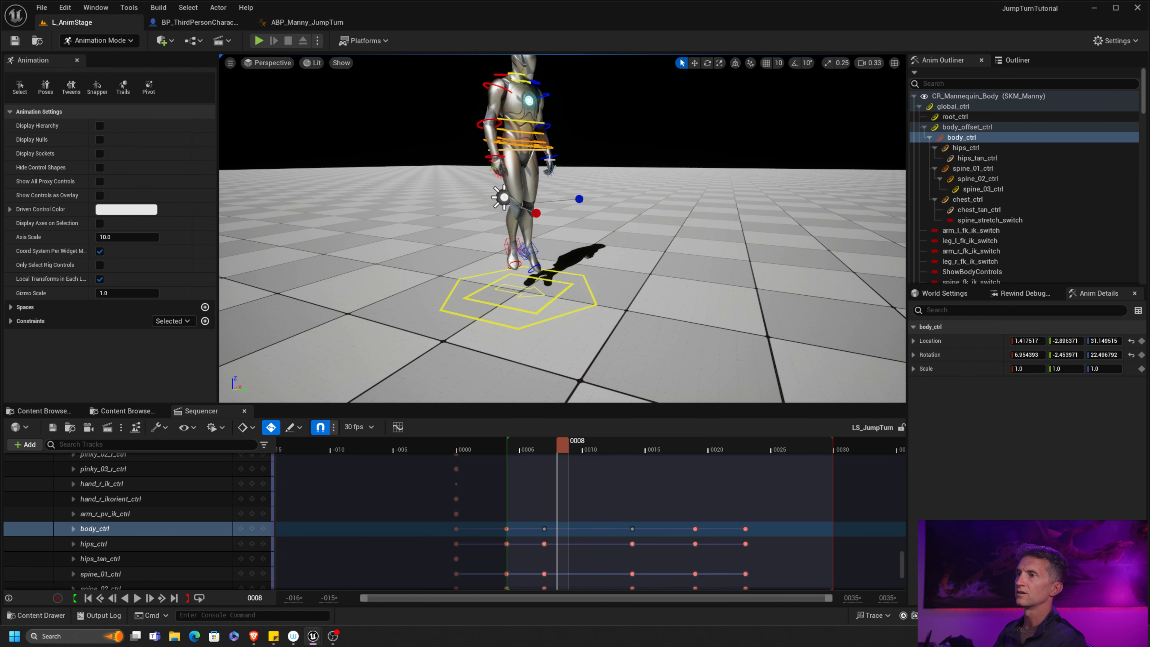
pyautogui.keyDown('ctrl'); pyautogui.click(526, 251); pyautogui.keyUp('ctrl')
pyautogui.keyDown('ctrl'); pyautogui.click(511, 247); pyautogui.keyUp('ctrl')
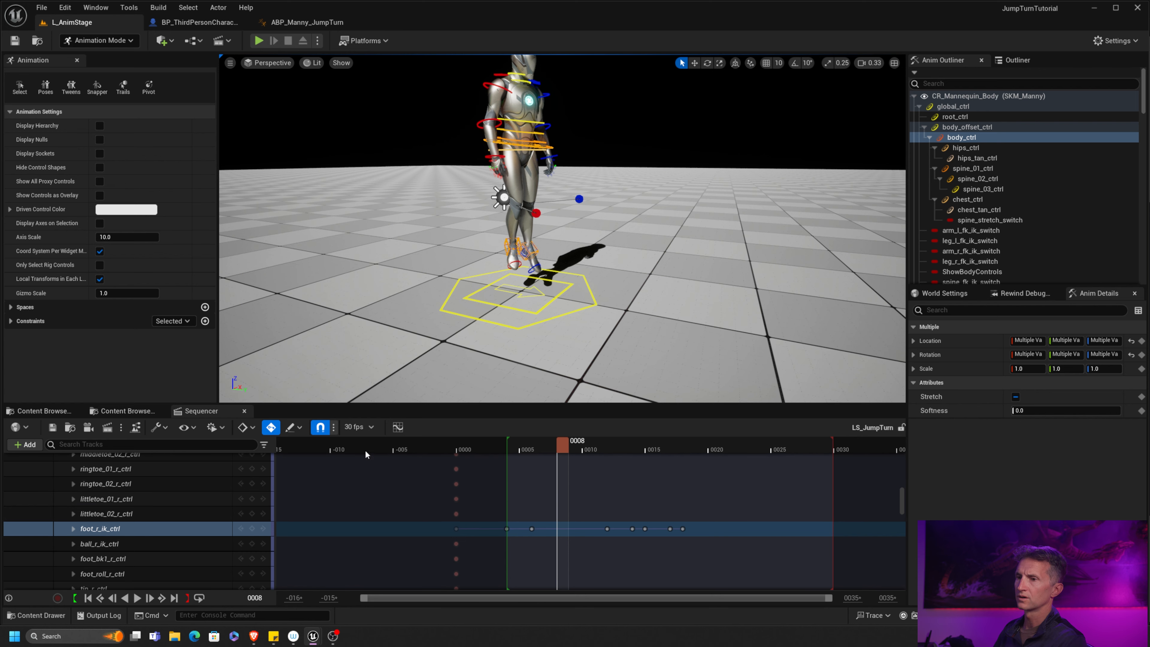
pyautogui.click(397, 427)
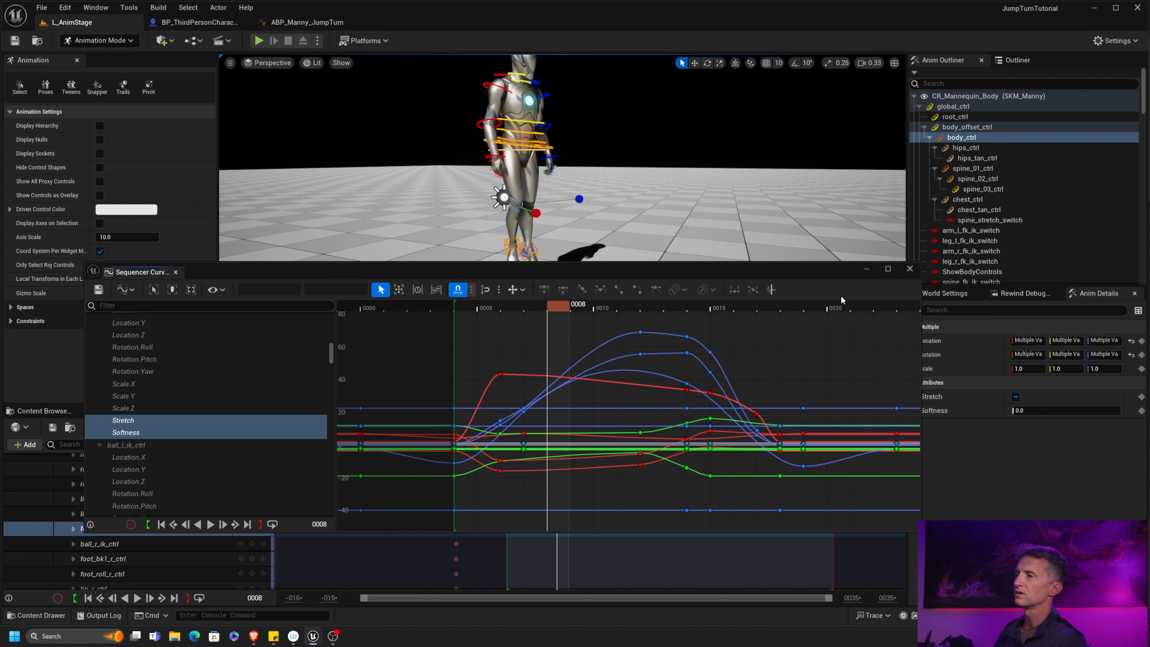
# Select the raised keys between about frames 6 and 17 on the Location Z curves of the body and foot controls.
pyautogui.moveTo(609, 331); pyautogui.dragTo(604, 376)
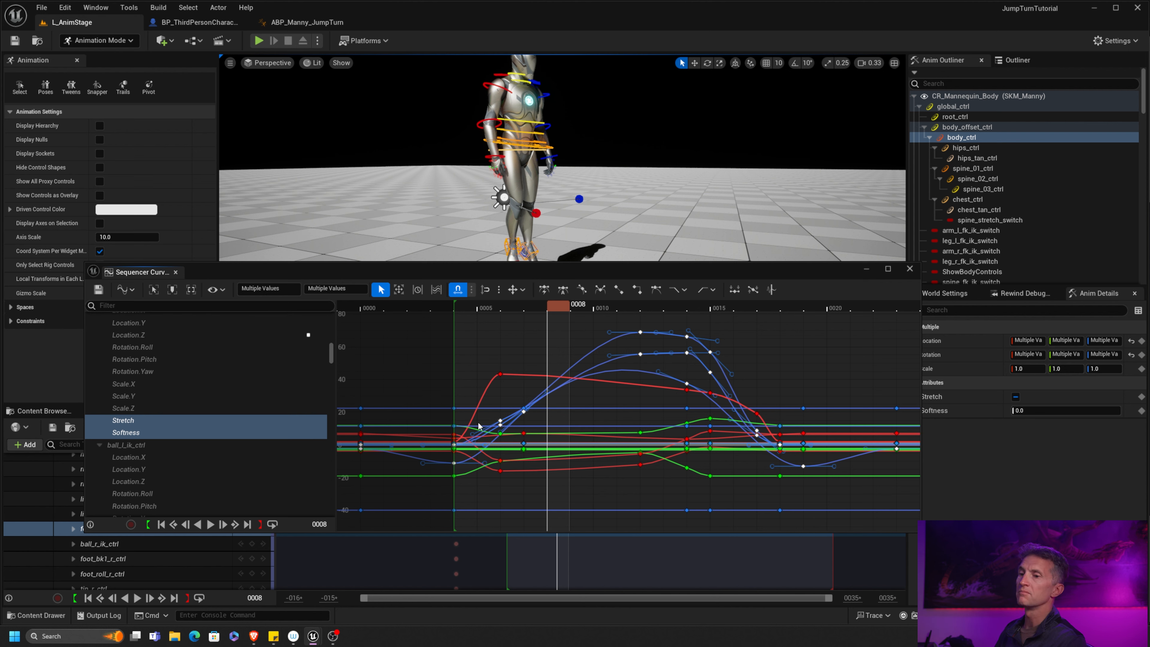
pyautogui.moveTo(482, 369); pyautogui.dragTo(482, 367, button='right')
pyautogui.rightClick(482, 366)
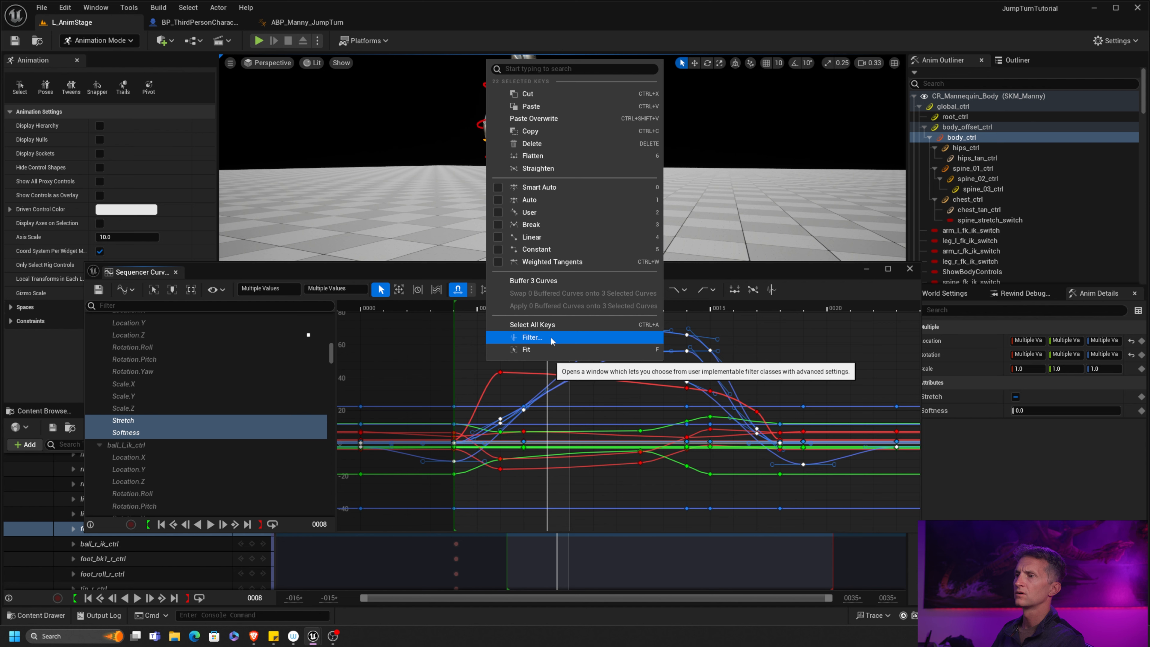
pyautogui.click(569, 350)
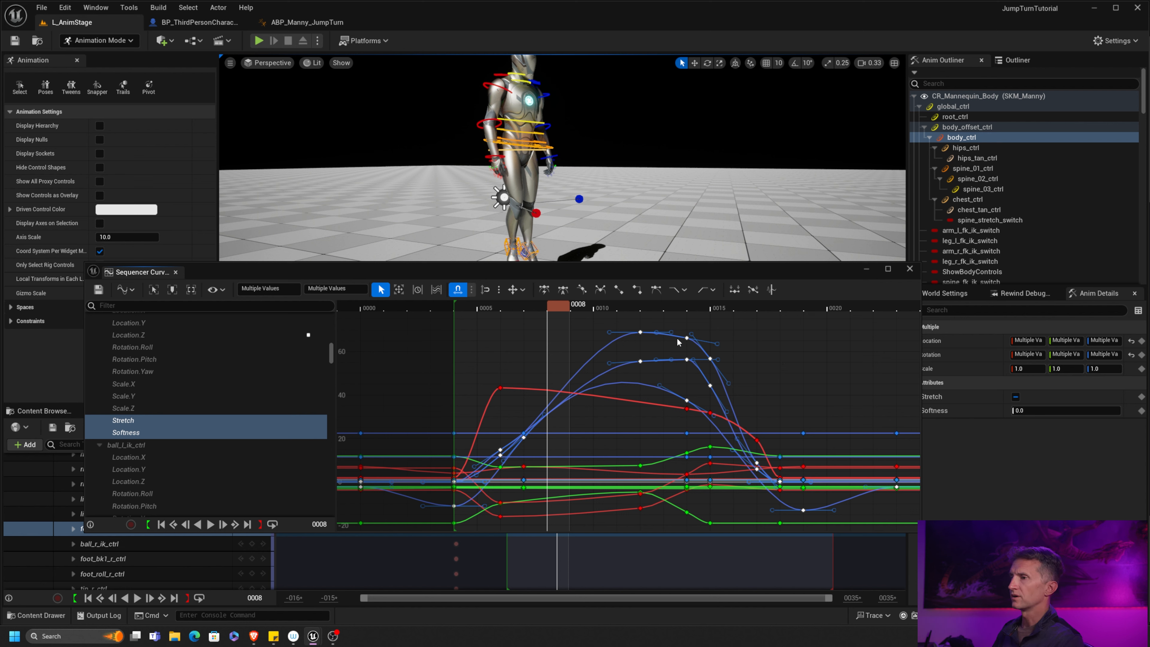
pyautogui.moveTo(632, 322); pyautogui.dragTo(744, 402)
pyautogui.moveTo(489, 429); pyautogui.dragTo(543, 458)
pyautogui.keyDown('shift'); pyautogui.moveTo(765, 456); pyautogui.dragTo(748, 472); pyautogui.keyUp('shift')
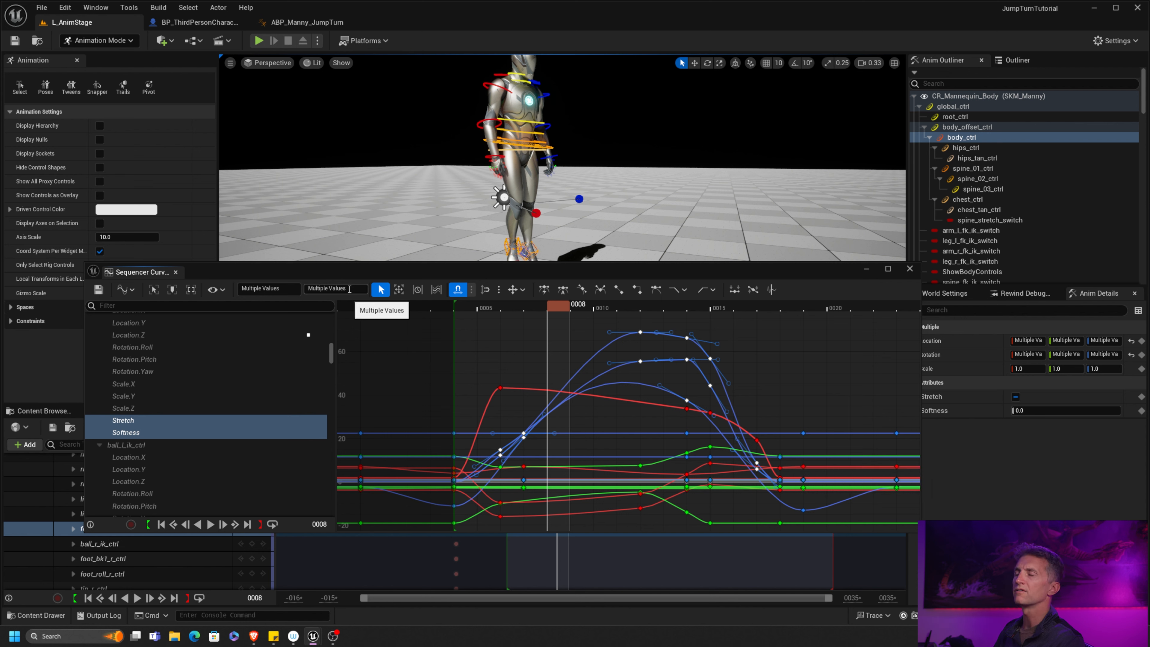
# Try multiplying the selected Location Z key values by 0.5 to lower the jump.
pyautogui.moveTo(350, 288); pyautogui.dragTo(309, 290)
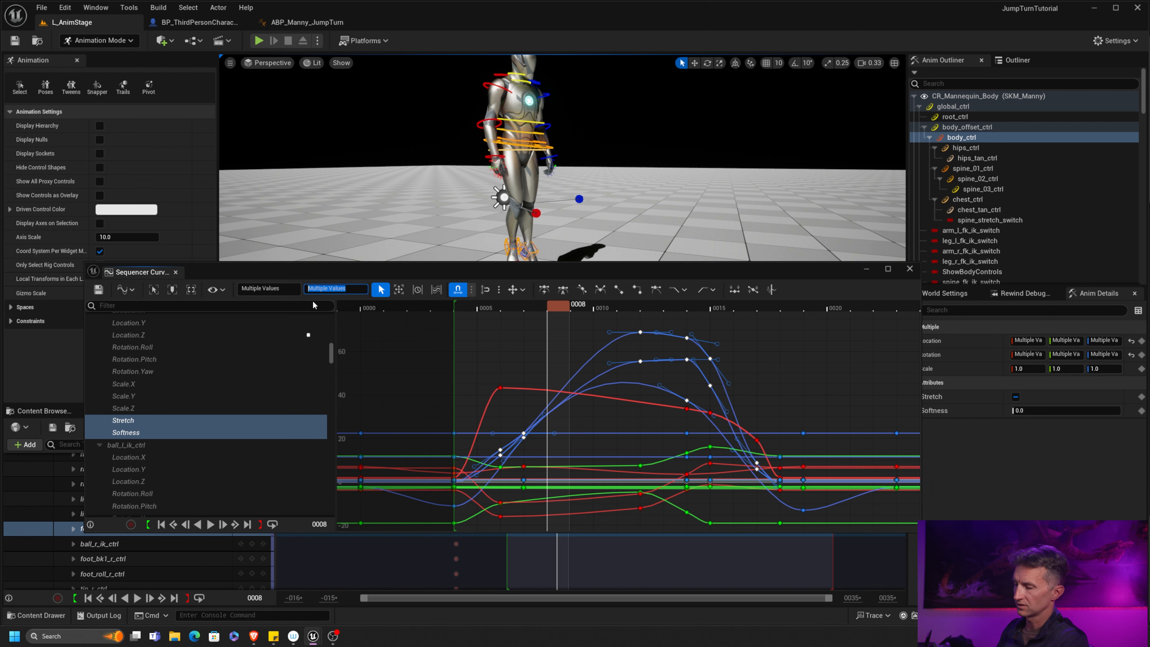
pyautogui.write('*=')
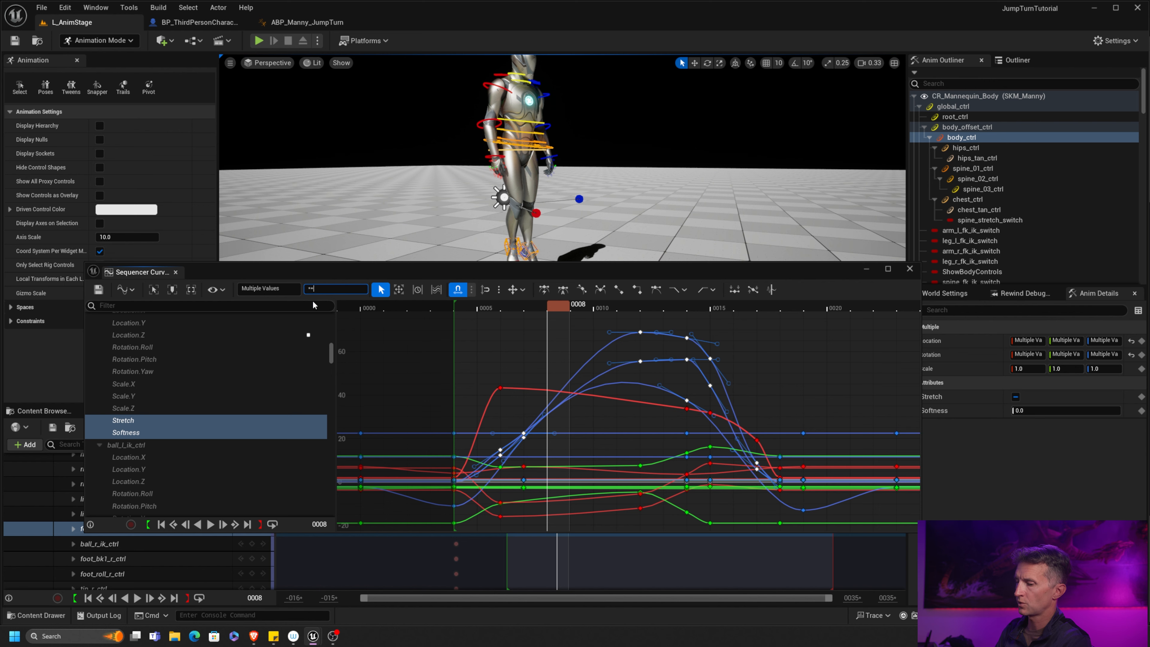
pyautogui.write('.5')
pyautogui.press('Return')
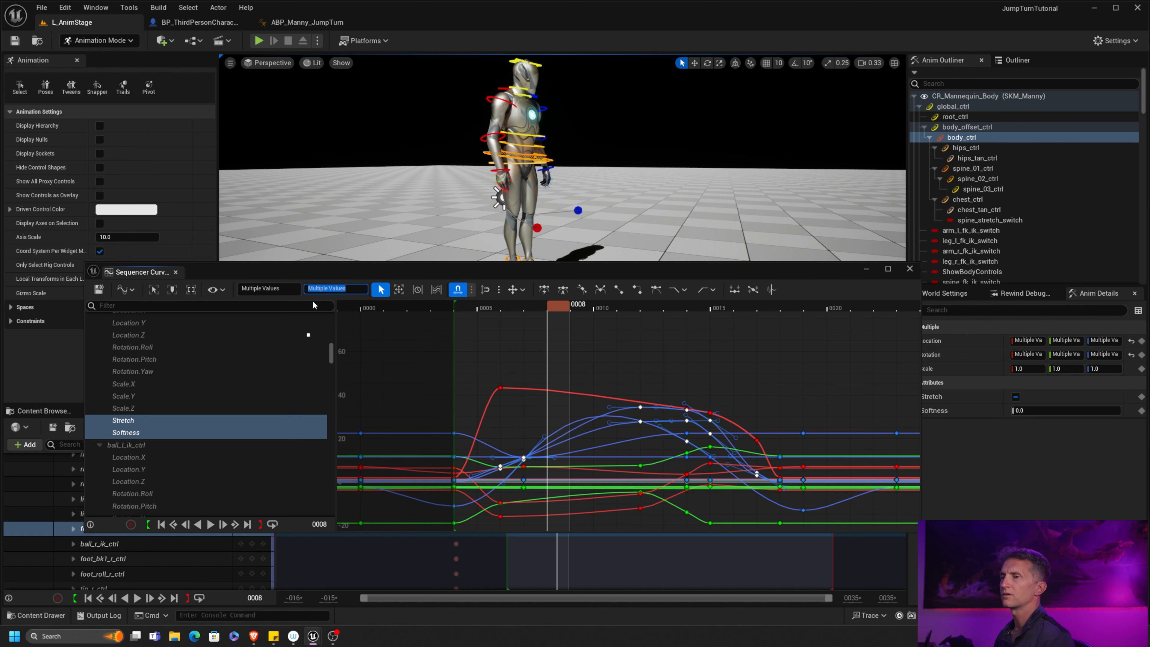
# Move the curve editor aside to view the character's pose and undo the key scaling.
pyautogui.moveTo(678, 272); pyautogui.dragTo(1148, 231)
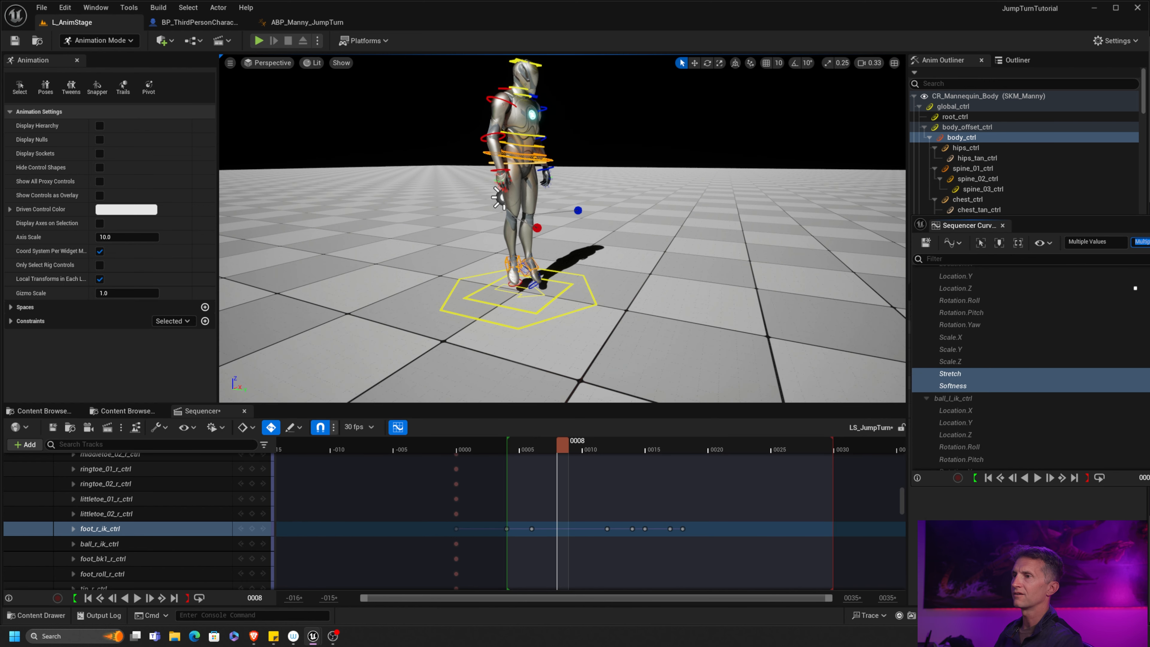
pyautogui.moveTo(749, 252); pyautogui.dragTo(751, 244, button='middle')
pyautogui.hotkey('ctrl', 's')
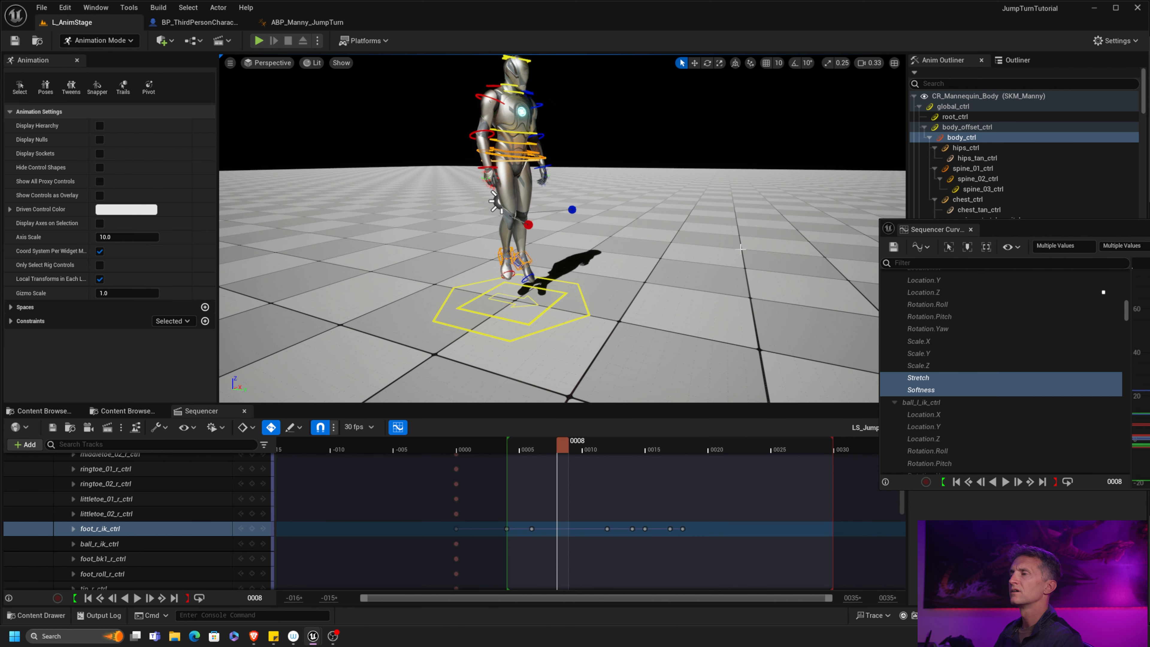
# Bring the curve editor back over the viewport and scale the selected jump-height keys to half their values with *=.5.
pyautogui.moveTo(1134, 234); pyautogui.dragTo(487, 260)
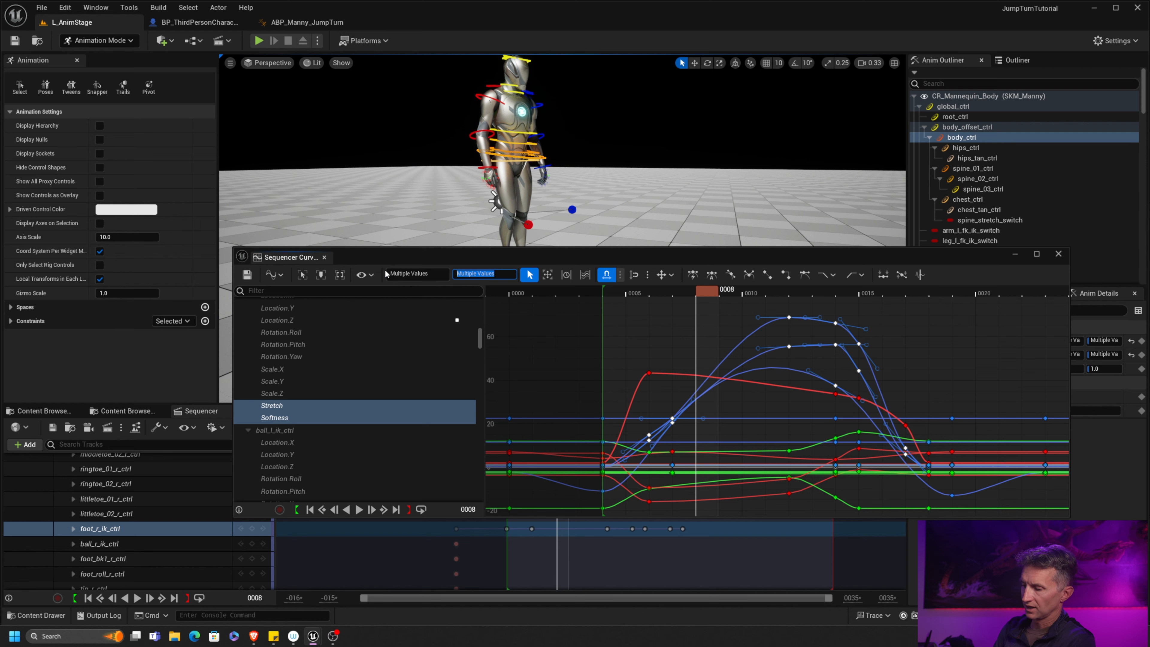
pyautogui.write('*=.')
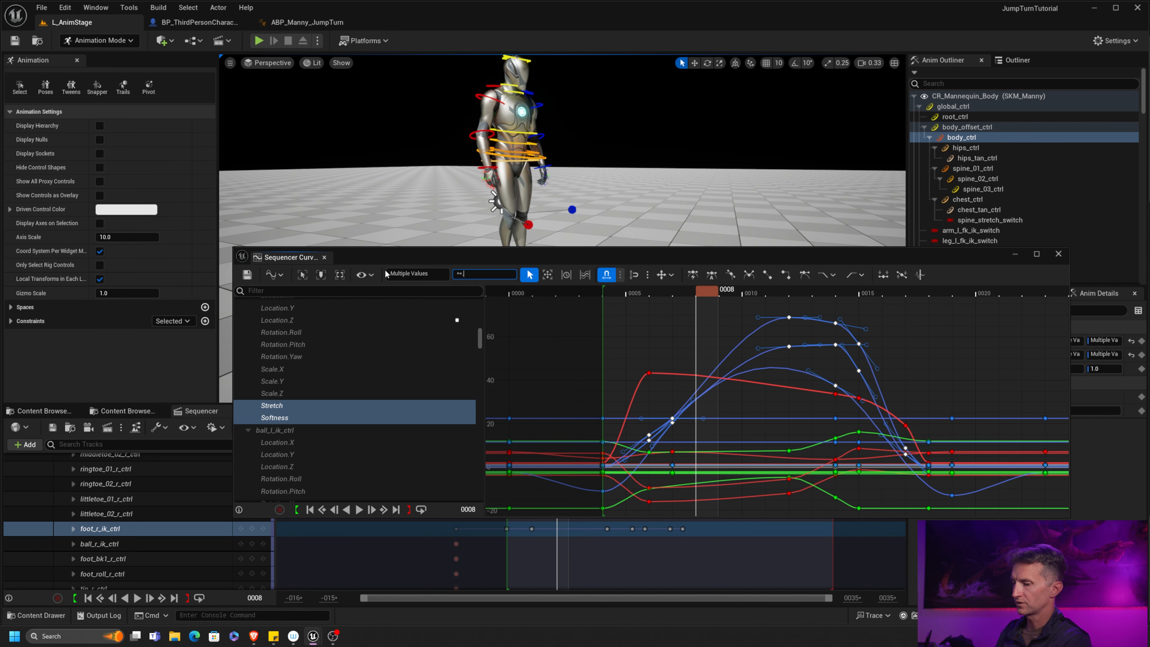
pyautogui.write('5')
pyautogui.press('Return')
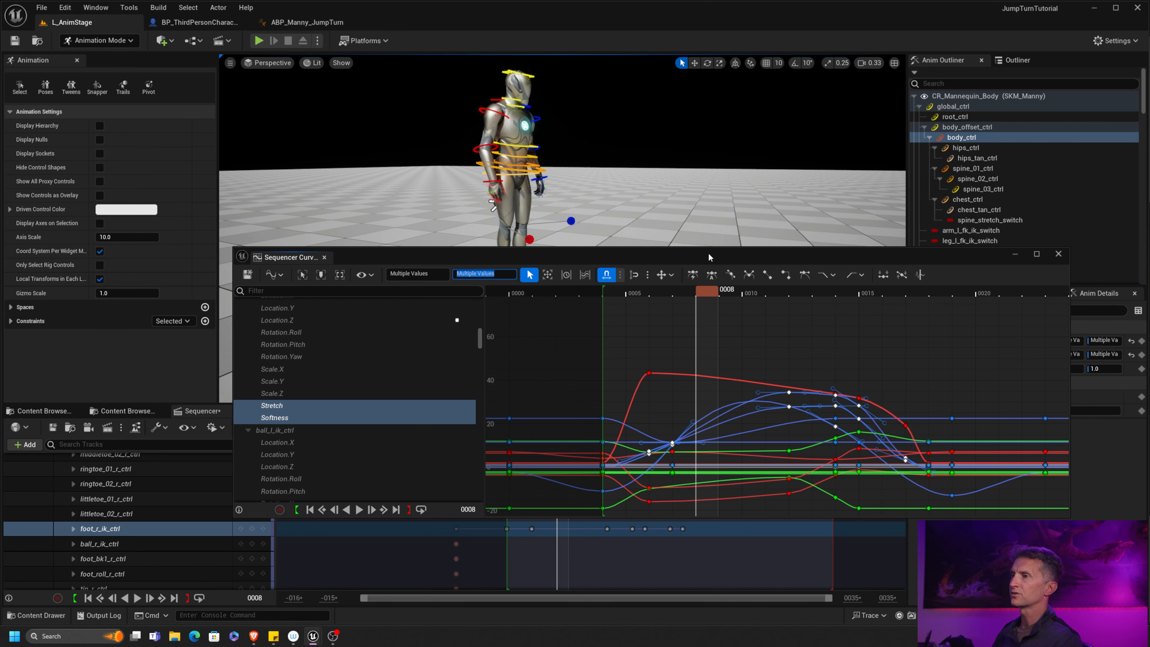
# Move the curve editor aside and play the animation from frame 0 to examine the lowered jump.
pyautogui.moveTo(709, 255); pyautogui.dragTo(1149, 187)
pyautogui.moveTo(578, 446)
pyautogui.mouseDown()
pyautogui.moveTo(529, 447)
pyautogui.moveTo(680, 446)
pyautogui.moveTo(457, 448)
pyautogui.mouseUp()
pyautogui.press('space')
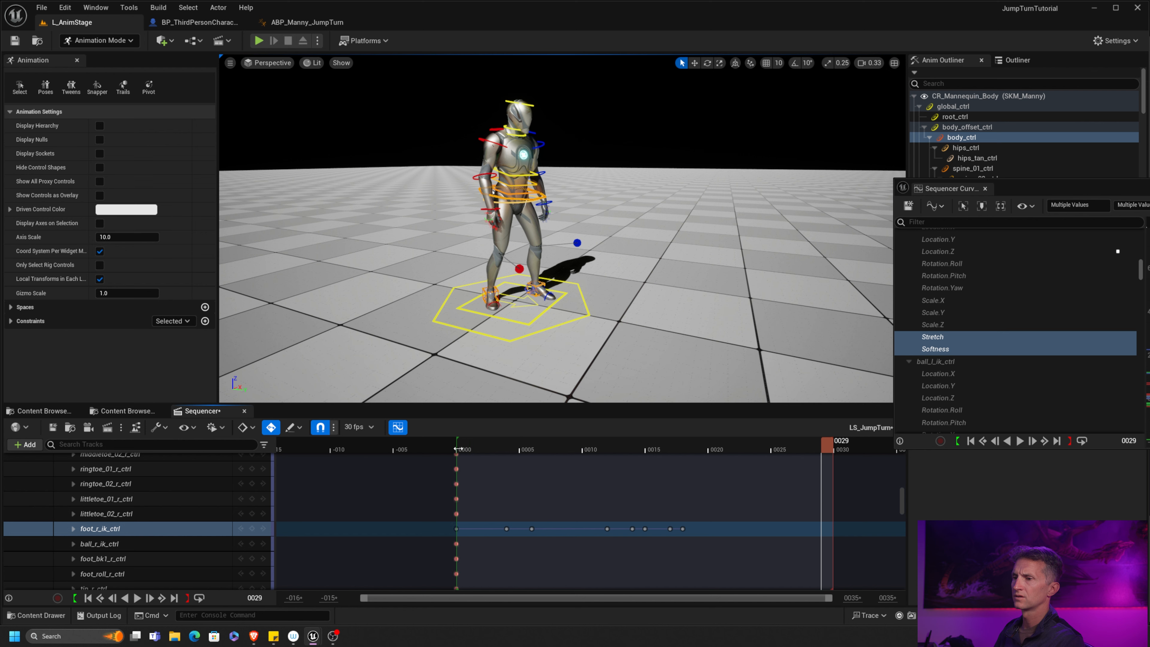
pyautogui.click(458, 448)
pyautogui.press('space')
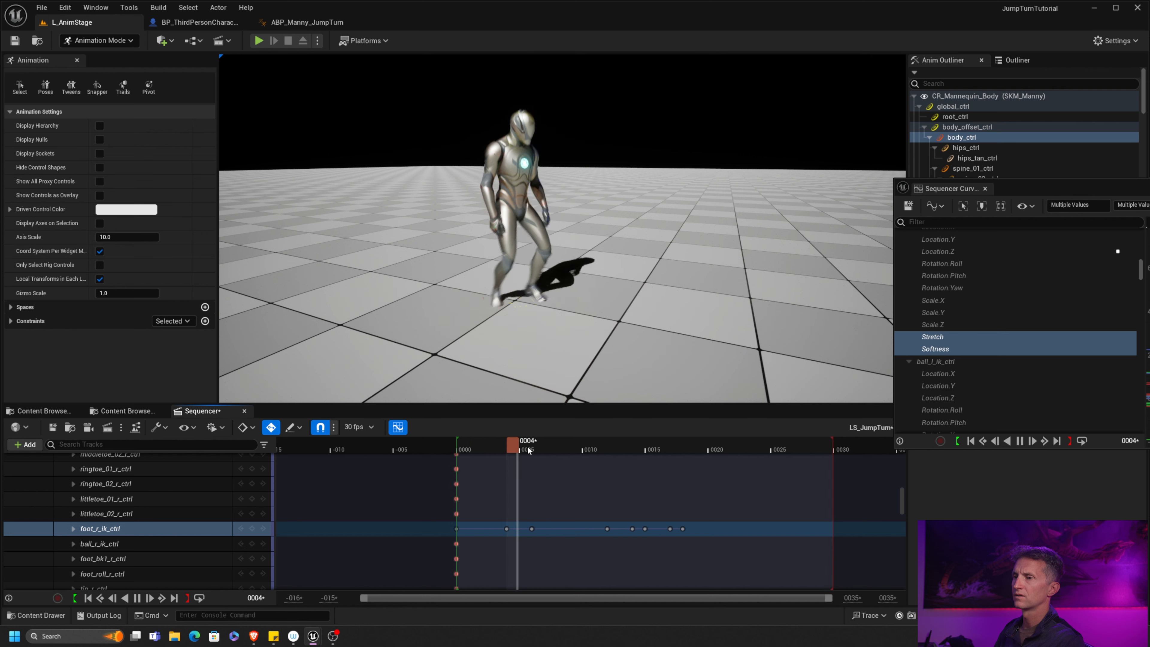
pyautogui.press('space')
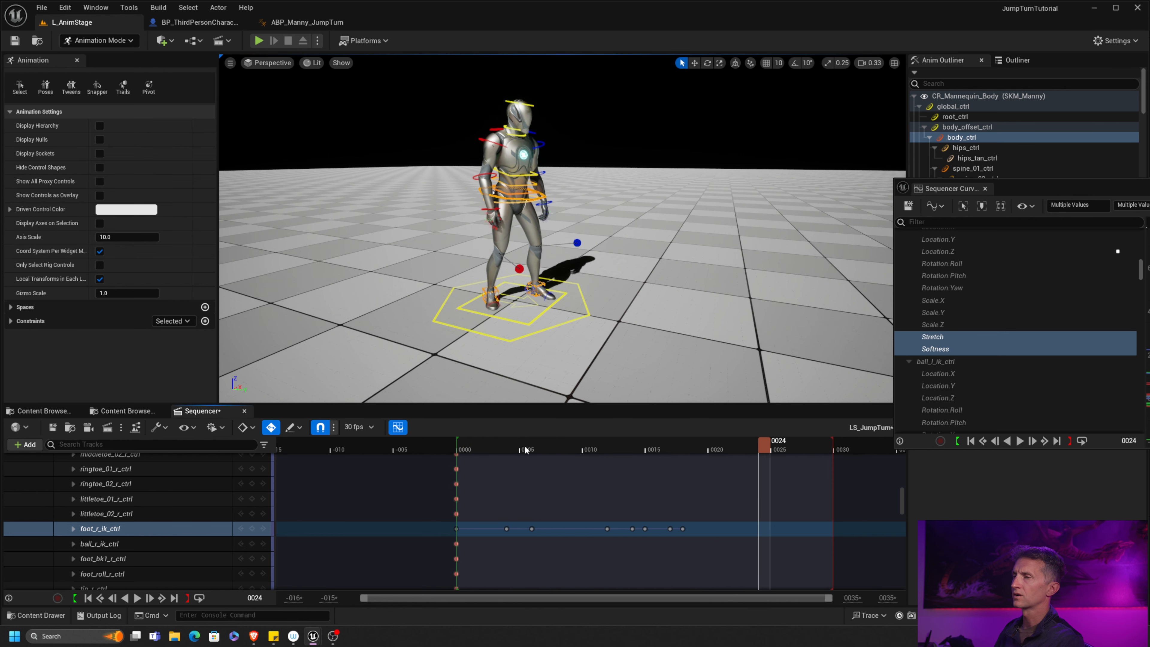
pyautogui.press('space')
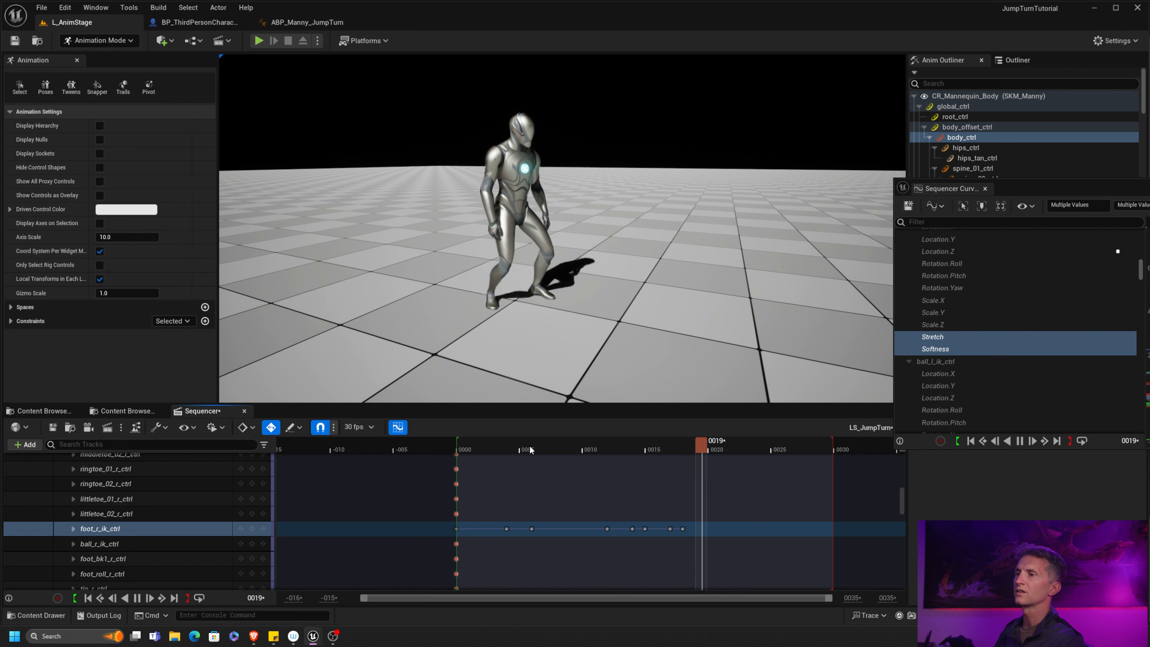
pyautogui.press('space')
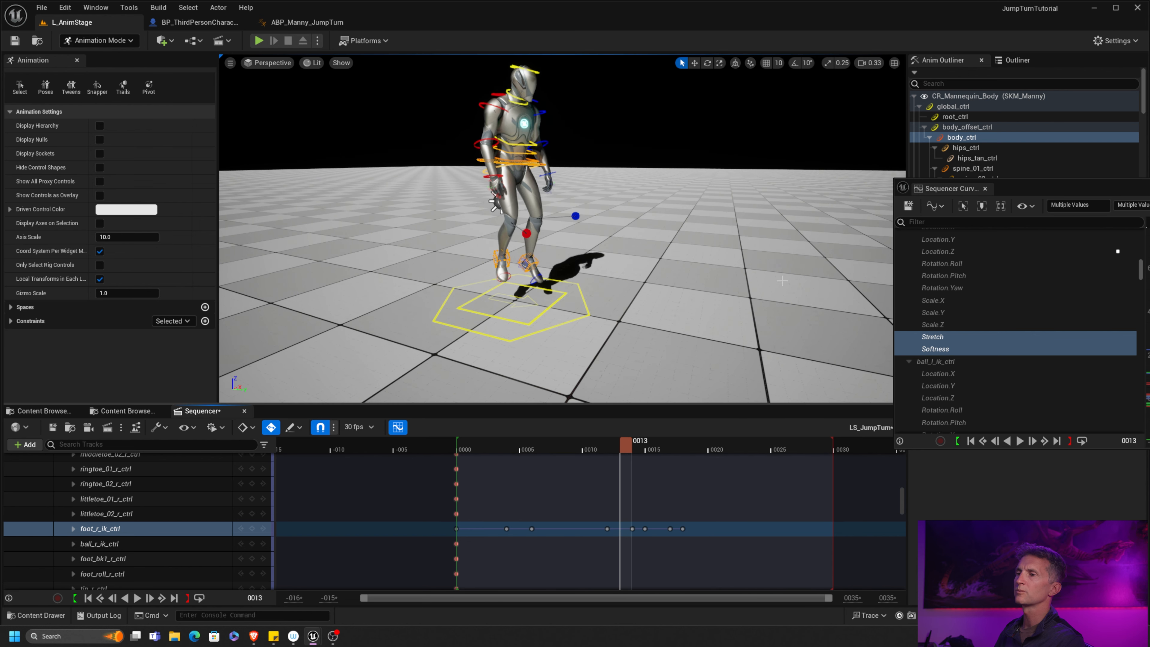
# Close the curve editor and save the LS_JumpTurn sequence.
pyautogui.click(1149, 187)
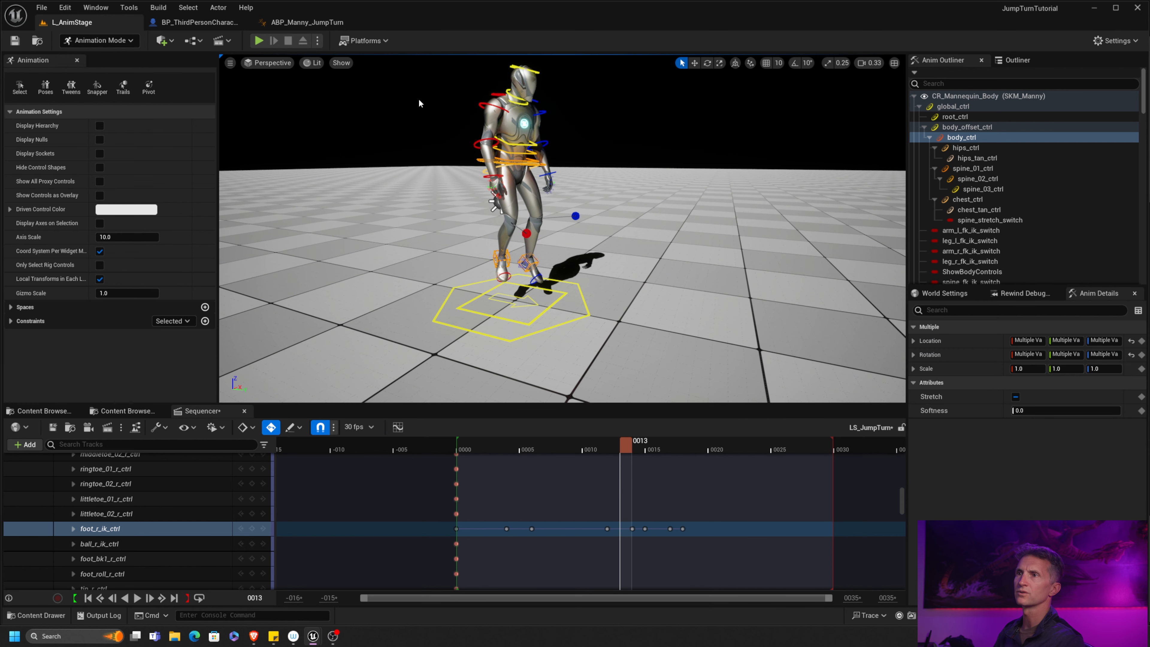
pyautogui.click(52, 427)
pyautogui.click(277, 356)
pyautogui.hotkey('ctrl', 'z')
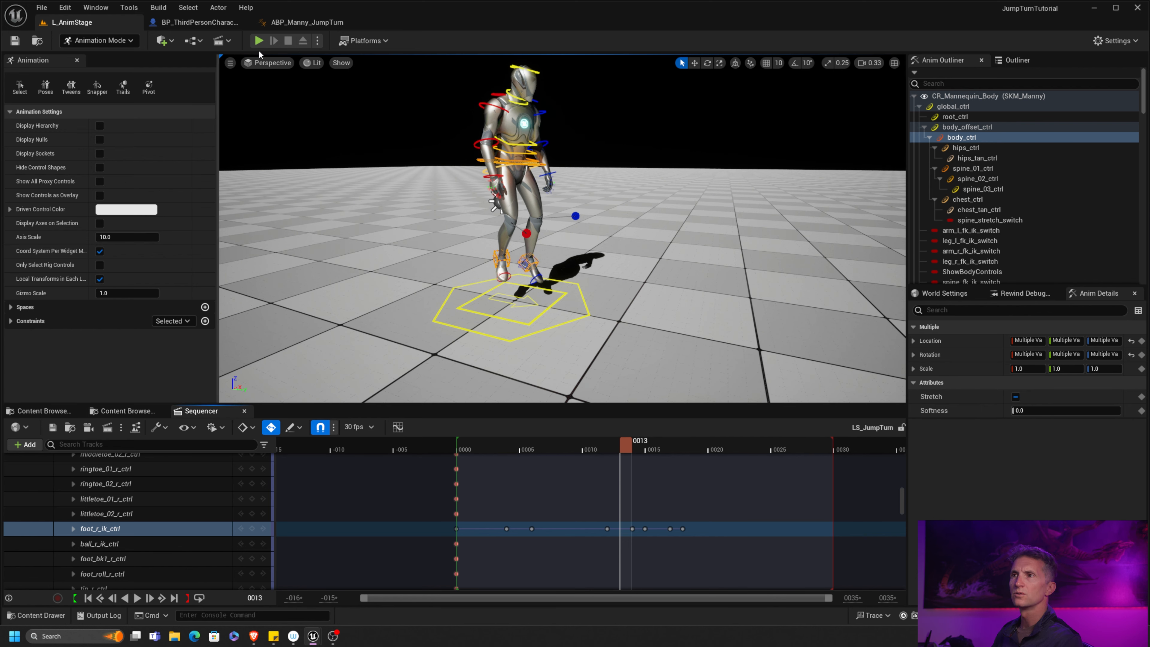
# Return to the L_AnimStage level and browse to the ThirdPerson Maps folder containing ThirdPersonMap.
pyautogui.click(298, 24)
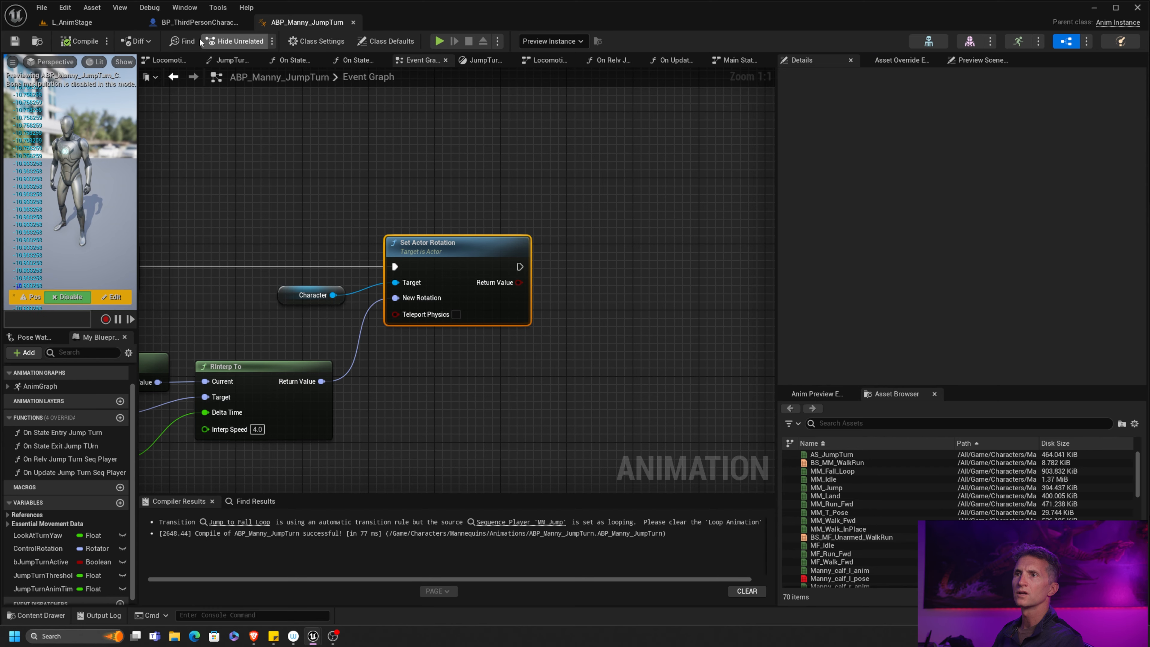
pyautogui.click(217, 25)
pyautogui.click(73, 22)
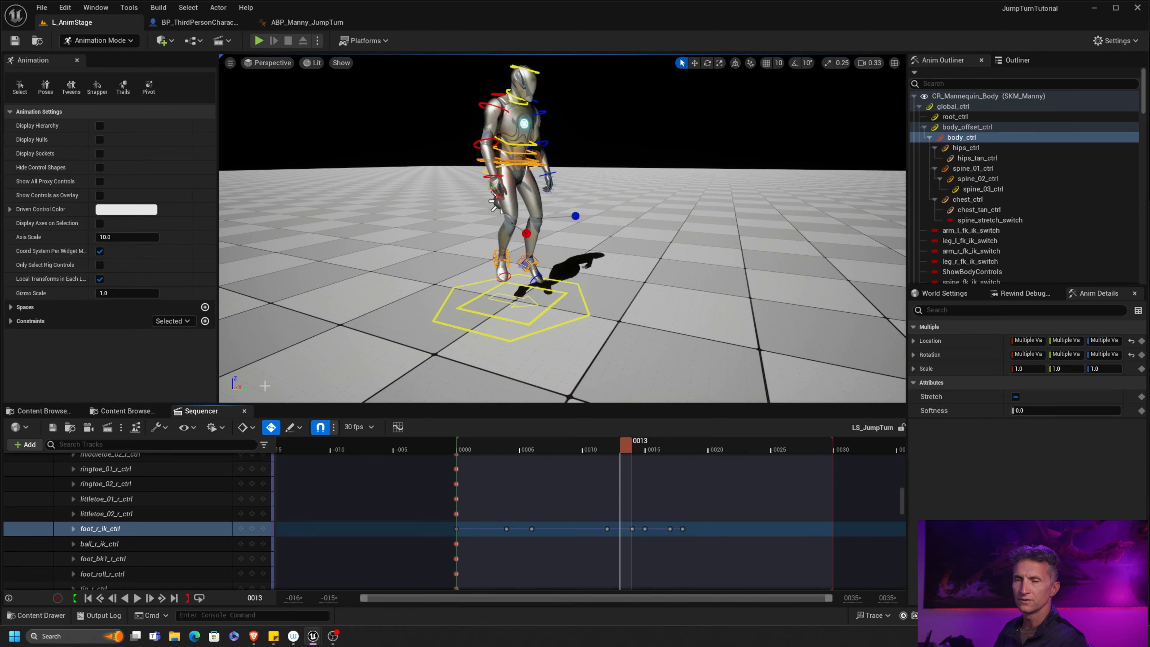
pyautogui.click(42, 411)
pyautogui.scroll(-3, 73, 544)
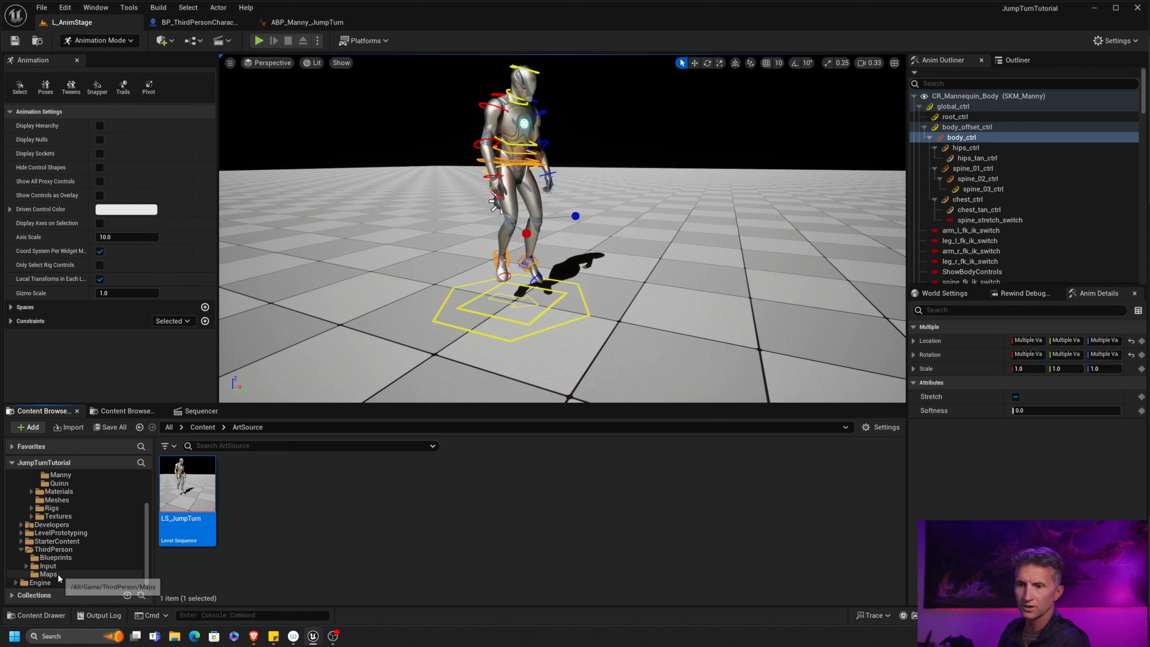
pyautogui.click(48, 574)
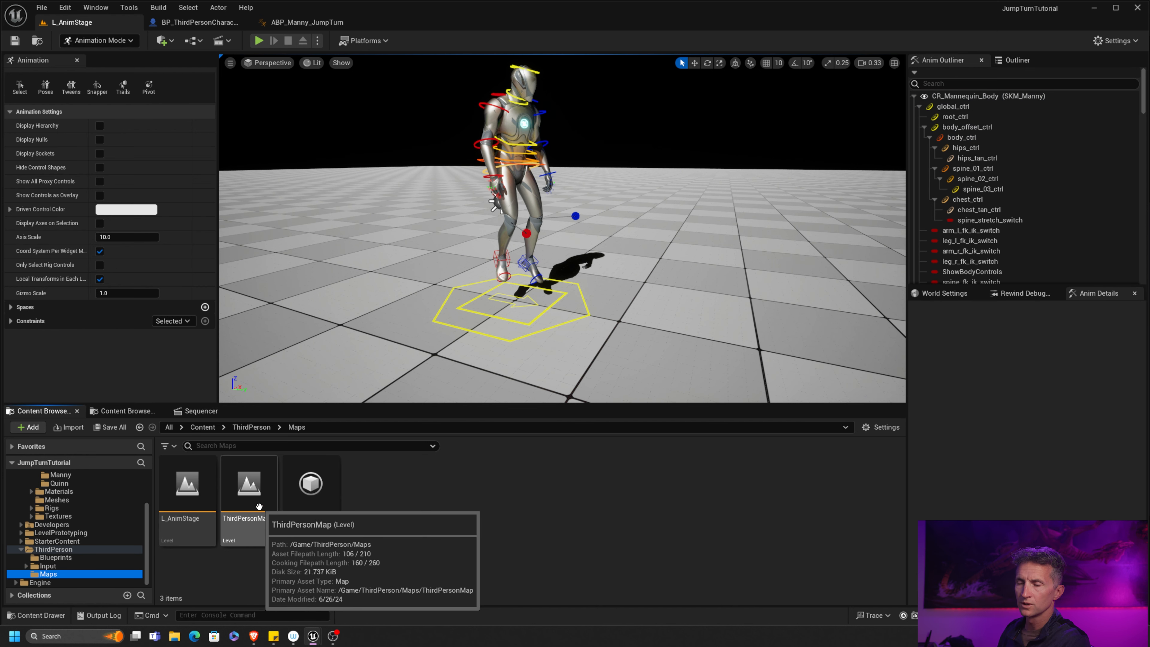
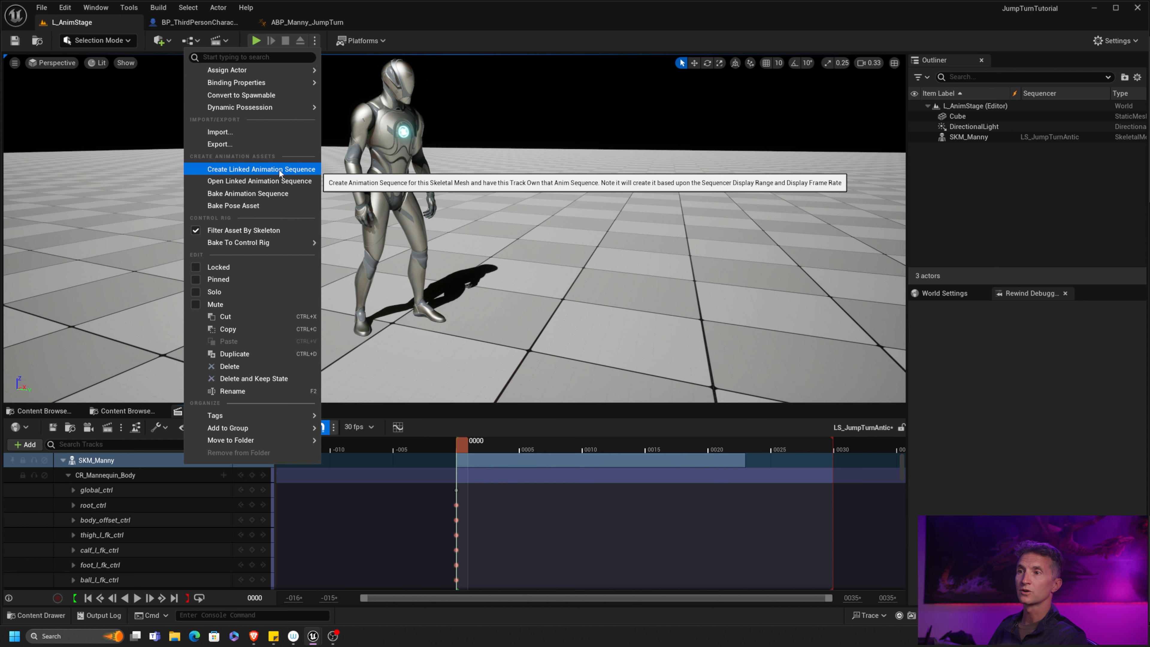
# Create a linked animation sequence for SKM_Manny named AS_JumpTurnAntic in the Animations/Manny folder and export it.
pyautogui.click(278, 174)
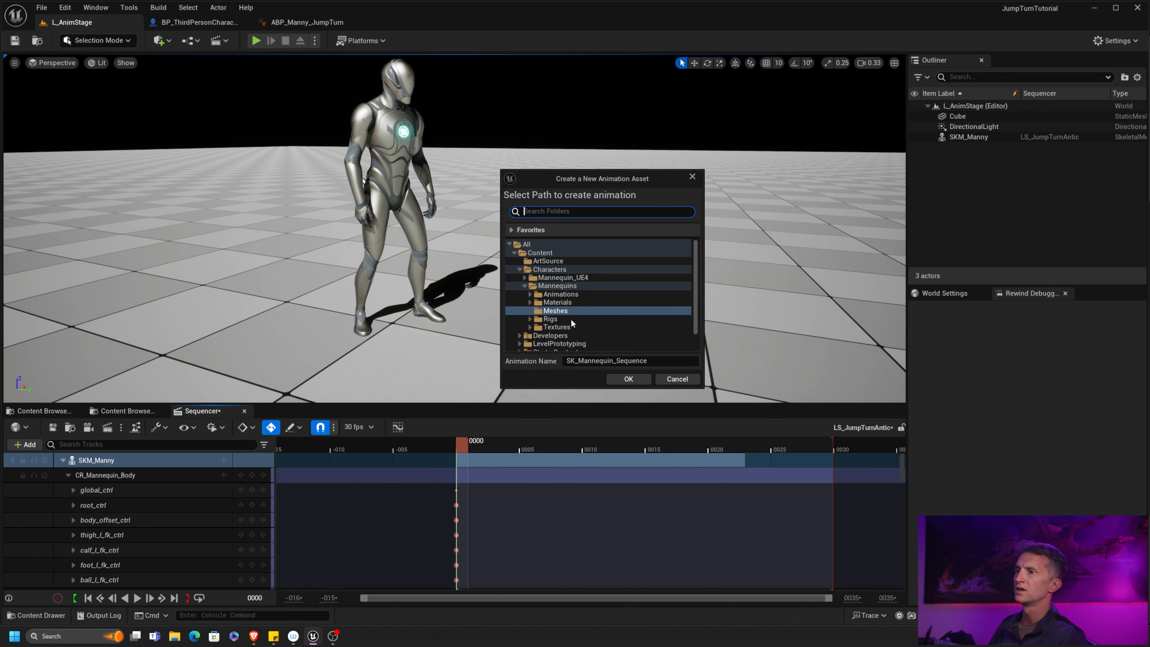
pyautogui.click(530, 294)
pyautogui.click(559, 302)
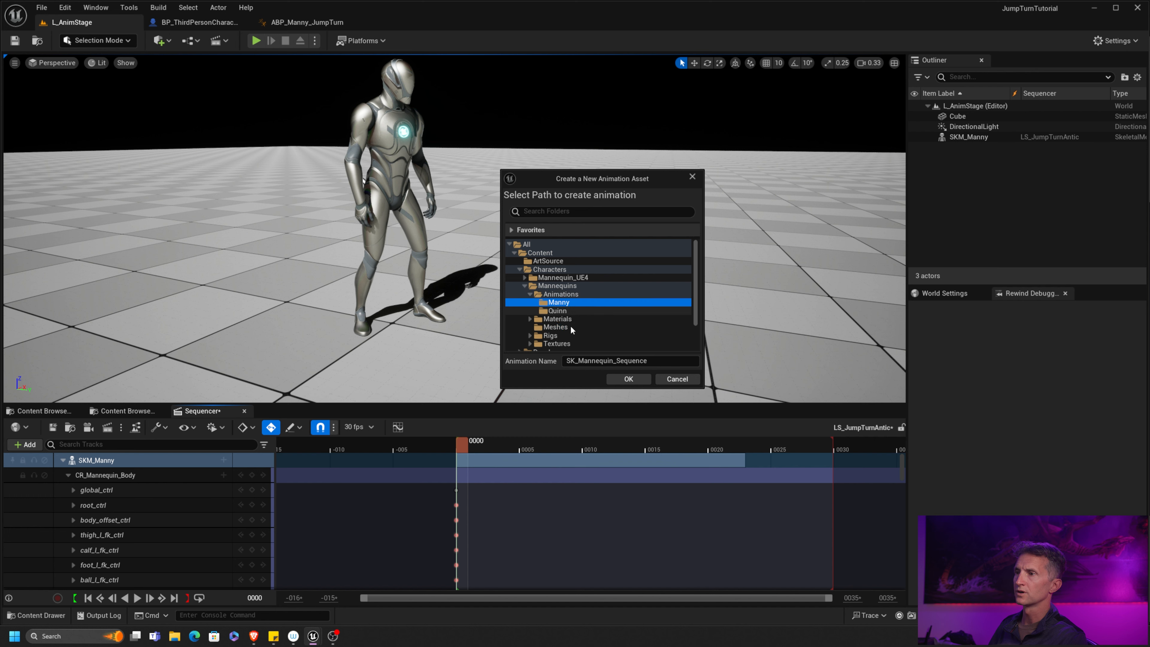
pyautogui.click(571, 359)
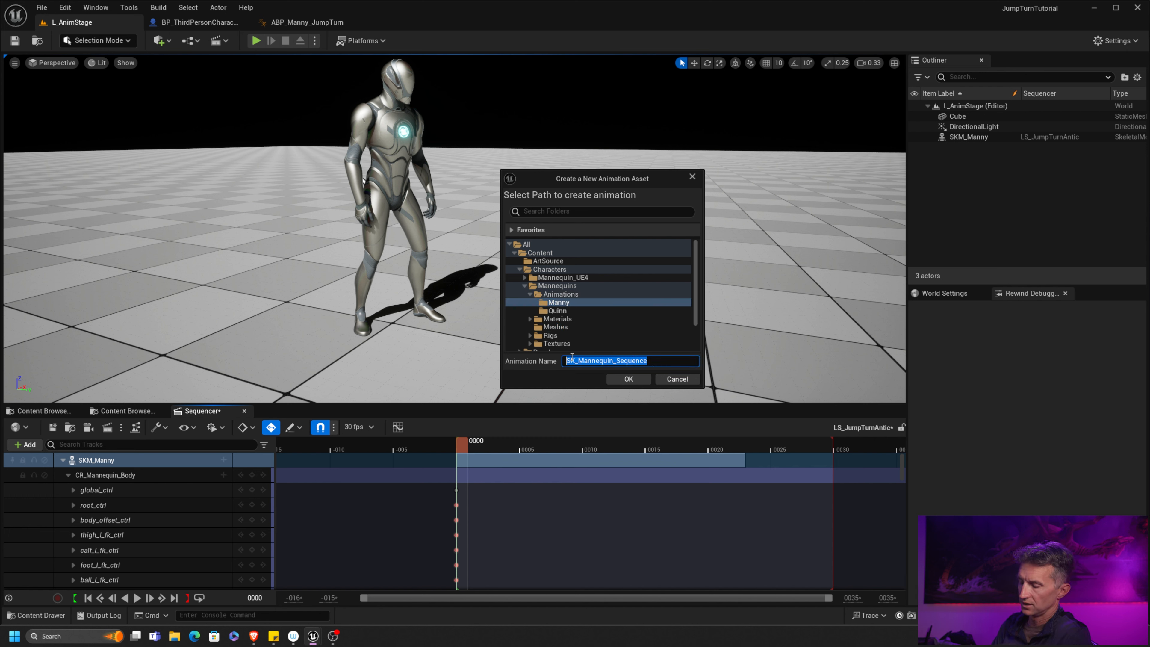
pyautogui.write('AS_Ju')
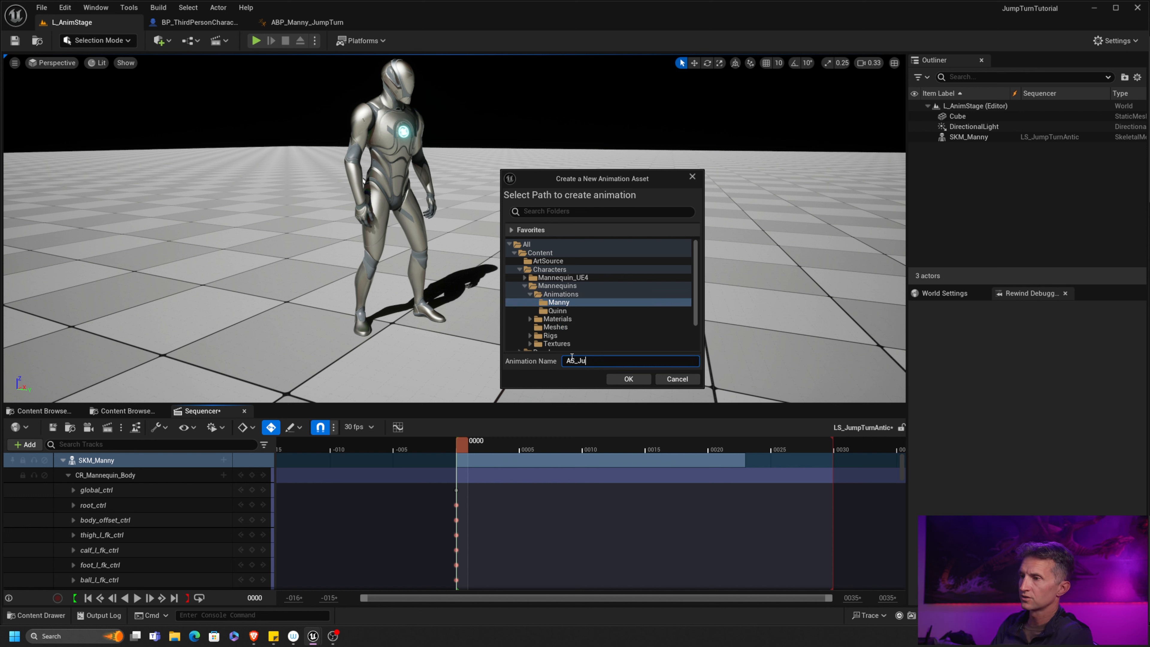
pyautogui.write('mpTurnAntic')
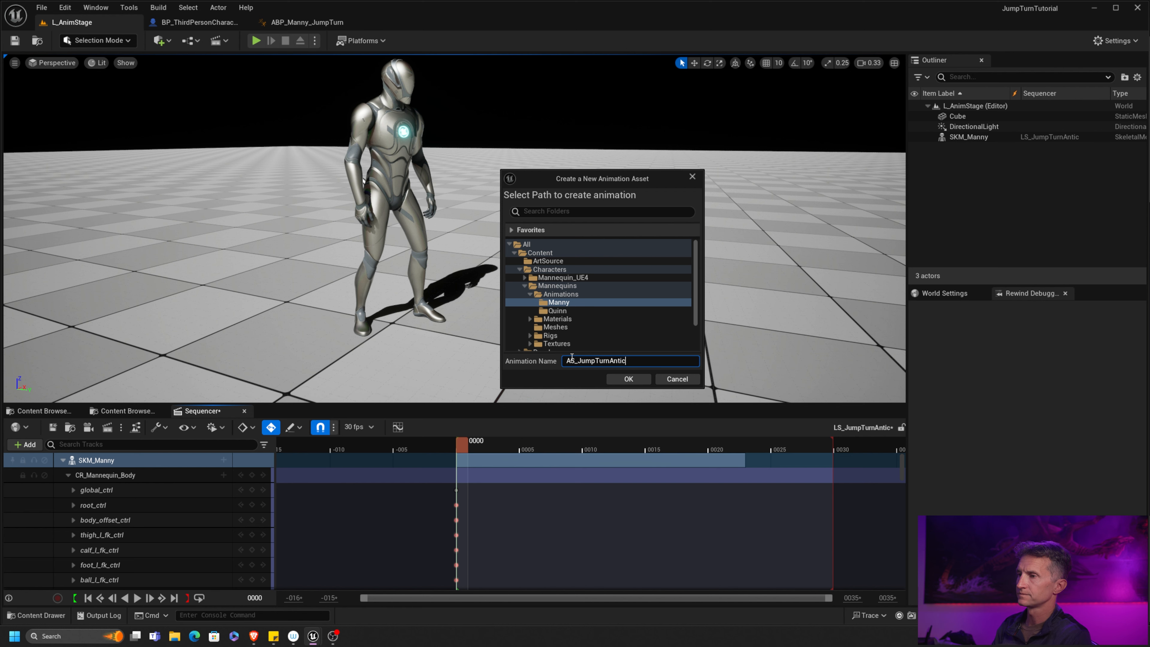
pyautogui.click(628, 379)
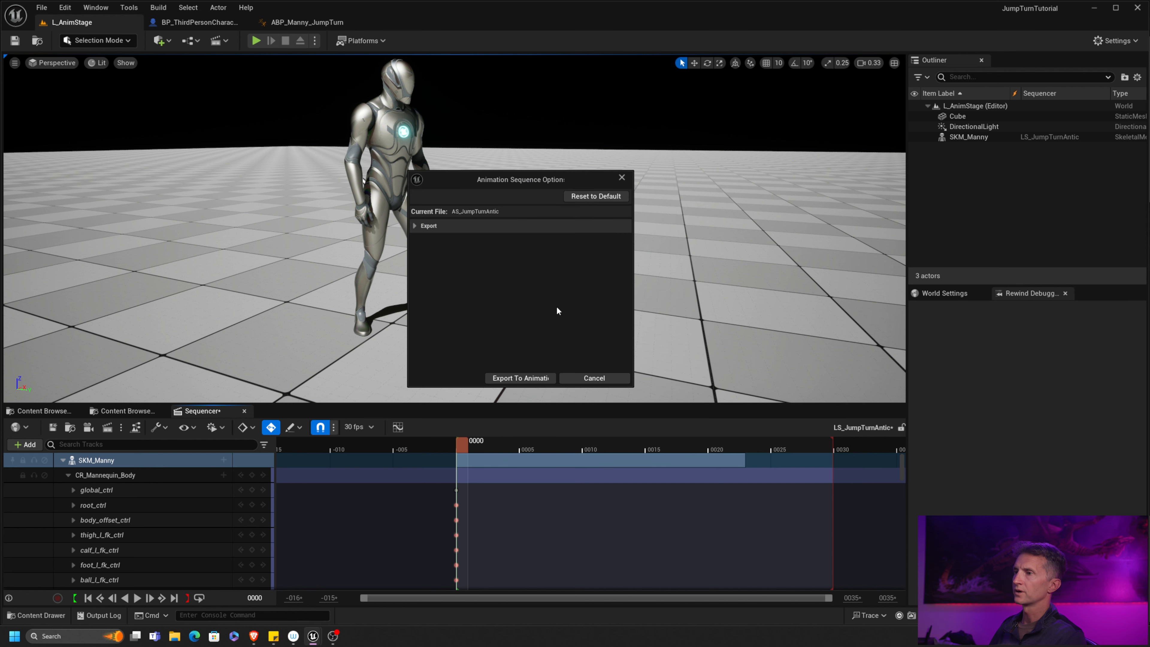
pyautogui.click(514, 380)
# Check the crouch pose at frame 4, collapse the CR_Mannequin_Body track and delete all its keys after that frame.
pyautogui.click(509, 447)
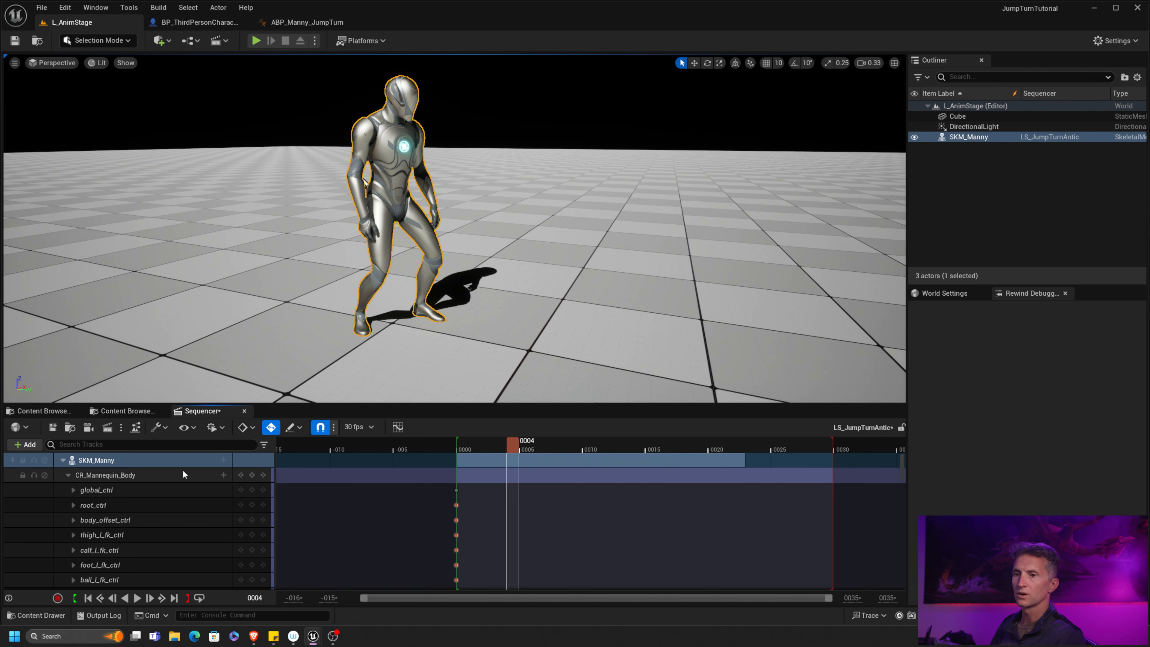
pyautogui.click(163, 477)
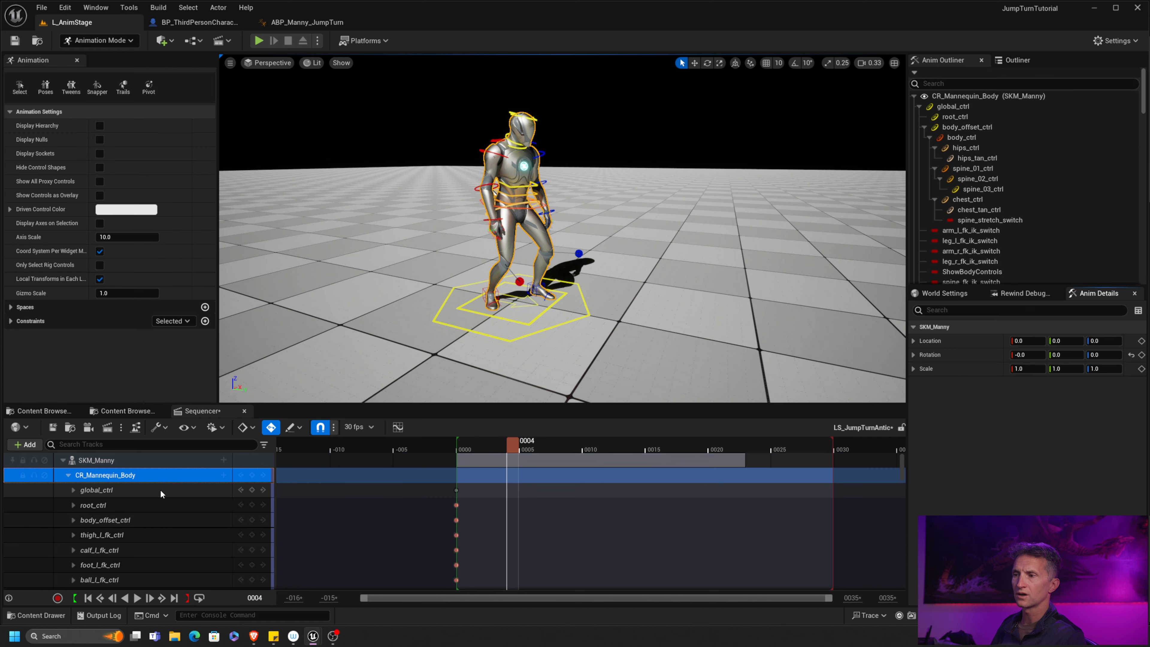
pyautogui.click(156, 490)
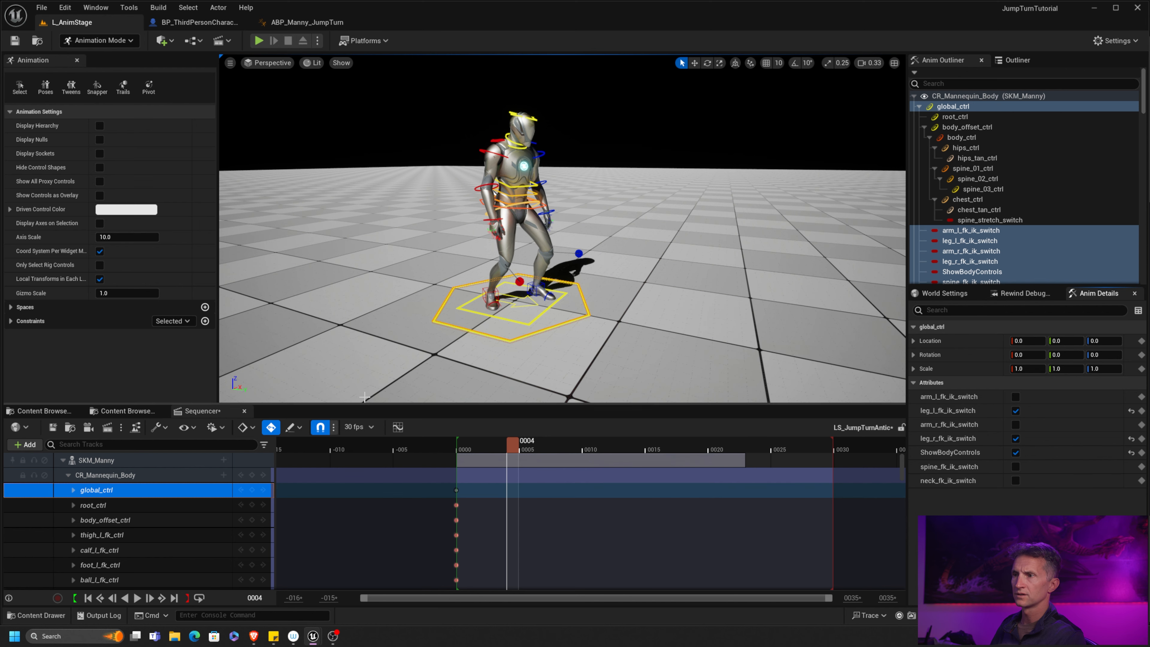
pyautogui.click(535, 210)
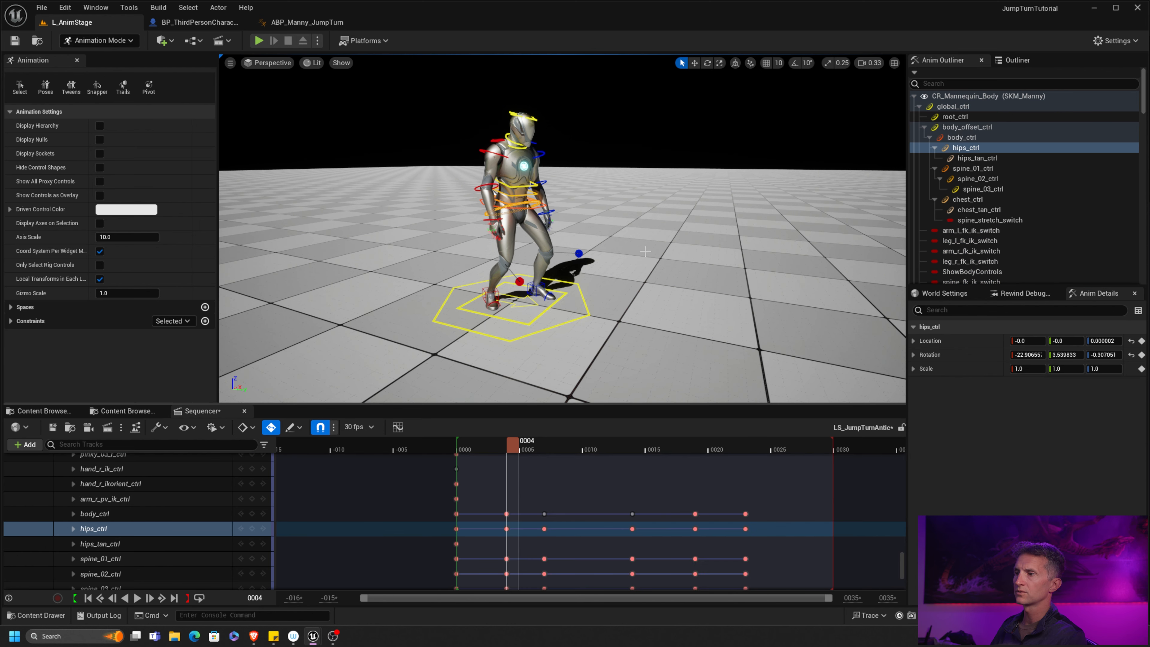
pyautogui.scroll(10, 169, 508)
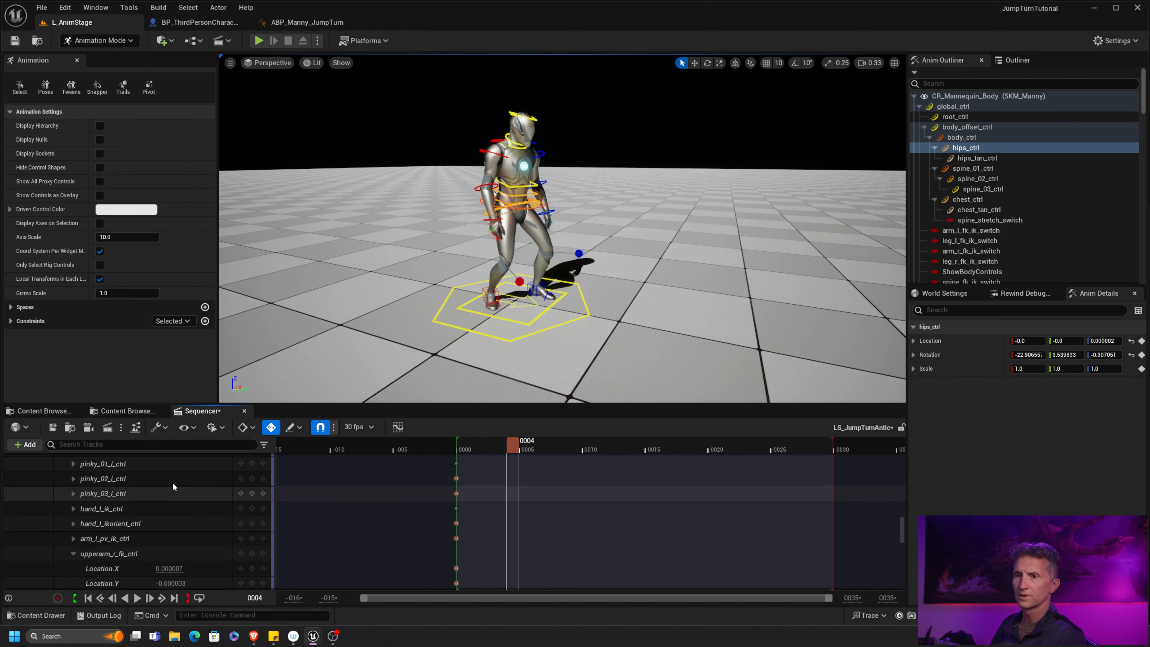
pyautogui.scroll(15, 173, 487)
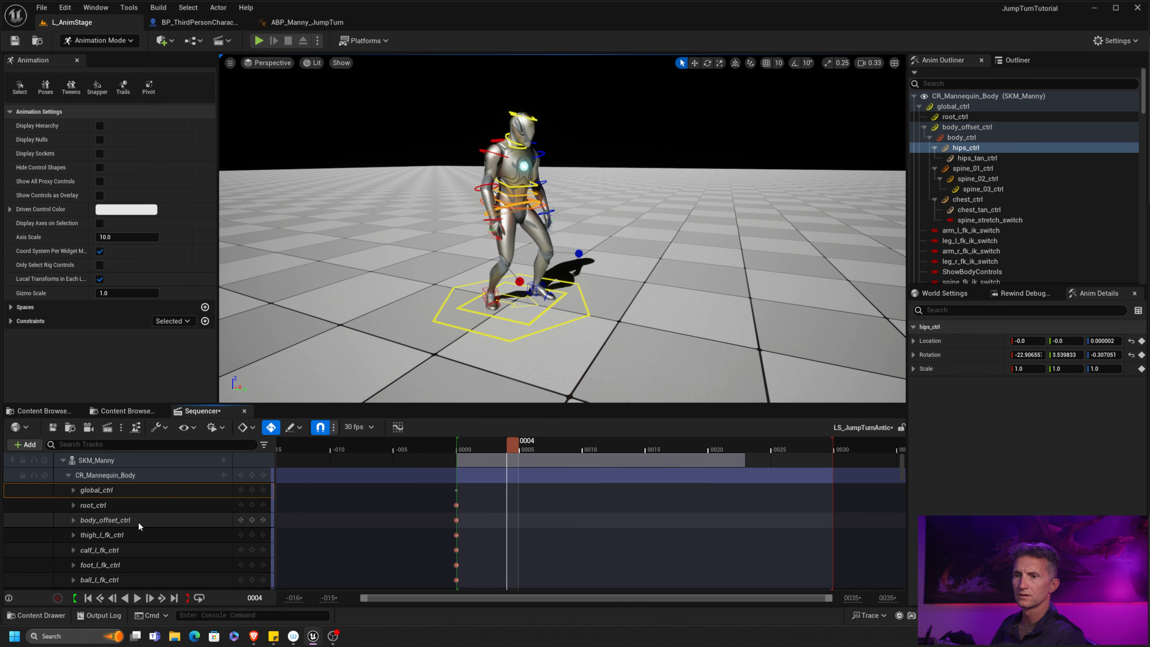
pyautogui.click(68, 475)
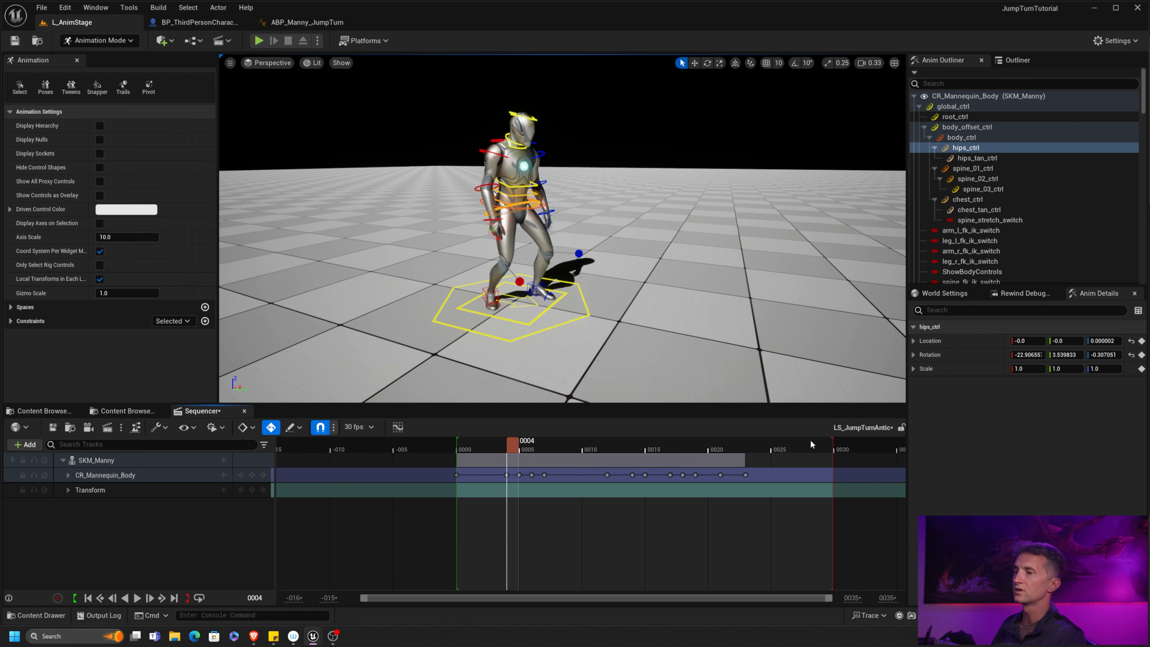
pyautogui.moveTo(812, 444); pyautogui.dragTo(614, 490)
pyautogui.moveTo(788, 508); pyautogui.dragTo(516, 460)
pyautogui.press('Delete')
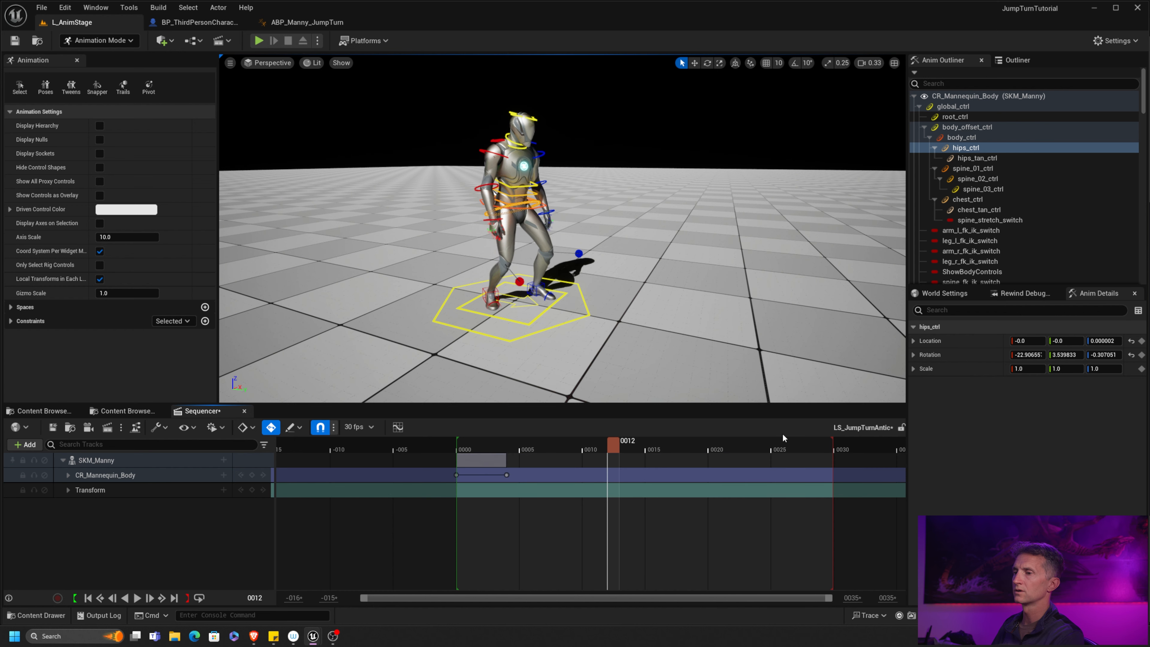
# End the playback range at frame 10 and move the crouch pose keys from frame 4 to frame 10.
pyautogui.moveTo(606, 444)
pyautogui.mouseDown()
pyautogui.moveTo(465, 441)
pyautogui.moveTo(587, 446)
pyautogui.mouseUp()
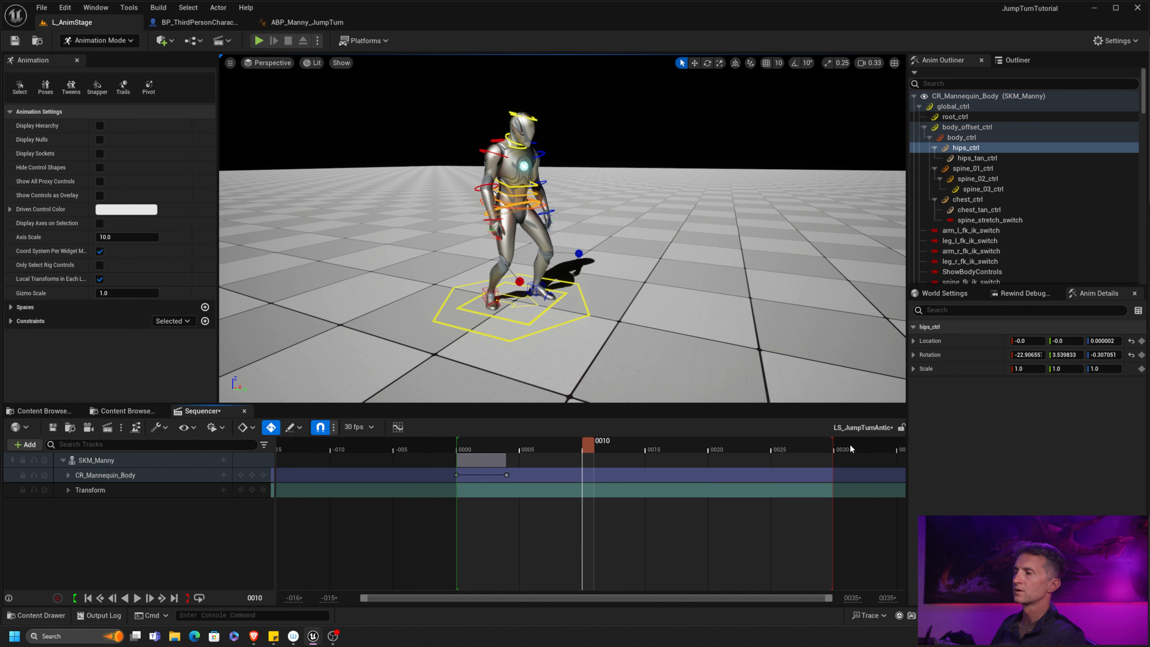
pyautogui.moveTo(834, 444); pyautogui.dragTo(583, 445)
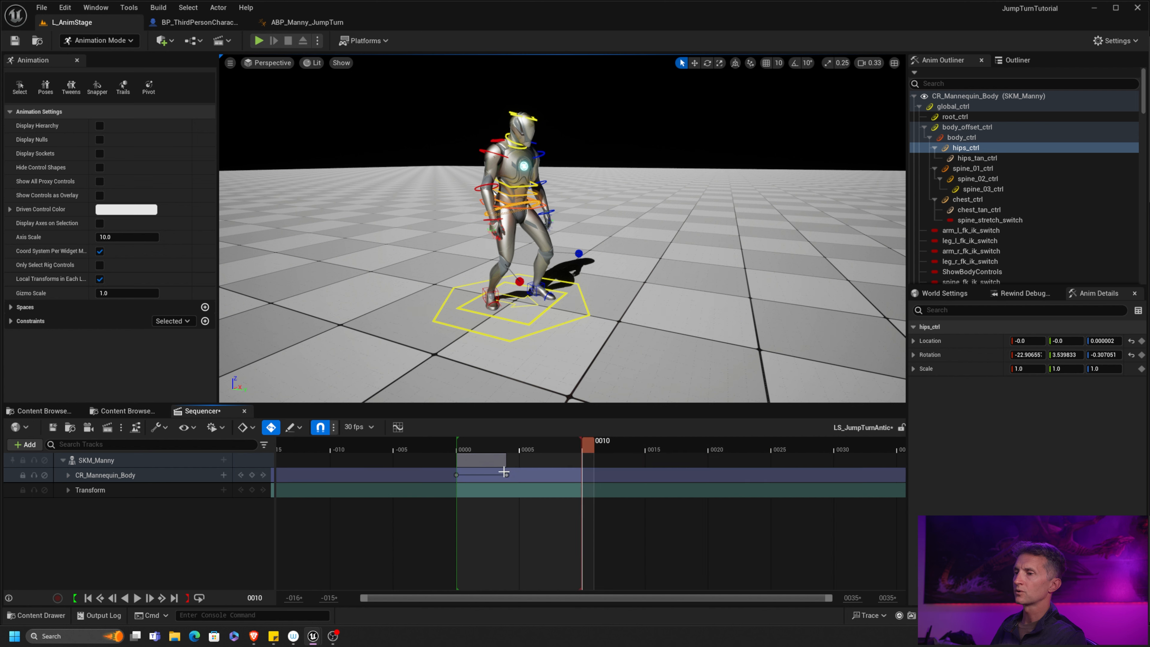
pyautogui.moveTo(504, 472); pyautogui.dragTo(554, 455)
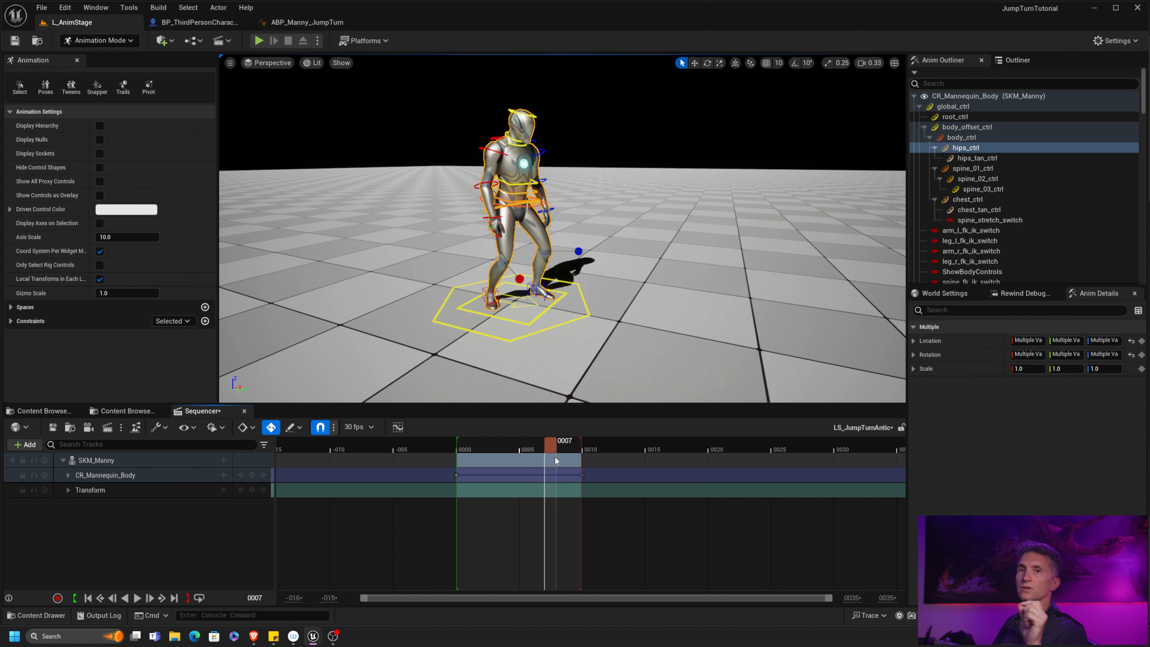
pyautogui.moveTo(554, 456)
pyautogui.mouseDown()
pyautogui.moveTo(462, 454)
pyautogui.moveTo(575, 449)
pyautogui.mouseUp()
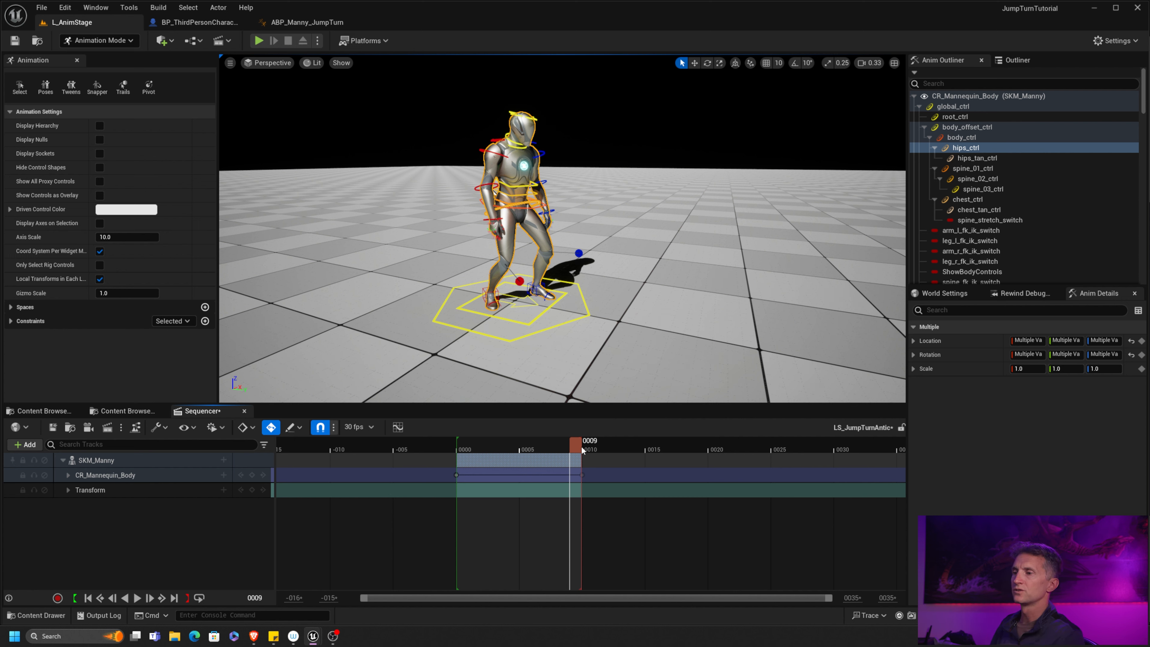
pyautogui.moveTo(581, 446)
pyautogui.mouseDown()
pyautogui.moveTo(593, 446)
pyautogui.moveTo(492, 446)
pyautogui.moveTo(611, 456)
pyautogui.moveTo(455, 446)
pyautogui.moveTo(593, 449)
pyautogui.mouseUp()
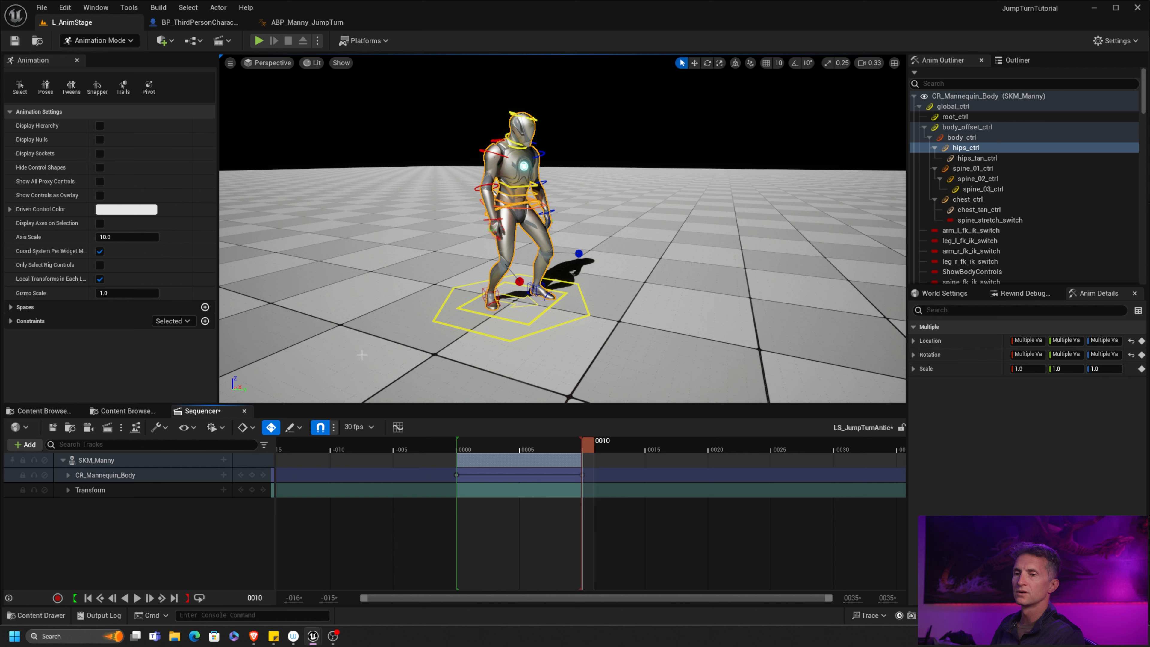
# Set the end of the sequence's timeline view range to frame 11.
pyautogui.click(890, 599)
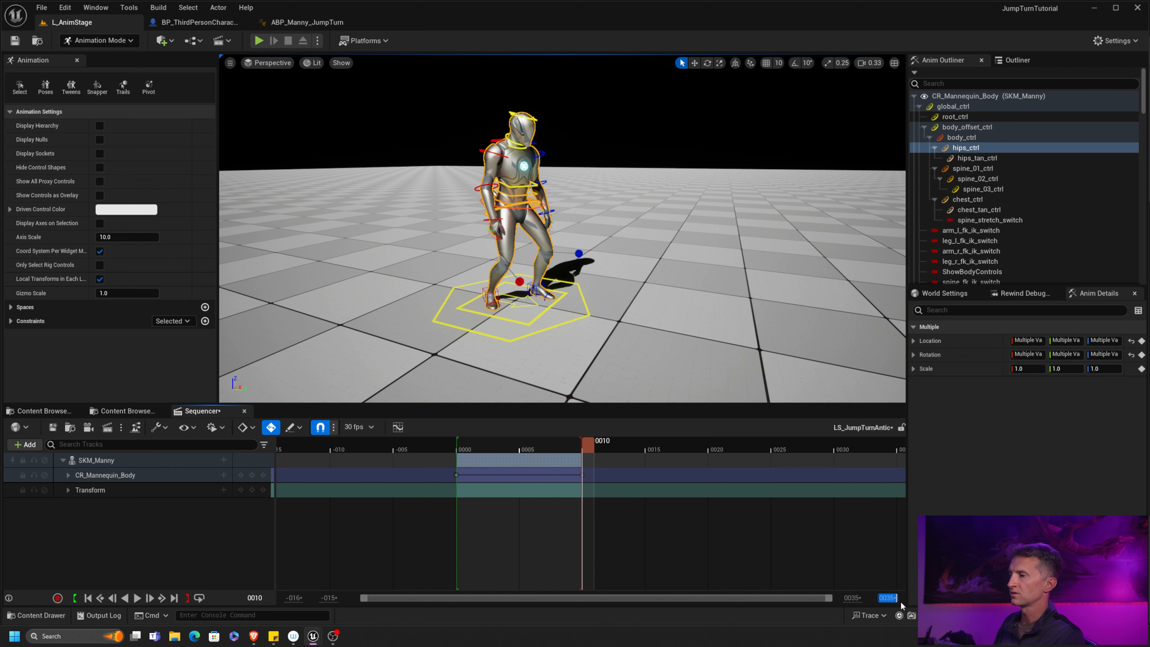
pyautogui.write('11')
pyautogui.press('Return')
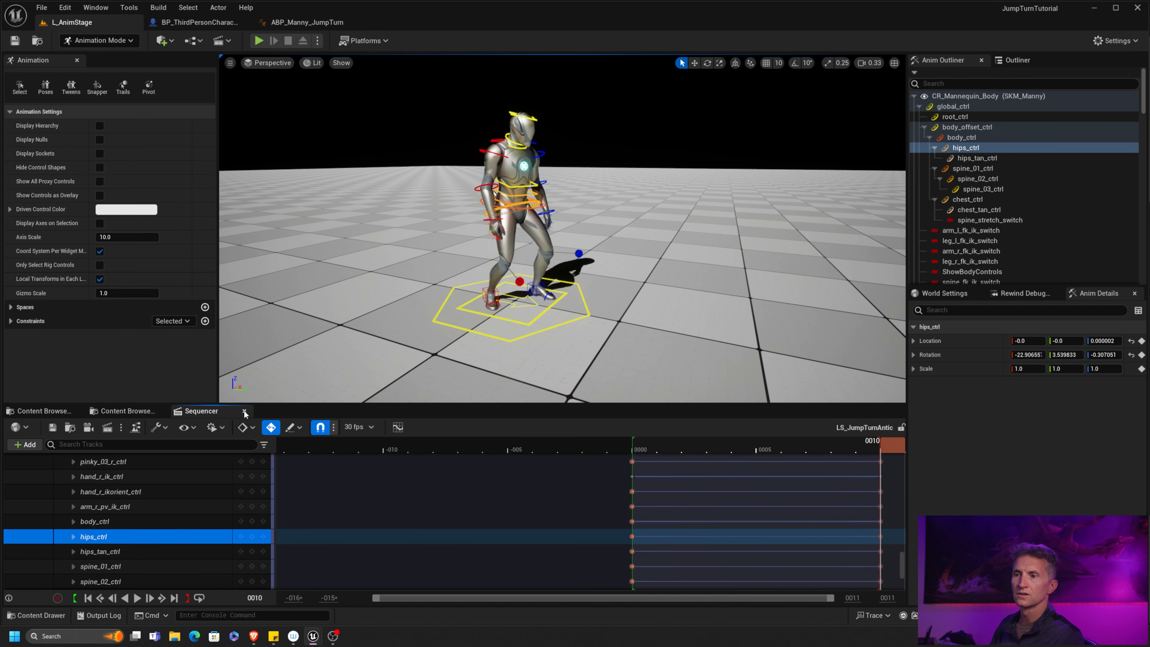
# Close the second Content Browser, keeping the one that shows the Maps folder.
pyautogui.click(64, 412)
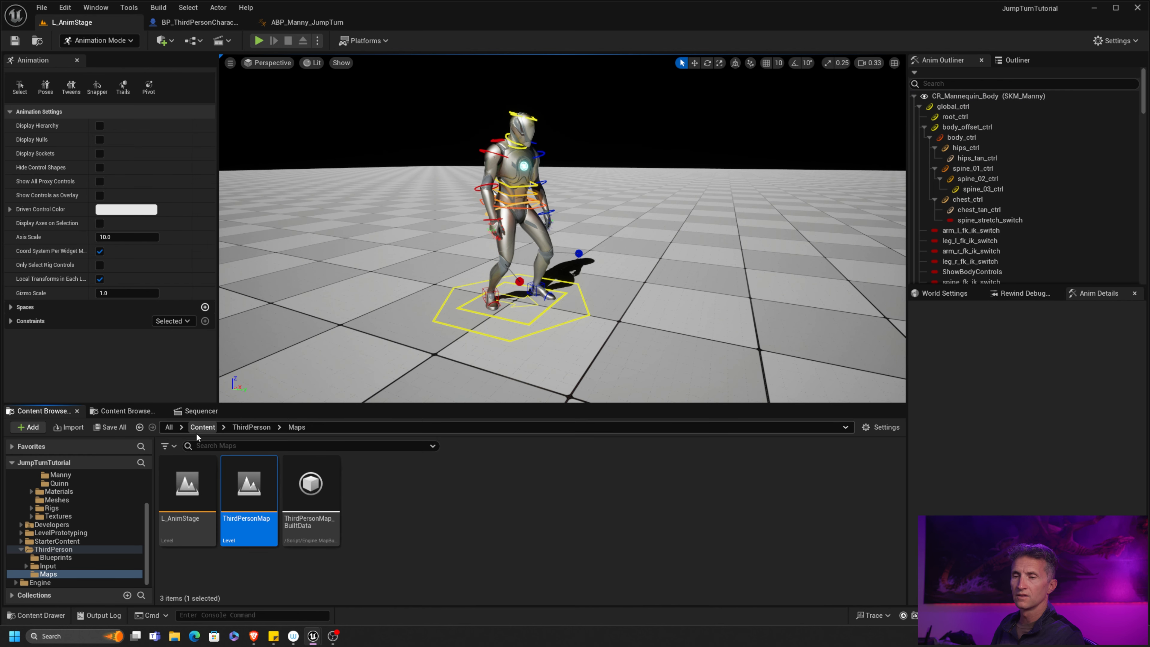
pyautogui.click(132, 410)
pyautogui.click(160, 411)
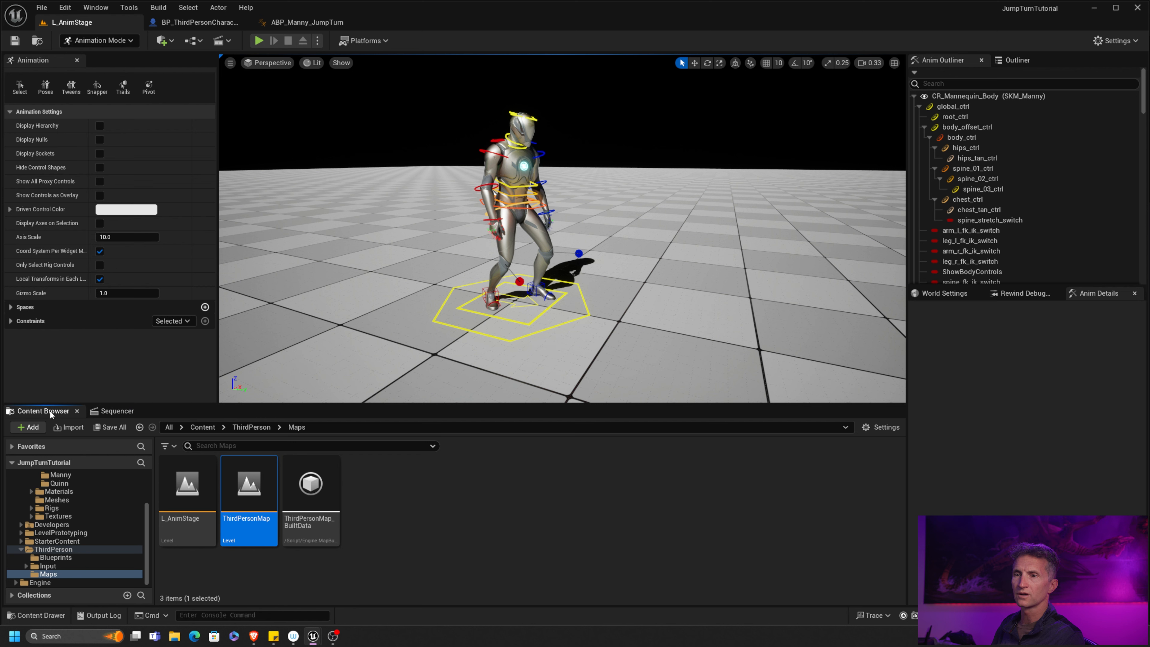
# Open AS_JumpTurnAntic from the Manny animations folder, check its playback and close it again.
pyautogui.scroll(3, 77, 526)
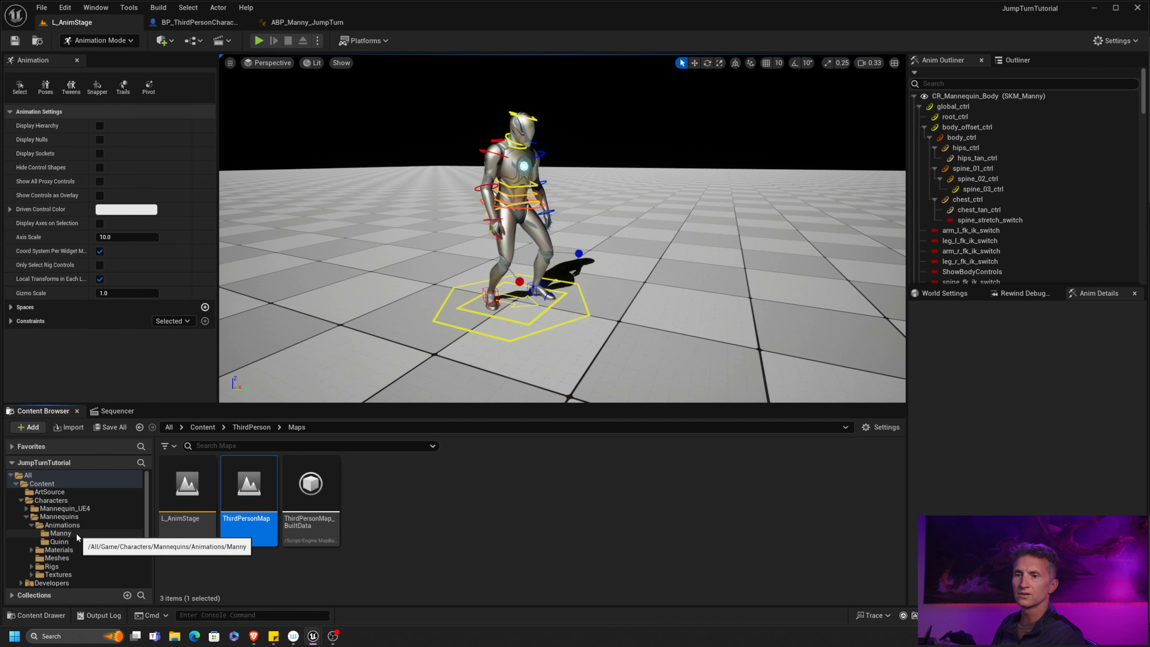
pyautogui.click(83, 524)
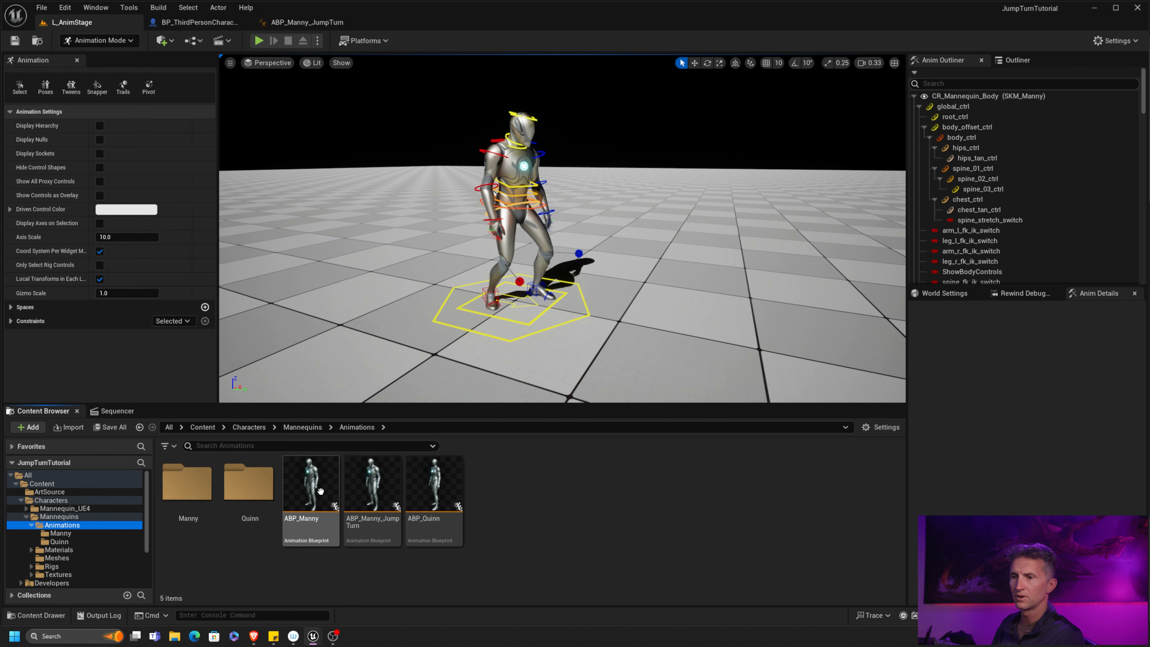
pyautogui.doubleClick(206, 493)
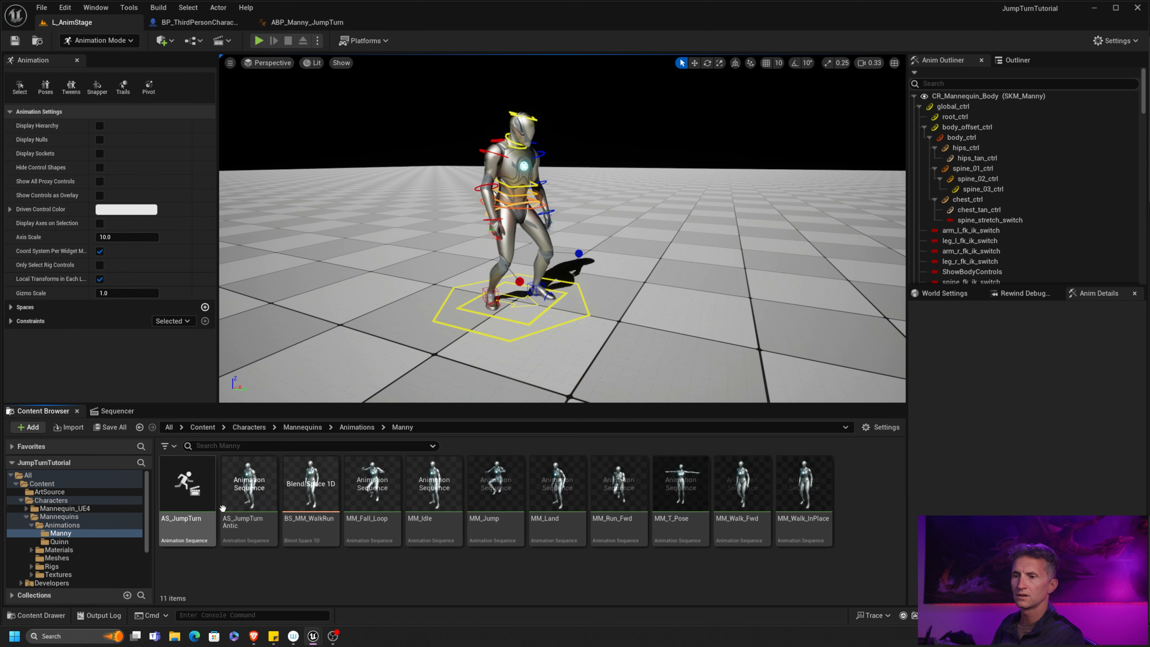
pyautogui.doubleClick(256, 488)
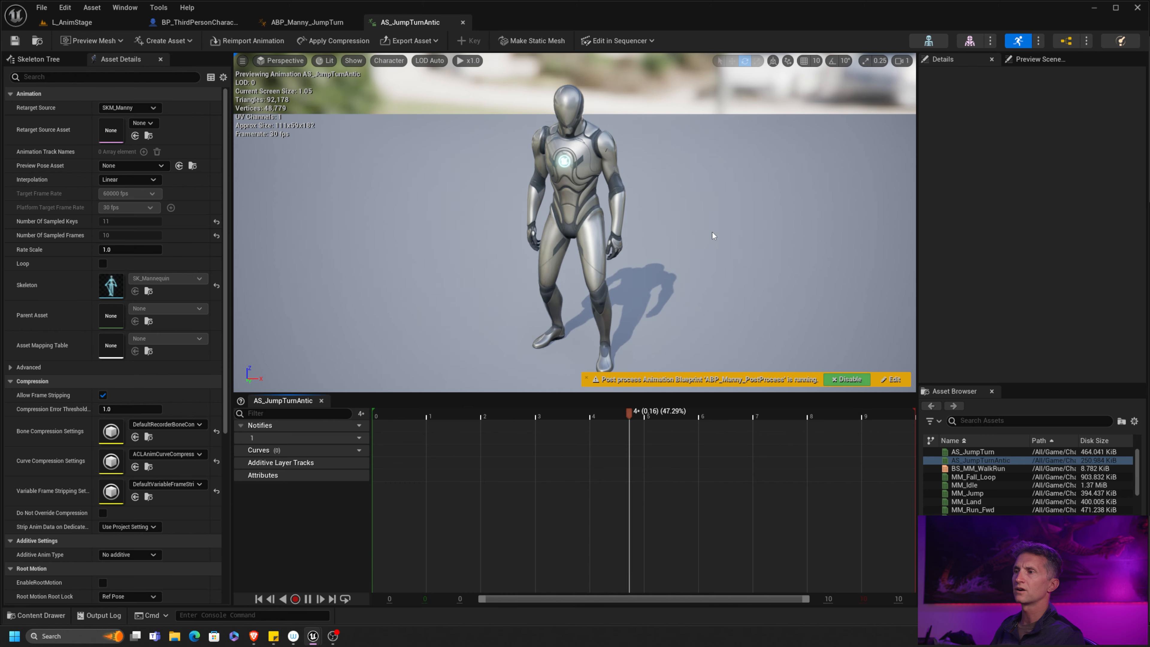
pyautogui.click(463, 22)
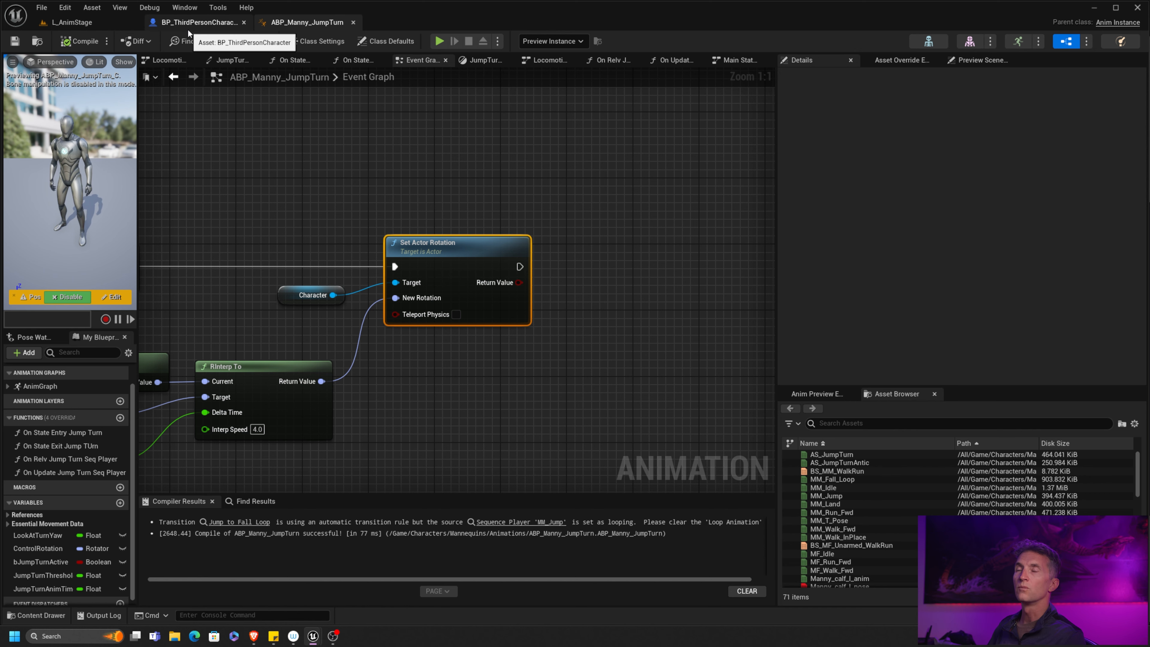
# Return to the L_AnimStage level and close the LS_JumpTurnAntic sequence.
pyautogui.click(204, 25)
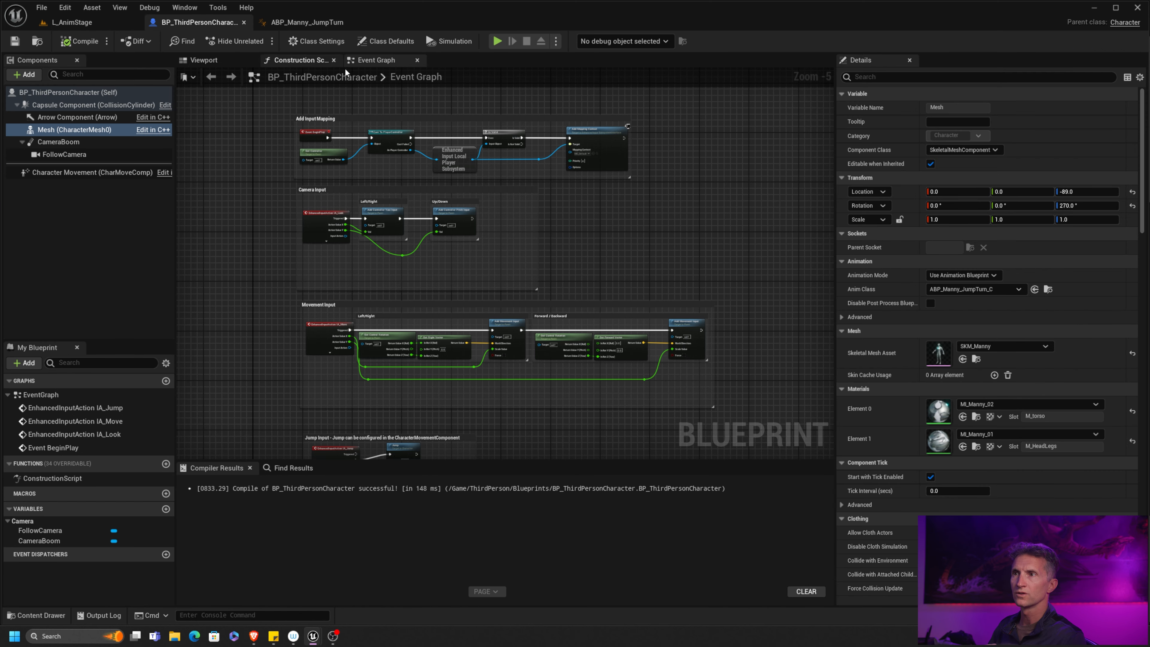
pyautogui.click(91, 23)
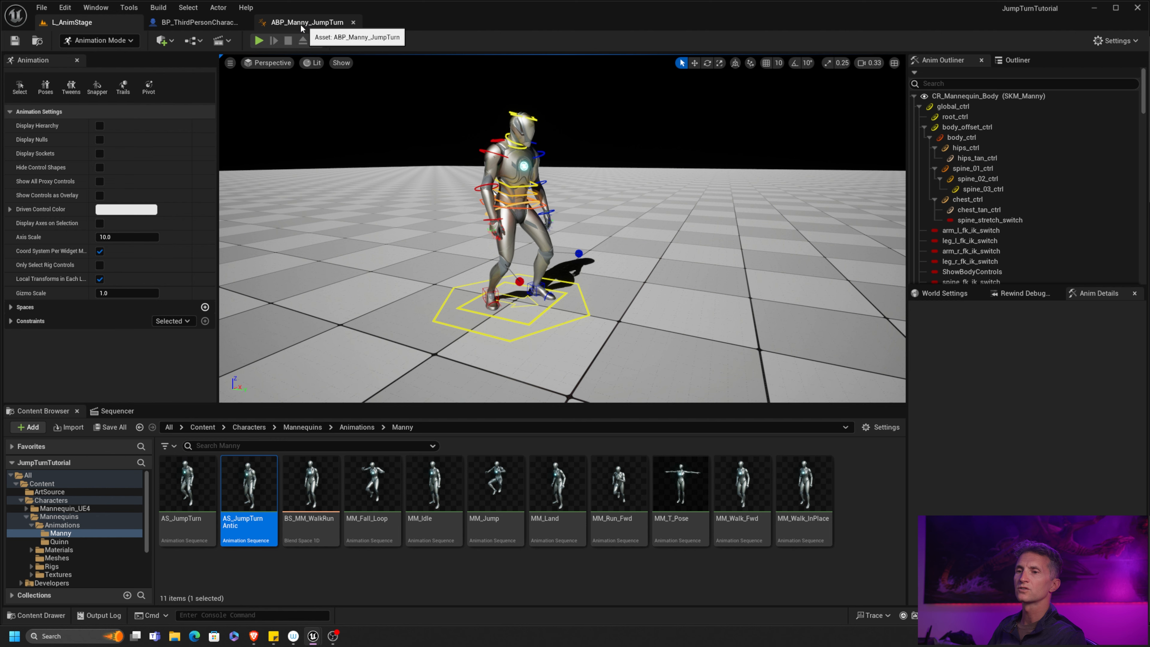
pyautogui.click(151, 411)
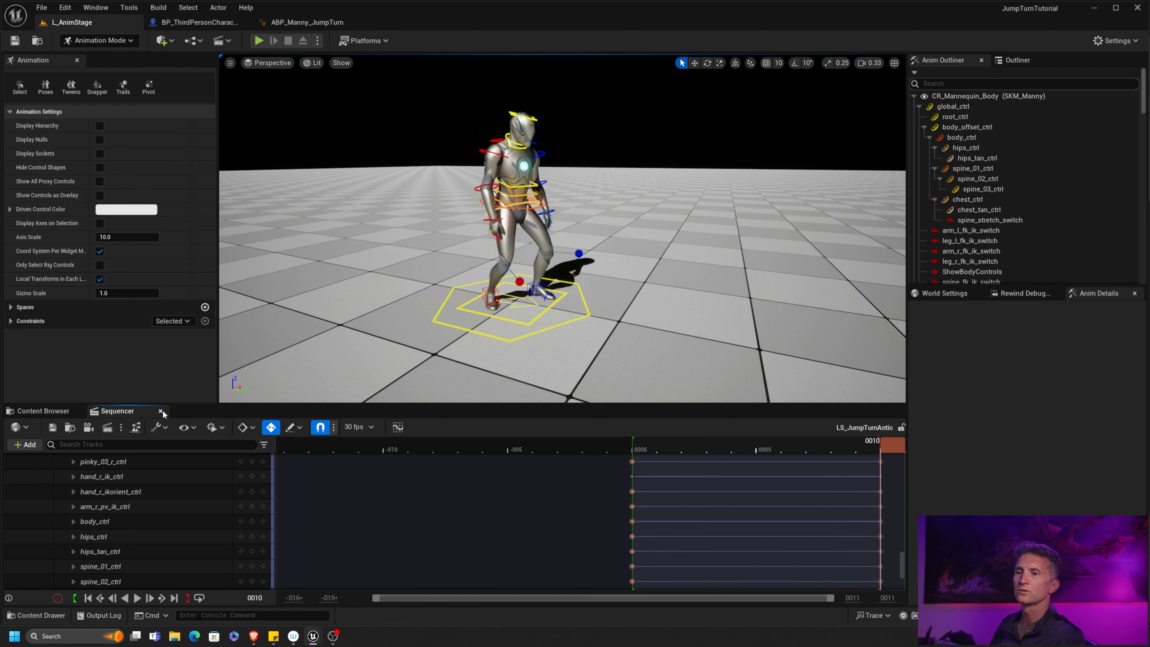
pyautogui.click(161, 411)
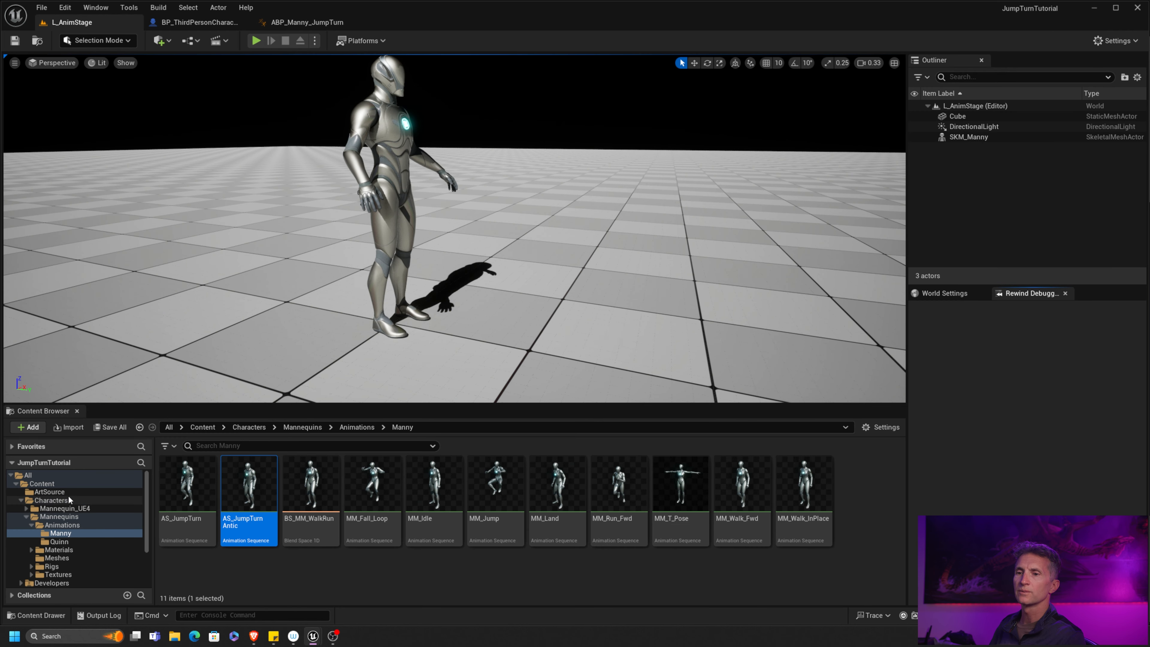
# Open LS_JumpTurn from the ArtSource folder, scrub through its anticipation up to frame 5 and close the sequence.
pyautogui.click(55, 492)
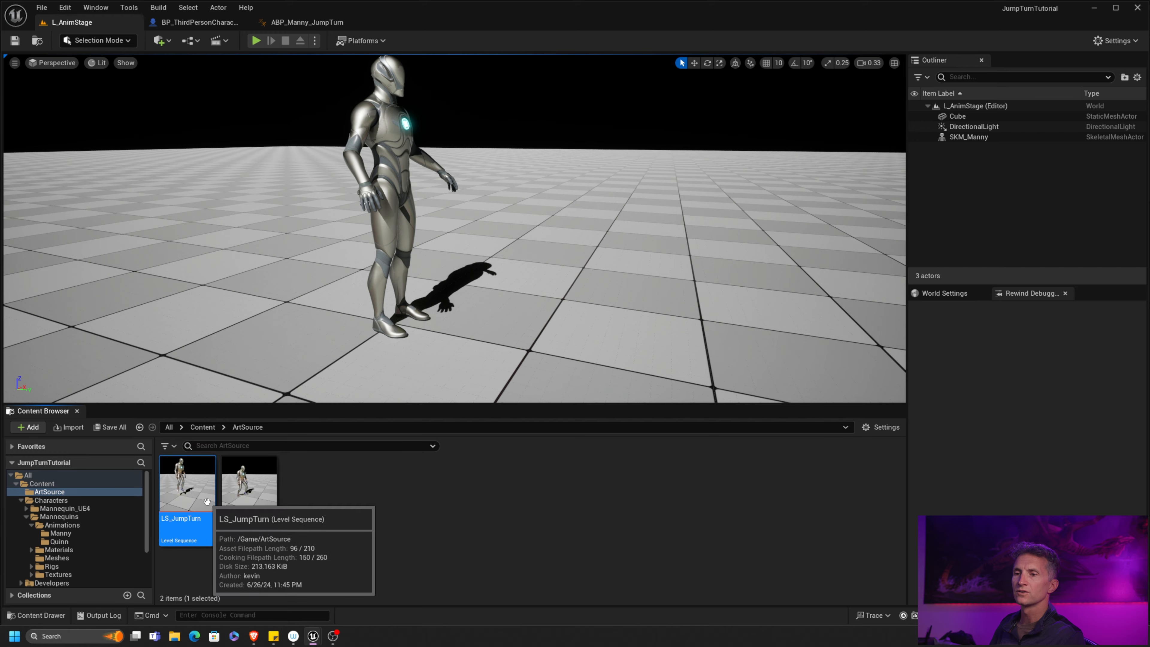
pyautogui.doubleClick(187, 485)
pyautogui.moveTo(462, 442)
pyautogui.mouseDown()
pyautogui.moveTo(783, 451)
pyautogui.moveTo(476, 430)
pyautogui.mouseUp()
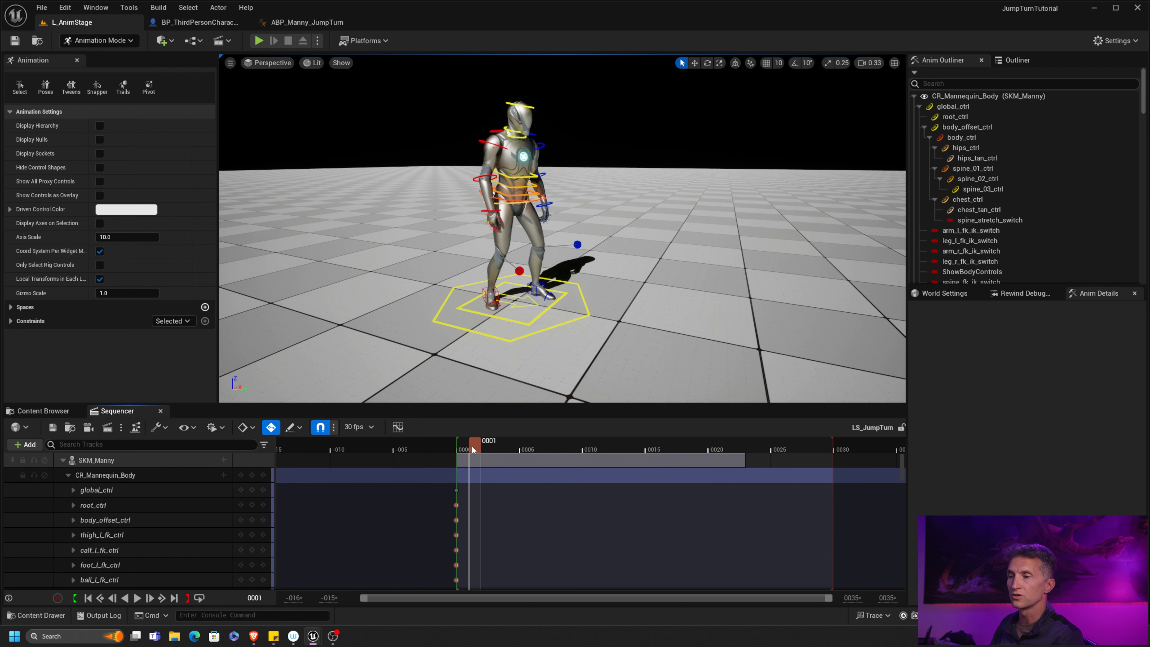
pyautogui.moveTo(472, 445); pyautogui.dragTo(528, 443)
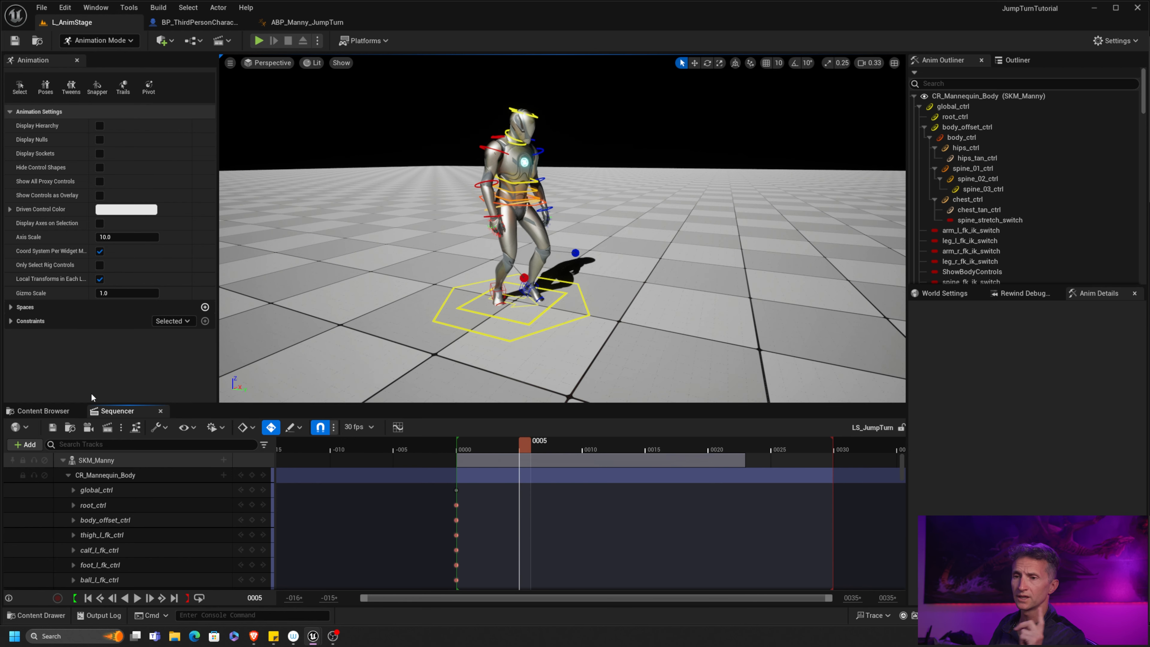
pyautogui.click(54, 411)
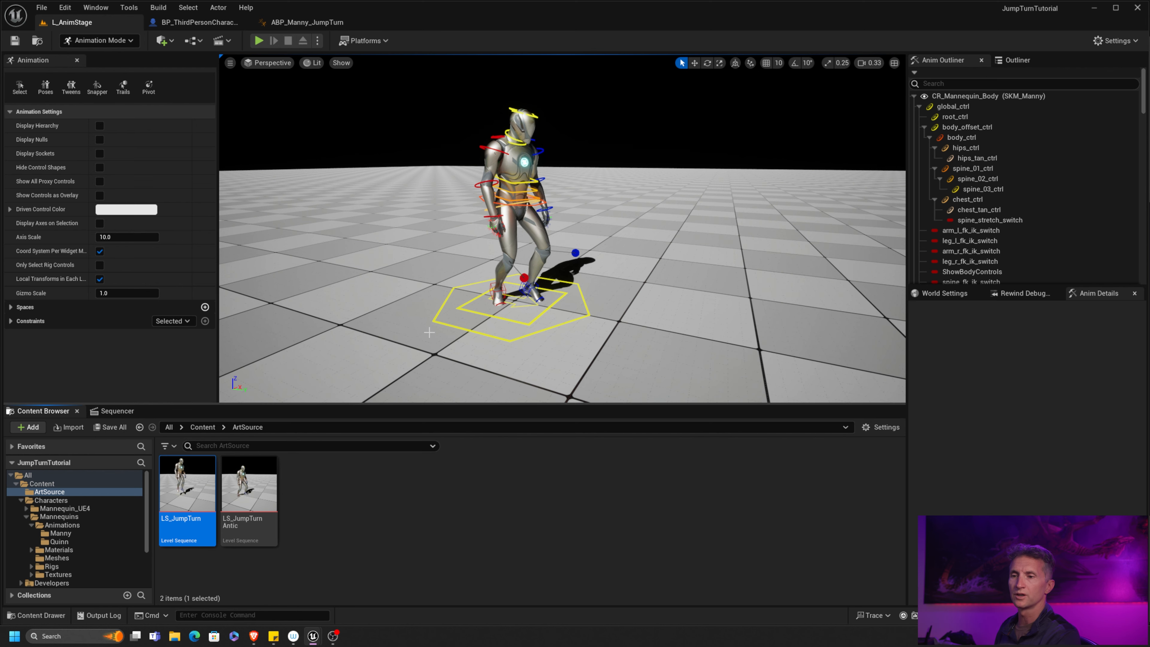
pyautogui.click(119, 411)
pyautogui.click(160, 411)
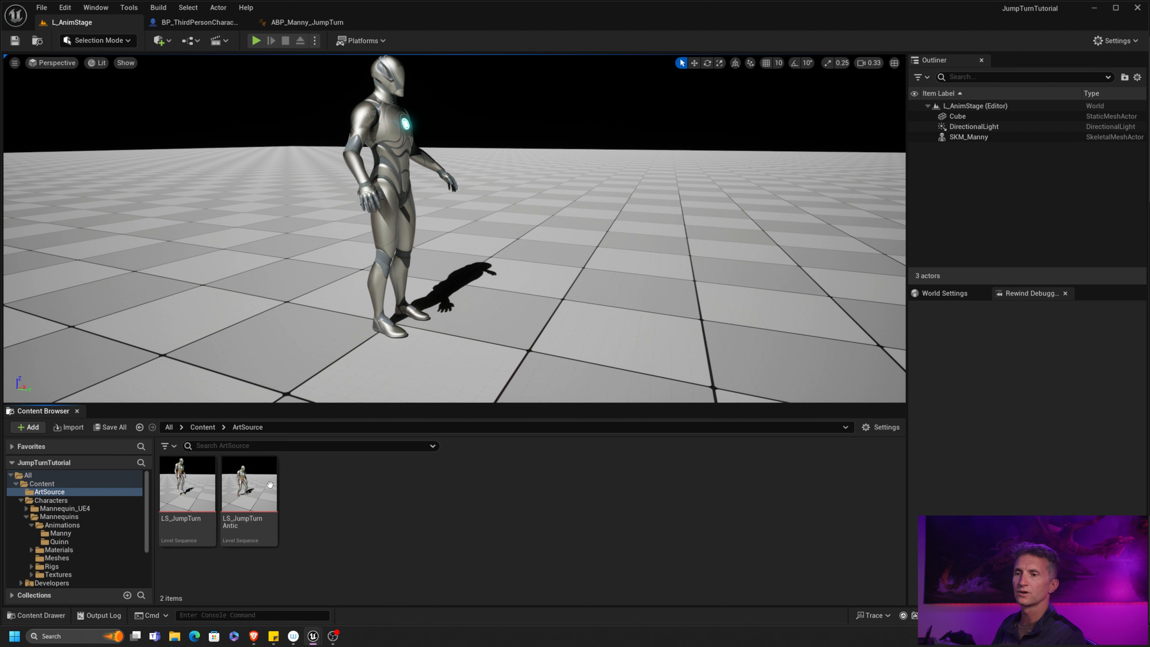
# Duplicate the LS_JumpTurn level sequence in ArtSource and name the copy LS_JumpTurnOnly.
pyautogui.click(187, 480)
pyautogui.hotkey('ctrl', 'd')
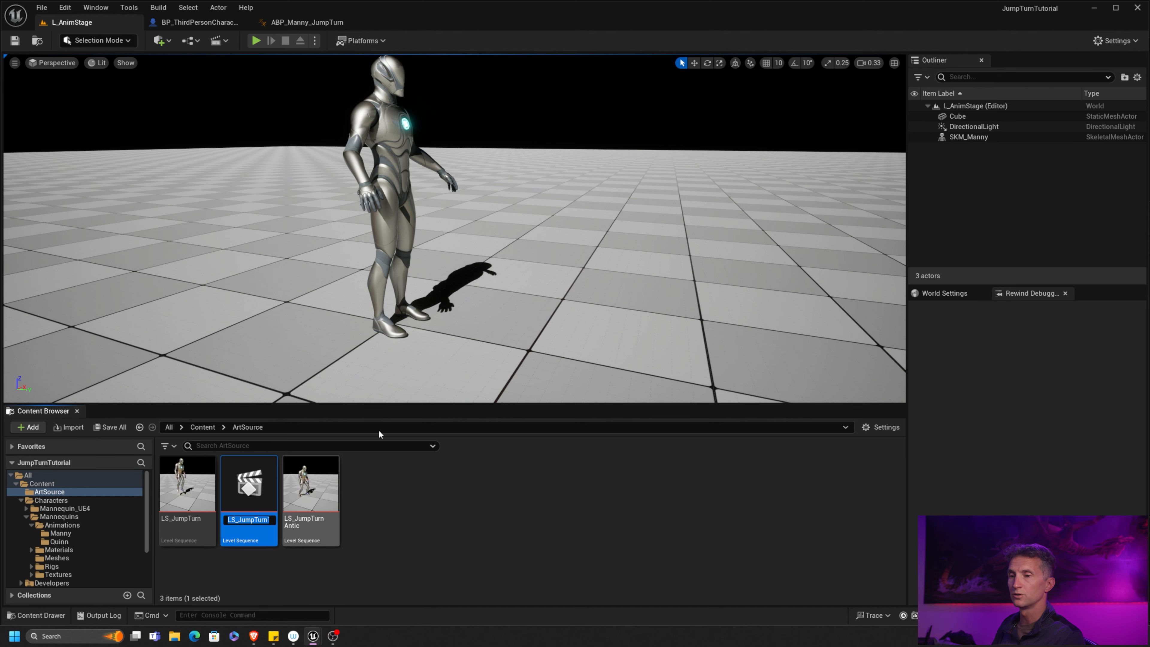
pyautogui.press('End')
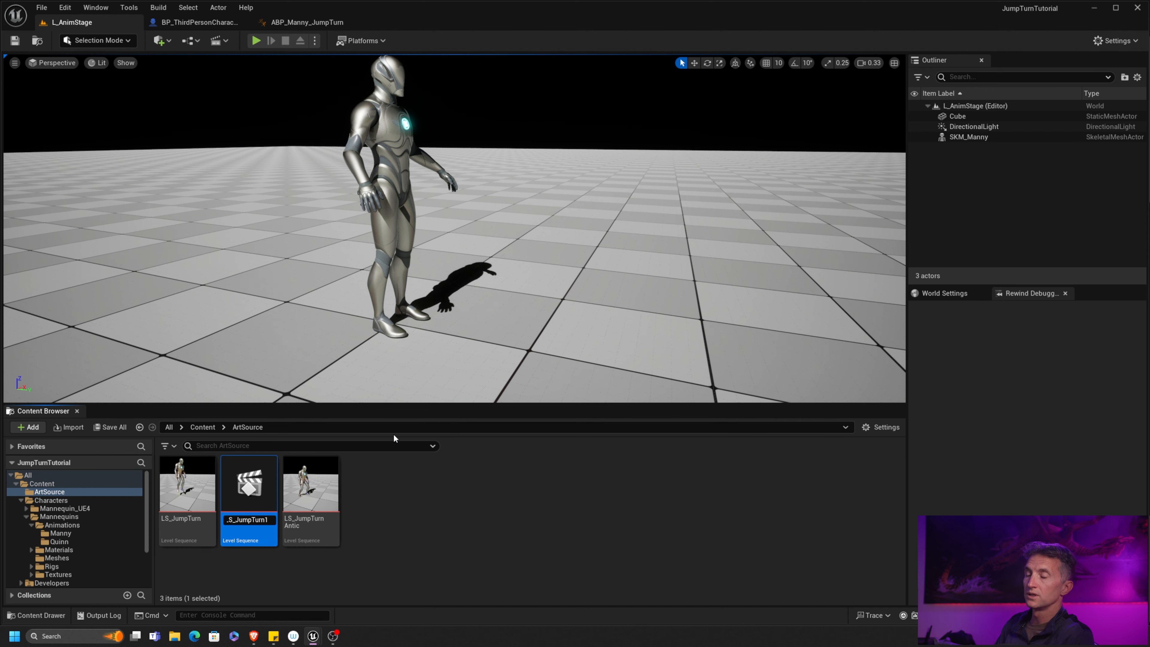
pyautogui.press('BackSpace')
pyautogui.write('Only')
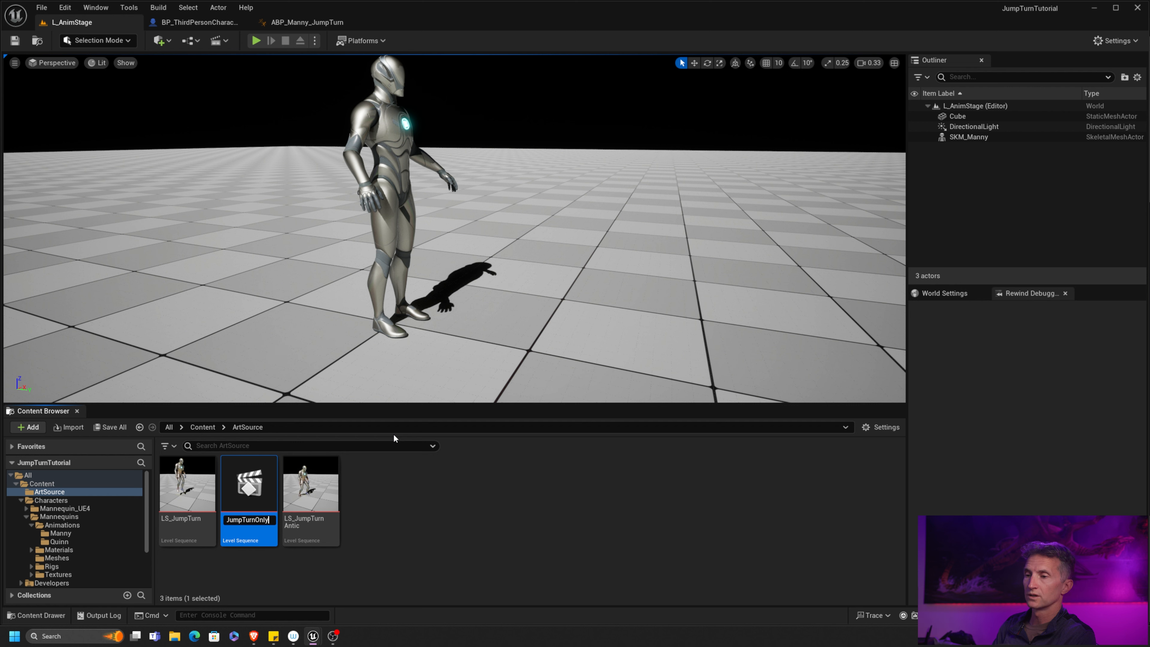
pyautogui.press('BackSpace')
pyautogui.press('BackSpace')
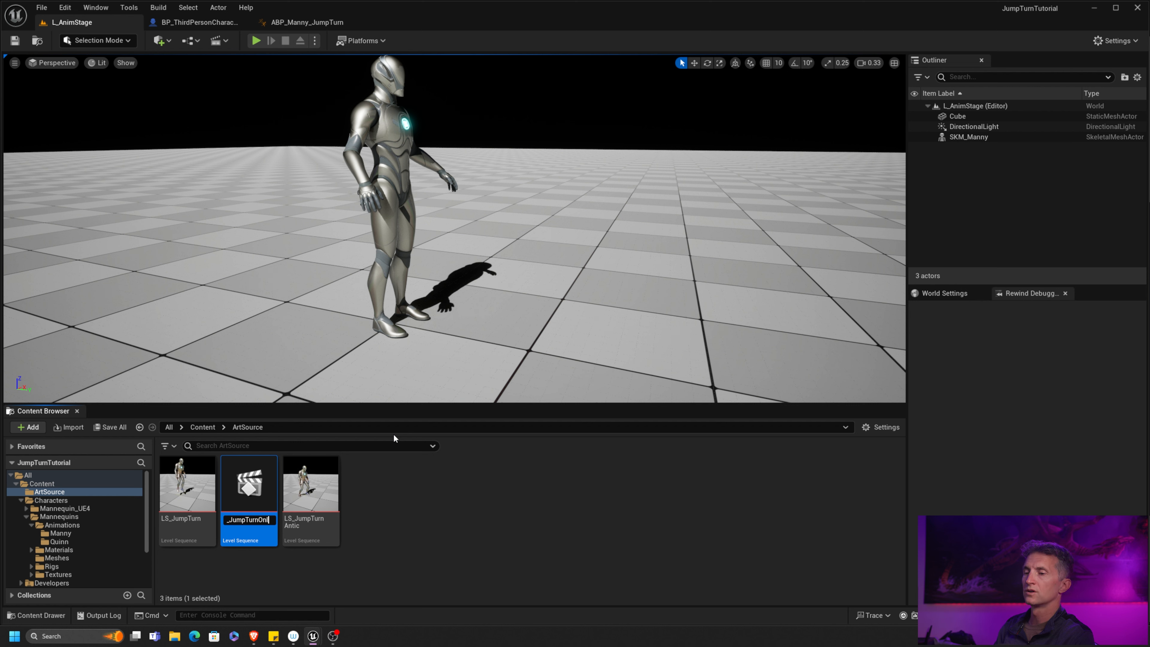
pyautogui.write('ly')
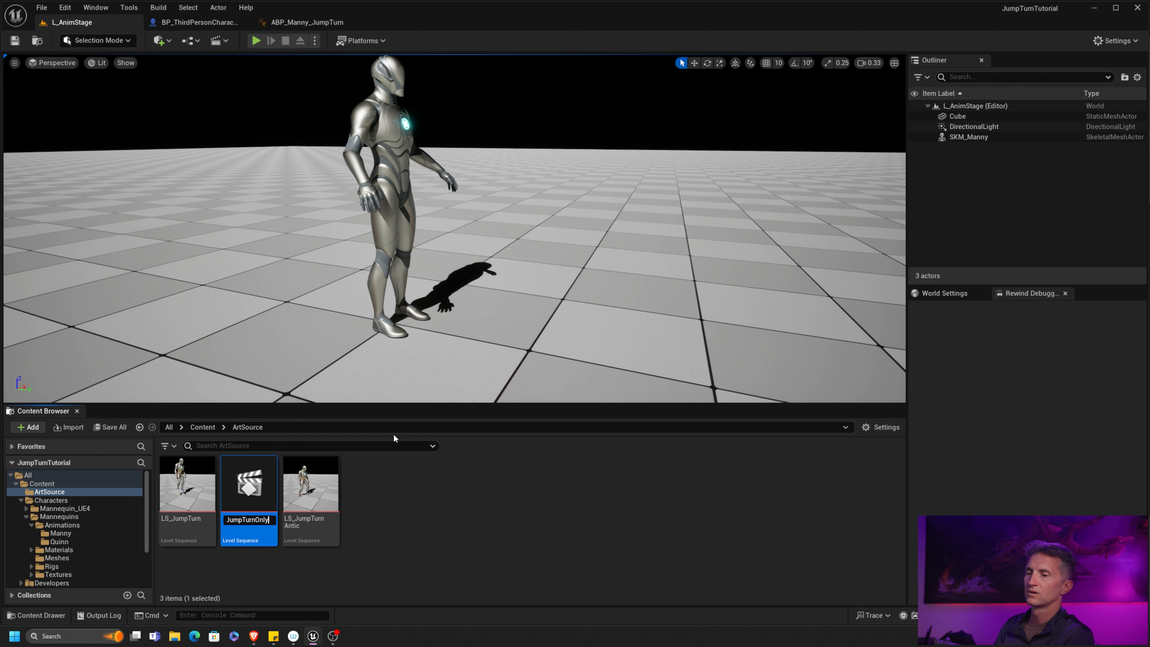
pyautogui.press('Return')
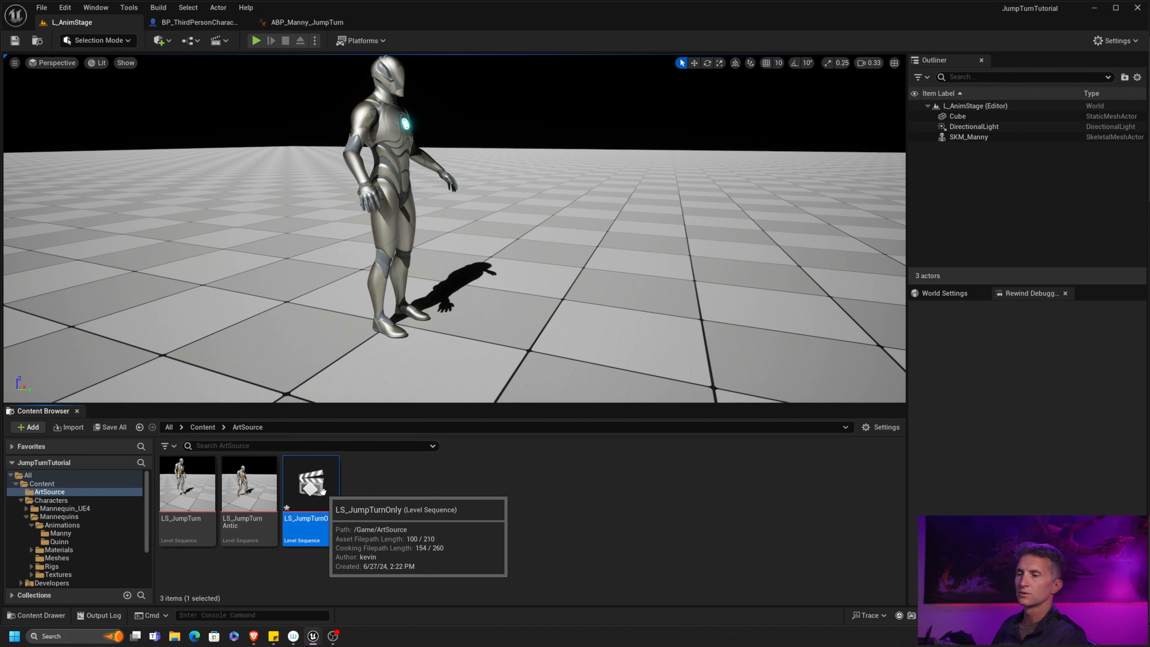
# Open LS_JumpTurnOnly and create a linked animation sequence for SKM_Manny, named AS_JumpTurnOnly, in the Animations/Manny folder.
pyautogui.doubleClick(312, 484)
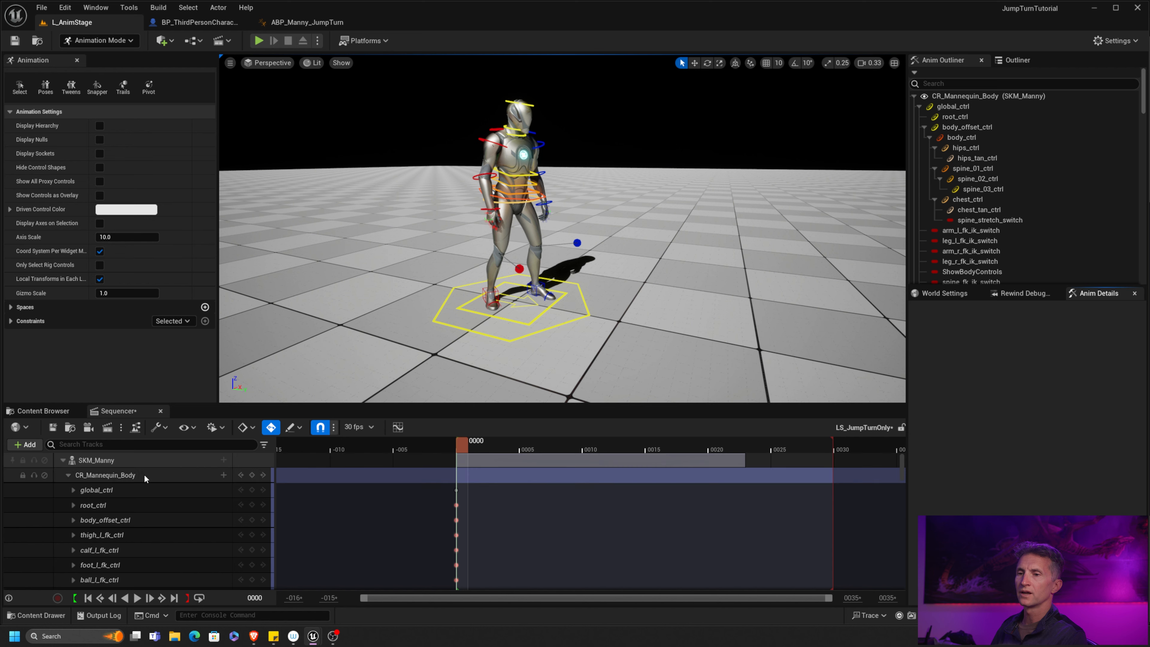
pyautogui.rightClick(174, 459)
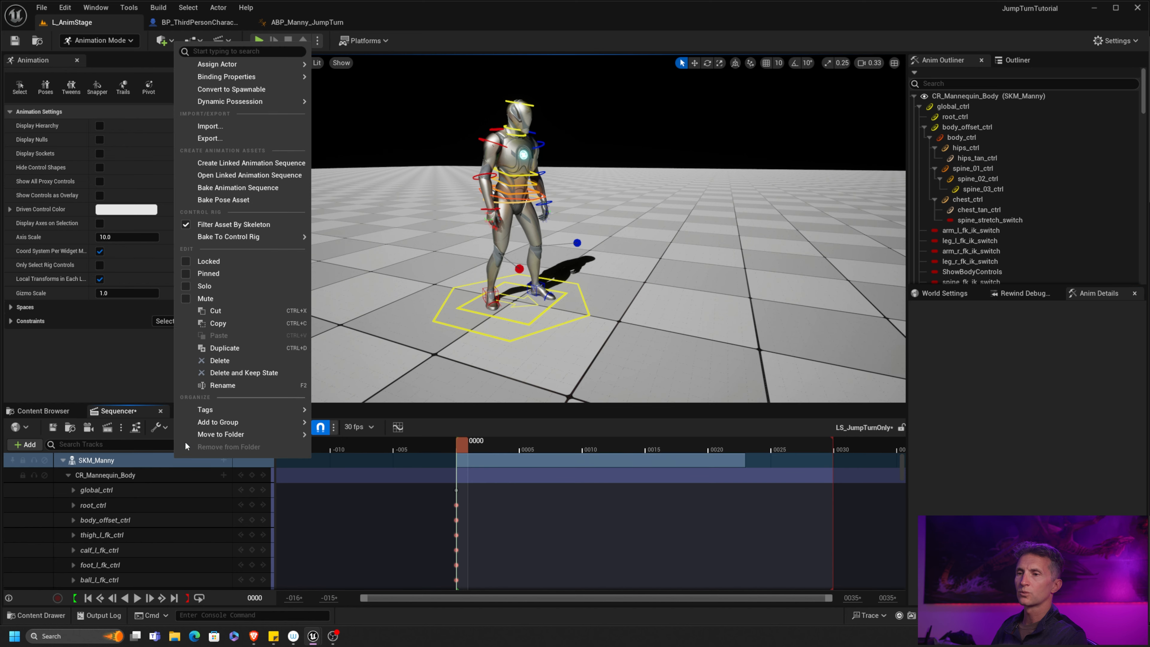
pyautogui.click(269, 164)
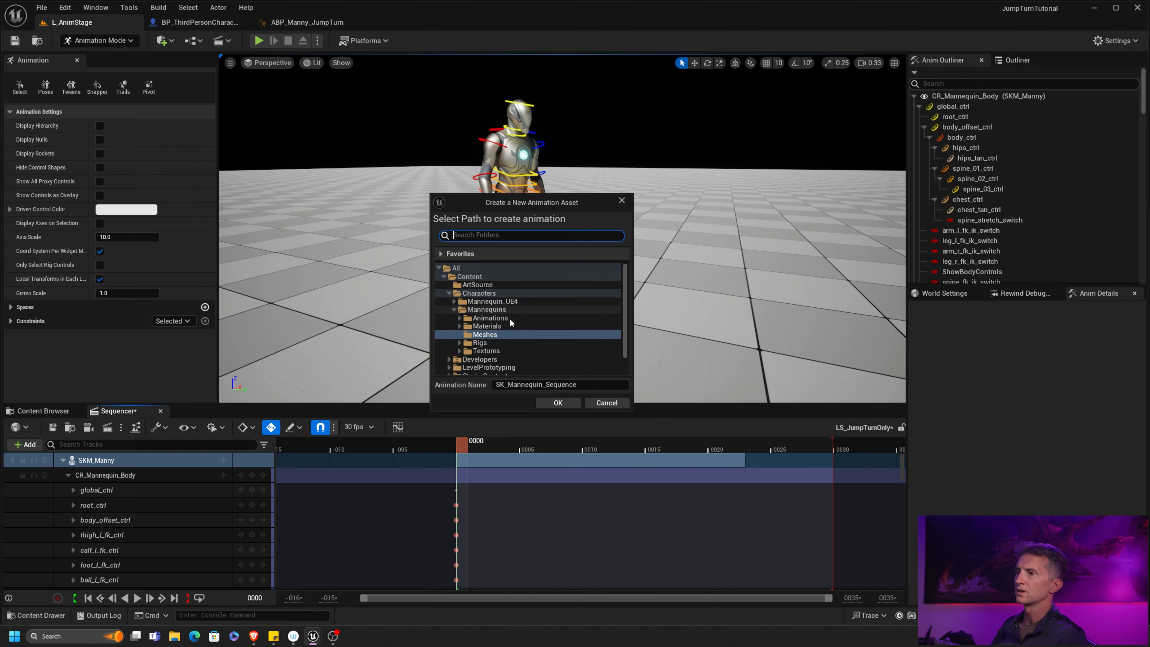
pyautogui.click(460, 318)
pyautogui.click(488, 326)
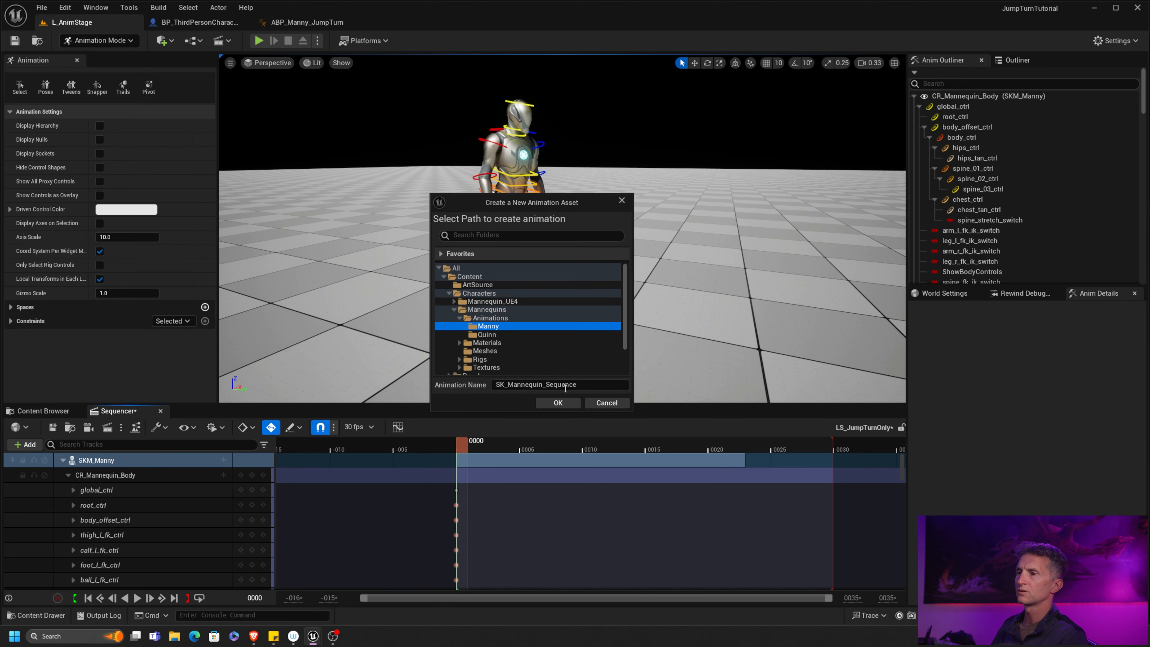
pyautogui.click(543, 385)
pyautogui.write('AS')
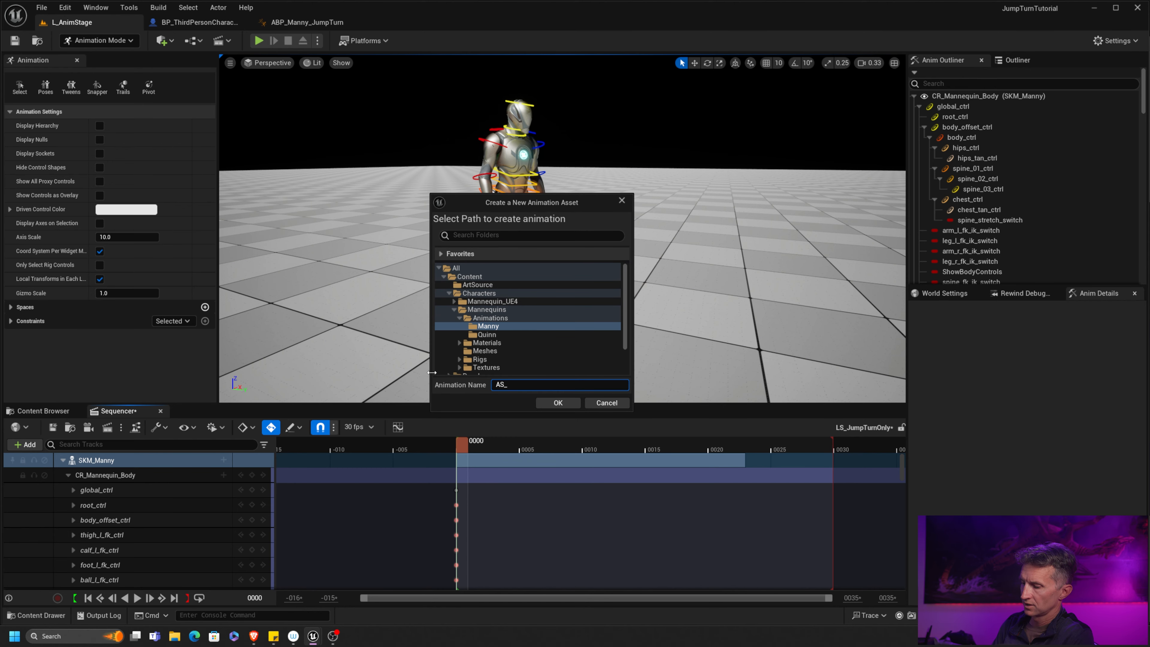
pyautogui.write('_JumpTurnOnl')
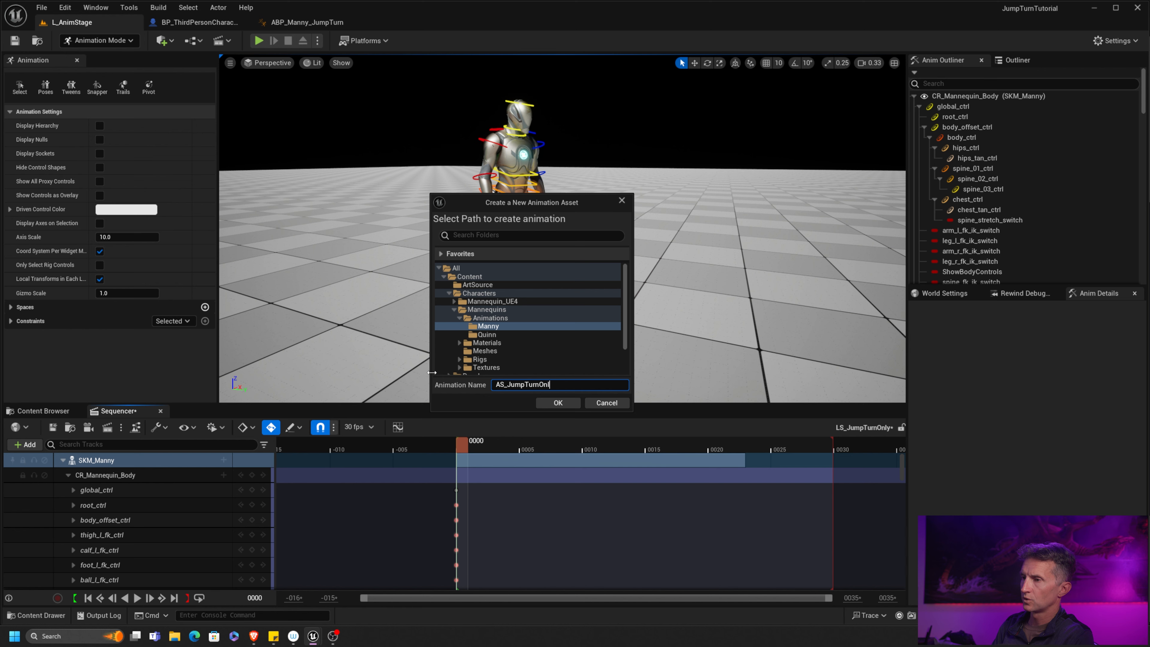
pyautogui.write('y')
pyautogui.click(558, 402)
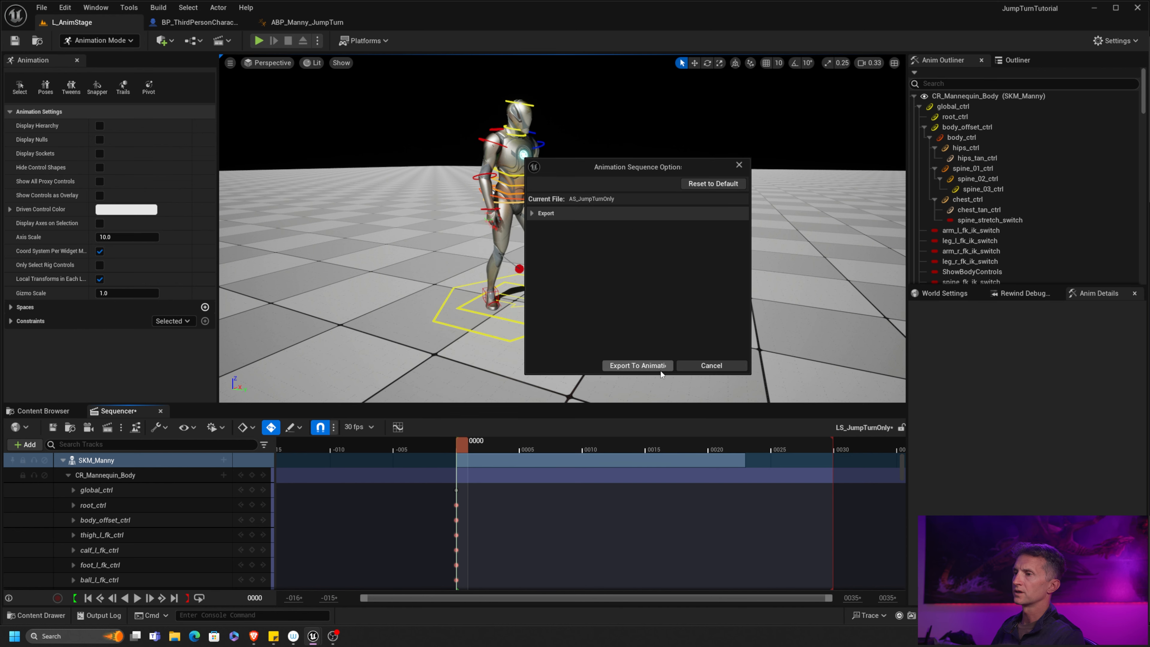
pyautogui.click(659, 368)
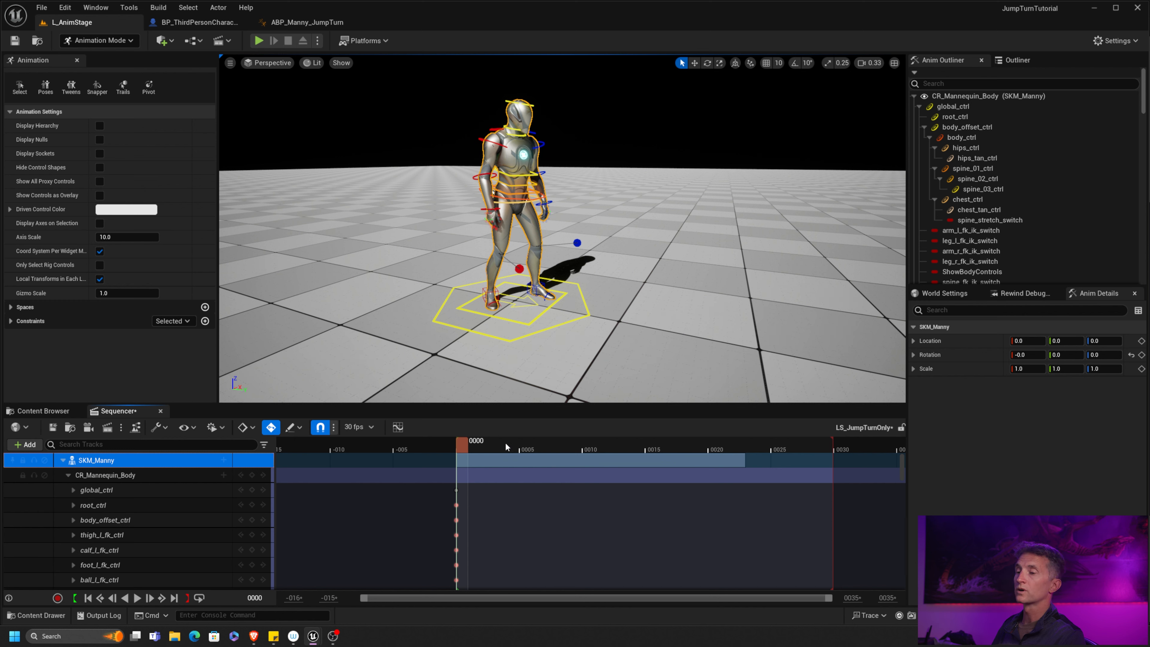
# Move the playhead to the crouch pose at frame 4, save LS_JumpTurnOnly and select the SKM_Manny track.
pyautogui.moveTo(465, 446)
pyautogui.mouseDown()
pyautogui.moveTo(523, 446)
pyautogui.moveTo(496, 448)
pyautogui.moveTo(512, 446)
pyautogui.mouseUp()
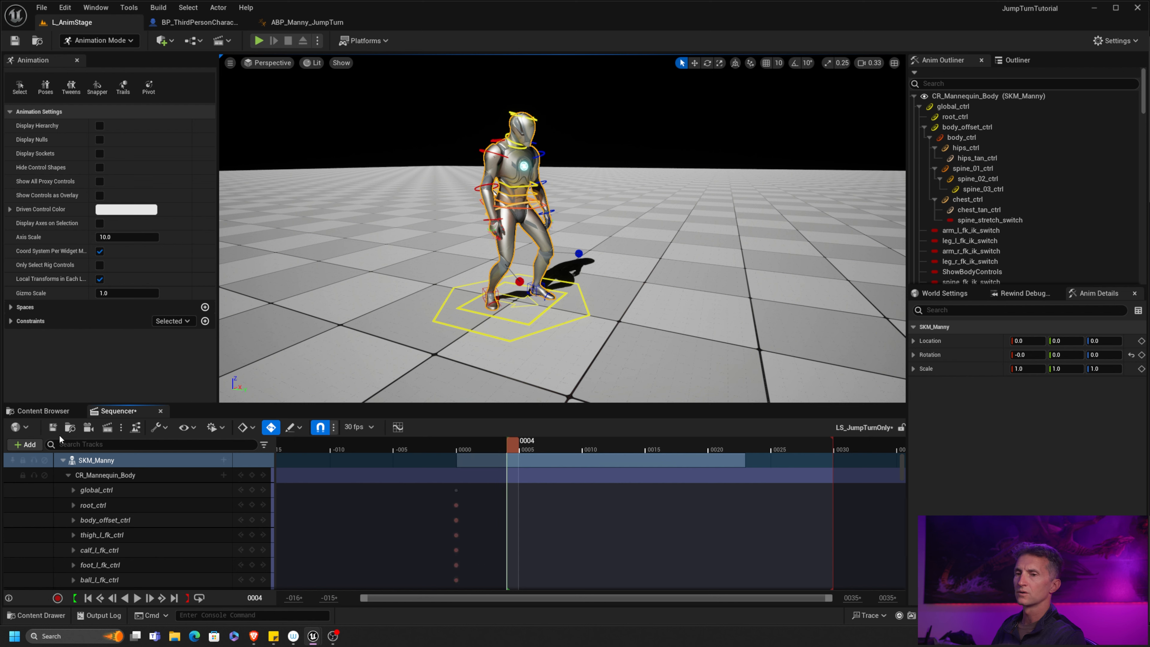
pyautogui.hotkey('ctrl', 's')
pyautogui.click(104, 460)
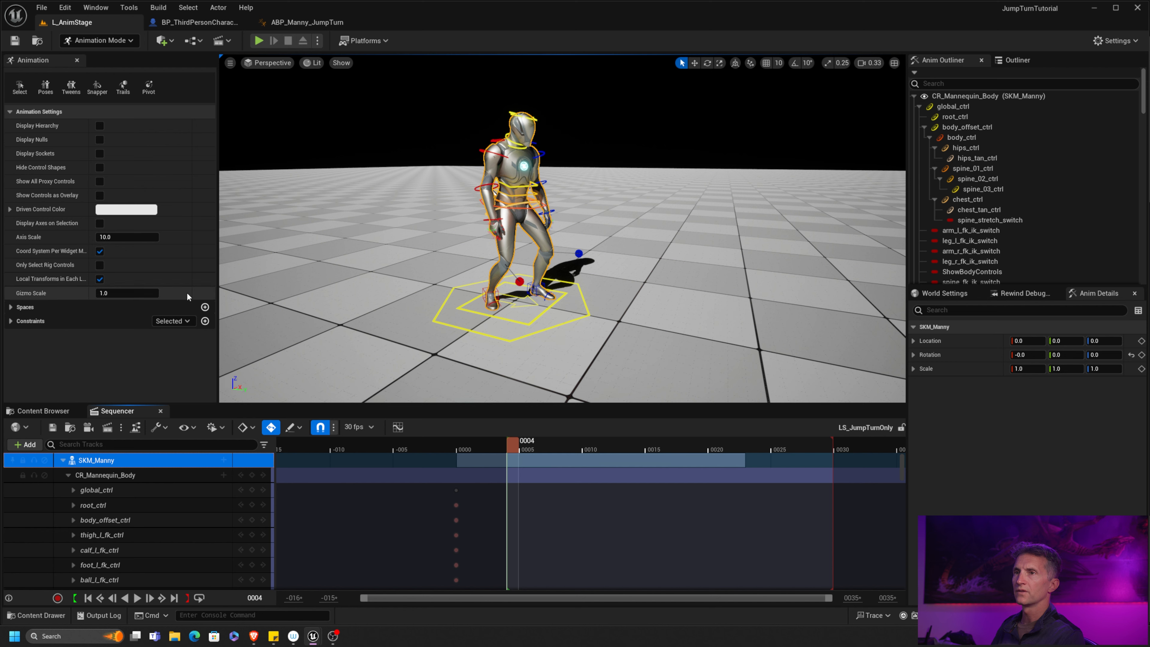
# Open AS_JumpTurn from the Manny animations folder, check its playback and landing curve, and return to the L_AnimStage level.
pyautogui.click(62, 411)
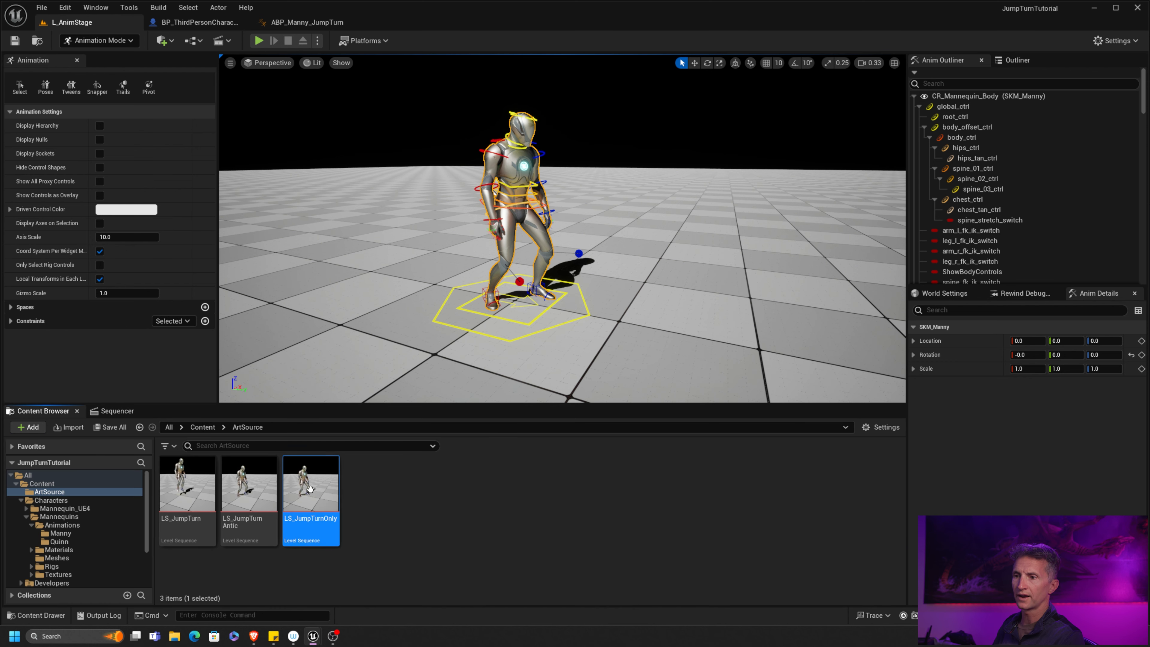
pyautogui.click(60, 533)
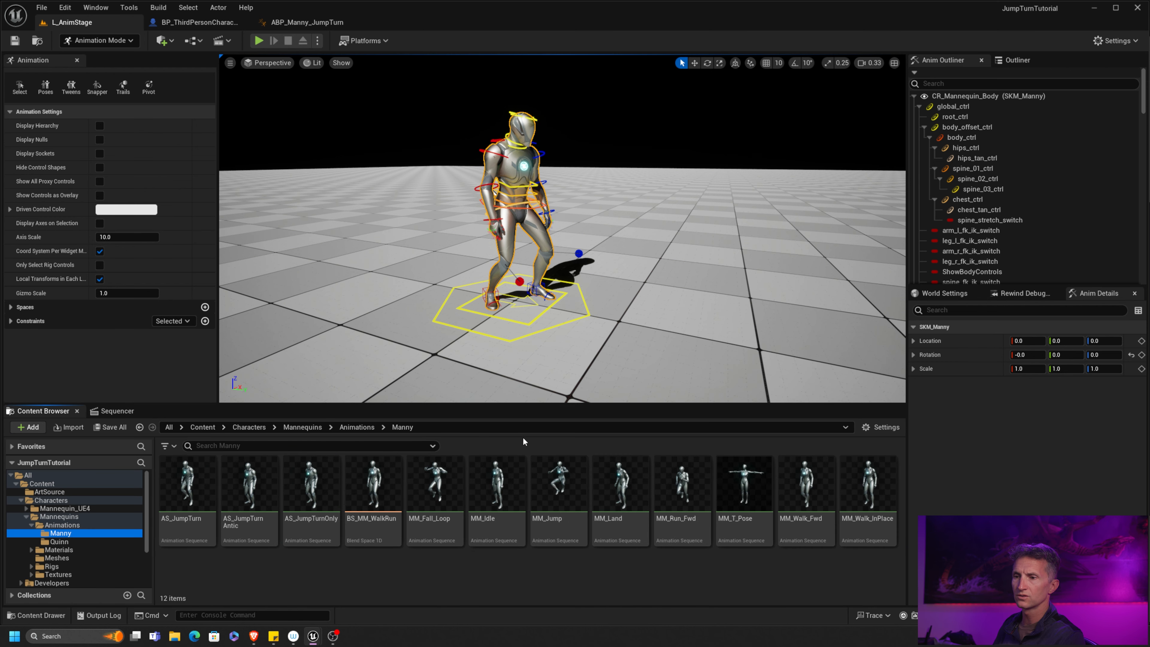
pyautogui.click(199, 489)
pyautogui.doubleClick(198, 488)
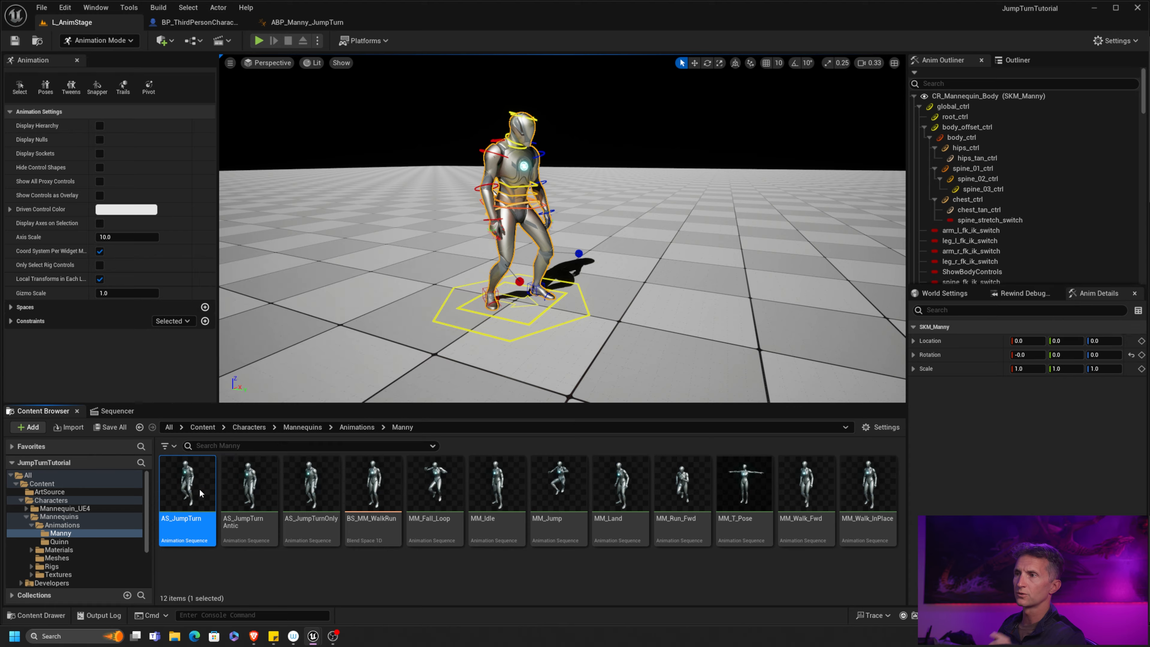
pyautogui.scroll(-5, 619, 269)
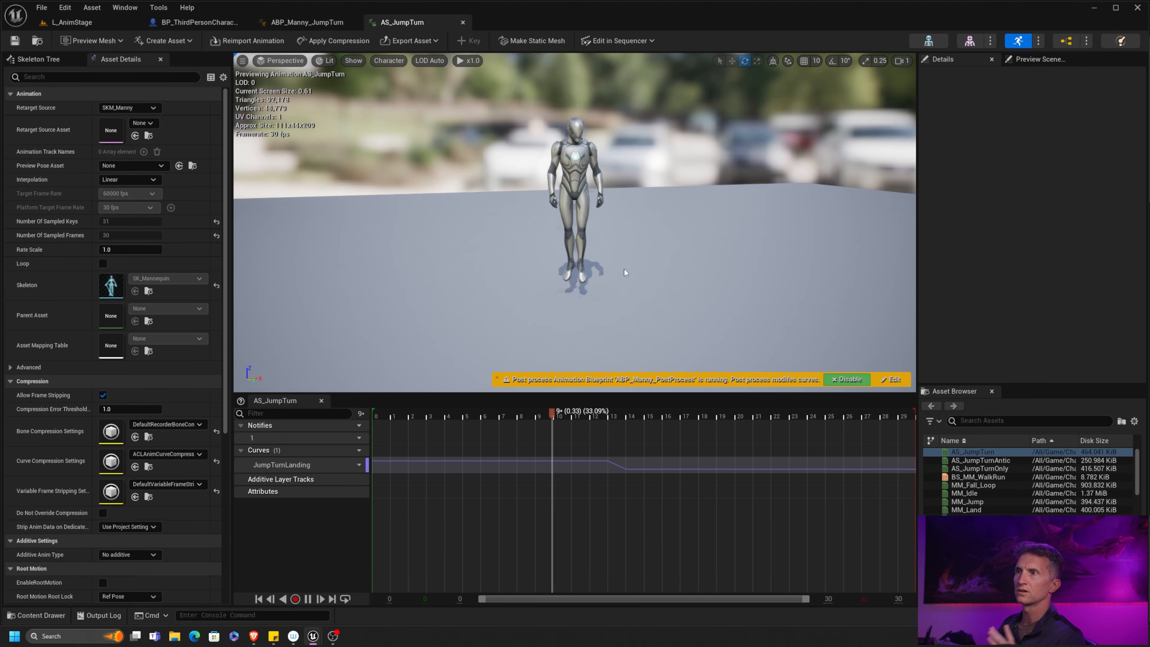
pyautogui.click(462, 22)
pyautogui.click(98, 26)
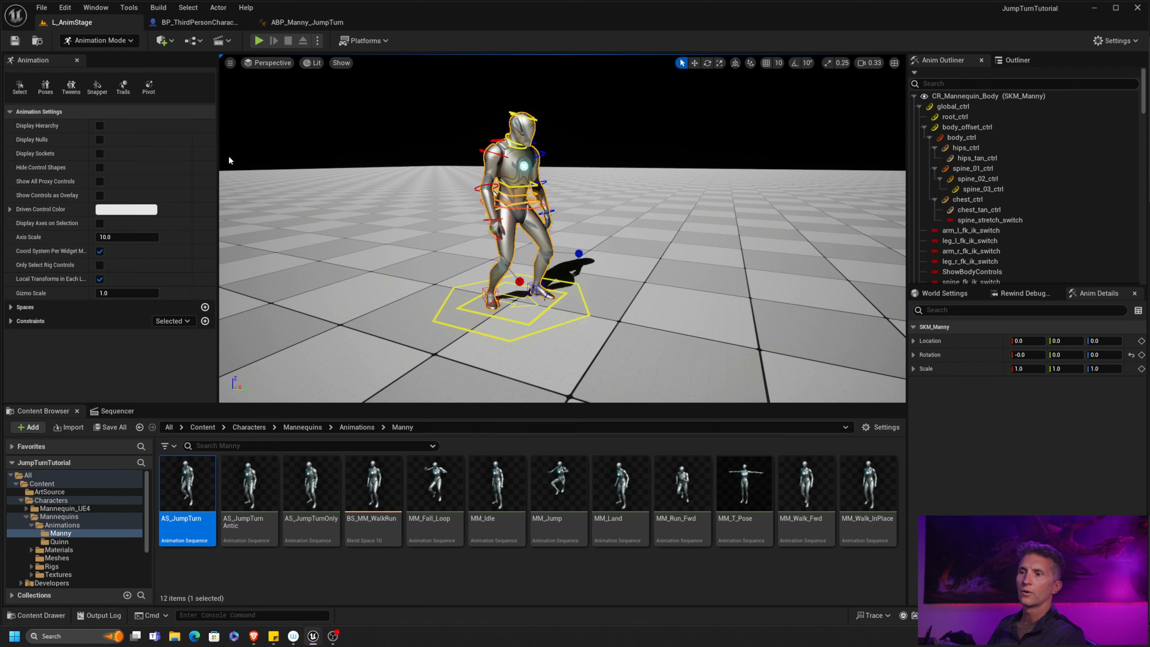
# Open AS_JumpTurnAntic and AS_JumpTurnOnly, check the starting pose of AS_JumpTurnOnly around frame 0, and return to the L_AnimStage level.
pyautogui.doubleClick(262, 497)
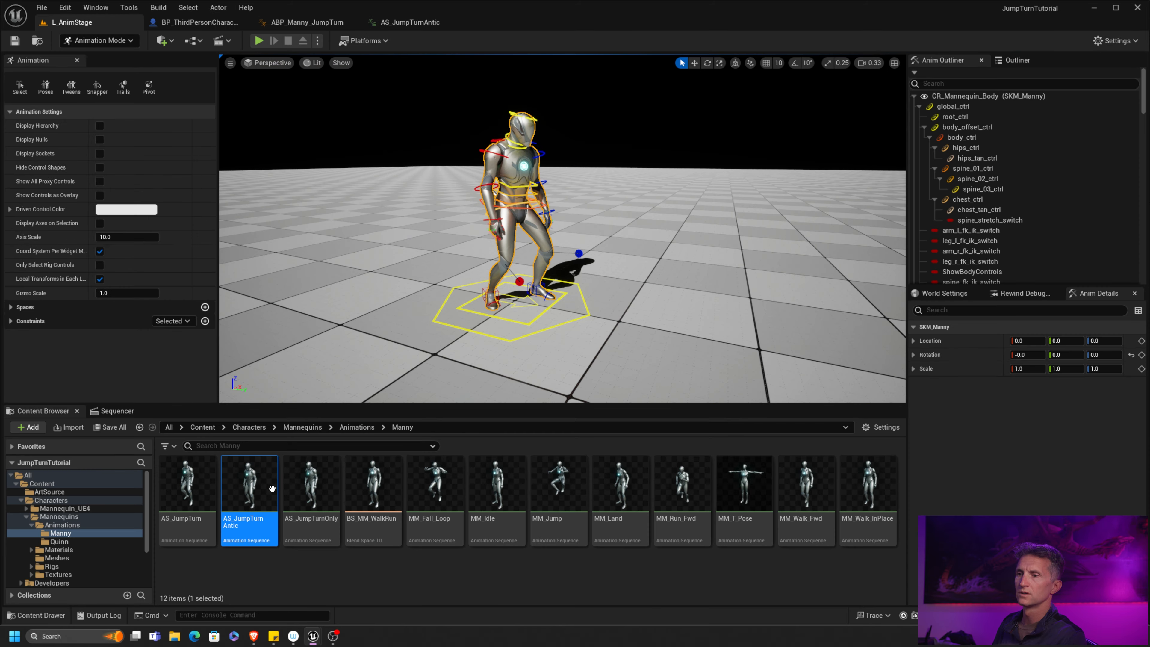
pyautogui.click(312, 493)
pyautogui.doubleClick(312, 492)
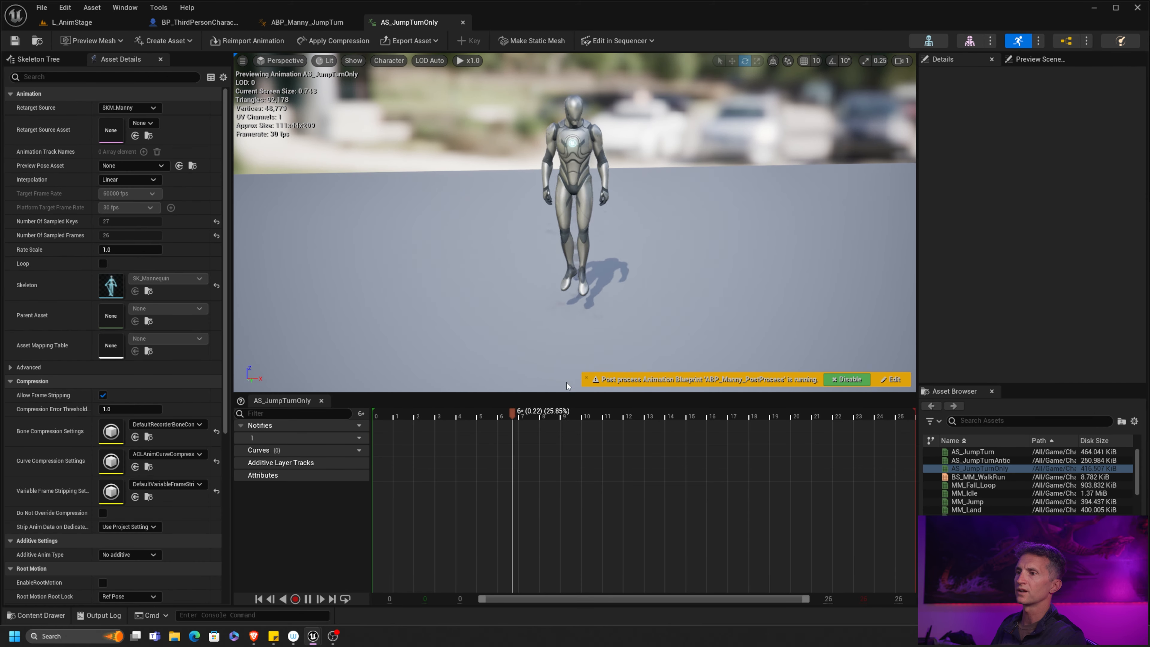
pyautogui.click(378, 414)
pyautogui.moveTo(377, 414)
pyautogui.mouseDown()
pyautogui.moveTo(532, 416)
pyautogui.moveTo(388, 414)
pyautogui.mouseUp()
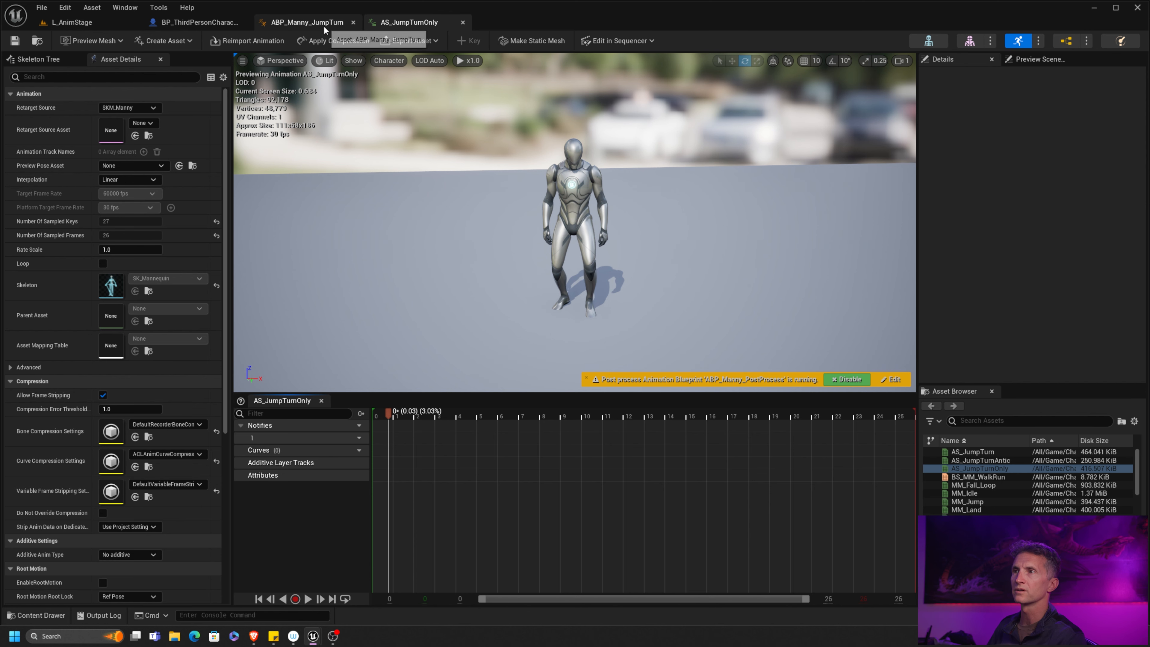
pyautogui.click(463, 22)
pyautogui.click(72, 22)
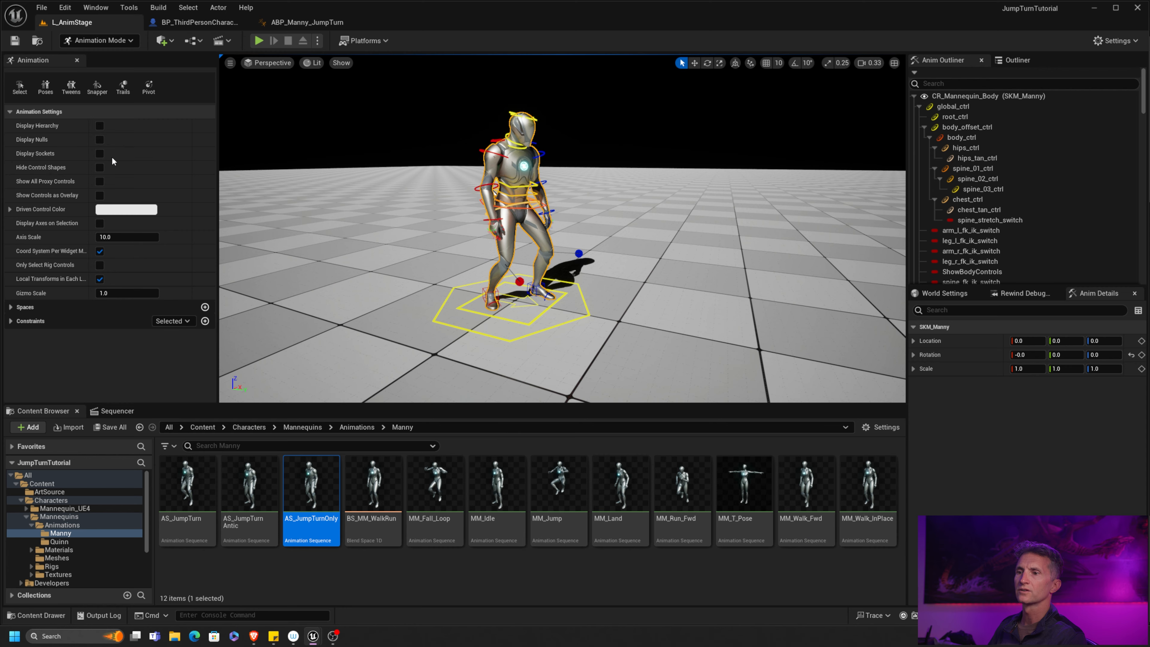
# Close the Sequencer and open the ThirdPersonMap level from the ThirdPerson/Maps folder.
pyautogui.click(142, 416)
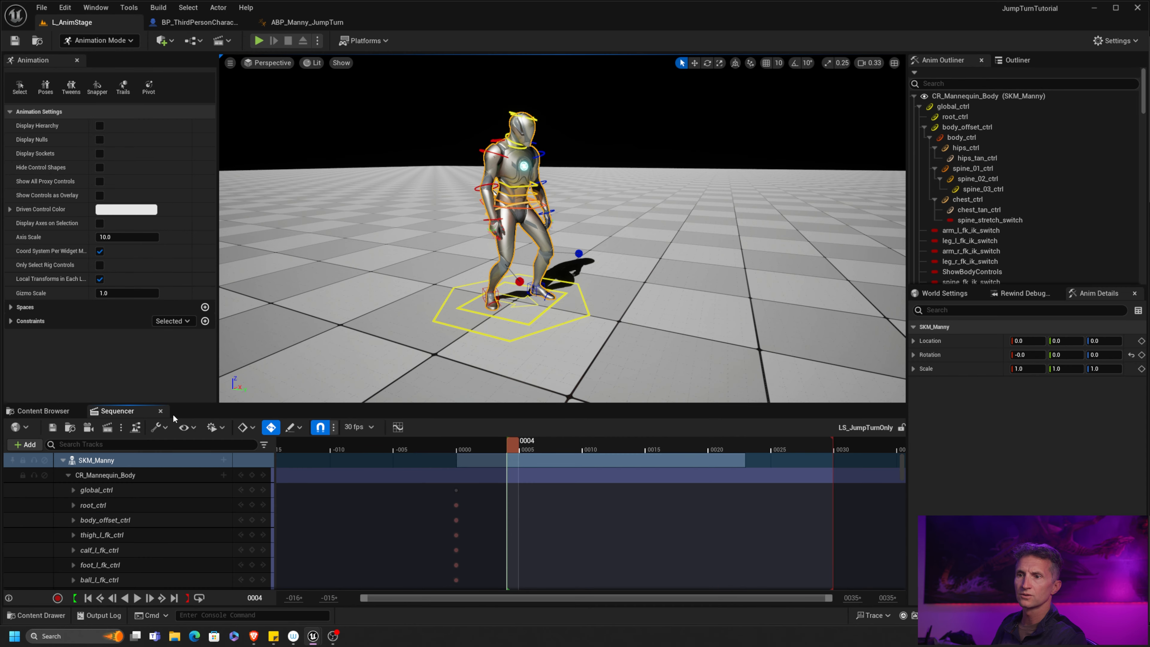
pyautogui.click(160, 411)
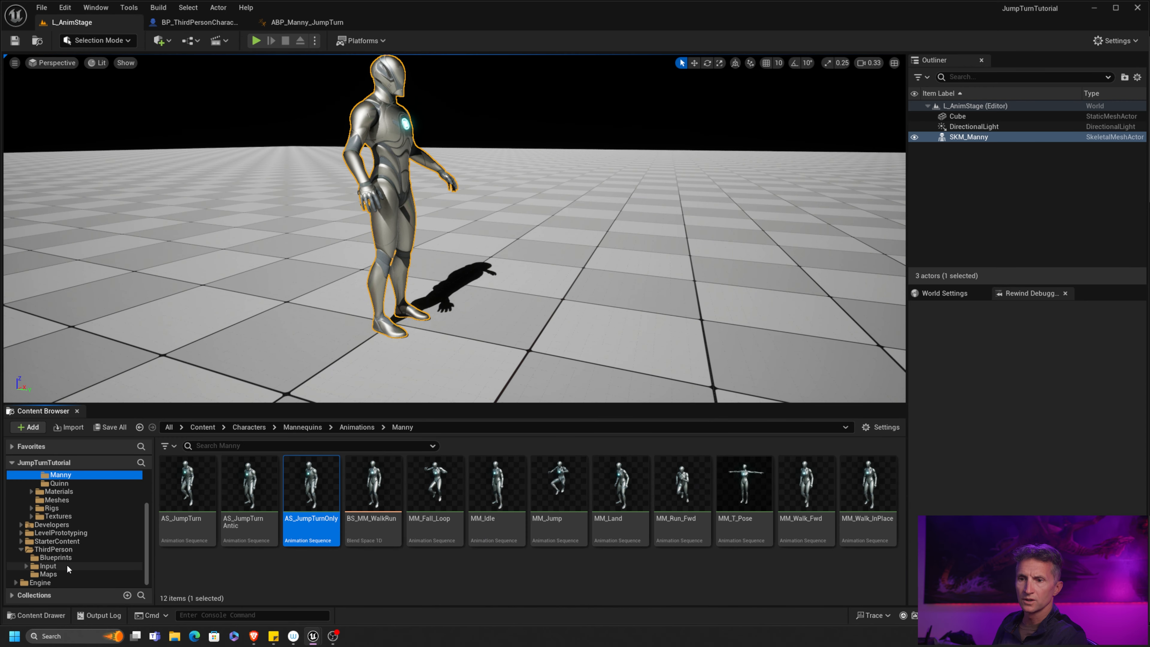
pyautogui.click(50, 574)
pyautogui.click(249, 494)
pyautogui.doubleClick(259, 505)
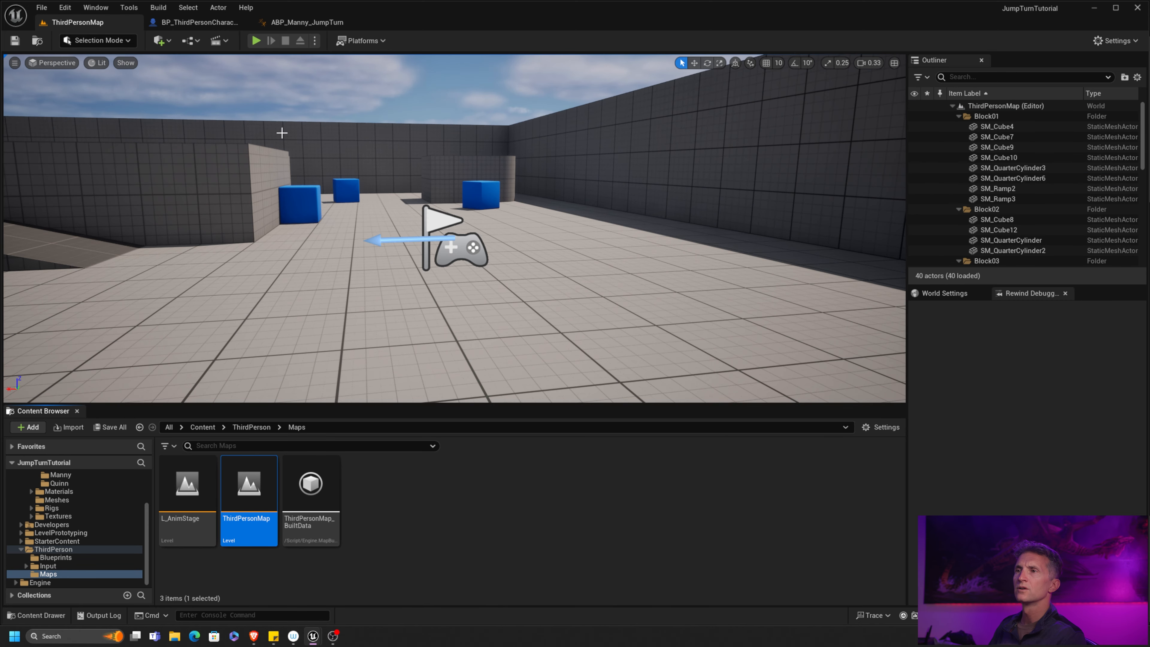
# Open the Idle state of the Locomotion state machine in ABP_Manny_JumpTurn and spread apart its MM_Idle and Output Animation Pose nodes.
pyautogui.click(308, 22)
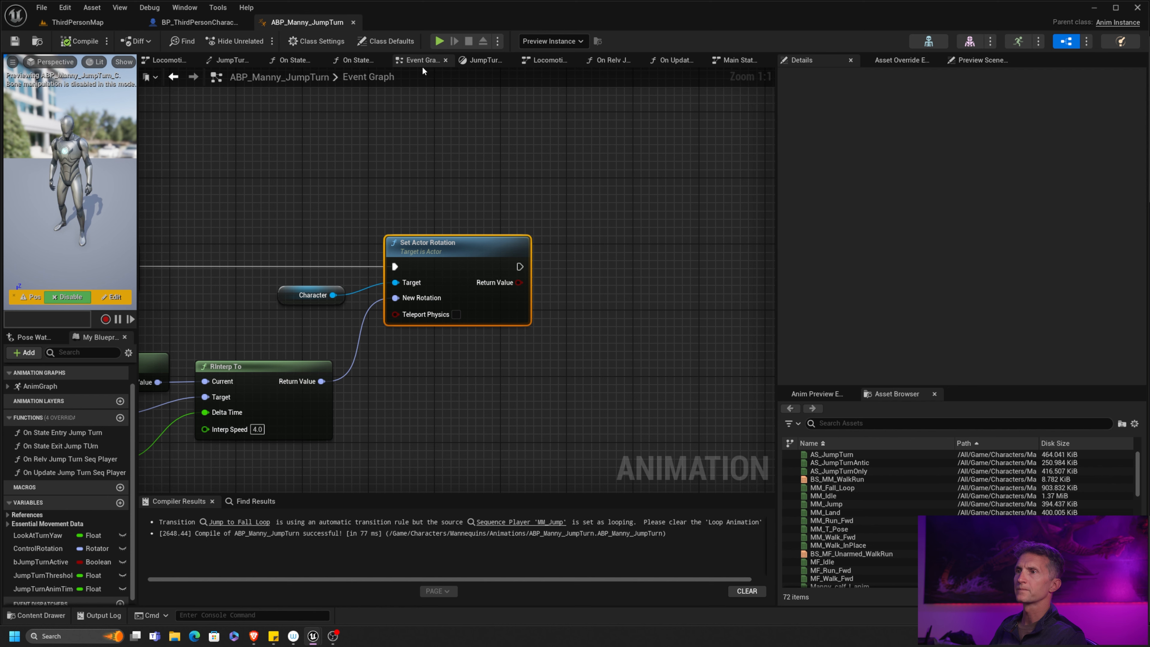
pyautogui.click(471, 64)
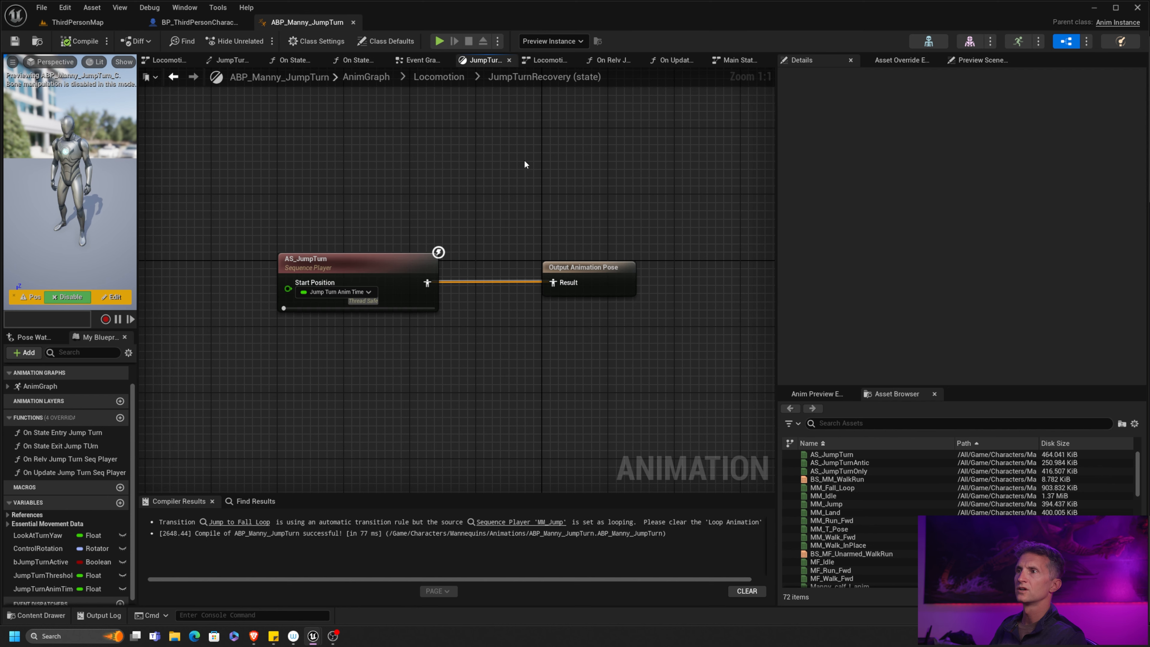
pyautogui.click(451, 80)
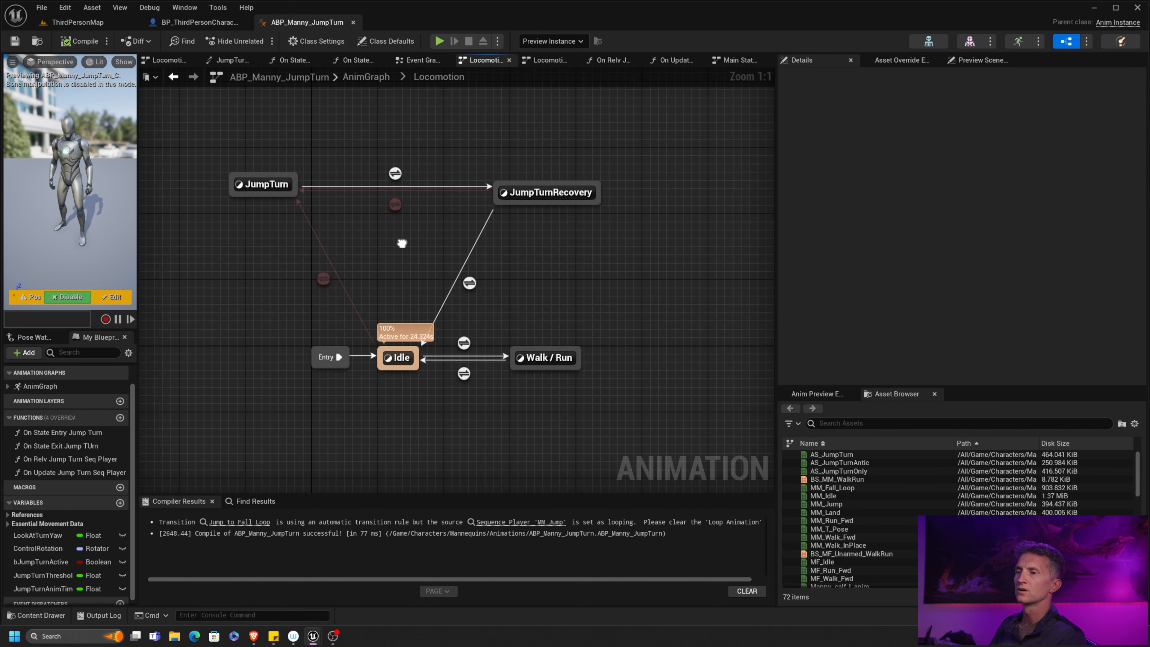
pyautogui.doubleClick(374, 359)
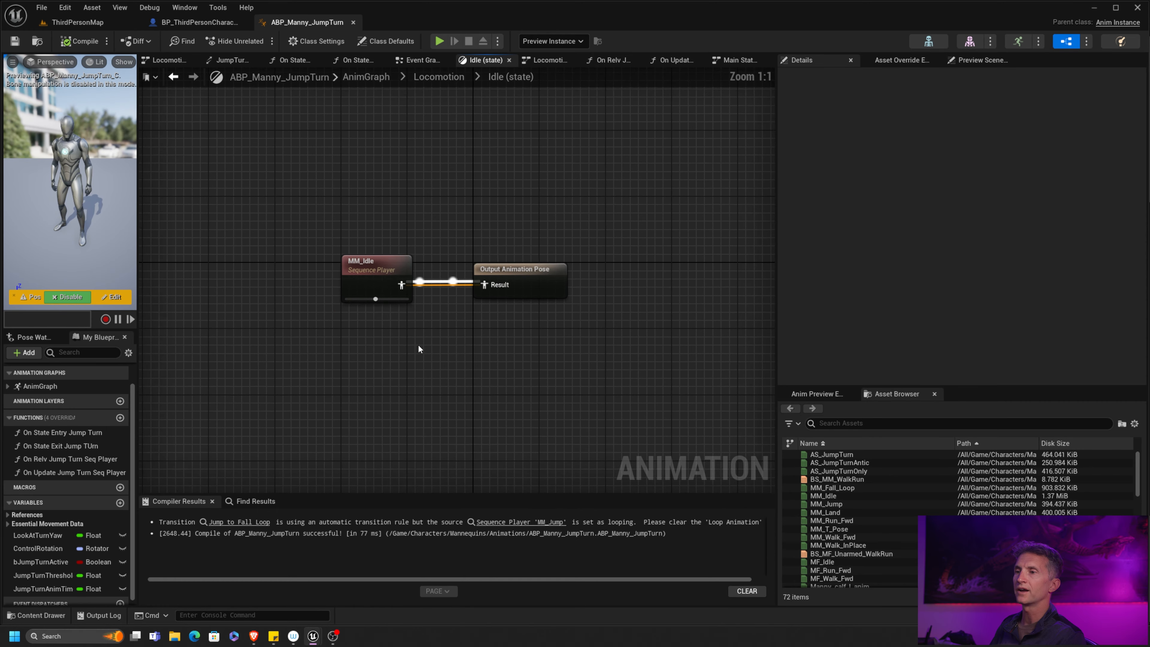
pyautogui.click(371, 196)
pyautogui.moveTo(370, 196); pyautogui.dragTo(367, 172)
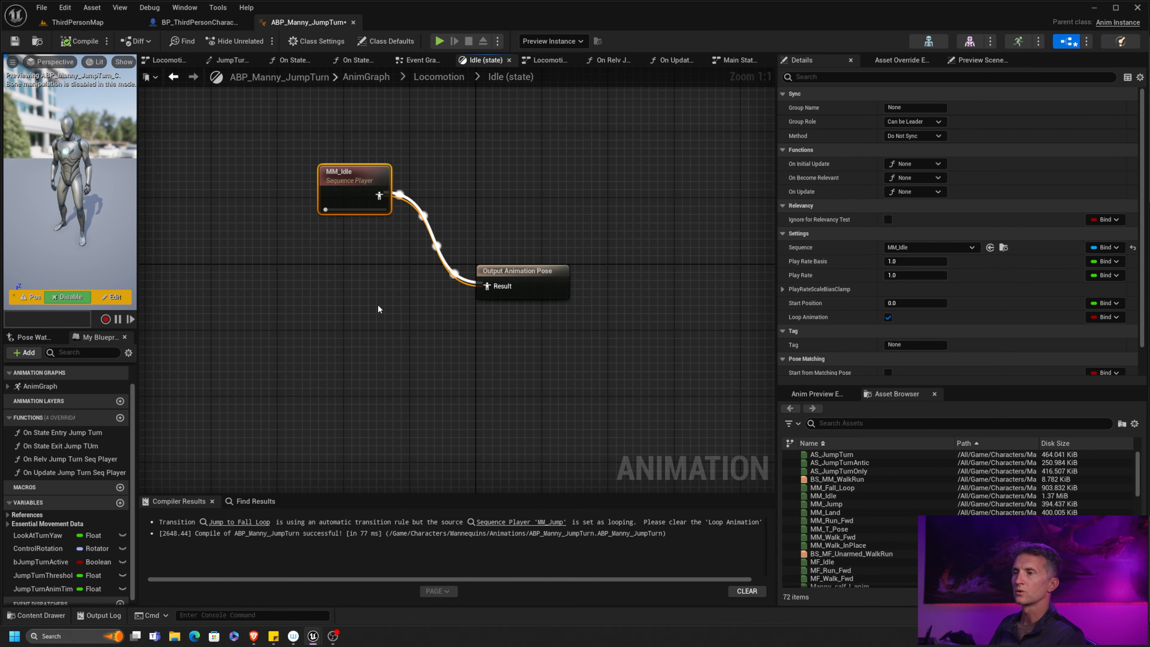
pyautogui.moveTo(538, 273); pyautogui.dragTo(562, 274)
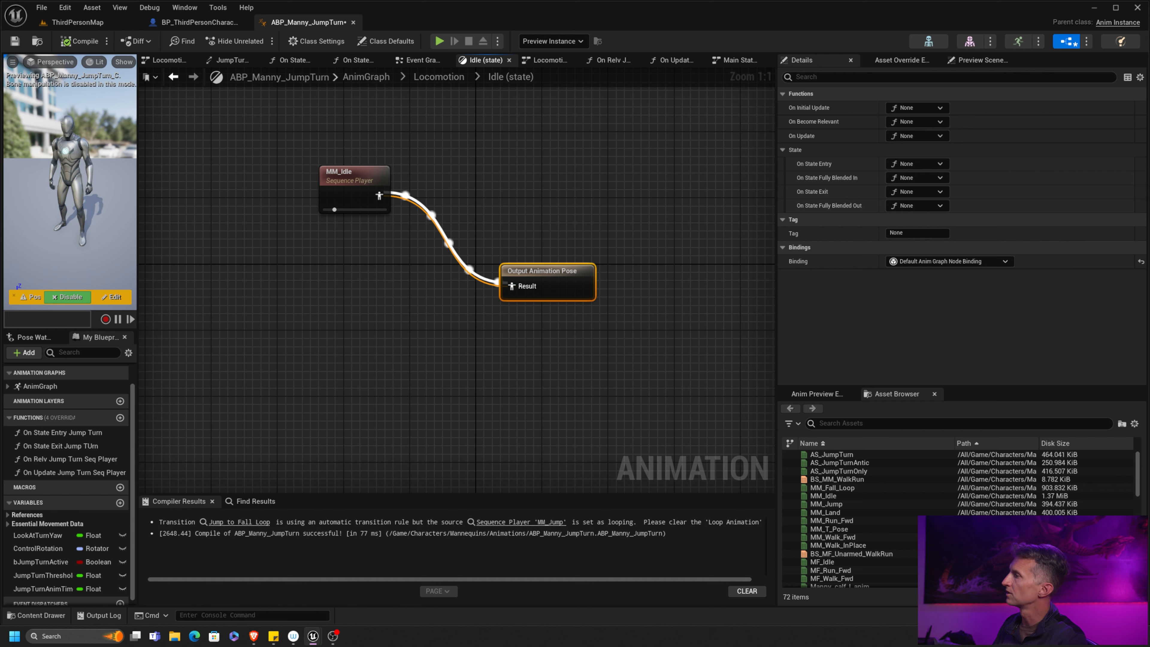
# Add a Sequence Evaluator node below MM_Idle in the Idle state and compare the settings of the two nodes.
pyautogui.rightClick(303, 316)
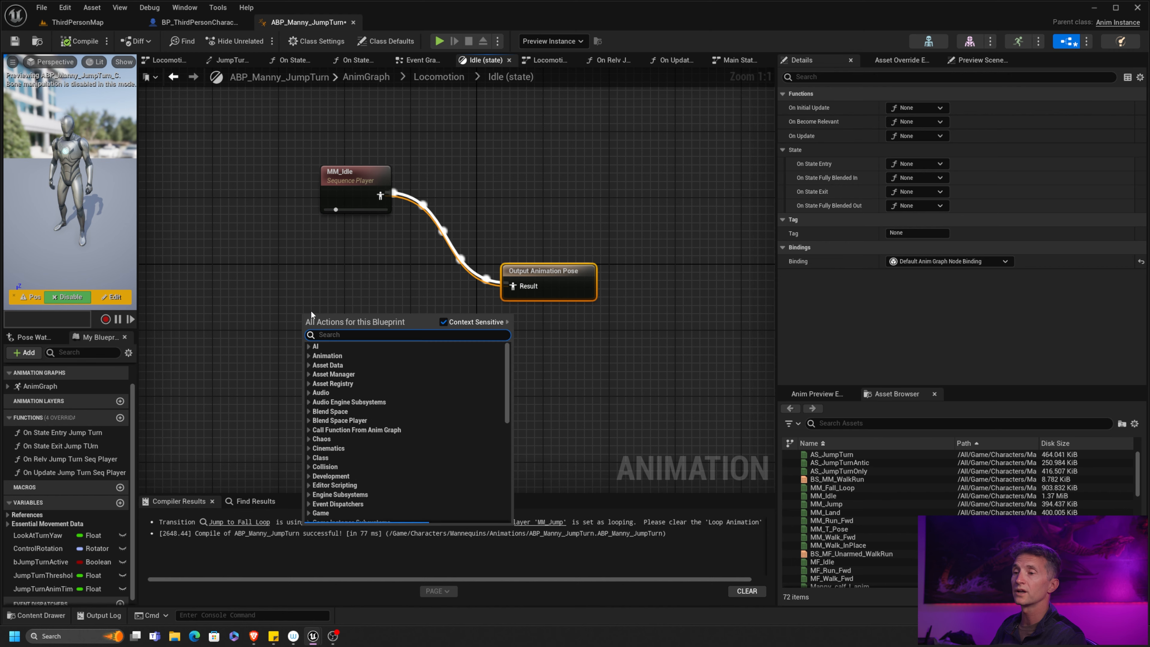
pyautogui.write('sequence eval')
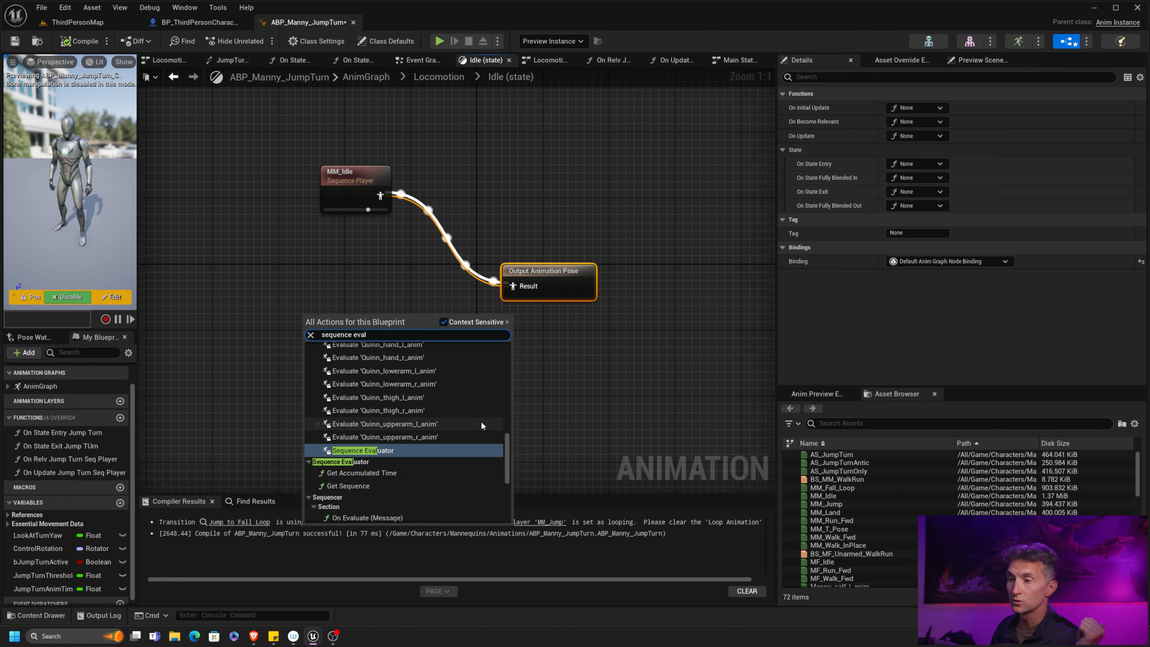
pyautogui.click(399, 450)
pyautogui.moveTo(374, 319); pyautogui.dragTo(348, 295)
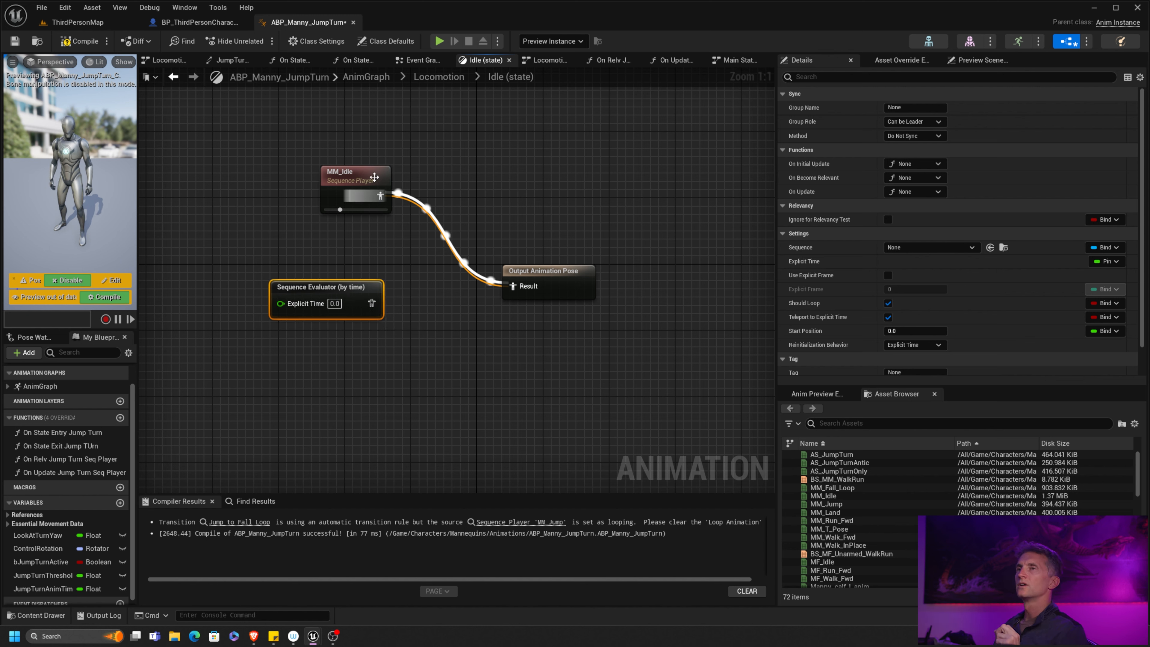
pyautogui.click(373, 187)
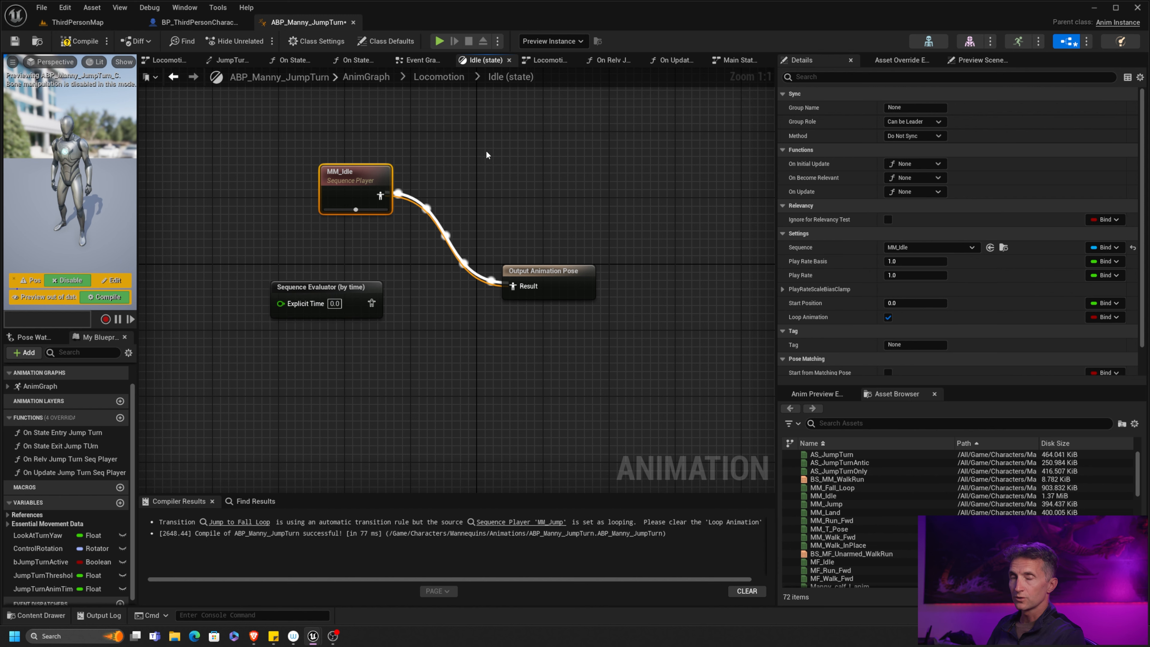
pyautogui.click(323, 294)
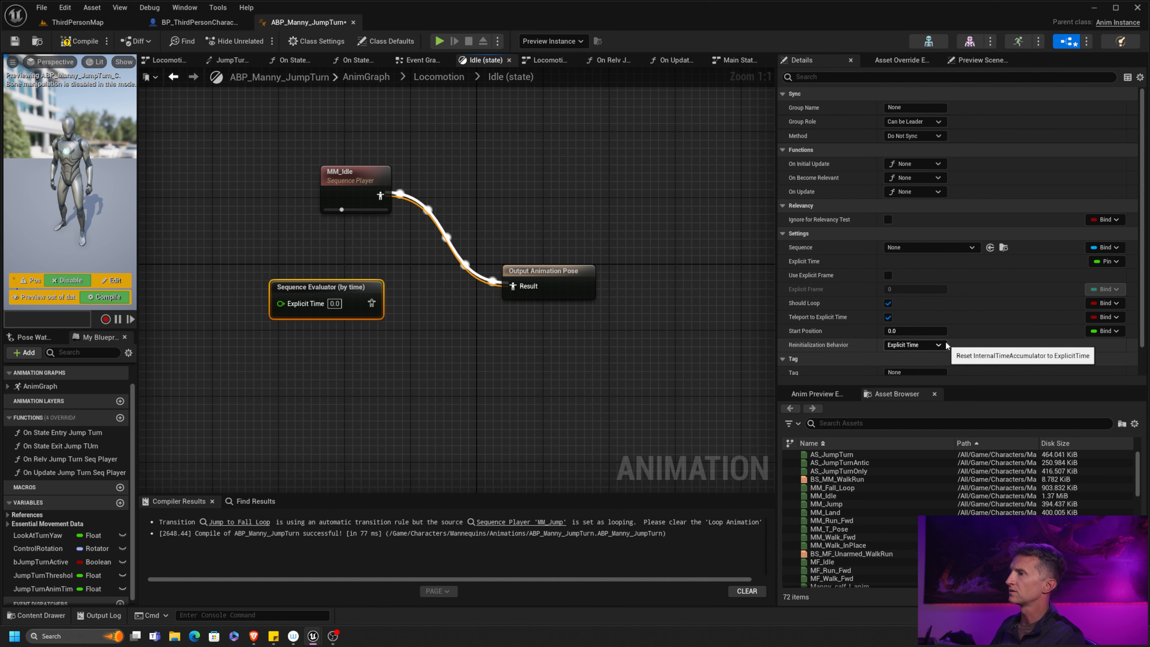
pyautogui.click(1105, 330)
pyautogui.click(1139, 306)
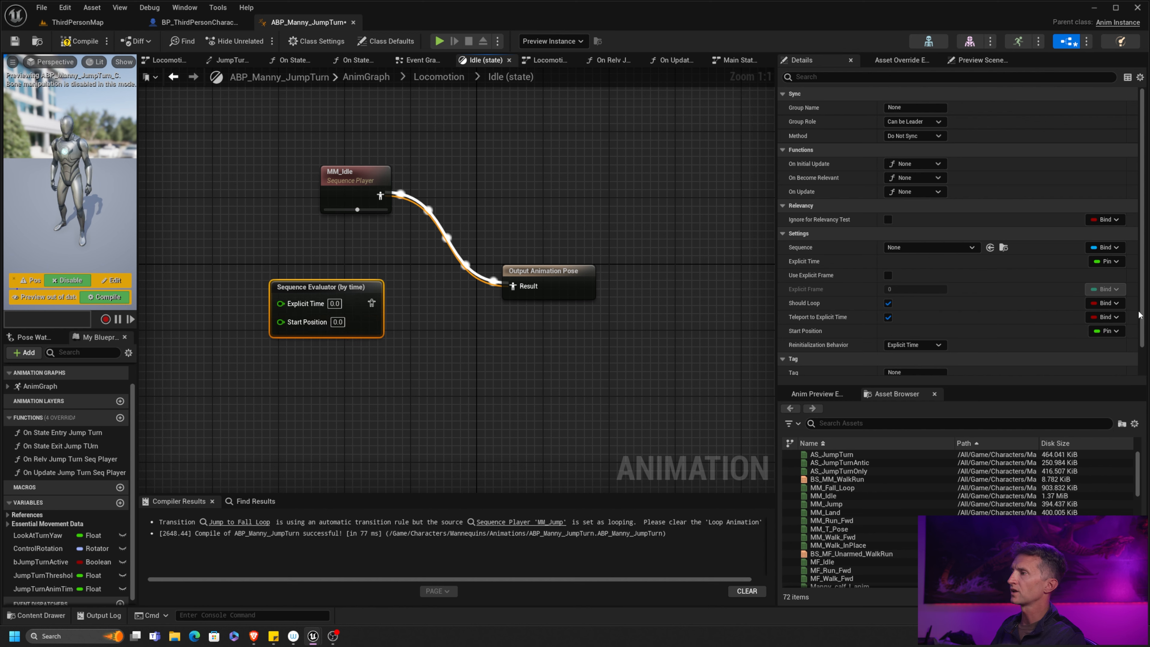
pyautogui.click(1106, 330)
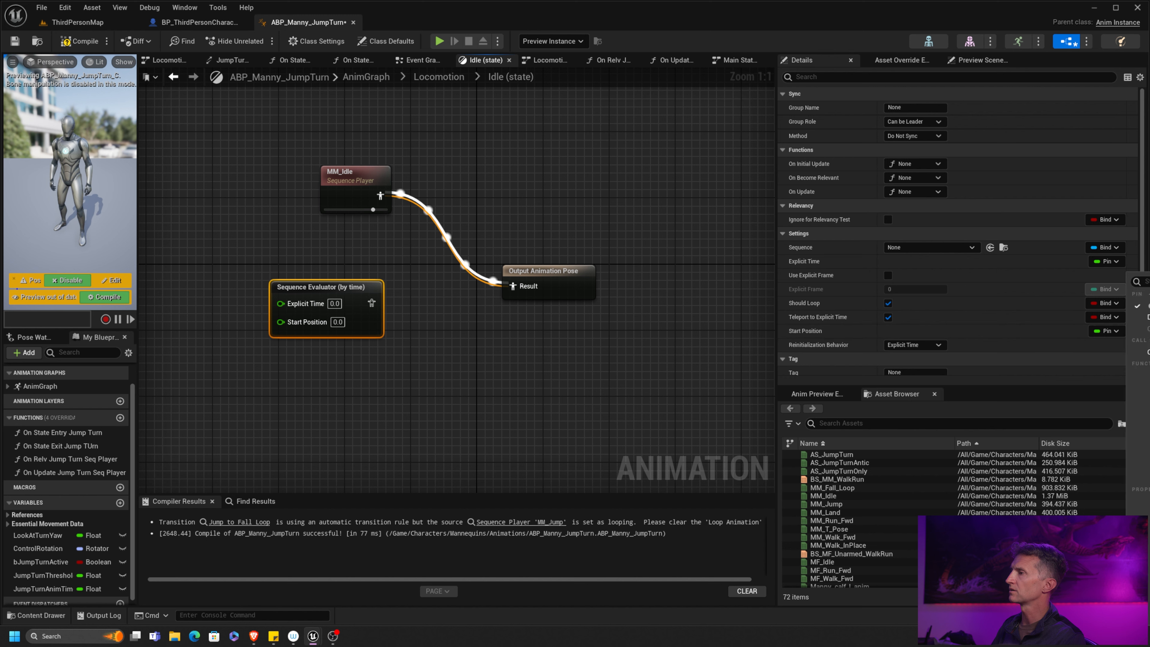
pyautogui.click(1138, 306)
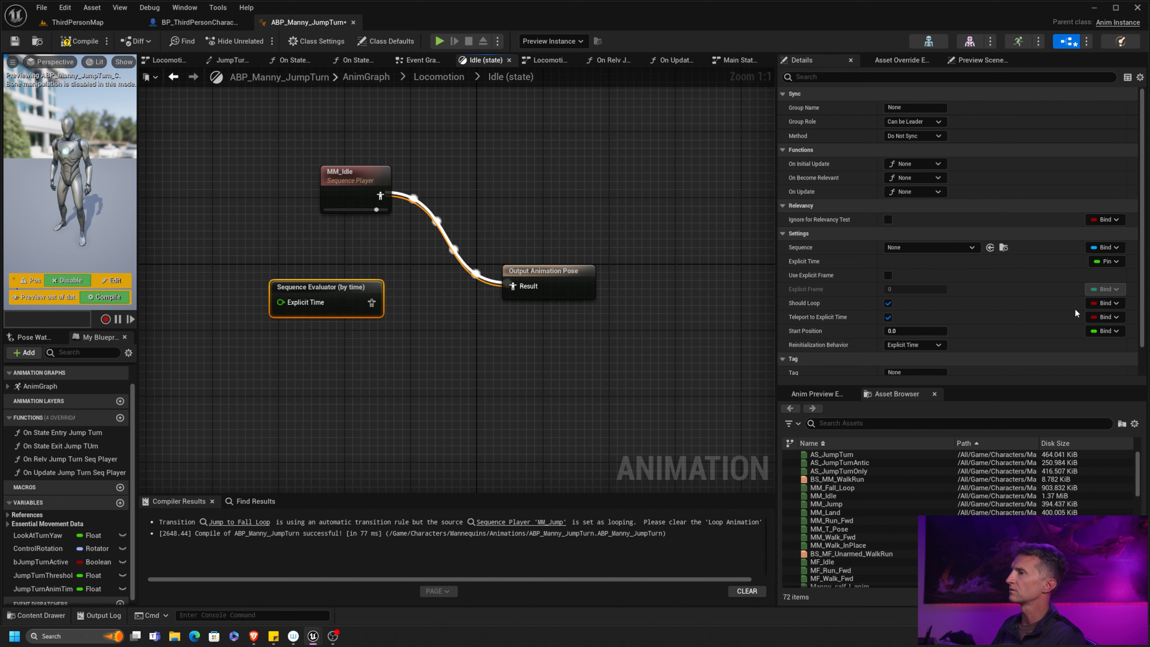
# Hide the Explicit Time pin on the Sequence Evaluator, connect its pose to the Output Animation Pose and align the node with it.
pyautogui.click(1106, 261)
pyautogui.click(1147, 302)
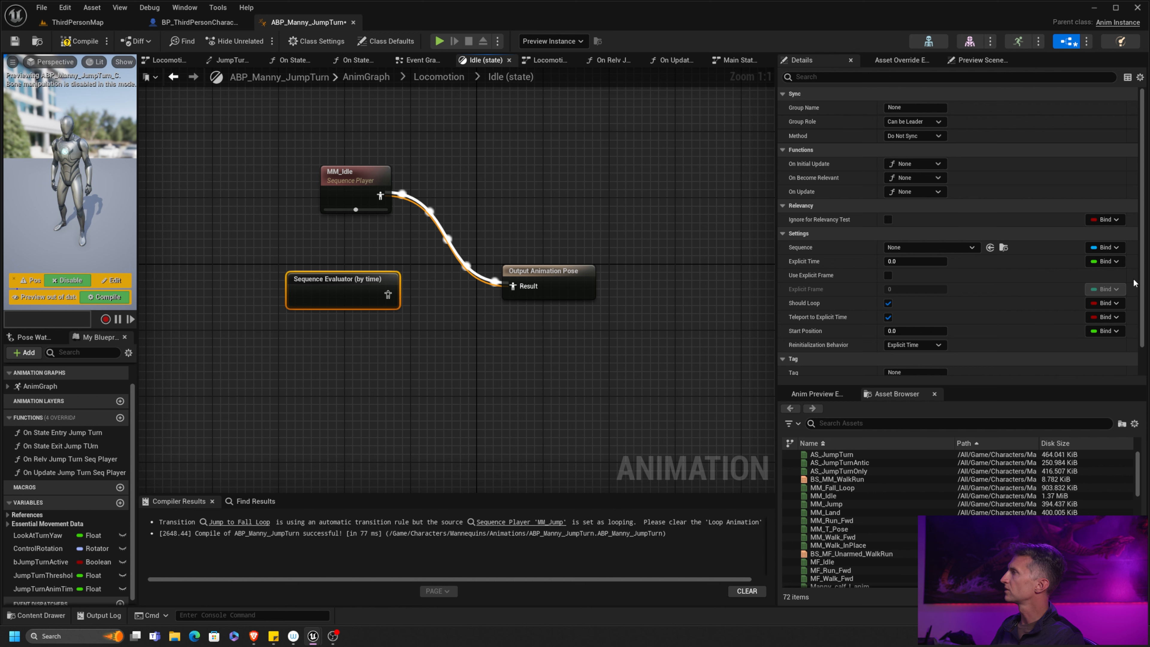
pyautogui.moveTo(362, 278); pyautogui.dragTo(354, 278)
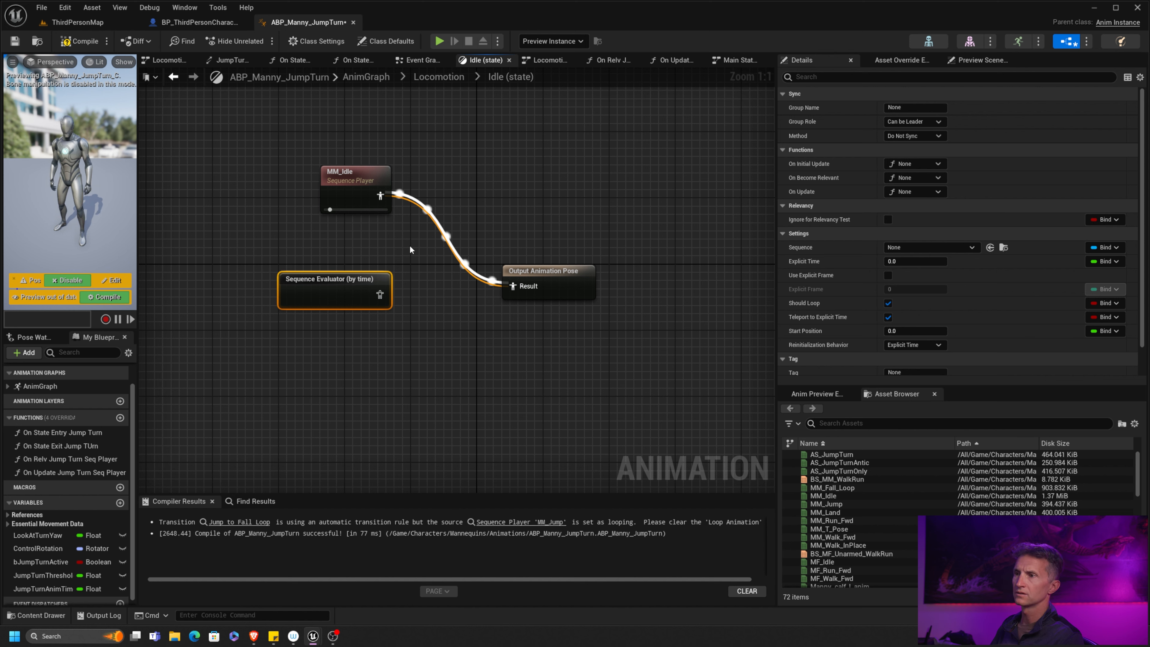
pyautogui.moveTo(380, 294); pyautogui.dragTo(513, 285)
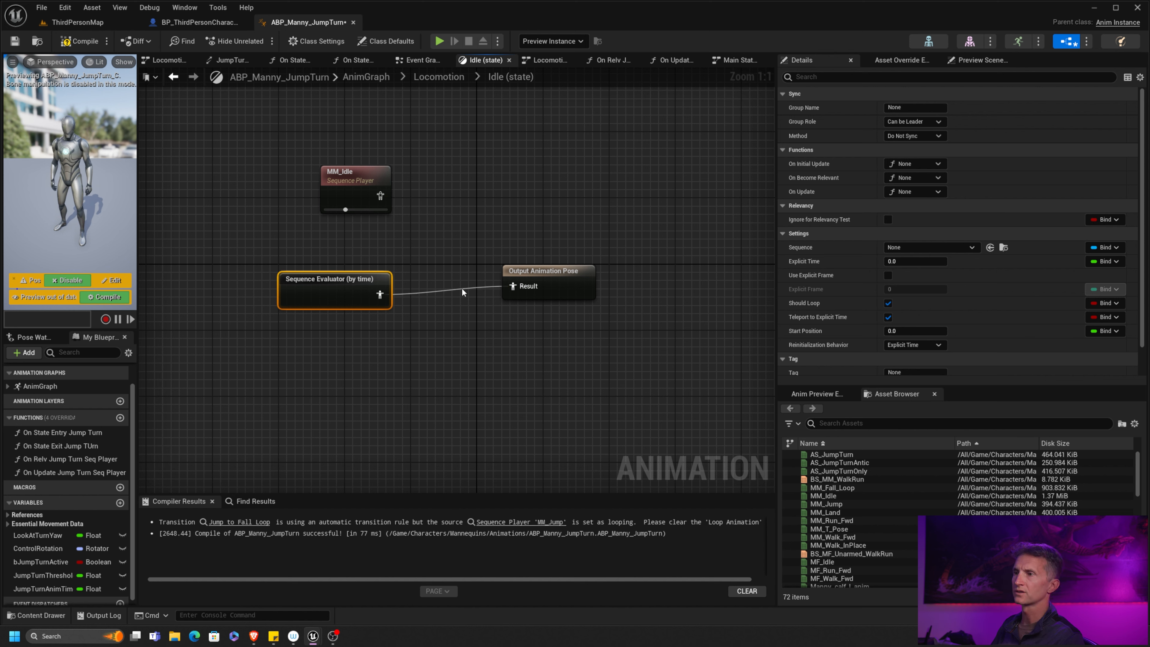
pyautogui.moveTo(379, 280); pyautogui.dragTo(396, 272)
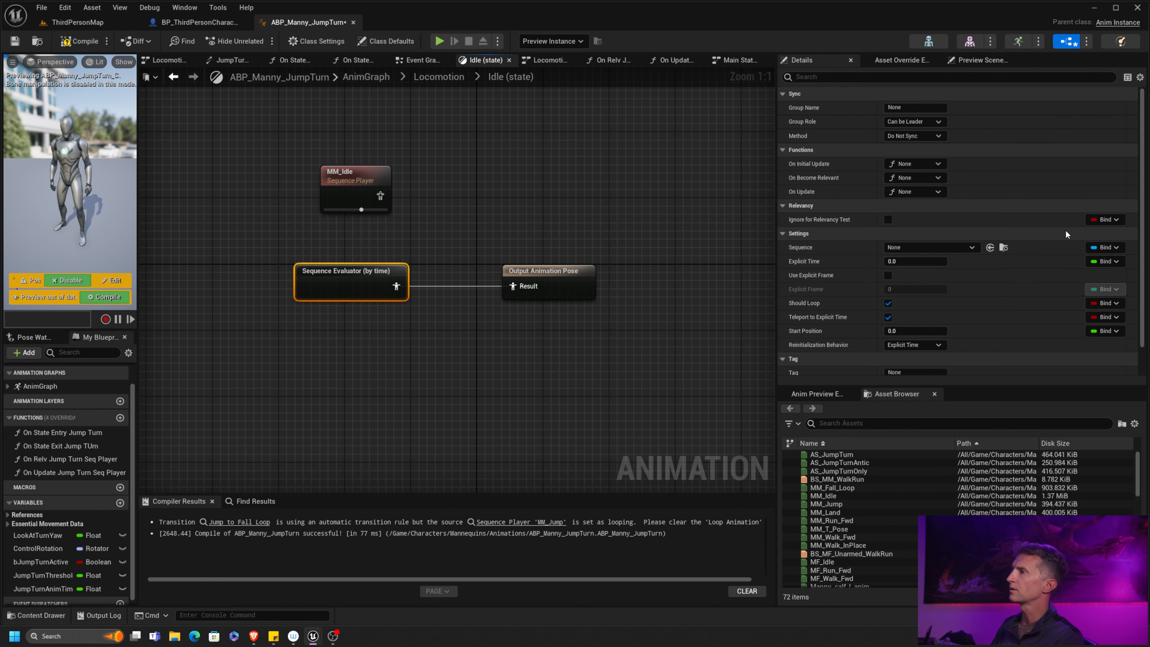
# Create an On Update function for the Sequence Evaluator, name it On Update Idle Jump Antc, and spread its entry and return nodes apart.
pyautogui.click(933, 192)
pyautogui.click(933, 221)
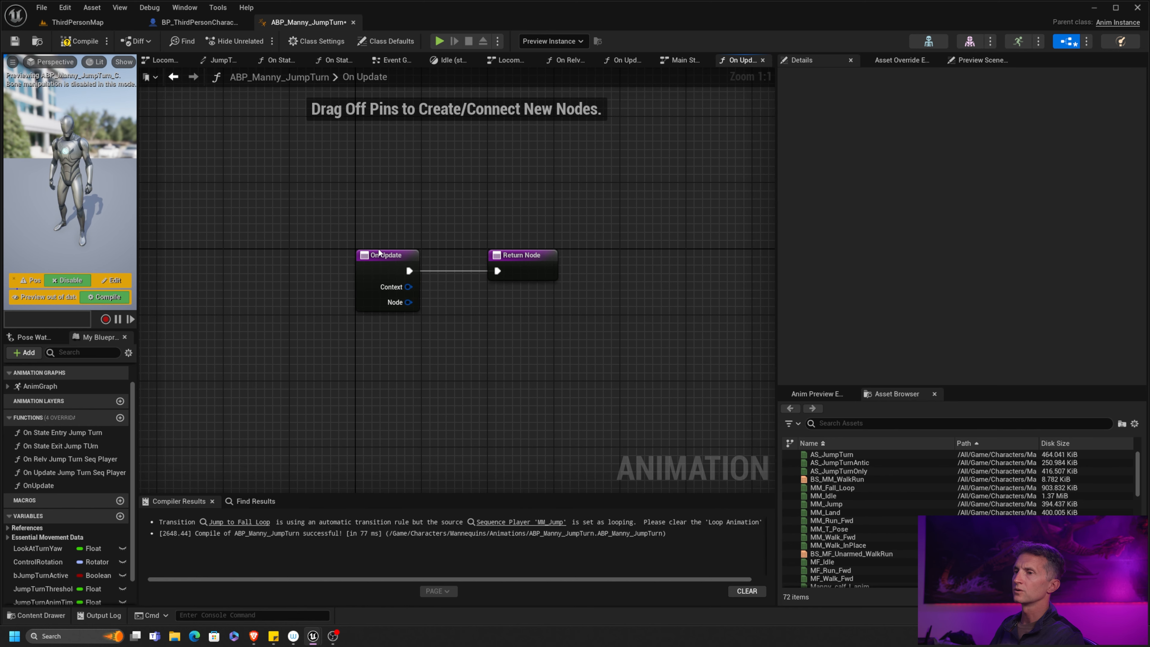
pyautogui.moveTo(381, 255); pyautogui.dragTo(303, 253)
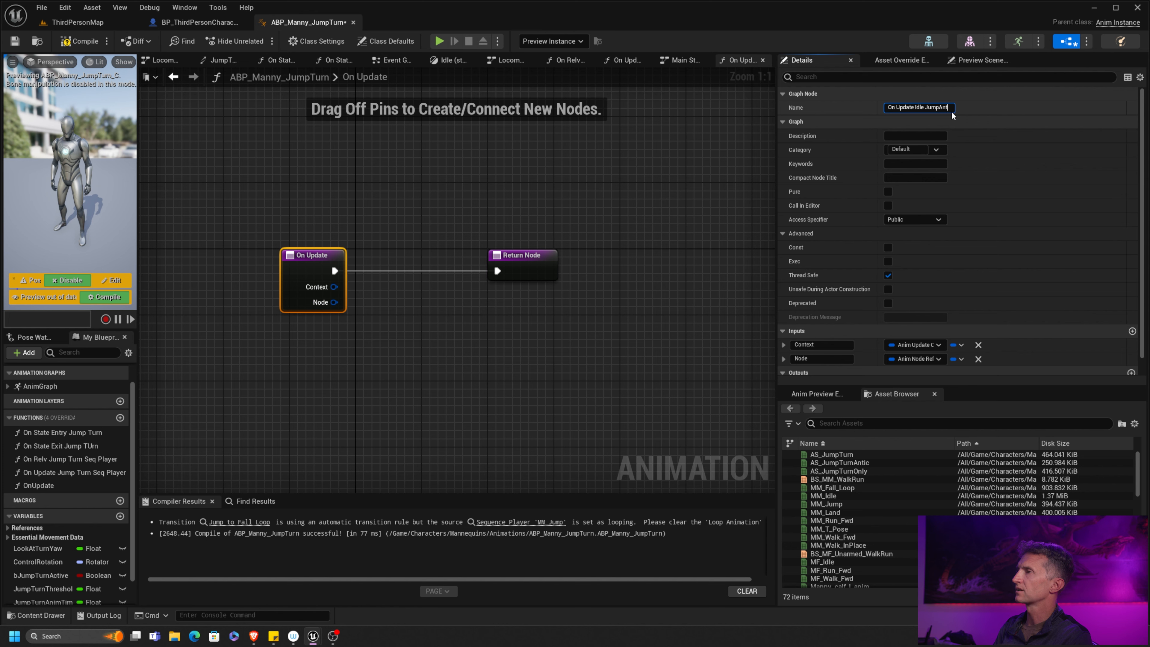
pyautogui.write('c')
pyautogui.press('Return')
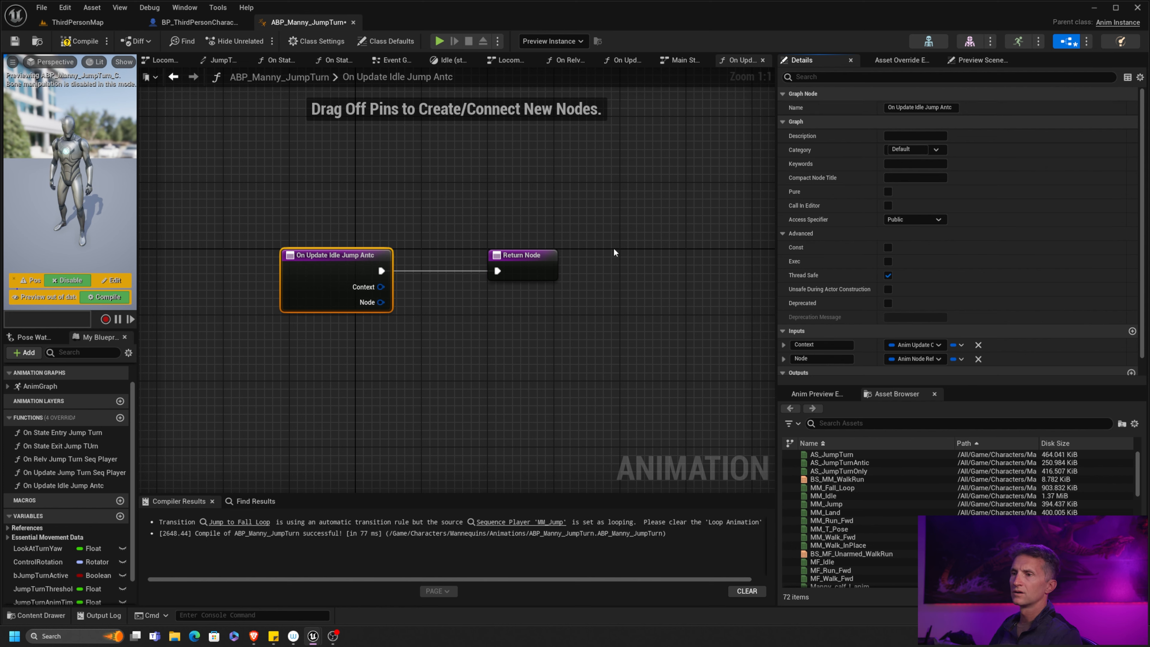
pyautogui.moveTo(387, 271); pyautogui.dragTo(272, 272)
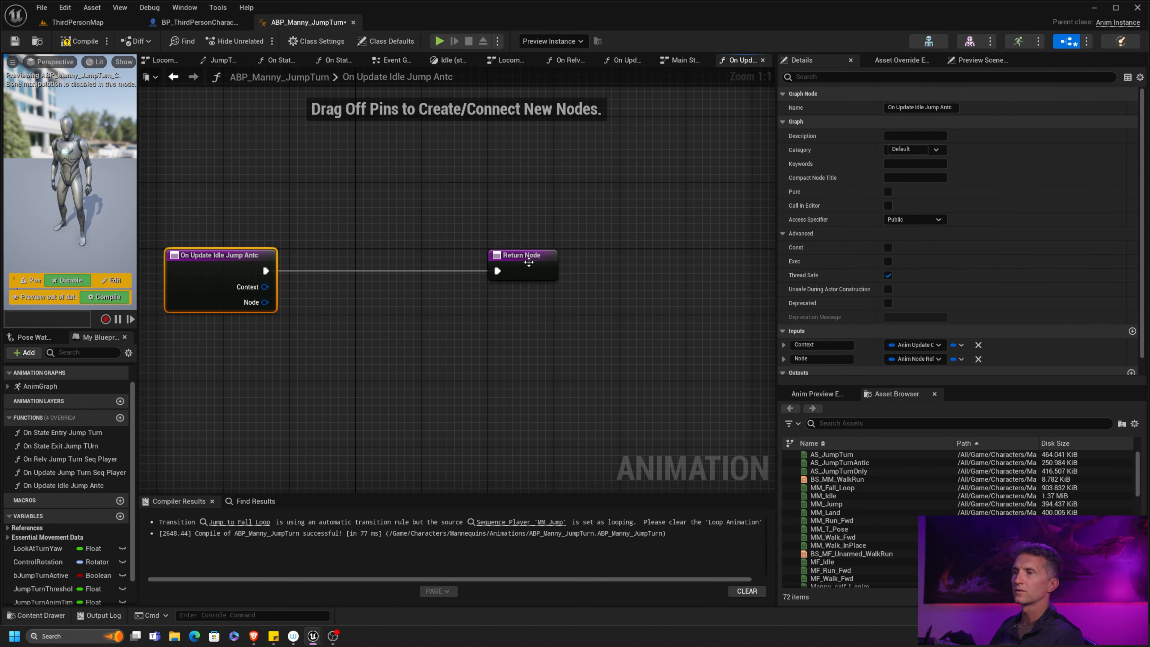
pyautogui.moveTo(517, 255); pyautogui.dragTo(689, 255)
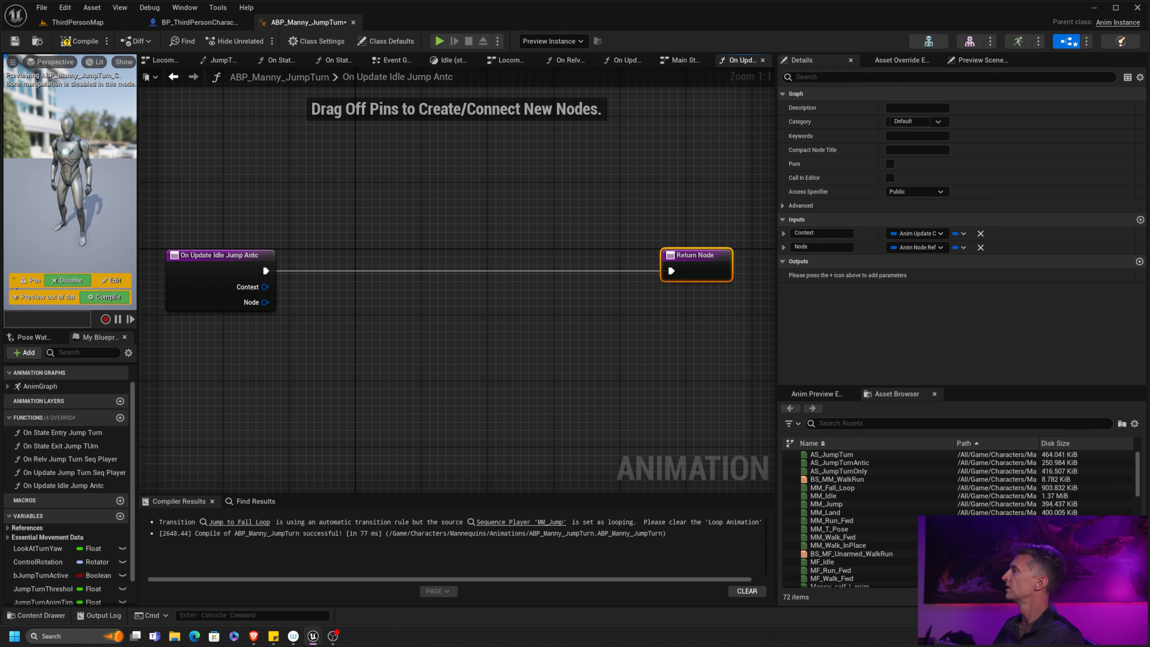
# Add a Property Access node below the On Update Idle Jump Antc entry node and bind it to Look at Turn Yaw.
pyautogui.rightClick(226, 380)
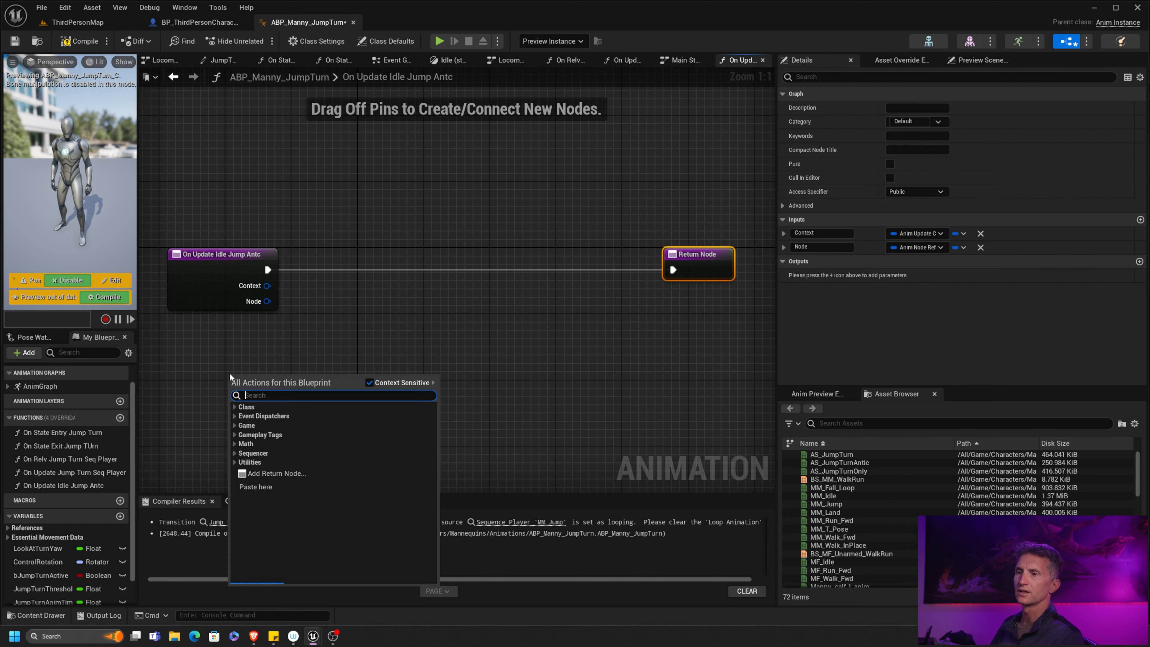
pyautogui.write('get')
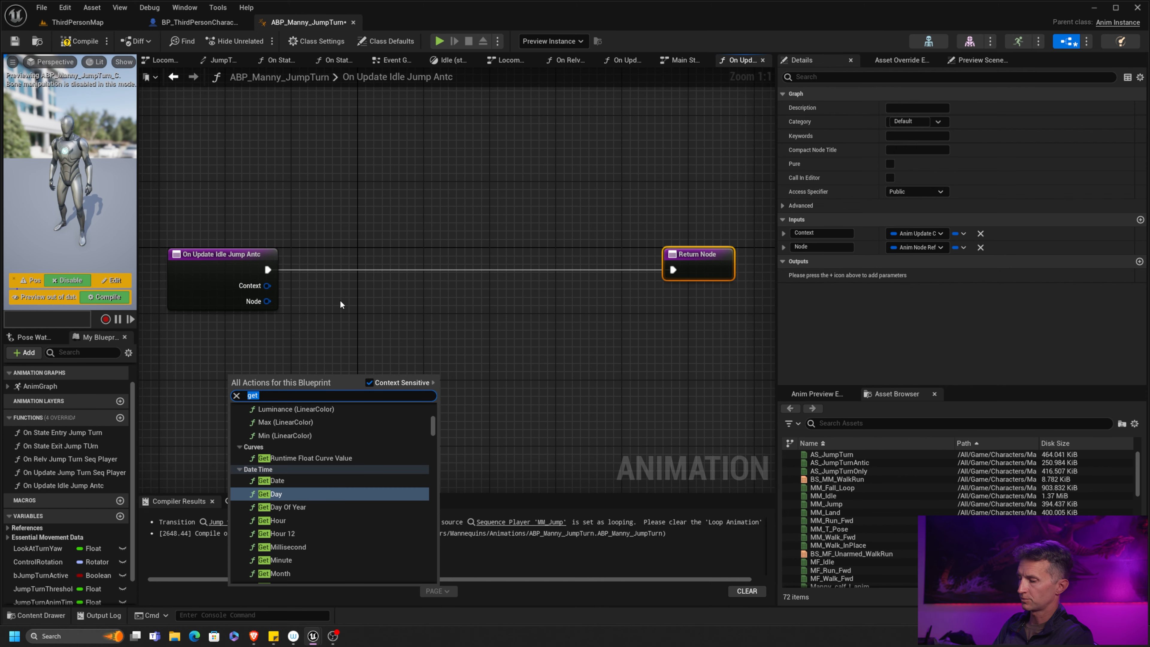
pyautogui.write('property acc')
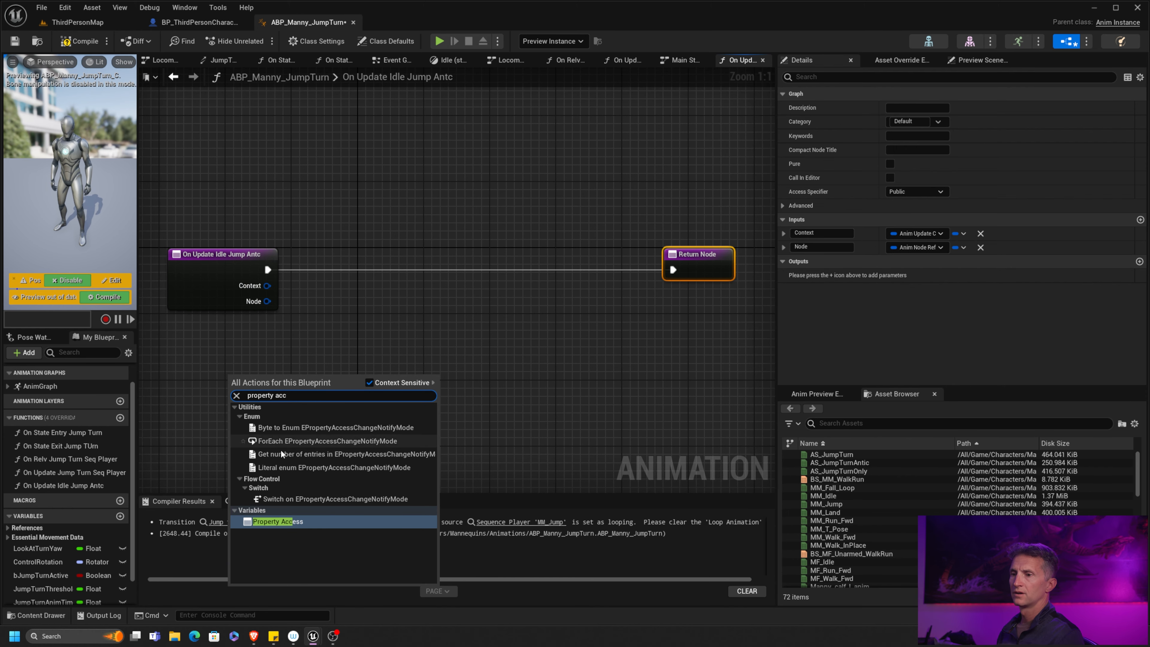
pyautogui.click(276, 521)
pyautogui.moveTo(287, 375); pyautogui.dragTo(302, 342)
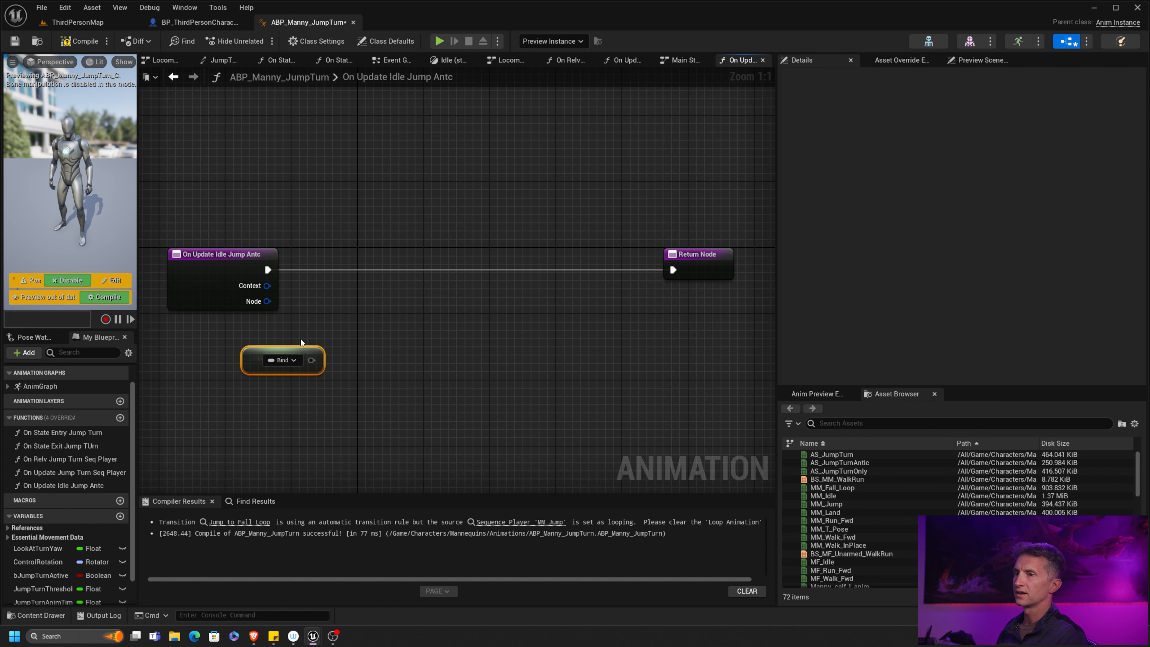
pyautogui.click(282, 359)
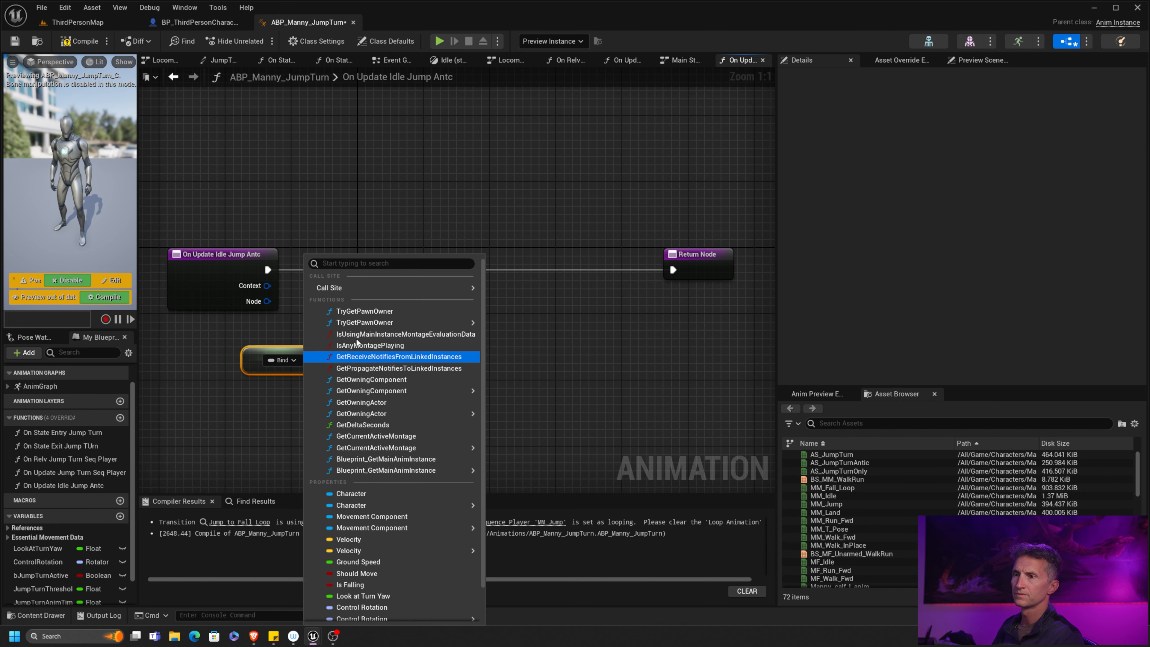
pyautogui.click(398, 596)
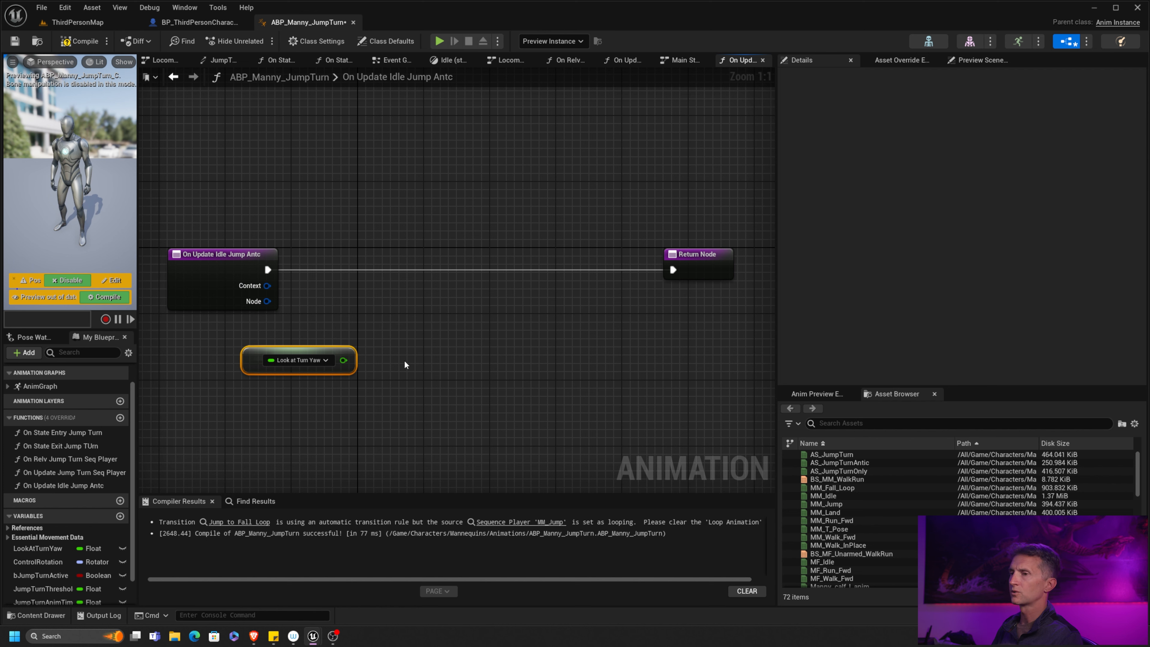
# Feed Look at Turn Yaw into a new Absolute (Float) node and line the two nodes up.
pyautogui.moveTo(343, 360); pyautogui.dragTo(414, 328)
pyautogui.write('abs')
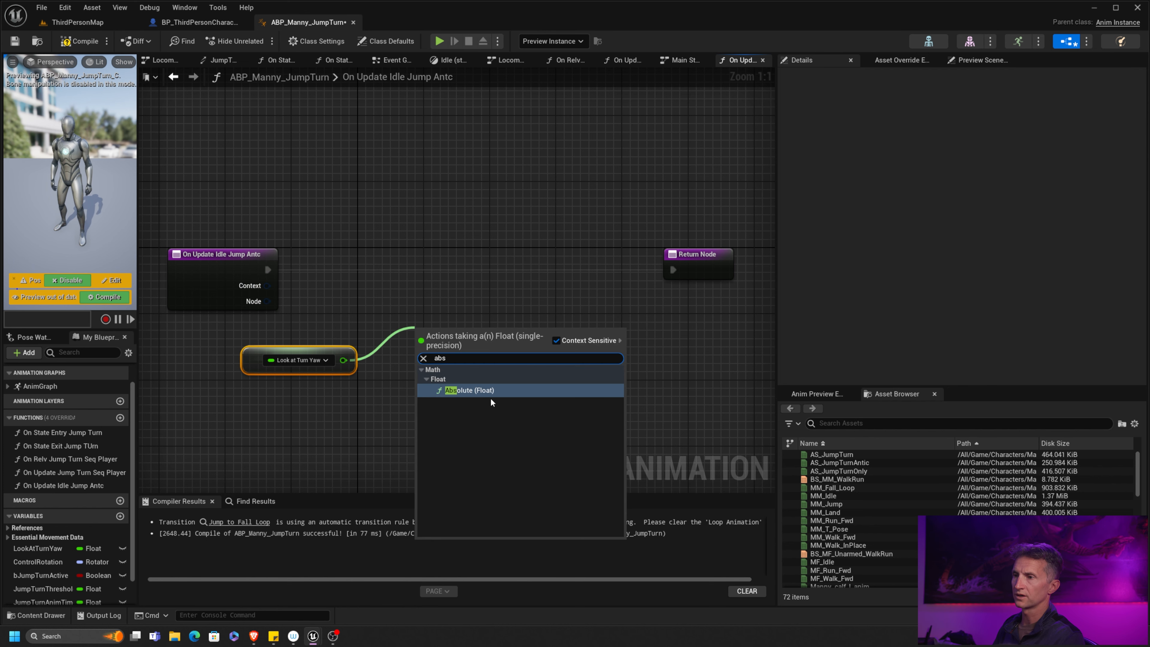
pyautogui.click(491, 394)
pyautogui.press('q')
pyautogui.moveTo(428, 337)
pyautogui.mouseDown()
pyautogui.moveTo(390, 359)
pyautogui.moveTo(410, 327)
pyautogui.moveTo(430, 341)
pyautogui.mouseUp()
pyautogui.click(449, 292)
pyautogui.click(443, 309)
pyautogui.click(531, 311)
pyautogui.click(438, 340)
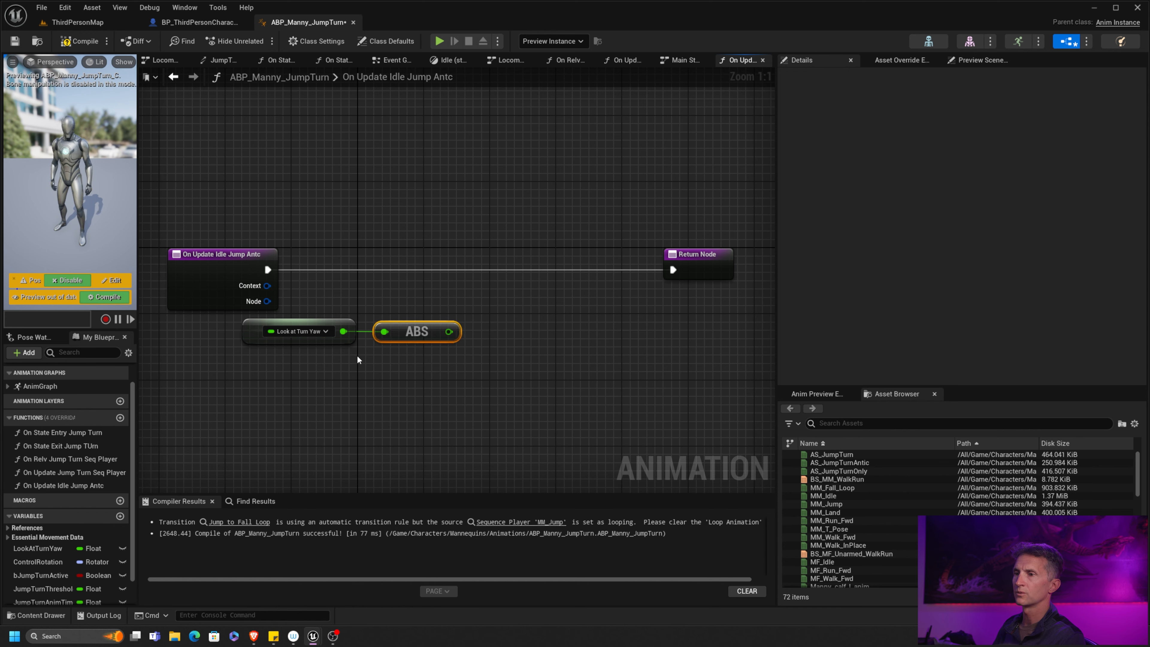
# Move the entry and return nodes up and shift the Look at Turn Yaw and ABS pair to make room for more nodes.
pyautogui.moveTo(332, 355); pyautogui.dragTo(415, 330)
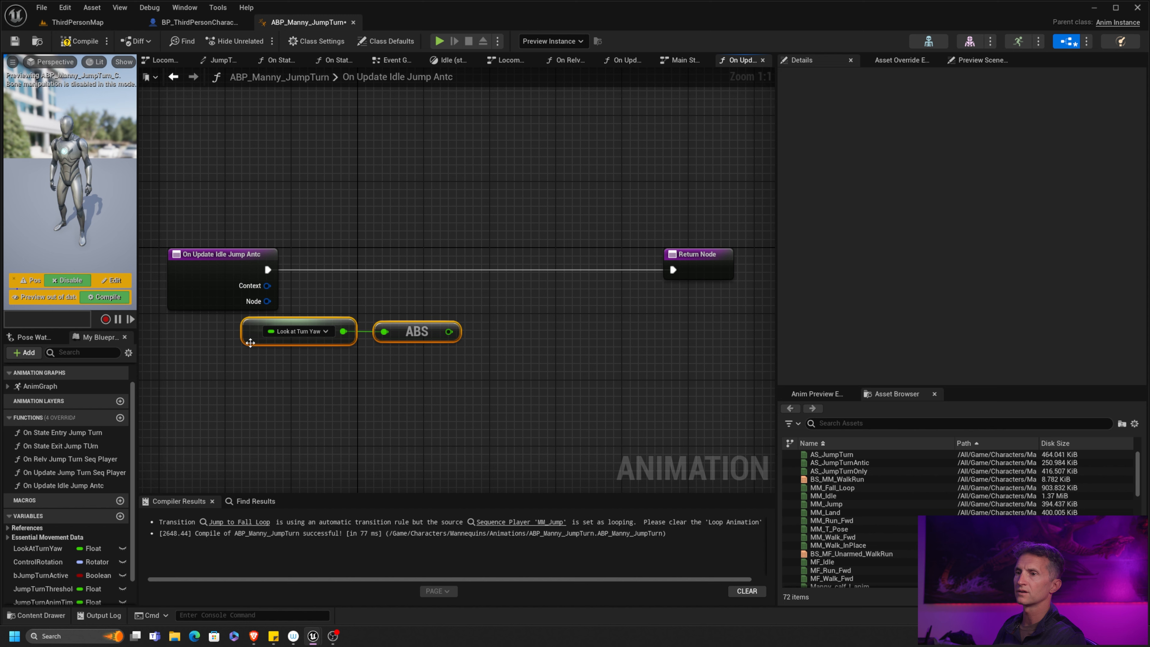
pyautogui.moveTo(252, 343); pyautogui.dragTo(202, 372)
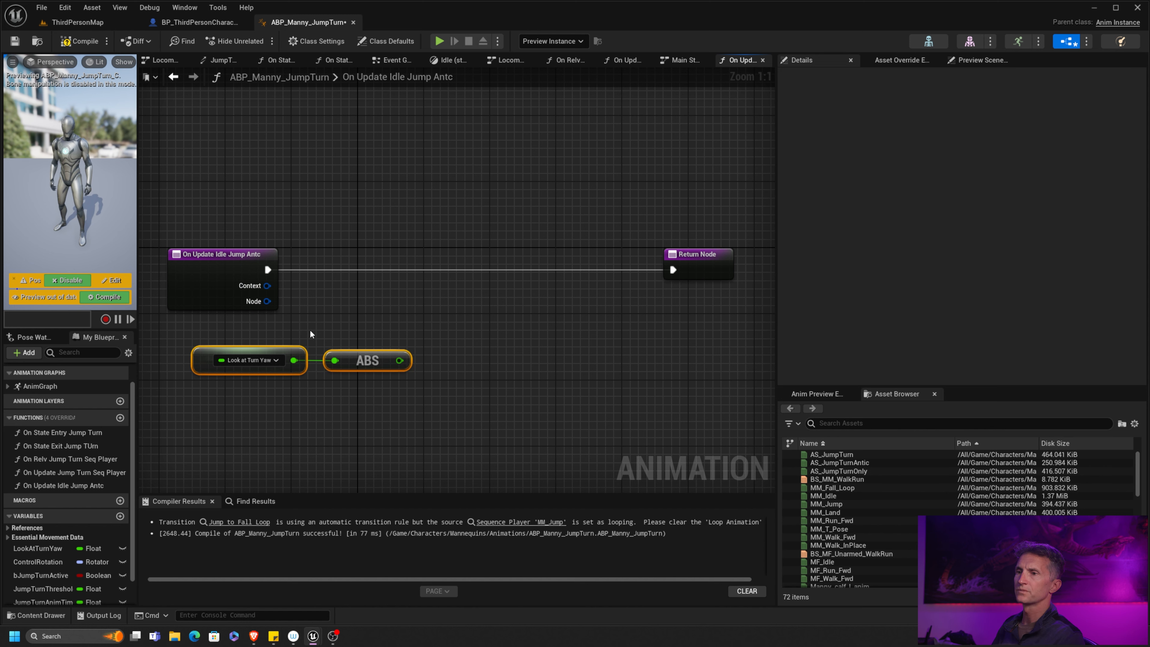
pyautogui.moveTo(717, 292); pyautogui.dragTo(246, 166)
pyautogui.moveTo(373, 296); pyautogui.dragTo(516, 333)
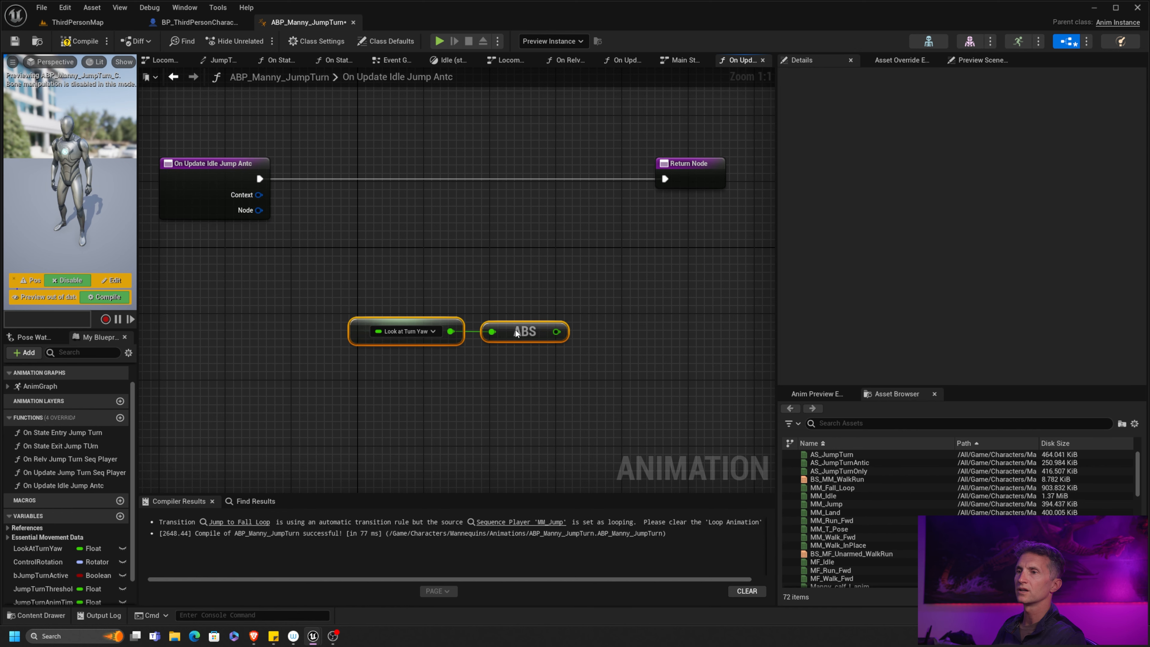
# Add a Convert to Sequence Evaluator node fed by the entry node's Node pin.
pyautogui.moveTo(258, 210); pyautogui.dragTo(225, 304)
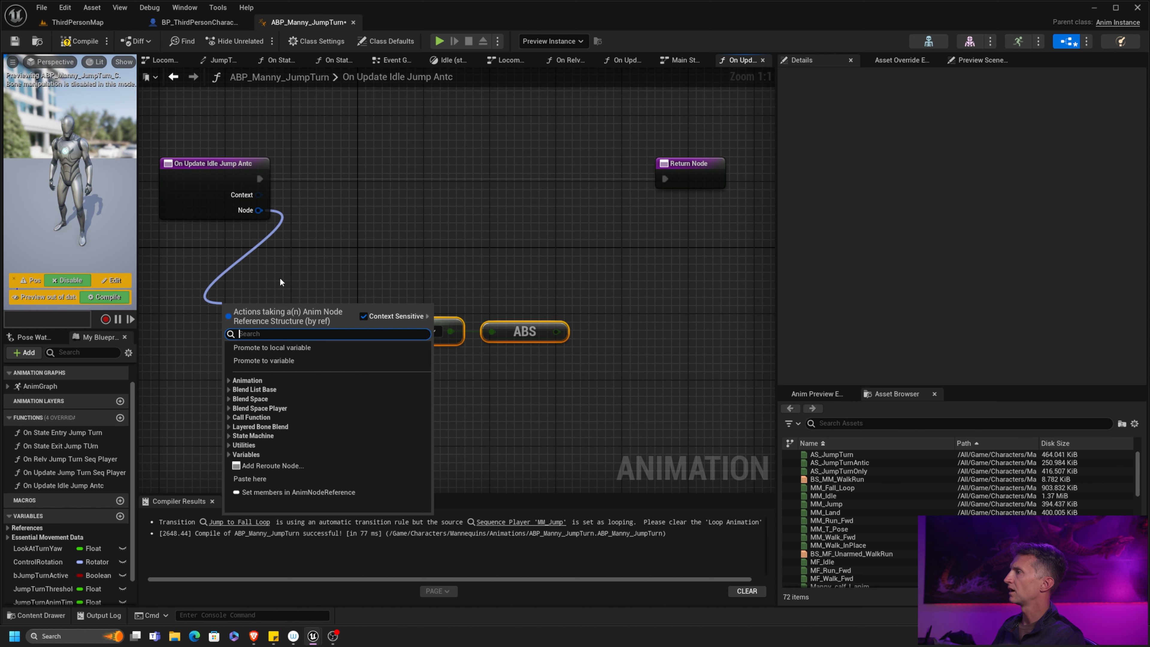
pyautogui.write('convert')
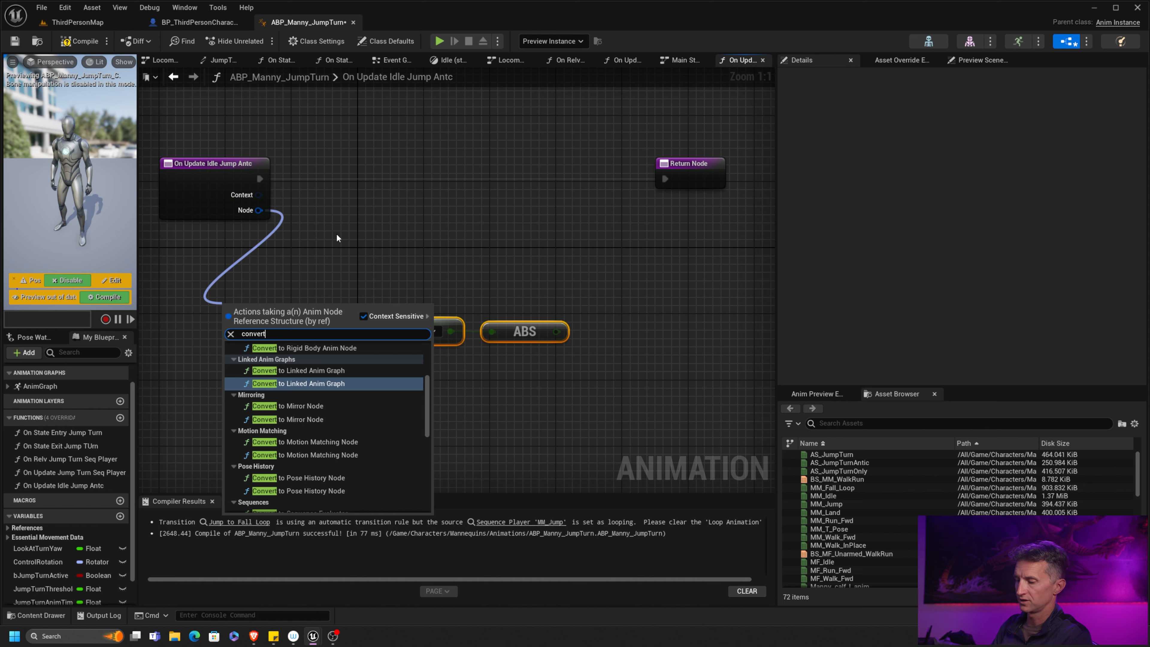
pyautogui.write('seq')
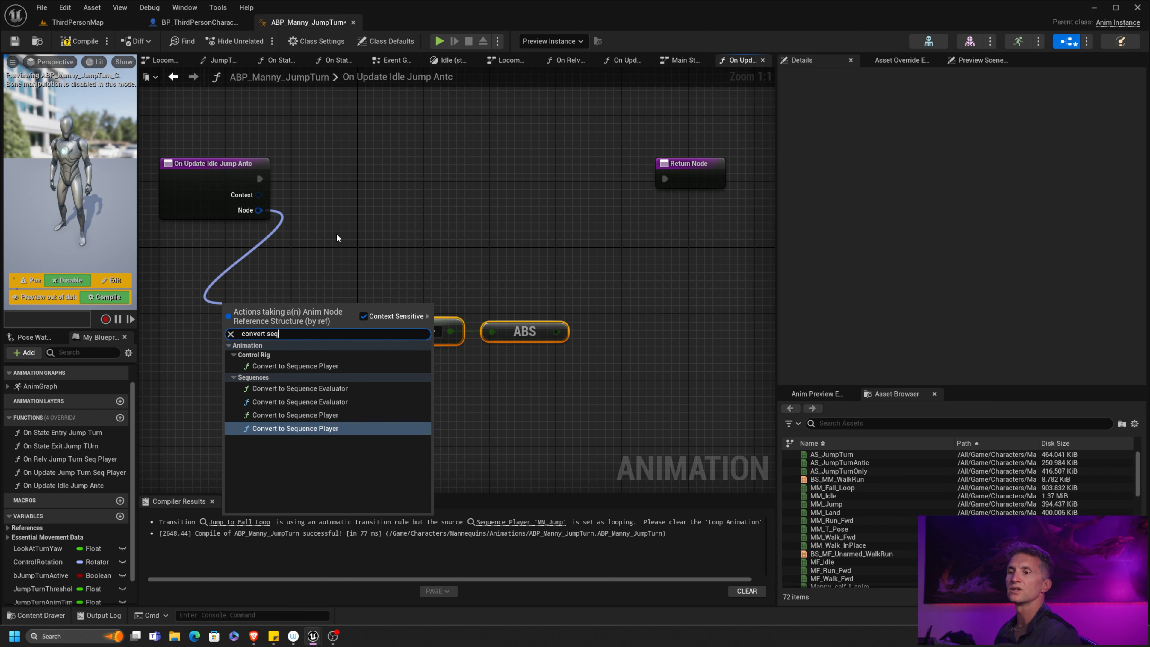
pyautogui.click(355, 389)
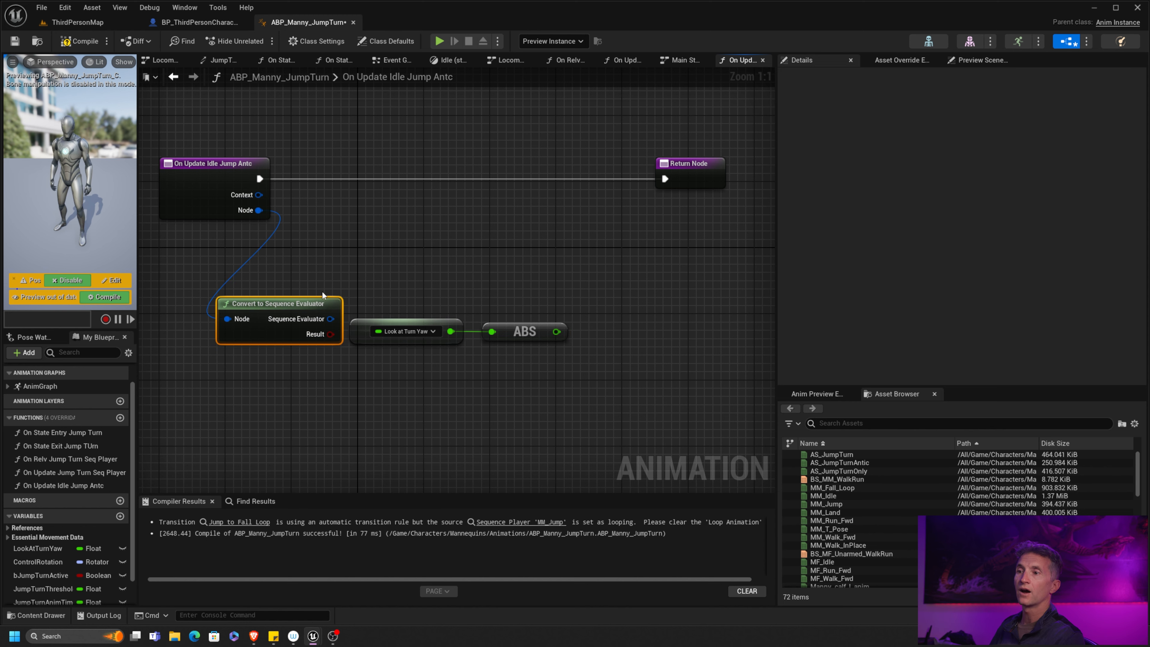
# Place the conversion node under the entry node and chain Get Sequence and Get Play Length from its Sequence Evaluator output.
pyautogui.moveTo(301, 304); pyautogui.dragTo(410, 251)
pyautogui.write('get seq')
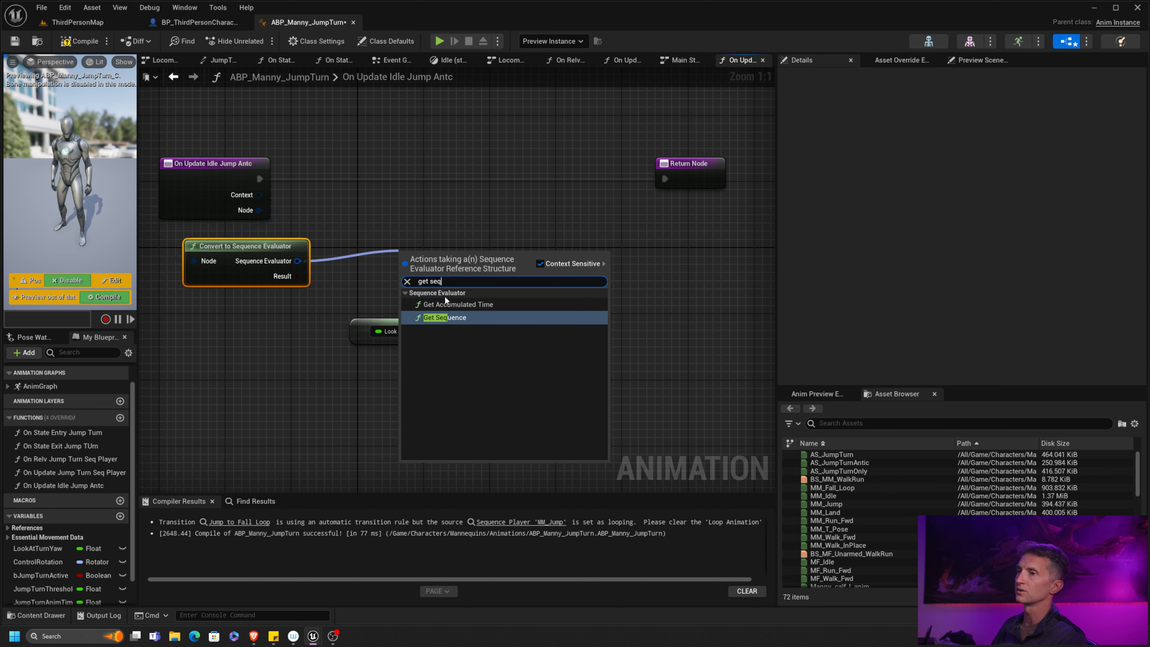
pyautogui.click(453, 318)
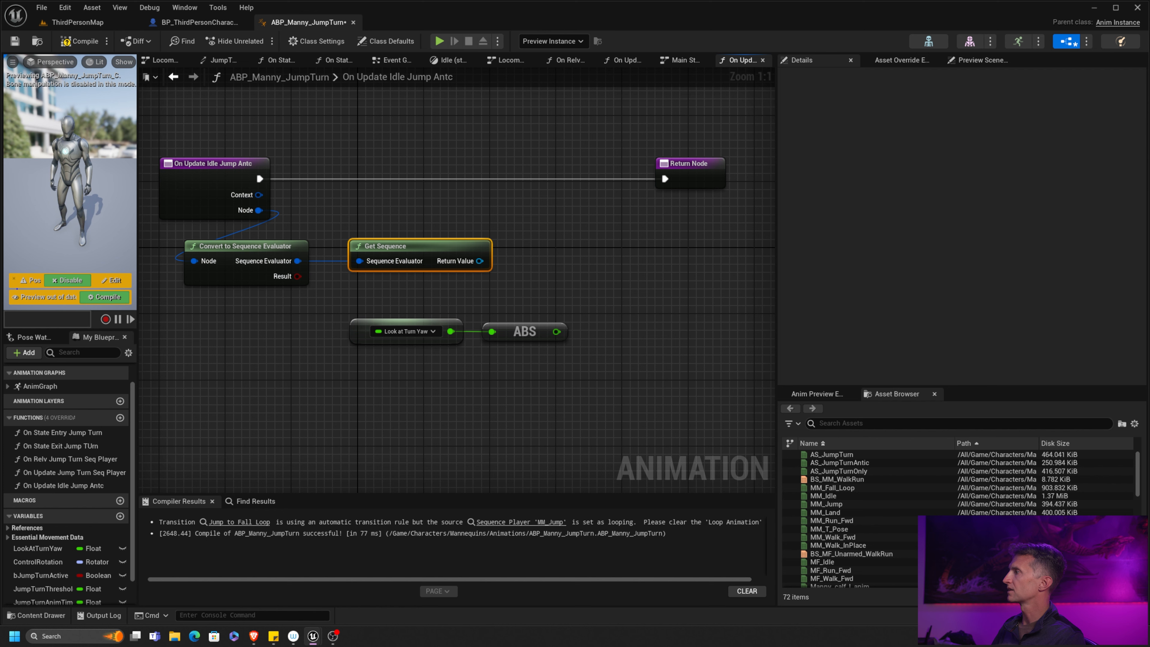
pyautogui.write('ge')
pyautogui.moveTo(480, 260); pyautogui.dragTo(590, 255)
pyautogui.write('t pl')
pyautogui.press('Return')
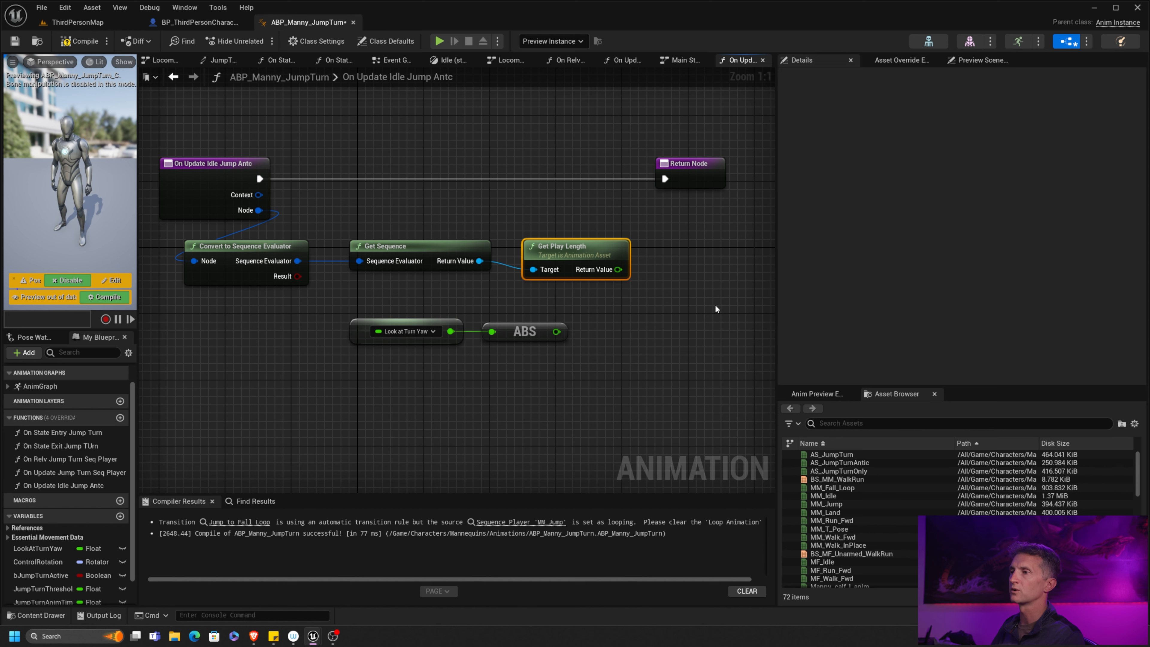
# Divide the Get Play Length return value by the JumpTurnThreshold variable and tuck the two new nodes in beside it.
pyautogui.moveTo(549, 294); pyautogui.dragTo(534, 293, button='right')
pyautogui.moveTo(603, 269); pyautogui.dragTo(679, 265)
pyautogui.write('/')
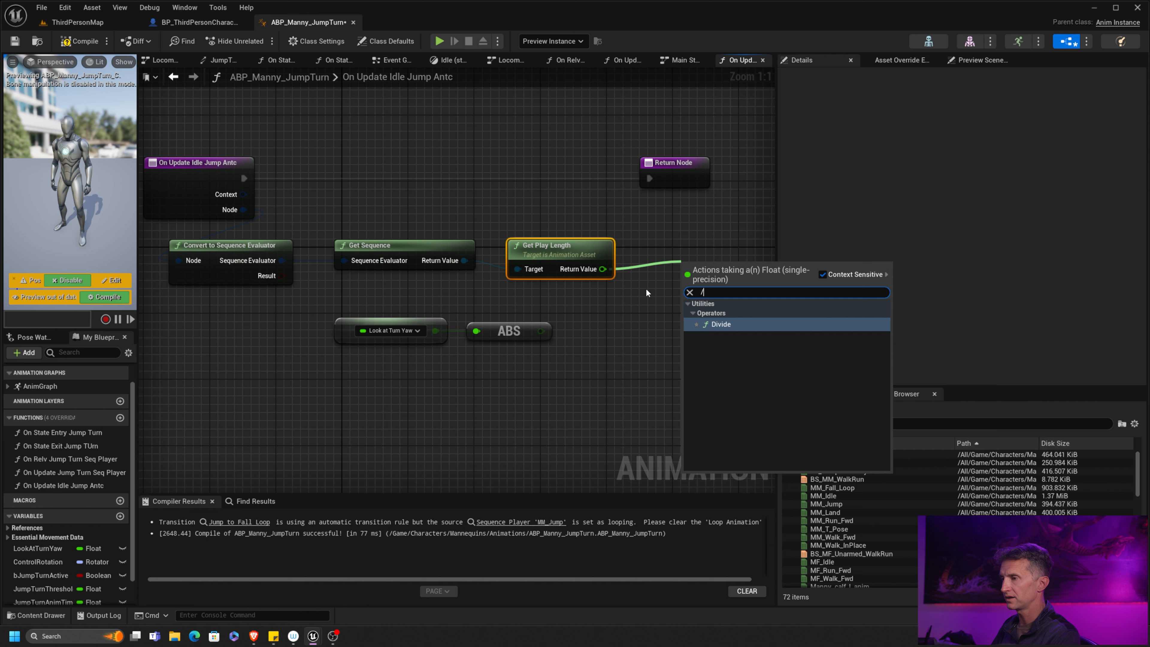
pyautogui.click(709, 324)
pyautogui.scroll(-2, 55, 562)
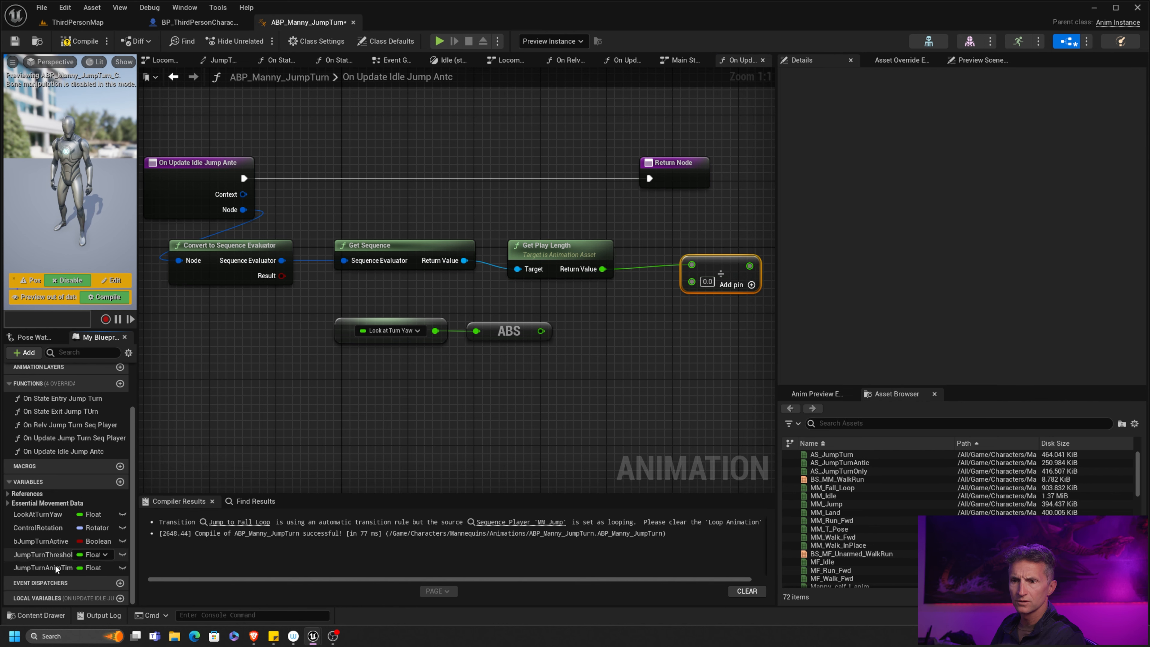
pyautogui.moveTo(52, 553); pyautogui.dragTo(691, 282)
pyautogui.click(653, 327)
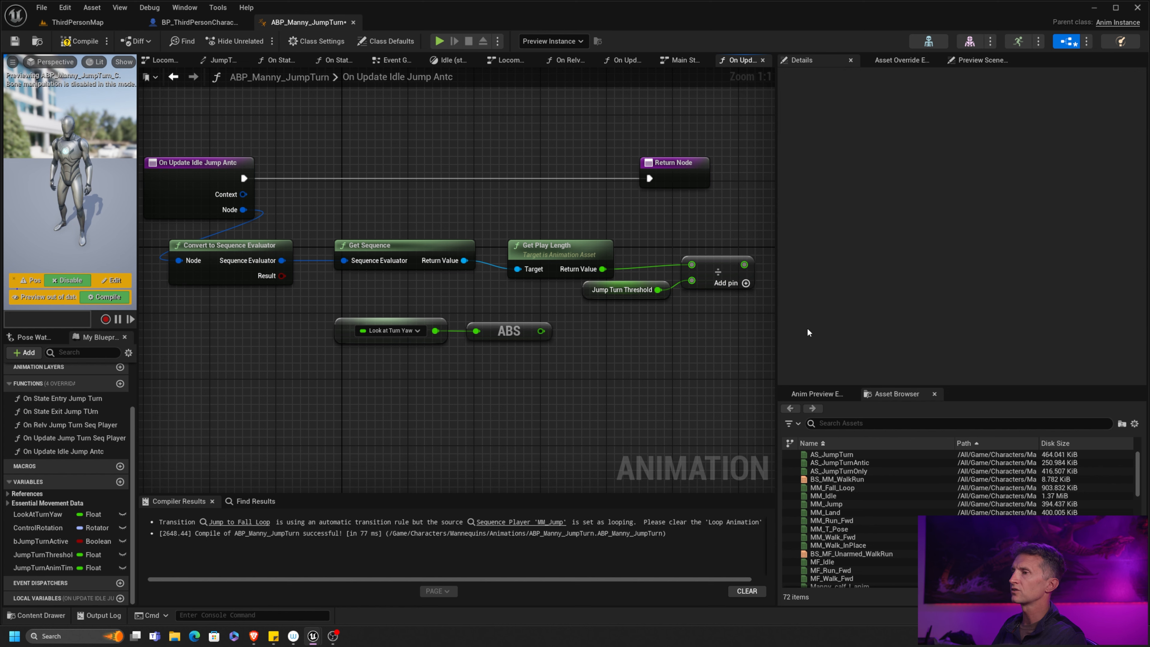
pyautogui.moveTo(653, 342); pyautogui.dragTo(693, 271)
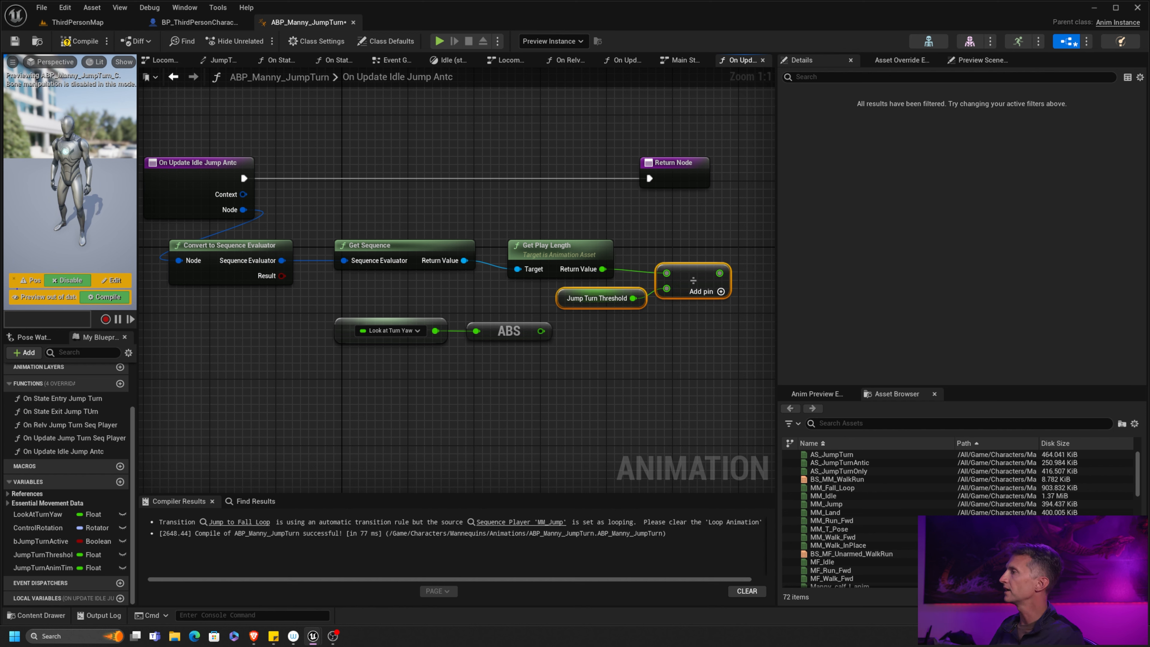
# Move the Look at Turn Yaw and ABS pair above the Get Sequence row and shift the Return Node farther right.
pyautogui.moveTo(406, 295); pyautogui.dragTo(464, 210)
pyautogui.moveTo(590, 226); pyautogui.dragTo(394, 225, button='right')
pyautogui.moveTo(484, 157); pyautogui.dragTo(726, 168)
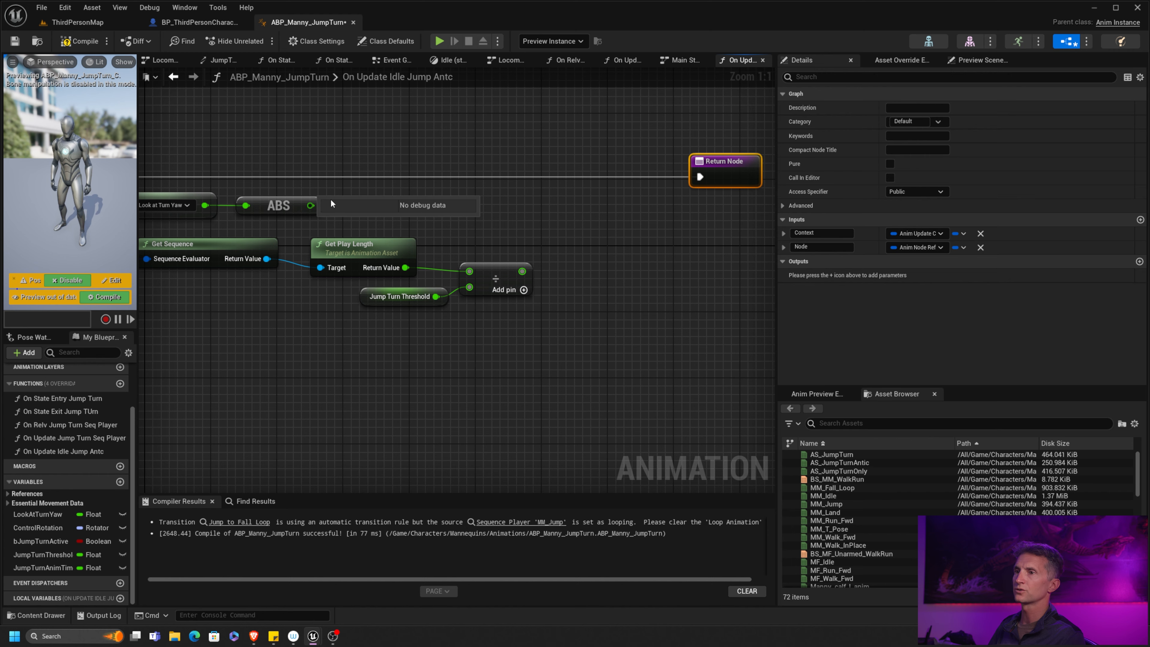
# Divide the ABS output by the JumpTurnThreshold variable using a new Divide node.
pyautogui.moveTo(244, 179); pyautogui.dragTo(312, 190, button='right')
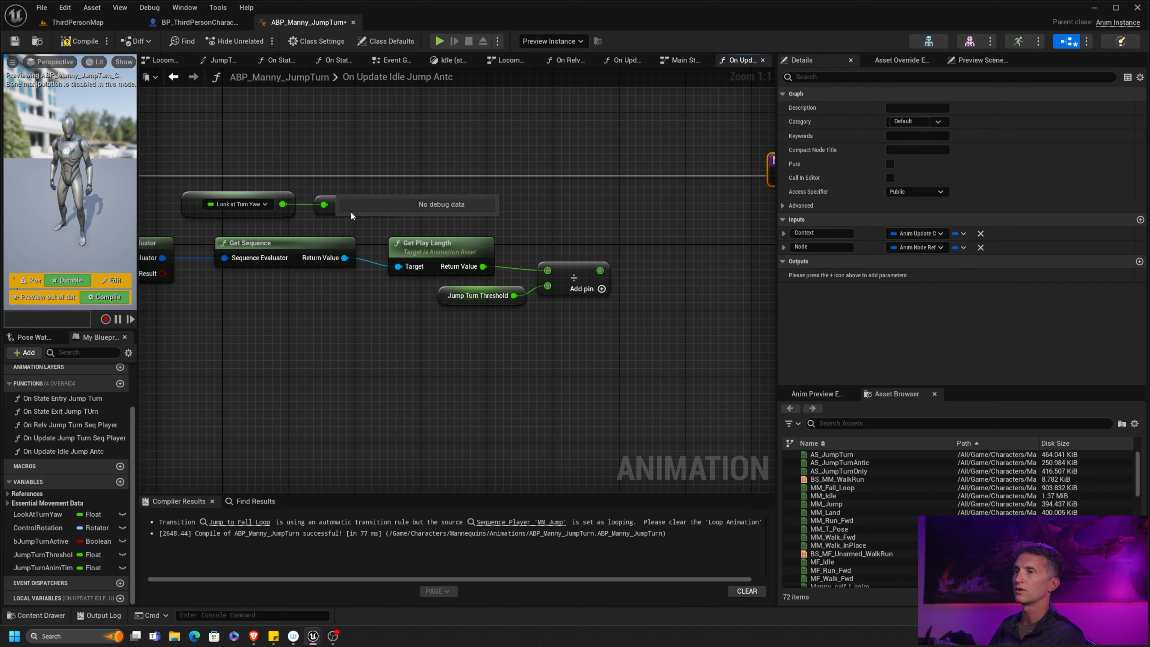
pyautogui.moveTo(388, 204); pyautogui.dragTo(571, 200)
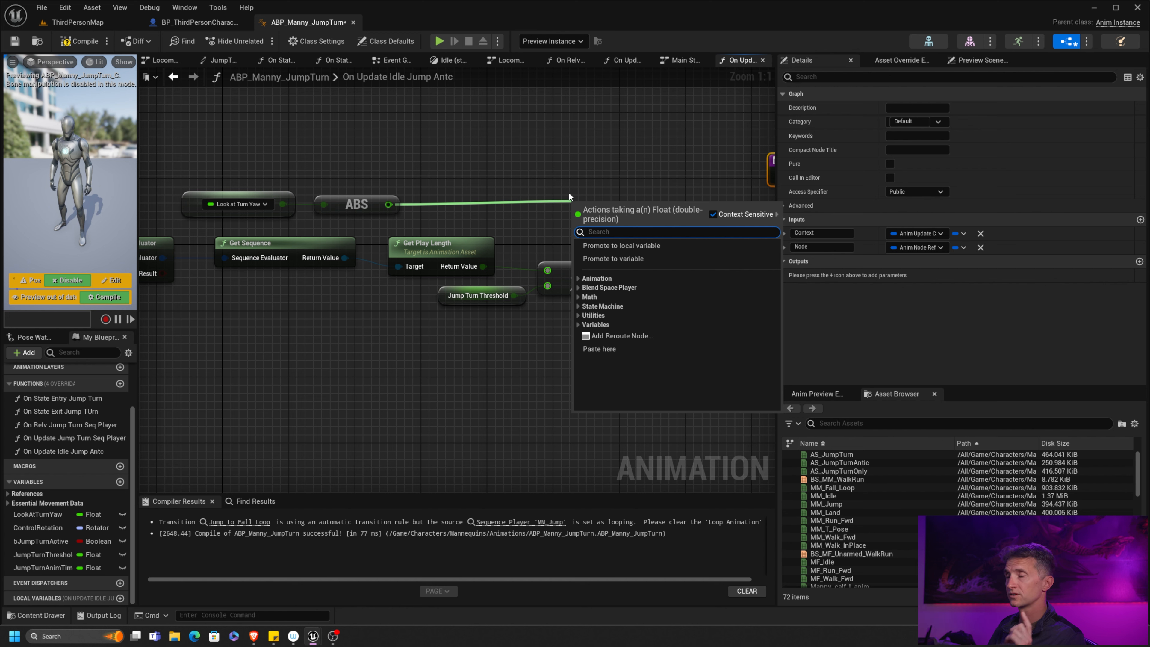
pyautogui.write('/')
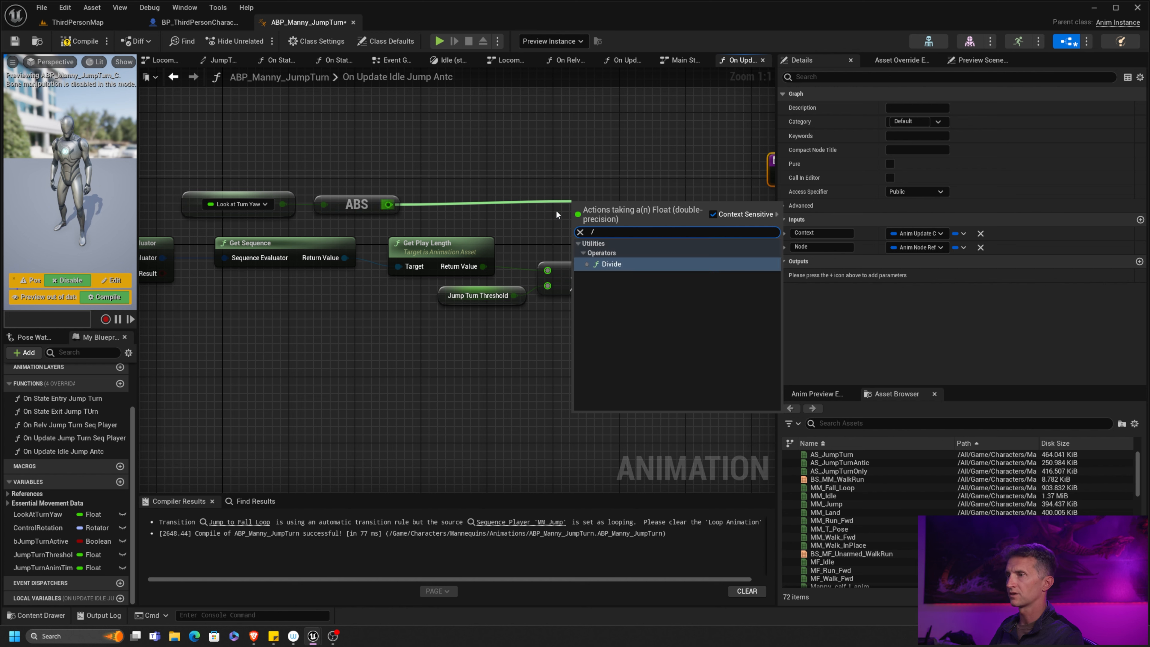
pyautogui.click(608, 263)
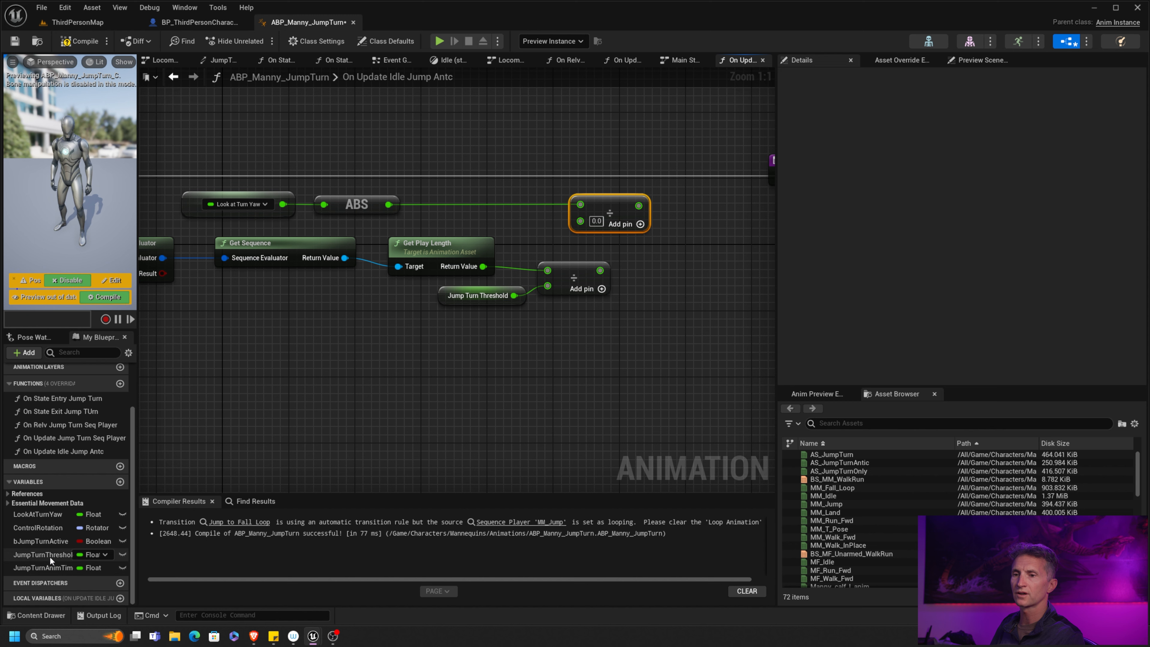
pyautogui.moveTo(50, 555); pyautogui.dragTo(545, 220)
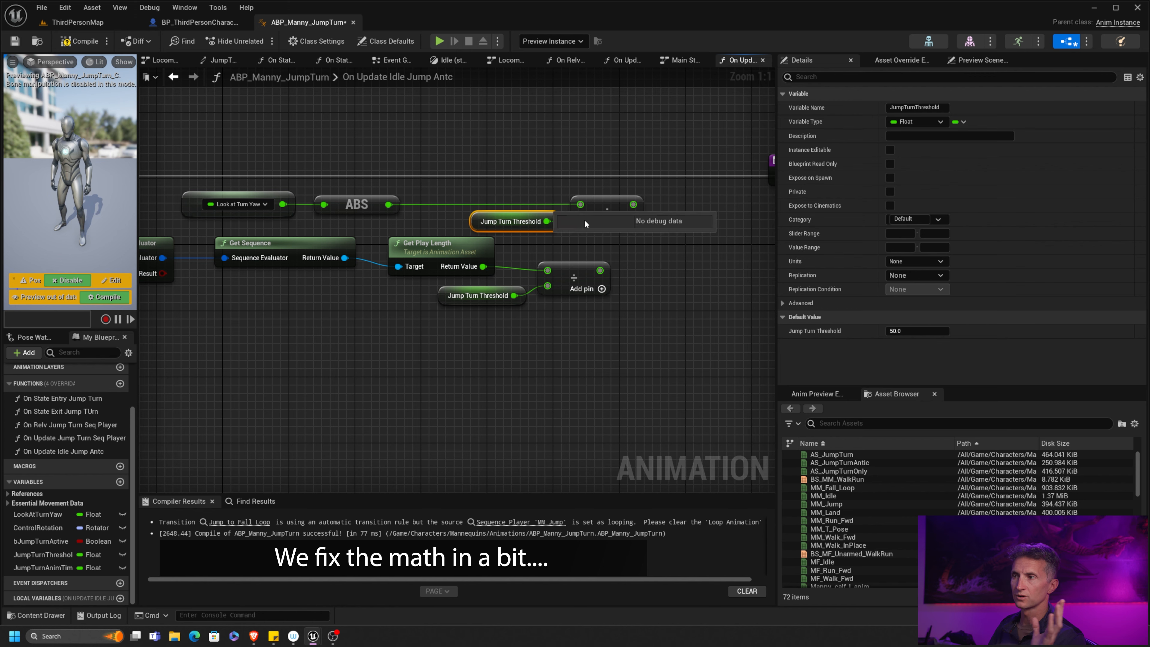
# Add a Get Runtime Float Curve Value node and place it below the Return Node.
pyautogui.moveTo(609, 260); pyautogui.dragTo(411, 257, button='right')
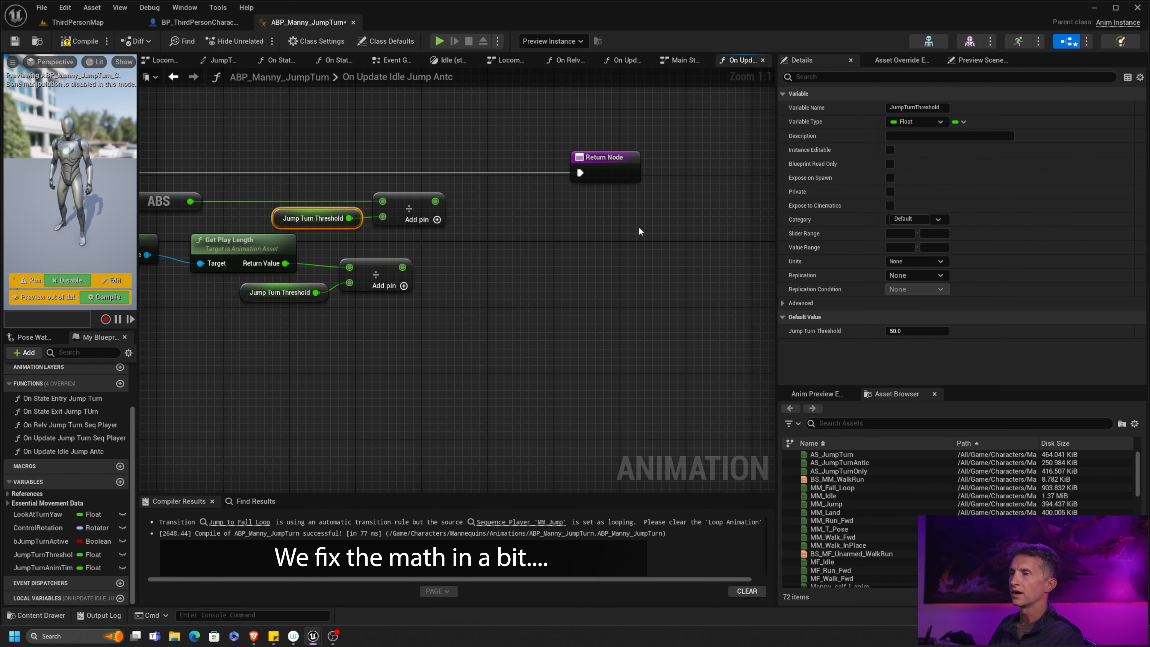
pyautogui.moveTo(481, 261); pyautogui.dragTo(395, 262, button='right')
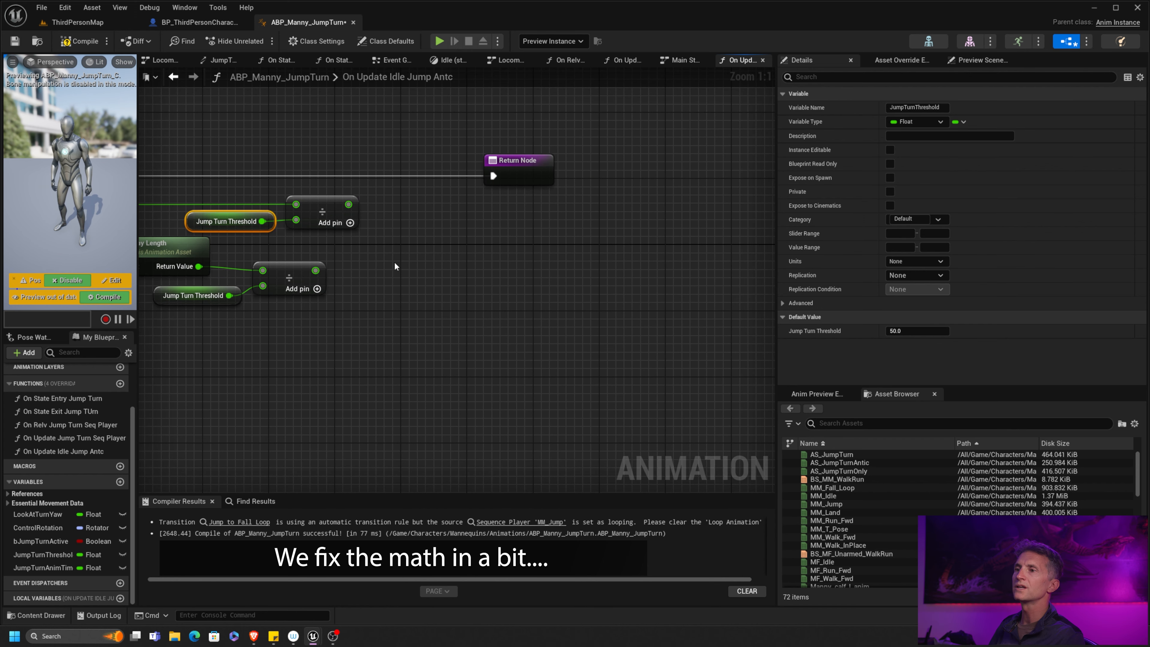
pyautogui.rightClick(395, 261)
pyautogui.write('get runt')
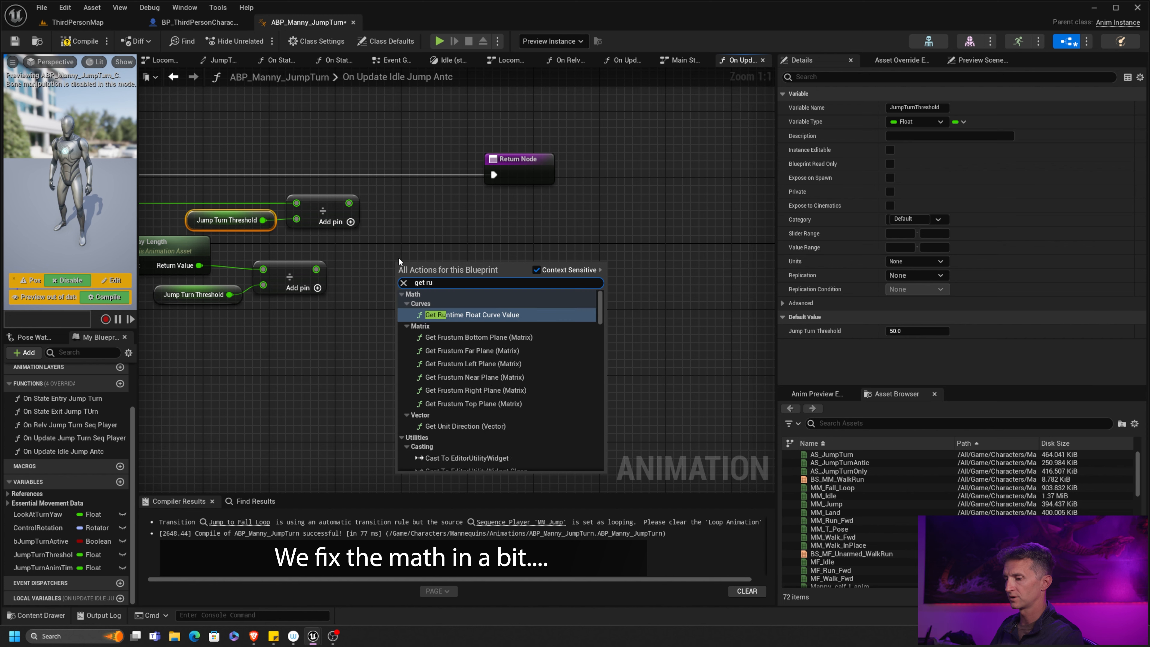
pyautogui.click(501, 315)
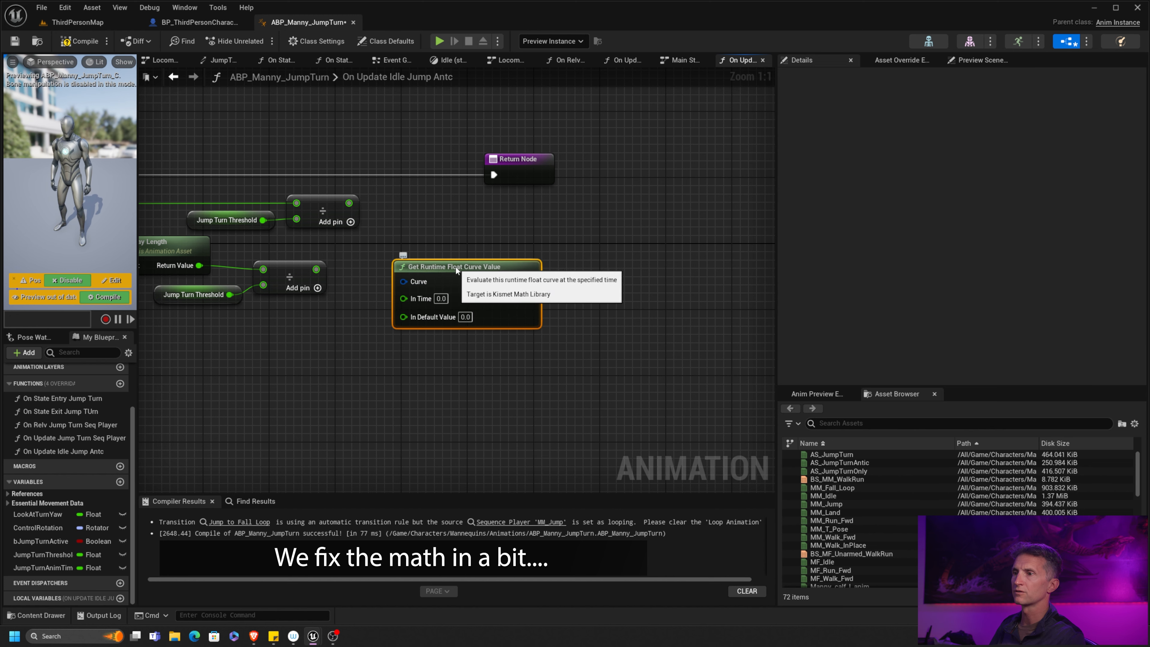
pyautogui.moveTo(456, 266); pyautogui.dragTo(544, 250)
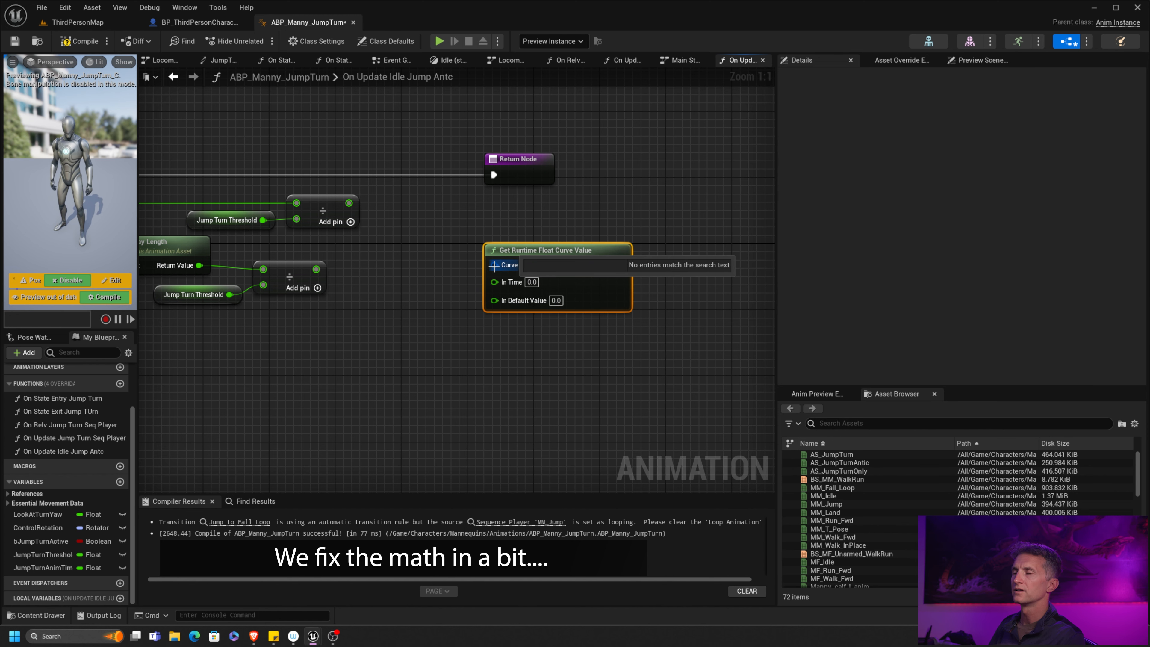
# Promote the Curve input of Get Runtime Float Curve Value to a variable and position its getter beside the node.
pyautogui.rightClick(493, 265)
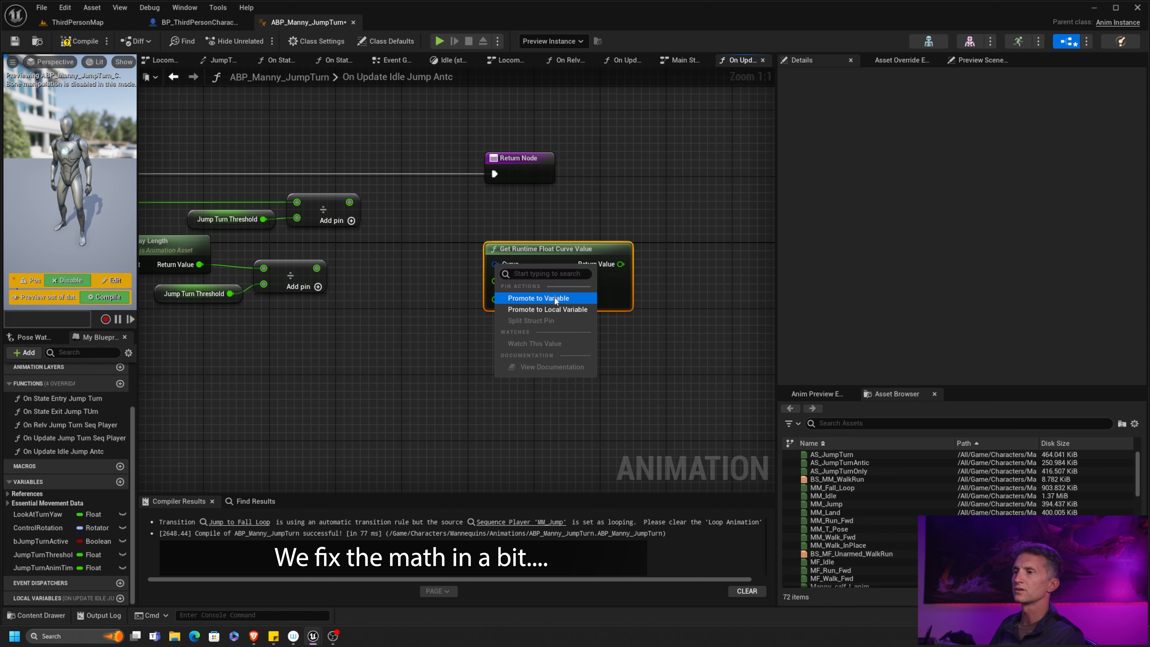
pyautogui.click(543, 295)
pyautogui.click(380, 254)
pyautogui.moveTo(381, 254); pyautogui.dragTo(380, 262)
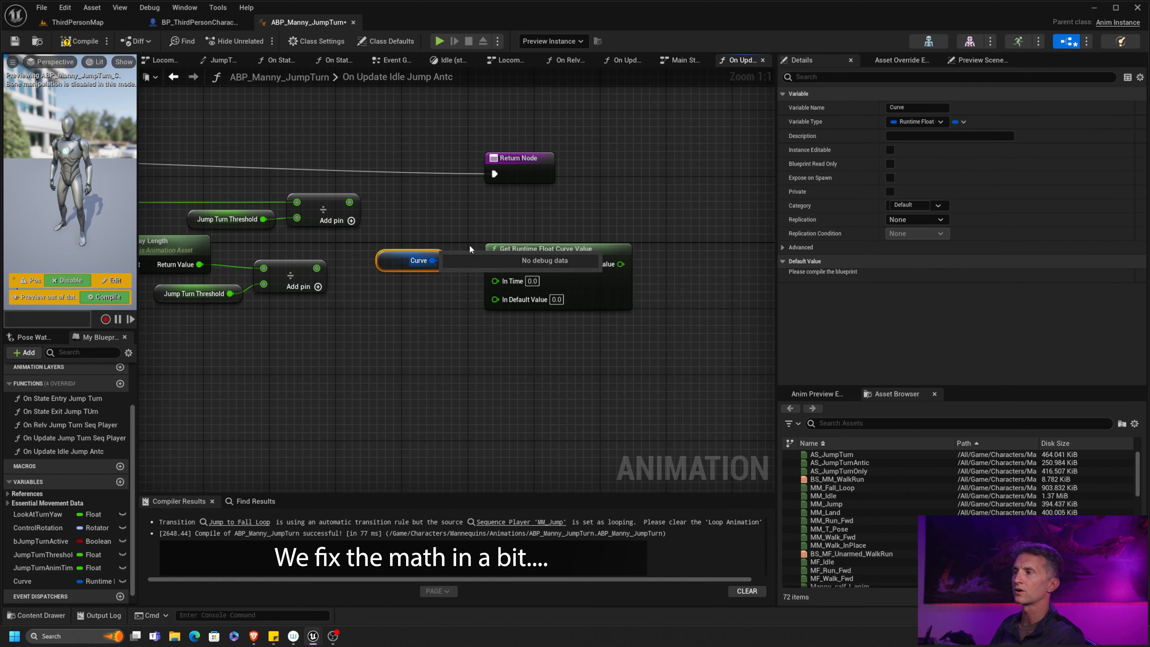
# Compile the blueprint and give the Curve variable a default linear curve with keys at time 0, value 0 and time 1, value 1.
pyautogui.click(75, 42)
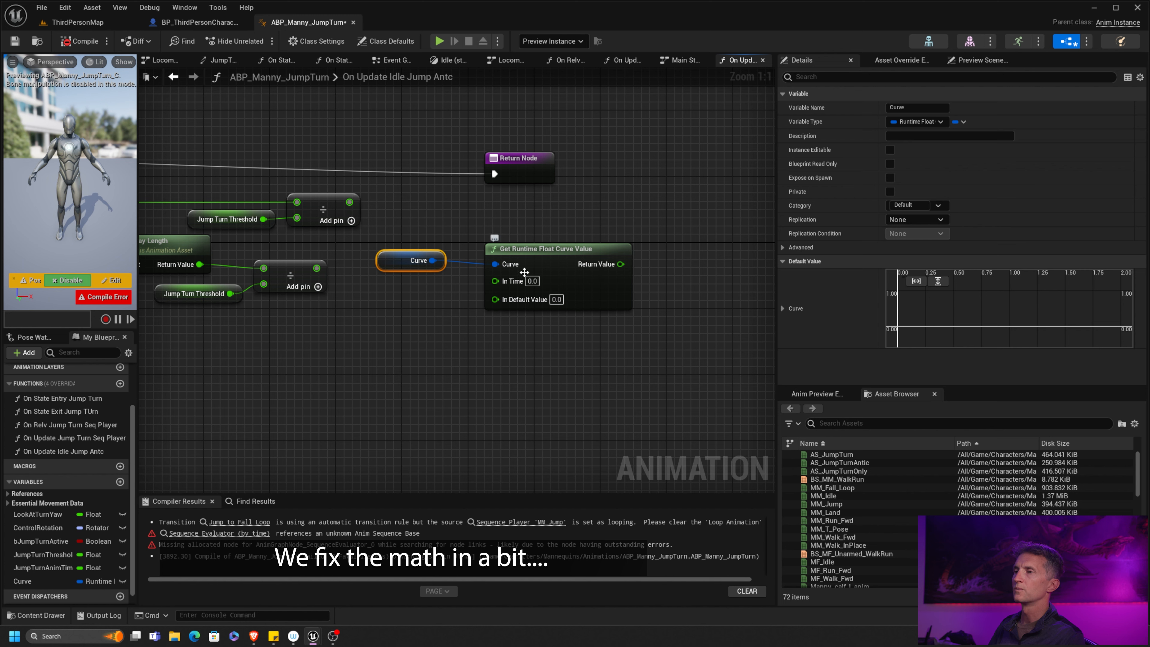
pyautogui.rightClick(908, 327)
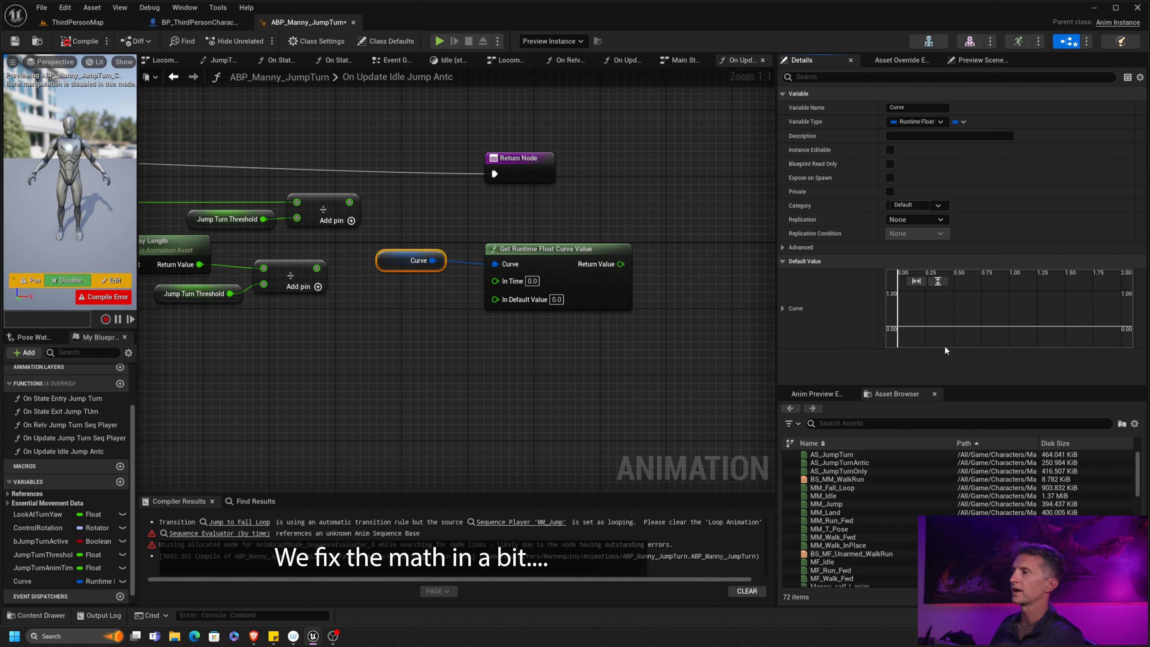
pyautogui.rightClick(1048, 323)
pyautogui.click(1082, 344)
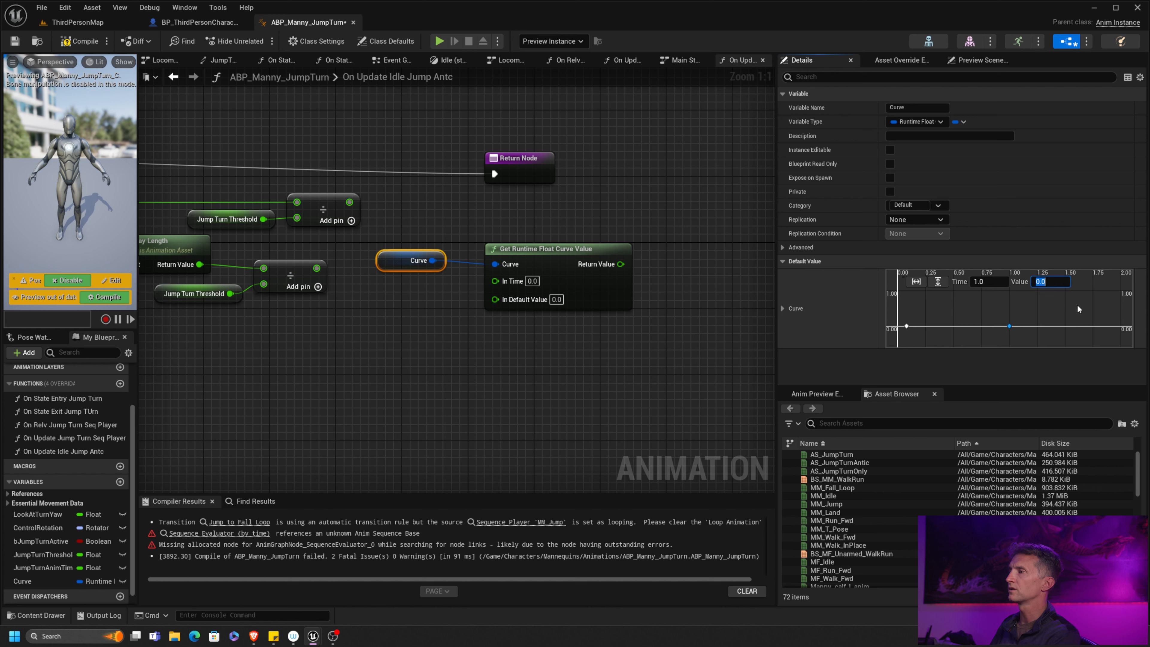
pyautogui.write('1')
pyautogui.press('Return')
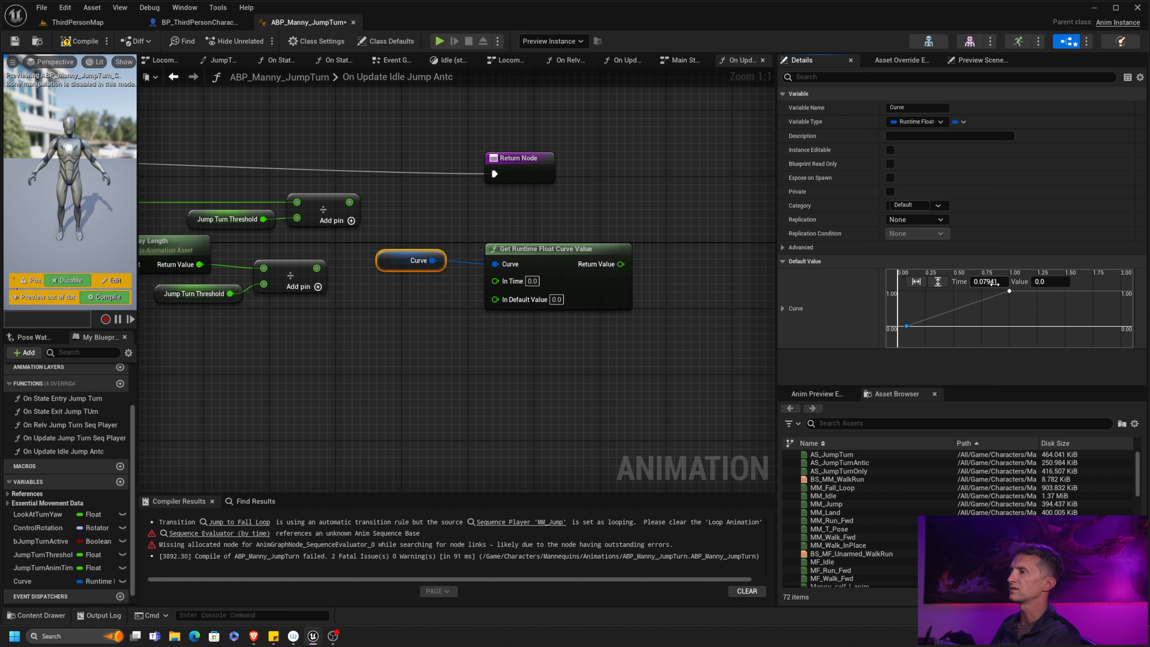
pyautogui.moveTo(1054, 314); pyautogui.dragTo(1101, 312, button='right')
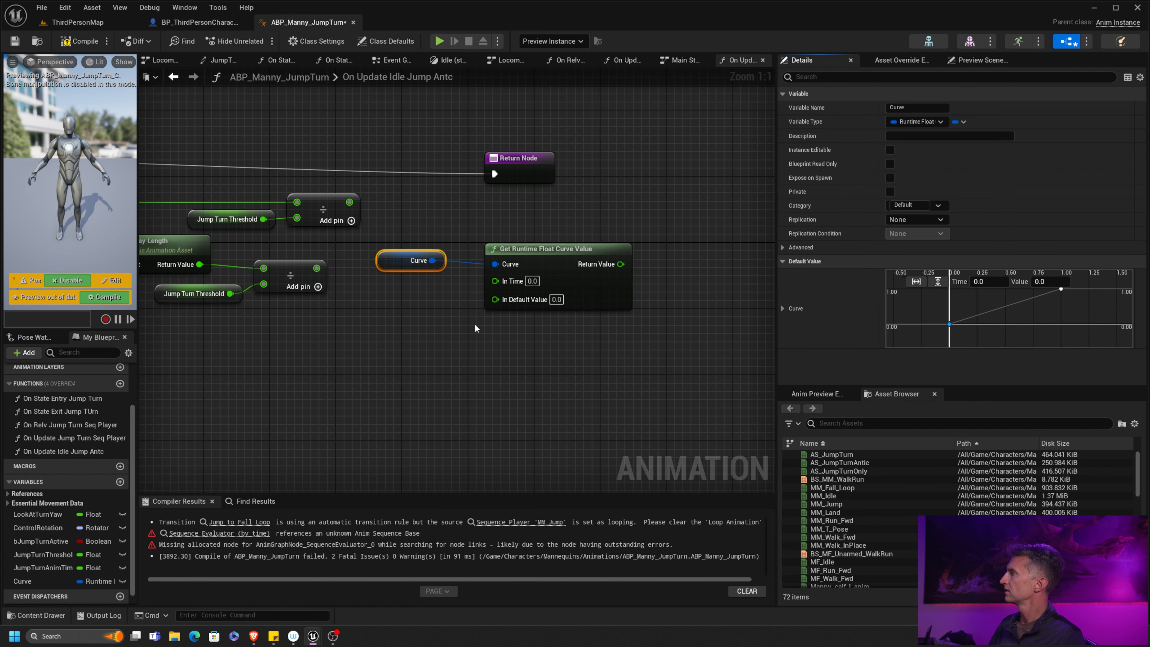
# Connect the yaw-by-threshold division result to In Time of Get Runtime Float Curve Value and move the Curve getter above that node.
pyautogui.moveTo(431, 318); pyautogui.dragTo(475, 340, button='right')
pyautogui.moveTo(394, 225); pyautogui.dragTo(538, 303)
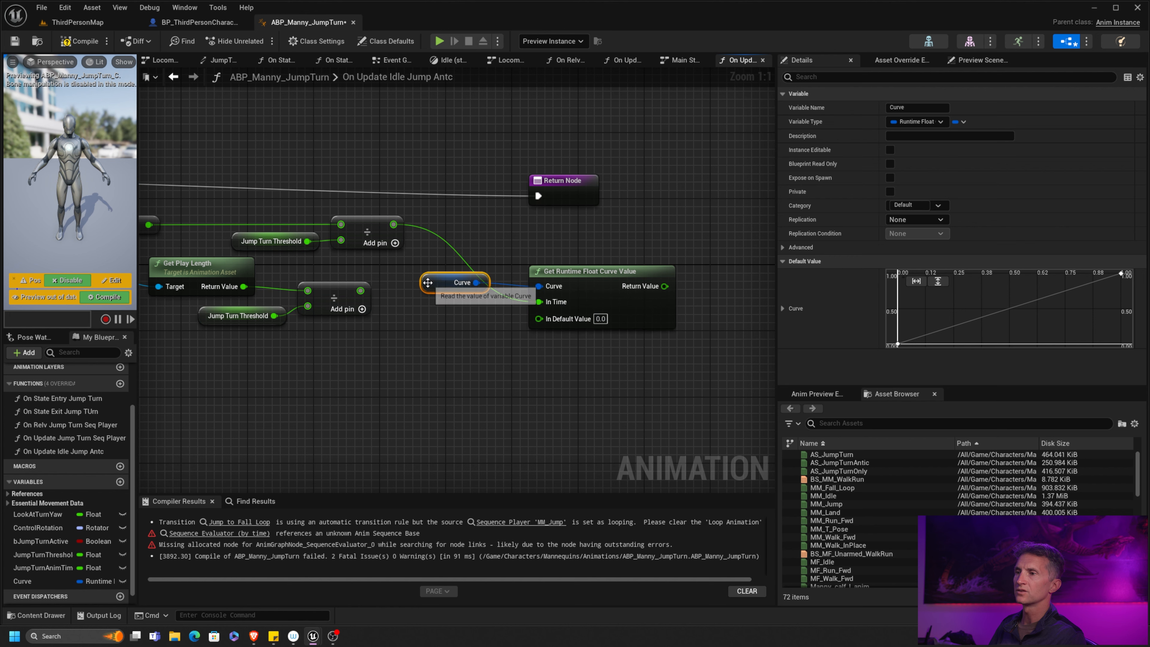
pyautogui.moveTo(435, 283); pyautogui.dragTo(469, 231)
pyautogui.moveTo(182, 225); pyautogui.dragTo(326, 245, button='right')
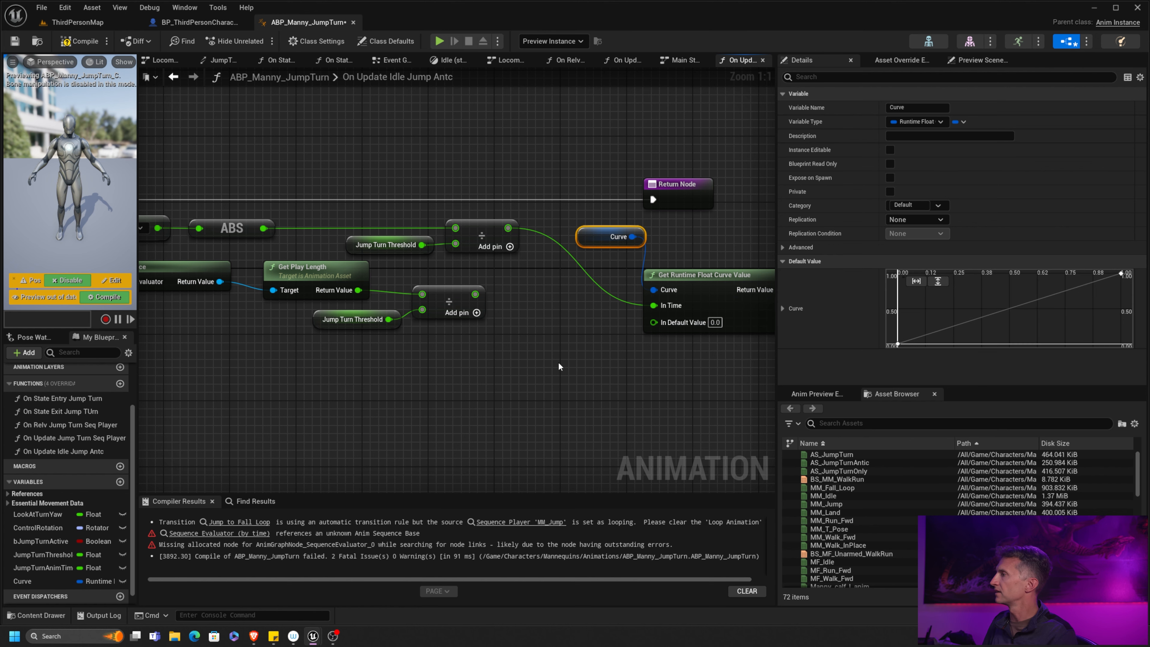
pyautogui.moveTo(579, 374); pyautogui.dragTo(524, 354, button='right')
pyautogui.moveTo(362, 286); pyautogui.dragTo(459, 289, button='right')
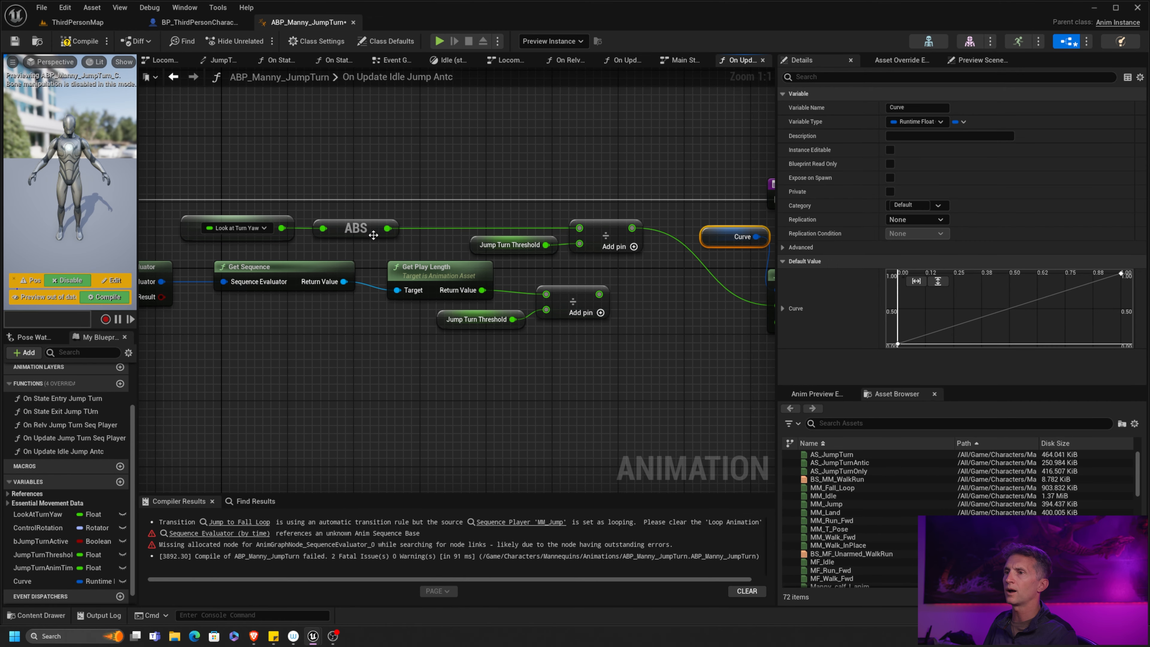
# Multiply the ABS output by the Get Play Length division result using a new Multiply node.
pyautogui.moveTo(388, 229); pyautogui.dragTo(589, 272)
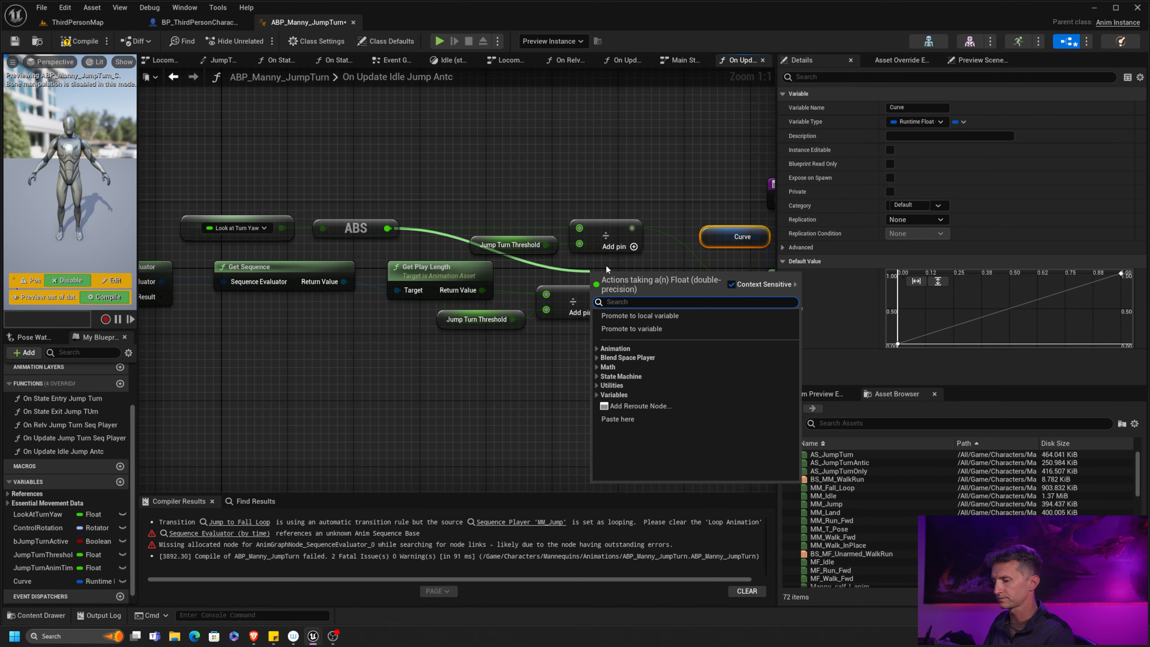
pyautogui.write('*')
pyautogui.click(654, 364)
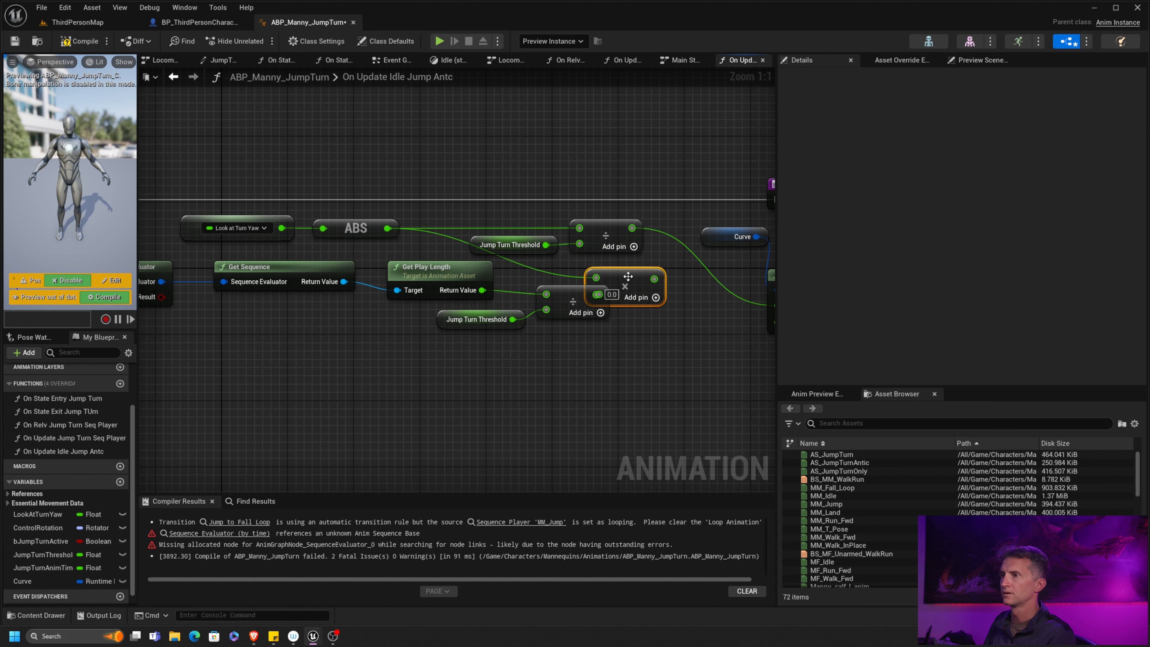
pyautogui.moveTo(647, 274); pyautogui.dragTo(697, 274)
pyautogui.moveTo(599, 294); pyautogui.dragTo(643, 295)
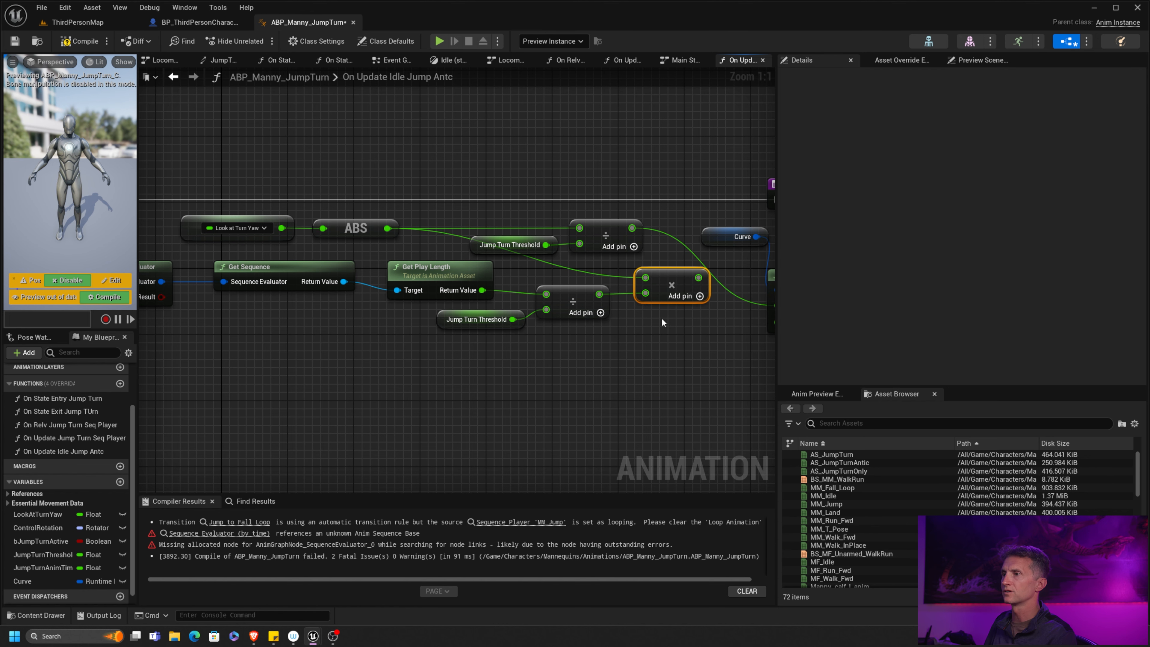
# Move the Get Sequence row and the Multiply node lower, and connect the product to In Default Value of Get Runtime Float Curve Value.
pyautogui.moveTo(227, 384); pyautogui.dragTo(344, 392, button='right')
pyautogui.moveTo(221, 399); pyautogui.dragTo(724, 271)
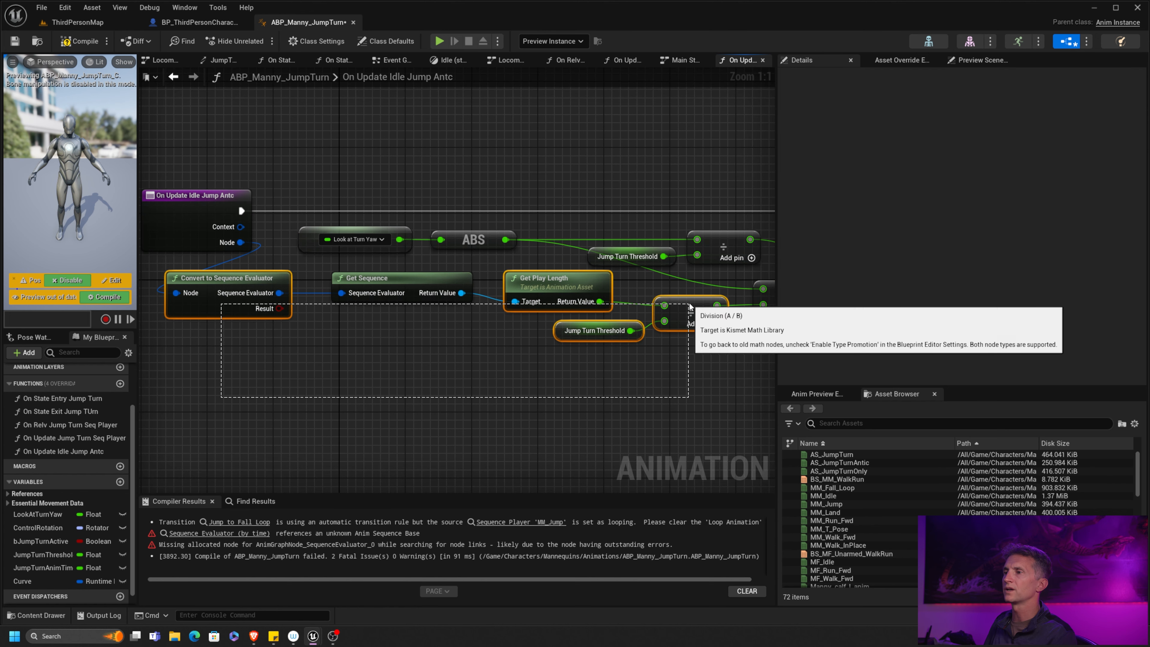
pyautogui.moveTo(688, 304); pyautogui.dragTo(612, 370)
pyautogui.moveTo(648, 316); pyautogui.dragTo(446, 310, button='right')
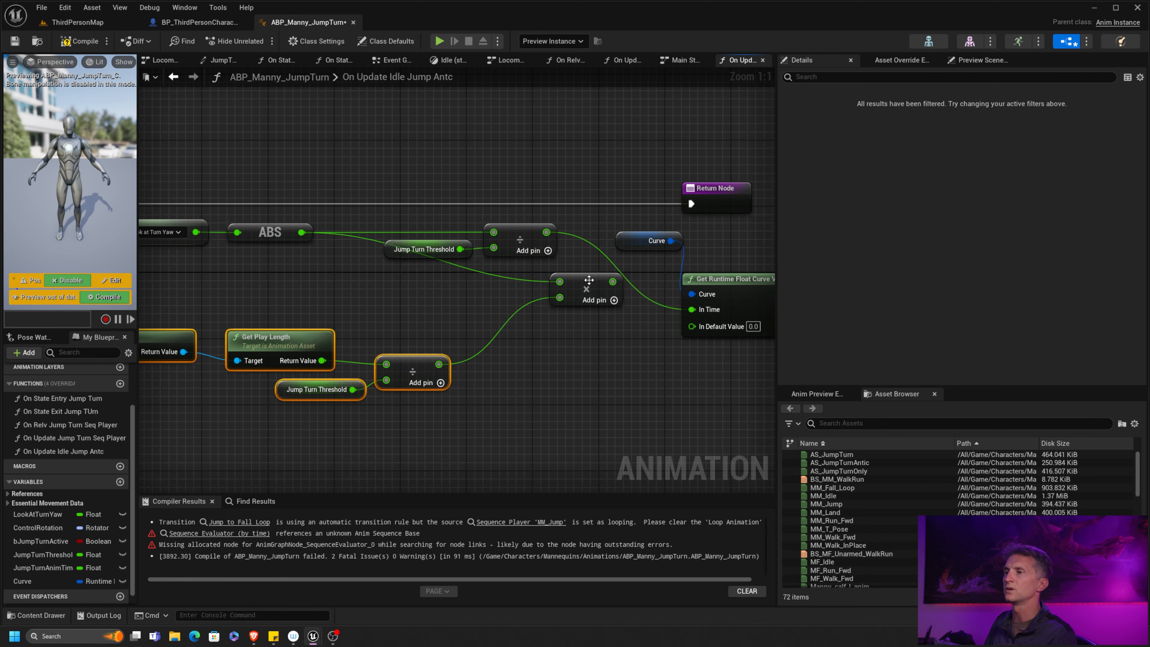
pyautogui.moveTo(589, 279); pyautogui.dragTo(693, 327)
pyautogui.moveTo(696, 361); pyautogui.dragTo(450, 352, button='right')
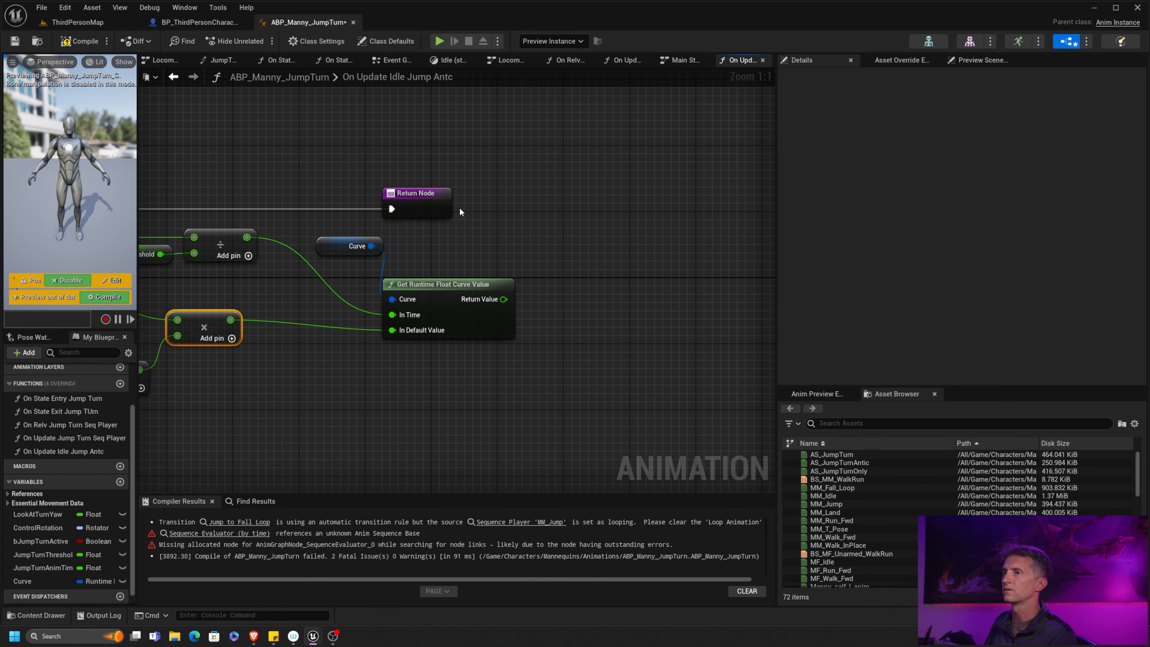
# Shift the Return Node farther right and add a Set Explicit Time node fed by the Convert to Sequence Evaluator output.
pyautogui.moveTo(425, 194); pyautogui.dragTo(696, 193)
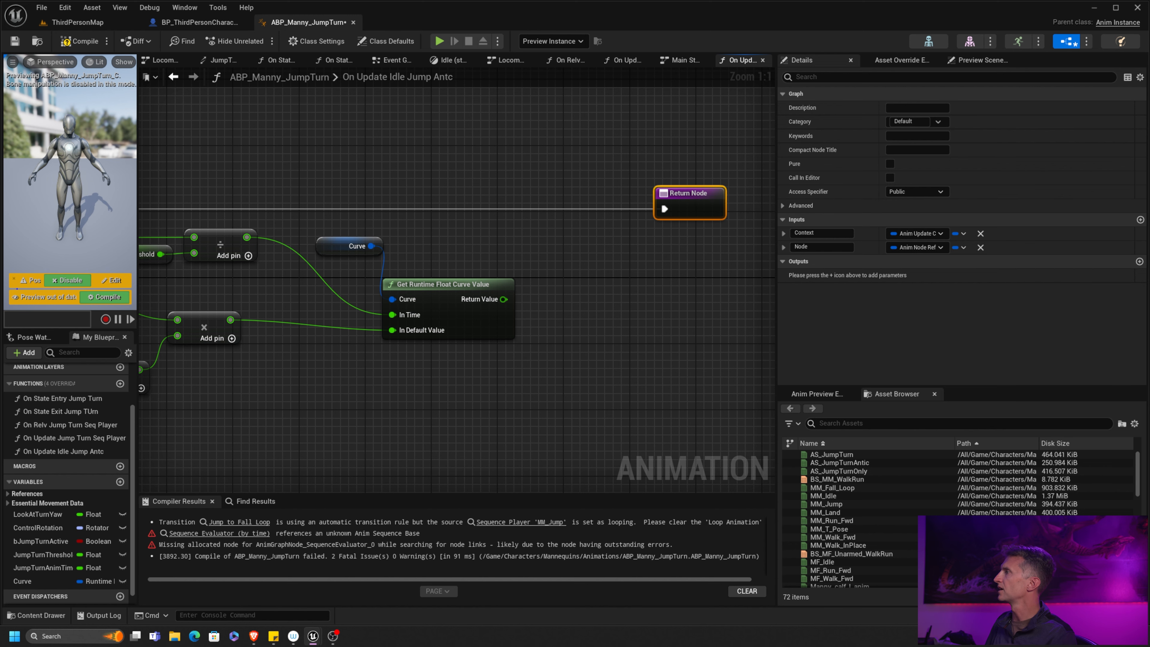
pyautogui.moveTo(504, 299); pyautogui.dragTo(568, 243)
pyautogui.moveTo(398, 252); pyautogui.dragTo(761, 260, button='right')
pyautogui.moveTo(304, 201); pyautogui.dragTo(577, 225, button='right')
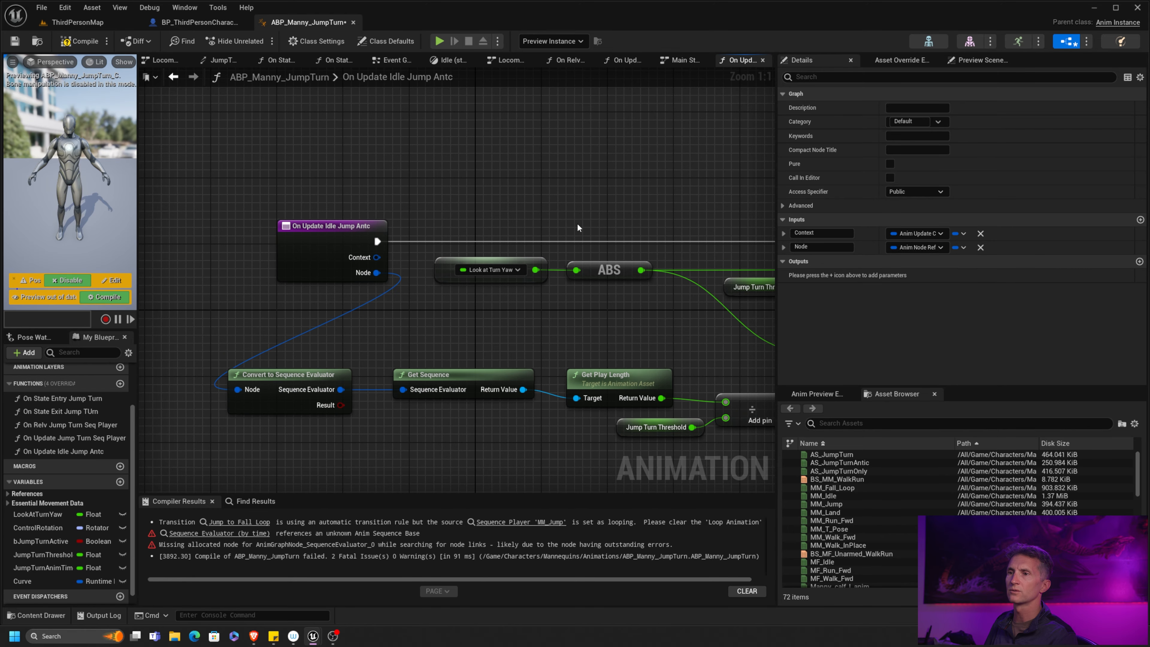
pyautogui.moveTo(480, 303); pyautogui.dragTo(351, 259, button='right')
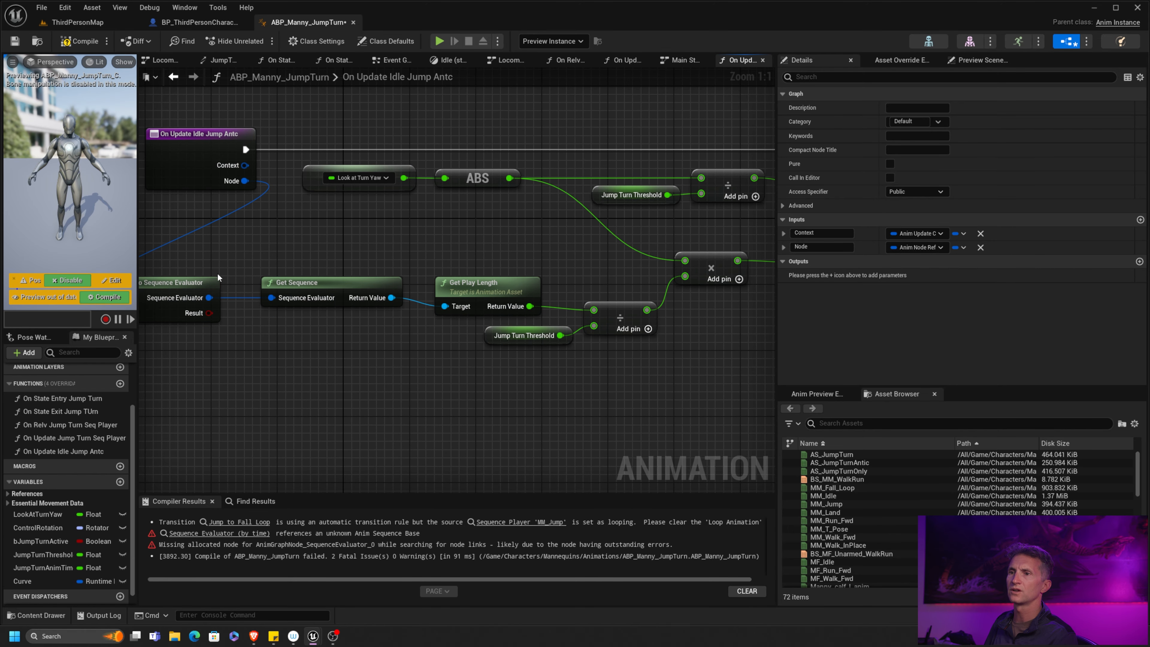
pyautogui.moveTo(215, 282); pyautogui.dragTo(458, 237)
pyautogui.write('se')
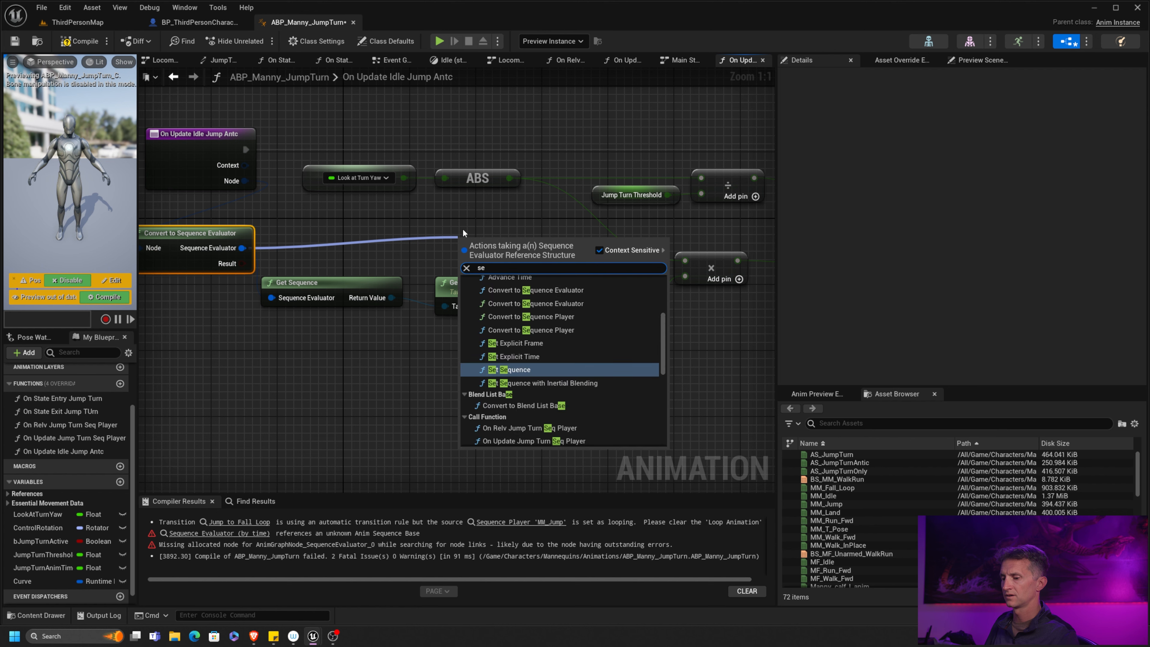
pyautogui.write('t ex')
pyautogui.click(536, 314)
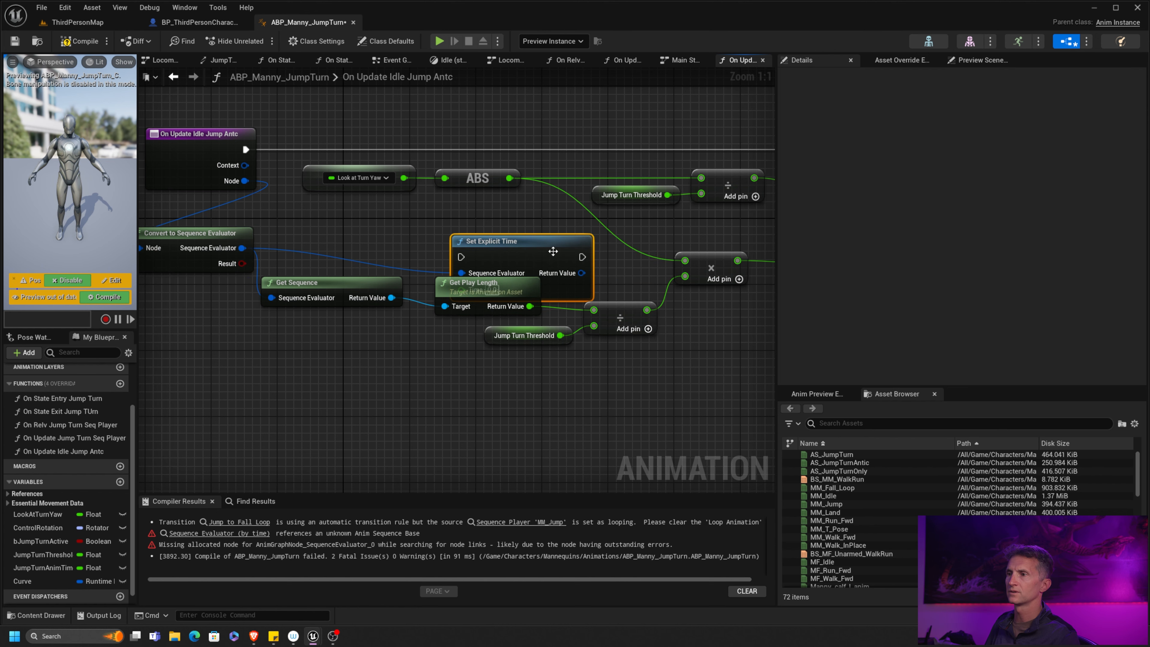
# Place Set Explicit Time in front of the Return Node and route the function's execution line through it.
pyautogui.moveTo(553, 252); pyautogui.dragTo(244, 277, button='right')
pyautogui.moveTo(247, 273); pyautogui.dragTo(751, 169)
pyautogui.moveTo(635, 225); pyautogui.dragTo(322, 235, button='right')
pyautogui.keyDown('ctrl'); pyautogui.moveTo(539, 187); pyautogui.dragTo(342, 187); pyautogui.keyUp('ctrl')
pyautogui.moveTo(462, 186); pyautogui.dragTo(540, 186)
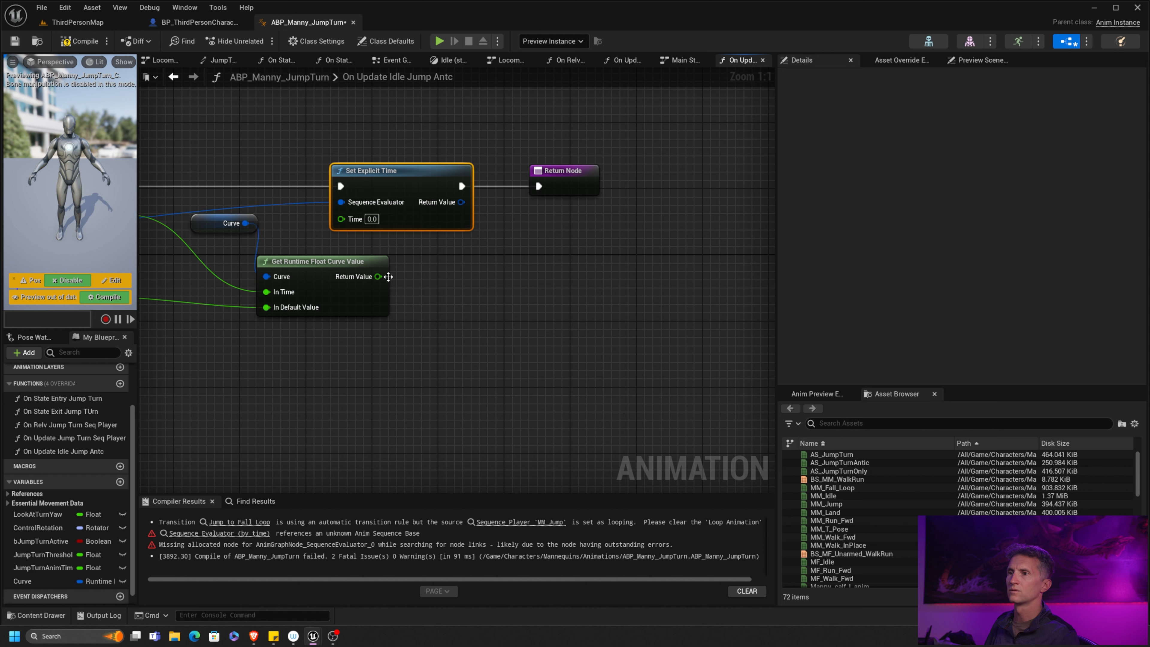
# Feed the runtime curve's Return Value into Set Explicit Time's Time input, space the end nodes farther right and compile.
pyautogui.moveTo(378, 276); pyautogui.dragTo(341, 219)
pyautogui.moveTo(393, 140); pyautogui.dragTo(615, 193)
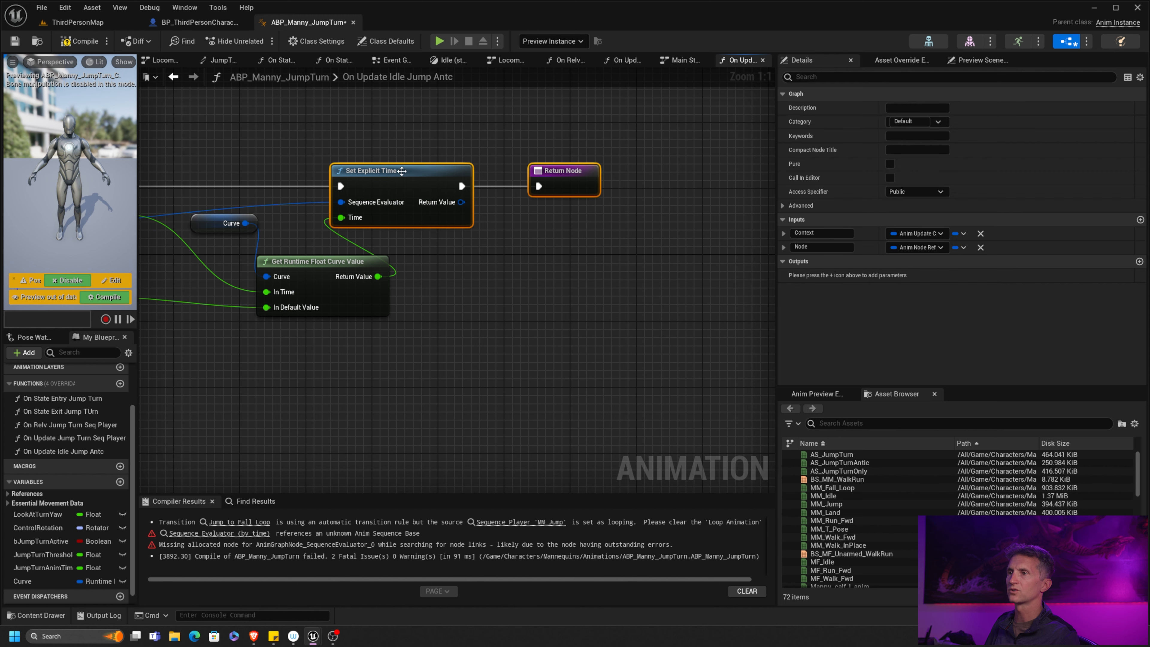
pyautogui.moveTo(402, 171); pyautogui.dragTo(567, 170)
pyautogui.click(82, 43)
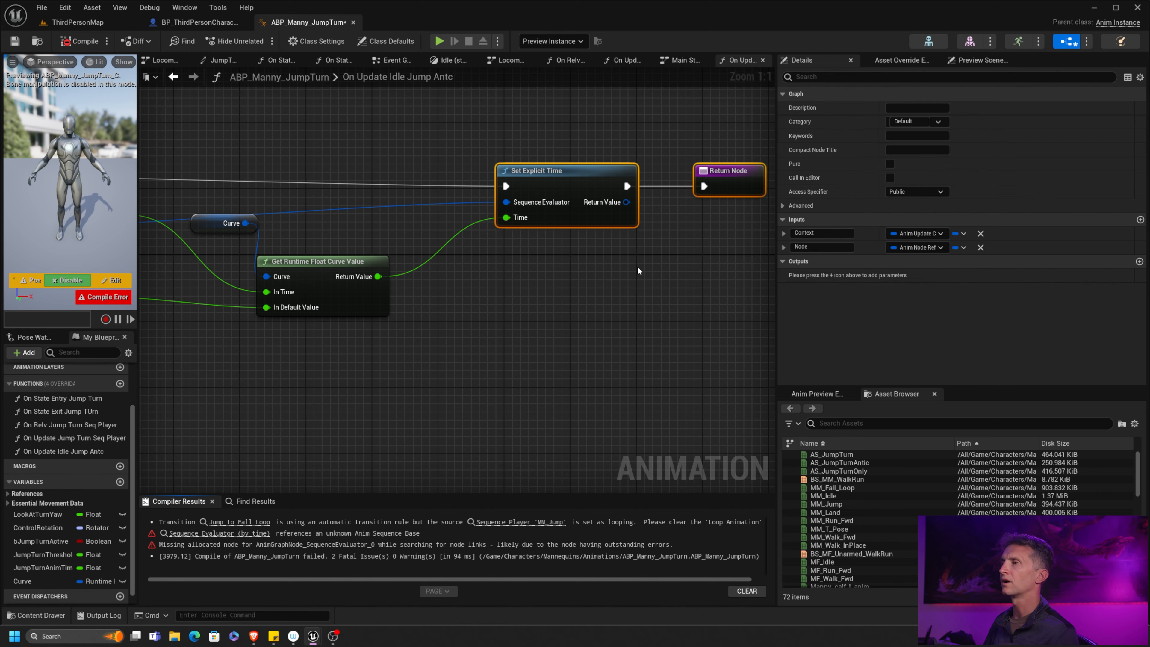
# Go back to the Idle state graph and select the Sequence Evaluator (by time) node.
pyautogui.moveTo(259, 132); pyautogui.dragTo(483, 152, button='right')
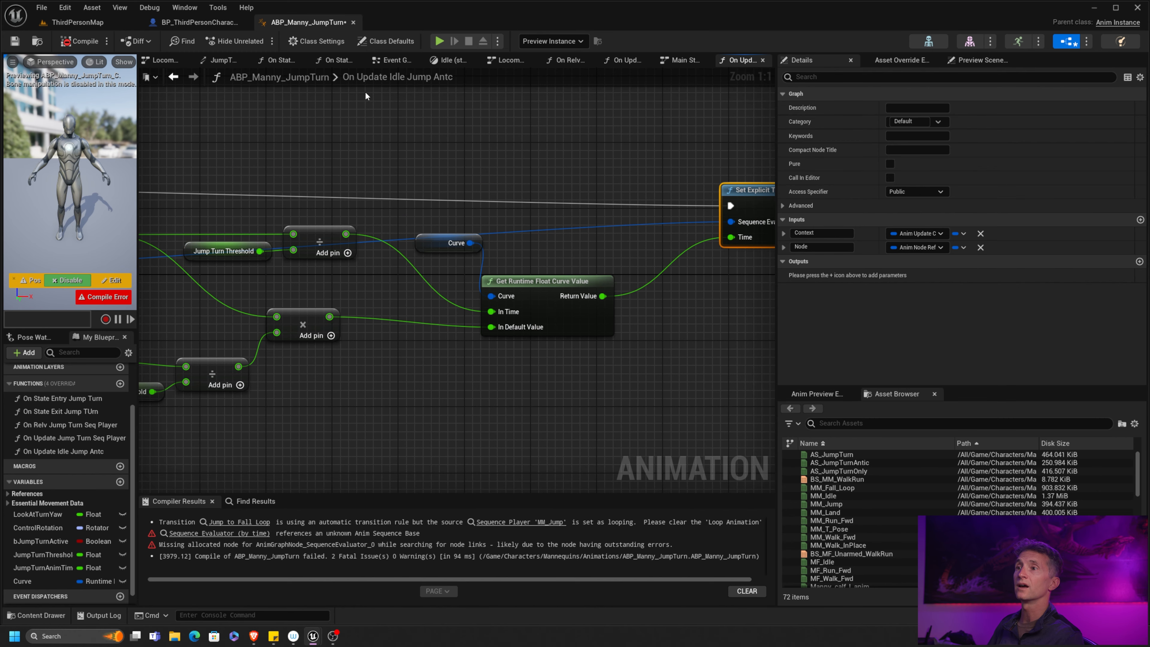
pyautogui.click(173, 78)
pyautogui.click(358, 281)
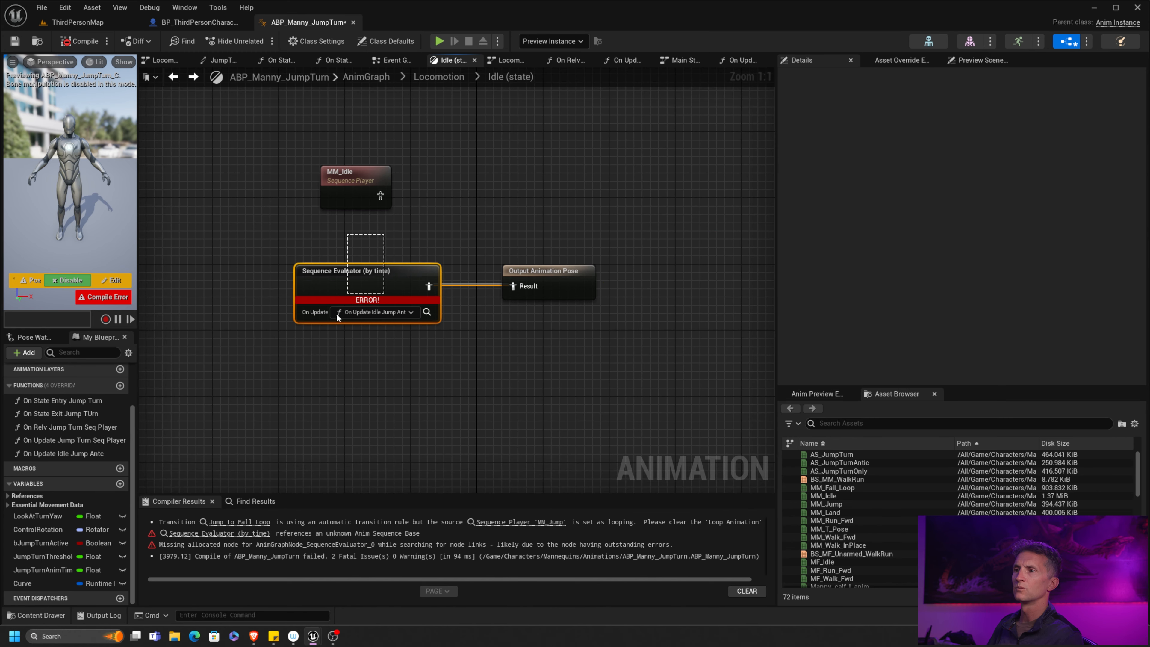
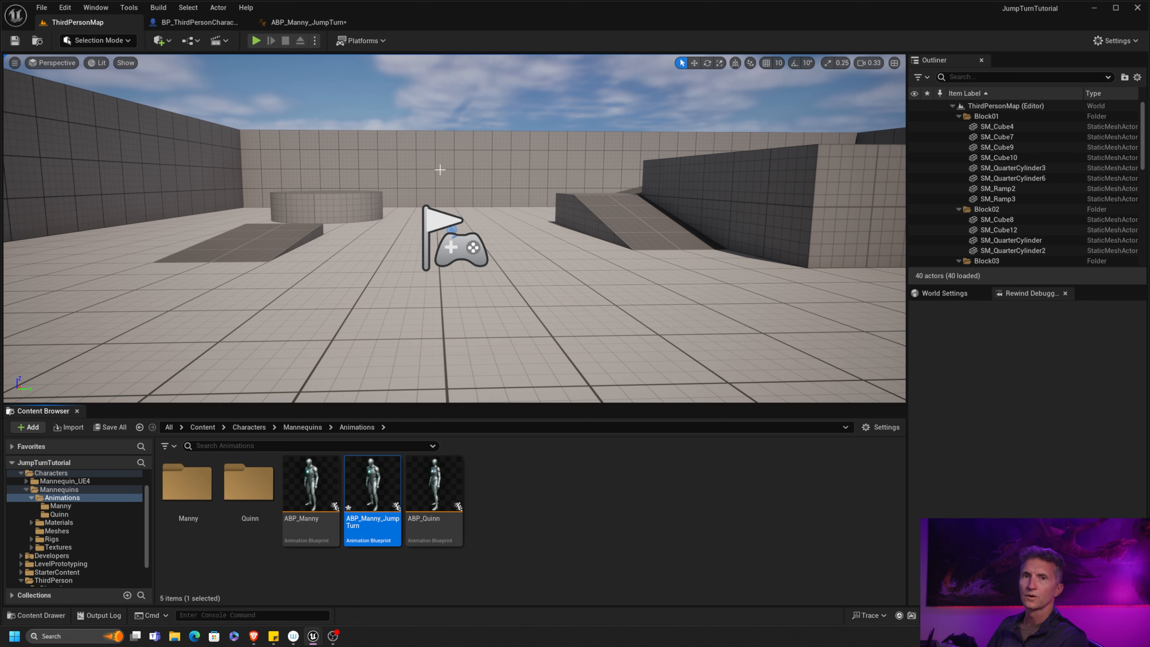
# Open the AnimGraph of ABP_Manny_JumpTurn, move the Control Rig node nearer the pose link and lower the NOT and Is Falling nodes.
pyautogui.doubleClick(367, 480)
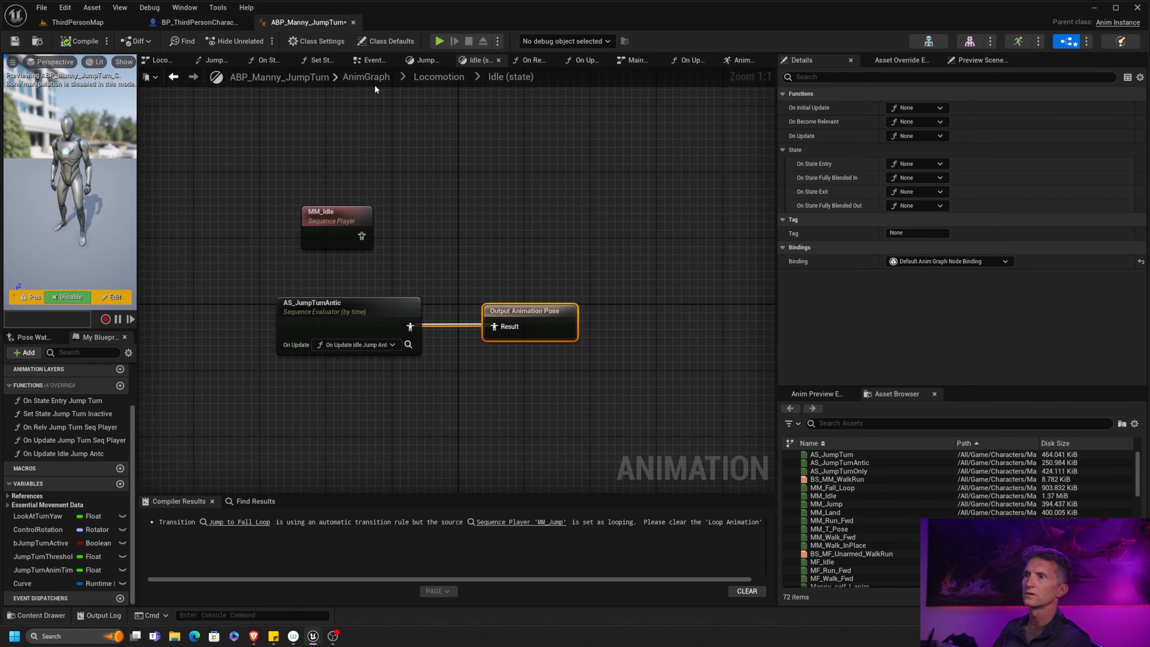
pyautogui.click(367, 77)
pyautogui.moveTo(482, 255); pyautogui.dragTo(444, 267, button='right')
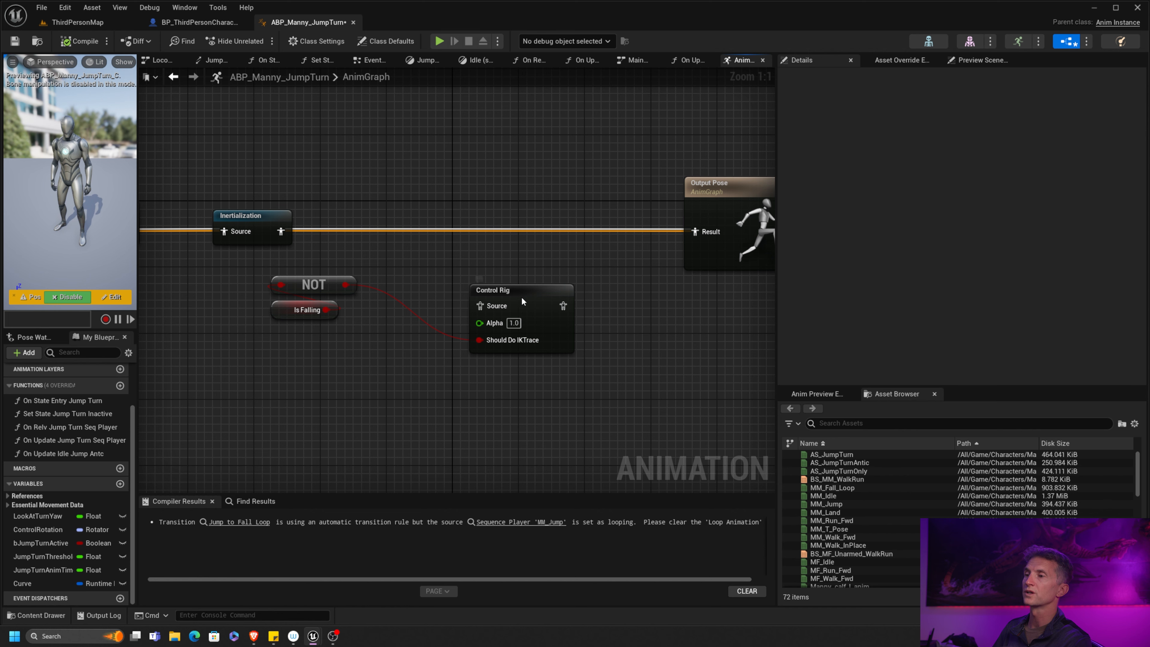
pyautogui.moveTo(521, 301); pyautogui.dragTo(479, 268)
pyautogui.moveTo(393, 316); pyautogui.dragTo(336, 311)
pyautogui.click(486, 259)
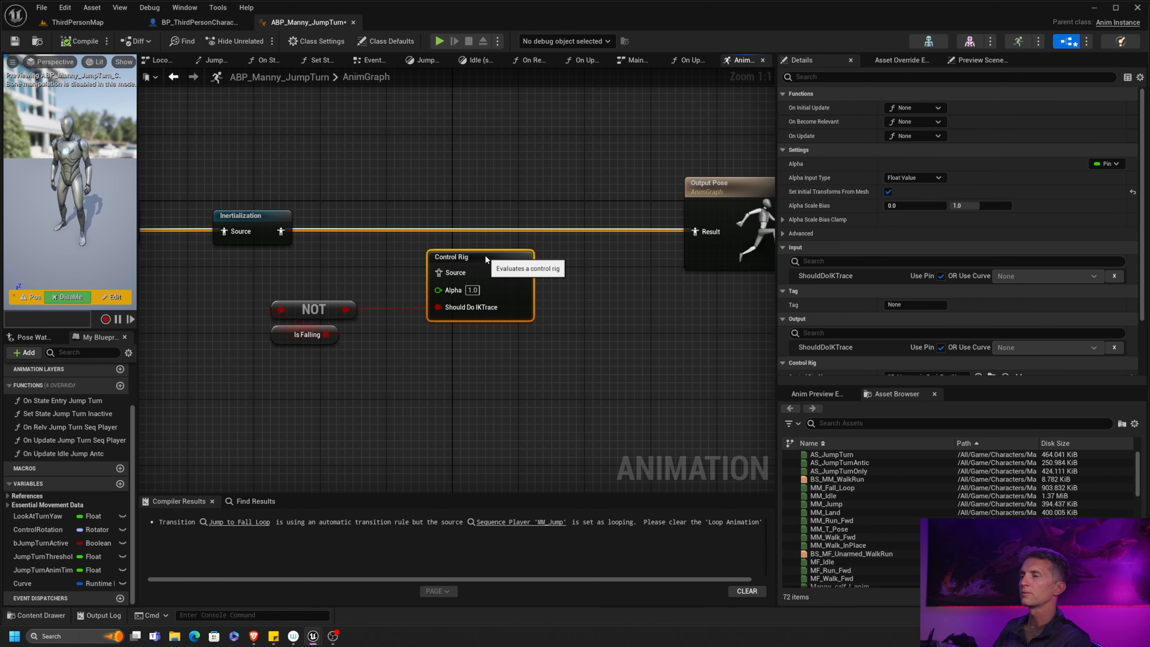
# Insert the Control Rig node into the pose link between Inertialization and Output Pose.
pyautogui.moveTo(348, 207); pyautogui.dragTo(387, 205, button='right')
pyautogui.moveTo(319, 230); pyautogui.dragTo(477, 271)
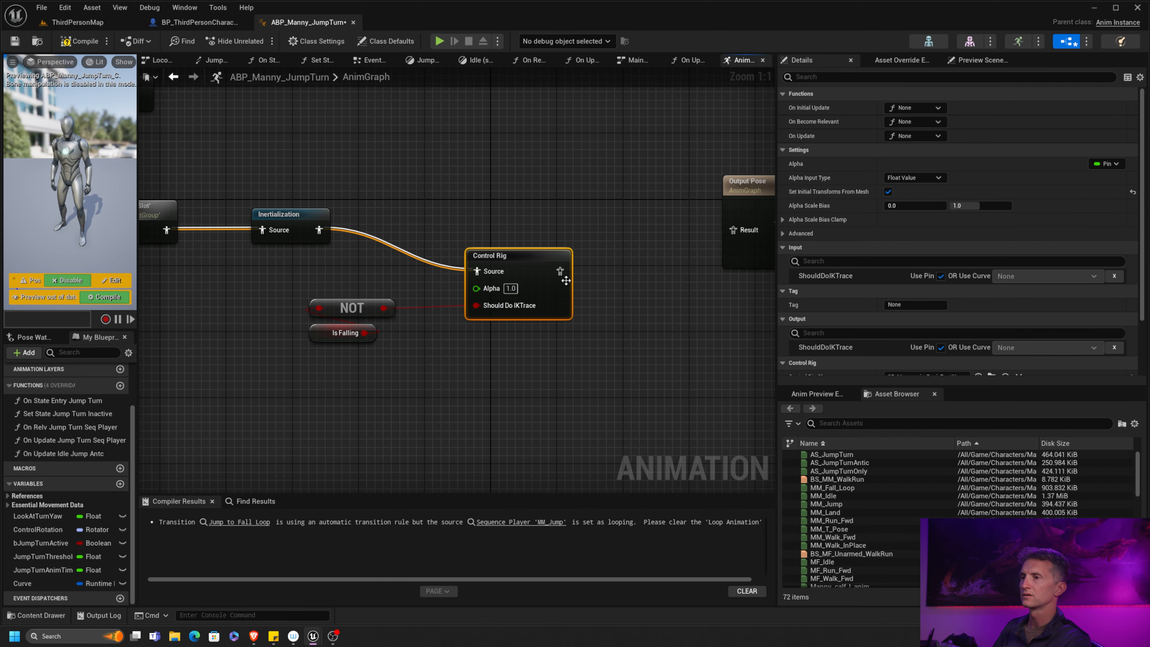
pyautogui.moveTo(560, 271); pyautogui.dragTo(539, 221)
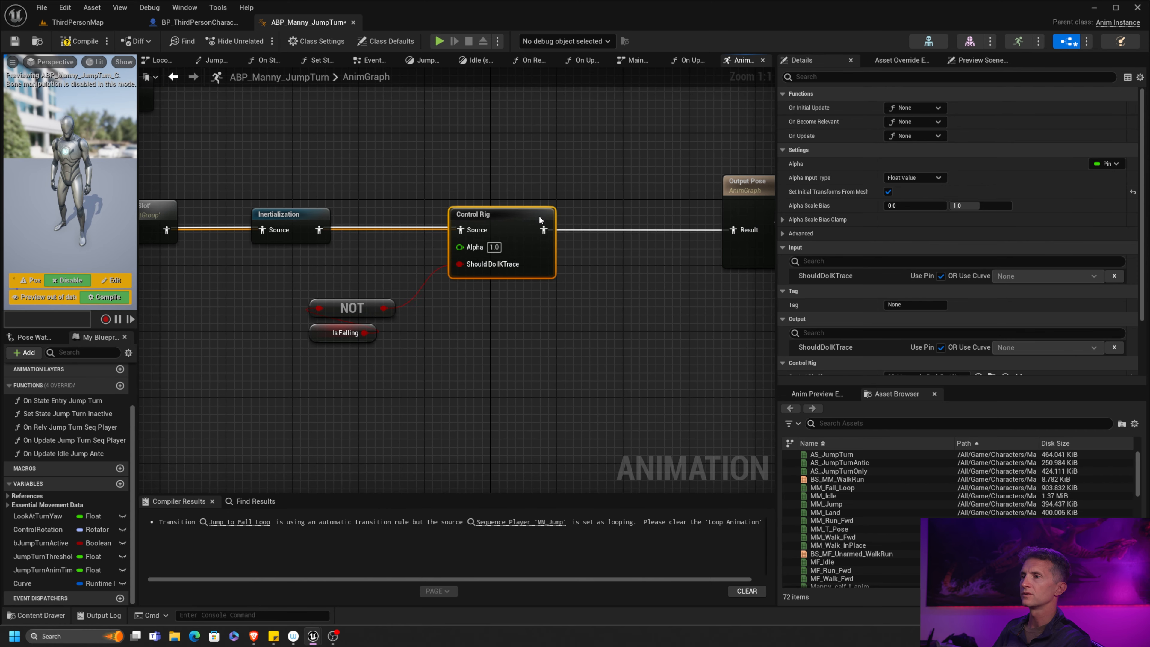
# Play-test the character's idle anticipation and jump in ThirdPersonMap, and stop the session.
pyautogui.click(77, 22)
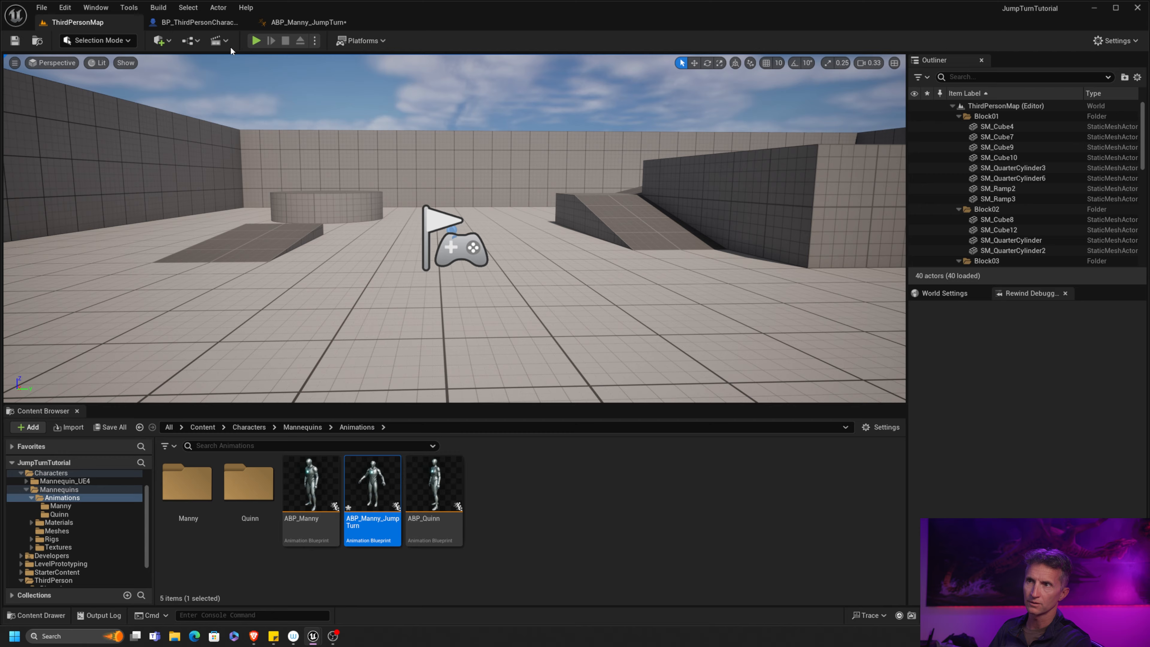
pyautogui.click(256, 40)
pyautogui.press('space')
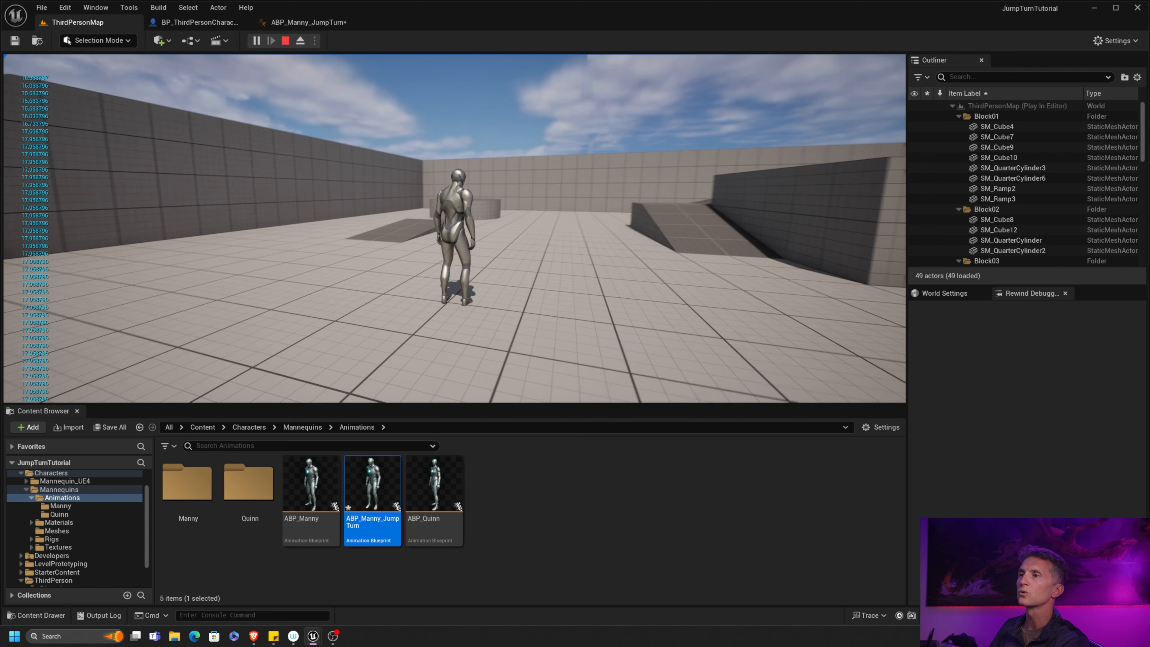
pyautogui.press('Escape')
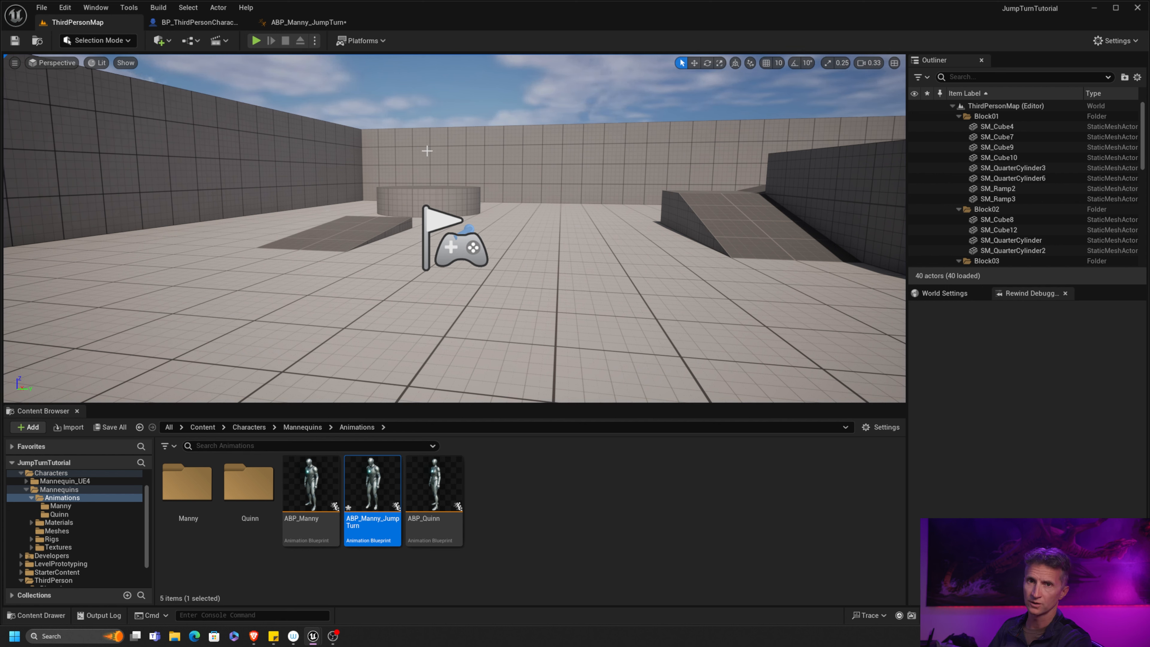
# Add a getter for bJumpTurnActive below Inertialization in the ABP_Manny_JumpTurn AnimGraph and move the NOT and Is Falling nodes lower.
pyautogui.click(319, 24)
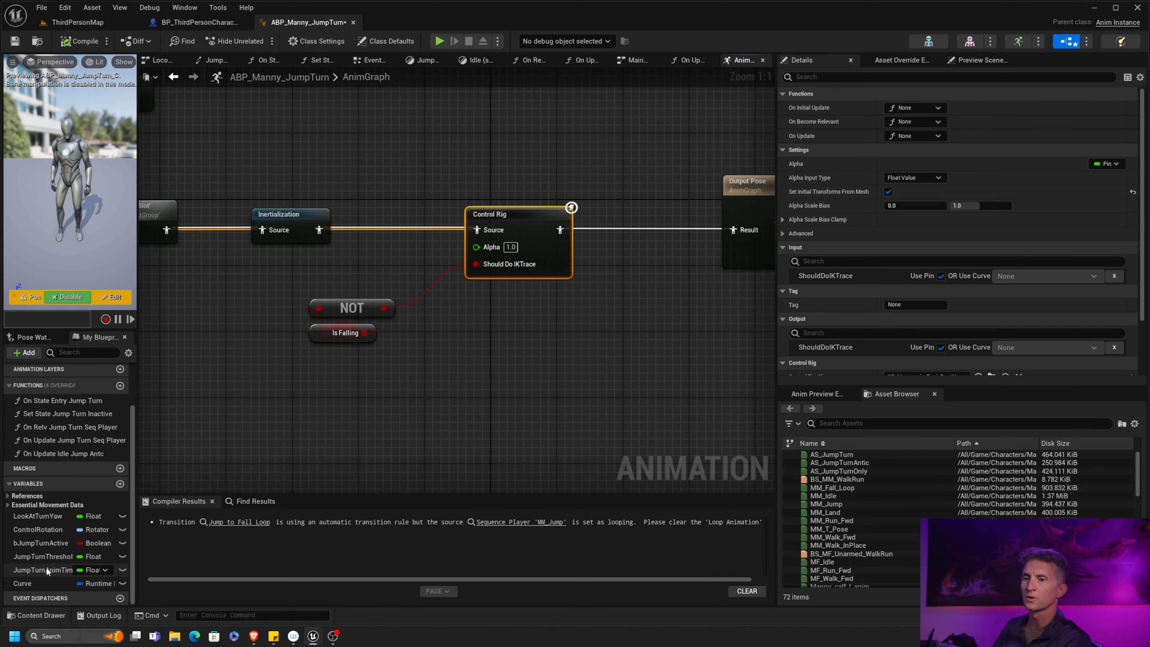
pyautogui.moveTo(46, 543); pyautogui.dragTo(218, 282)
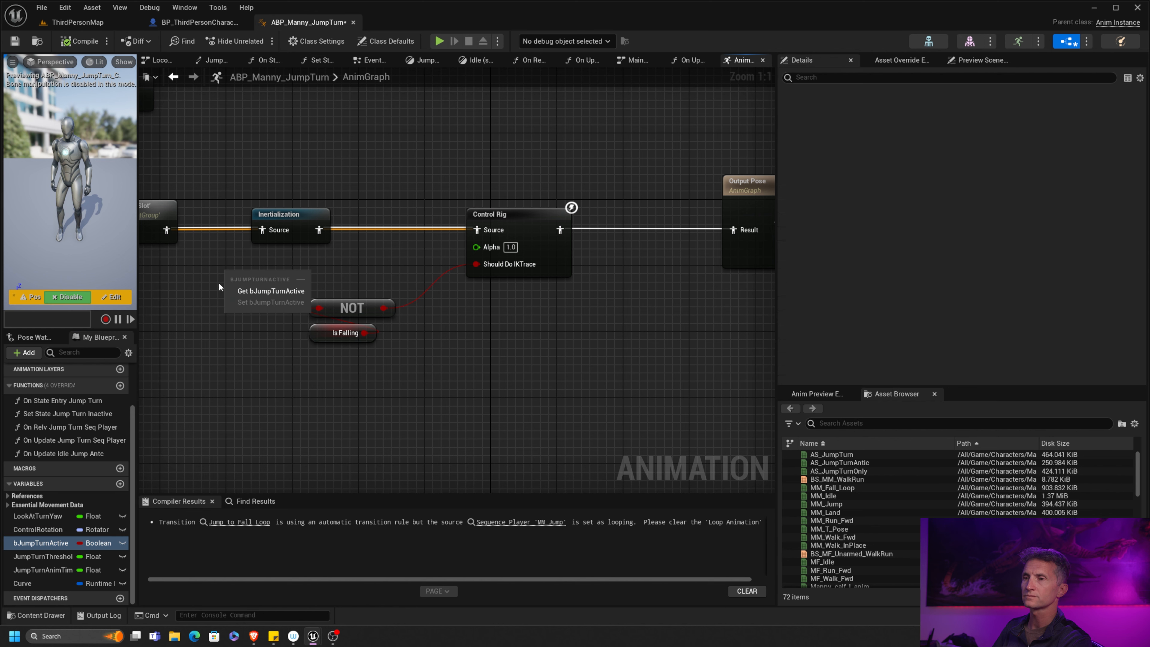
pyautogui.click(253, 388)
pyautogui.moveTo(45, 543); pyautogui.dragTo(279, 288)
pyautogui.click(292, 288)
pyautogui.moveTo(296, 357); pyautogui.dragTo(384, 373)
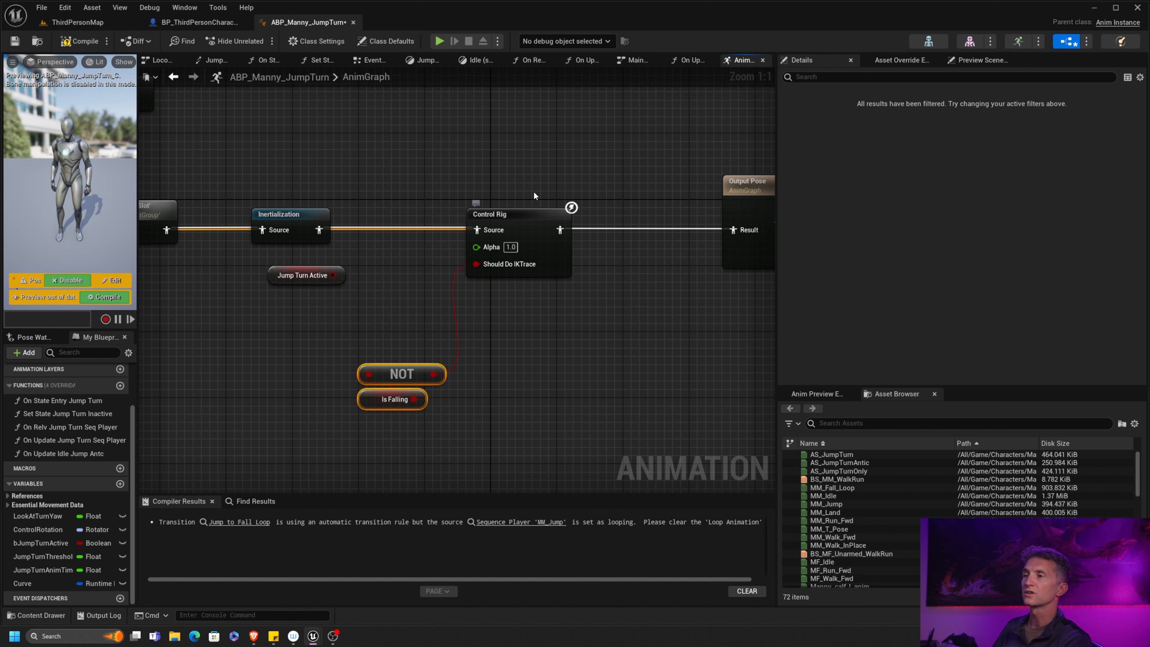
# Feed Jump Turn Active through a NOT Boolean node into the Control Rig's Alpha and straighten the connection.
pyautogui.click(508, 242)
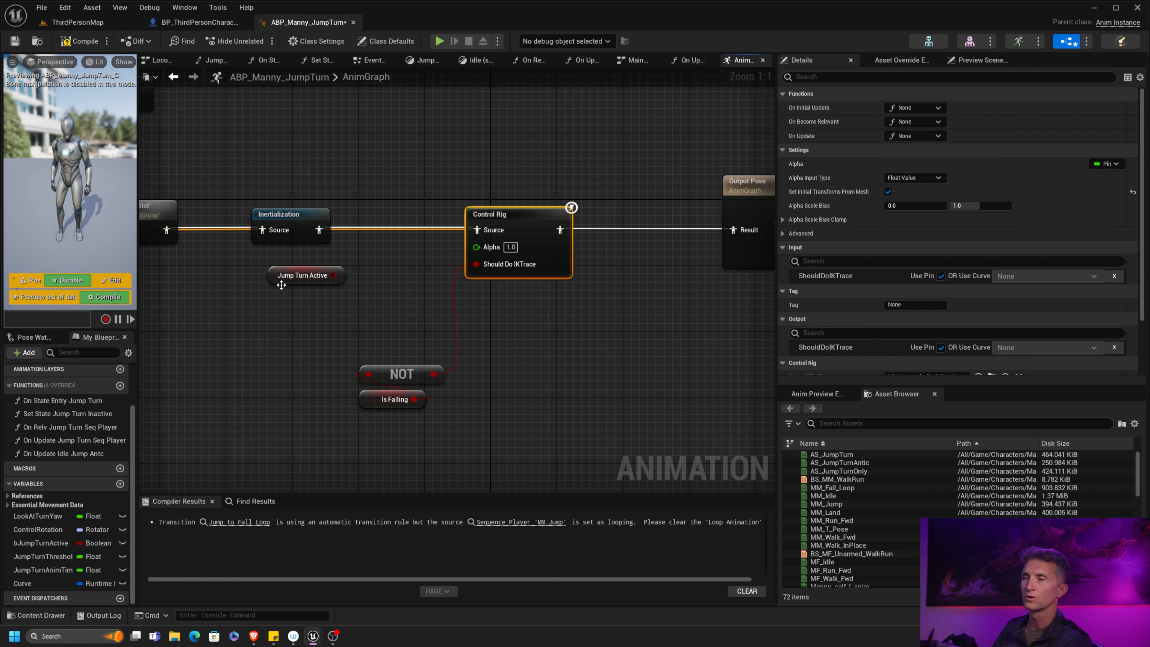
pyautogui.moveTo(276, 273); pyautogui.dragTo(367, 273)
pyautogui.write('!')
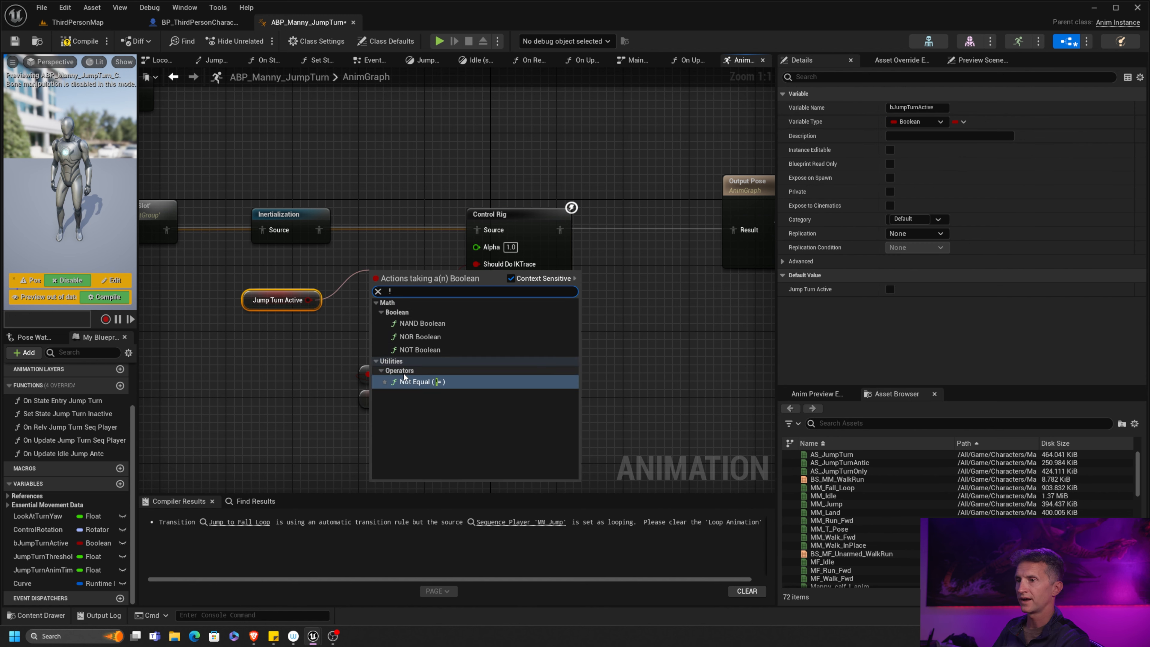
pyautogui.click(421, 349)
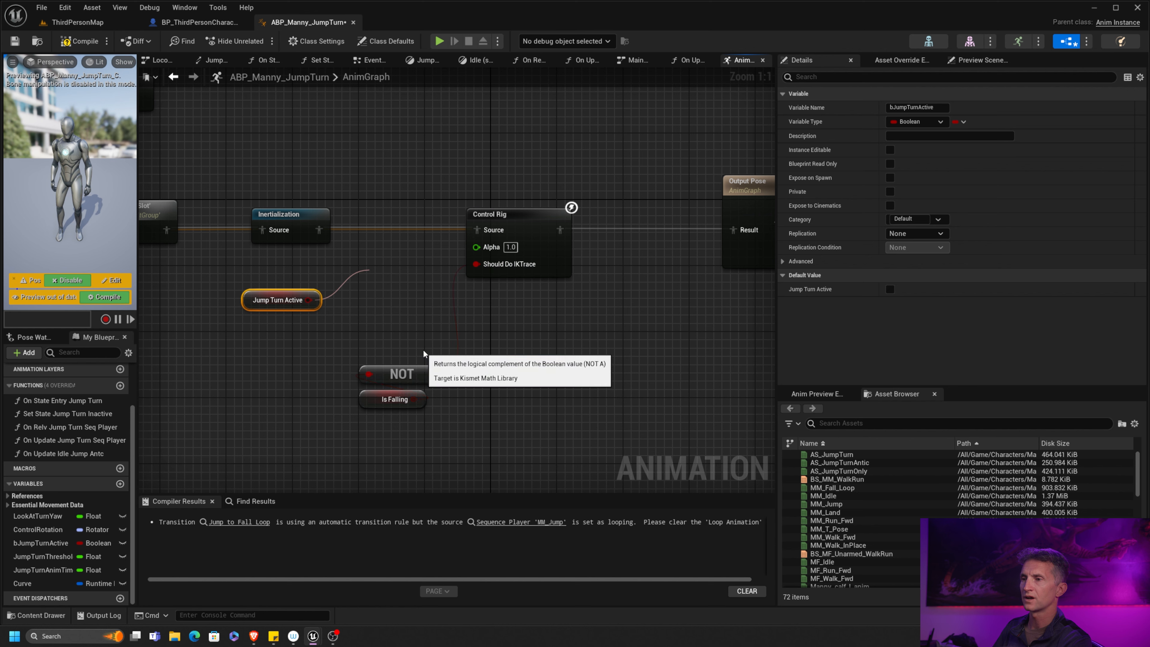
pyautogui.moveTo(282, 322); pyautogui.dragTo(476, 246)
pyautogui.press('q')
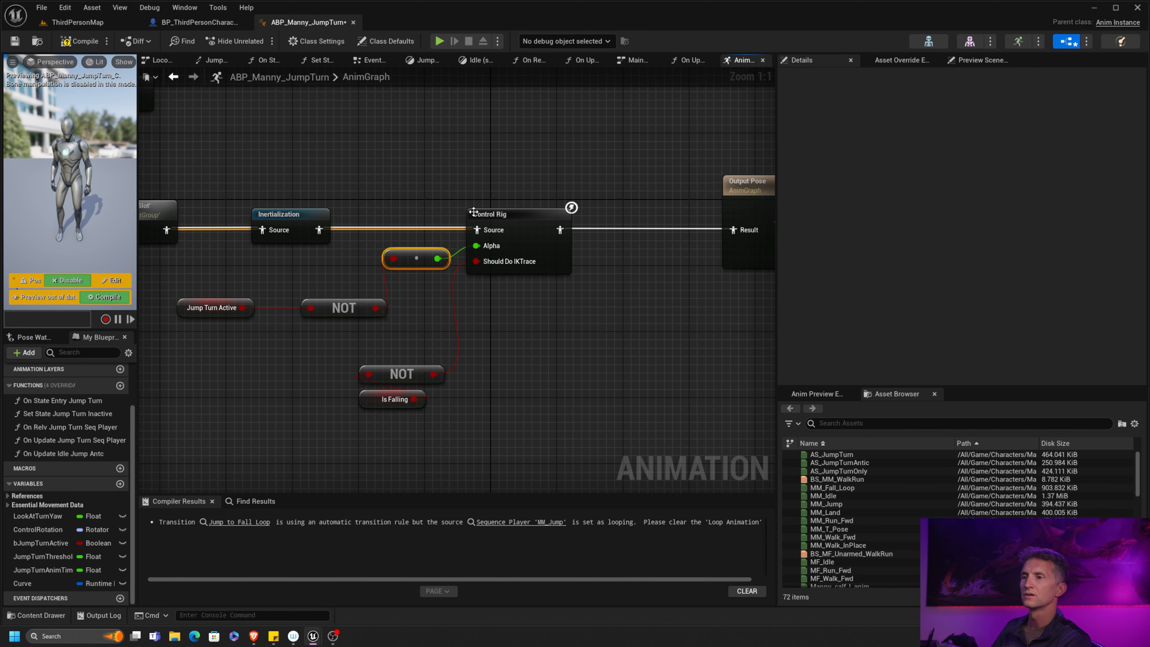
# Play-test the character's look-around anticipation and jump in ThirdPersonMap with the new Control Rig alpha, and stop the session.
pyautogui.click(78, 22)
pyautogui.click(254, 40)
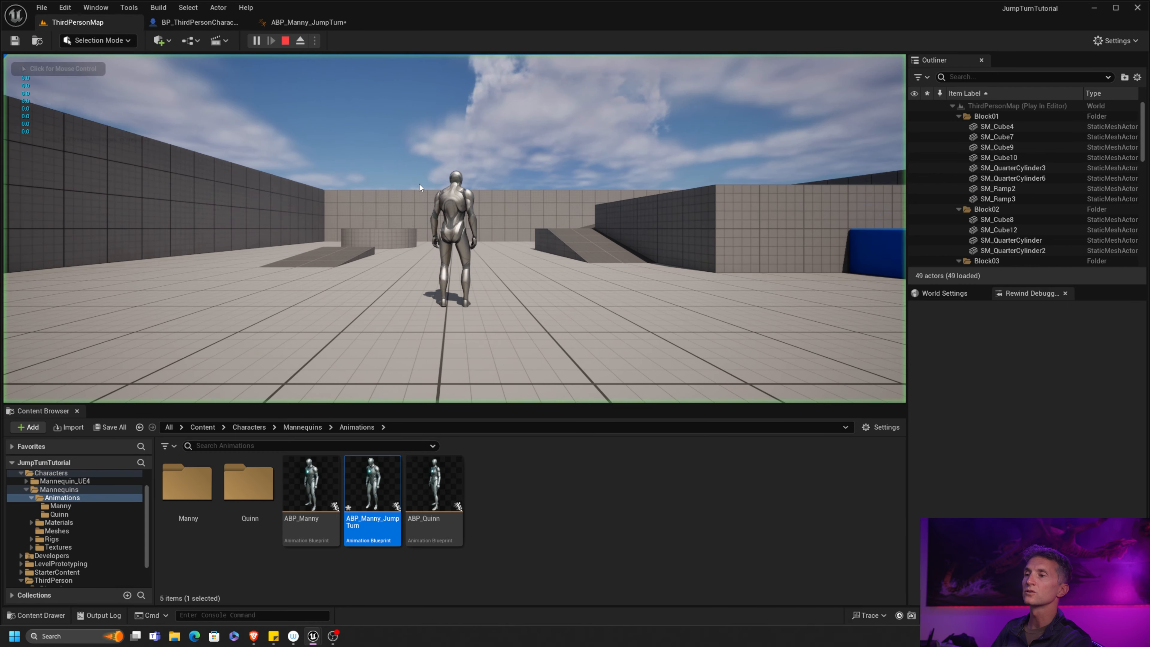
pyautogui.click(385, 242)
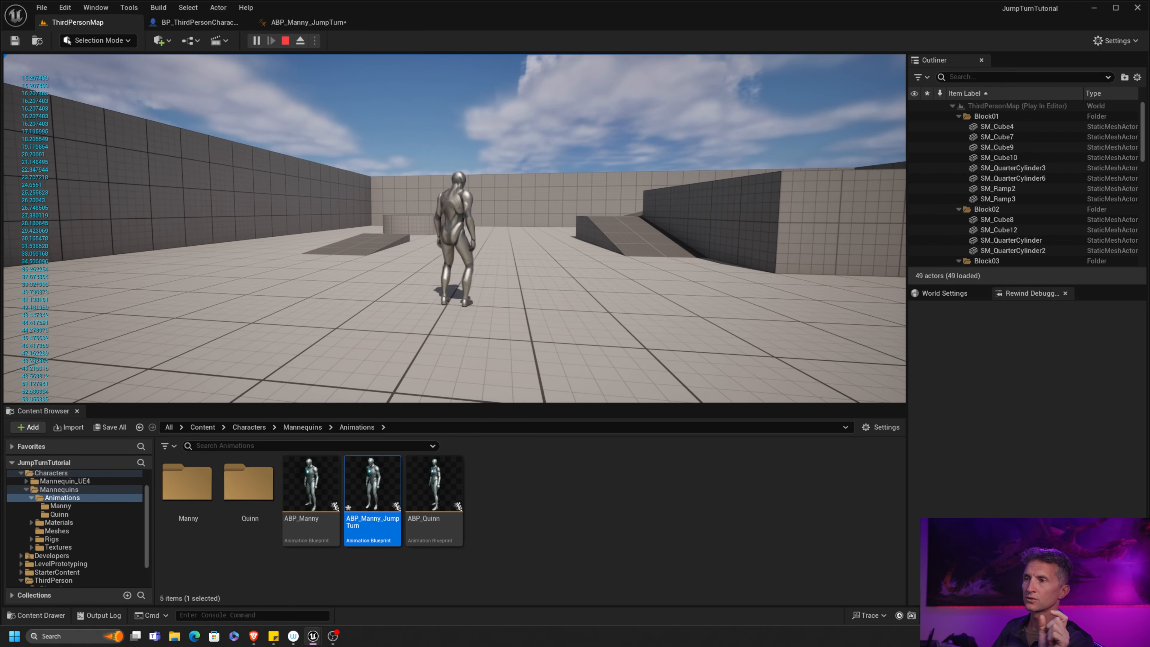
pyautogui.press('space')
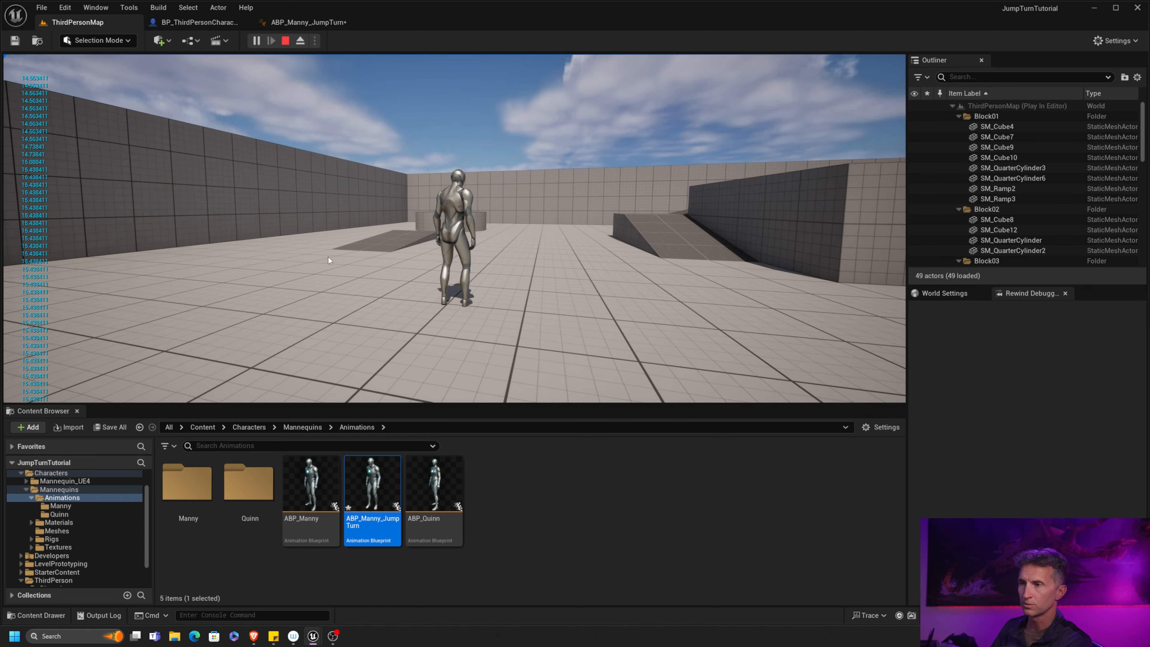
pyautogui.press('Escape')
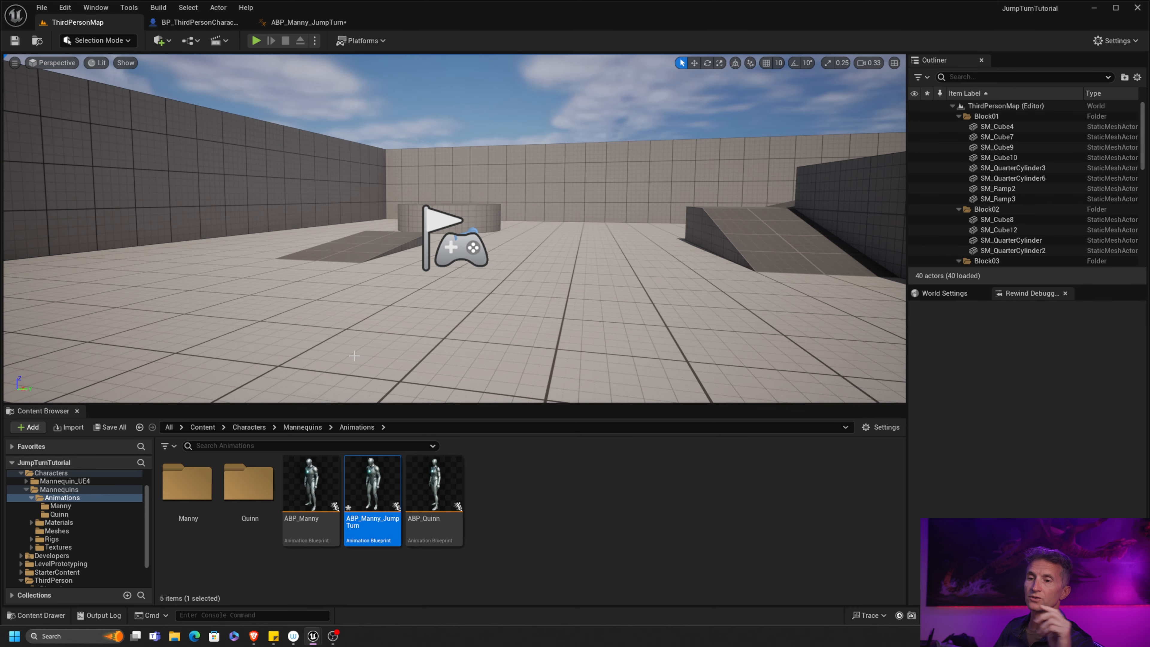
# Locate the AnimGraph Control Rig node's class asset, open CR_Mannequin_BasicFootIK and examine the FootTrace section of its Forwards Solve graph.
pyautogui.click(97, 508)
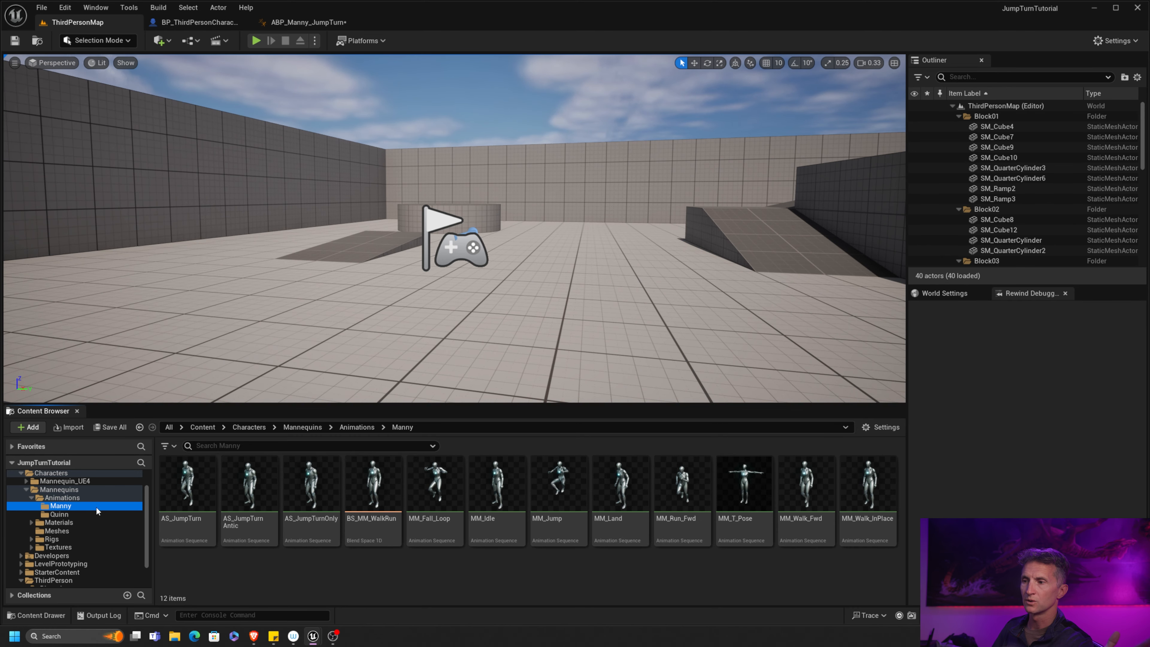
pyautogui.click(308, 22)
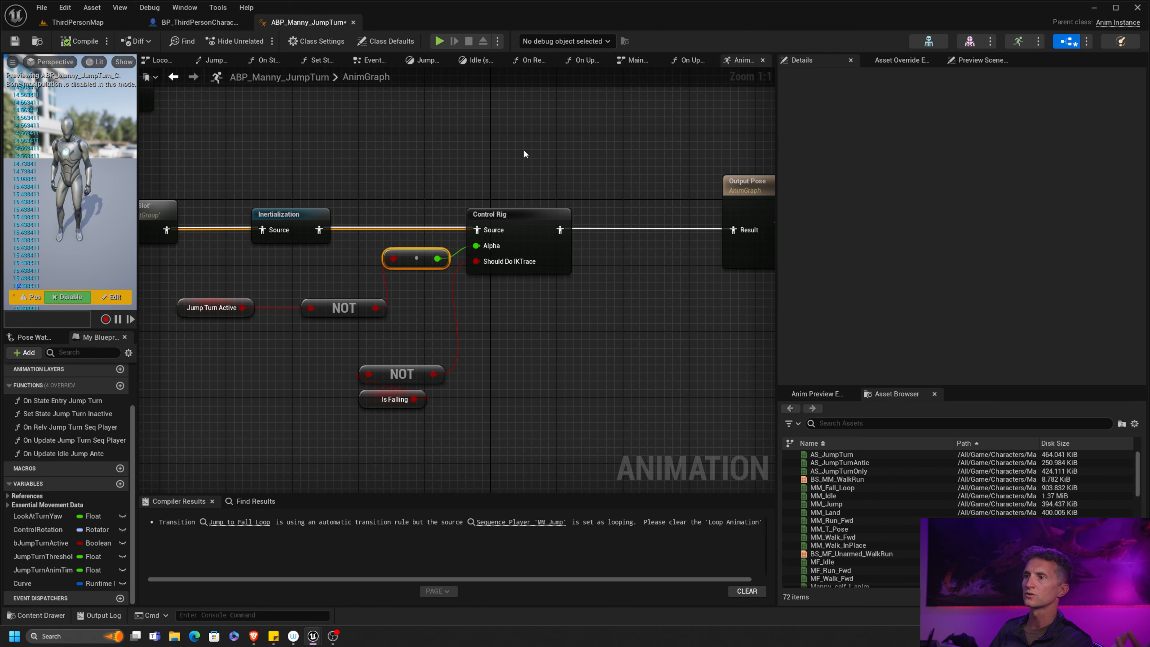
pyautogui.click(516, 215)
pyautogui.scroll(-2, 1112, 217)
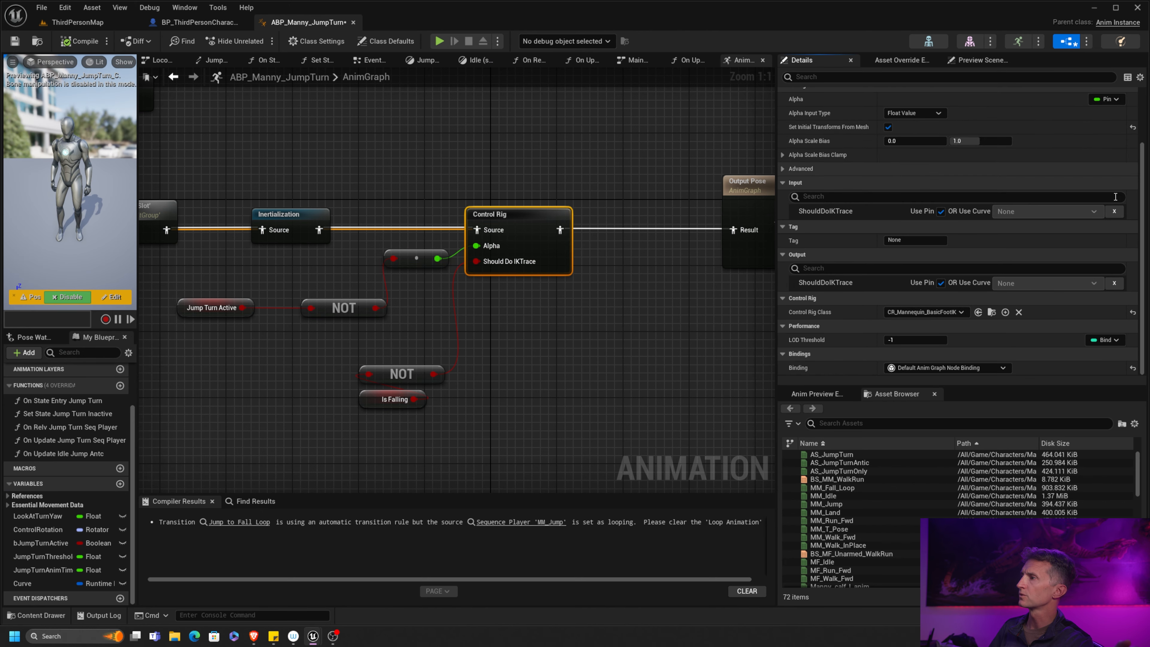
pyautogui.click(992, 312)
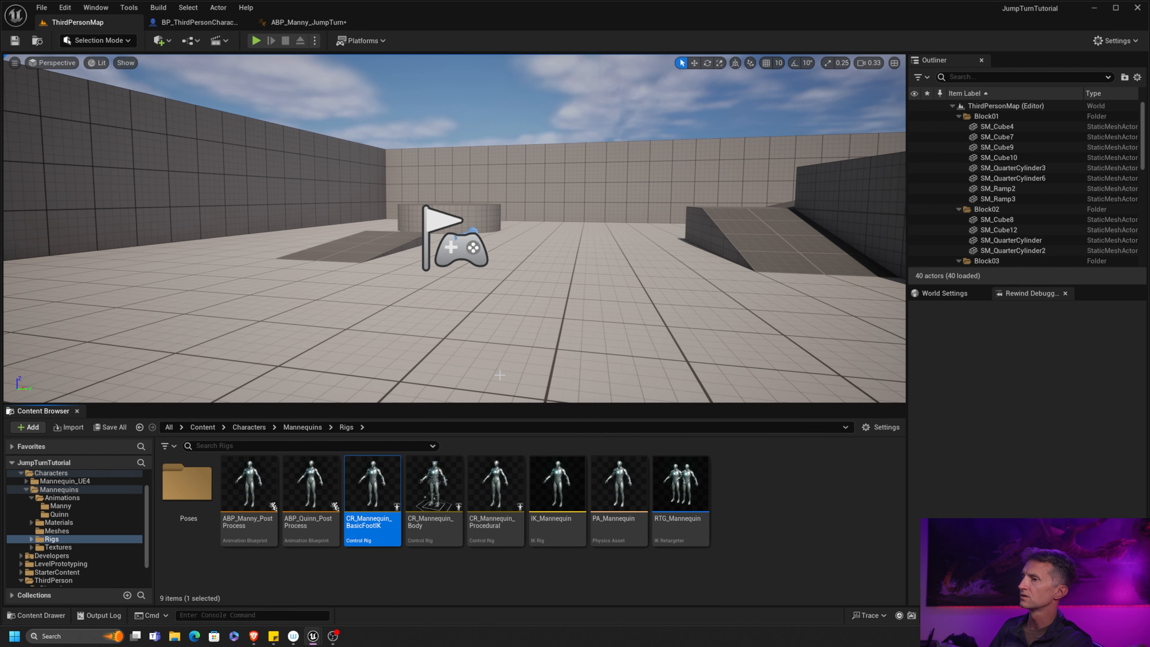
pyautogui.doubleClick(373, 483)
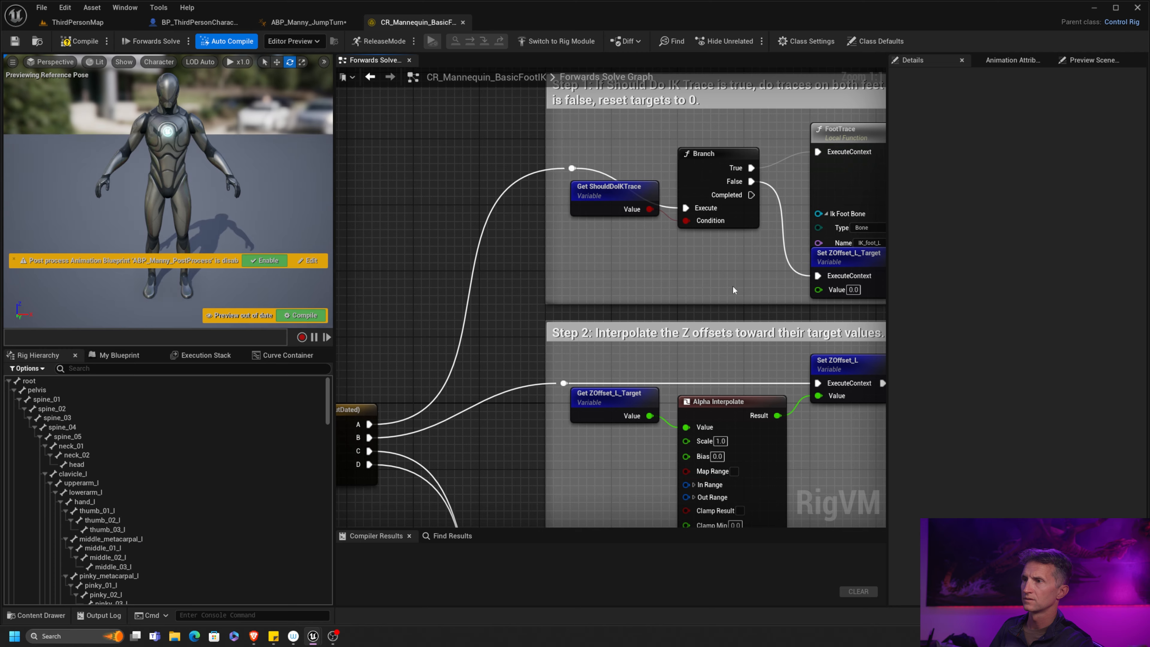
pyautogui.moveTo(617, 267); pyautogui.dragTo(367, 236, button='right')
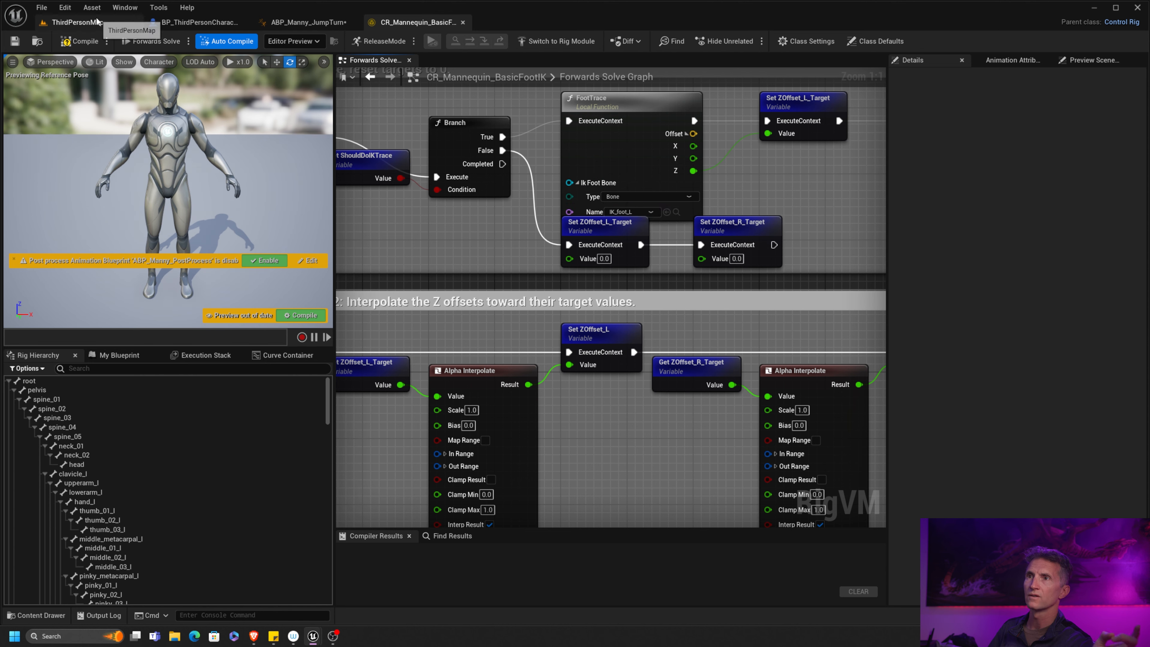
# Open CR_Mannequin_Body, collapse its spine and thigh bone branches and search the rig hierarchy for ik_foot_L.
pyautogui.click(73, 23)
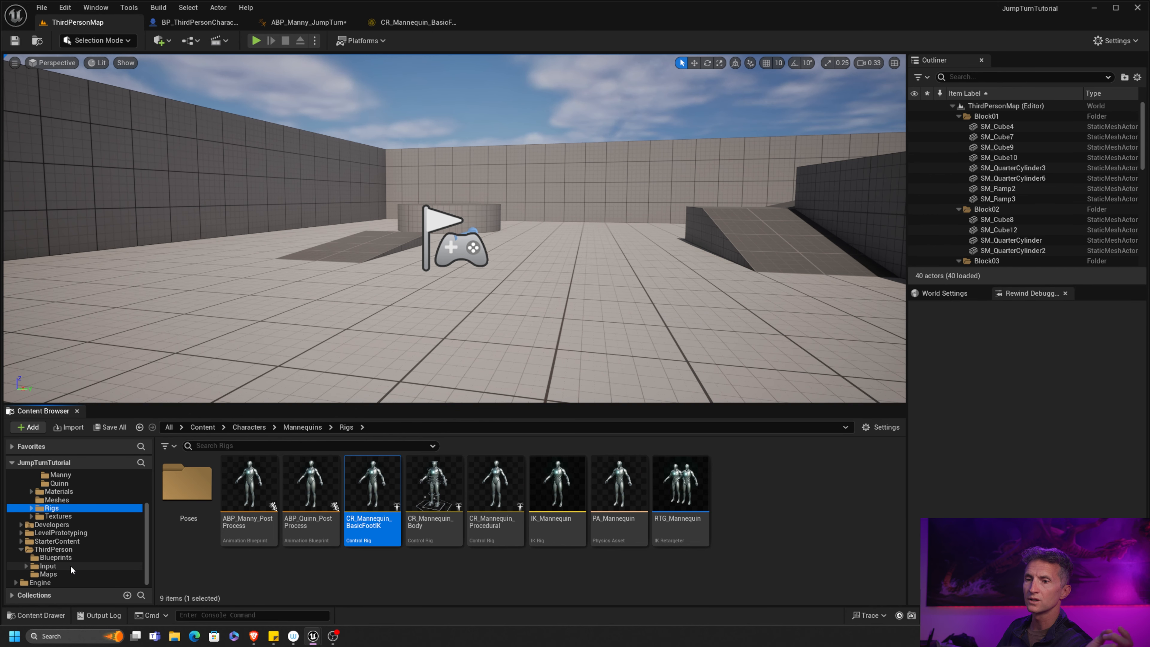
pyautogui.doubleClick(426, 494)
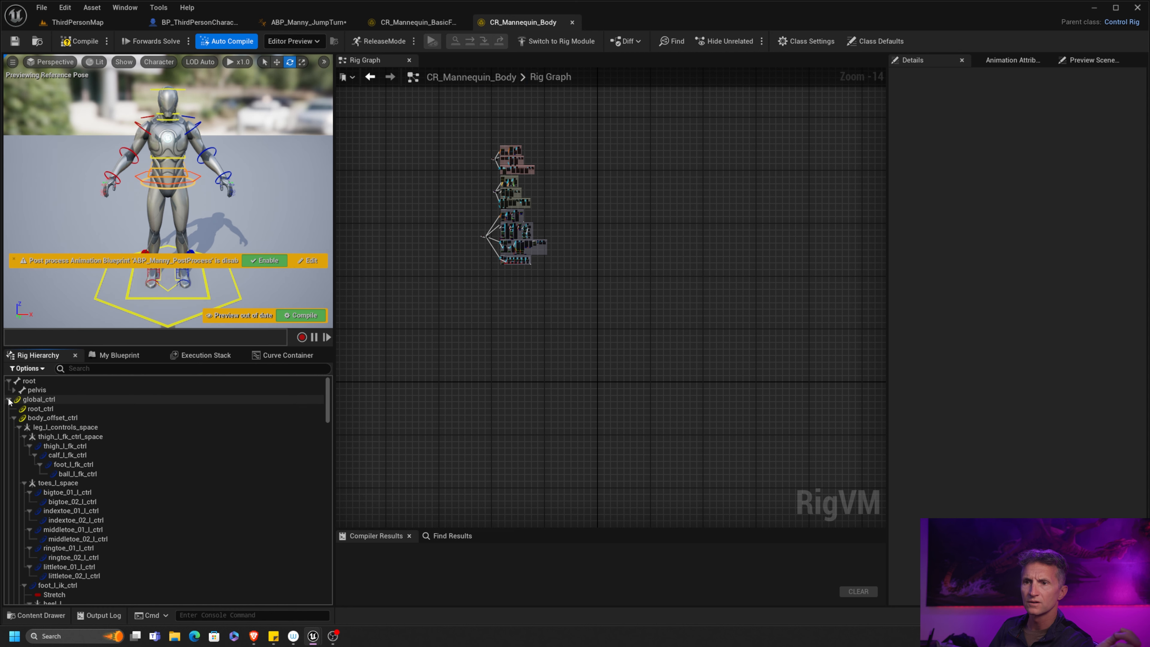
pyautogui.click(14, 390)
pyautogui.click(12, 390)
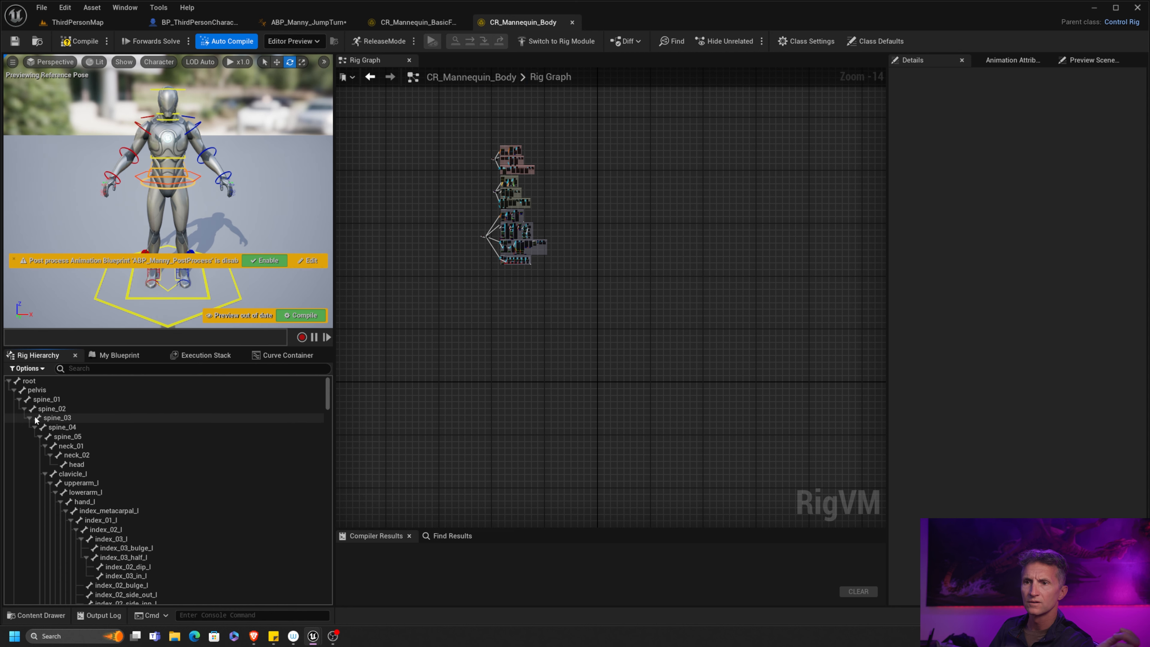
pyautogui.click(18, 399)
pyautogui.click(19, 409)
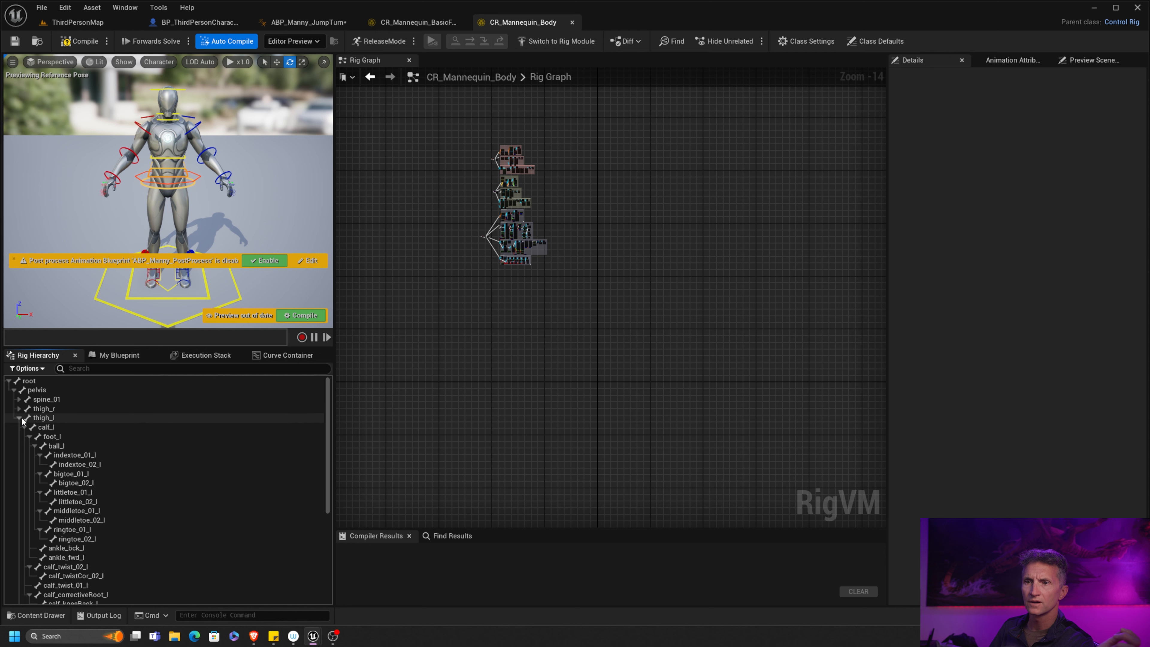
pyautogui.click(19, 418)
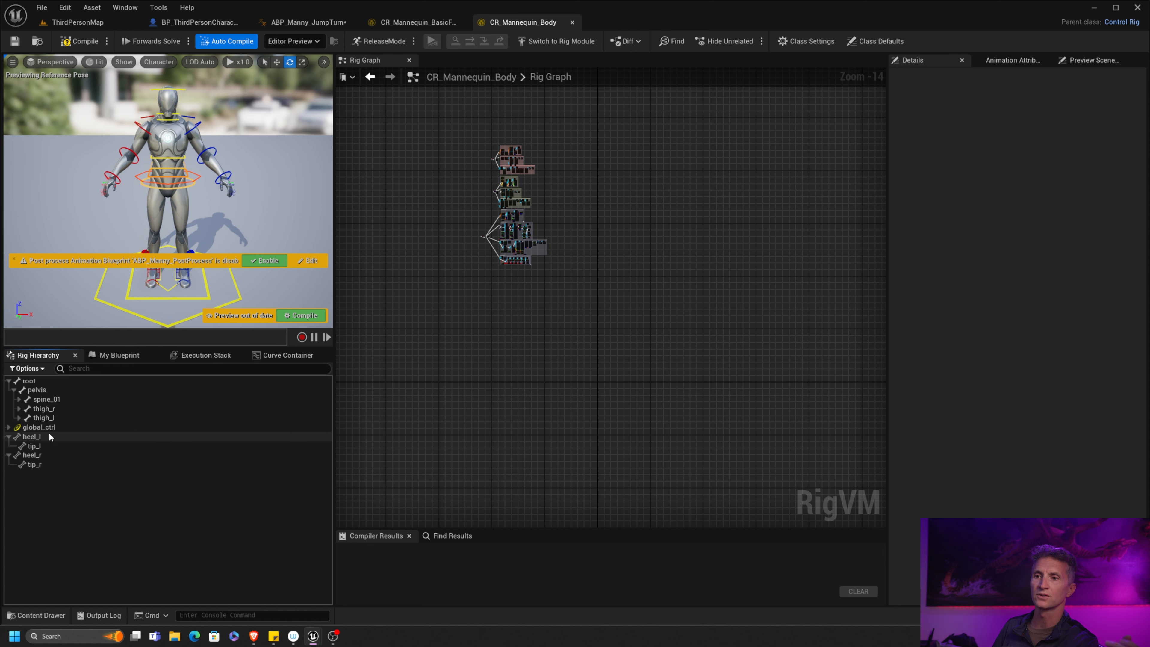
pyautogui.click(121, 369)
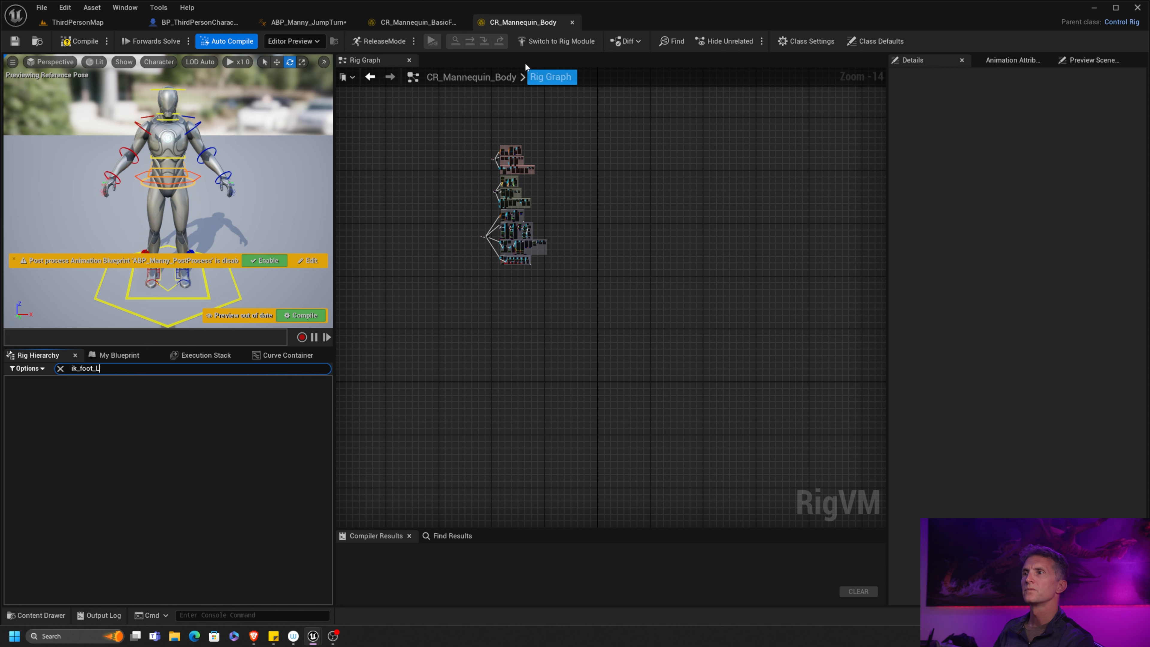
# Recheck the foot trace bone in CR_Mannequin_BasicFootIK and open the SK_Mannequin skeleton from the Mannequins Meshes folder.
pyautogui.click(420, 23)
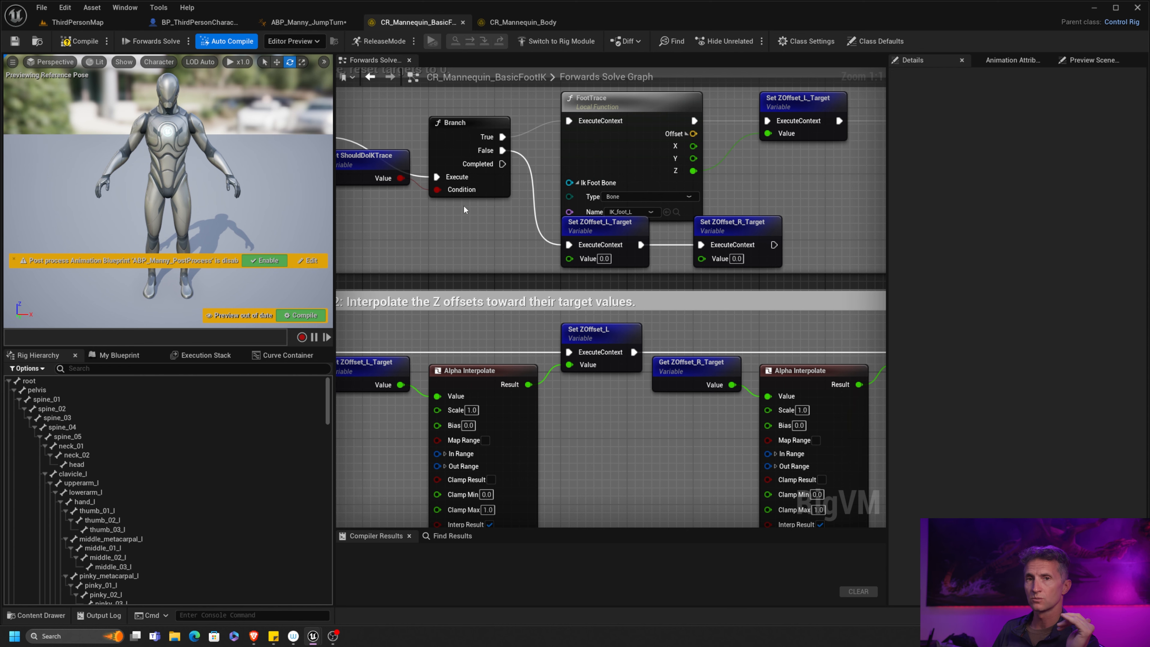
pyautogui.moveTo(487, 265)
pyautogui.mouseDown(button='right')
pyautogui.moveTo(560, 244)
pyautogui.moveTo(492, 258)
pyautogui.mouseUp(button='right')
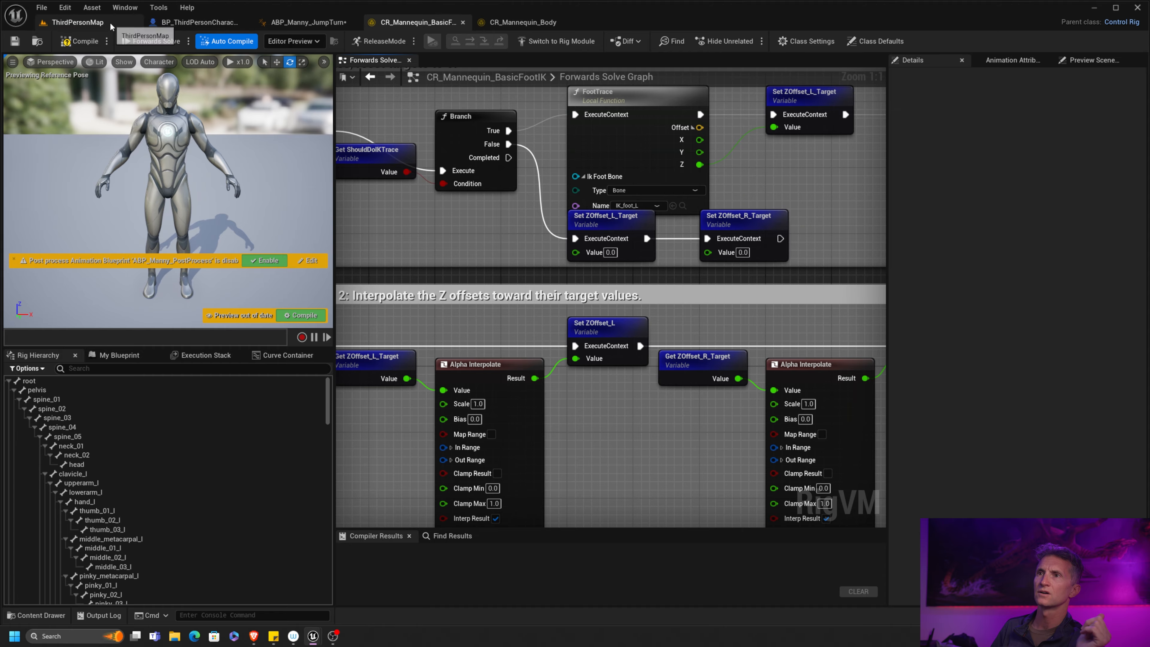
pyautogui.click(78, 22)
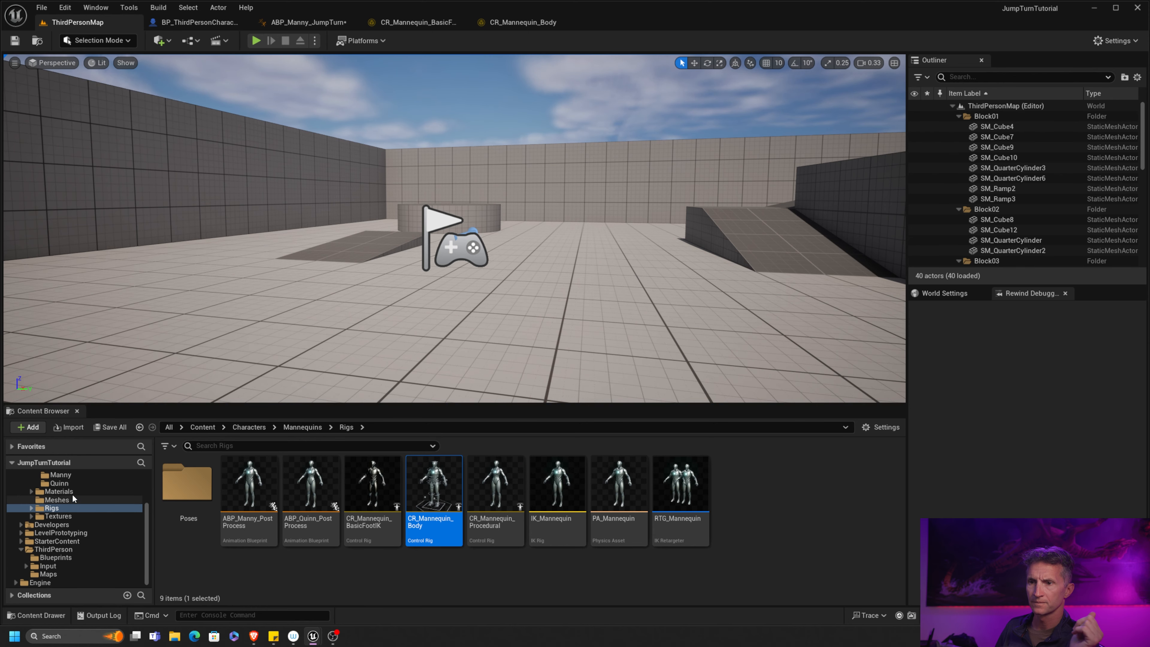
pyautogui.scroll(2, 77, 503)
pyautogui.click(92, 494)
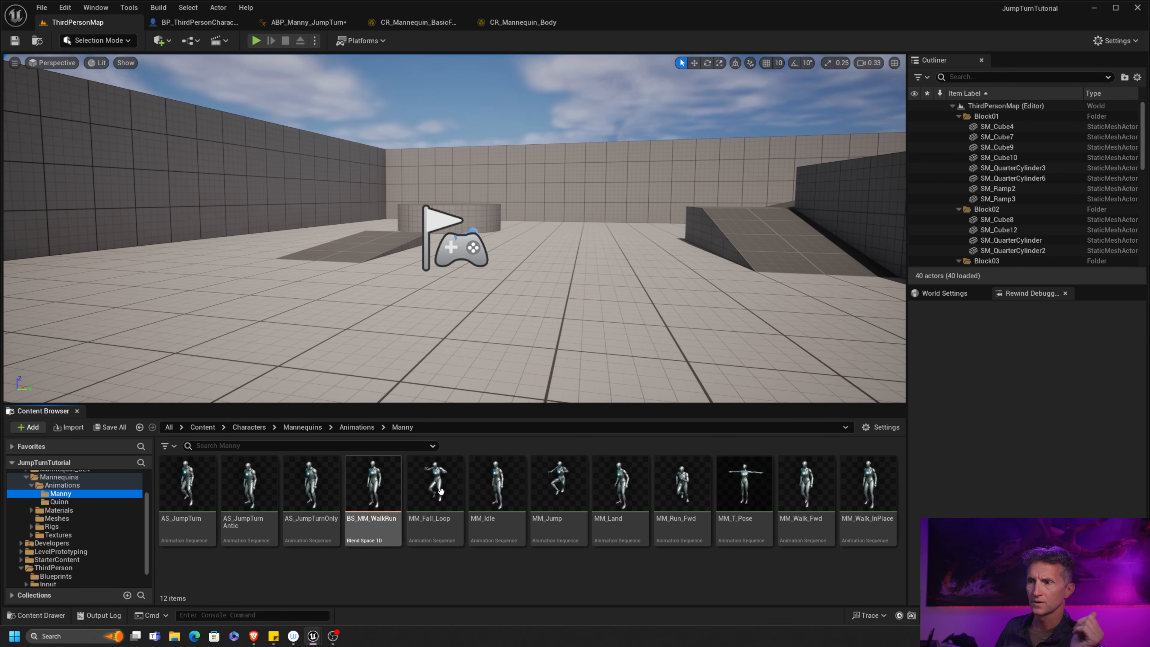
pyautogui.click(131, 519)
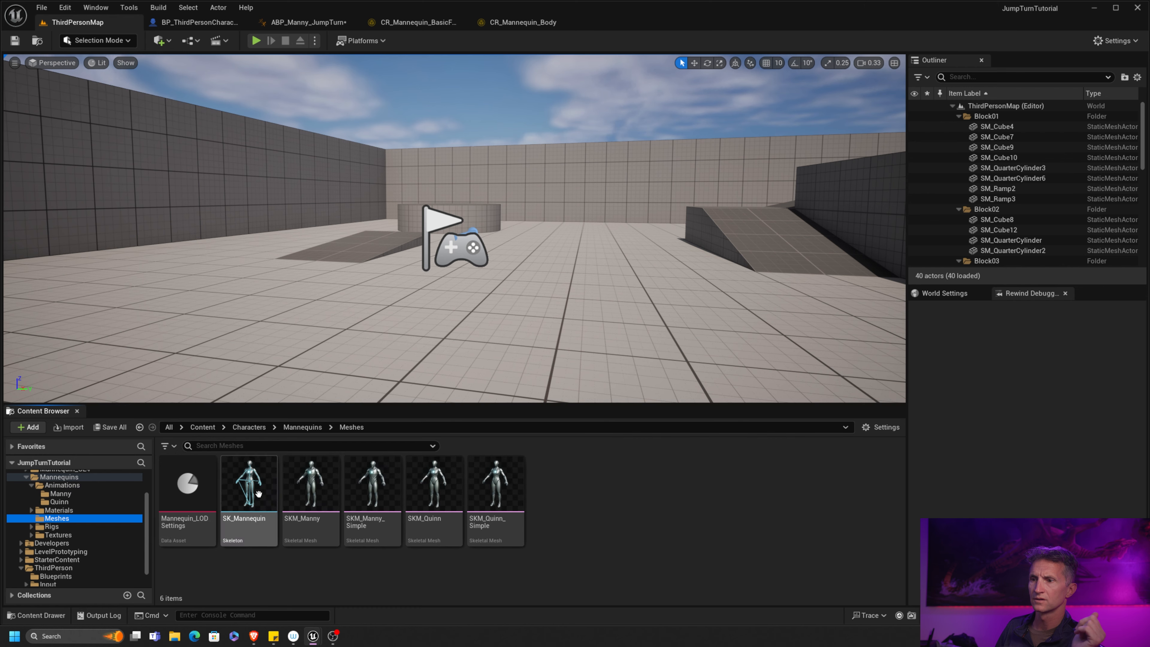
pyautogui.doubleClick(249, 485)
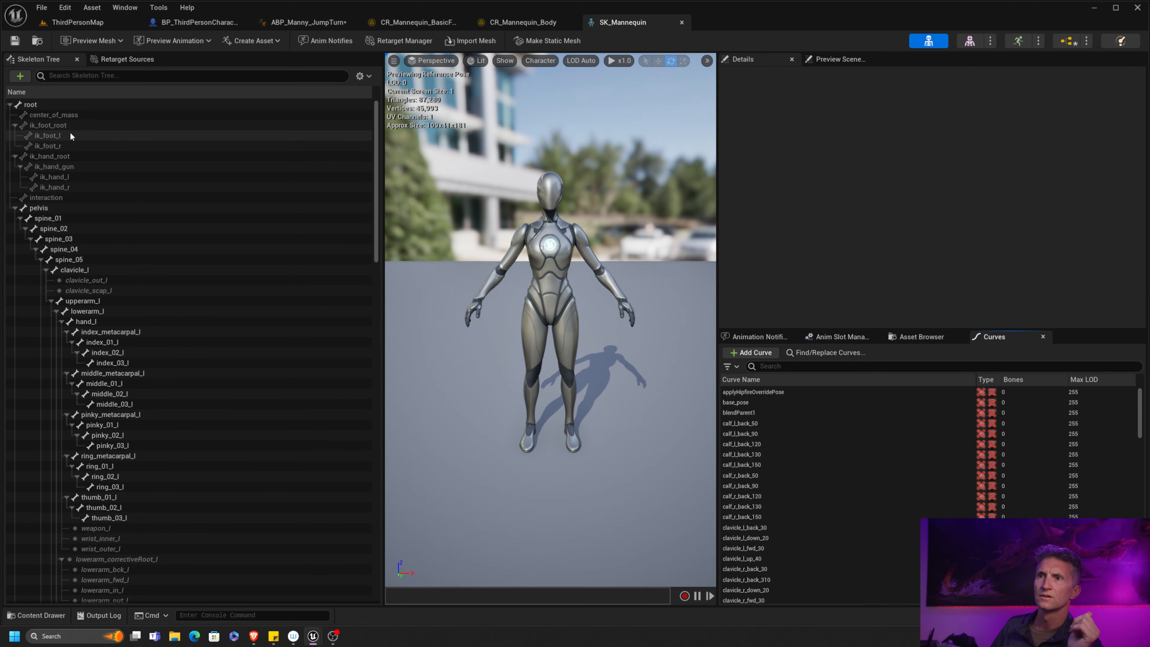
# Inspect the ik_foot_root, ik_foot_l and ik_foot_r bones in the skeleton tree and collapse the pelvis branch.
pyautogui.click(79, 126)
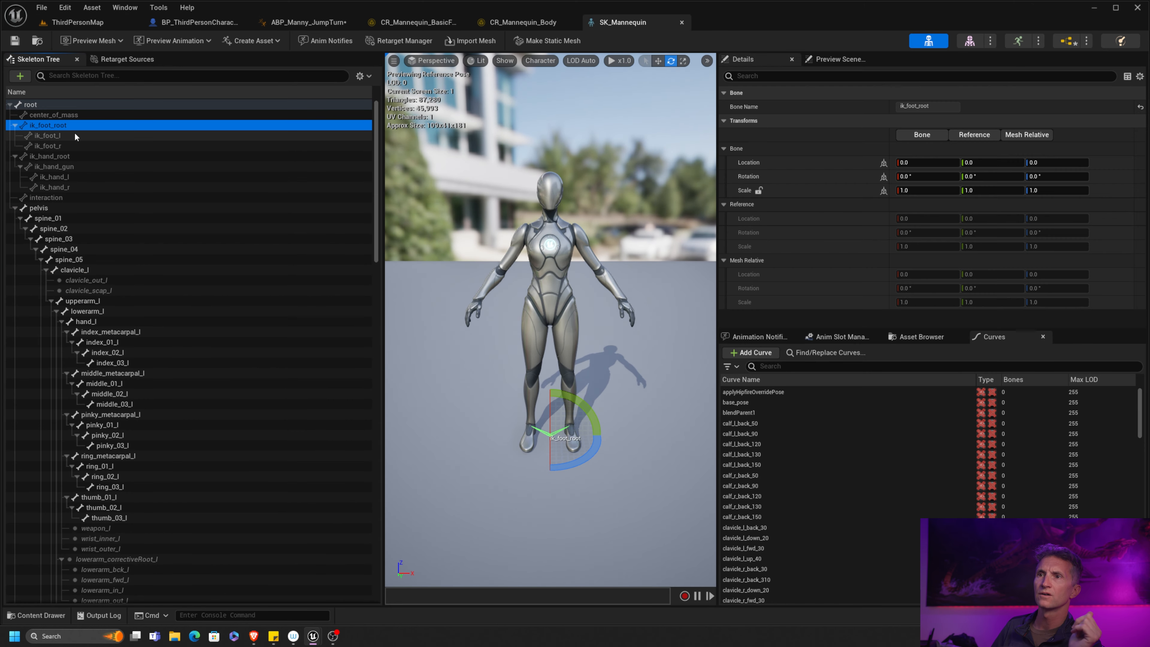
pyautogui.click(75, 135)
pyautogui.click(72, 144)
pyautogui.click(78, 127)
pyautogui.click(68, 145)
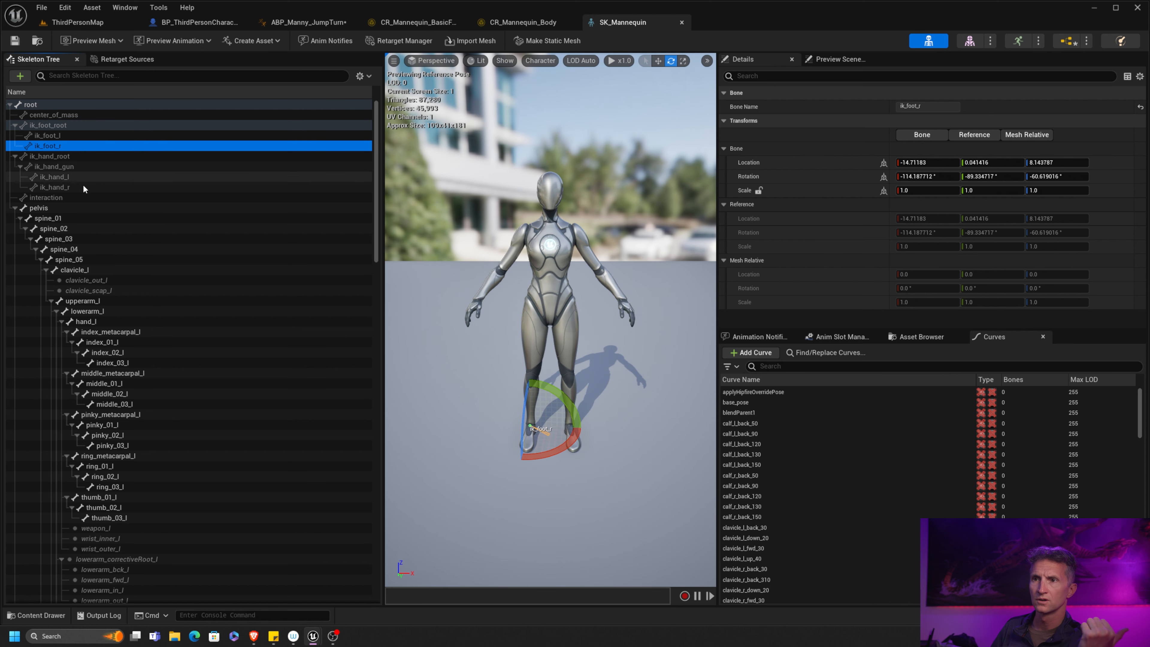
pyautogui.click(15, 209)
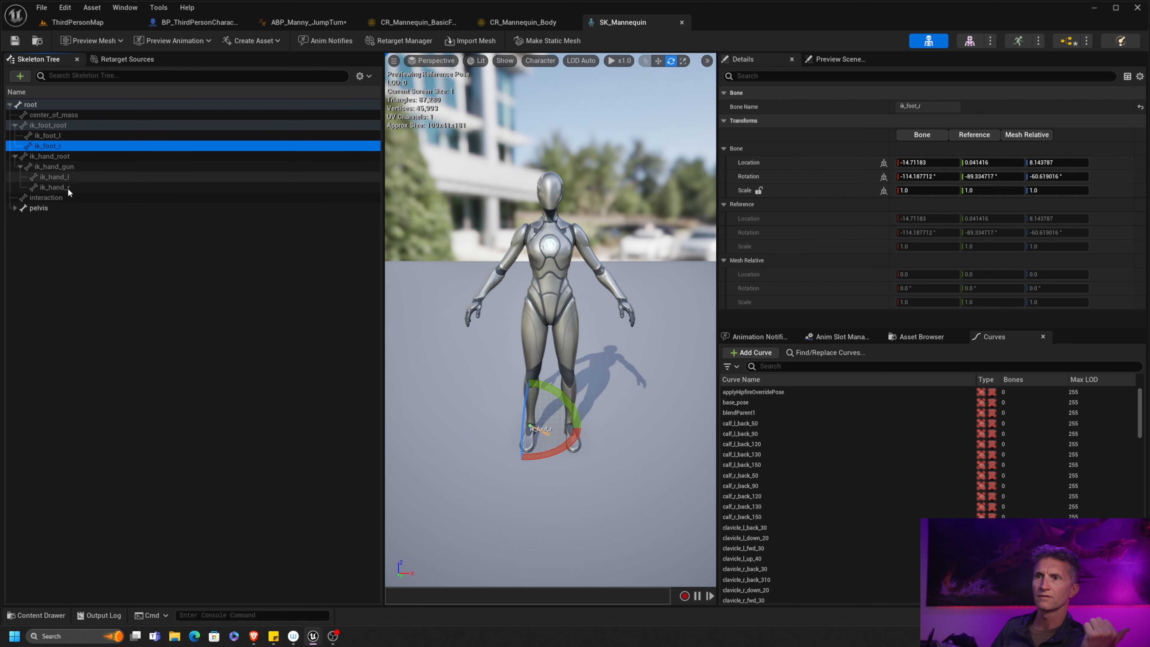
# Return to CR_Mannequin_Body, clear the rig hierarchy filter and search the rig graph for ik_foot_r.
pyautogui.click(546, 25)
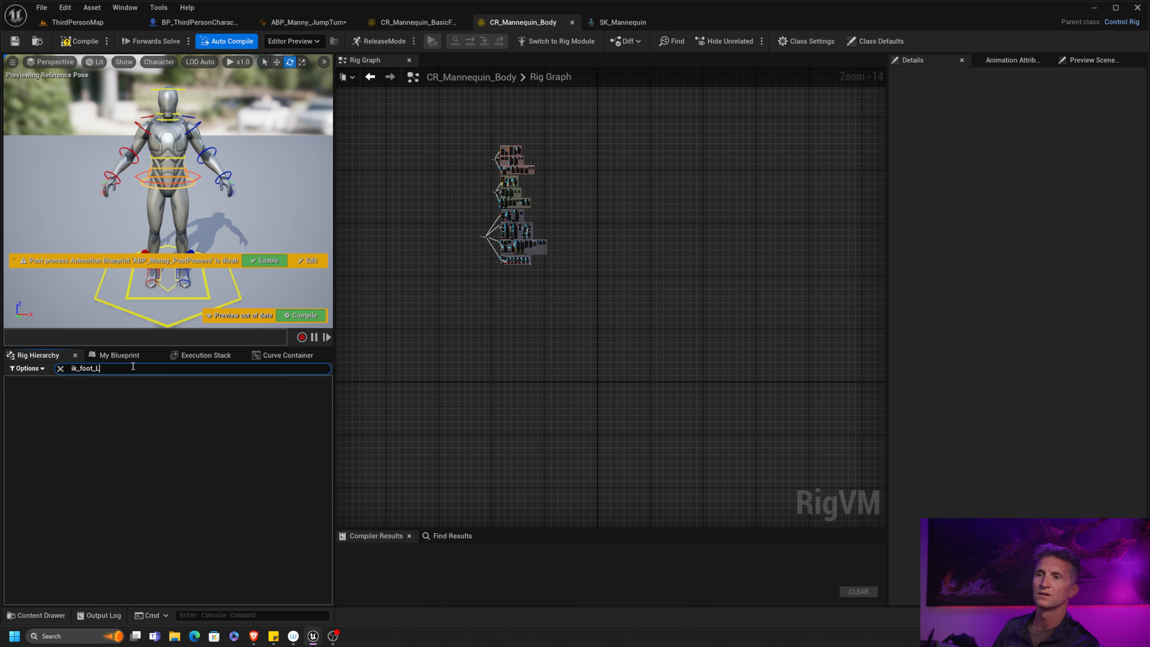
pyautogui.click(60, 368)
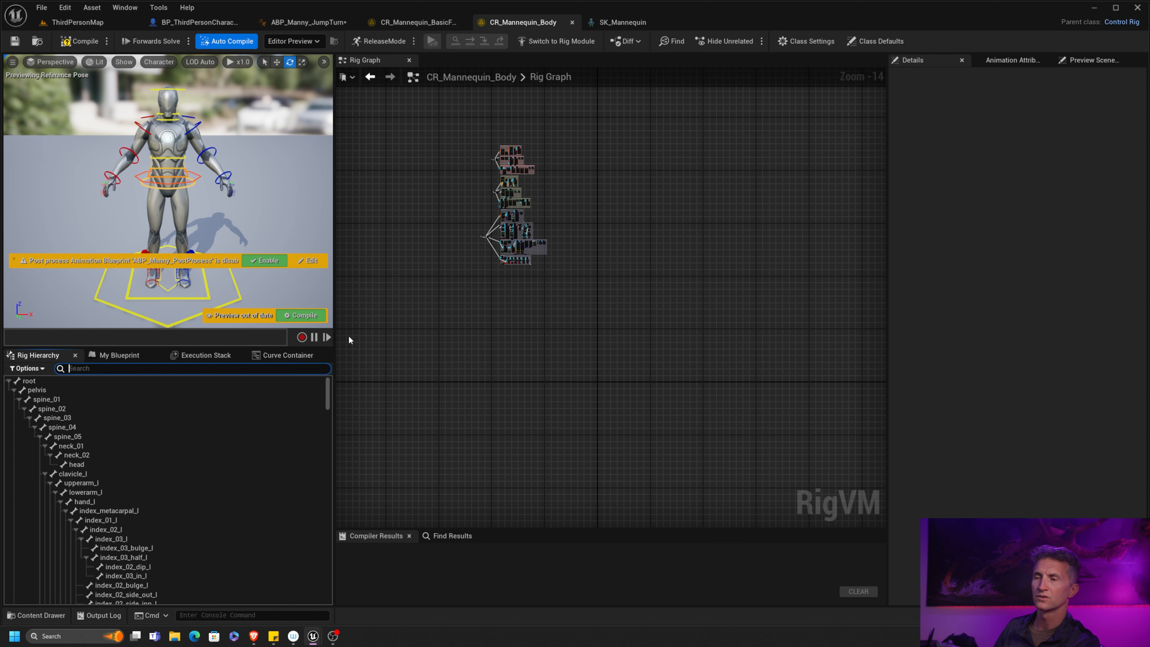
pyautogui.click(449, 536)
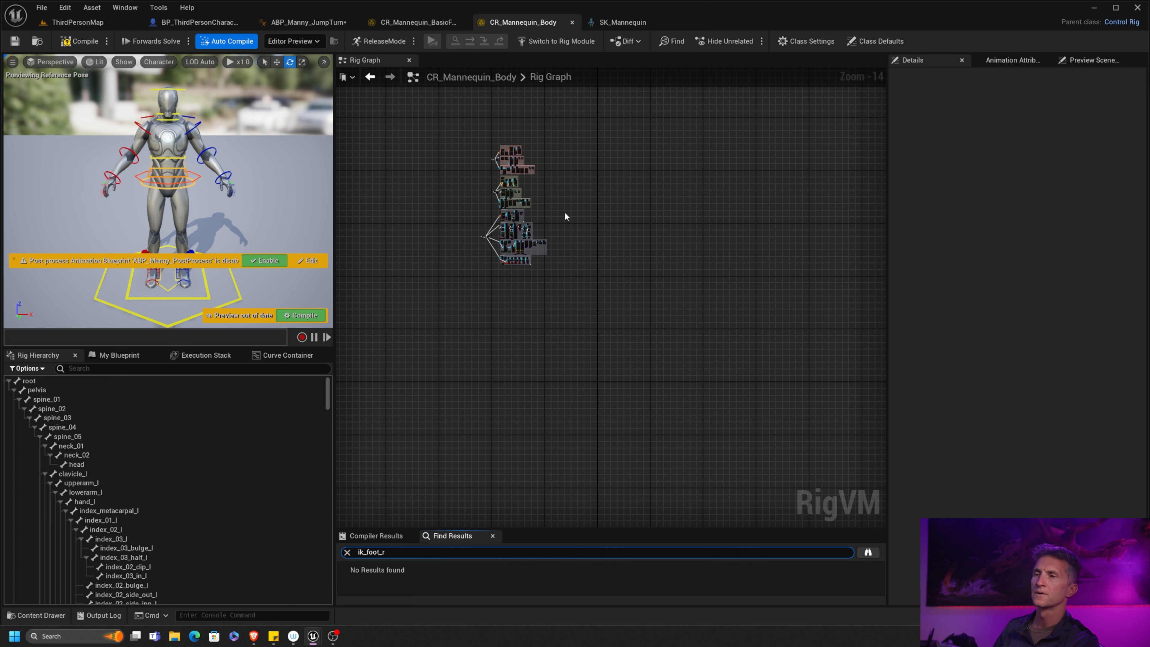
# Bypass the Control Rig in ABP_Manny_JumpTurn by linking Inertialization directly to Output Pose, with the Control Rig and its alpha conversion node moved below.
pyautogui.click(315, 23)
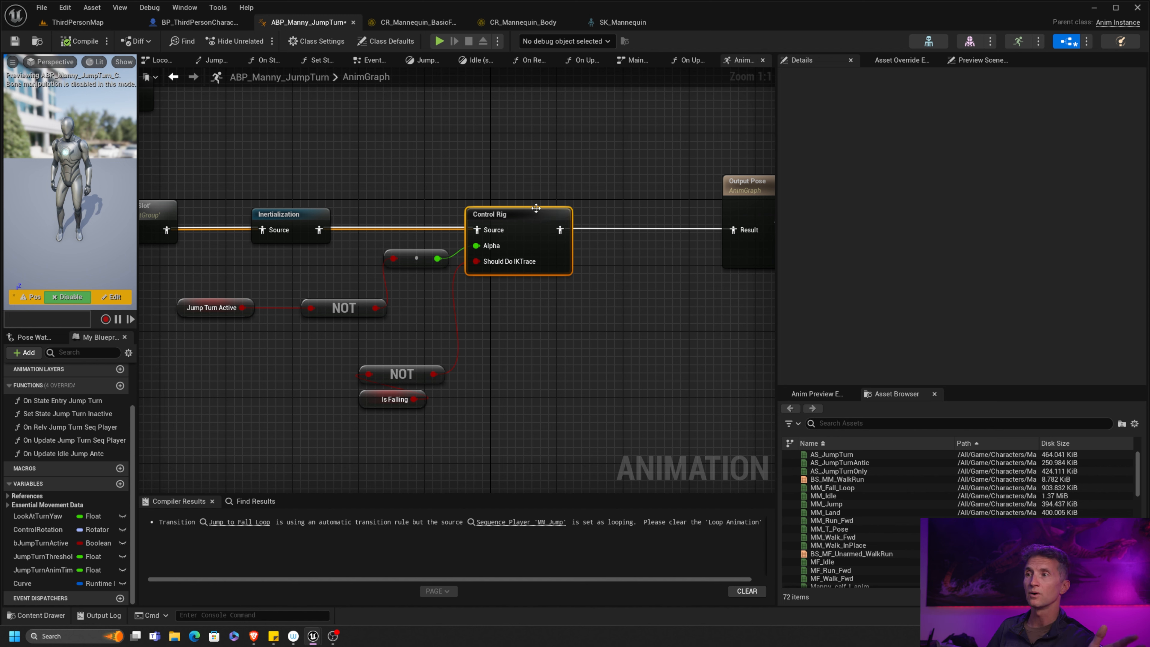
pyautogui.moveTo(534, 215); pyautogui.dragTo(552, 257)
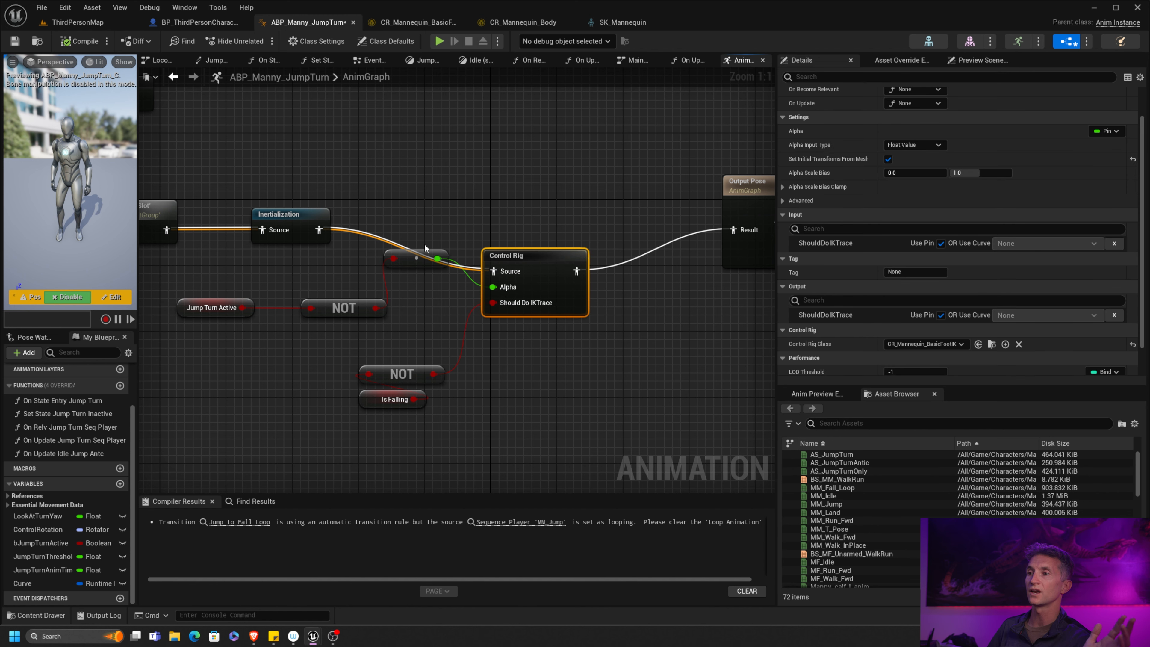
pyautogui.moveTo(408, 252); pyautogui.dragTo(424, 301)
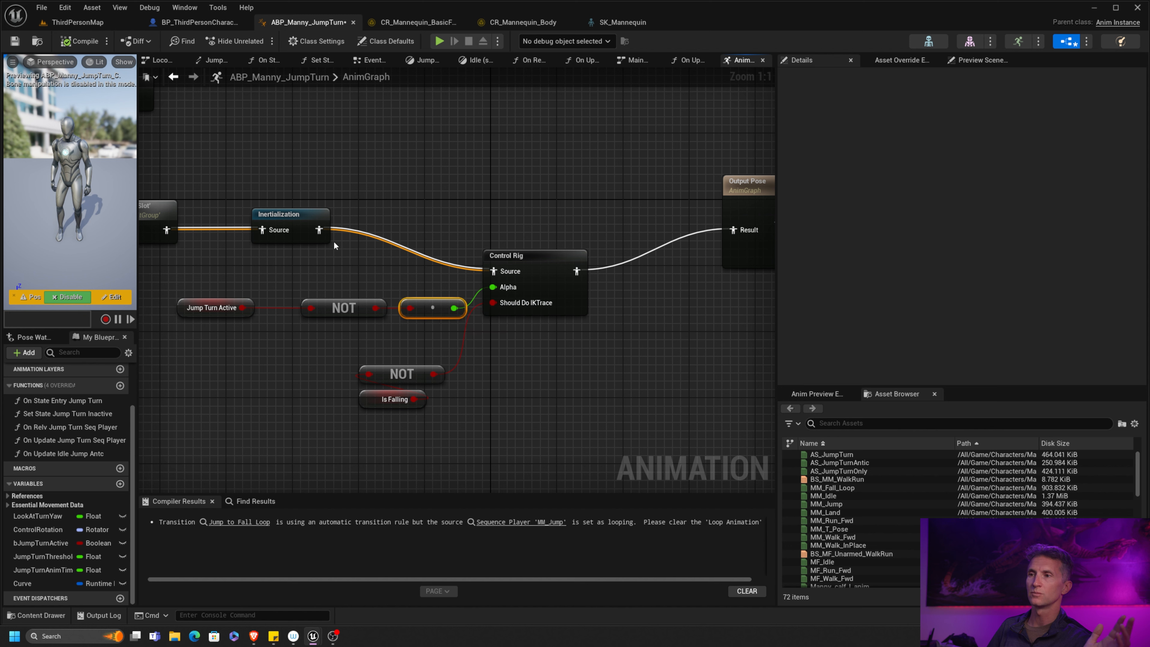
pyautogui.keyDown('ctrl'); pyautogui.moveTo(319, 229); pyautogui.dragTo(763, 235); pyautogui.keyUp('ctrl')
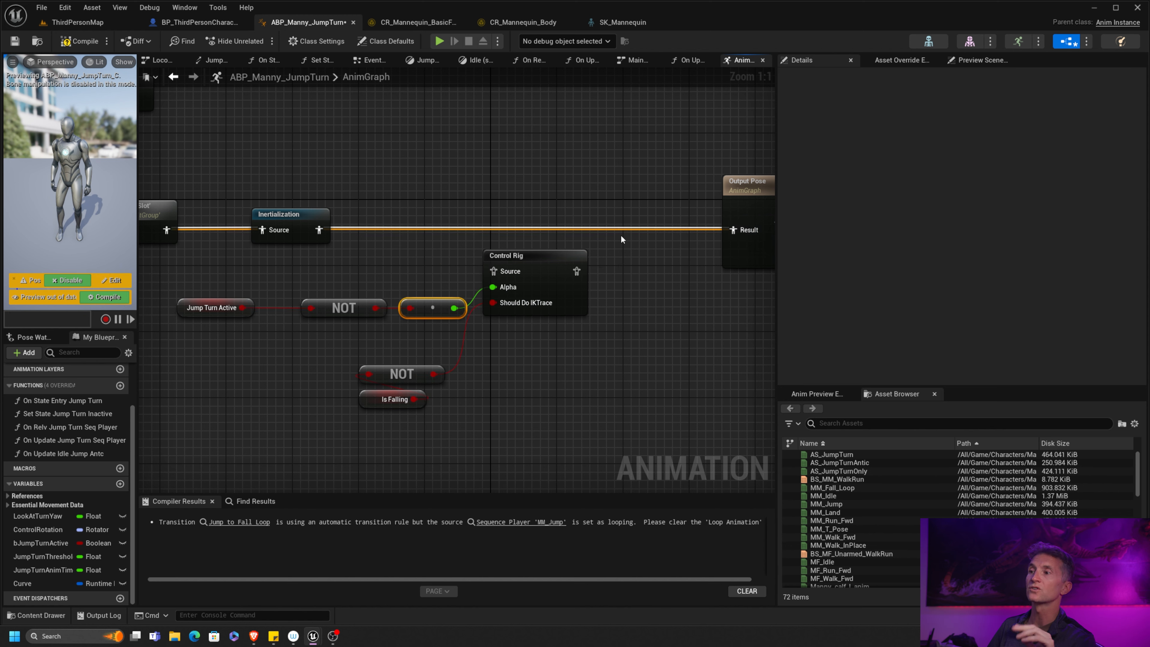
pyautogui.moveTo(516, 259); pyautogui.dragTo(564, 284)
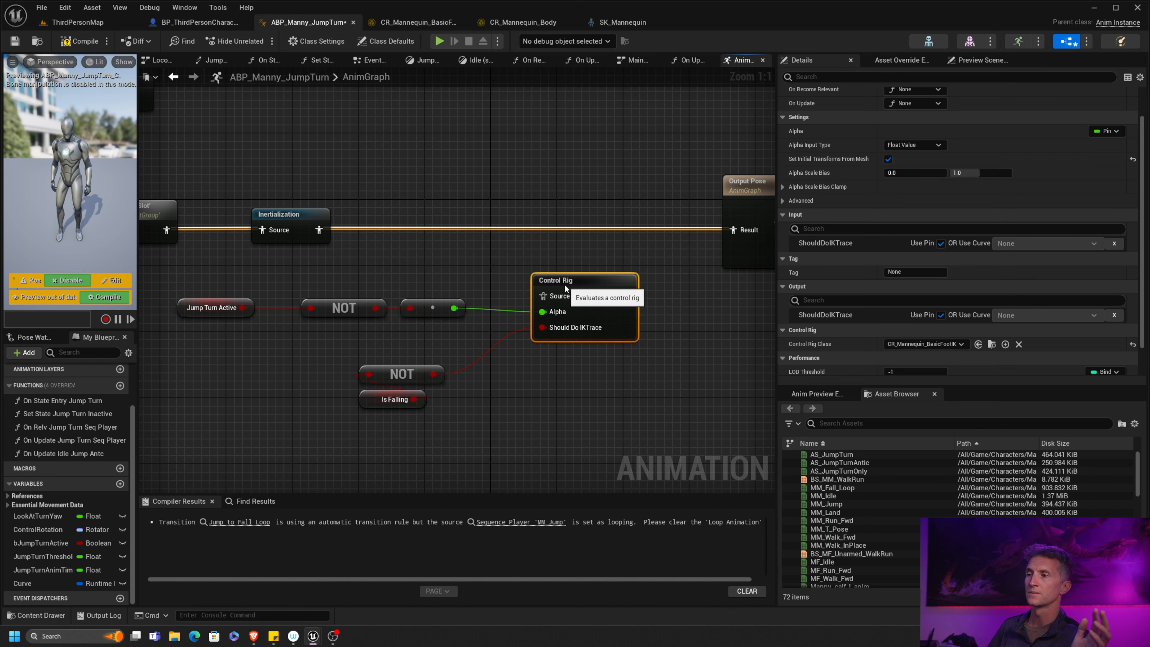